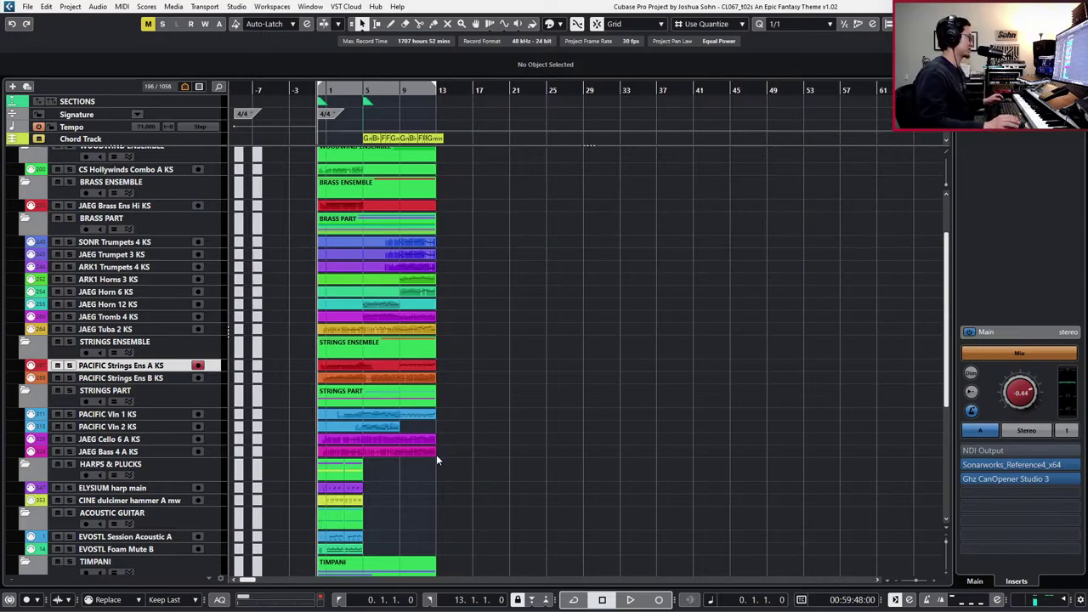
- Play back the theme, replacing the open MIXBUS Limiter window with the Master level meter
key(space)
key(space)
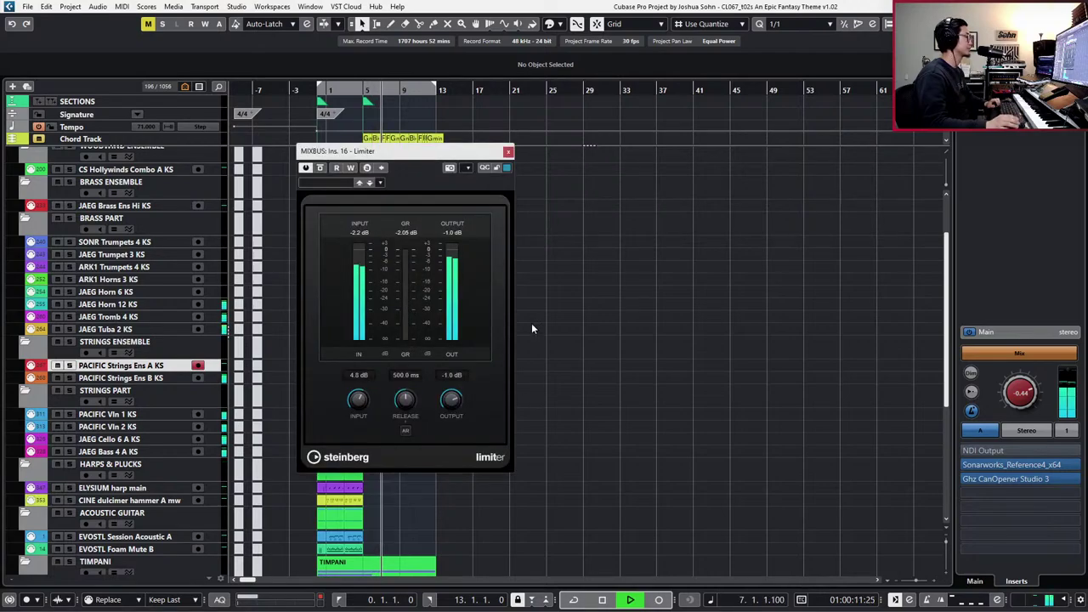
drag(427, 151, 558, 152)
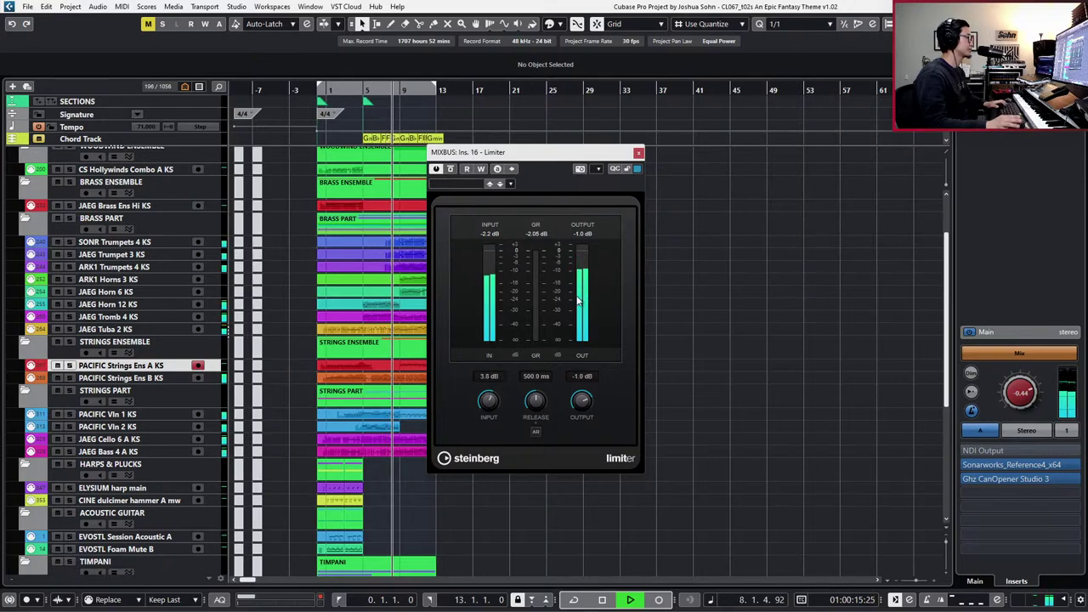
click(638, 153)
click(1059, 86)
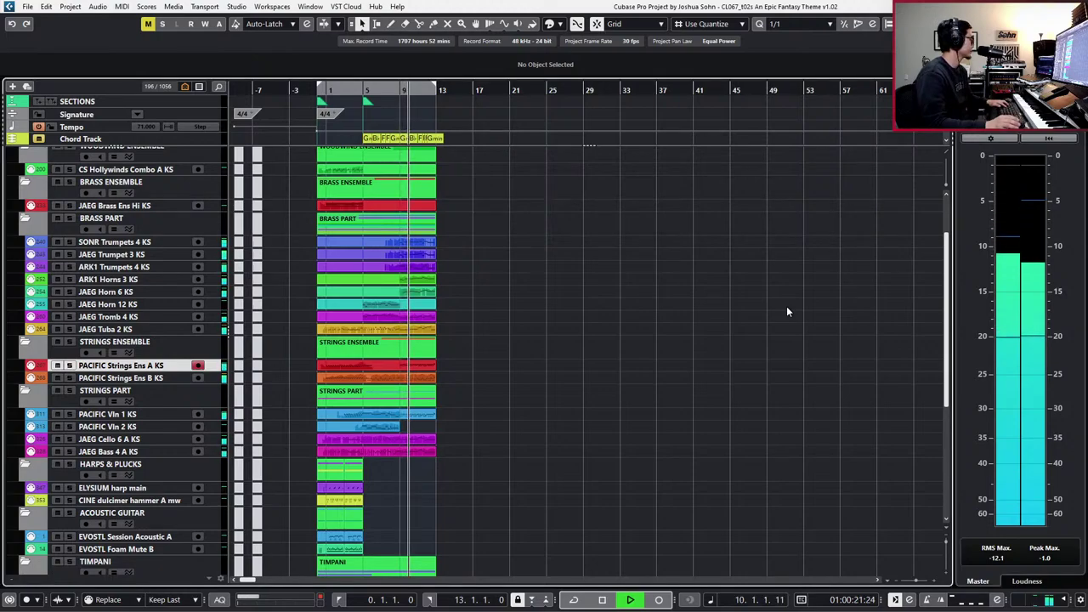
key(space)
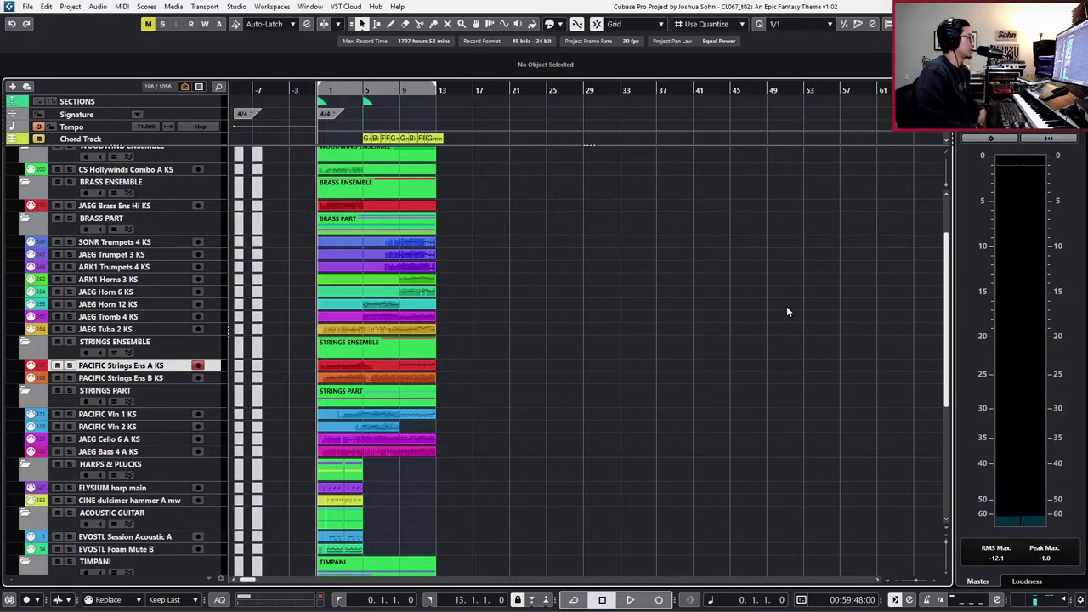
- Set the left locator at bar 9 of the arrangement
key(KP_Add)
key(KP_Subtract)
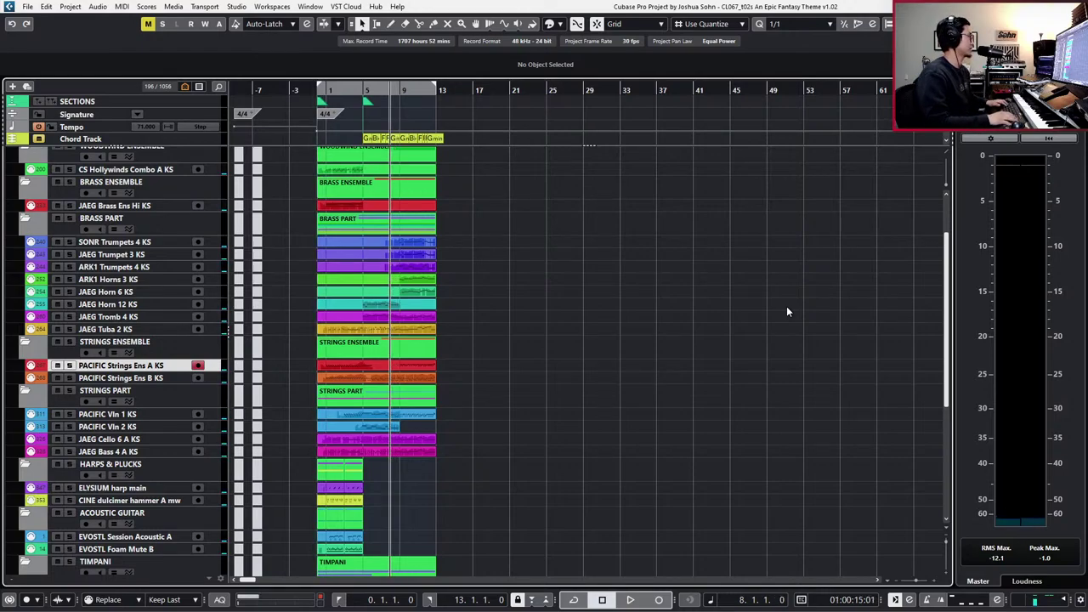
key(KP_Add)
key(h)
key(h)
key(h)
key(h)
key(ctrl+KP_1)
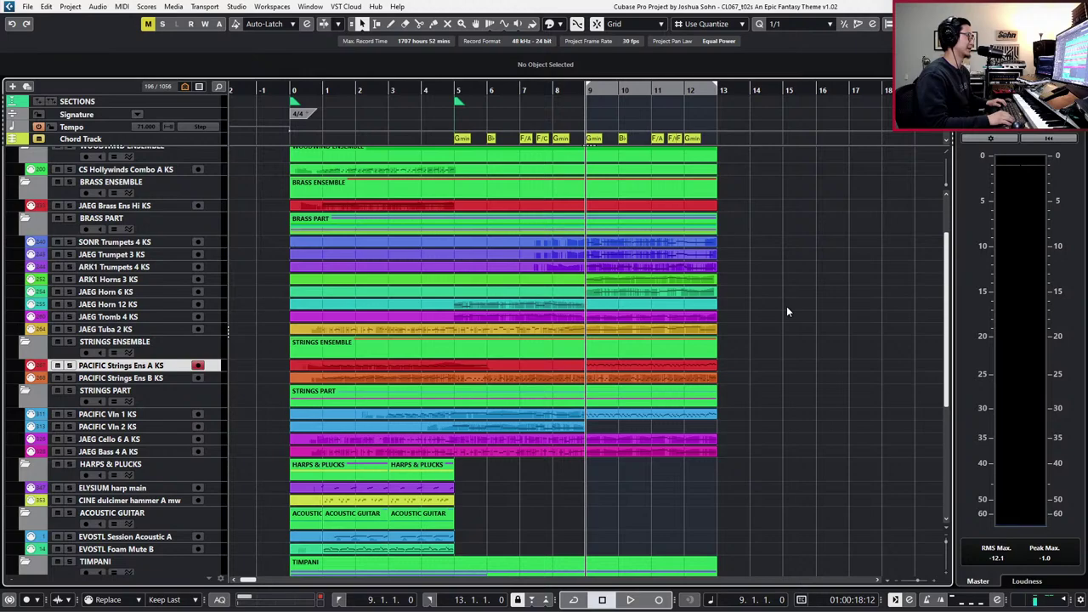
key(g)
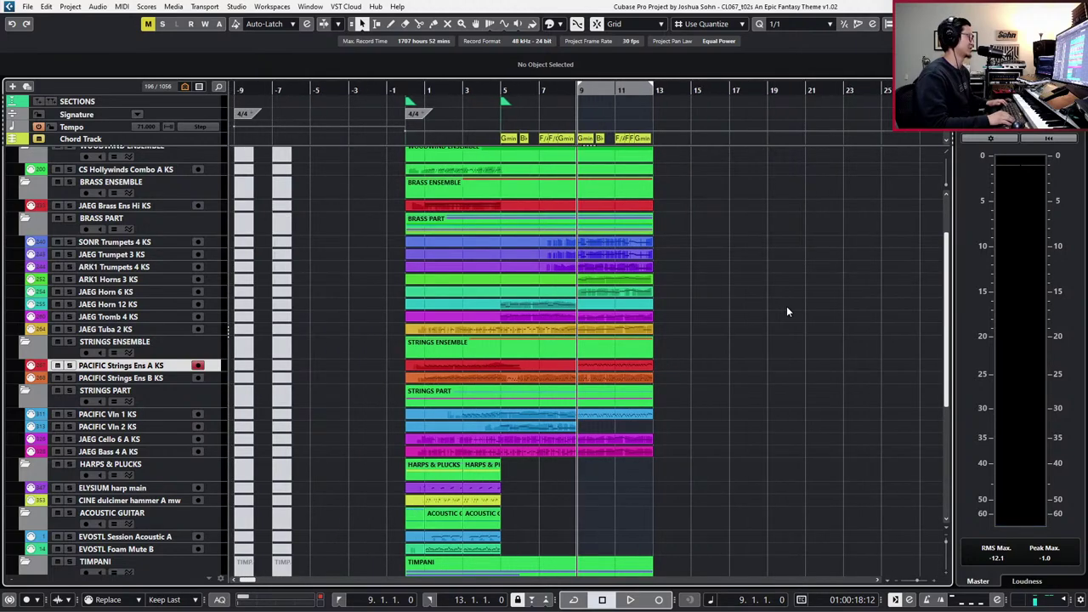
- Audition the full arrangement in the section from bar 9 and return the playhead to the left locator
key(KP_Add)
key(KP_Subtract)
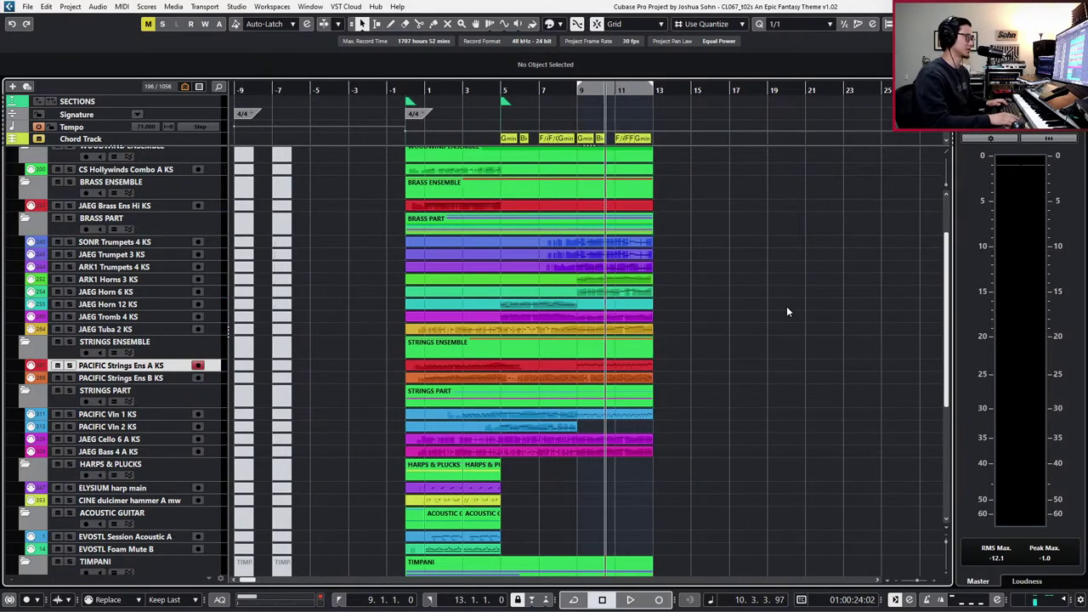
key(space)
key(KP_Subtract)
key(KP_1)
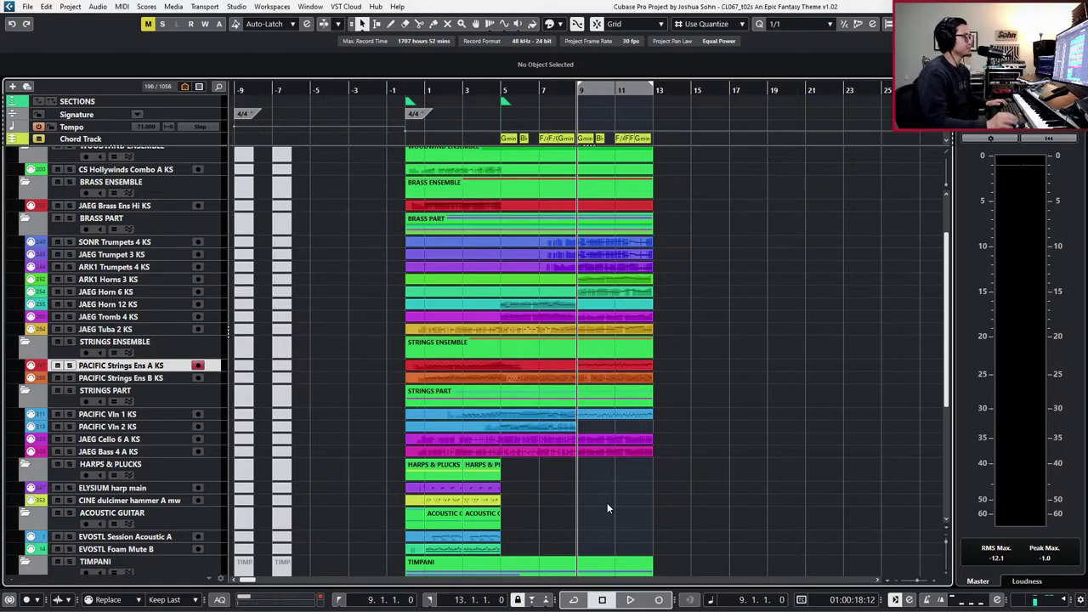
- Solo the JAEG Cello 6 A KS and JAEG Bass 4 A KS tracks and set the left locator at bar 5
key(KP_Subtract)
key(KP_Add)
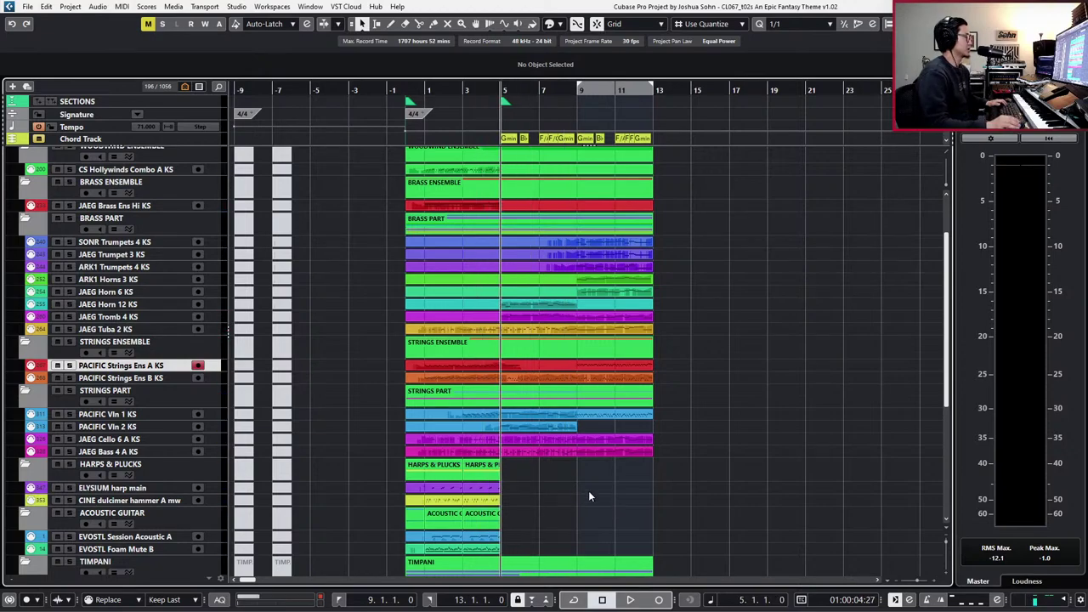
drag(559, 454, 552, 439)
key(s)
key(ctrl+KP_1)
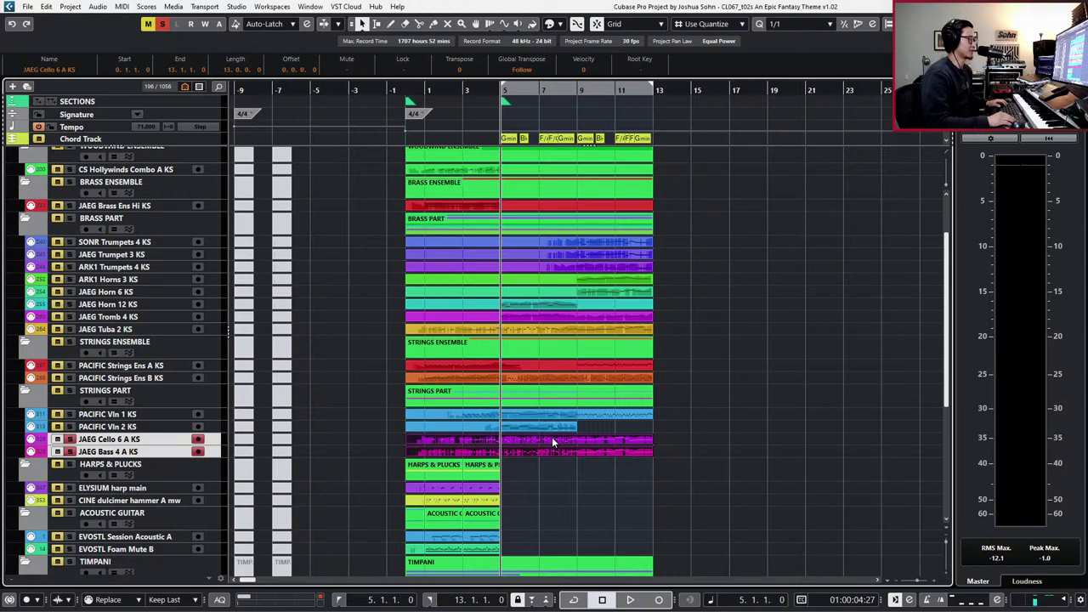
- Audition the soloed cello and bass parts from bar 5
key(space)
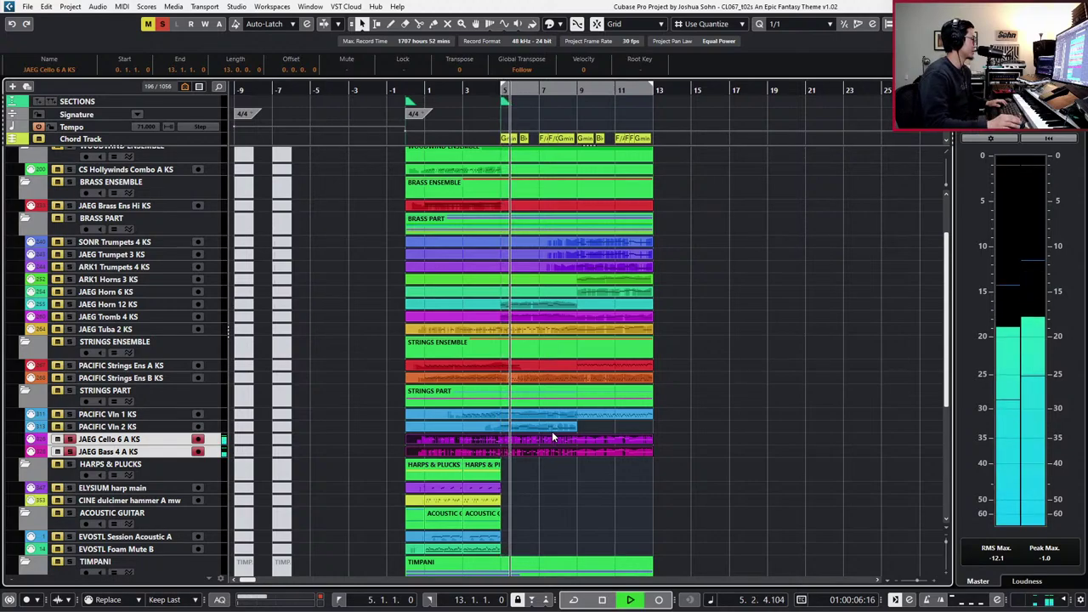
scroll(551, 431, down, 2)
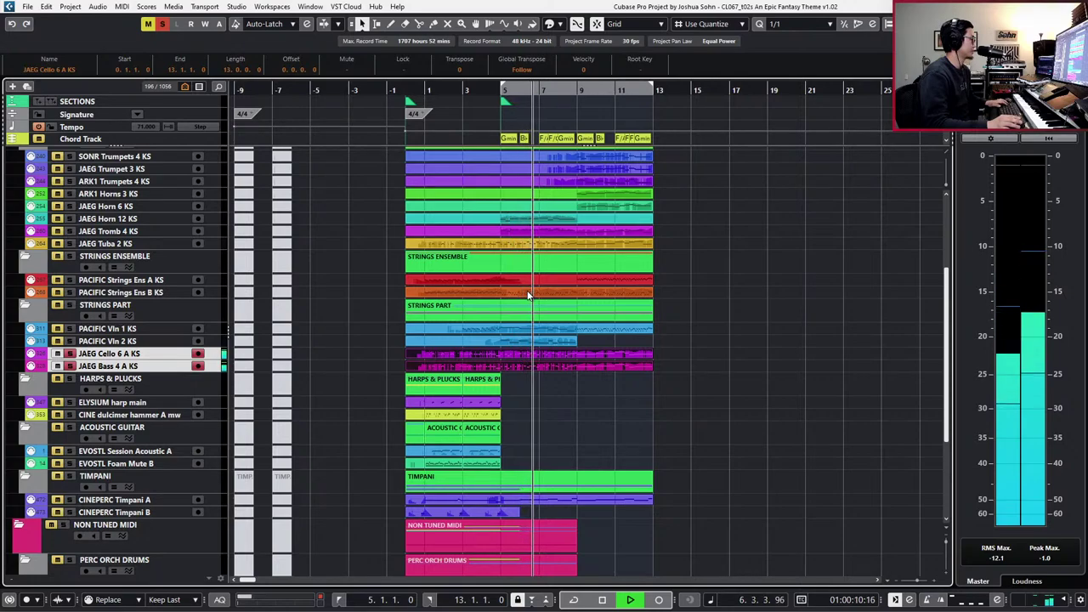
key(space)
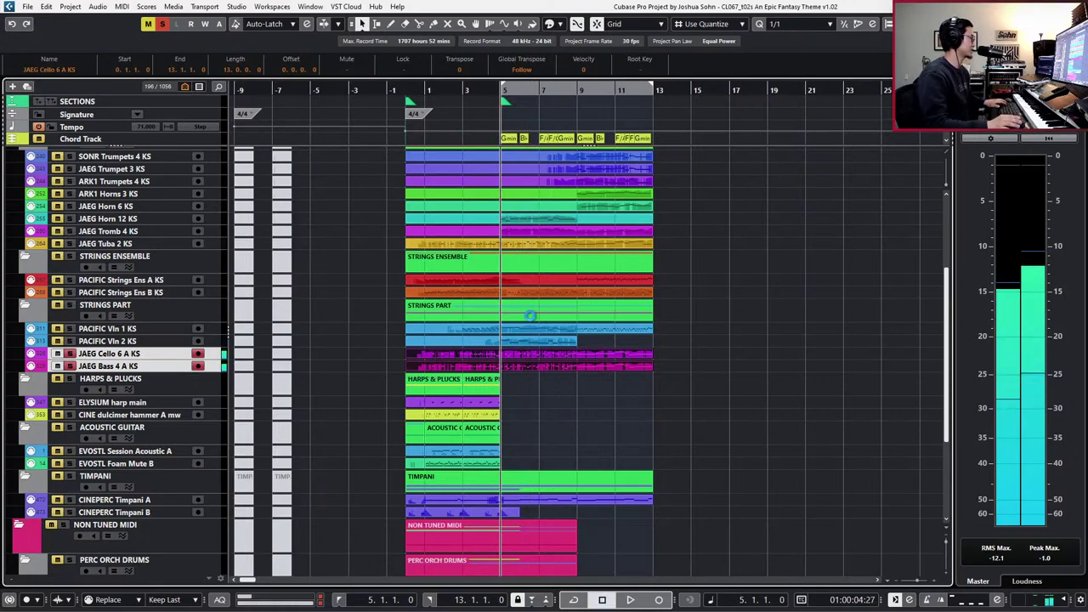
- Add PACIFIC Vln 1, PACIFIC Vln 2 and the STRINGS ENSEMBLE folder to the solo and audition all strings from bar 5
shift+click(535, 339)
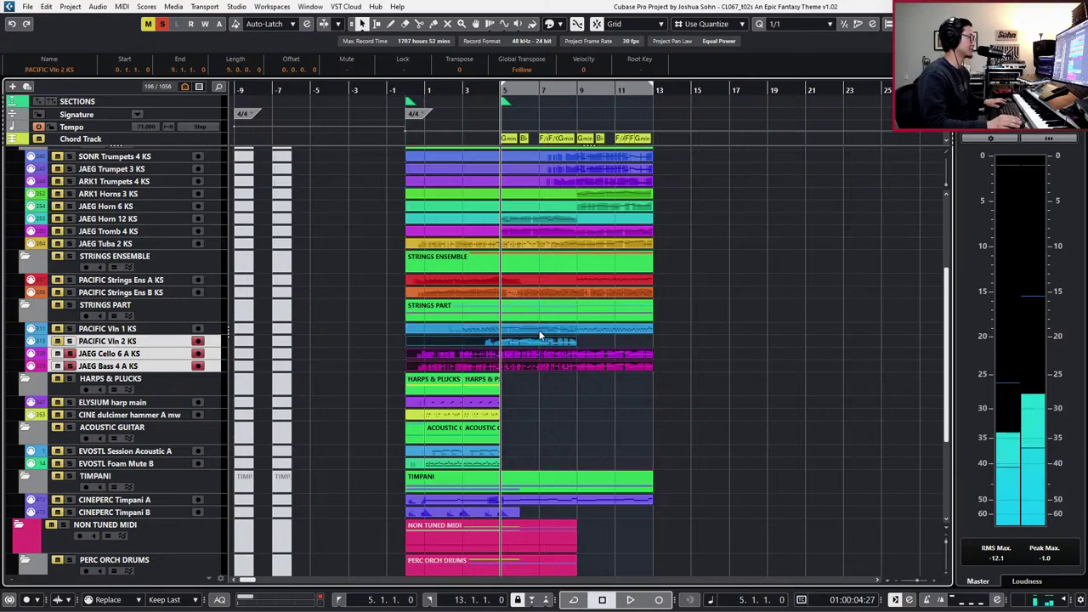
shift+click(539, 329)
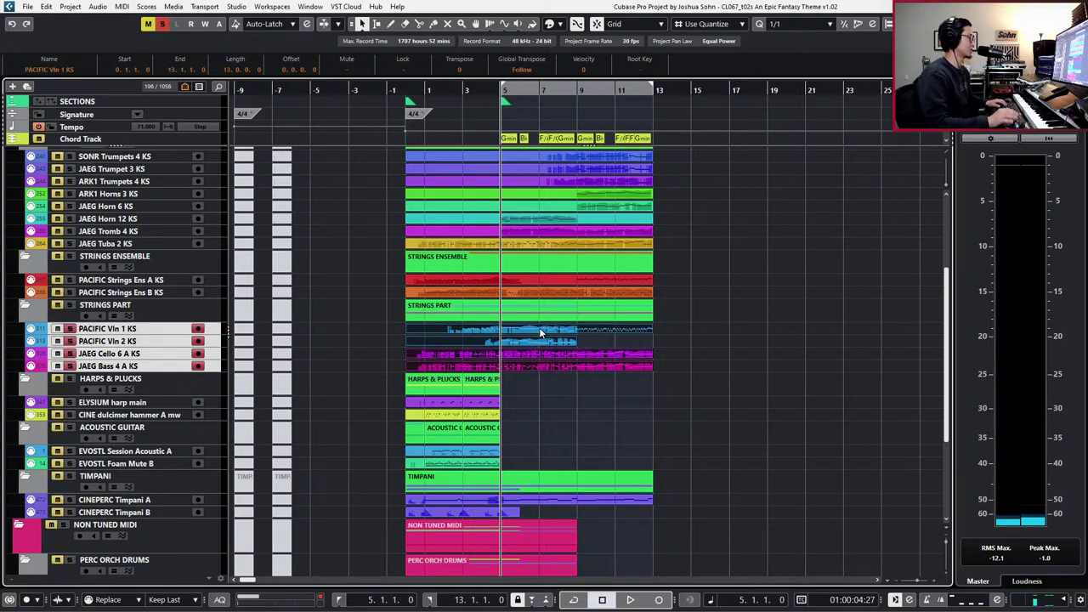
key(space)
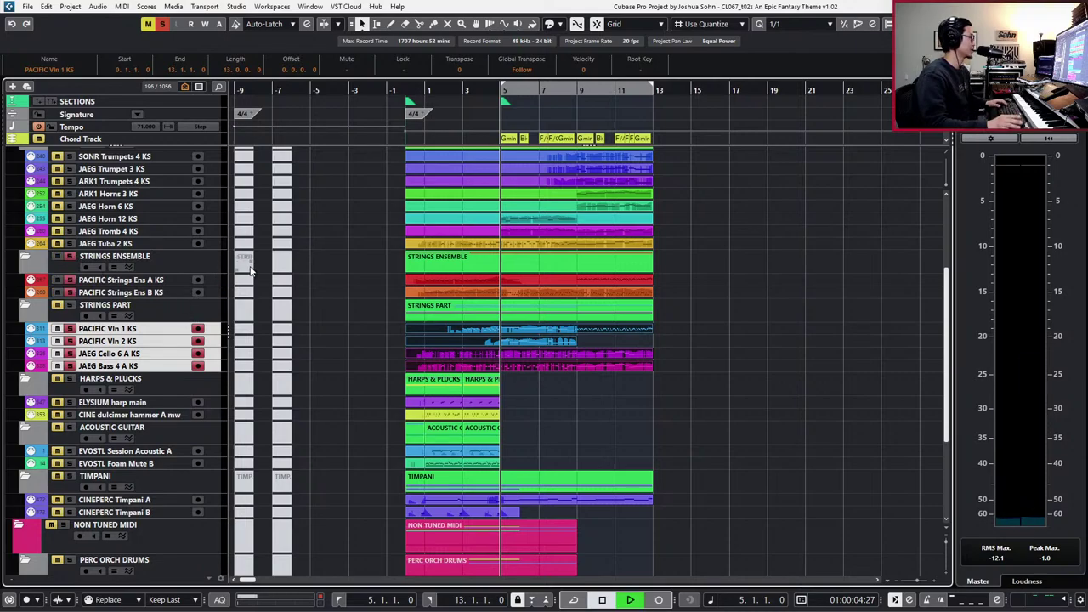
scroll(473, 299, down, 4)
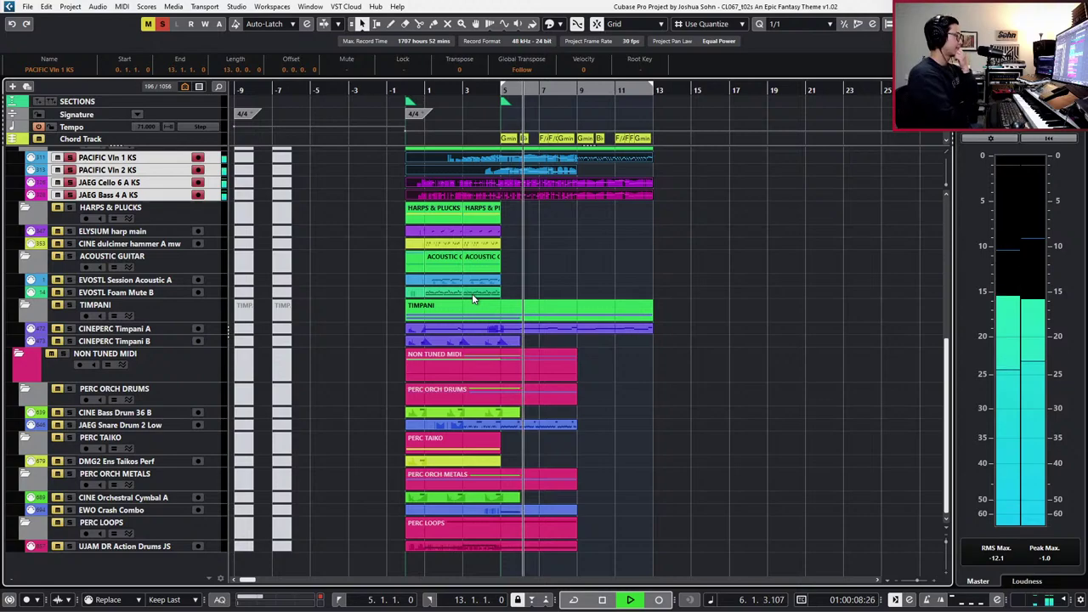
key(space)
- Show the Inspector and expand the basic track settings of PACIFIC Vln 1 KS, including its track delay
scroll(473, 299, up, 4)
scroll(473, 299, up, 2)
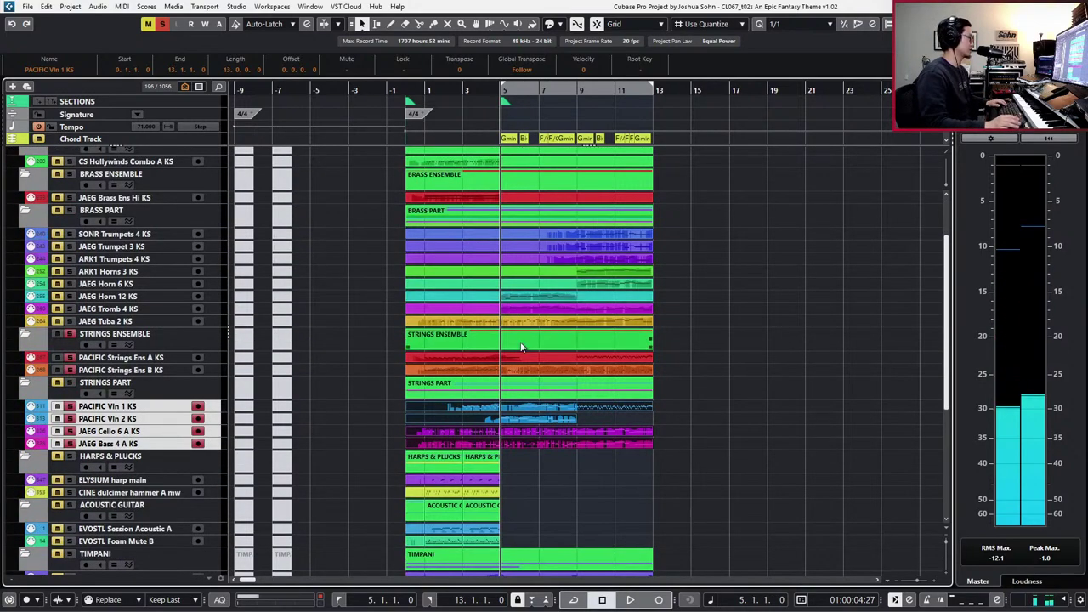
key(h)
key(h)
key(h)
key(h)
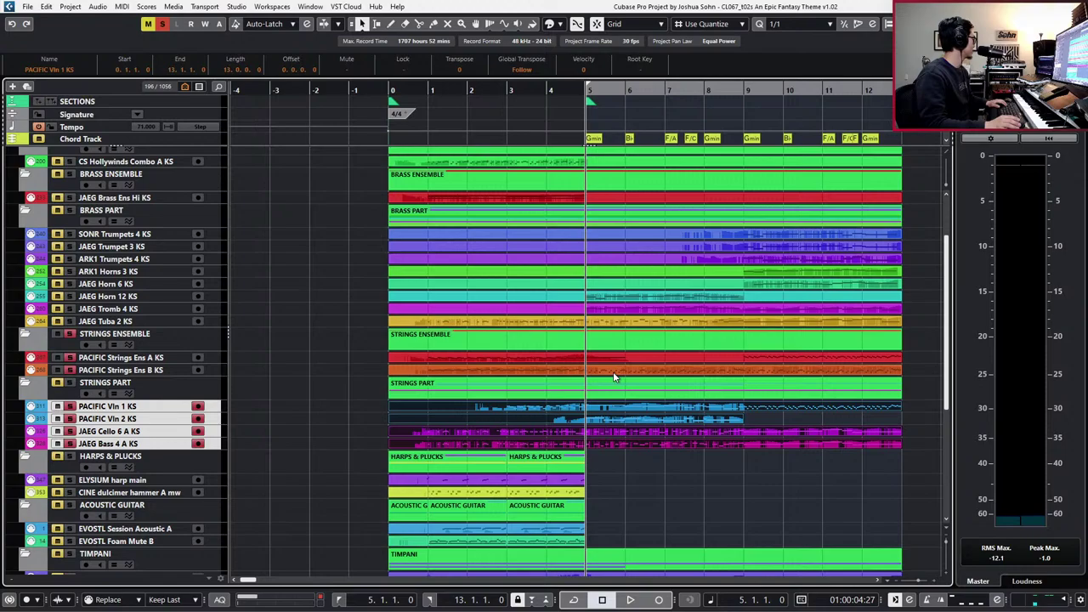
key(ctrl+alt+l)
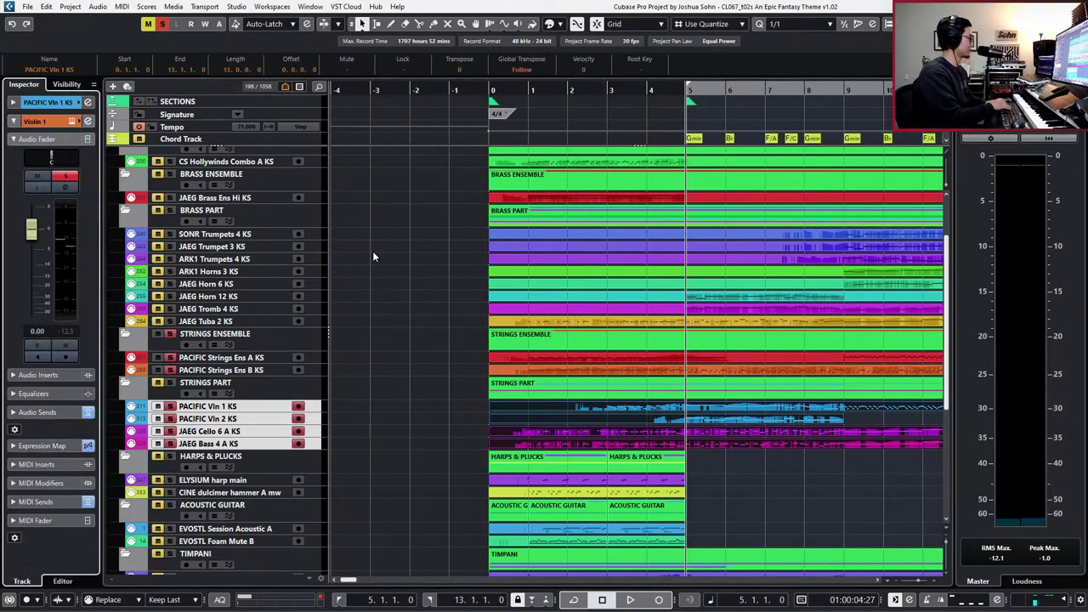
click(55, 106)
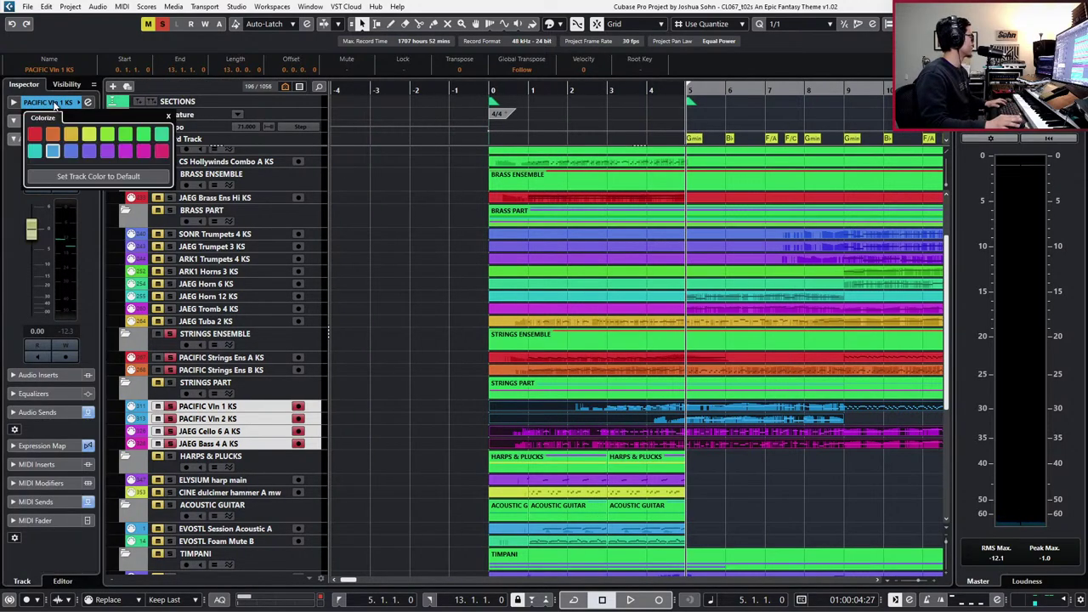
click(57, 100)
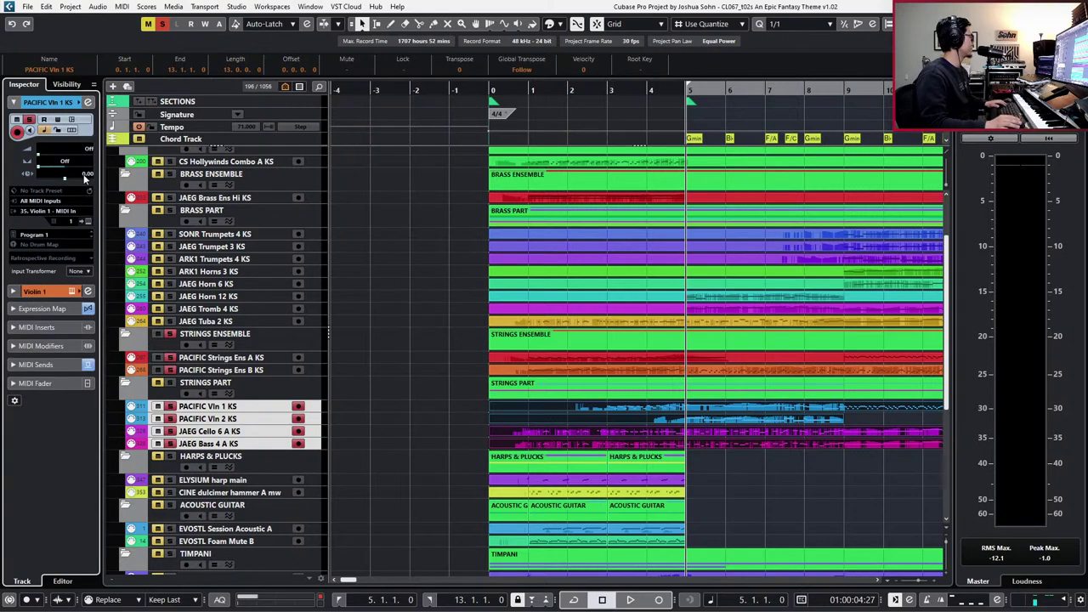
- Play the soloed string tracks again from bar 5
scroll(510, 350, right, 3)
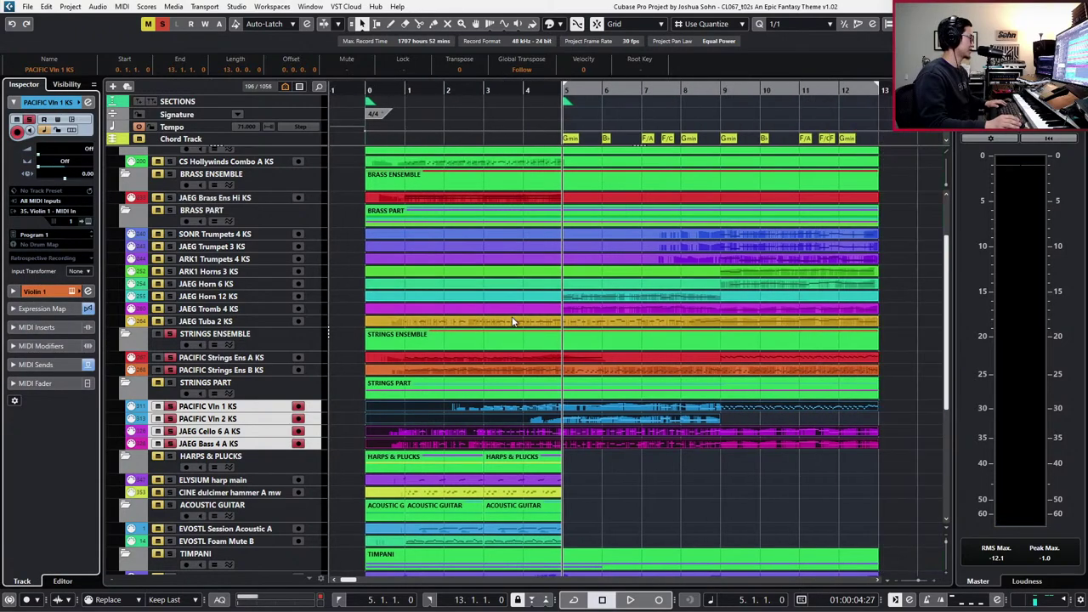
key(space)
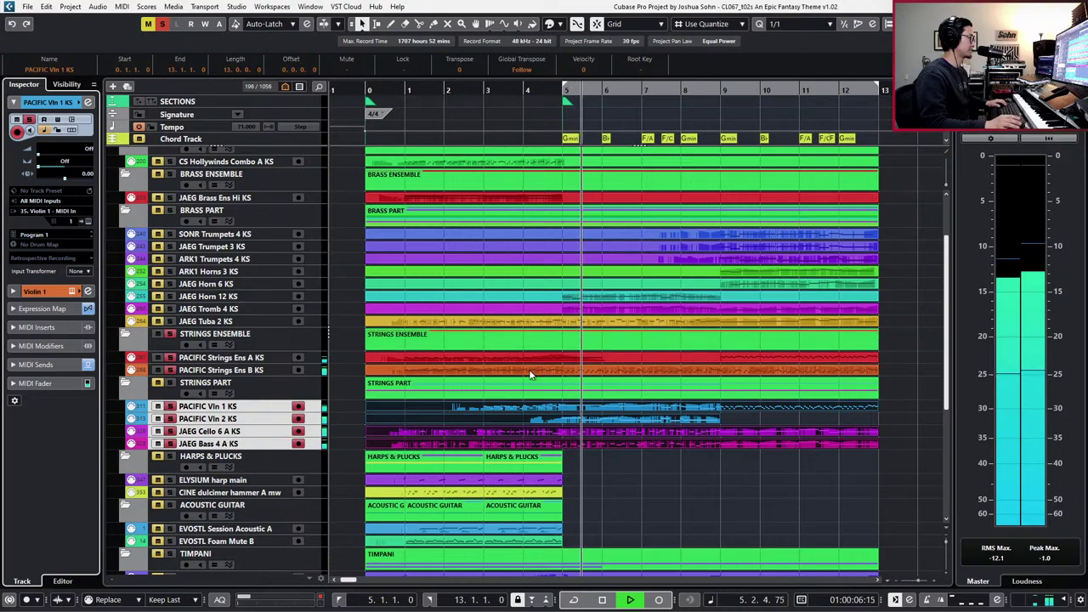
key(space)
- Solo PACIFIC Strings Ens B KS and audition its part from bar 5 and from bar 4
click(578, 373)
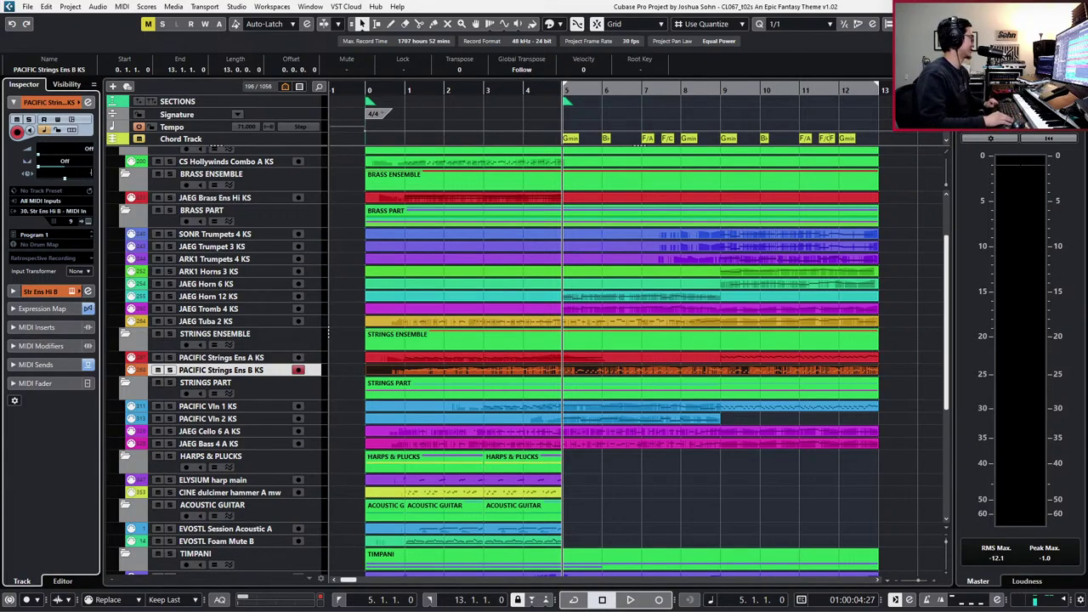
key(s)
key(space)
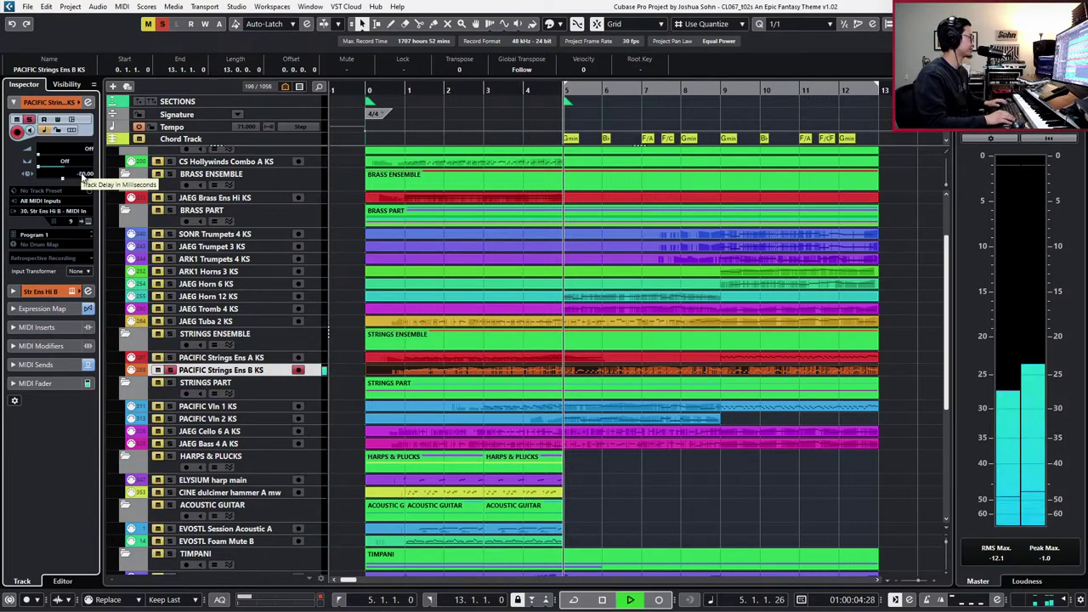
key(space)
key(KP_Subtract)
key(space)
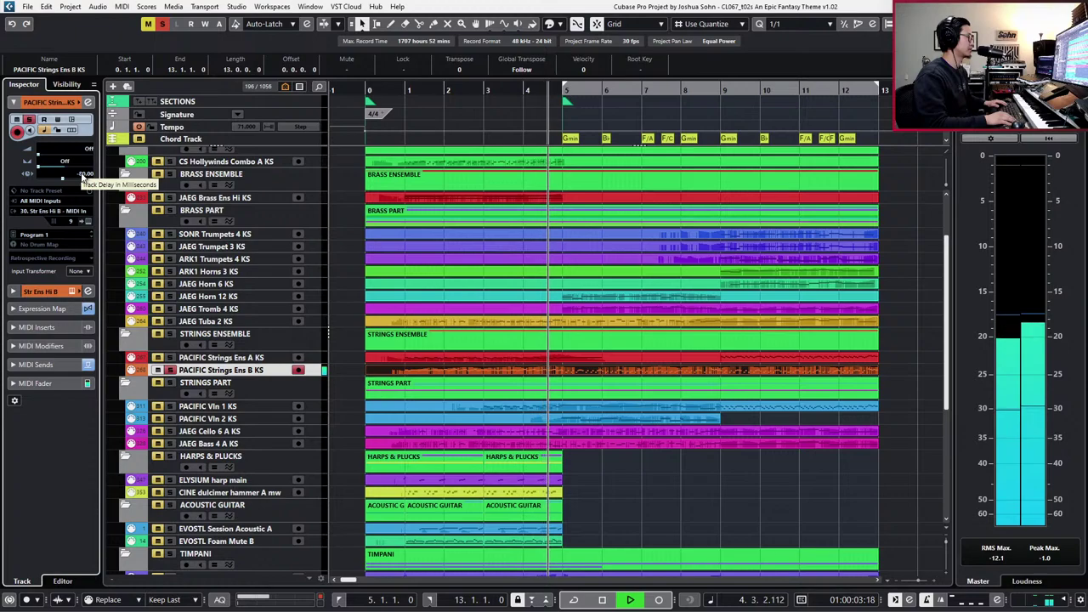
key(space)
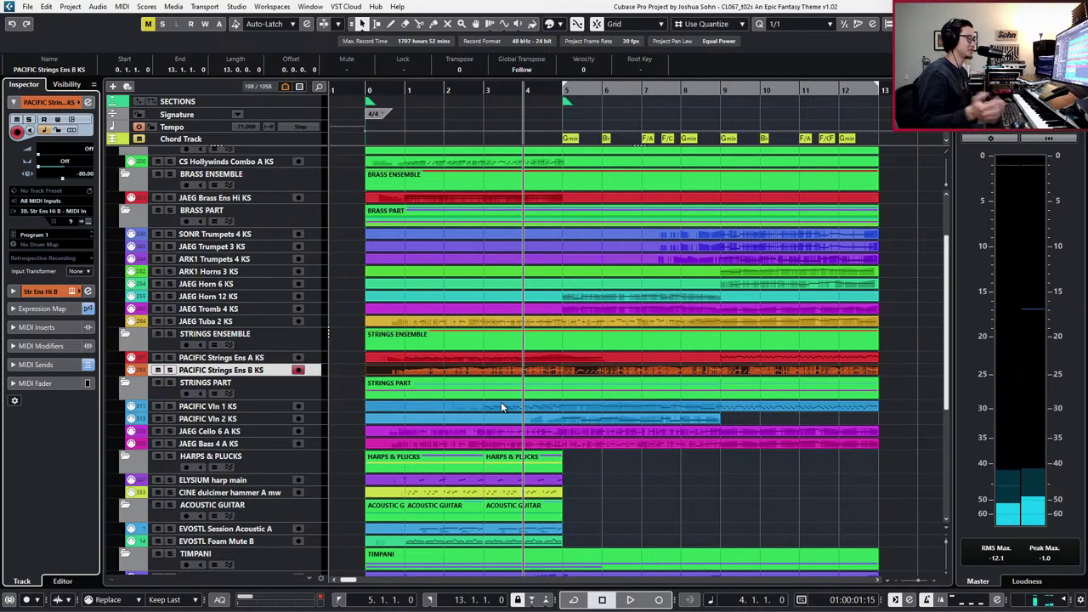
- Set the track delay of PACIFIC Strings Ens A KS to -80 ms and audition it soloed together with PACIFIC Strings Ens B KS
key(KP_Subtract)
key(KP_Subtract)
click(464, 357)
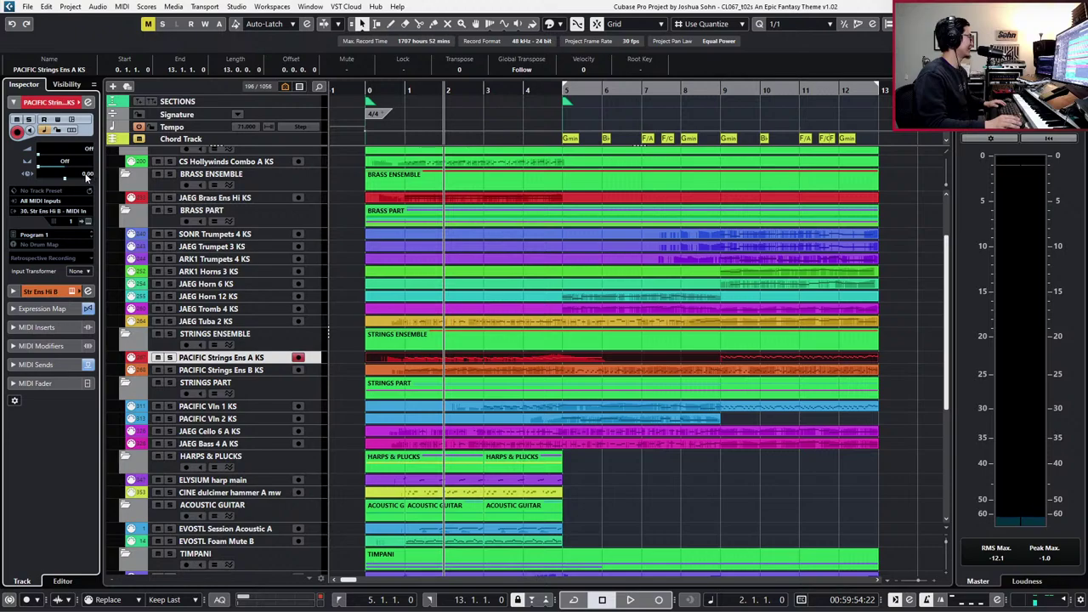
key(KP_Subtract)
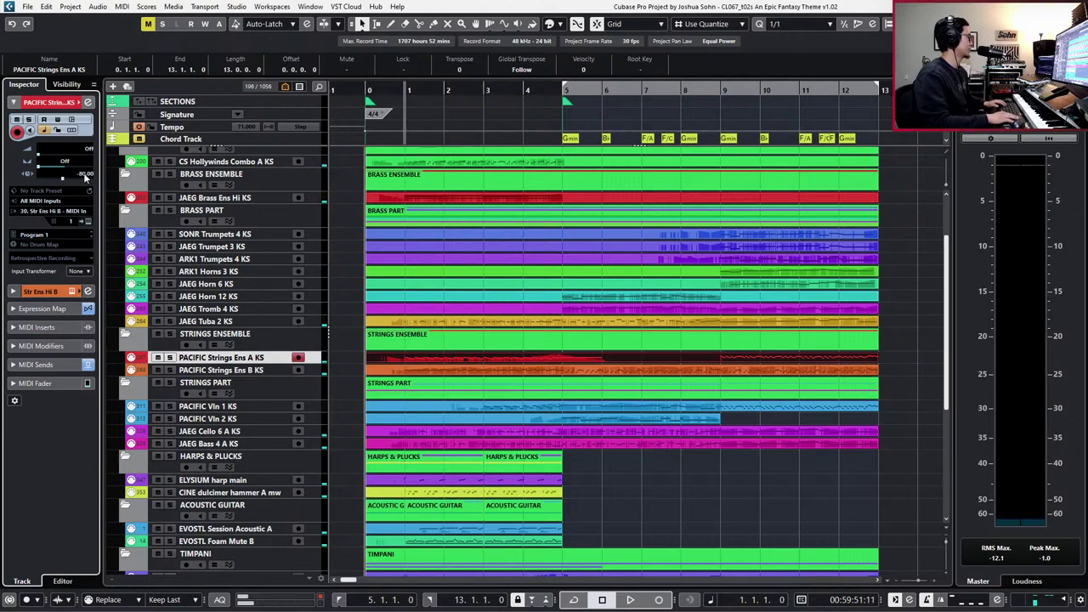
shift+click(241, 374)
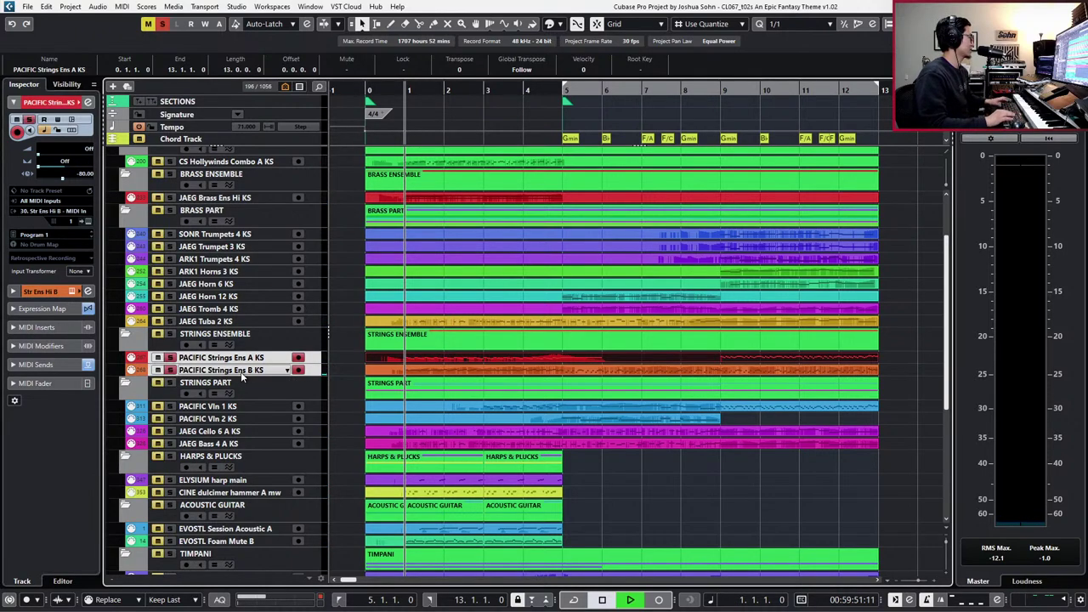
- Clear the ensemble solo and solo only the JAEG Cello 6 A KS and JAEG Bass 4 A KS tracks
click(246, 323)
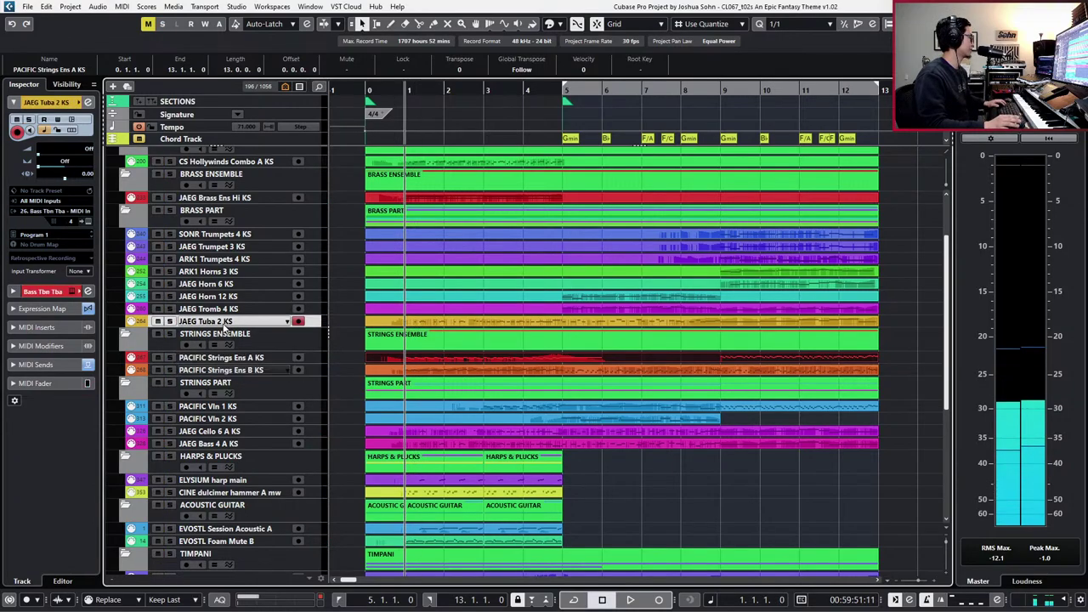
click(204, 432)
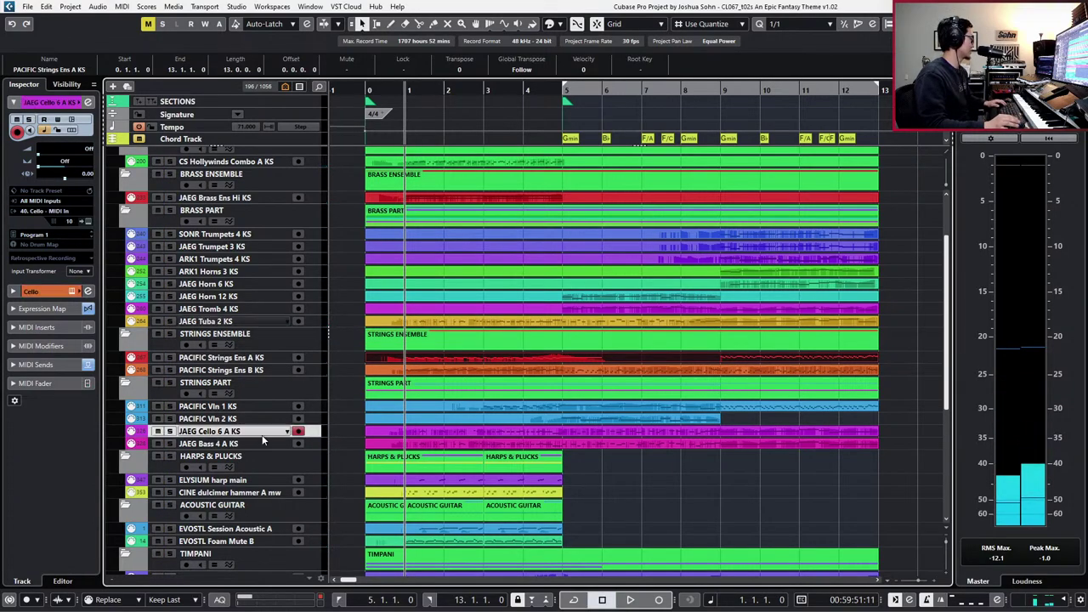
shift+click(206, 443)
scroll(643, 436, down, 3)
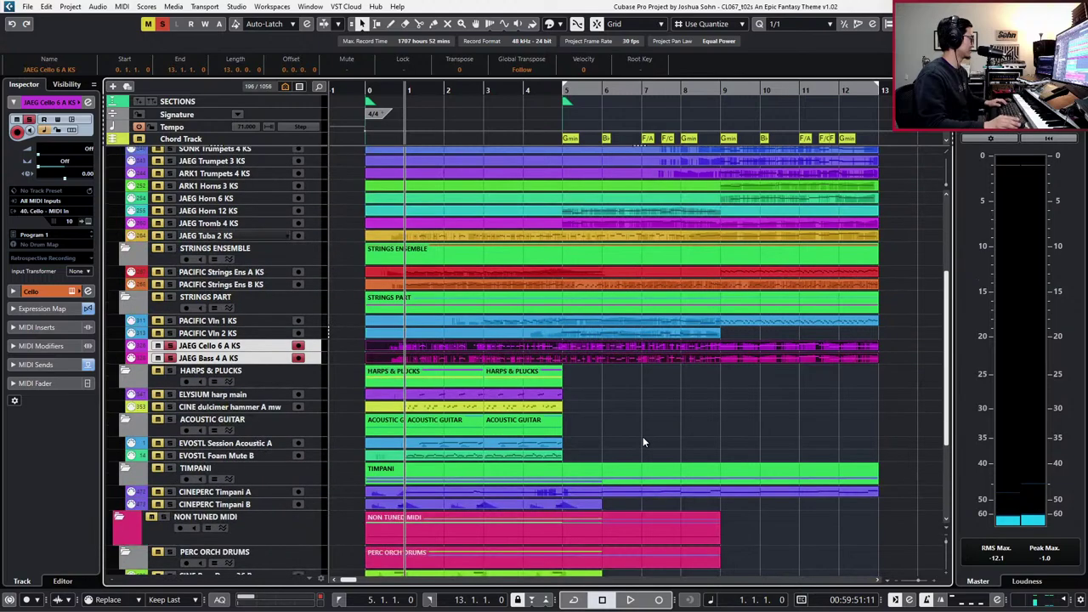
- Audition the soloed JAEG Cello 6 A KS and JAEG Bass 4 A KS tracks from bar 1
key(space)
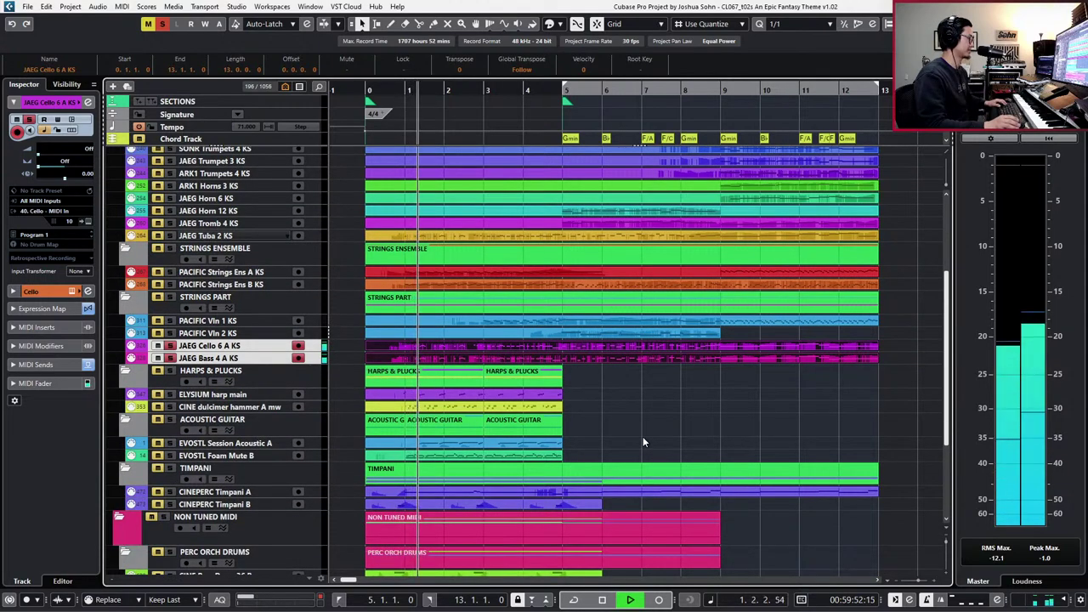
key(space)
- Audition PACIFIC Vln 1 KS in solo from bar 3 and set its track delay to -80 ms
click(574, 321)
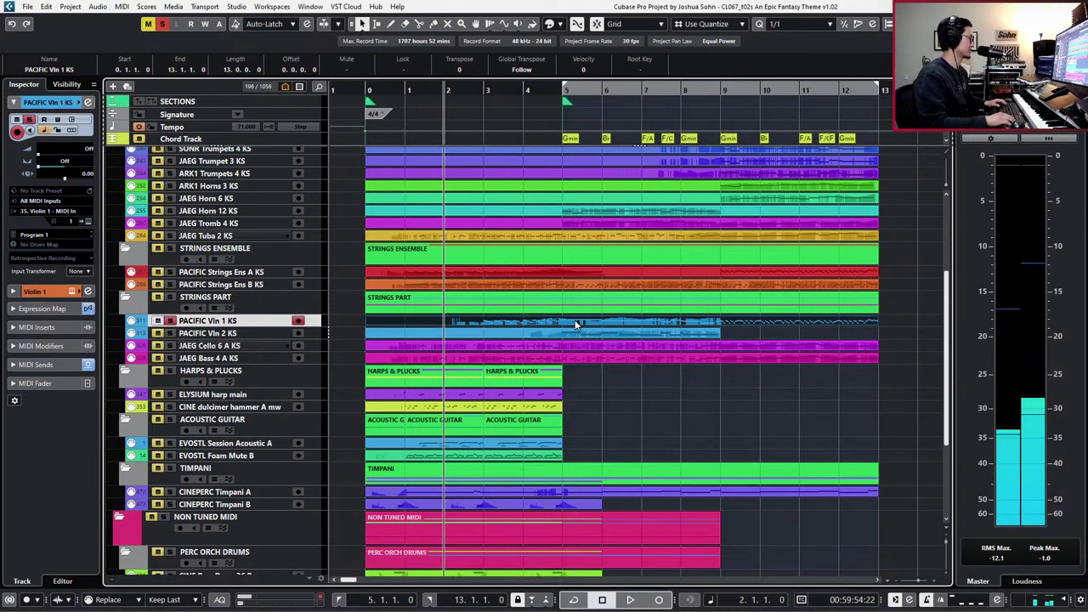
key(space)
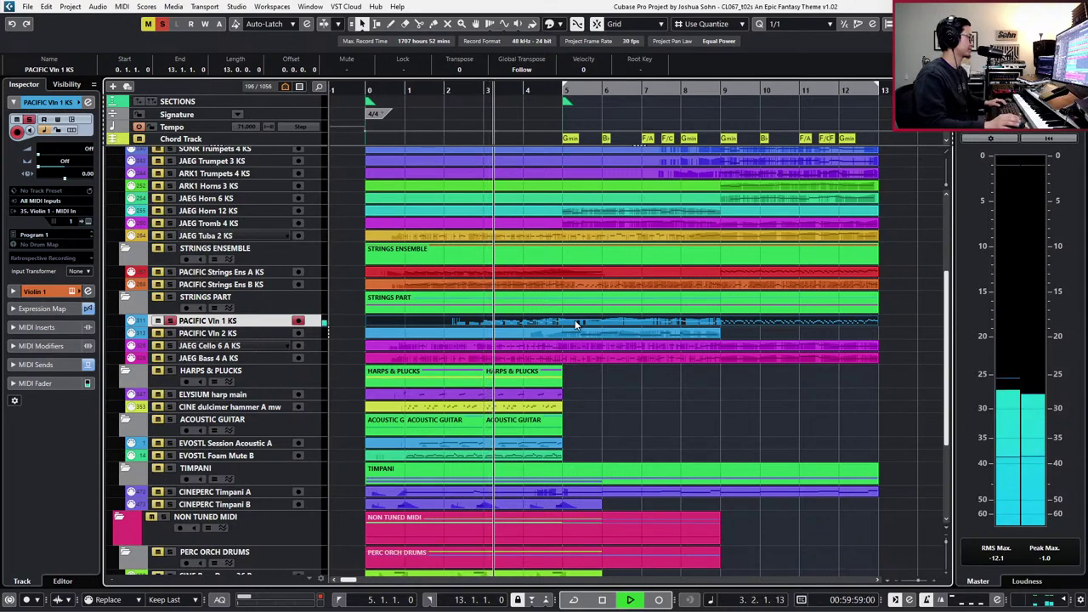
click(505, 296)
key(space)
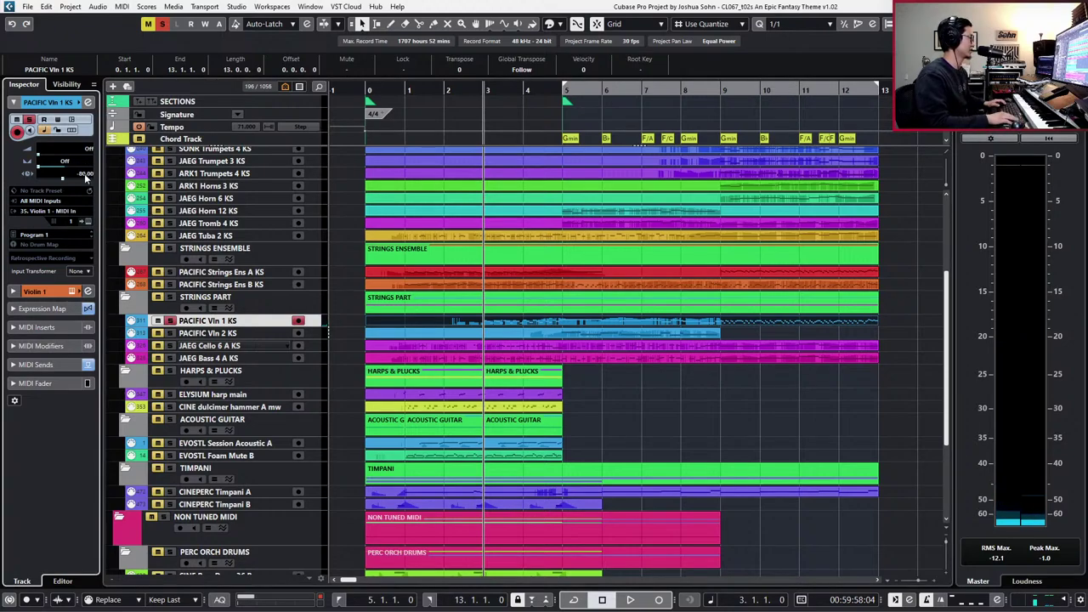
key(space)
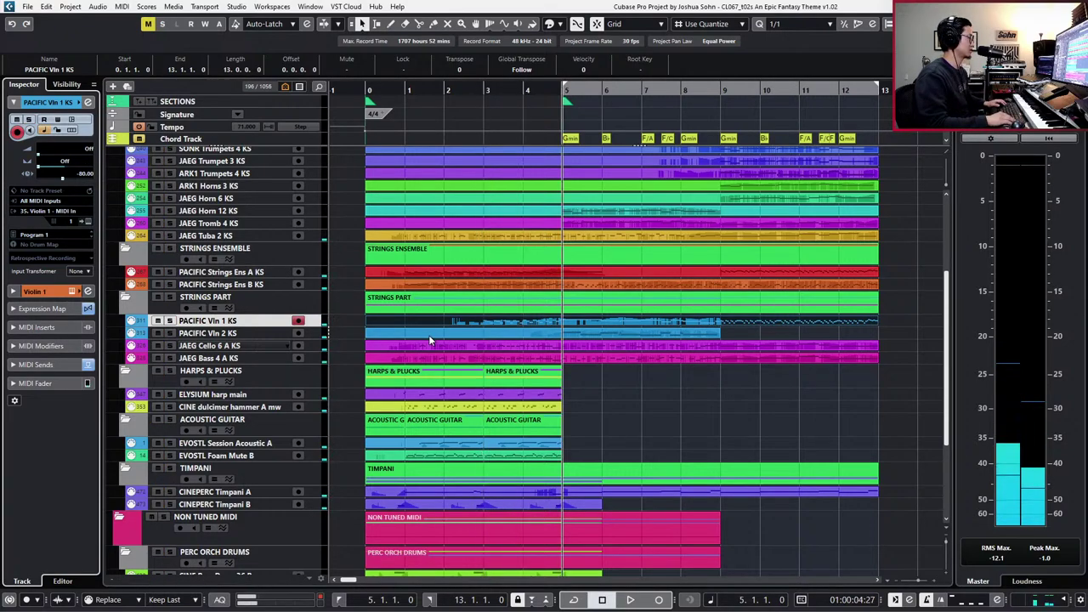
- Audition PACIFIC Vln 2 KS in solo from bar 5, followed by PACIFIC Vln 1 KS in solo from the same bar
click(255, 334)
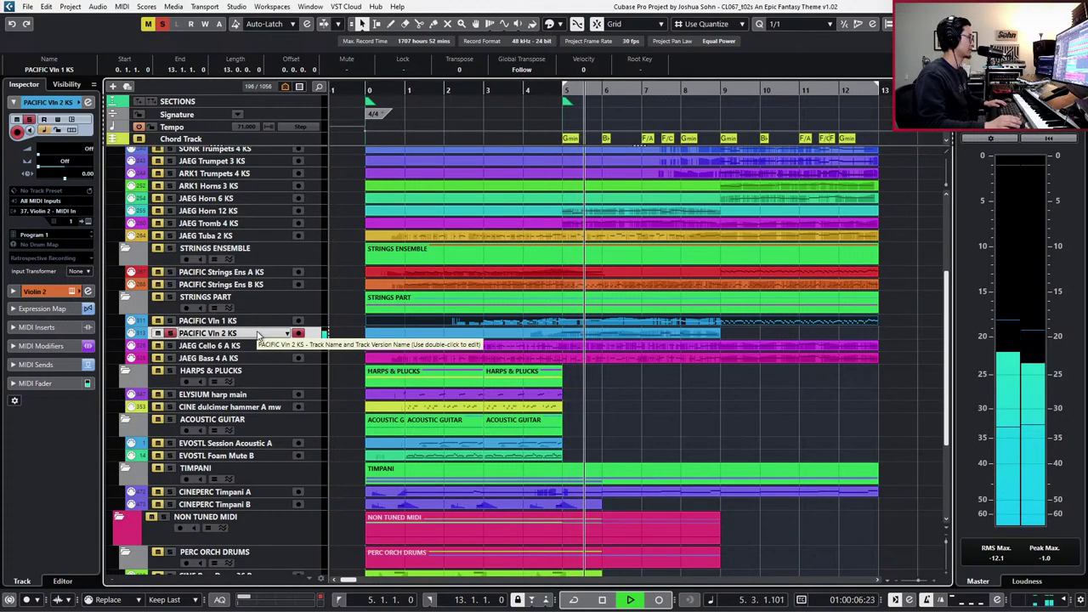
key(space)
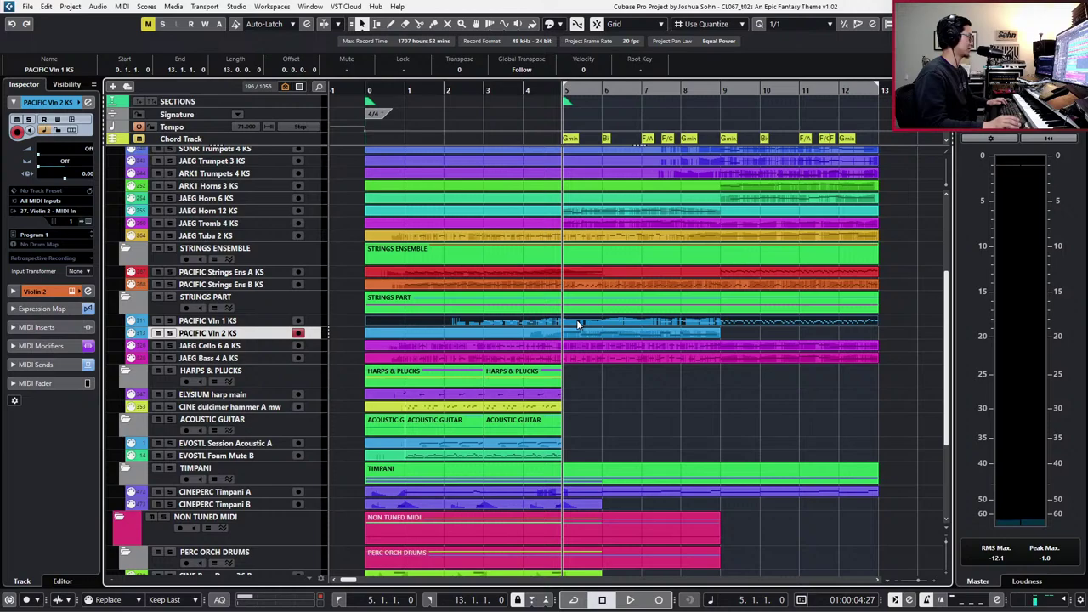
click(238, 321)
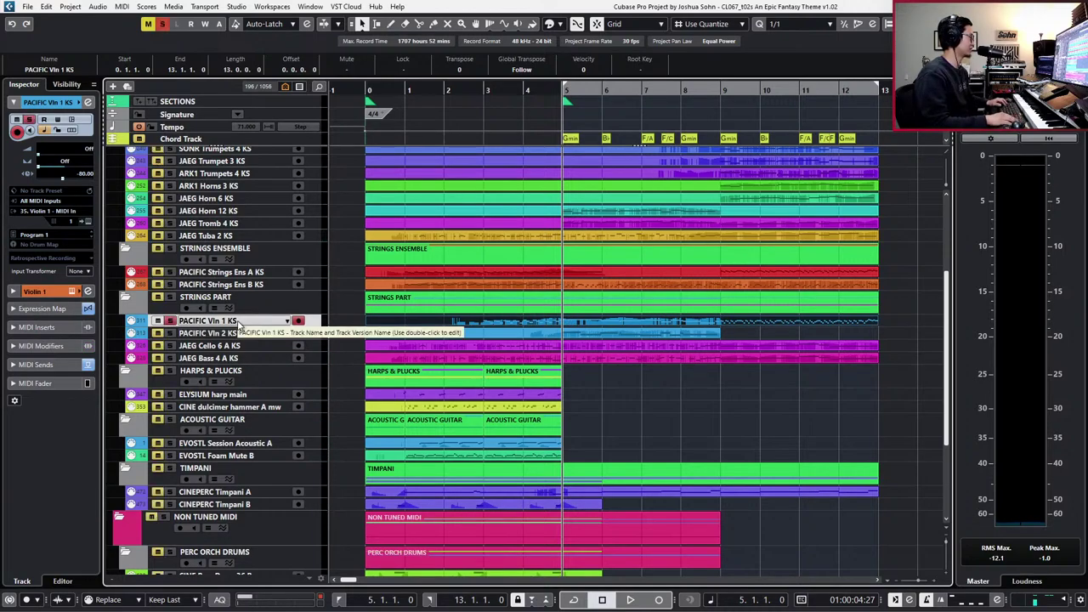
key(space)
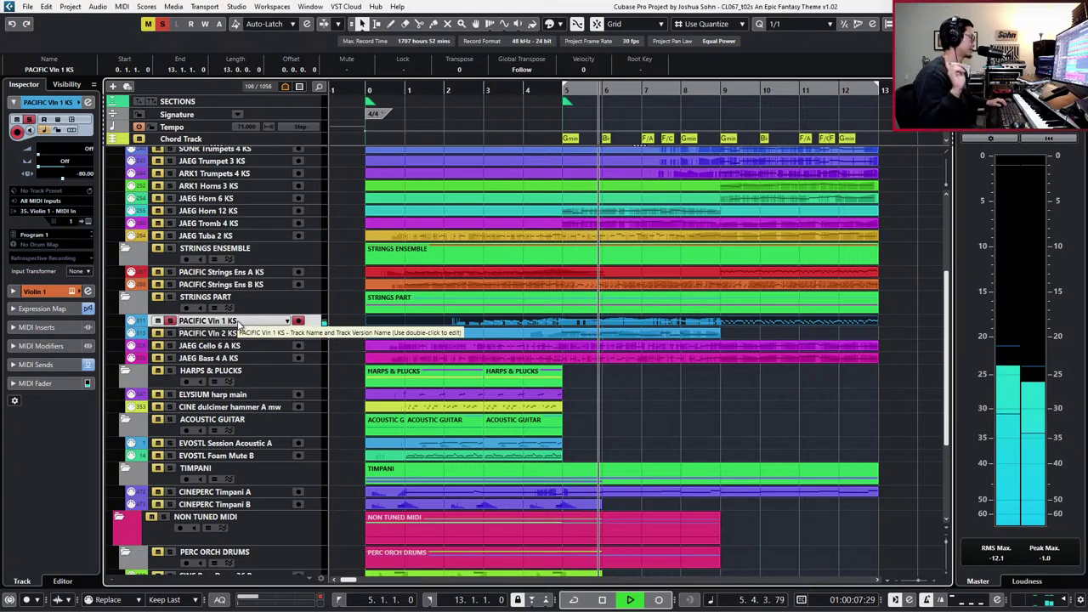
key(space)
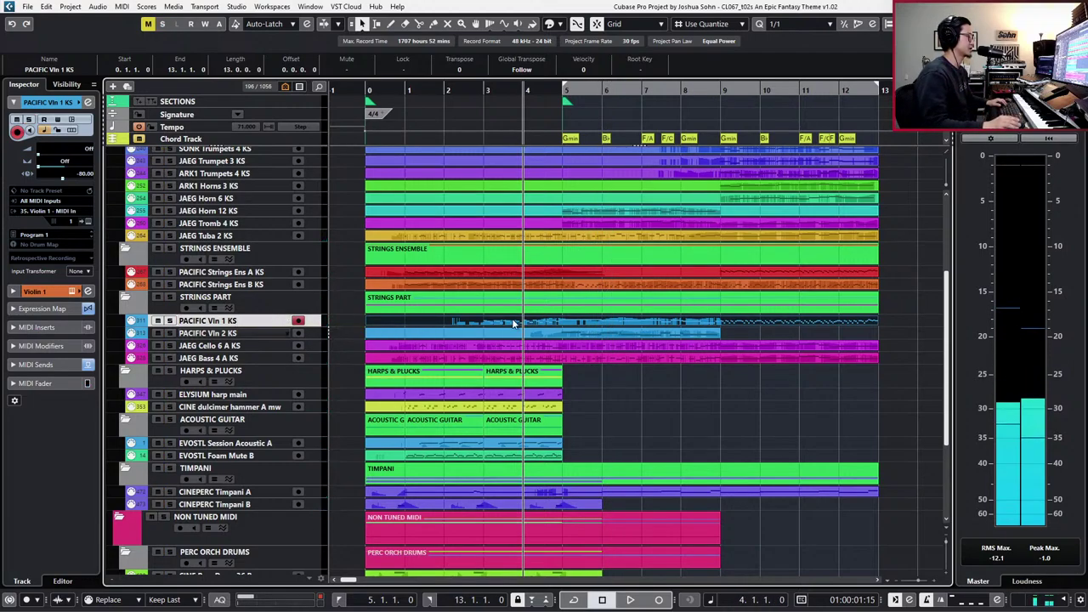
- Open the PACIFIC Vln 1 KS part for note editing and select its melody notes from bar 5 to bar 7
double_click(565, 325)
scroll(634, 366, up, 4)
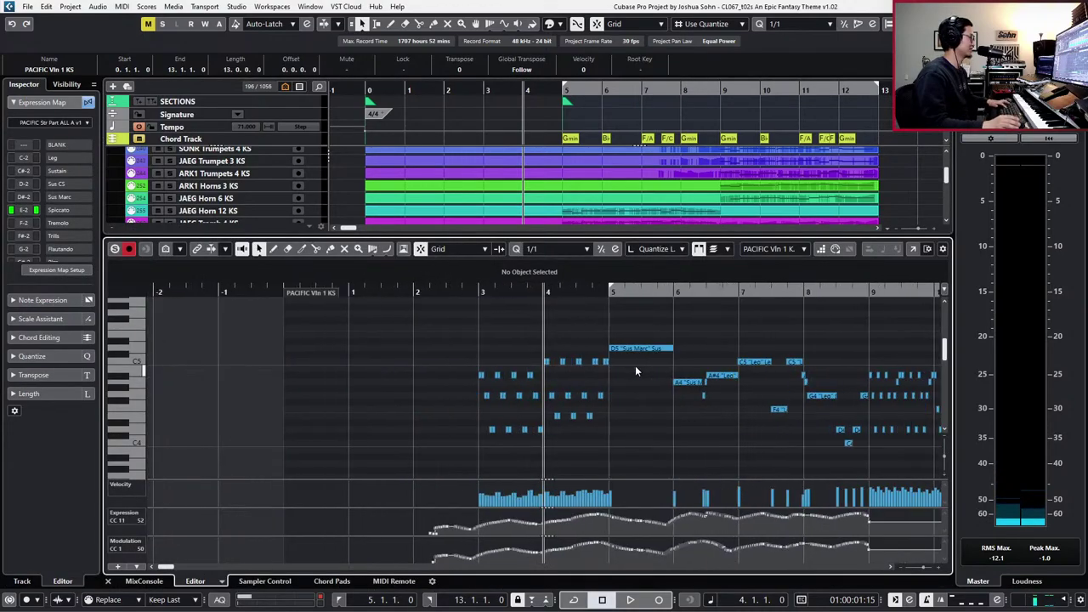
key(h)
scroll(659, 331, left, 1)
scroll(660, 331, right, 4)
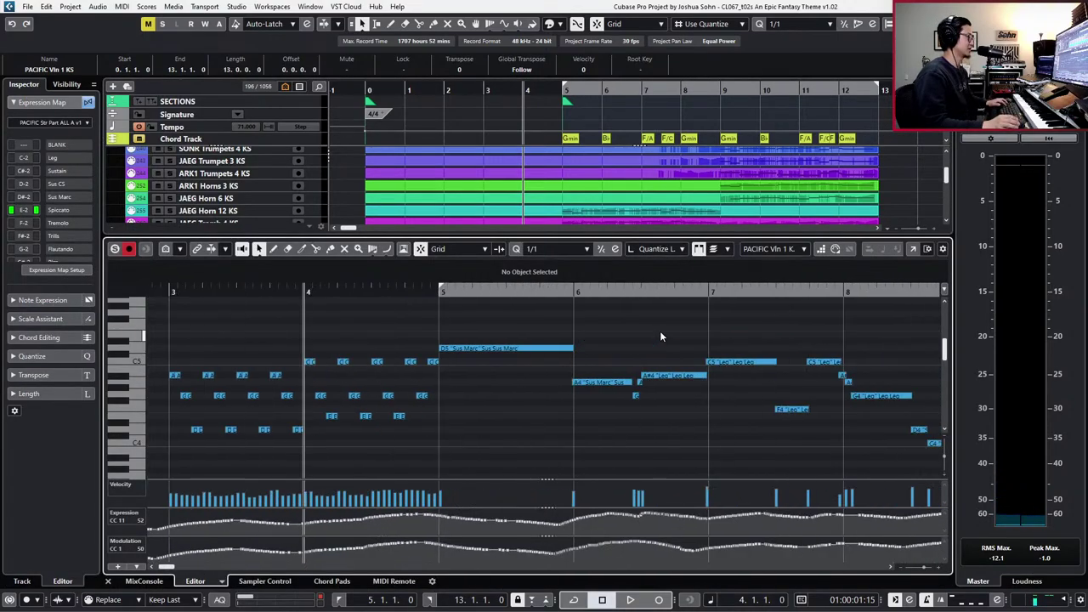
drag(516, 330, 744, 410)
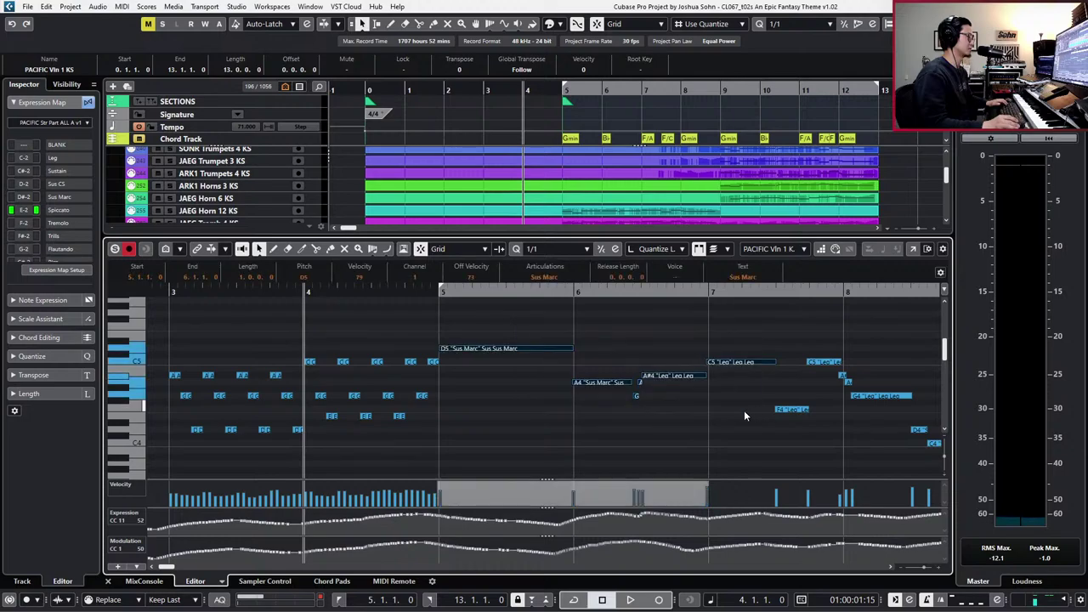
scroll(707, 403, up, 2)
- Set the quantize value to 1/8 and check the timing of the A4 Sus Marc note at bar 6
click(508, 382)
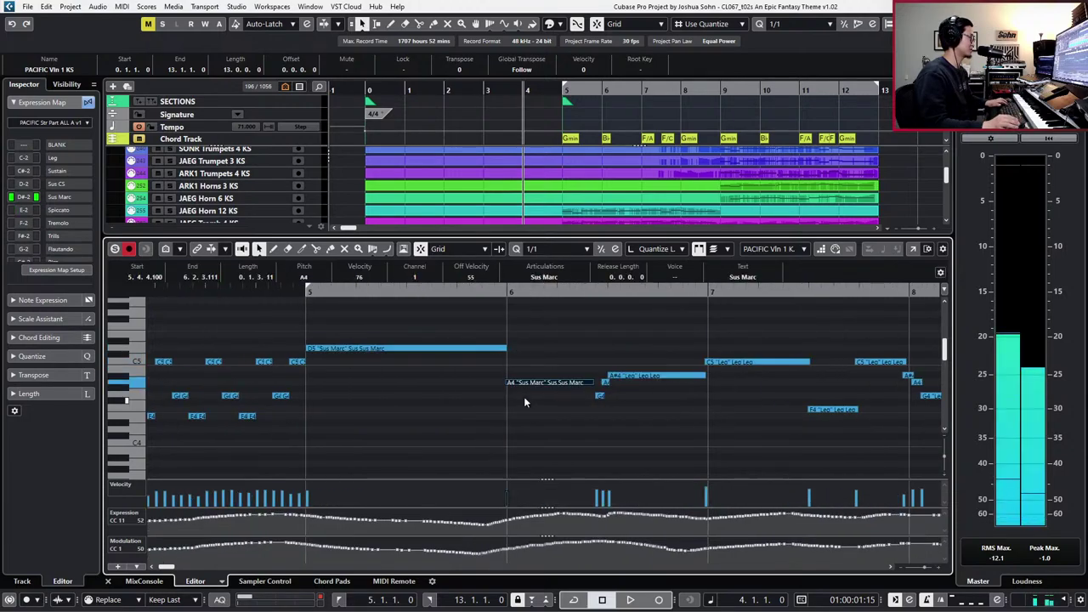
key(4)
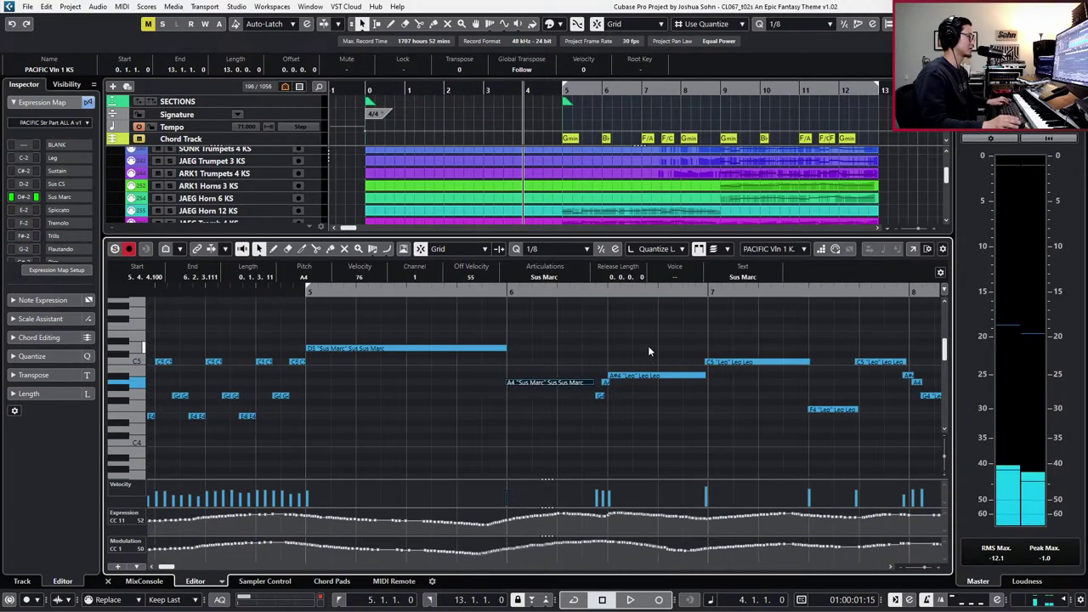
drag(602, 355, 554, 390)
click(552, 382)
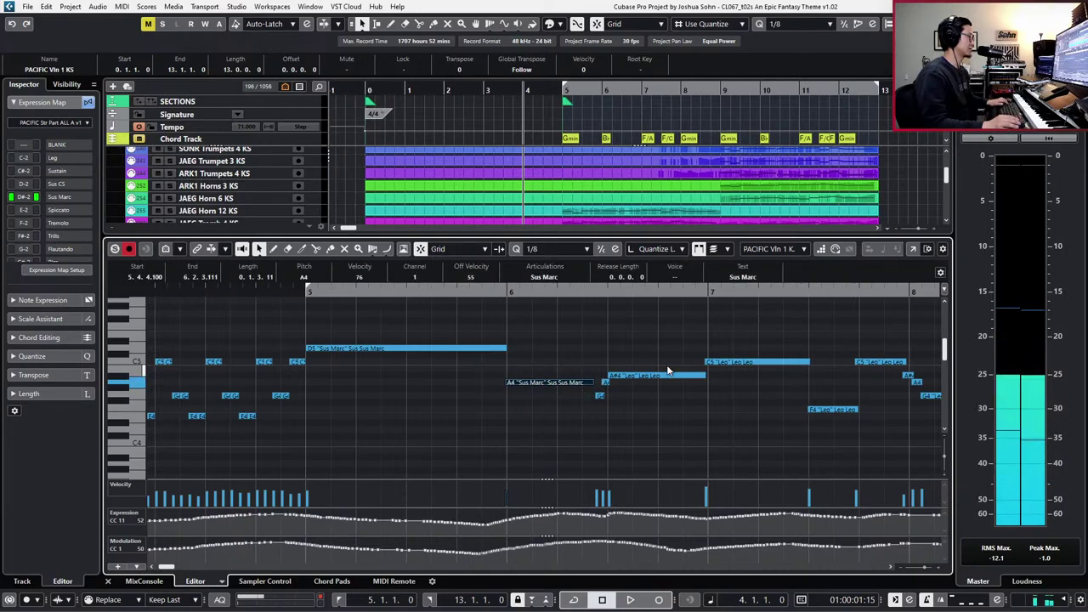
click(704, 355)
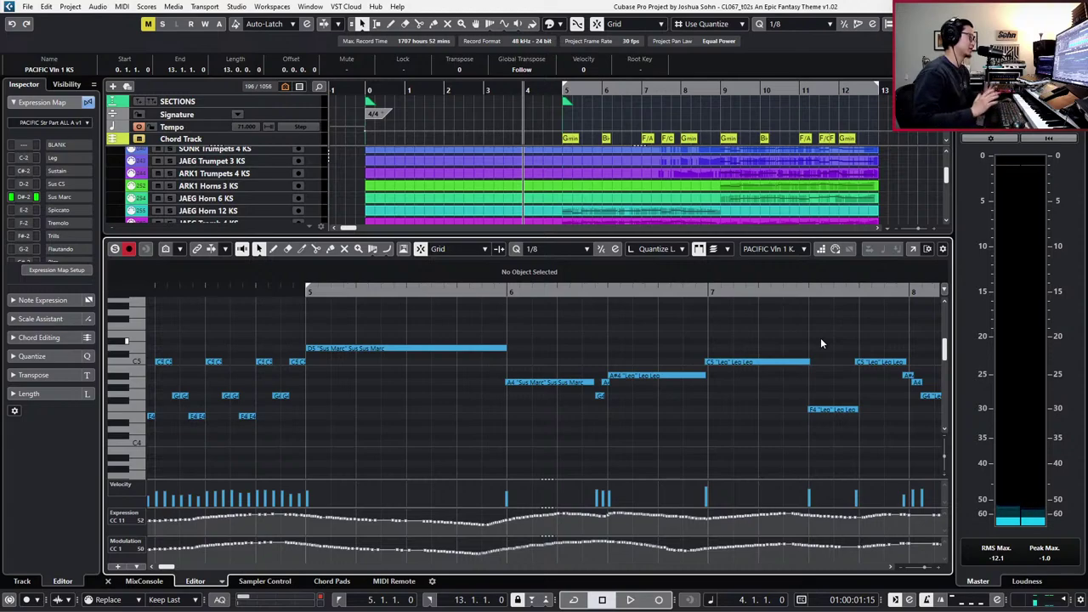
- Turn on iterative quantize and quantize the two C5 notes in bar 7 and the A4 note at bar 6
scroll(820, 342, right, 2)
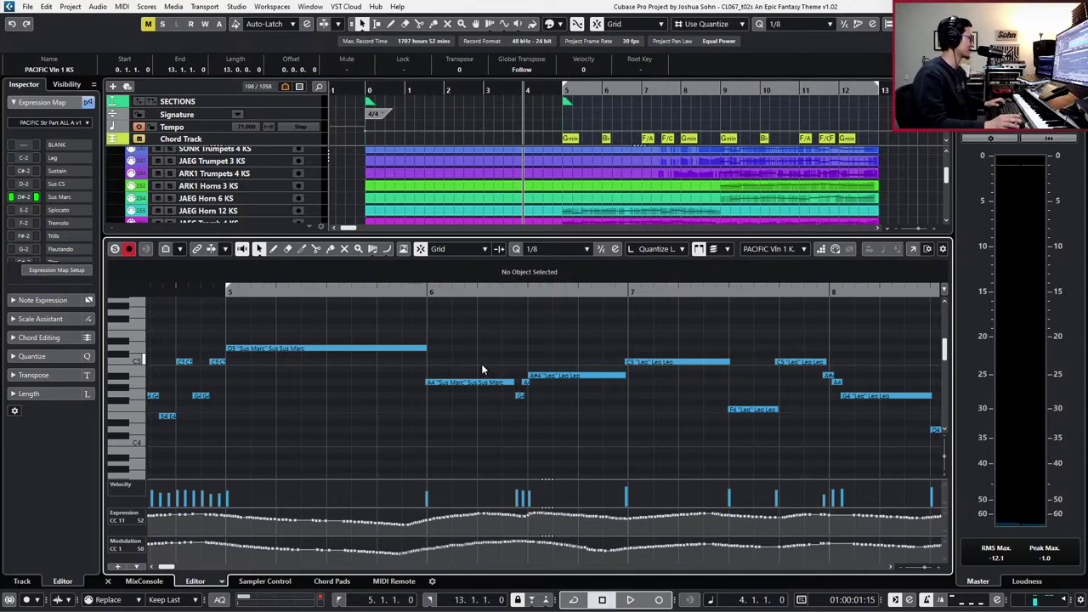
drag(668, 345, 769, 371)
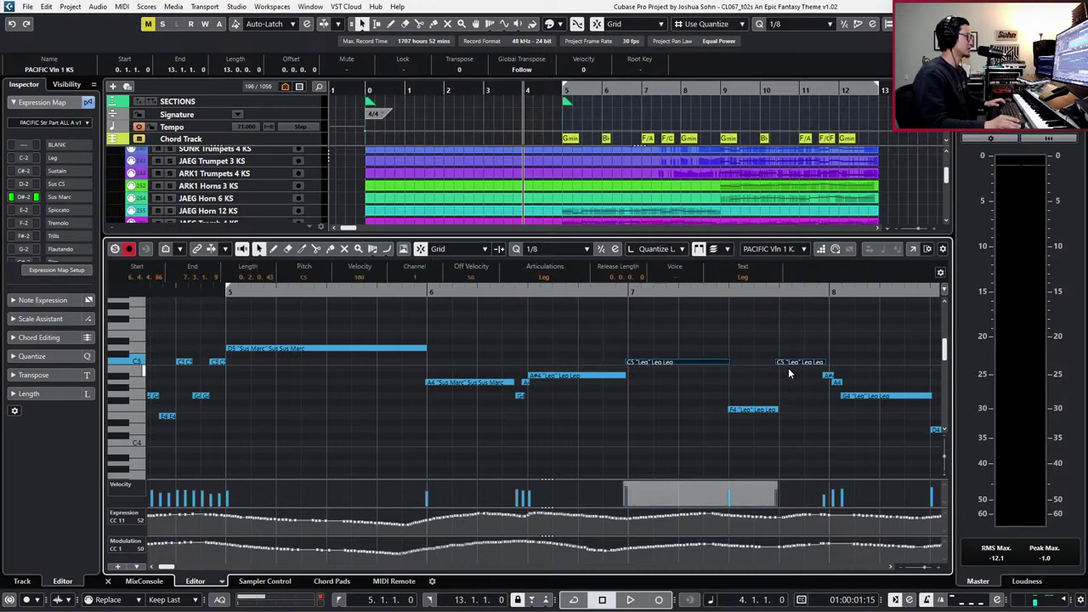
click(602, 249)
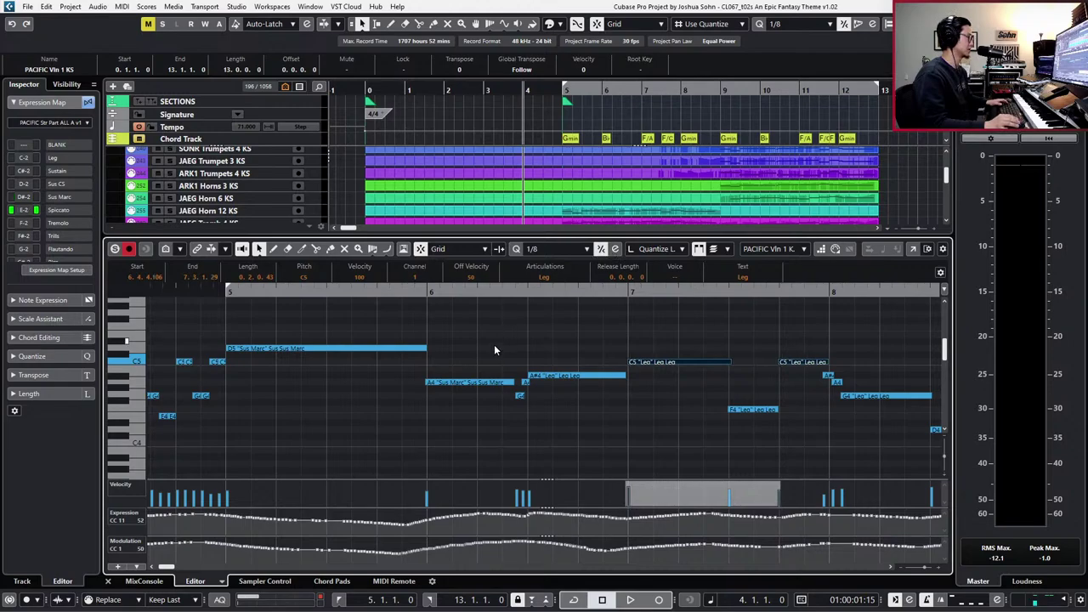
drag(494, 345, 474, 403)
key(q)
key(l)
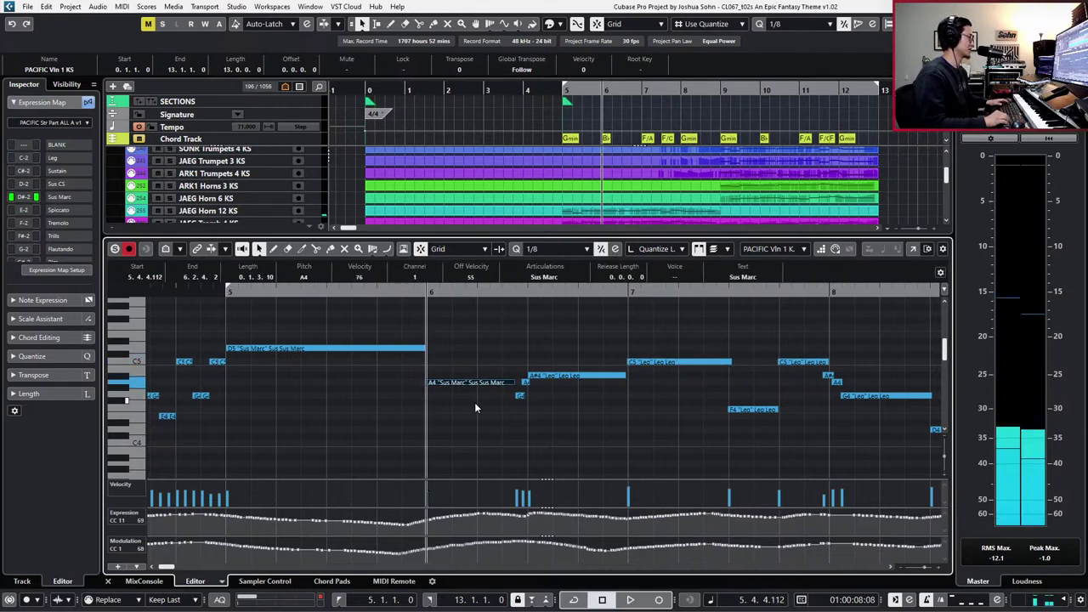
- Return to the full arrangement with the playhead at bar 4 and briefly recheck the PACIFIC Vln 1 KS notes
key(ctrl+alt+e)
key(KP_1)
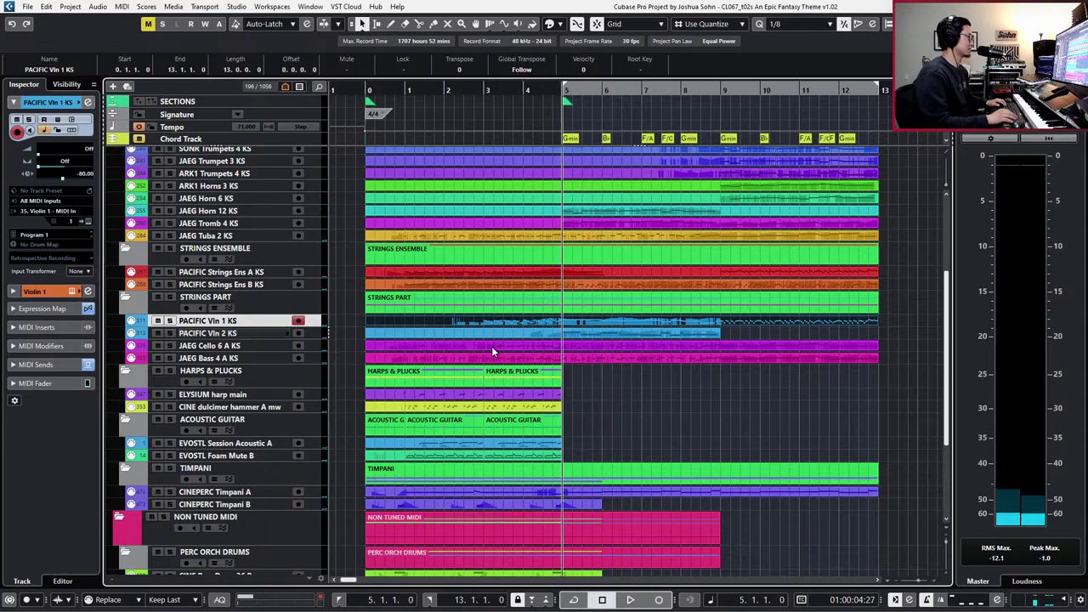
key(KP_Subtract)
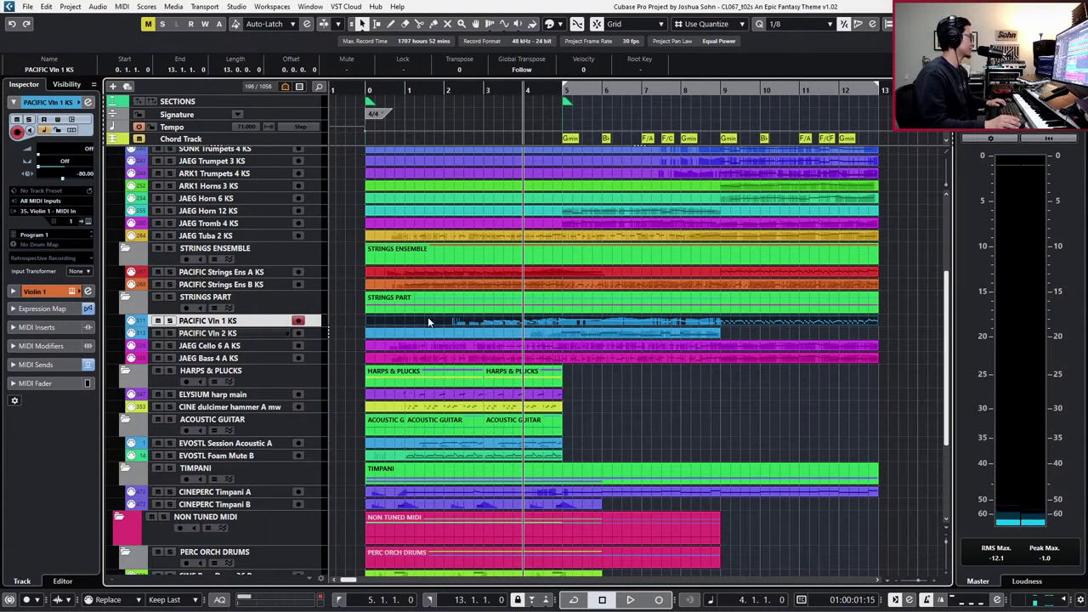
key(ctrl+e)
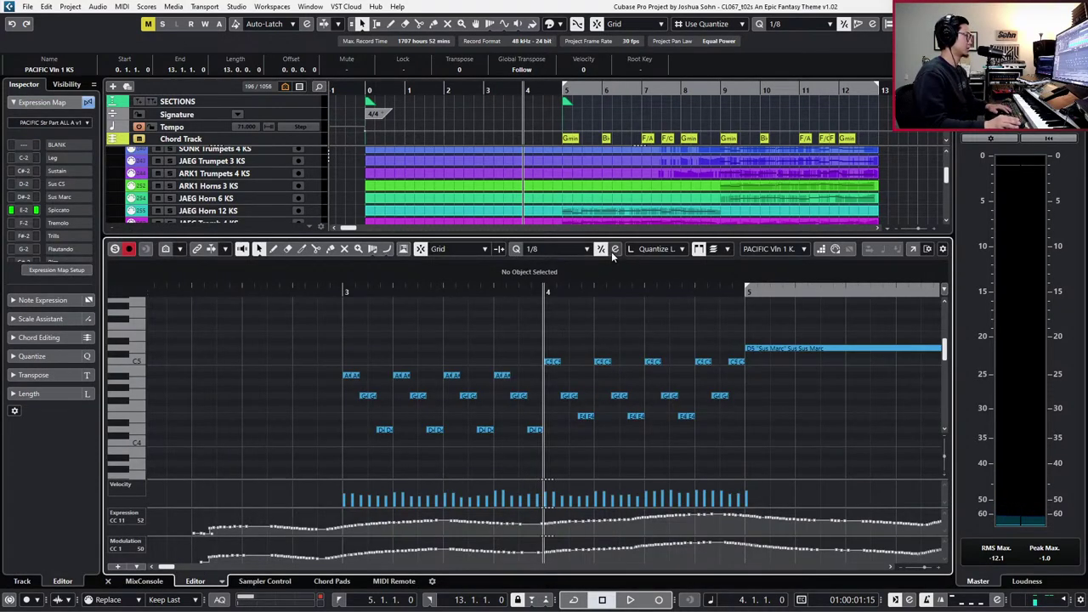
key(ctrl+e)
- Select the harp, dulcimer and acoustic guitar parts starting at bar 3, audition them in solo from there, and clear the solo
scroll(637, 361, down, 5)
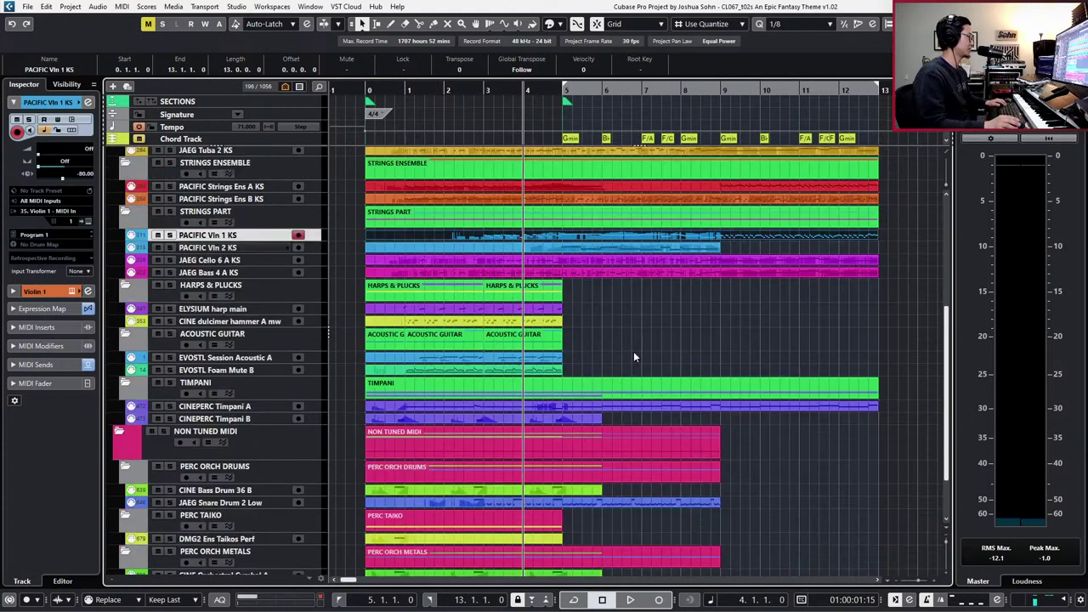
drag(591, 231, 547, 303)
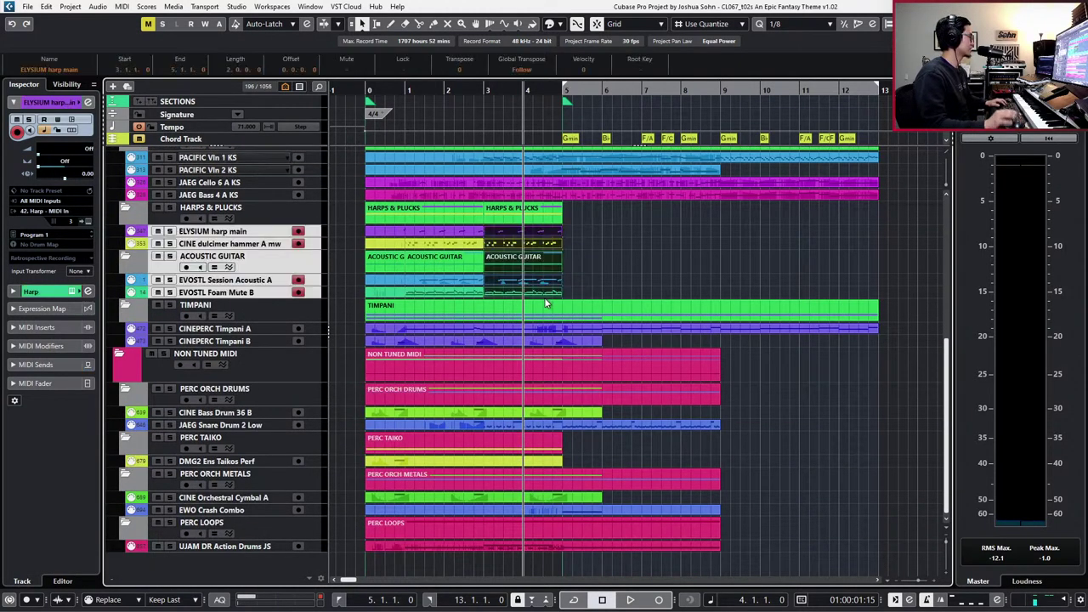
key(l)
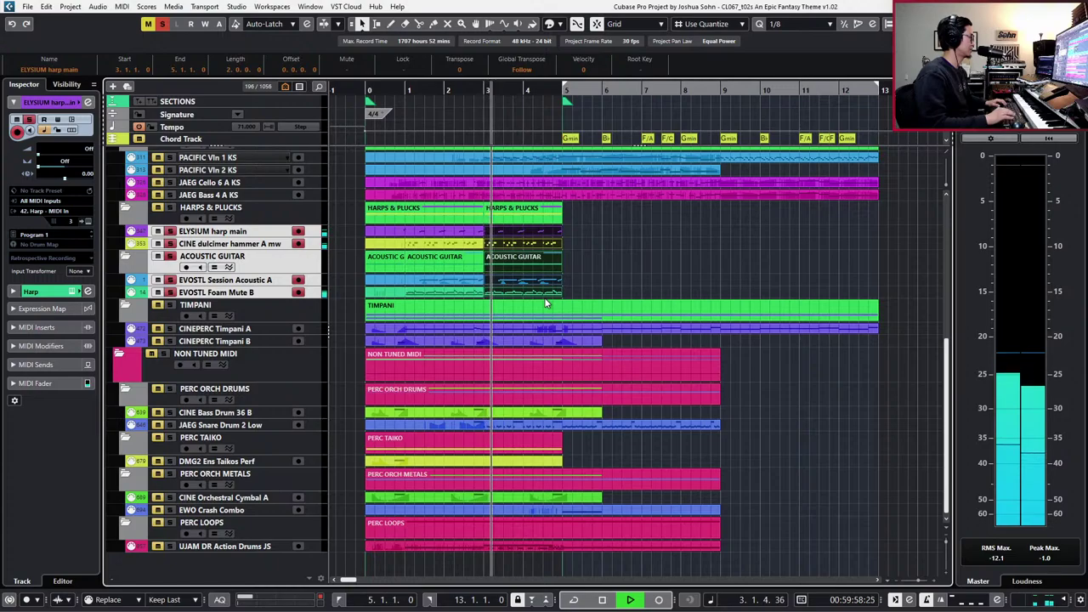
key(space)
key(s)
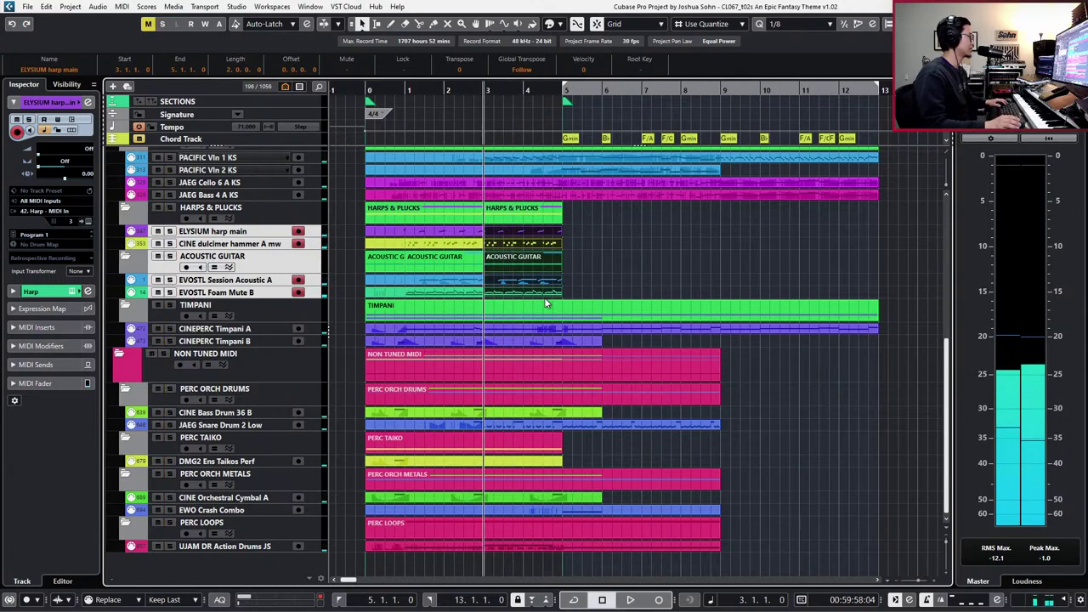
- Solo all tracks from HARPS & PLUCKS through NON TUNED MIDI, audition them from bar 1, and clear the solo
key(KP_Subtract)
key(KP_Subtract)
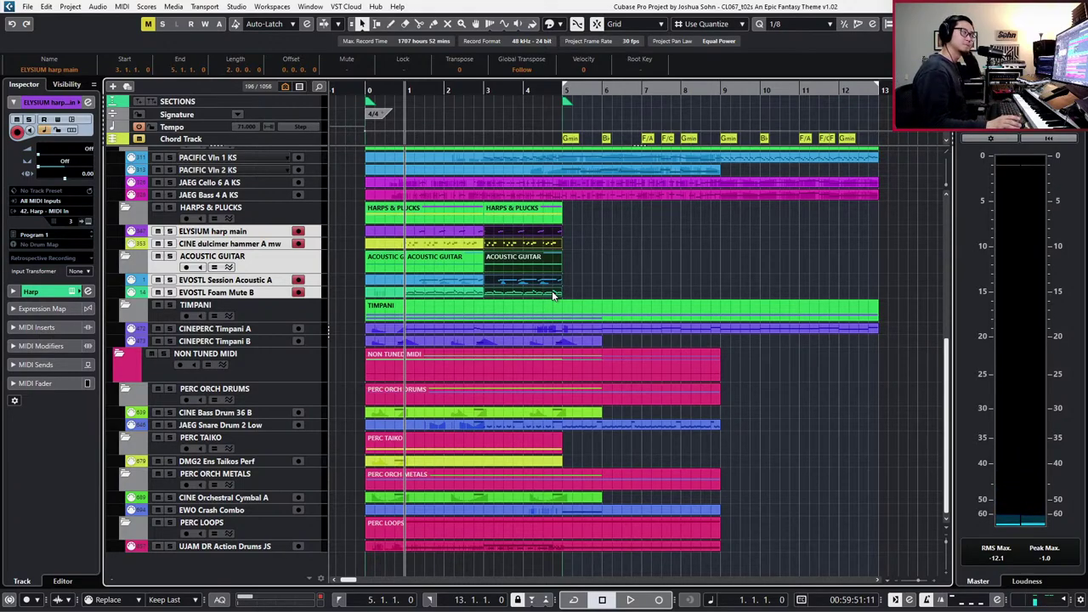
click(379, 273)
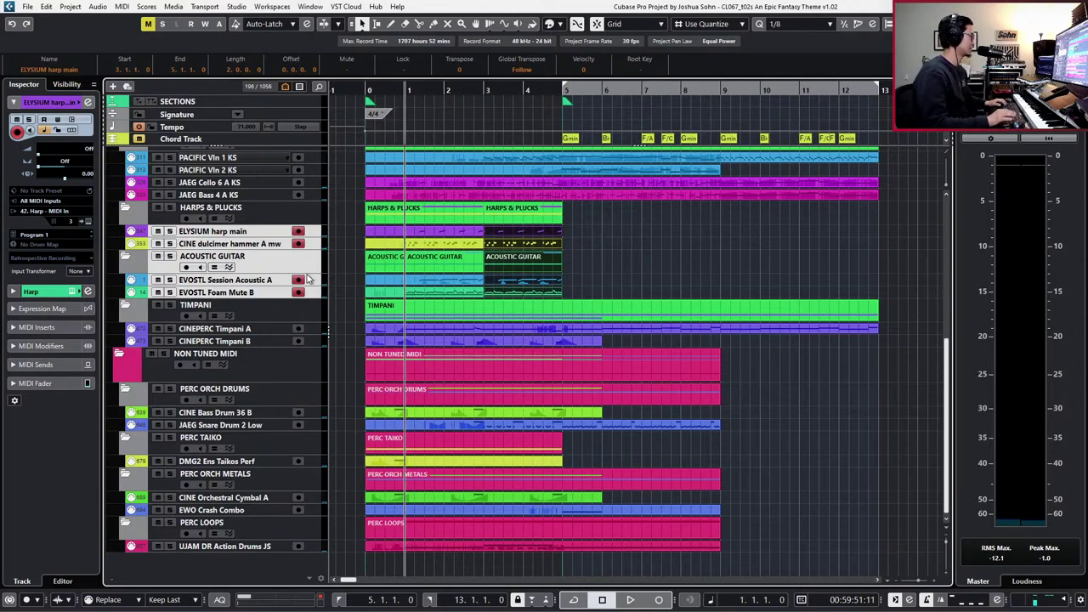
click(245, 213)
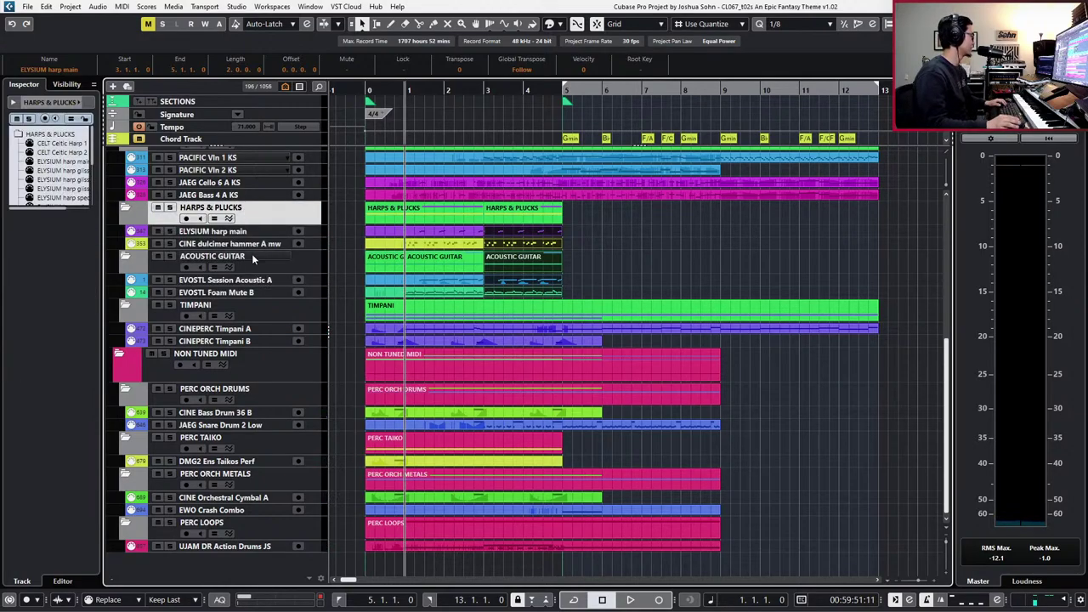
shift+click(282, 372)
key(s)
key(space)
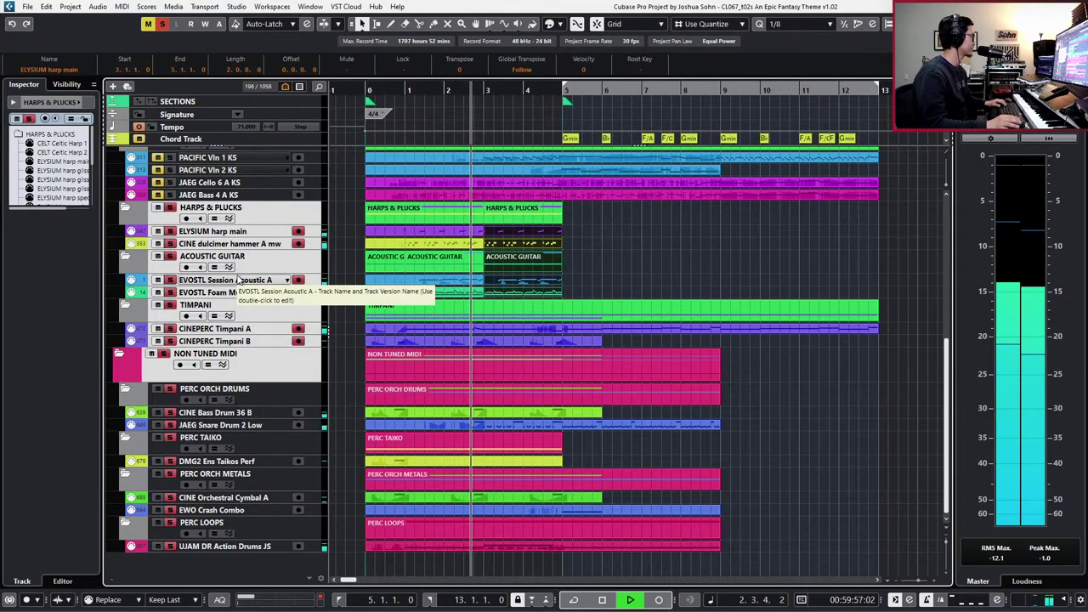
key(space)
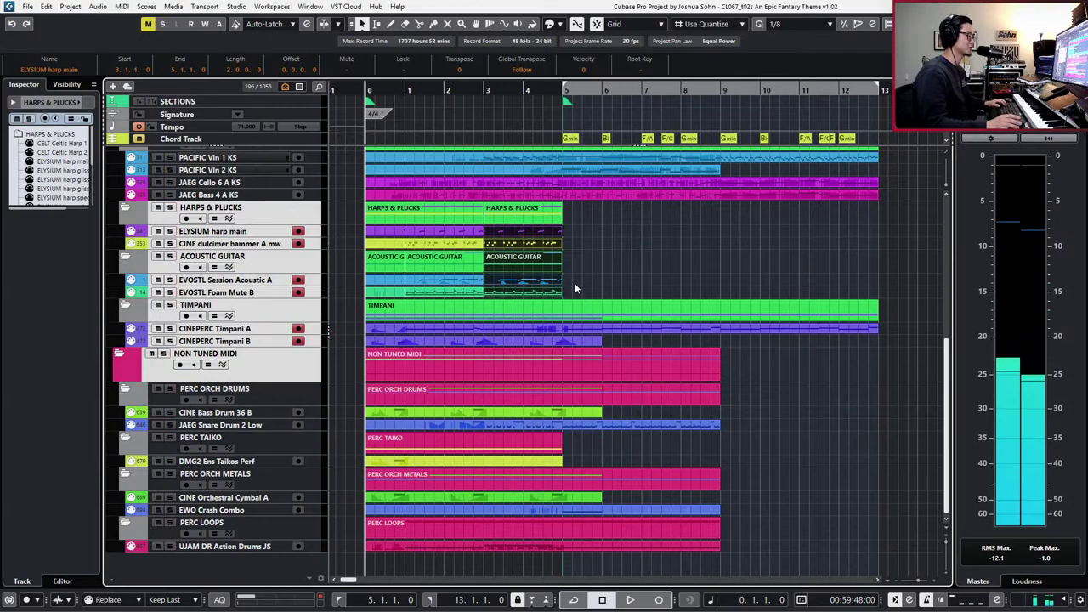
- Glue the EVOSTL Foam Mute B acoustic guitar parts into one continuous part from bar 0 to bar 5
drag(575, 287, 392, 292)
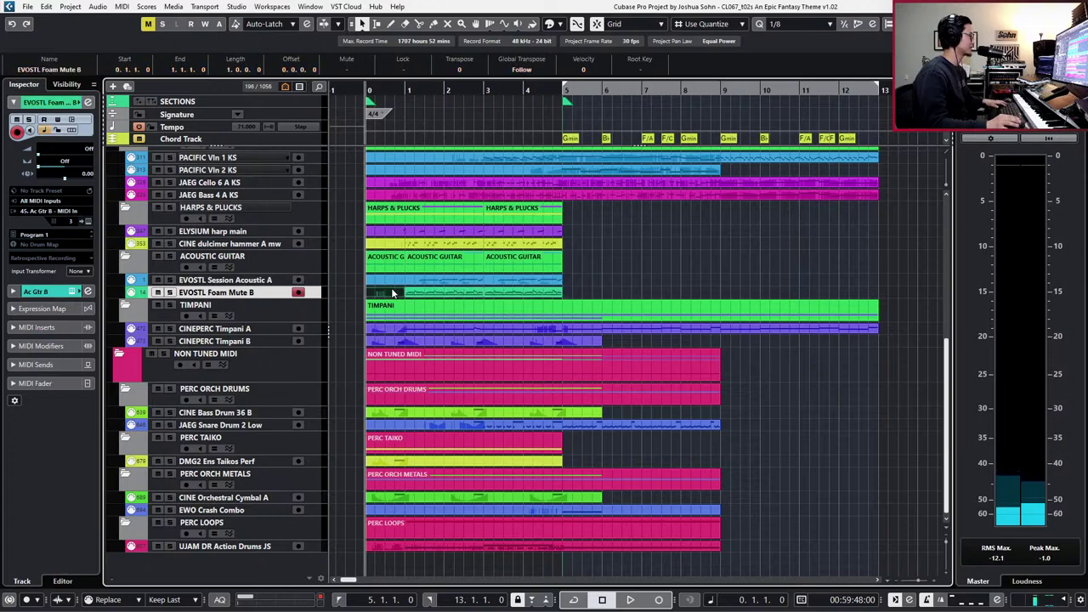
key(g)
click(411, 293)
key(g)
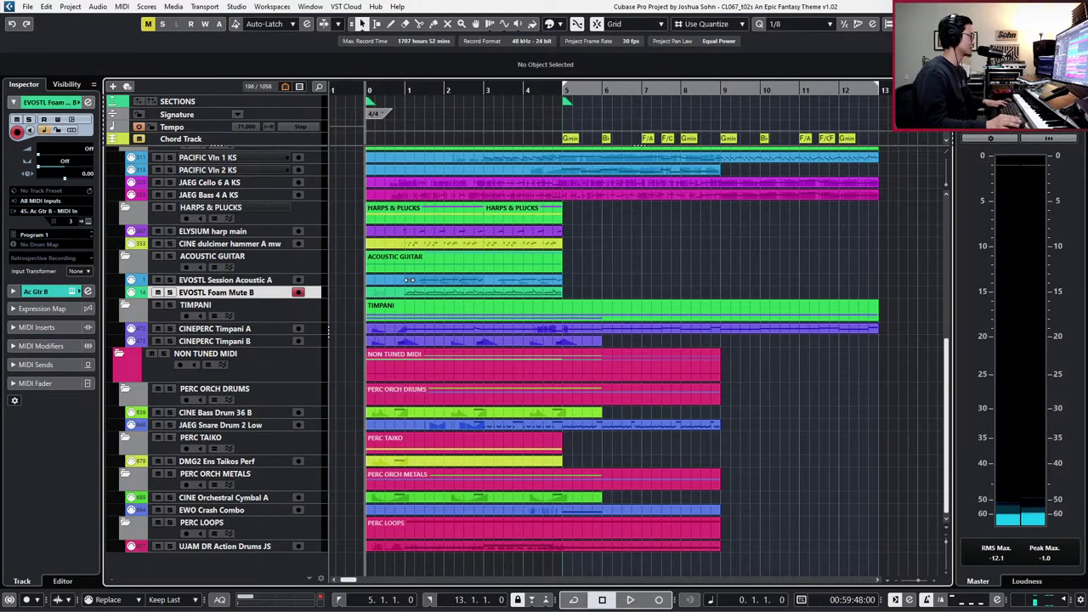
- Glue the EVOSTL Session Acoustic A guitar parts into one continuous part from bar 0 to bar 5
click(402, 280)
shift+click(434, 280)
key(g)
key(g)
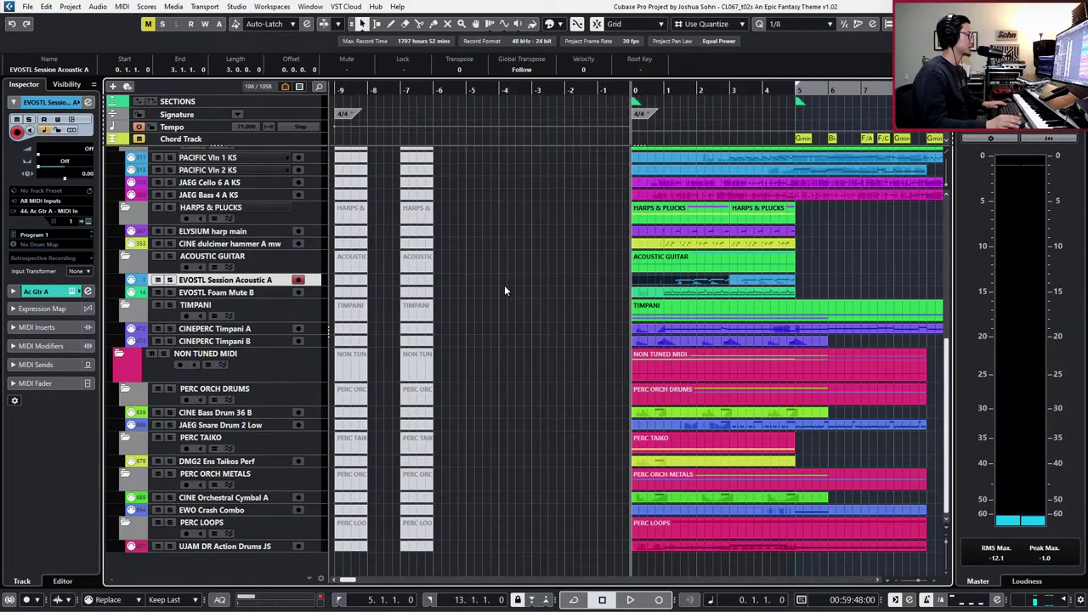
click(555, 284)
scroll(554, 283, up, 3)
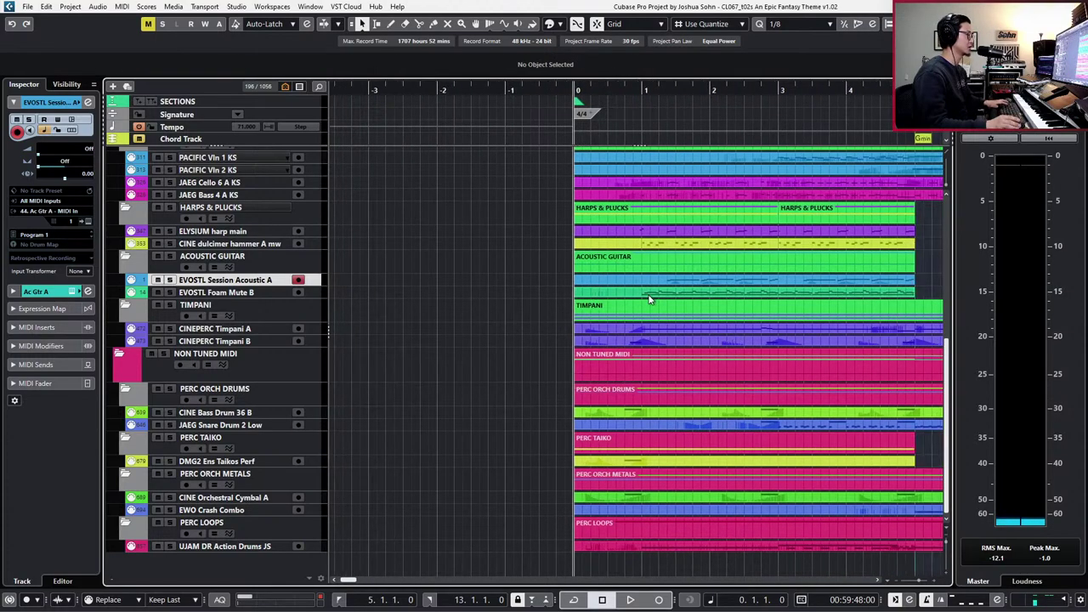
- Audition the EVOSTL Session Acoustic A guitar in solo from bar 1 and clear the solo
scroll(649, 298, right, 6)
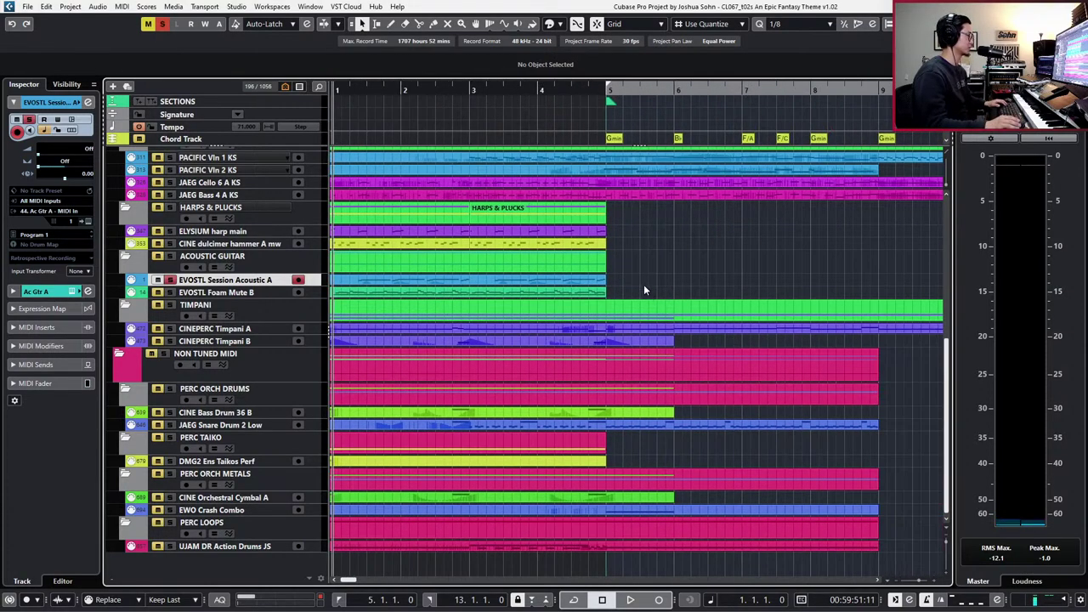
scroll(642, 283, left, 2)
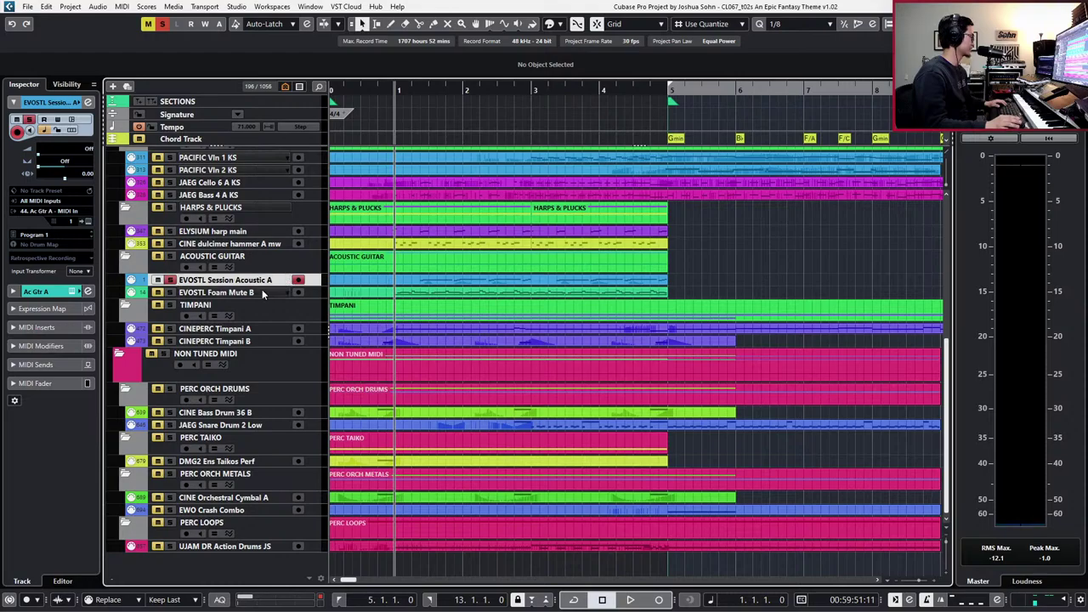
key(space)
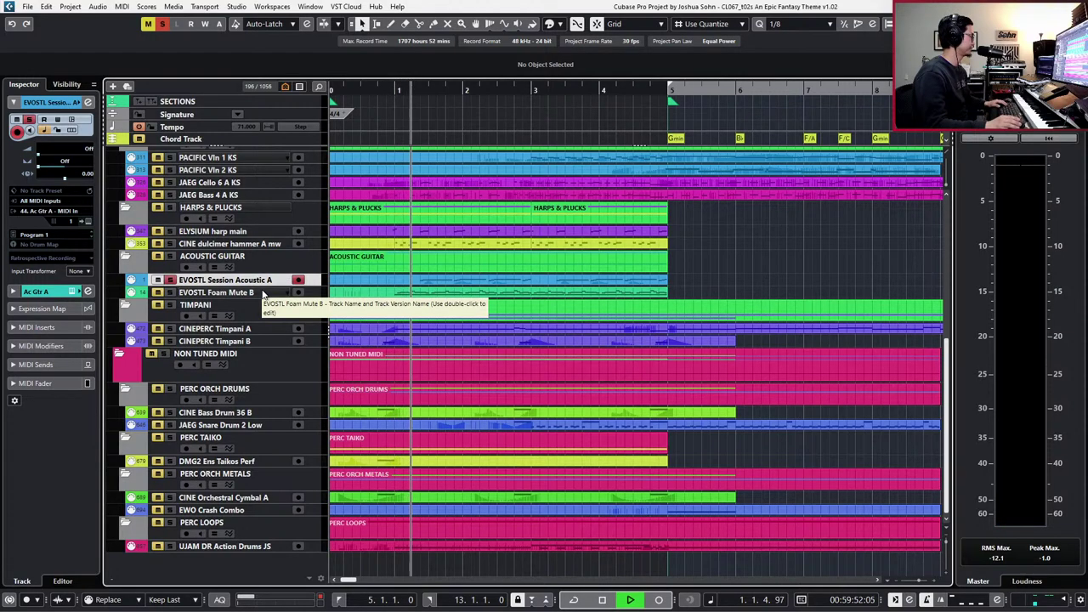
key(space)
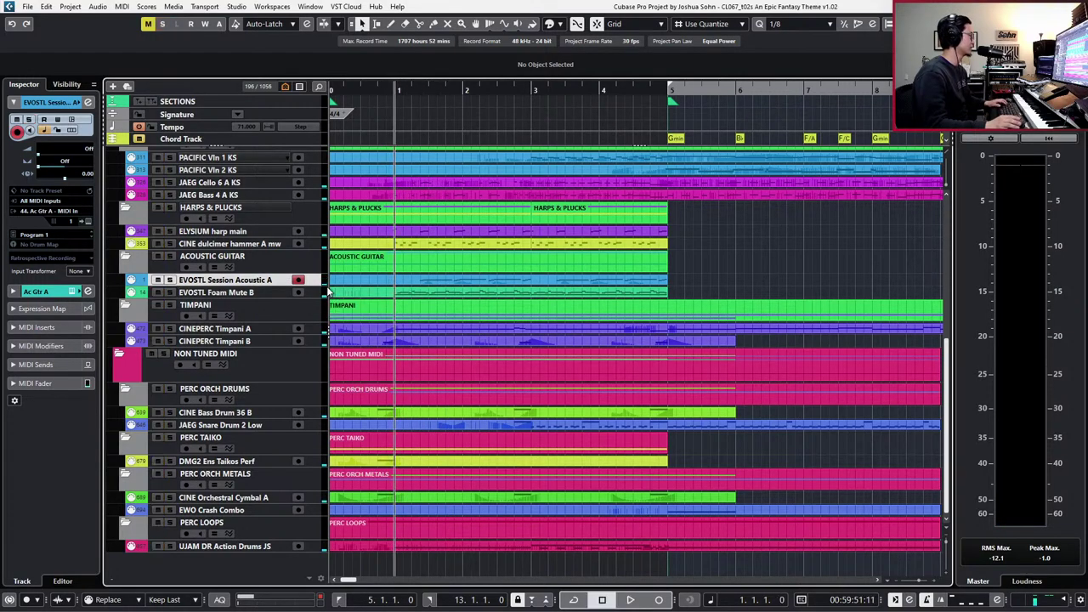
- Unmute the EVOSTL Session Acoustic A parts at bars -9 and -7, play them from their starts, and mute both again
scroll(442, 285, down, 3)
click(406, 284)
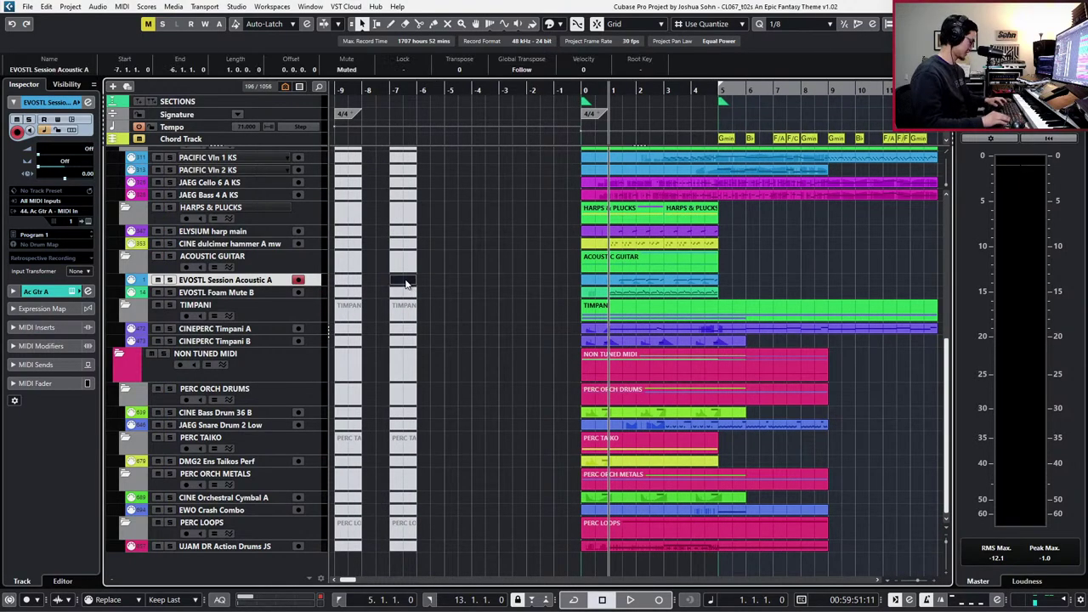
key(shift+u)
click(361, 283)
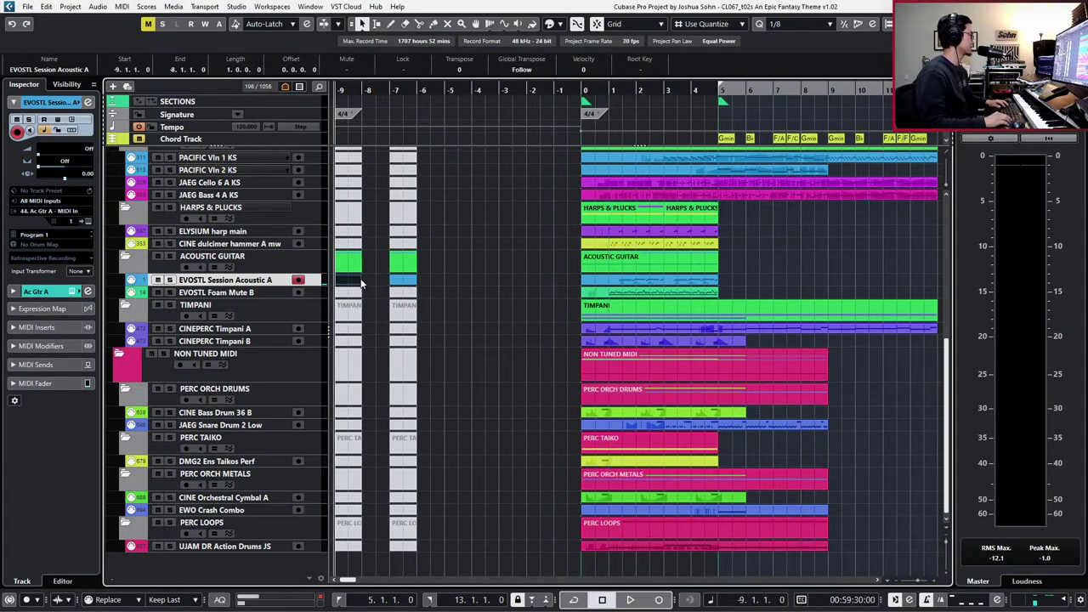
key(l)
drag(360, 280, 373, 279)
click(399, 283)
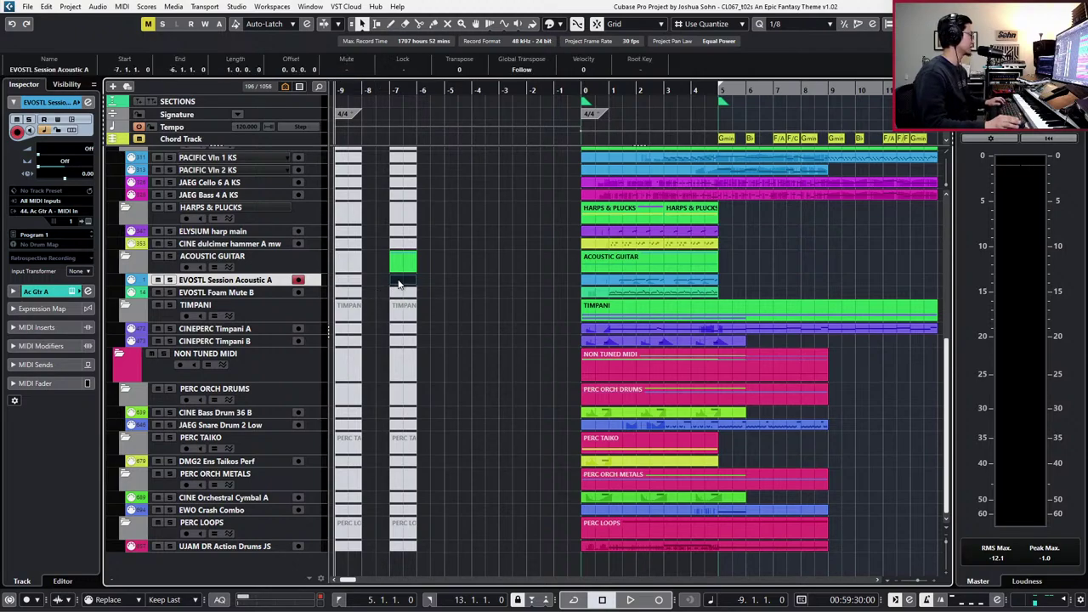
key(l)
key(space)
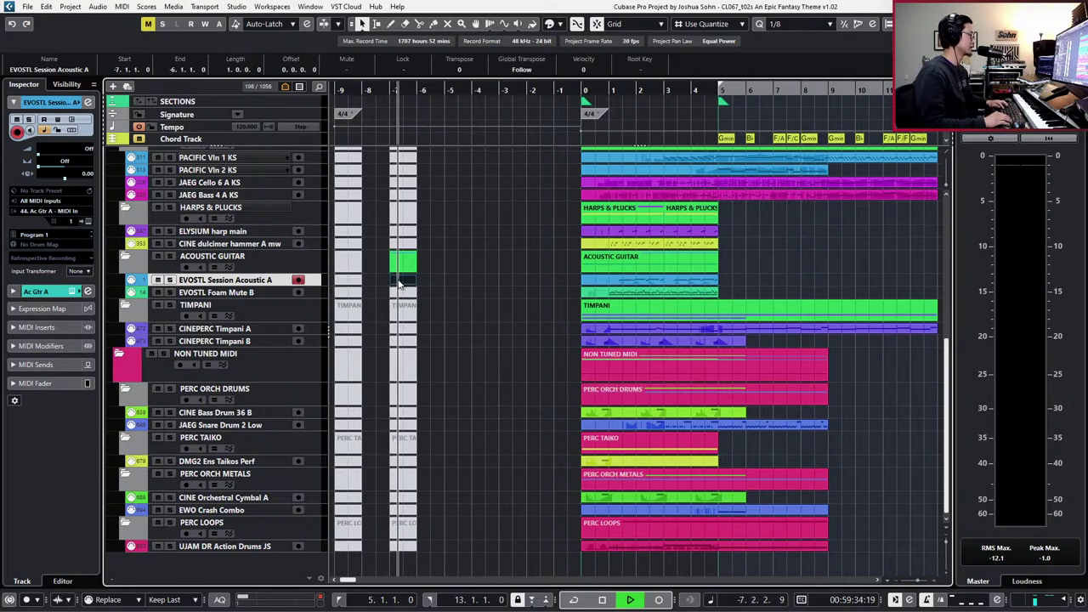
key(shift+m)
key(space)
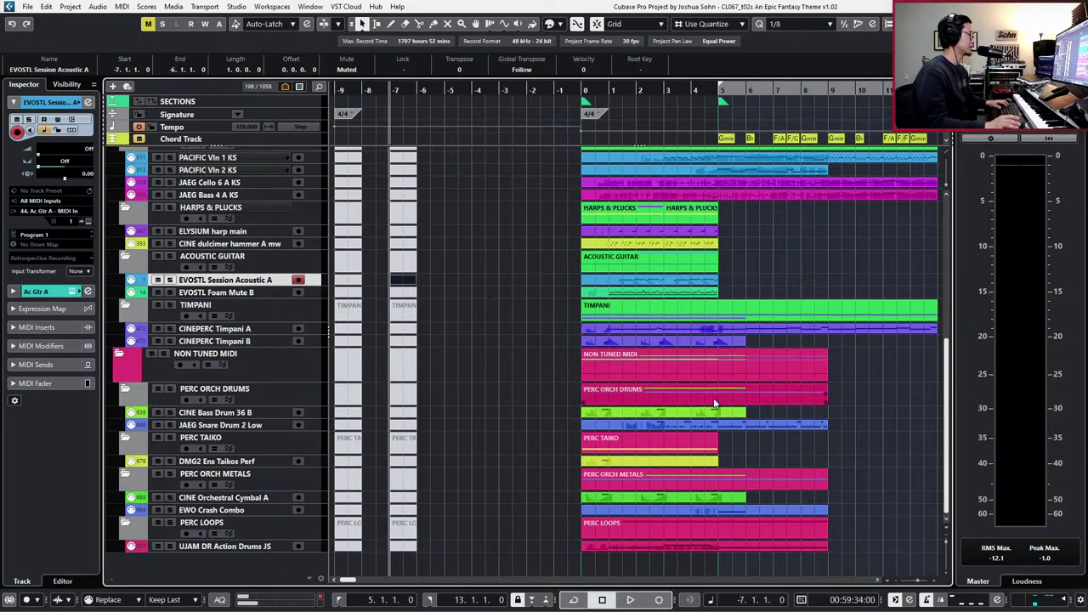
- Select the EVOSTL Session Acoustic A part starting at bar 0 and play back from its start
key(super)
key(super)
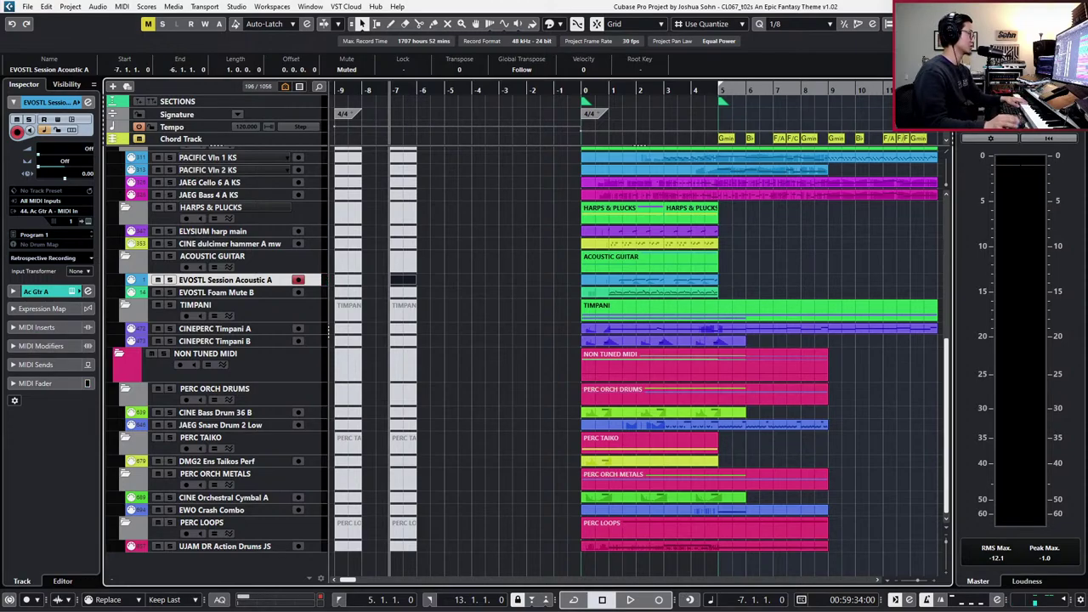
click(618, 284)
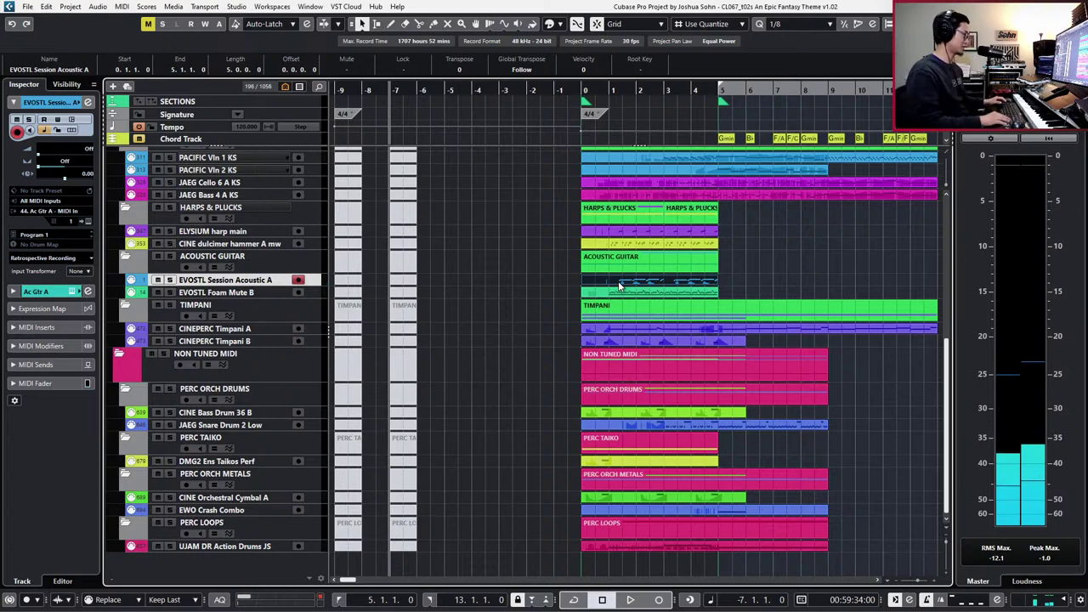
key(l)
key(space)
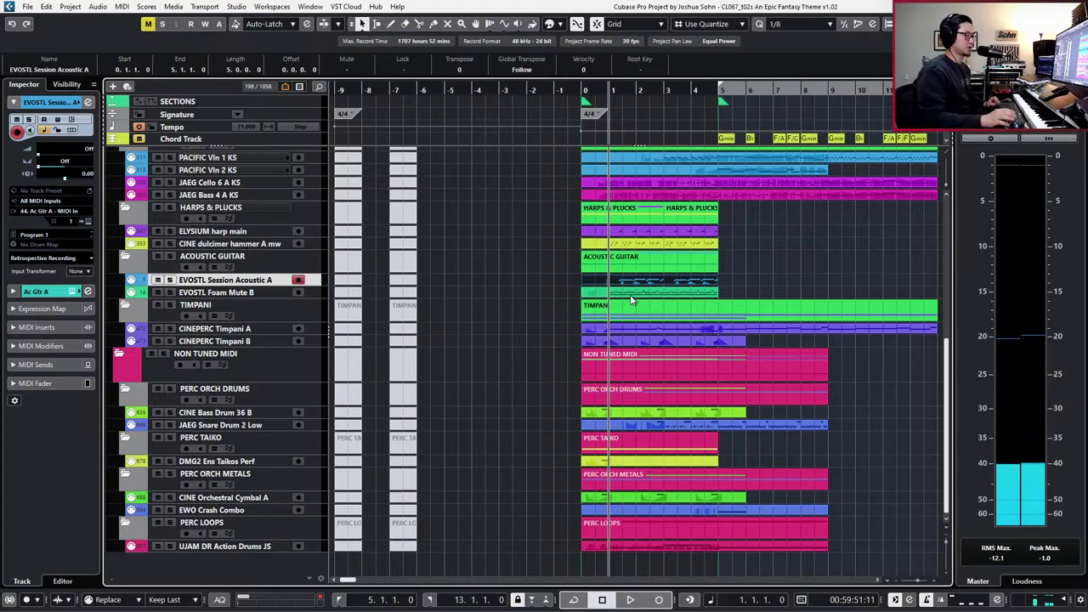
- Select the EVOSTL Foam Mute B part, audition it in solo from bar 1, and clear the solo
key(h)
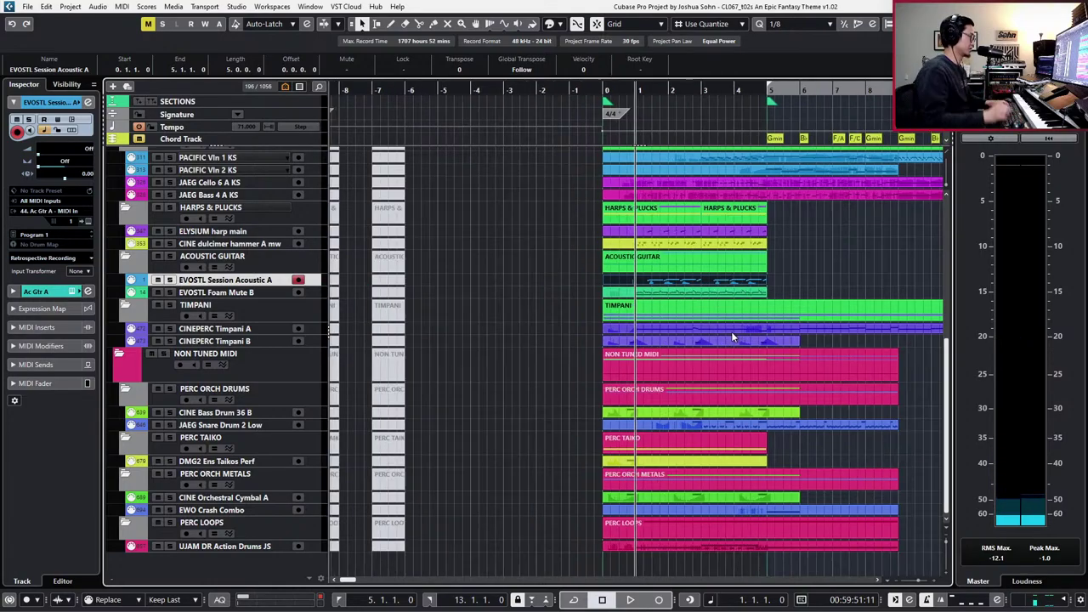
key(h)
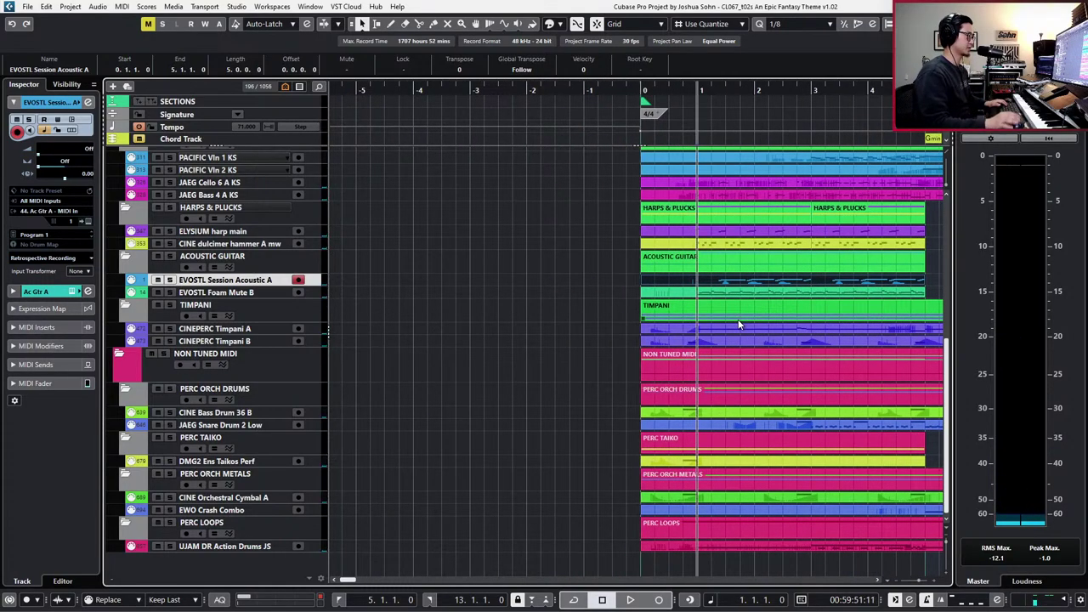
scroll(737, 319, right, 2)
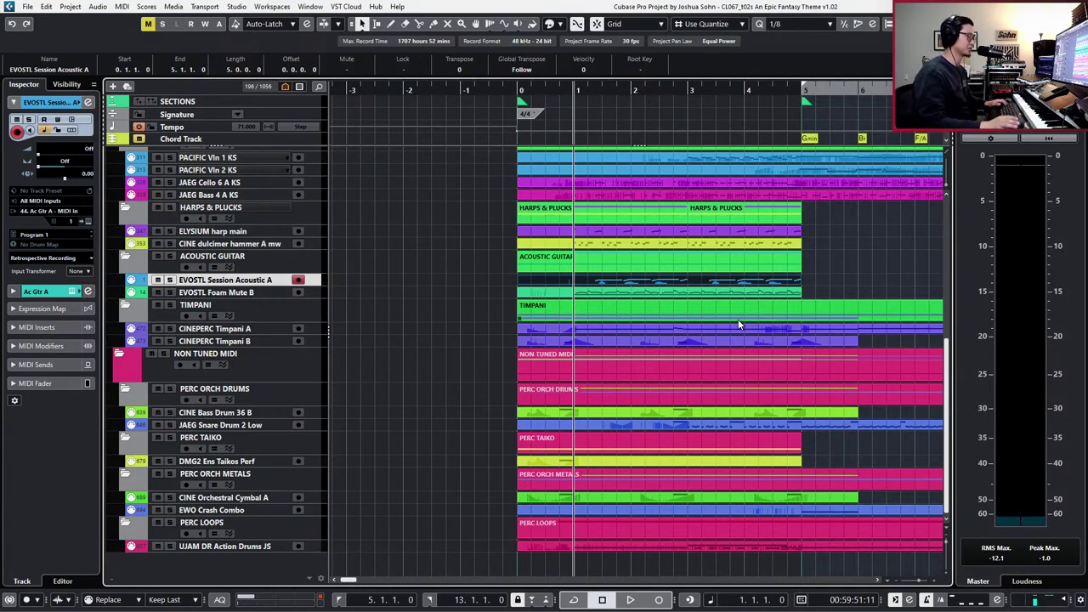
click(720, 296)
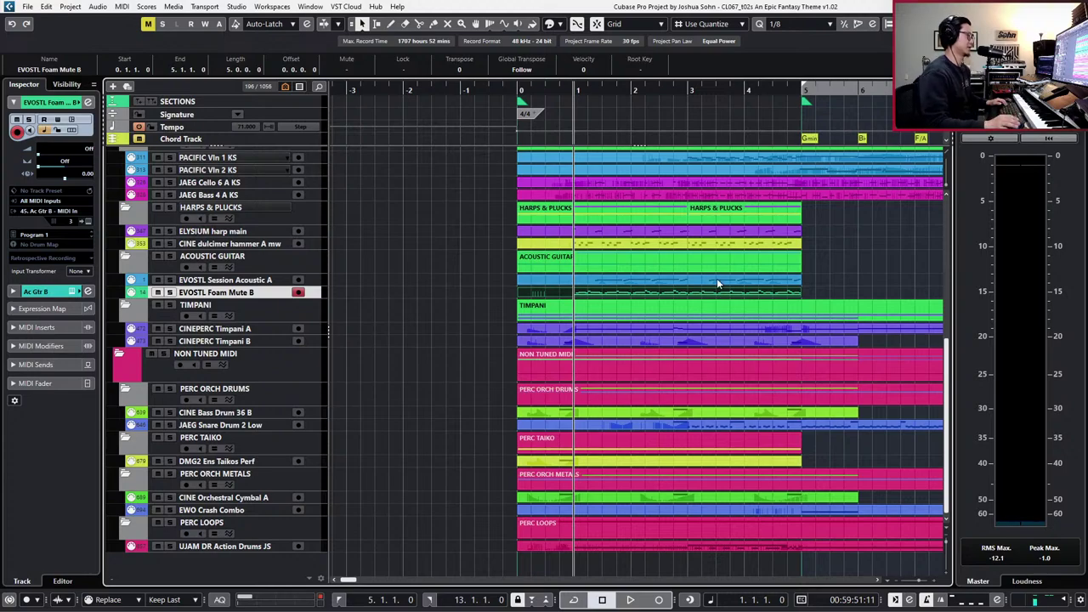
key(s)
key(space)
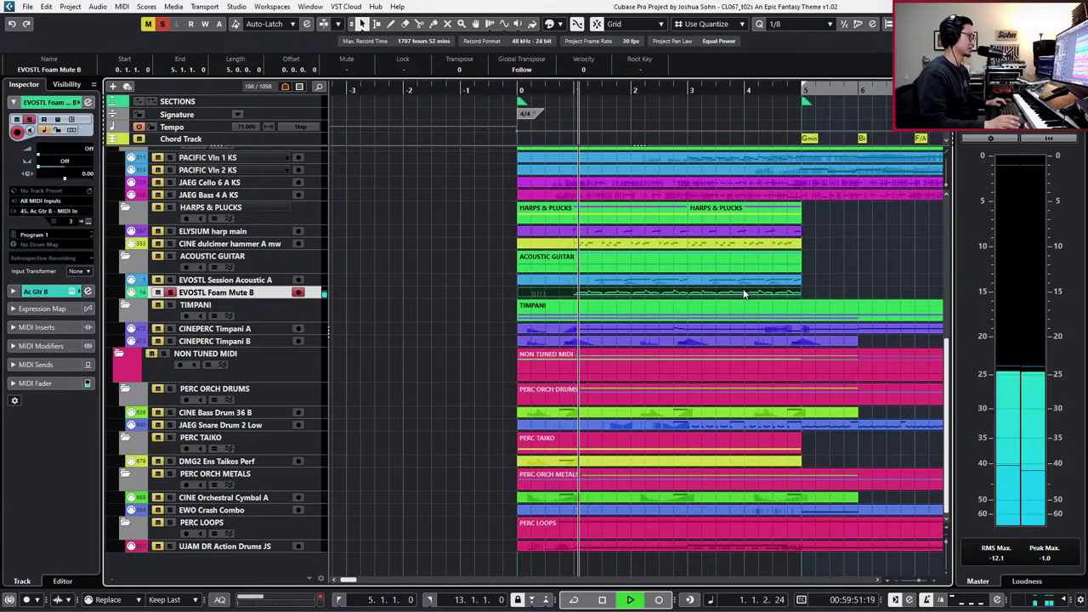
key(space)
key(s)
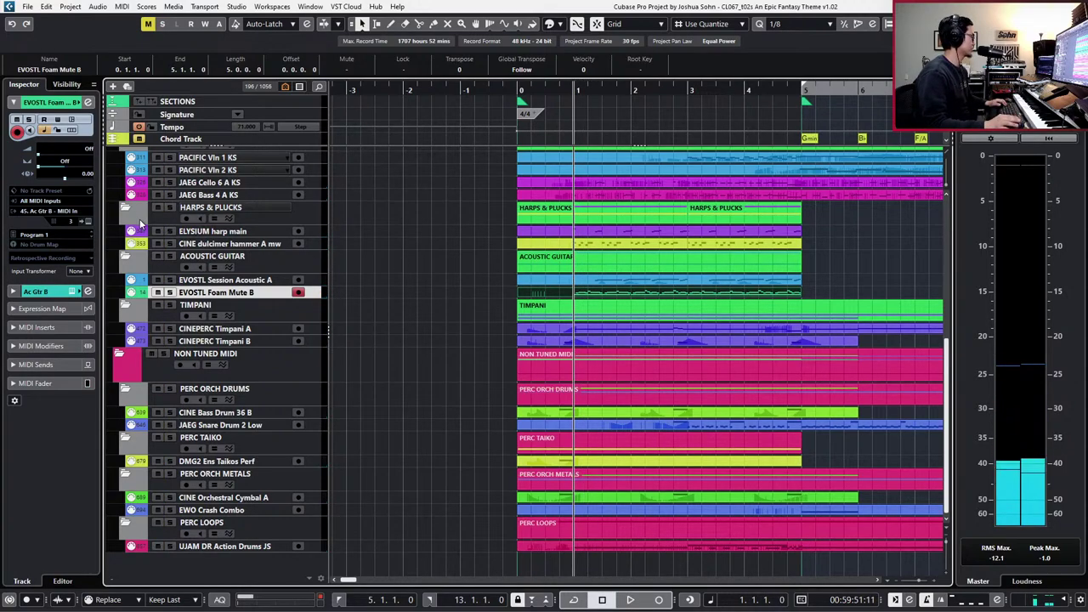
- Try raising the Ac Gtr B output level to 2.80 in the channel settings of EVOSTL Foam Mute B
key(e)
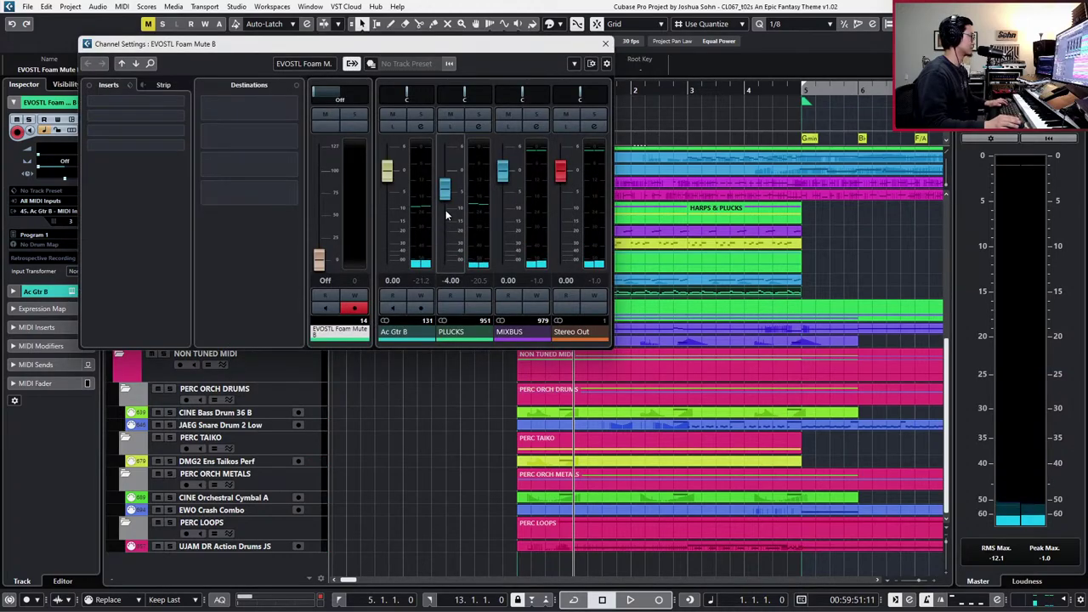
drag(388, 173, 386, 163)
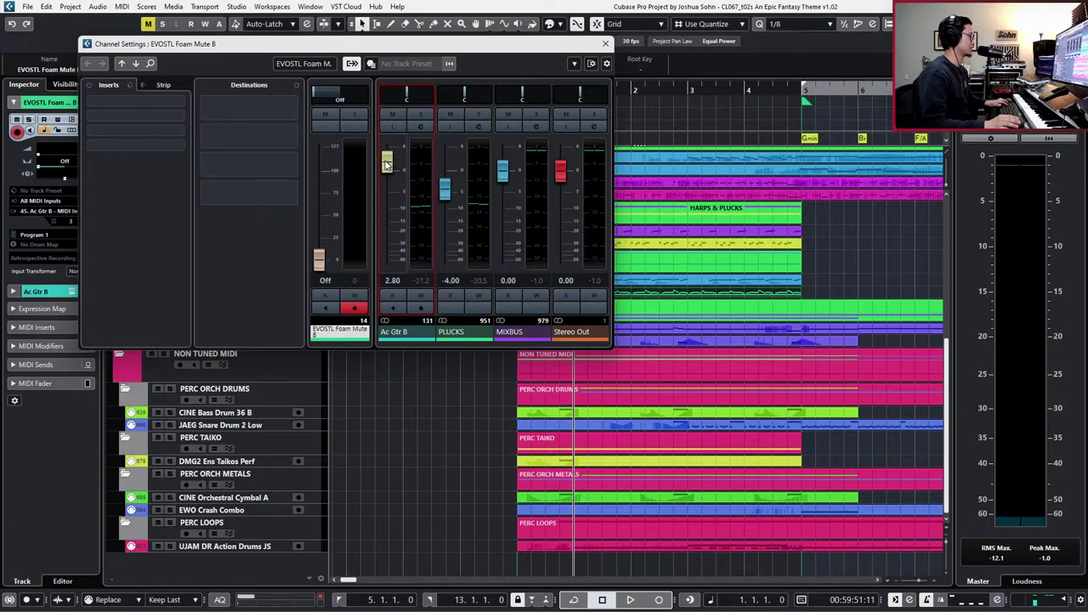
ctrl+click(387, 163)
key(e)
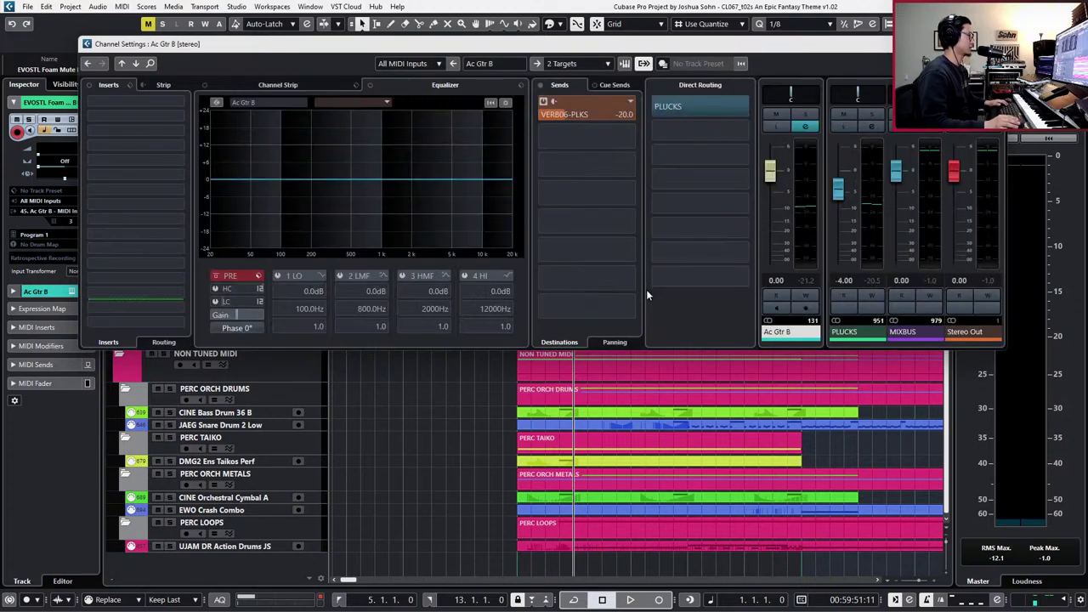
key(e)
- Open the EVOSTL Foam Mute B part for note editing and raise its Main Volume (CC 7) to 95
double_click(654, 293)
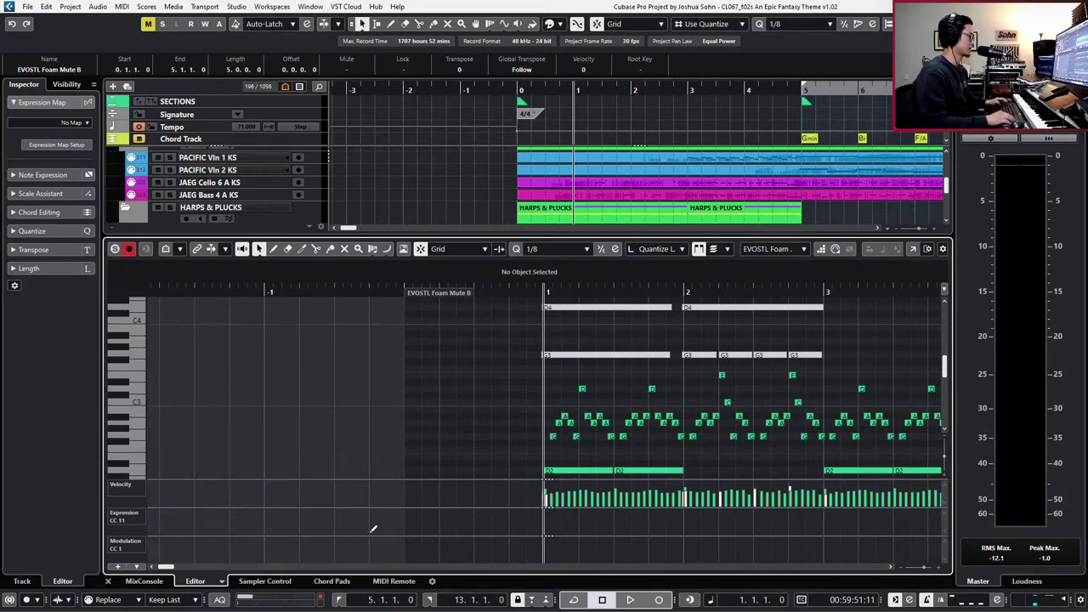
key(alt+c)
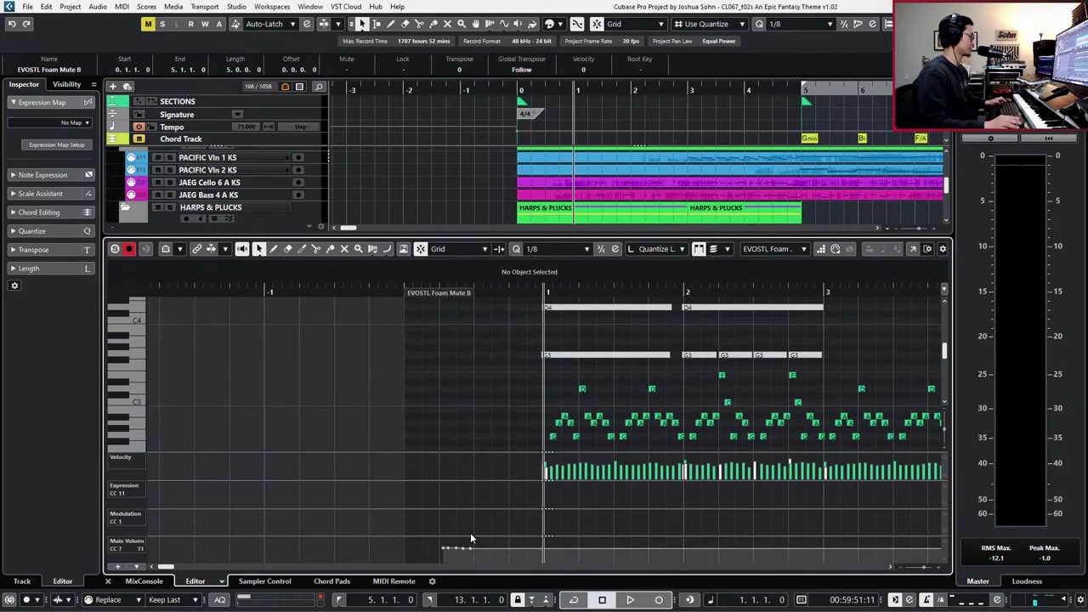
scroll(470, 532, left, 1)
scroll(449, 543, right, 1)
drag(412, 554, 466, 541)
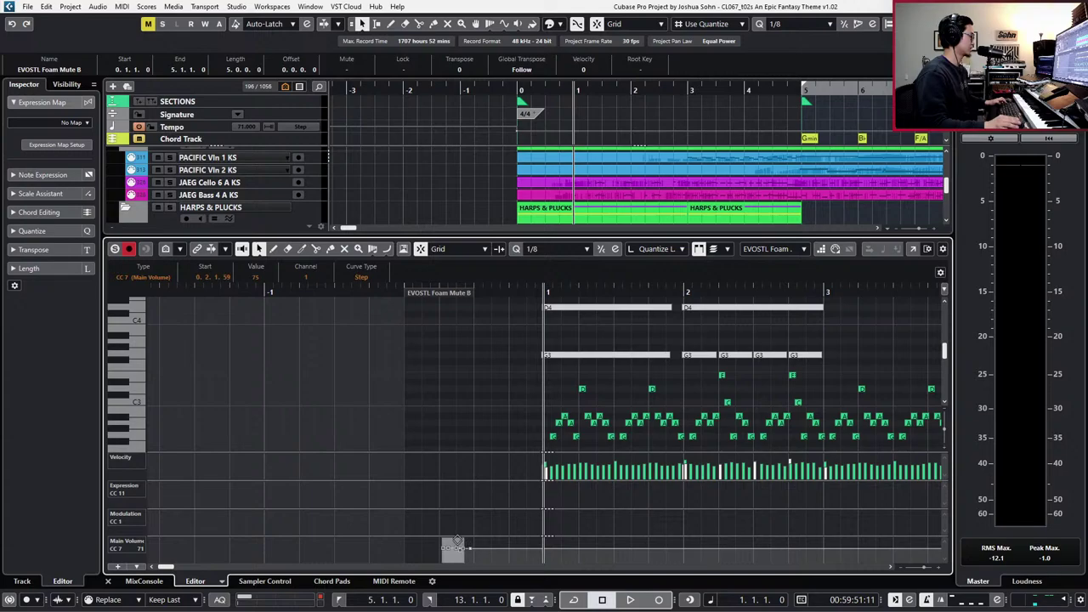
click(442, 557)
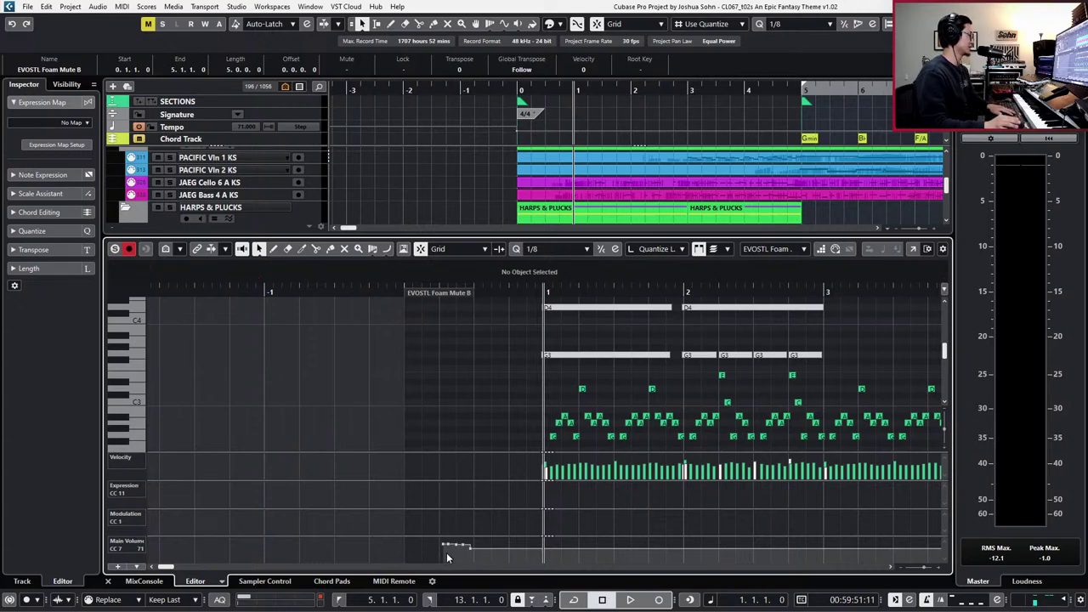
- Play the full arrangement from bar 1 through bar 4 while following the EVOSTL Foam Mute B notes
key(space)
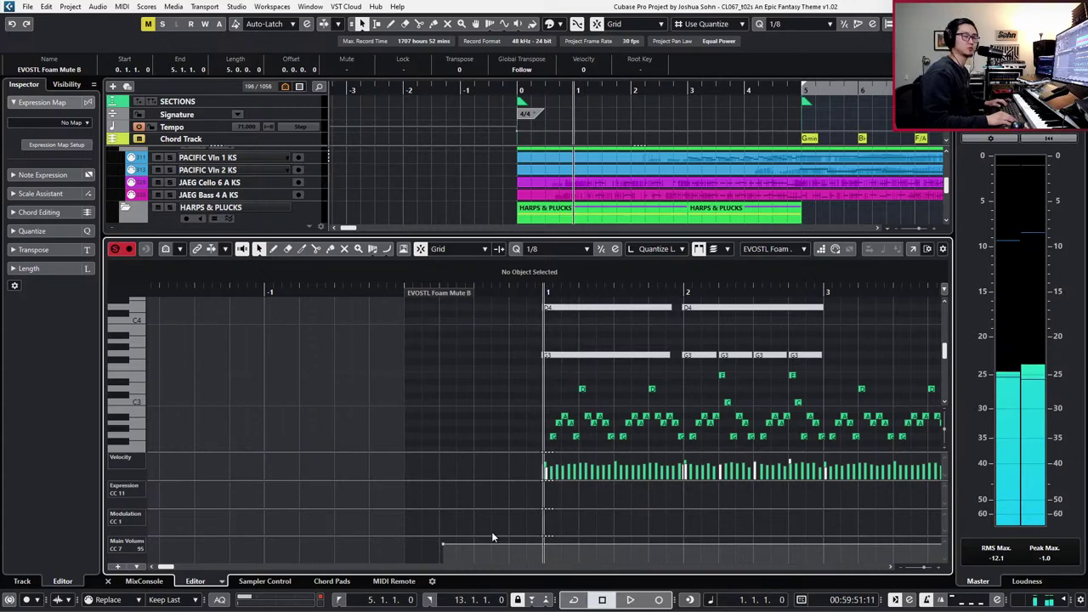
key(space)
key(space)
key(h)
key(h)
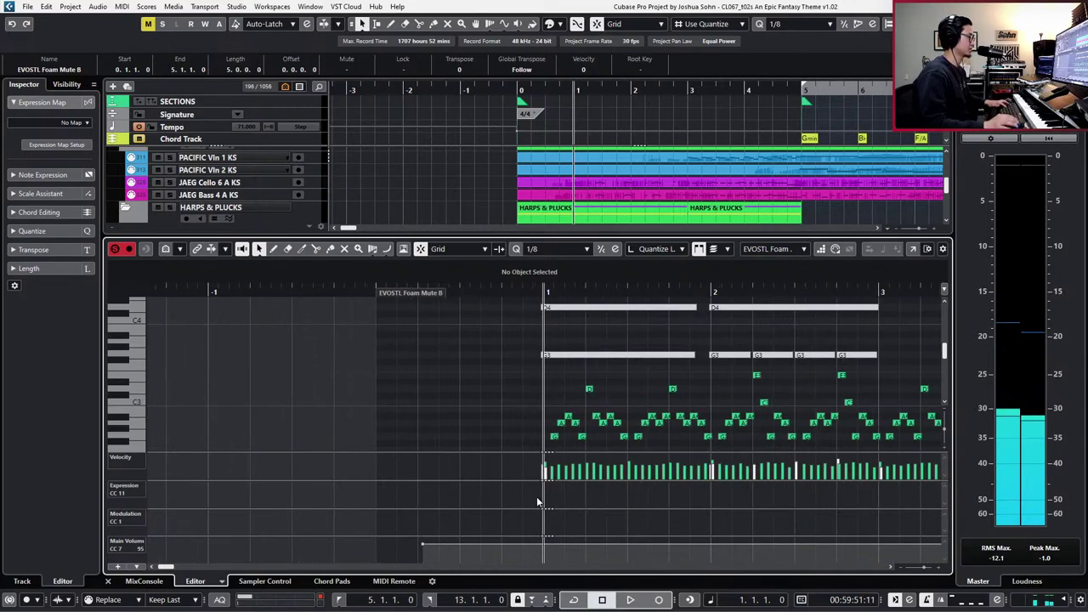
scroll(571, 435, left, 1)
key(space)
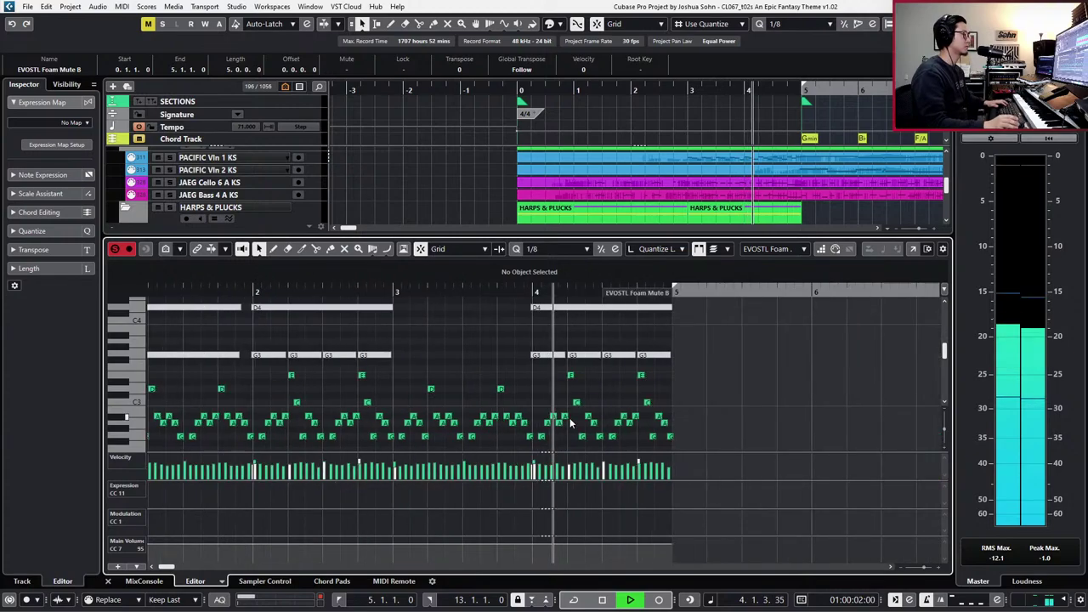
key(h)
key(h)
key(h)
key(h)
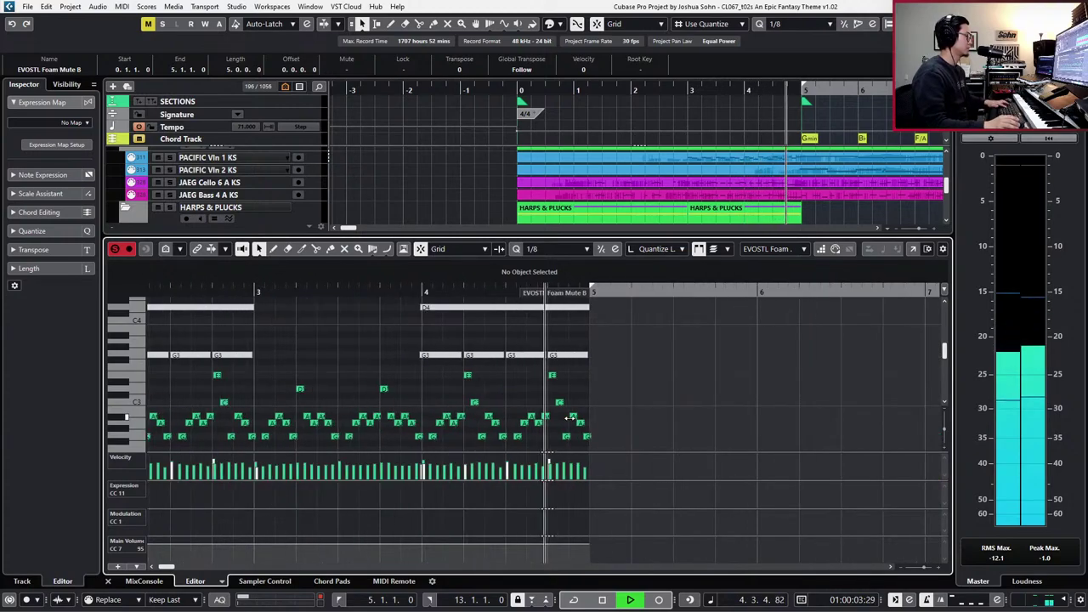
key(space)
- Examine the notes around the two highest plucks in bar 4 of EVOSTL Foam Mute B, and close the note editor
drag(356, 370, 544, 384)
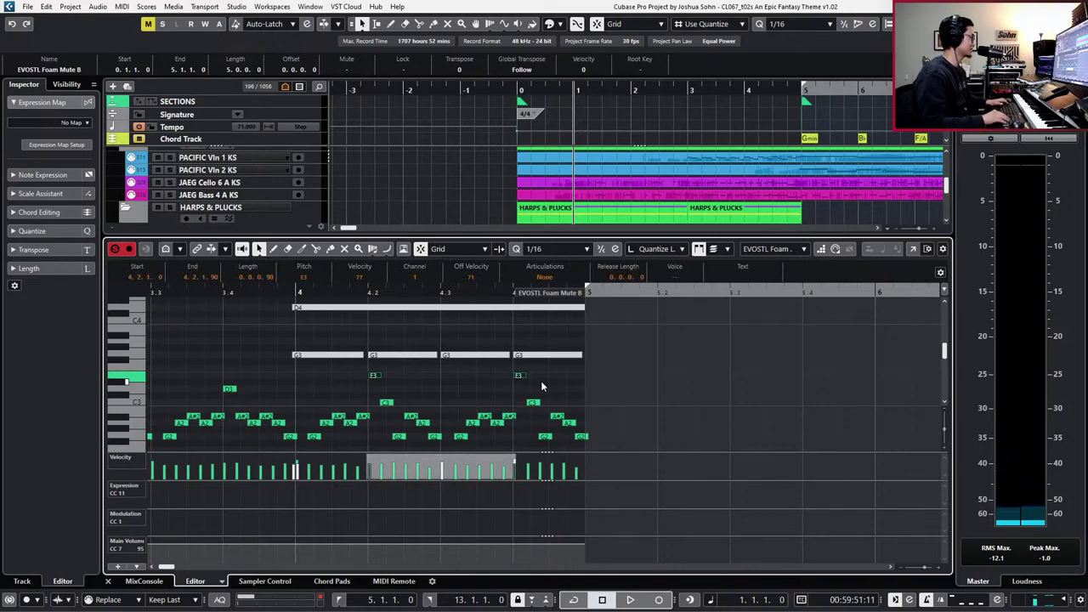
key(l)
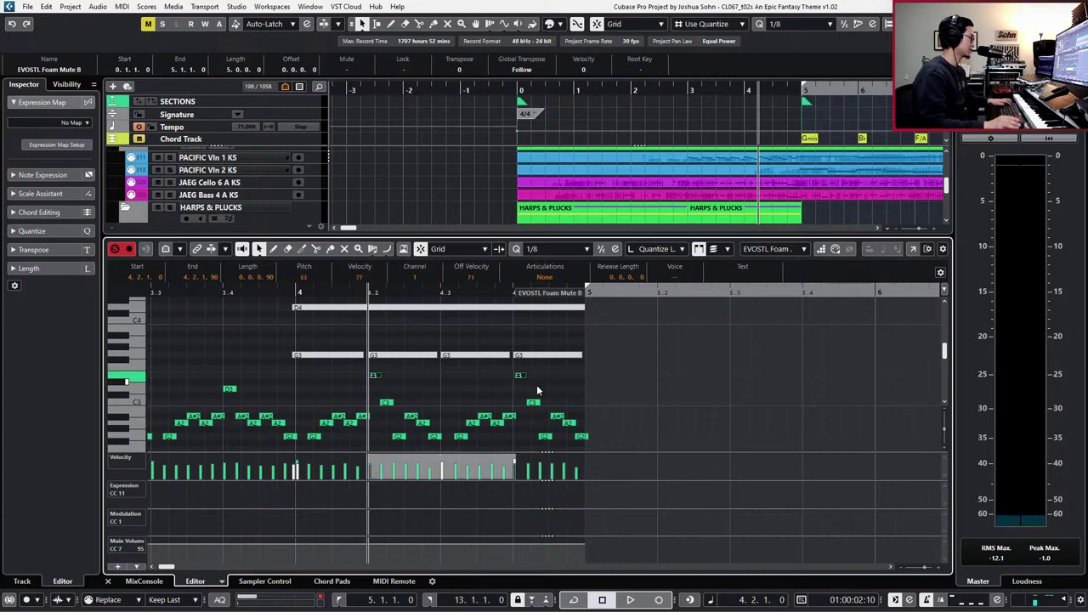
scroll(526, 387, down, 1)
scroll(399, 361, down, 2)
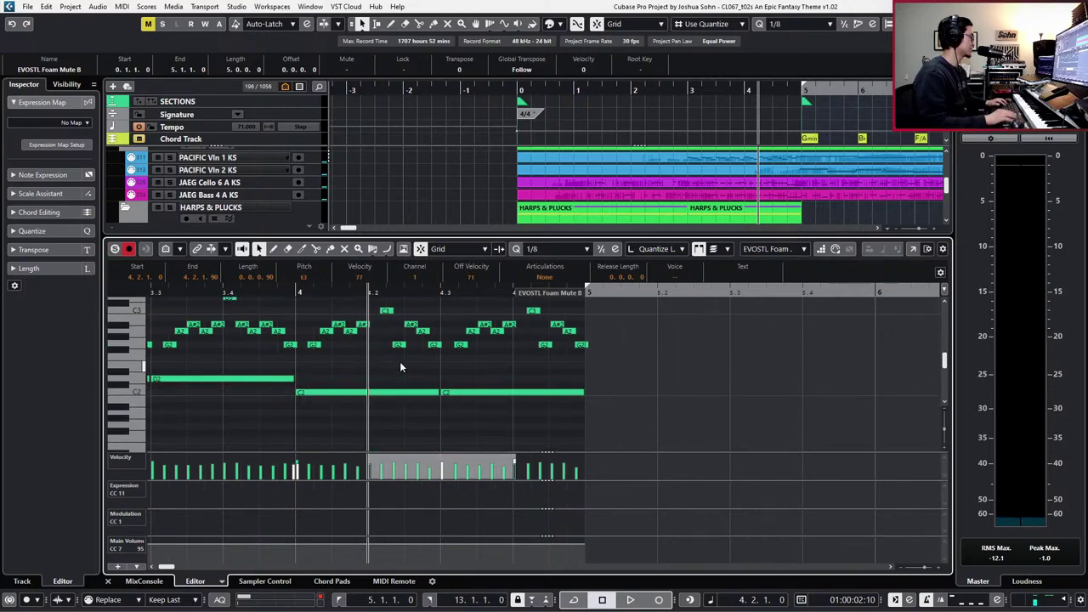
key(b)
scroll(399, 361, up, 2)
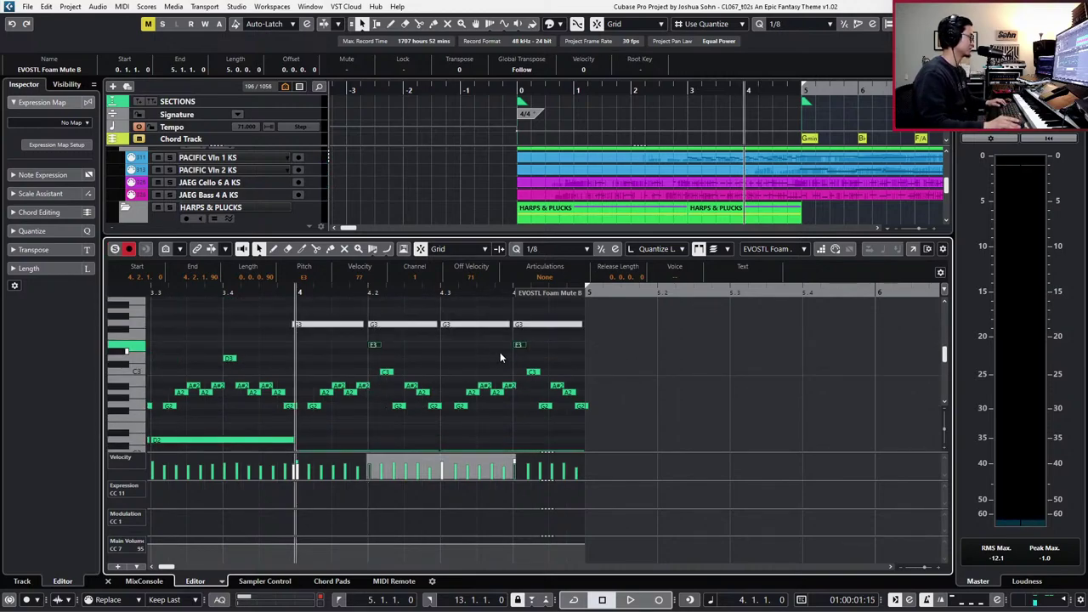
key(ctrl+e)
key(period)
key(ctrl+KP_Add)
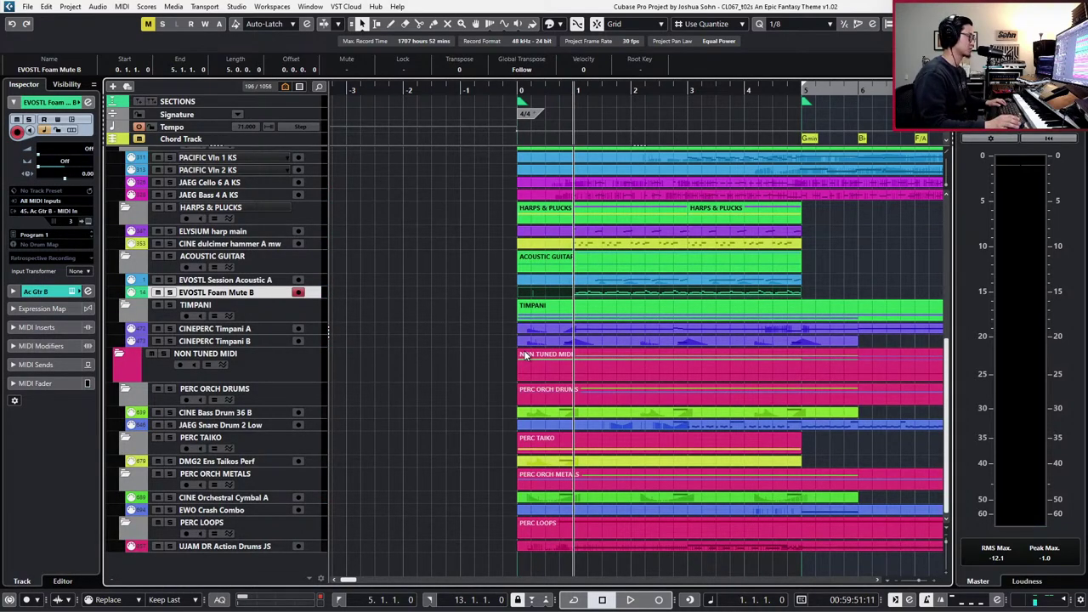
- Audition EVOSTL Session Acoustic A in solo, alone and with EVOSTL Foam Mute B, clear the solos, and open its part for note editing
click(575, 284)
key(s)
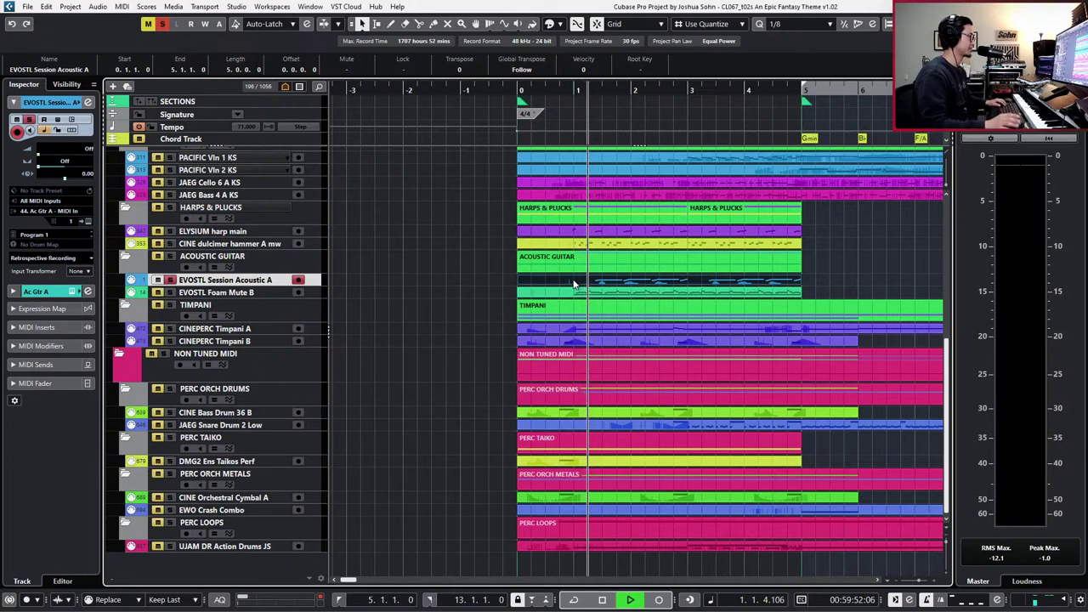
key(space)
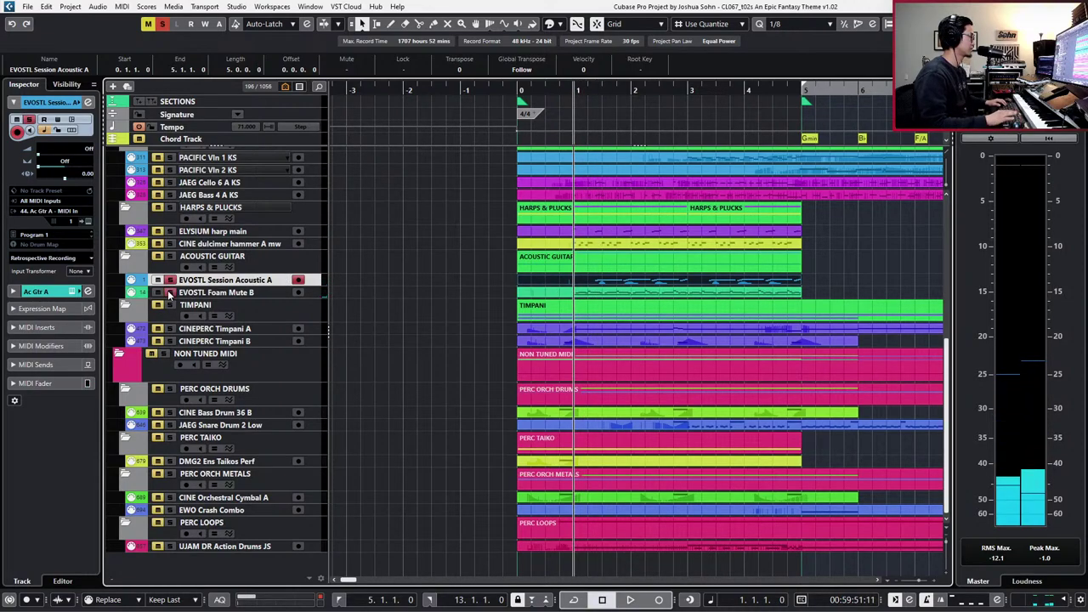
key(space)
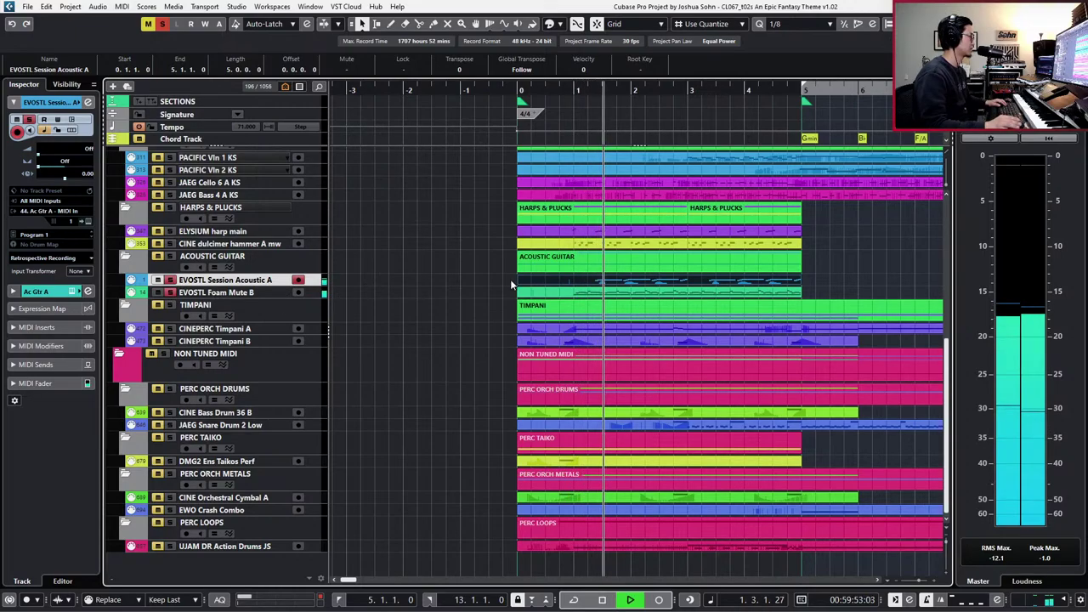
key(space)
key(s)
double_click(600, 284)
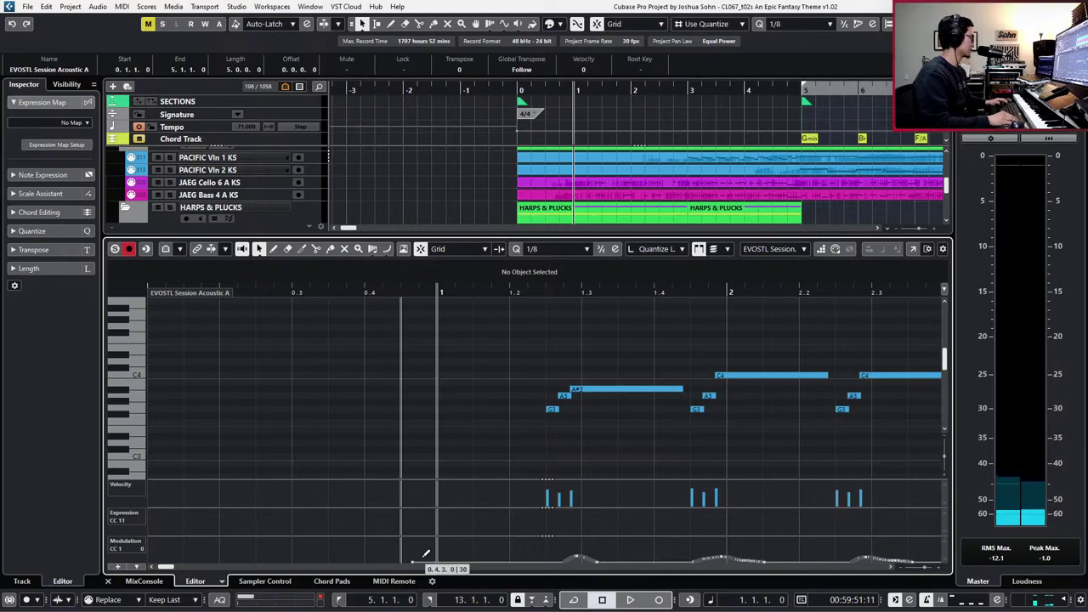
key(alt+c)
- Try raising the Main Volume (CC 7) of EVOSTL Session Acoustic A to 87 and play it in the full arrangement
drag(412, 555, 413, 544)
key(space)
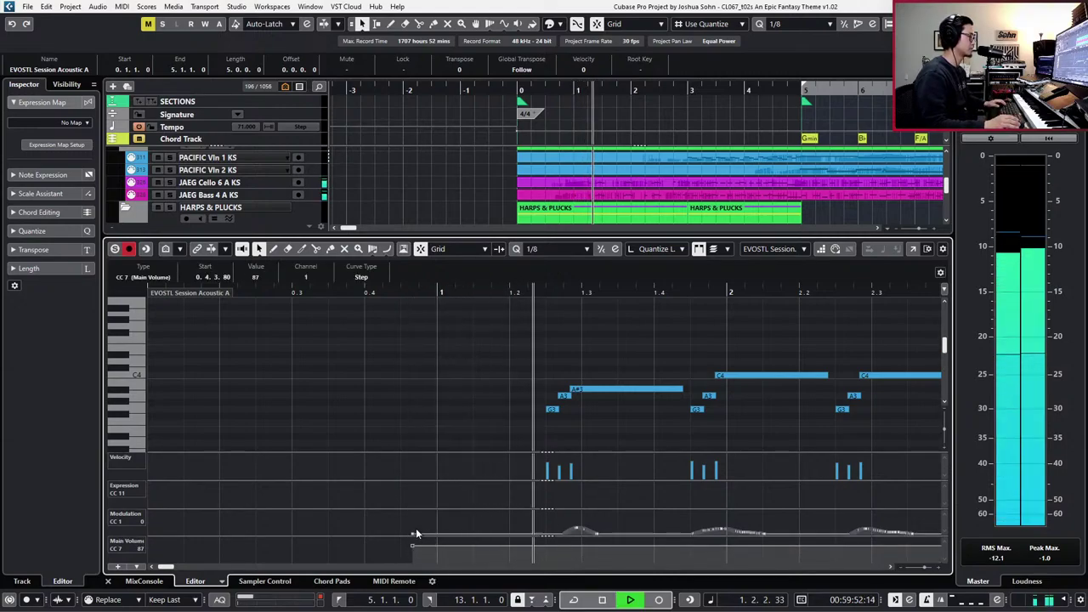
key(space)
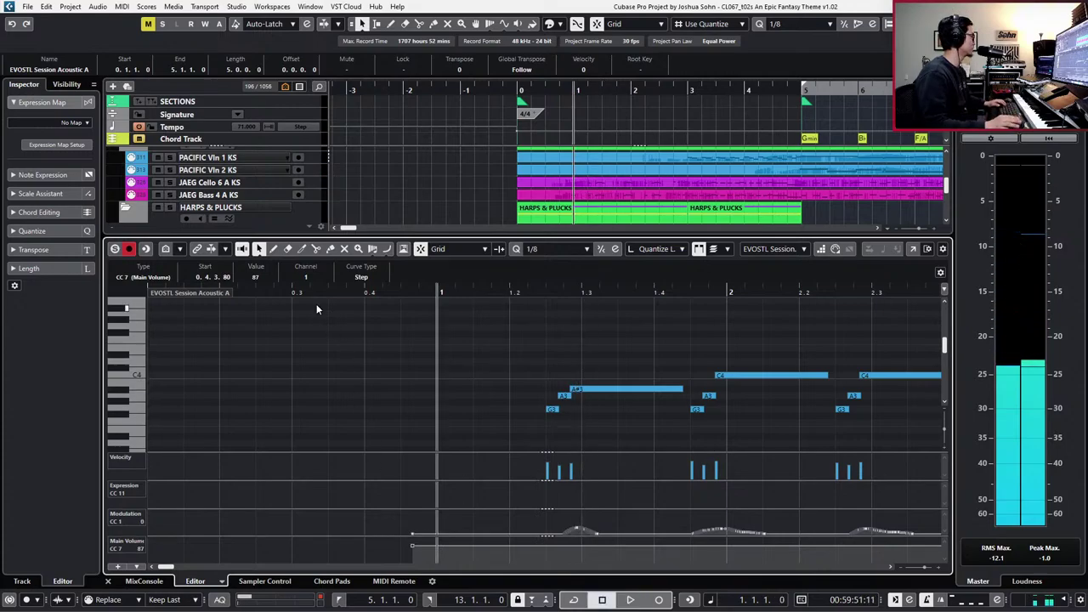
key(ctrl+z)
- Set the Main Volume (CC 7) of EVOSTL Session Acoustic A to 72 and play the full arrangement from bar 1
click(259, 277)
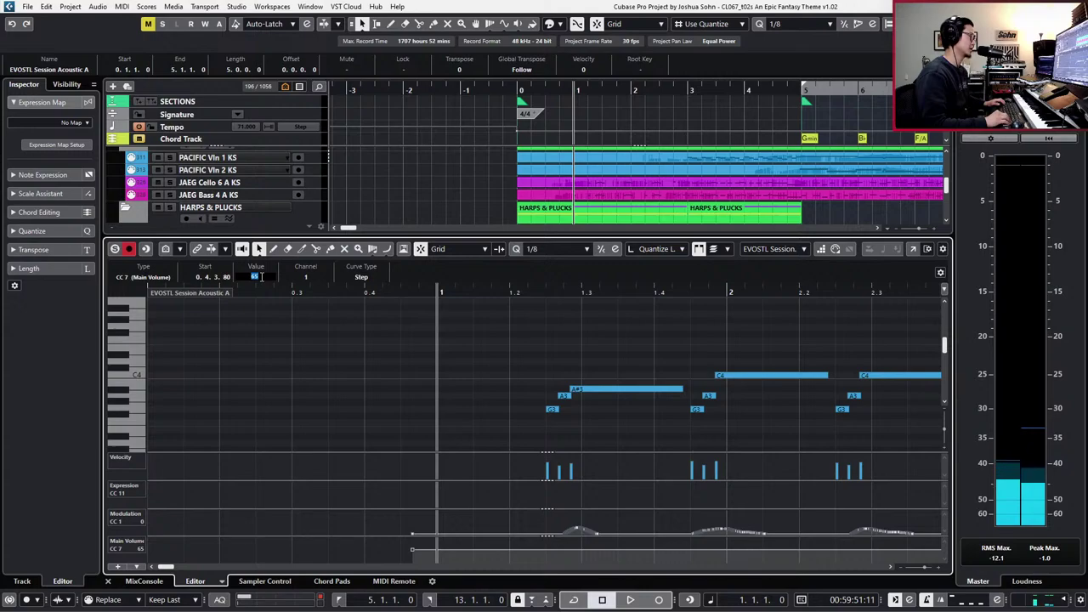
text(7)
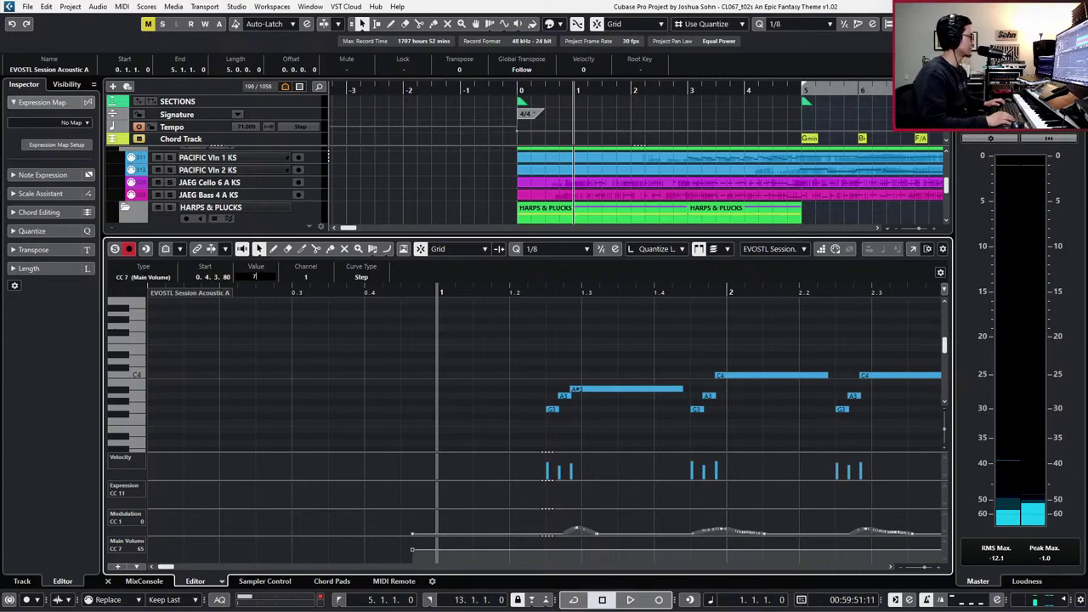
text(2)
key(Return)
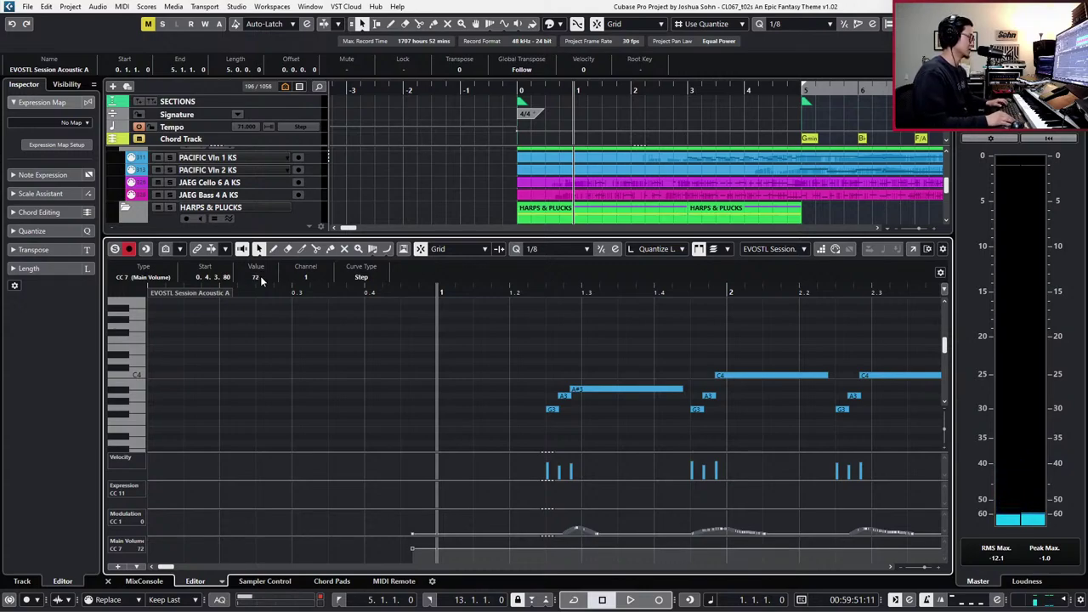
key(space)
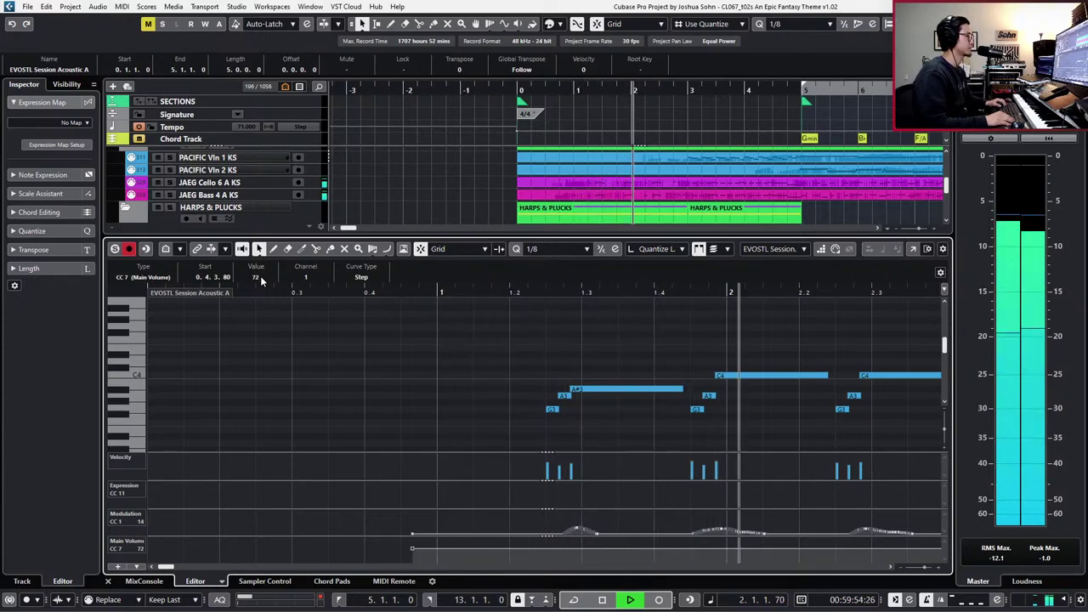
key(space)
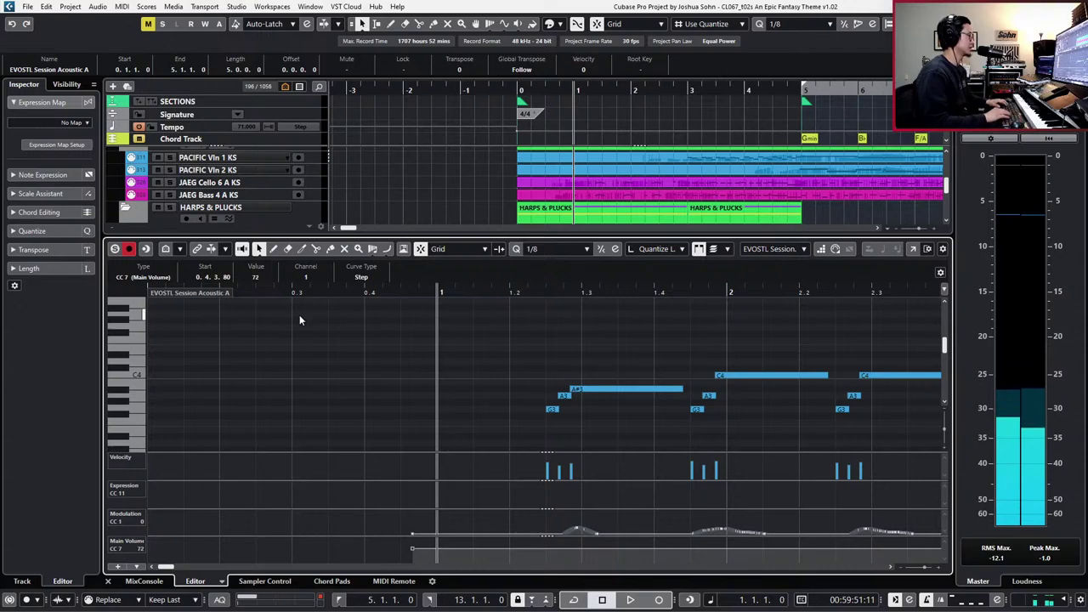
- Close the note editor and open the channel settings of the Ac Gtr A output through the EVOSTL Session Acoustic A channel
key(ctrl+alt+b)
key(g)
scroll(379, 305, left, 1)
key(g)
scroll(442, 303, left, 1)
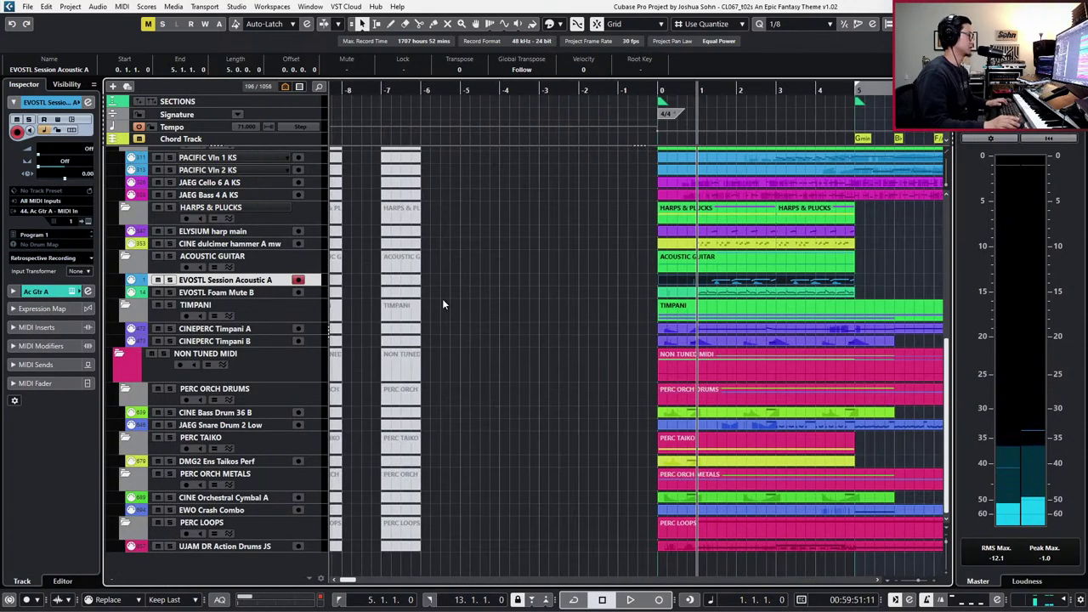
key(h)
key(e)
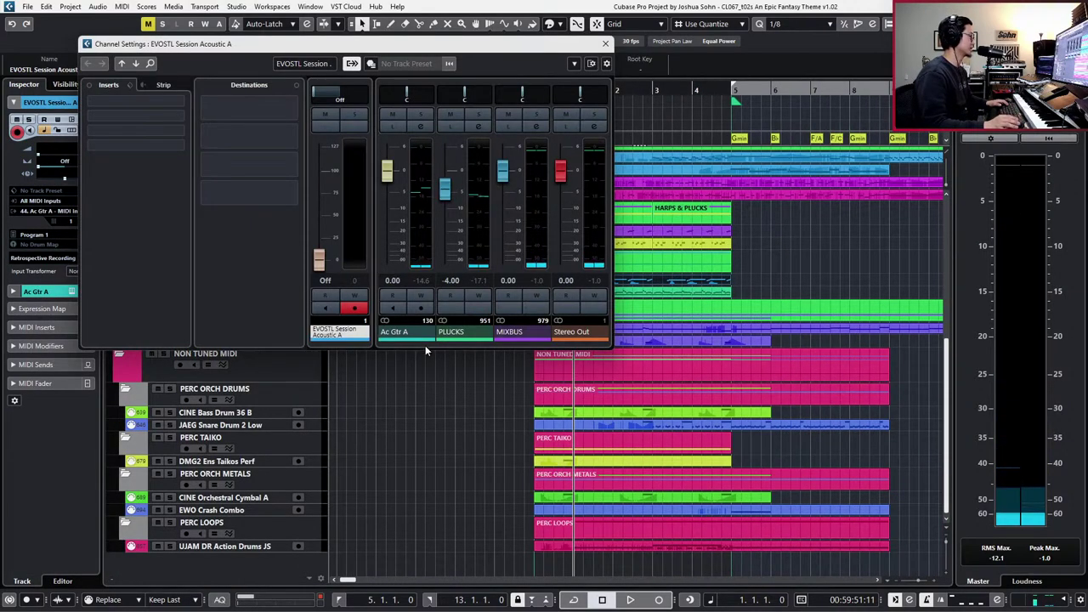
key(e)
key(e)
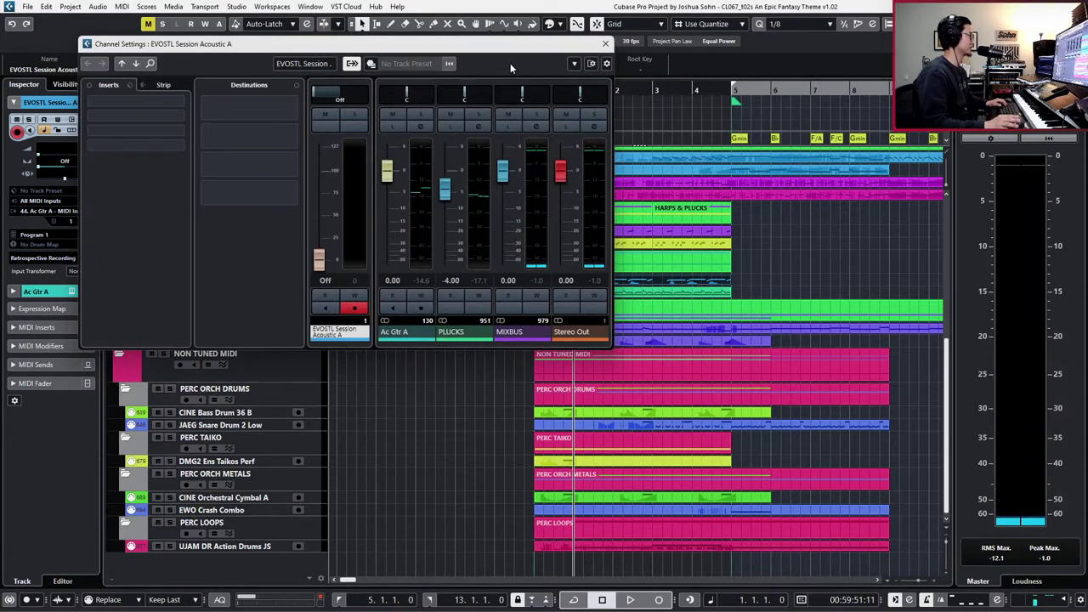
drag(522, 46, 604, 114)
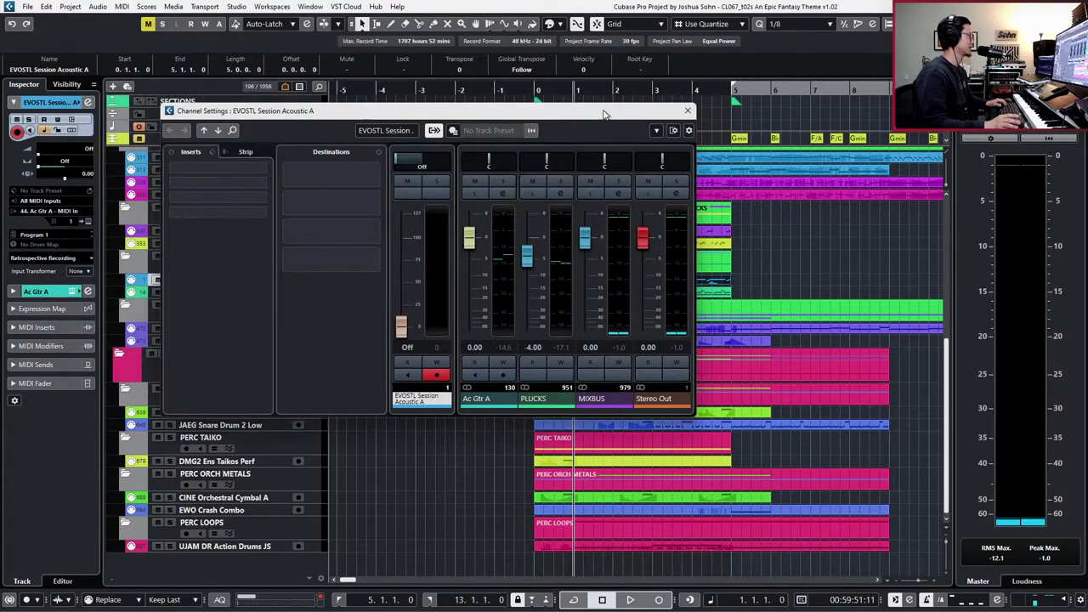
click(490, 398)
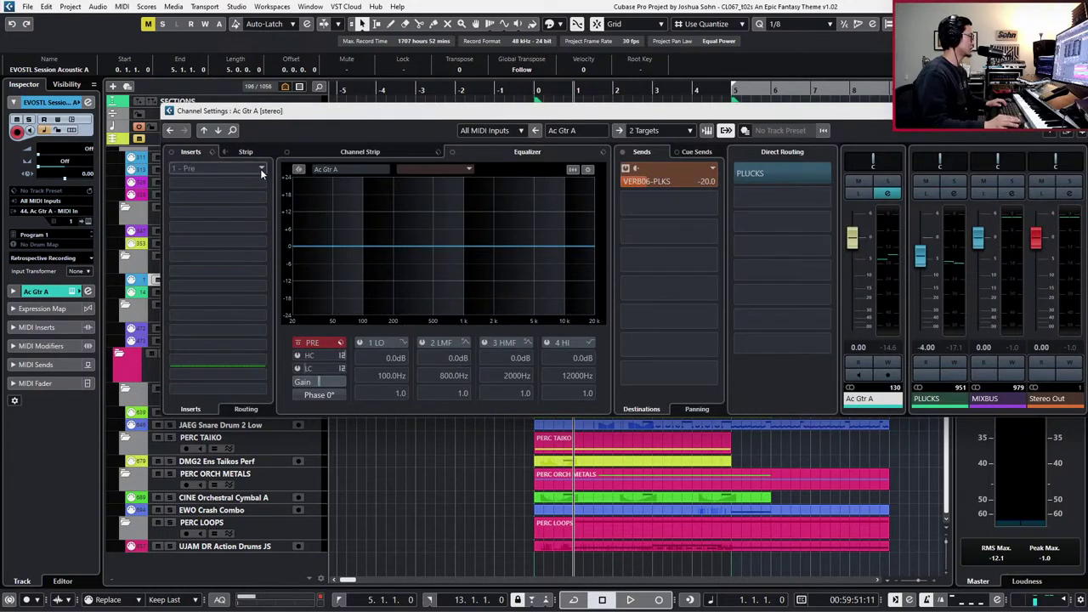
- Insert the Soundtoys EffectRack in the first insert slot of Ac Gtr A and add EchoBoy to the rack
click(260, 170)
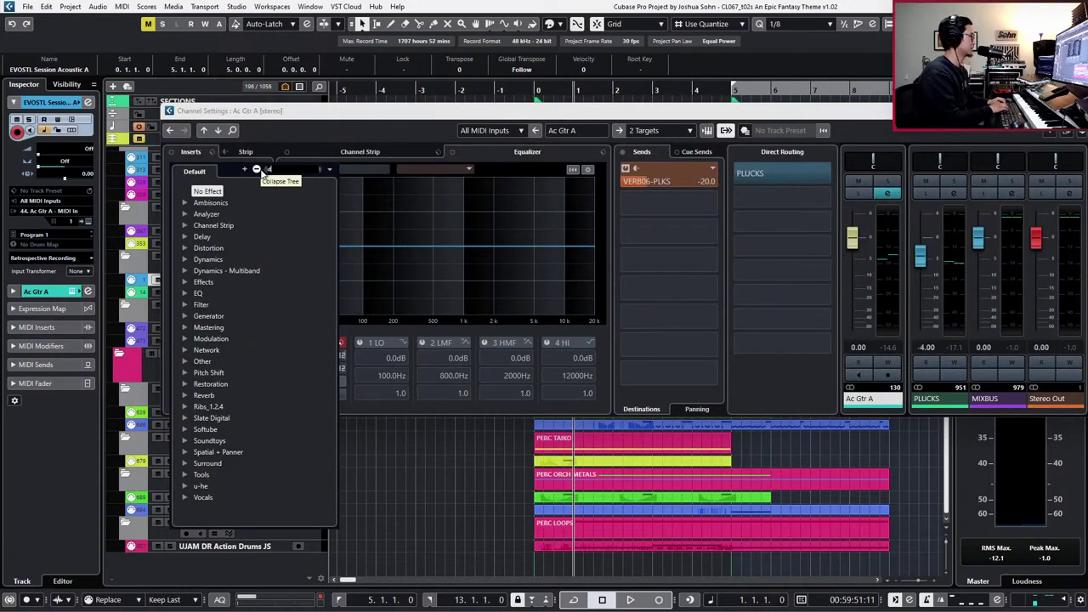
click(258, 170)
text(effe)
key(Return)
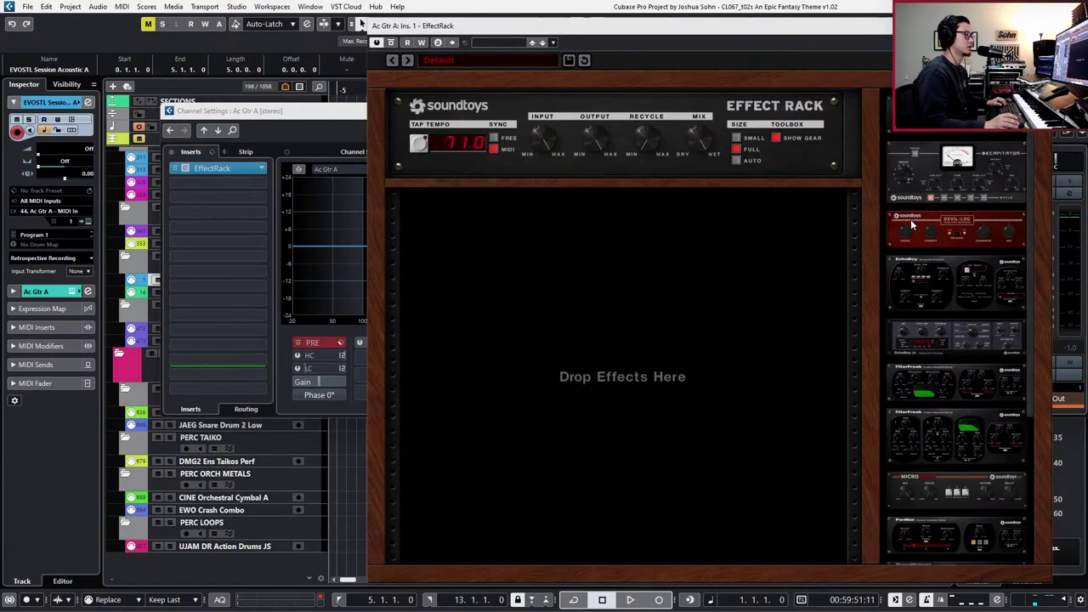
drag(938, 267, 755, 265)
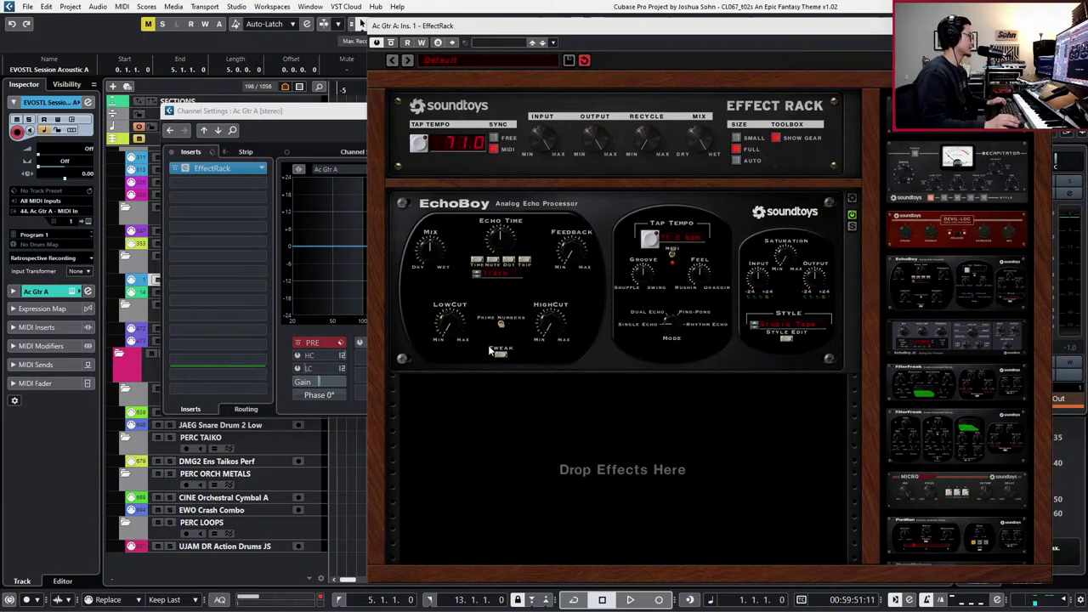
- Show EchoBoy's presets and load the CleanPingPong preset from the vocal category
click(852, 200)
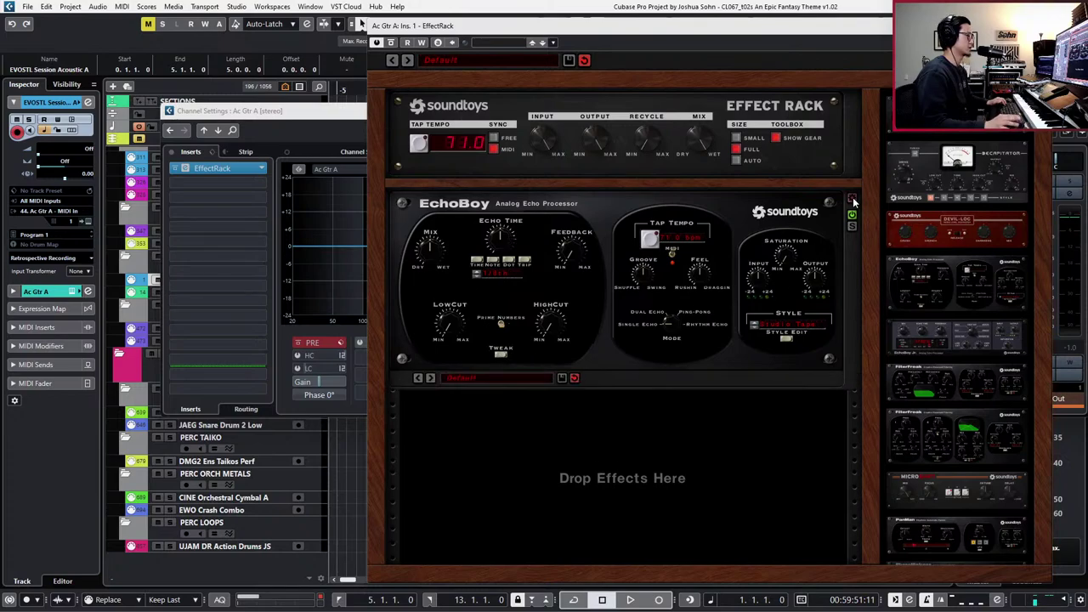
click(531, 377)
mouse_move(536, 222)
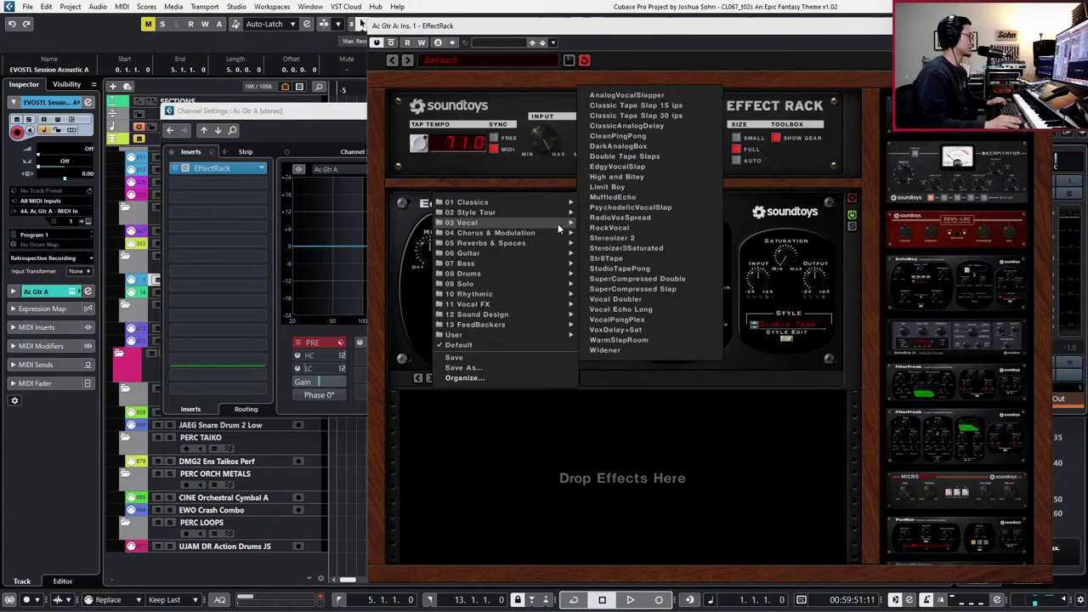
click(621, 138)
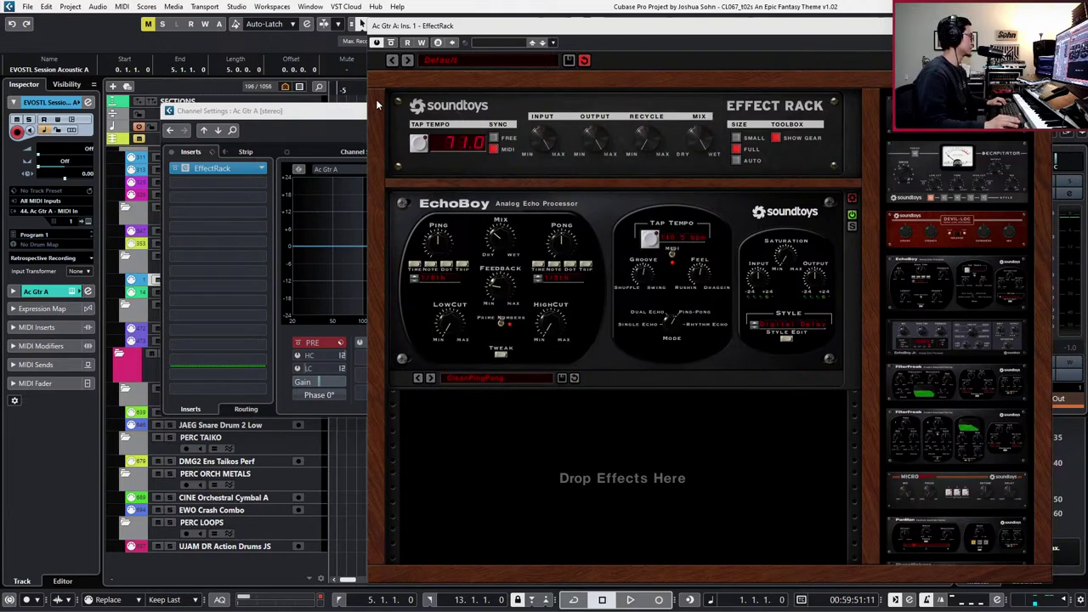
- Solo EVOSTL Session Acoustic A and audition its ping-pong delay from bar 1 while lowering EchoBoy's Mix
drag(357, 114, 261, 124)
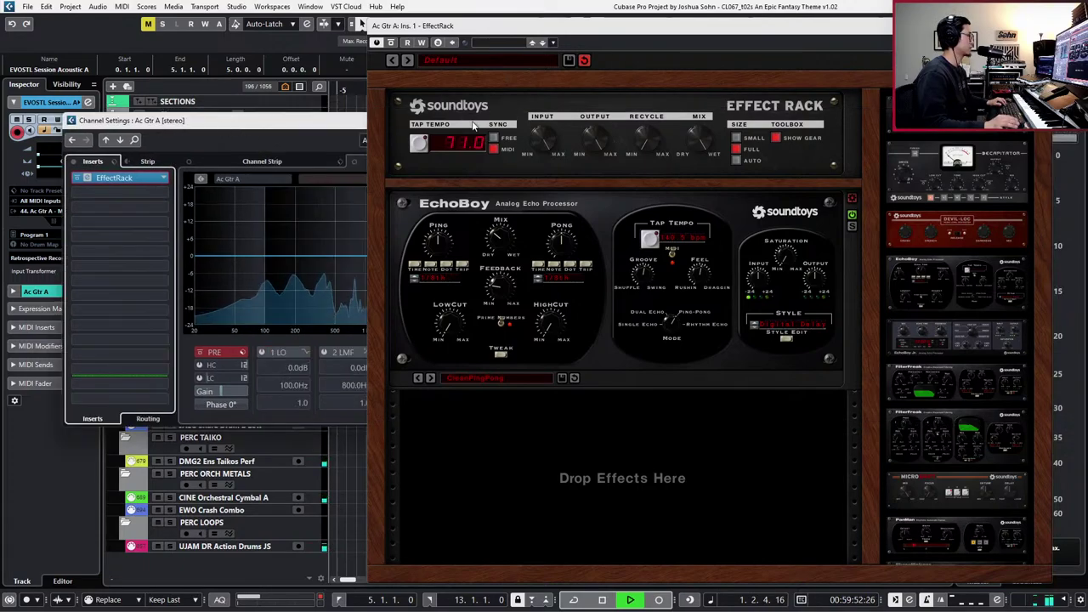
key(ctrl+w)
key(s)
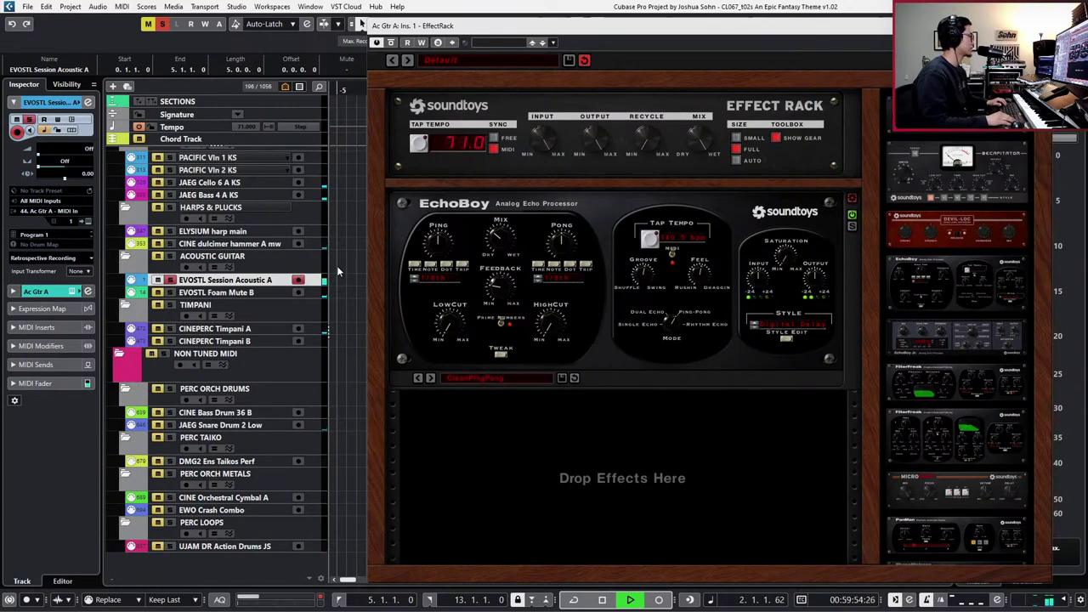
key(space)
key(space)
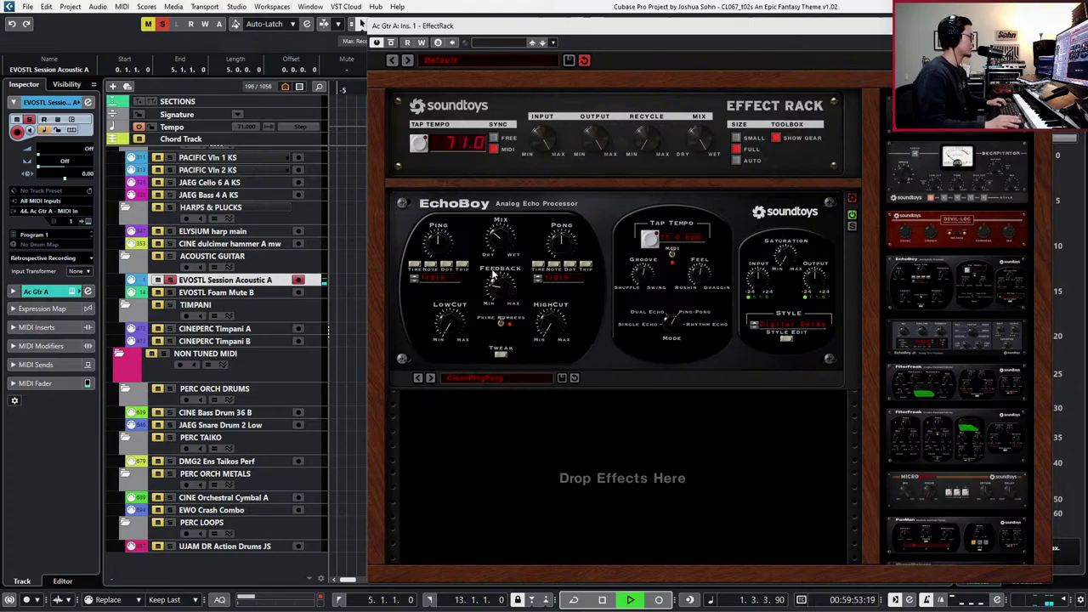
key(space)
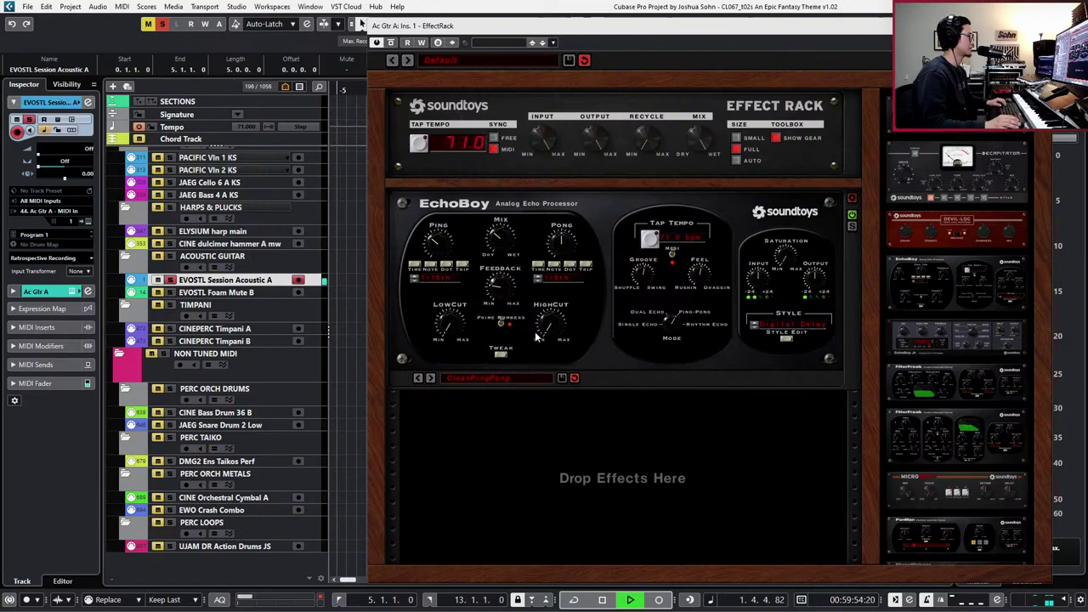
key(space)
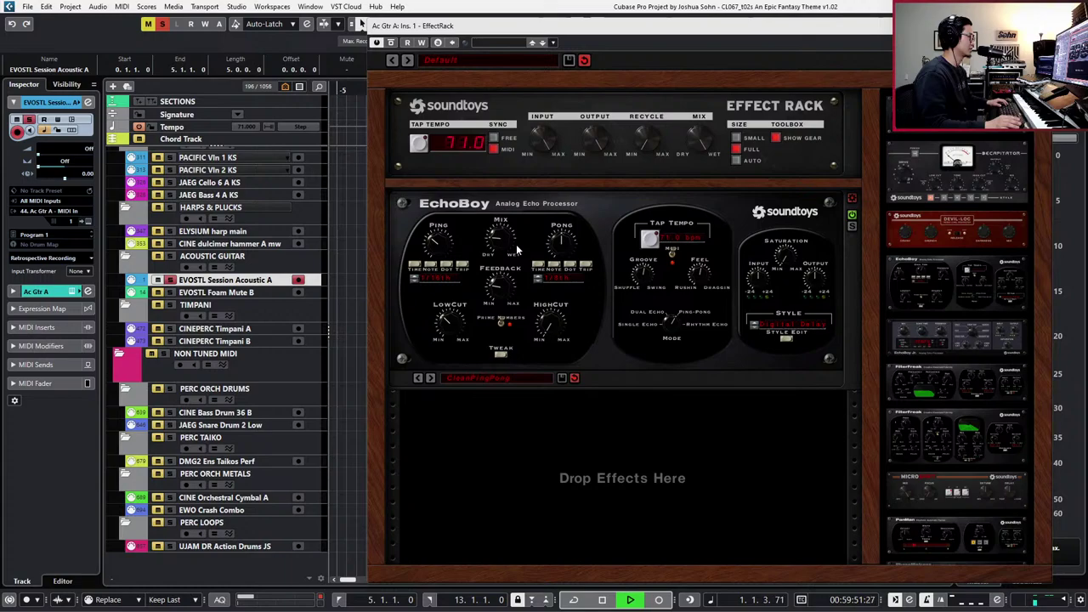
key(space)
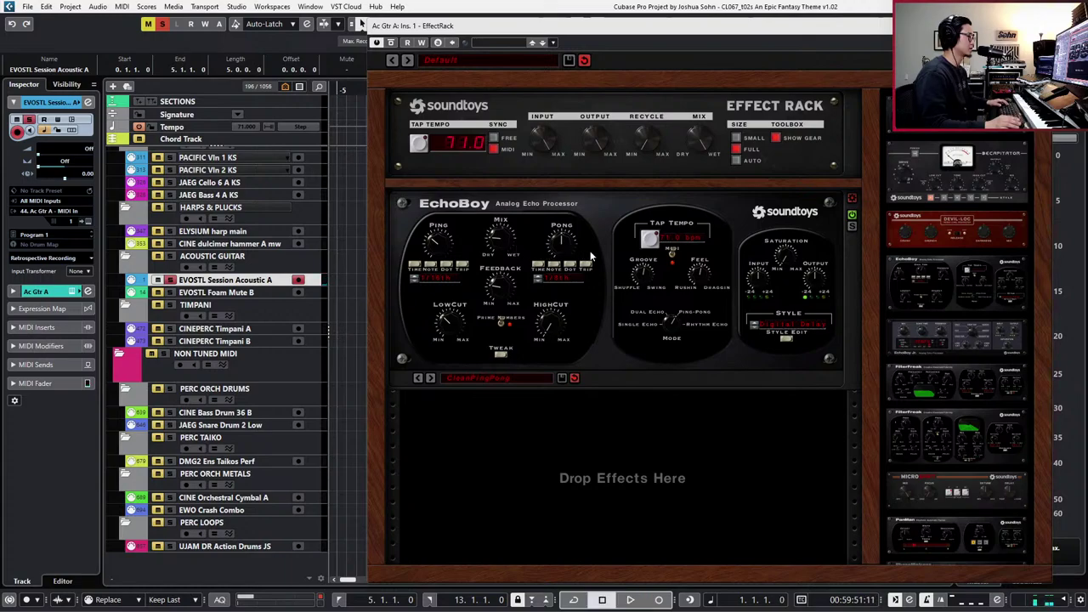
- Close the EffectRack and channel settings windows to return to the full arrangement
key(e)
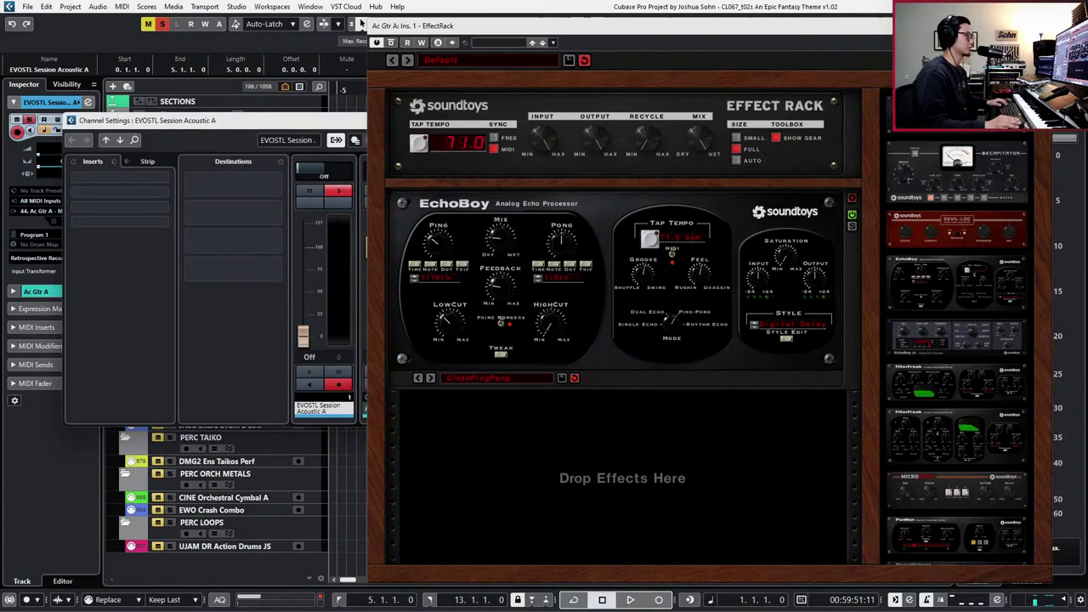
key(ctrl+w)
click(588, 121)
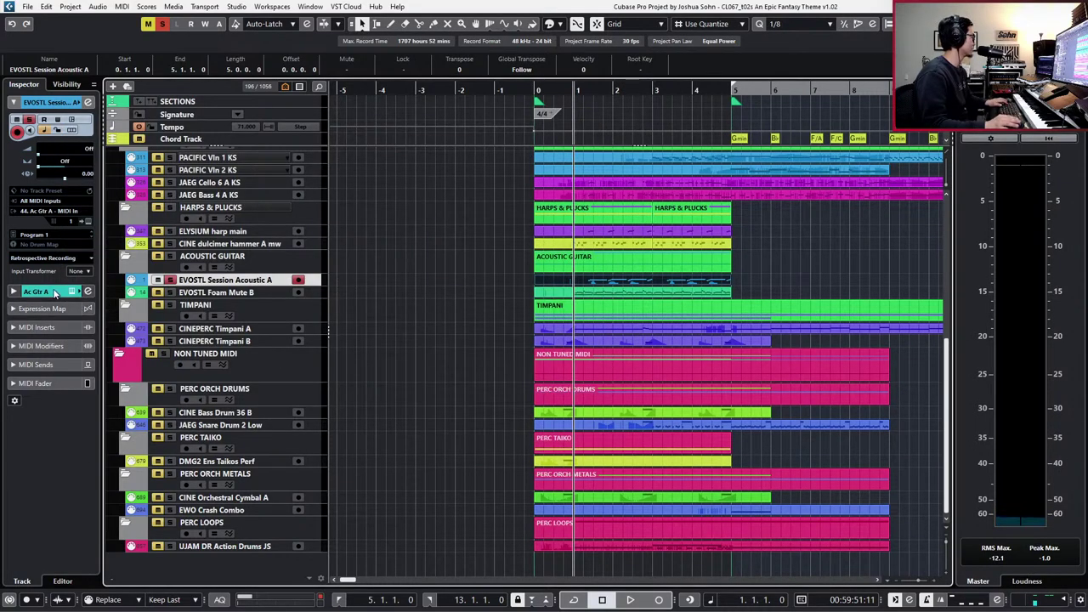
- Show the Ac Gtr A channel's audio inserts and add ValhallaRoom in the second insert slot
click(48, 106)
click(72, 105)
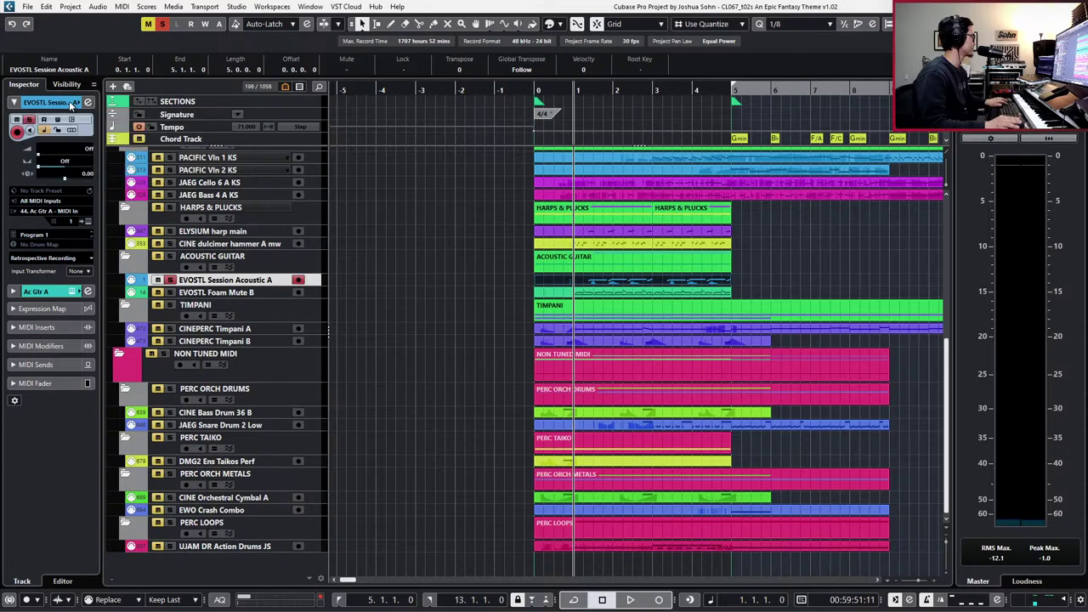
click(68, 105)
click(54, 122)
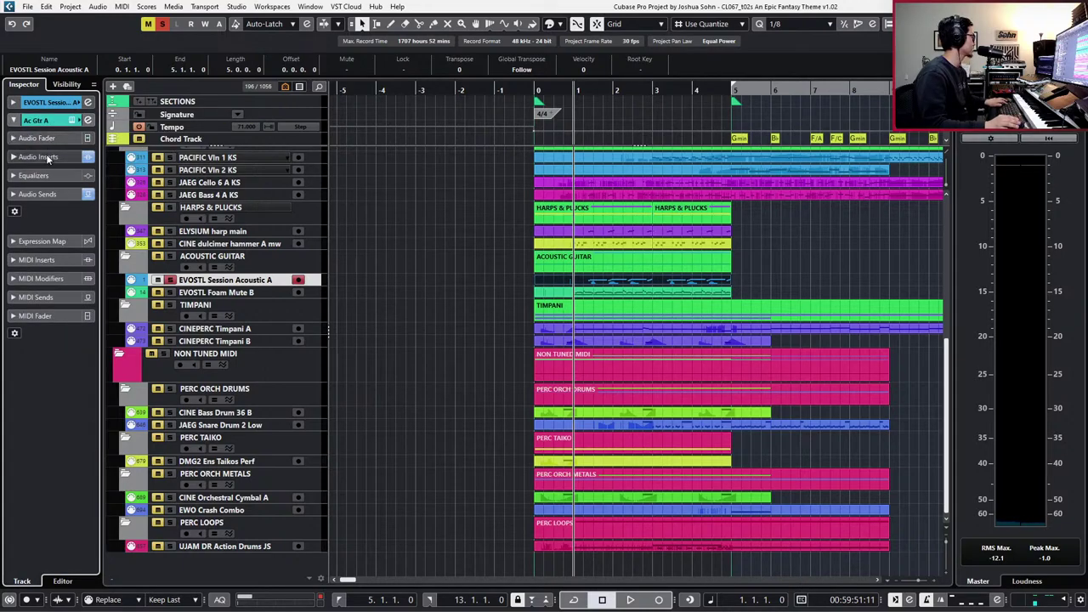
click(45, 156)
click(72, 197)
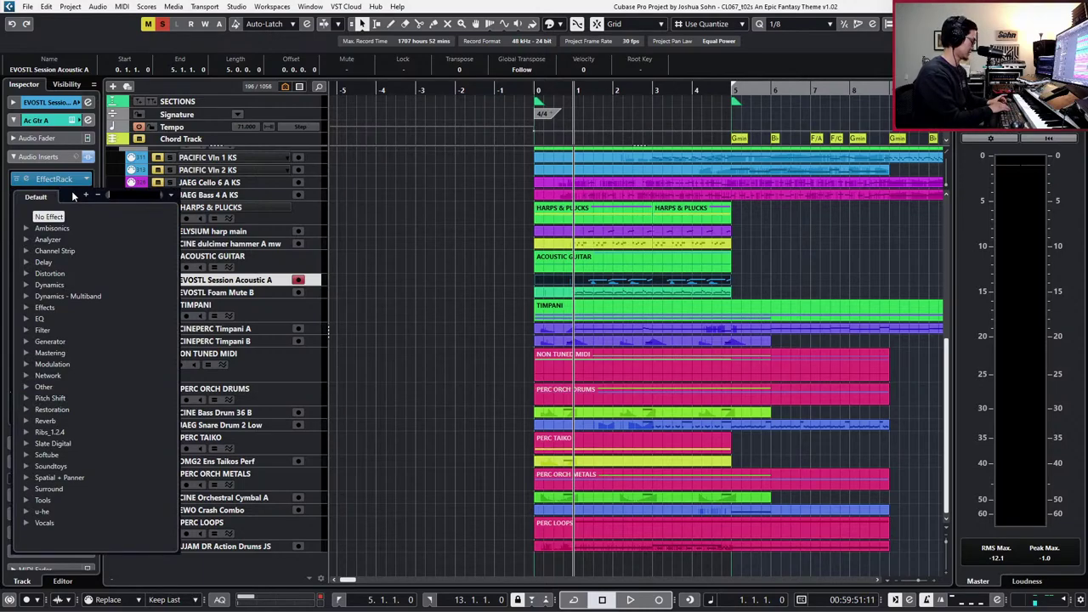
text(val)
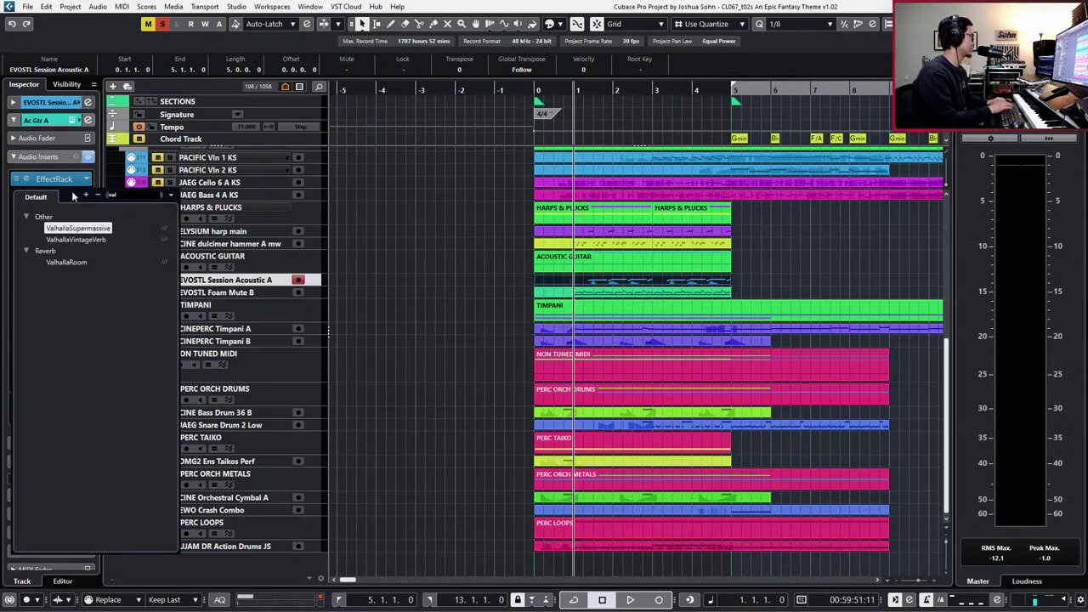
click(66, 262)
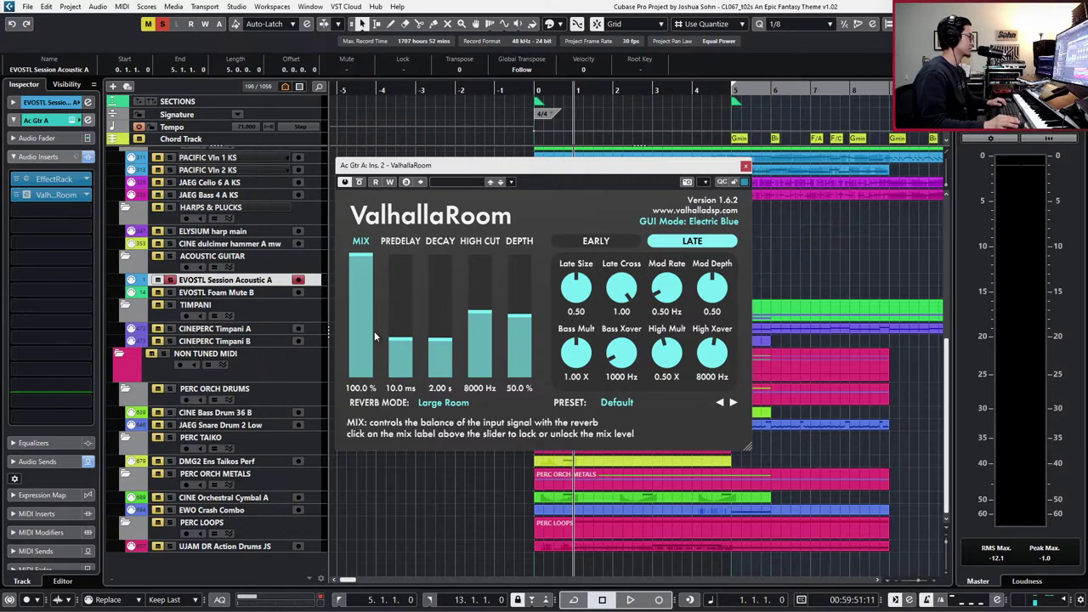
- Load the DR-Ac Gtr Room preset from ValhallaRoom's Dense Room category
drag(360, 281, 361, 333)
click(636, 402)
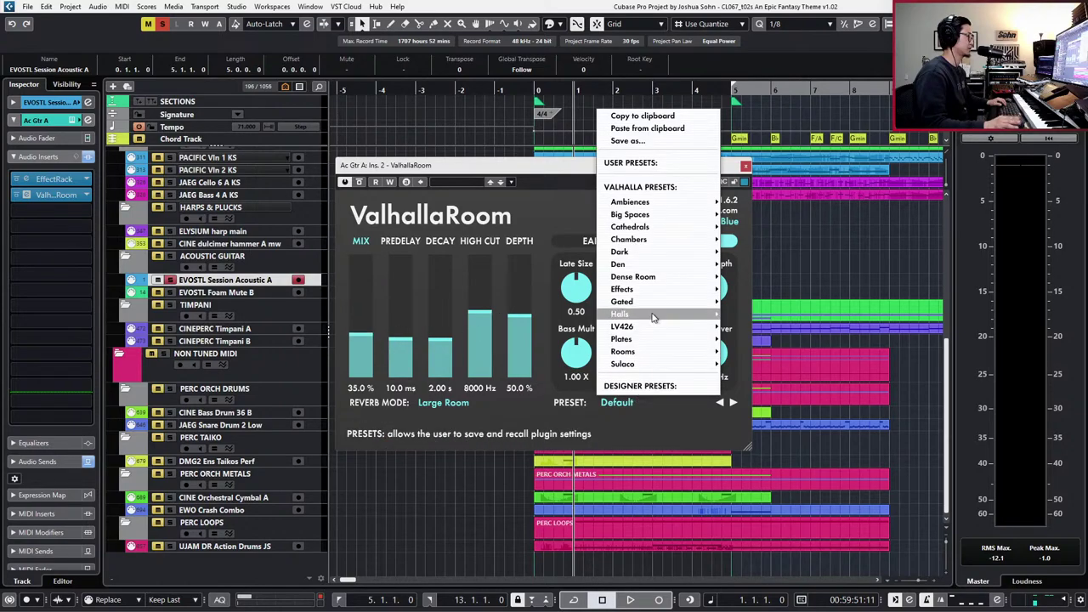
mouse_move(669, 279)
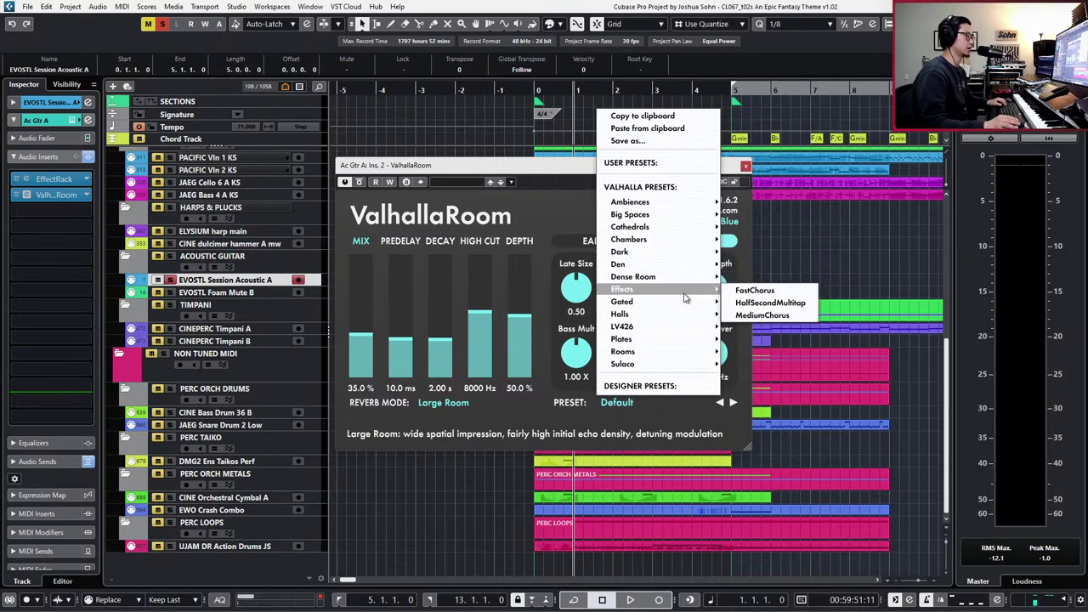
click(748, 279)
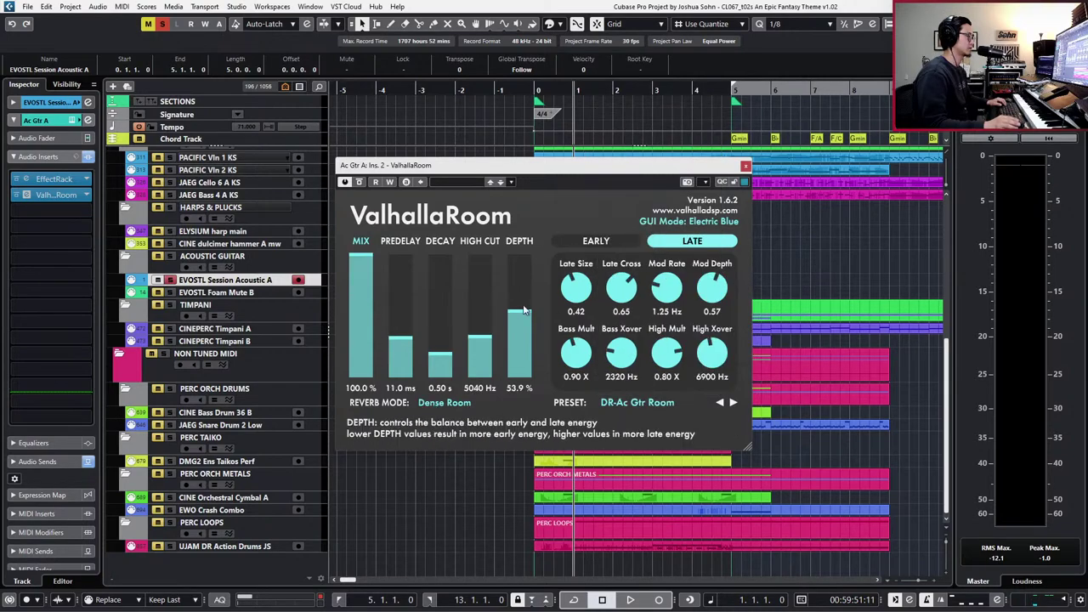
- Lower ValhallaRoom's Mix to 40.6 % while auditioning the soloed guitar, ending with solo off and the plug-in window closed
drag(359, 255, 356, 329)
key(space)
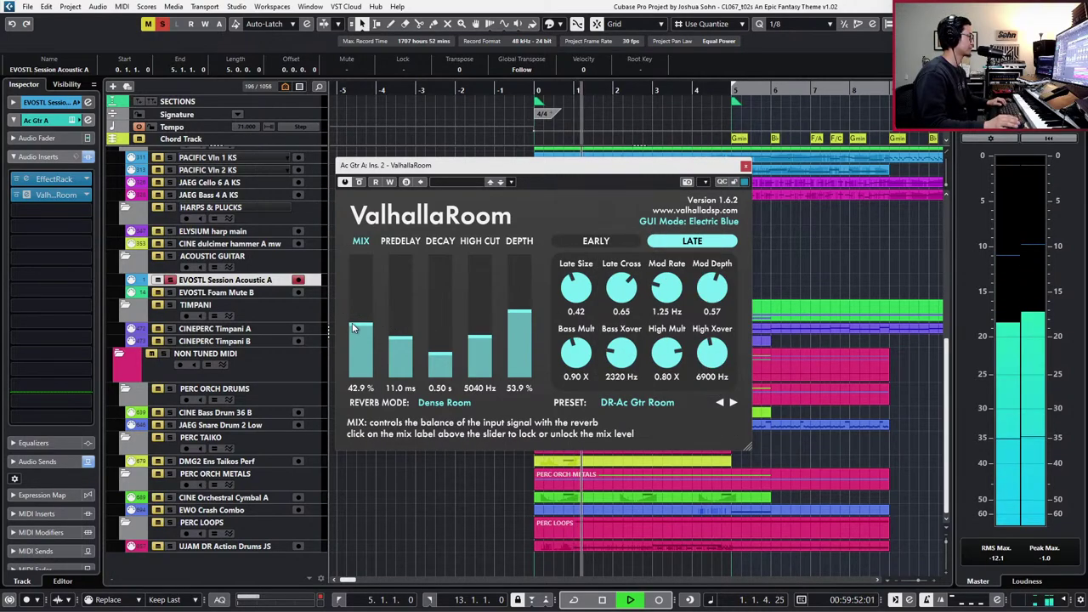
drag(355, 328, 359, 332)
key(space)
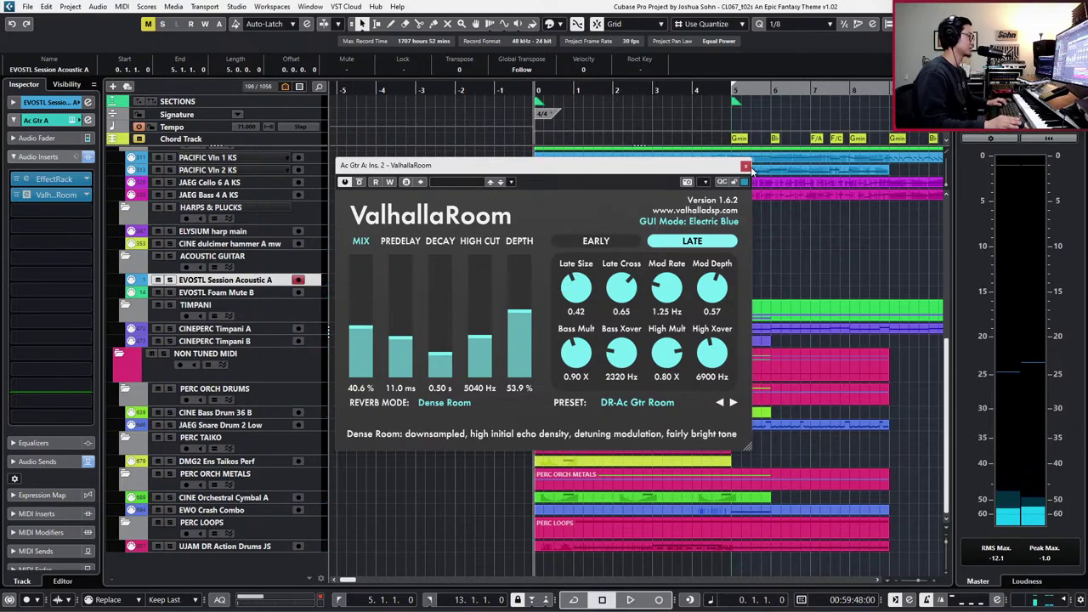
click(745, 165)
- Equalize Ac Gtr A during playback with a 3.7 dB high cut at 5264 Hz and a 1.6 dB high-mid cut at 1991 Hz
key(e)
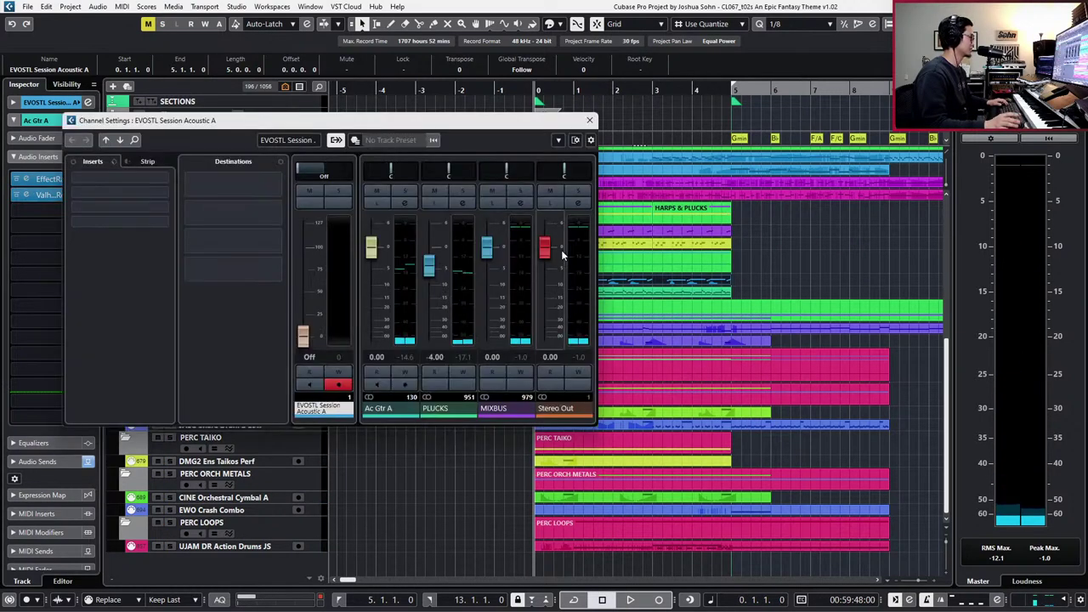
click(379, 406)
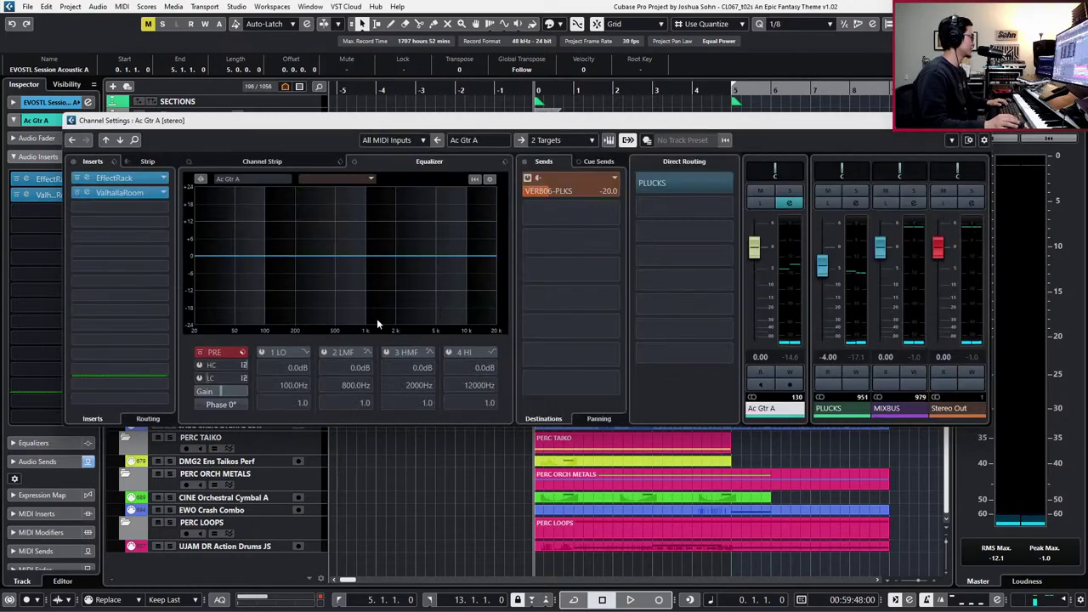
mouse_move(442, 259)
mouse_down()
mouse_move(430, 262)
mouse_move(438, 267)
mouse_up()
key(space)
click(395, 260)
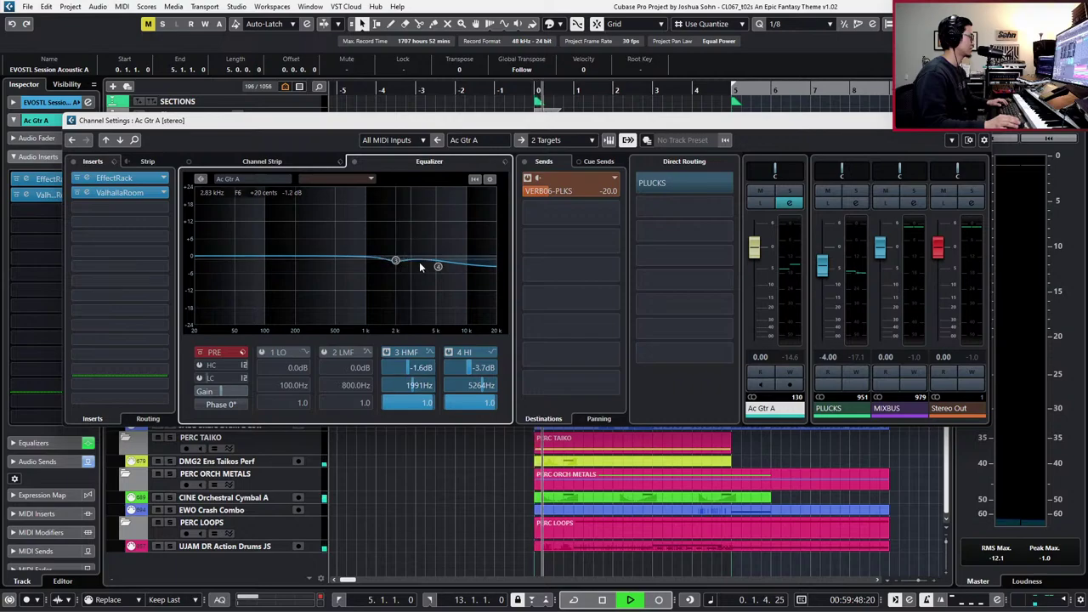
click(685, 240)
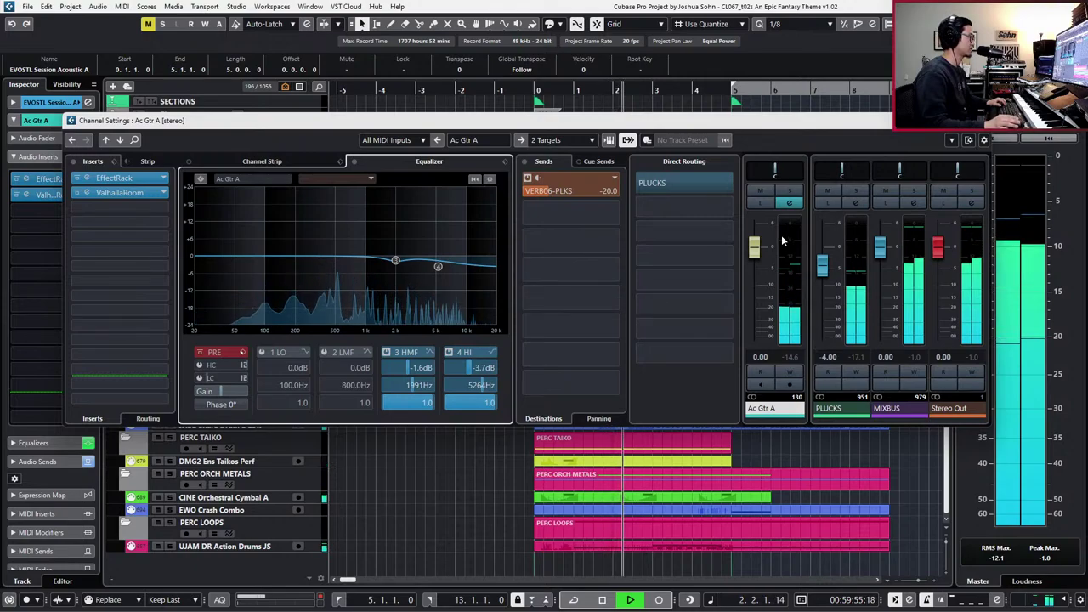
click(977, 120)
key(space)
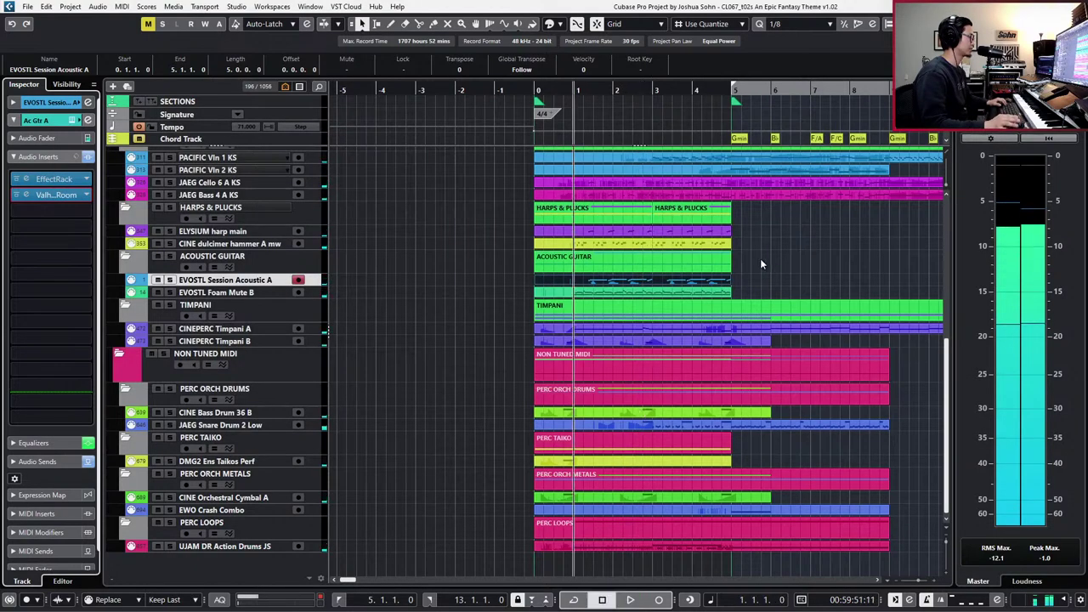
- Set the Main Volume (CC 7) of the EVOSTL Session Acoustic A part to 75 while auditioning it, and close the editor
click(764, 275)
double_click(711, 282)
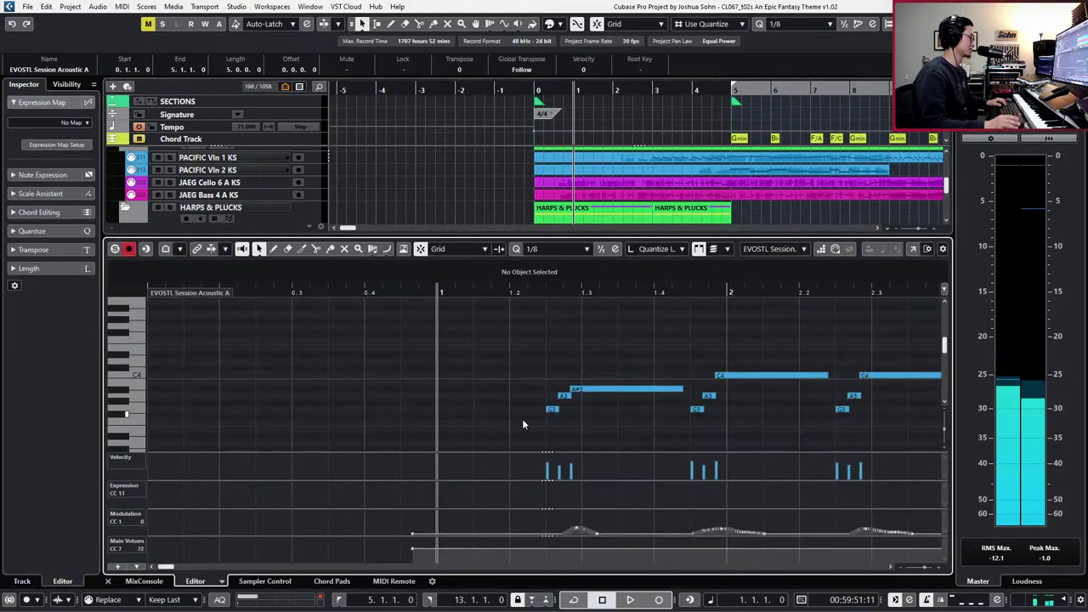
click(412, 549)
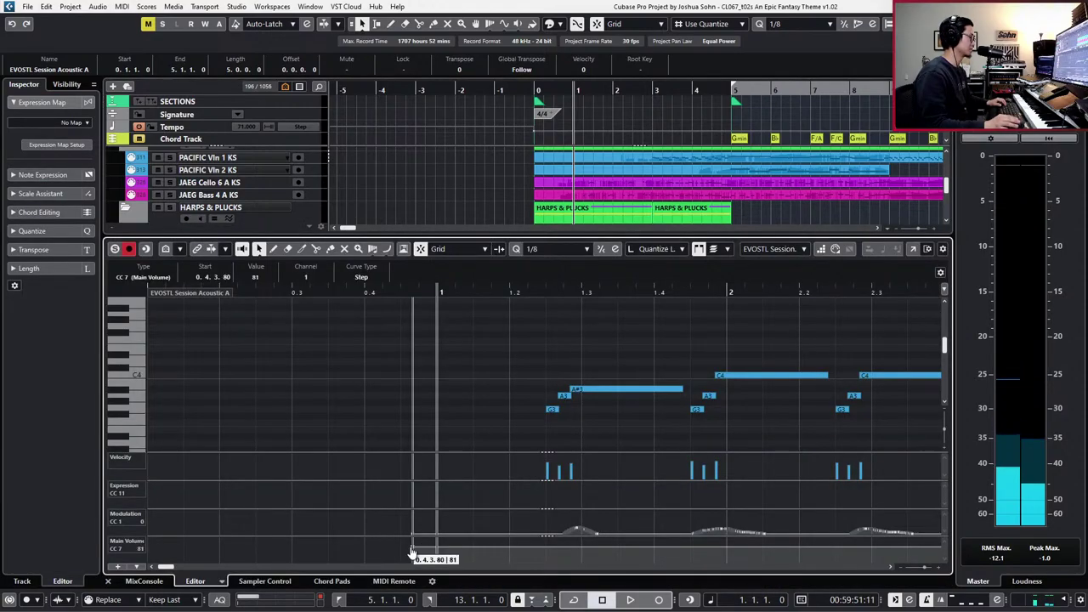
drag(413, 552, 412, 551)
key(space)
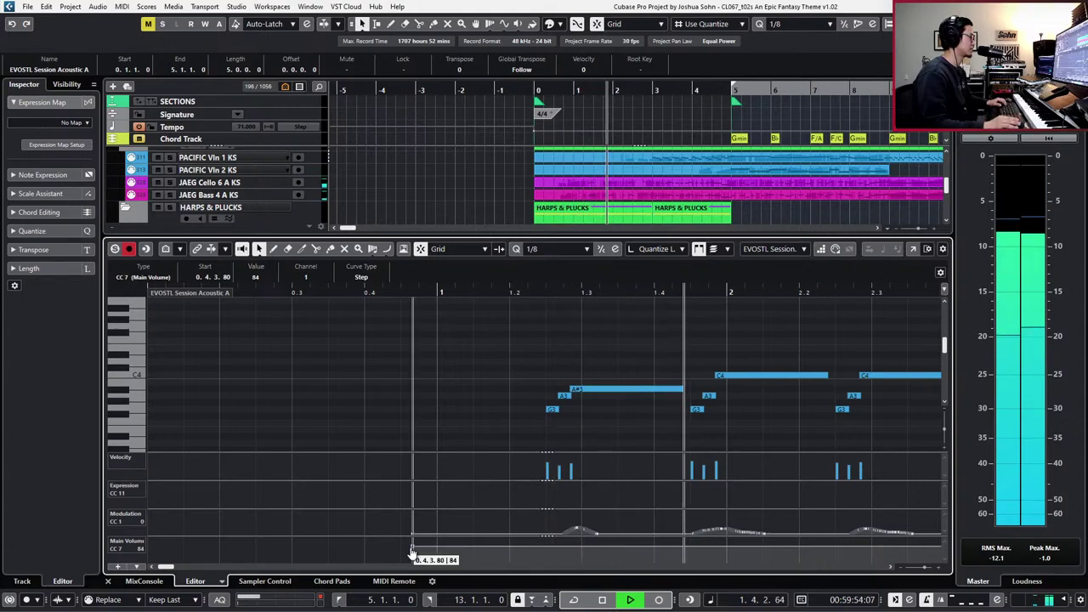
drag(412, 553, 410, 553)
key(space)
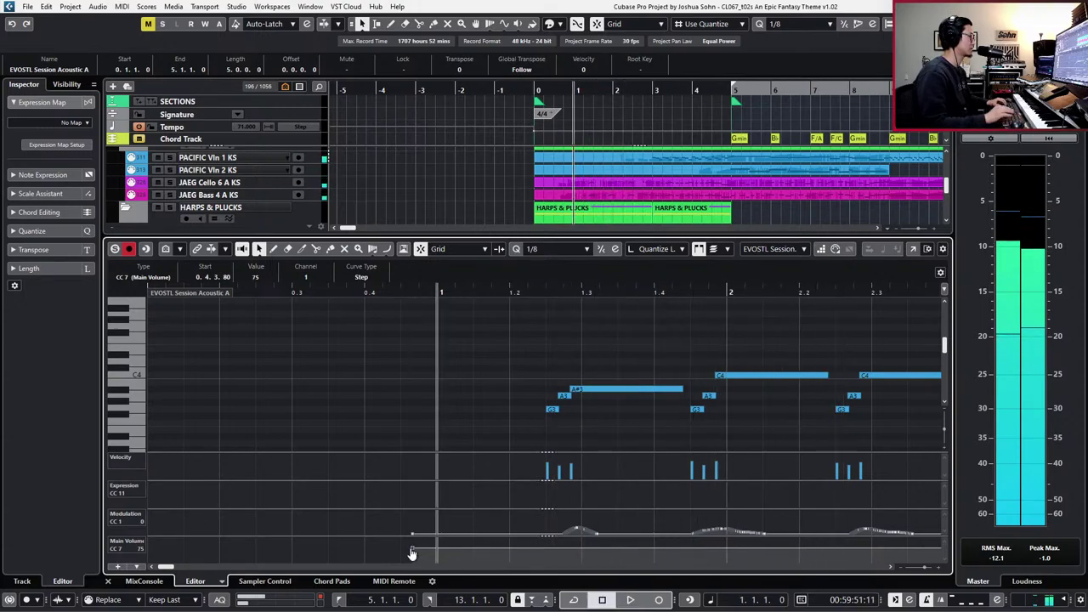
key(Return)
key(e)
key(e)
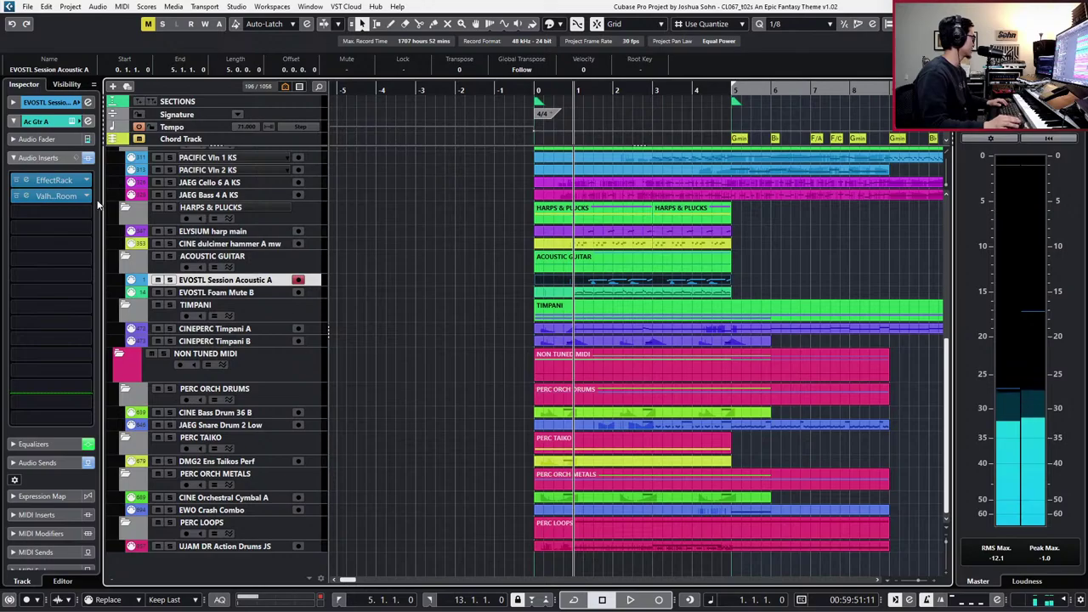
- Raise the Decay of Ac Gtr A's ValhallaRoom reverb to 3.13 s and close the plug-in window
click(53, 197)
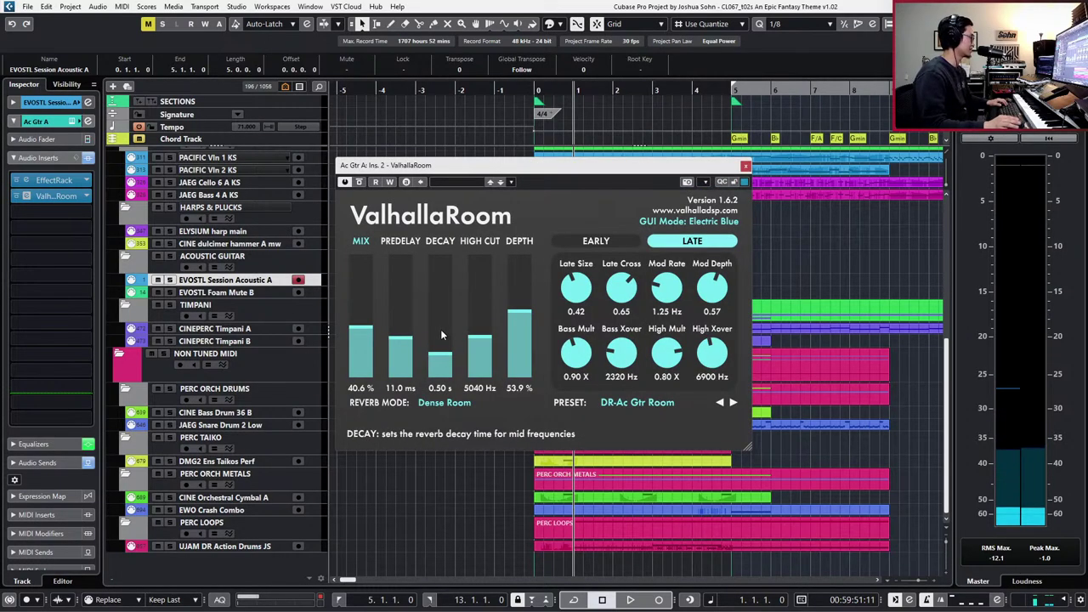
drag(441, 334, 445, 340)
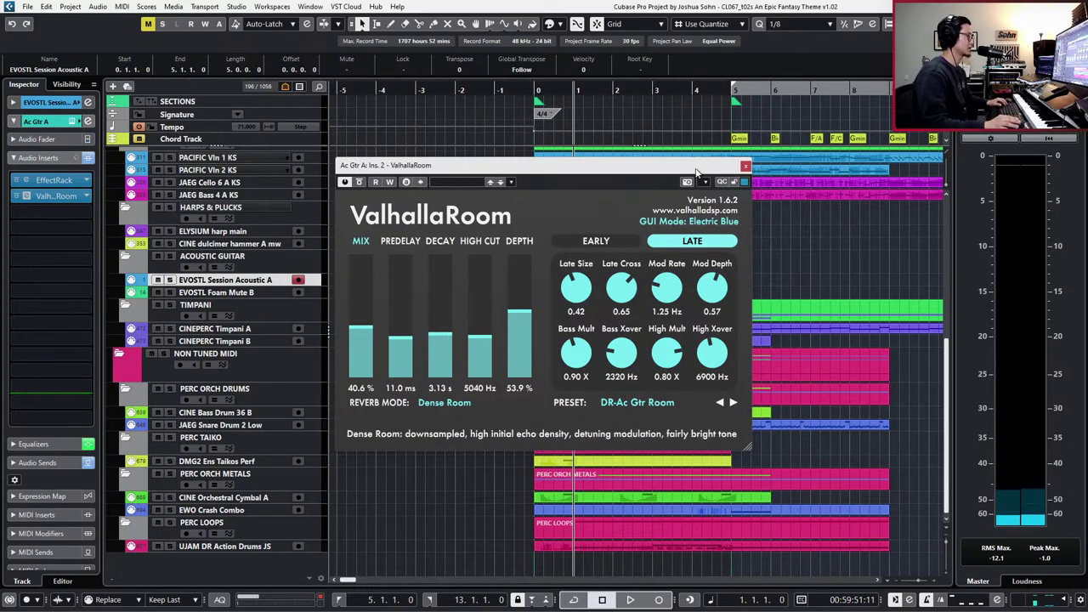
drag(695, 169, 507, 163)
click(560, 158)
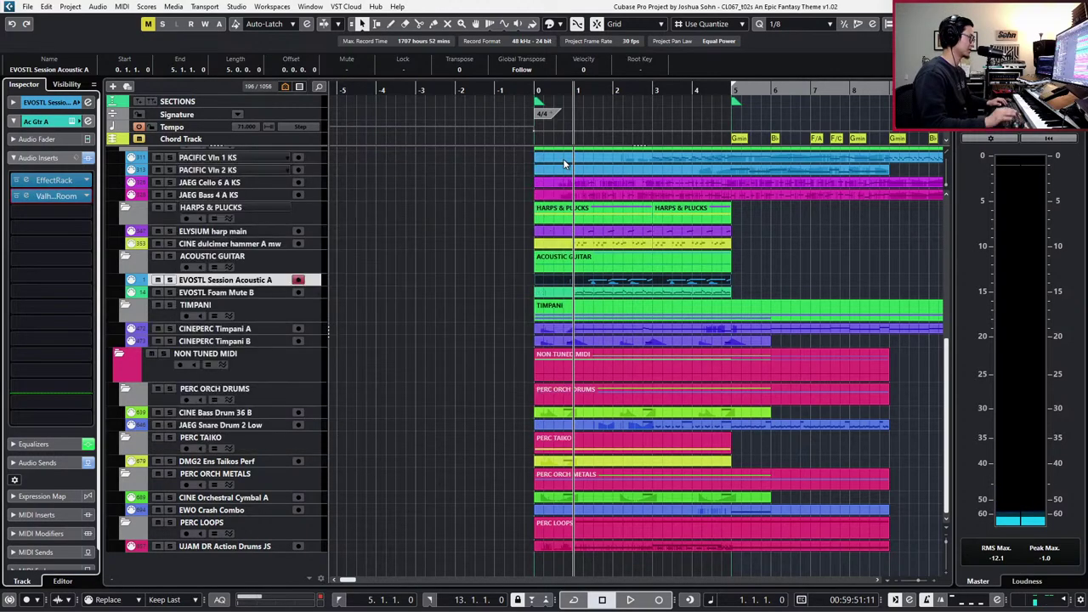
- Solo EVOSTL Session Acoustic A and lower ValhallaRoom's Mix to 32.3 % during playback
key(s)
key(space)
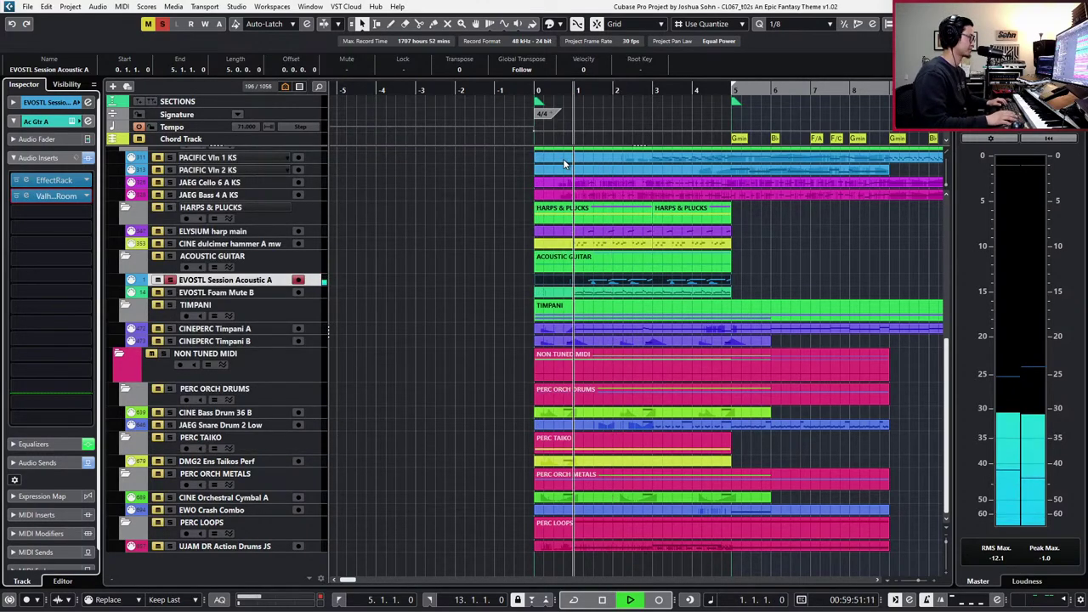
key(e)
key(Escape)
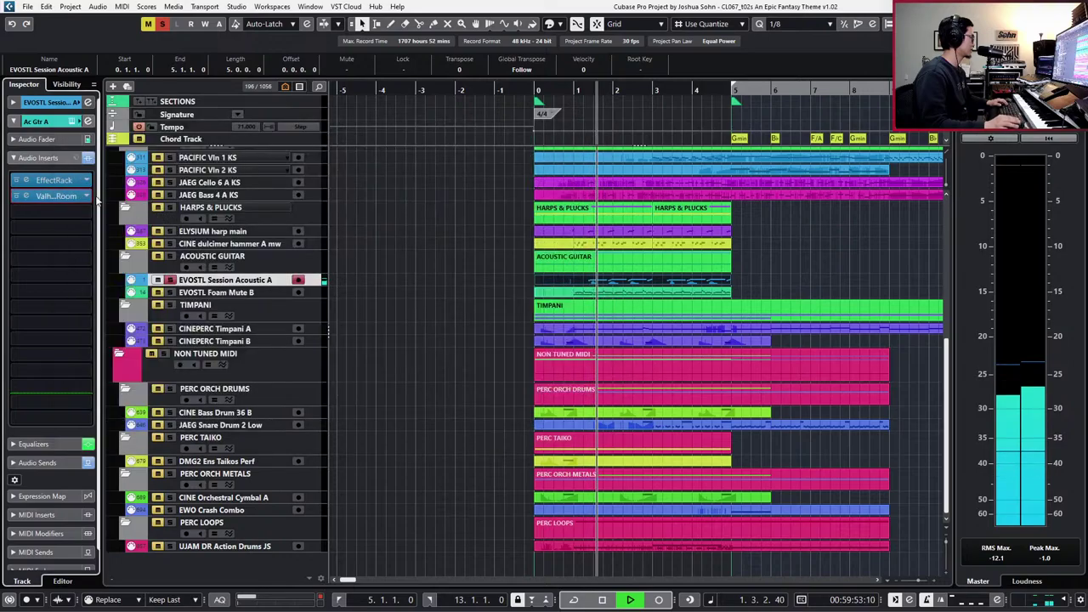
click(56, 196)
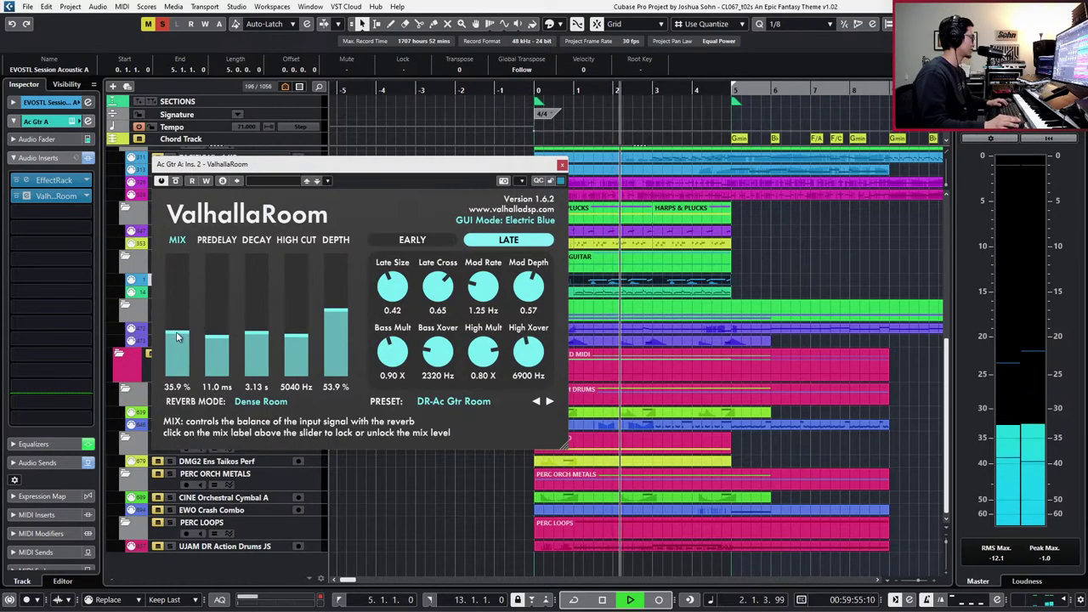
drag(176, 332, 177, 336)
key(space)
- Unsolo EVOSTL Session Acoustic A, audition its reverb within the full arrangement from bar 1, and close ValhallaRoom
key(s)
key(space)
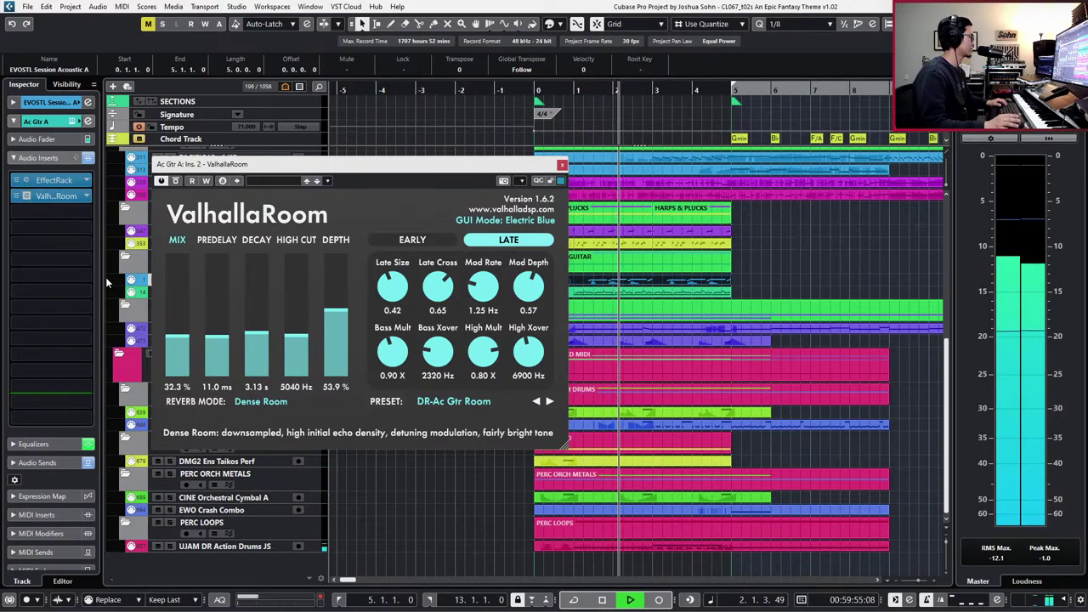
key(space)
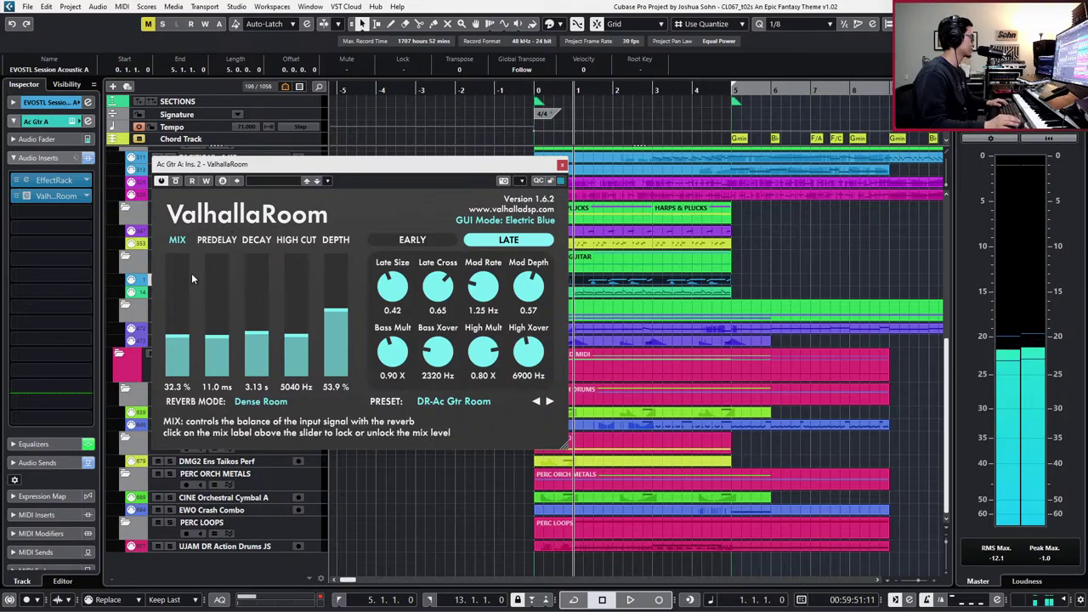
click(562, 165)
- Set the Ac Gtr A channel fader to 2.02 dB while auditioning the full mix, and close the channel settings and insert list
key(e)
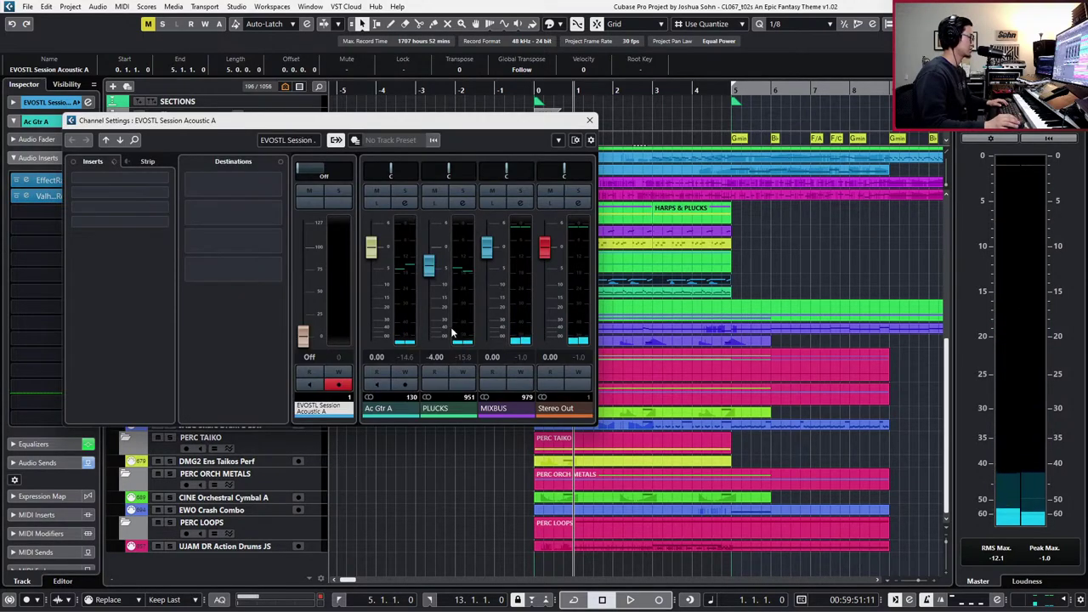
drag(381, 255, 377, 244)
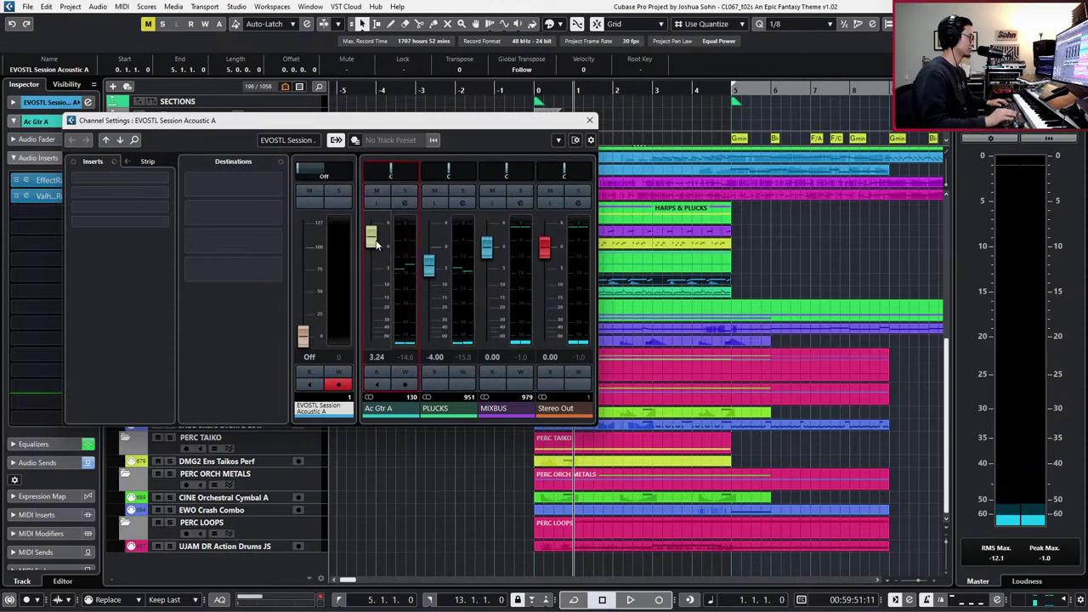
key(space)
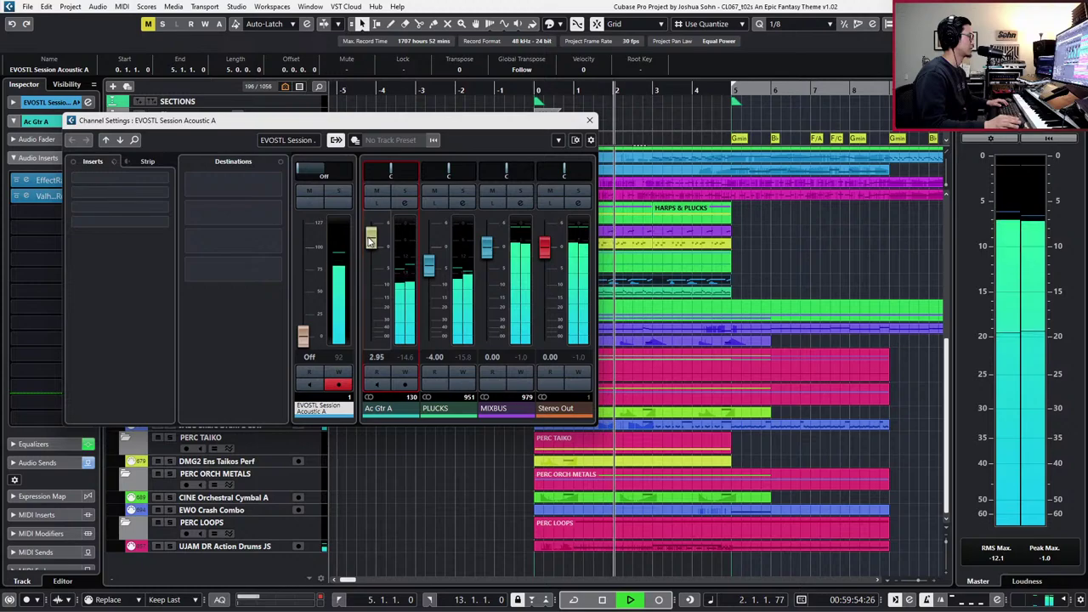
drag(369, 240, 369, 245)
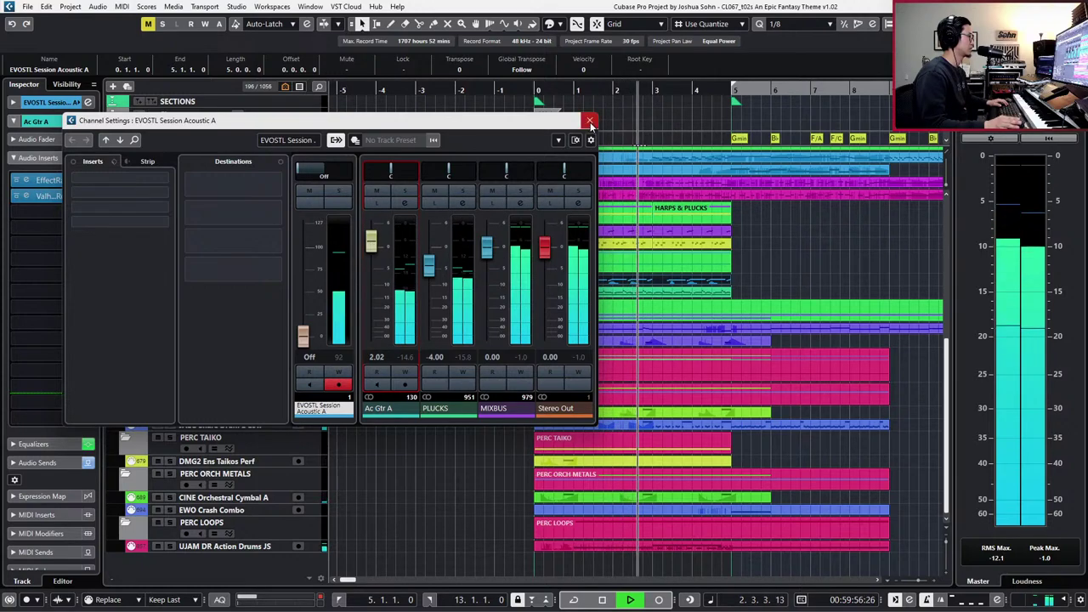
click(589, 120)
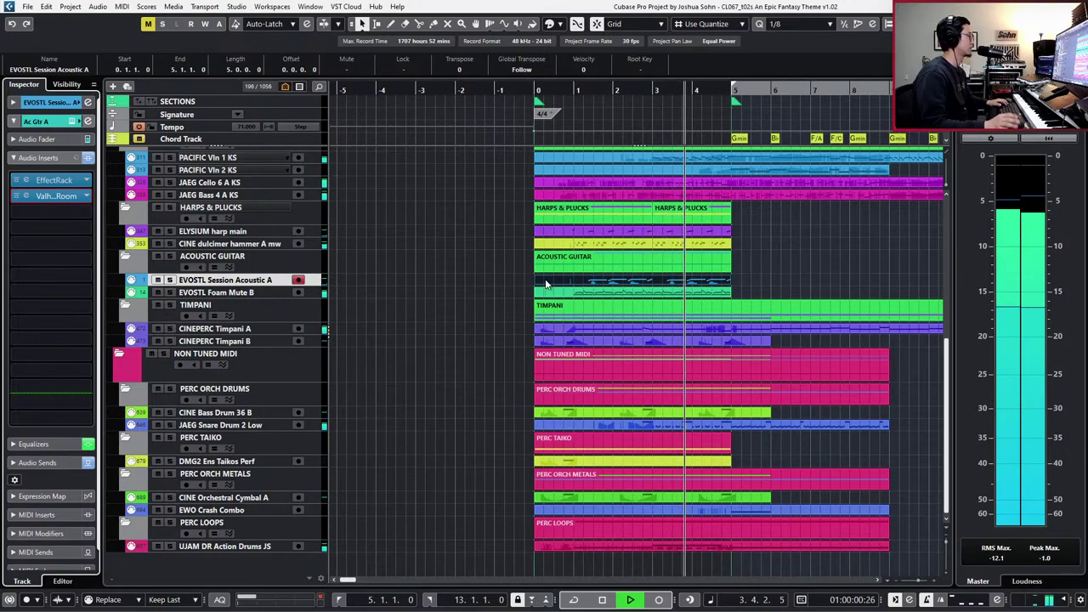
key(space)
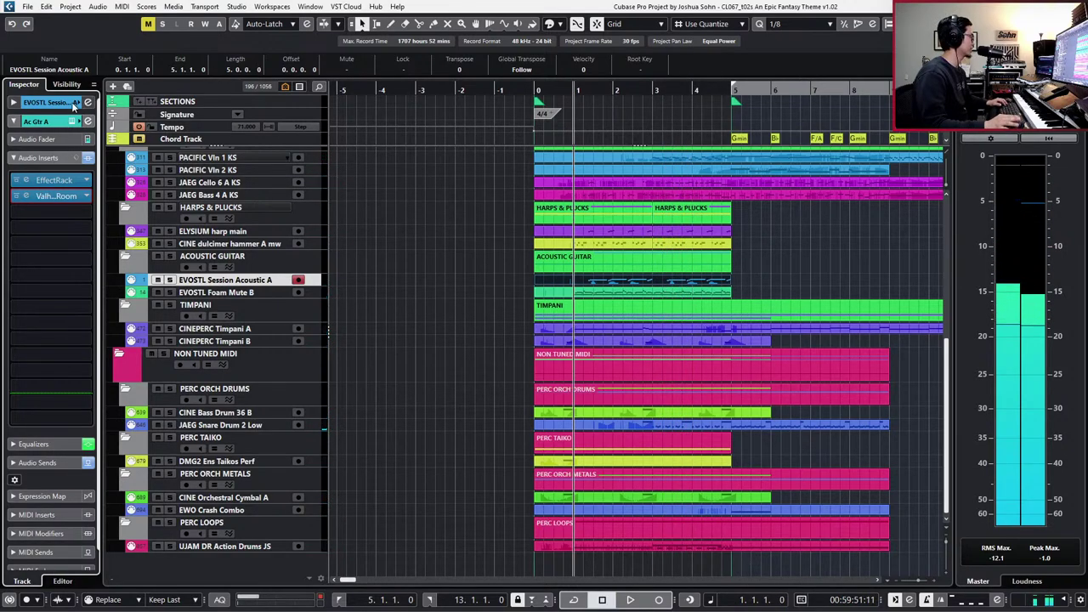
click(54, 122)
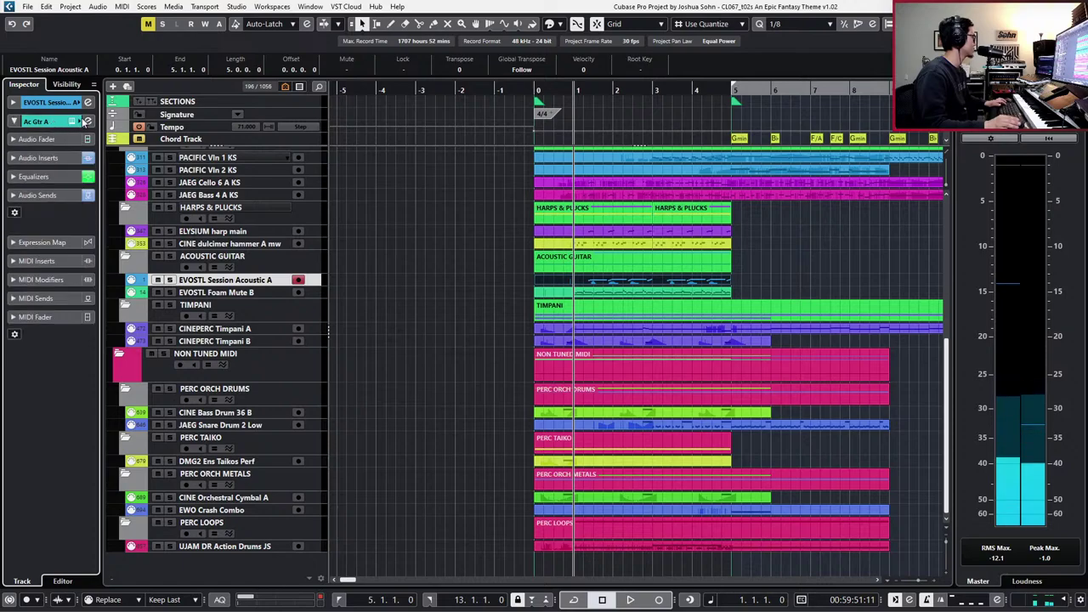
- Pan the Ac Gtr A channel to L71 and briefly audition it in the full mix
click(88, 121)
drag(801, 173, 780, 174)
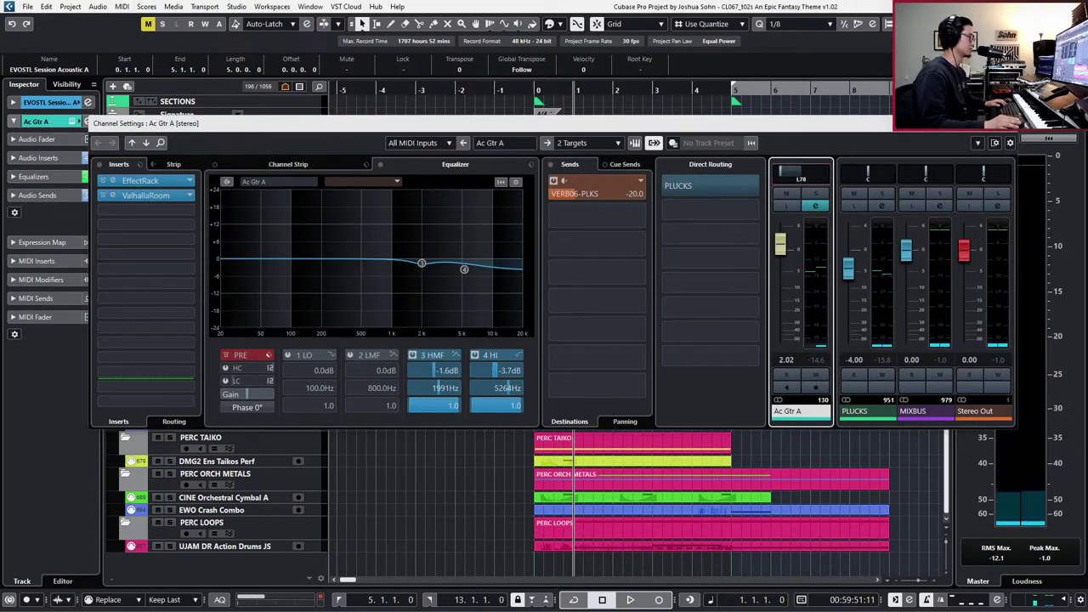
key(space)
click(1005, 124)
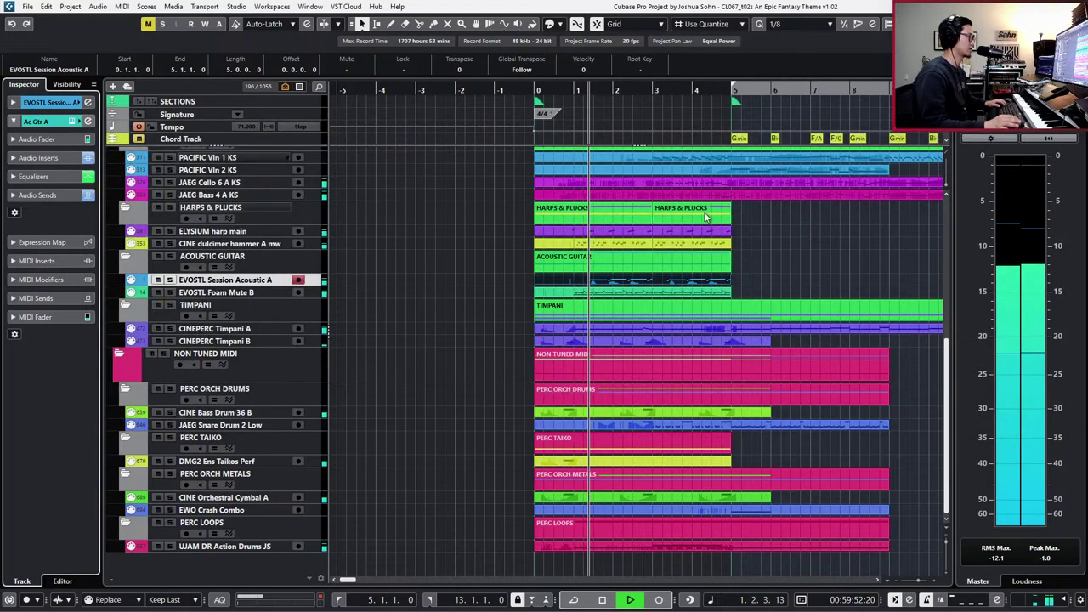
key(space)
- Pan EVOSTL Foam Mute B's Ac Gtr B channel to R78 and close its channel settings
key(Down)
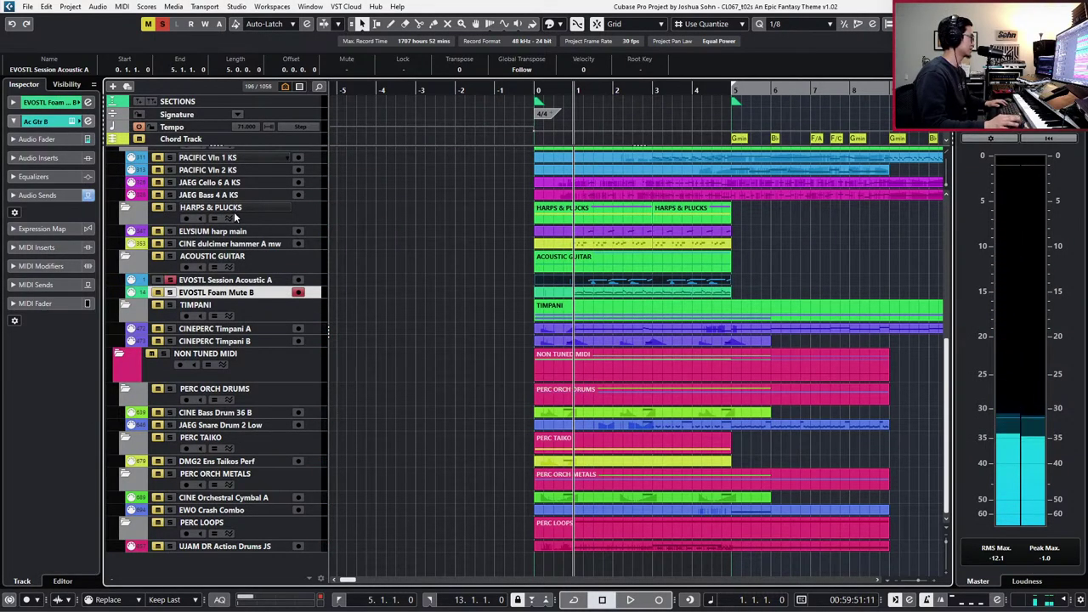
click(51, 121)
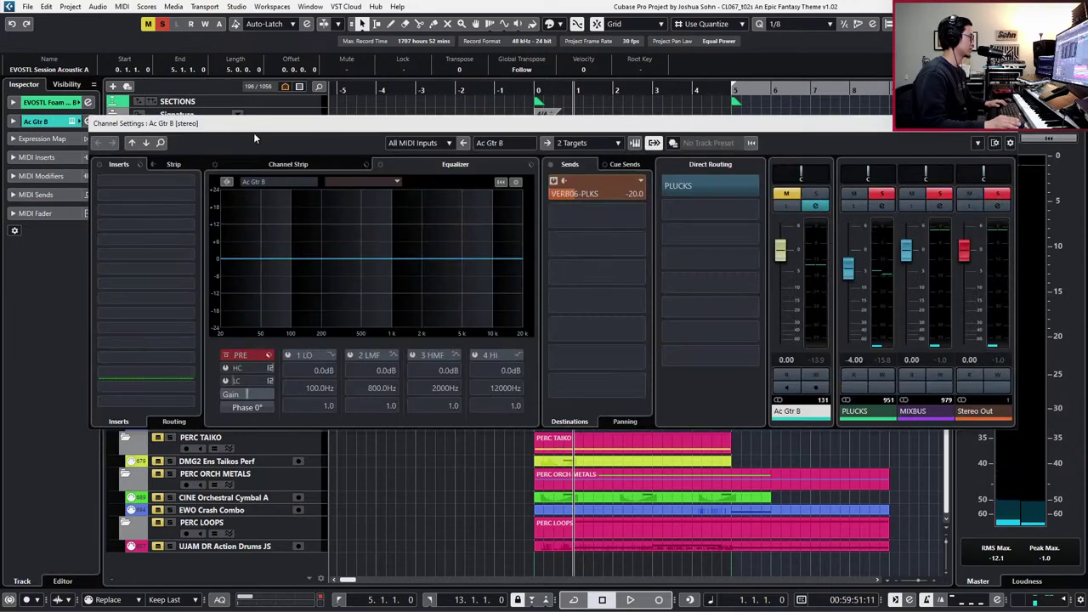
key(e)
drag(793, 174, 818, 174)
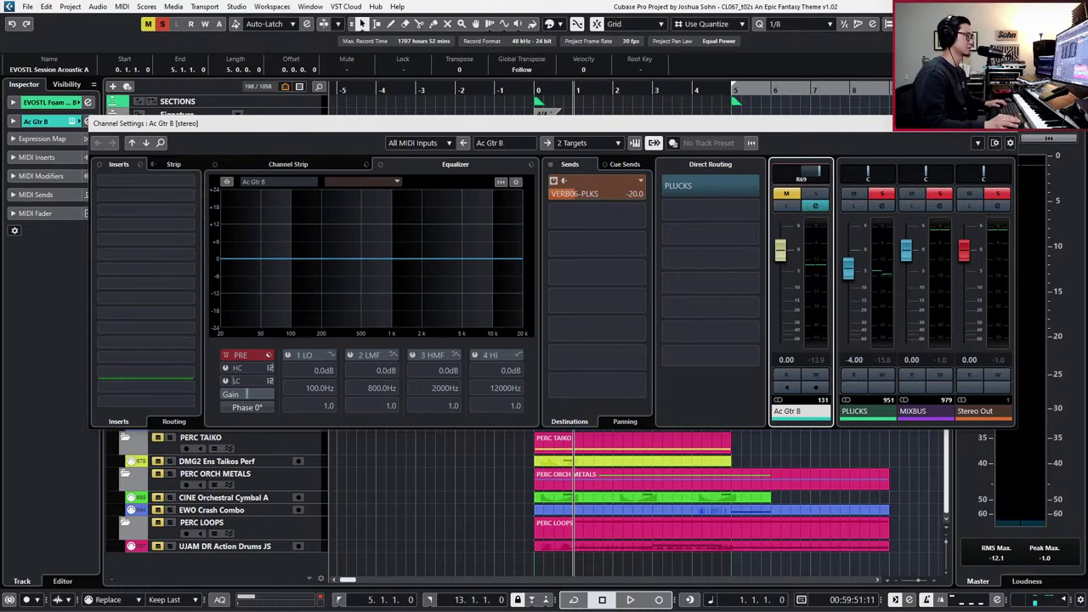
click(978, 143)
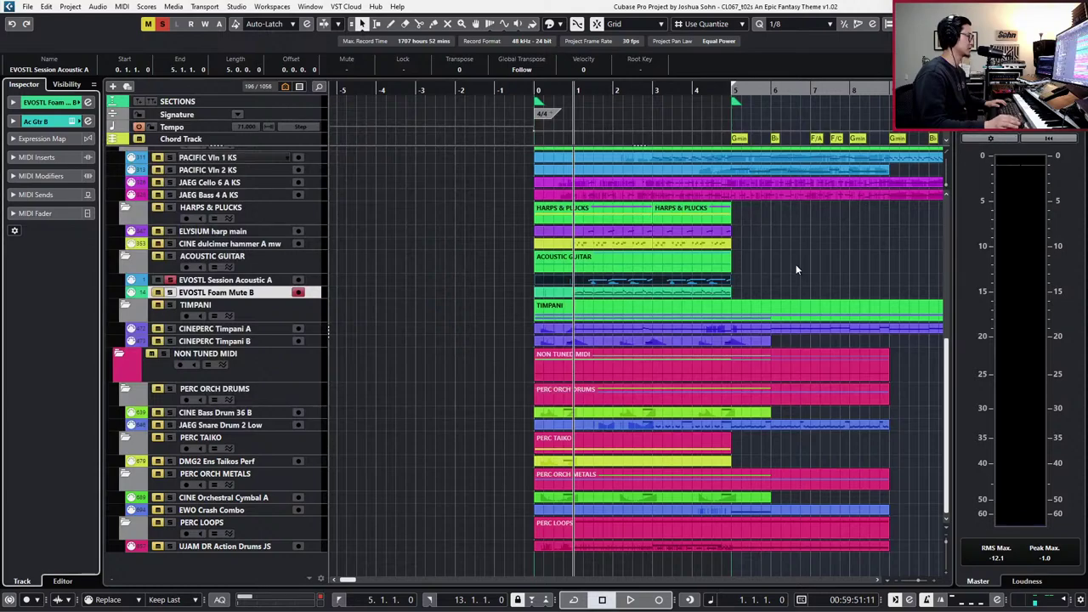
- Solo the EVOSTL Session Acoustic A and Foam Mute B parts together and audition them from bar 1
click(738, 292)
click(722, 296)
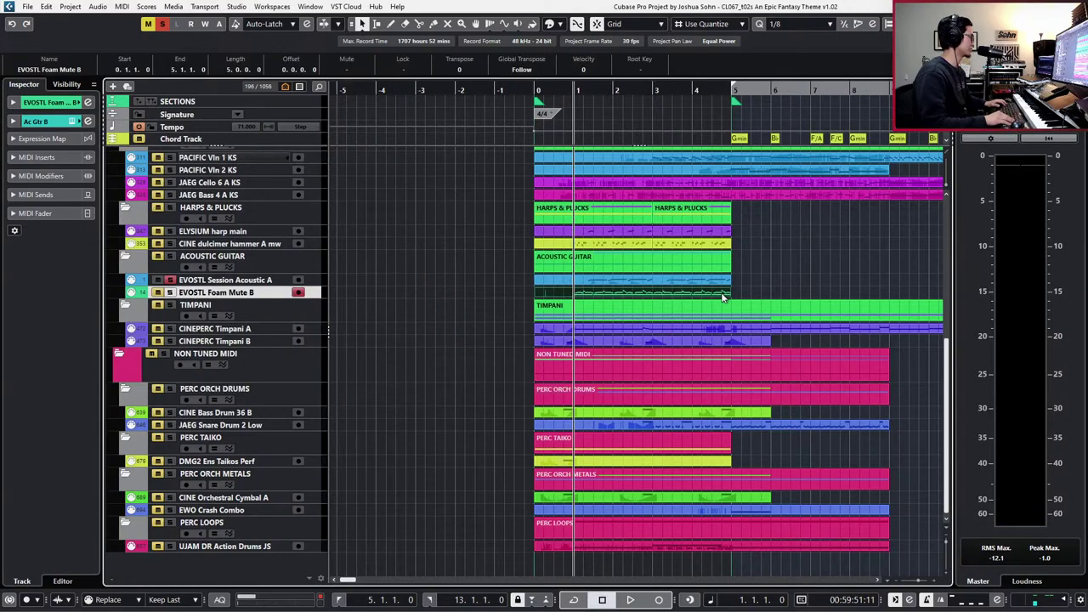
key(Up)
shift+click(720, 295)
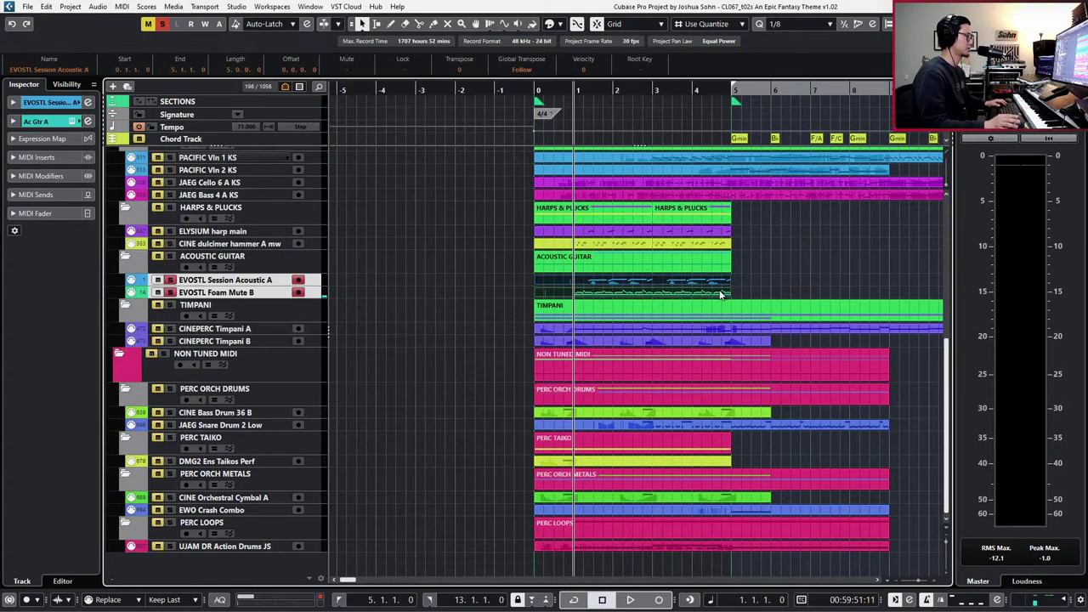
key(space)
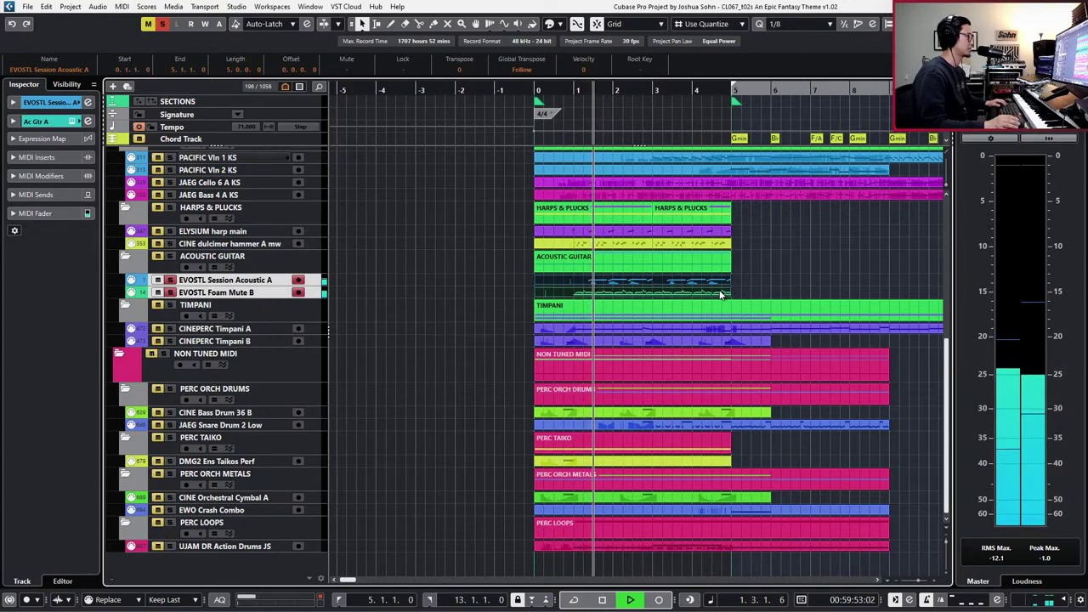
key(space)
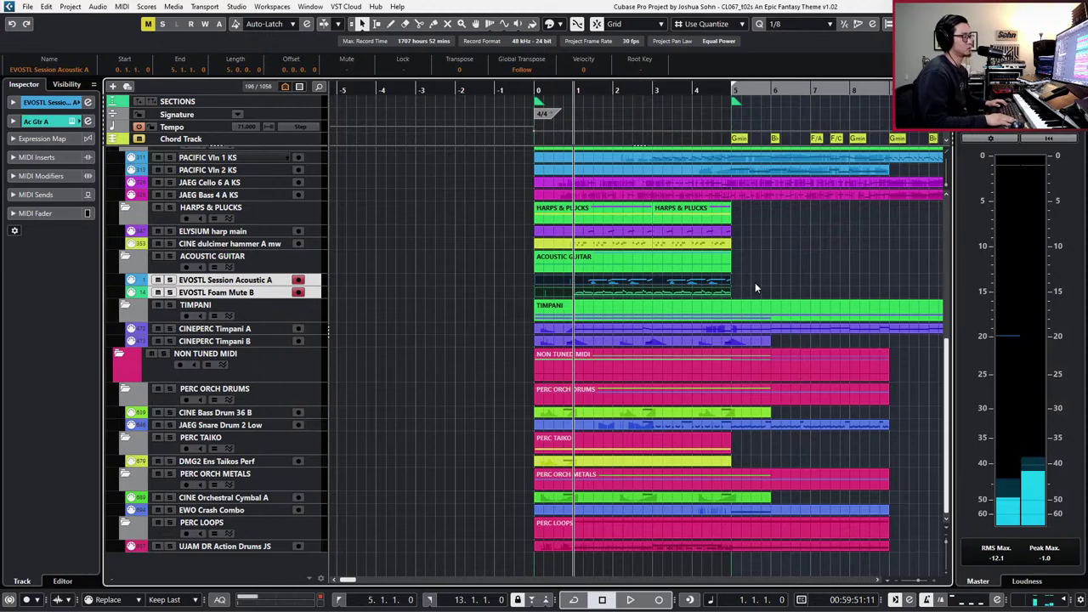
- Return to bar 0 and play the full arrangement with both guitars in the mix
key(KP_1)
key(space)
key(space)
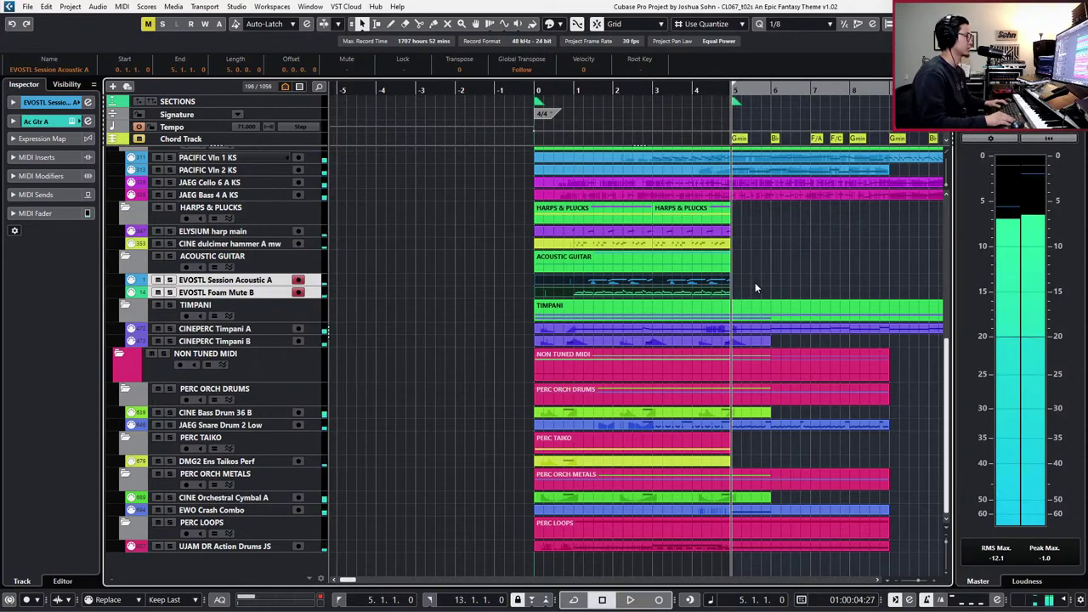
key(KP_Subtract)
key(KP_Subtract)
key(KP_Subtract)
key(KP_Subtract)
key(KP_Subtract)
key(space)
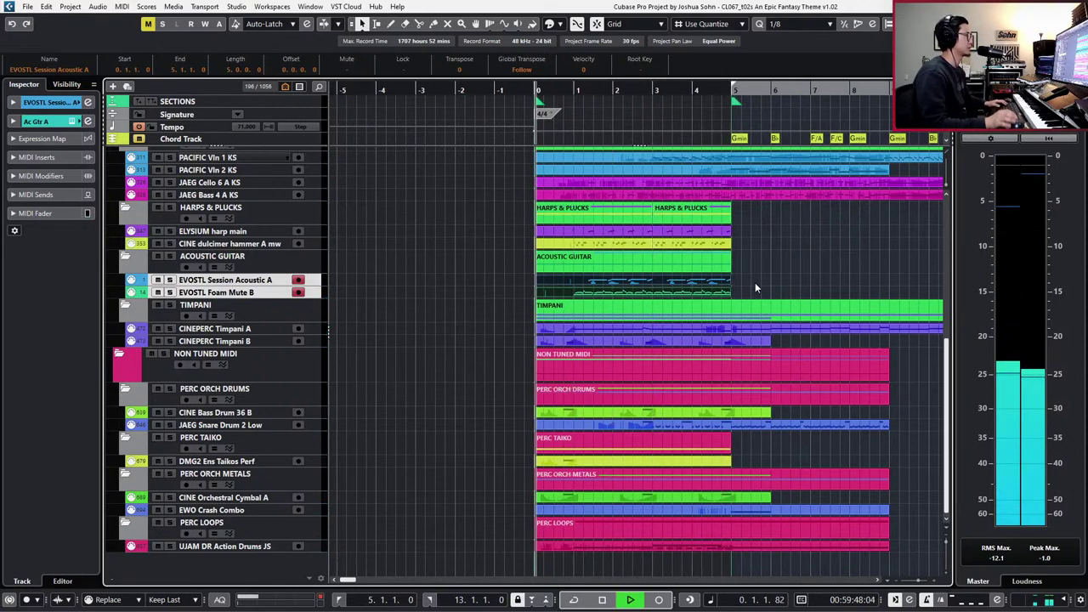
- Set the locators around the JAEG Bass 4 A KS part, spanning bars 0 to 13, during playback
click(663, 199)
key(p)
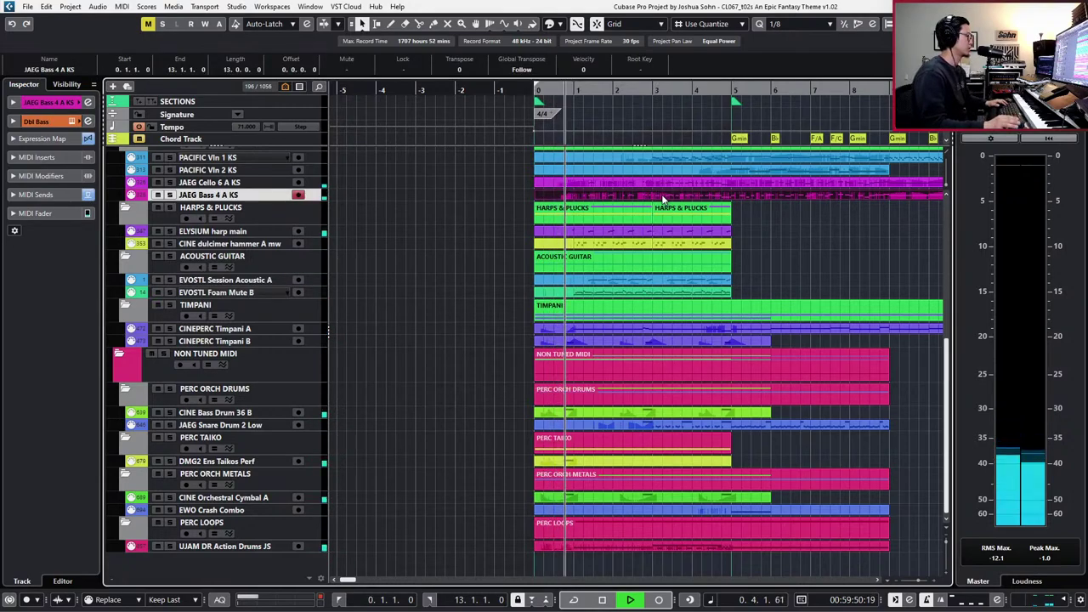
scroll(669, 215, left, 1)
scroll(669, 216, right, 1)
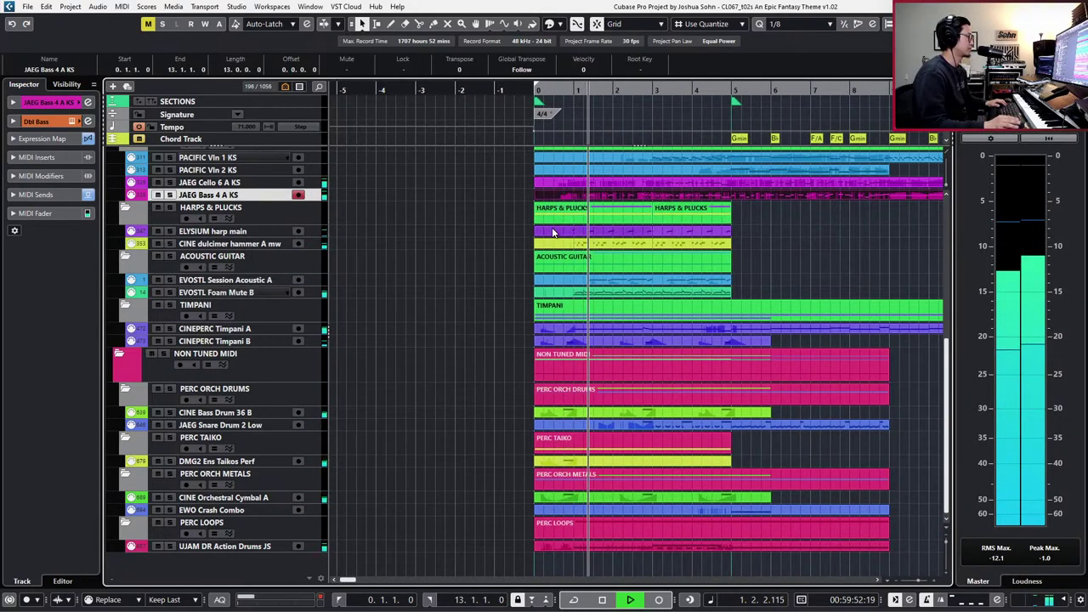
click(710, 247)
click(754, 233)
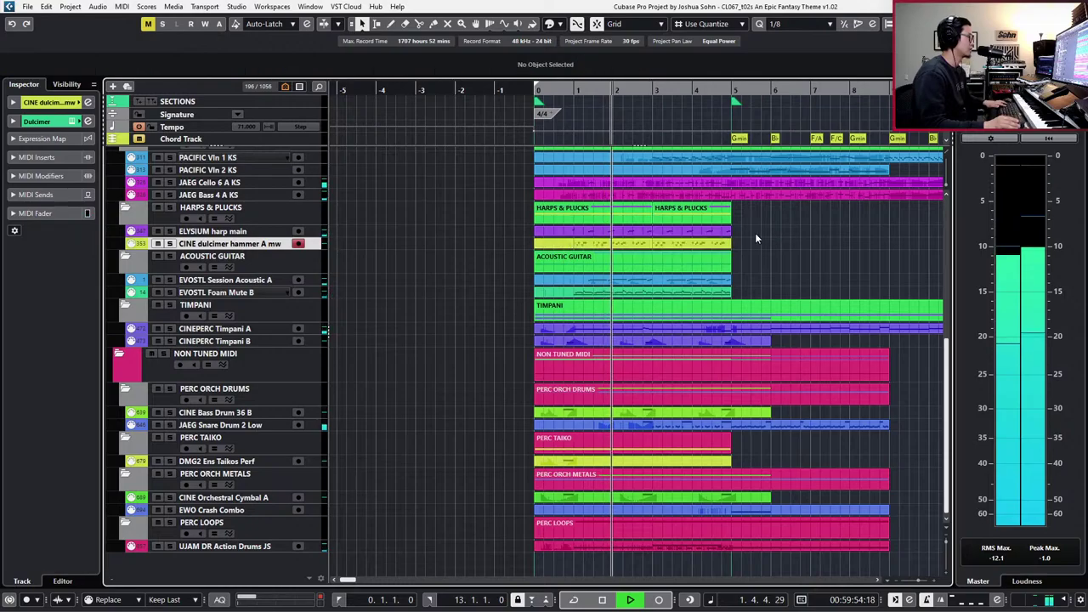
- Lower ValhallaRoom's Mix on Ac Gtr A to 20.7 % during playback and close its plug-in and channel windows
click(244, 281)
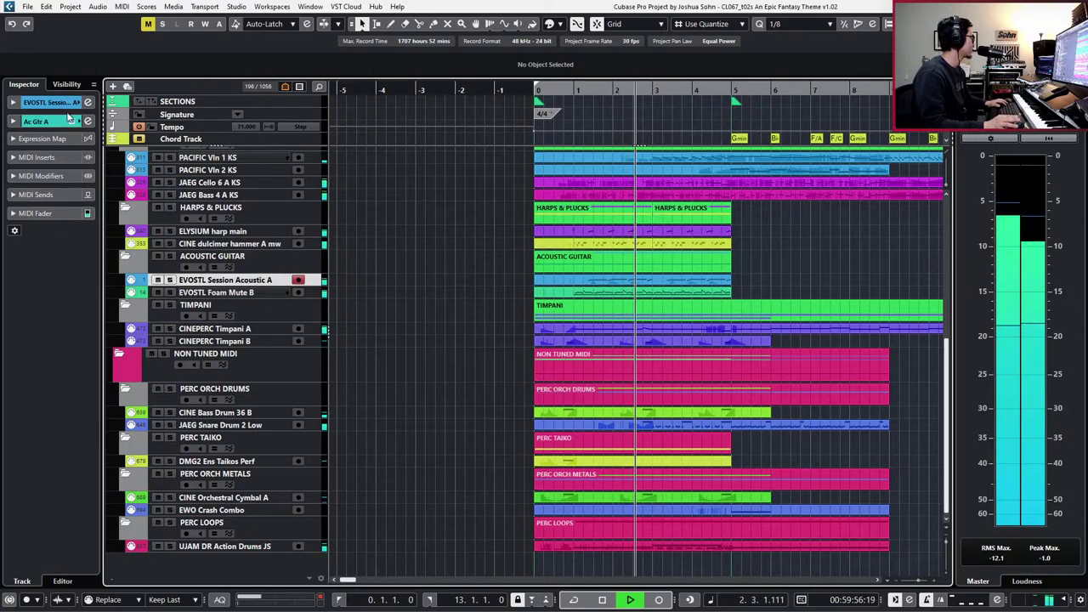
key(e)
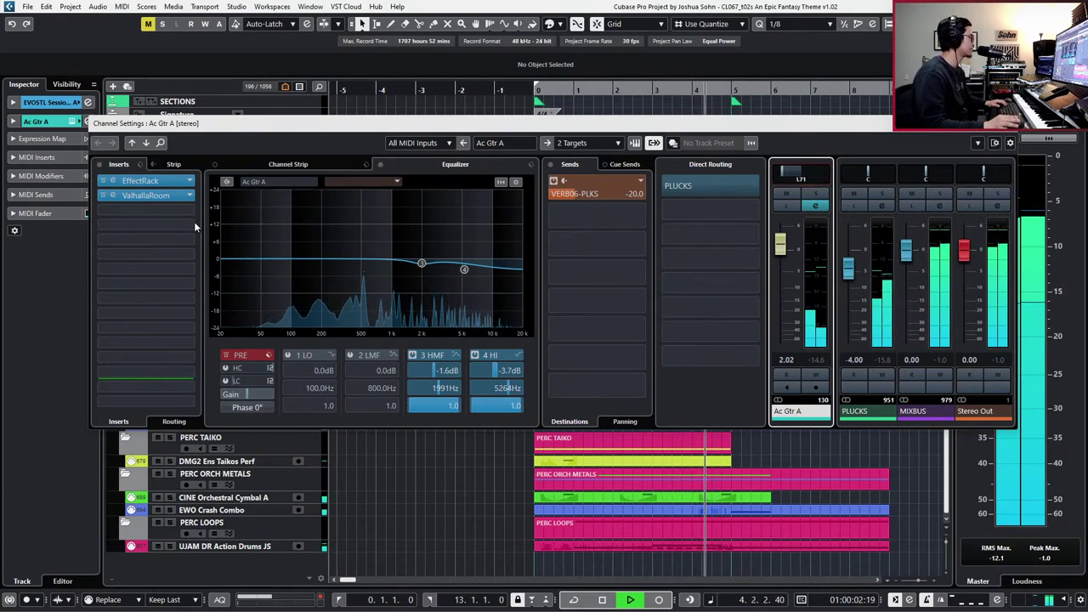
click(121, 197)
drag(180, 340, 187, 358)
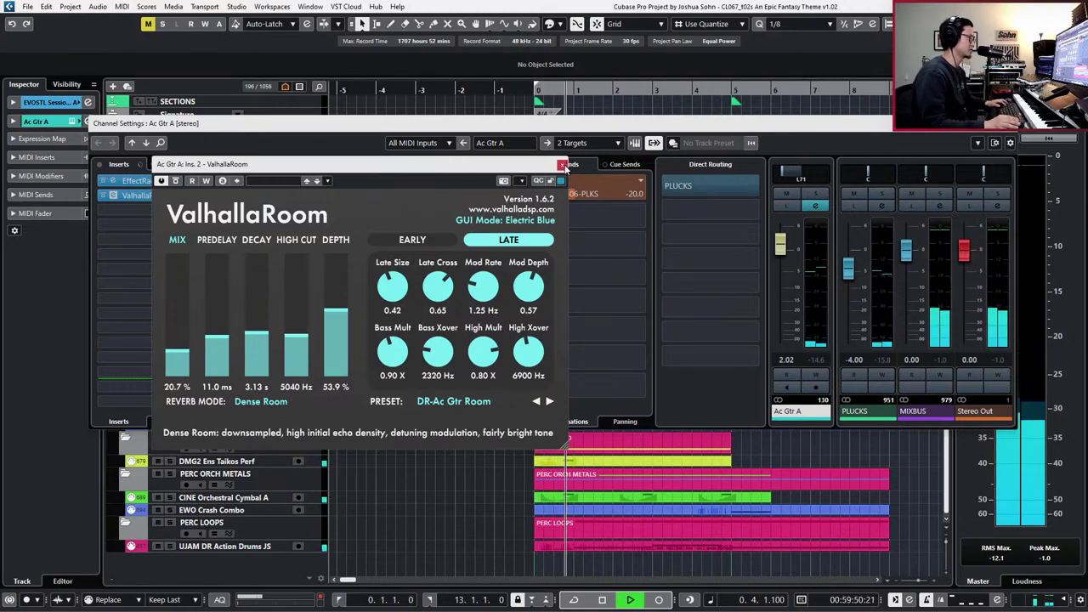
click(562, 164)
mouse_move(750, 316)
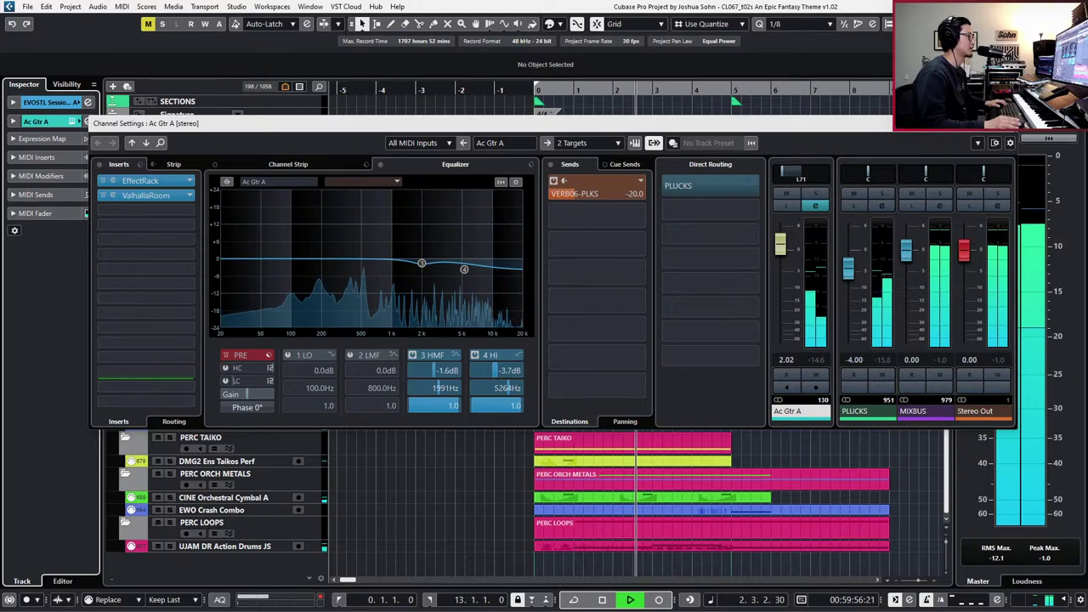
click(1005, 123)
- Cut the Ac Gtr B channel's high EQ band by 3.5 dB at 8393 Hz and close its channel settings
click(255, 292)
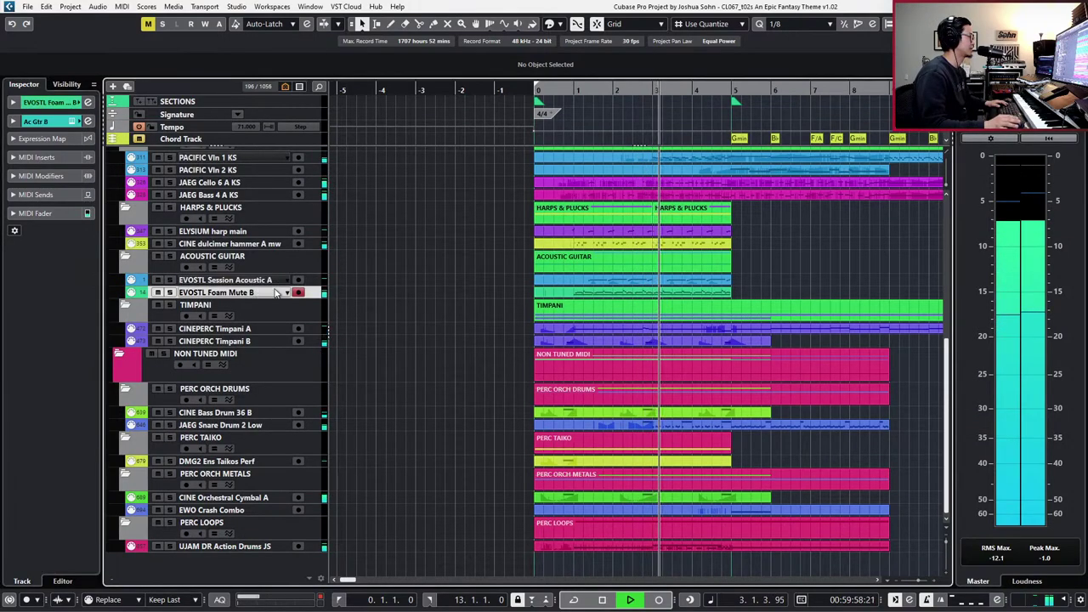
key(e)
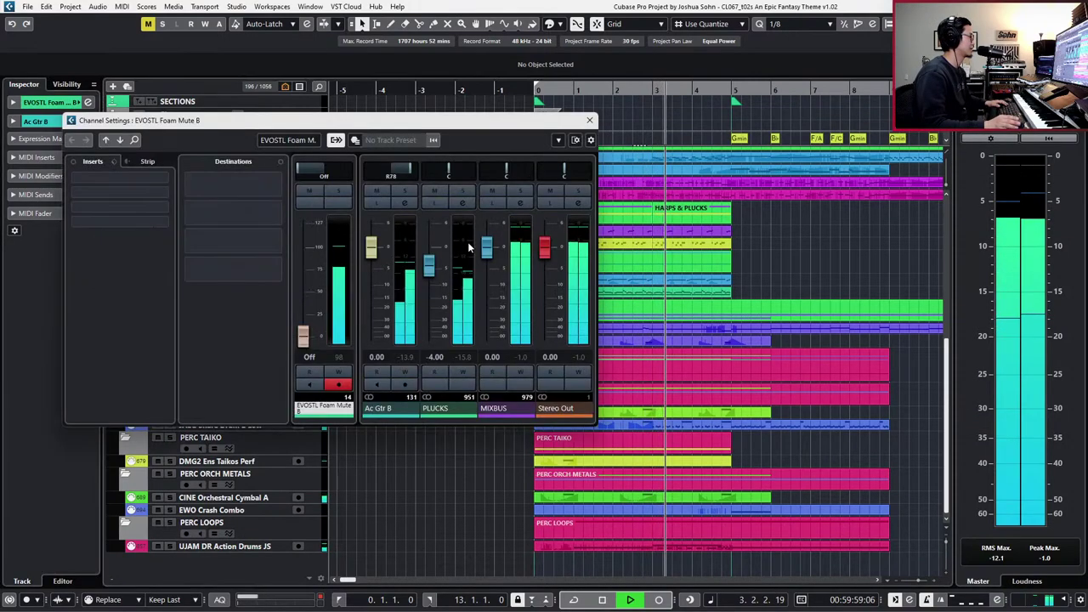
click(381, 408)
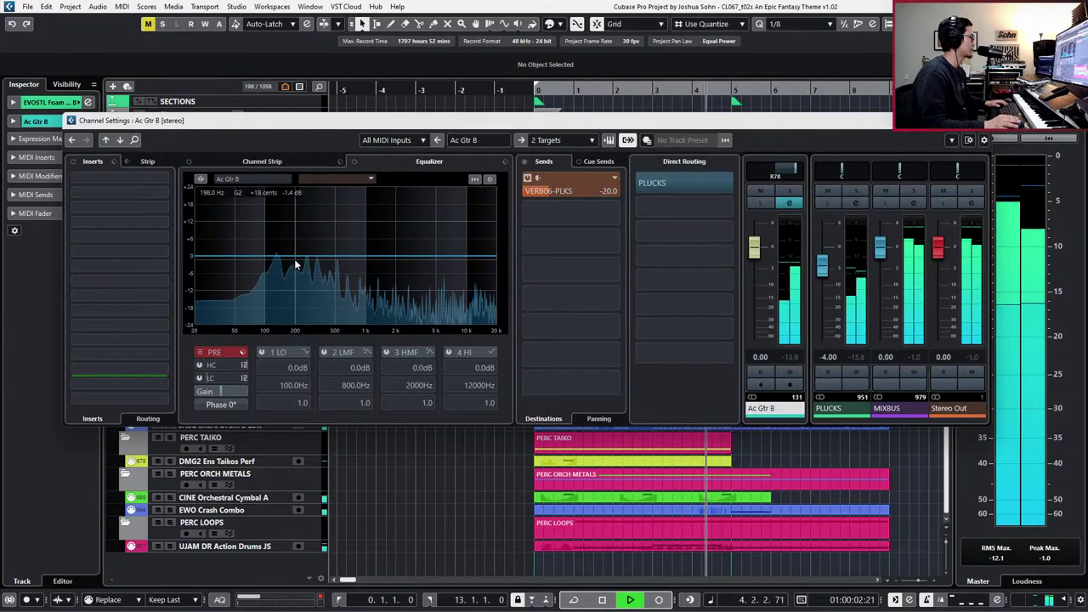
drag(466, 259, 460, 267)
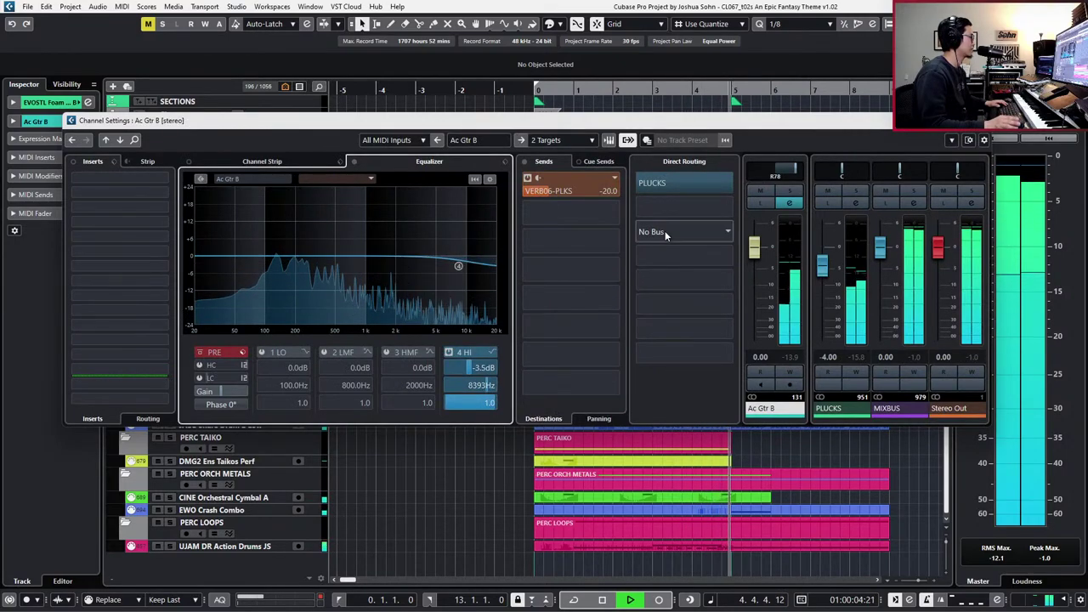
click(979, 120)
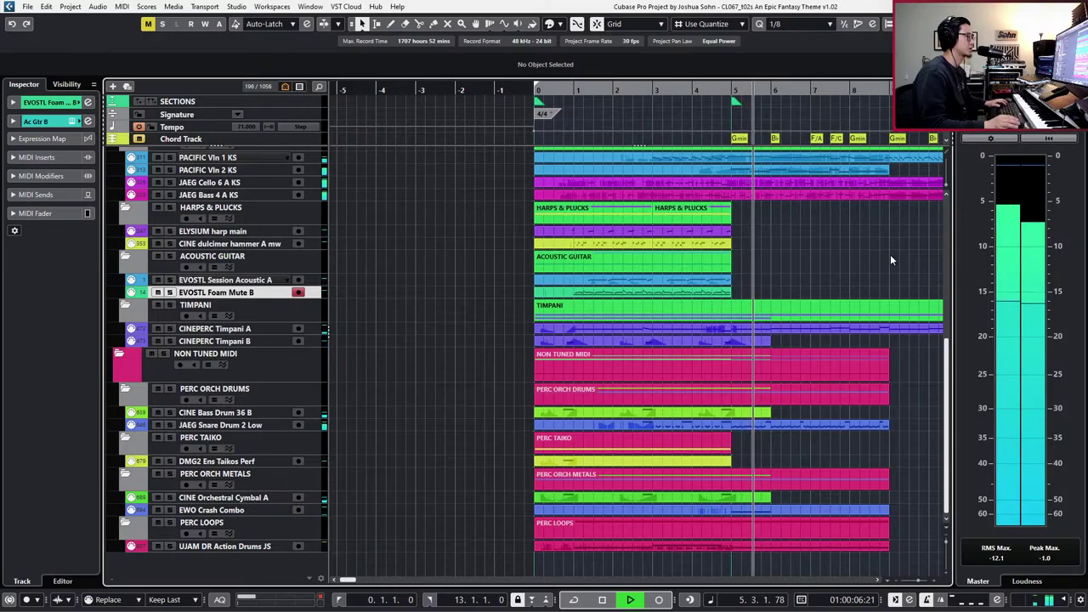
- Audition the full arrangement onward to bar 9 and stop playback
scroll(888, 259, left, 2)
scroll(888, 258, right, 5)
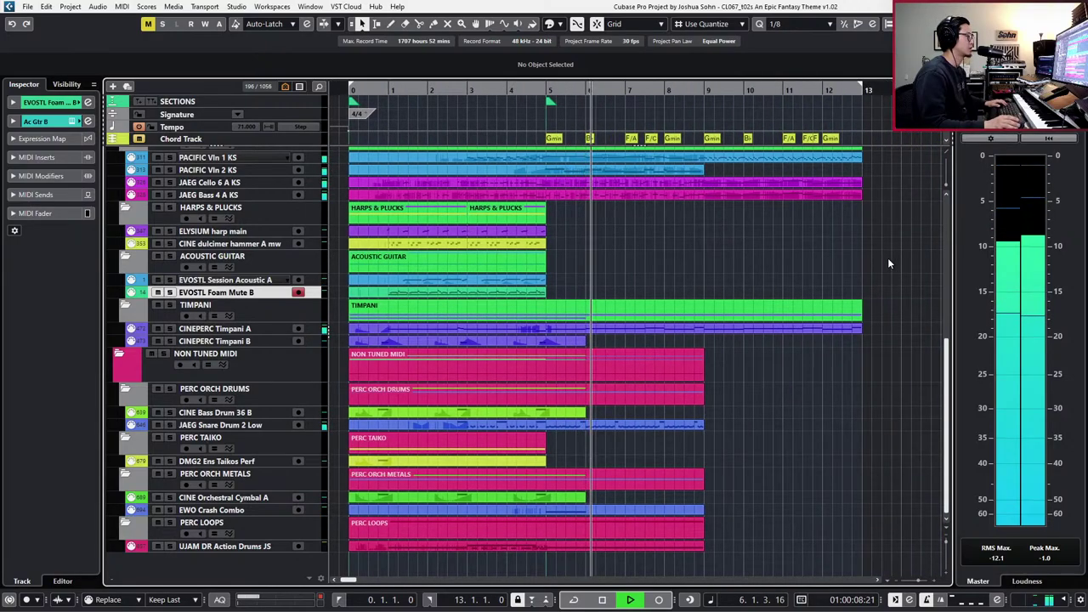
scroll(887, 264, up, 2)
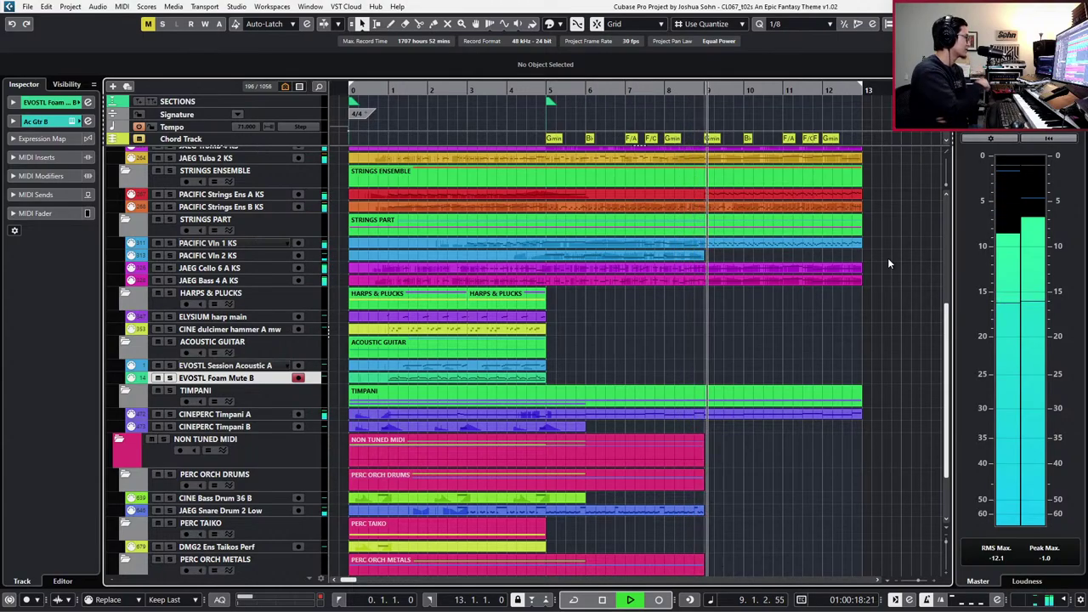
key(space)
- Set the left locator to bar 9 so that the locator range spans bars 9 to 13
key(KP_Add)
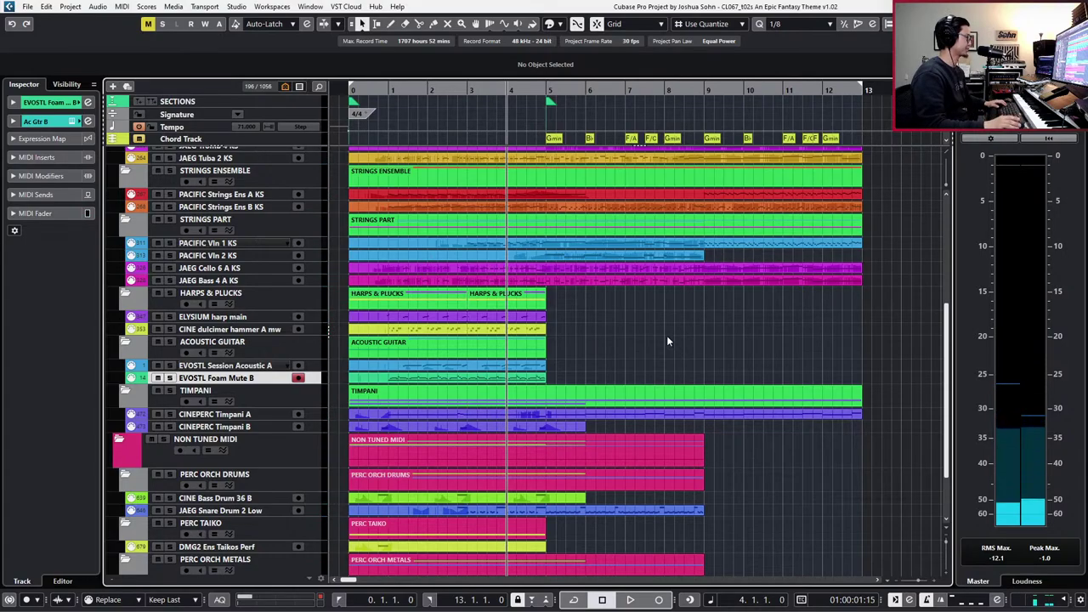
key(KP_Add)
key(KP_Add)
key(KP_Add)
key(KP_Add)
key(KP_Add)
key(KP_Add)
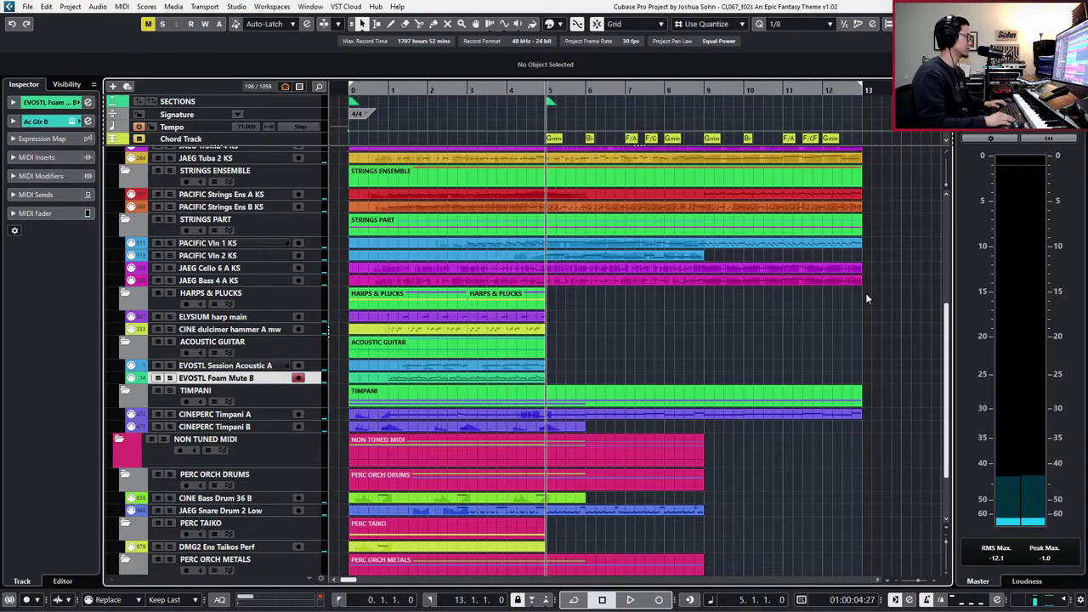
key(KP_Add)
key(ctrl+KP_1)
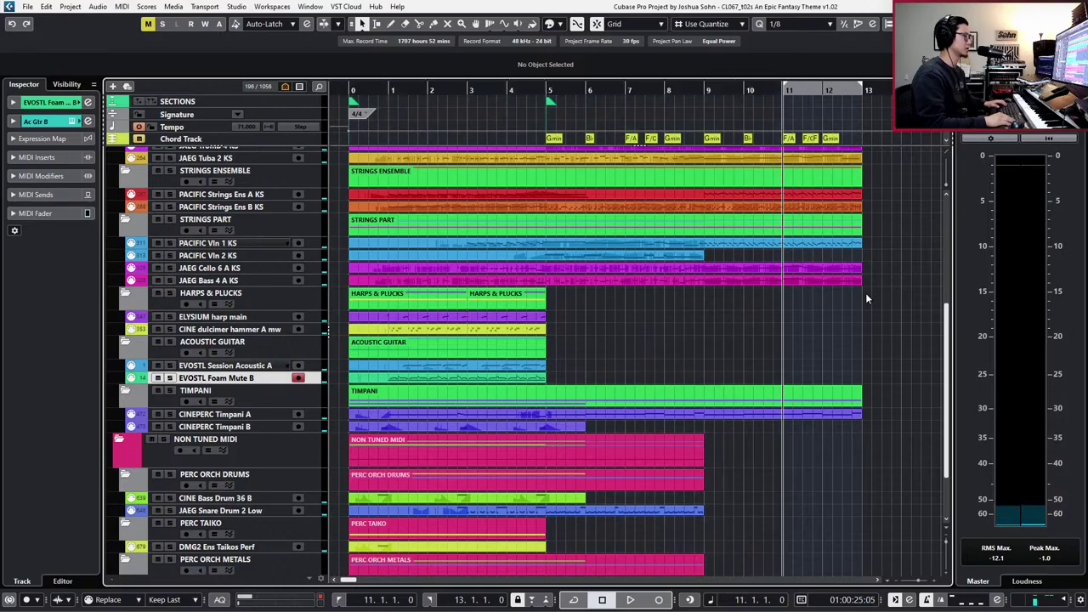
key(KP_Subtract)
key(KP_Subtract)
key(ctrl+KP_1)
- Add a marker on the SECTIONS track at bar 9
key(KP_Subtract)
key(KP_Subtract)
key(KP_Subtract)
key(KP_Subtract)
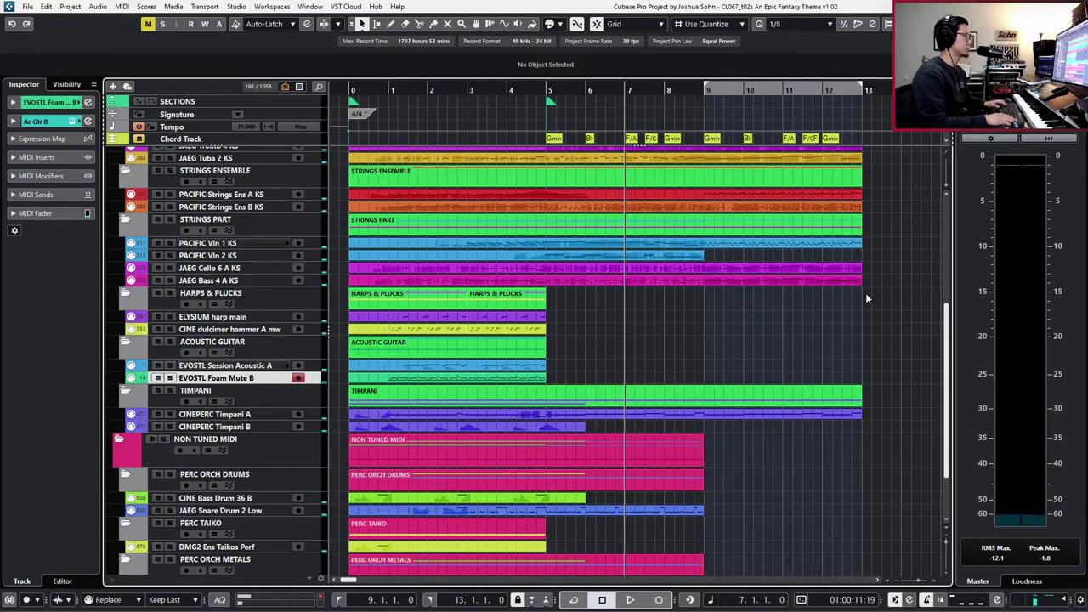
key(KP_Add)
key(KP_Add)
key(KP_Add)
key(KP_Add)
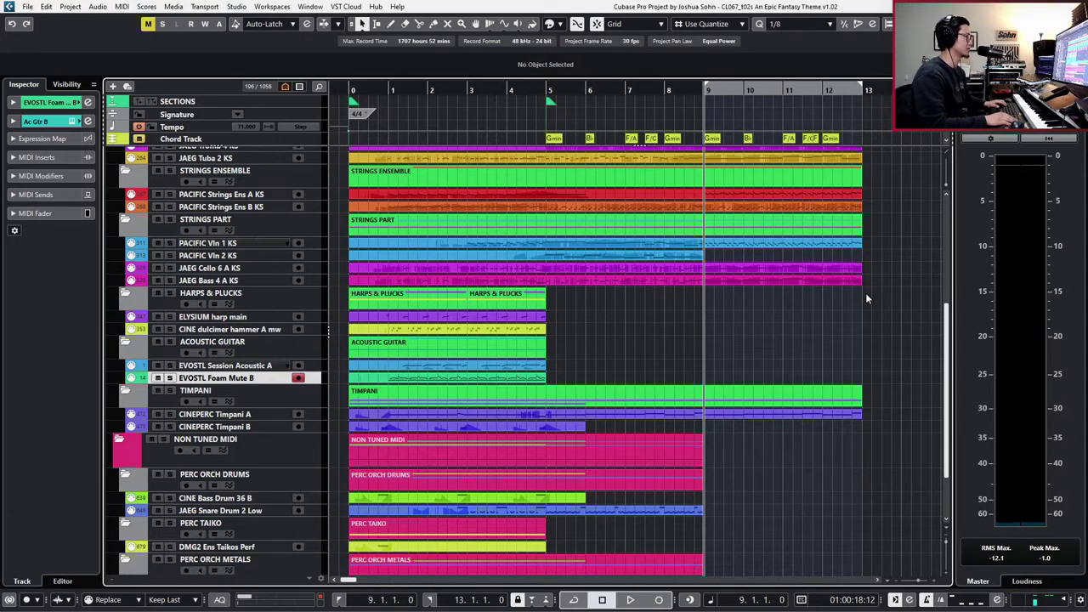
- Audition the transition into the bar 9 section, starting from bar 8
key(KP_Subtract)
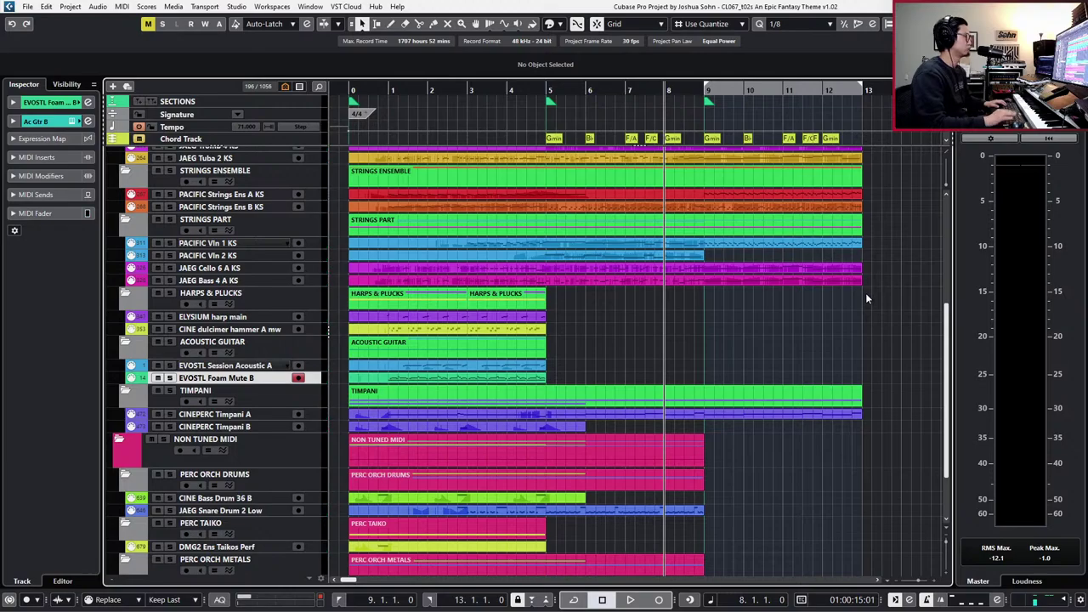
scroll(859, 294, right, 3)
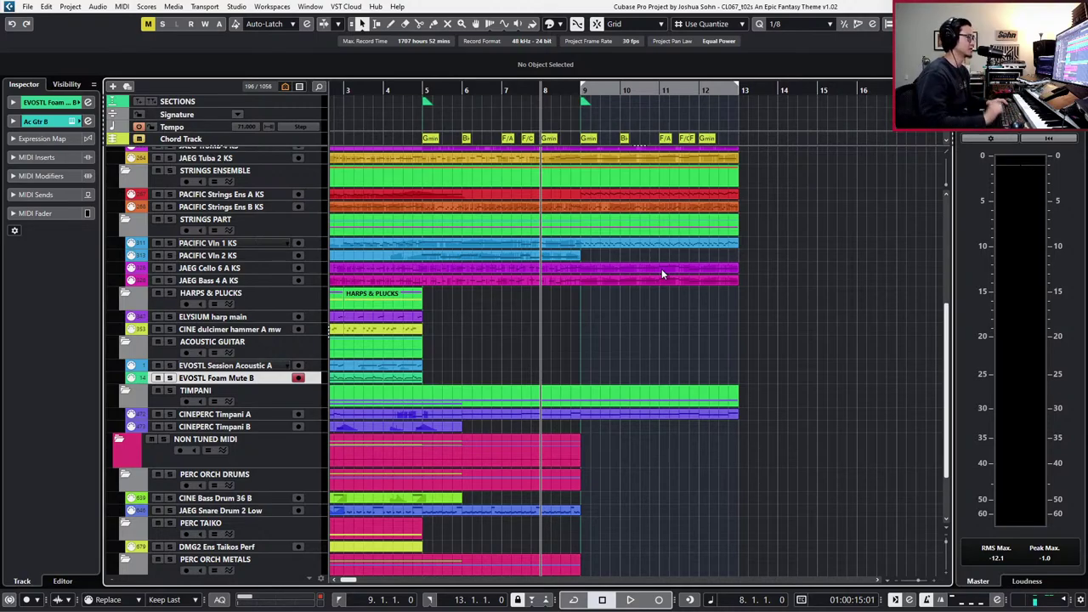
key(space)
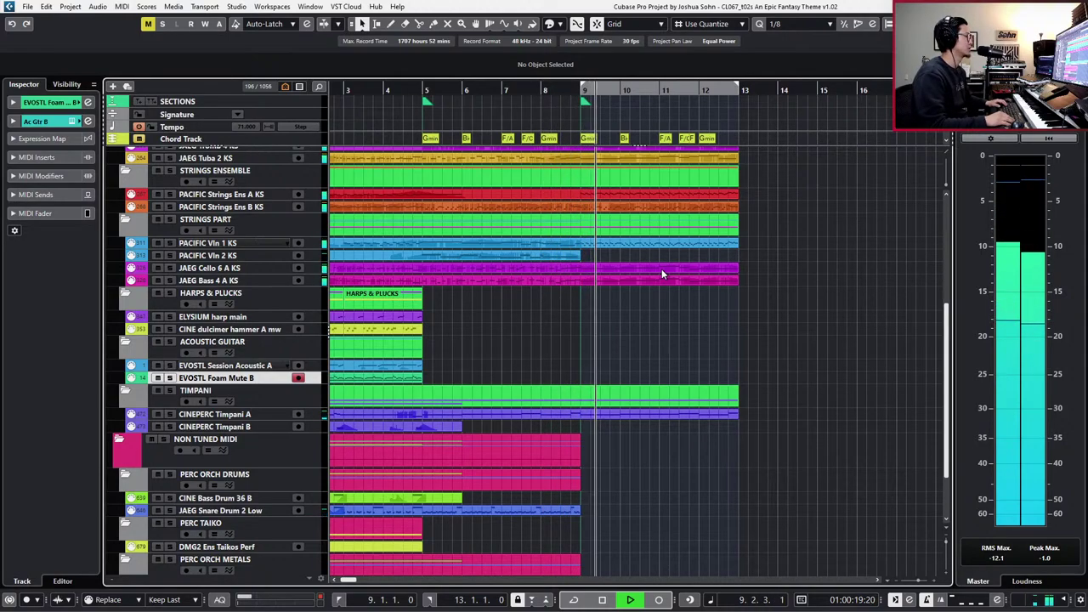
key(space)
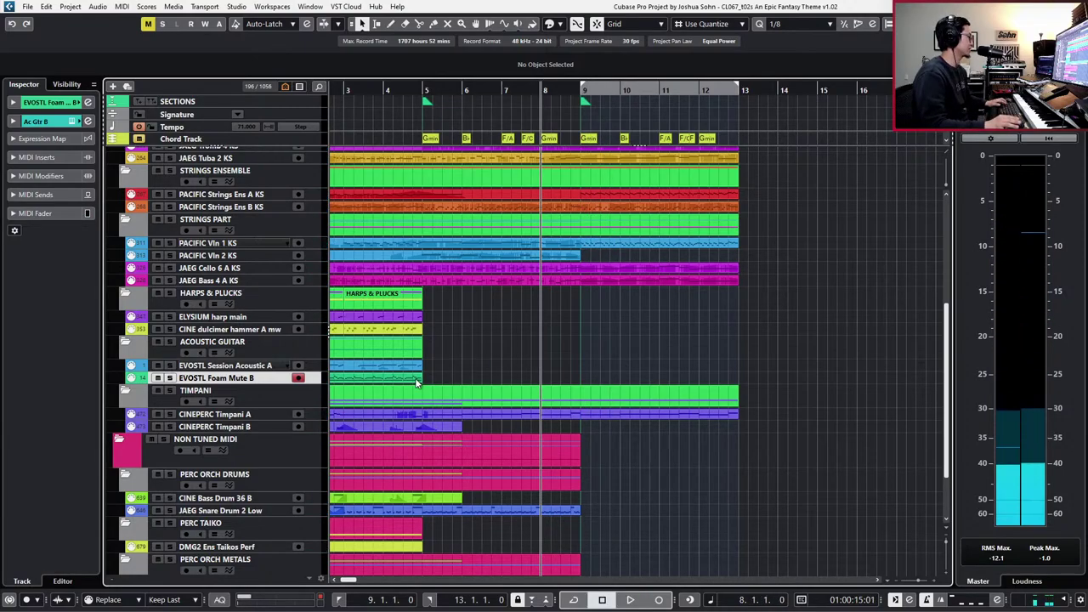
- Examine the arrangement around bars 5 to 13 and select the two acoustic guitar parts that end at bar 5
key(g)
key(g)
key(g)
scroll(460, 384, left, 3)
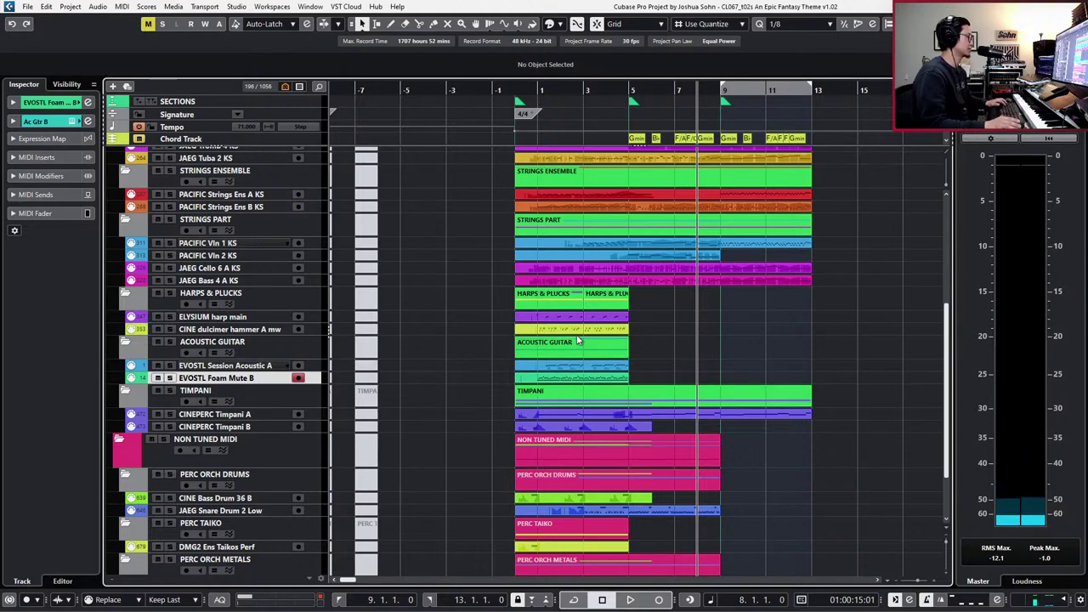
scroll(577, 339, left, 1)
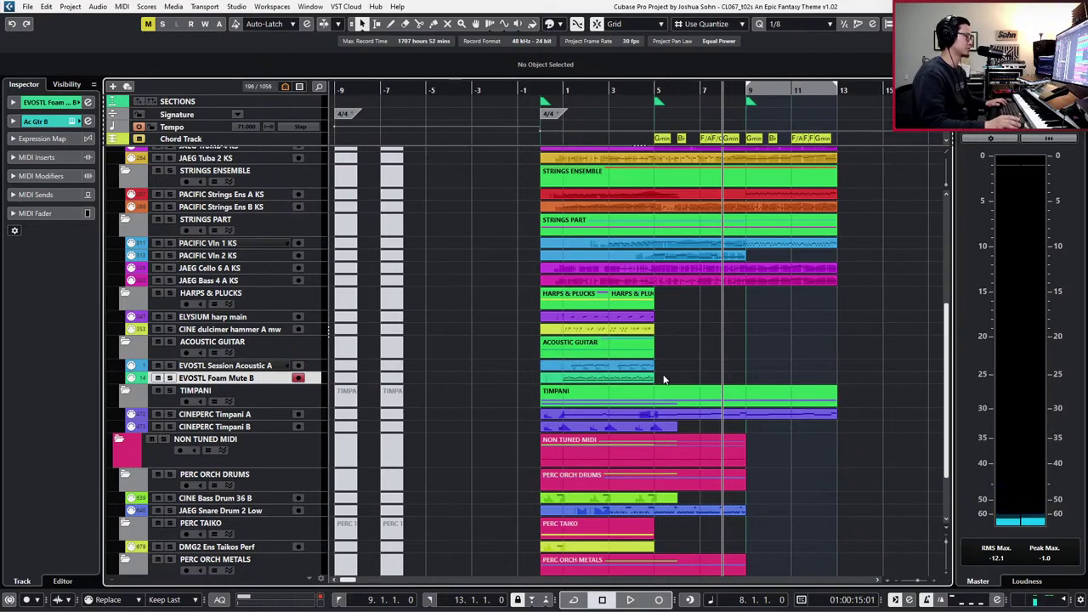
key(h)
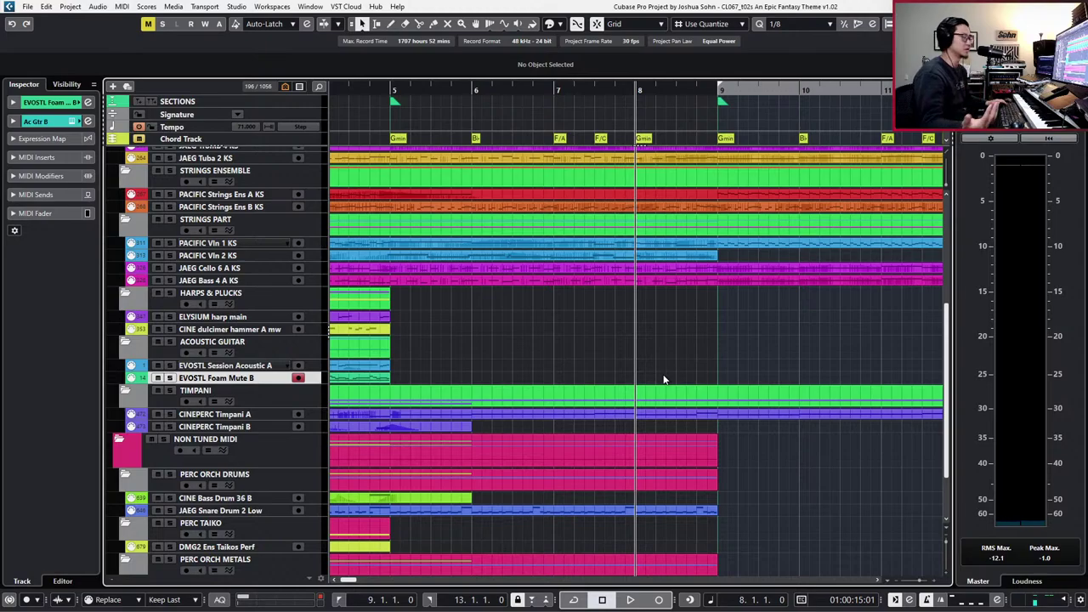
key(g)
key(g)
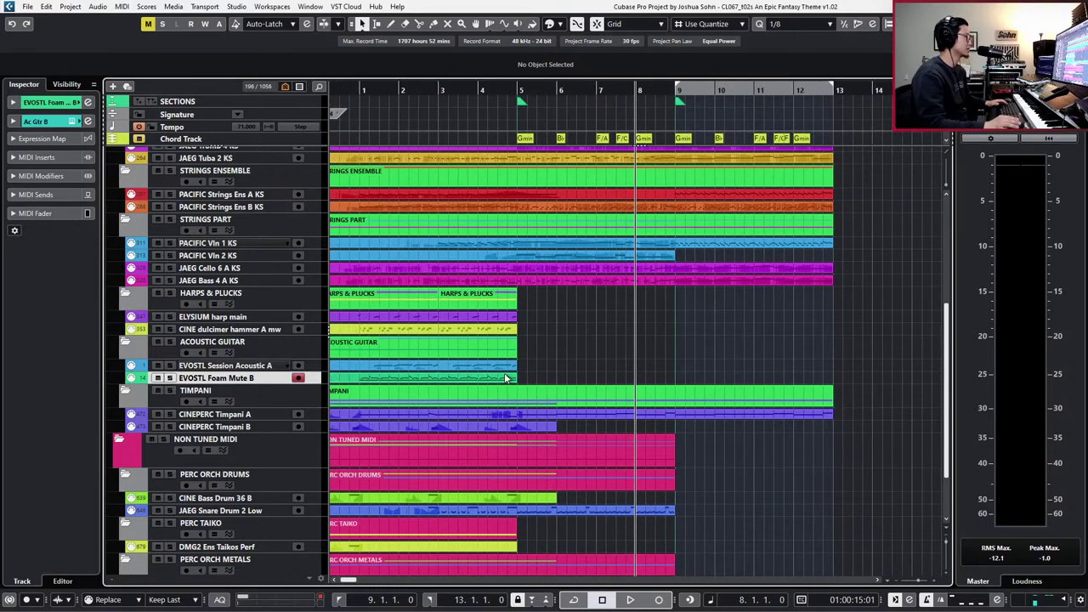
click(505, 378)
drag(524, 364, 515, 380)
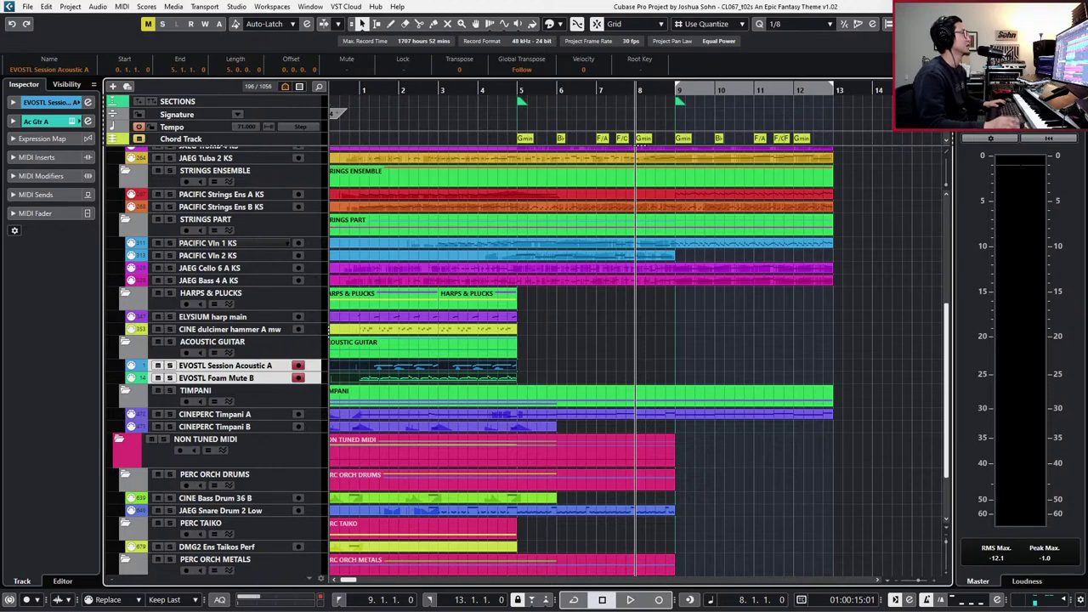
- Create an empty part on the EVOSTL Session Acoustic A track spanning bars 9 to 13
click(722, 354)
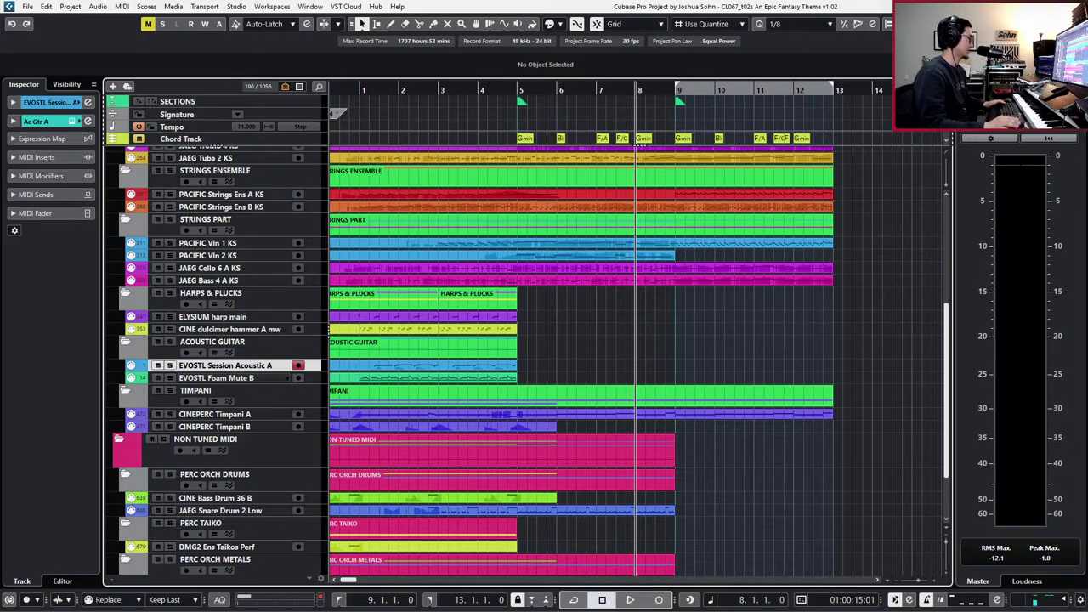
double_click(724, 367)
double_click(724, 372)
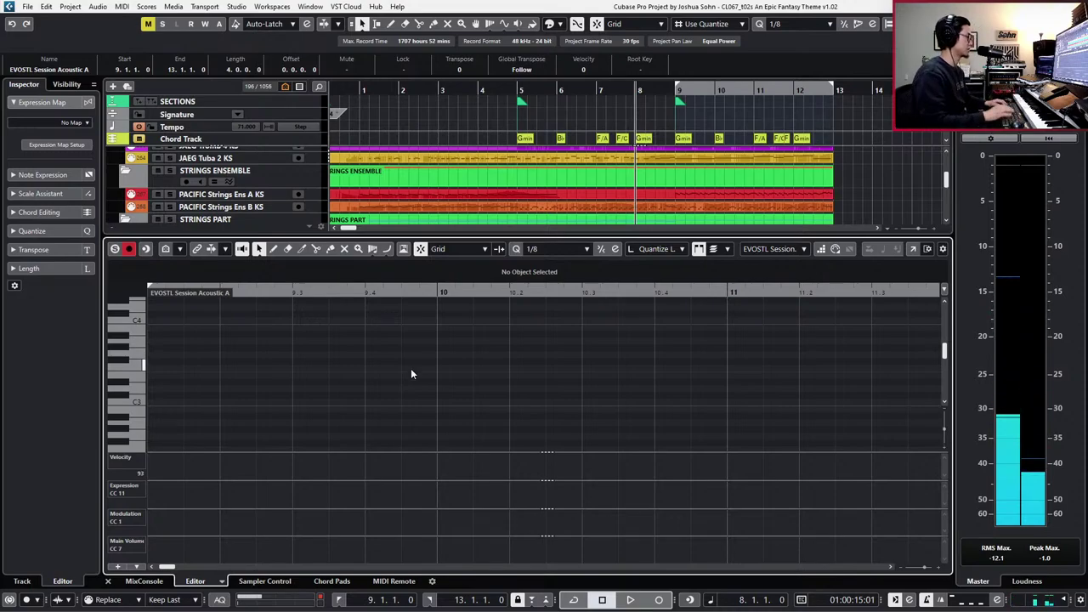
key(e)
key(e)
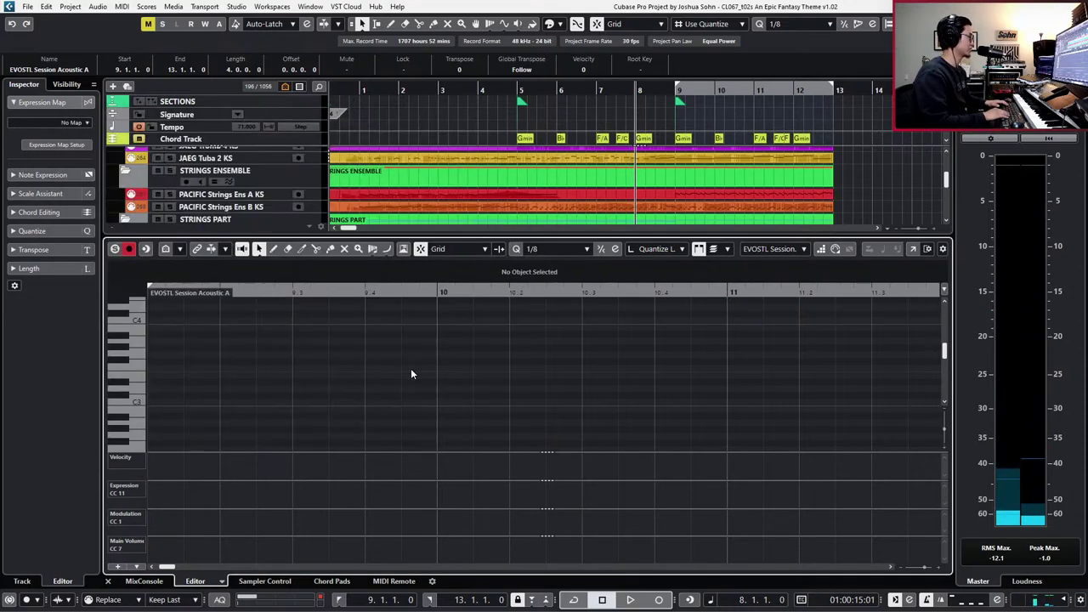
key(ctrl+alt+e)
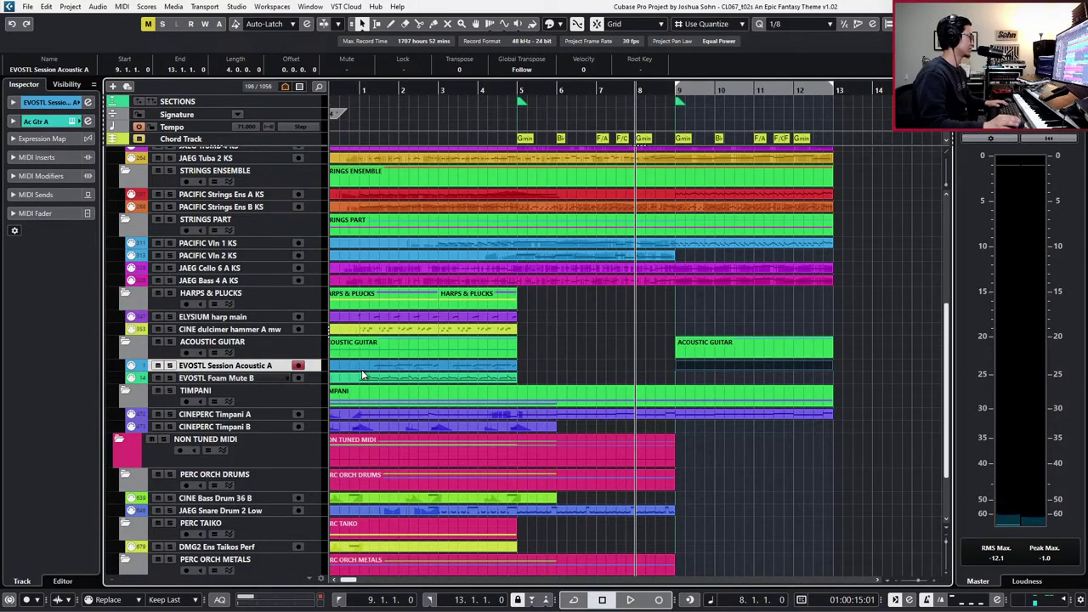
- Set the mix of the ValhallaRoom insert on the Ac Gtr A channel to 15.2 %
key(e)
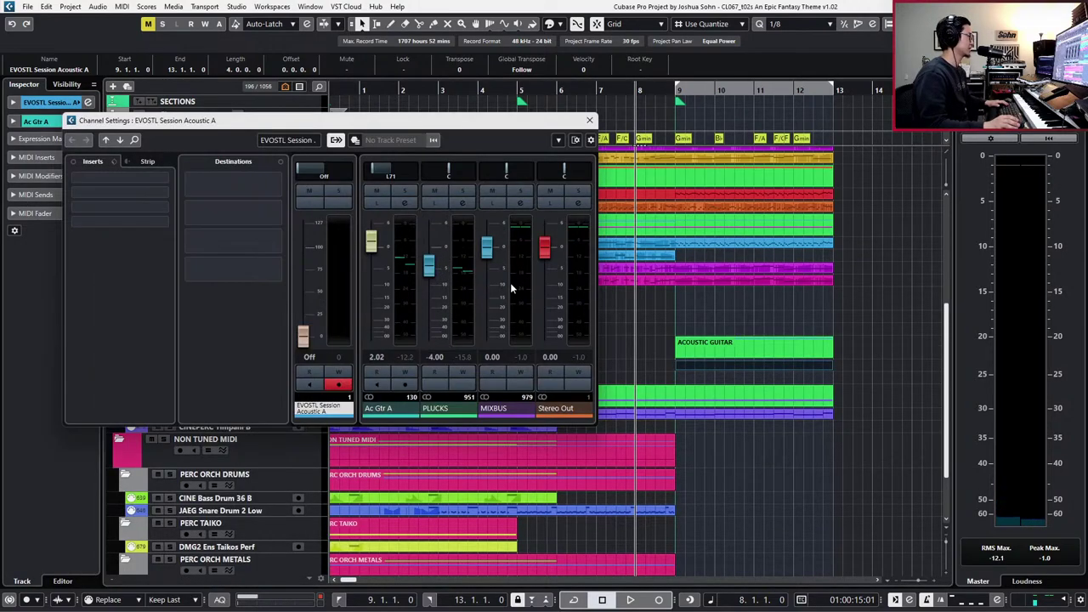
key(e)
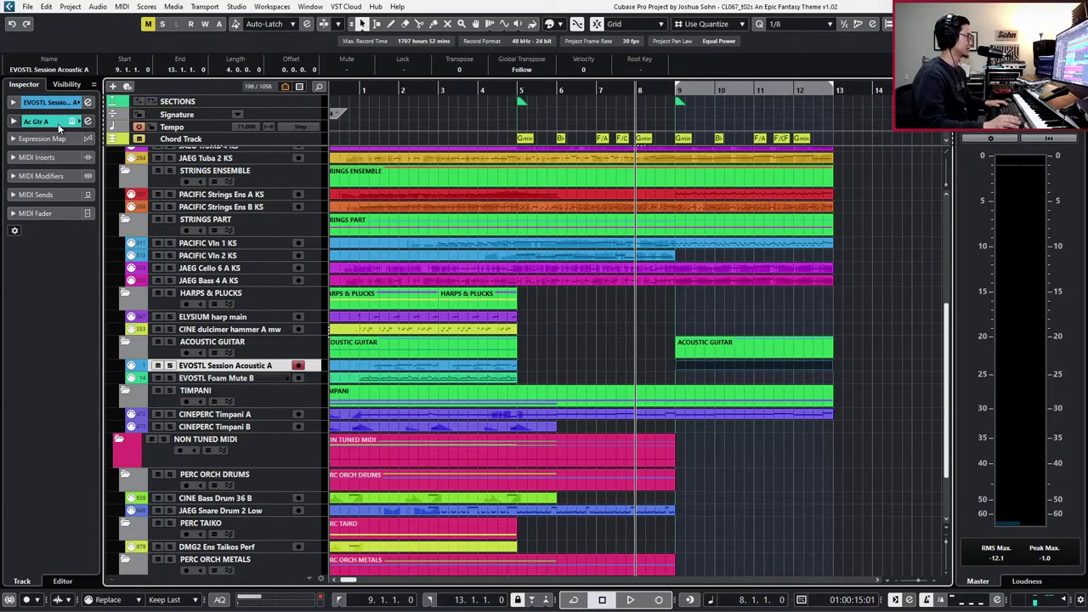
click(87, 121)
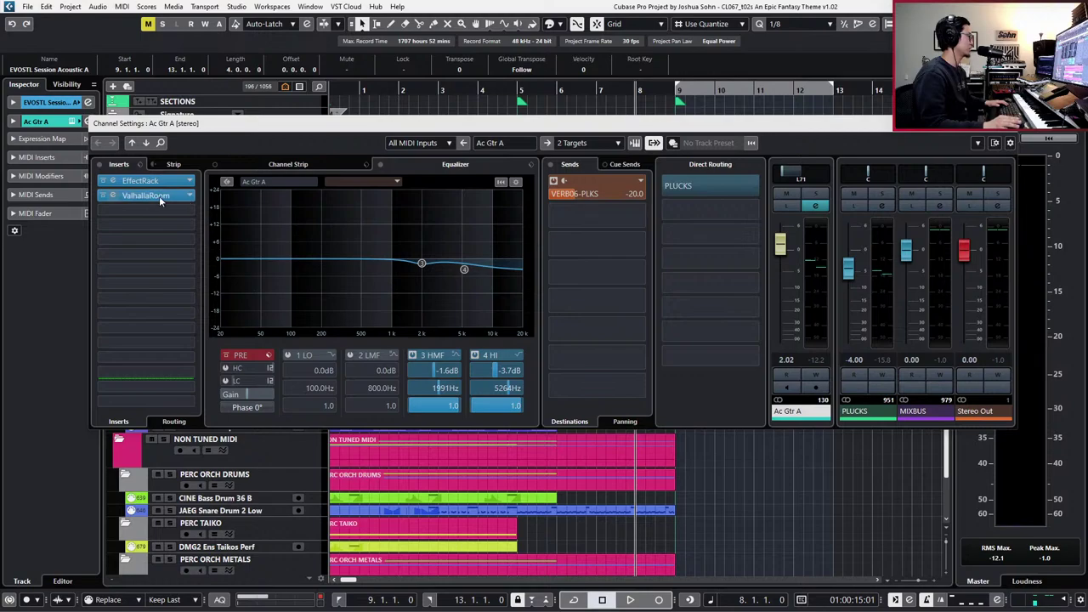
click(135, 195)
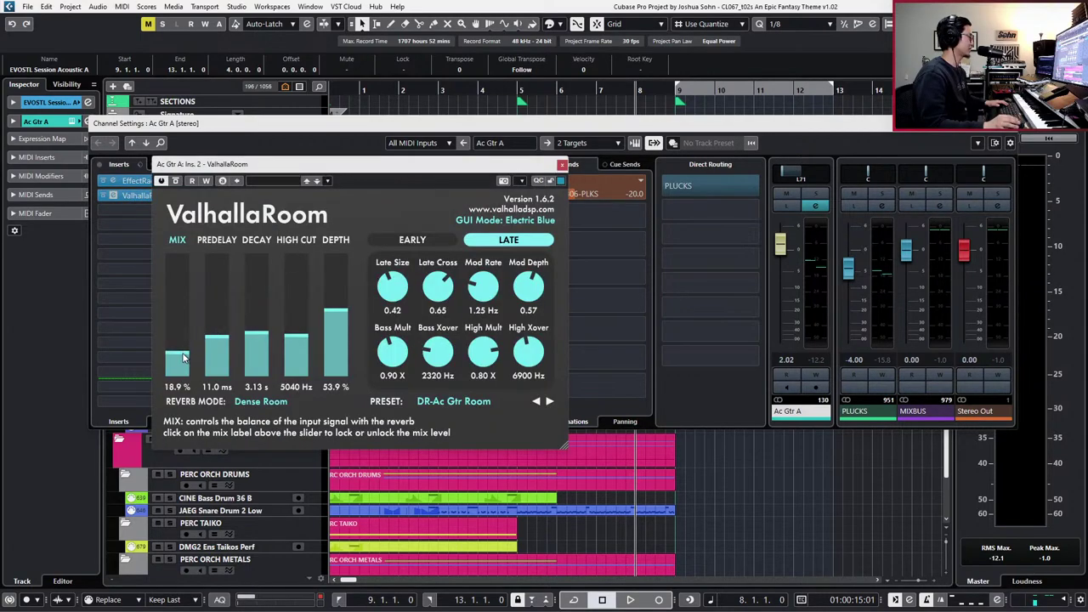
drag(181, 362, 181, 364)
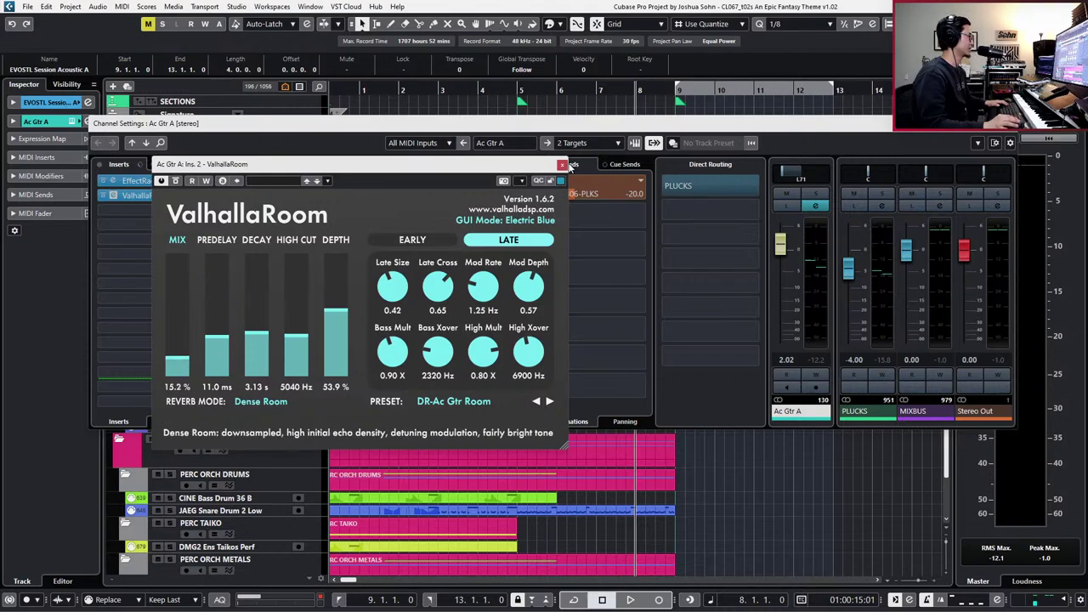
click(561, 164)
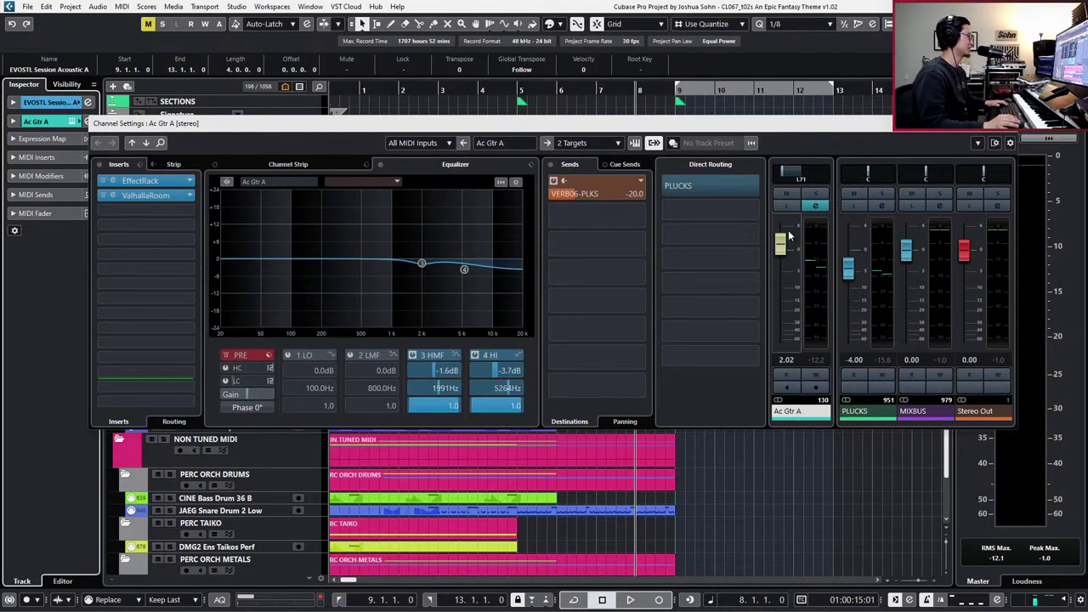
click(1011, 123)
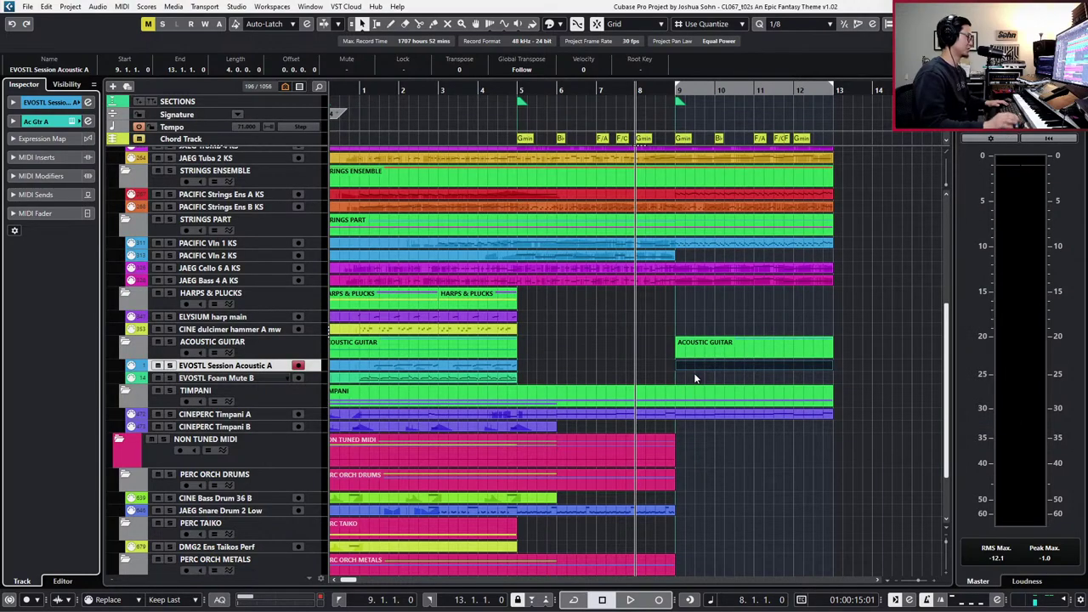
- Move the playhead to bar 9 and open the empty Session Acoustic A part for note editing
key(l)
key(h)
key(h)
key(h)
key(h)
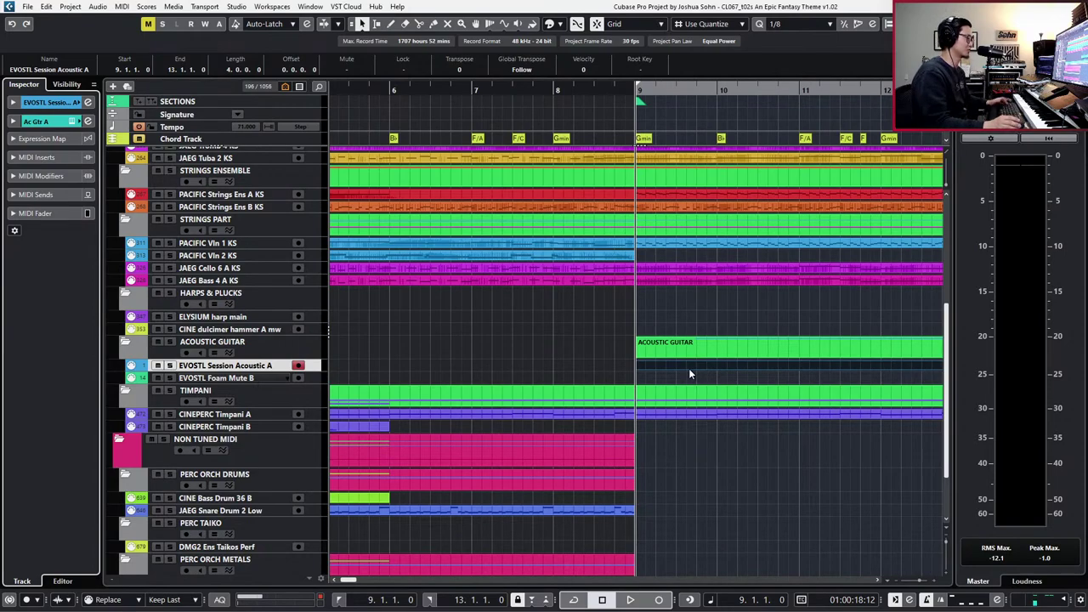
key(ctrl+e)
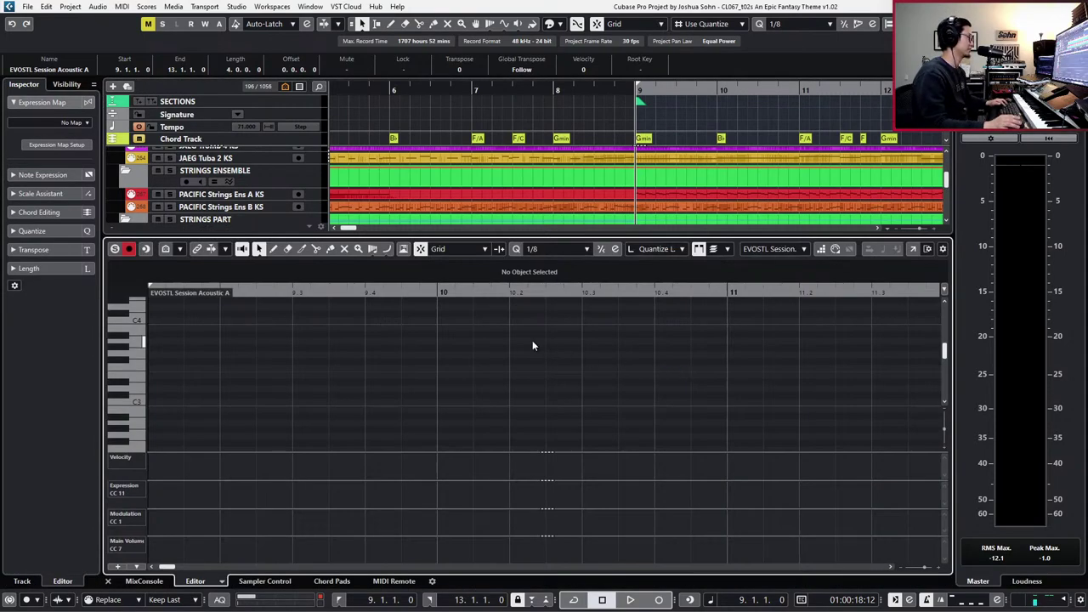
key(g)
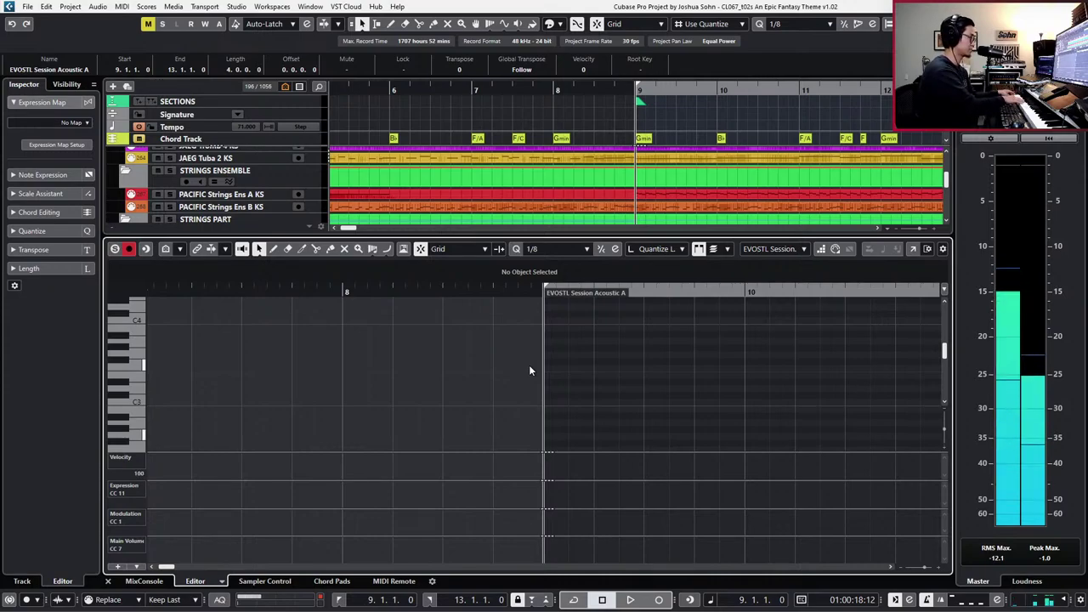
key(KP_Multiply)
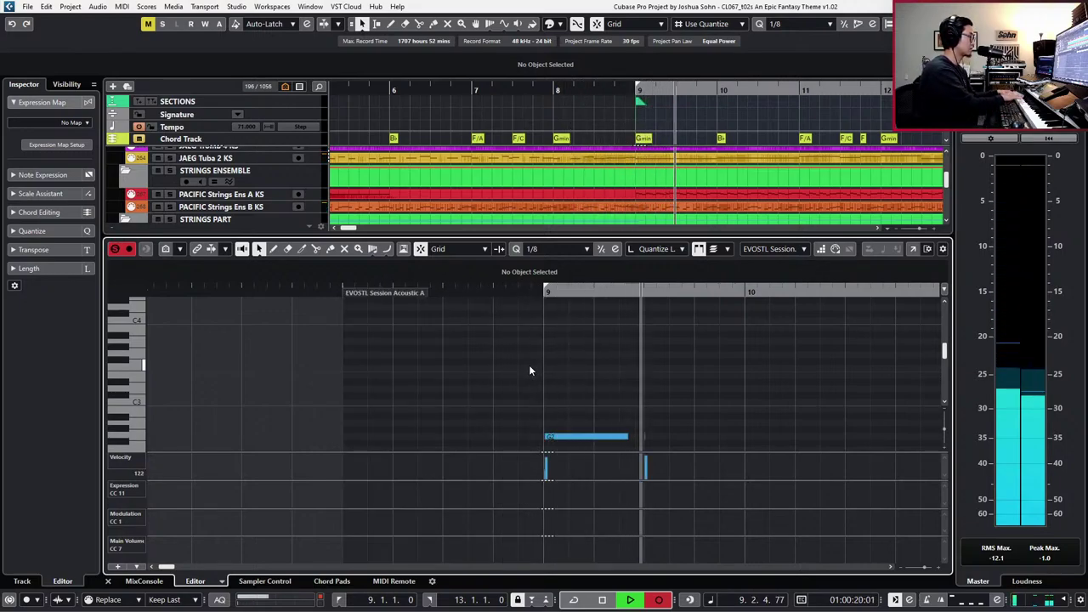
key(space)
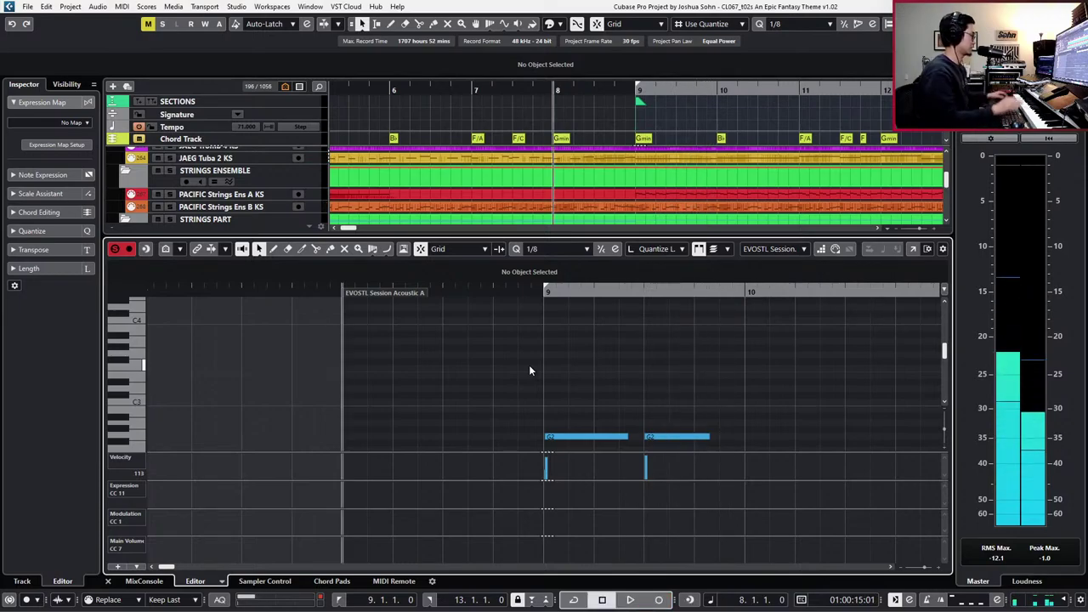
scroll(541, 407, down, 2)
key(KP_Multiply)
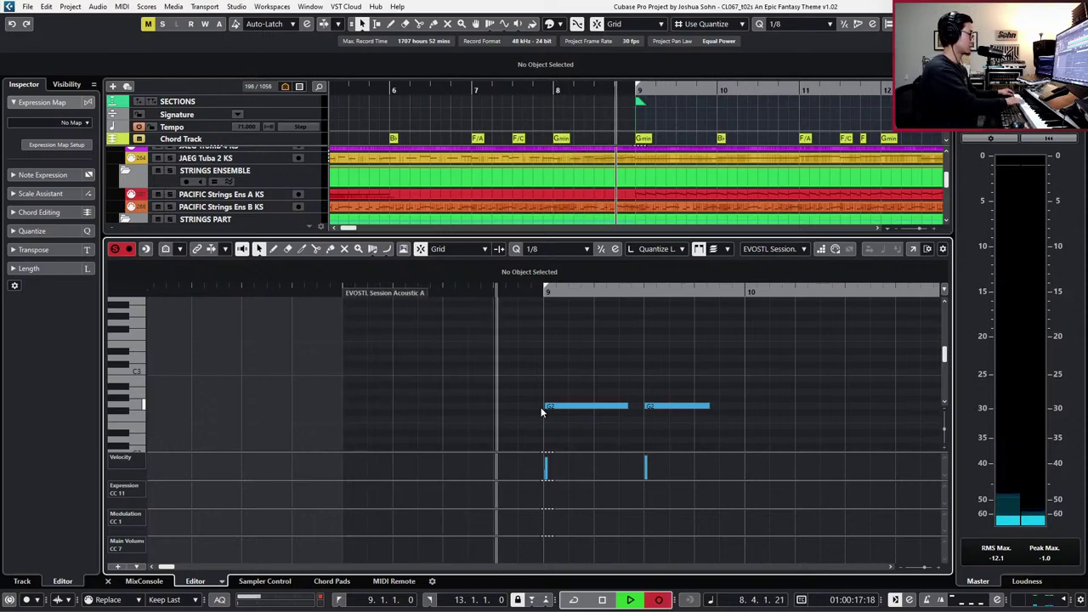
key(space)
key(ctrl+z)
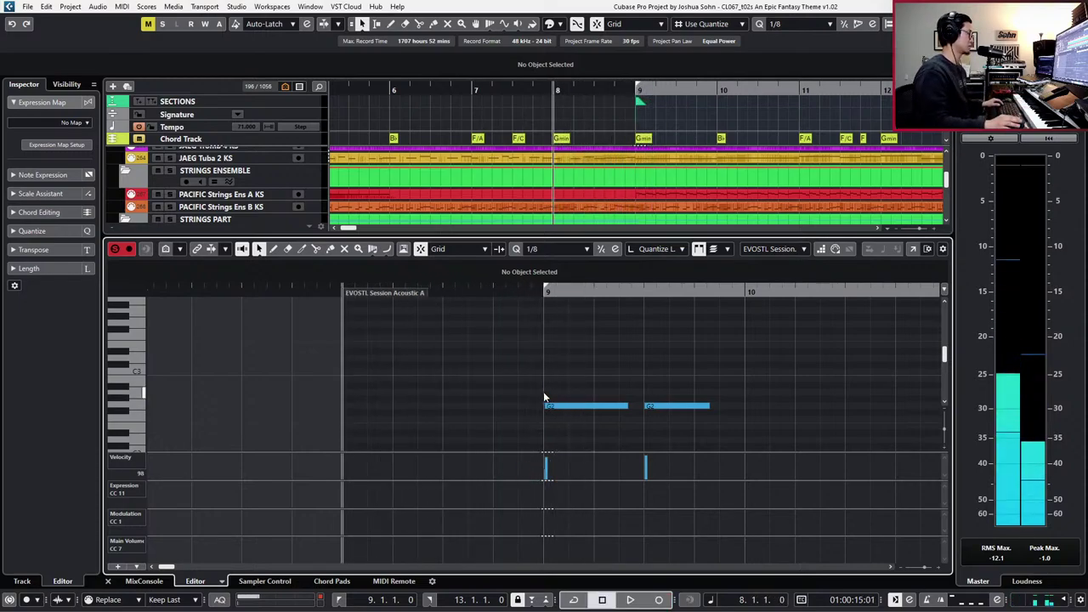
drag(543, 391, 659, 412)
key(l)
key(ctrl+z)
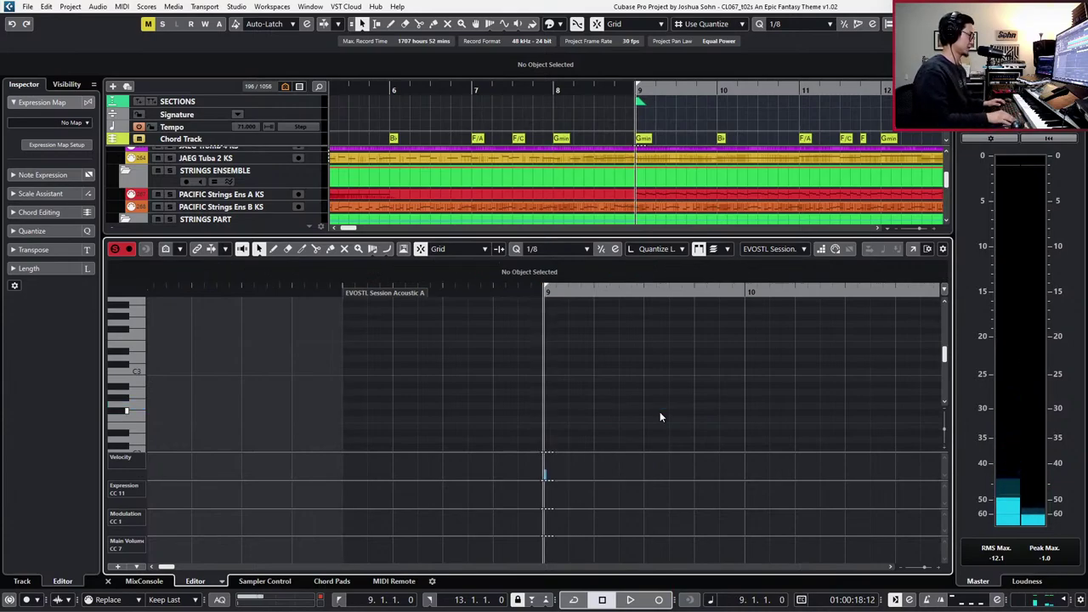
- Record a low acoustic guitar line with two notes per bar from bar 9: G2, A#2 and A2
key(space)
key(KP_Multiply)
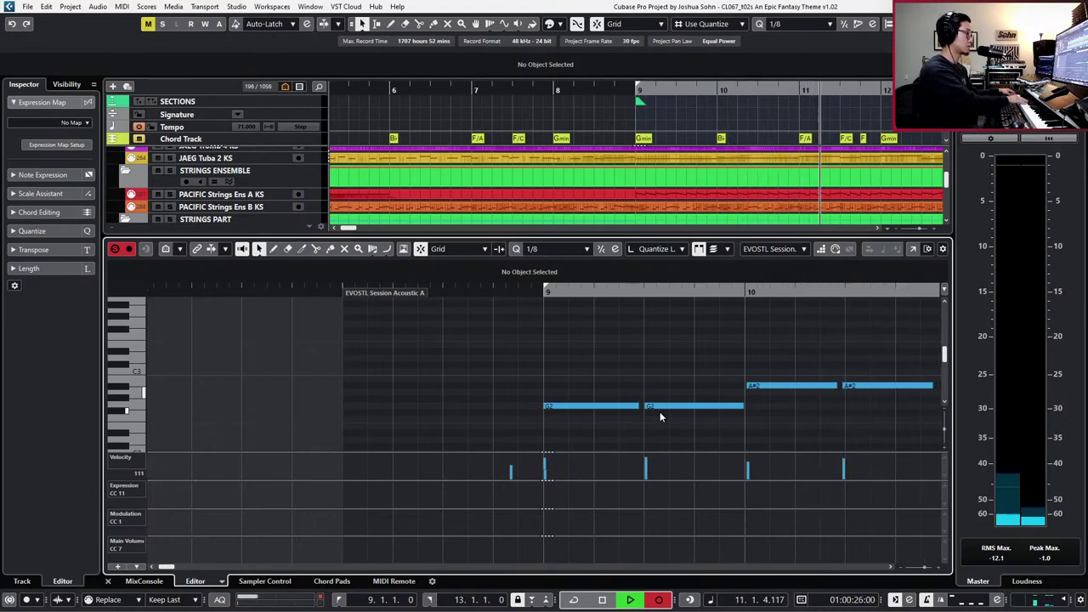
key(space)
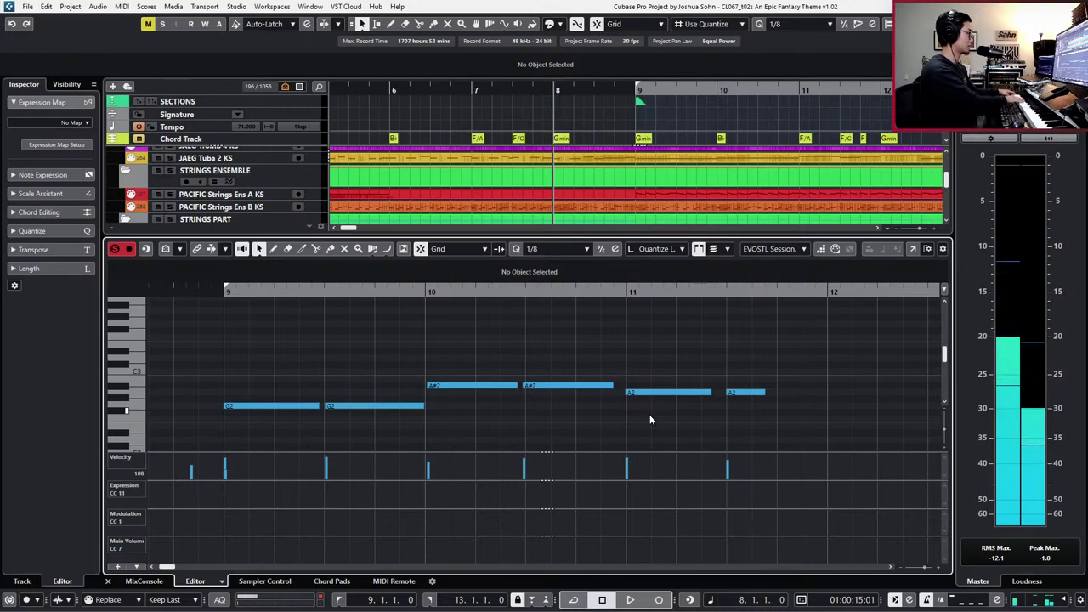
- Delete the duplicate C1 keyswitch note starting at bar 9 and extend the remaining C1 note to bar 13
scroll(632, 367, down, 2)
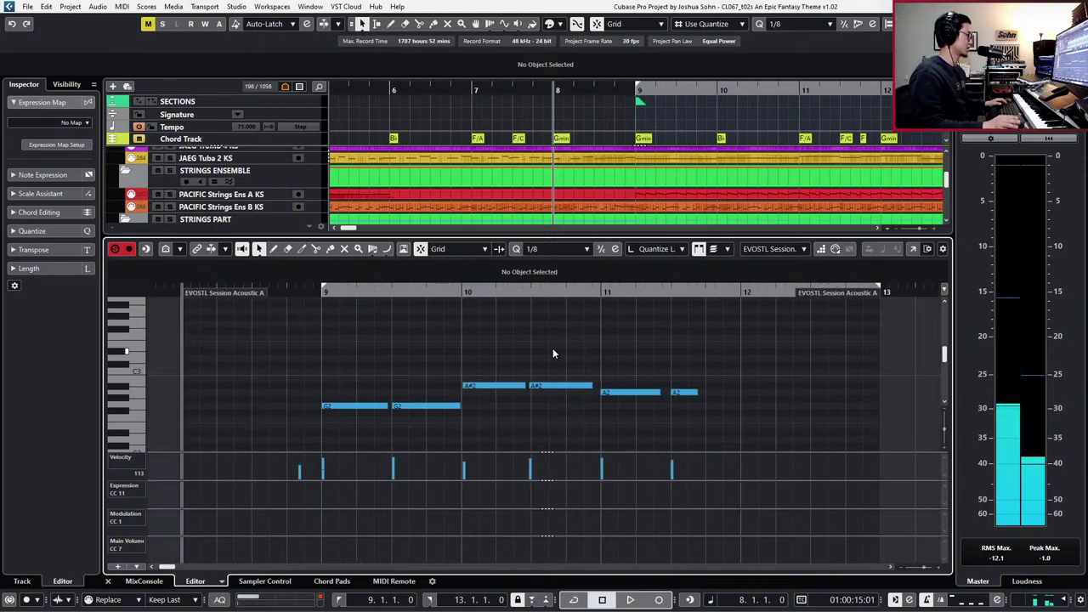
scroll(538, 362, down, 3)
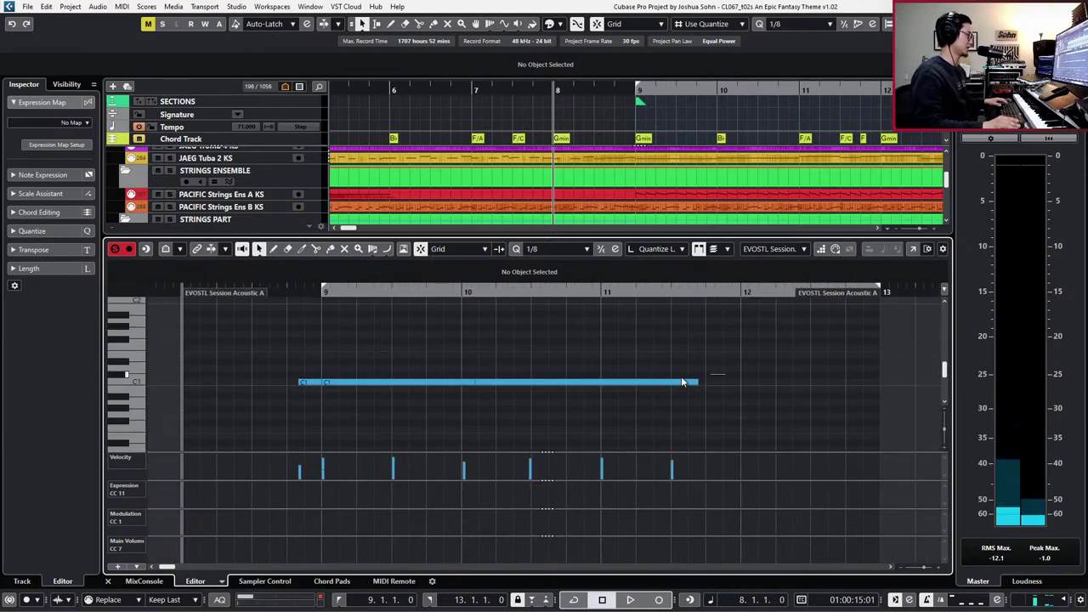
drag(682, 378, 497, 385)
click(459, 383)
key(Delete)
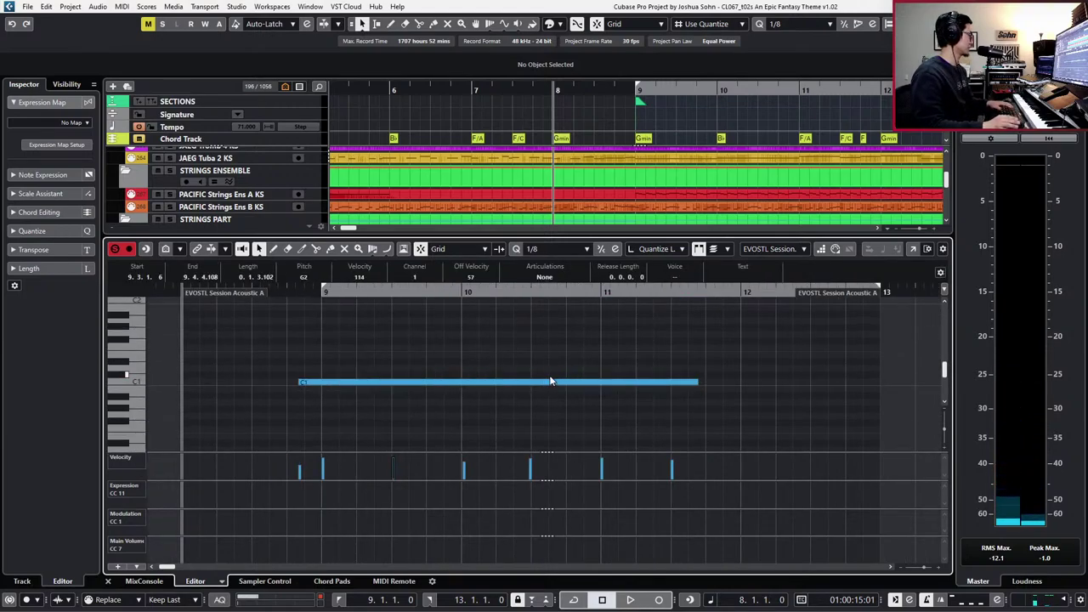
scroll(629, 400, up, 1)
drag(699, 413, 877, 406)
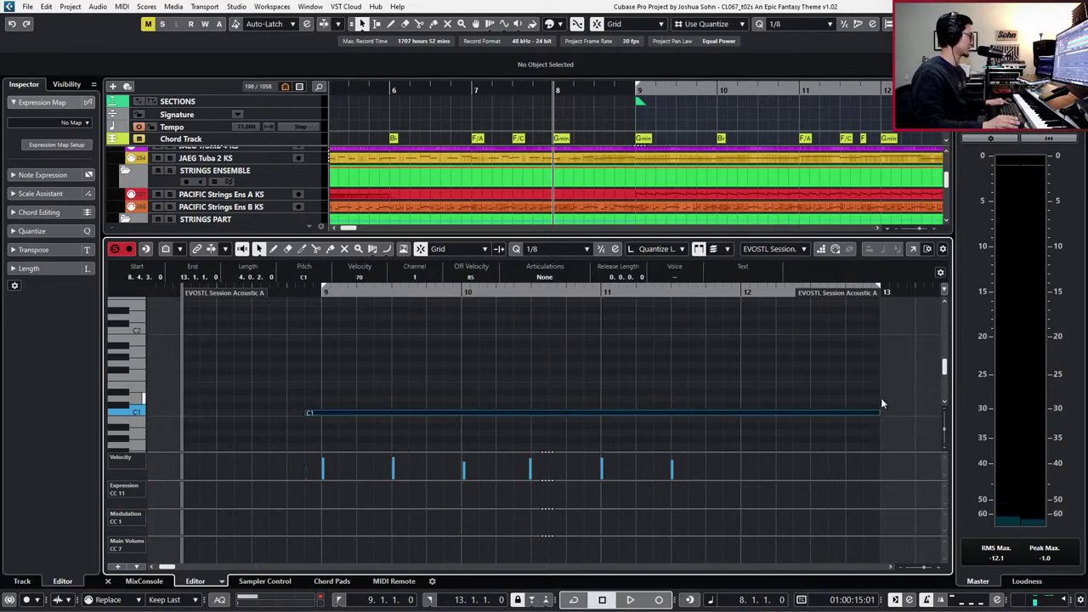
- Quantize the recorded G2, A#2 and A2 notes to the 1/8 grid and lengthen the two A2 notes to fill bar 11
scroll(881, 398, up, 3)
click(789, 355)
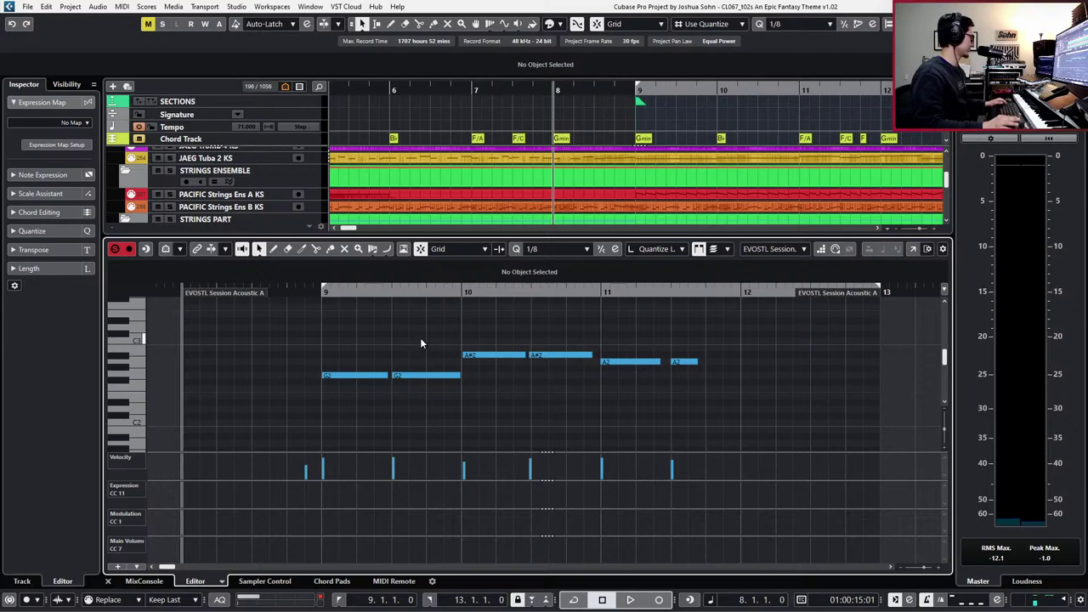
drag(372, 336, 734, 382)
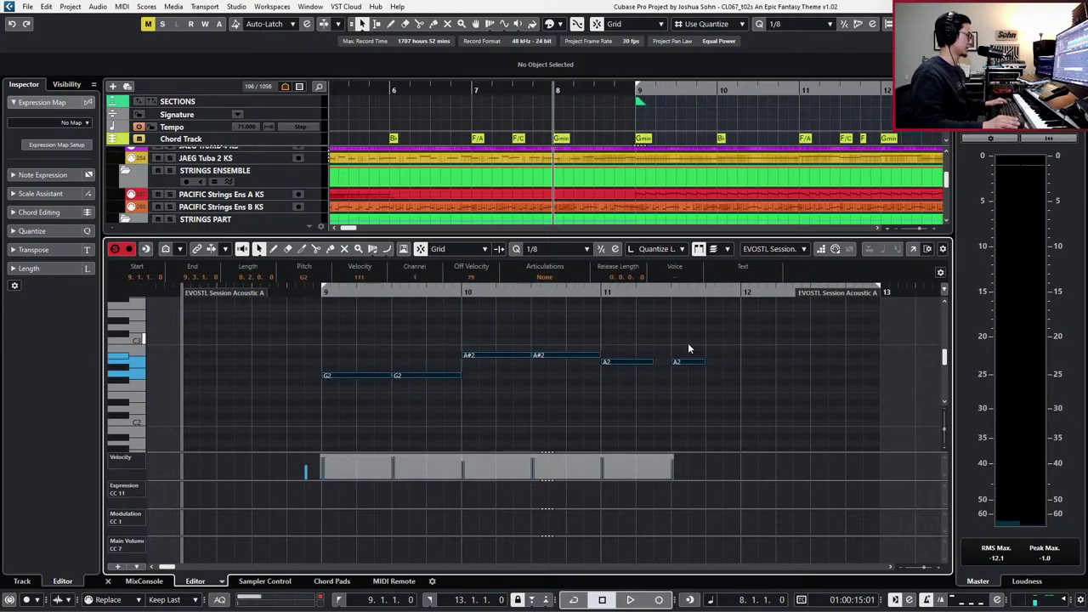
click(643, 368)
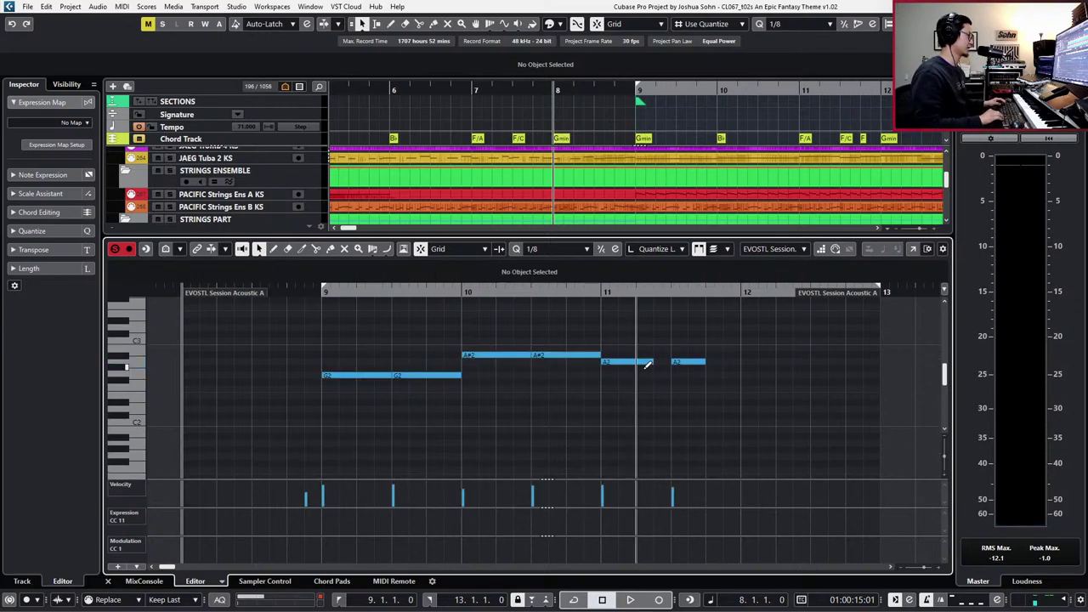
click(649, 361)
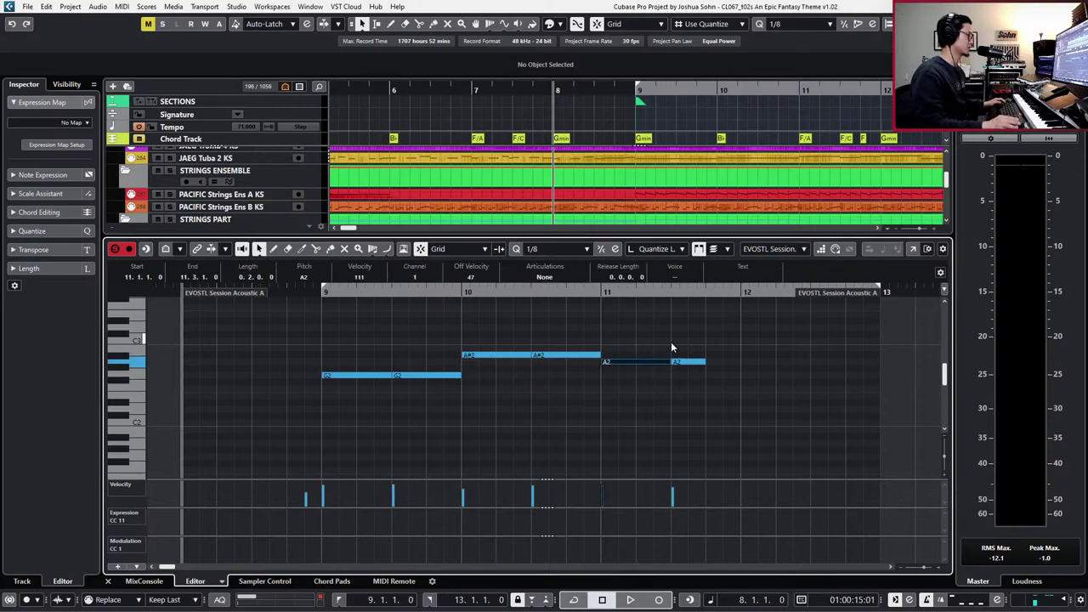
click(692, 362)
key(shift+Left)
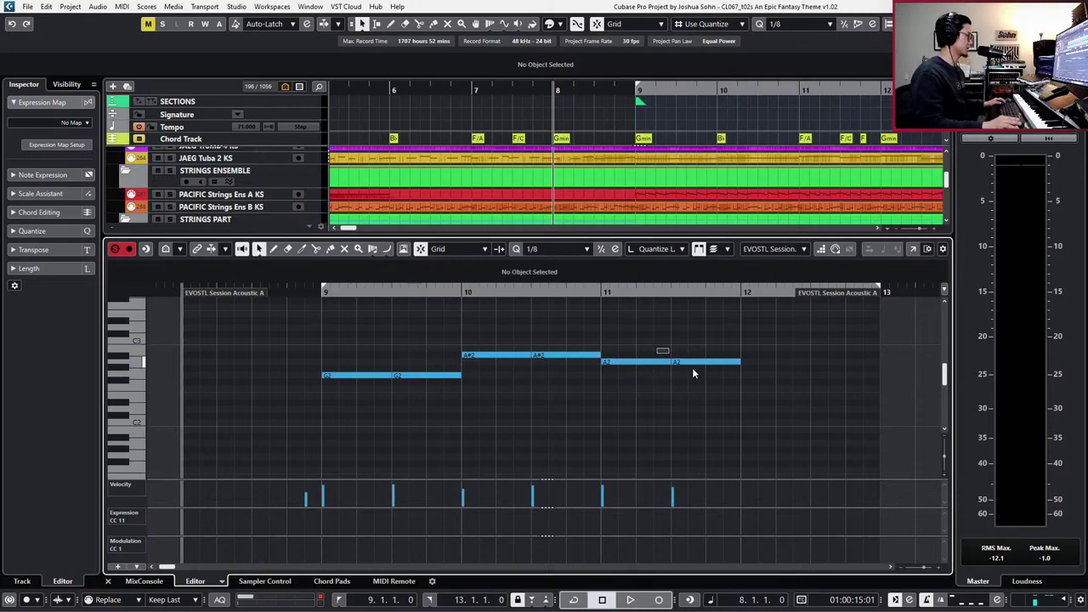
- Transpose the two A2 notes in bar 11 down to F2 and return the playhead to bar 9
key(Down)
key(Down)
key(Down)
key(Down)
key(KP_Subtract)
key(KP_Subtract)
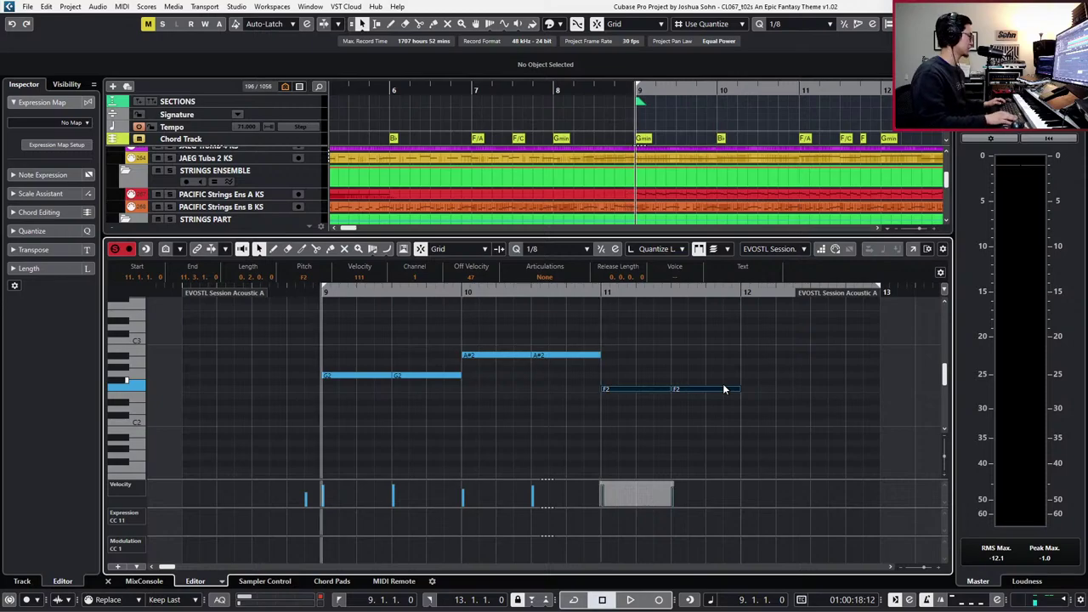
- Duplicate the two F2 notes into bar 12, raise the copies to G2, and close the note editor
key(space)
drag(748, 352, 631, 406)
key(ctrl+d)
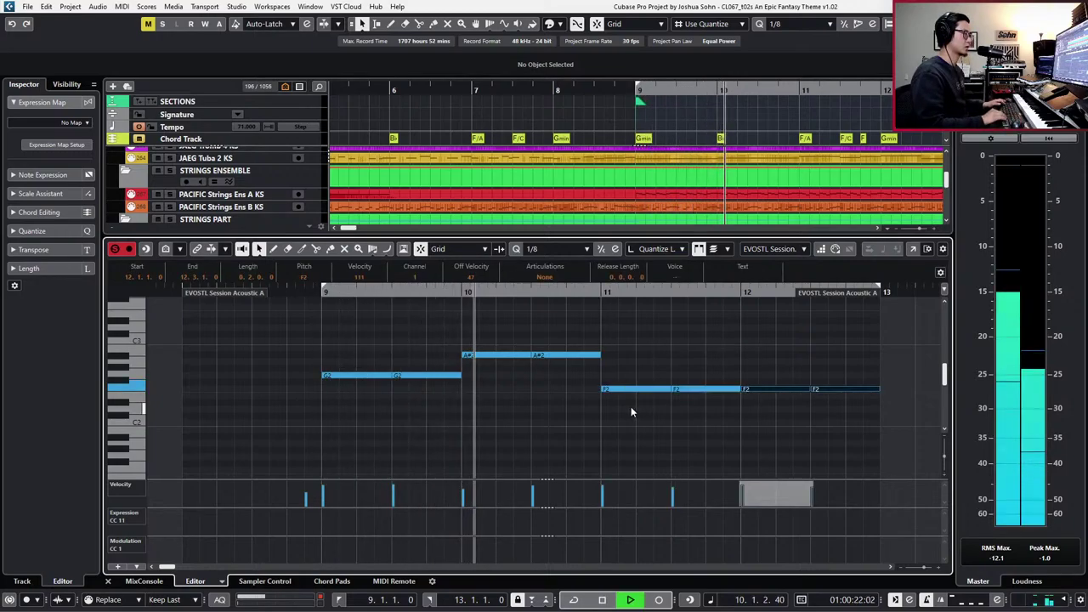
key(ctrl+e)
key(g)
key(g)
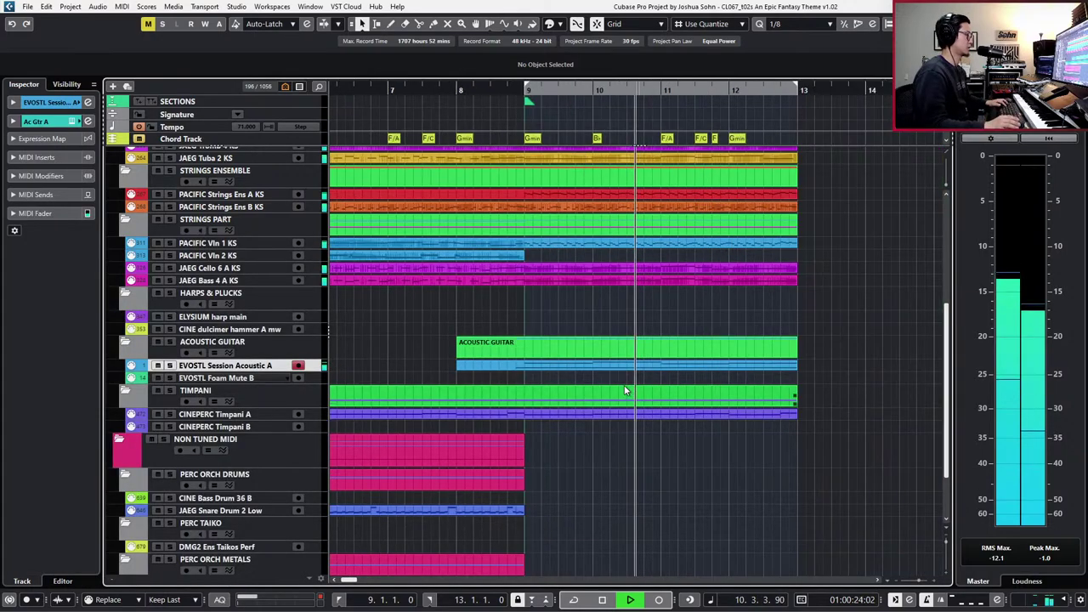
- Audition the Session Acoustic A part soloed from bar 9 and with the full mix from bar 8
key(space)
key(s)
key(space)
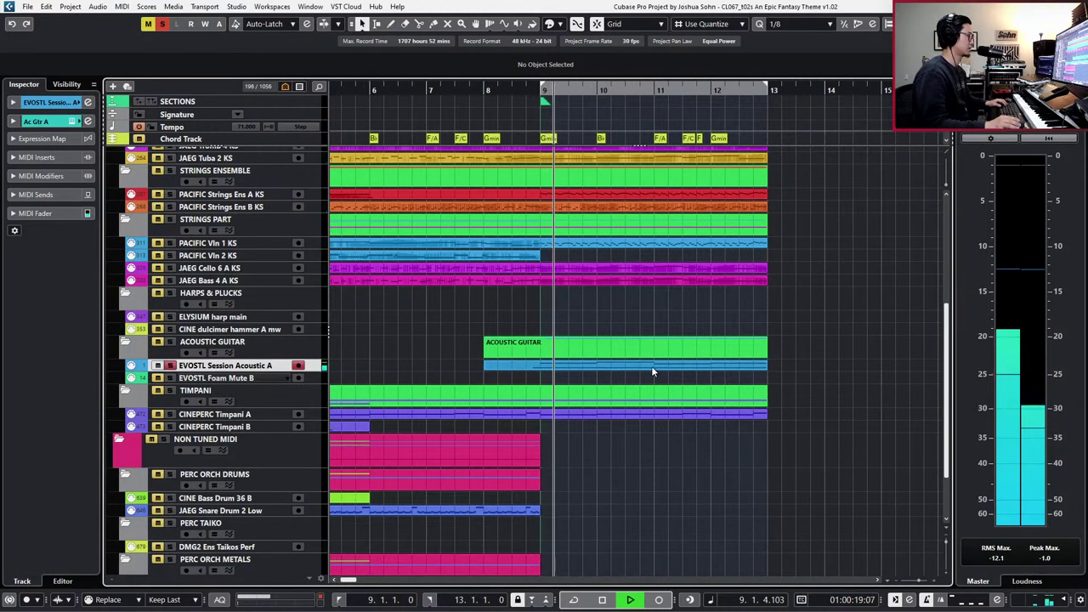
key(space)
key(s)
key(KP_Subtract)
key(space)
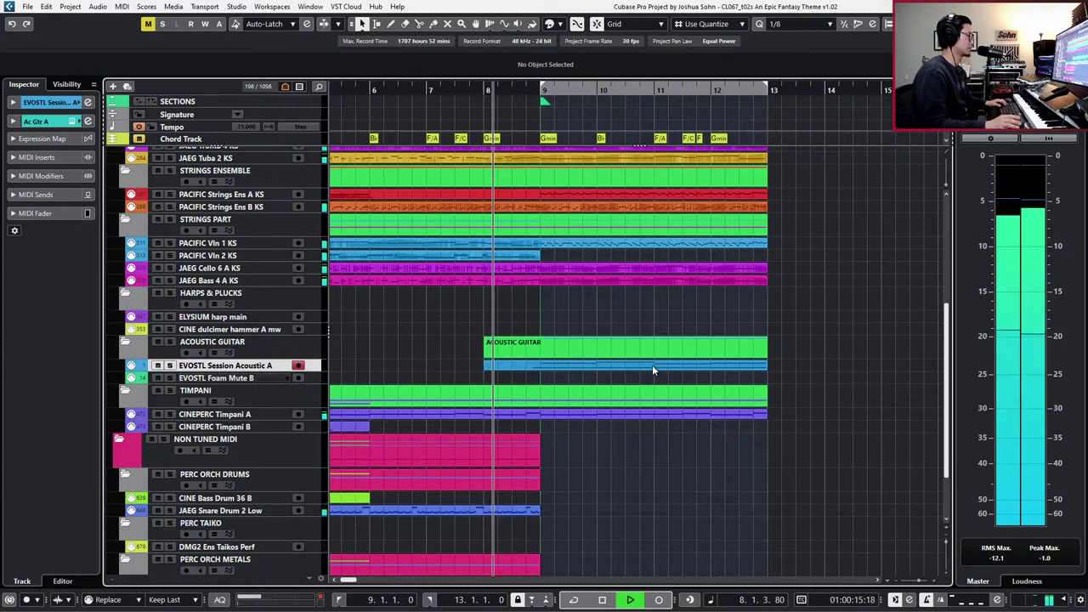
- Copy the Session Acoustic A part starting at bar 8 onto the EVOSTL Foam Mute B track and audition both parts soloed
drag(652, 367, 653, 386)
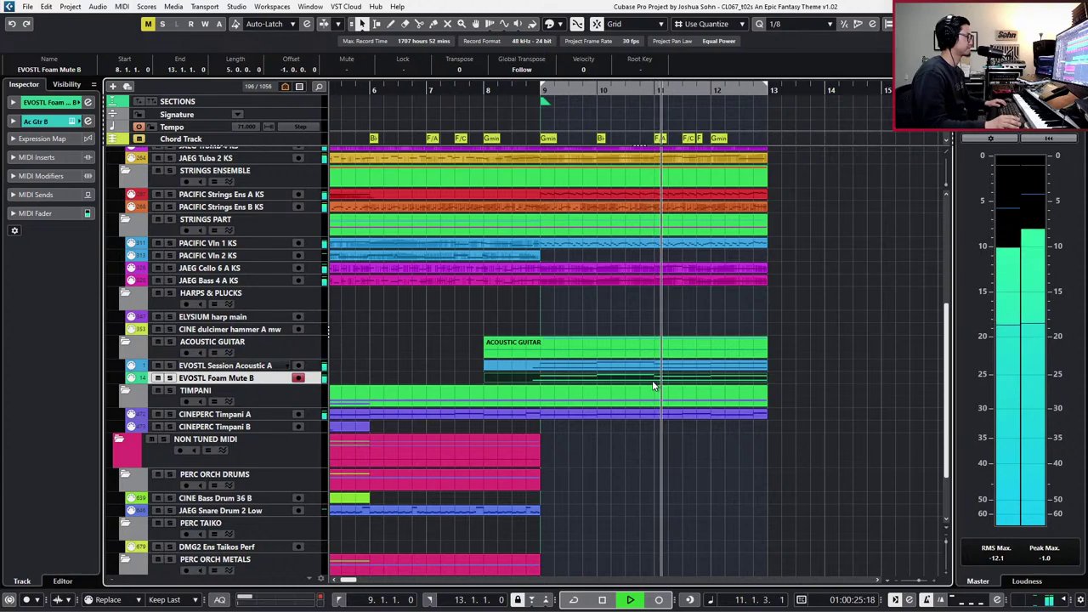
key(space)
key(s)
drag(782, 366, 755, 381)
key(KP_1)
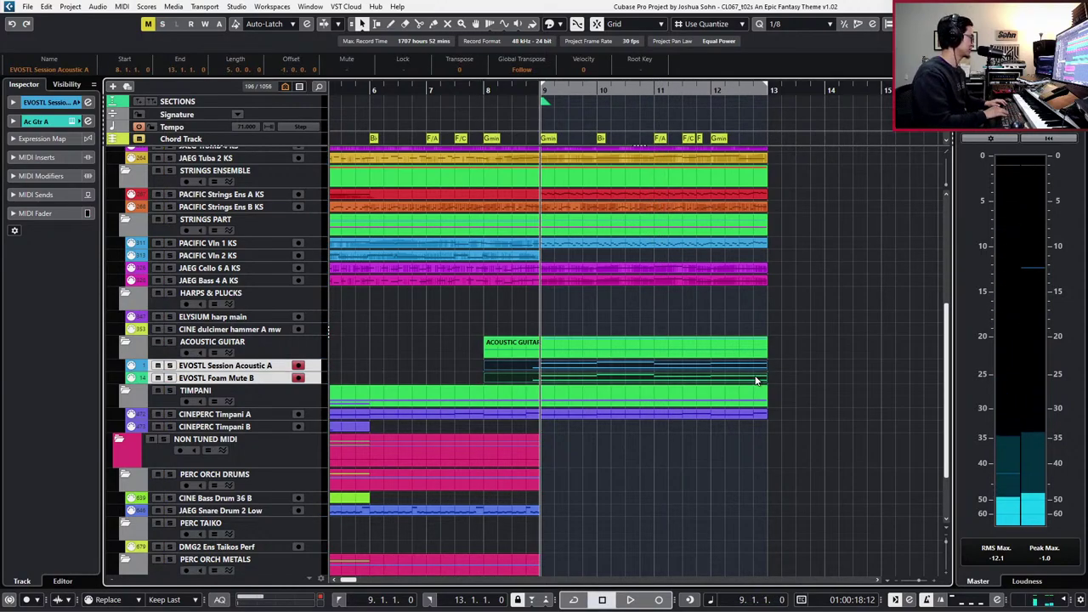
key(space)
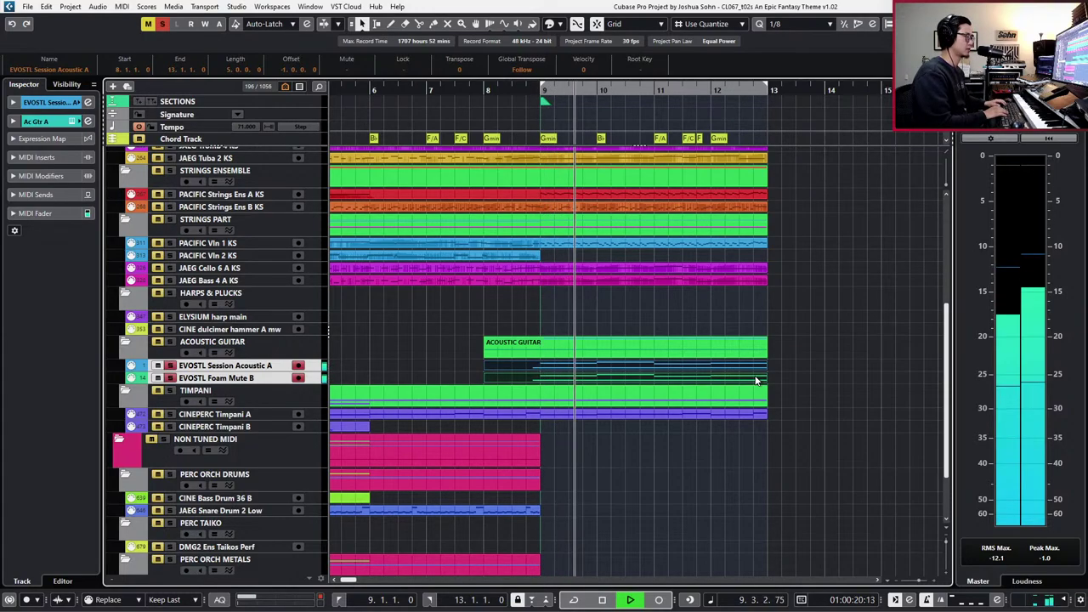
key(space)
scroll(756, 382, down, 2)
- Copy the ValhallaRoom reverb setting from the Ac Gtr A channel and open the Ac Gtr B channel settings
key(g)
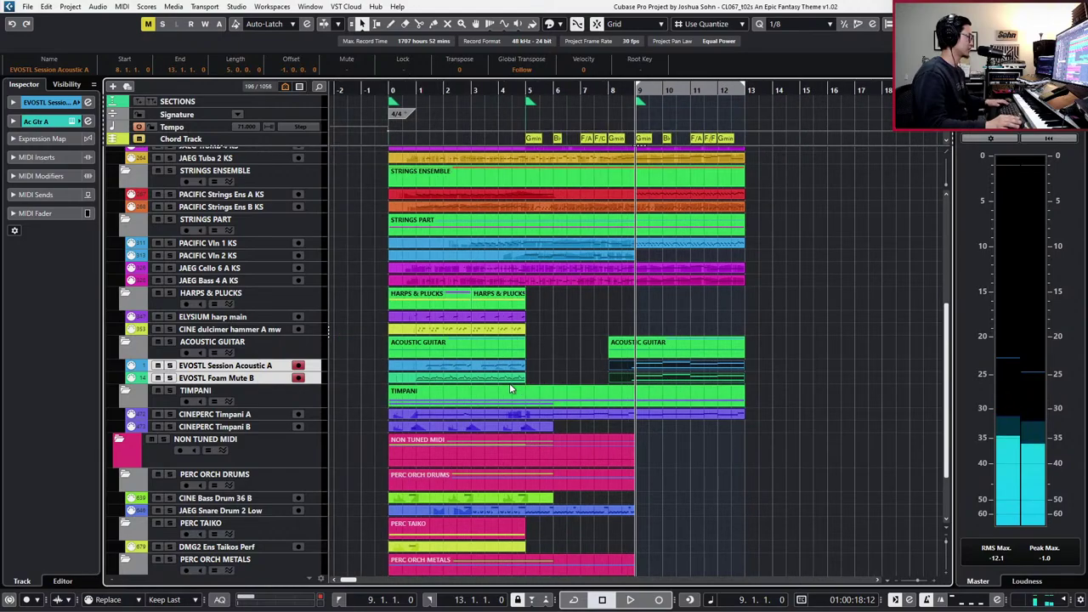
click(498, 380)
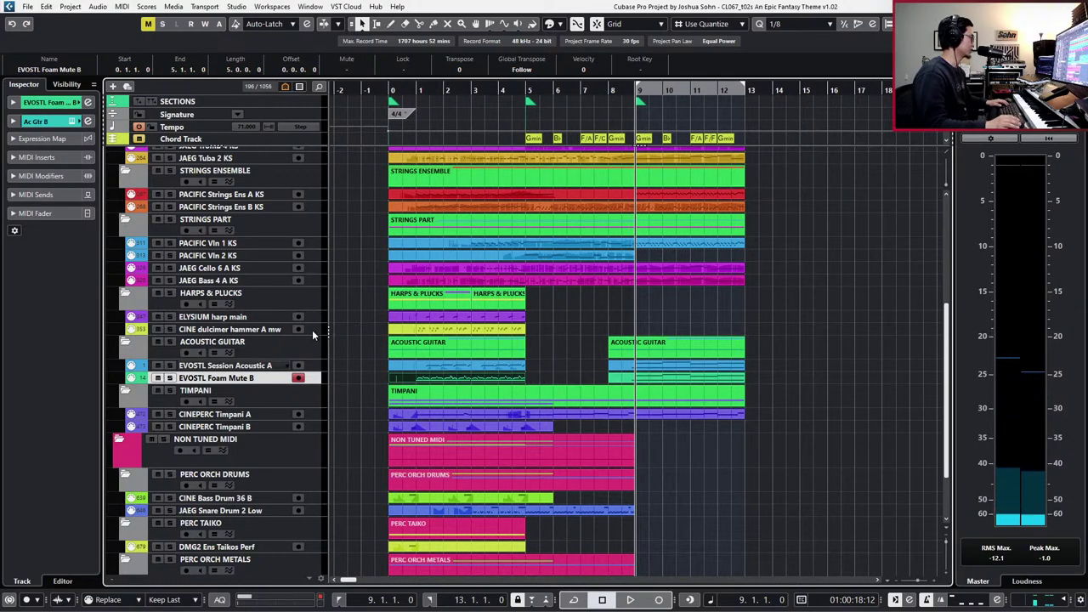
click(244, 367)
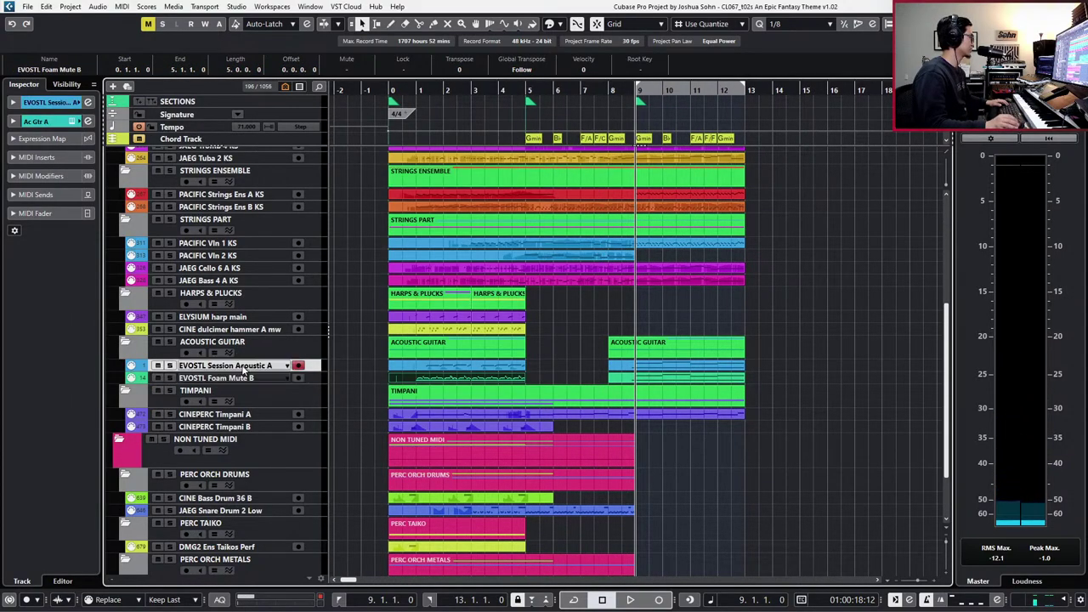
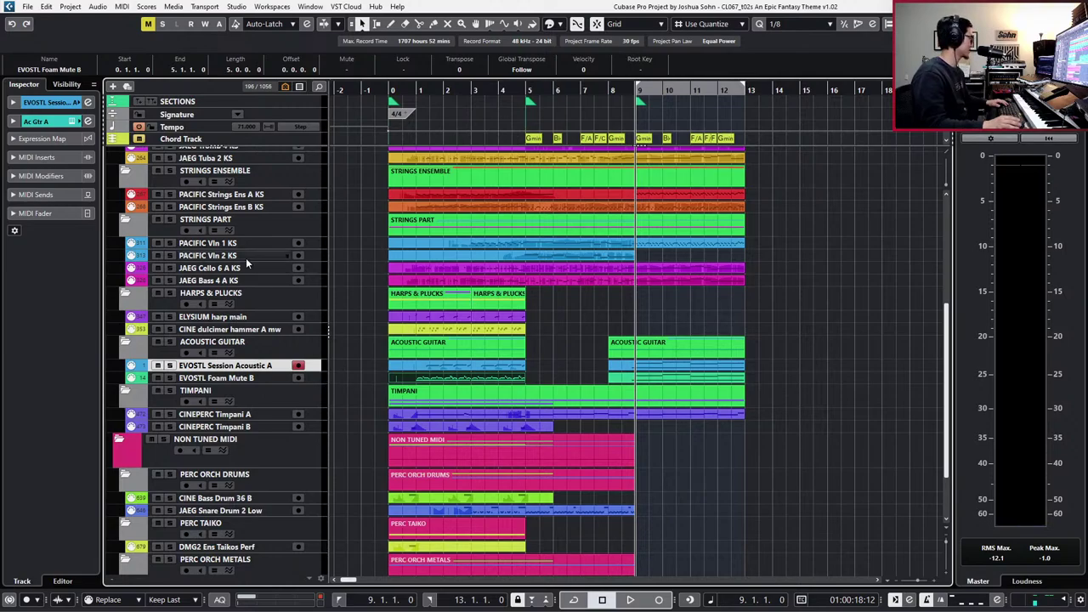
click(89, 121)
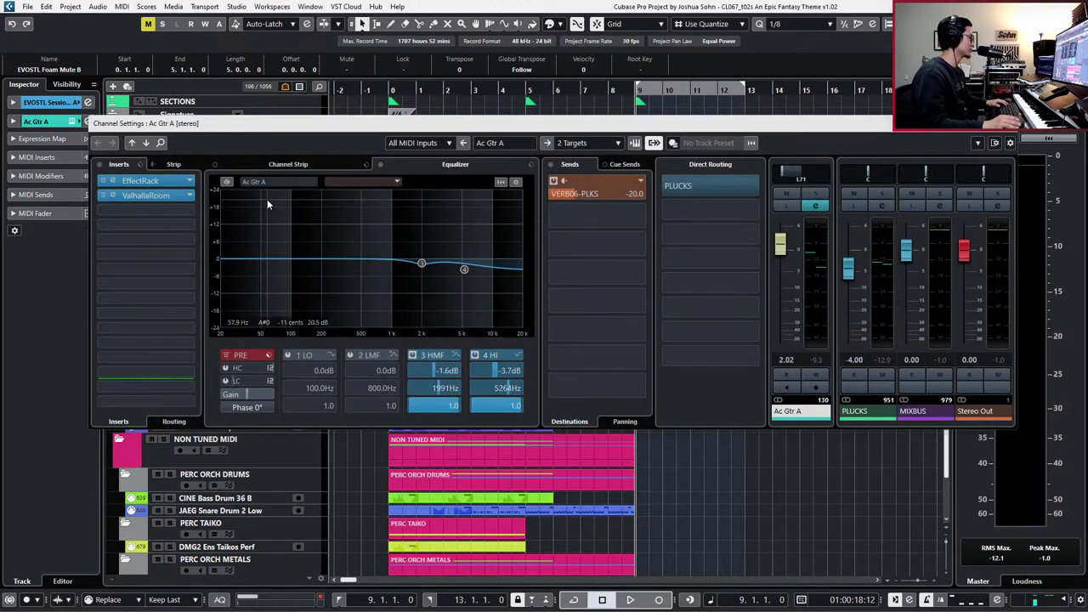
click(161, 196)
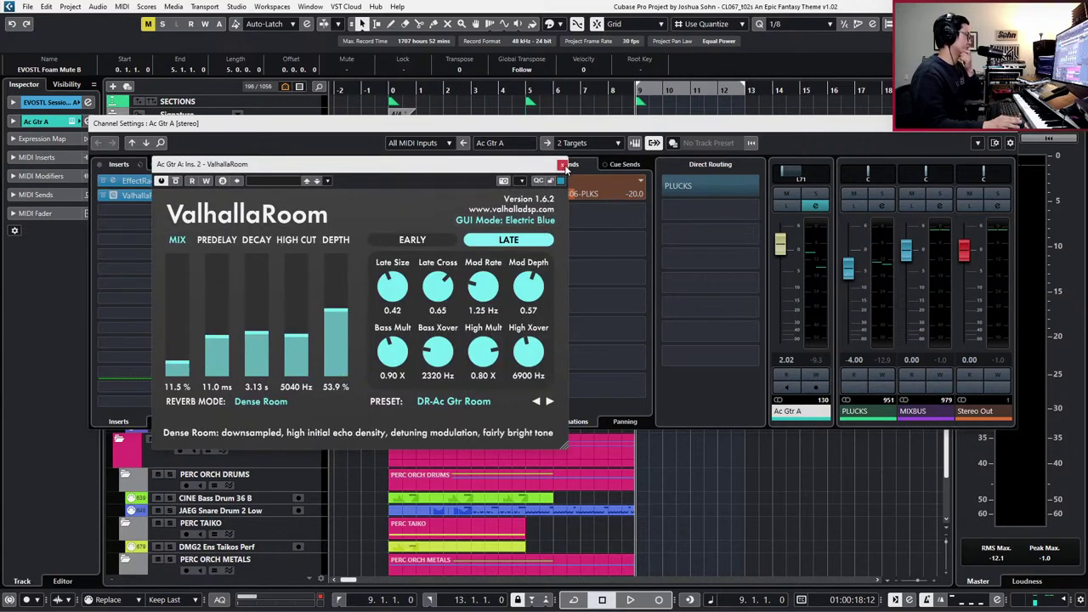
click(562, 164)
right_click(136, 195)
click(170, 200)
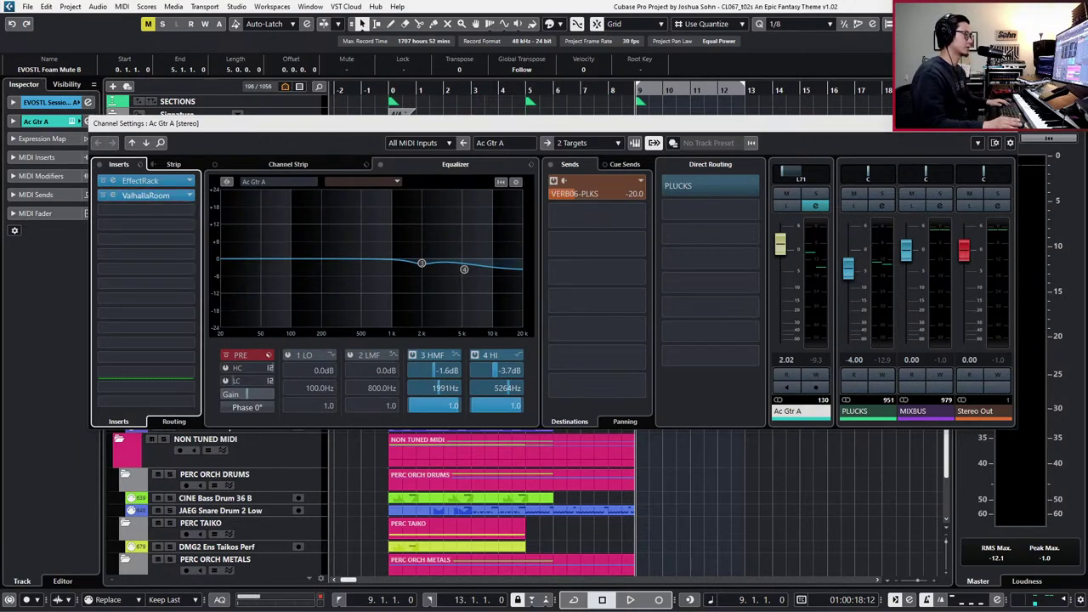
click(1007, 123)
click(263, 376)
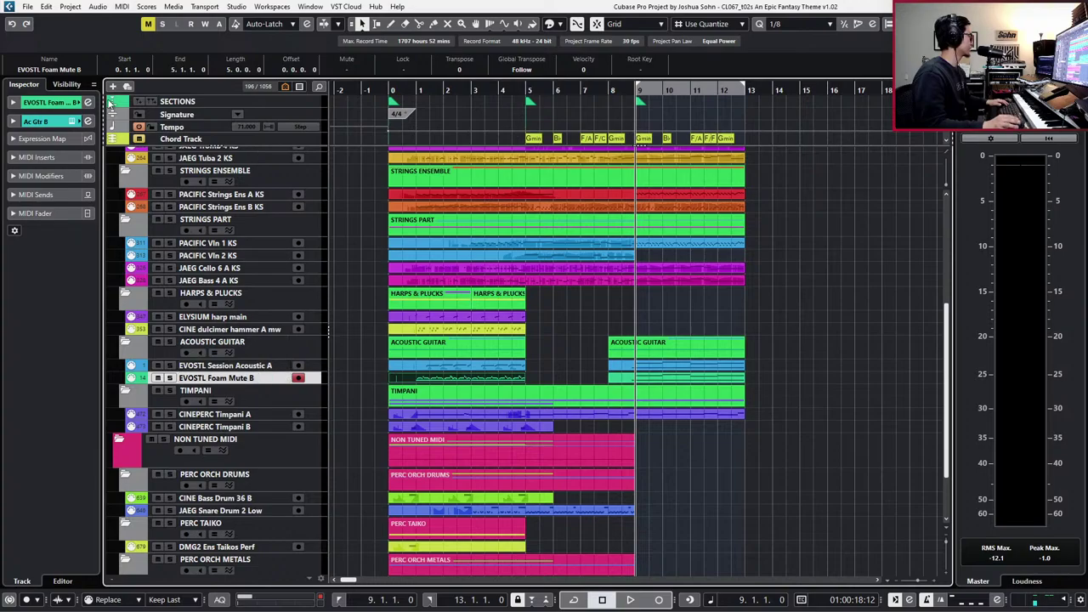
click(89, 122)
click(164, 194)
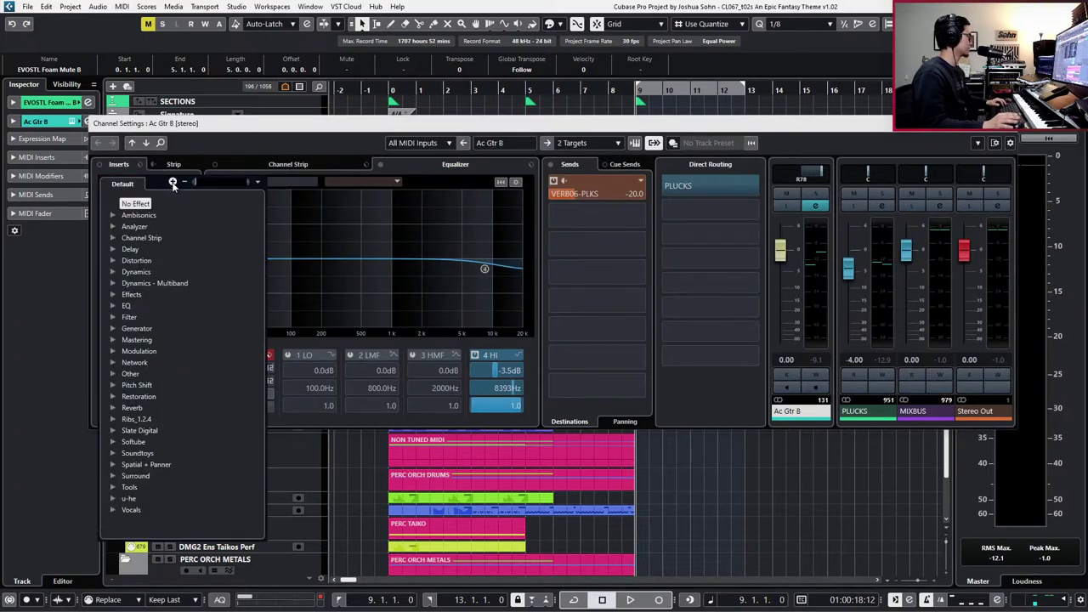
text(val)
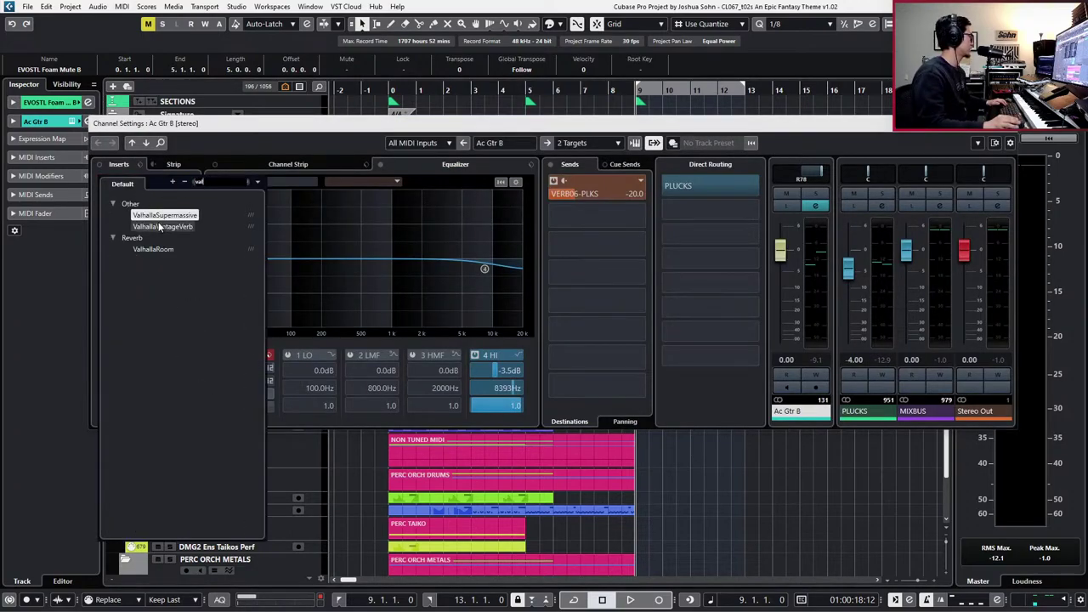
click(159, 225)
right_click(149, 181)
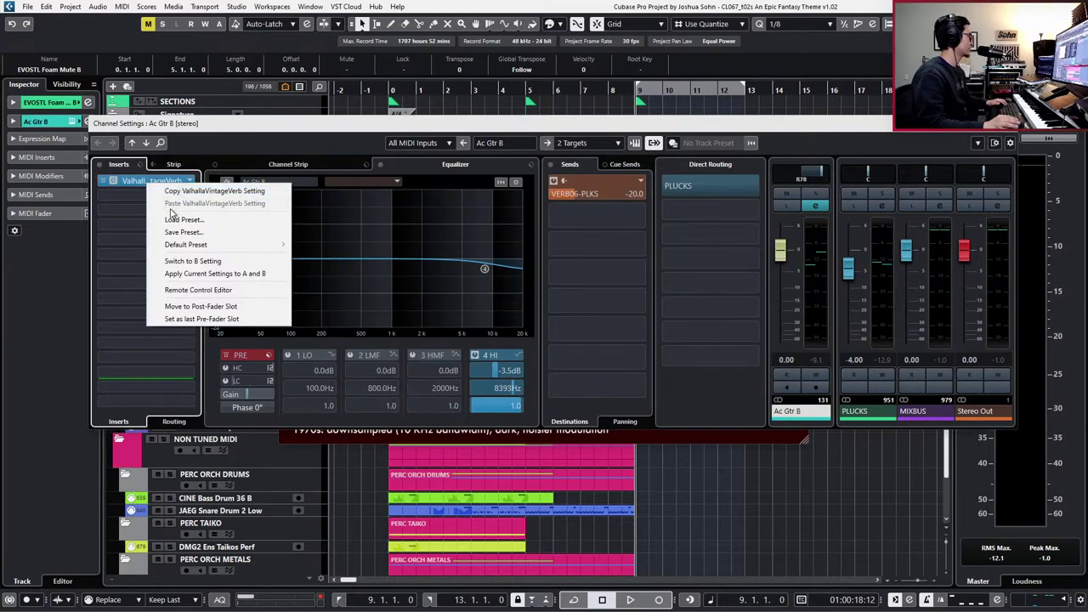
click(193, 180)
- Load ValhallaRoom as the first insert on Ac Gtr B, paste the copied reverb setting, and close the plug-in and channel windows
click(193, 181)
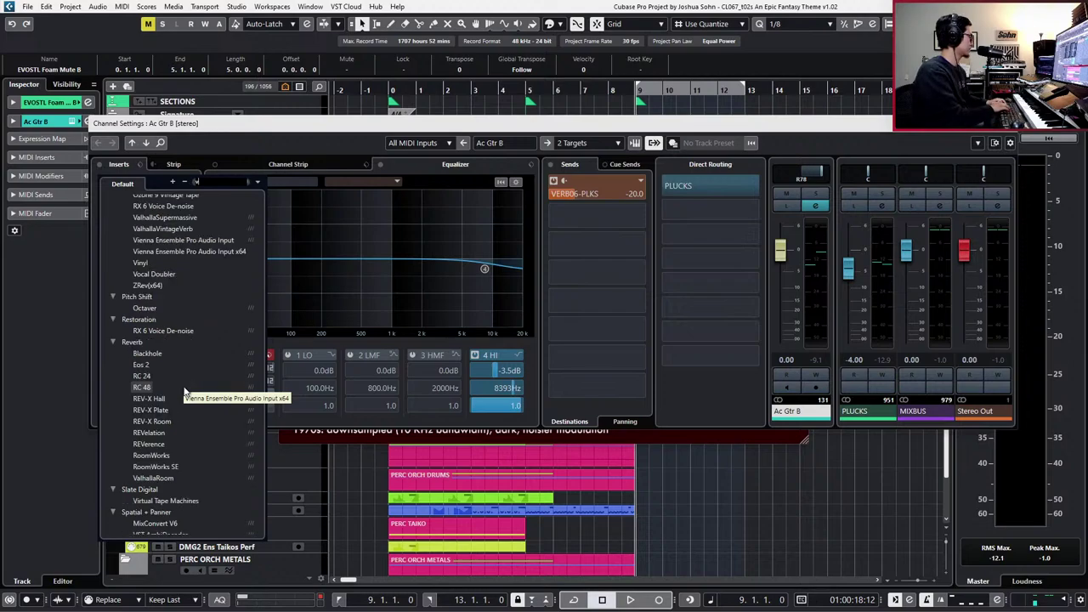
text(val)
click(170, 249)
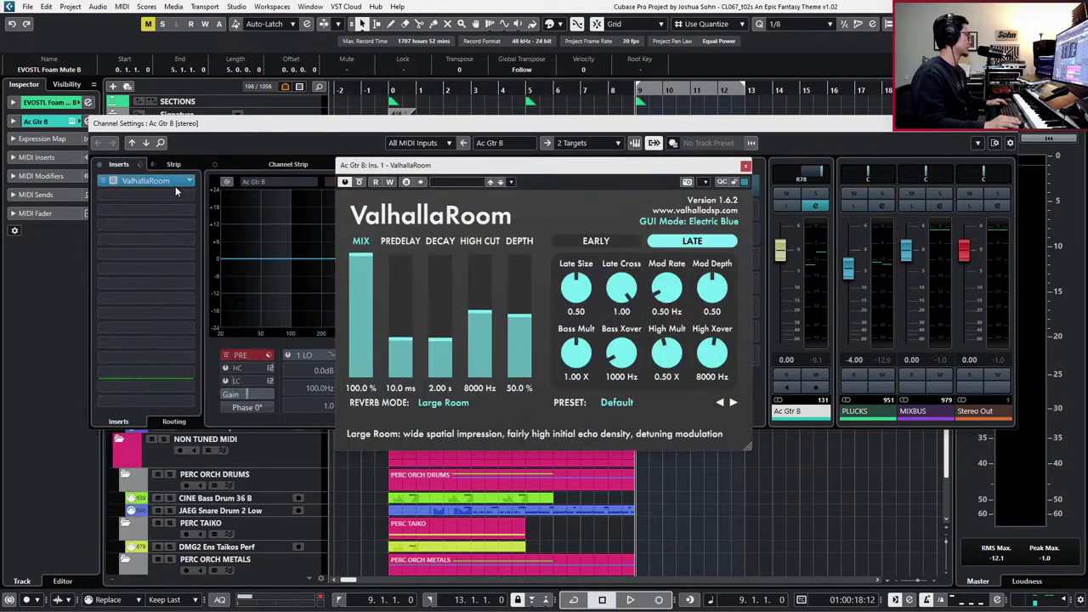
right_click(172, 178)
click(203, 196)
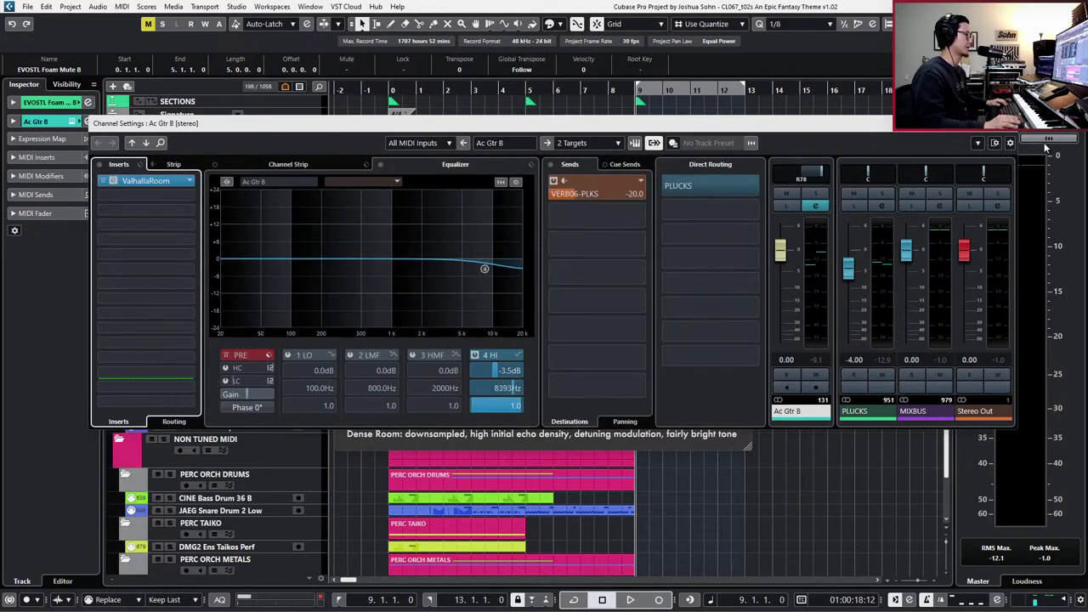
click(1008, 123)
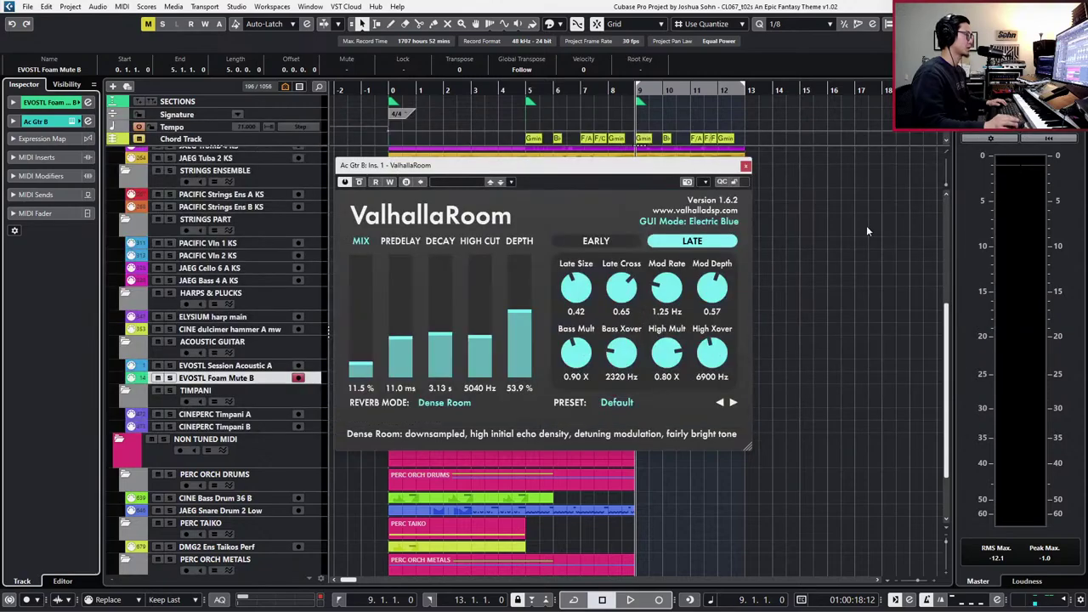
click(744, 166)
- Select both acoustic guitar parts starting at bar 8 and audition them soloed from bar 9
drag(755, 381, 710, 362)
key(s)
key(space)
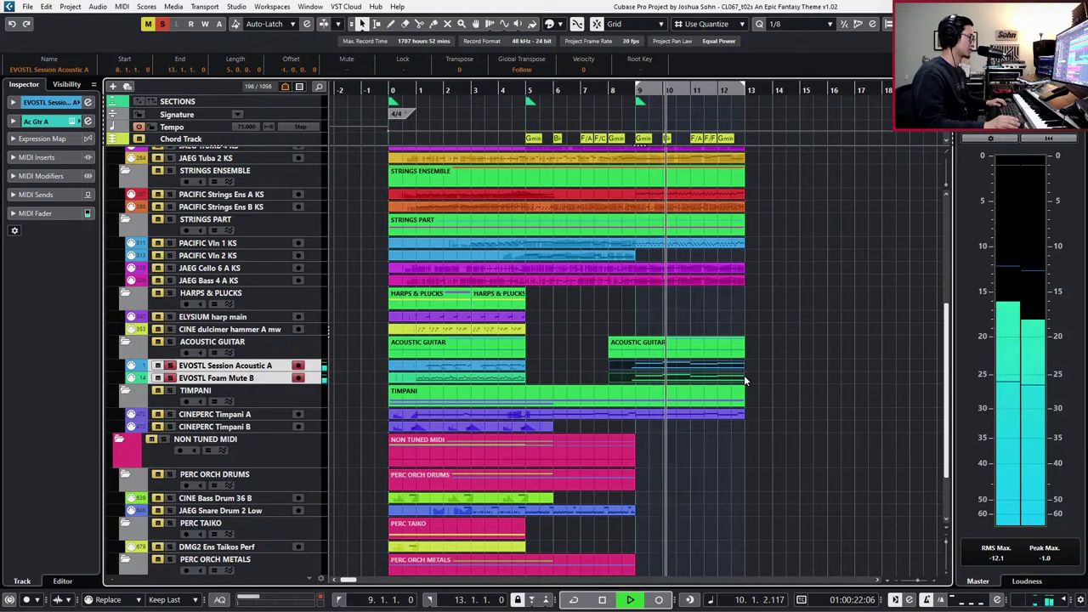
key(space)
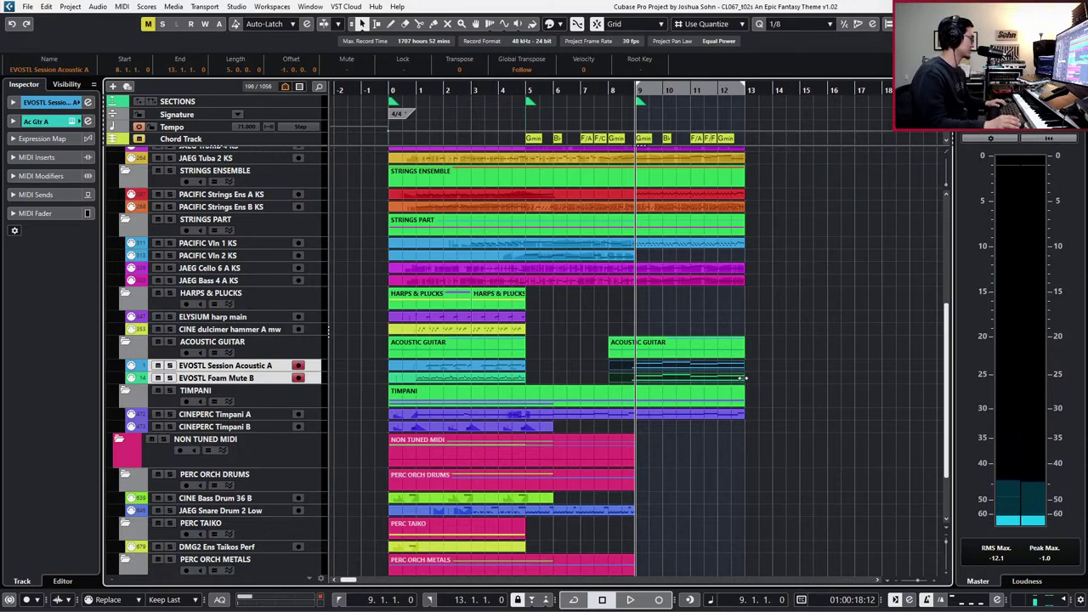
- Open the Session Acoustic A part starting at bar 8 for note editing and set the quantize grid to 1/16 Triplet
click(715, 354)
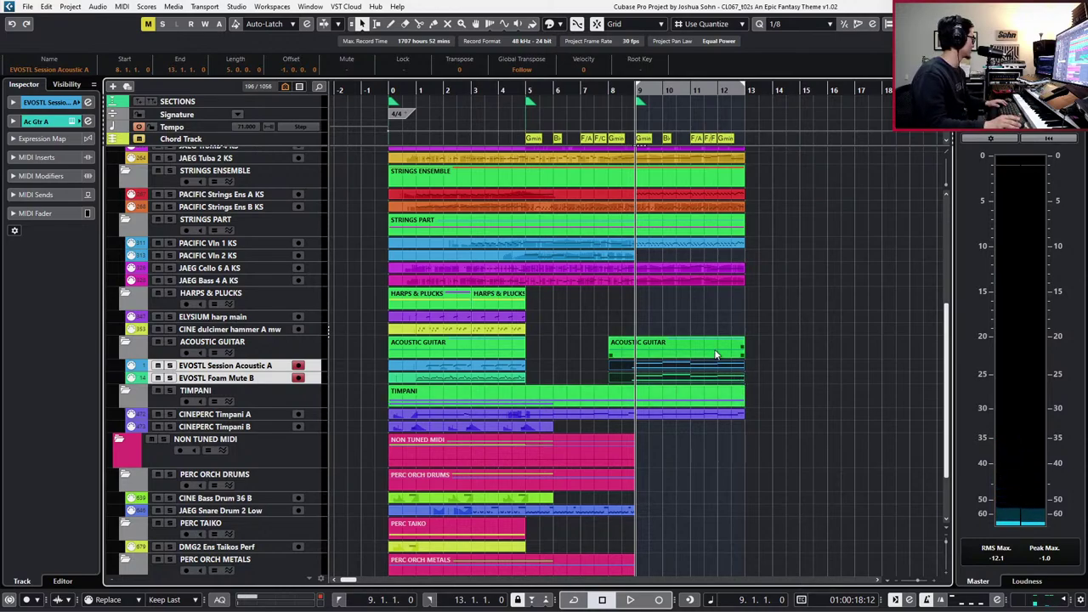
double_click(687, 364)
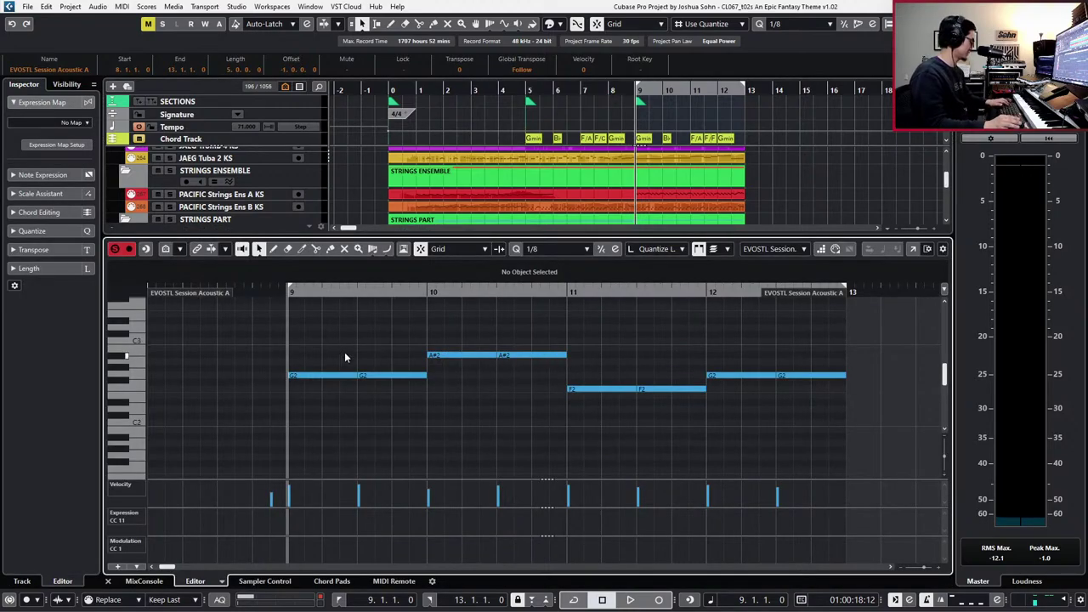
click(643, 220)
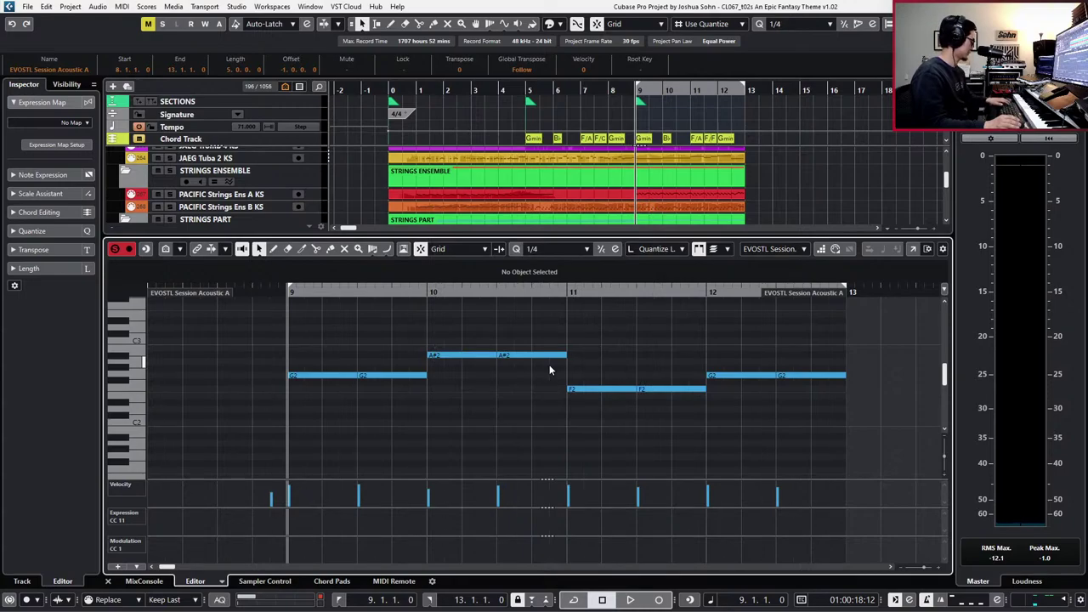
key(6)
key(h)
key(h)
key(h)
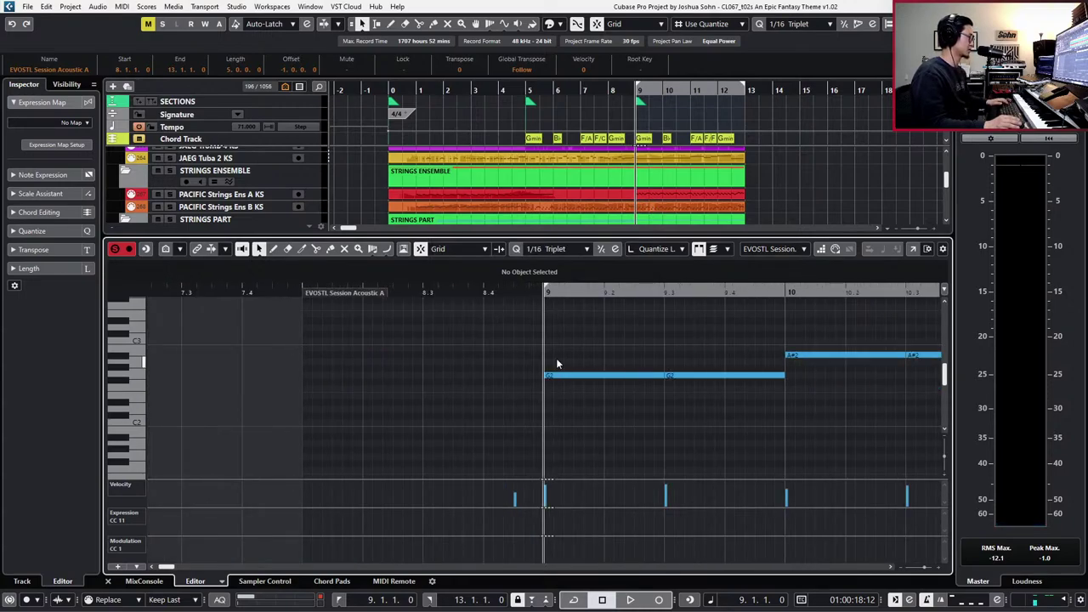
- Split the first G2 note at bar 9 into four shorter notes on the triplet grid and audition the rhythm
alt+click(567, 376)
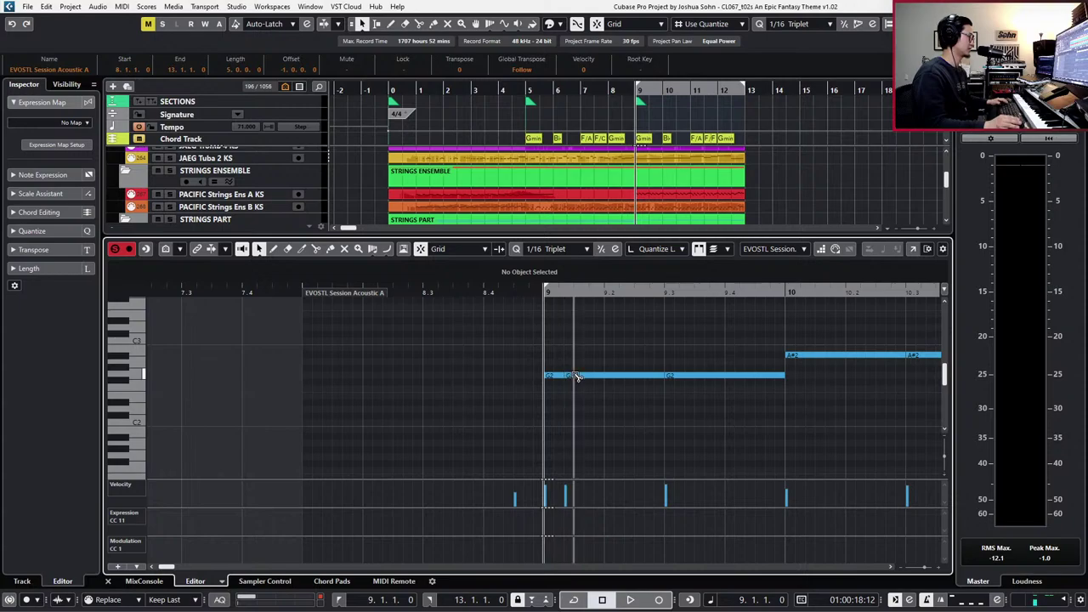
alt+click(577, 377)
key(g)
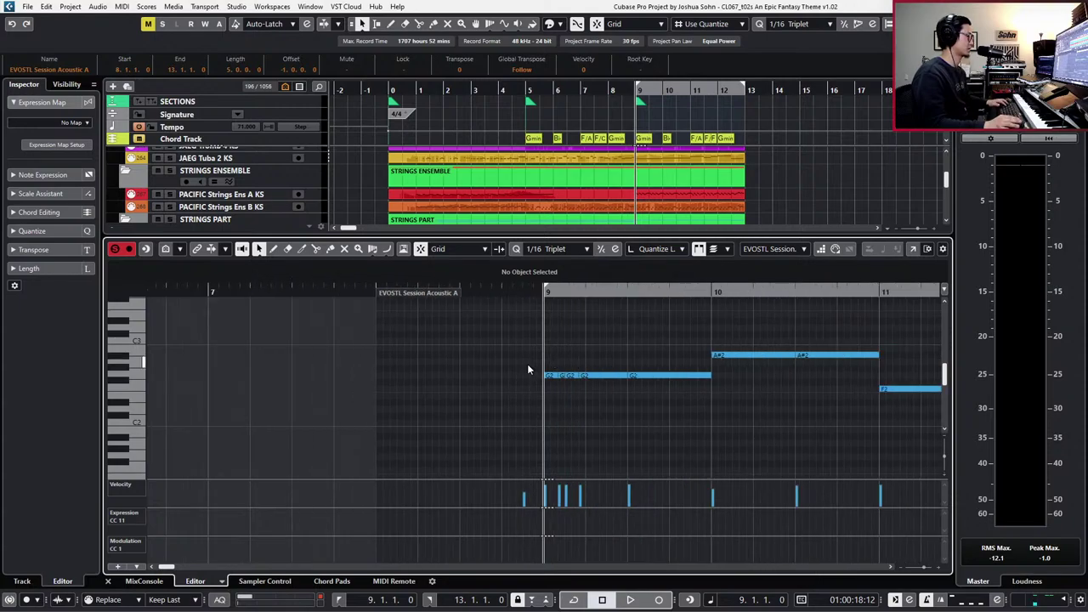
key(space)
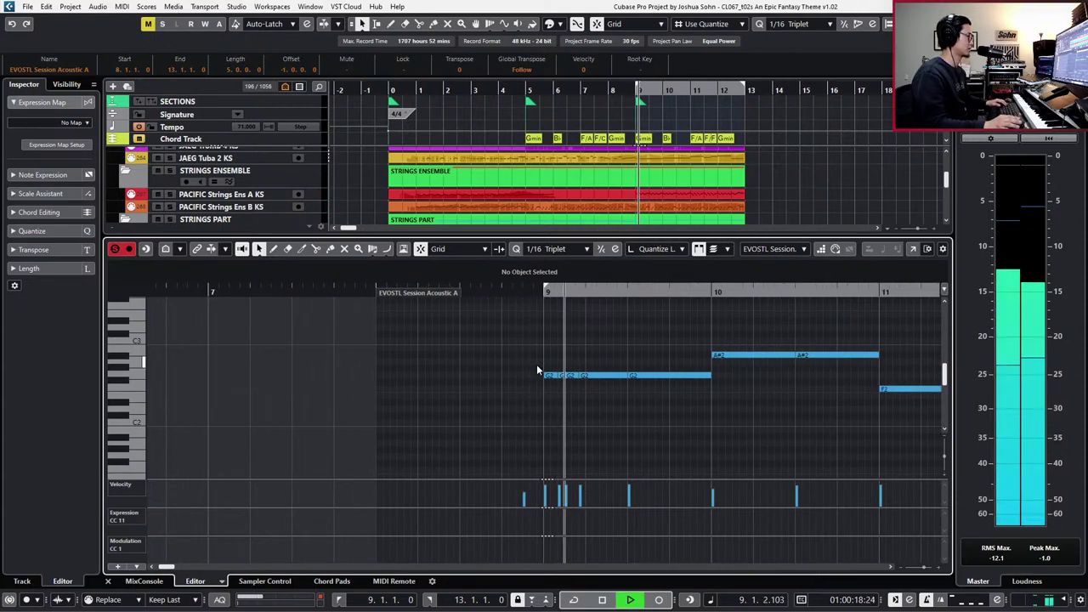
key(space)
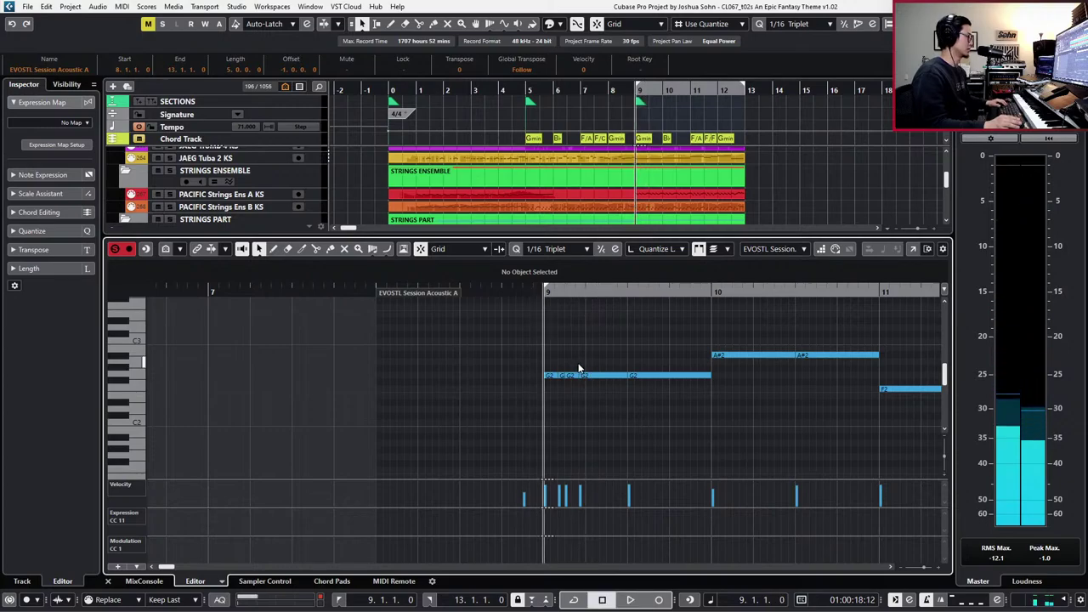
- Glue the first two G2 notes at bar 9 together, split the last short one at beat 2, and audition the rhythm
click(548, 376)
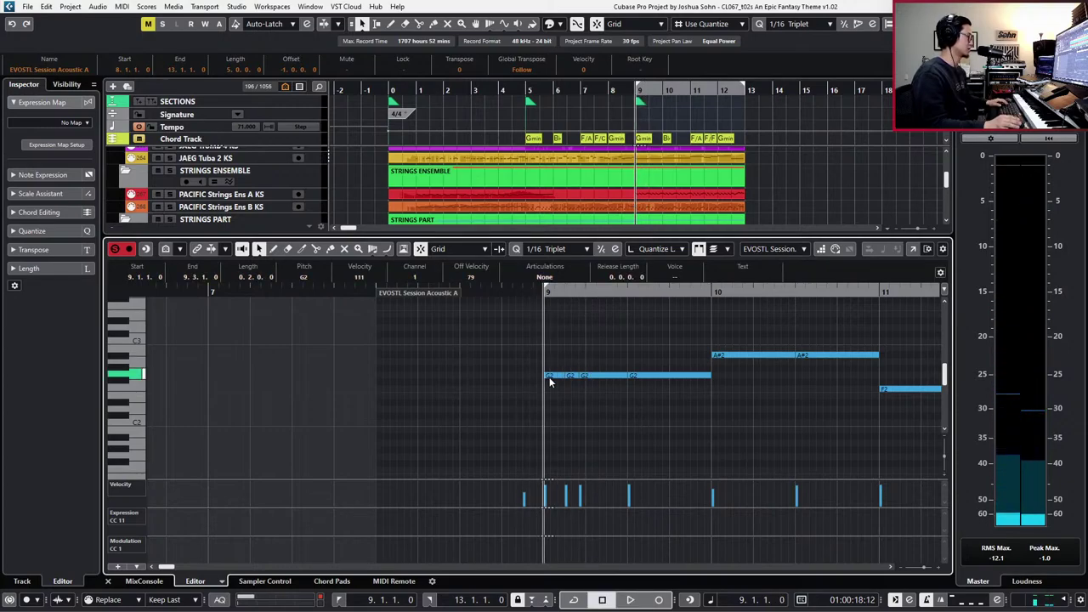
key(space)
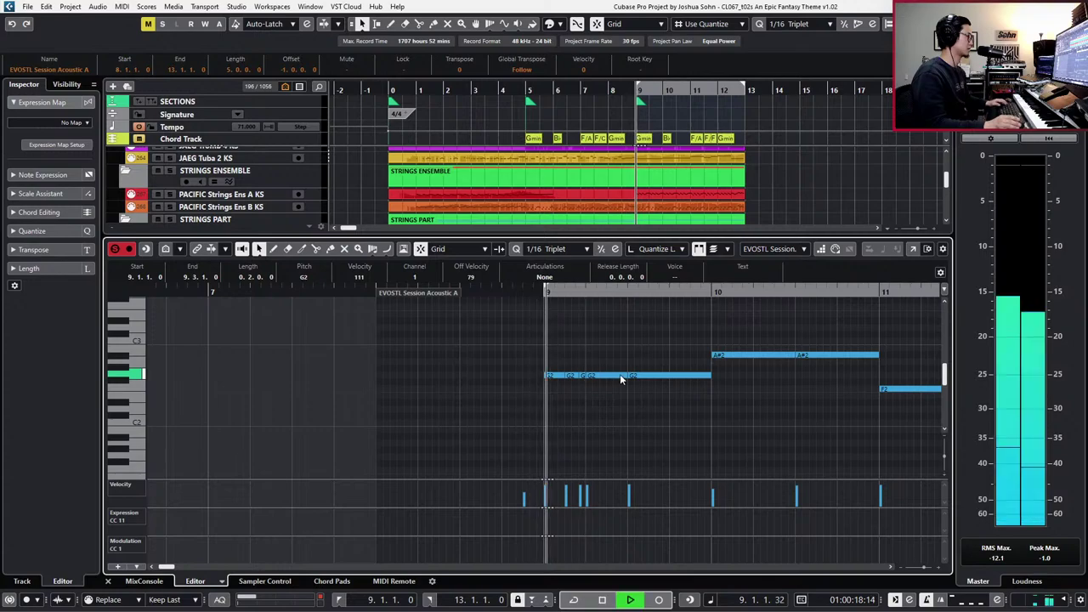
click(642, 374)
key(space)
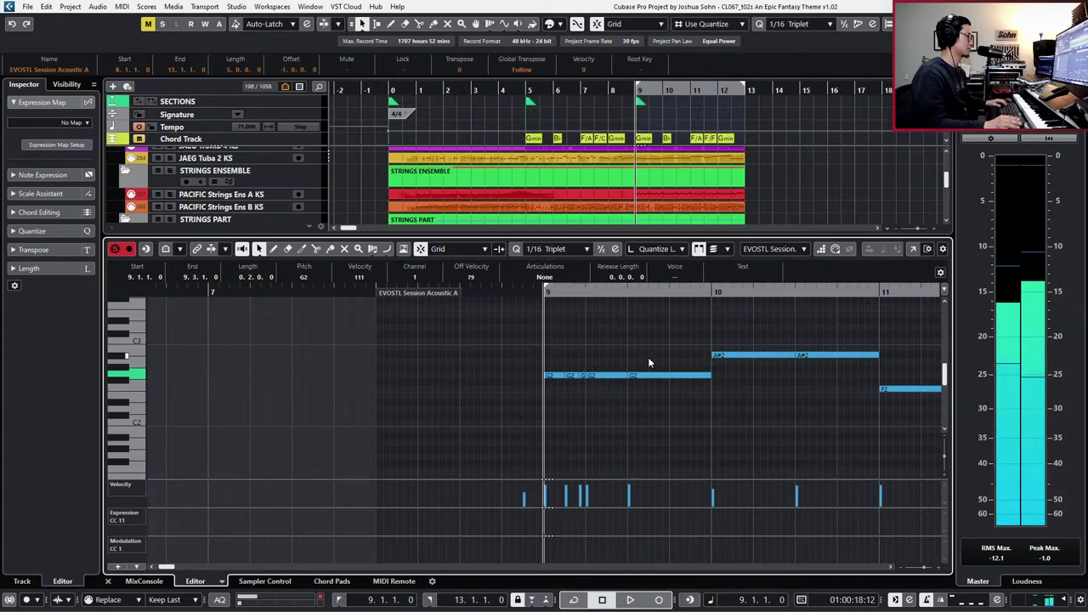
- Delete the plain G2 note on beat 3 of bar 9 and duplicate the four-note triplet pattern into its place
key(Delete)
drag(653, 358, 545, 382)
key(ctrl+f)
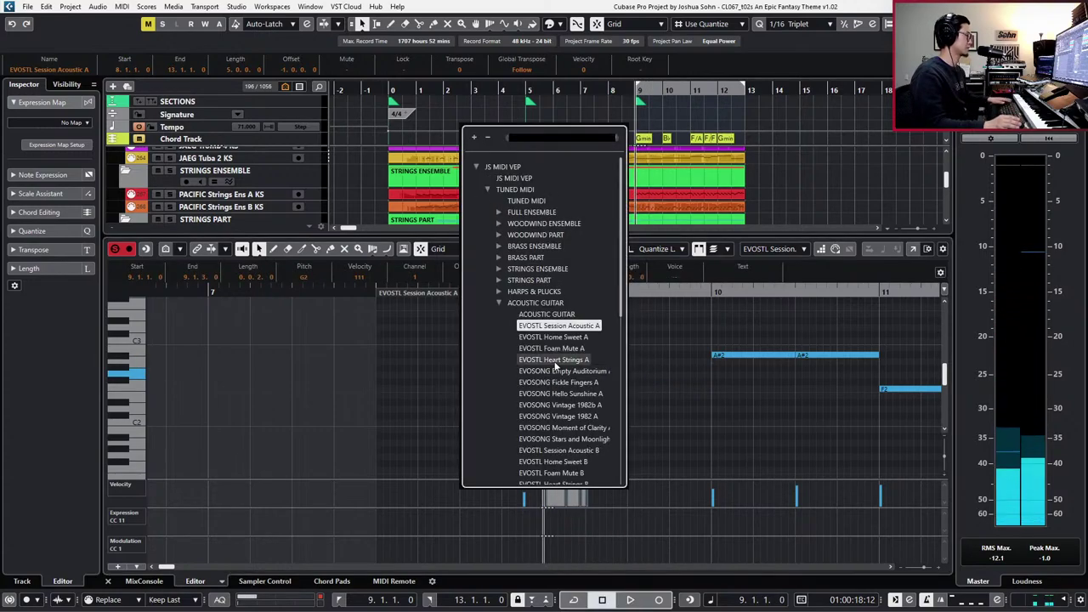
key(Escape)
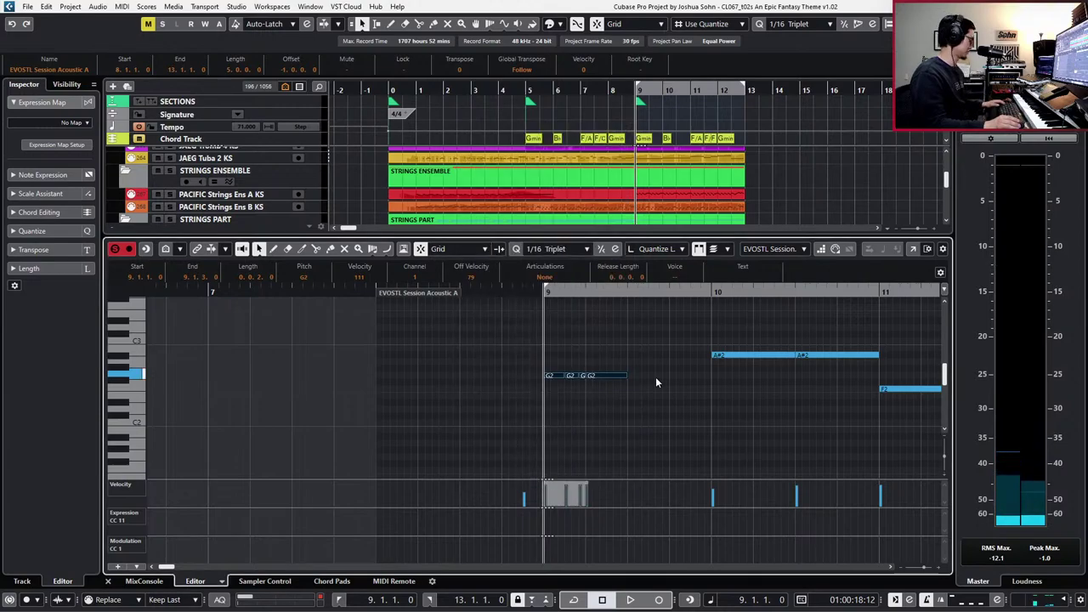
key(ctrl+d)
key(g)
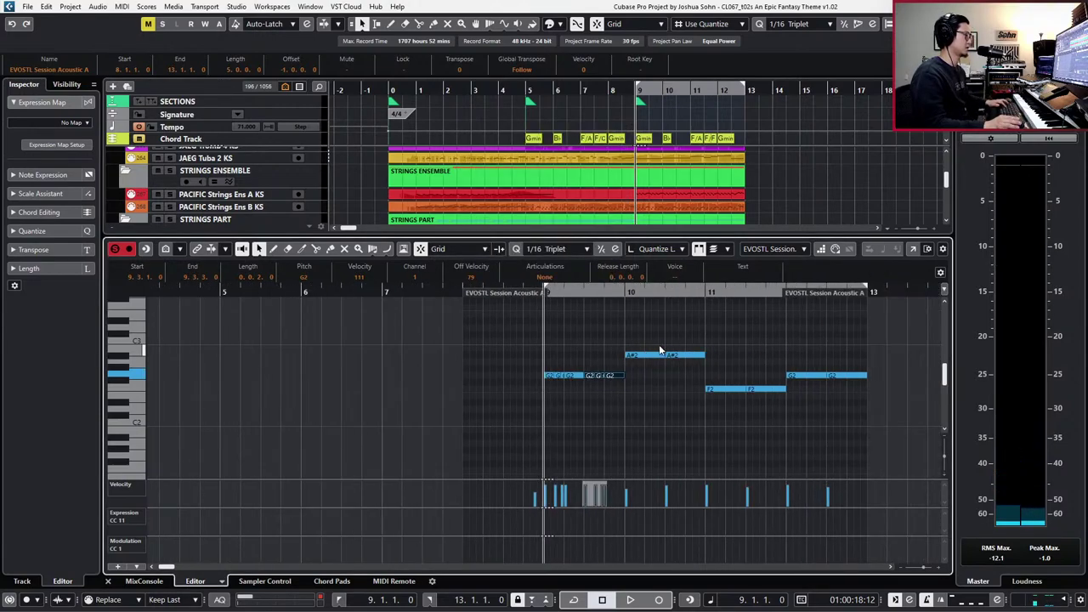
- Replace the plain notes in bar 10 with a duplicate of the bar 9 pattern transposed up to A#2
key(Right)
key(Delete)
drag(622, 357, 515, 388)
key(ctrl+d)
key(Up)
key(Up)
key(Up)
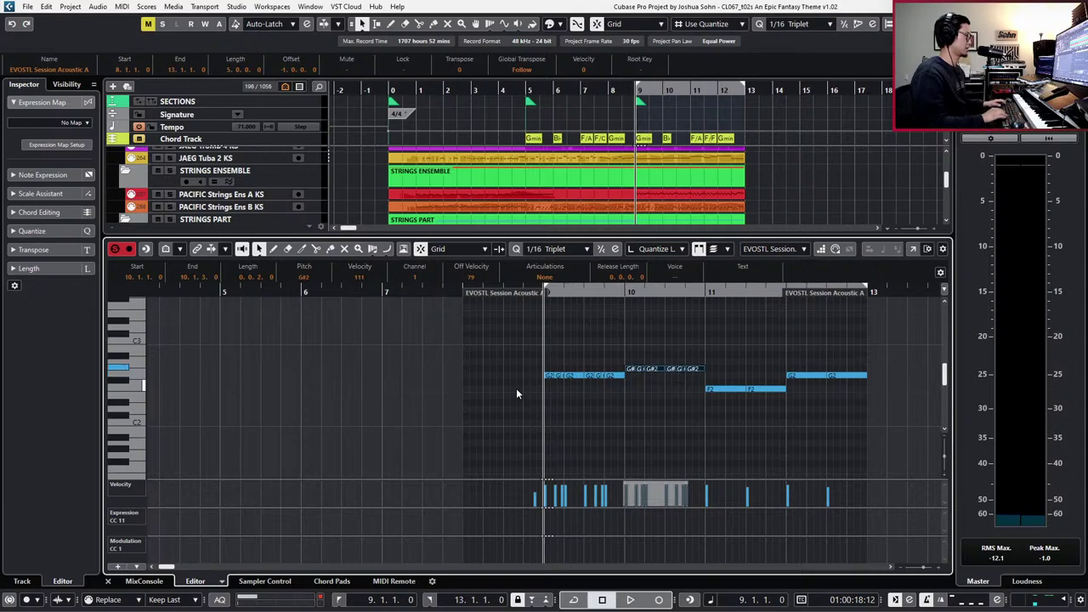
- Replace the plain notes in bars 11 and 12 with duplicates of the rhythm pattern on F2 and G2, and audition it
drag(668, 377, 756, 396)
key(Delete)
drag(735, 346, 607, 368)
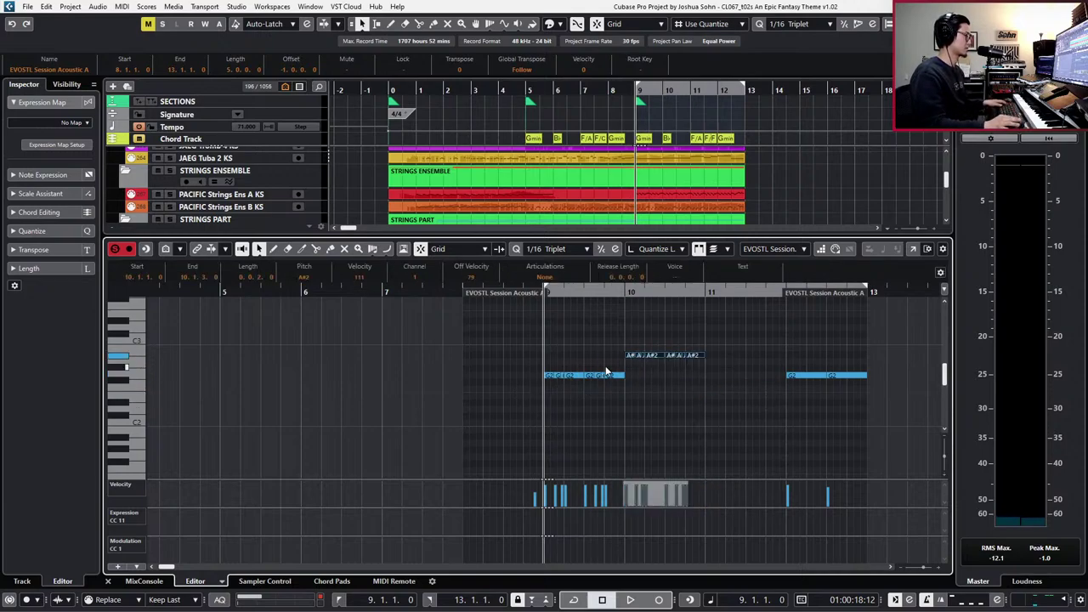
key(ctrl+d)
drag(779, 355, 837, 377)
key(Delete)
key(space)
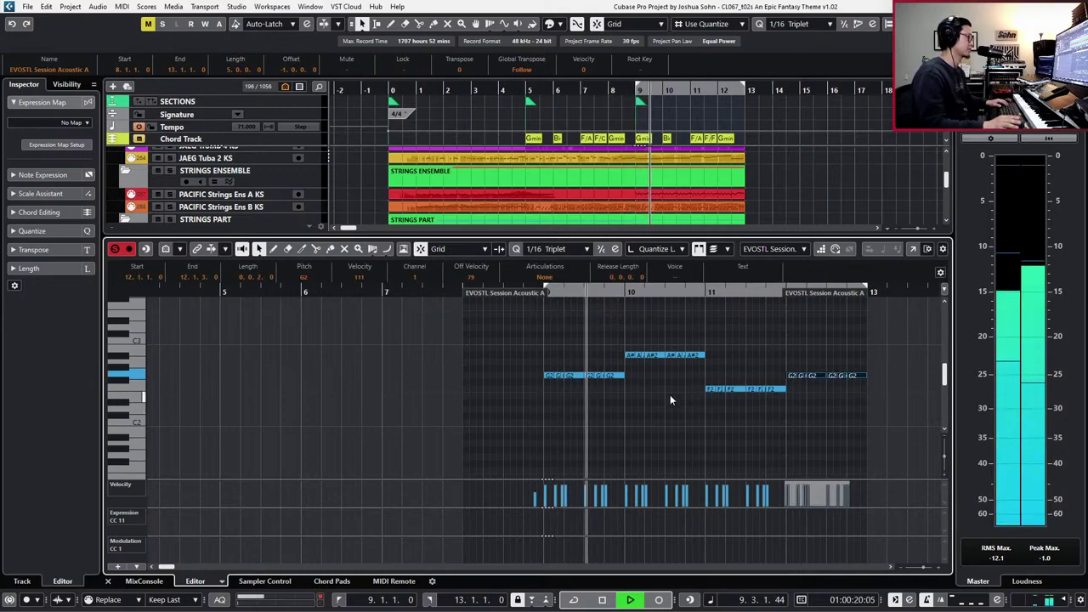
key(space)
- Select the longest note of each pattern from bar 9 to 12, raise the velocity to 127, and audition the result
mouse_move(566, 347)
mouse_down()
mouse_move(673, 345)
mouse_move(584, 357)
mouse_move(582, 379)
mouse_up()
shift+click(615, 376)
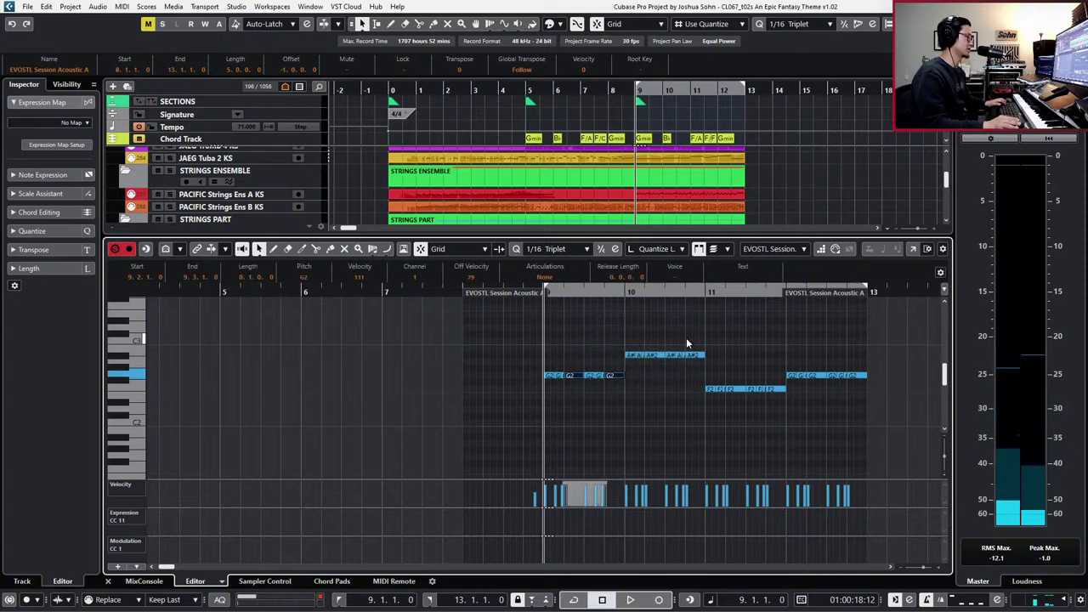
shift+click(657, 355)
drag(699, 357, 859, 394)
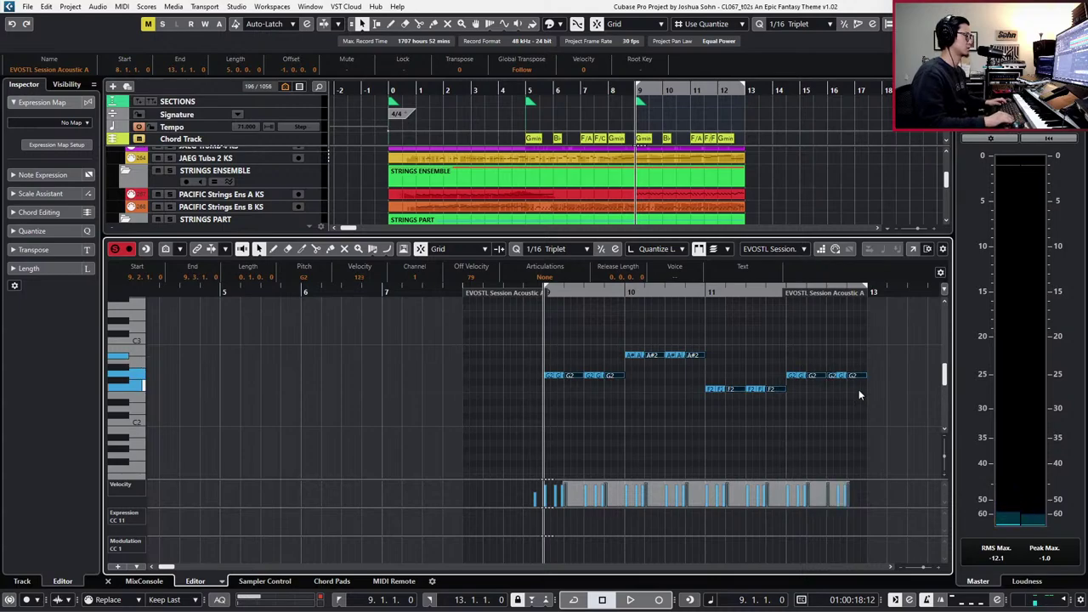
key(space)
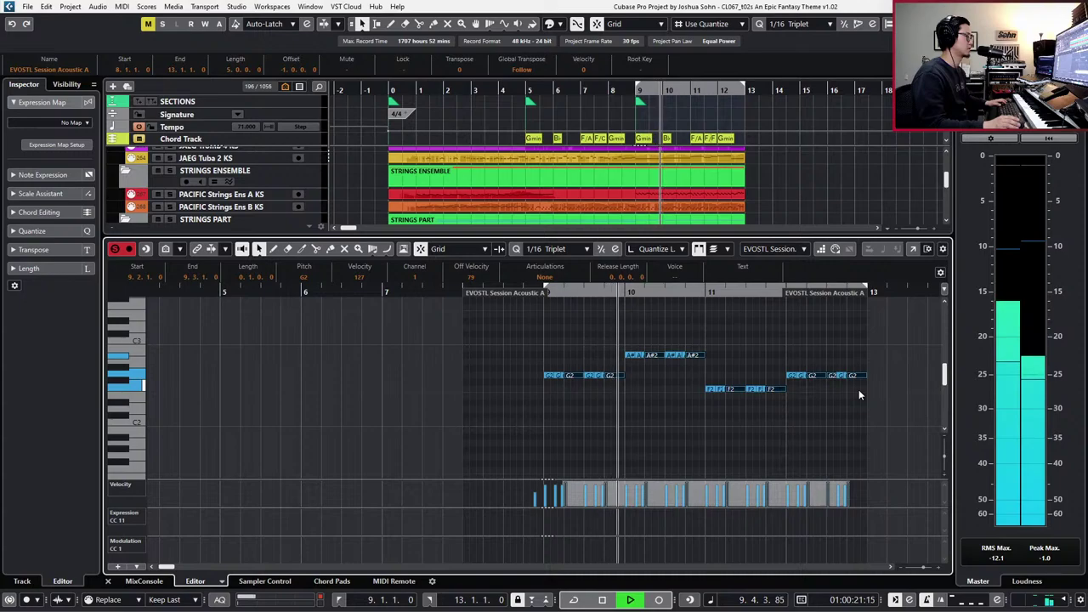
key(space)
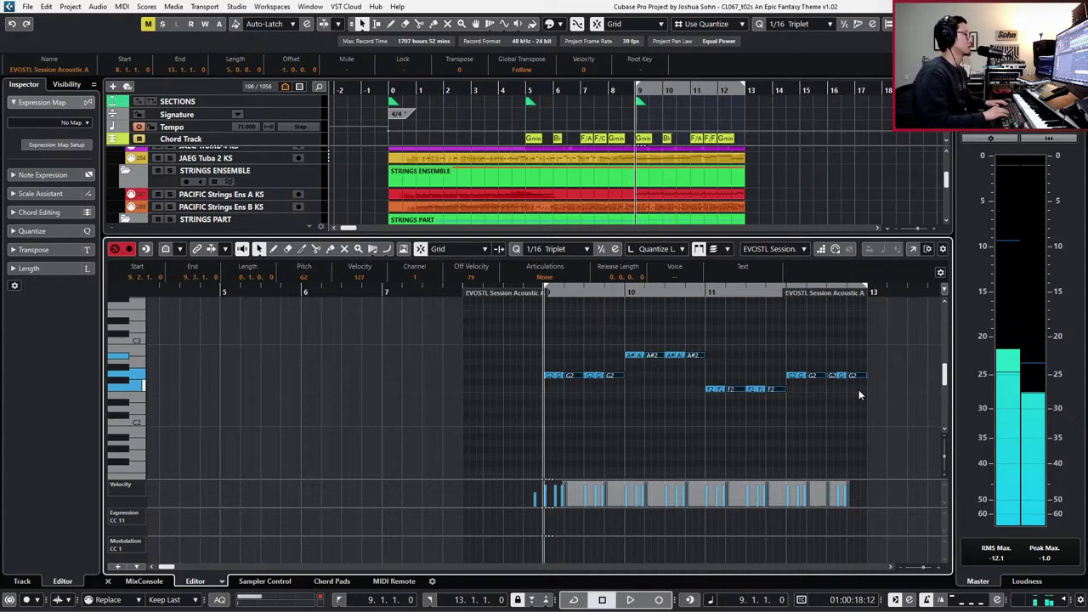
- Close the note editor and audition the EVOSTL Foam Mute B track soloed from bar 9
key(ctrl+e)
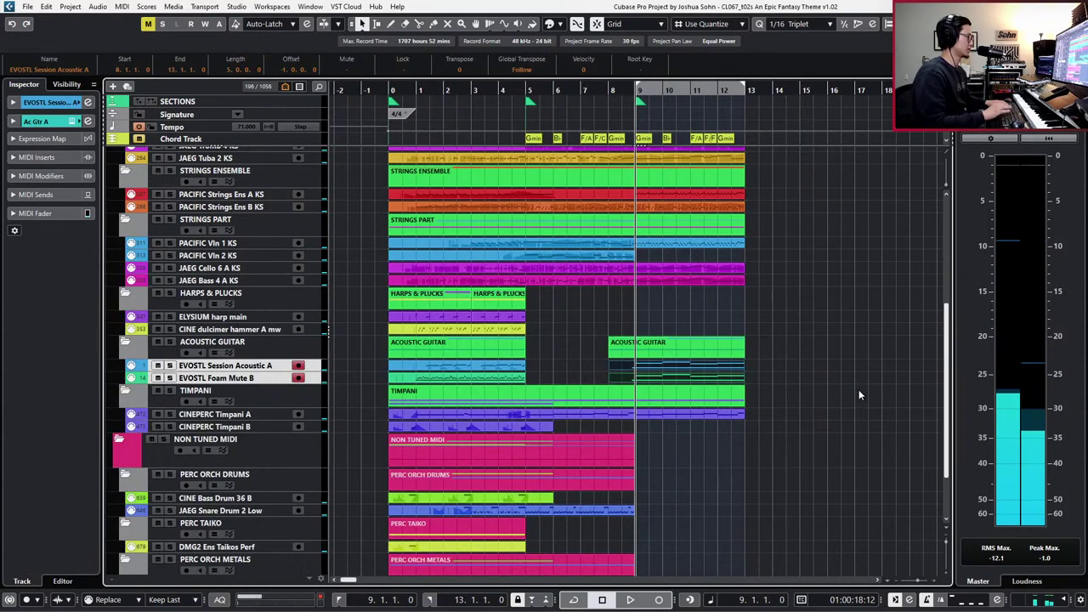
click(251, 378)
key(space)
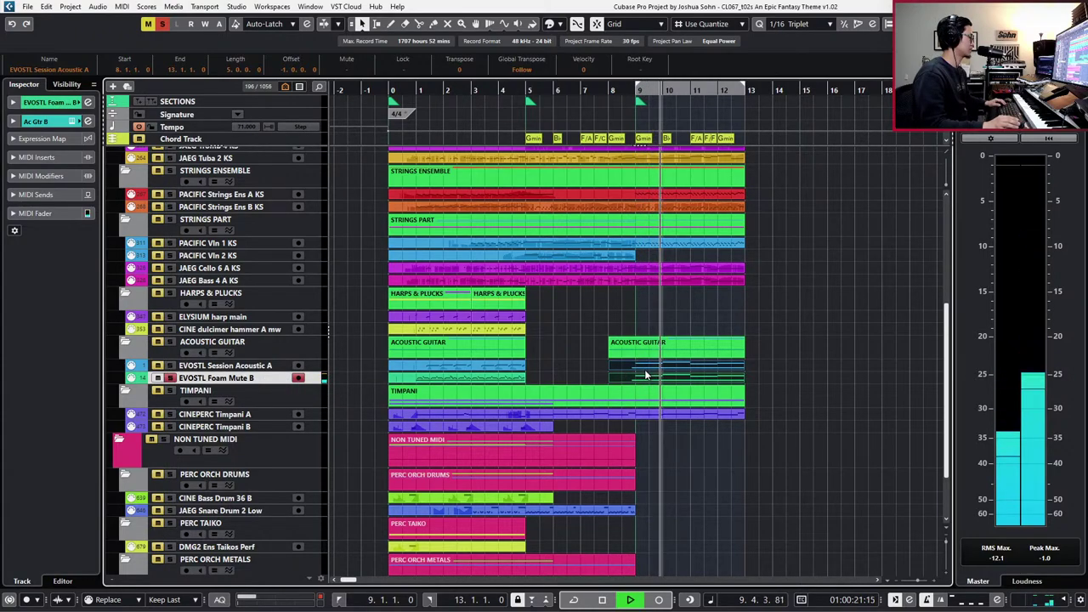
key(space)
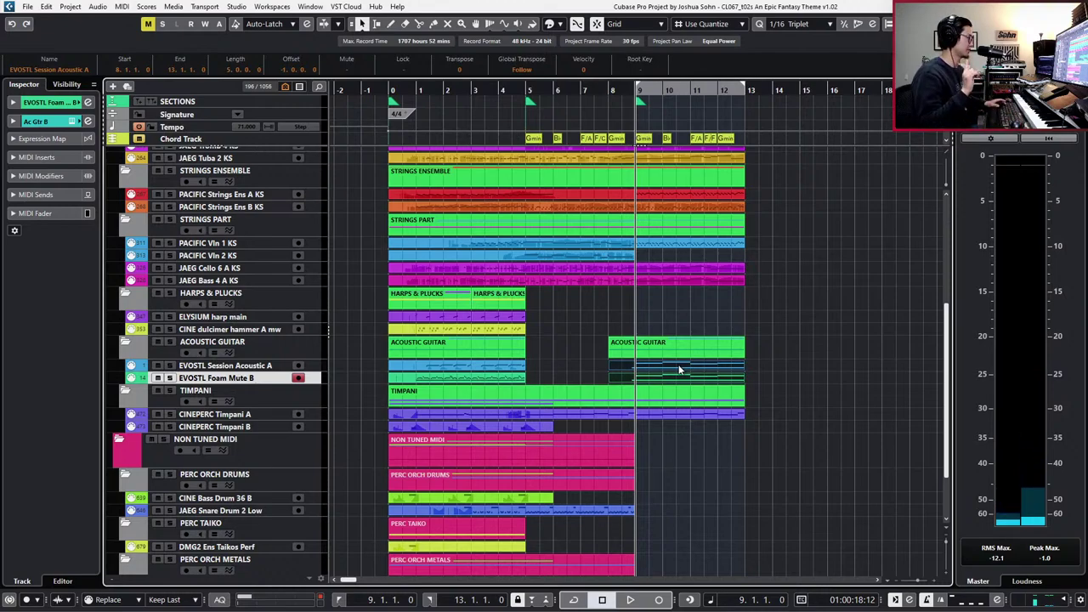
- Swap the two guitar parts at bar 8, moving the triplet part to EVOSTL Foam Mute B and the plain part to EVOSTL Session Acoustic A
click(679, 370)
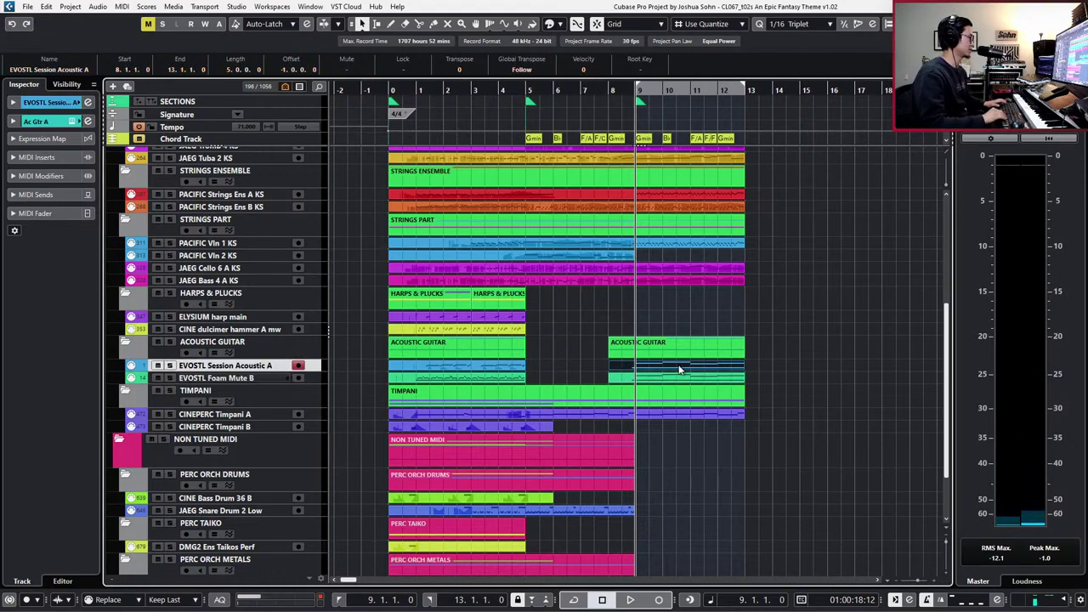
key(Down)
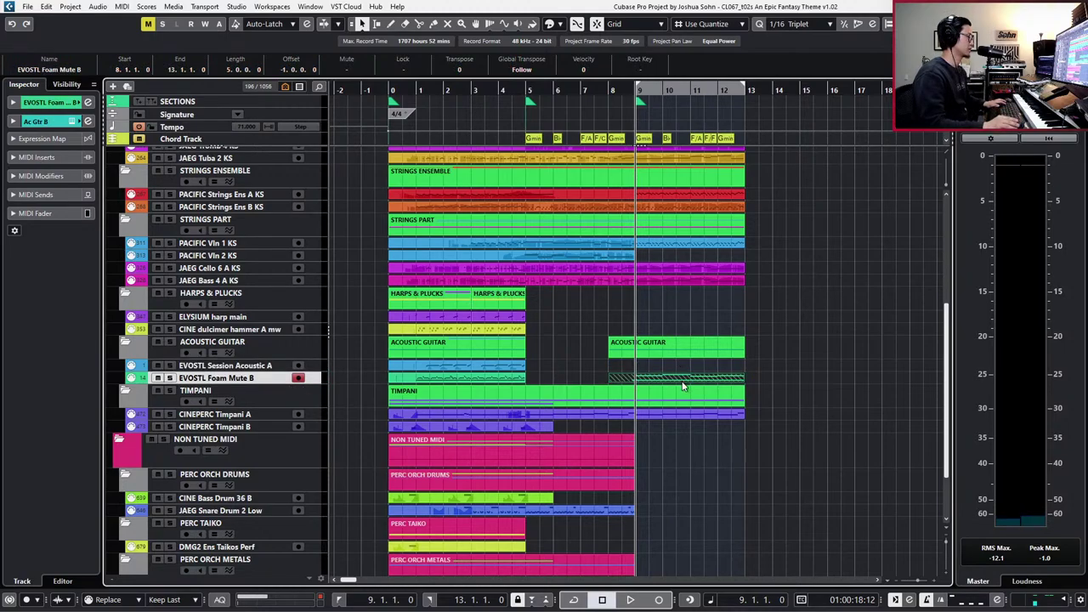
key(z)
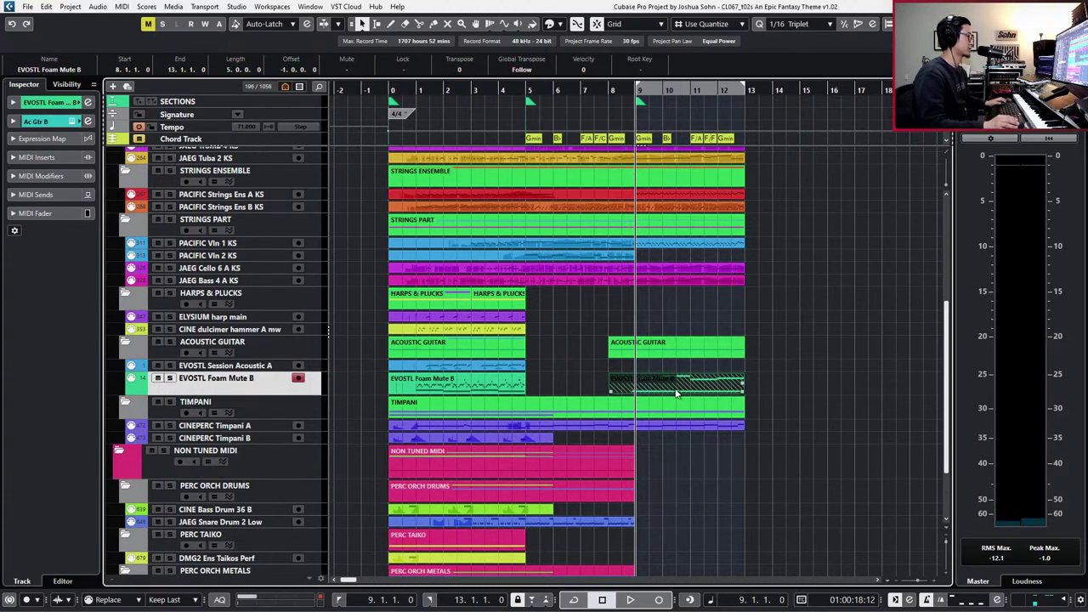
click(676, 393)
click(692, 404)
key(Up)
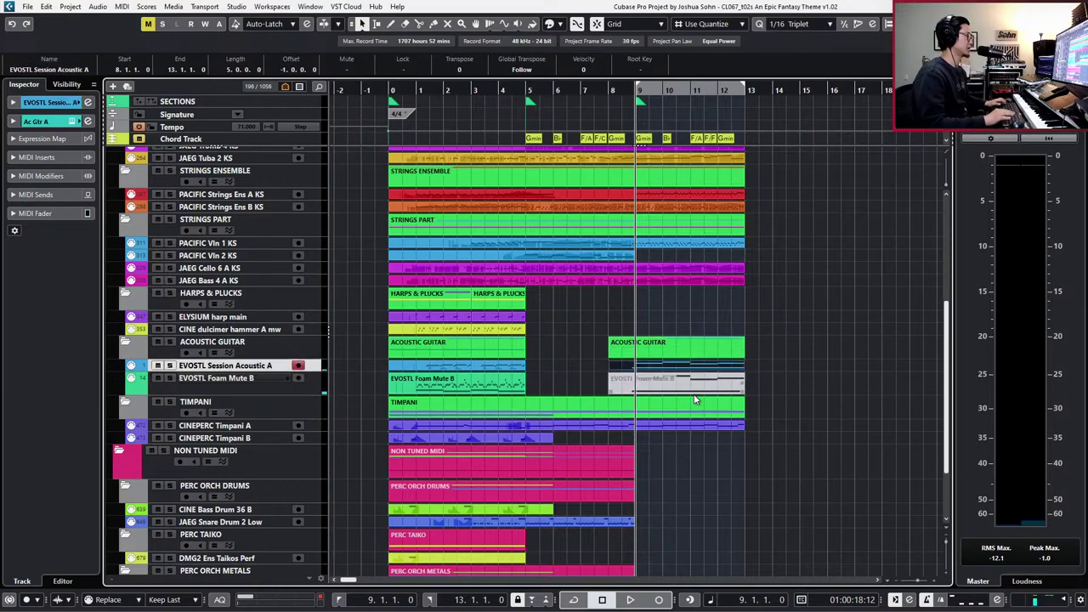
- Select the EVOSTL Foam Mute B part starting at bar 8 and audition it soloed from bar 9
click(635, 387)
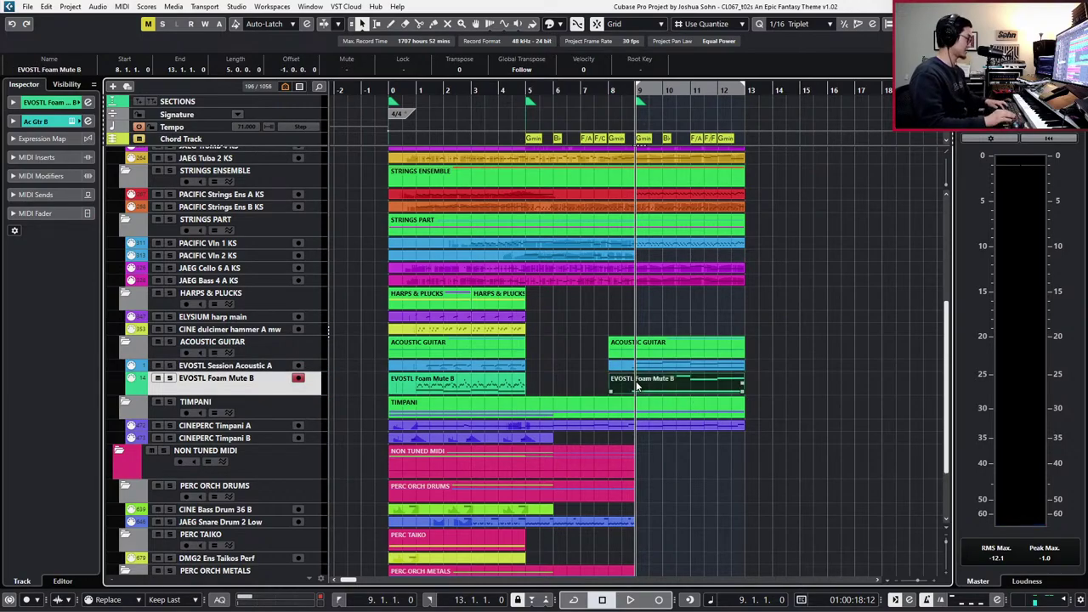
double_click(635, 387)
key(ctrl+e)
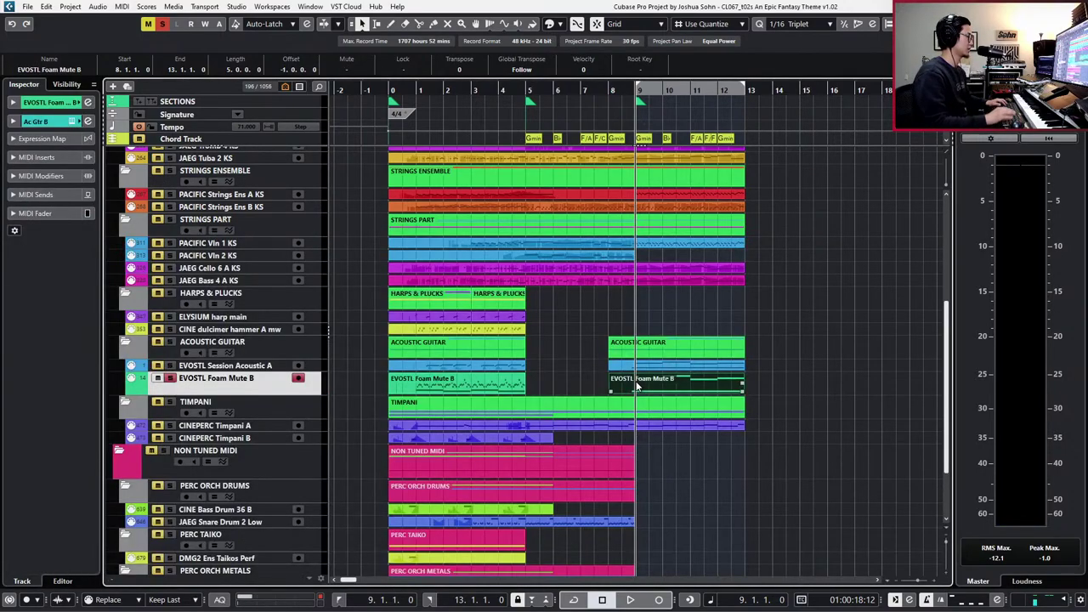
key(space)
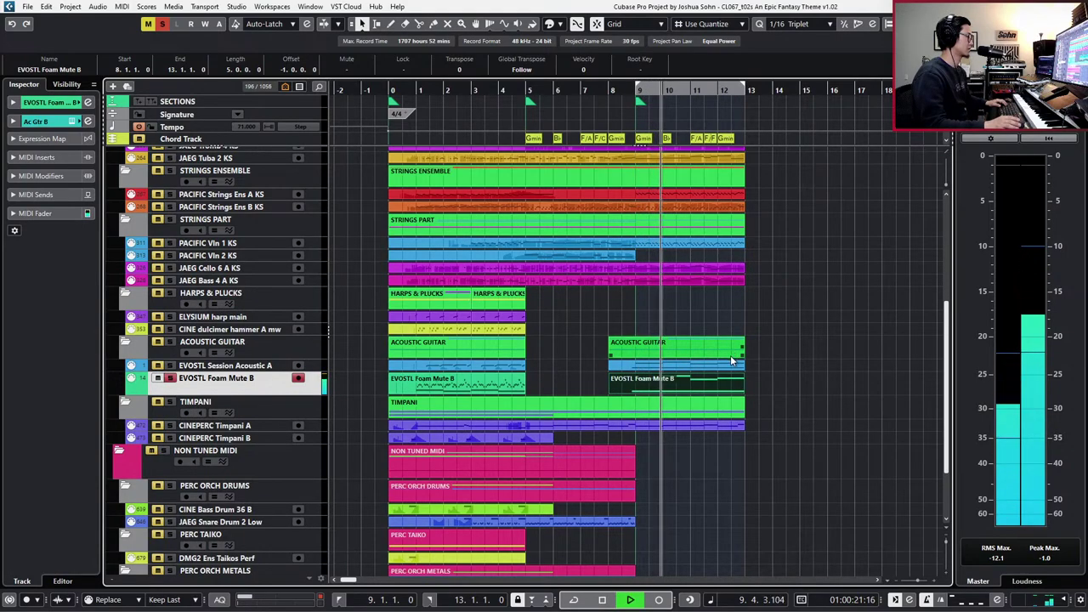
key(space)
- Select both acoustic guitar parts at bar 8, restore the reduced track height, and audition them with the full arrangement
drag(765, 363, 731, 386)
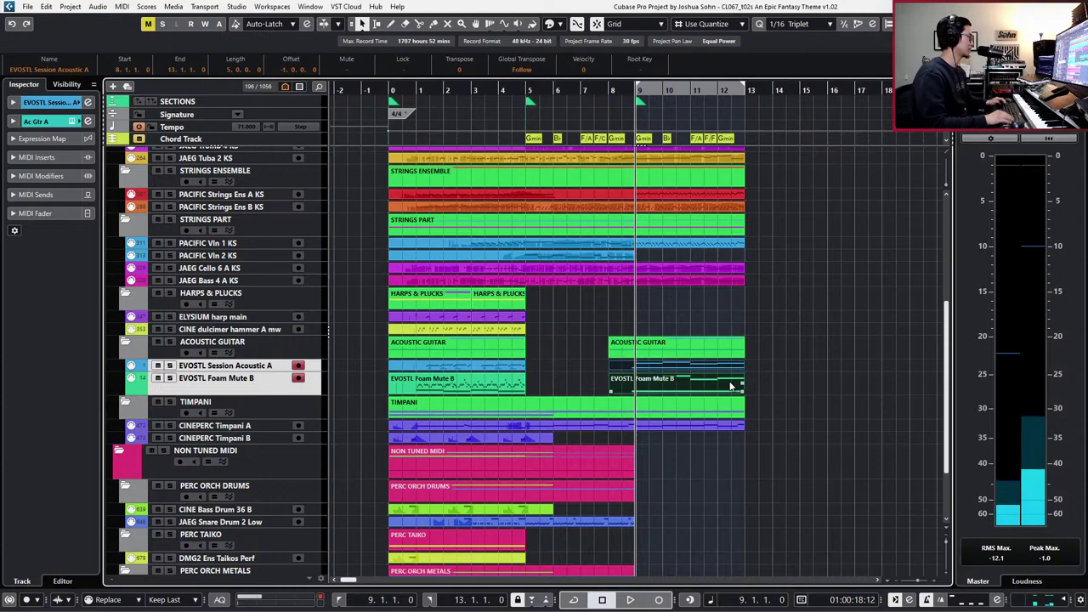
key(alt+Up)
key(alt+Up)
key(alt+Down)
key(alt+Down)
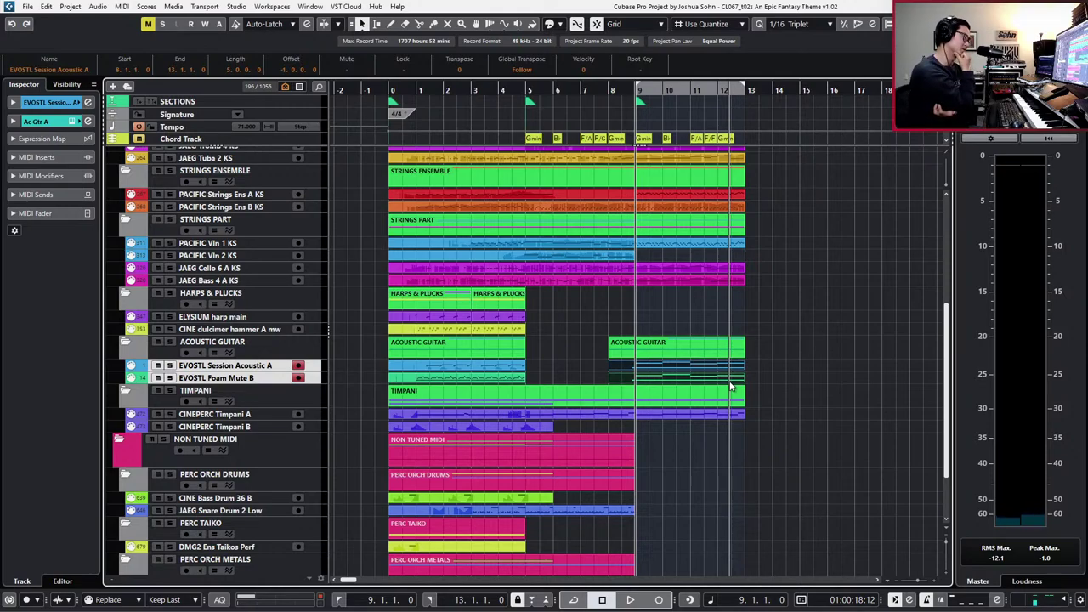
key(space)
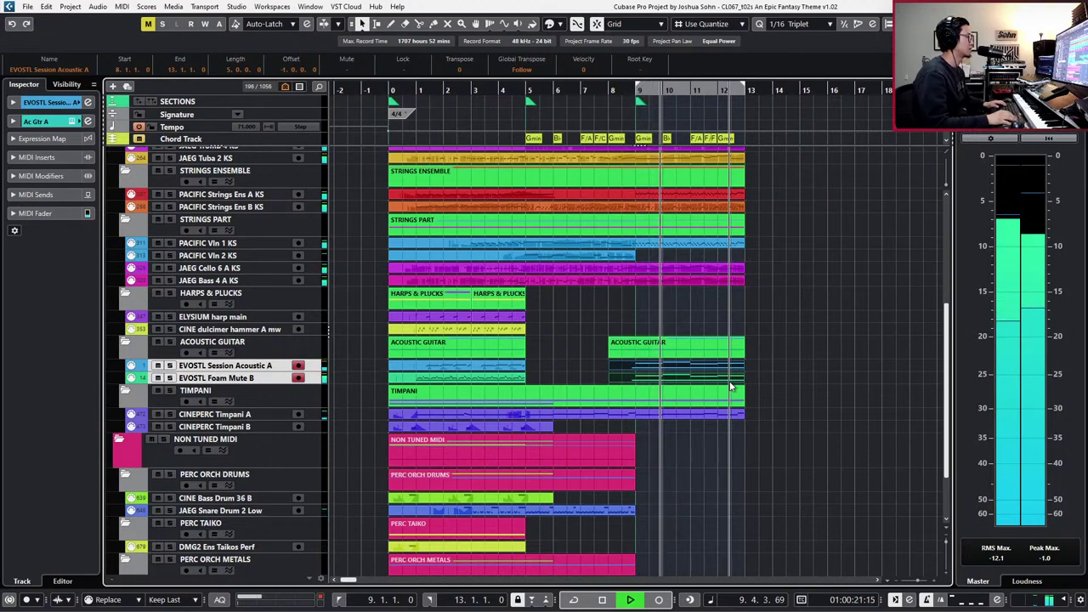
key(space)
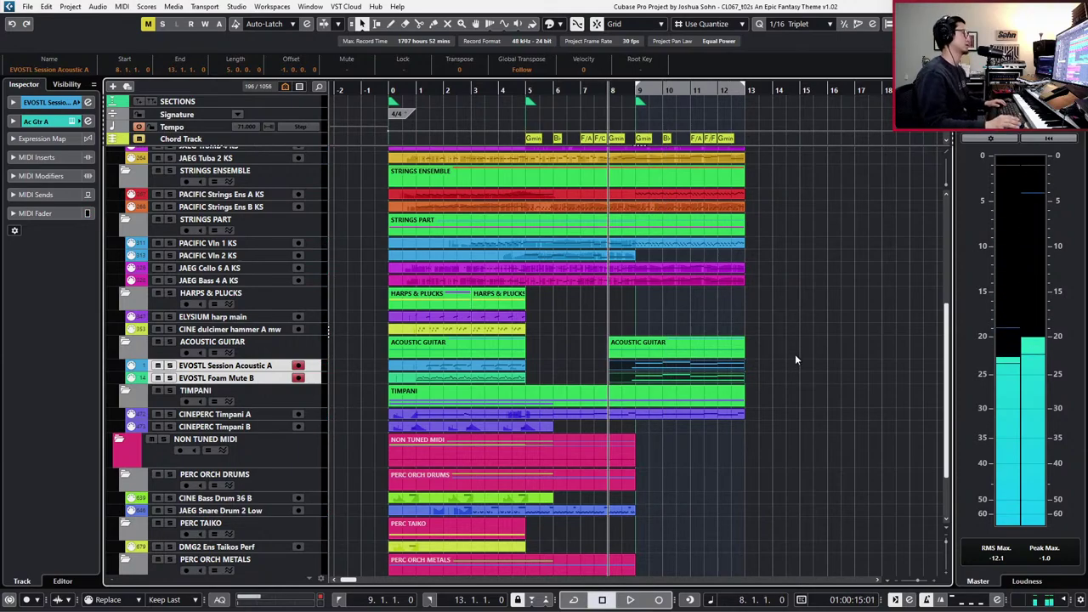
- Open both acoustic guitar parts at bar 8 together, transpose the selected notes down an octave, audition them, and close the note editor
click(745, 378)
click(741, 381)
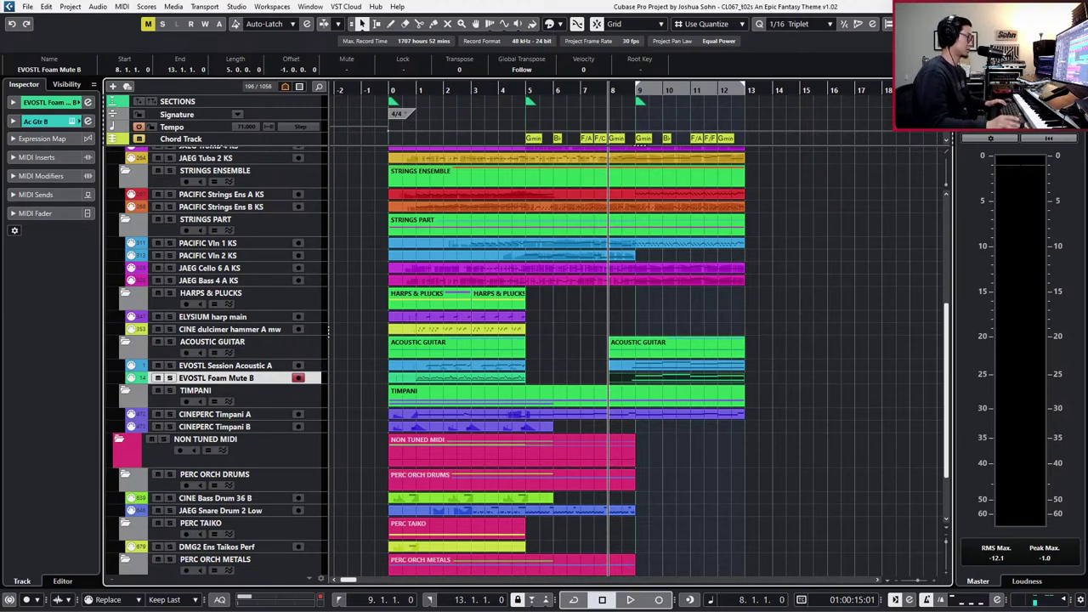
double_click(734, 368)
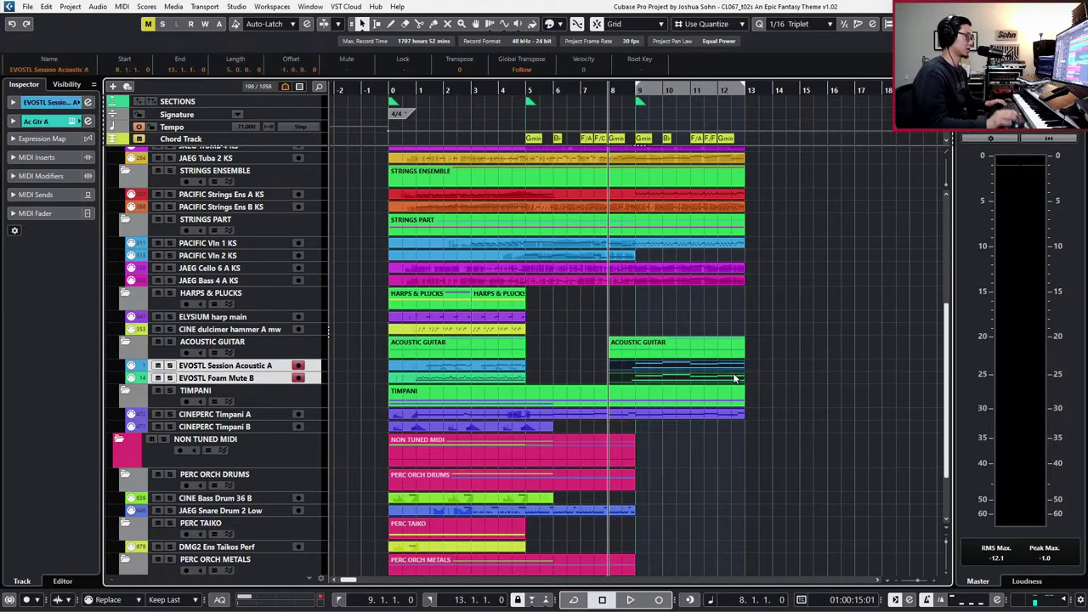
drag(523, 338, 477, 299)
key(Down)
key(space)
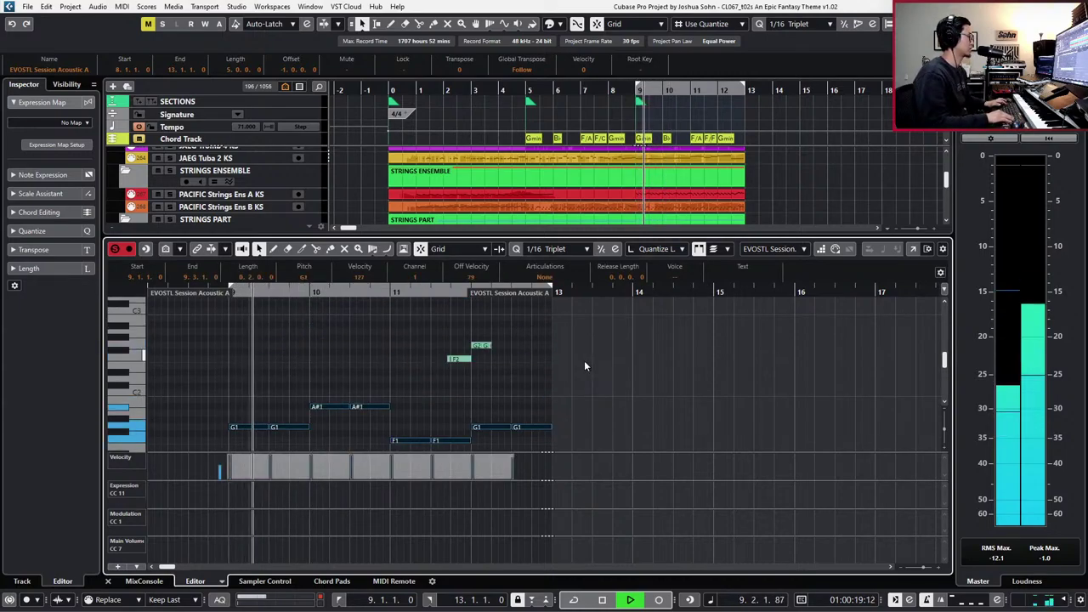
key(ctrl+e)
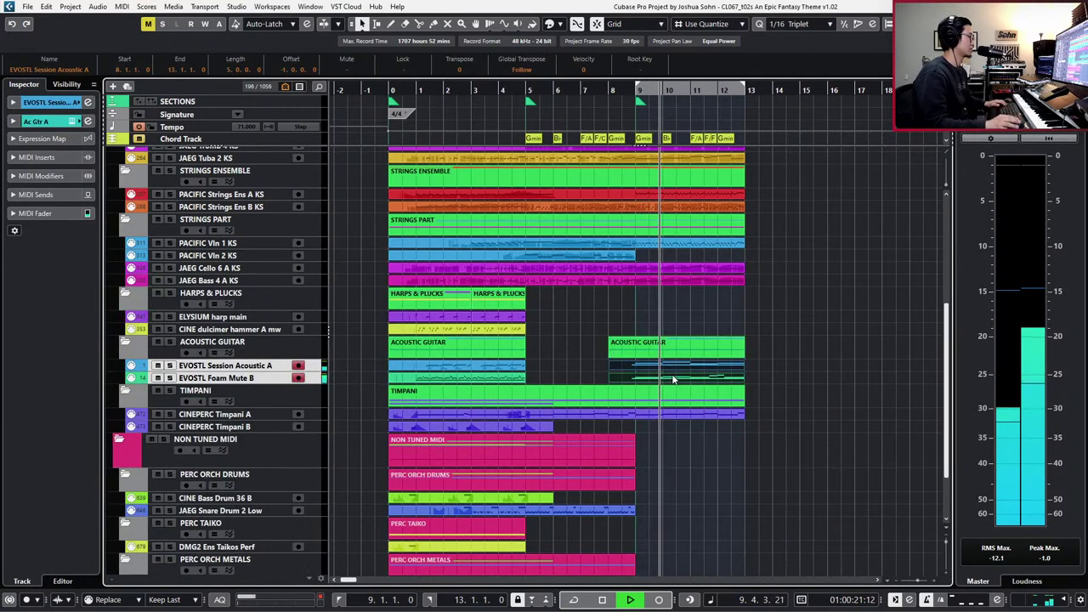
- Open the EVOSTL Session Acoustic A part starting at bar 8, audition it soloed from bar 9, and close the note editor
key(space)
click(713, 376)
double_click(708, 364)
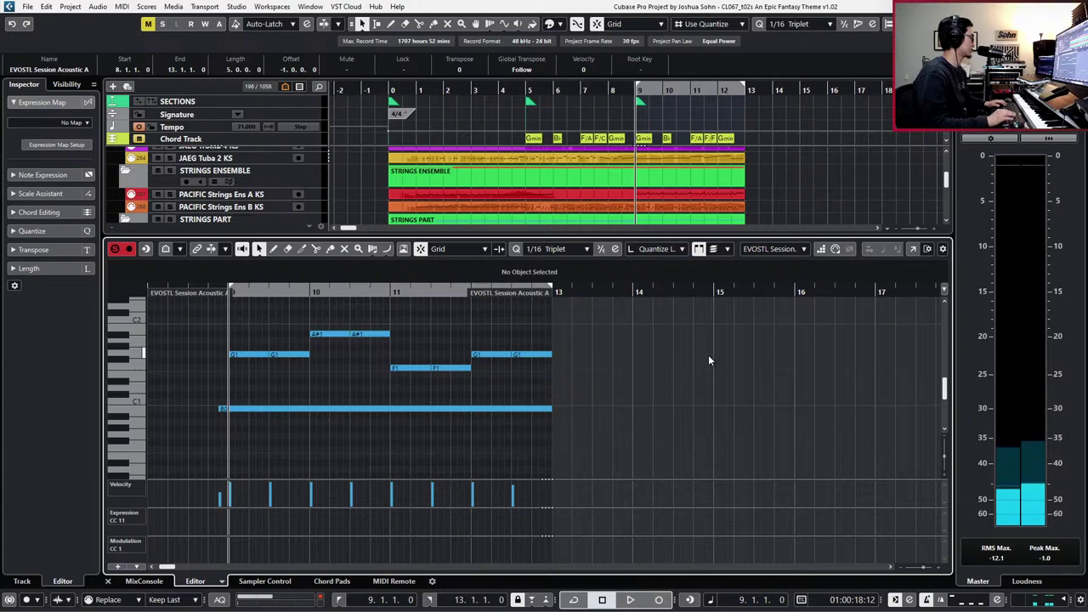
key(space)
key(space)
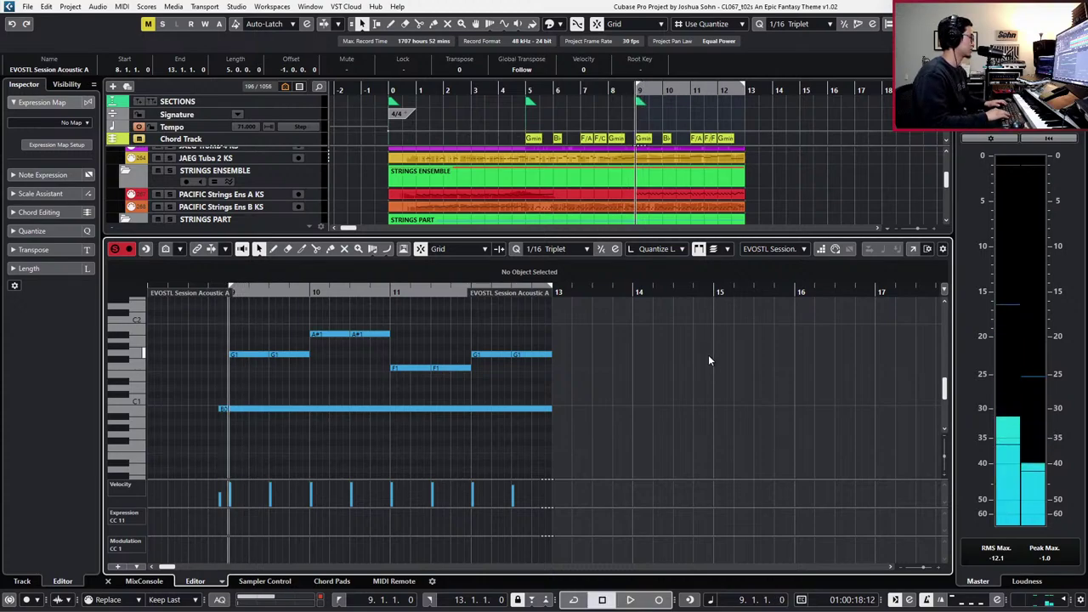
key(ctrl+e)
- Open the EVOSTL Foam Mute B part starting at bar 8 and audition it from bar 9, with the arrangement and soloed
double_click(719, 377)
key(space)
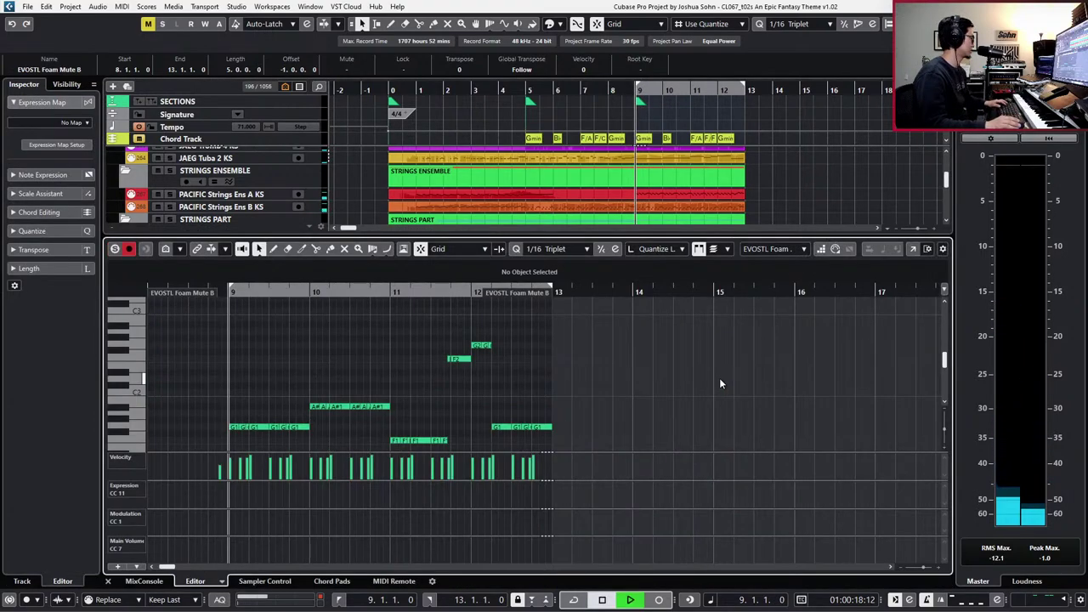
key(space)
key(space)
key(h)
key(h)
key(h)
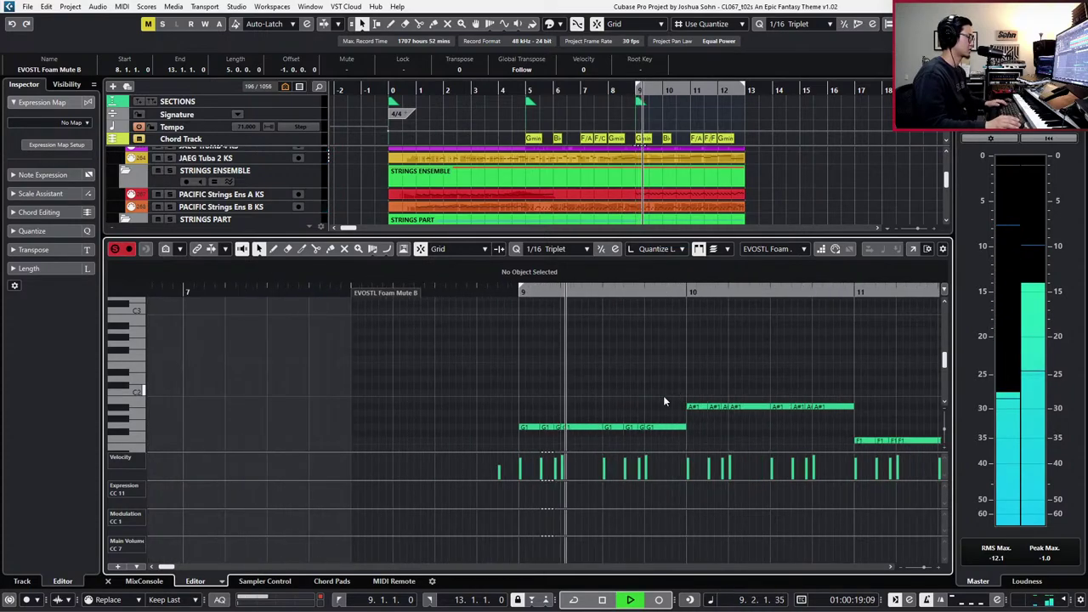
scroll(646, 404, down, 1)
key(space)
key(g)
key(g)
key(g)
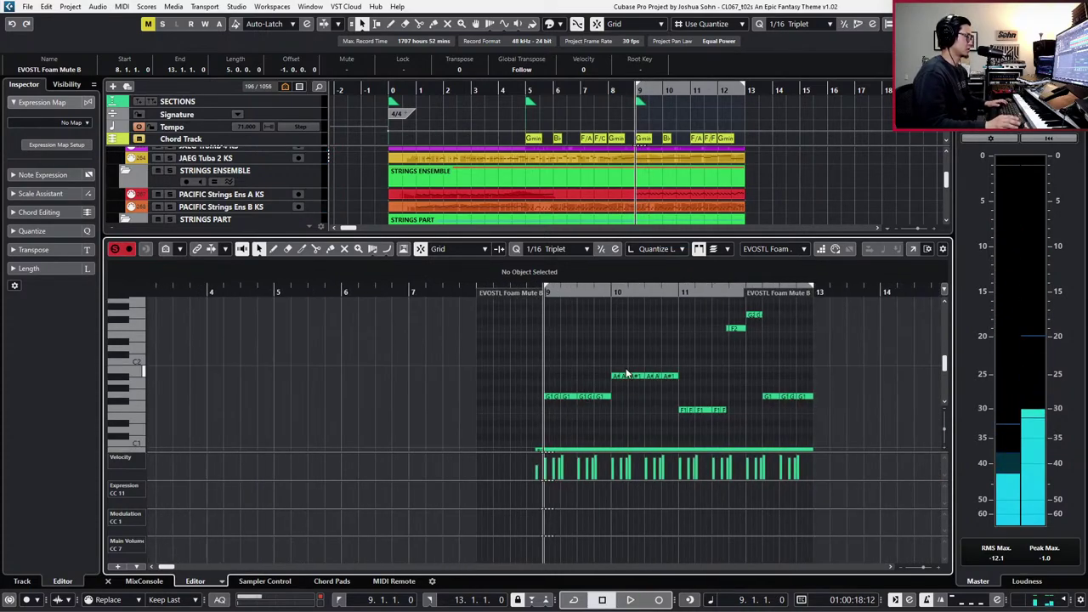
- Transpose the high F2 and G2 notes at the end of bar 11 and start of bar 12 down an octave
scroll(538, 348, up, 2)
drag(690, 338, 789, 372)
key(shift+Down)
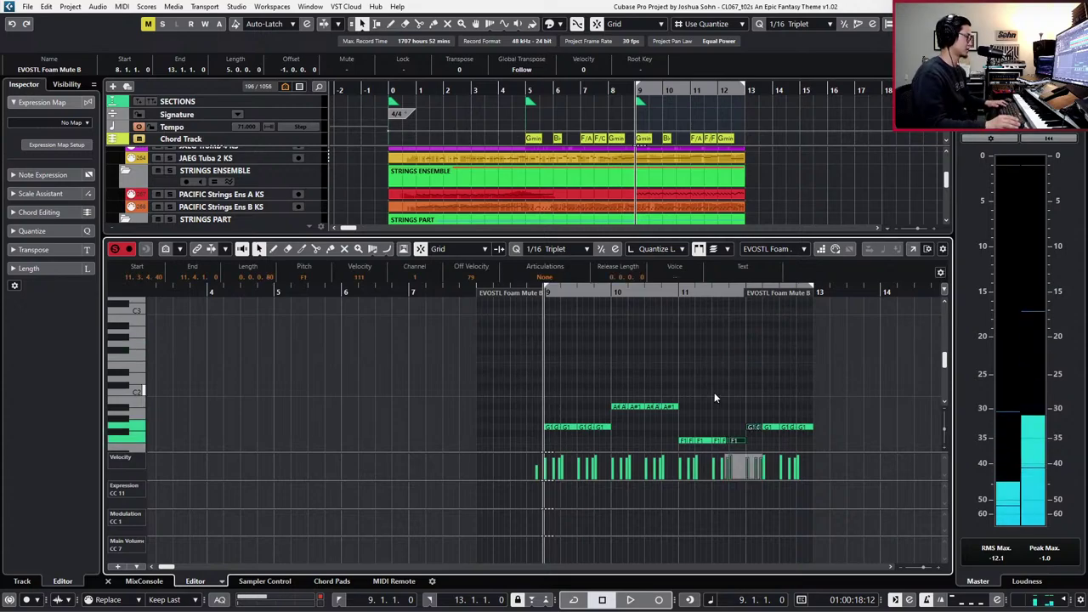
key(h)
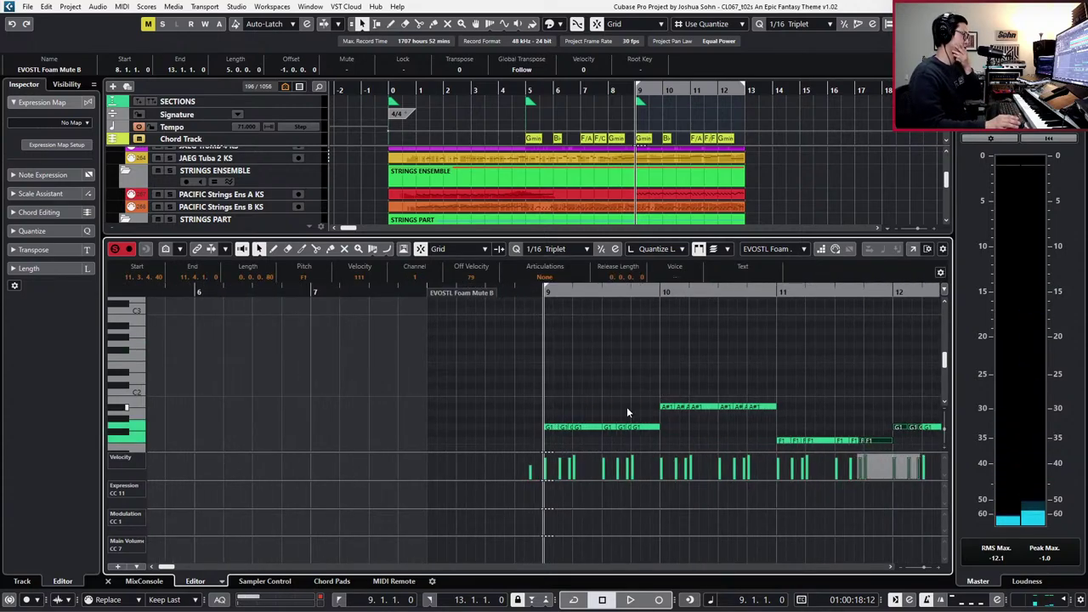
click(593, 410)
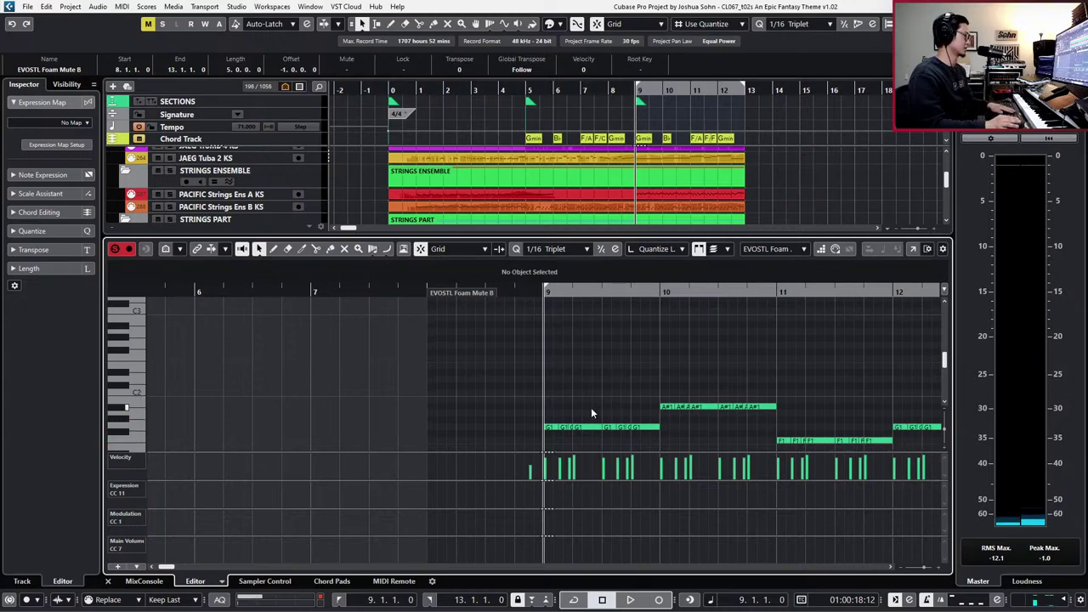
- Delete the long G1 note in the first half of bar 9 and duplicate the opening one-beat G1 figure across the bar
click(583, 425)
key(Delete)
mouse_move(582, 410)
mouse_down()
mouse_move(555, 433)
mouse_move(585, 436)
mouse_up()
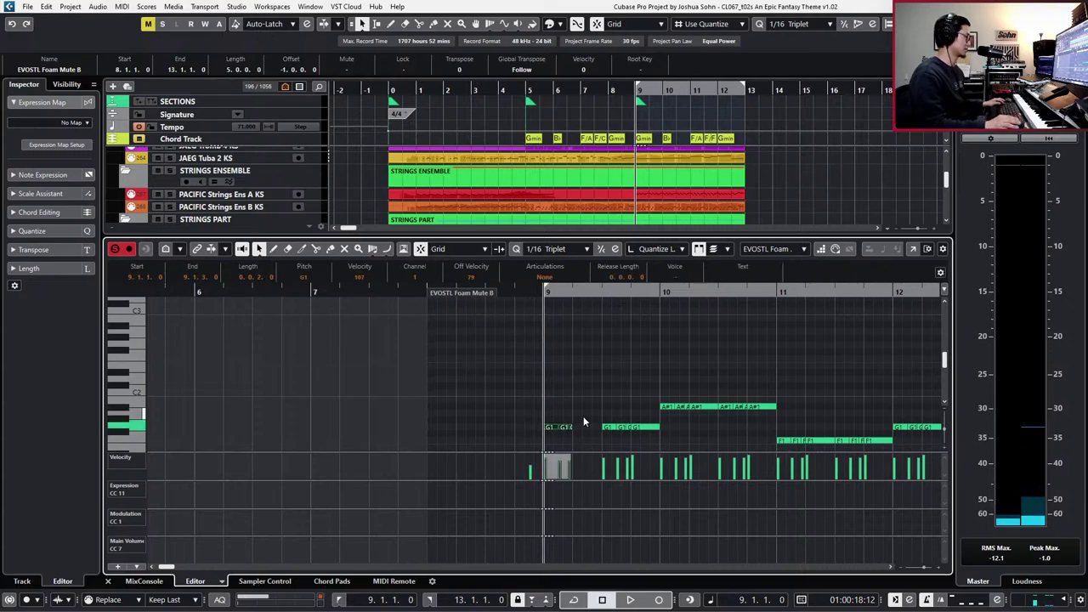
drag(544, 414, 588, 436)
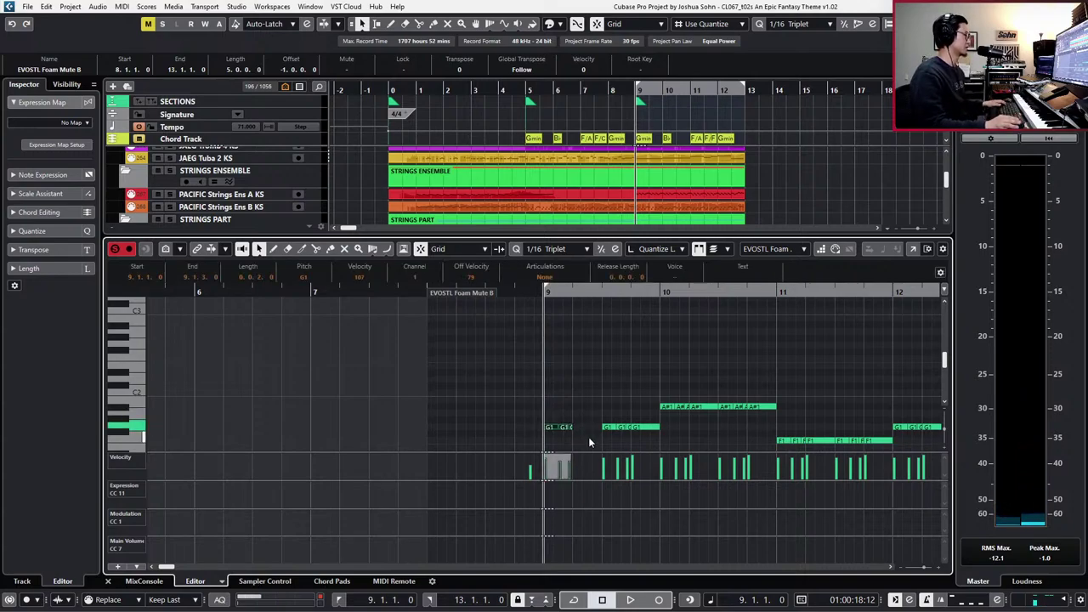
key(Delete)
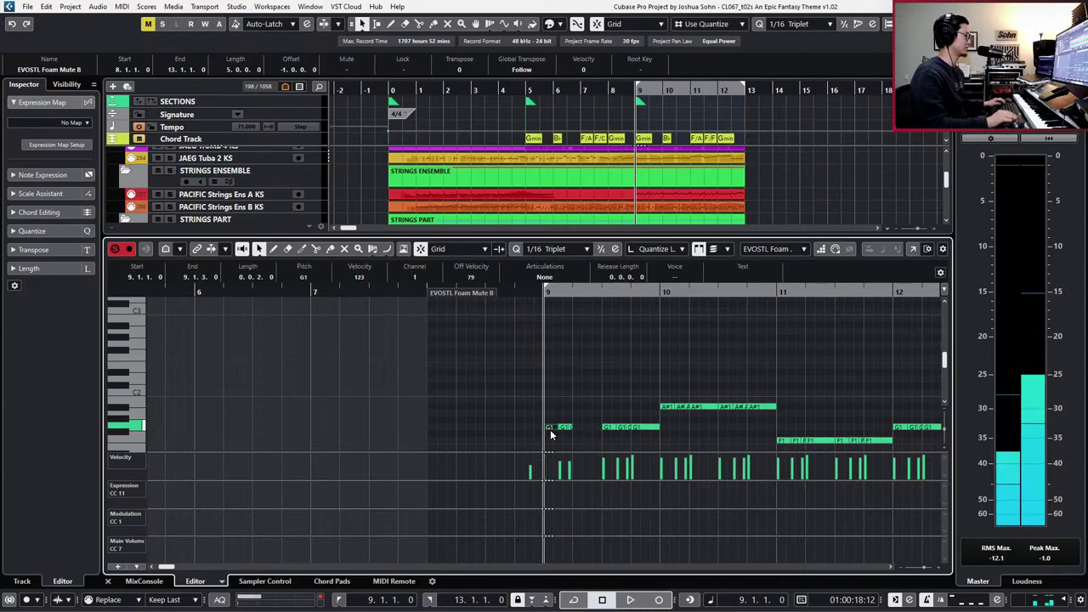
key(ctrl+d)
drag(553, 423, 641, 430)
key(Delete)
key(ctrl+d)
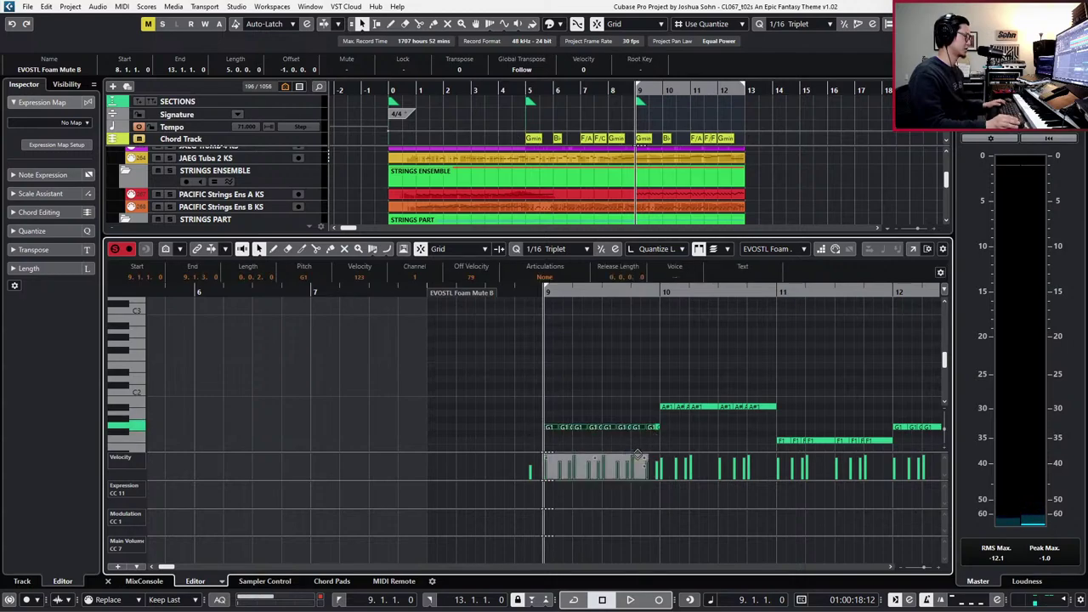
- Audition the revised EVOSTL Foam Mute B rhythm from bar 9, first soloed and again with the full arrangement
key(space)
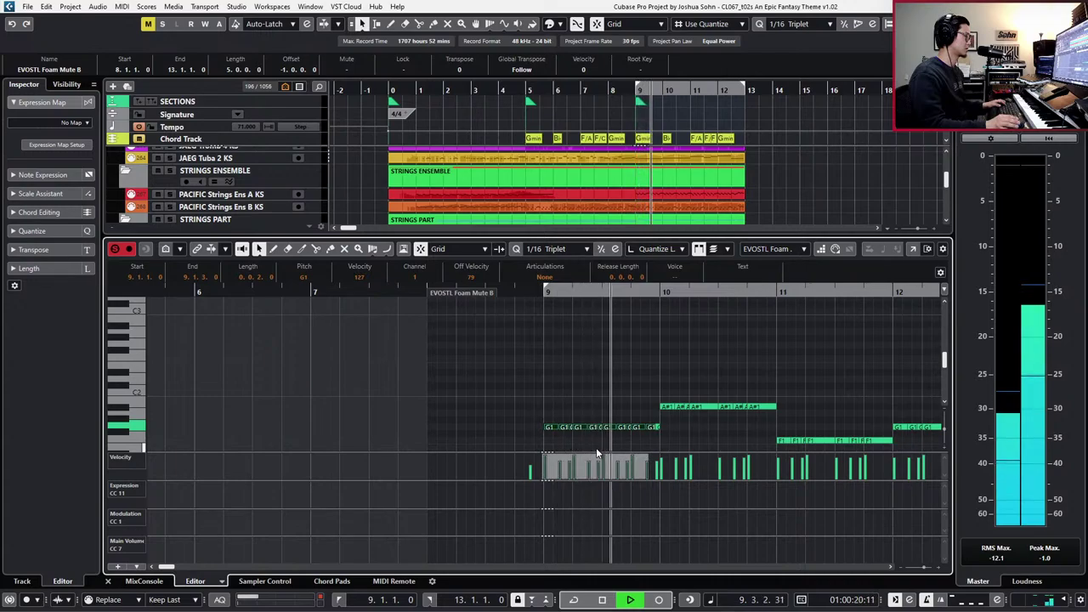
key(space)
click(583, 392)
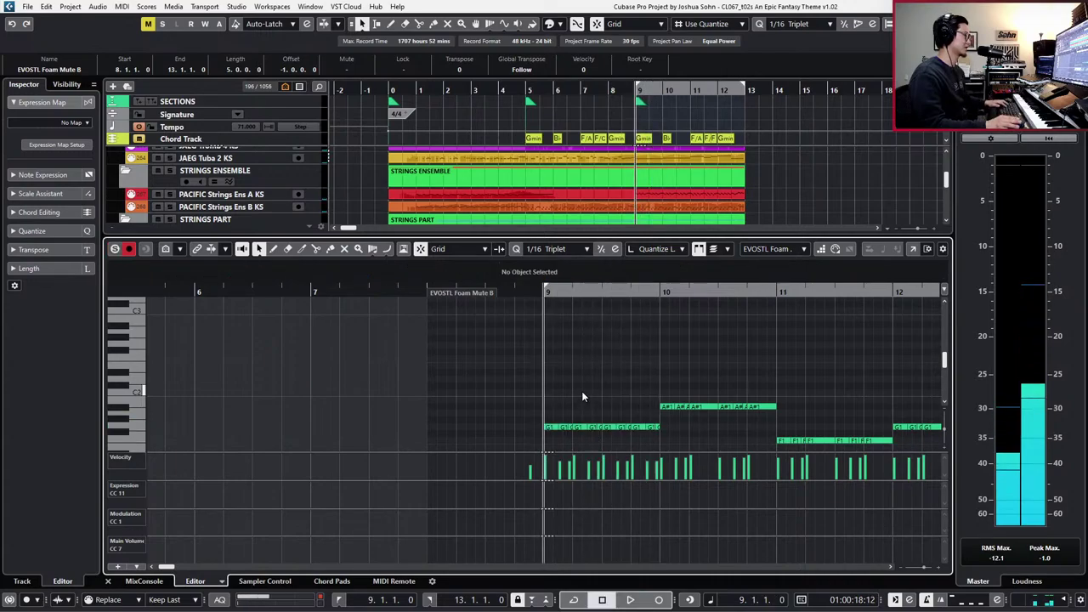
key(h)
key(space)
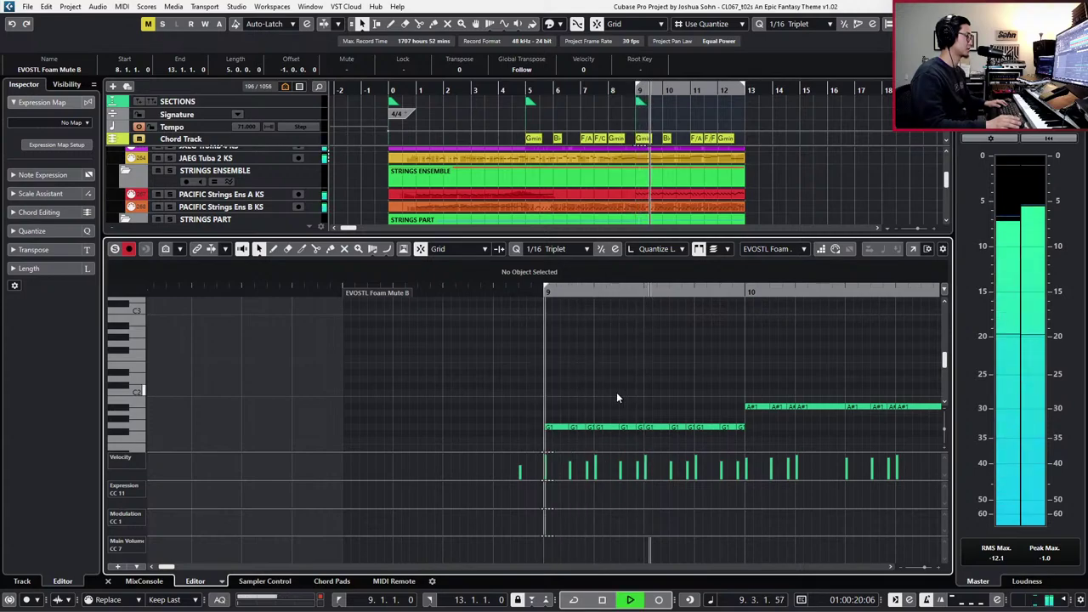
key(g)
key(space)
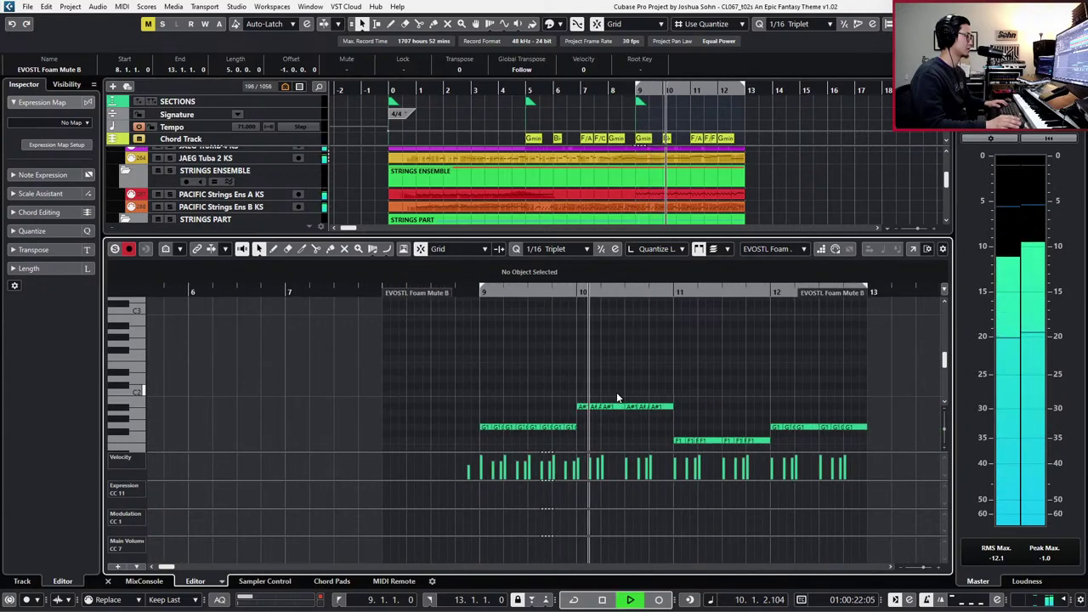
- Delete the A#1 notes in bar 10 and paste a copy of bar 9's G1 notes over the originals in bar 9
drag(578, 382, 675, 414)
key(Delete)
drag(603, 411, 493, 433)
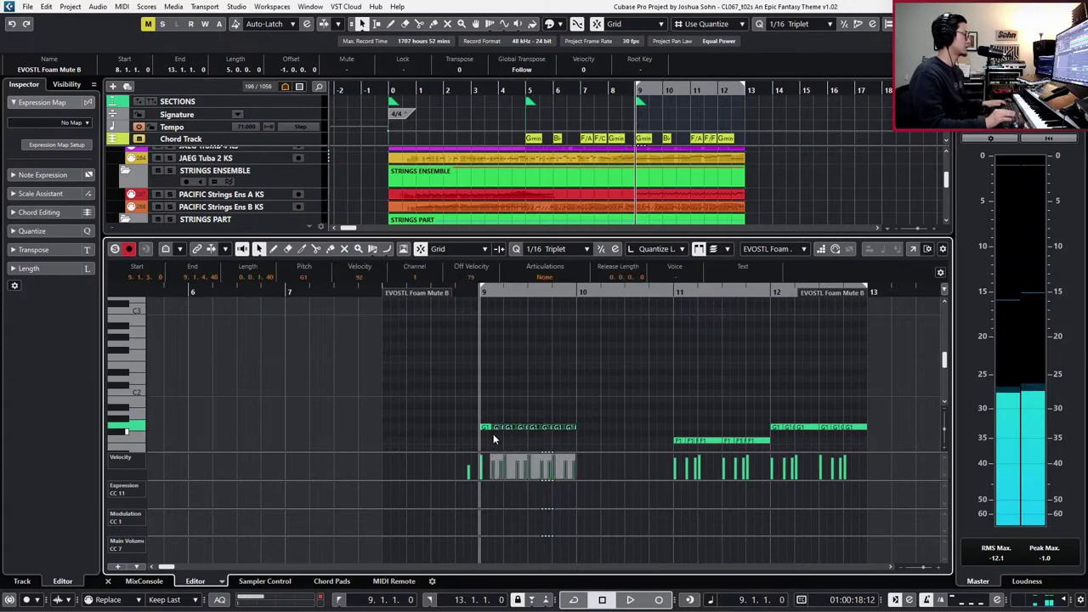
key(ctrl+c)
key(ctrl+v)
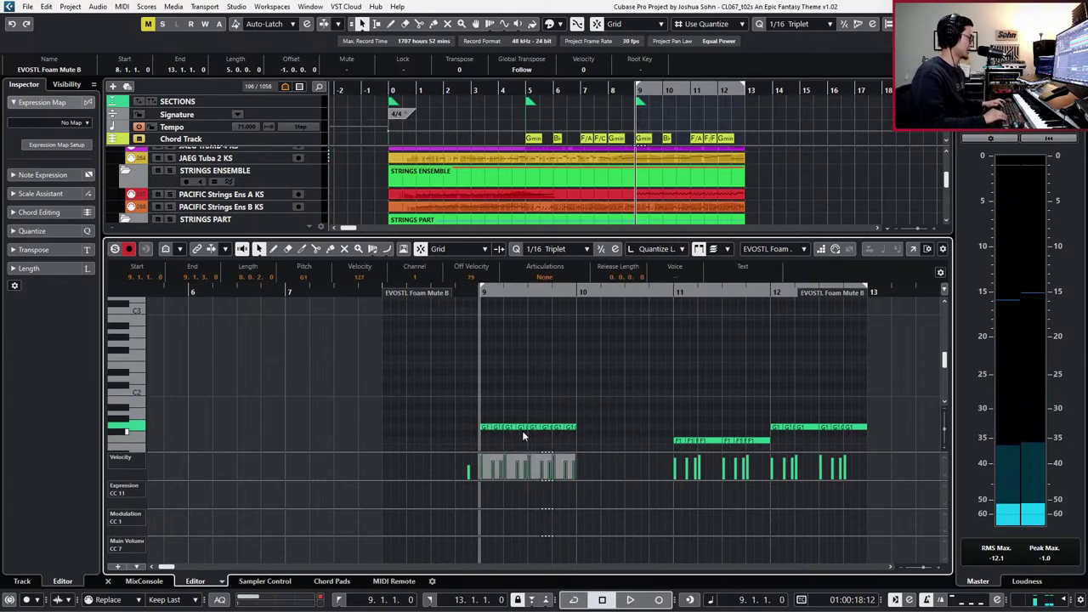
- Transpose the pasted bar 9 notes up seven semitones to D2
key(Up)
key(Up)
key(Up)
key(Up)
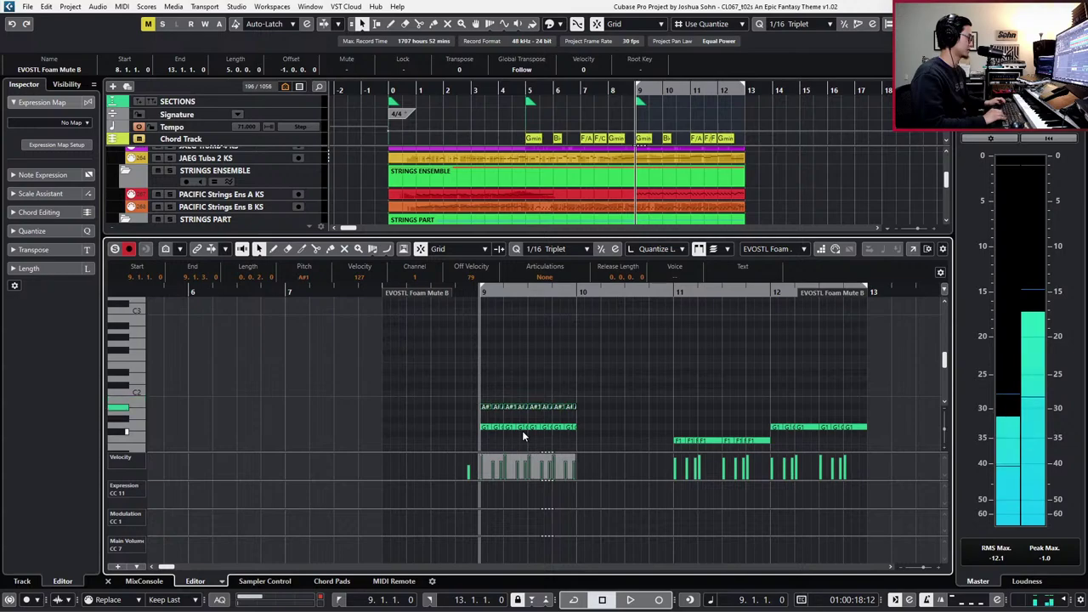
key(Up)
key(Up)
key(Up)
key(space)
key(space)
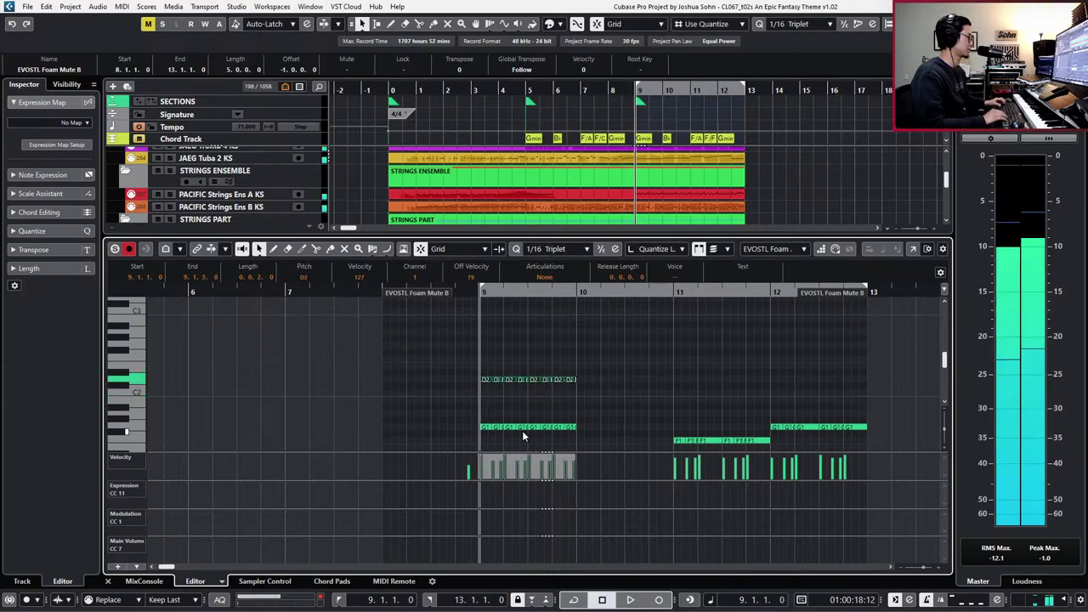
- Nudge the D2 notes slightly off the beat so they start at 9.1.1.10, auditioning bar 9
key(ctrl+Right)
key(ctrl+Right)
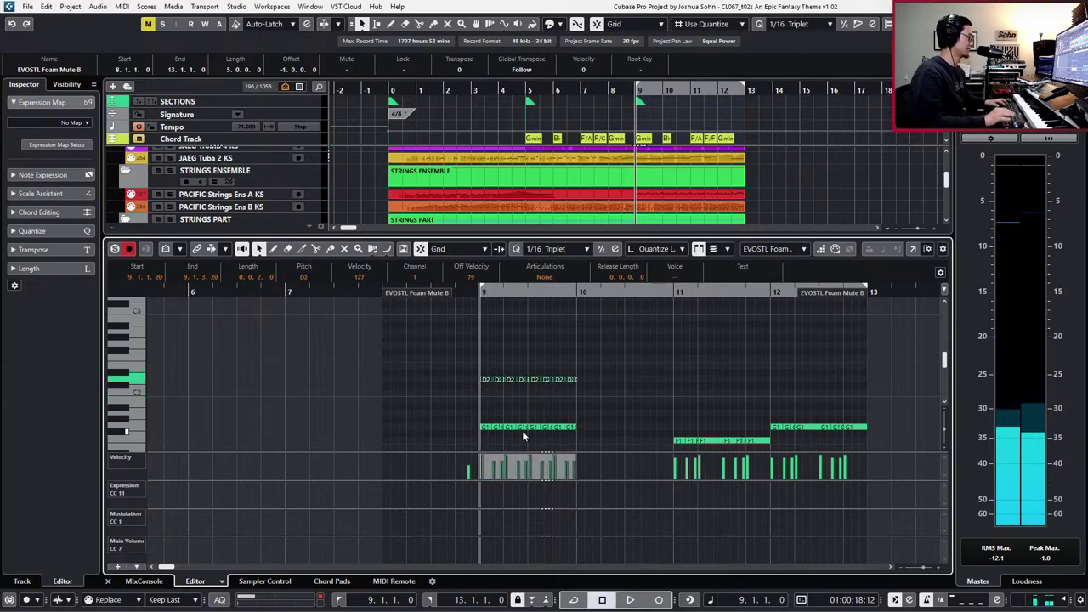
key(KP_Subtract)
key(space)
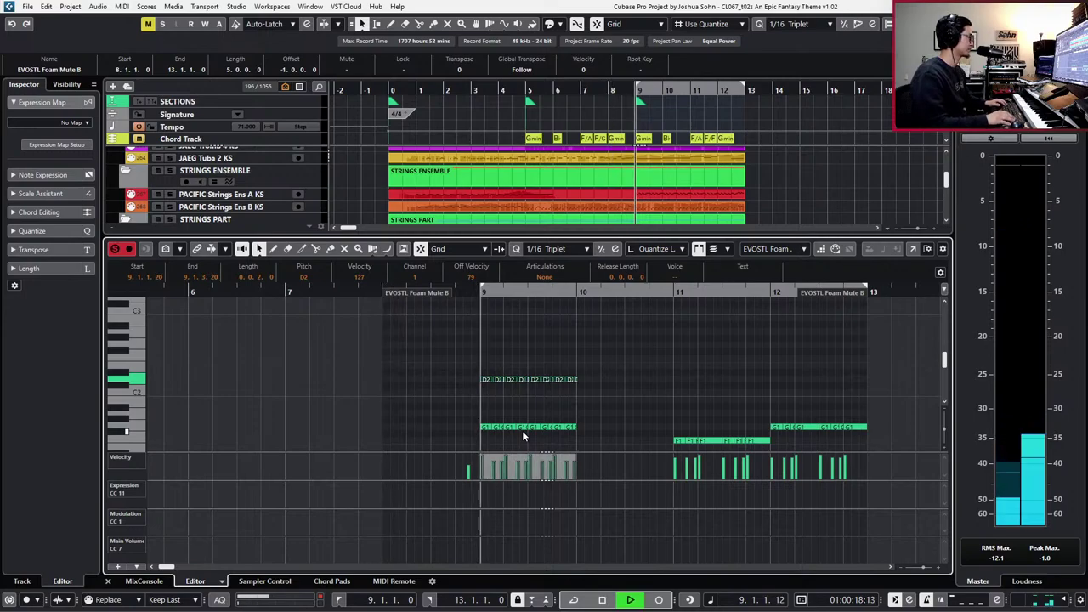
key(g)
key(g)
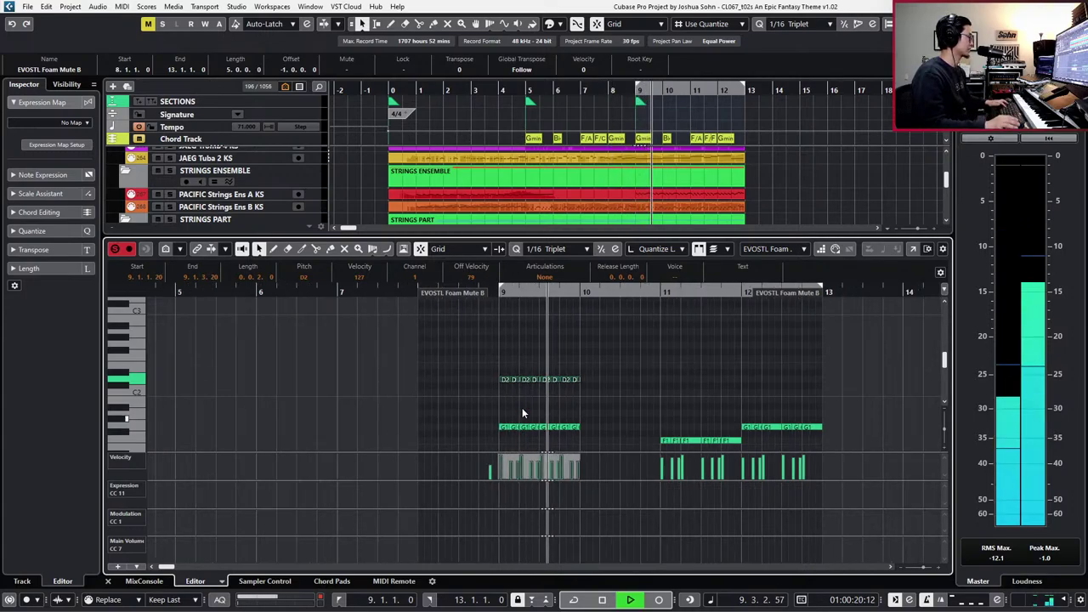
scroll(533, 400, down, 2)
scroll(542, 384, up, 1)
key(space)
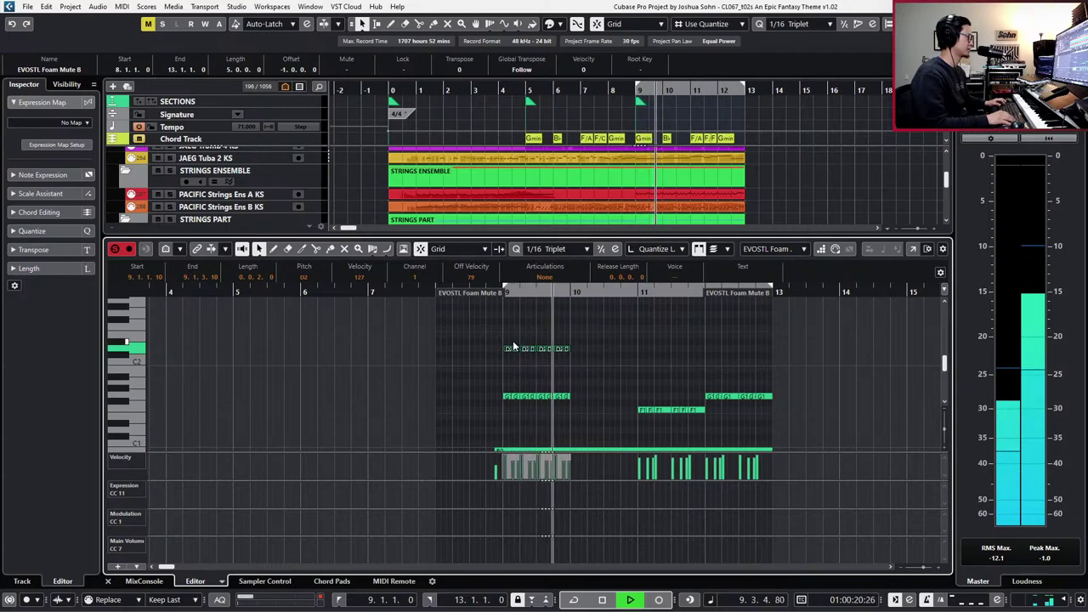
key(space)
drag(486, 339, 586, 406)
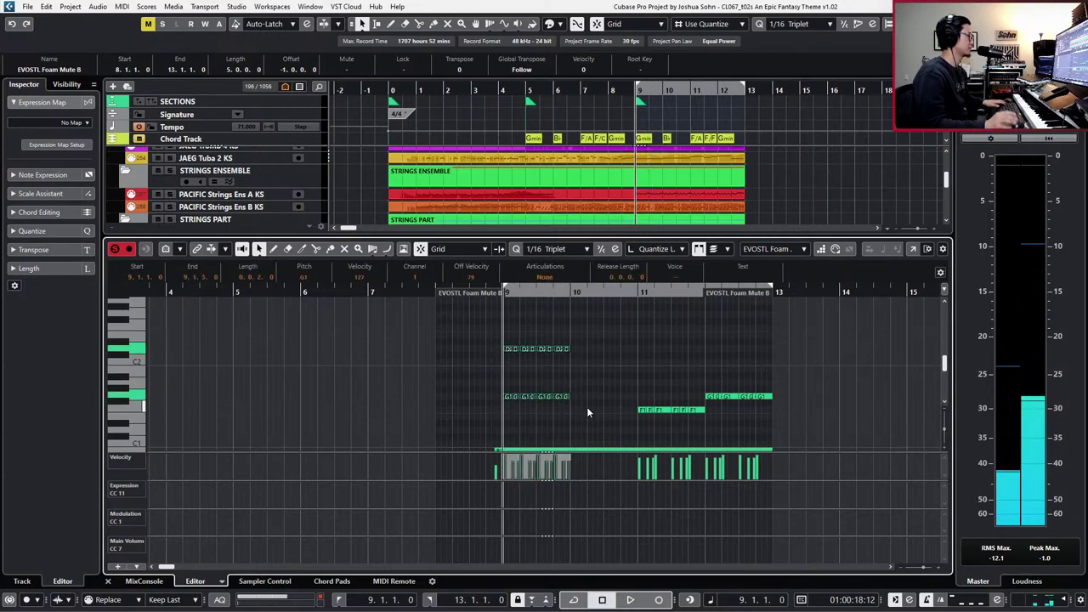
key(ctrl+d)
key(ctrl+z)
- Shorten the closing D2 notes of bar 9 slightly, bringing the first of them to a length of 0.0.1.30
drag(591, 341, 568, 414)
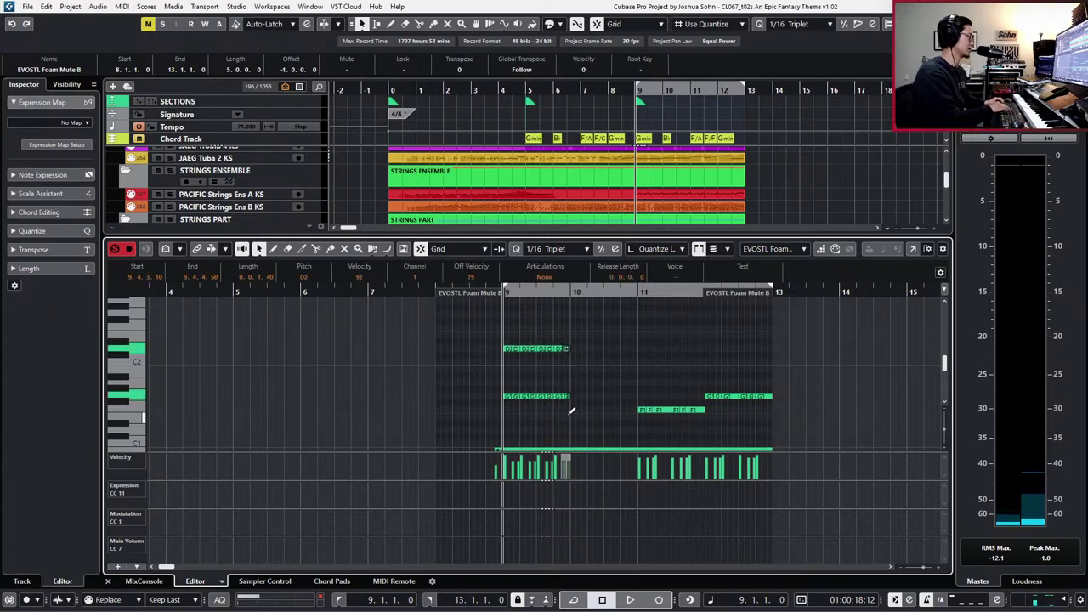
key(g)
key(h)
key(h)
key(h)
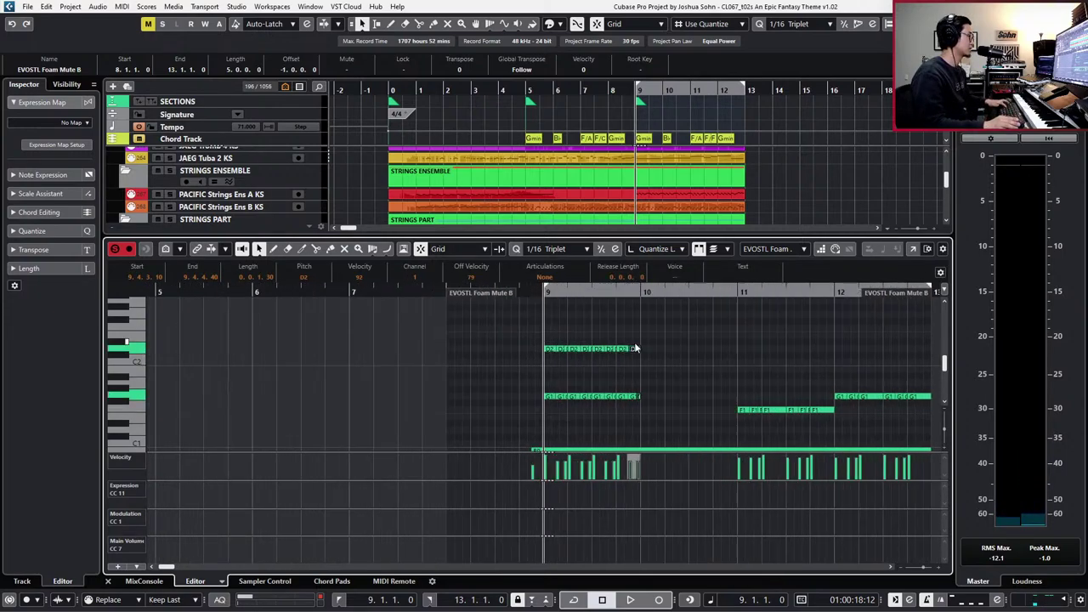
- Duplicate bar 9's G1 and D2 notes into bar 10 and transpose the copy up three semitones to A#1 and F2
drag(675, 330, 507, 392)
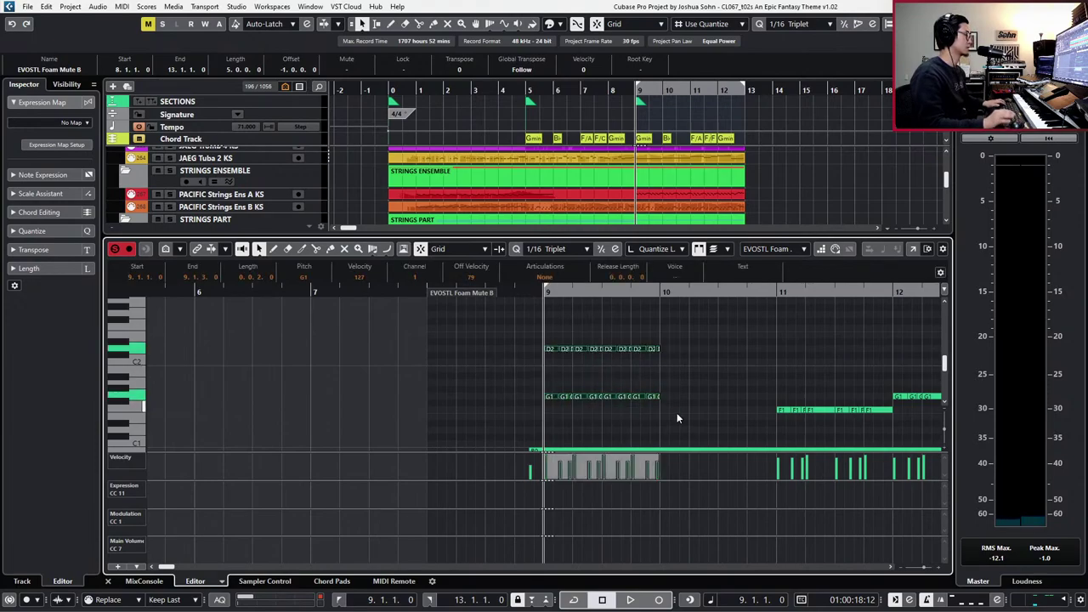
key(alt+d)
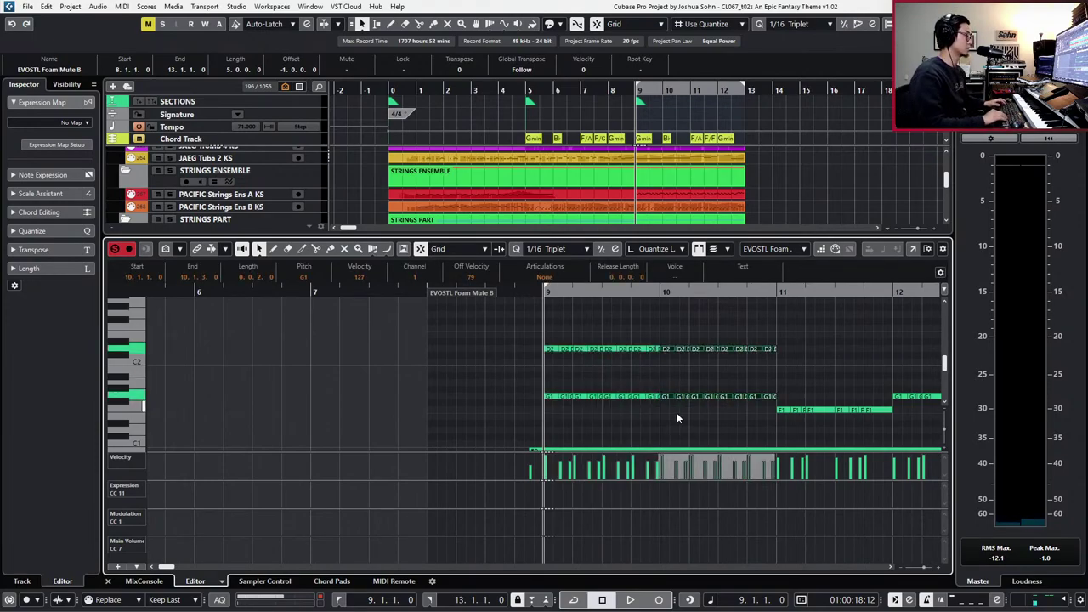
key(Up)
key(Up)
key(Up)
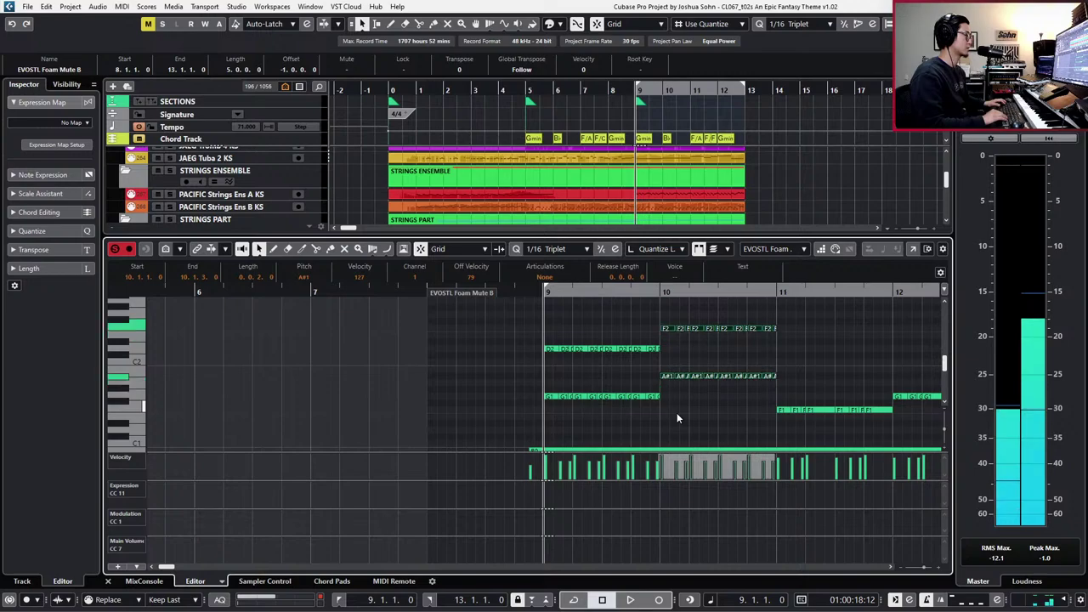
- Replace bar 11's notes with a duplicate of bar 10's two-note pattern, transposed down five semitones to F1 and C2
scroll(677, 414, right, 4)
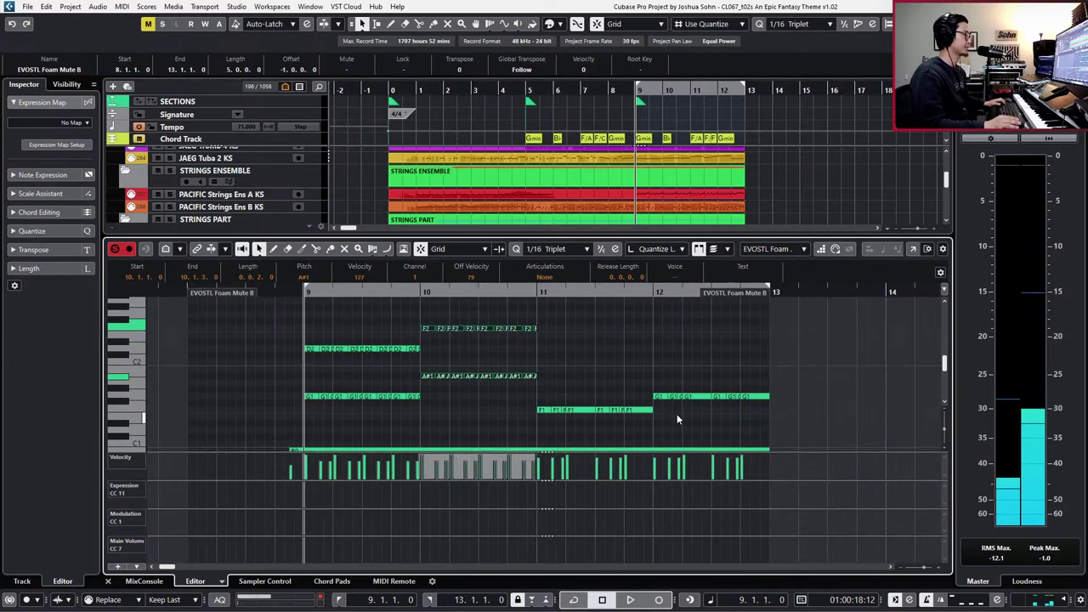
drag(510, 413, 665, 414)
key(Delete)
drag(586, 324, 427, 395)
key(ctrl+d)
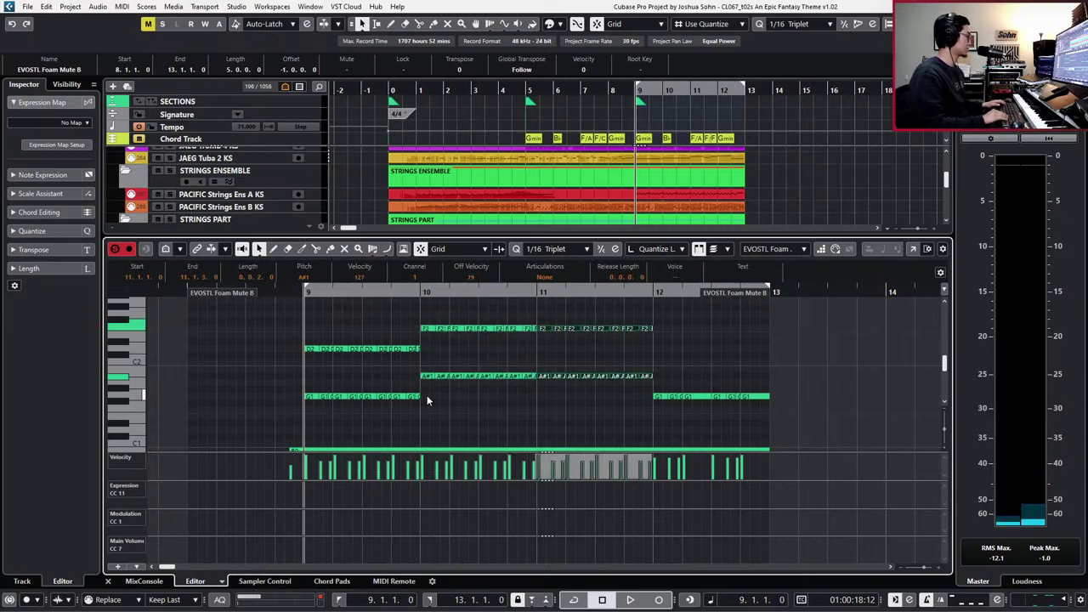
key(Down)
key(Down)
key(Down)
key(Down)
key(Down)
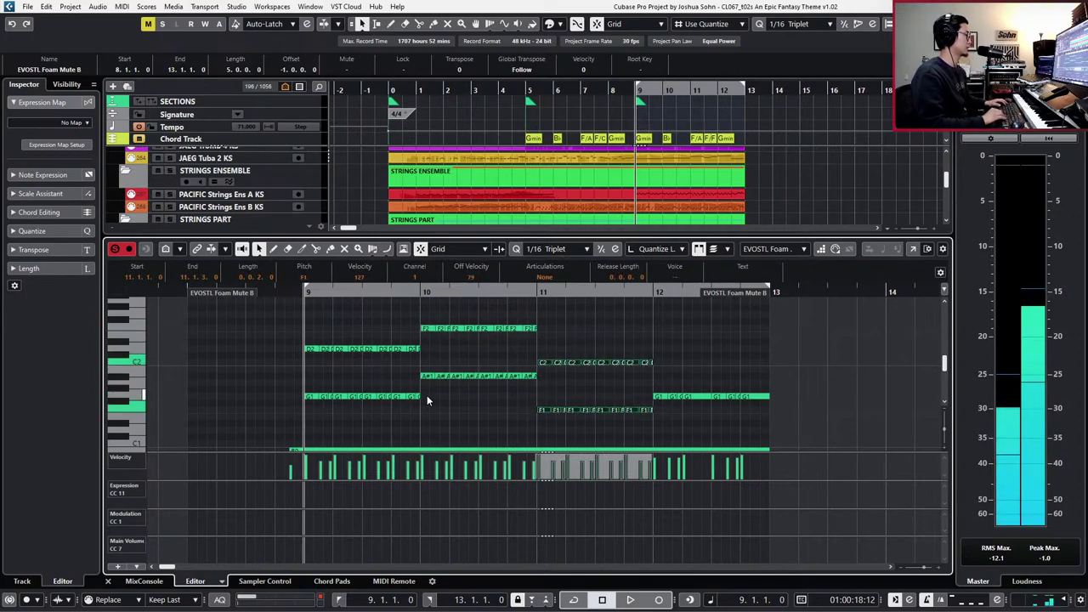
- Replace bar 12's notes with a duplicate of bar 11's two-note pattern, transposed up two semitones to G1 and D2
drag(620, 386, 757, 399)
key(Delete)
drag(722, 343, 543, 426)
key(ctrl+d)
key(Up)
key(Up)
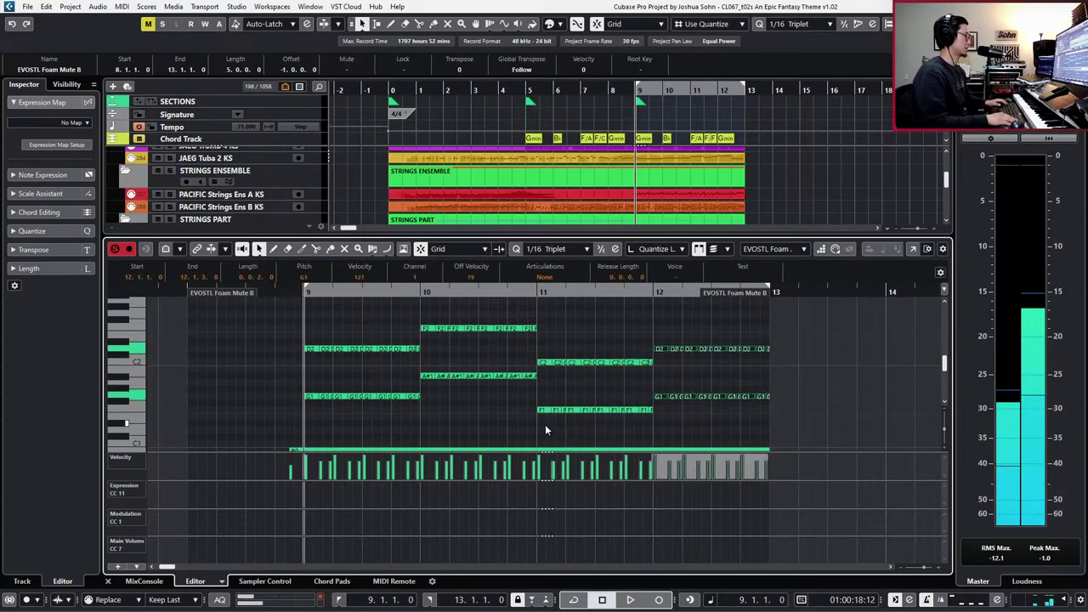
- During playback, lower the velocities of the upper notes in bars 9 to 12 together, bringing the first note to 95
key(space)
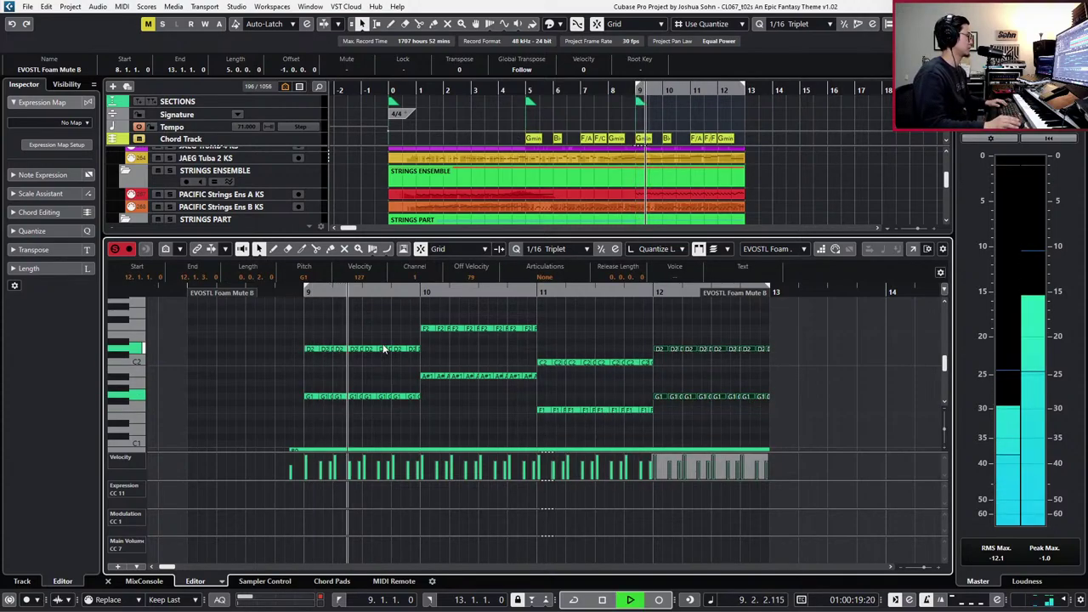
click(331, 339)
drag(331, 335, 643, 365)
drag(629, 327, 789, 352)
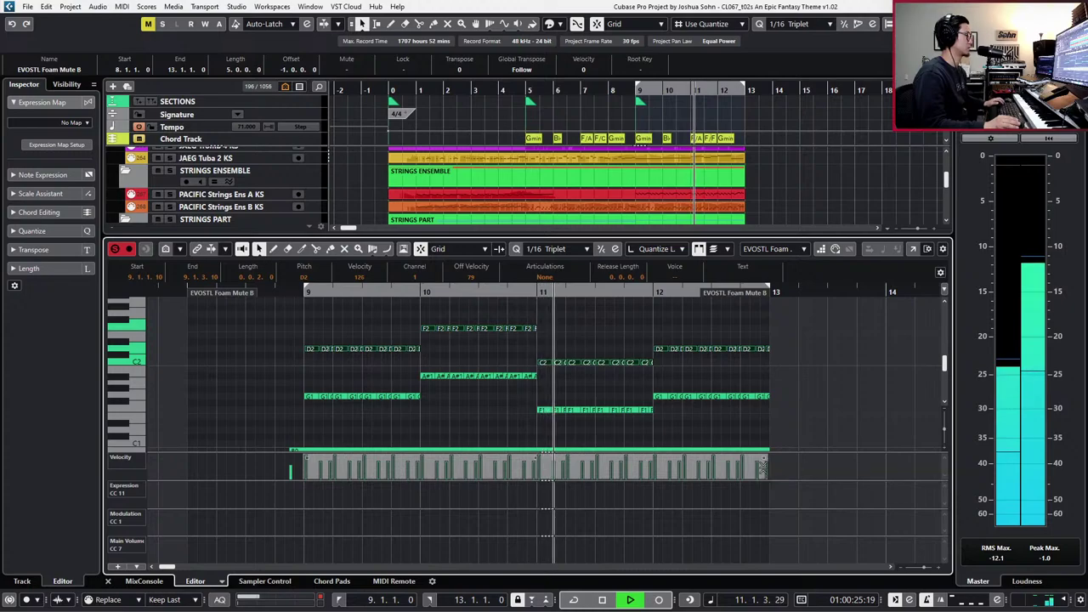
drag(736, 467, 740, 471)
key(KP_1)
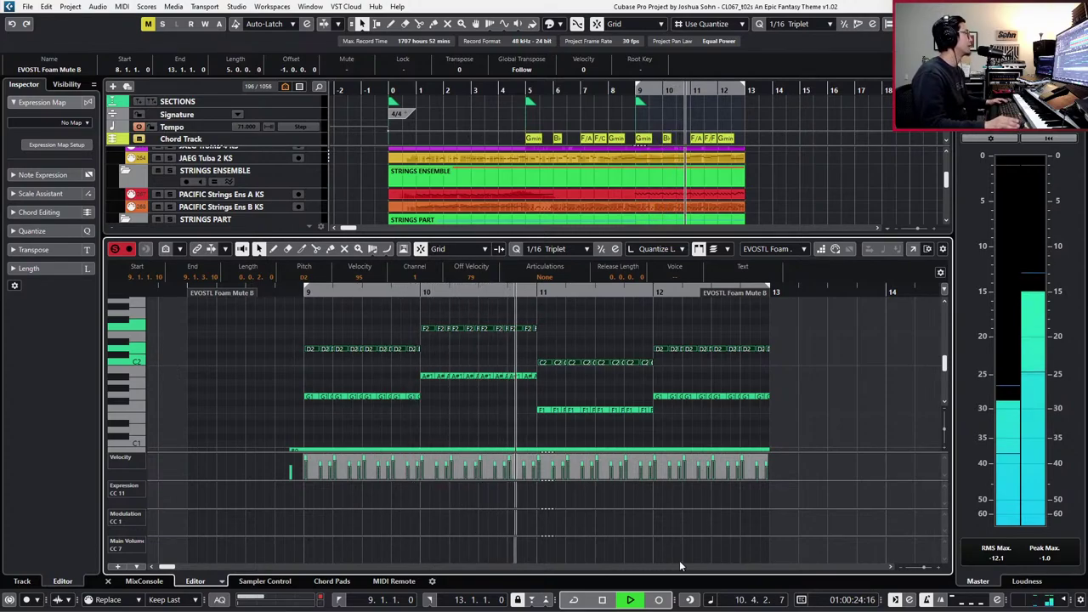
click(820, 410)
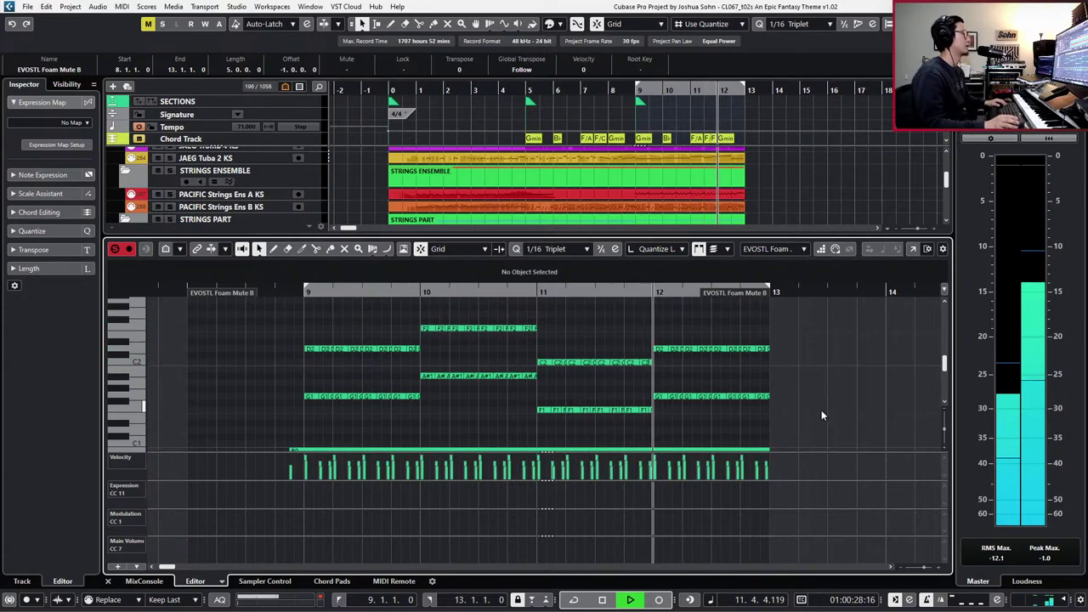
- Lower the velocities of the D2 notes in bars 9 and 12, bringing the first to 79, and close the editor after auditioning
drag(779, 328, 653, 362)
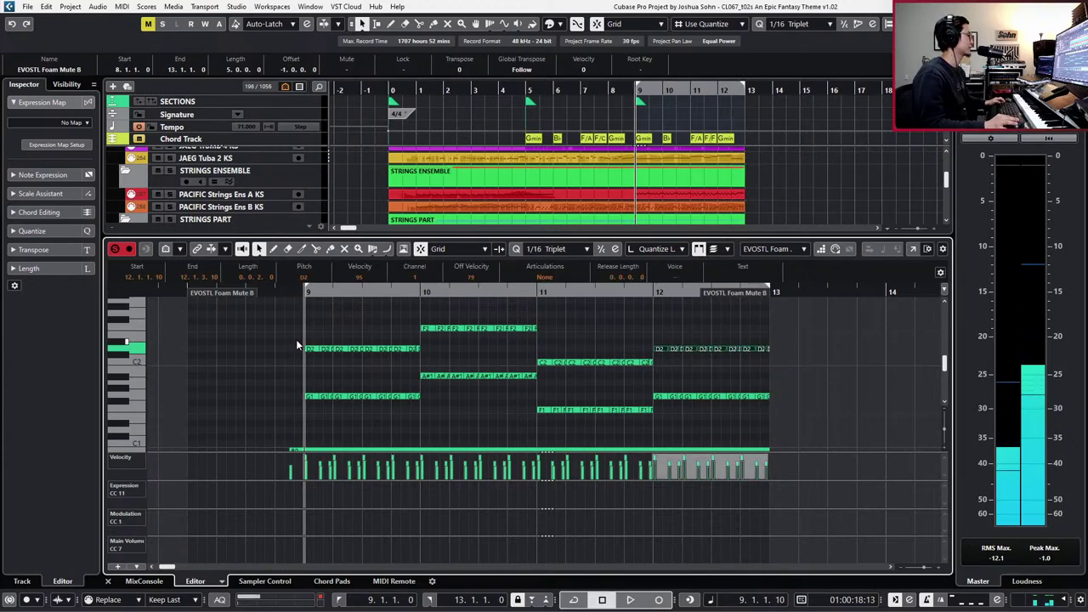
drag(413, 355, 425, 358)
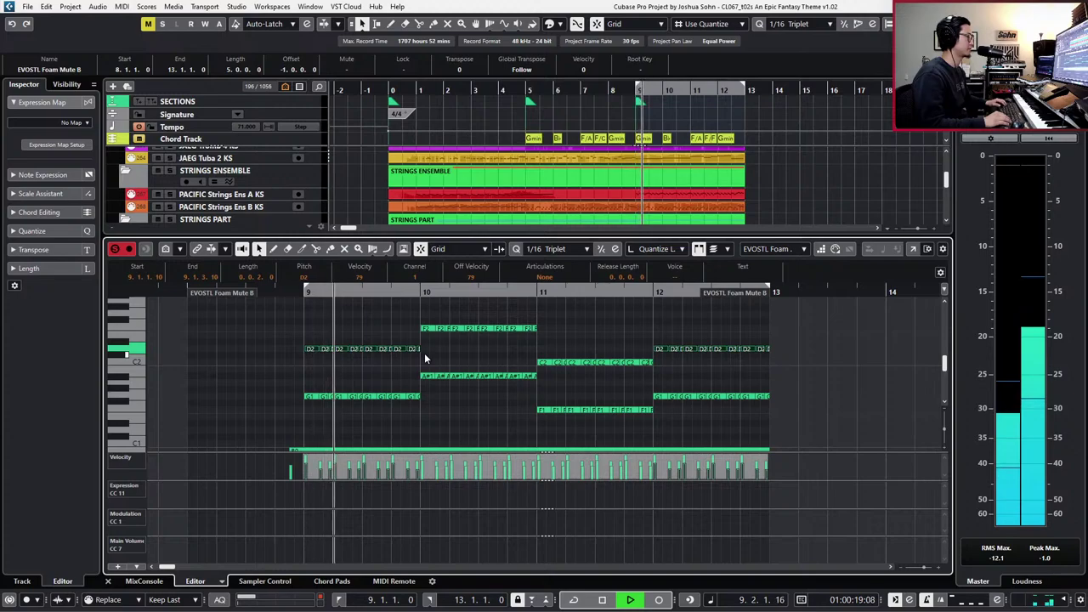
key(ctrl+e)
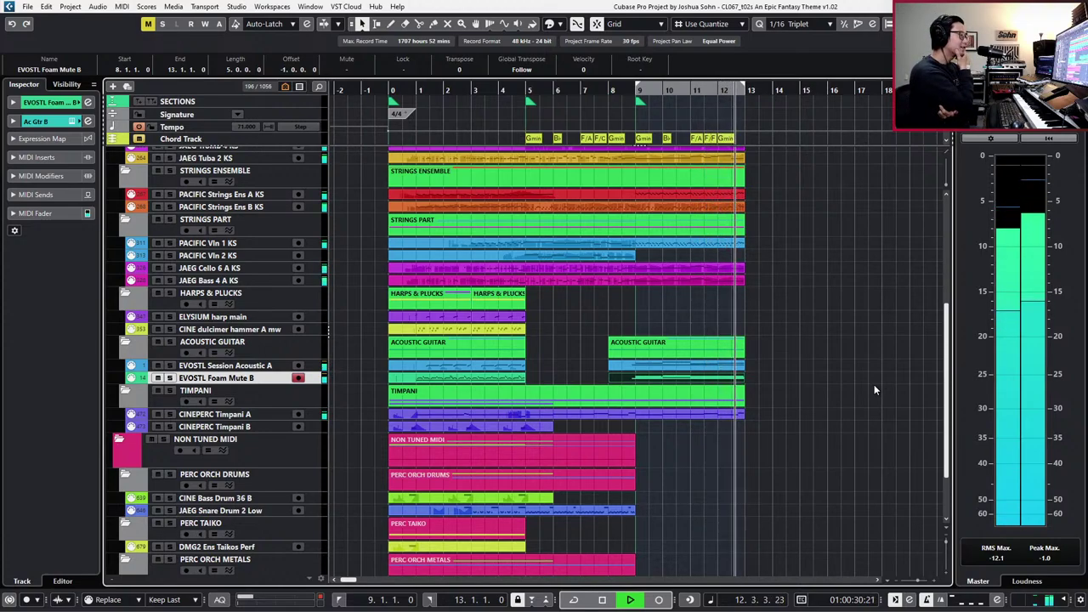
key(space)
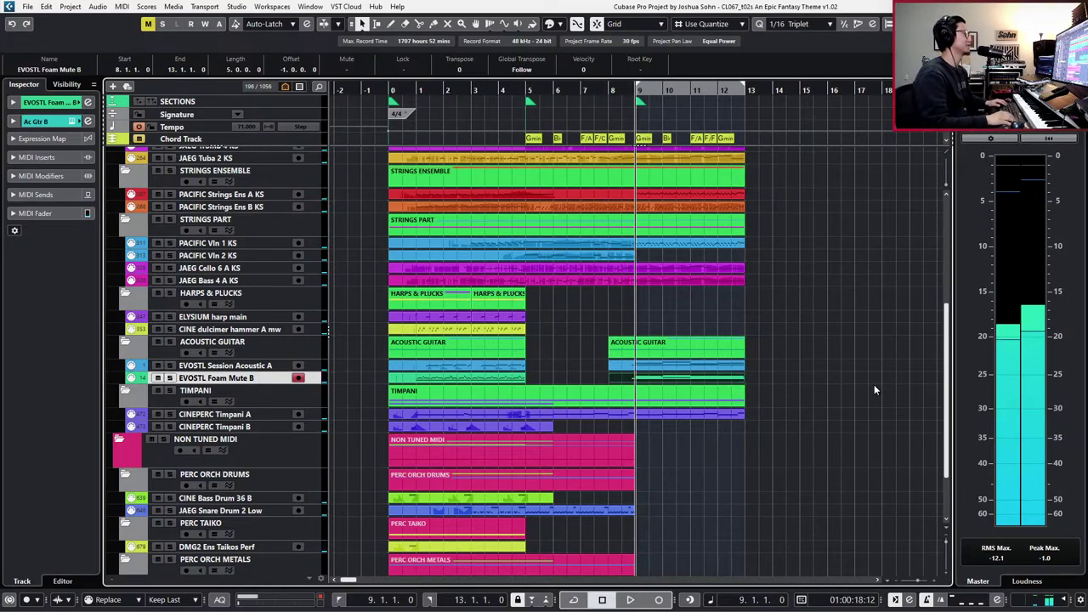
- Move the playback position back to the start of bar 5
key(KP_Subtract)
key(KP_Subtract)
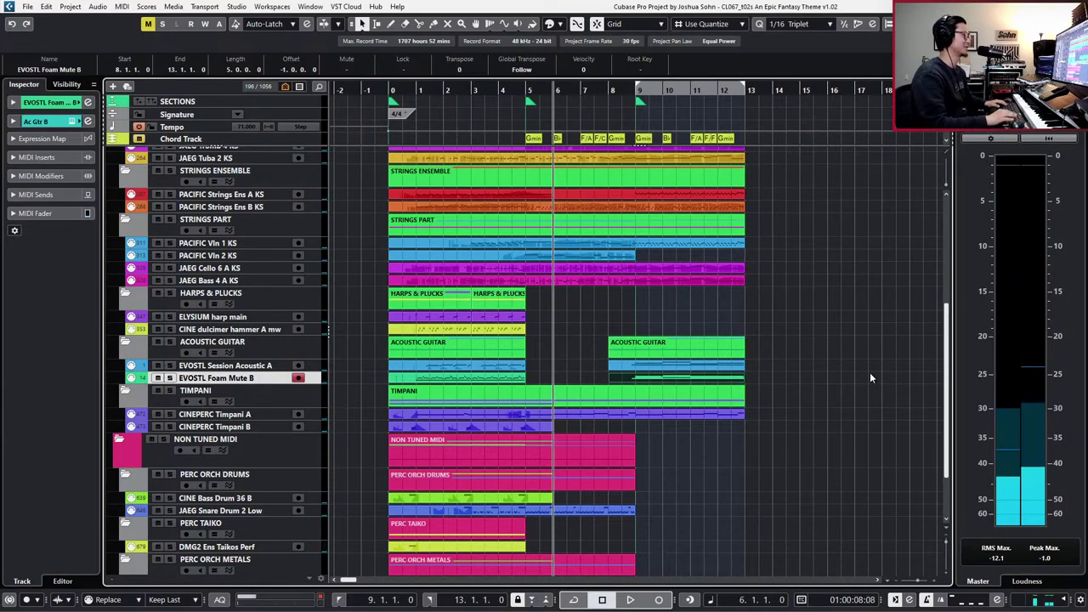
scroll(872, 376, up, 3)
key(KP_Subtract)
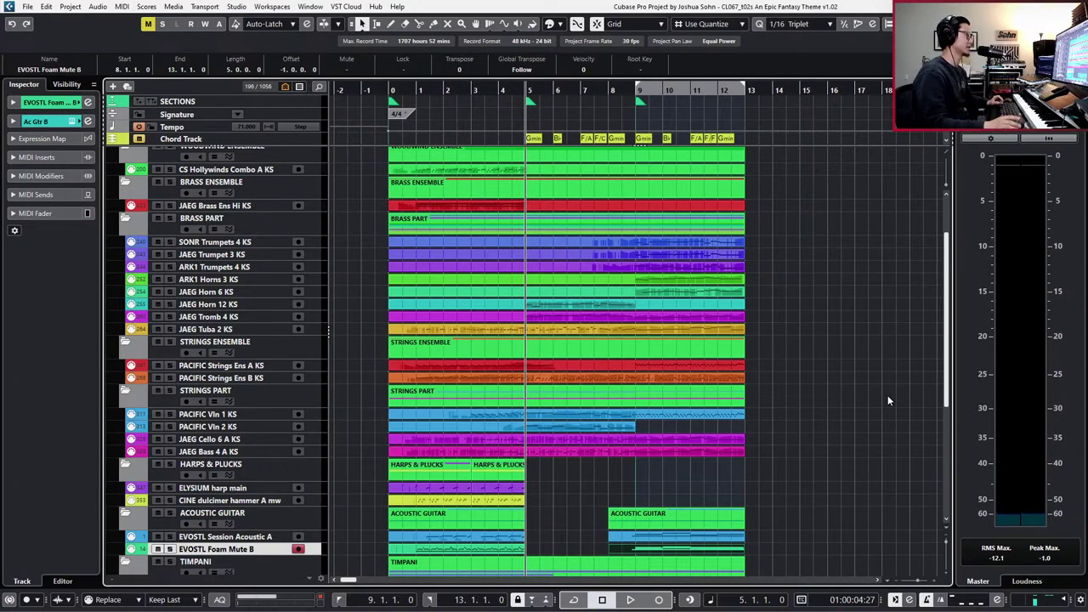
scroll(887, 395, up, 2)
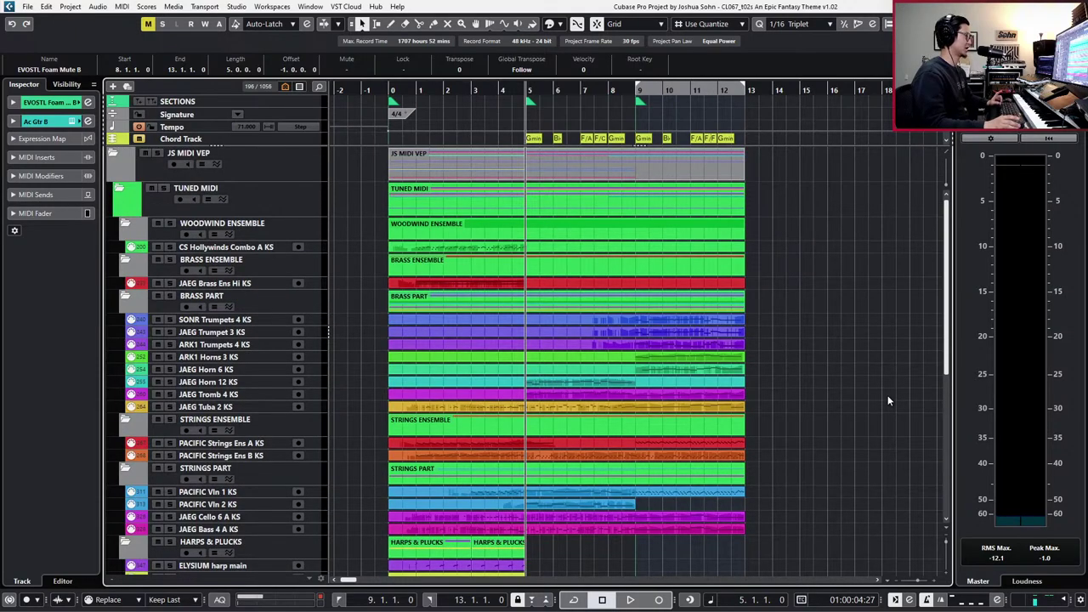
- Glue the separate clips on EVOSTL Session Acoustic A and EVOSTL Foam Mute B into one continuous clip per track
scroll(887, 396, down, 5)
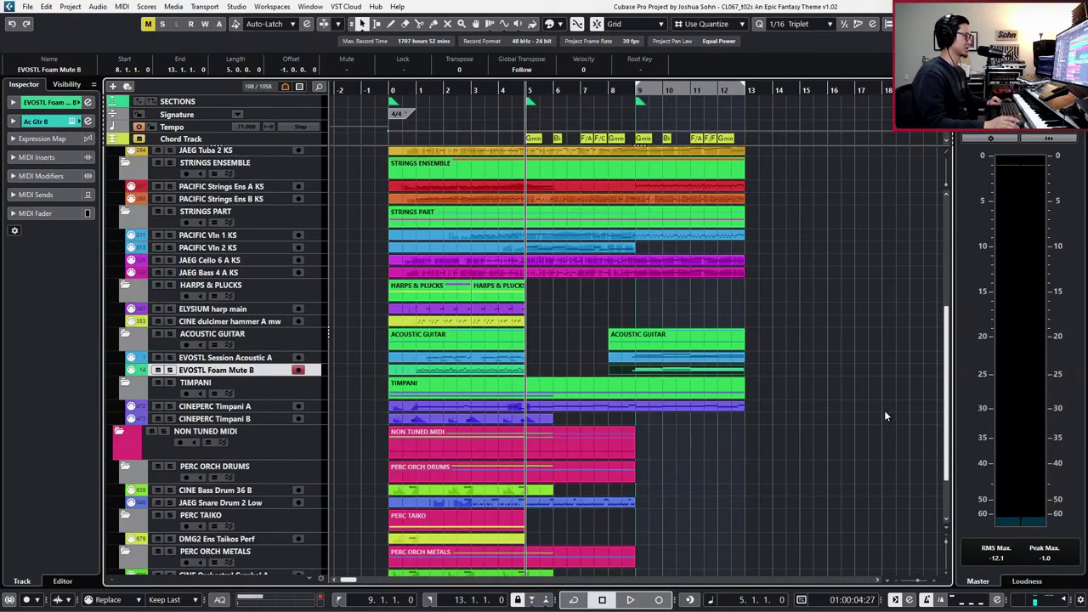
click(520, 359)
key(g)
click(519, 369)
key(g)
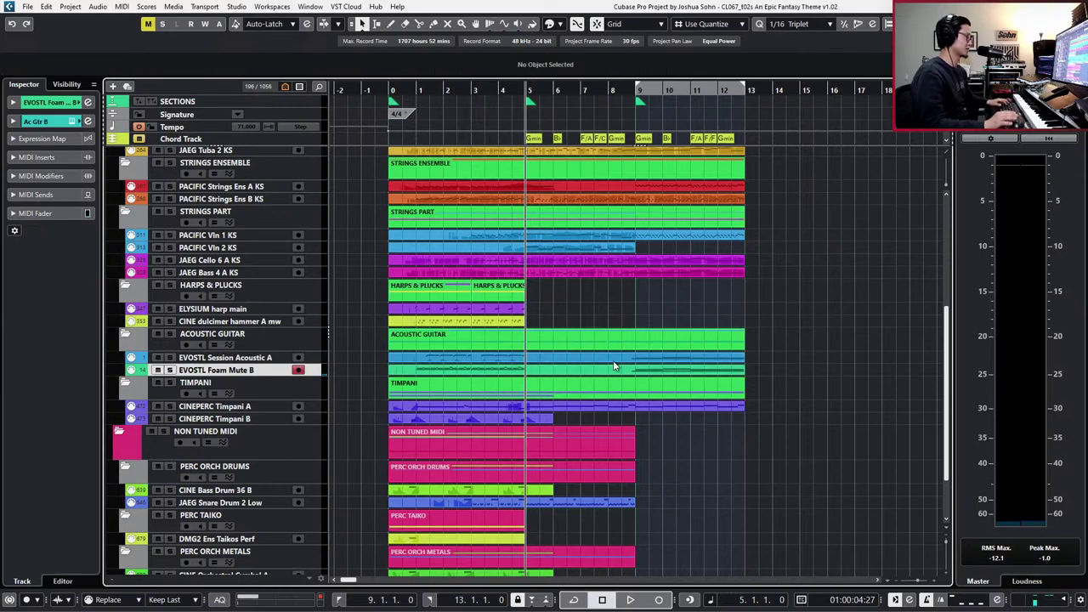
- Play from bar 5, extend the CINEPERC Timpani B clip to bar 13, and set the quantize value to 1/1
scroll(797, 304, down, 3)
scroll(787, 349, right, 2)
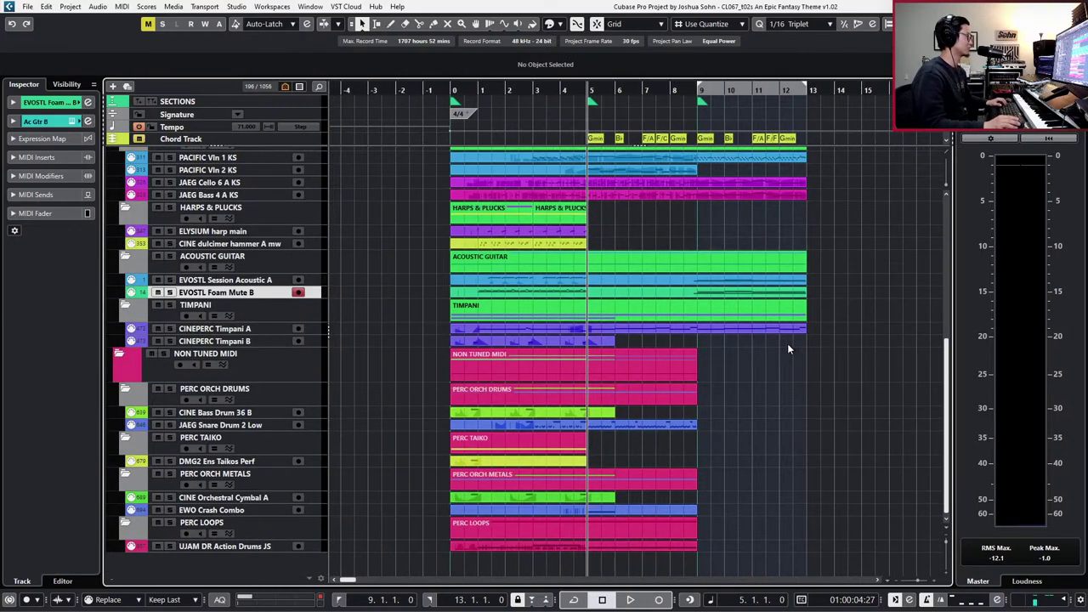
scroll(787, 344, right, 2)
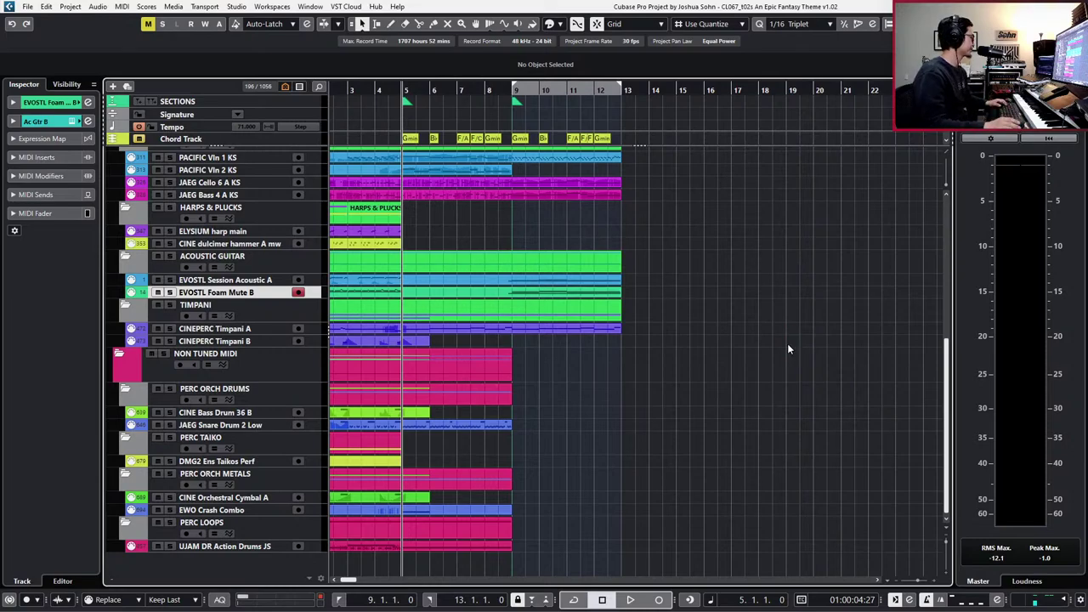
key(space)
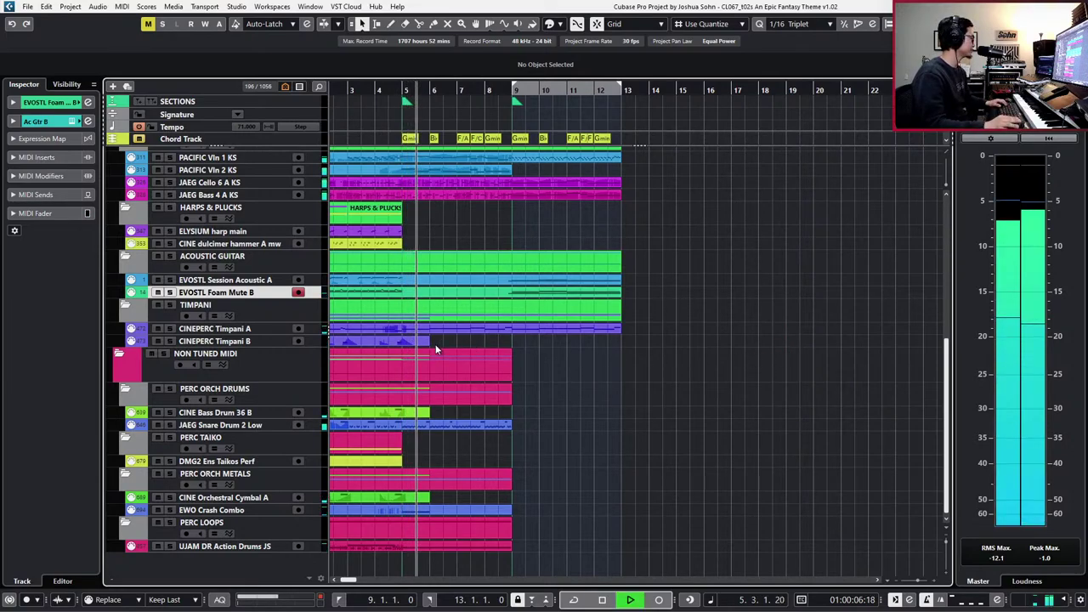
drag(430, 343, 620, 343)
key(1)
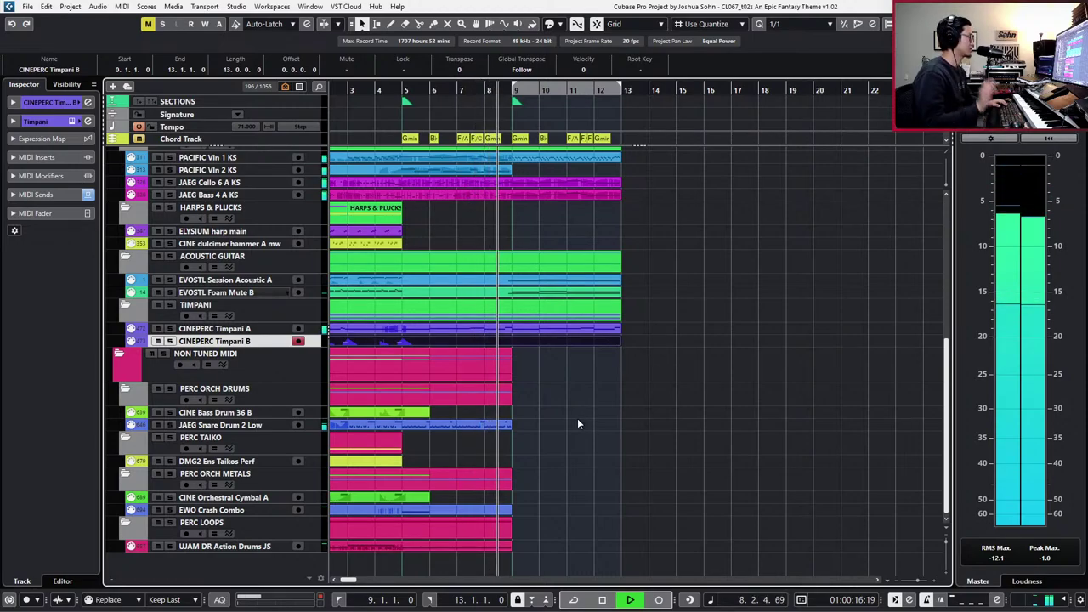
- Open the PACIFIC Vln 1 KS clip for note editing and audition its transition from bar 8 into bar 9
scroll(587, 327, up, 5)
key(space)
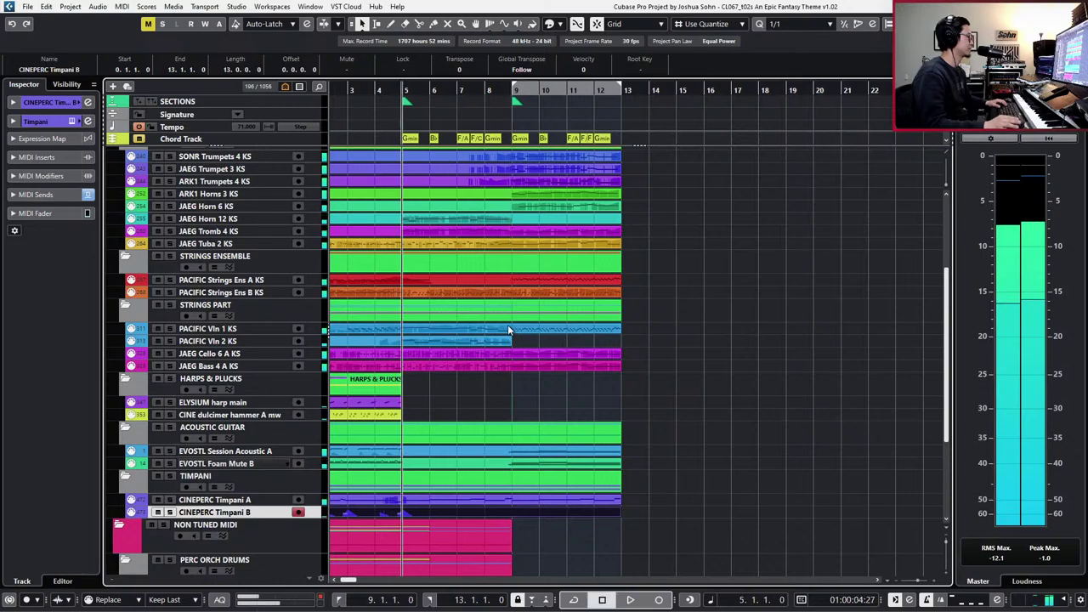
click(508, 325)
key(space)
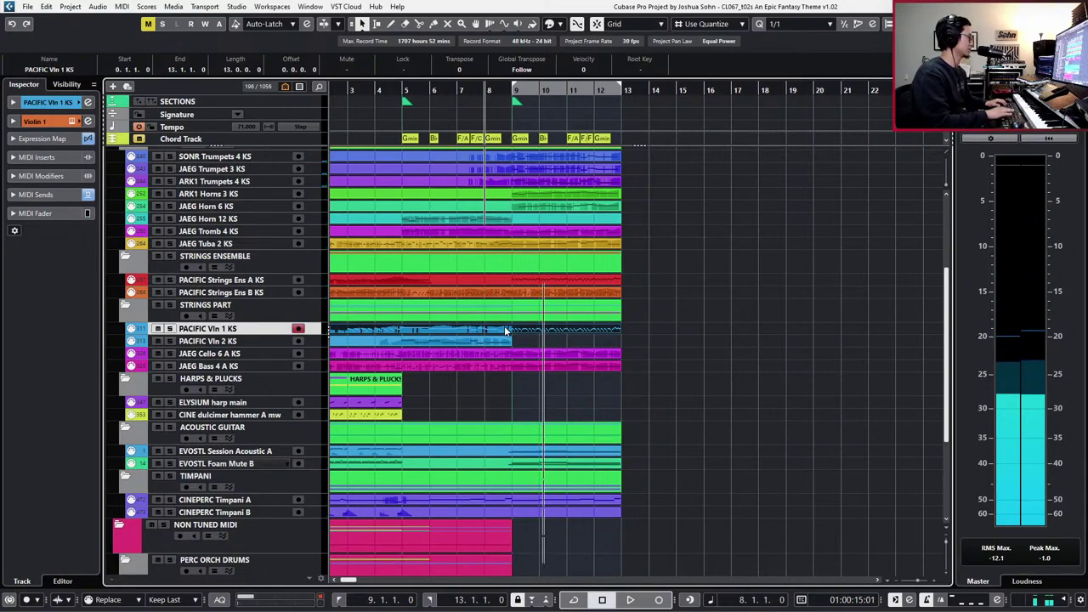
double_click(504, 326)
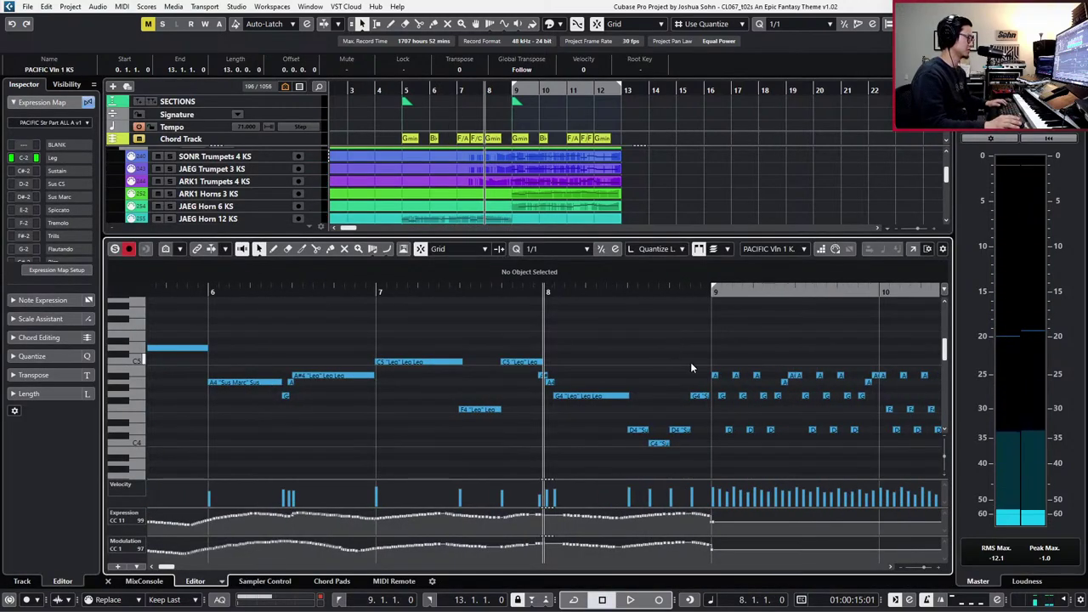
key(h)
key(h)
key(space)
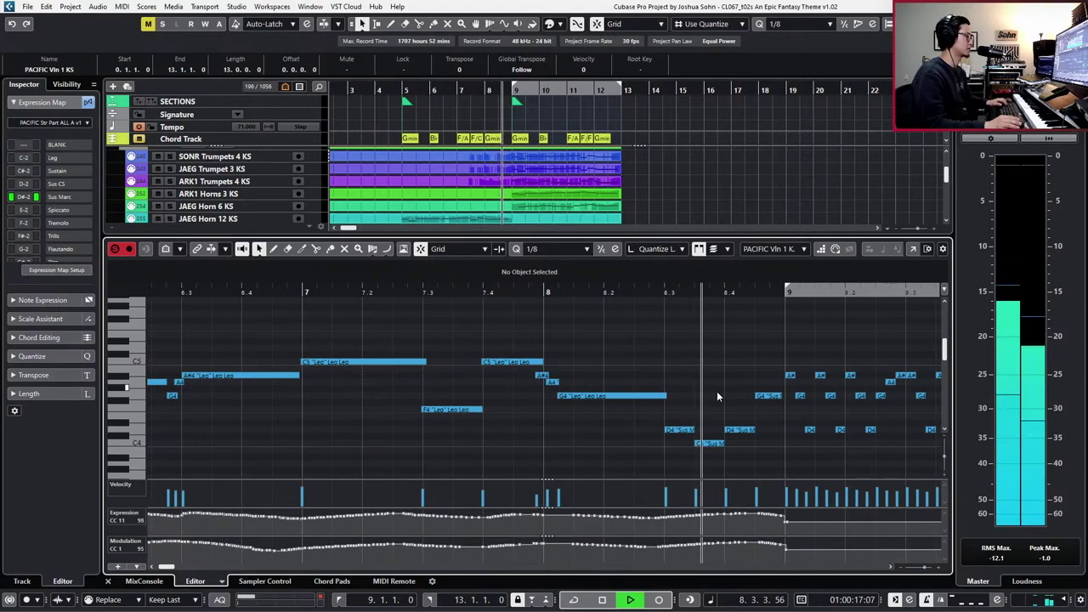
scroll(719, 394, left, 1)
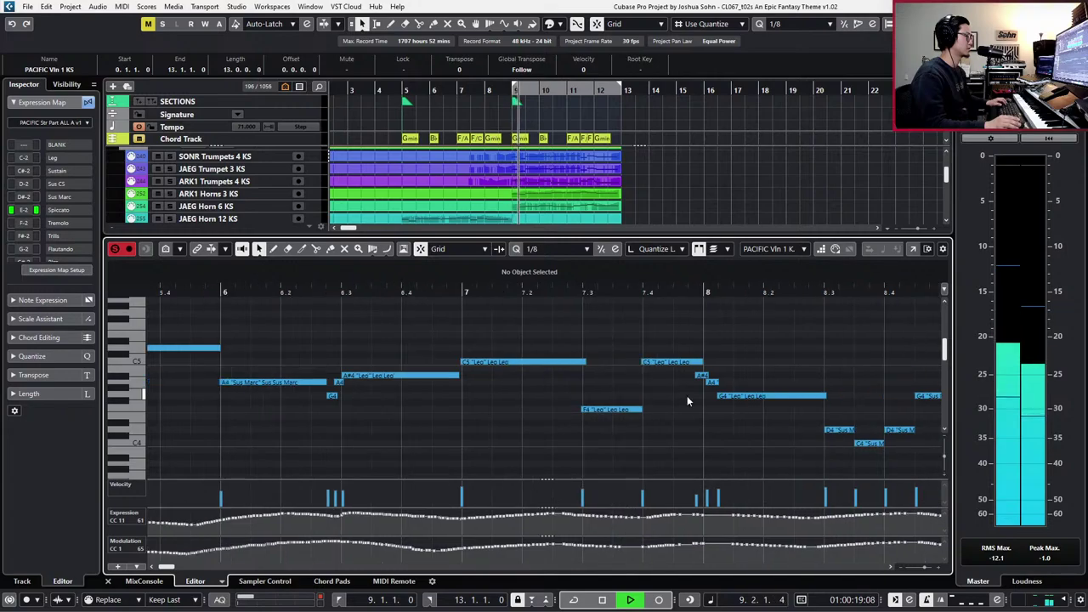
key(space)
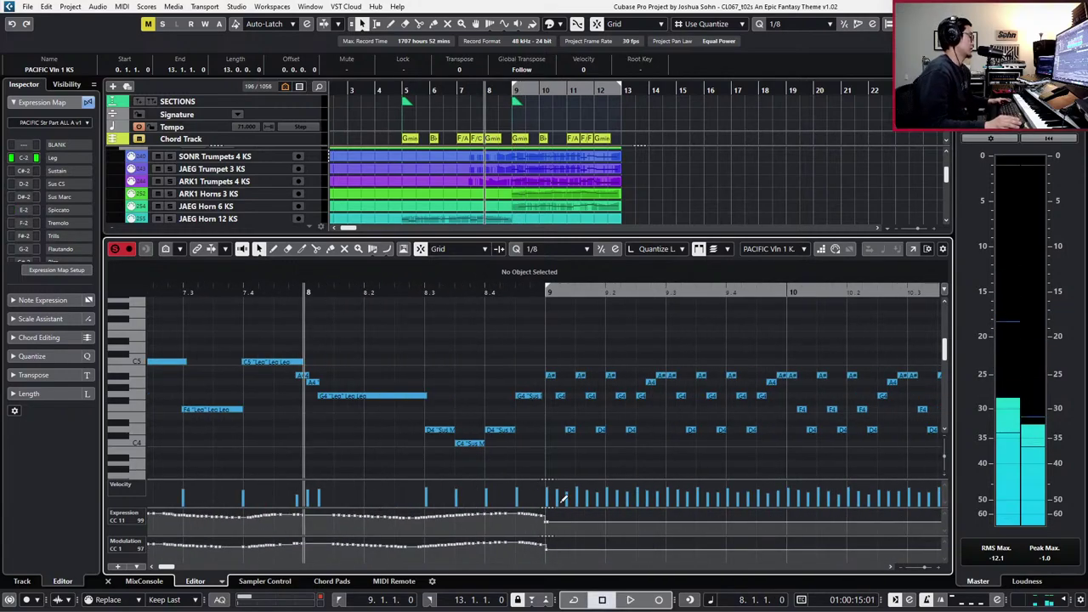
- Redraw the Expression (CC 11) curve in the second half of bar 8 as a dip rising to about 85 before bar 9, and audition it
key(alt+l)
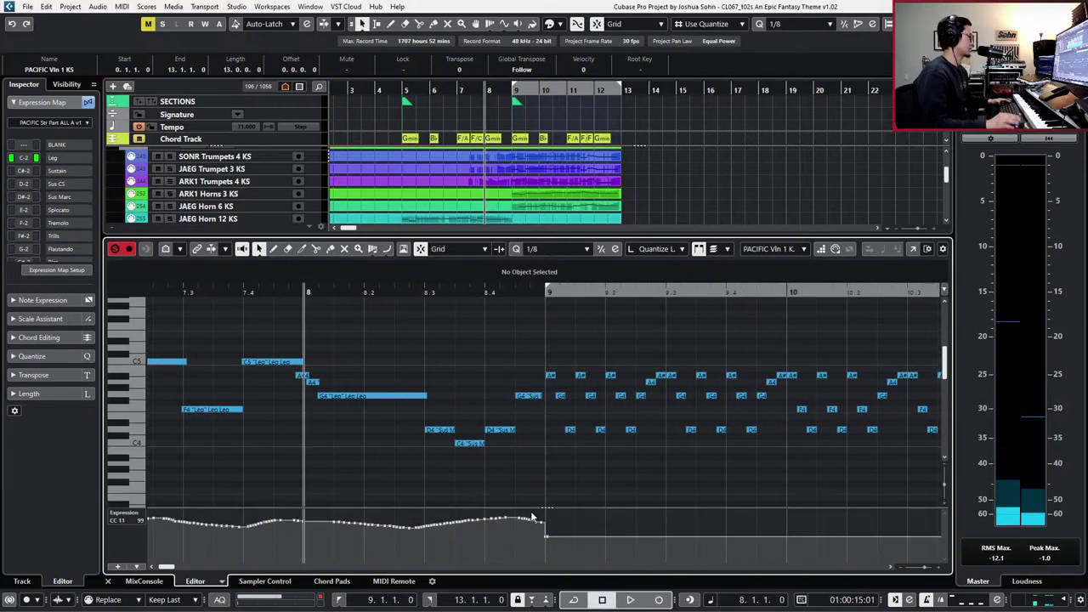
drag(515, 518, 488, 517)
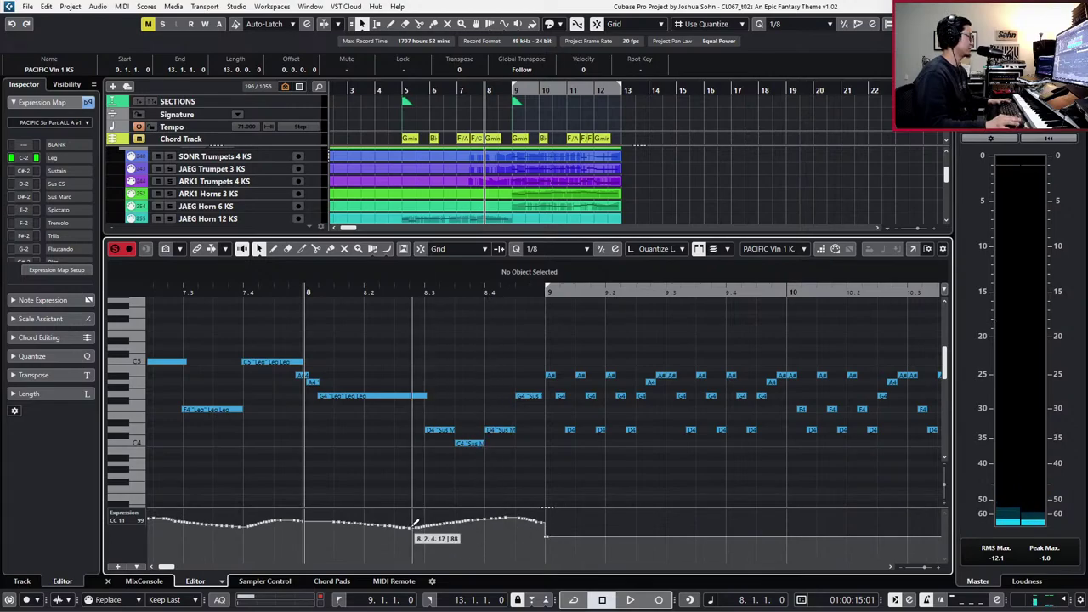
drag(415, 525, 545, 527)
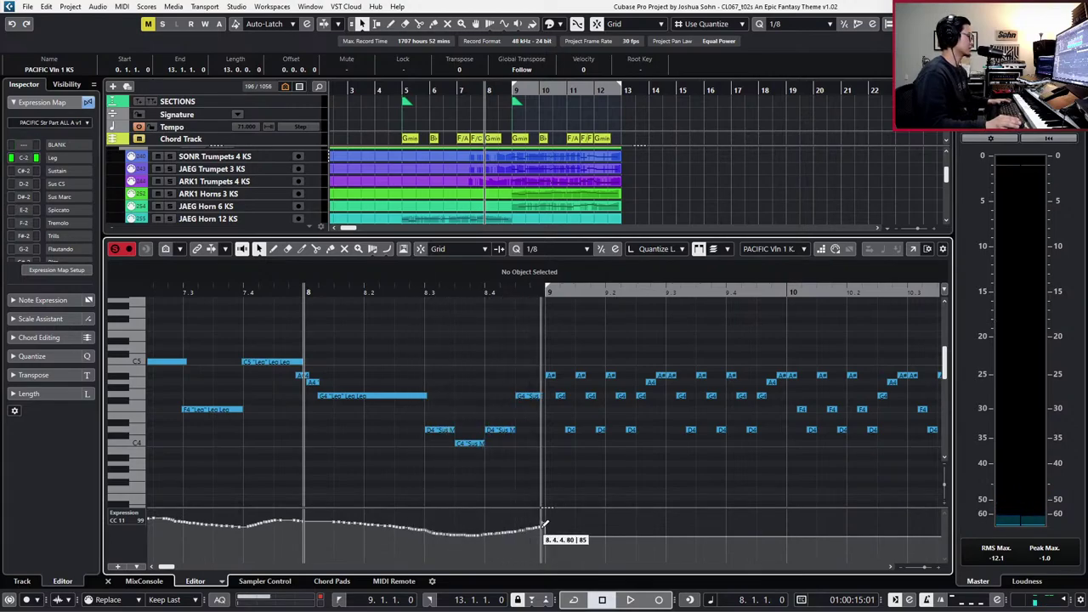
click(528, 397)
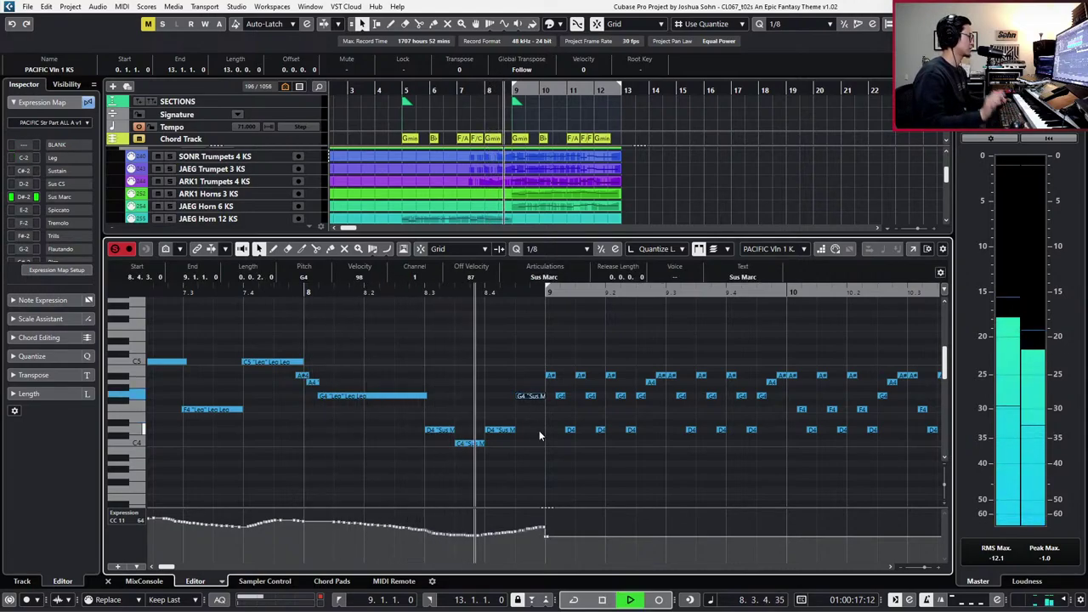
key(space)
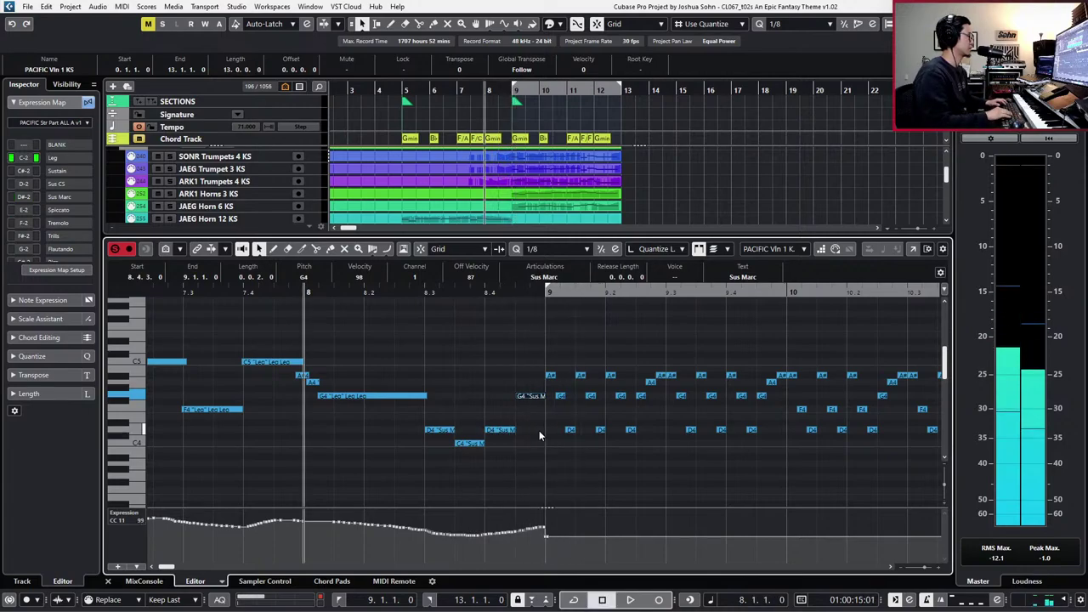
- Open the PACIFIC Vln 2 KS clip, extend the long D4 note in bar 8 to end at bar 9, and audition it
key(ctrl+e)
double_click(501, 343)
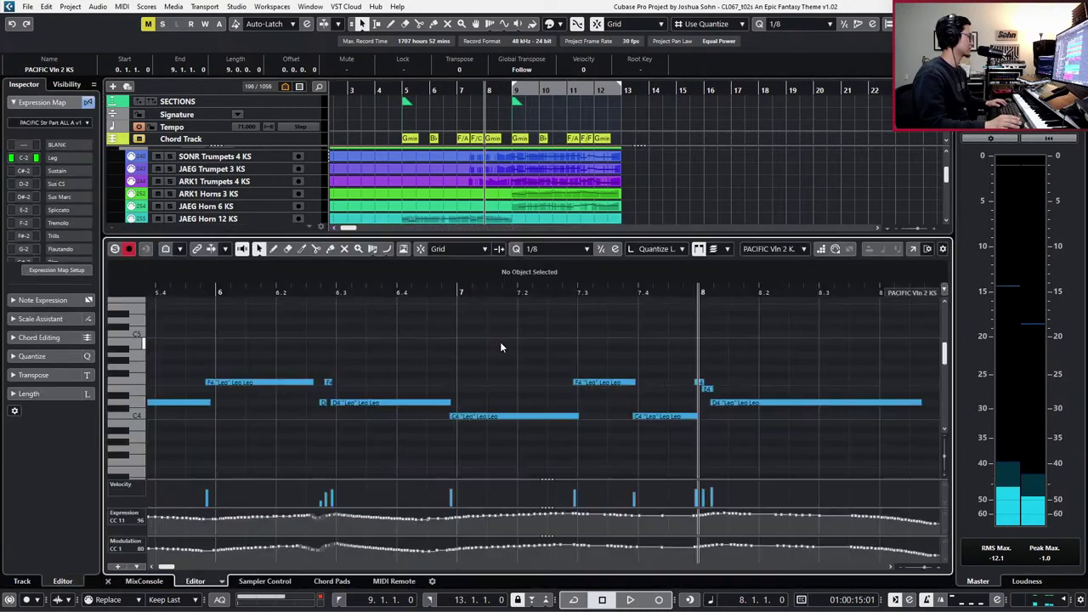
scroll(578, 347, up, 5)
drag(530, 365, 505, 414)
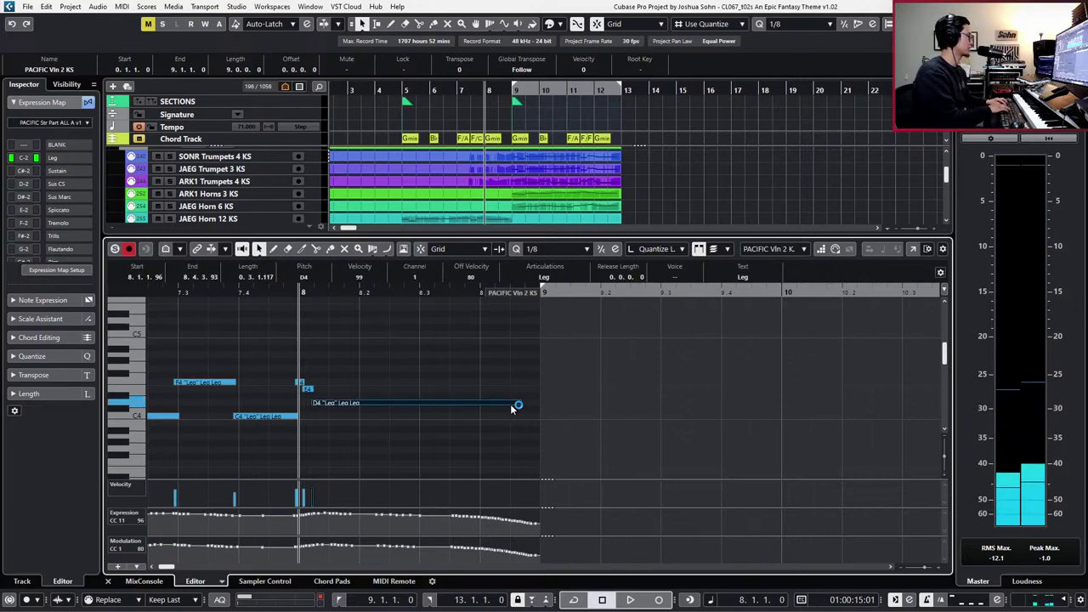
key(space)
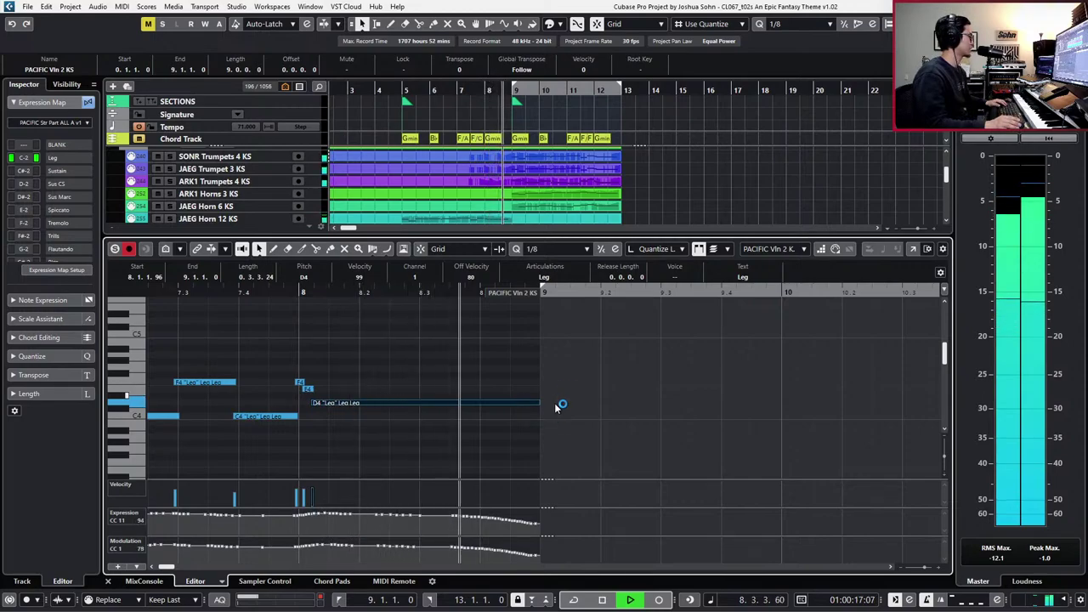
key(space)
key(space)
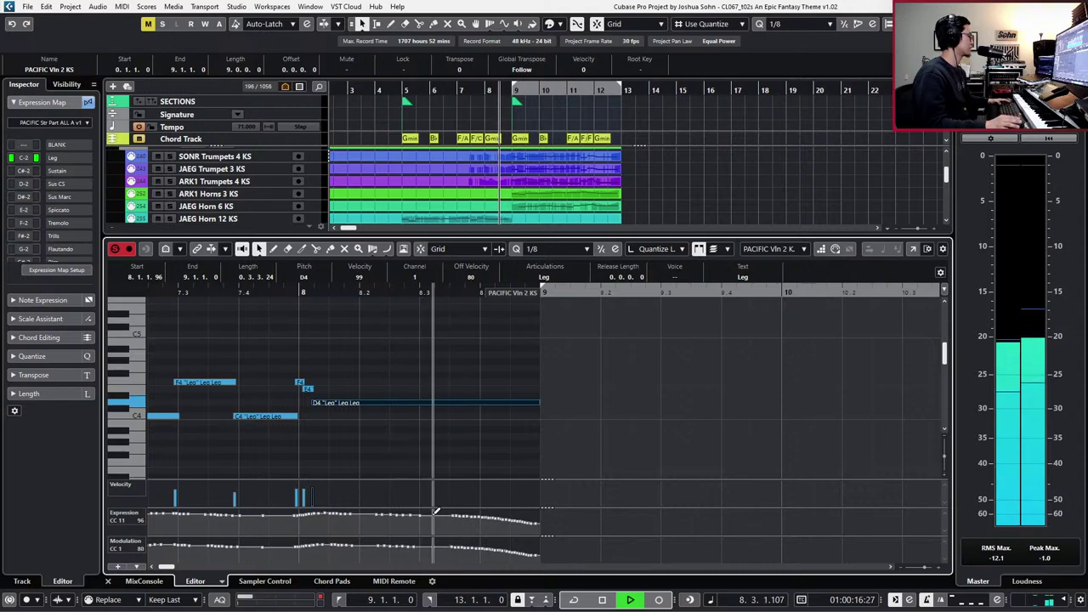
key(space)
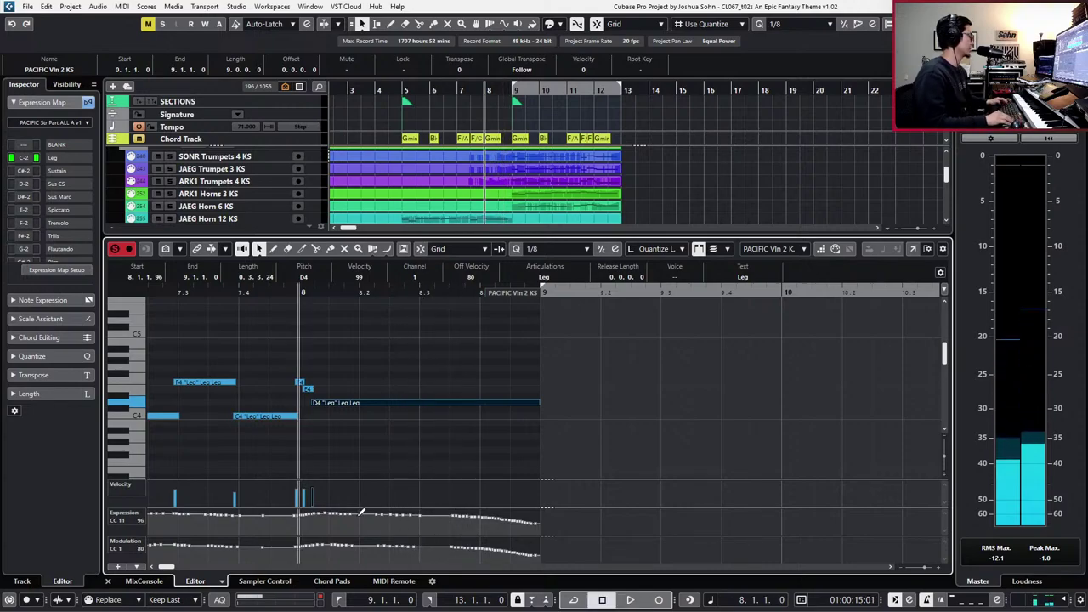
- Play from bar 7 and record new Expression and Modulation curves for PACIFIC Vln 2 KS through bar 8
key(ctrl+Left)
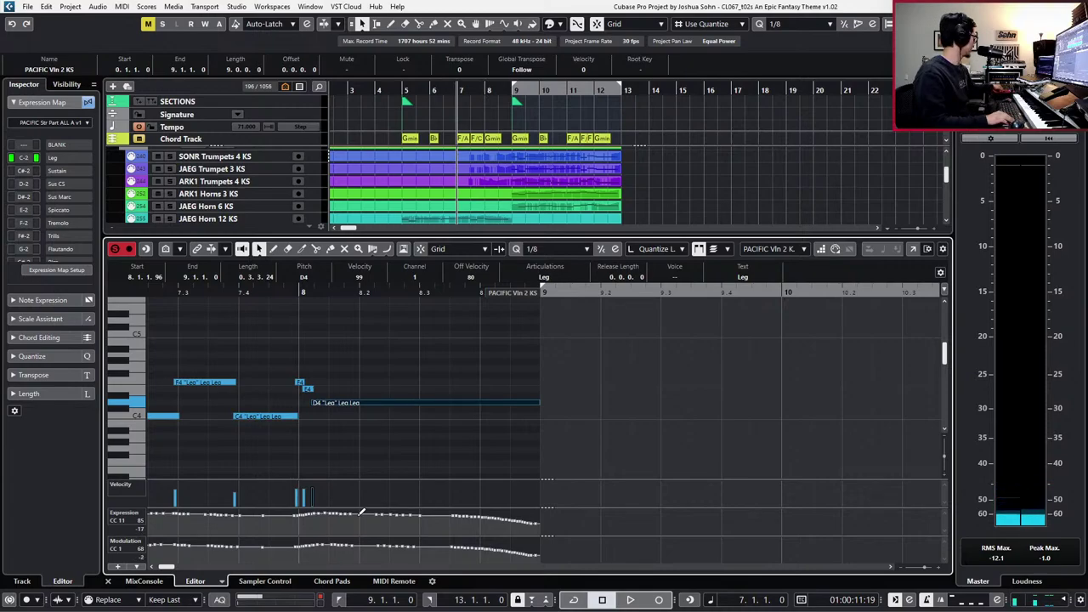
key(space)
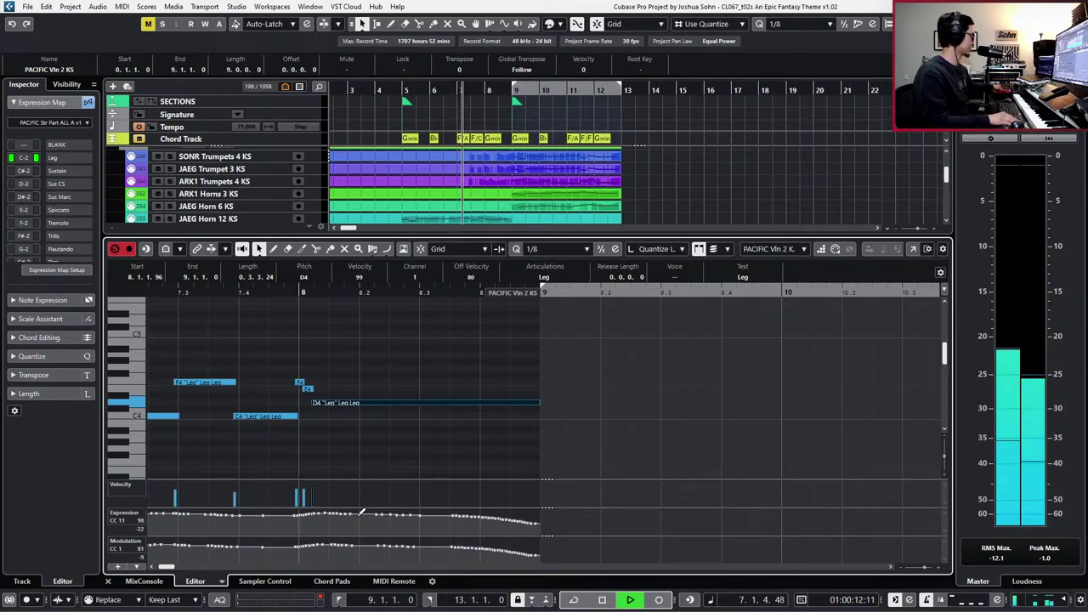
key(KP_Multiply)
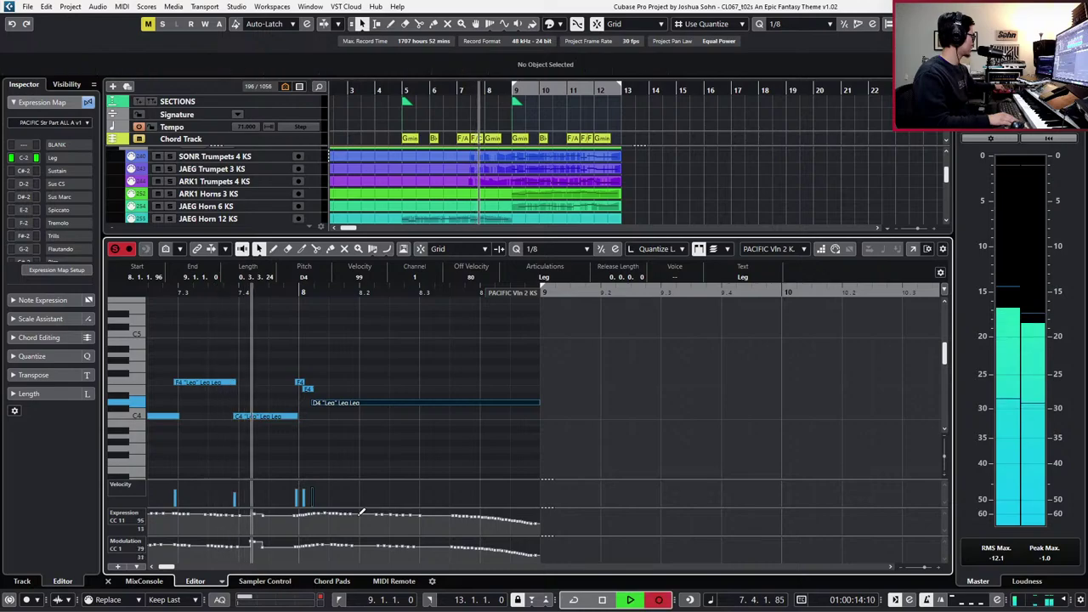
key(space)
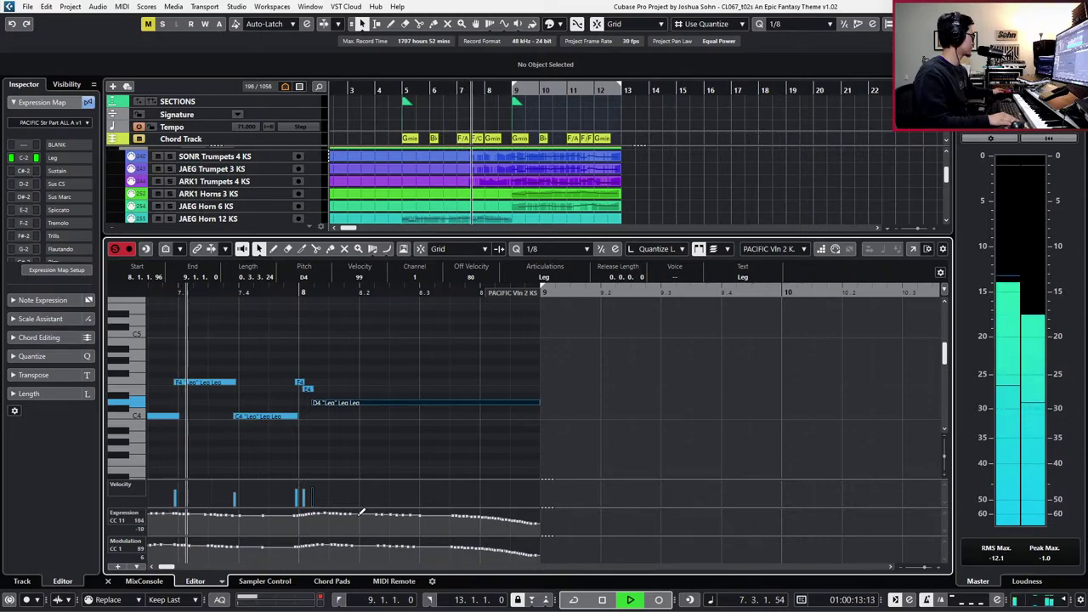
key(KP_Multiply)
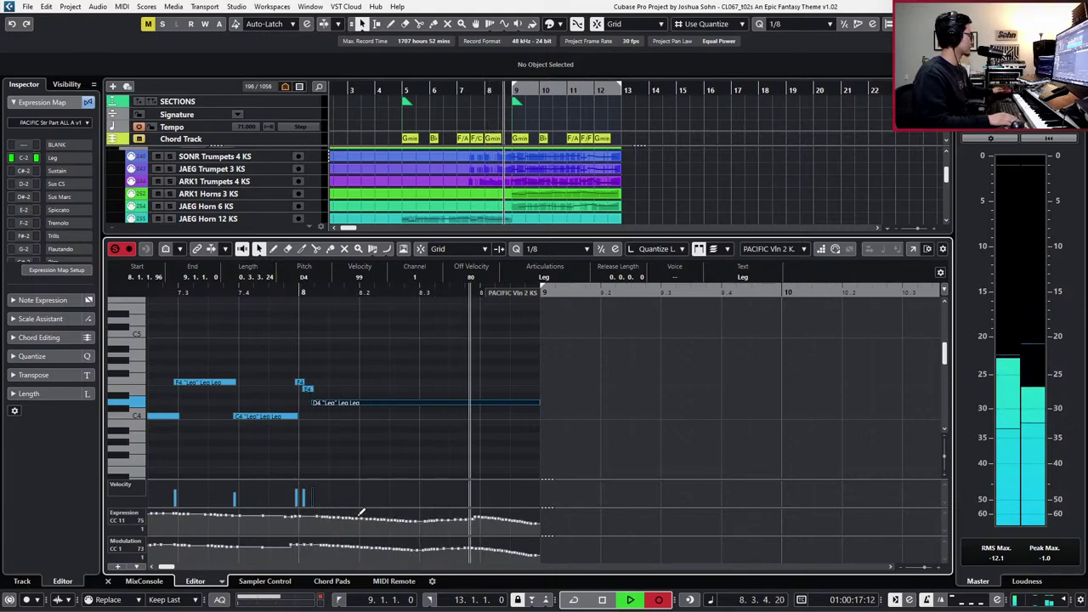
key(space)
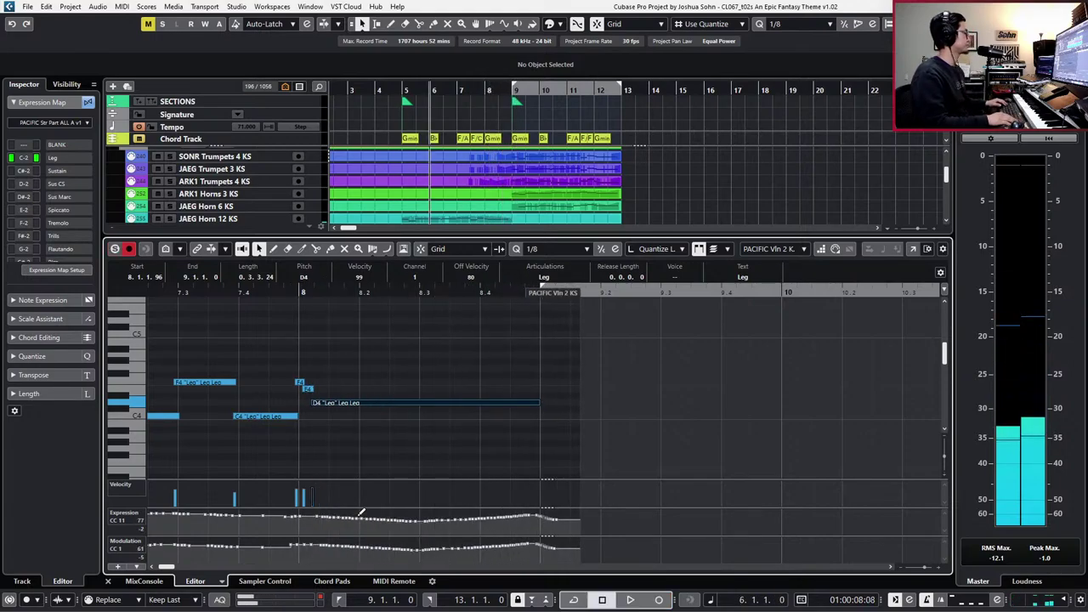
- Close the editor, play from bar 5, and trim the end of the PACIFIC Vln 2 KS clip to bar 9
key(KP_Subtract)
key(Return)
key(space)
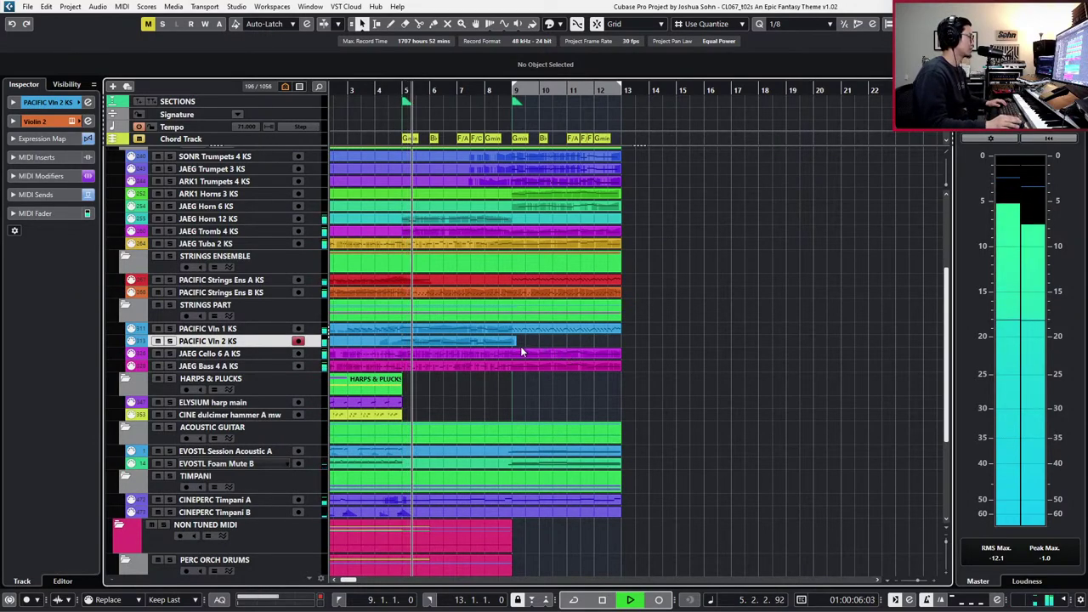
drag(515, 343, 511, 344)
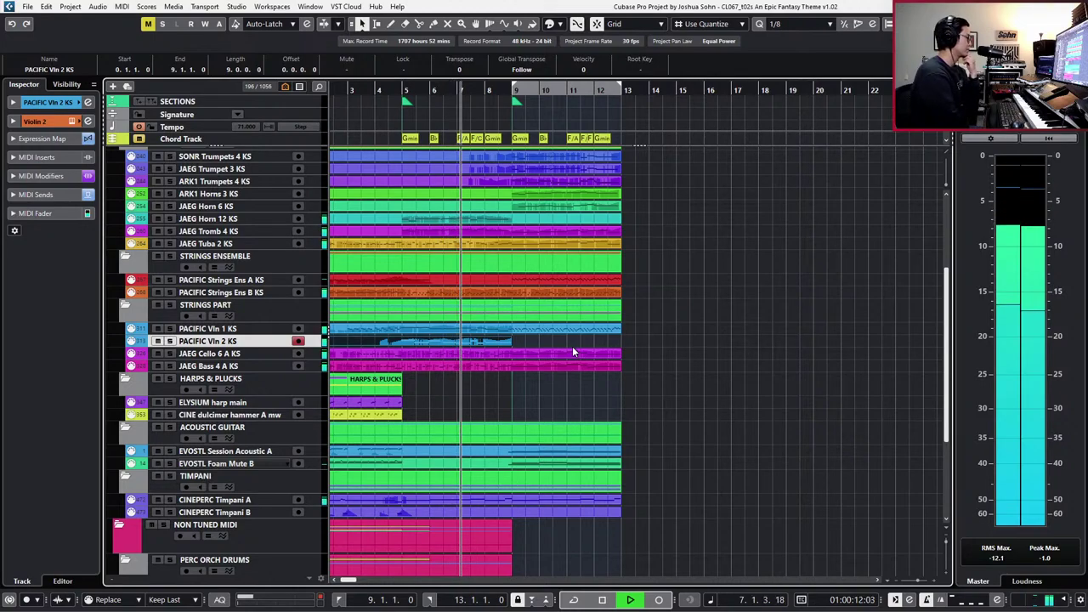
- Select the UJAM DR Action Drums JS clip and show its audio fader while listening into bar 9
scroll(607, 354, down, 4)
key(g)
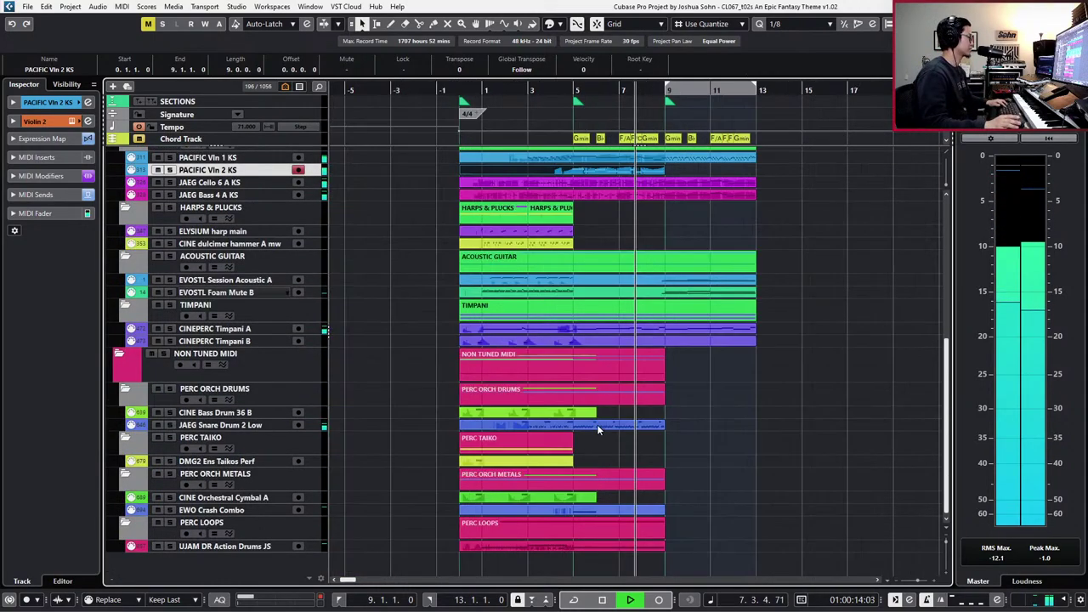
click(607, 554)
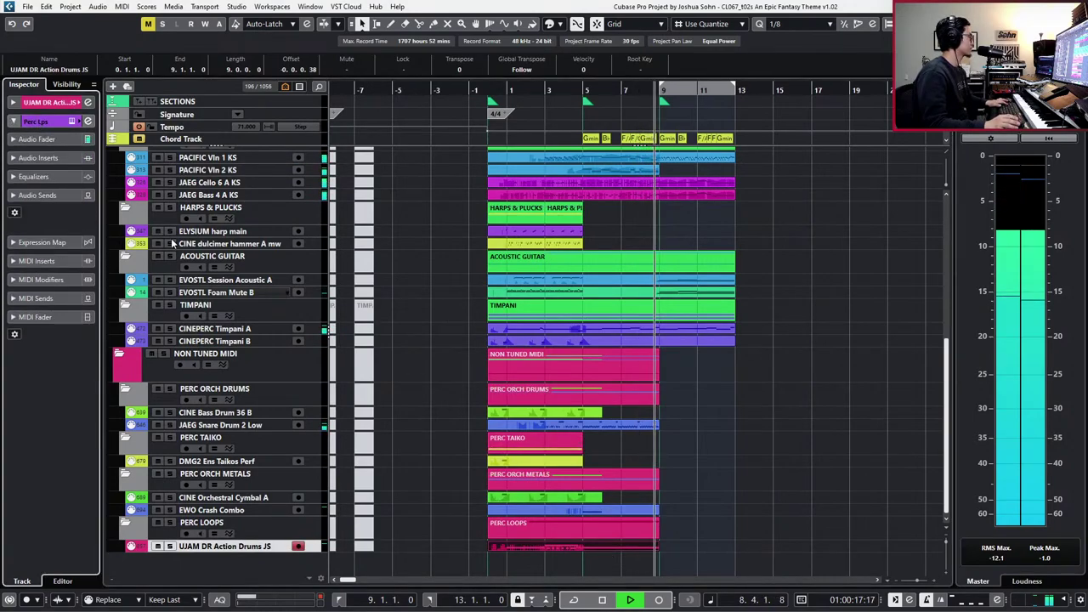
click(36, 138)
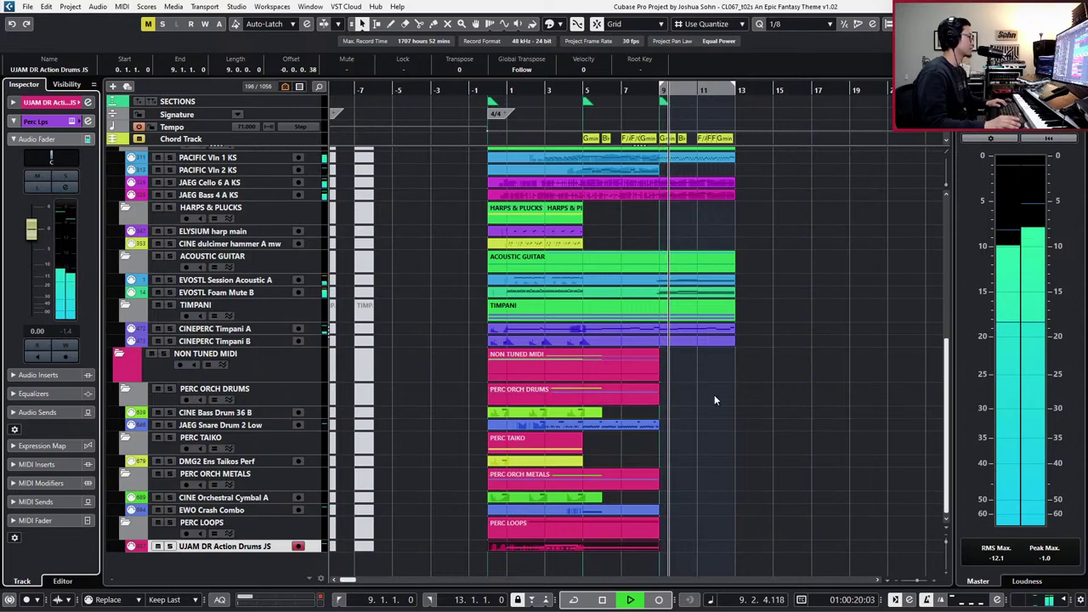
scroll(766, 397, up, 2)
key(space)
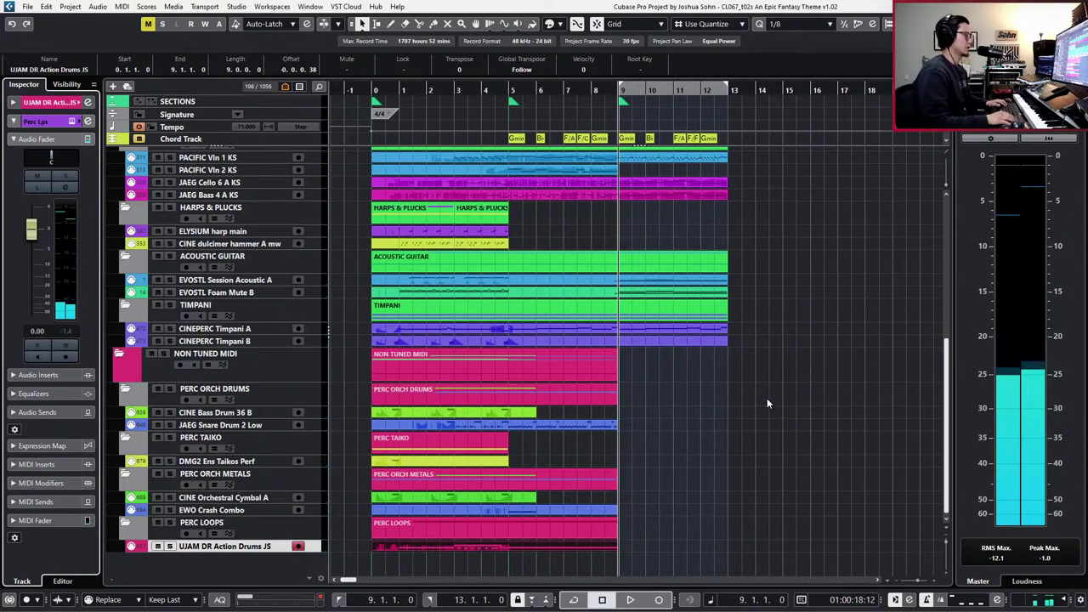
- Audition the ending of bar 8 leading into bar 9 and select the STRINGS ENSEMBLE folder part
scroll(766, 404, up, 4)
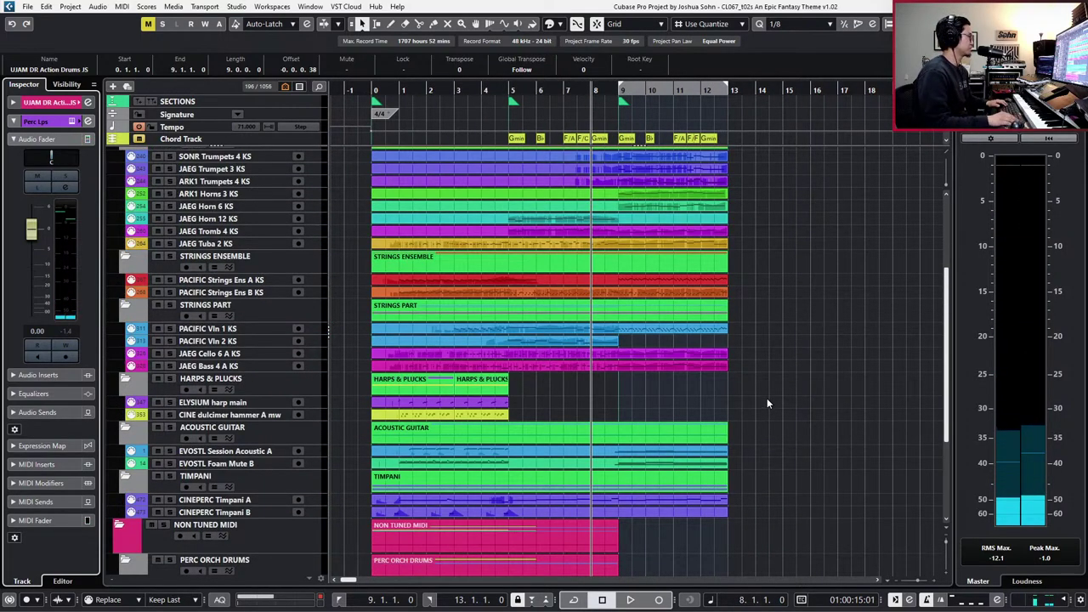
key(h)
key(h)
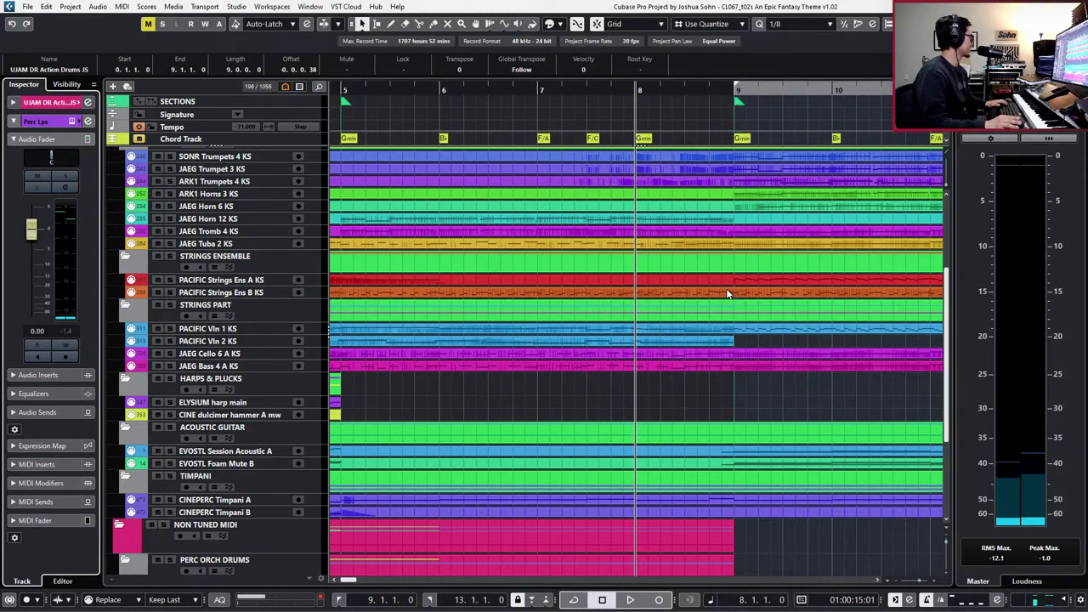
key(space)
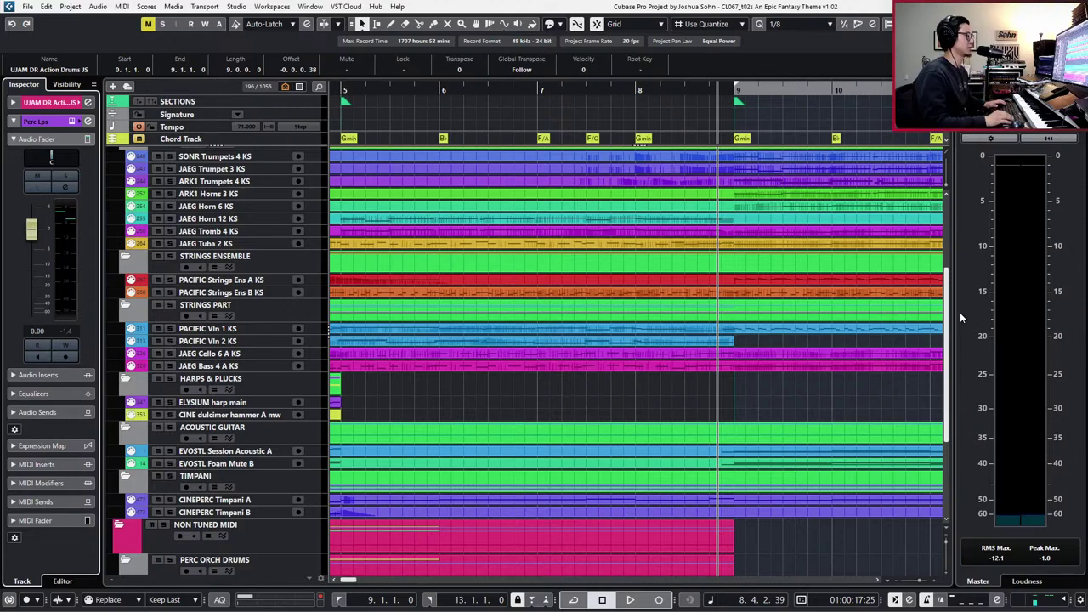
click(757, 257)
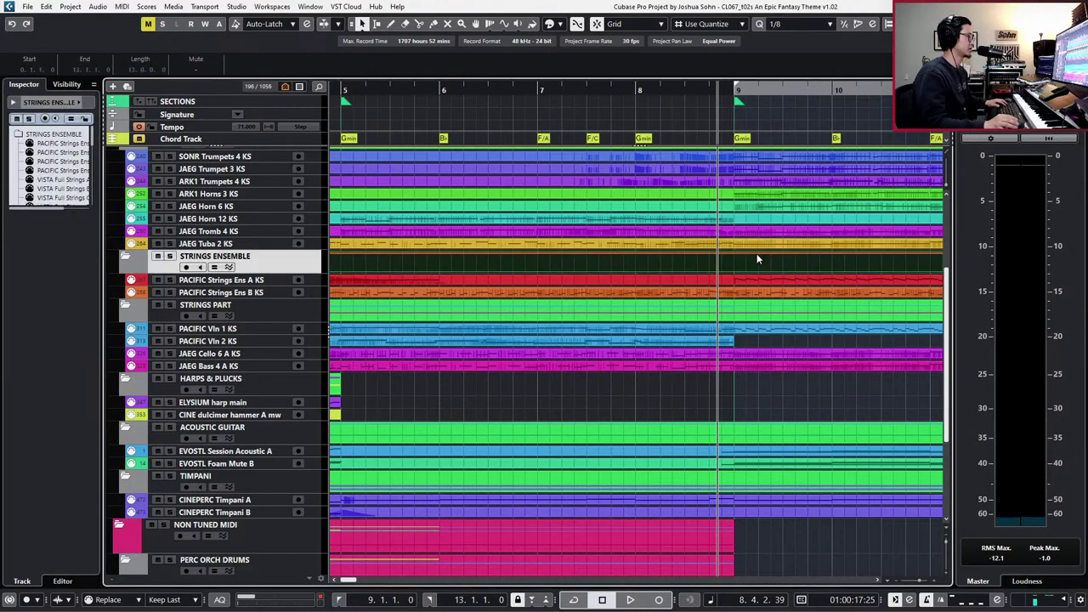
key(space)
key(space)
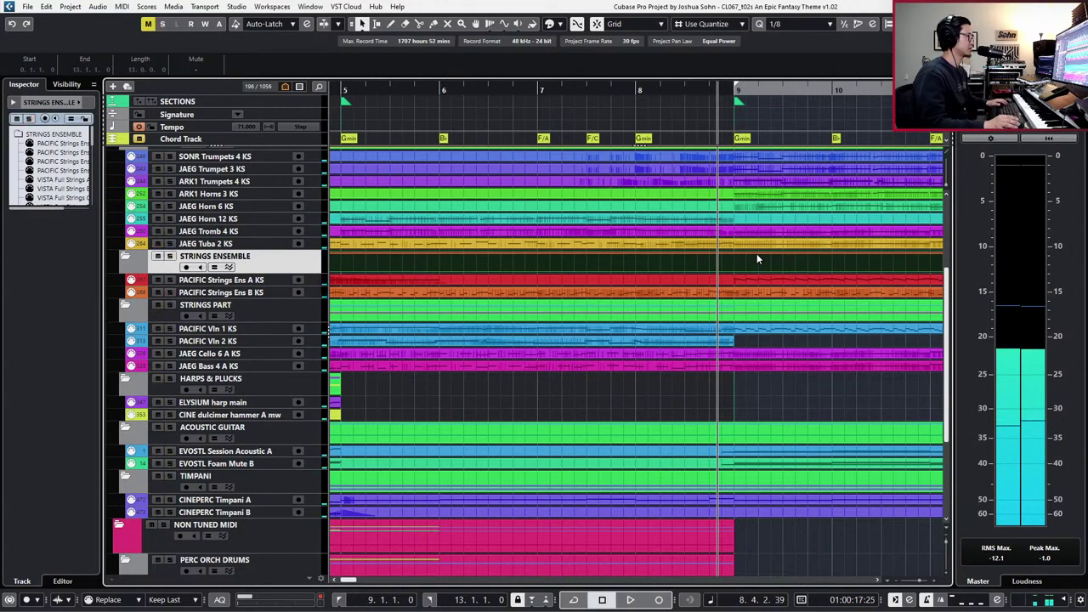
- Show the percussion tracks and move the playback position to the start of bar 9
scroll(782, 391, down, 4)
key(g)
key(g)
key(g)
key(g)
key(g)
key(g)
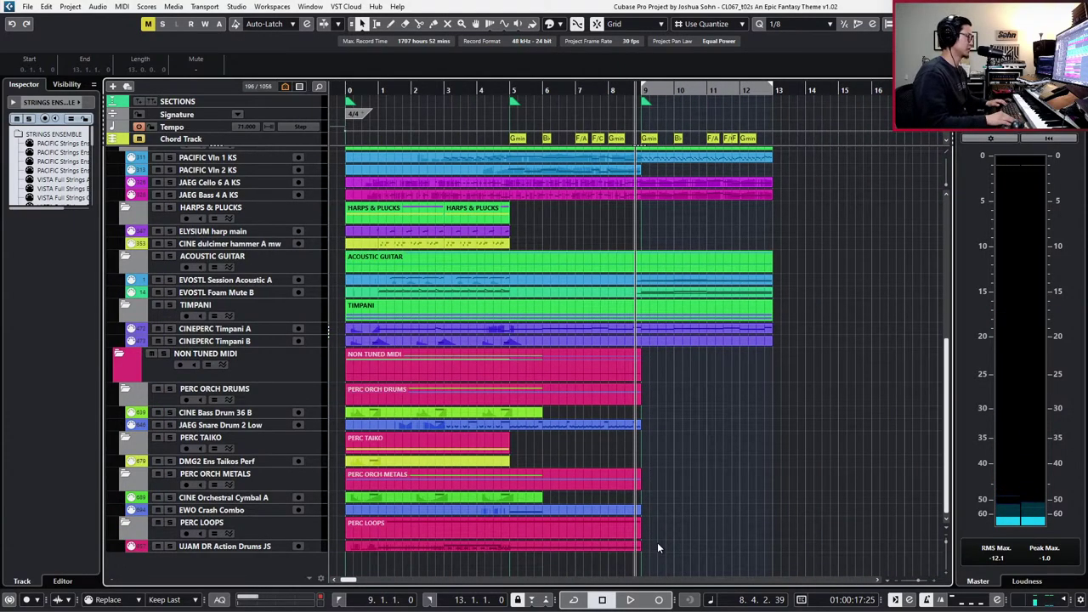
key(KP_1)
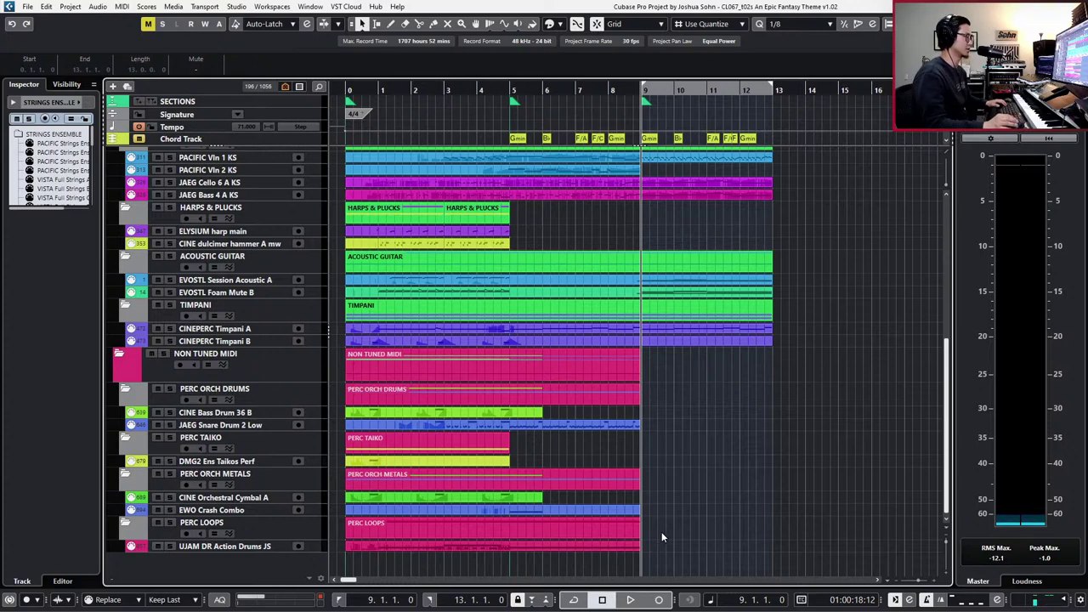
- Split the UJAM DR Action Drums JS clip at bar 5 and duplicate the second part to start at bar 9
key(space)
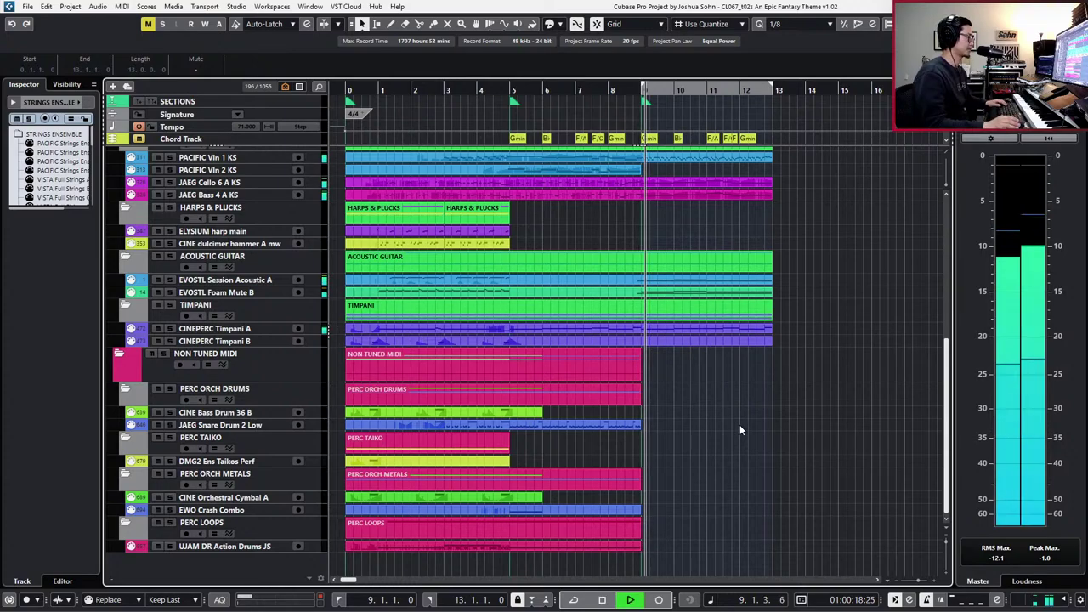
key(space)
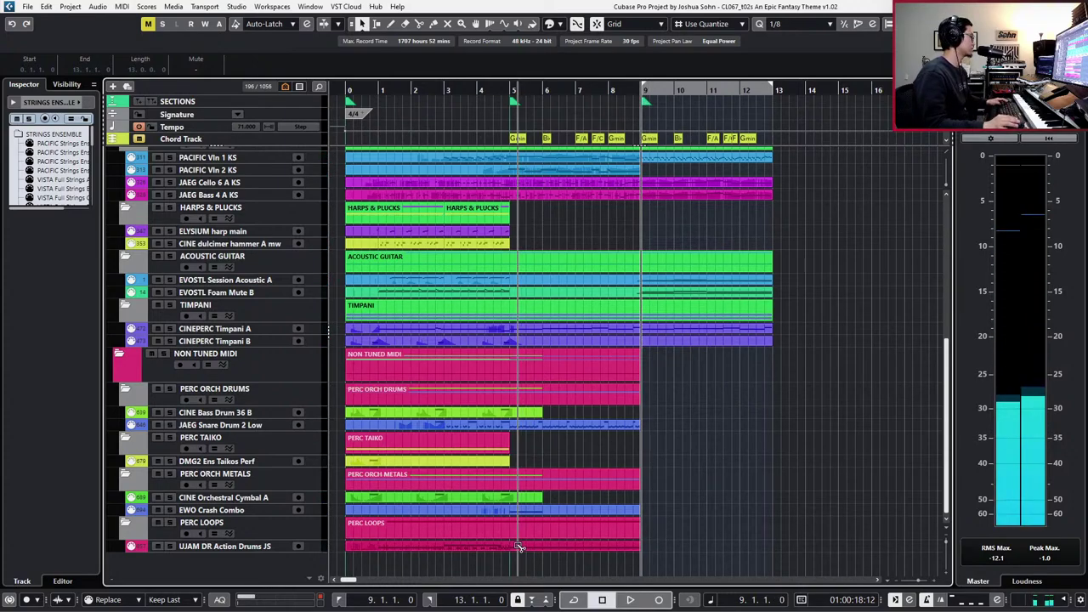
alt+click(510, 546)
click(536, 548)
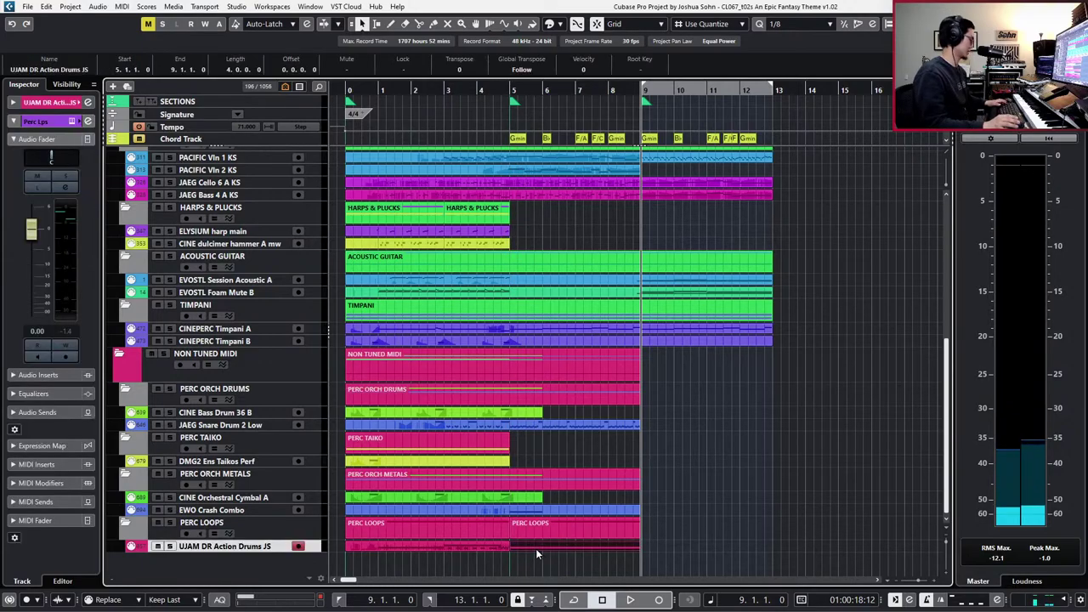
key(ctrl+d)
- Open the duplicated drum clip in the key editor, listen to it from bar 9, and close the editor
double_click(727, 551)
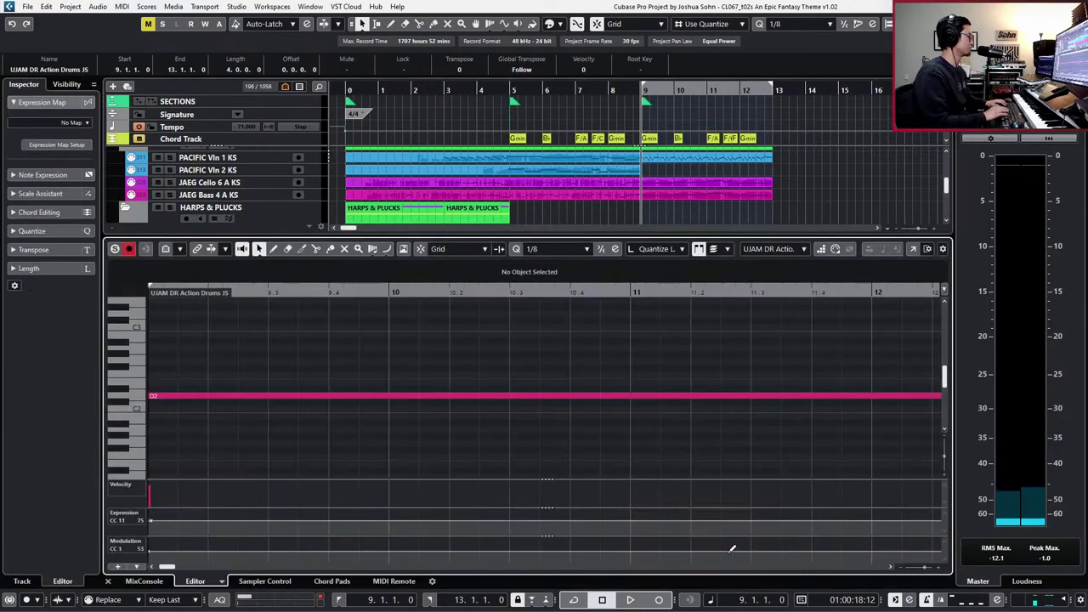
key(g)
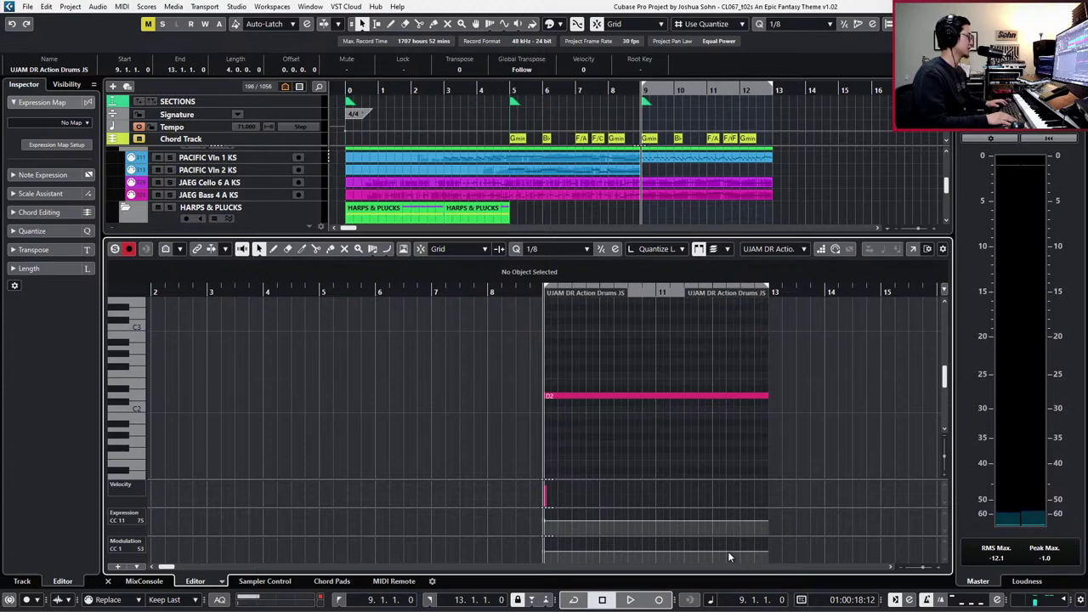
key(space)
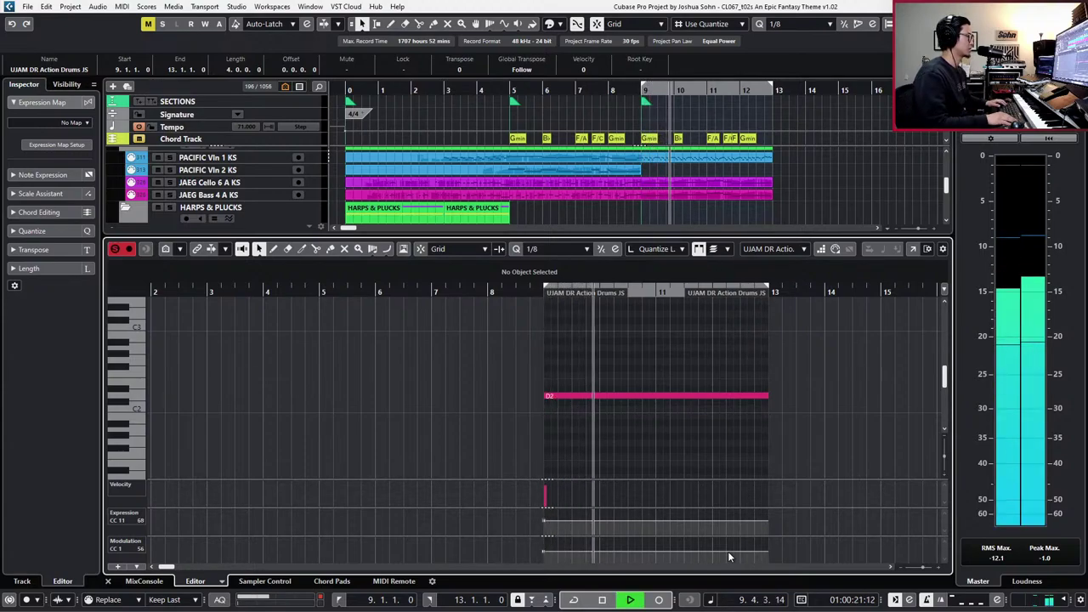
key(space)
key(ctrl+e)
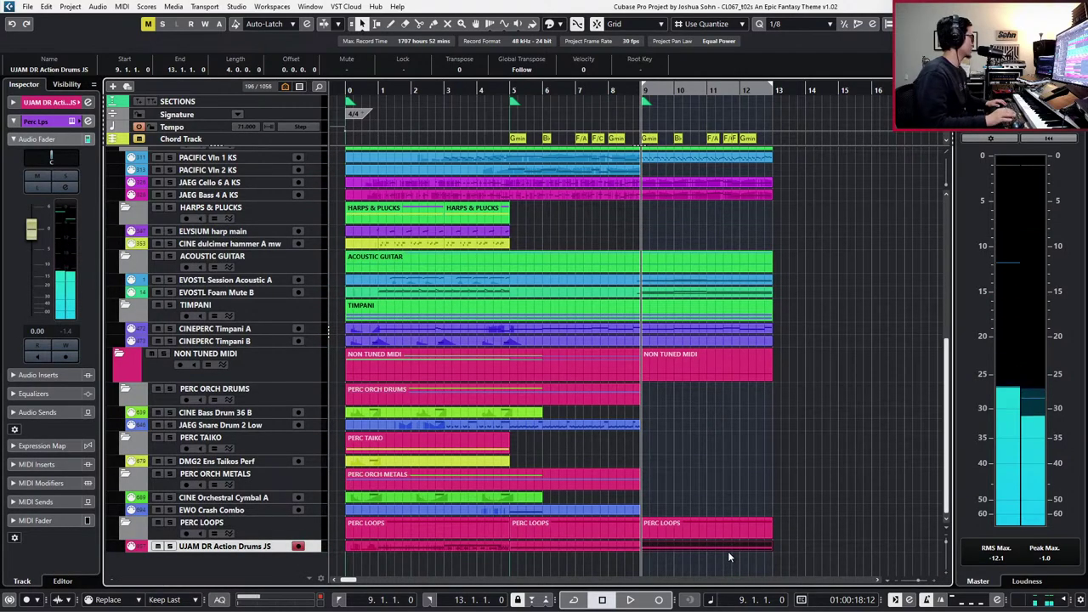
- Open the Perc Lps channel settings from the drum track and add a slight low-frequency cut in the equalizer
key(e)
key(e)
key(e)
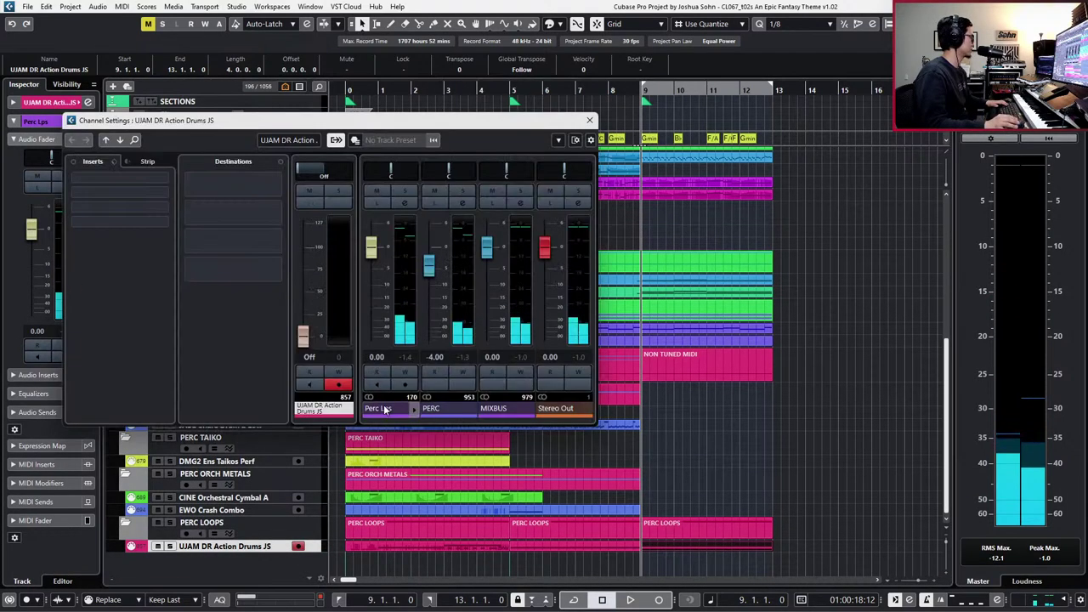
click(385, 409)
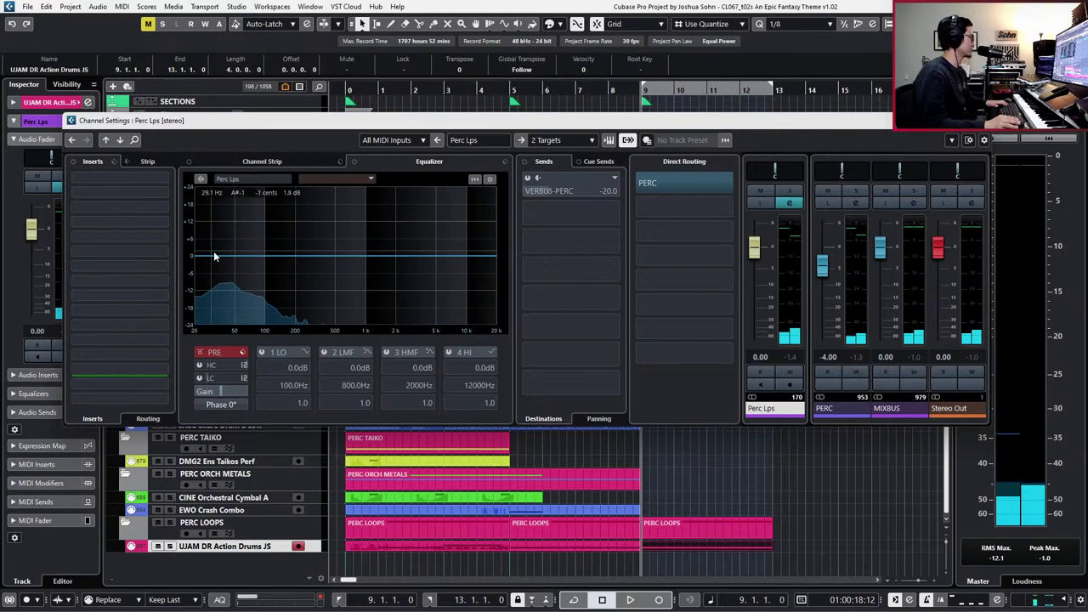
drag(246, 258, 255, 269)
key(e)
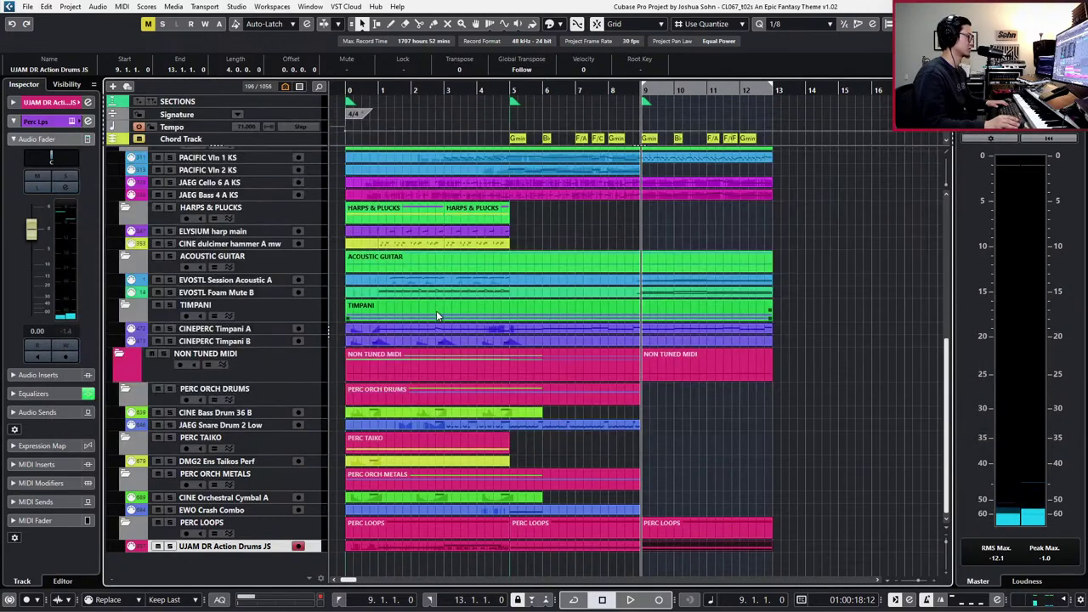
- Play from bar 9 and solo the UJAM DR Action Drums JS track to hear the loop alone
click(517, 379)
key(space)
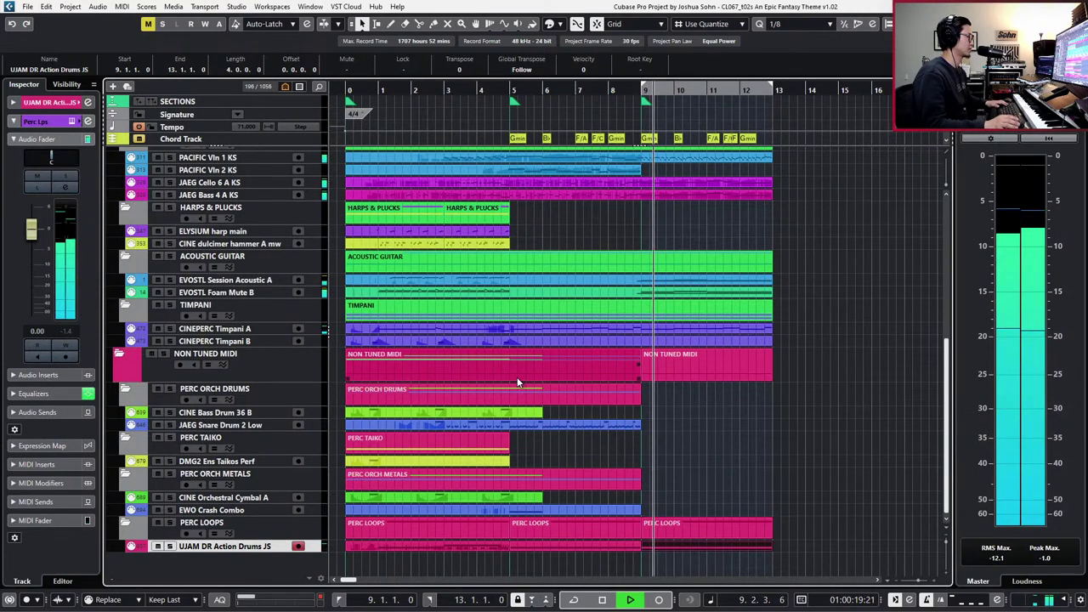
key(s)
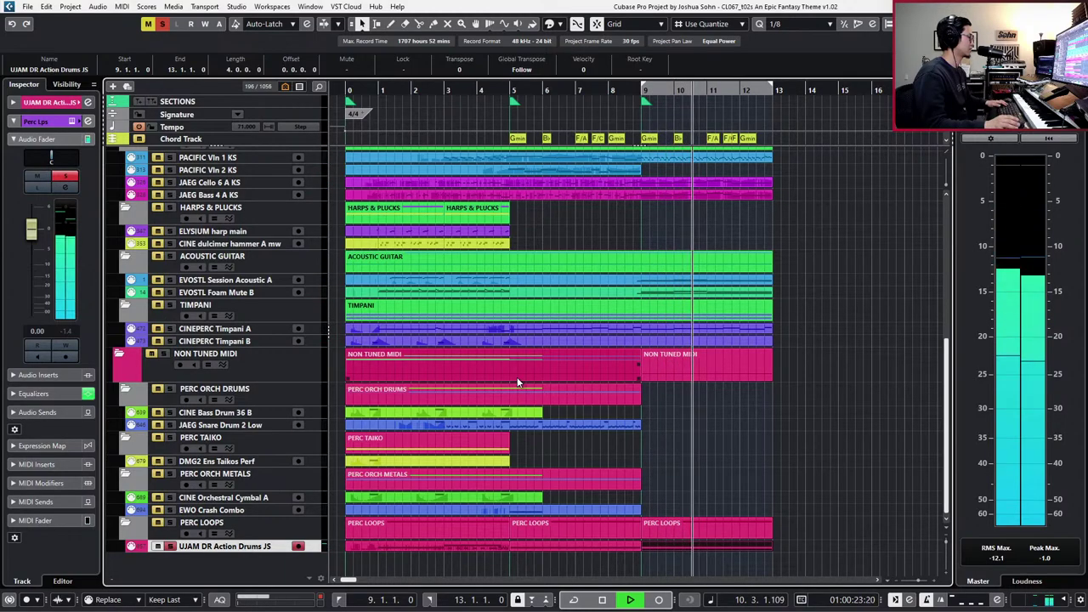
key(space)
key(h)
key(h)
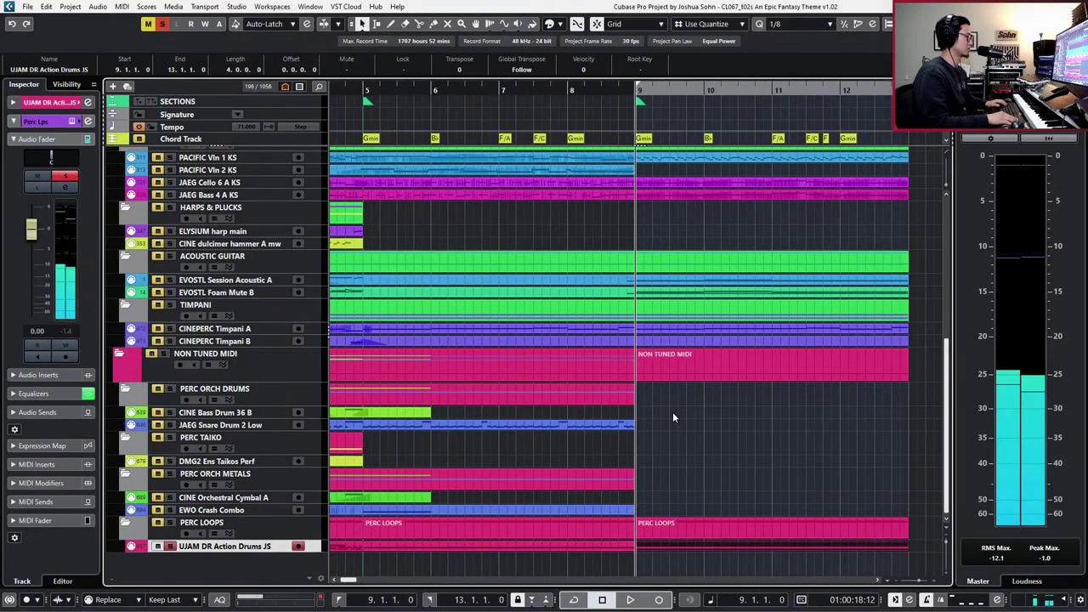
- Play the full mix from bar 8 and open the bar 9 drum clip in the key editor
key(minus)
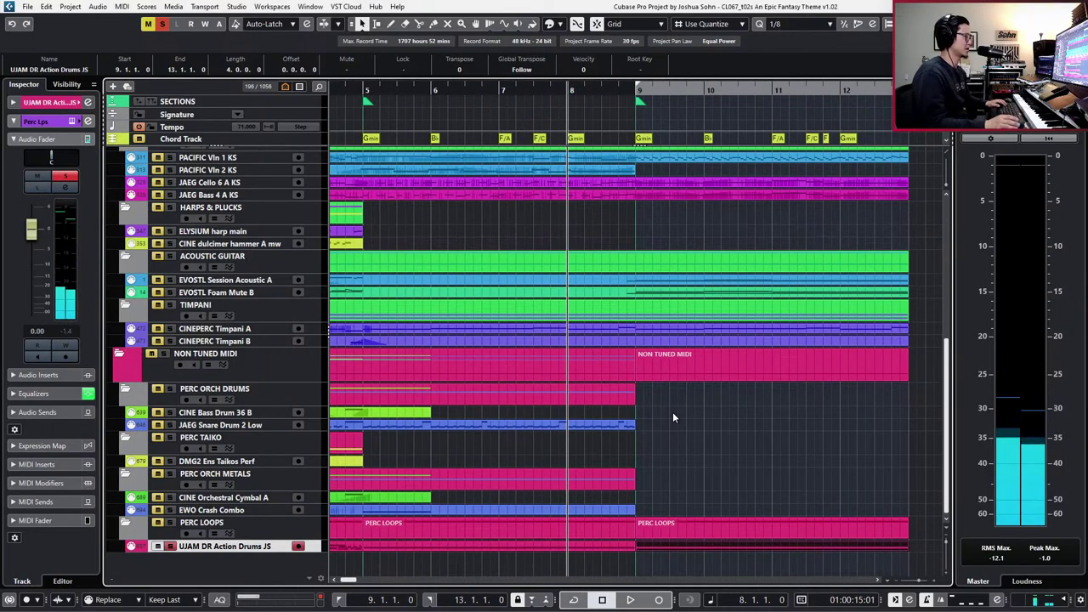
click(669, 541)
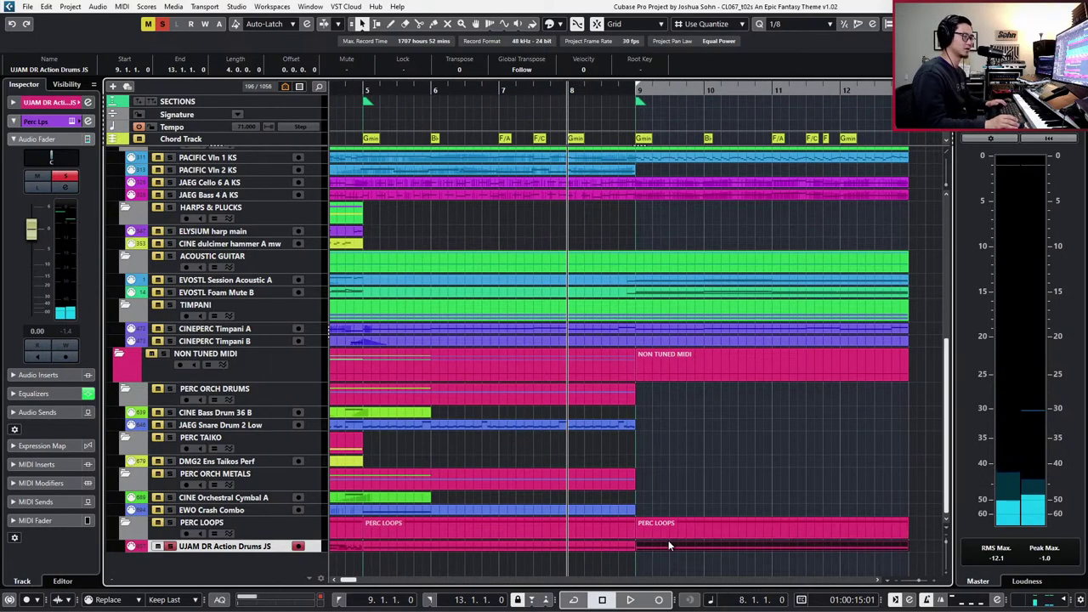
key(space)
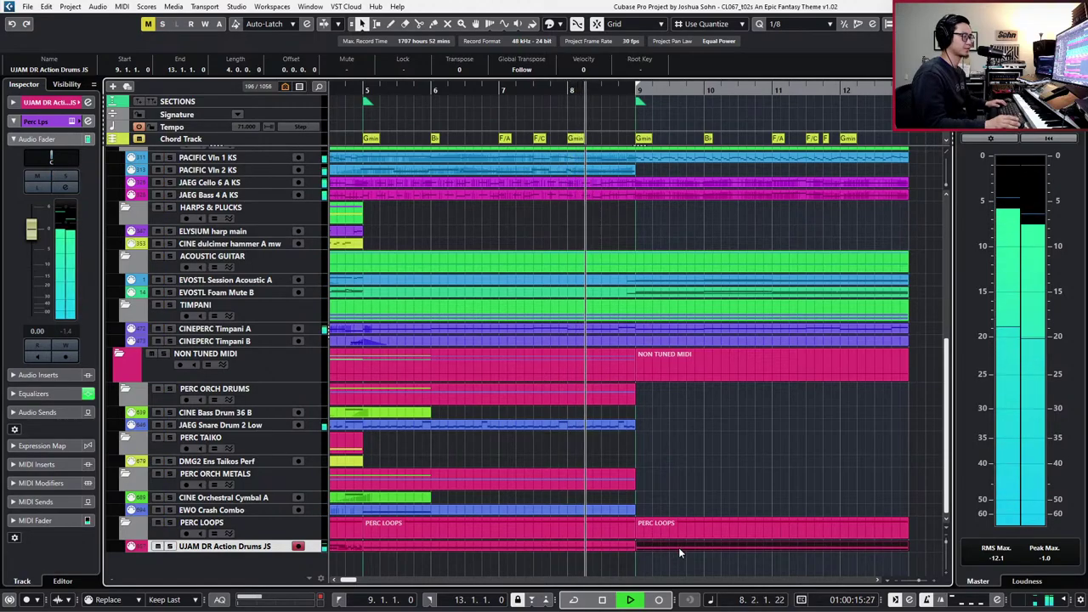
double_click(679, 548)
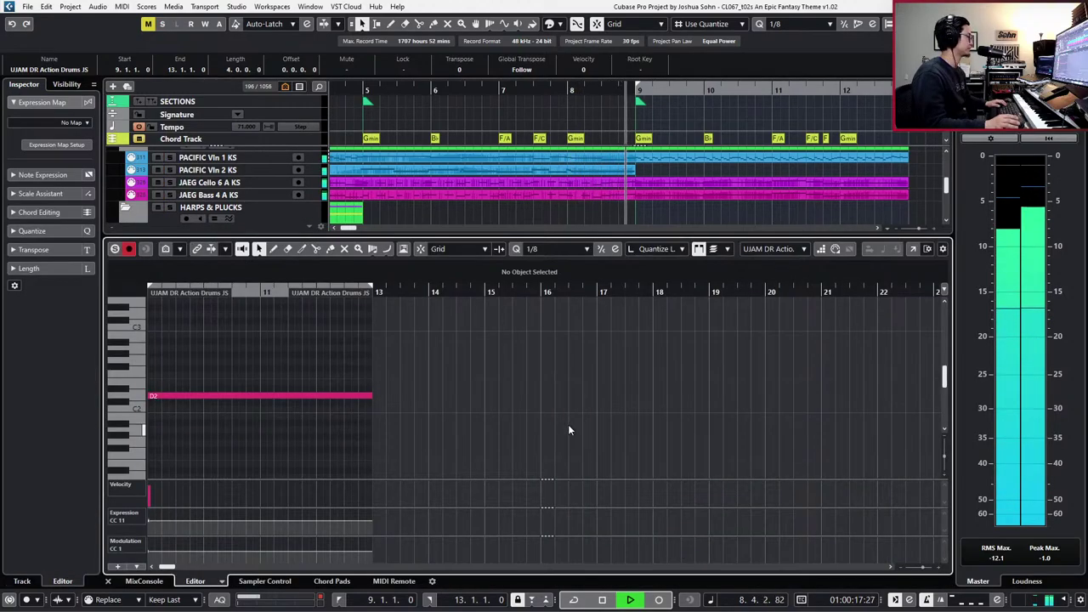
key(space)
- Try raising the long note in the bar 9 drum clip from D2 to E2 and F2, auditioning each pitch
click(589, 396)
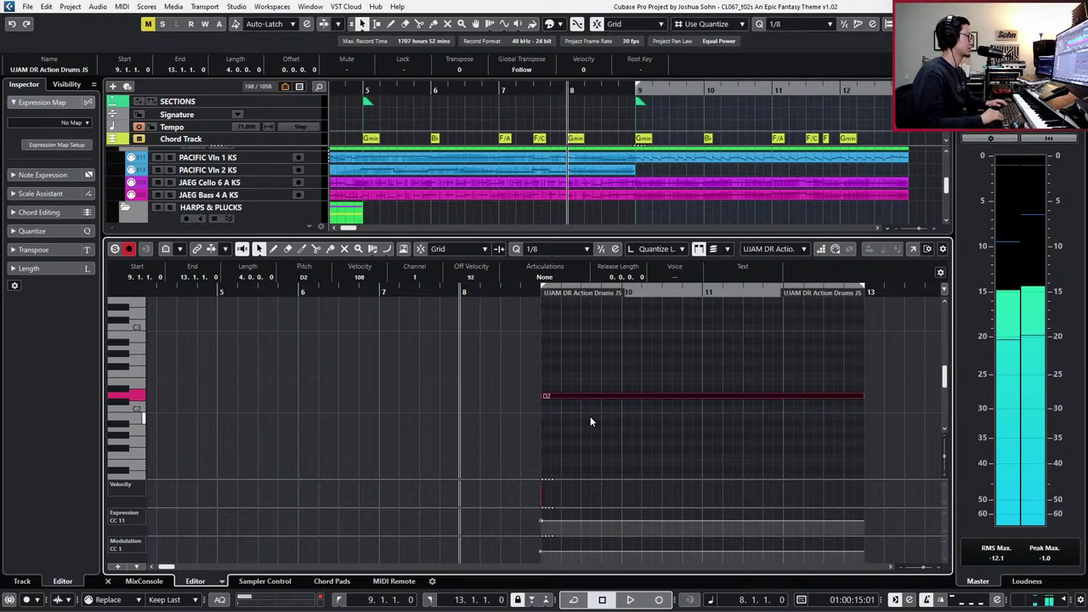
key(Up)
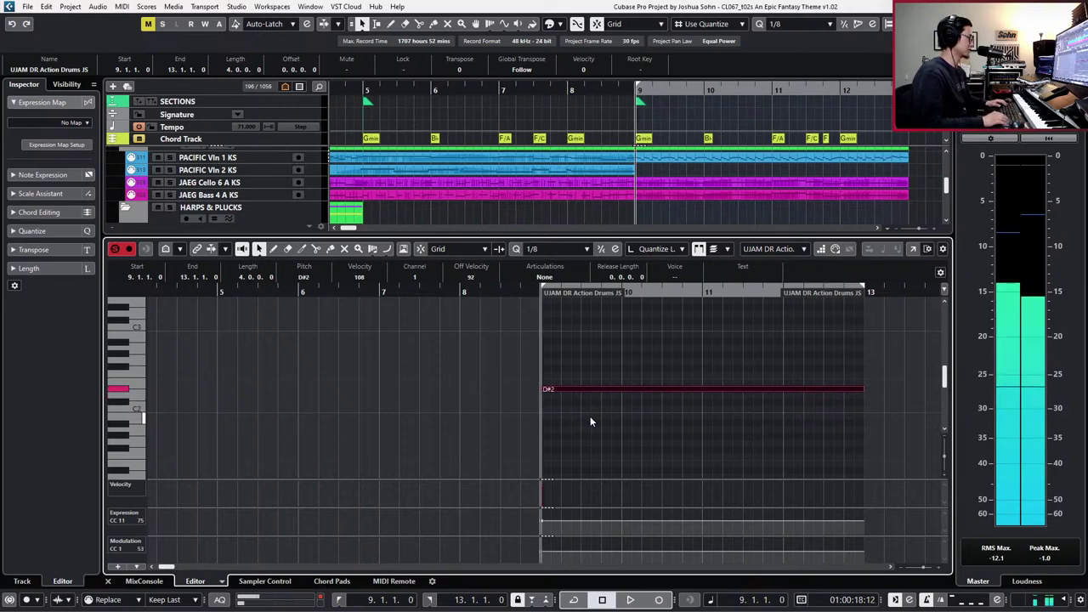
key(Up)
key(space)
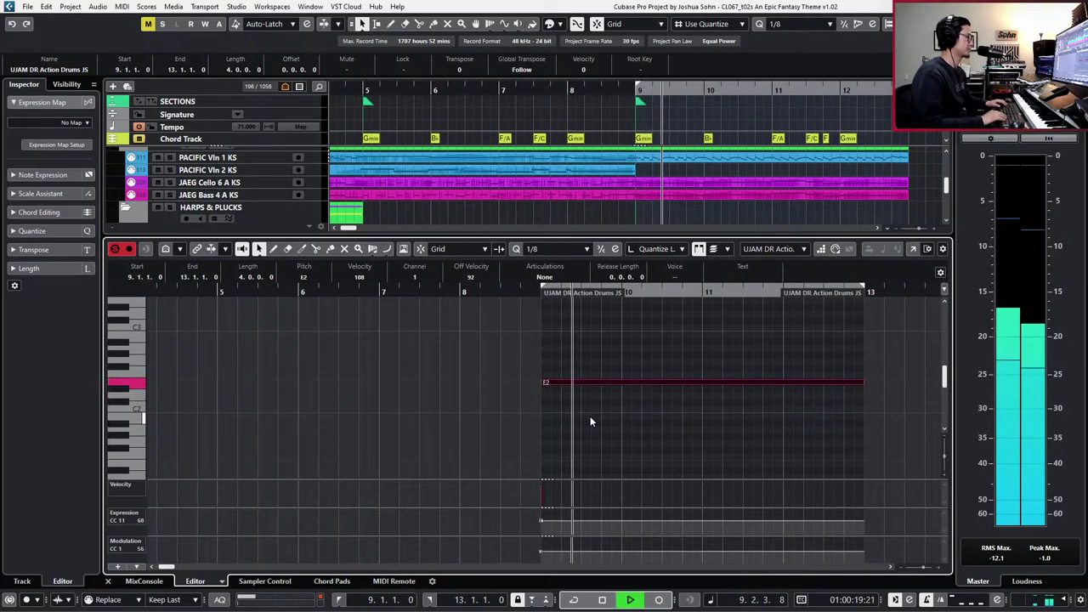
key(space)
key(Up)
key(space)
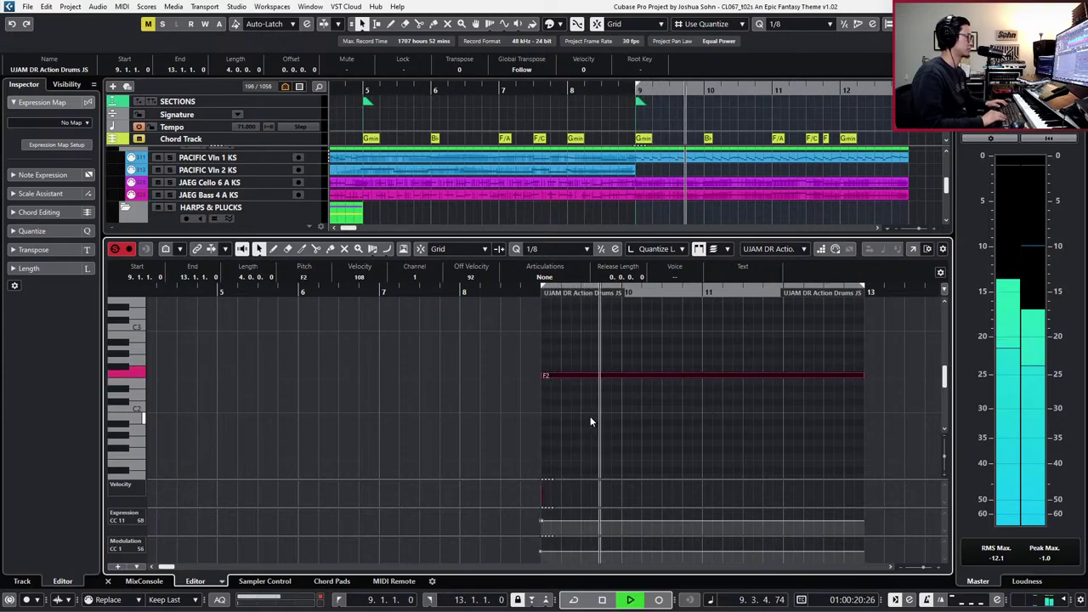
- Try the bar 9 drum note at G2 and A2 with playback, and raise it to B2
key(space)
key(Up)
key(Up)
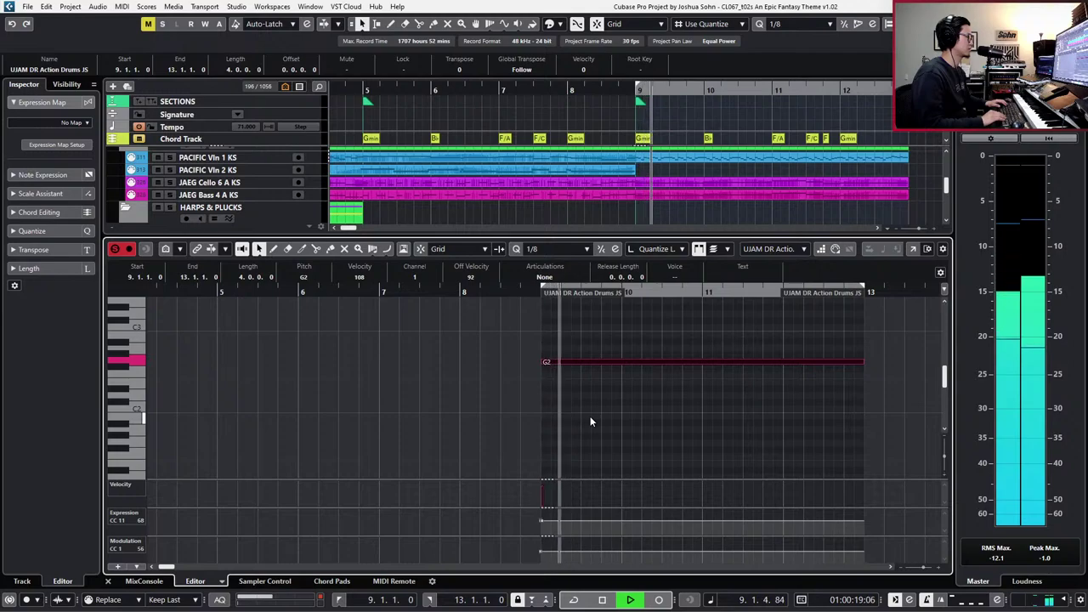
key(space)
key(Up)
key(Up)
key(space)
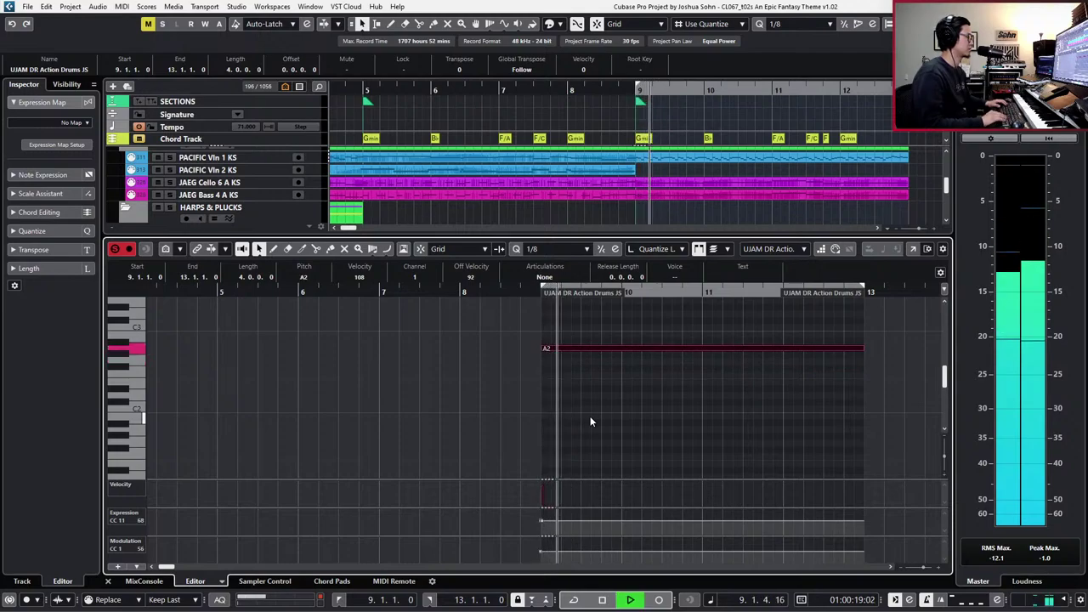
key(space)
key(Up)
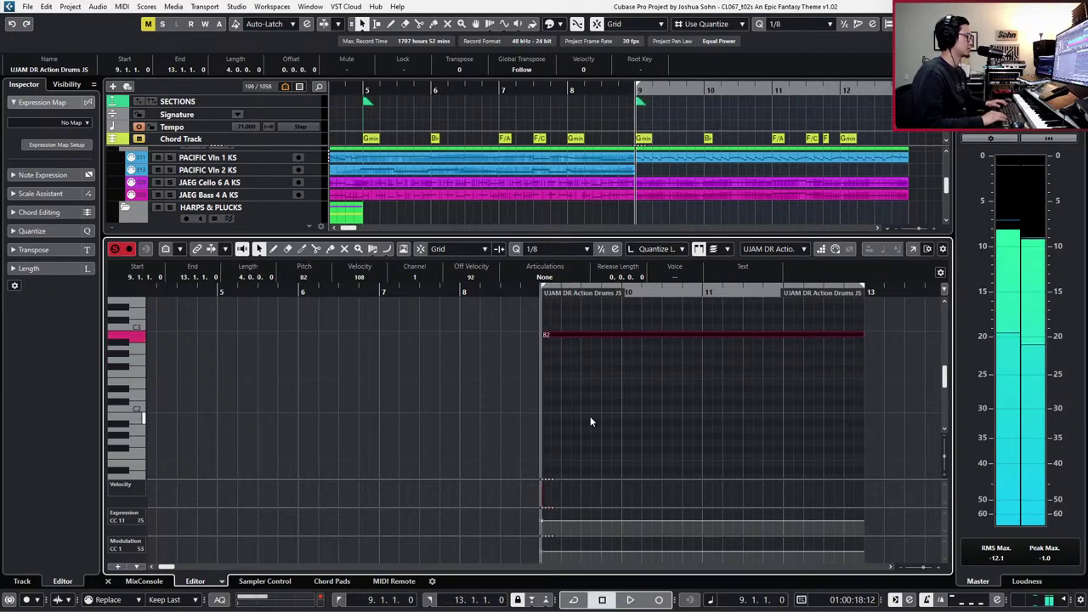
- Open the opening drum clip together with the bar 9 clip in the key editor to compare their notes
key(ctrl+e)
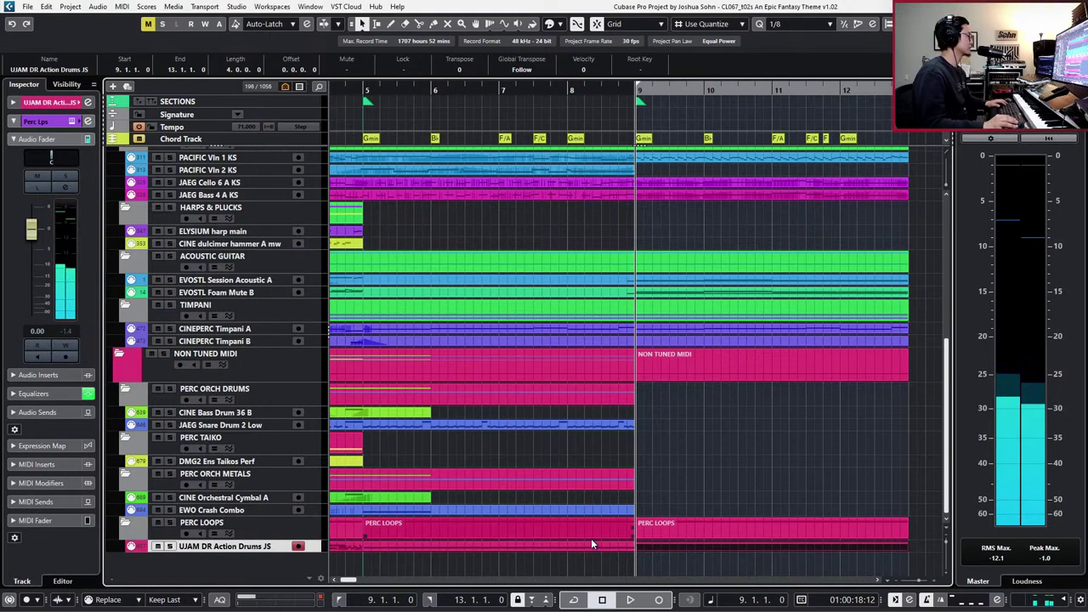
key(g)
shift+click(464, 546)
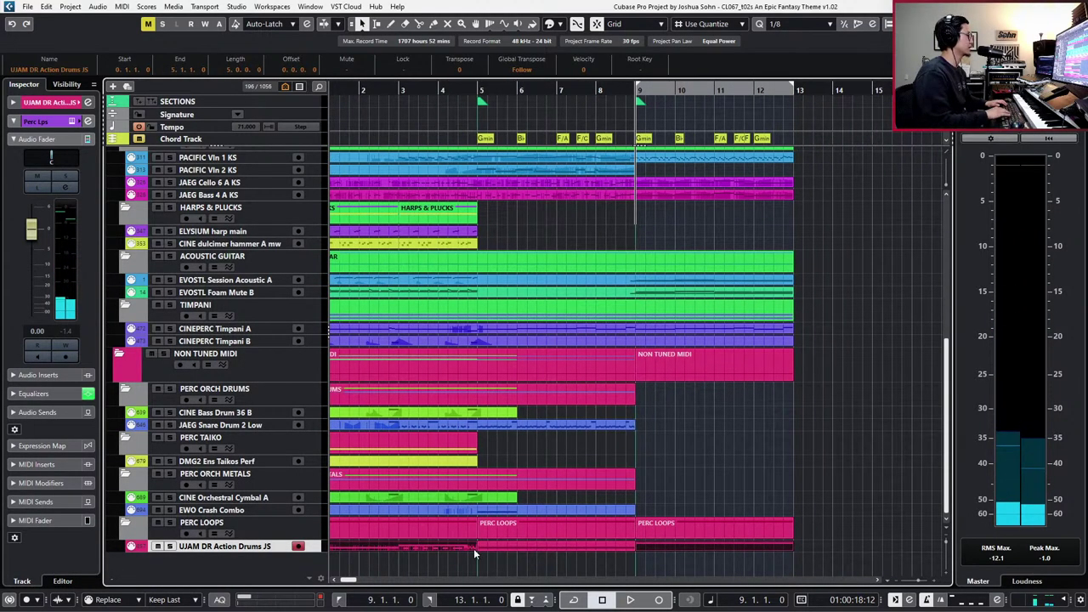
key(ctrl+e)
key(g)
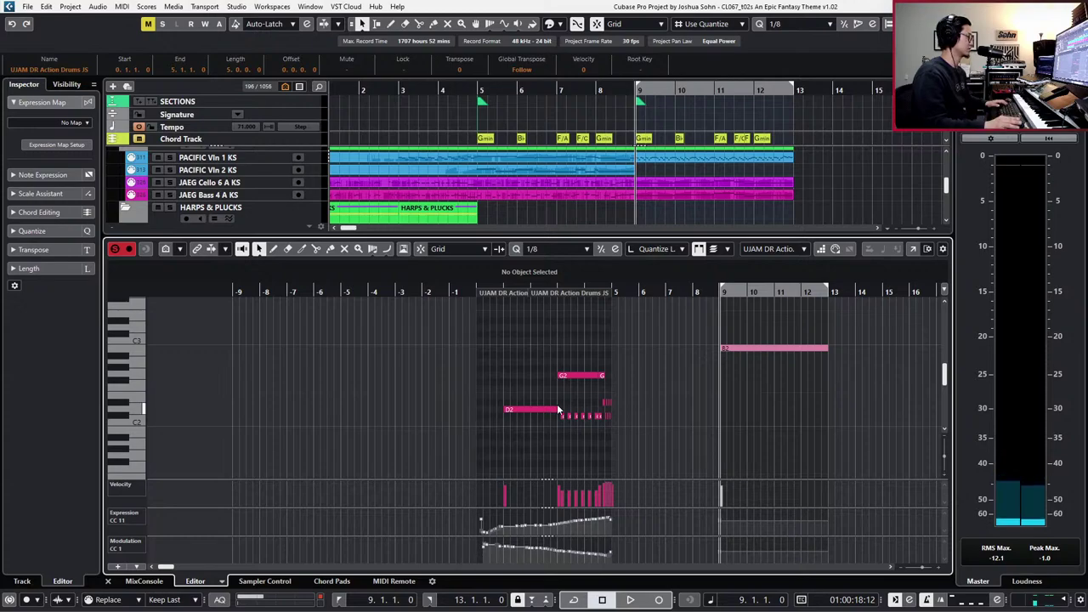
- Select the long G2 note at bar 3 in the opening drum clip and listen from its start
click(566, 376)
key(space)
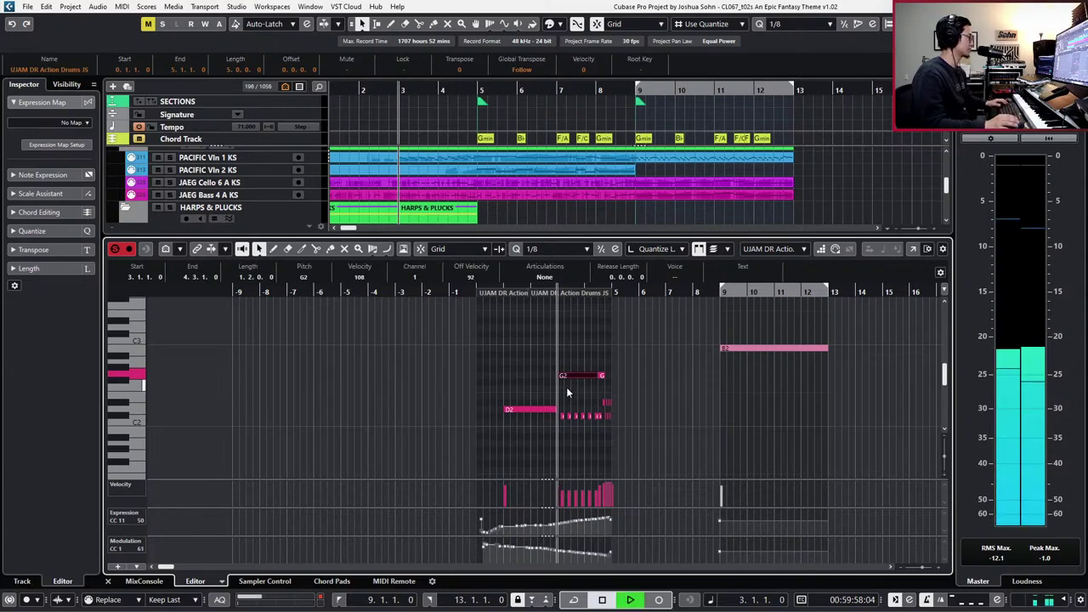
key(h)
key(h)
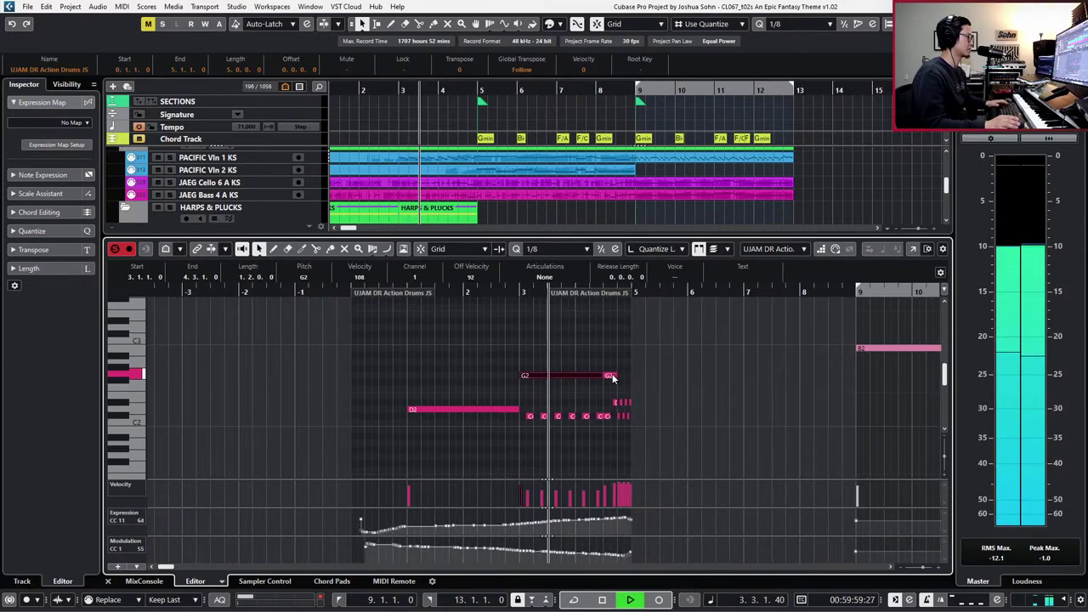
key(space)
scroll(635, 382, right, 3)
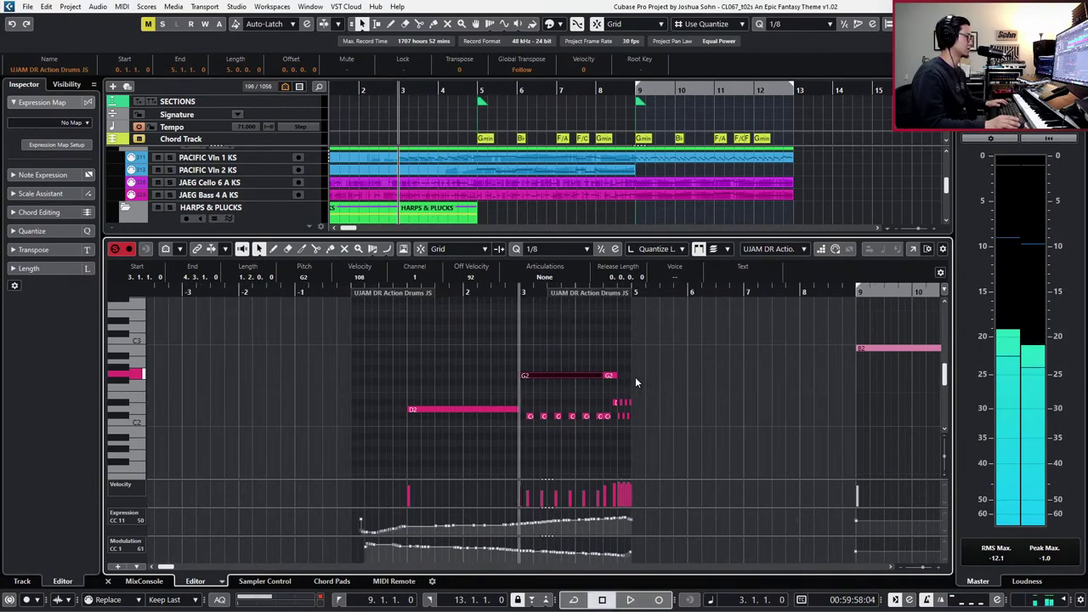
- Lower the long note in the bar 9 drum clip to G2 and audition it from bar 9
click(623, 348)
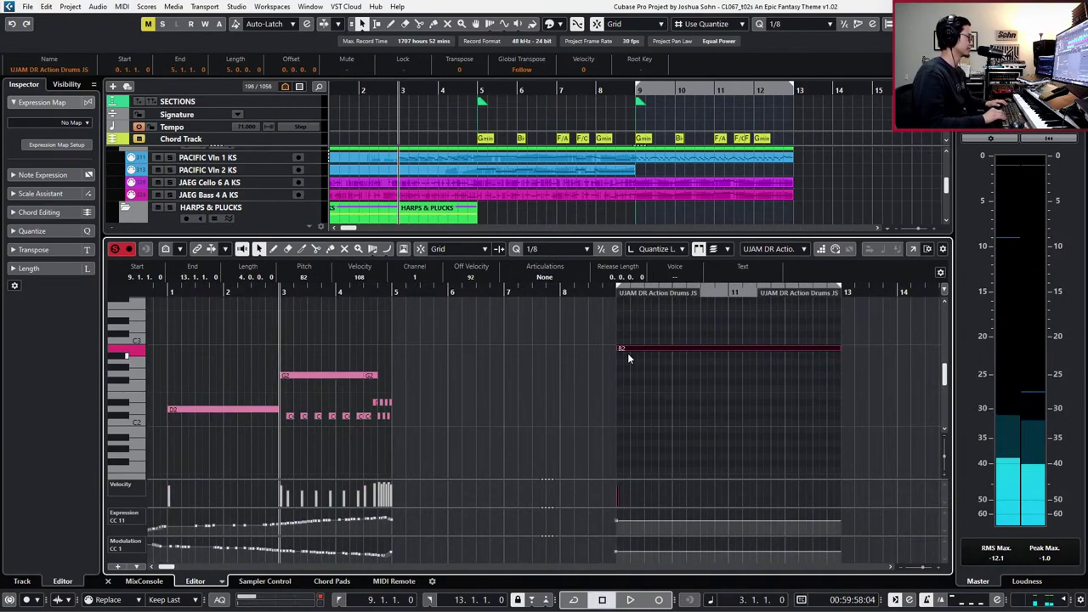
key(Down)
key(Down)
key(Down)
key(Down)
key(l)
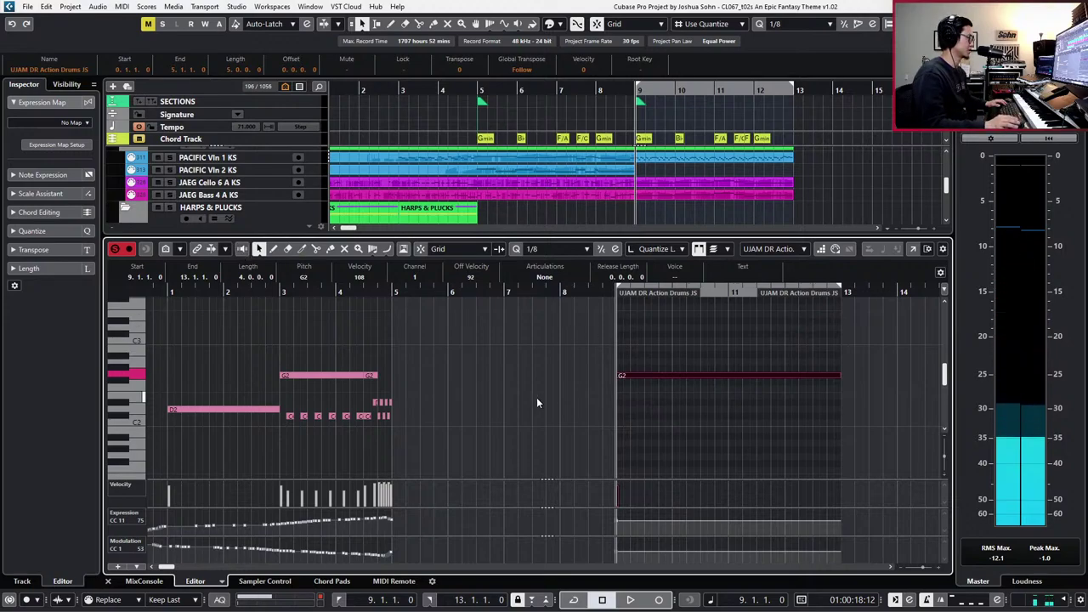
key(space)
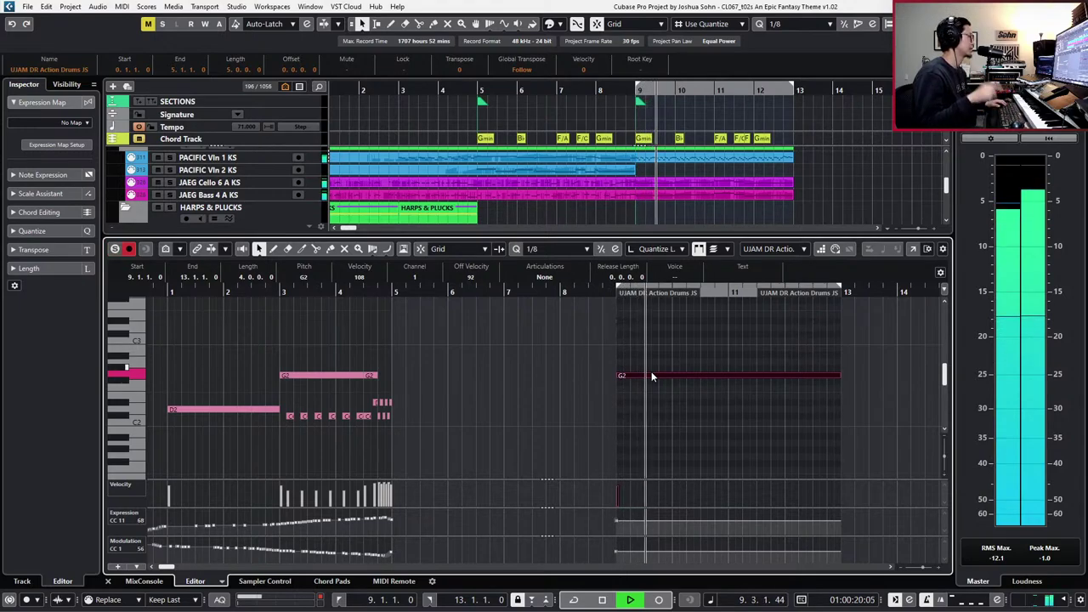
key(space)
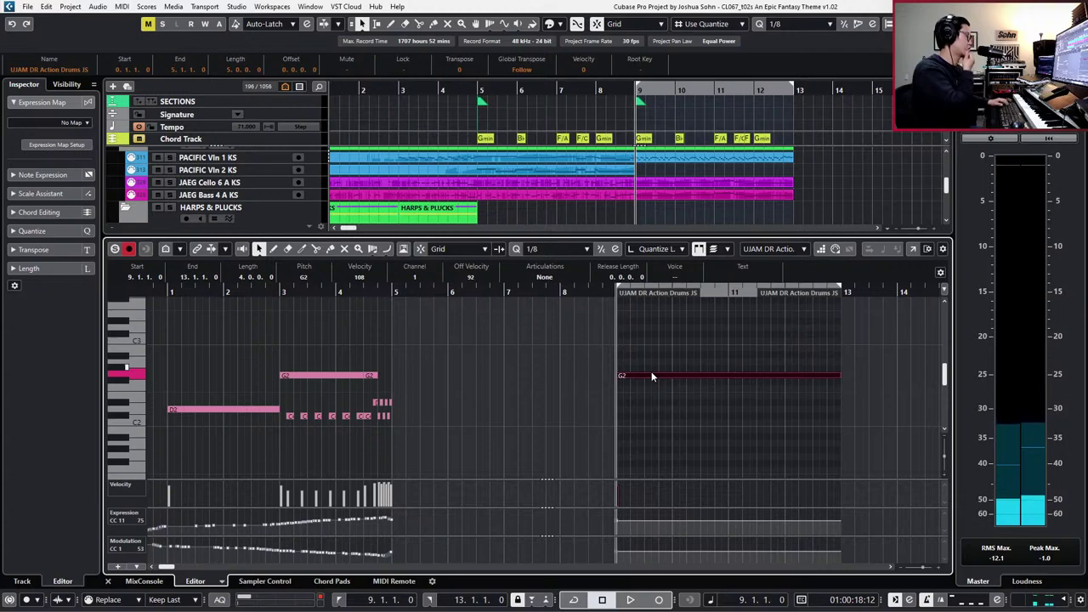
- Try the bar 9 drum note at E2 with playback, and lower it to D2
key(Down)
key(Down)
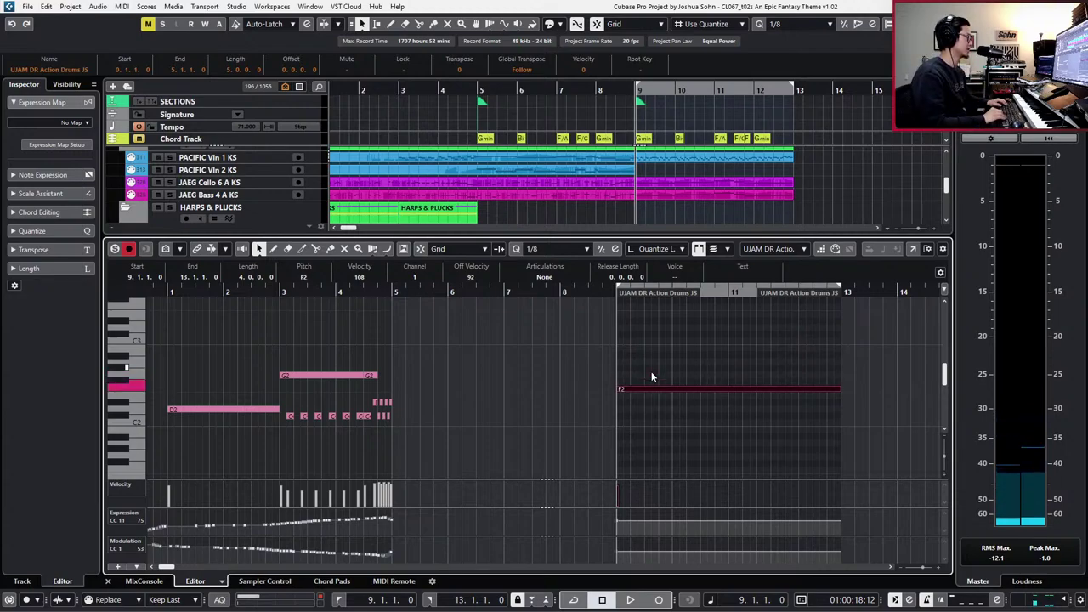
key(Down)
key(space)
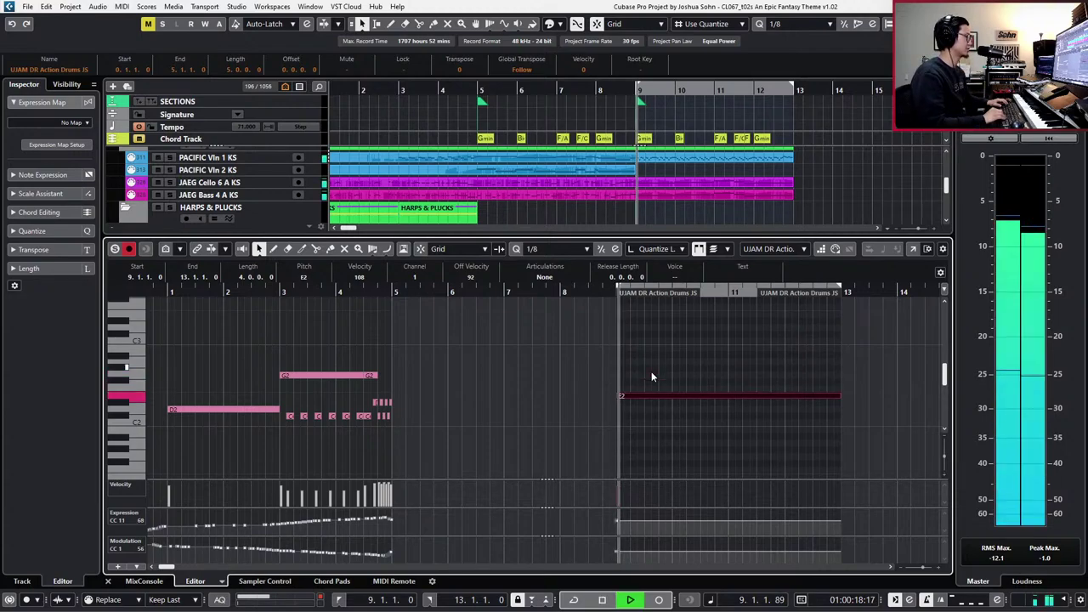
key(Down)
key(Down)
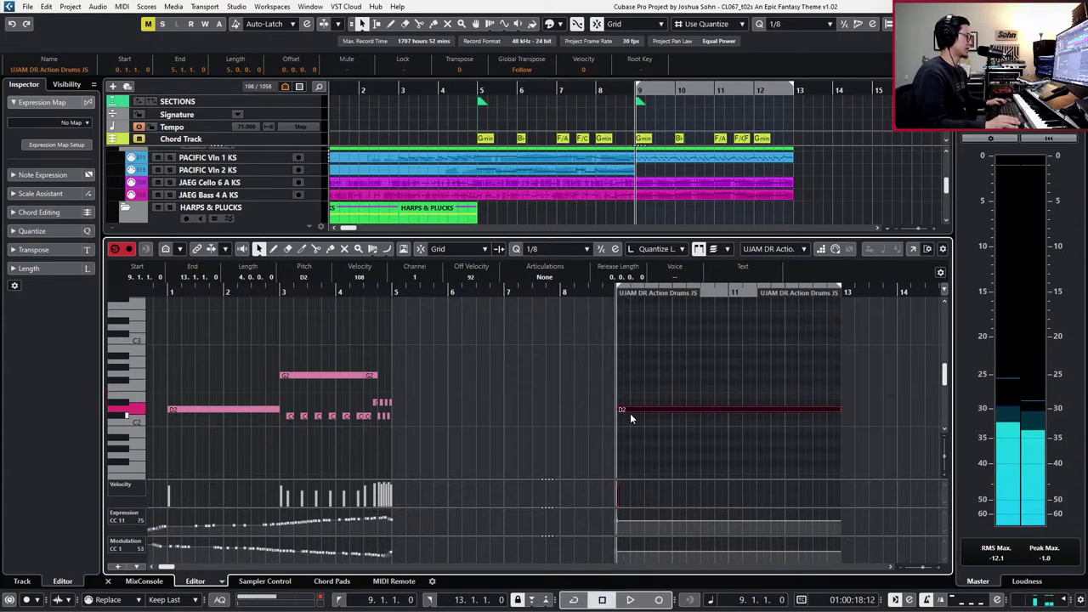
- Split the long D2 drum note at beat 2 of bar 9 and listen to the retriggered phrase
key(h)
key(h)
key(h)
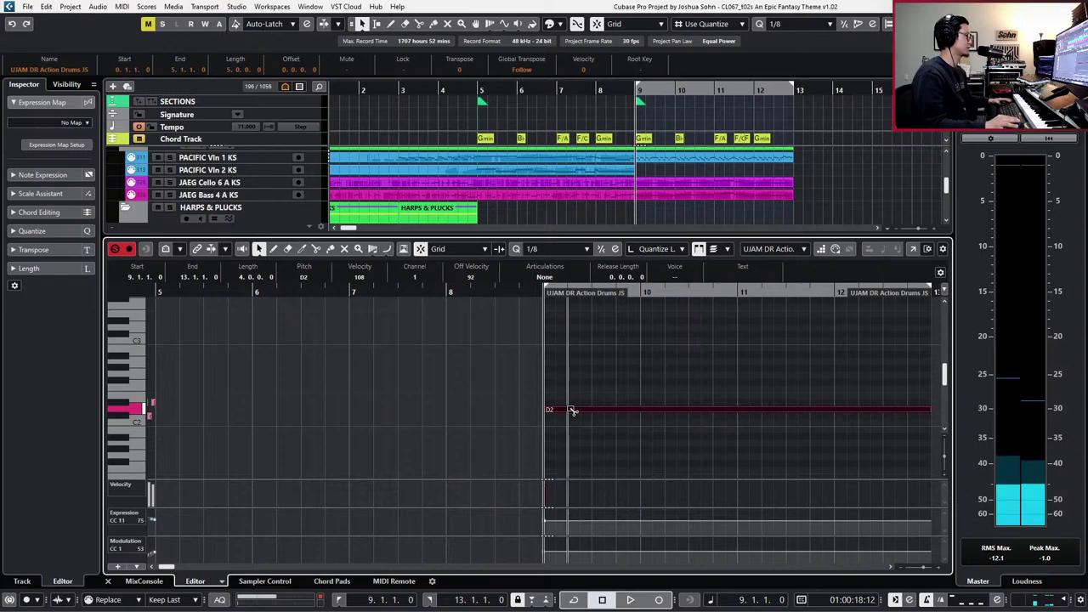
alt+click(571, 410)
click(556, 408)
key(space)
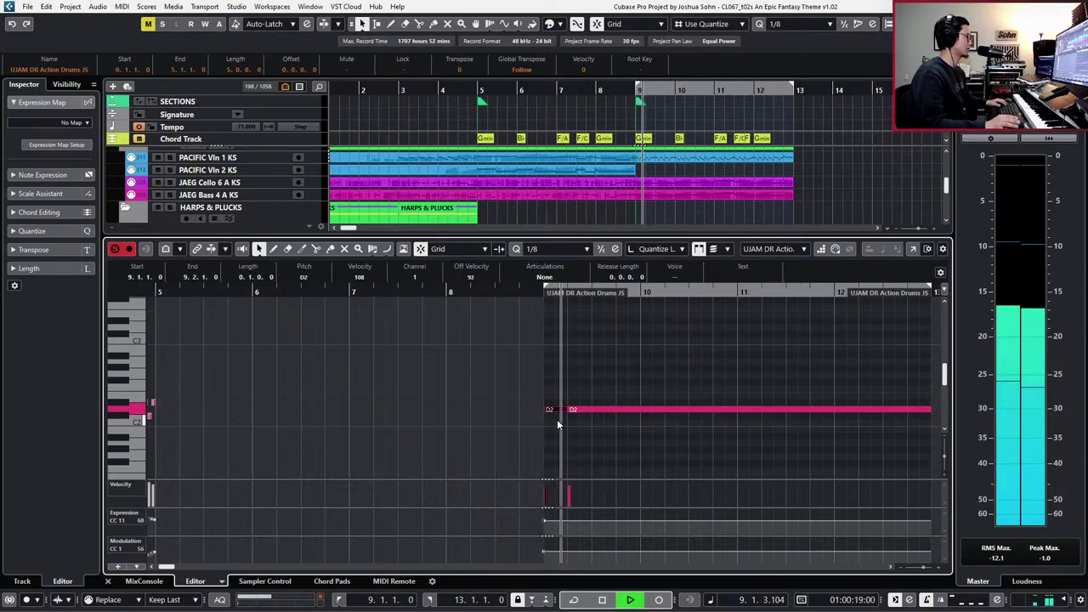
key(space)
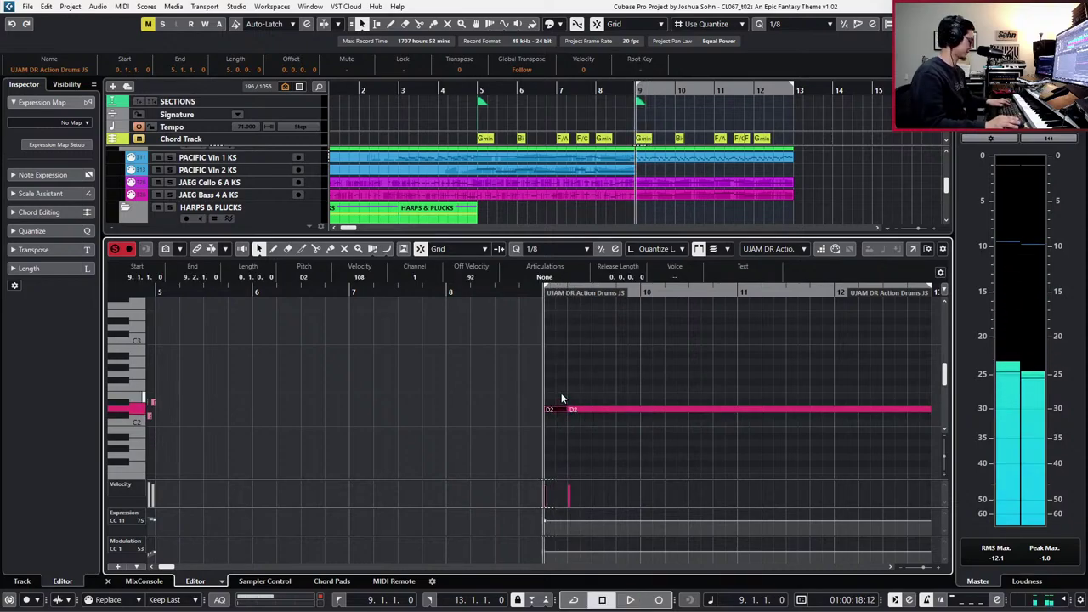
- Split the first one-beat D2 note of bar 9 into two eighth notes and set the quantize grid to 1/16
key(6)
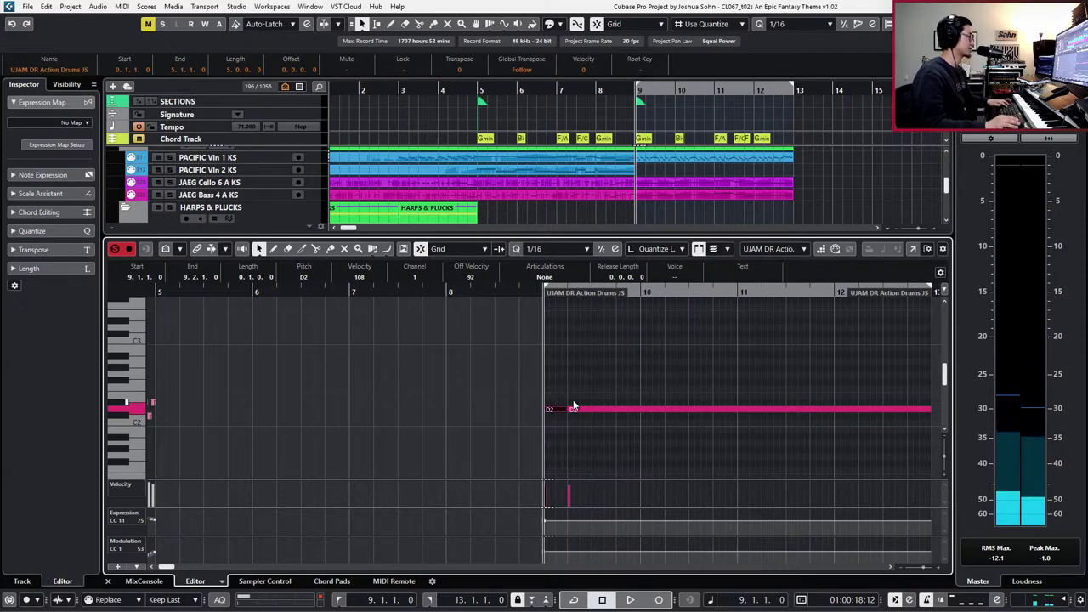
click(573, 405)
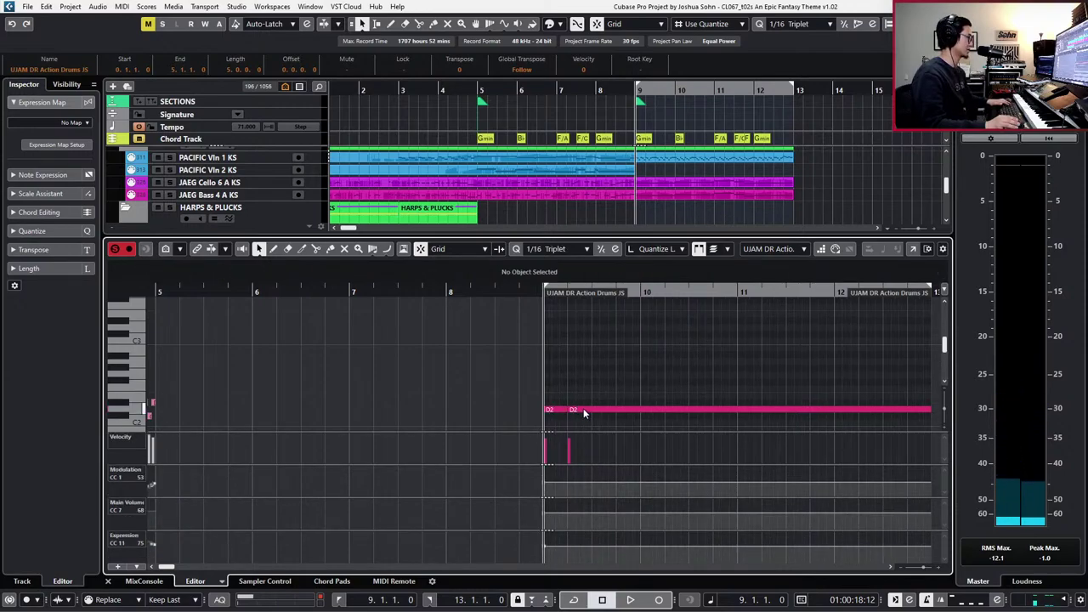
key(h)
key(h)
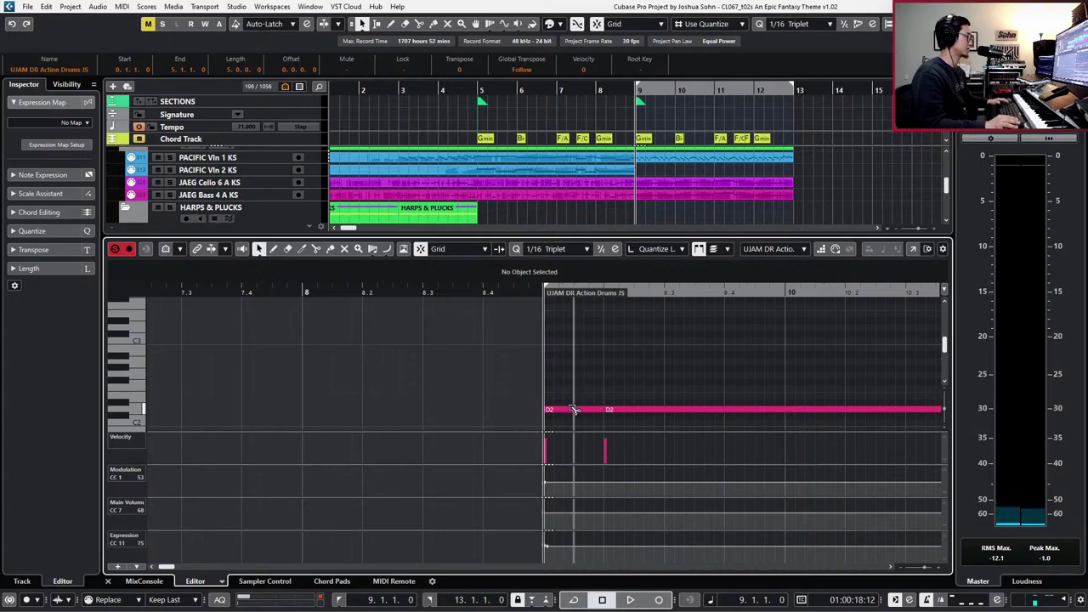
key(3)
key(4)
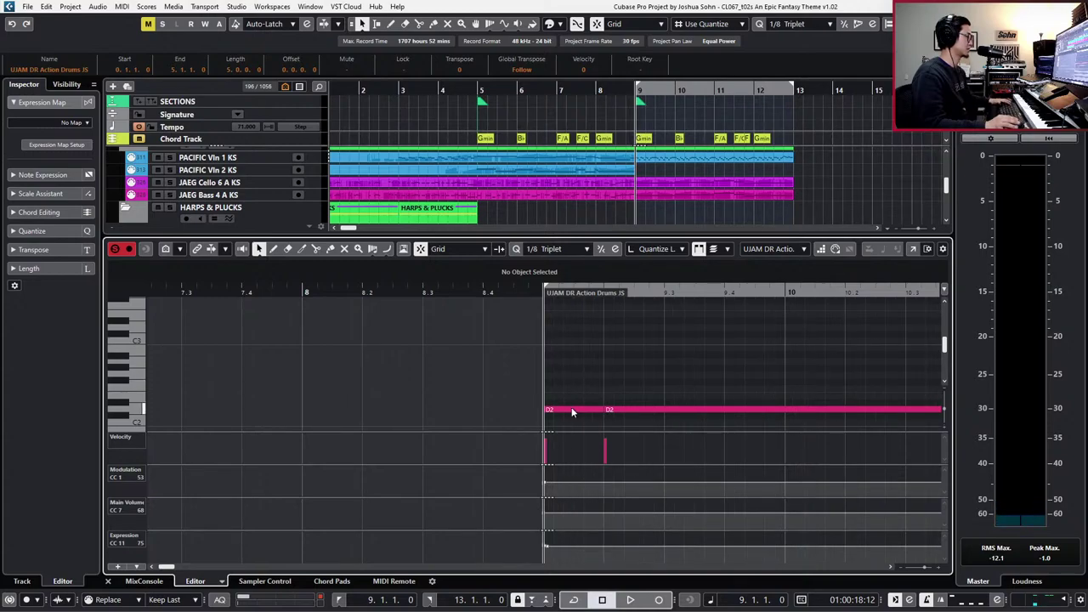
key(5)
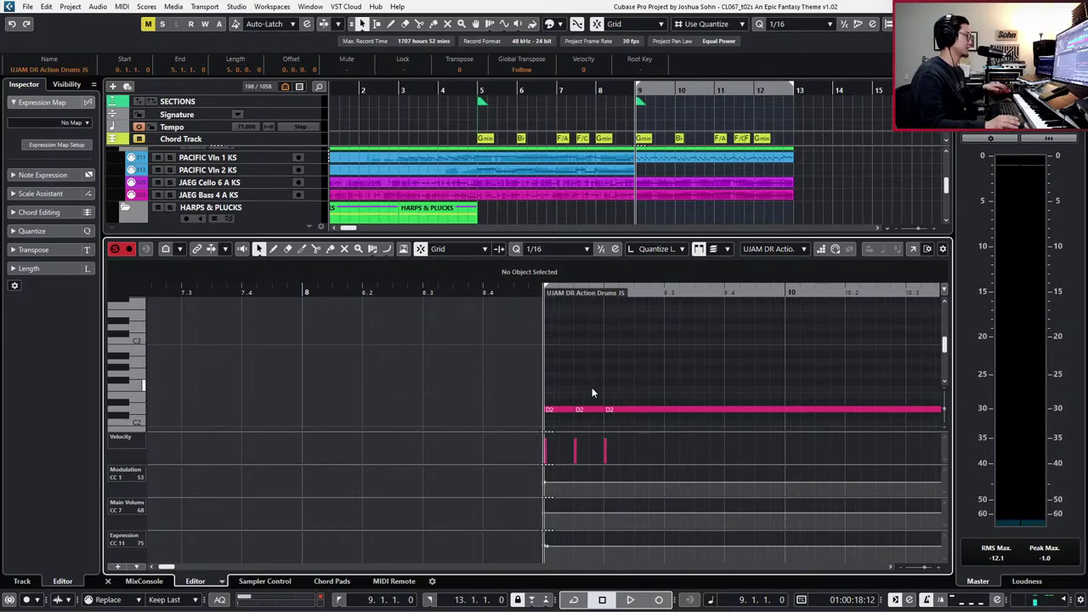
- Raise the second eighth note of bar 9 to G2 with the grid at 1/8, and audition the alternation
scroll(586, 384, down, 1)
click(585, 383)
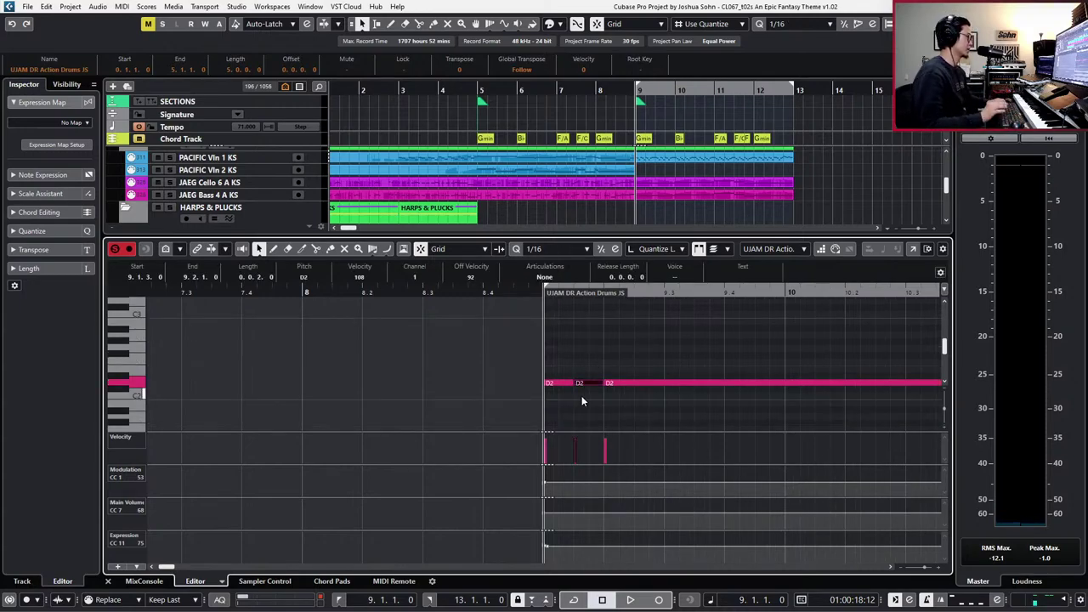
key(3)
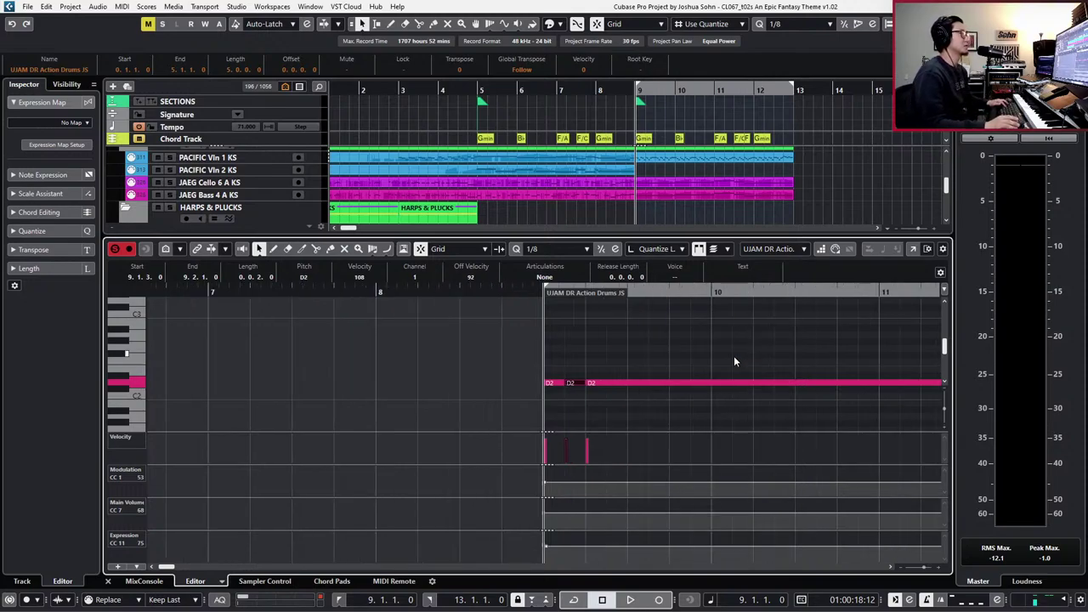
key(g)
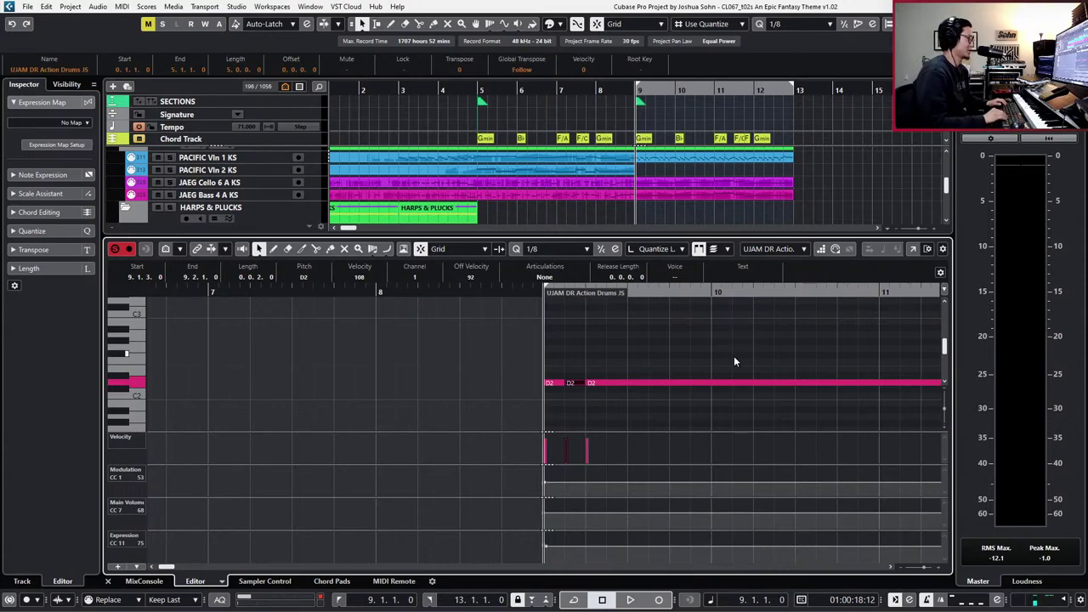
key(Up)
key(Up)
key(Up)
key(Up)
key(Up)
key(space)
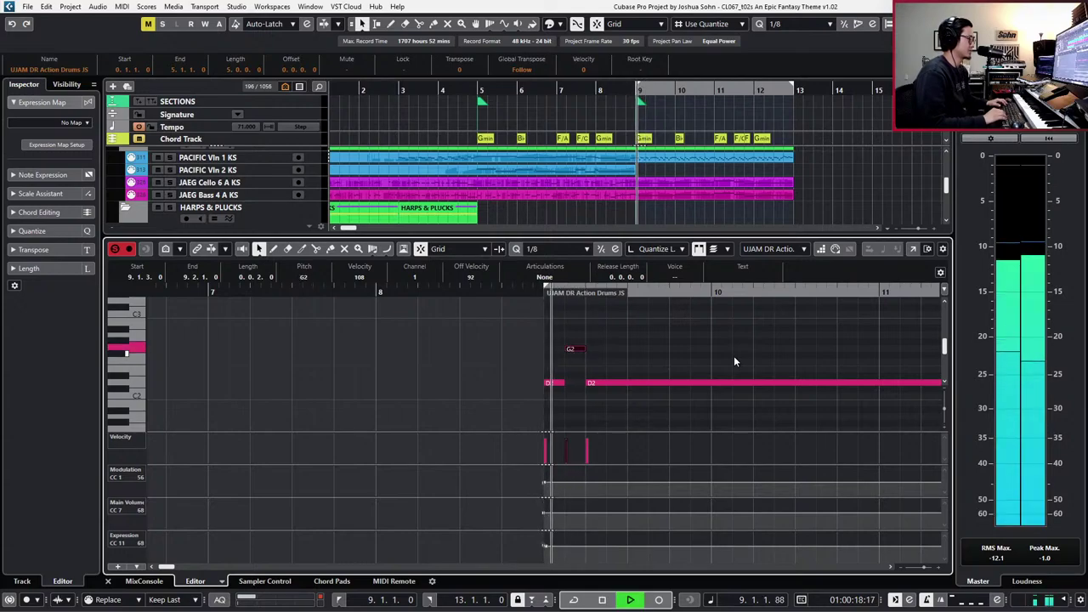
key(space)
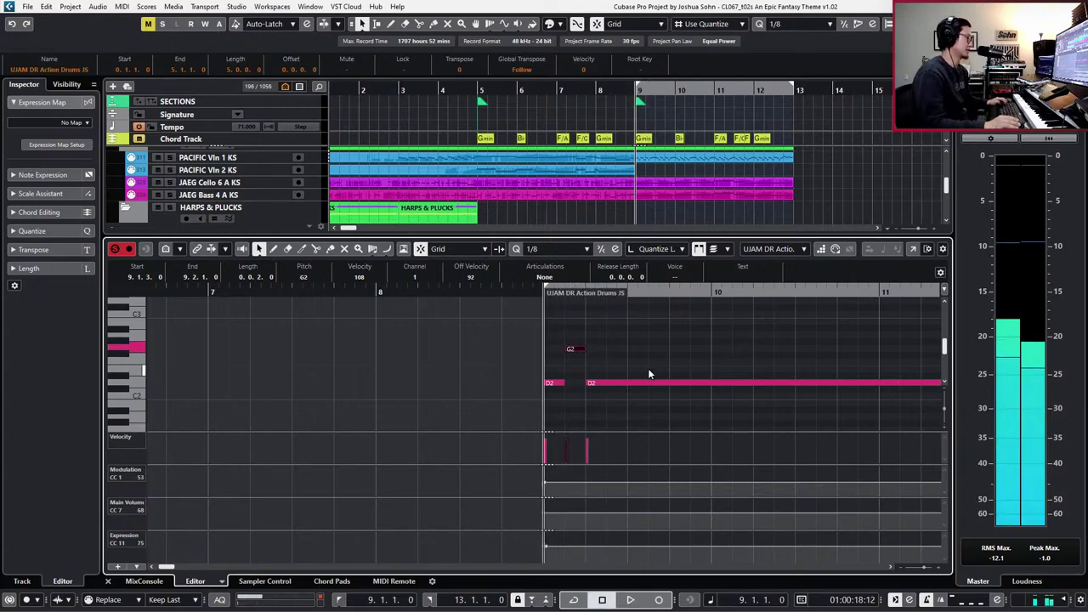
- Split the long D2 note at 9.2.3 and 9.3.1, and raise the piece at 9.2.3 to G2
alt+click(608, 382)
alt+click(630, 383)
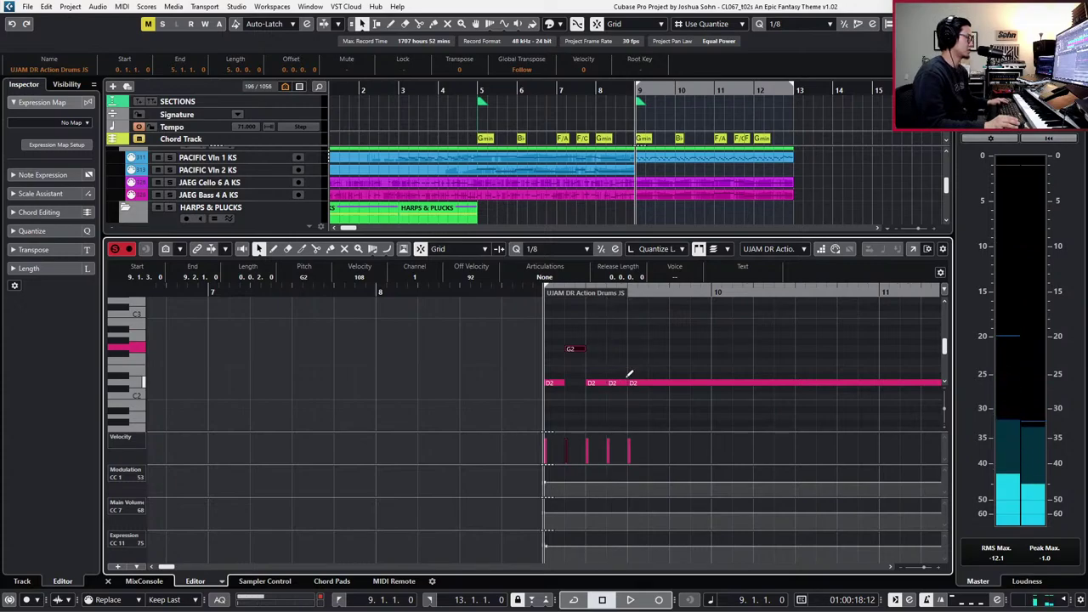
drag(611, 382, 613, 375)
click(633, 385)
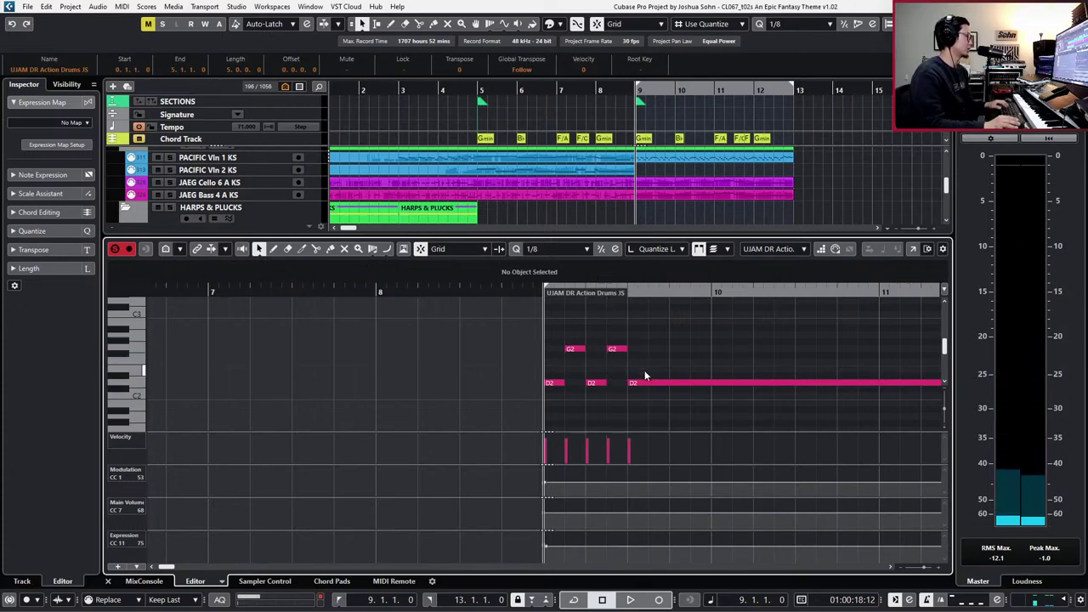
- Duplicate the four alternating D2 and G2 eighth notes through bar 12, remove the leftover long D2 note, and listen
key(g)
key(g)
key(g)
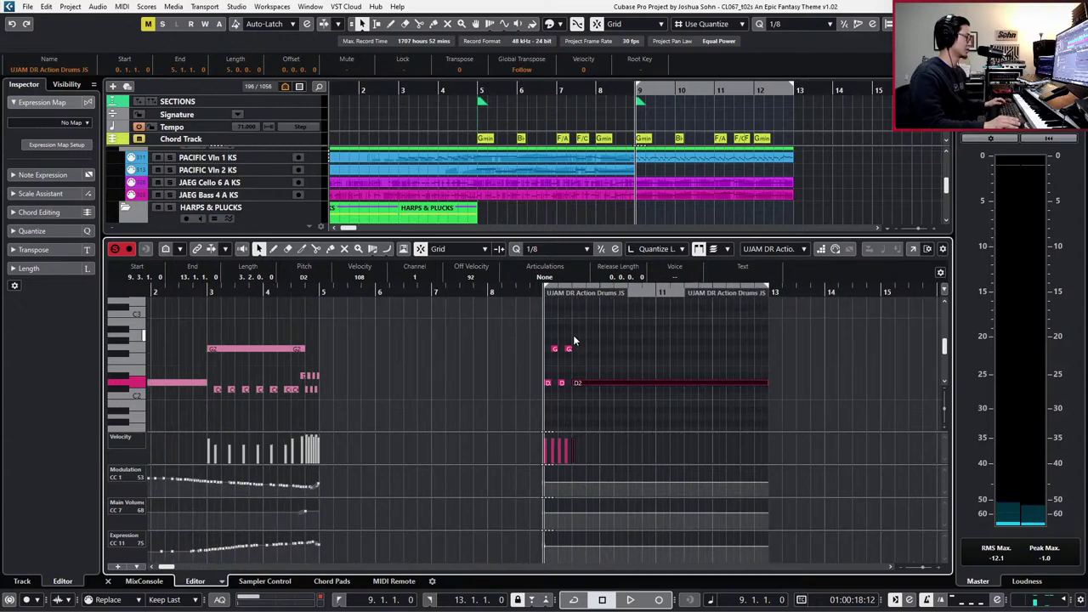
drag(530, 341, 568, 394)
key(ctrl+d)
key(ctrl+d)
key(ctrl+d)
key(ctrl+d)
key(ctrl+d)
key(ctrl+d)
key(ctrl+d)
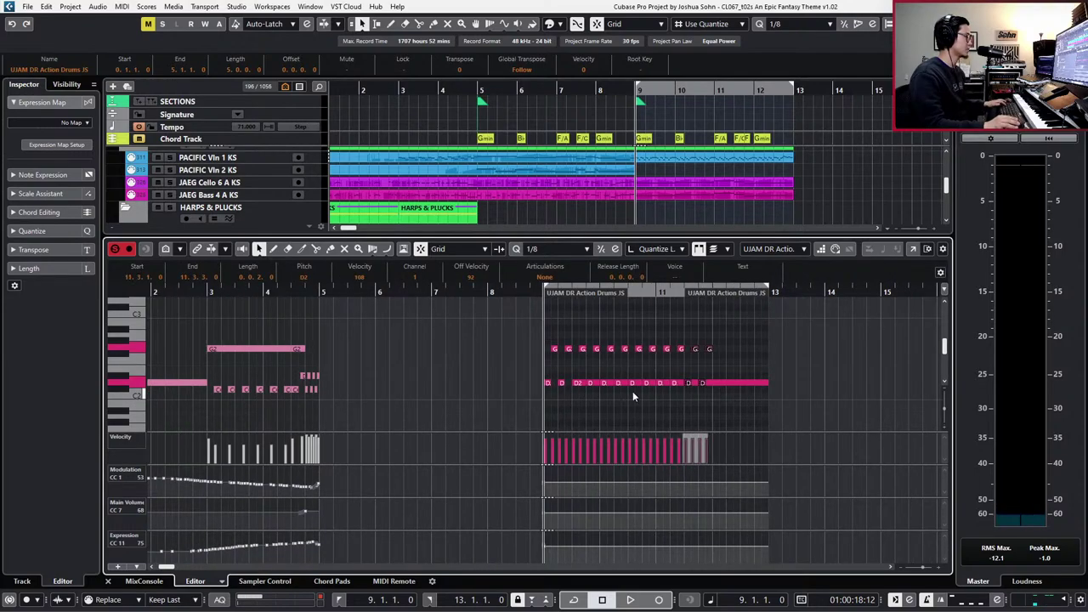
click(765, 382)
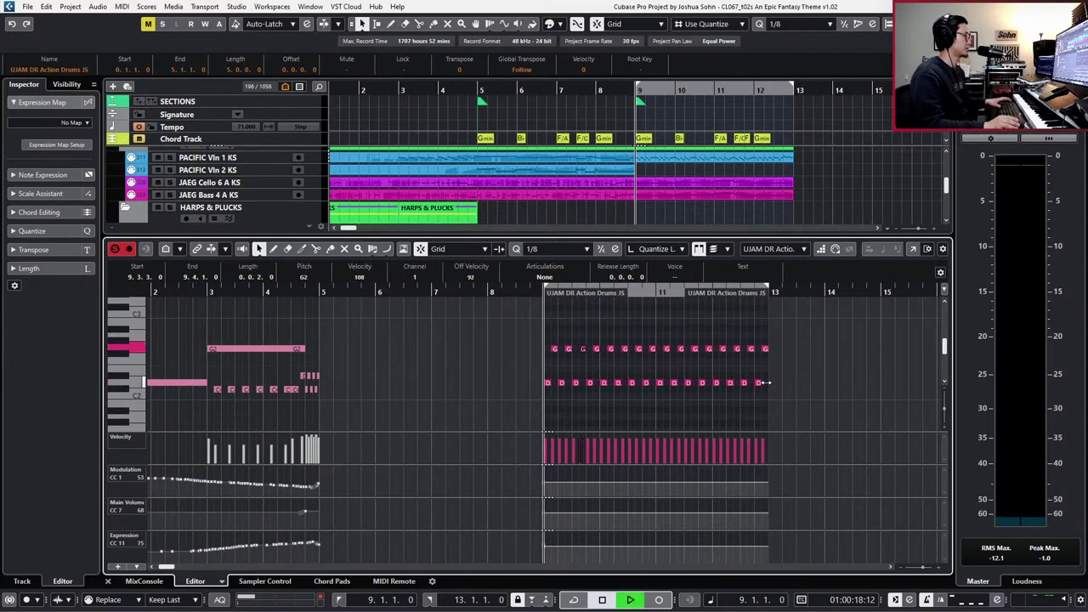
key(space)
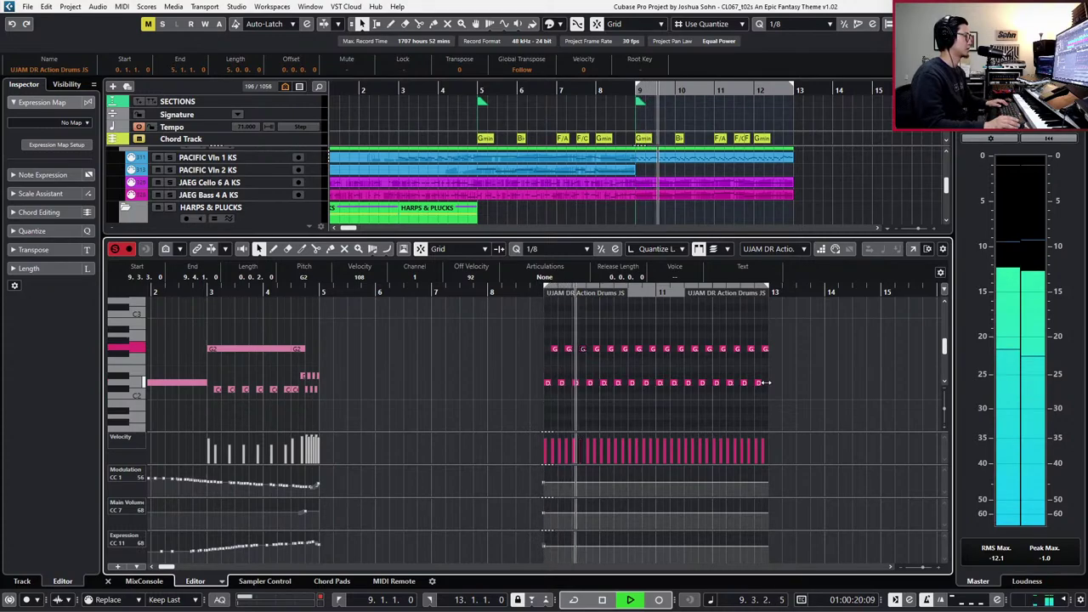
key(space)
- Try lowering the G2 note at 9.2.3 to F#2 and E2, auditioning from bar 9
key(h)
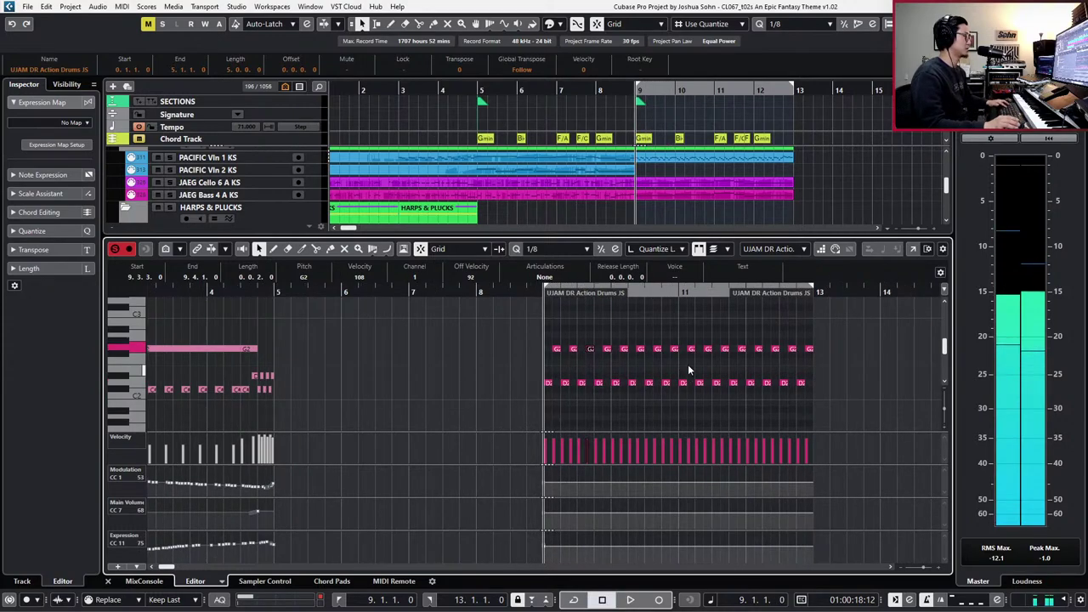
key(h)
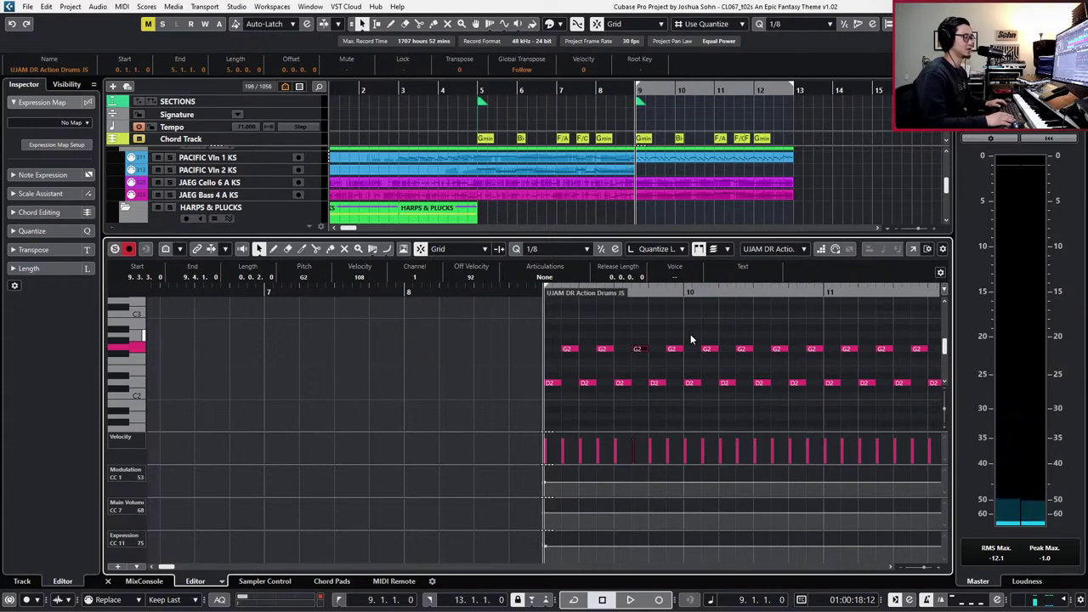
click(603, 349)
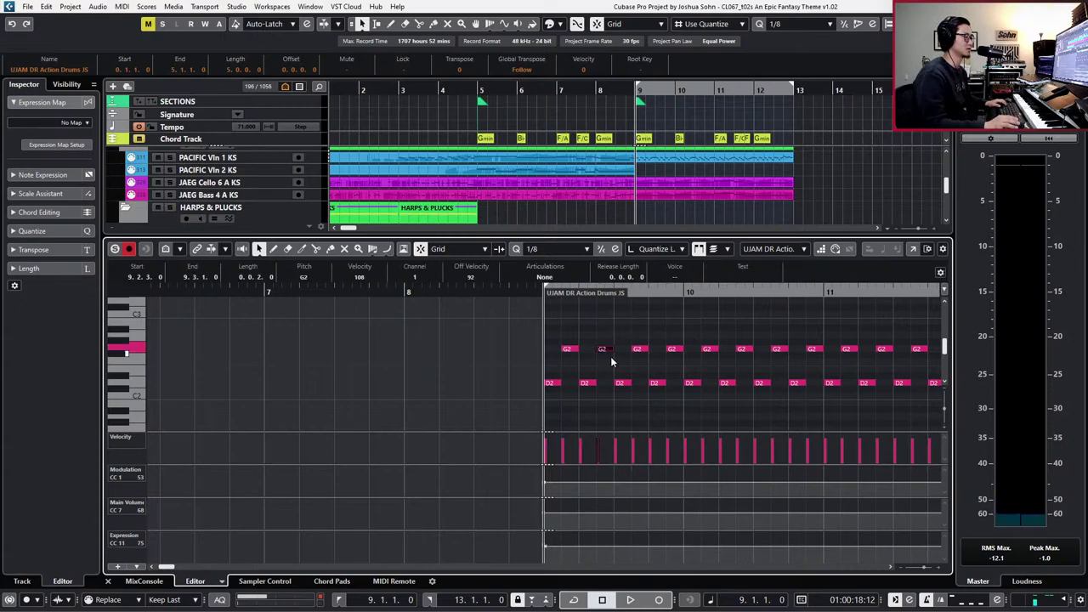
key(space)
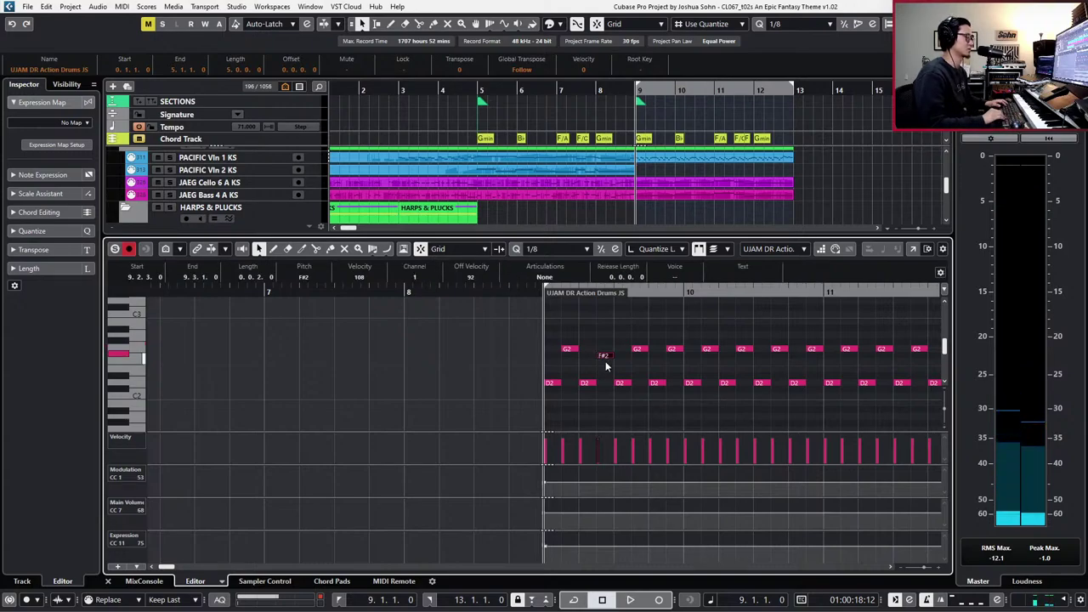
key(space)
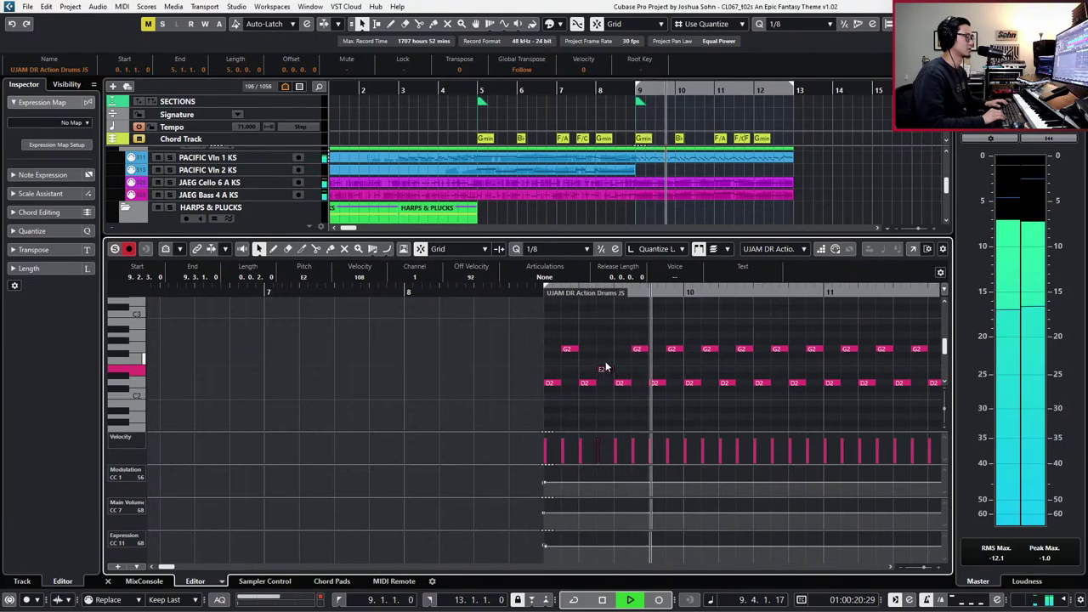
key(space)
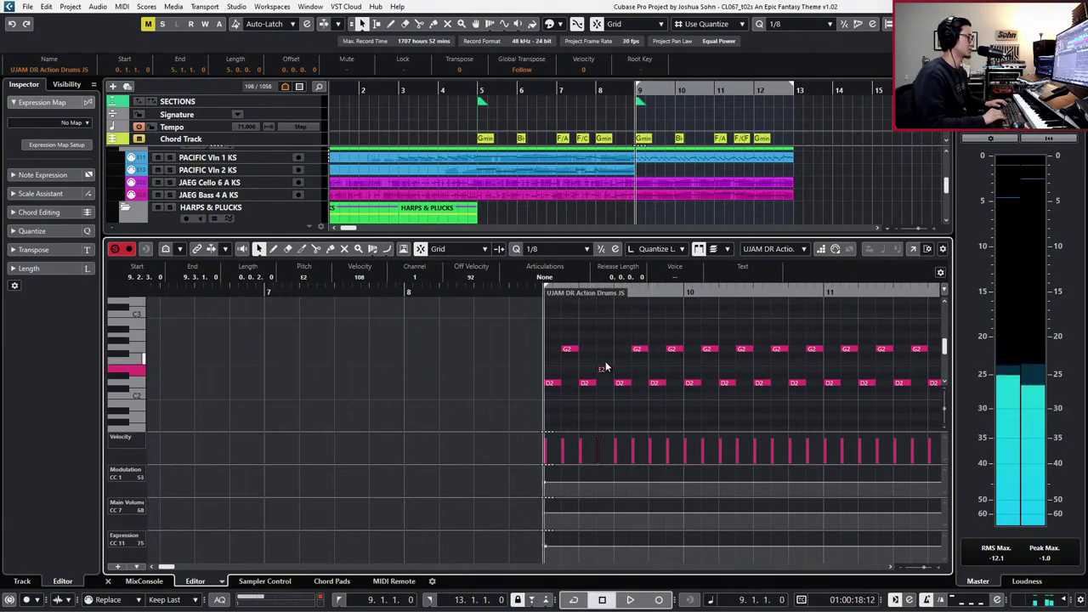
- Replace the short note at 9.2.3 by extending the D2 at 9.2.1 to one beat, and raise it to F2 during playback
drag(605, 361, 585, 387)
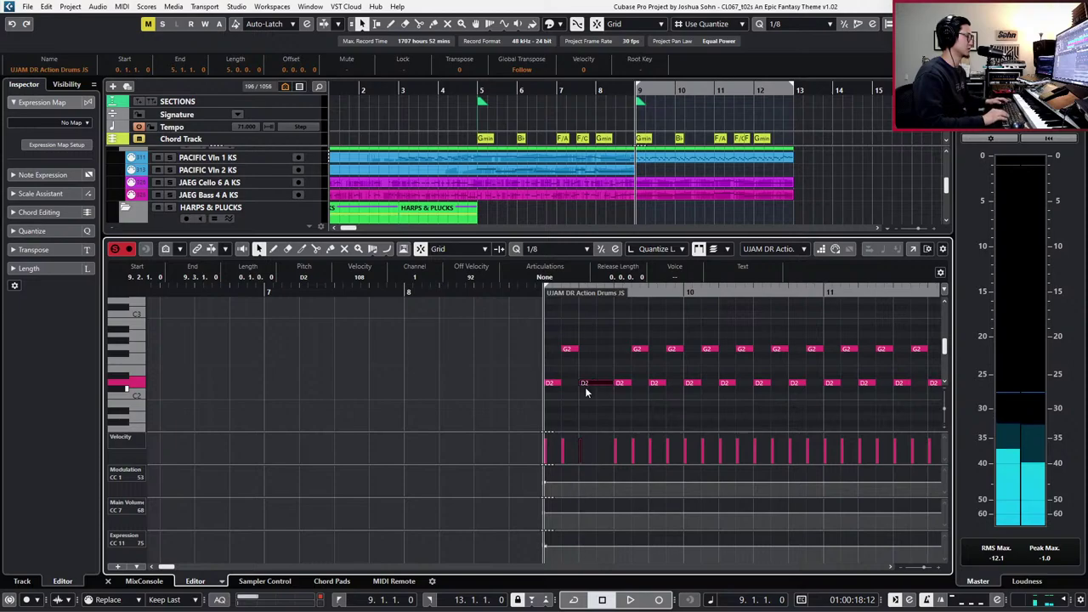
key(space)
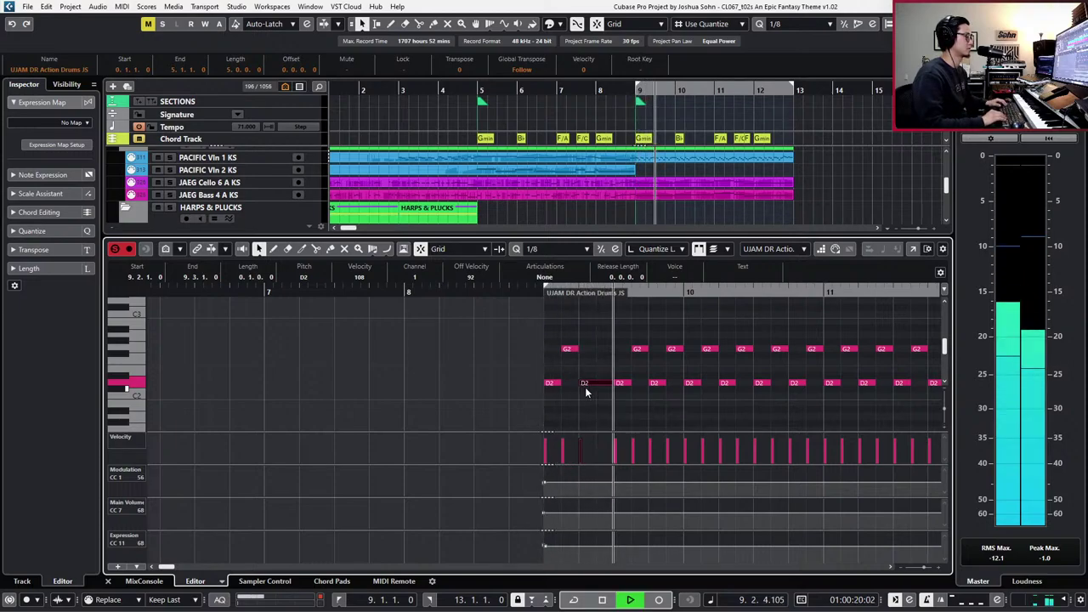
key(Up)
key(Up)
key(Up)
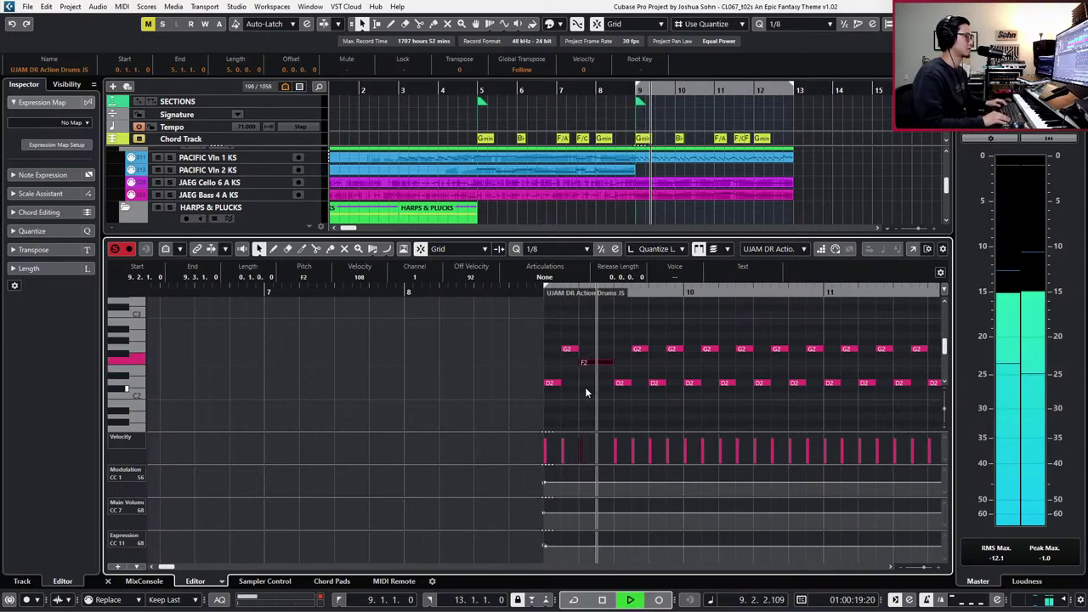
- Restart playback at bar 9 and listen to the drum pattern with the F2 note in beat 2
key(space)
key(KP_1)
key(space)
key(g)
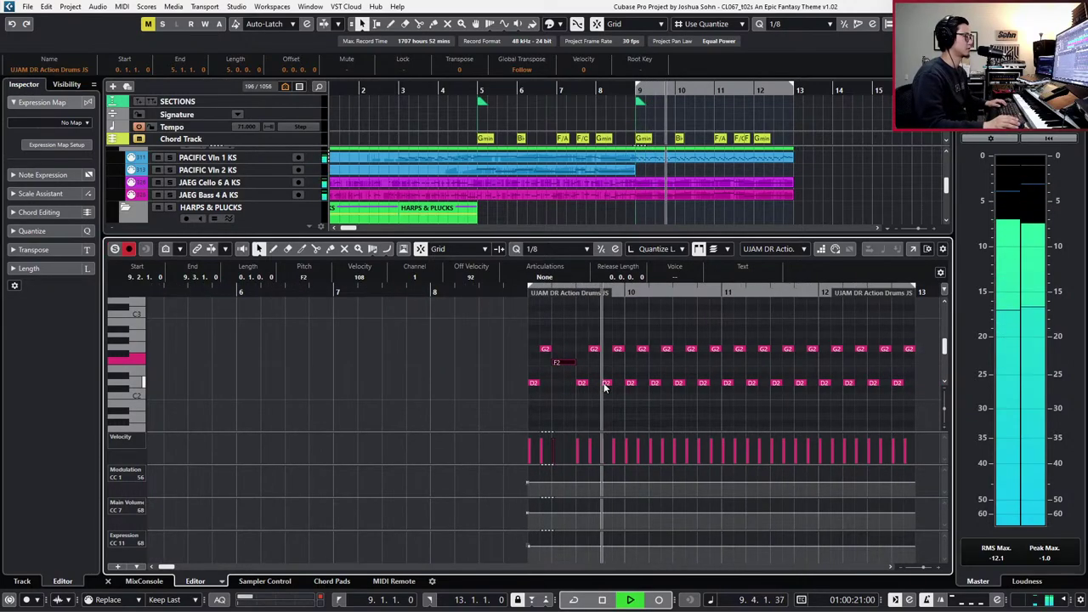
key(space)
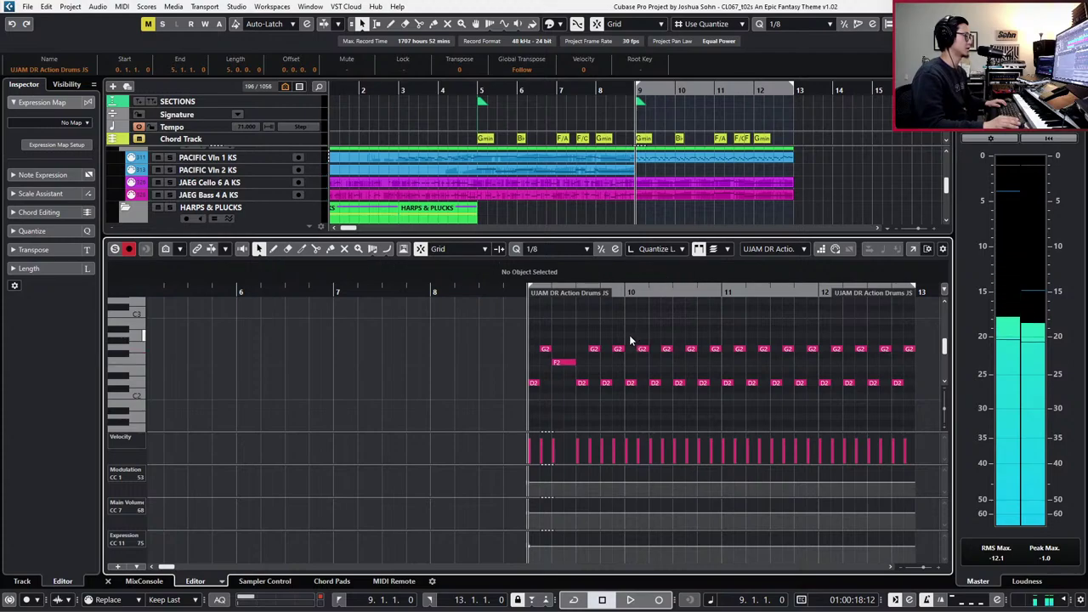
- Replace the drum notes in bars 10 to 12 with three copies of the bar 9 pattern, and return to the arrangement
drag(629, 335, 930, 420)
key(Delete)
drag(716, 347, 520, 413)
key(ctrl+d)
key(ctrl+d)
key(ctrl+d)
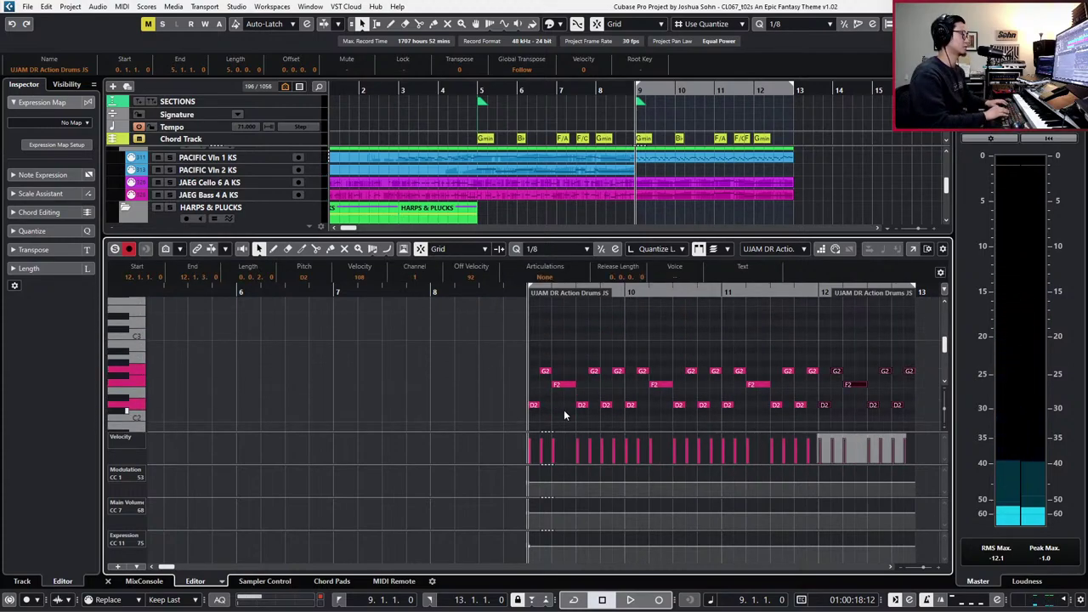
key(Return)
key(KP_Subtract)
key(KP_Subtract)
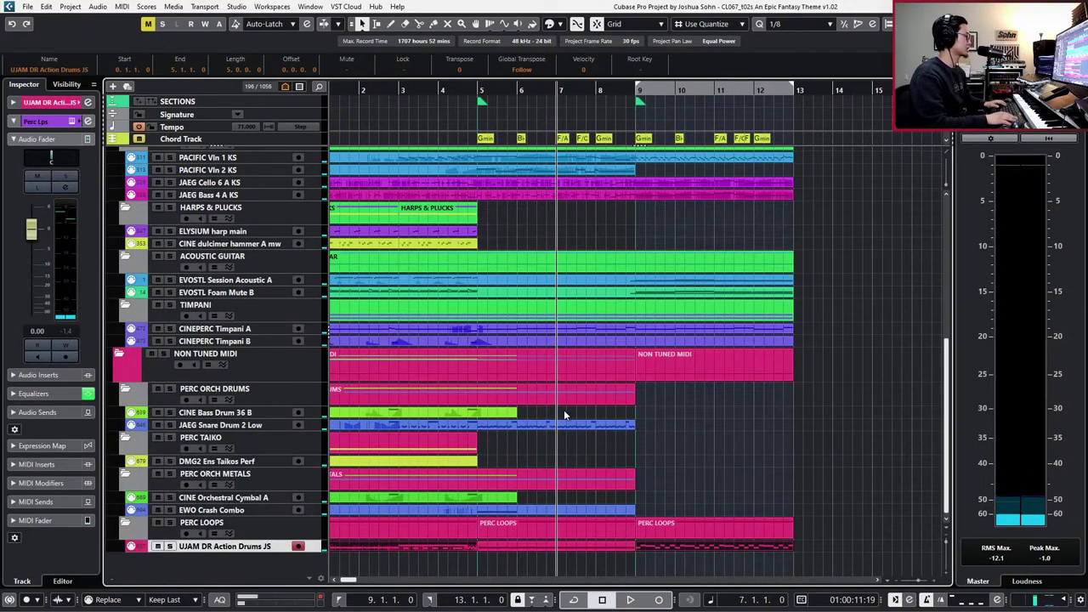
key(KP_Add)
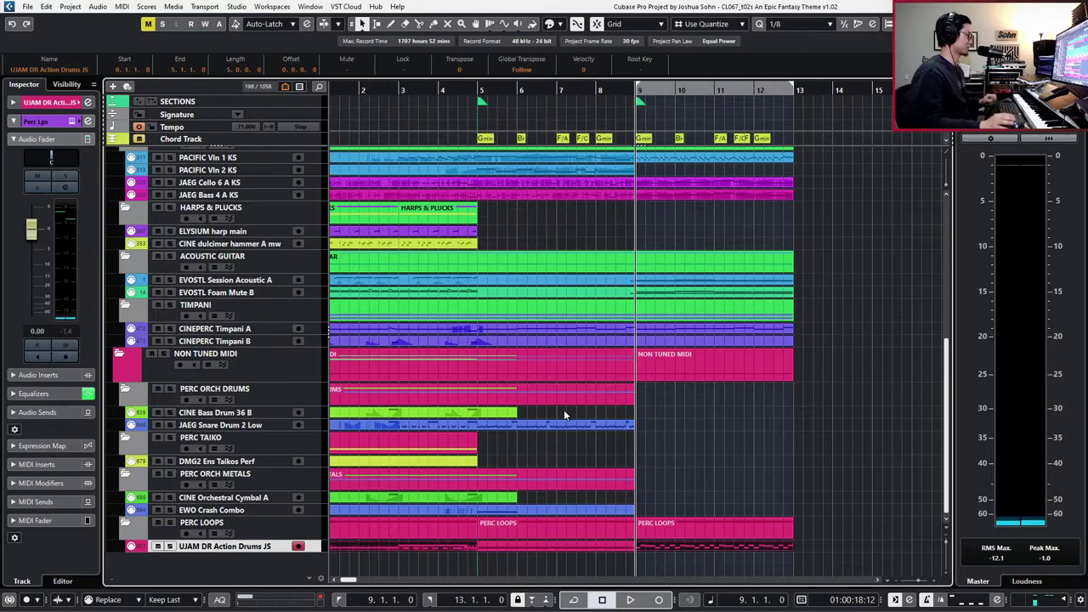
- Split the JAEG Snare Drum 2 Low part at bar 5 and duplicate bars 5 to 8 into bars 9 to 12
scroll(587, 464, right, 3)
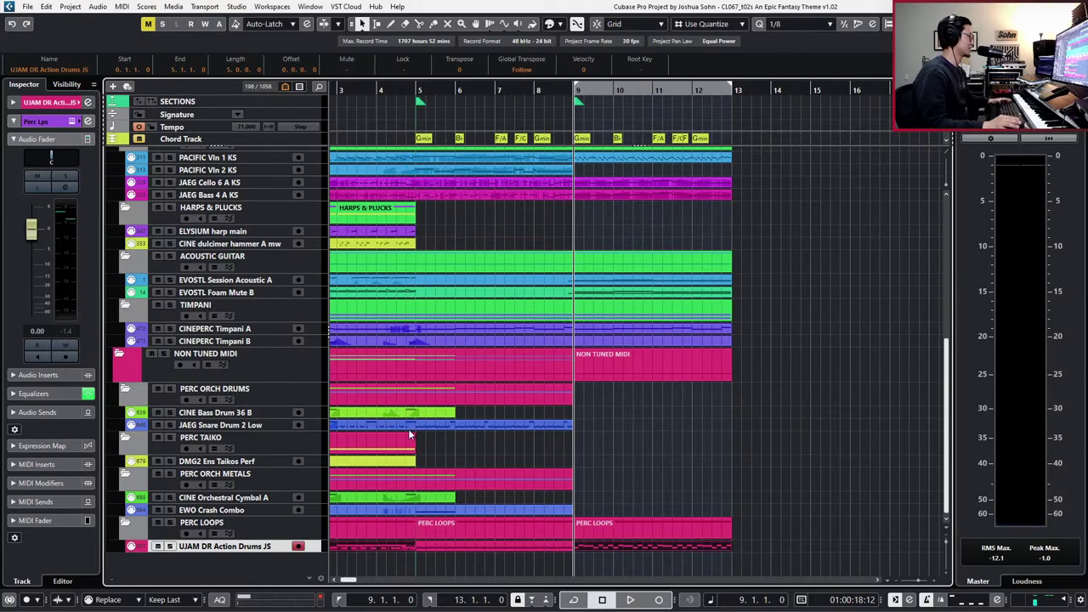
key(alt+1)
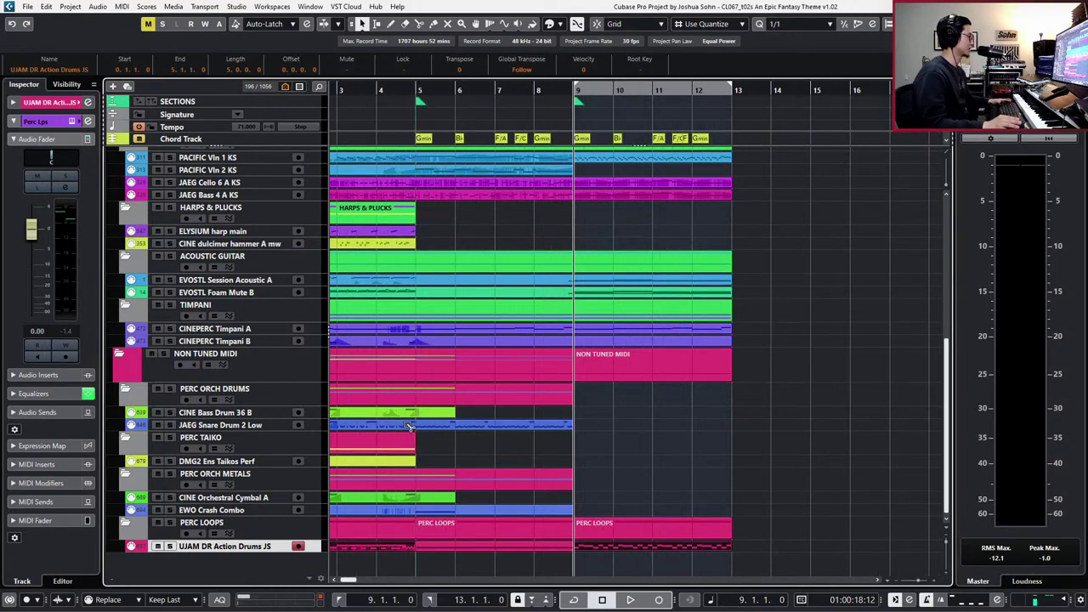
click(455, 425)
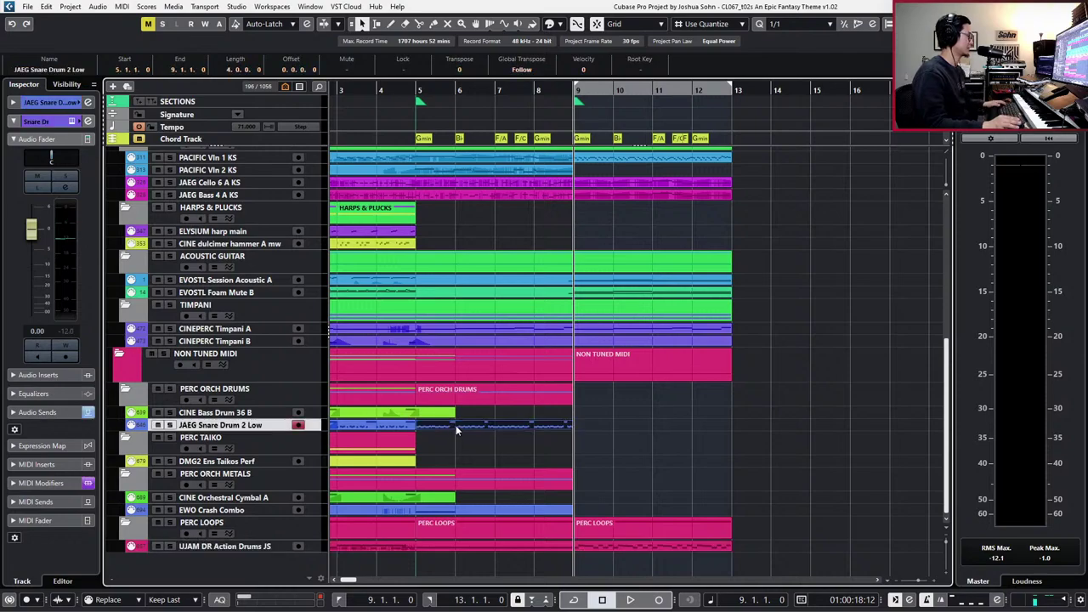
key(ctrl+d)
- Listen to the duplicated snare part from bar 9, first soloed and again with the full arrangement
key(space)
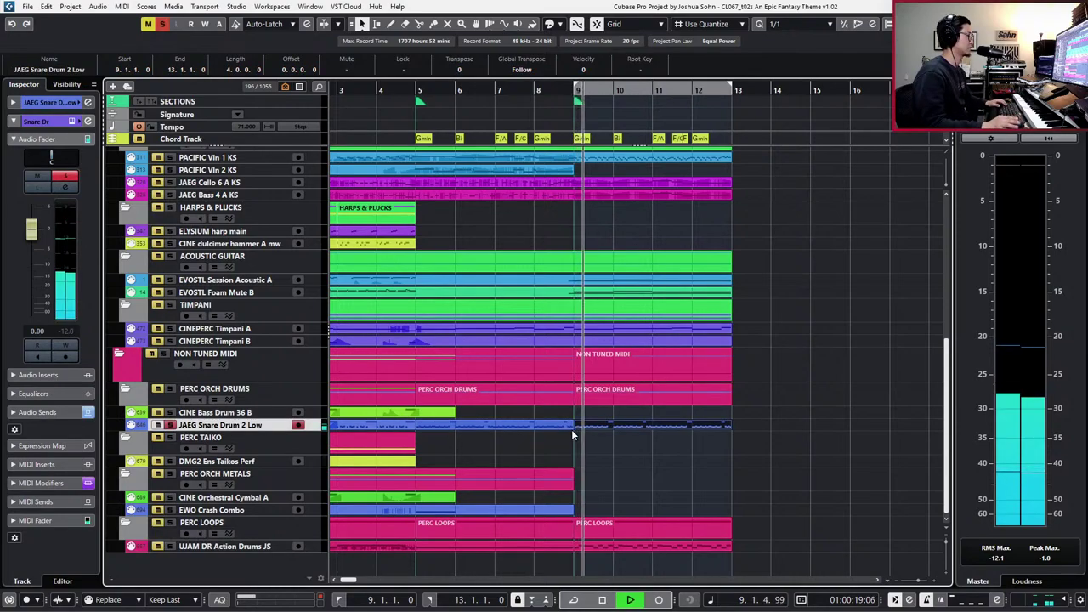
key(space)
key(space)
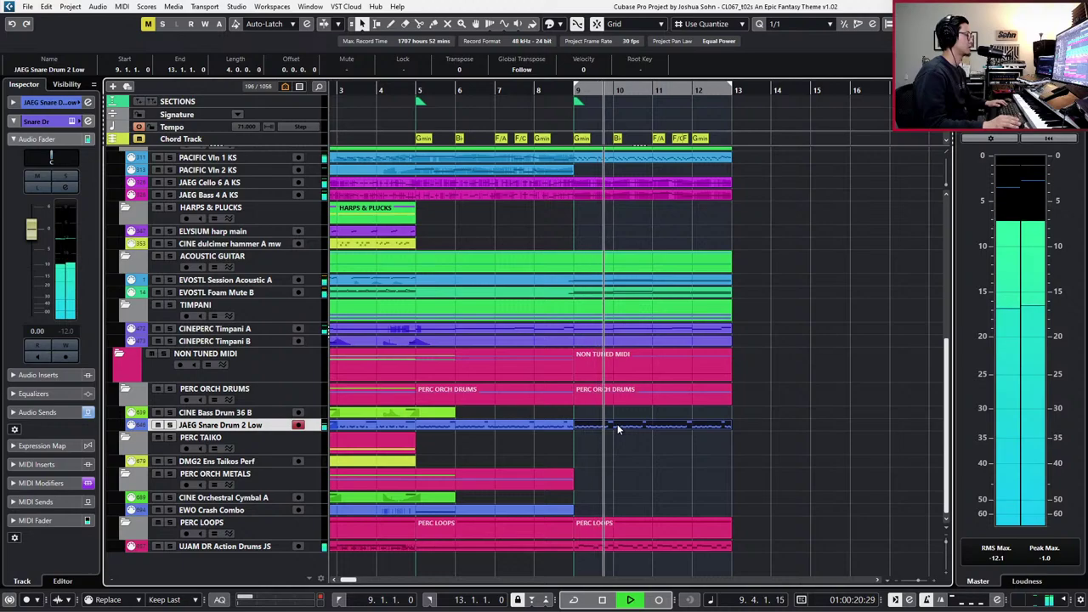
key(g)
key(space)
- Glue the snare part and its copy into one part spanning bars 5 to 12, and open it for note editing
key(KP_Subtract)
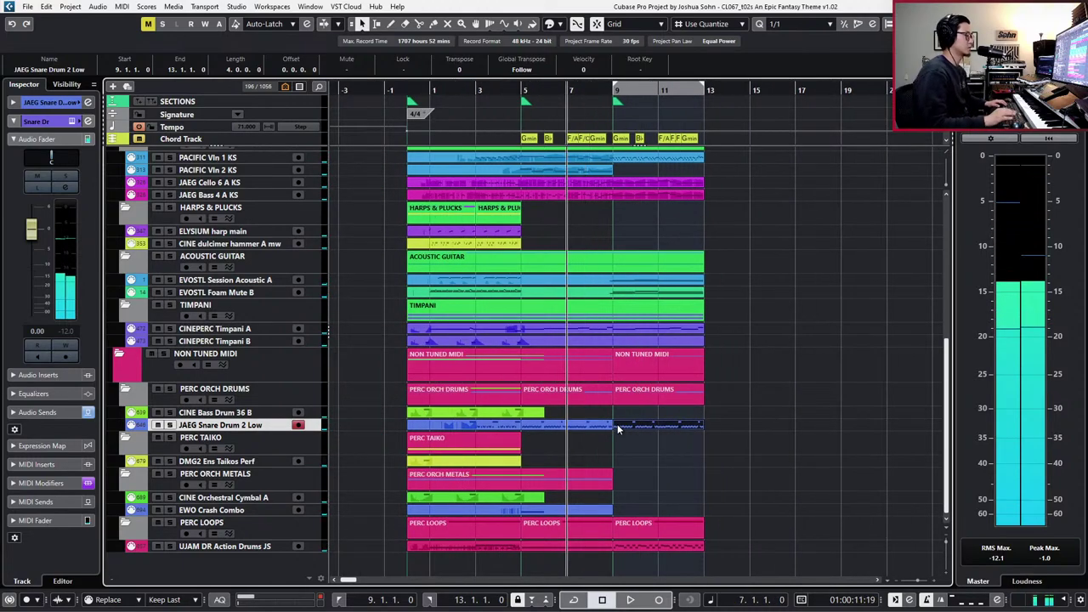
key(ctrl+KP_Add)
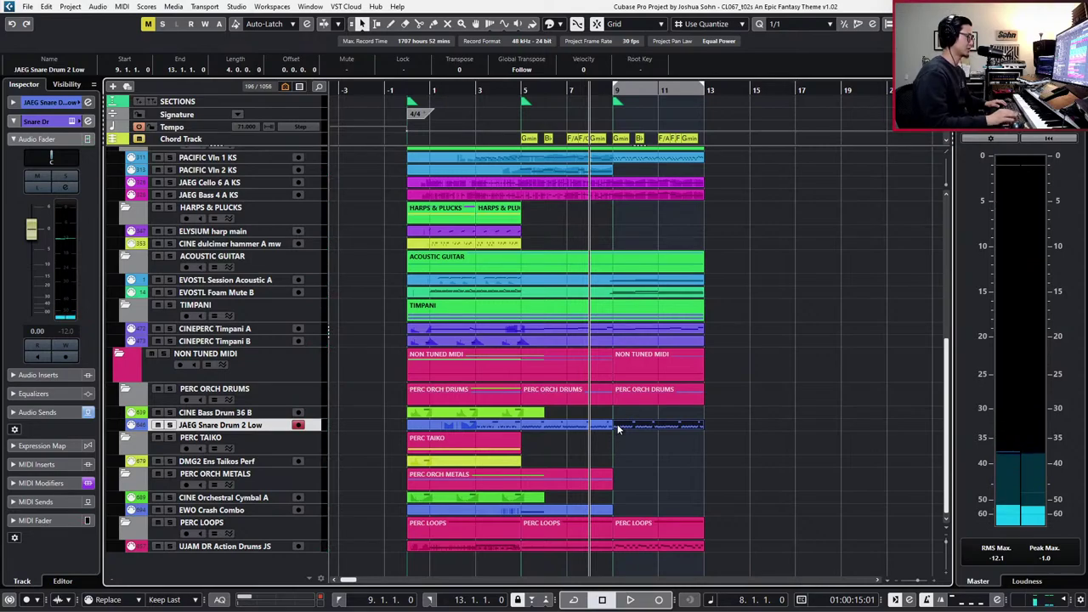
click(595, 427)
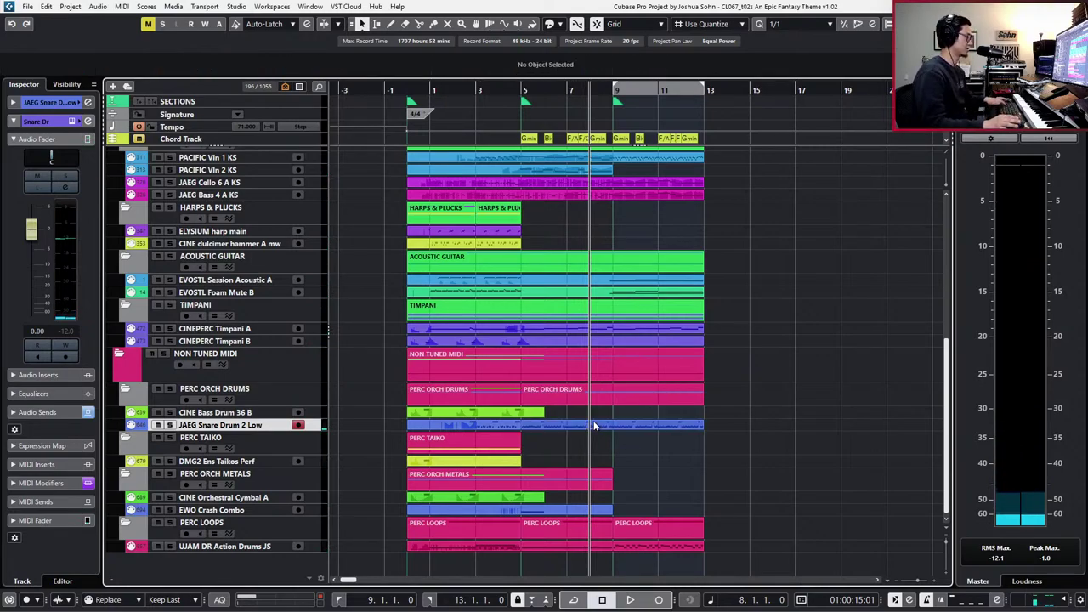
double_click(595, 427)
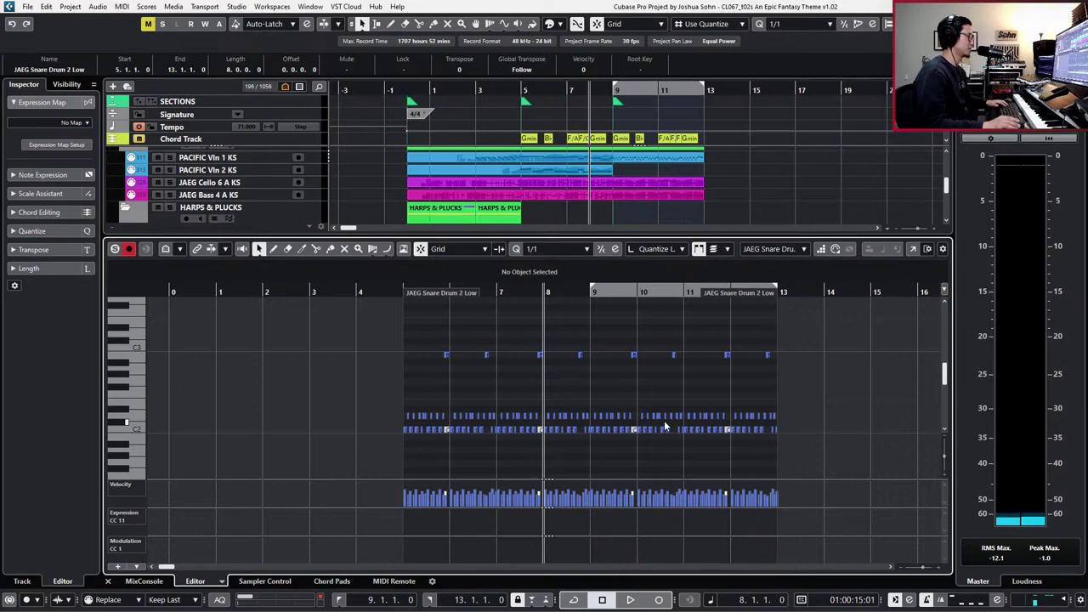
- Examine the snare notes around bars 8 to 12 with only the velocity lane shown, and listen from bar 8
key(alt+l)
key(h)
key(h)
key(h)
key(h)
key(h)
key(h)
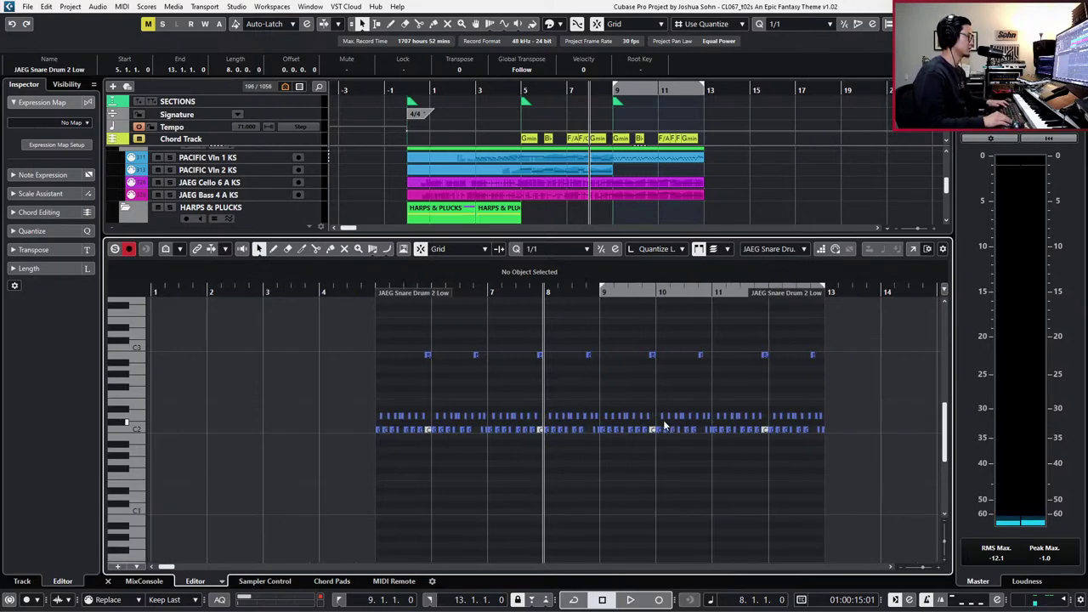
key(alt+l)
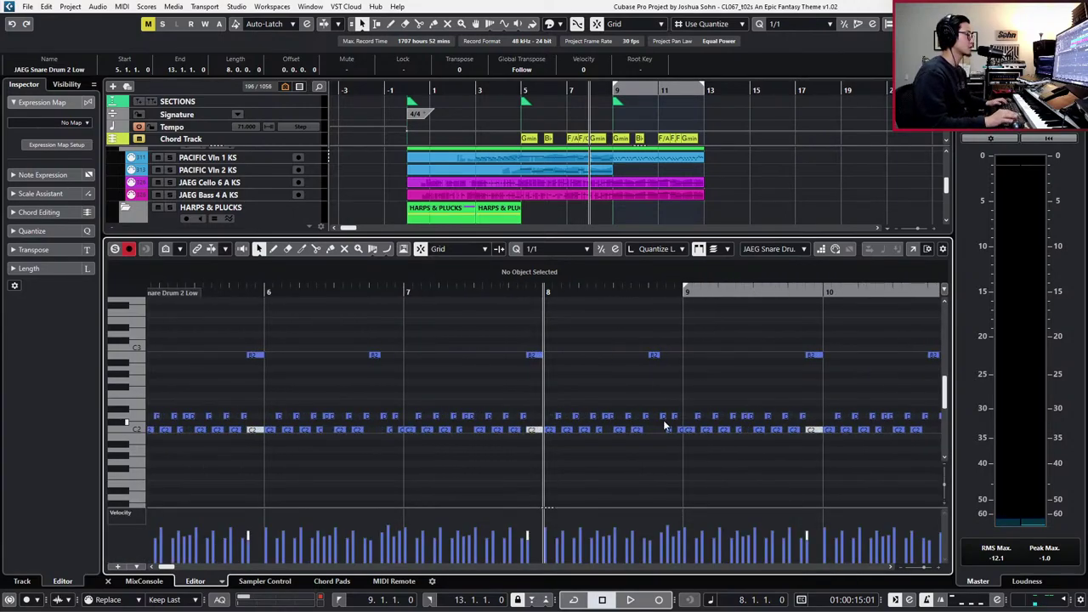
scroll(664, 420, right, 2)
scroll(664, 421, left, 2)
scroll(665, 425, right, 3)
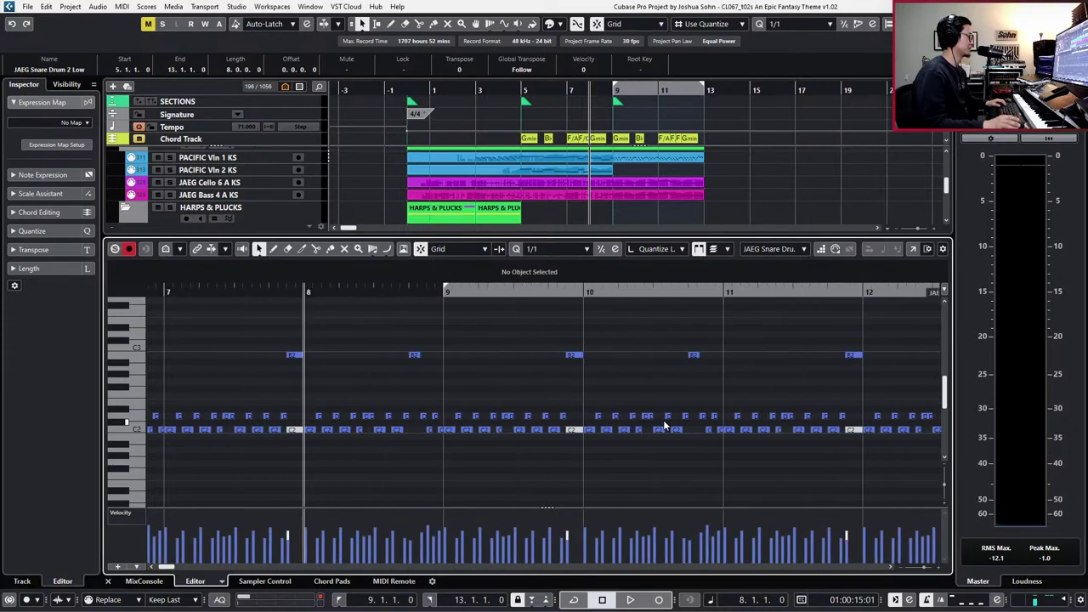
key(space)
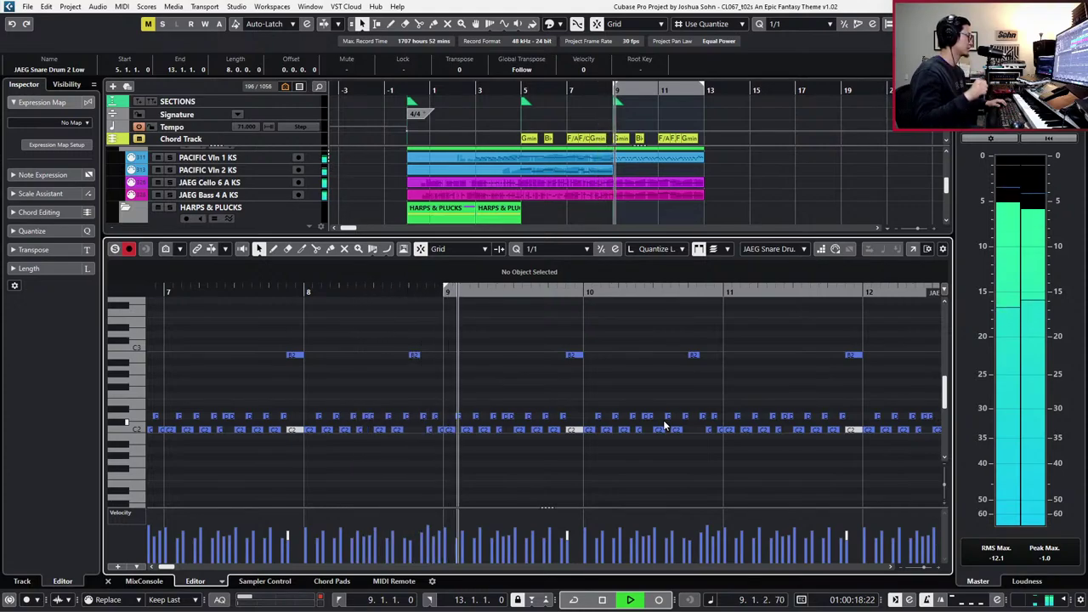
key(space)
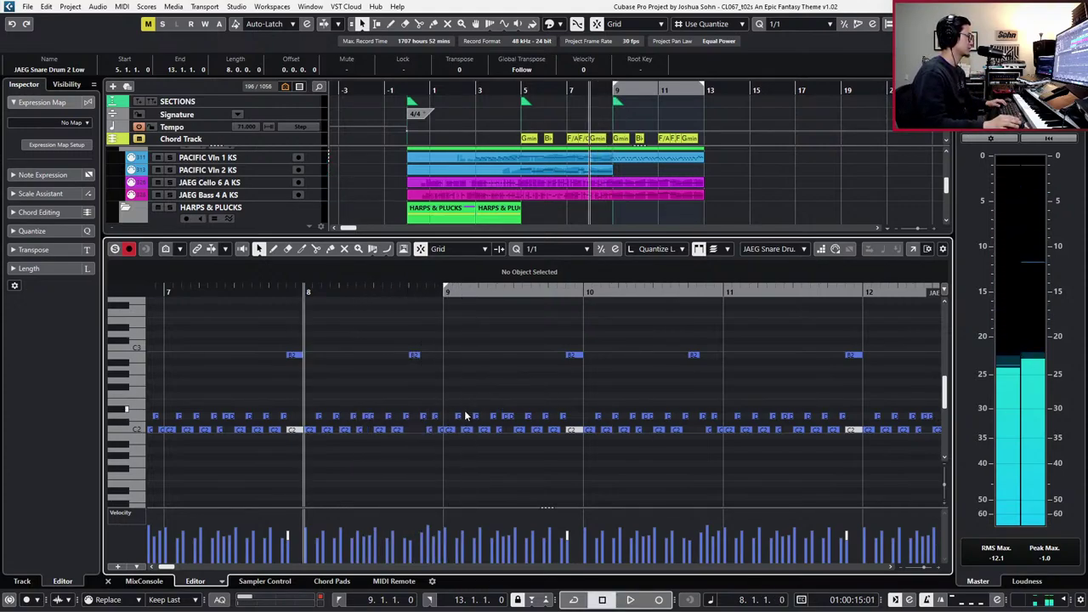
- Raise the snare's C2 note at 9.1.1 to B2 and lengthen it to two sixteenths, auditioning it from bar 9
click(449, 430)
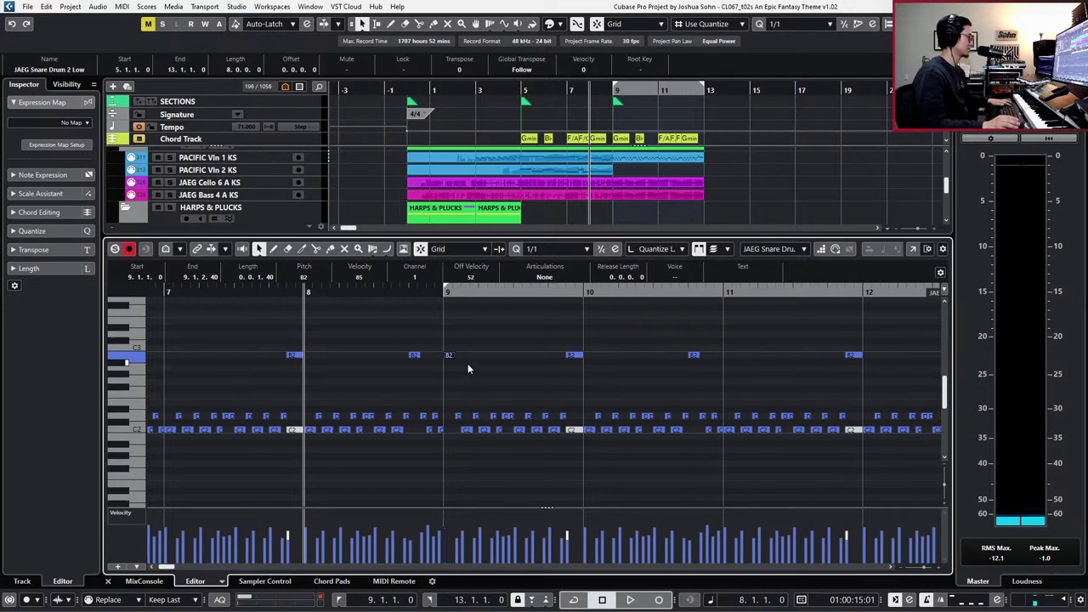
key(5)
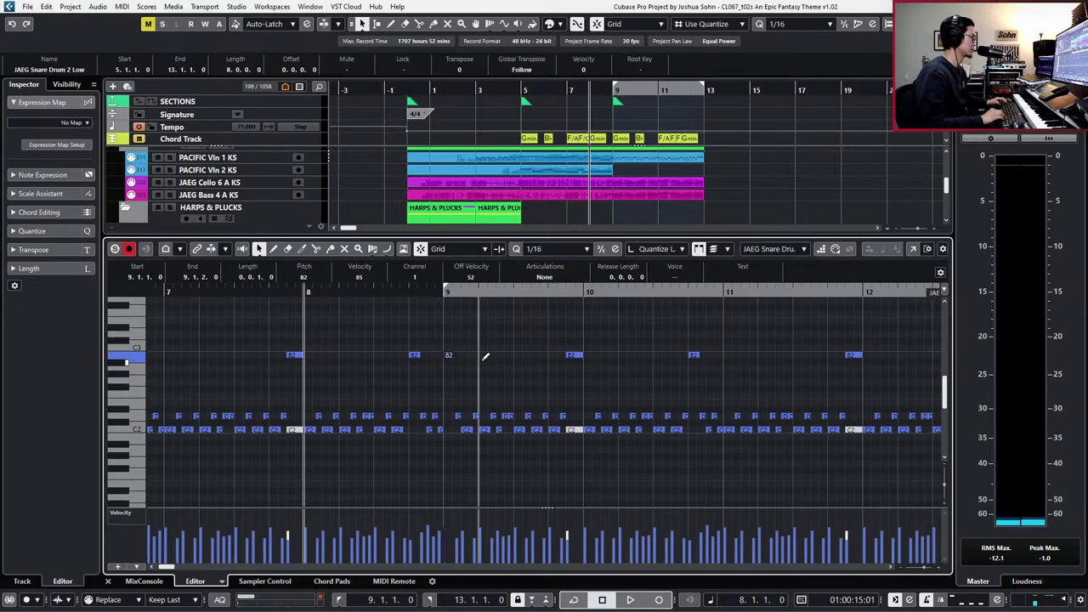
key(alt+shift+Right)
key(KP_1)
key(space)
key(space)
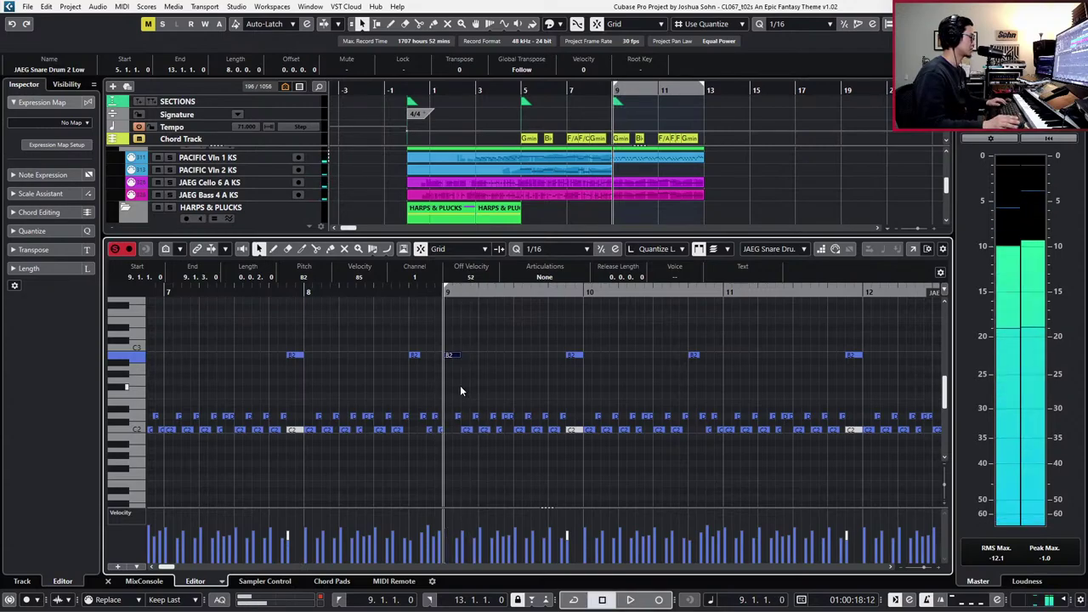
- Delete the first D2 in bar 9 and split the C2 at 9.1.3 on a 1/16 triplet grid, raising its first piece to D2
key(h)
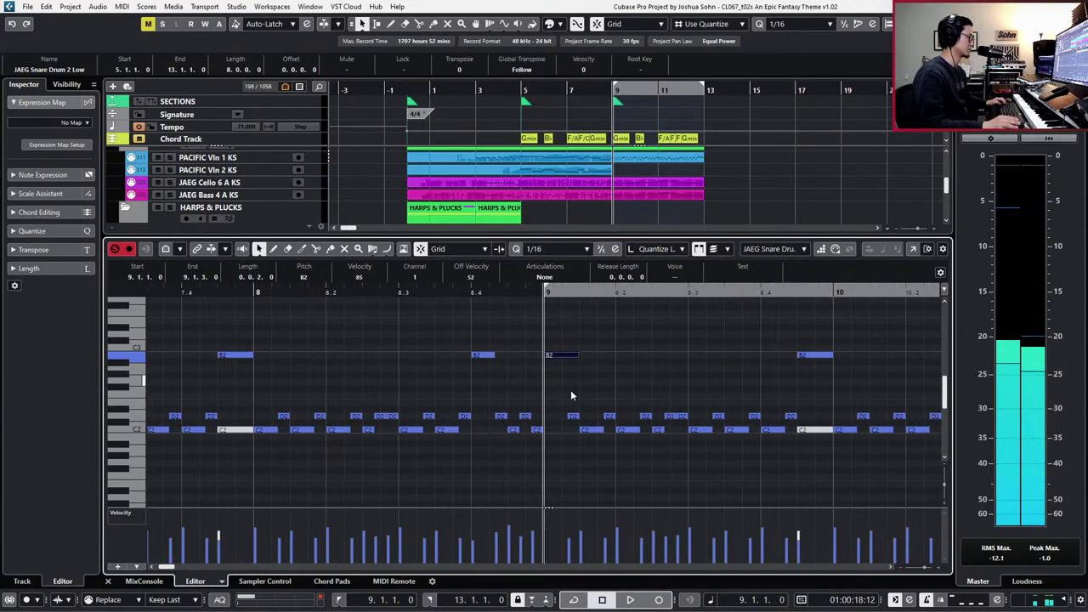
click(571, 416)
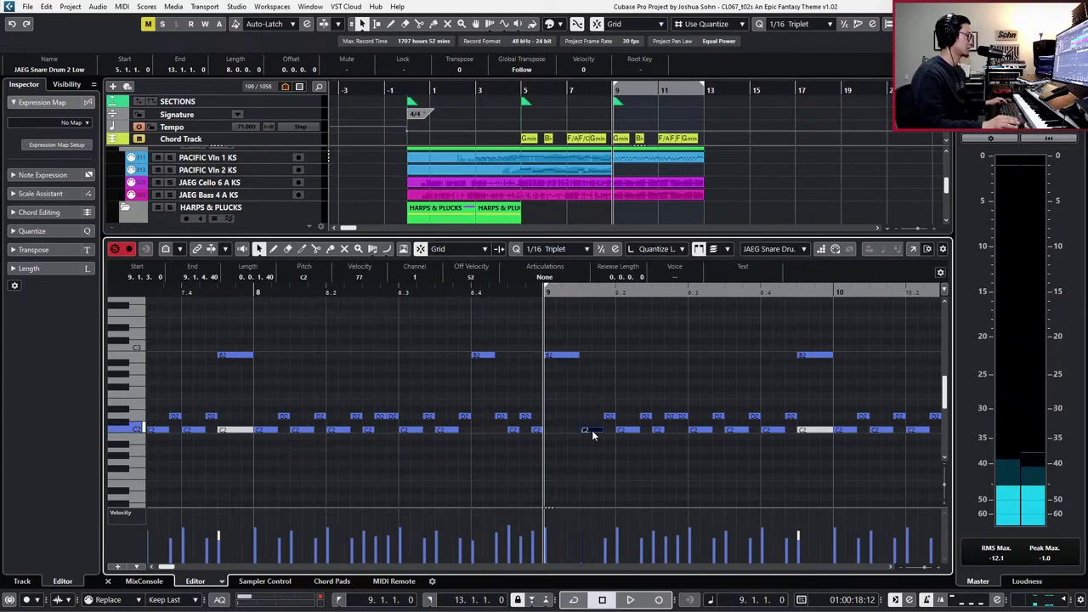
alt+click(594, 431)
key(Up)
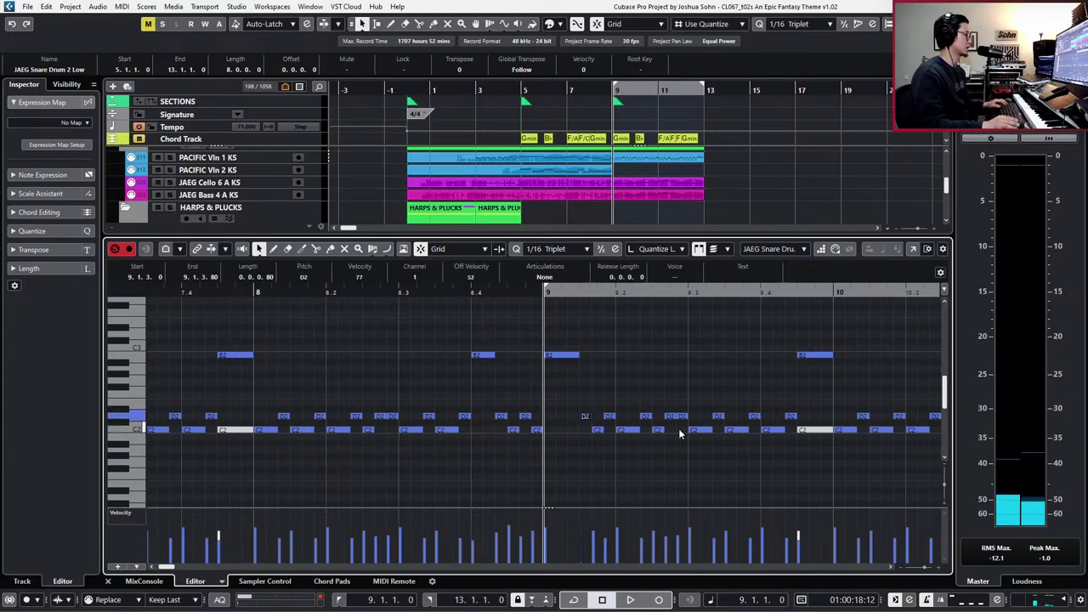
key(space)
key(space)
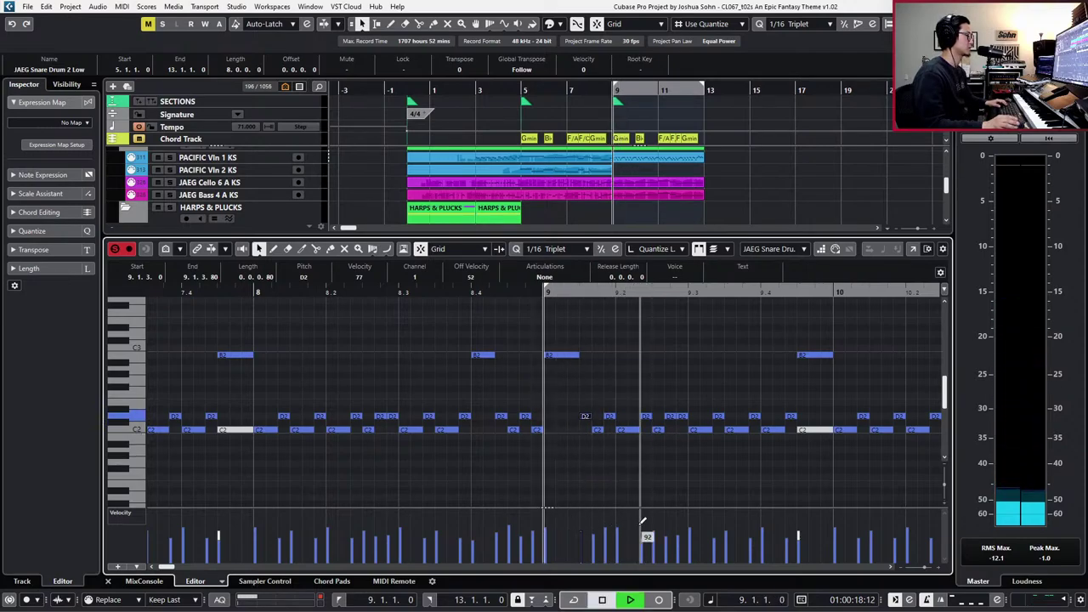
key(space)
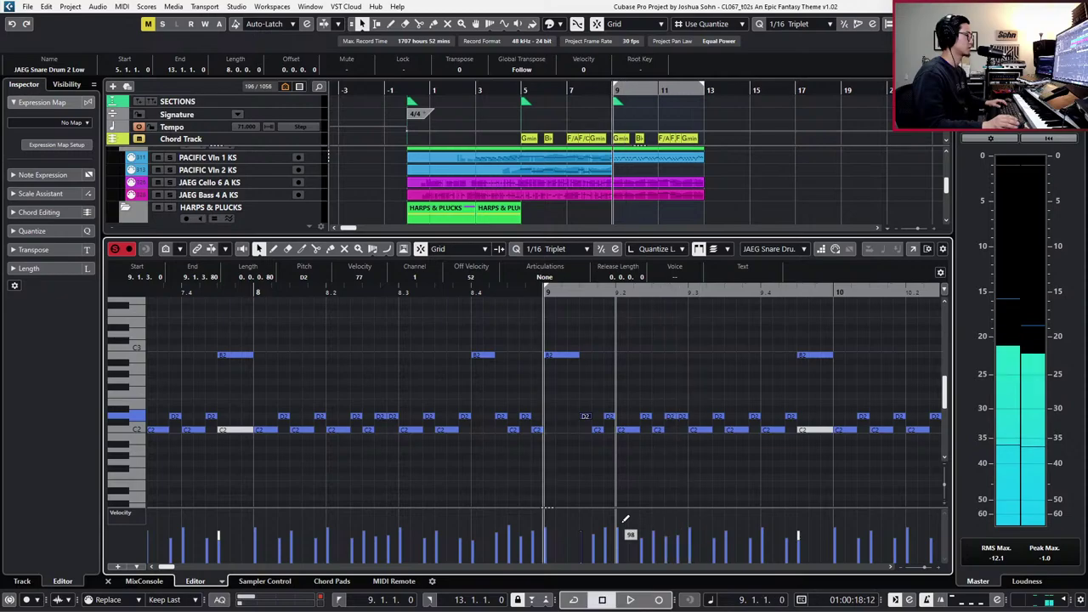
key(g)
key(space)
- Delete the snare notes after 9.3.1 through the end of bar 9 and mute the D2 pair at the end of beat 2
scroll(696, 455, right, 2)
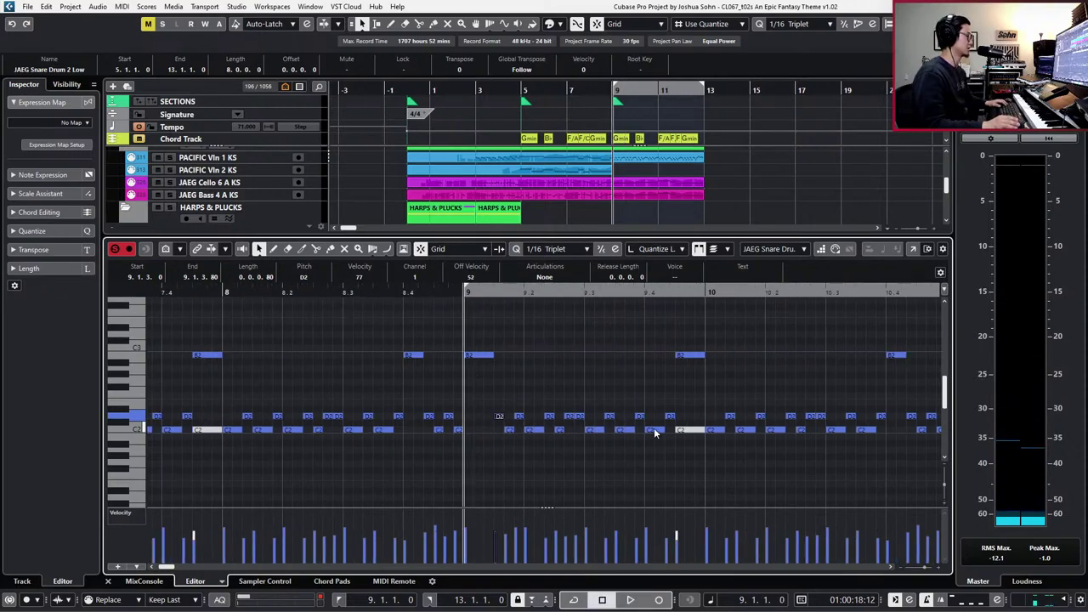
drag(607, 347, 693, 452)
key(Delete)
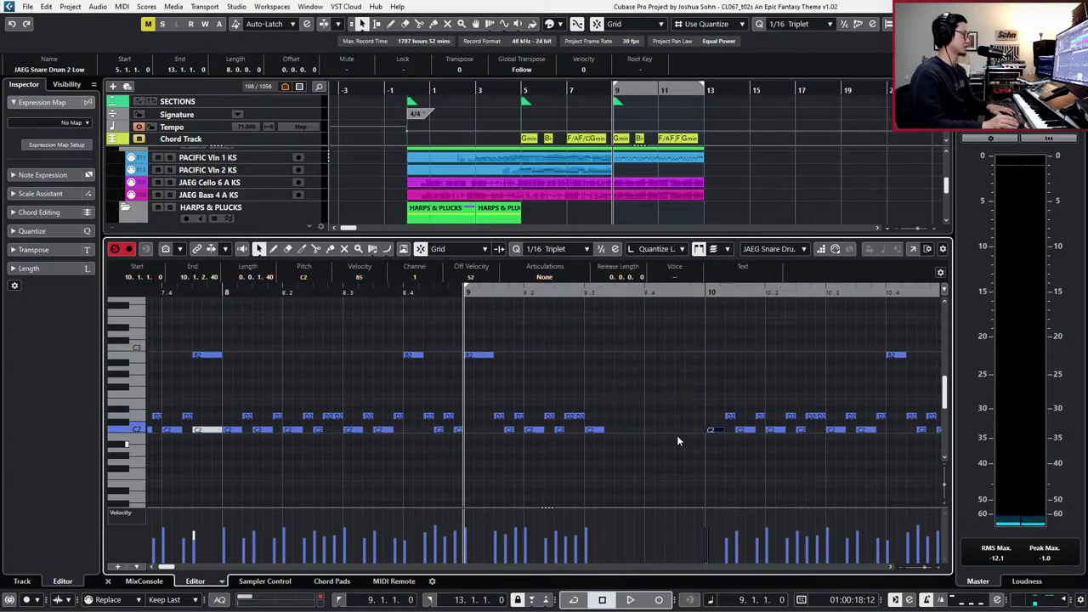
click(570, 416)
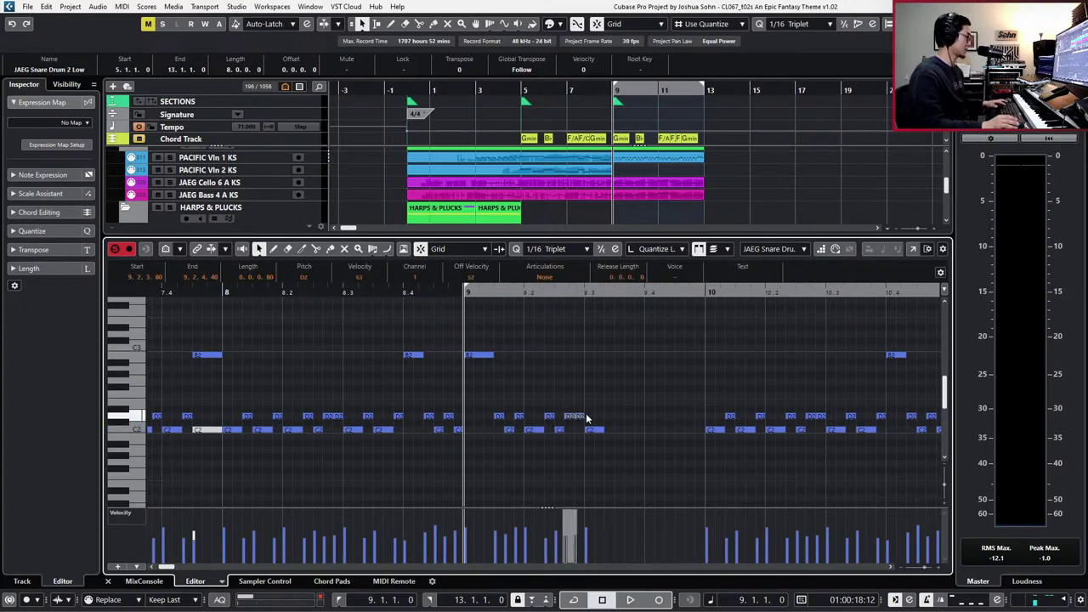
- Duplicate the snare pattern of beats 1 and 2 into beats 3 and 4 of bar 9, and unmute the copied D2 pair
drag(600, 343, 476, 459)
key(alt+d)
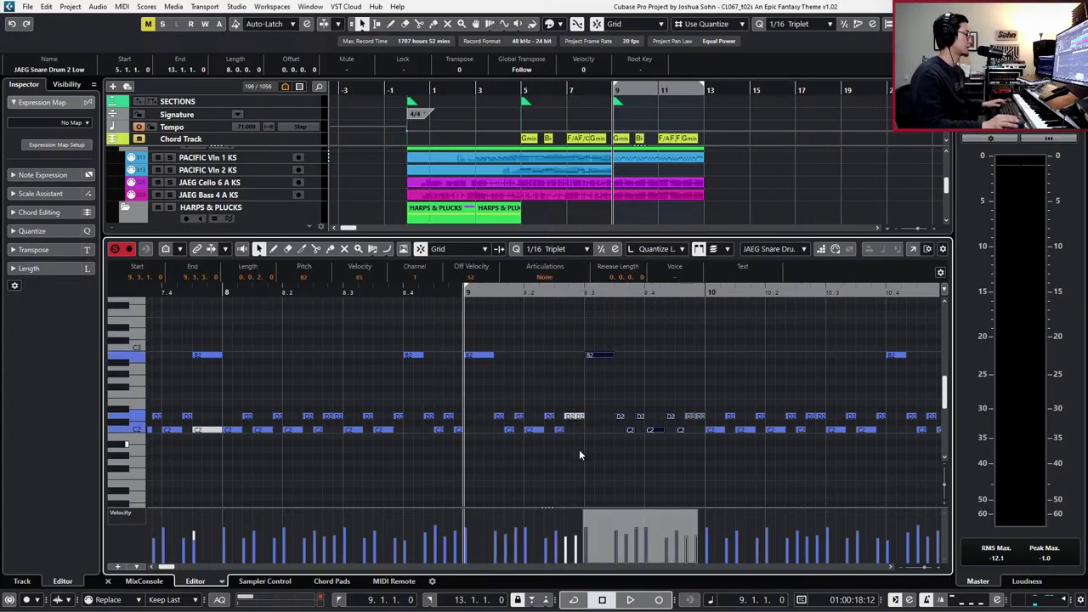
click(580, 454)
click(691, 415)
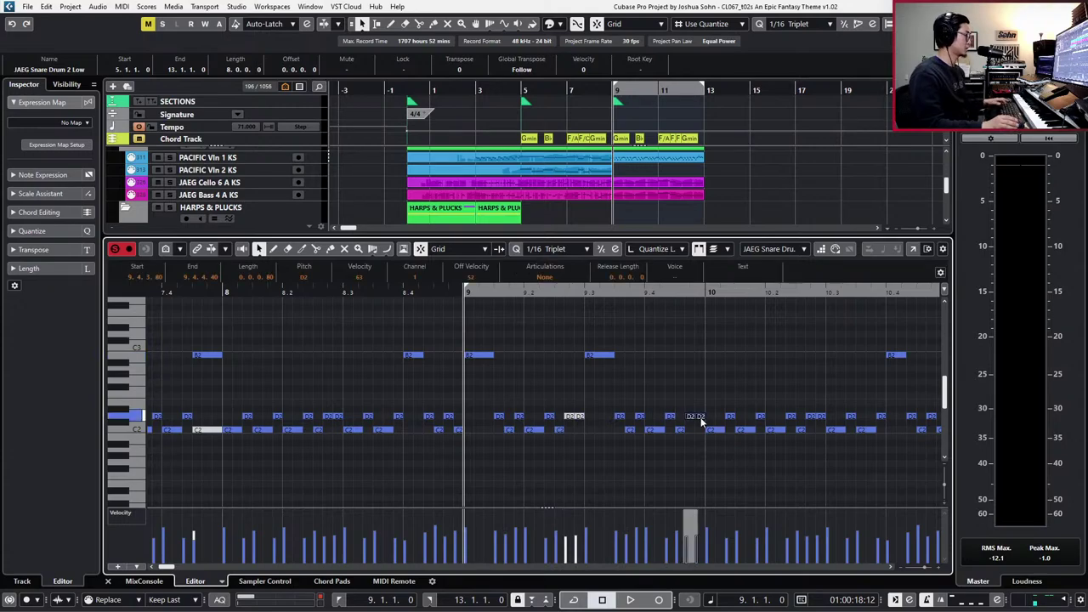
- Audition the revised snare pattern from bar 9 and add a C2 note at 9.1.1 below the B2
key(g)
key(g)
key(space)
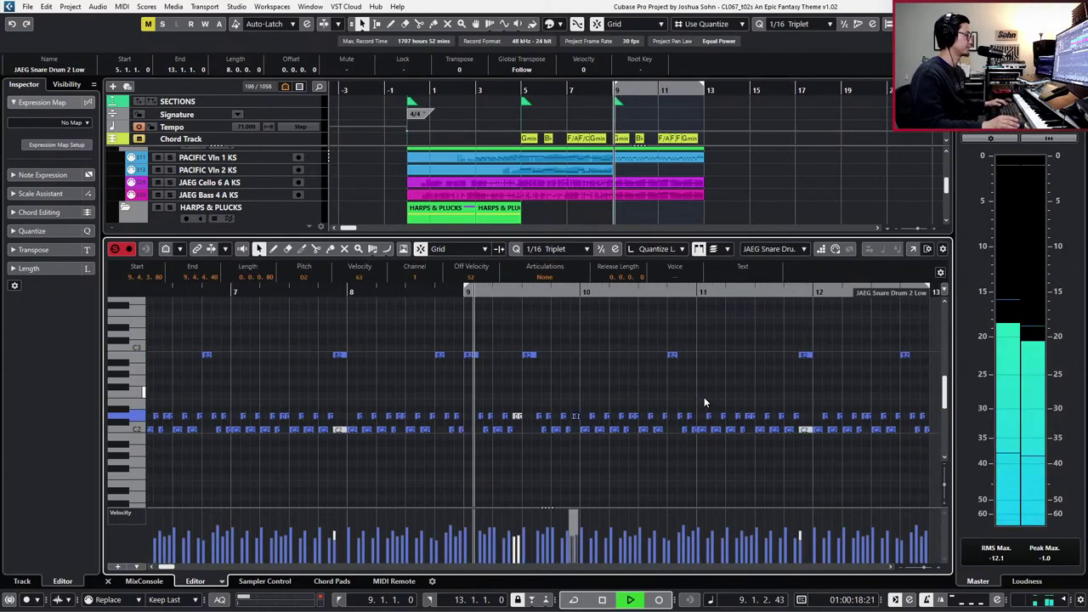
key(space)
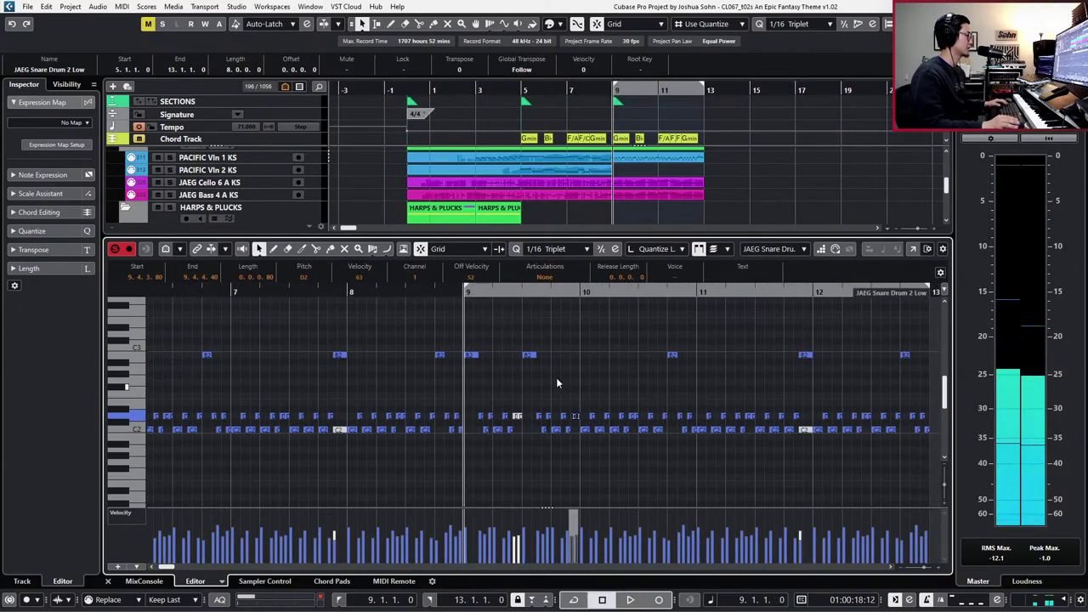
click(469, 430)
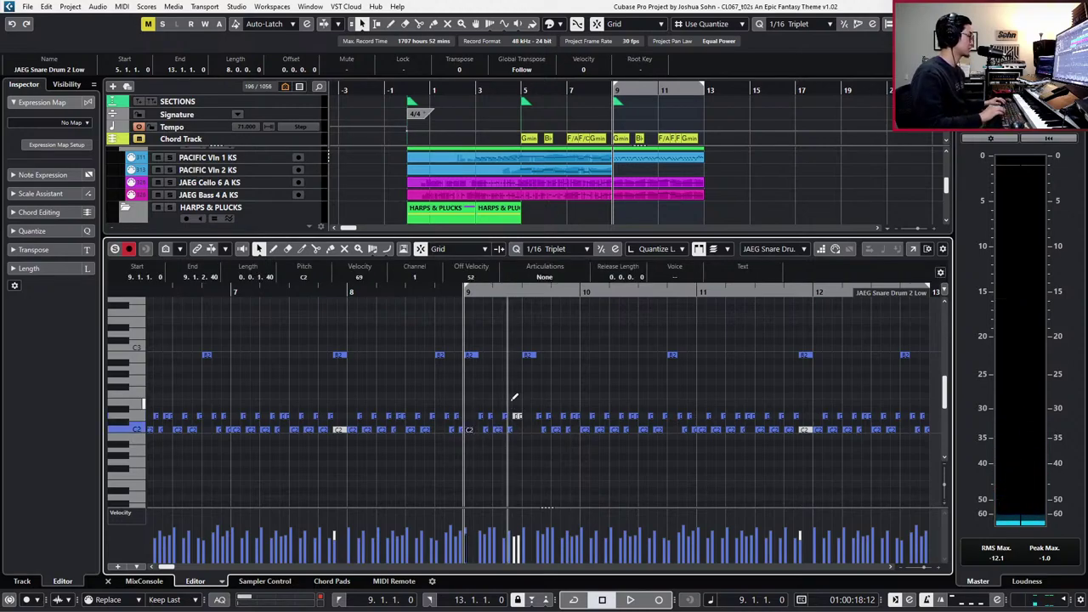
- Copy the C2 note at 9.1.1 to 9.3.1 below the second B2 and audition the snare from bar 9
key(alt+shift+Right)
key(KP_Add)
key(n)
key(n)
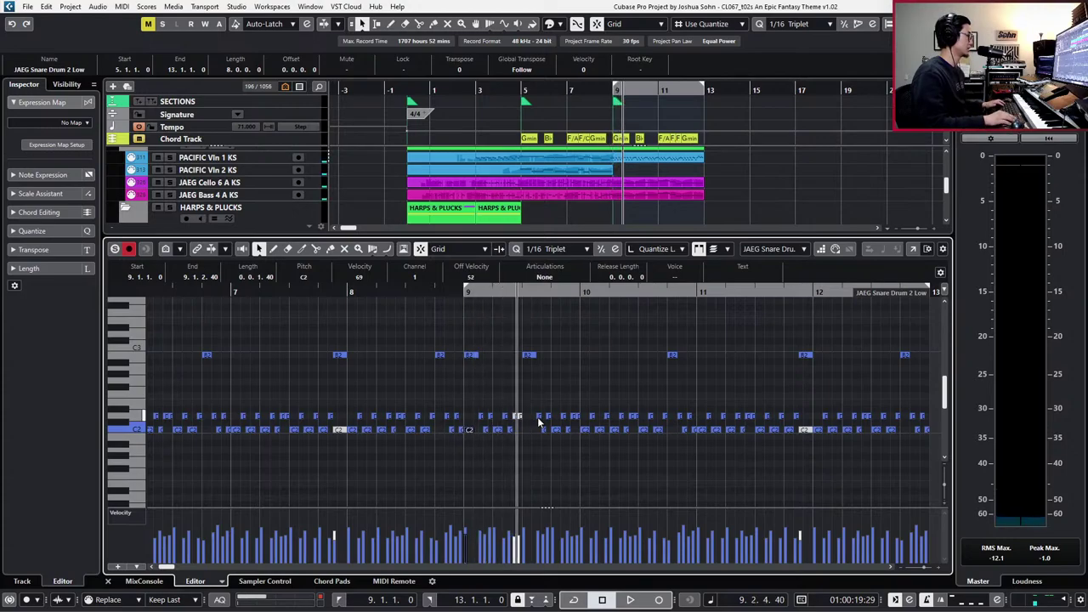
click(538, 422)
key(n)
key(ctrl+v)
key(KP_1)
key(space)
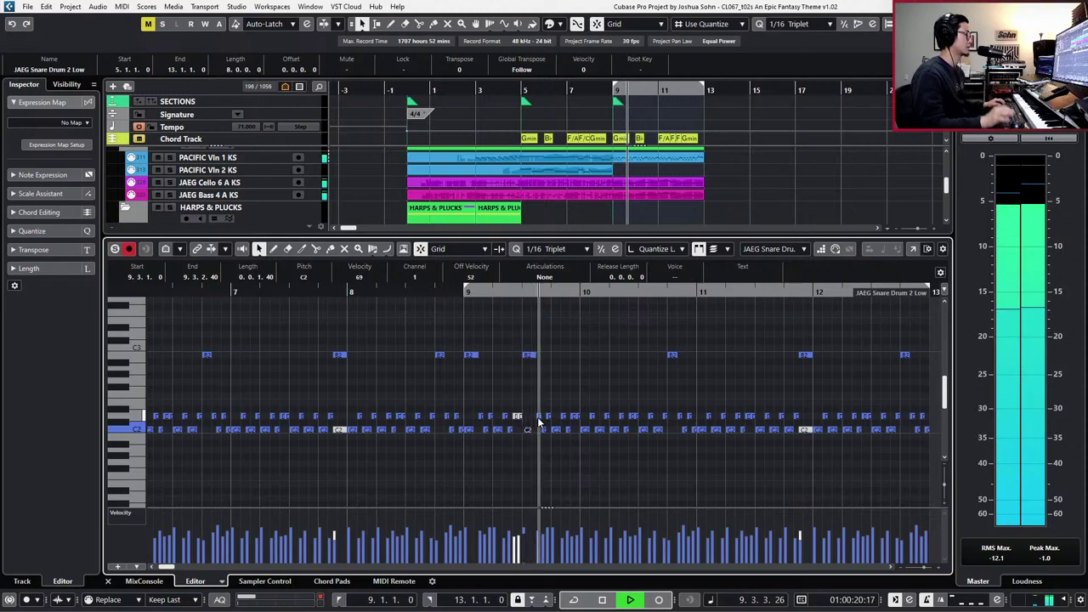
- Replay bar 9 and add a C2 note at 9.4.4.40 with a velocity of 71 at the end of the bar
key(space)
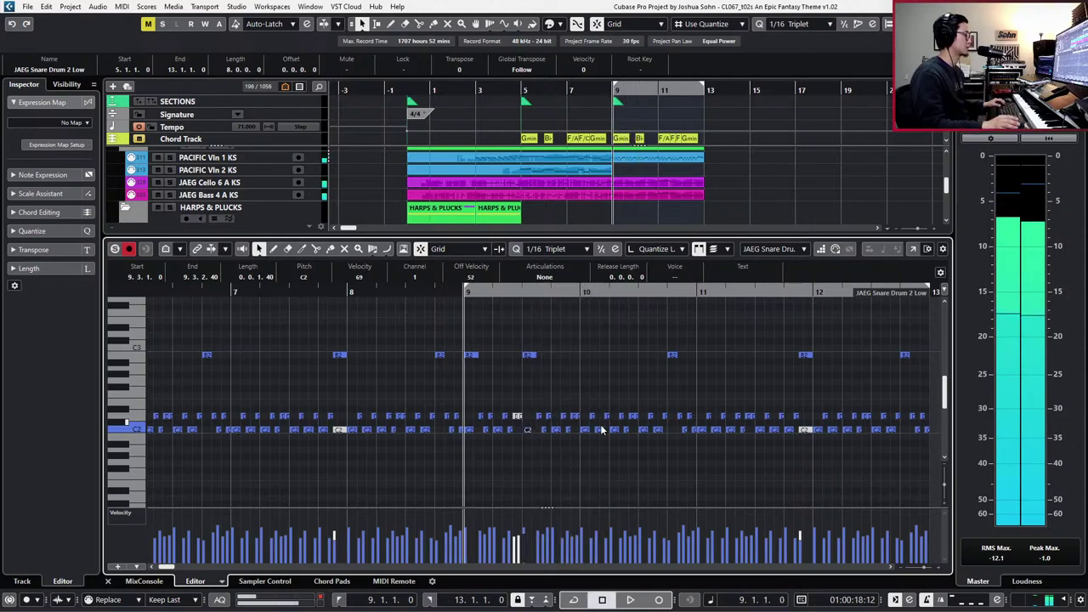
key(space)
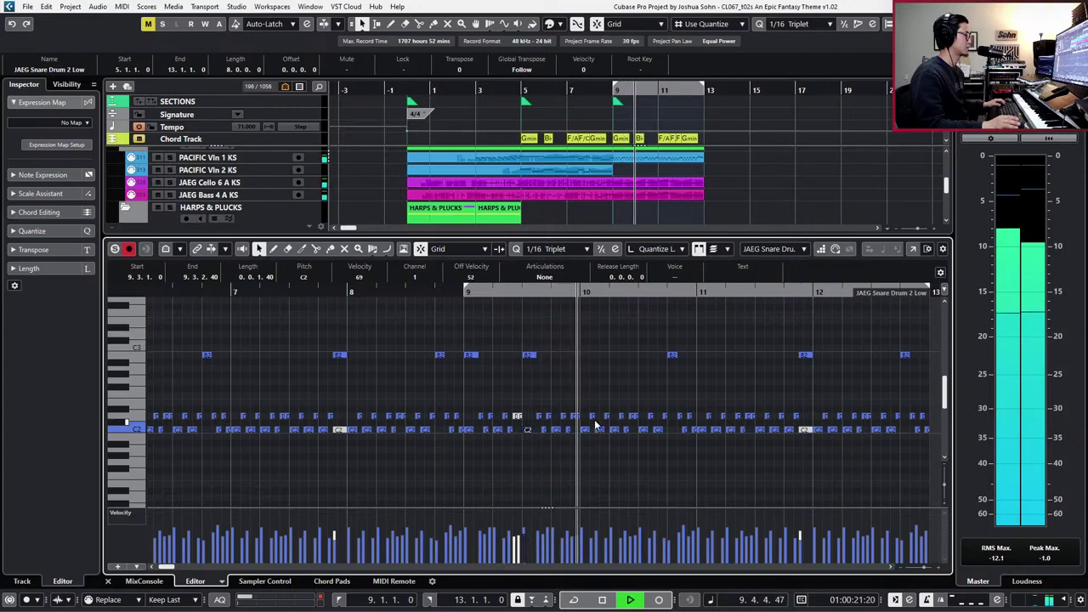
key(space)
key(h)
key(h)
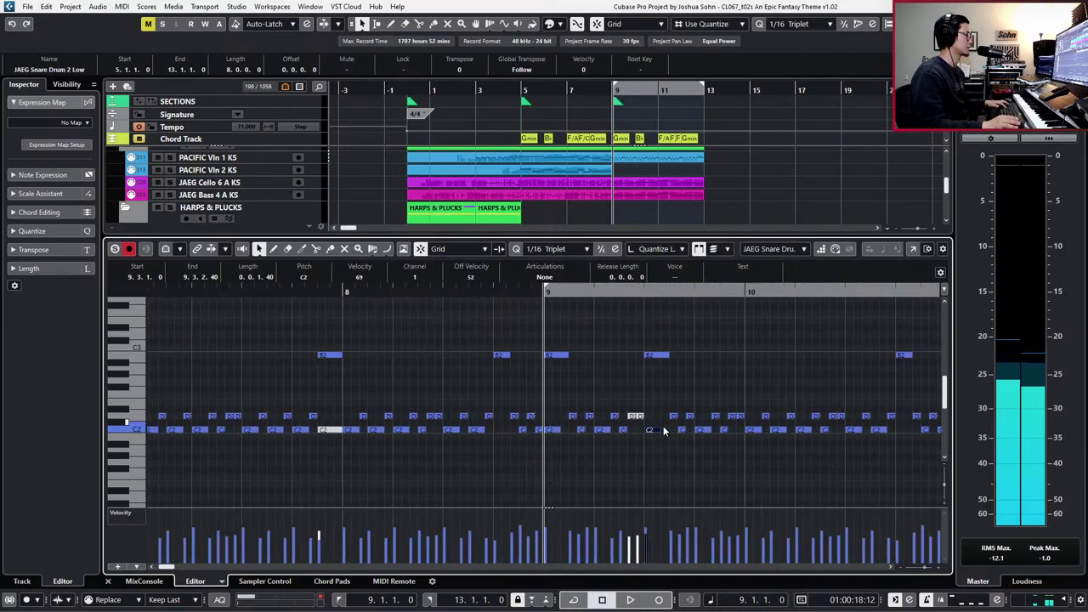
click(742, 415)
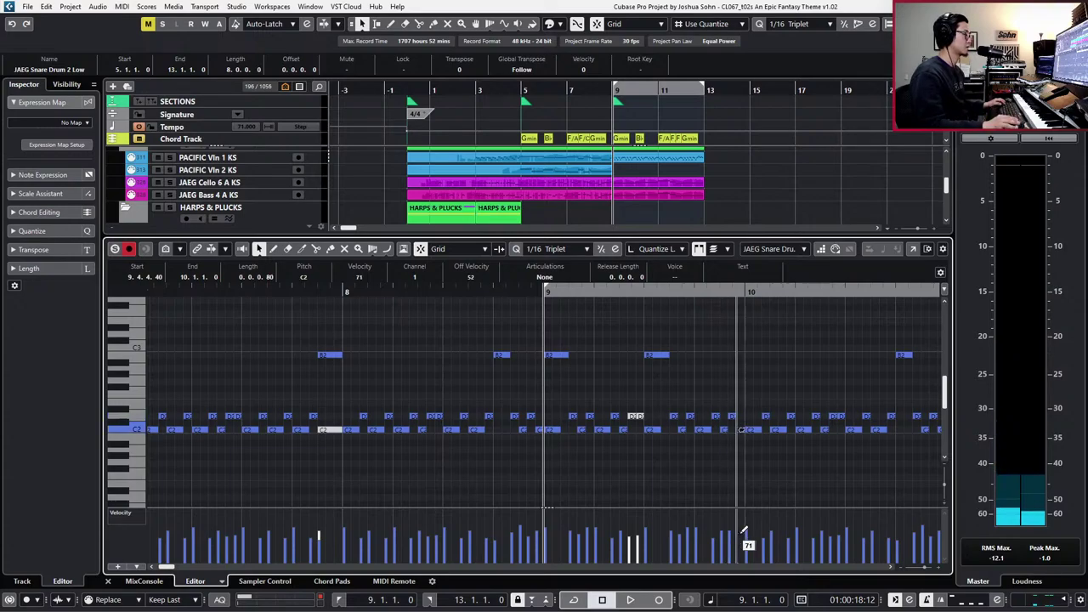
- Delete all old snare notes in bars 10 to 12
key(g)
drag(646, 354, 858, 451)
key(Delete)
- Duplicate the complete bar 9 snare pattern three times to fill bars 10 to 12
scroll(689, 381, left, 5)
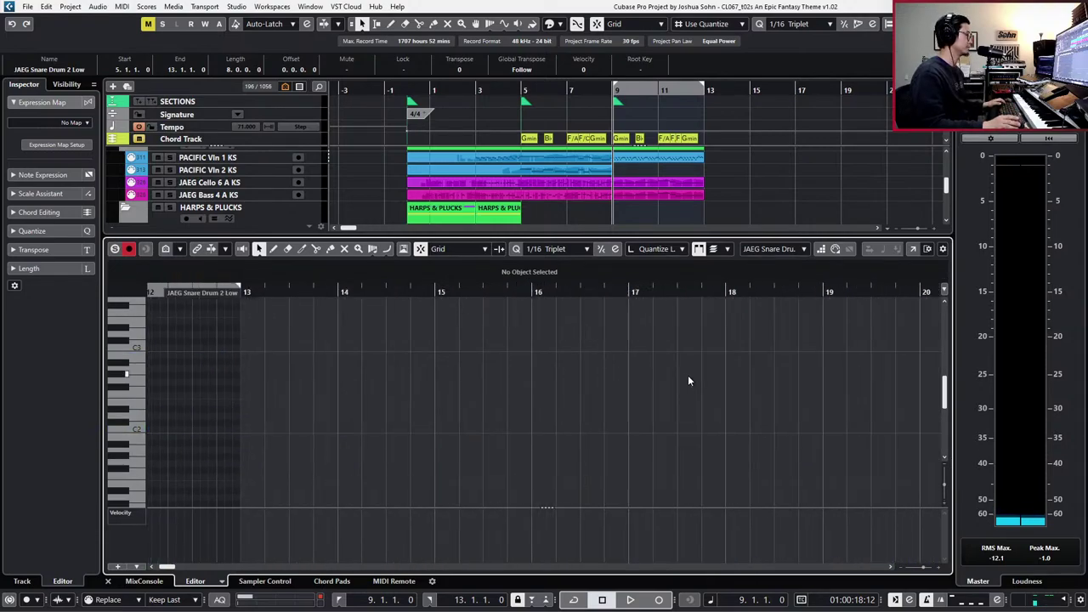
drag(493, 318, 335, 465)
key(alt+d)
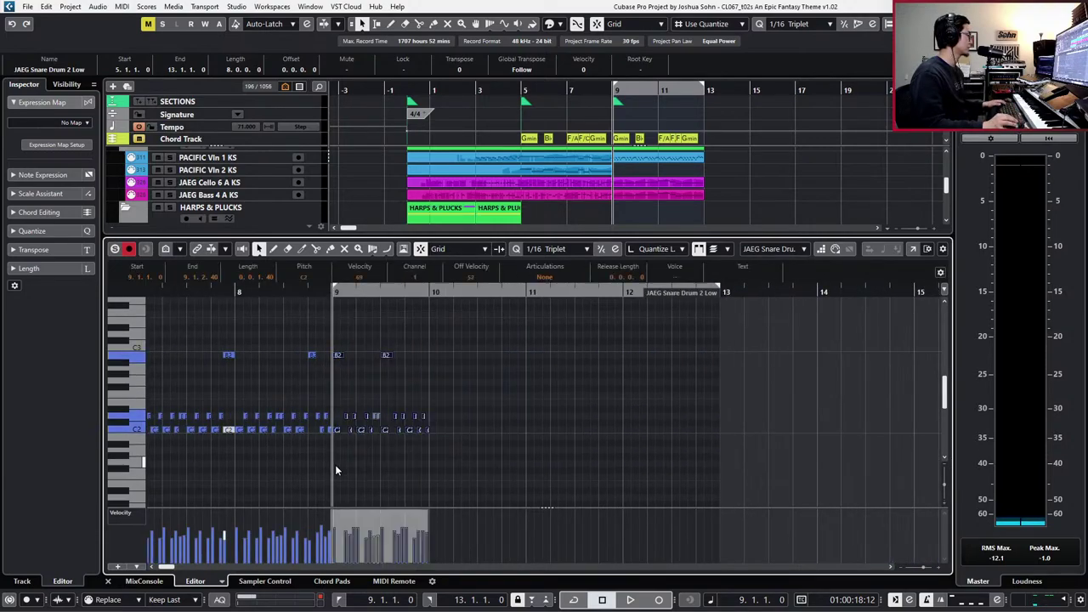
key(alt+d)
key(space)
key(alt+d)
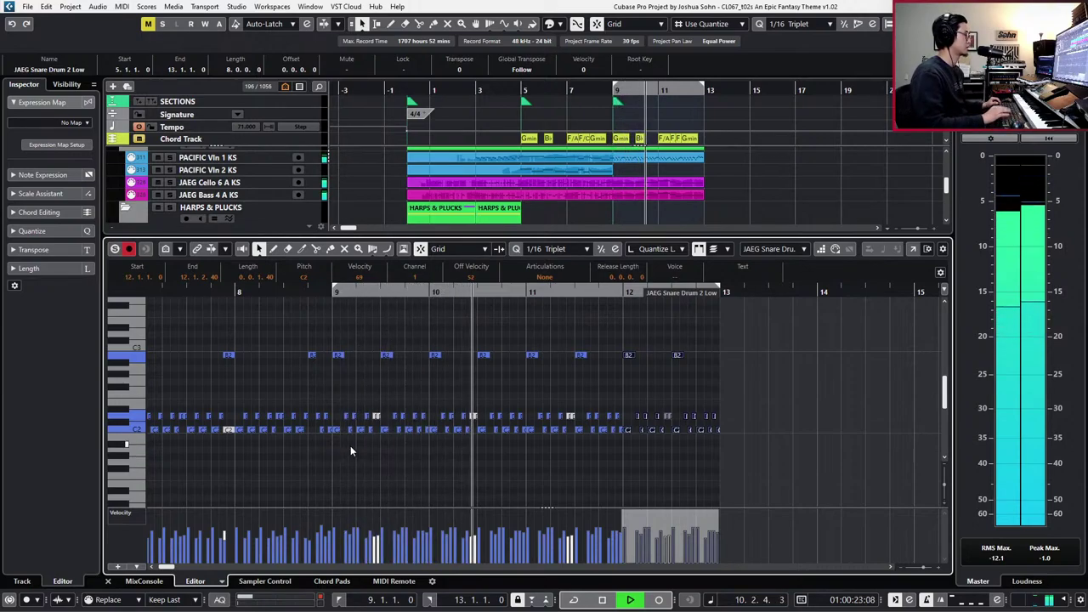
- Select the second D2 of each muted pair before beat 3 in bars 9 to 12 and play from bar 9
click(569, 416)
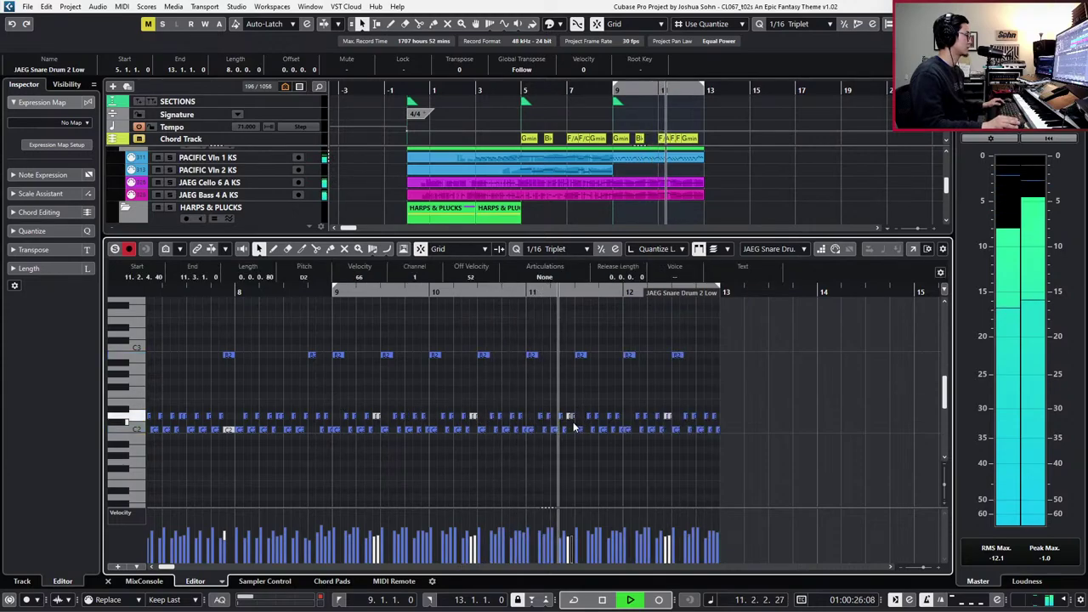
shift+click(475, 417)
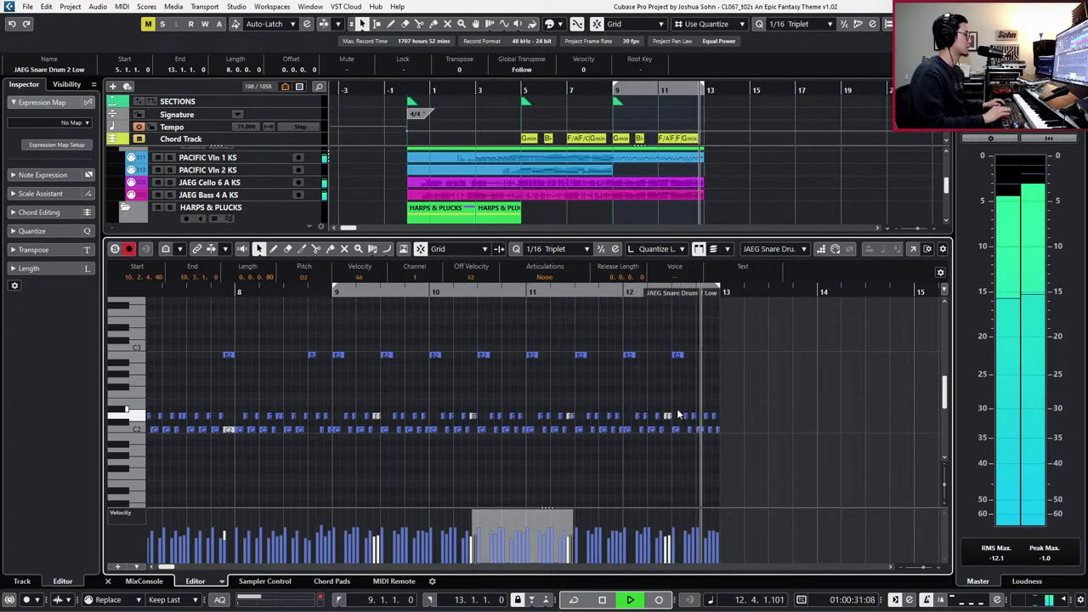
shift+click(670, 416)
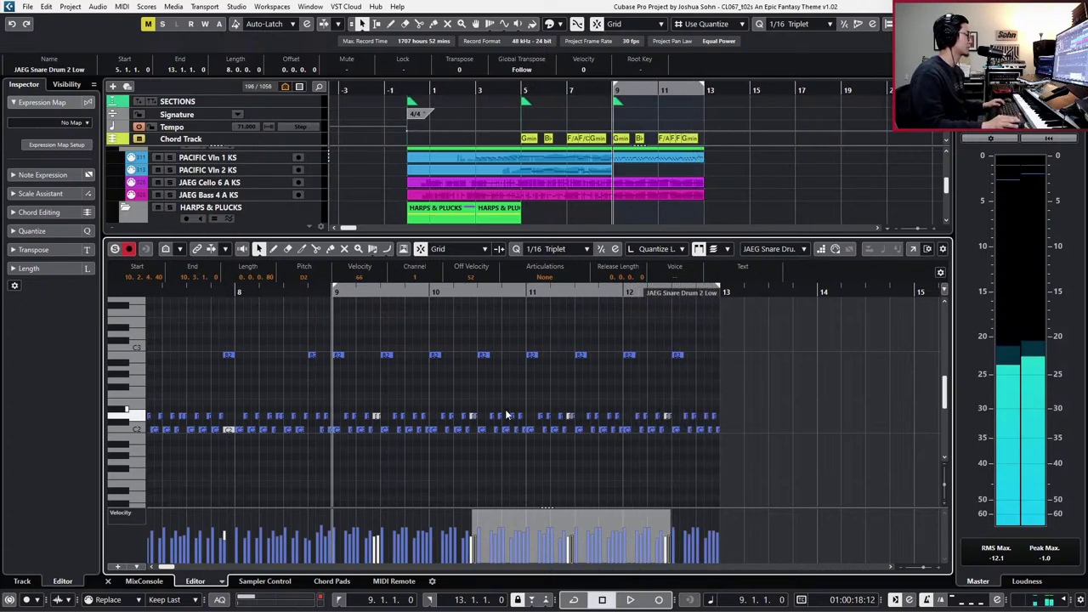
shift+click(380, 420)
key(space)
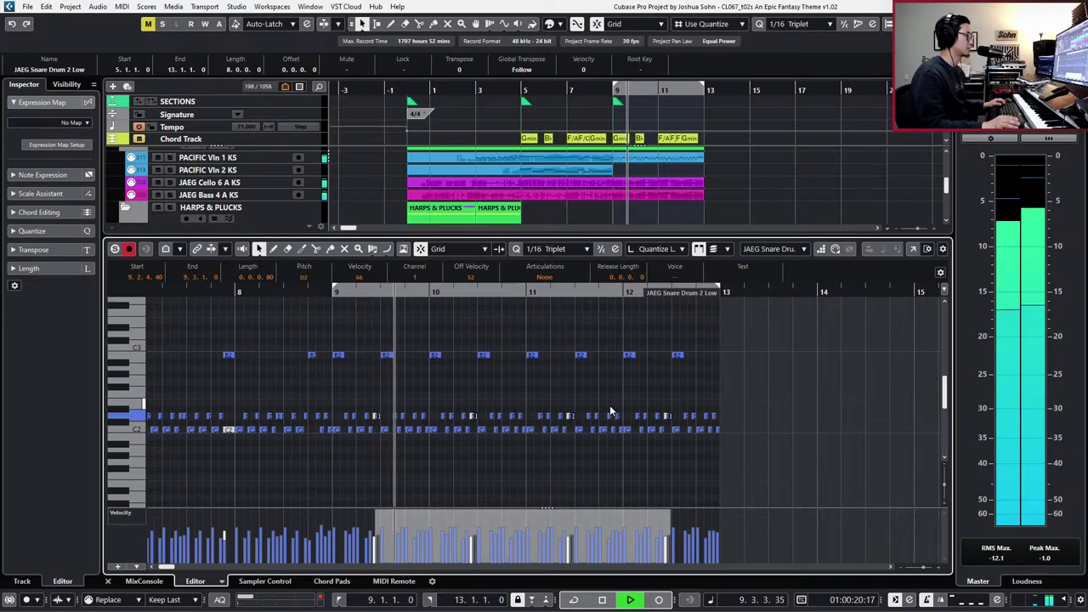
- Close the note editor and listen to bars 9 to 12 while looking over all the tracks in the arrangement
key(ctrl+alt+b)
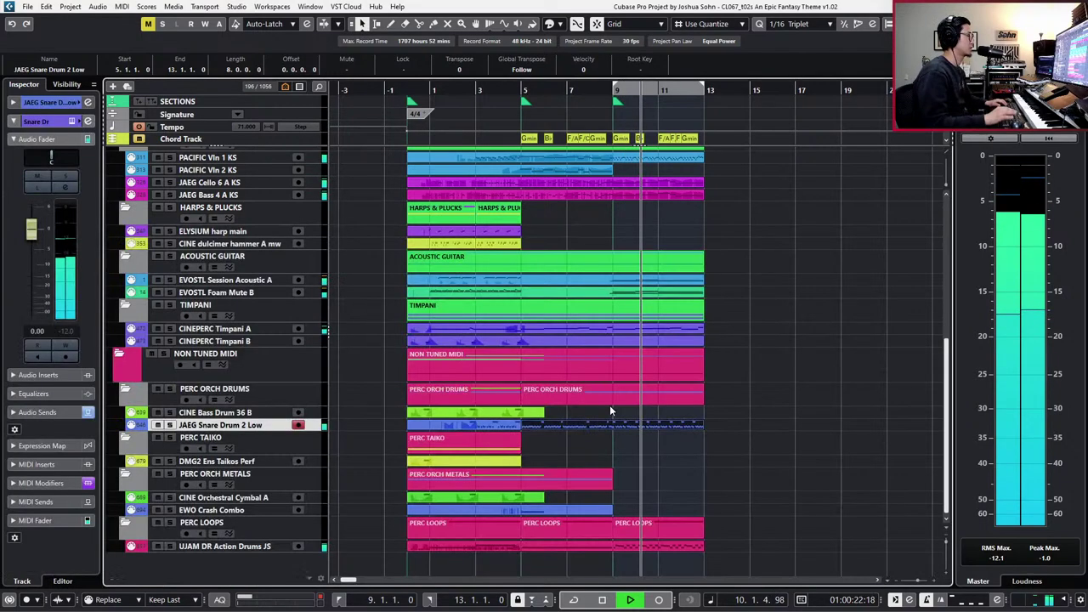
key(g)
scroll(668, 412, up, 3)
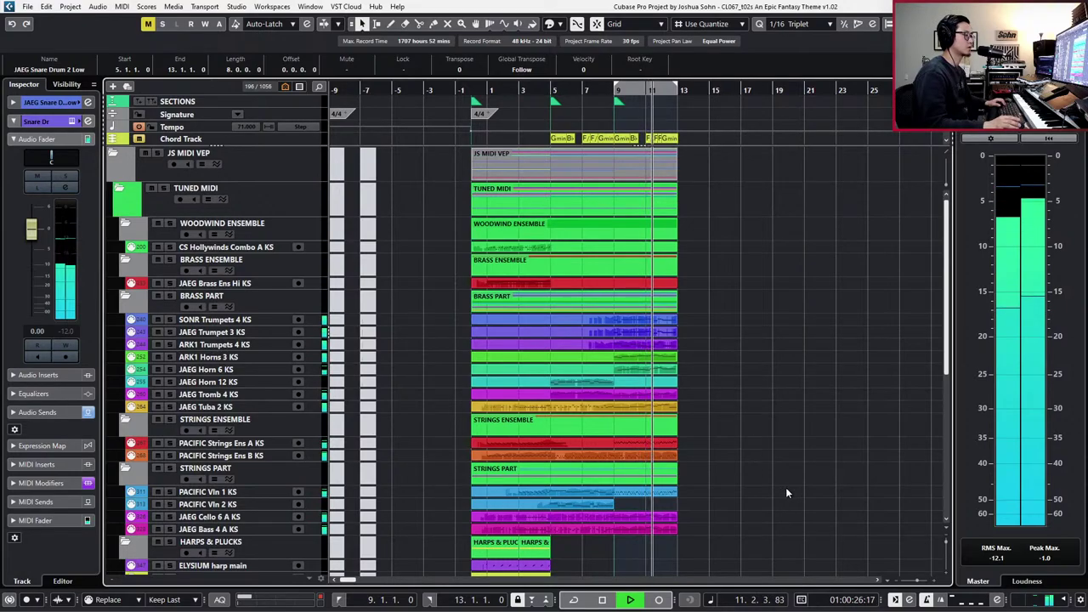
scroll(863, 551, down, 5)
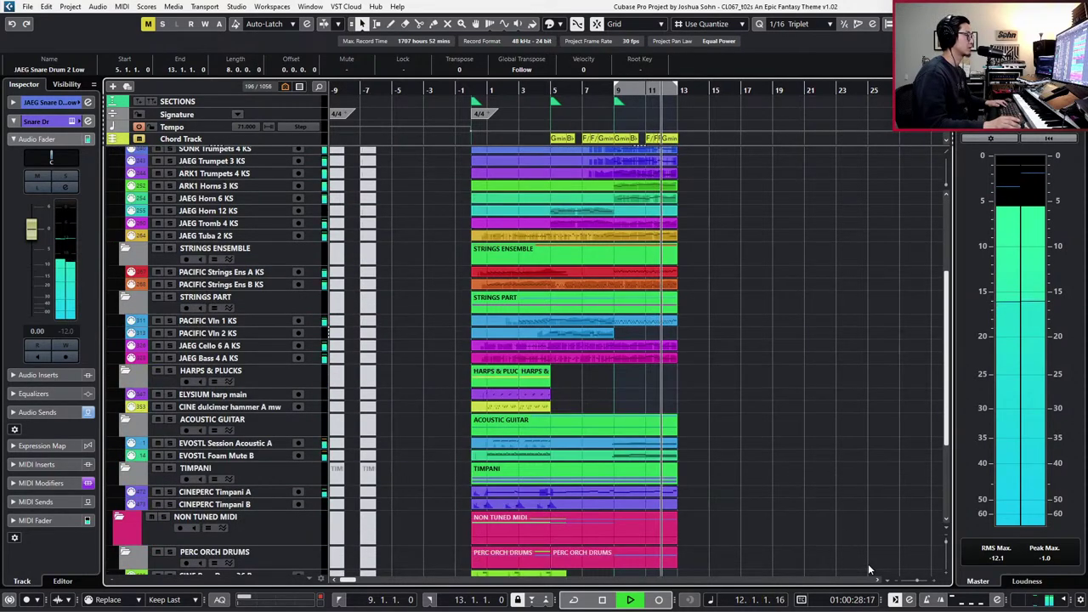
key(h)
key(h)
scroll(868, 564, down, 3)
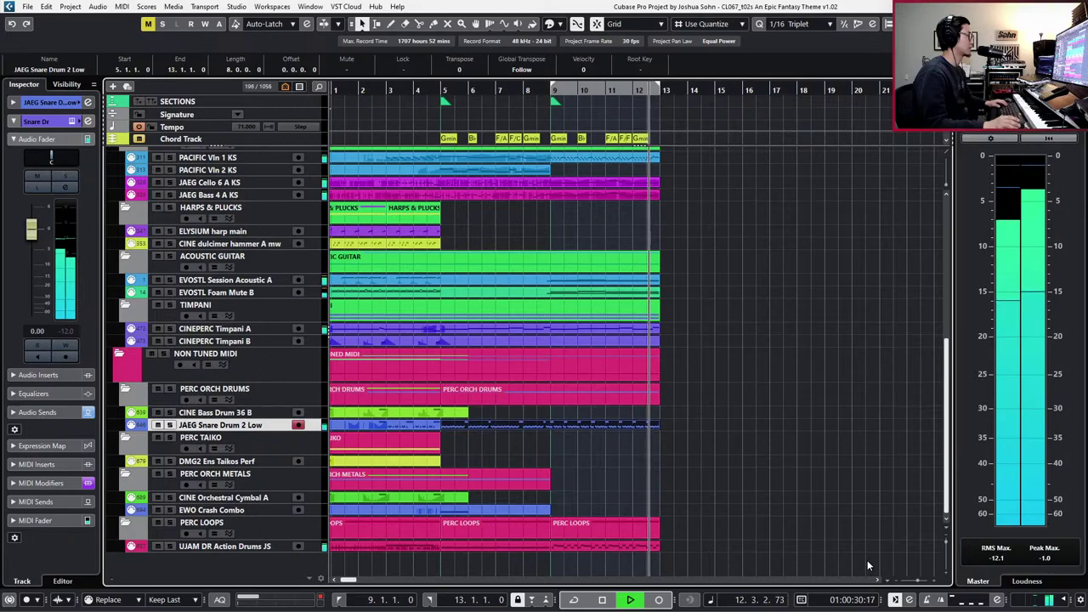
scroll(867, 560, up, 4)
key(space)
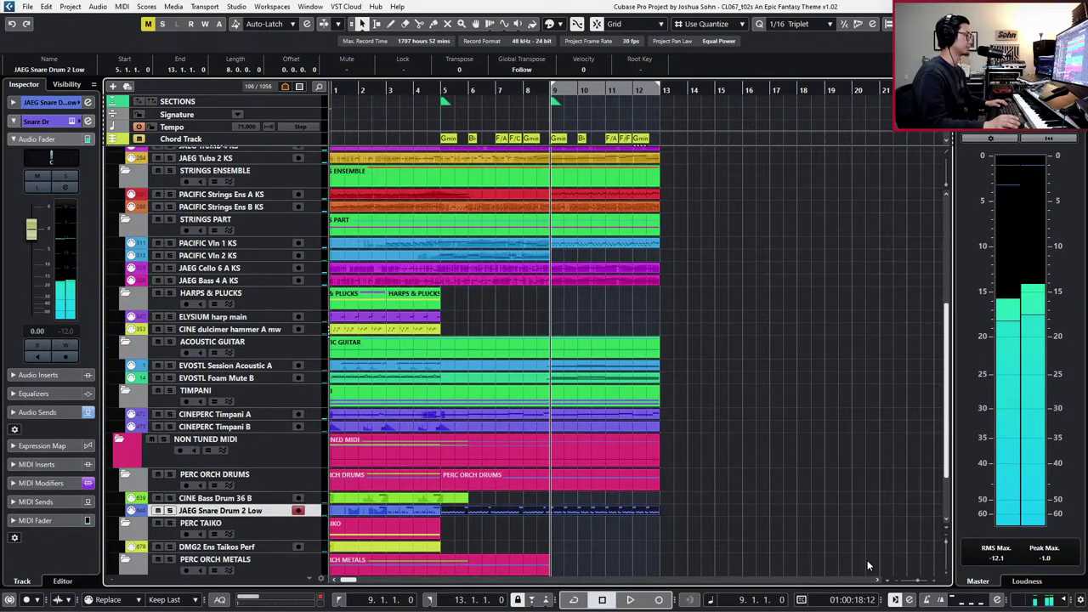
- Move the playback position to bar 7 and review the violin, trumpet and percussion tracks in the arrangement
key(KP_Subtract)
key(KP_Subtract)
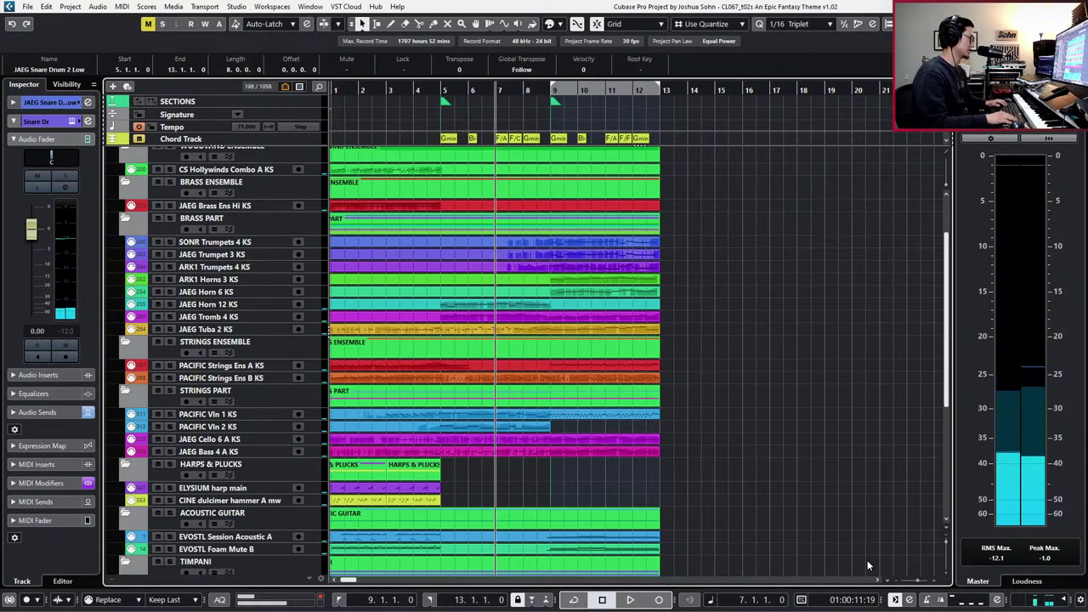
click(634, 414)
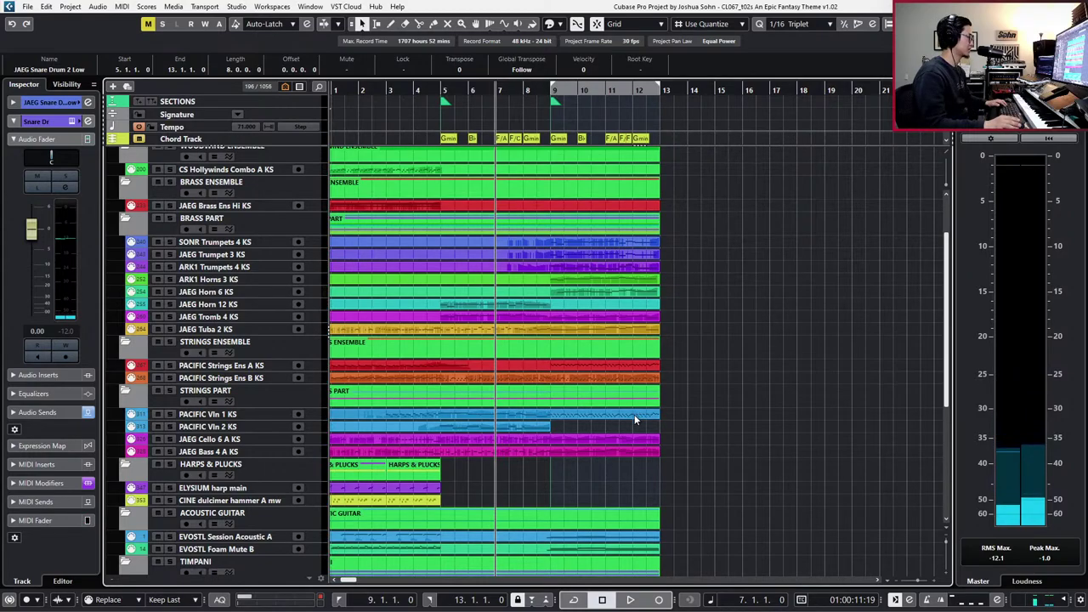
key(ctrl+Right)
key(ctrl+Right)
key(ctrl+Left)
key(ctrl+Left)
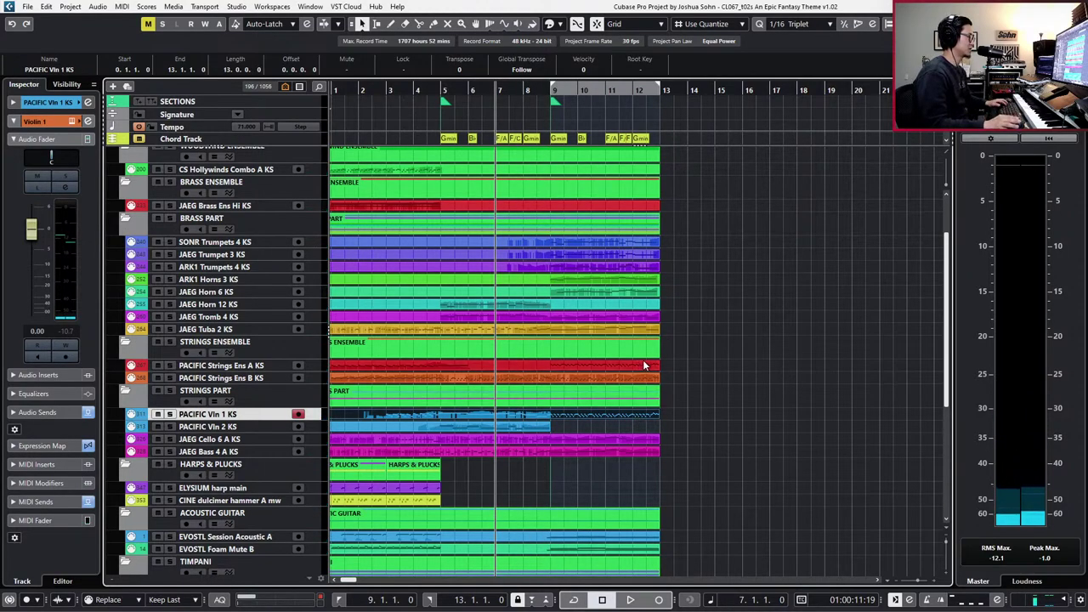
click(684, 243)
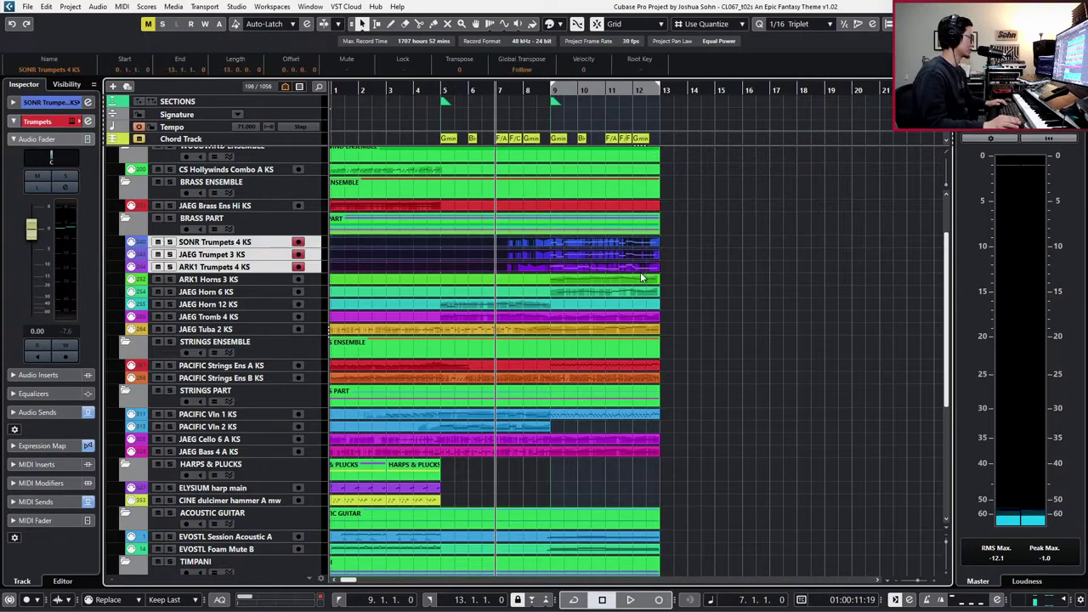
scroll(679, 315, down, 5)
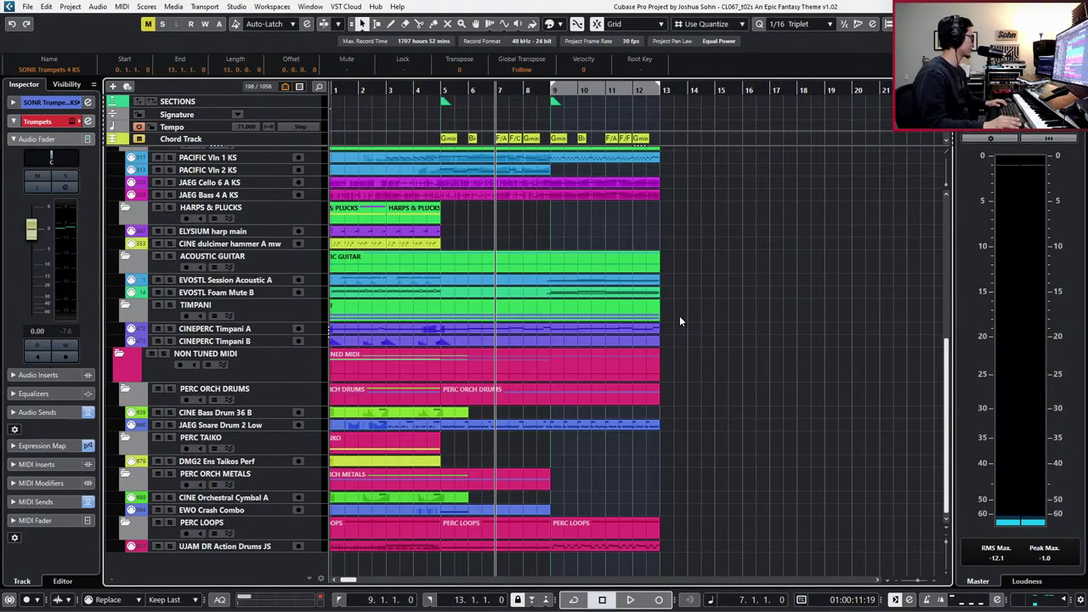
scroll(679, 320, up, 5)
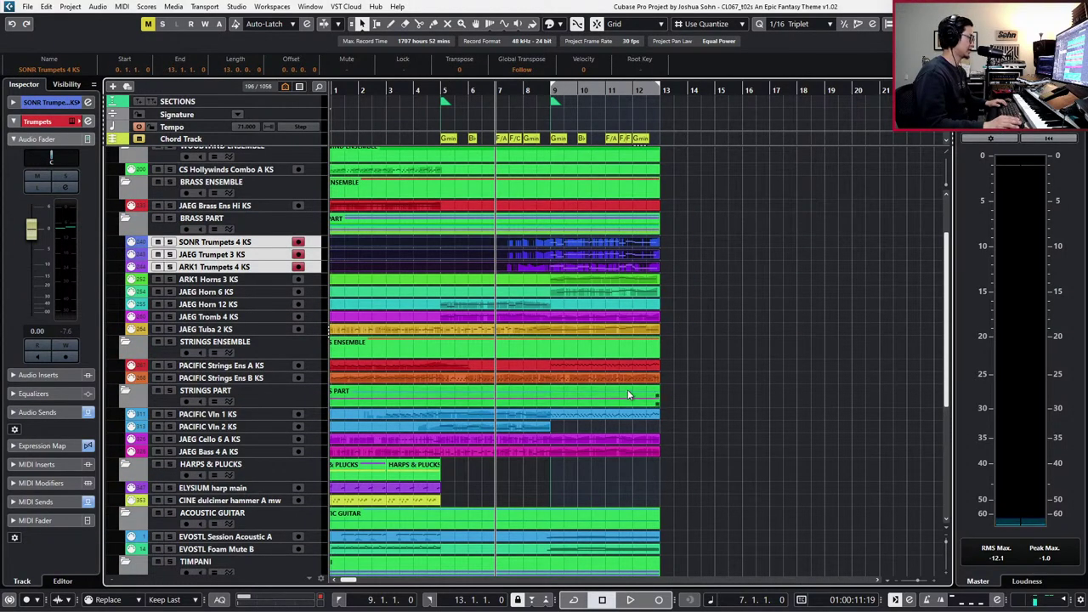
click(602, 362)
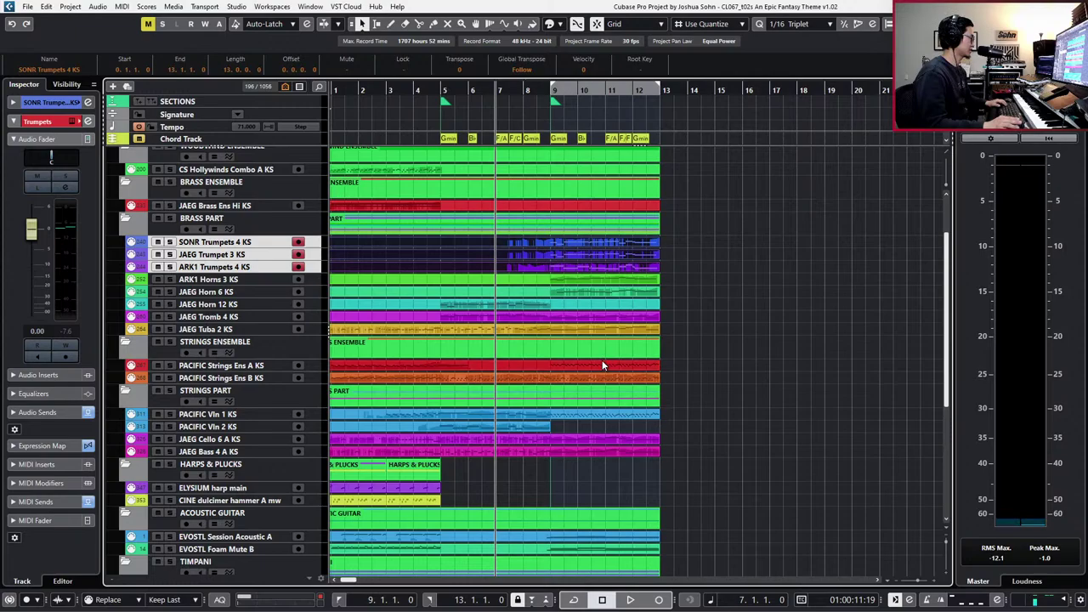
- Solo and audition JAEG Horn 6 KS from bar 9, including a pass together with ARK1 Horns 3 KS
click(613, 296)
key(space)
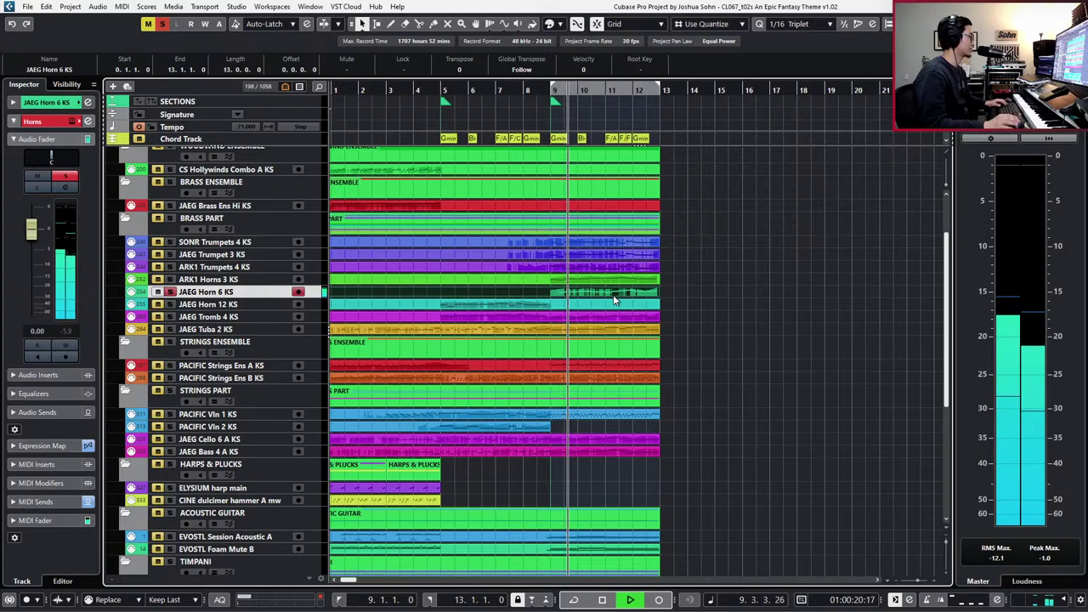
key(space)
key(s)
key(KP_Subtract)
key(KP_Subtract)
key(space)
ctrl+click(563, 276)
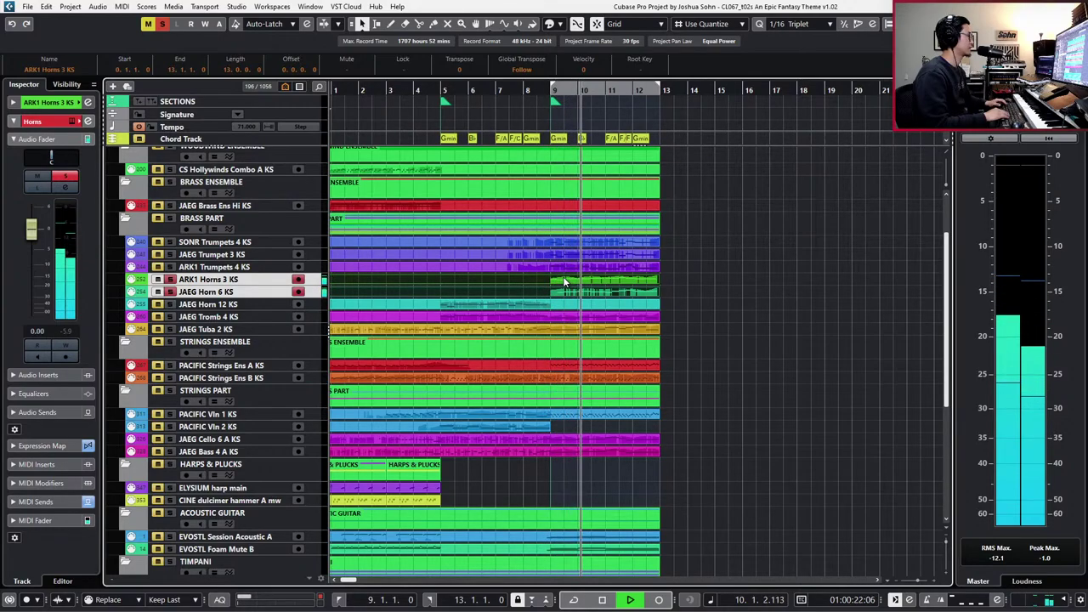
key(space)
- In the JAEG Horn 6 KS part, set a 1/4 triplet grid and copy the A#2 note at 9.2.1 to 9.1.1
click(603, 300)
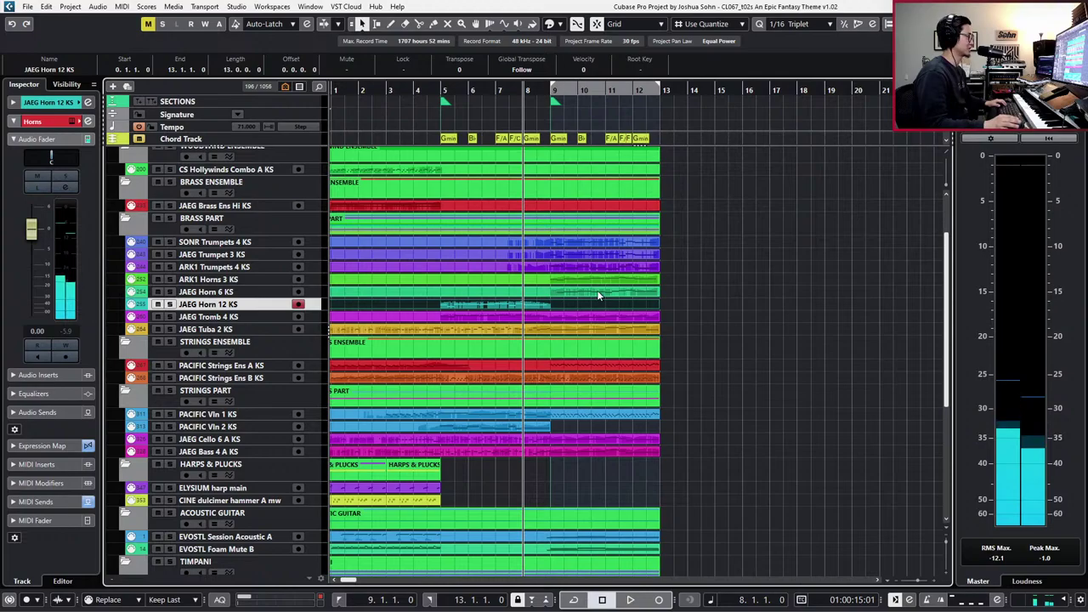
double_click(597, 295)
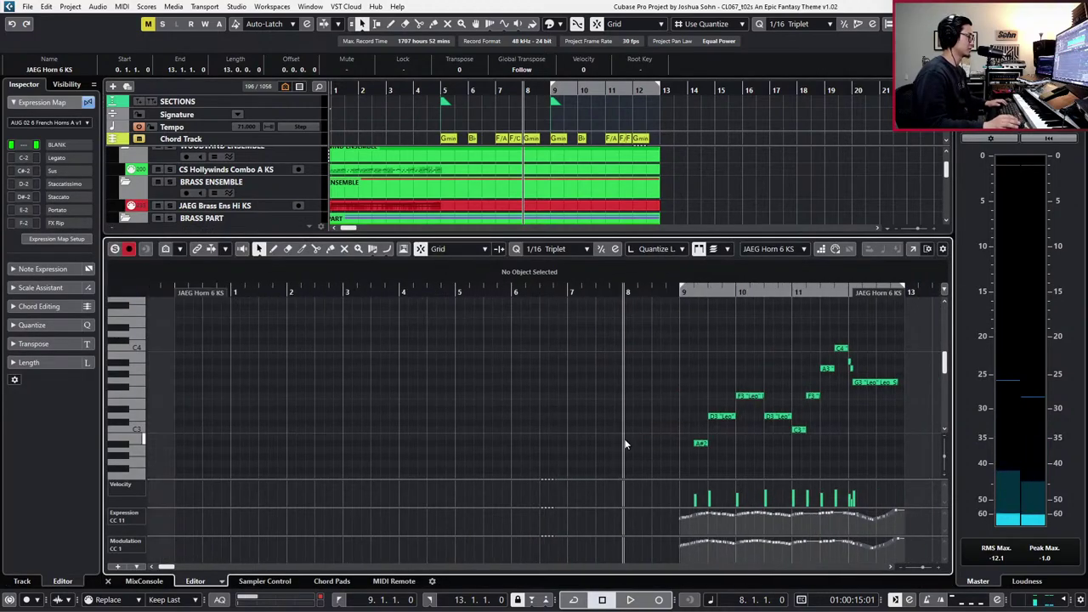
drag(687, 455, 703, 457)
key(space)
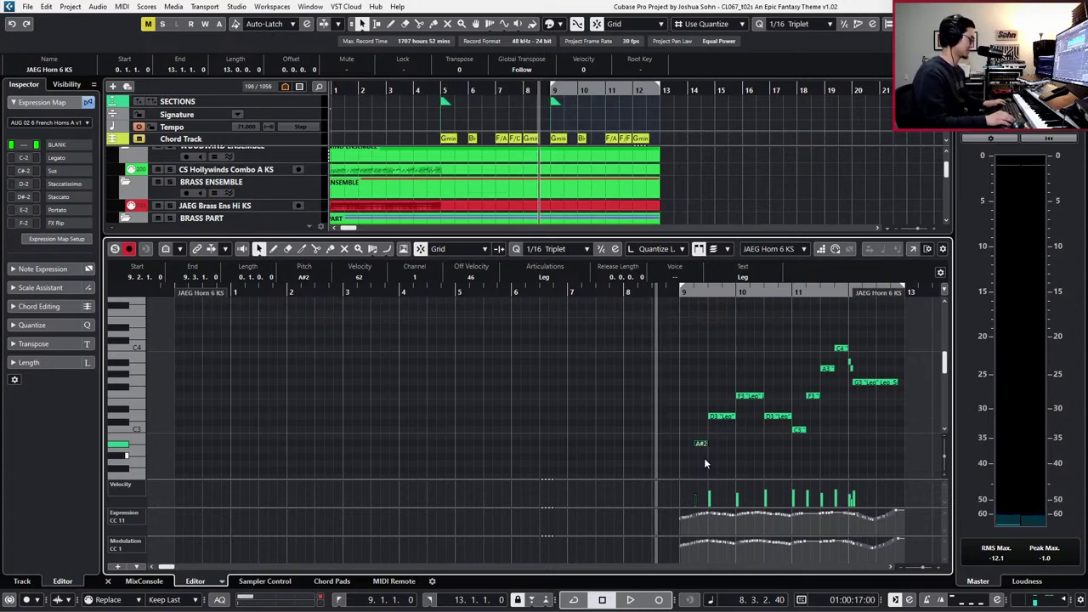
key(alt+3)
key(KP_Add)
key(KP_Add)
key(KP_Add)
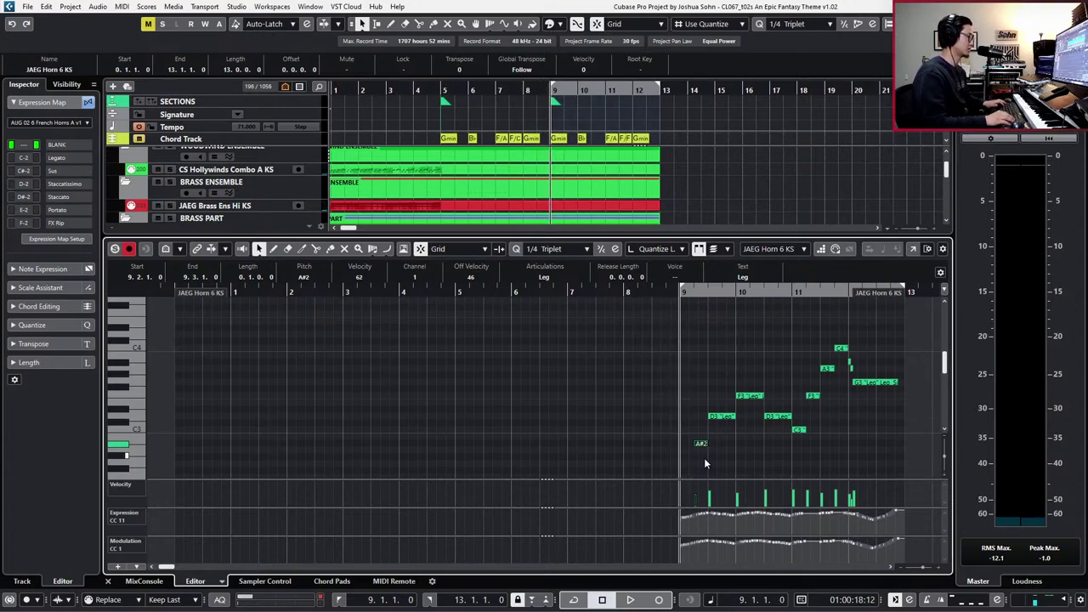
key(ctrl+v)
- Show the ARK1 Horns 3 KS and JAEG Horn 6 KS parts together in the note editor around bar 9
scroll(660, 201, down, 3)
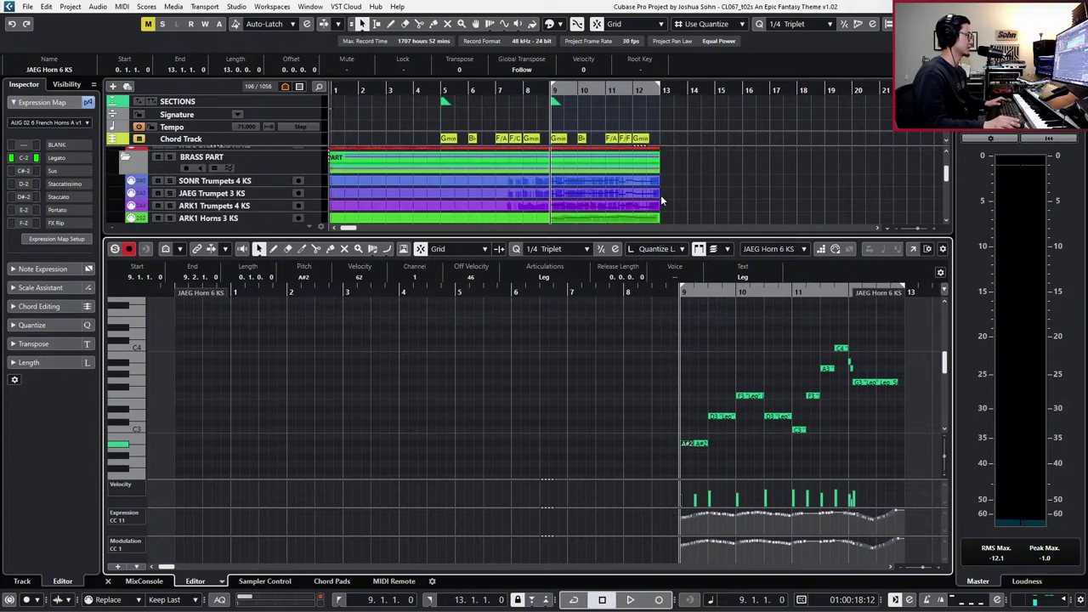
shift+click(624, 157)
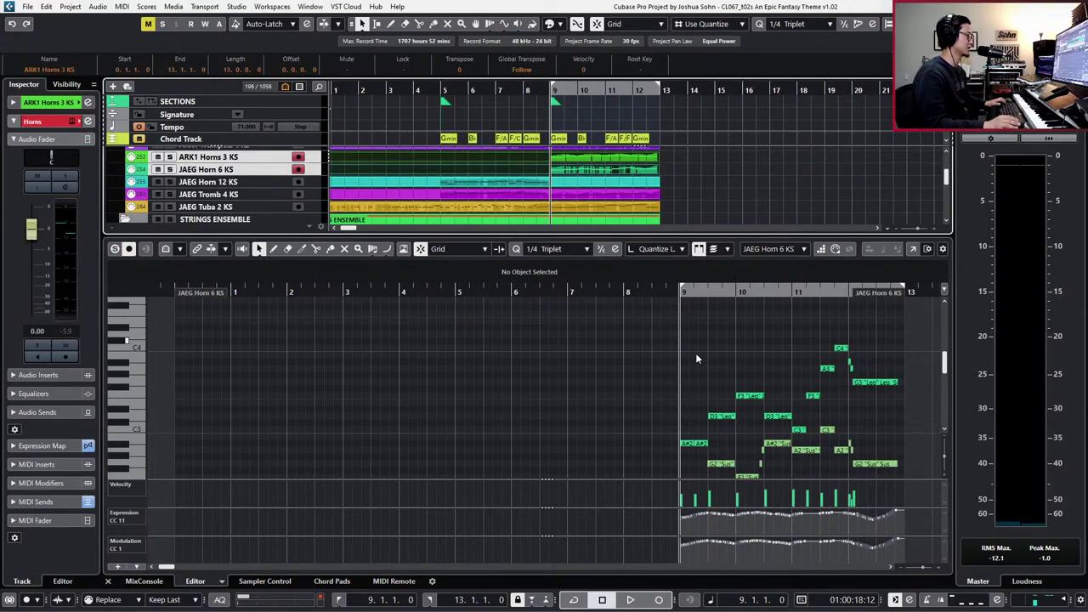
scroll(696, 358, down, 3)
scroll(698, 373, left, 2)
scroll(697, 373, right, 2)
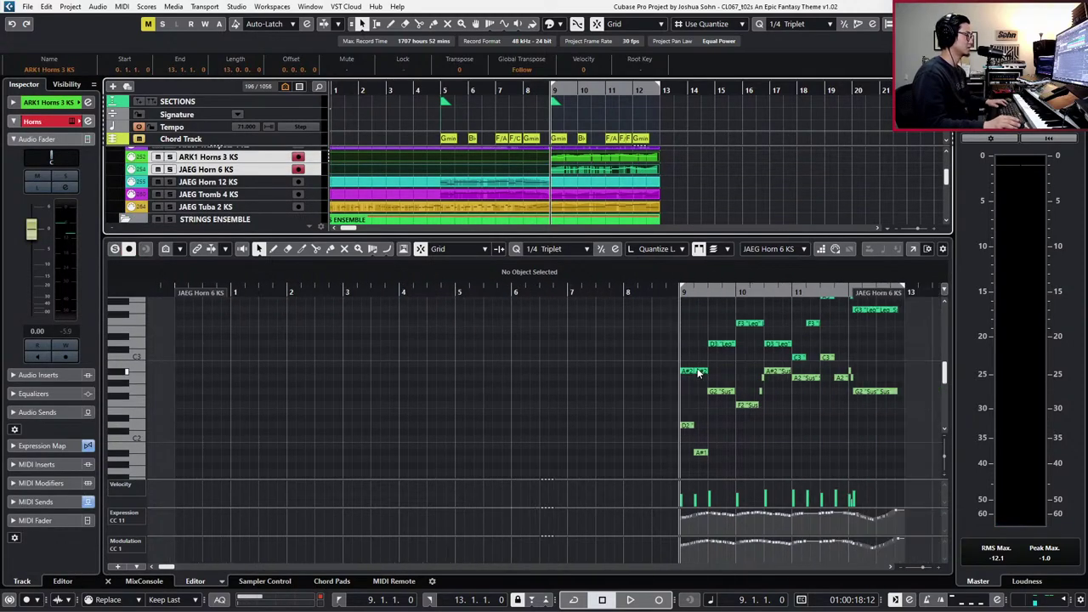
key(h)
key(h)
click(732, 378)
key(h)
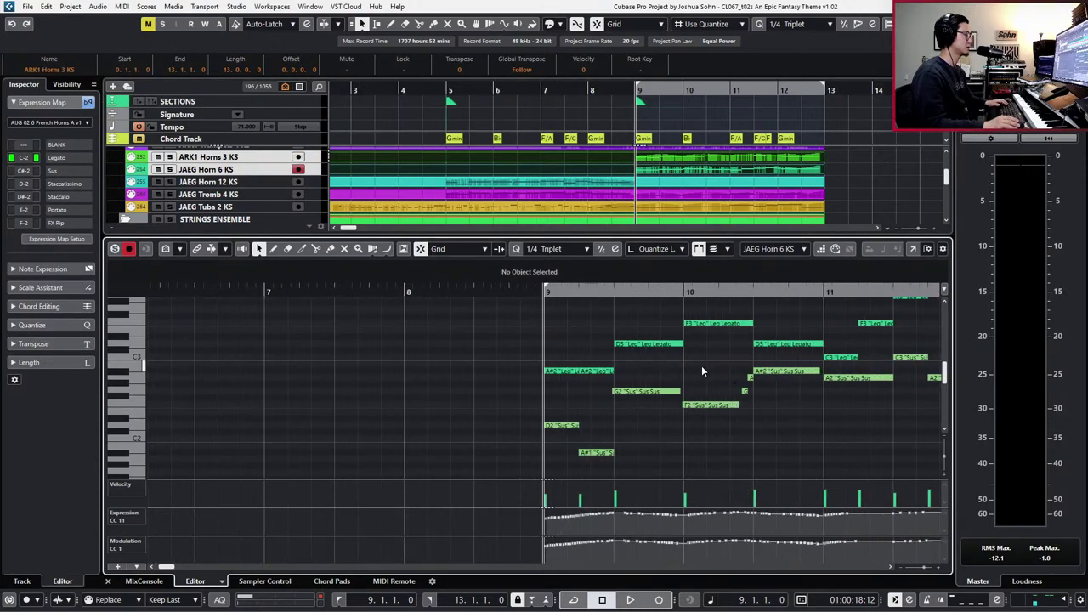
- Set the JAEG Horn 6 KS note at 9.1.1 to D3 and audition the horn parts together from bar 9
click(569, 428)
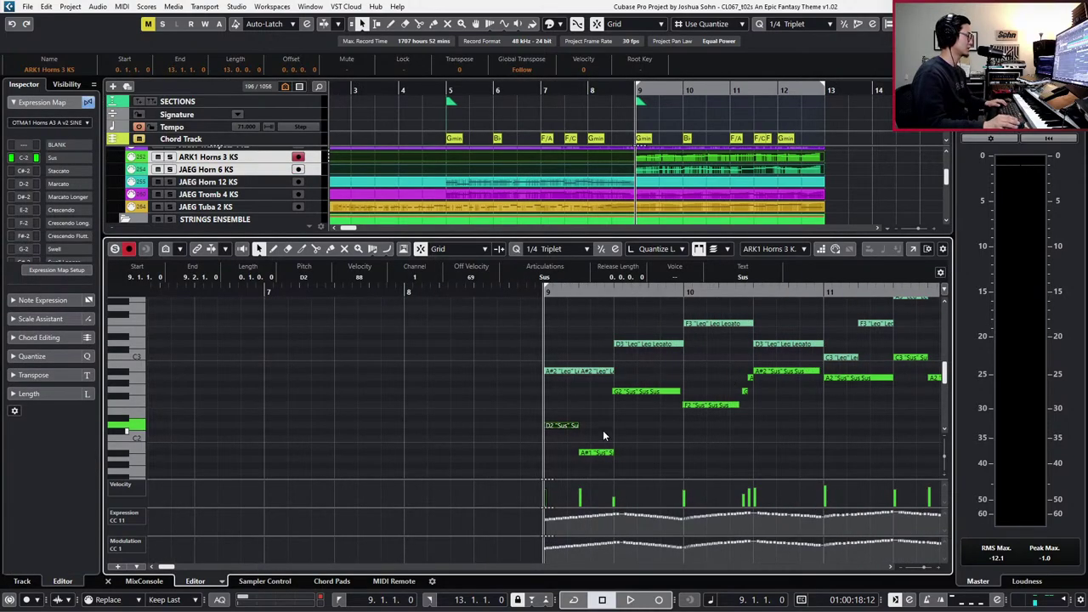
key(space)
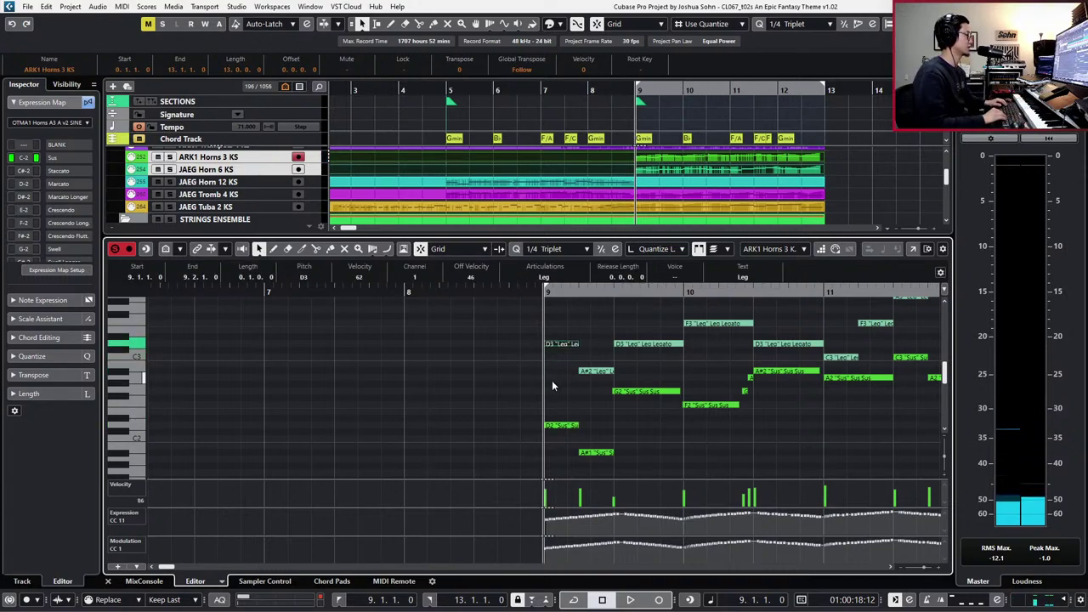
key(space)
key(g)
key(g)
key(g)
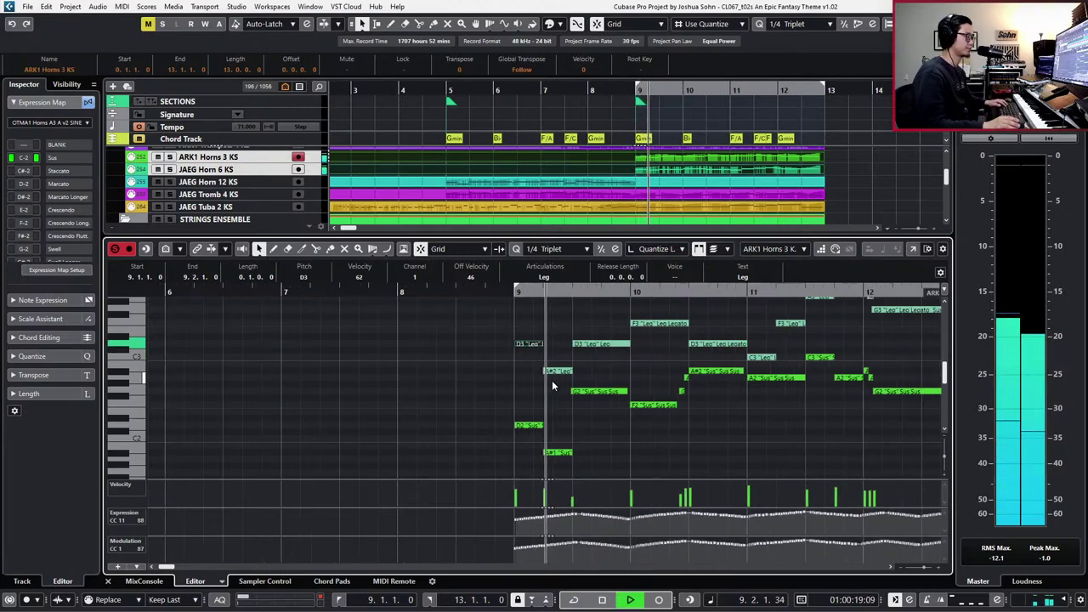
scroll(661, 196, up, 2)
key(space)
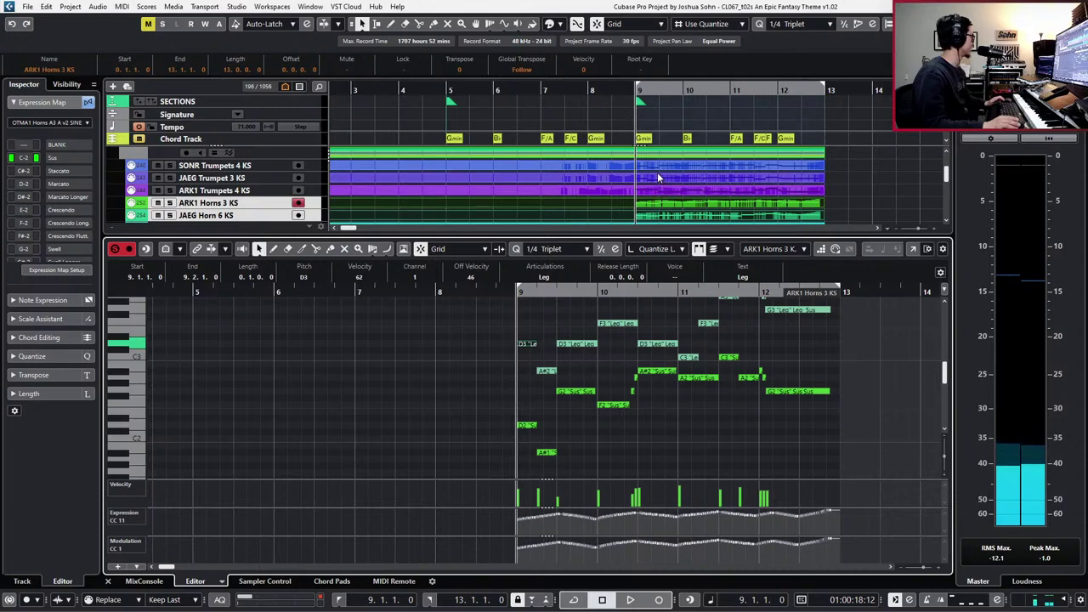
- Add the JAEG Trumpet 3 KS and SONR Trumpets 4 KS parts to the note editor alongside the horns and audition them from bar 9
click(657, 178)
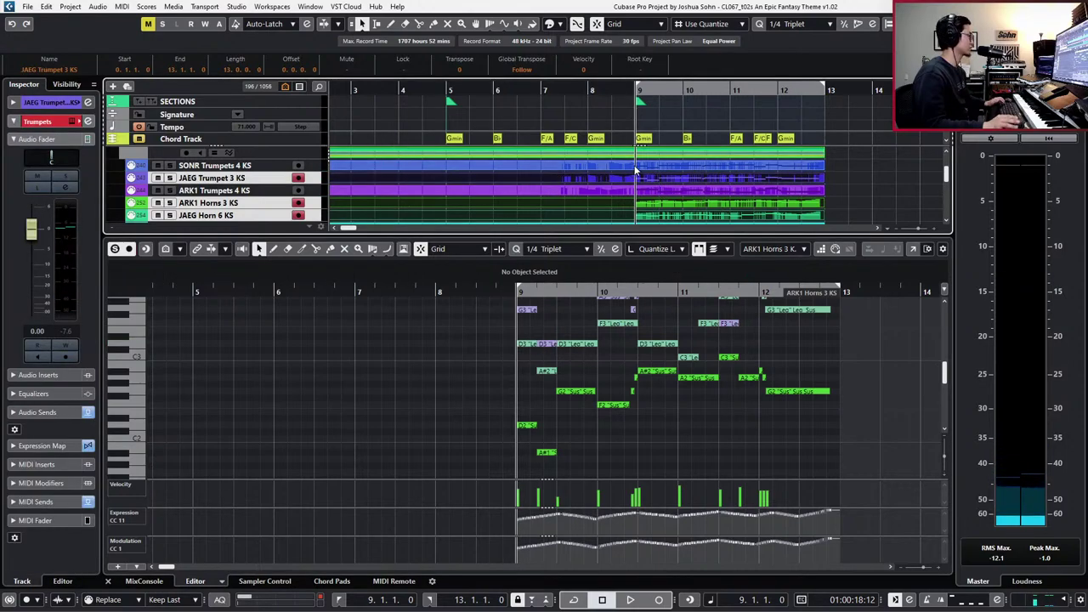
click(685, 170)
click(503, 327)
key(space)
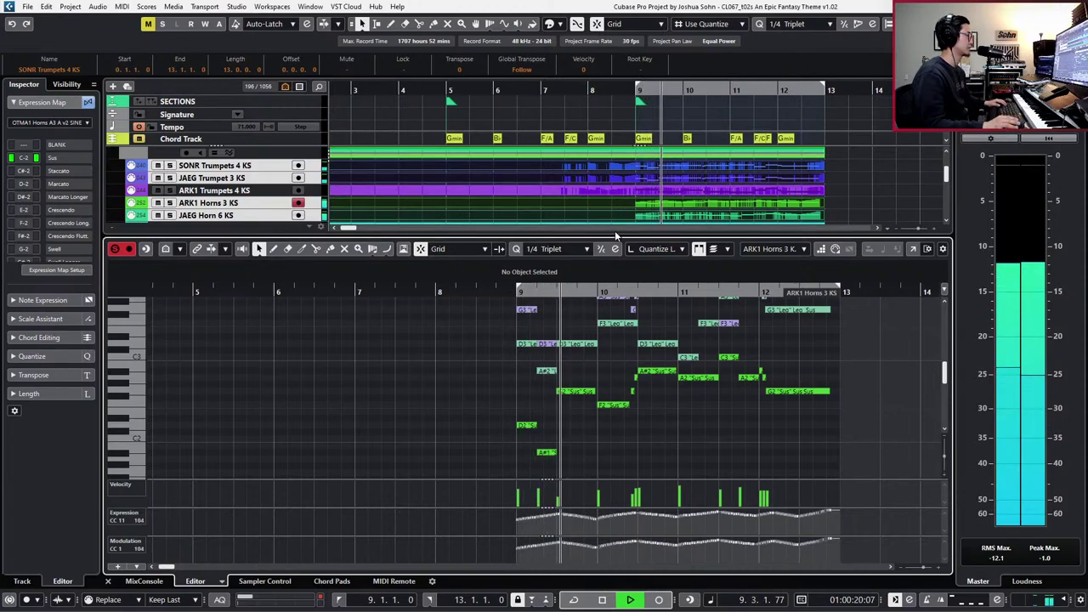
drag(619, 238, 620, 245)
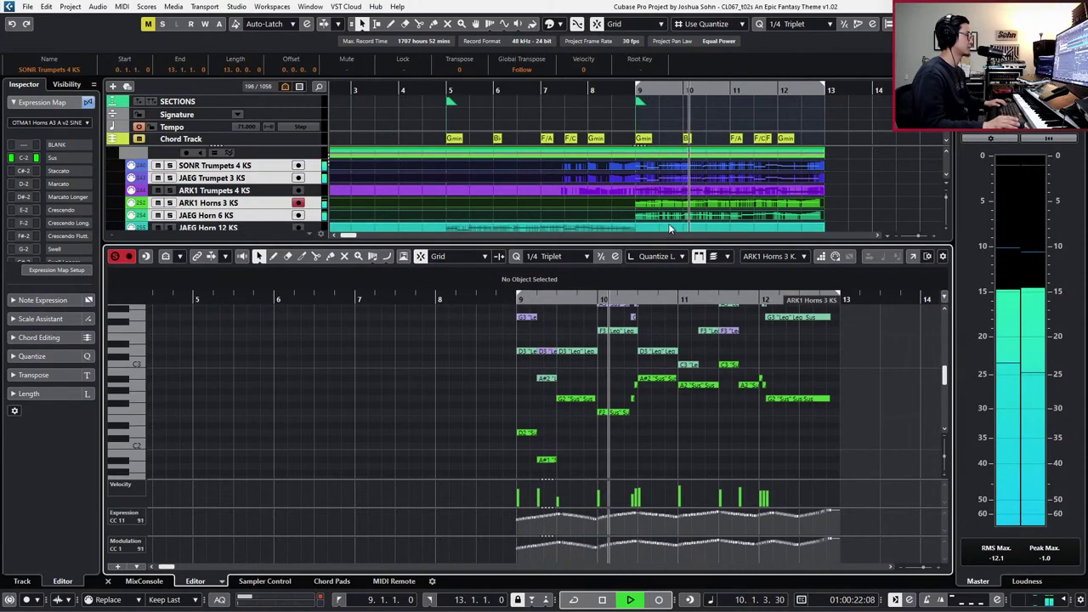
scroll(676, 217, left, 1)
scroll(676, 216, right, 4)
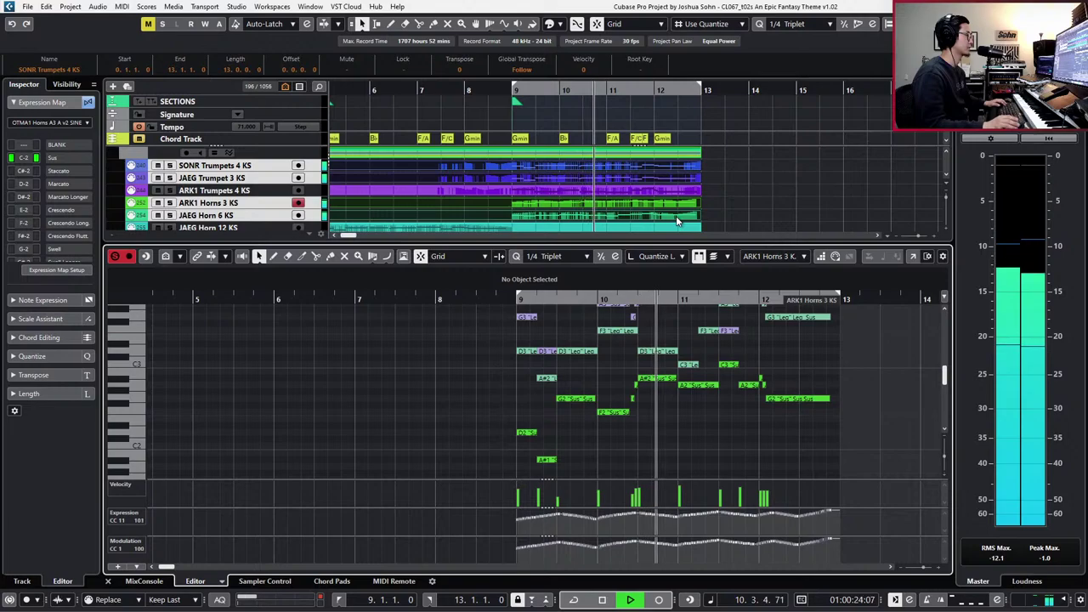
key(space)
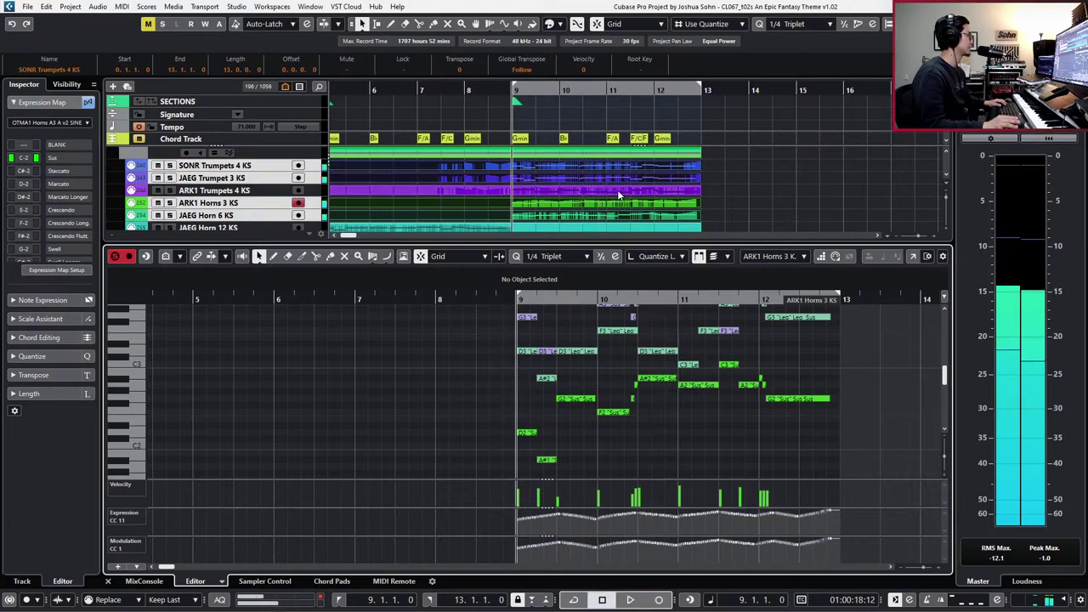
- Add the ARK1 Trumpets 4 KS part to the note editor, make it the active part and audition the combined brass
click(520, 189)
click(430, 326)
key(space)
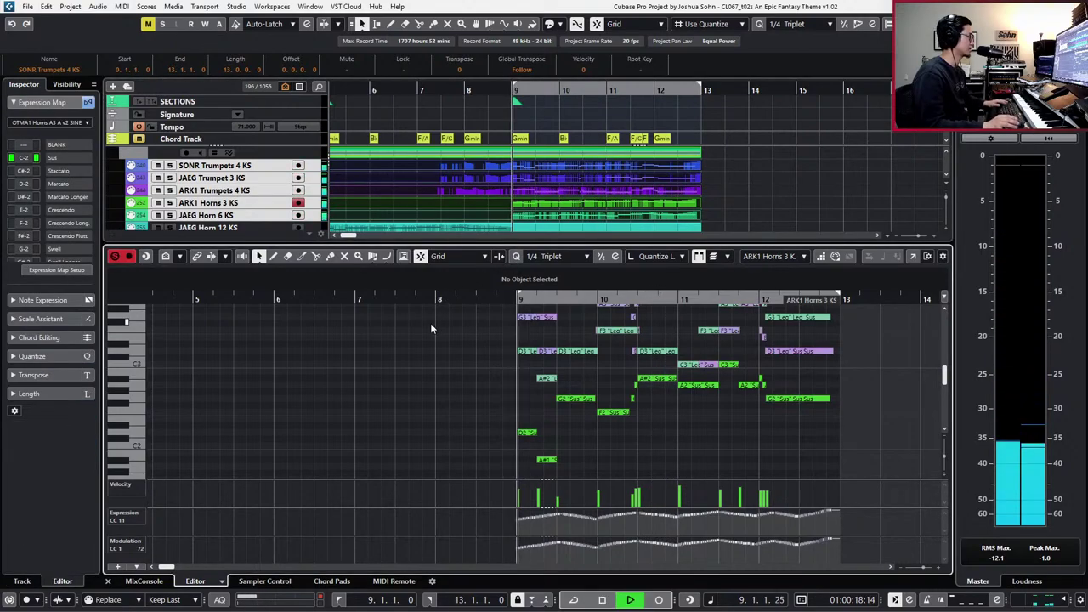
scroll(510, 324, up, 3)
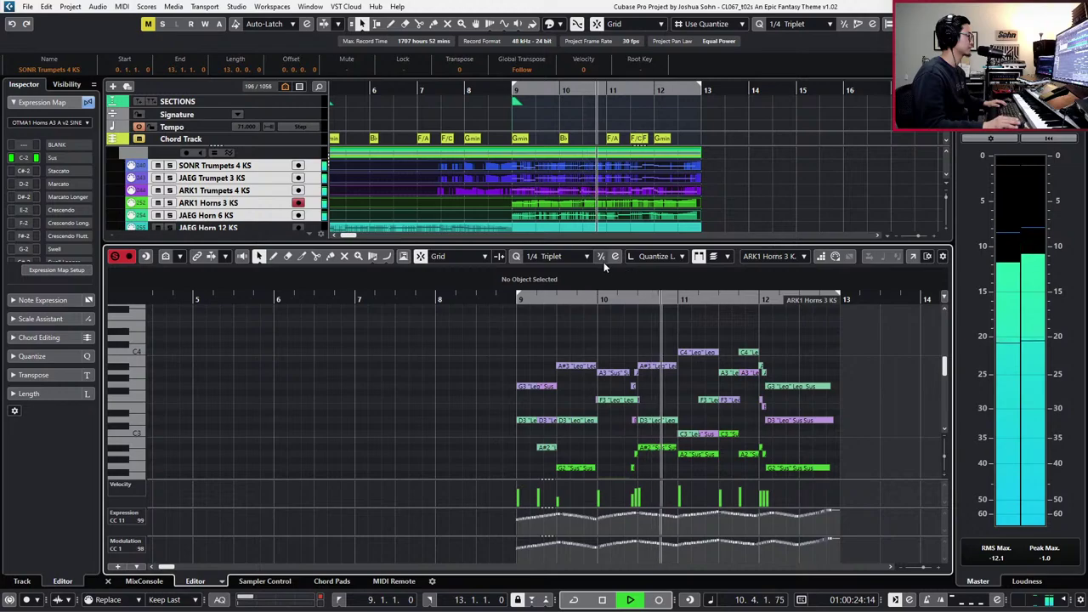
click(765, 257)
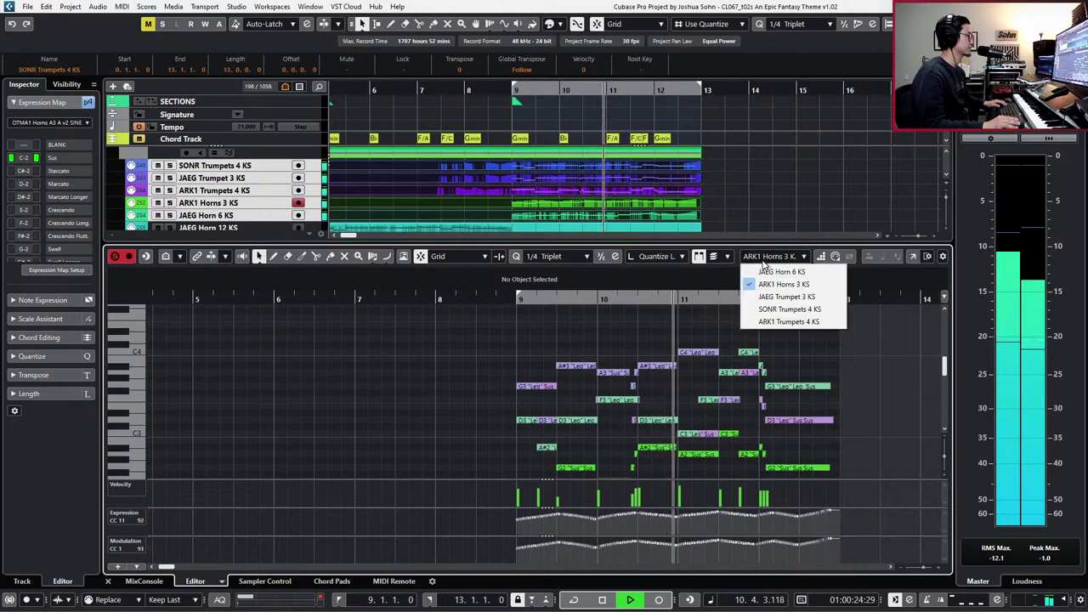
click(782, 321)
scroll(737, 358, down, 2)
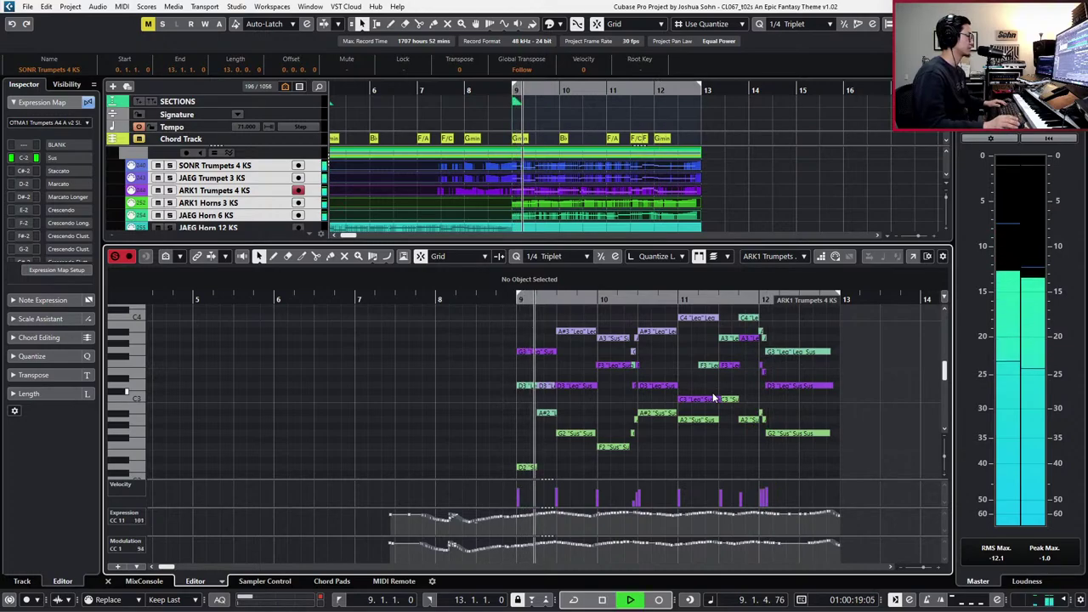
key(space)
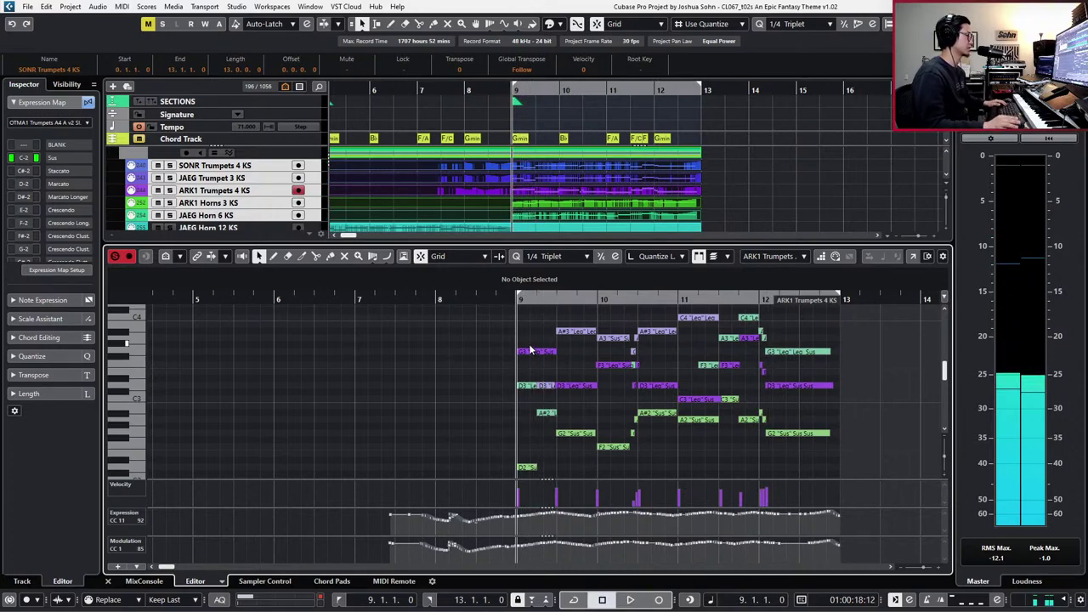
click(534, 352)
alt+click(531, 352)
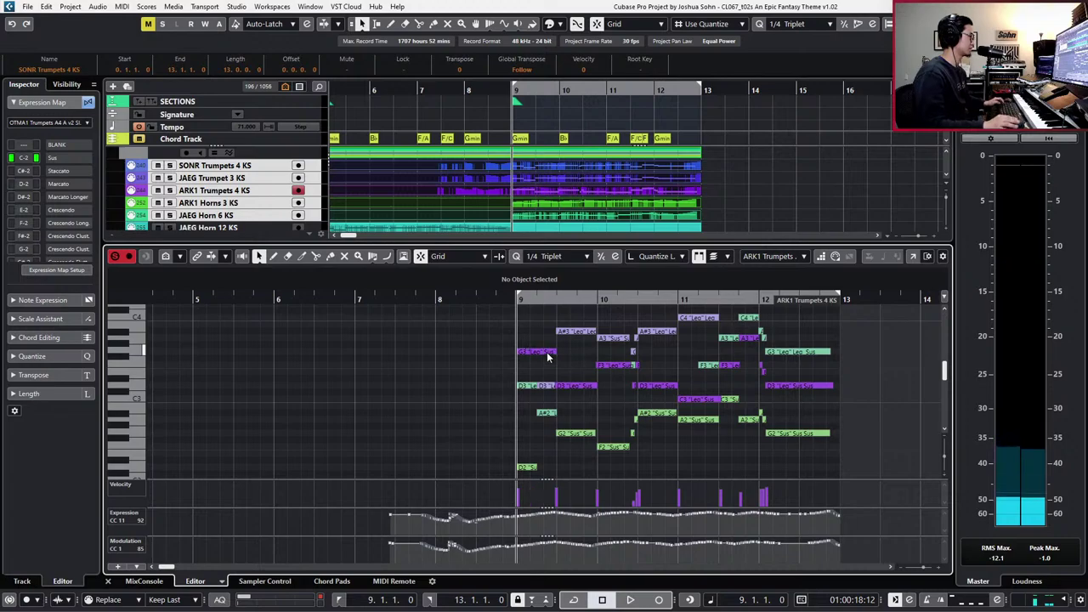
click(549, 352)
key(Delete)
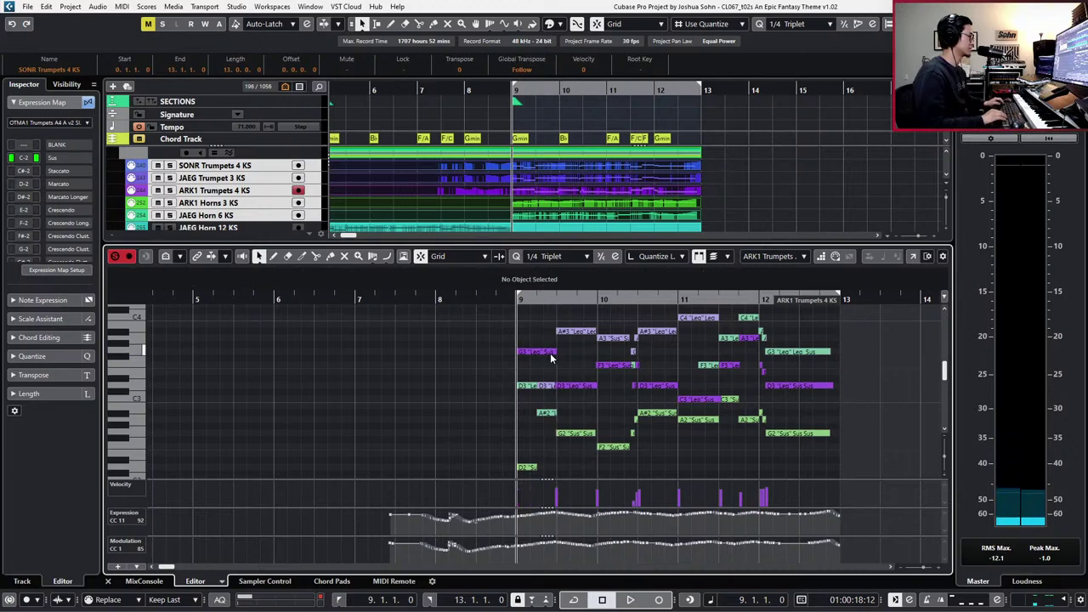
- Set a 1/4 grid and shorten the ARK1 Trumpets 4 KS G3 note at 9.1.1 by one grid step
click(550, 353)
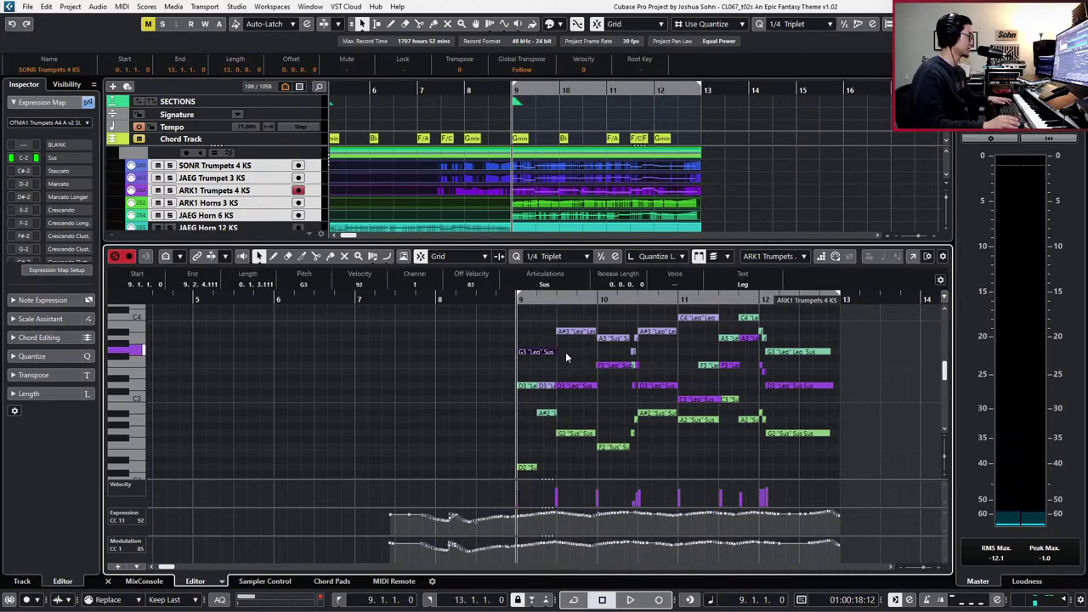
key(5)
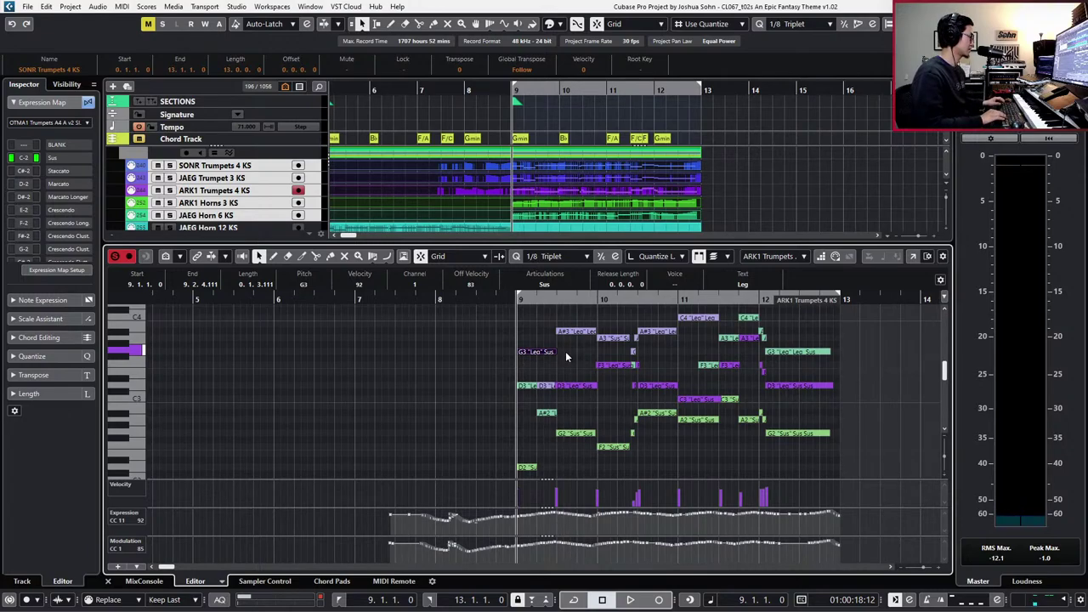
key(3)
key(.)
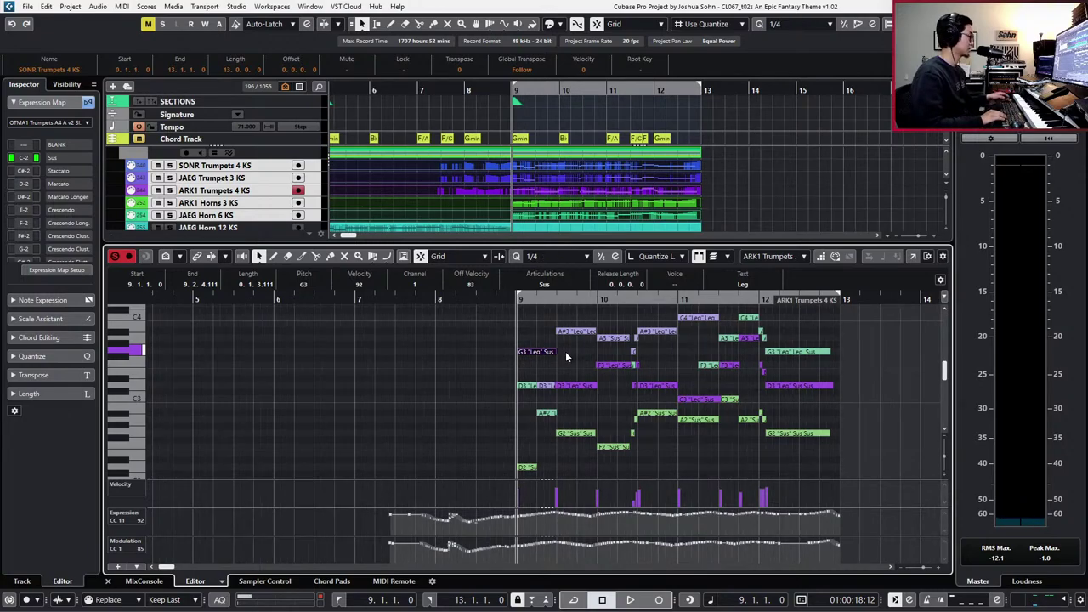
key(alt+shift+Left)
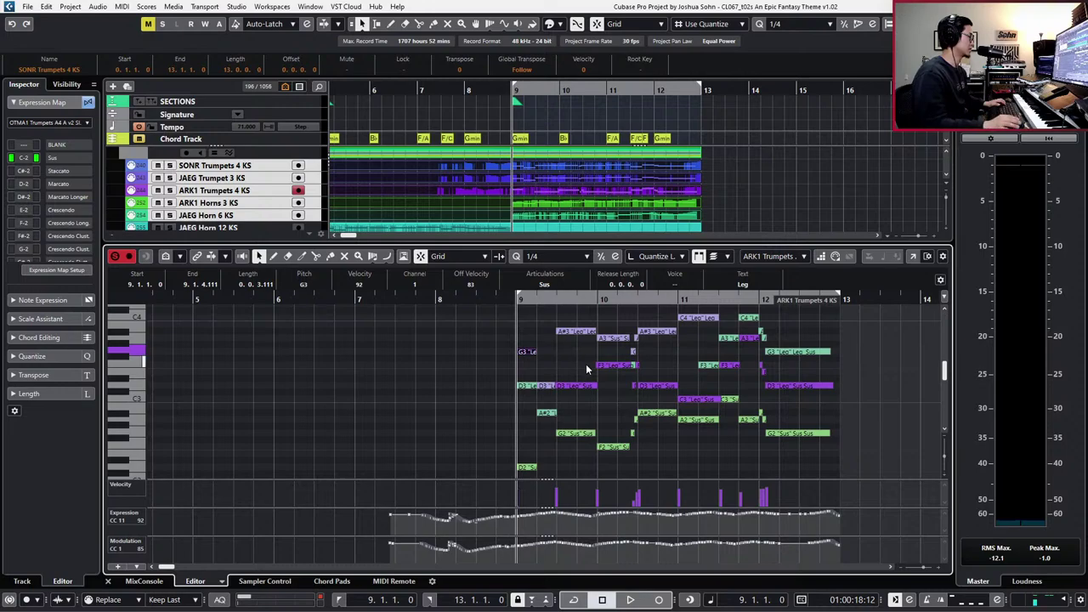
- Transpose the shortened ARK1 Trumpets 4 KS note at 9.1.1 down five semitones to D3
scroll(597, 375, up, 1)
scroll(598, 376, down, 1)
key(h)
key(h)
key(h)
key(g)
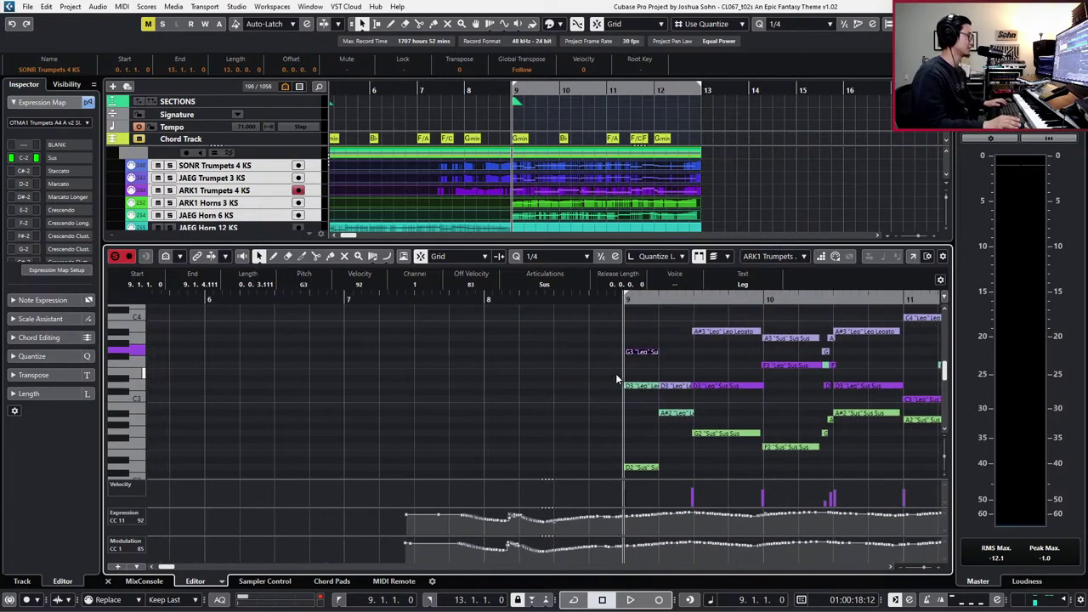
key(g)
key(h)
key(h)
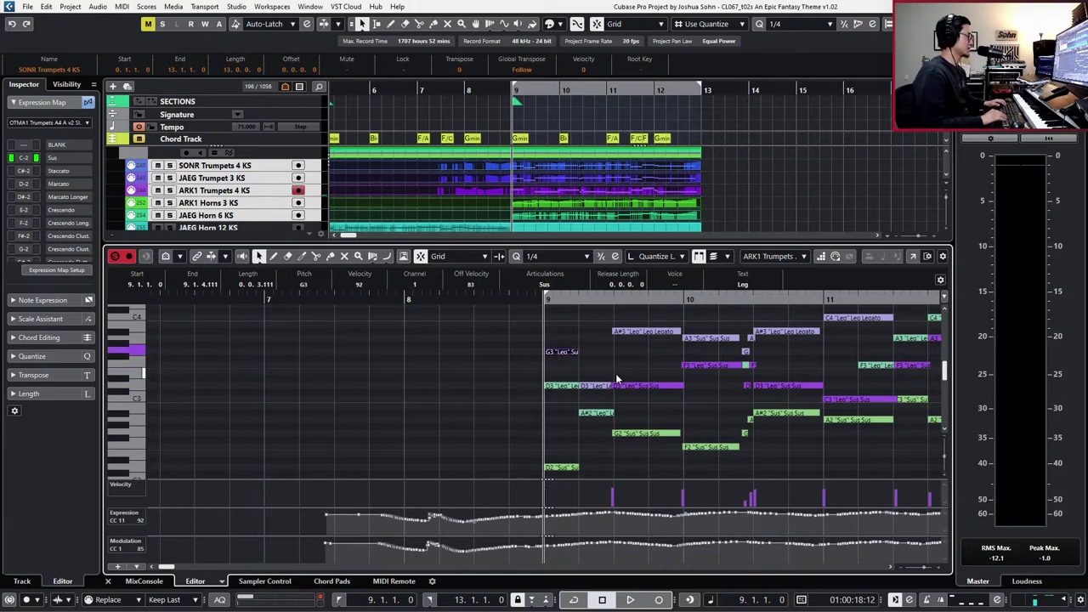
scroll(617, 378, right, 5)
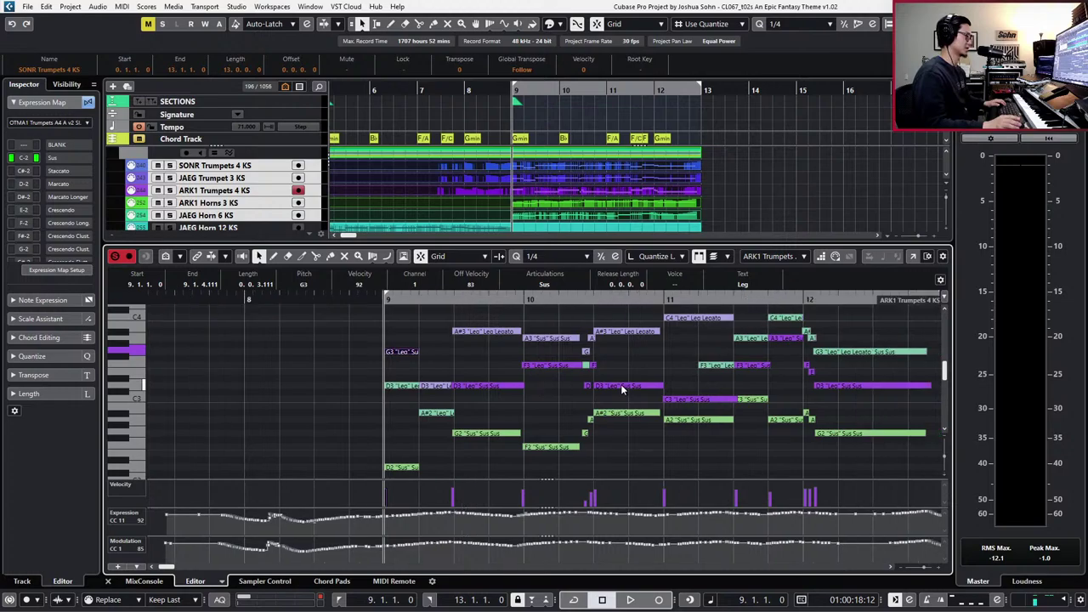
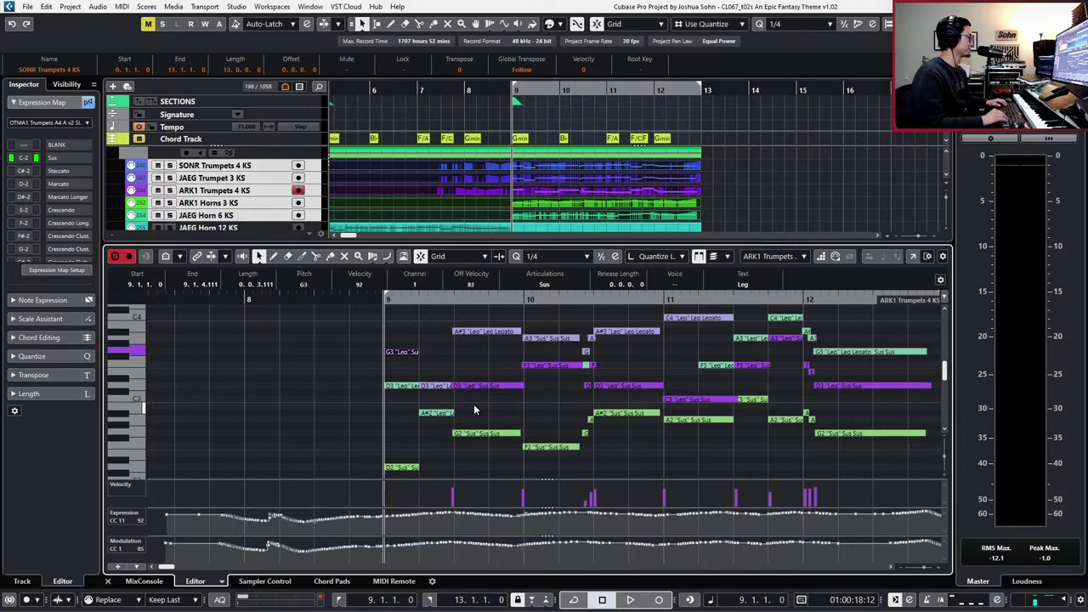
key(Down)
key(Down)
key(Down)
key(Down)
key(Down)
- Duplicate the ARK1 Trumpets 4 KS D3 note from 9.1.1 directly after itself and lower the copy to A#2
key(Right)
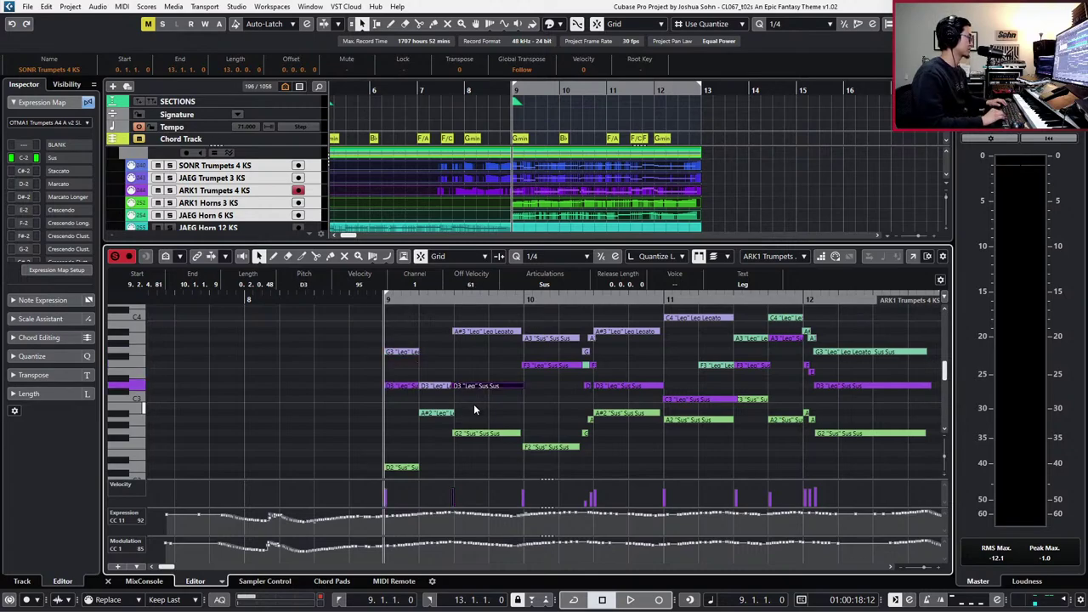
key(Left)
key(Left)
key(Right)
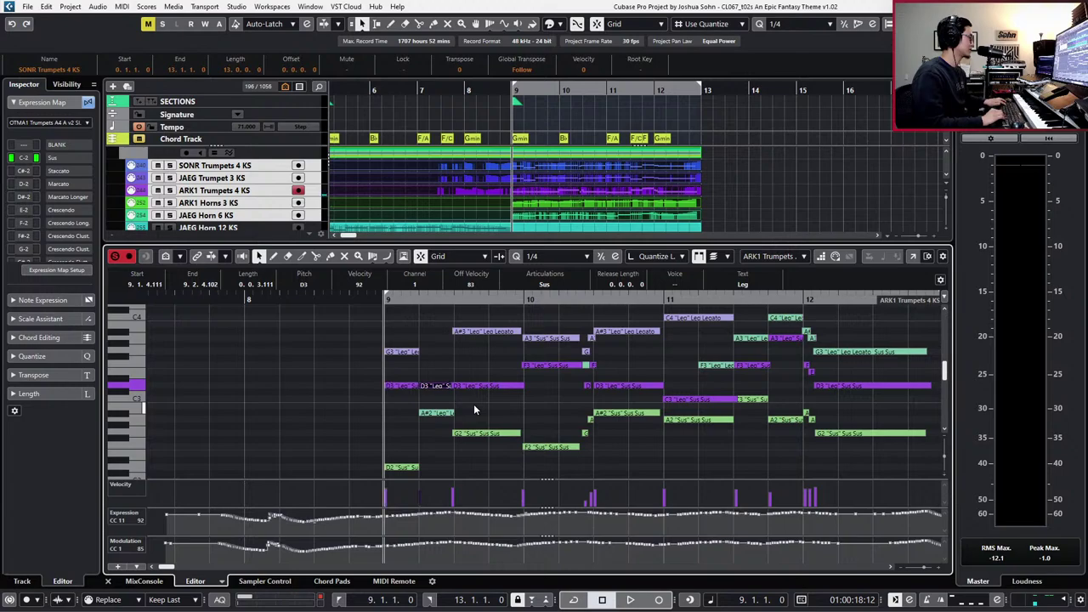
key(Down)
key(Down)
key(Down)
key(Right)
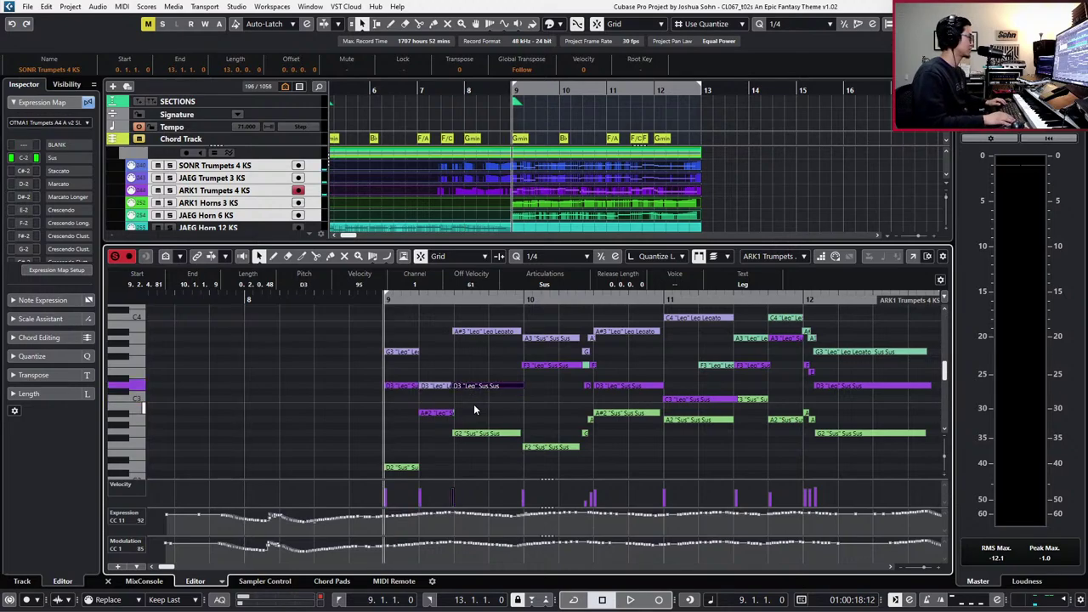
- Audition the soloed brass parts from bar 9, and play them again with the full arrangement
key(space)
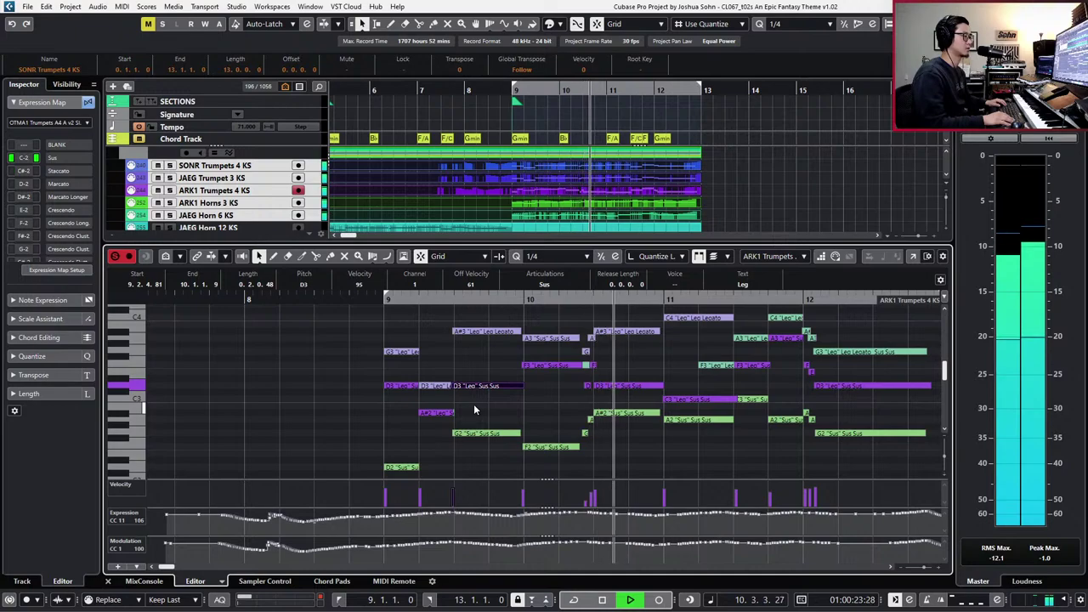
key(space)
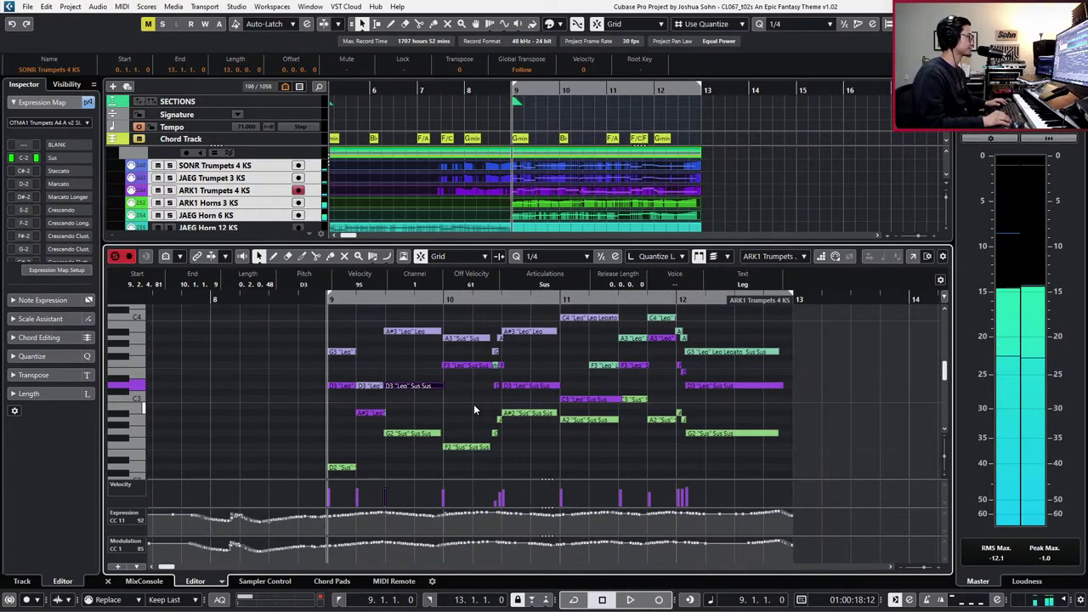
key(space)
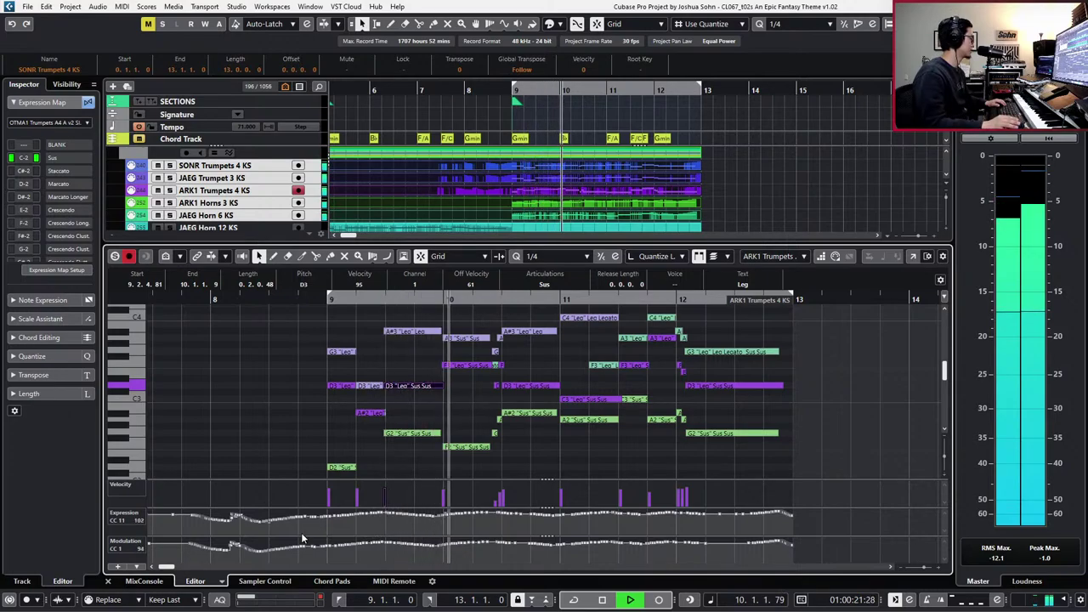
key(g)
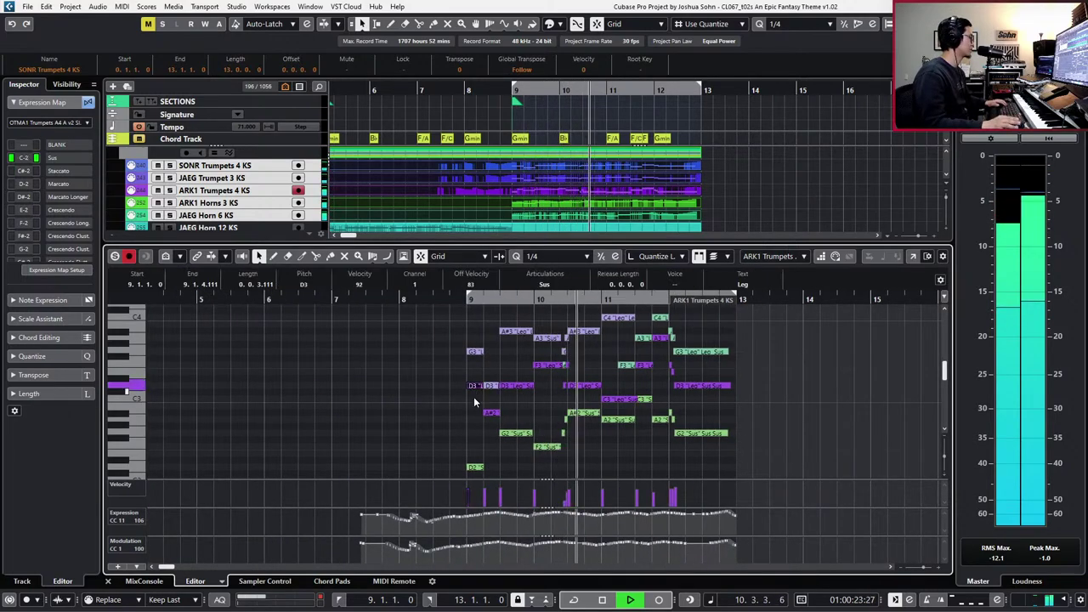
click(475, 401)
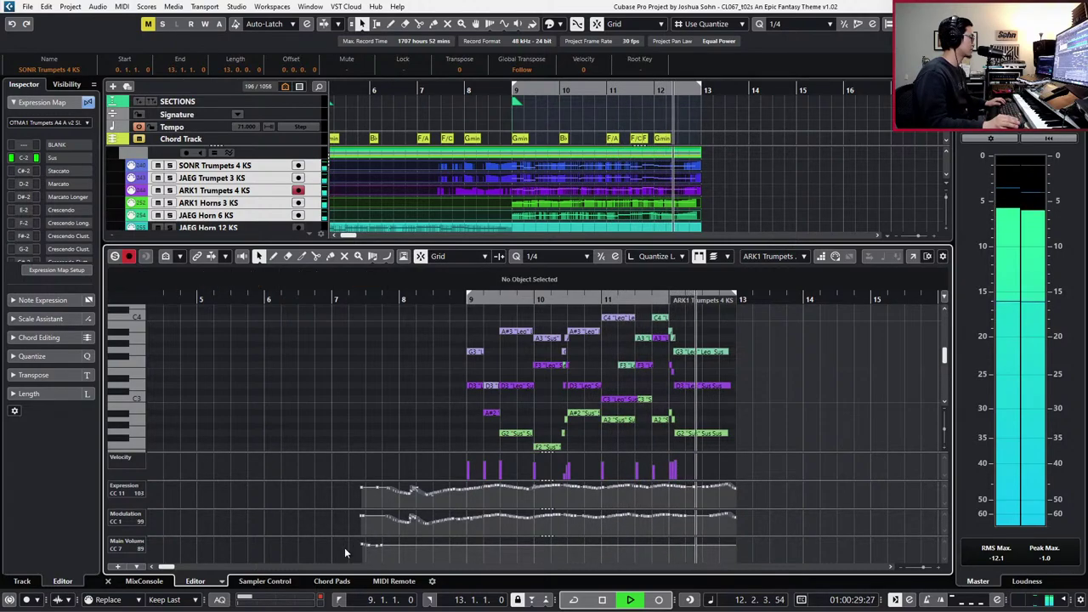
- Delete the Main Volume points before 7.3.4.103 in the ARK1 Trumpets 4 KS part and close the note editor
click(381, 544)
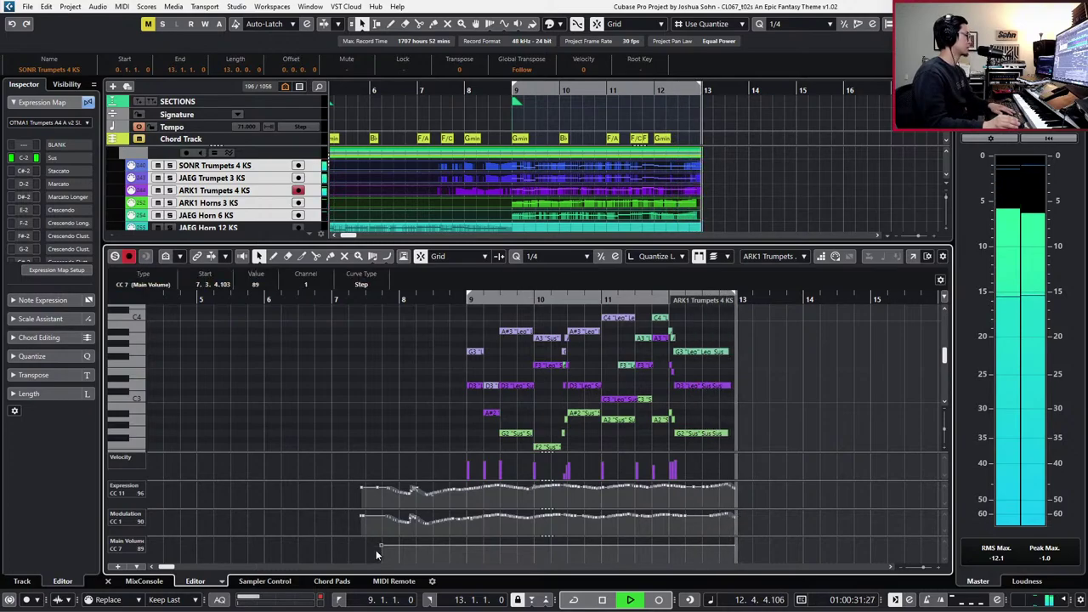
key(space)
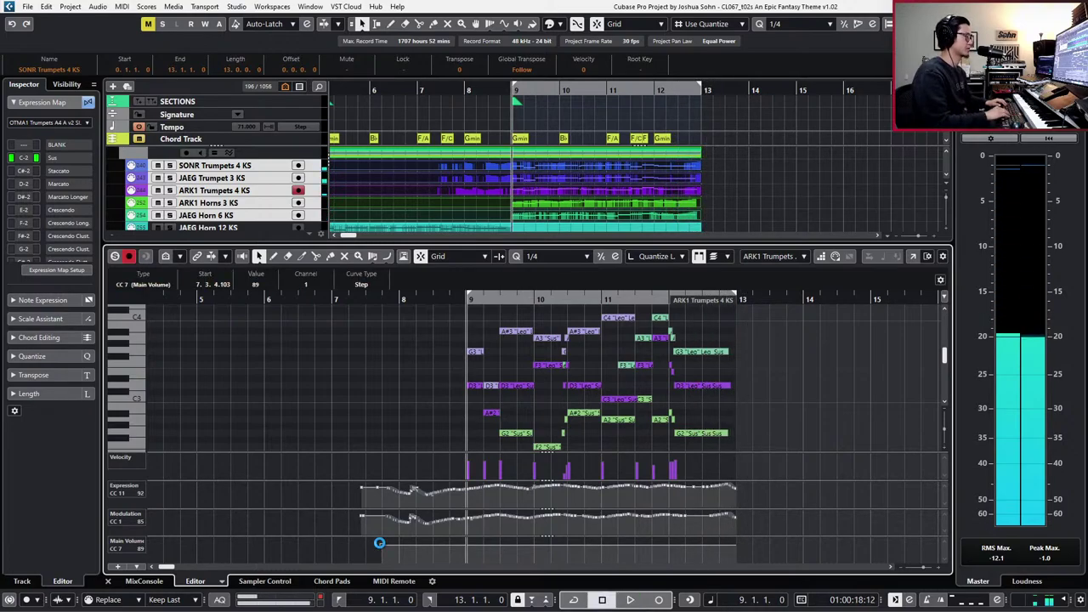
key(ctrl+e)
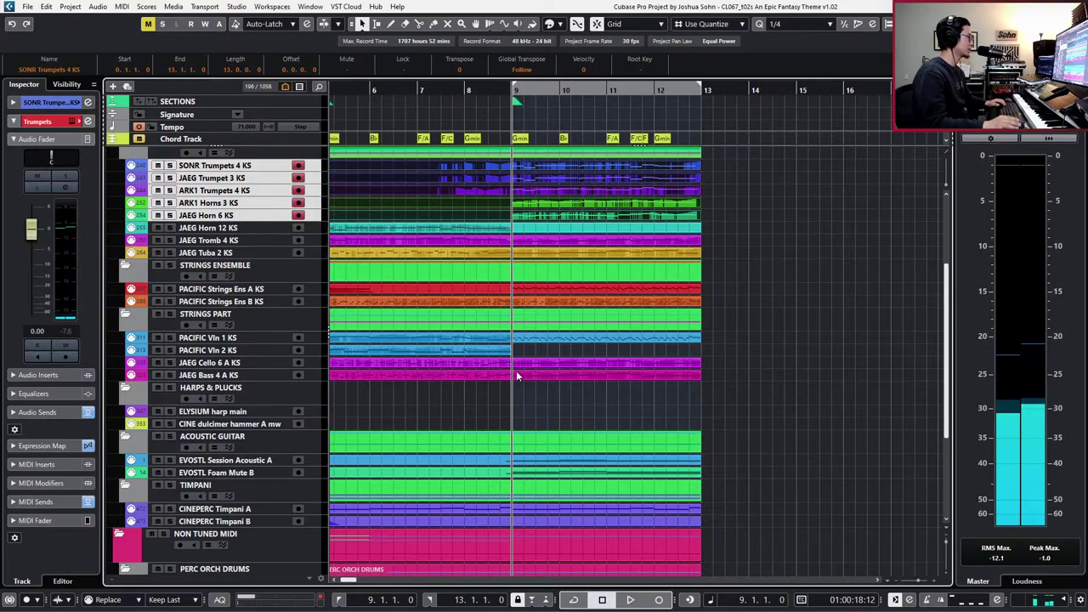
- Solo the trumpet, ARK1 Horns 3, JAEG Horn 6, trombone and tuba tracks and audition them from bar 9
scroll(516, 370, up, 3)
drag(721, 321, 699, 340)
key(s)
key(space)
scroll(697, 340, down, 3)
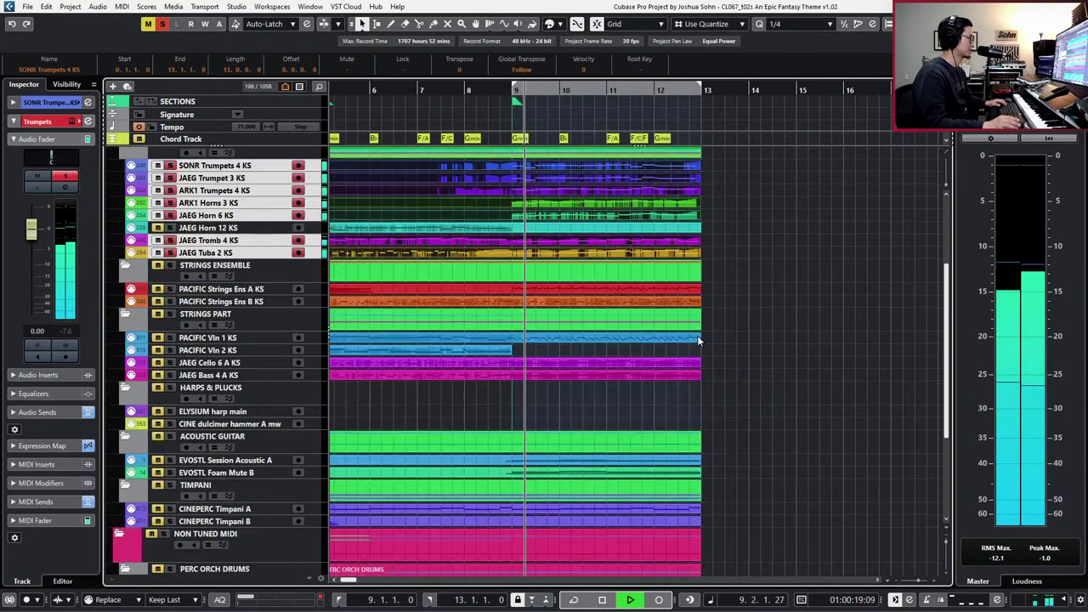
key(g)
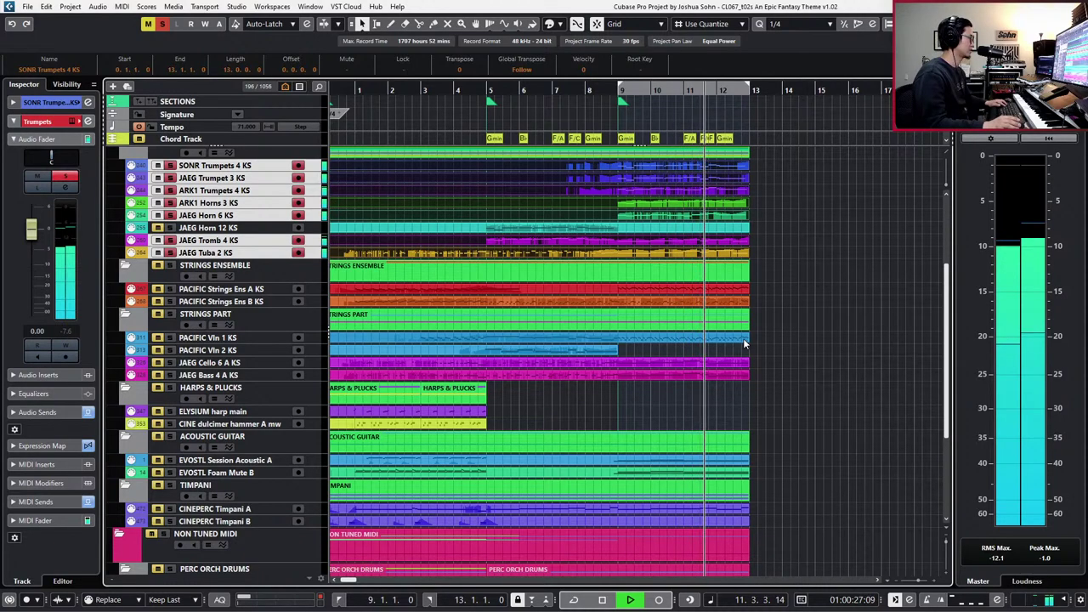
key(space)
- Audition the brass from bar 9 soloed together with PACIFIC Vln 1, JAEG Cello 6, JAEG Bass 4 and both acoustic guitar tracks
drag(759, 339, 729, 381)
scroll(796, 372, up, 3)
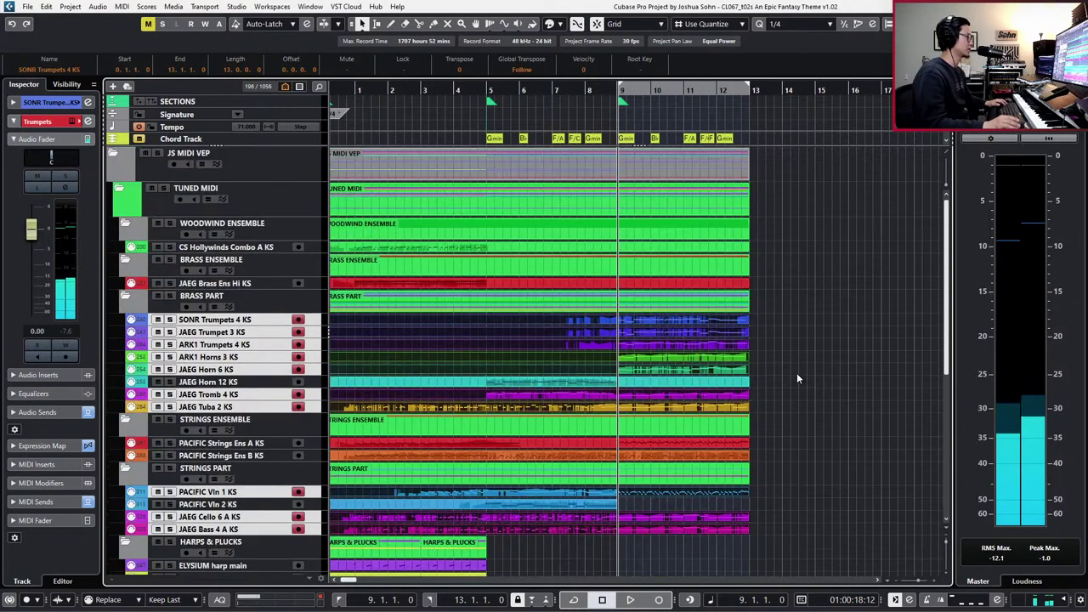
scroll(796, 372, down, 3)
scroll(797, 378, right, 2)
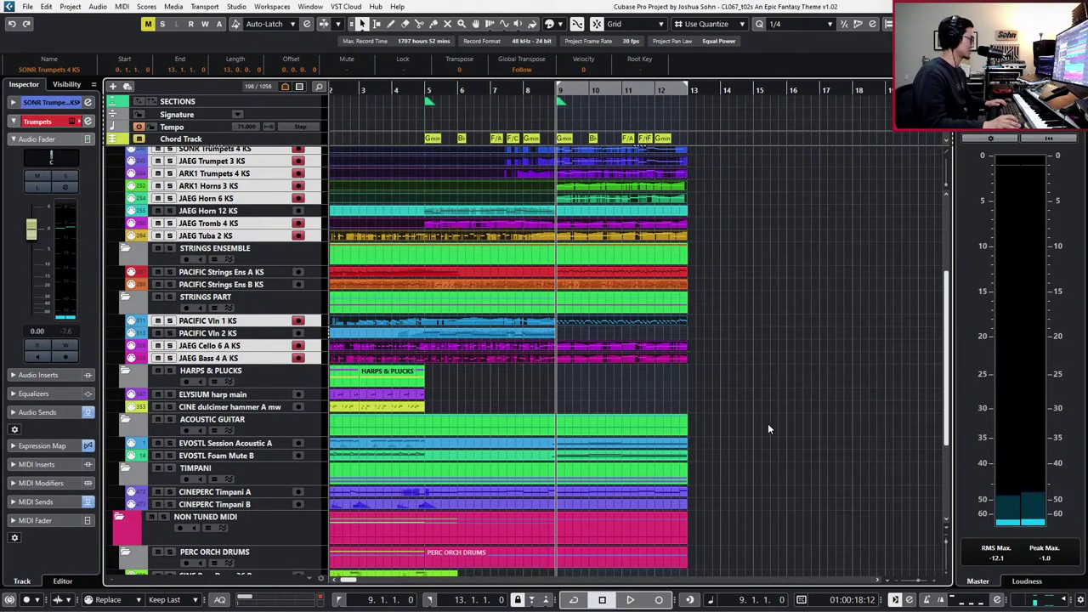
scroll(756, 452, down, 3)
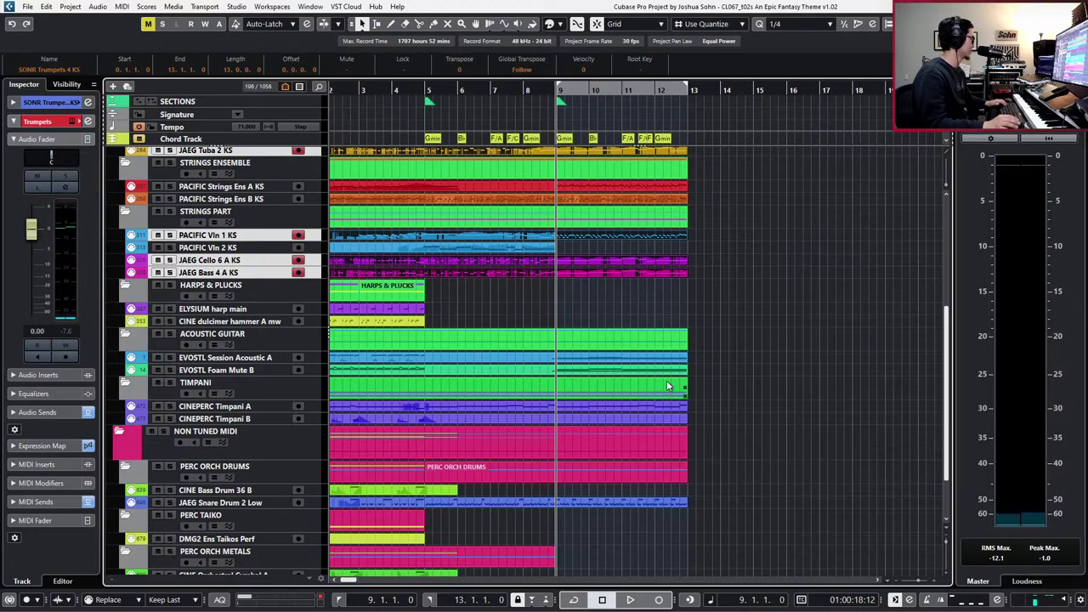
mouse_move(680, 371)
mouse_down()
mouse_move(718, 357)
mouse_move(681, 372)
mouse_up()
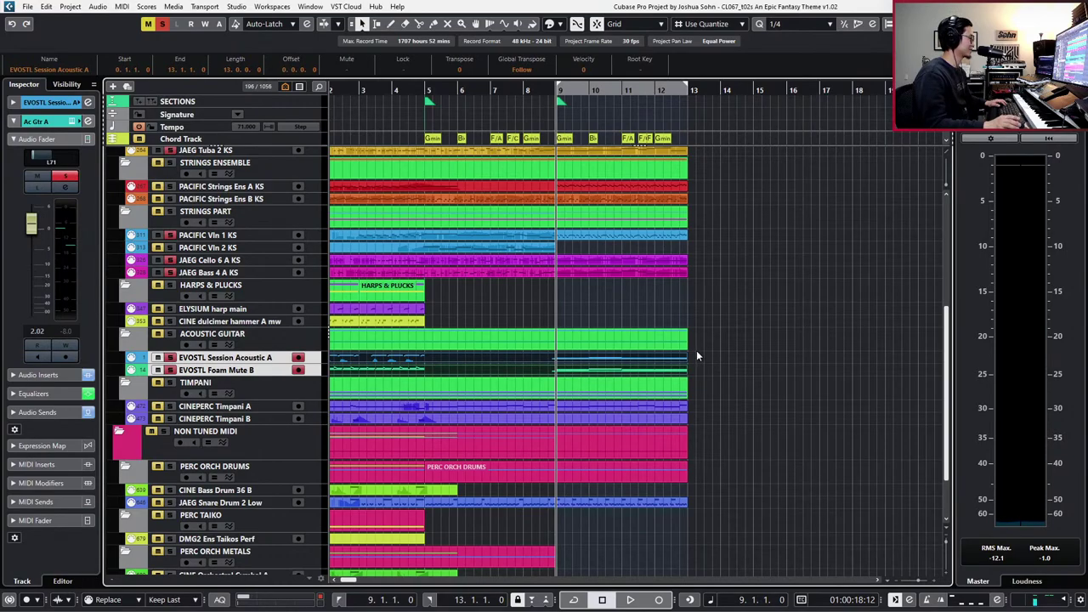
key(space)
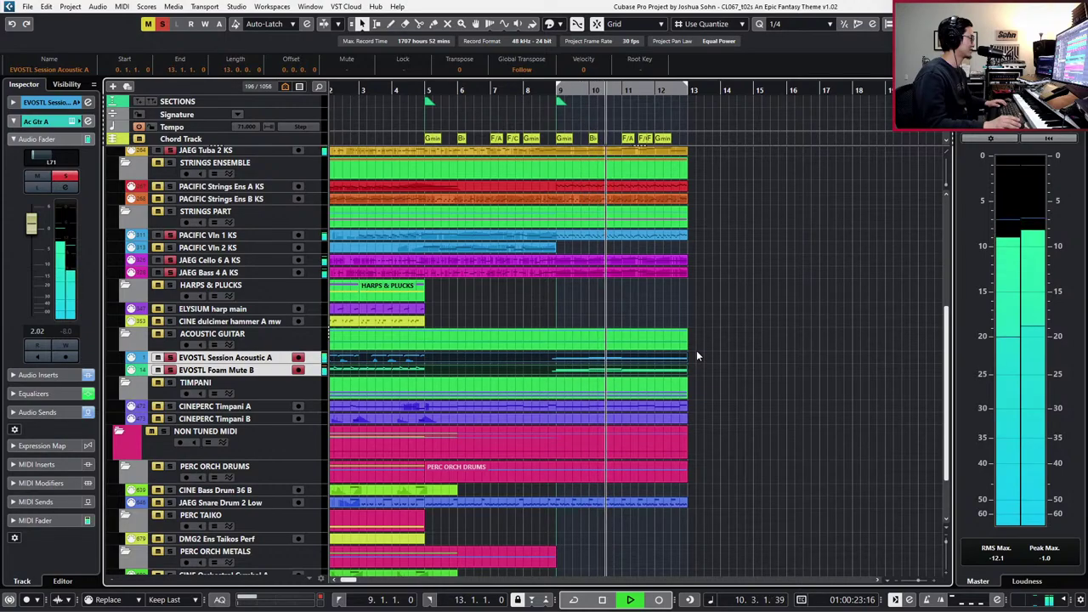
key(space)
- Open the EVOSTL Session Acoustic A and EVOSTL Foam Mute B parts together in the note editor
key(h)
key(h)
key(h)
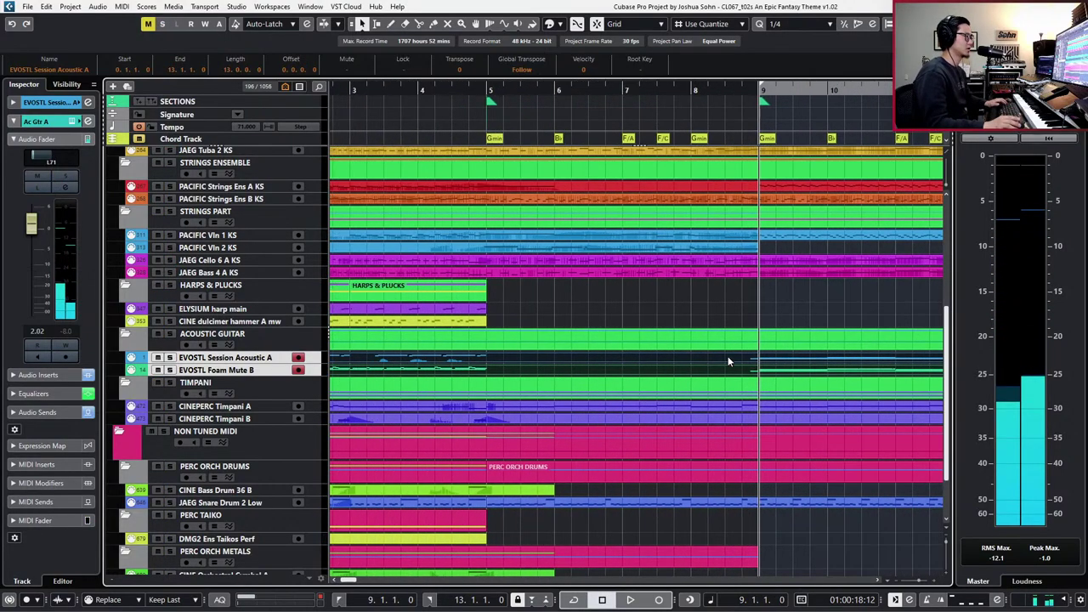
scroll(728, 357, right, 1)
click(790, 369)
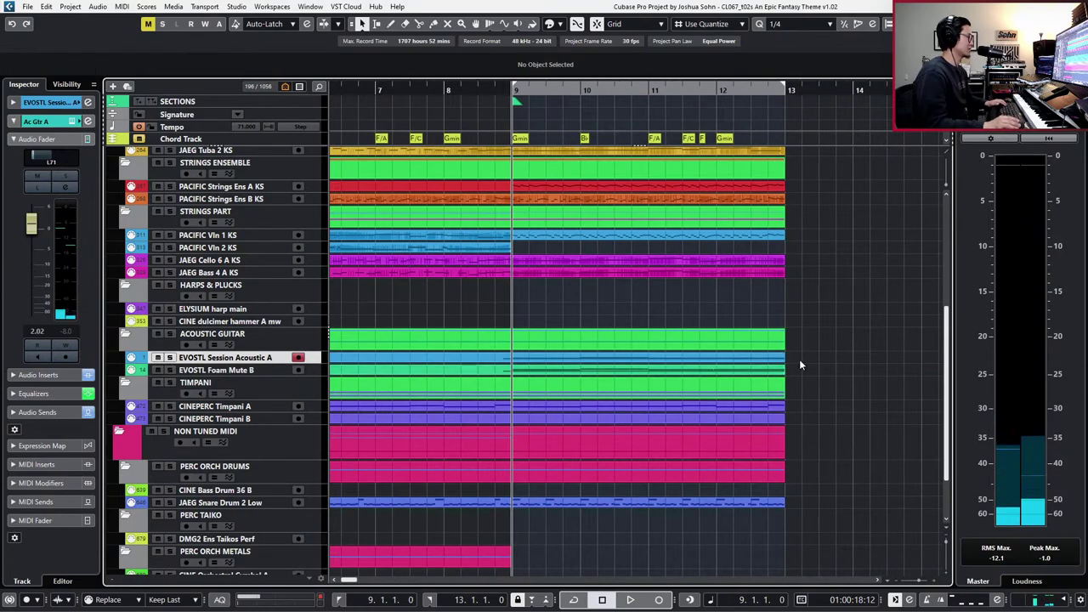
click(776, 373)
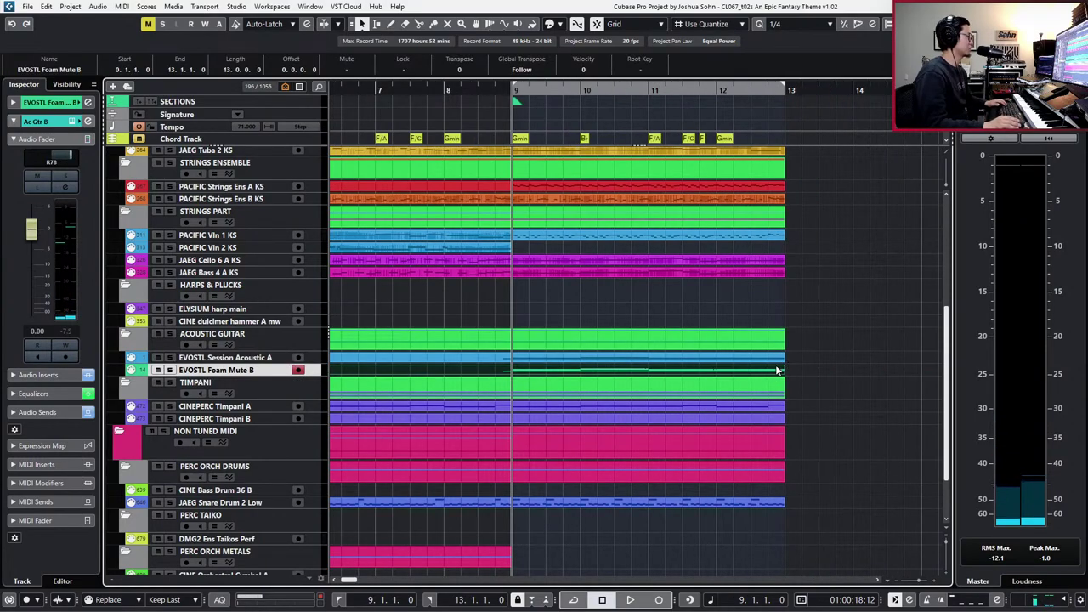
double_click(777, 358)
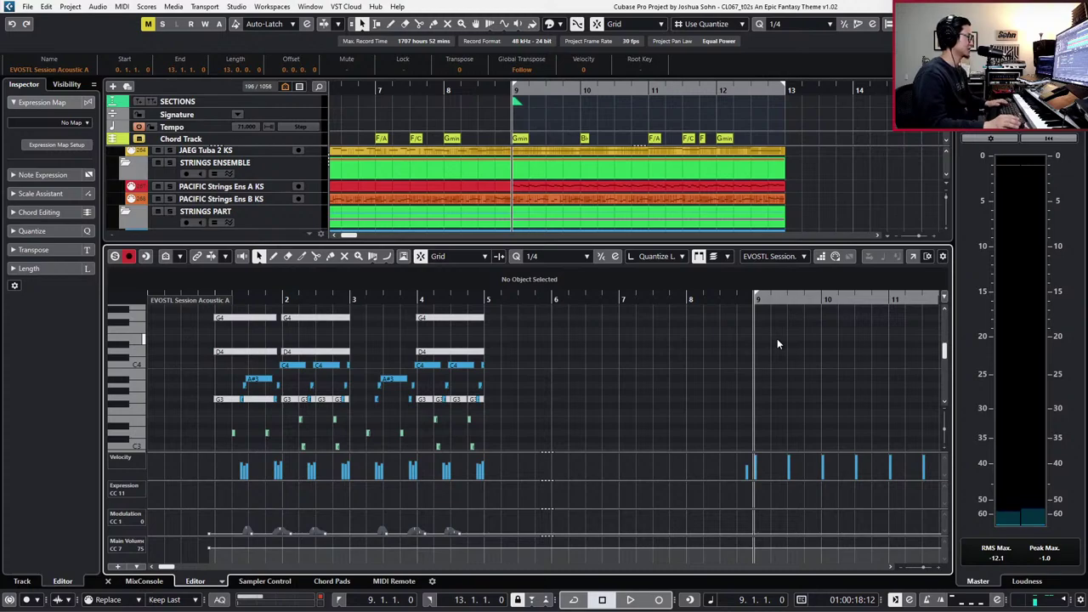
- Hide the controller lanes, solo the two guitar parts in the note editor and audition their bar 9 notes
key(g)
key(g)
key(g)
scroll(765, 361, down, 4)
scroll(765, 362, up, 1)
key(h)
key(h)
key(h)
scroll(766, 361, down, 2)
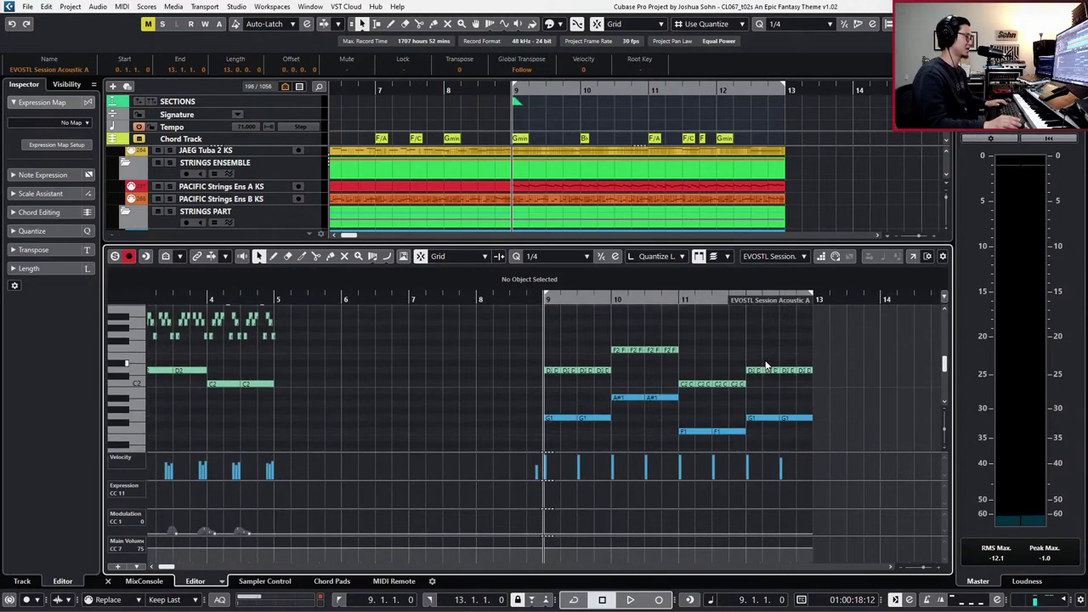
key(alt+l)
scroll(765, 359, up, 3)
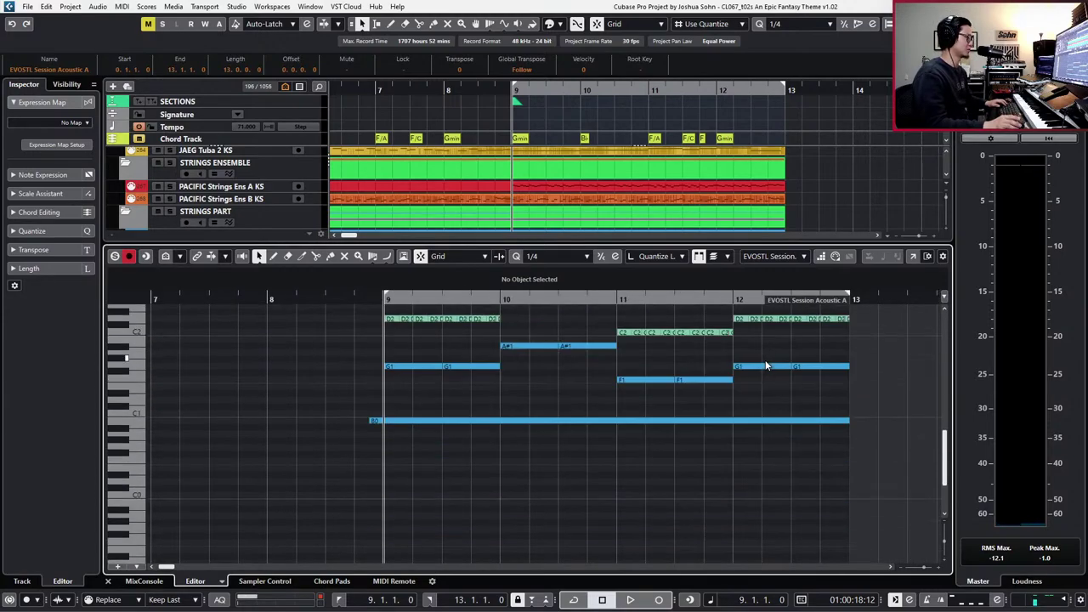
key(space)
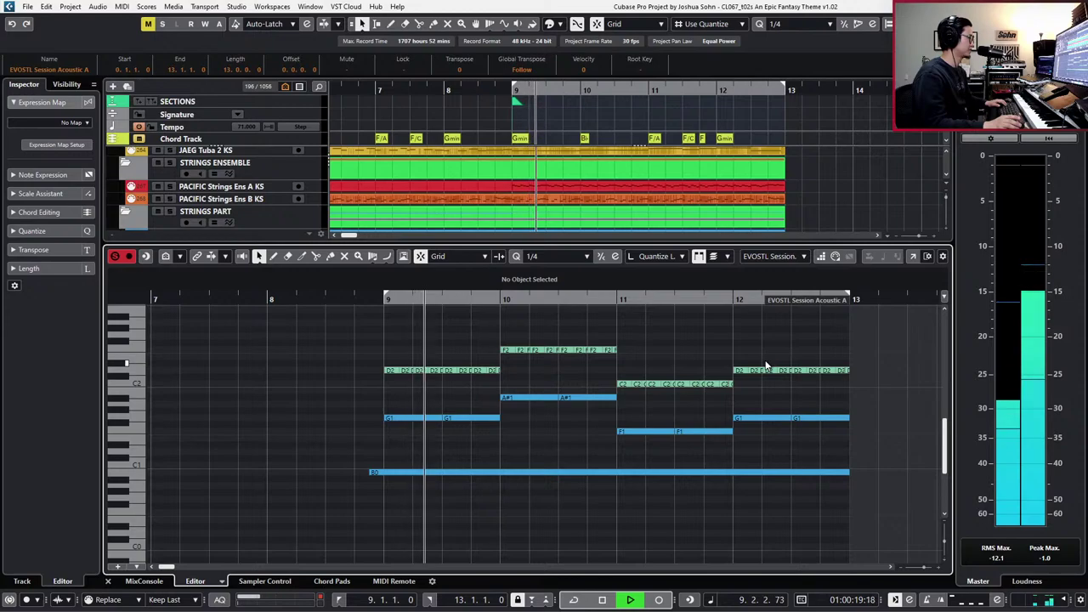
key(space)
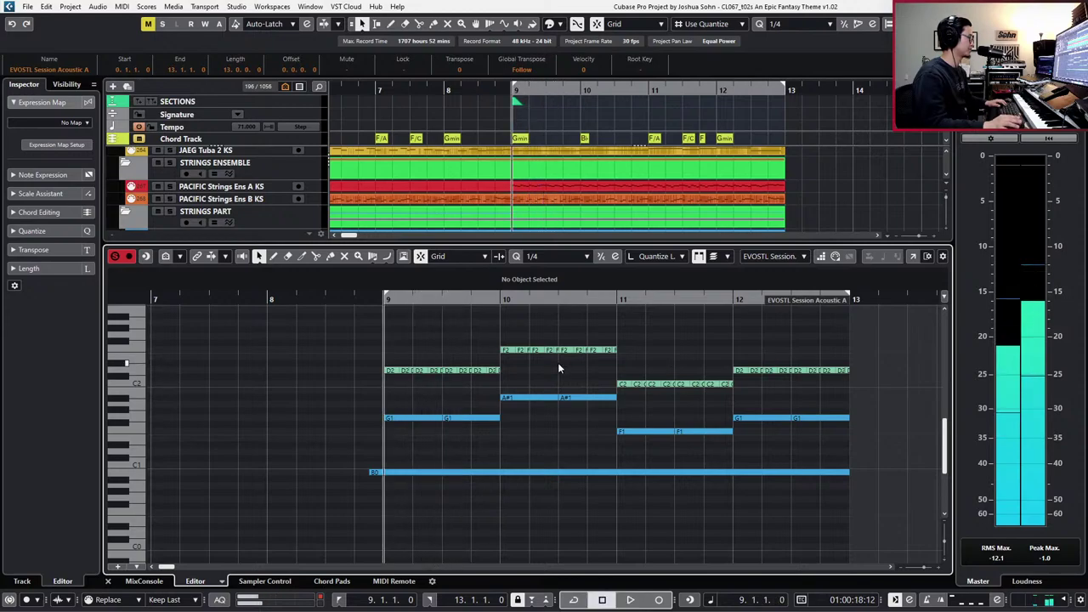
- Shorten the low two-beat Session Acoustic A notes in bars 9–12 to one beat, duplicating each onto the following beat
click(408, 417)
key(shift+Right)
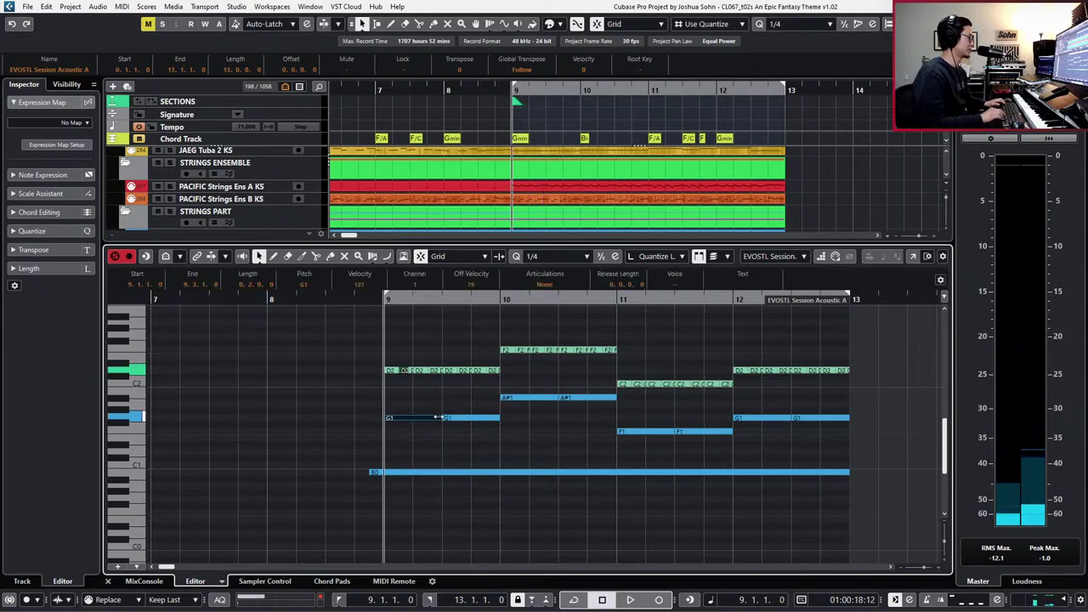
click(440, 406)
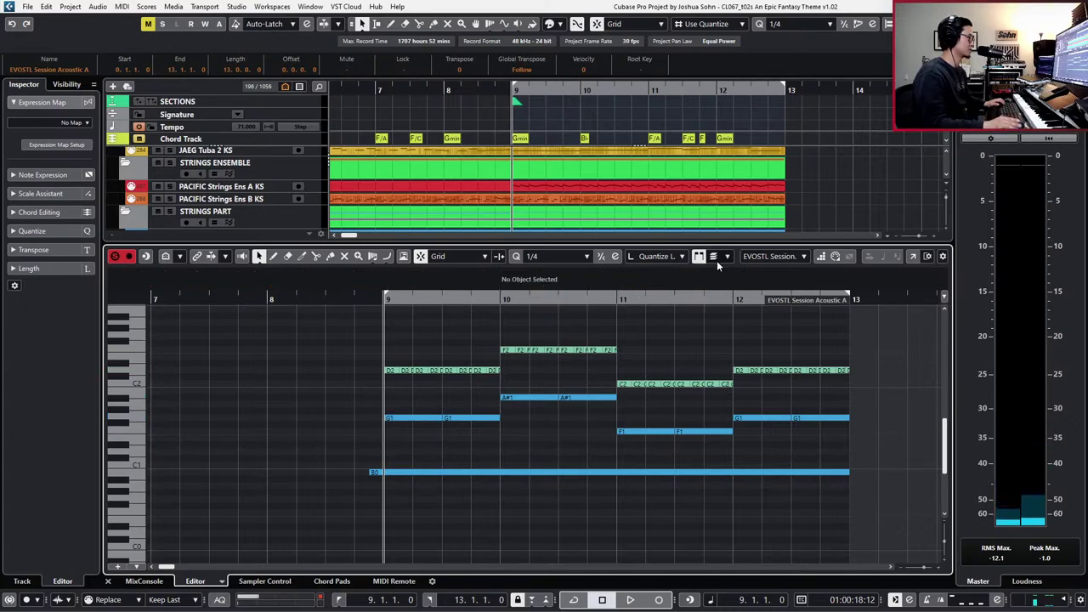
drag(354, 389, 830, 439)
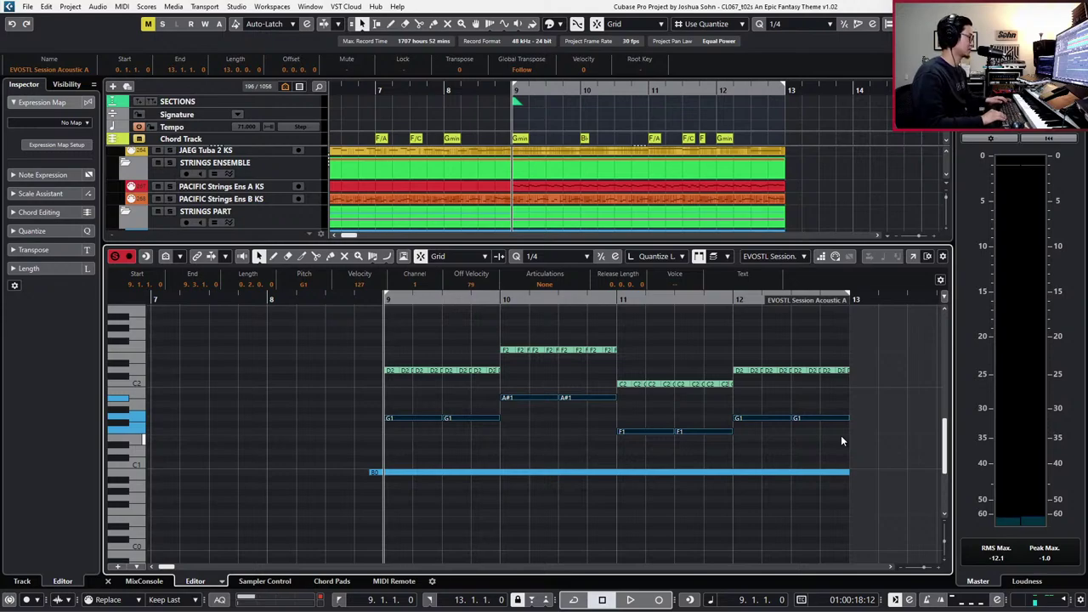
key(alt+shift+Left)
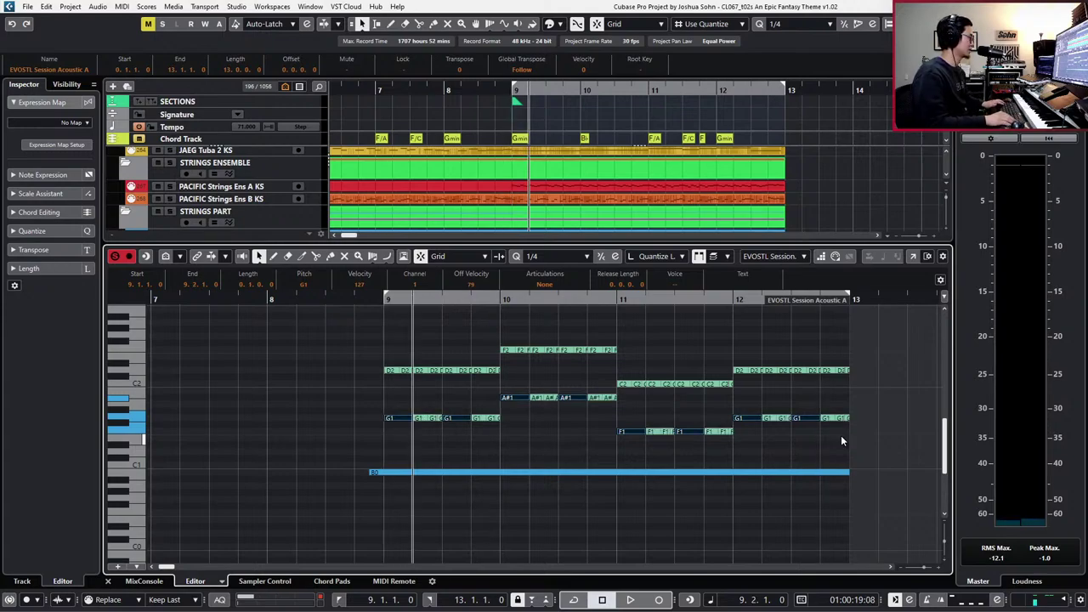
key(space)
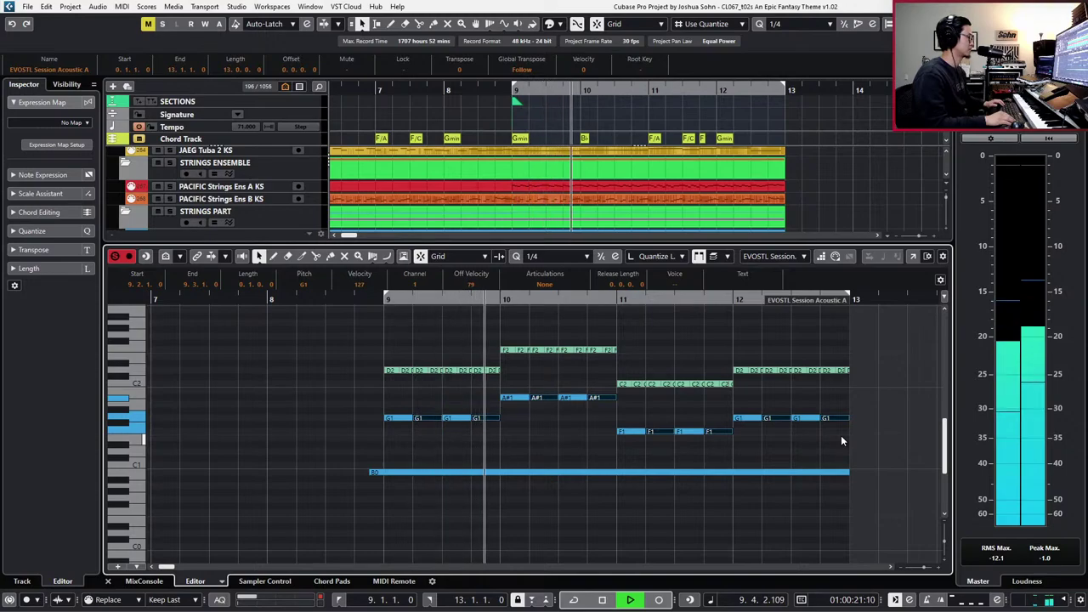
key(space)
- Using a 1/16 Triplet grid, shorten the beat 4 low notes in bars 9–12 to 0.0.3.40 and add 0.0.0.80-long repeats after them
click(506, 414)
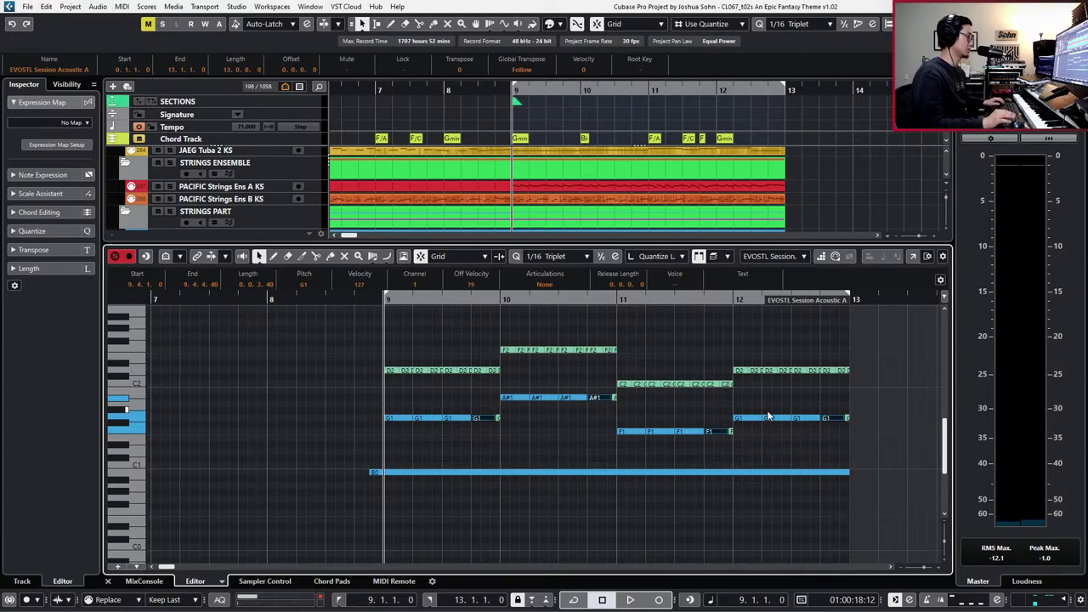
key(space)
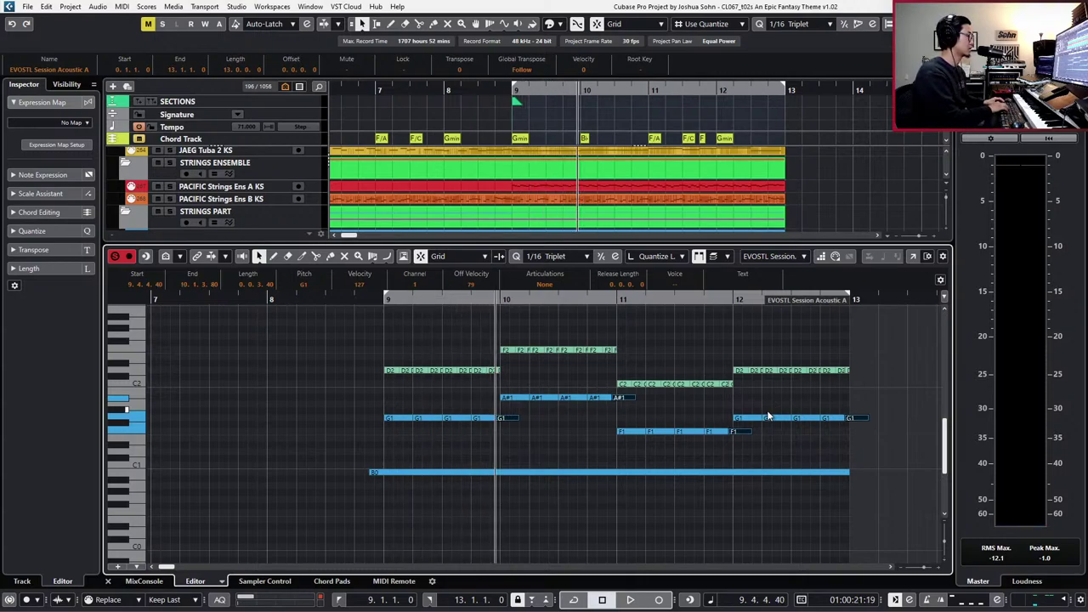
key(space)
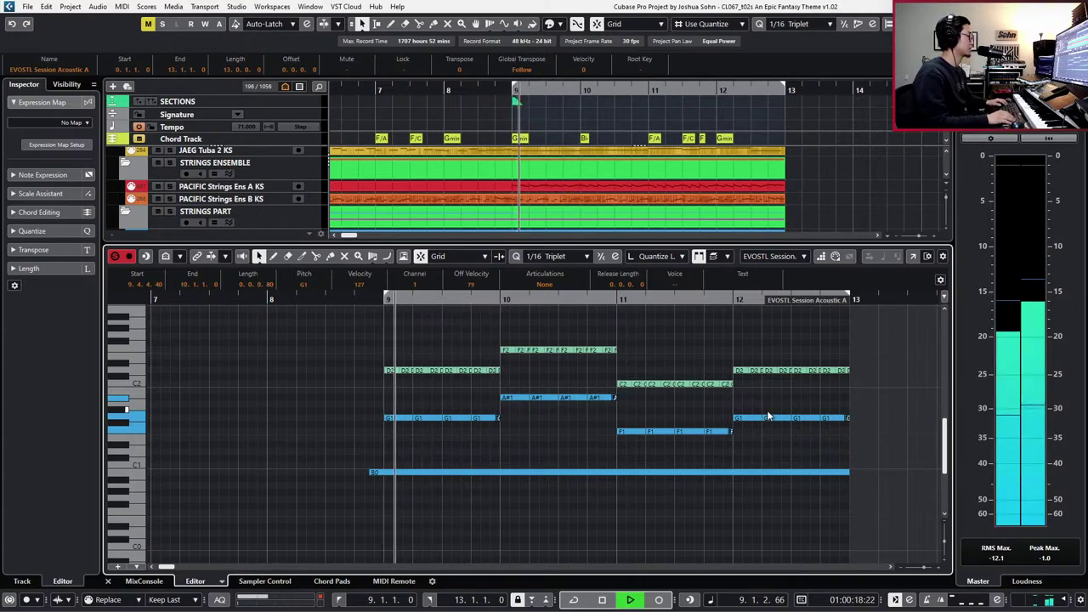
key(alt+l)
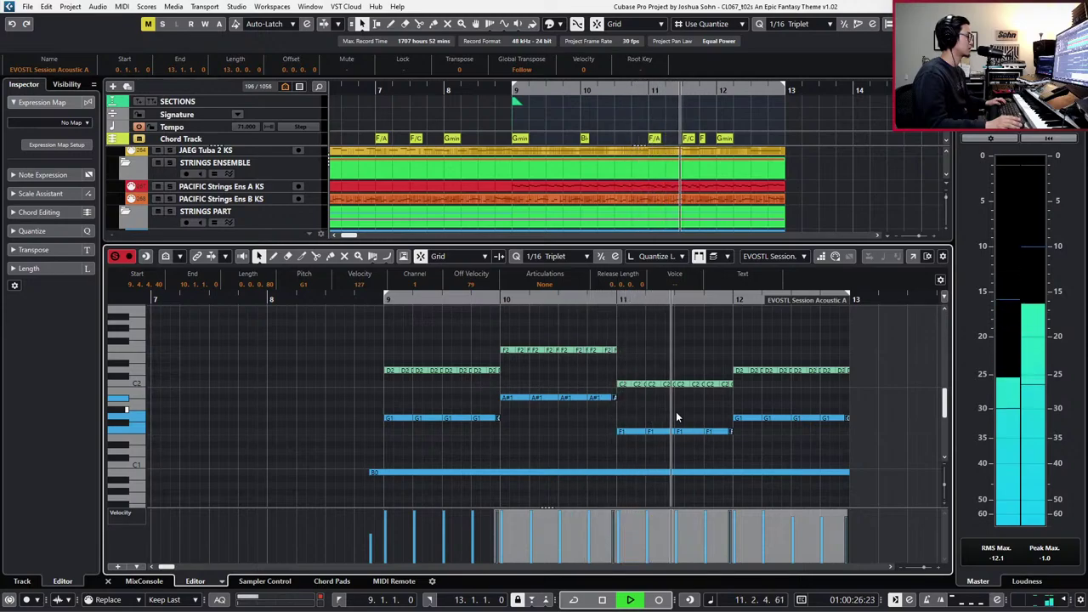
key(space)
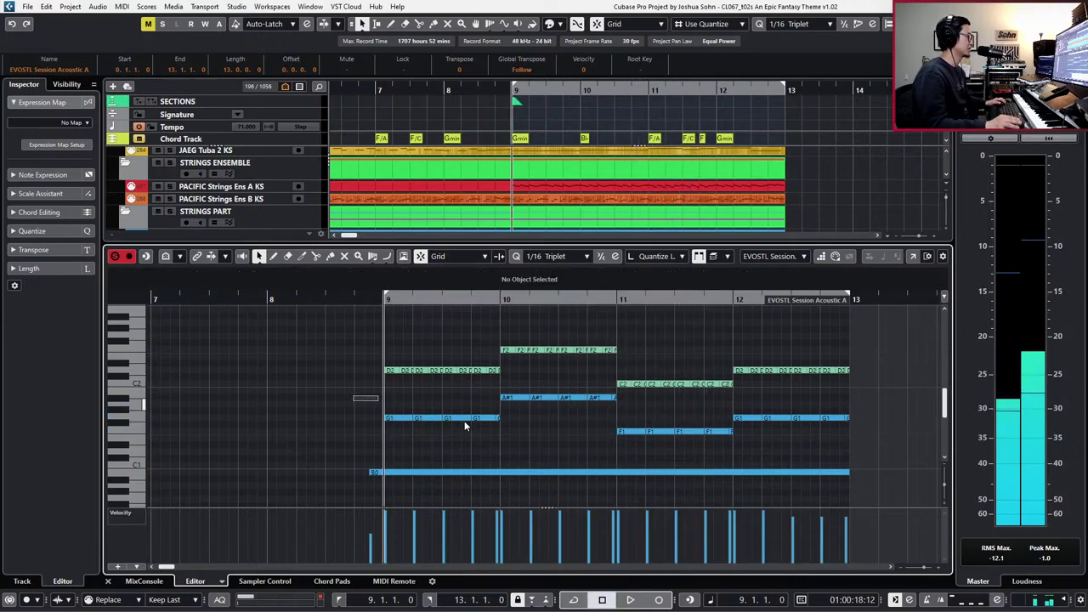
- Even out the low Session Acoustic A notes in bars 9–12 around velocity 112 and audition them with the full arrangement
drag(352, 393, 881, 452)
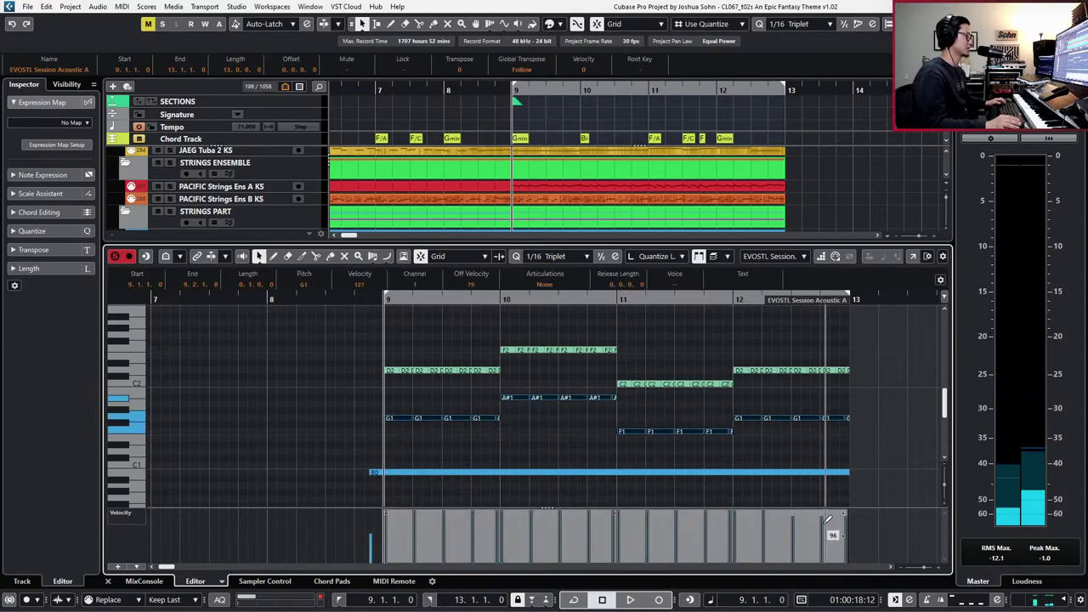
key(space)
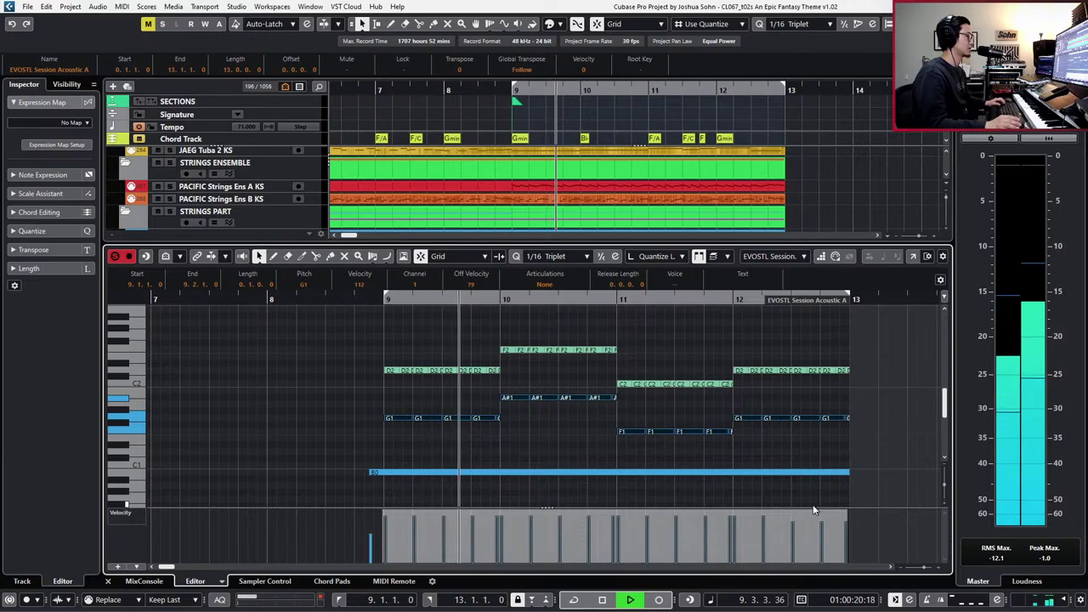
click(807, 434)
drag(789, 408, 845, 430)
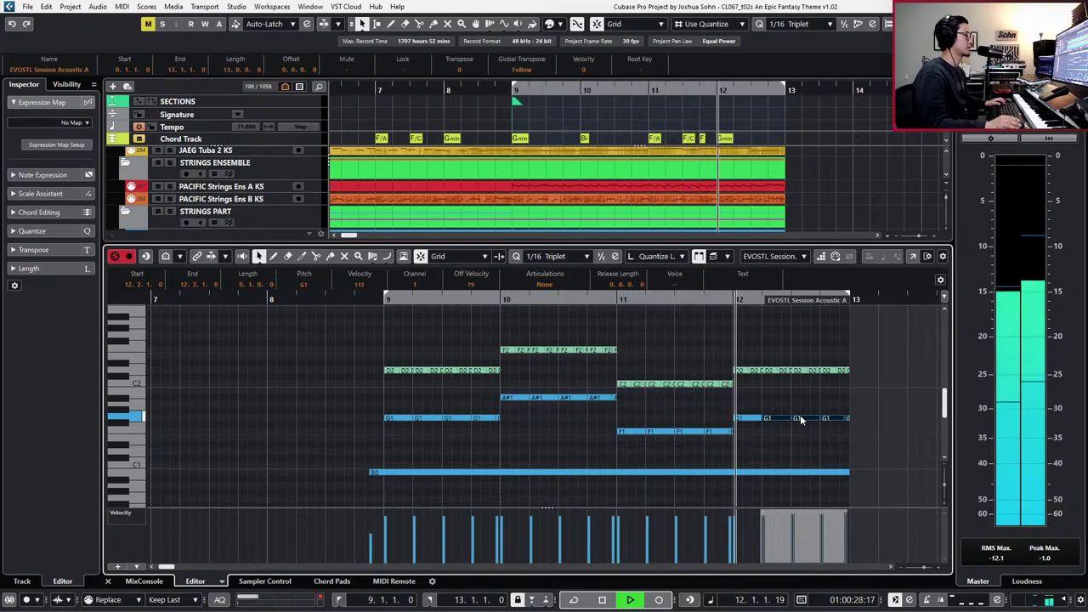
key(space)
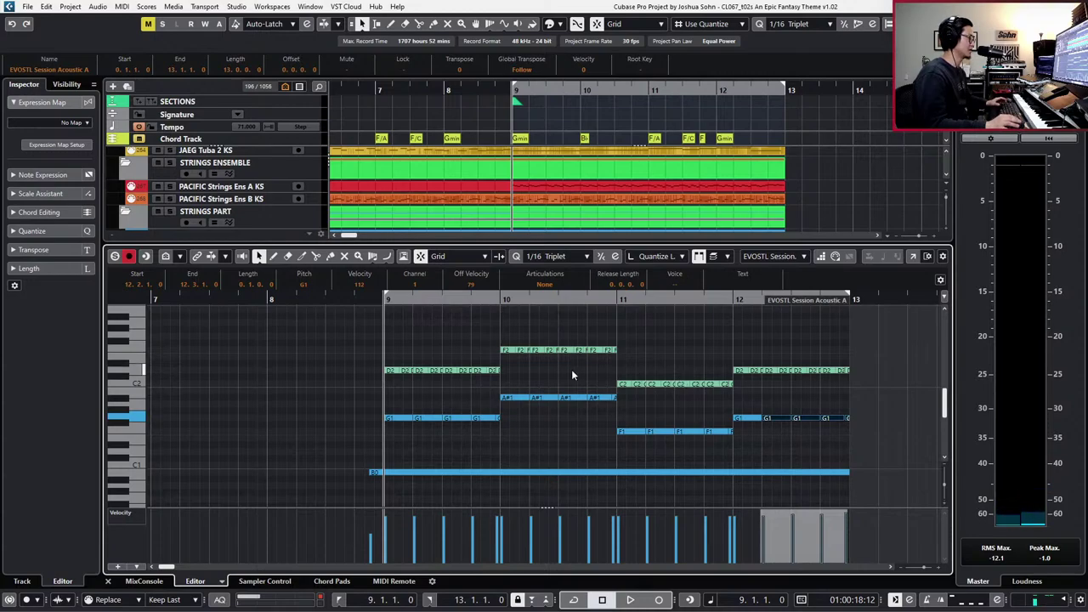
key(space)
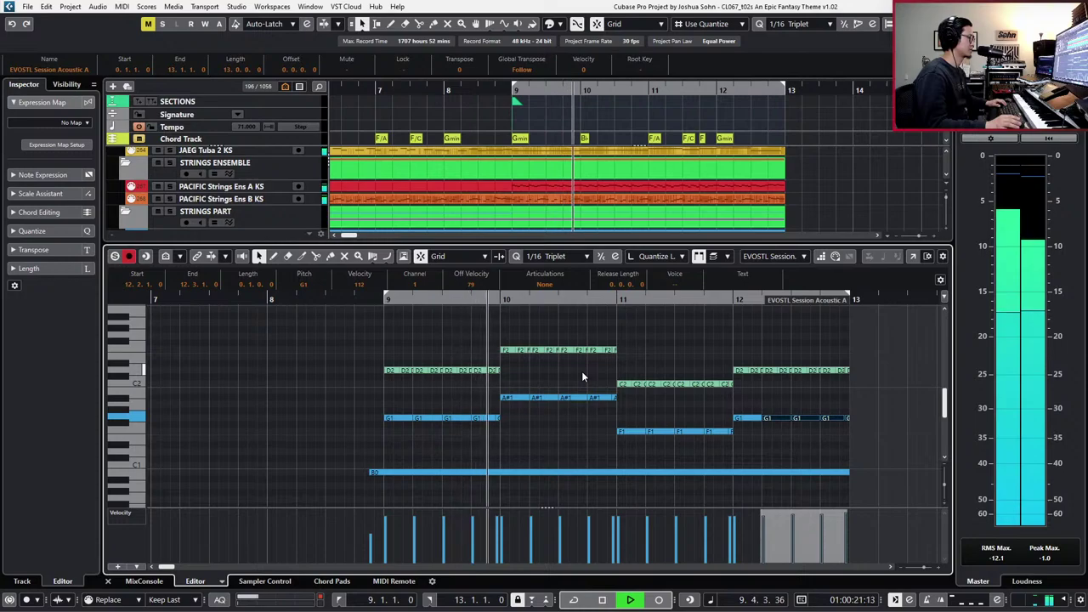
key(space)
- Transpose the short notes at 9.4.4.40 in both guitar parts up two semitones and play them back from bar 9
click(497, 377)
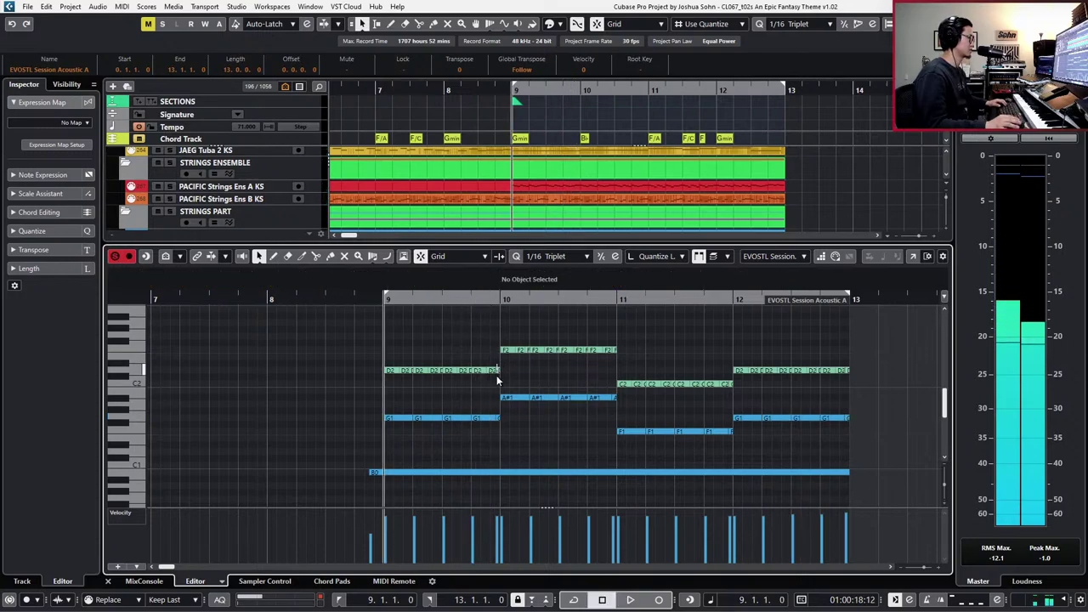
click(497, 419)
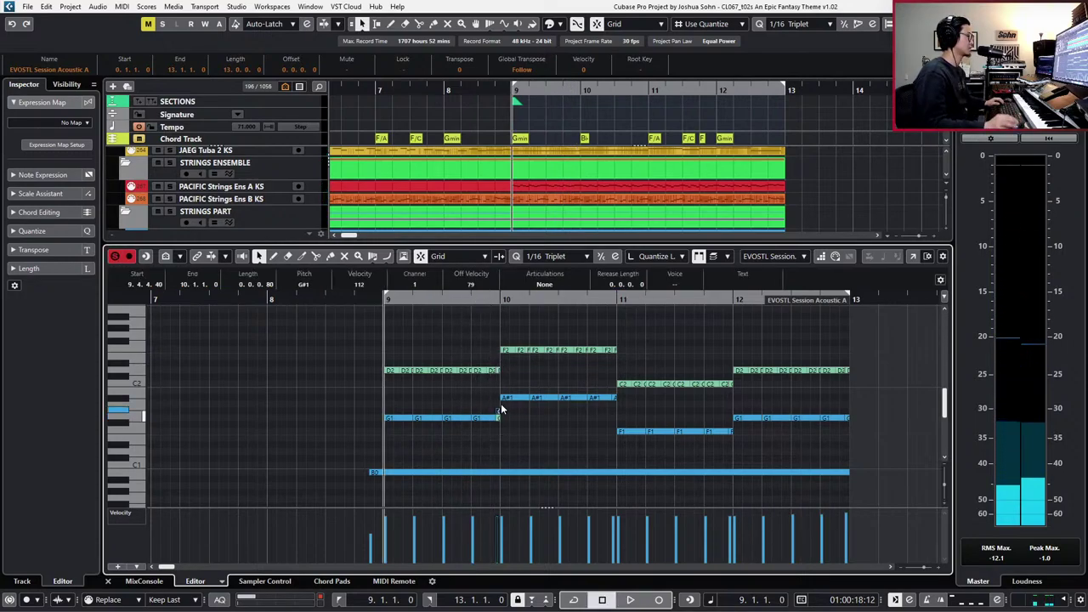
click(727, 256)
click(727, 272)
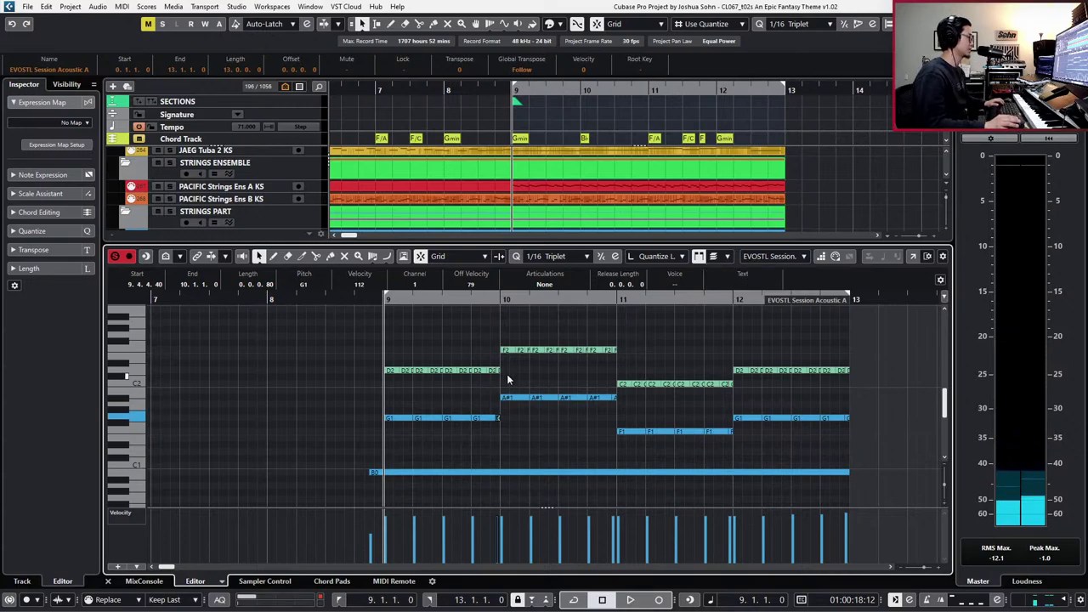
drag(499, 359, 498, 422)
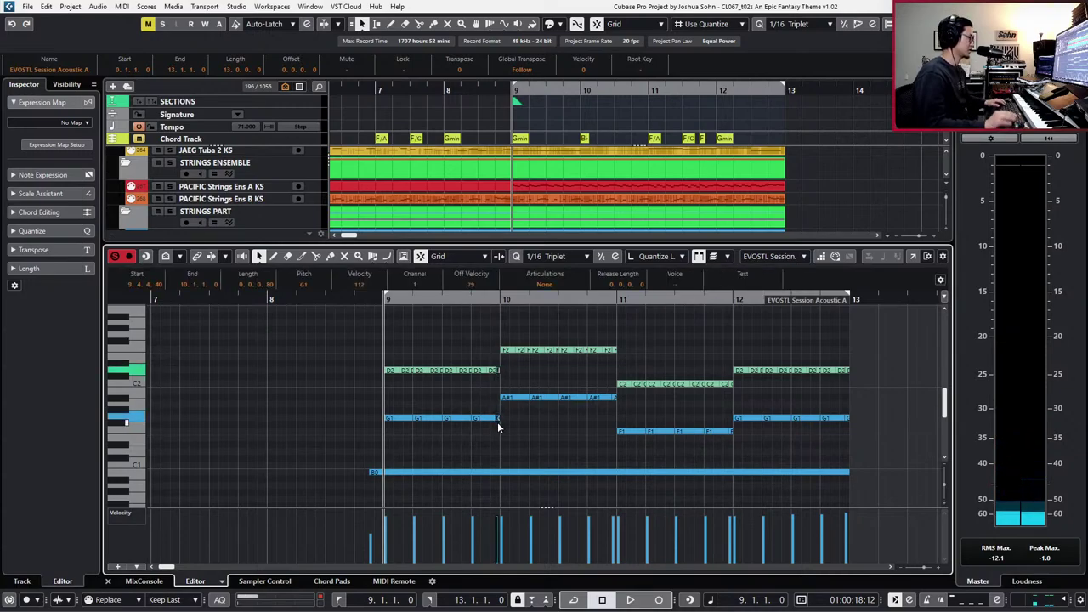
key(space)
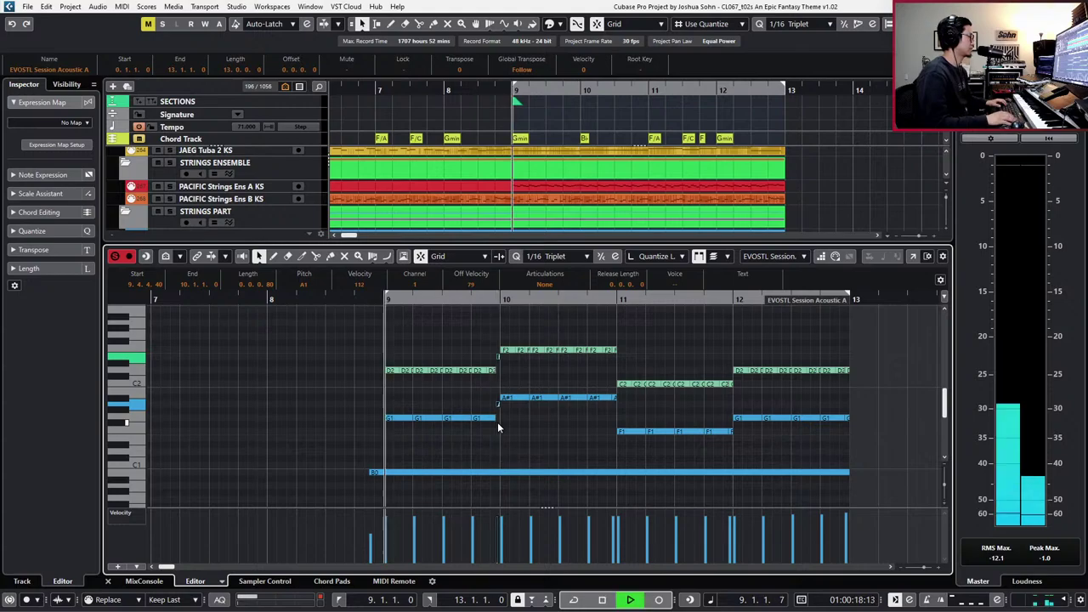
- Set the velocity of the low Session Acoustic A note at 9.4.4.40 to 84 and audition it from bar 9
key(h)
key(h)
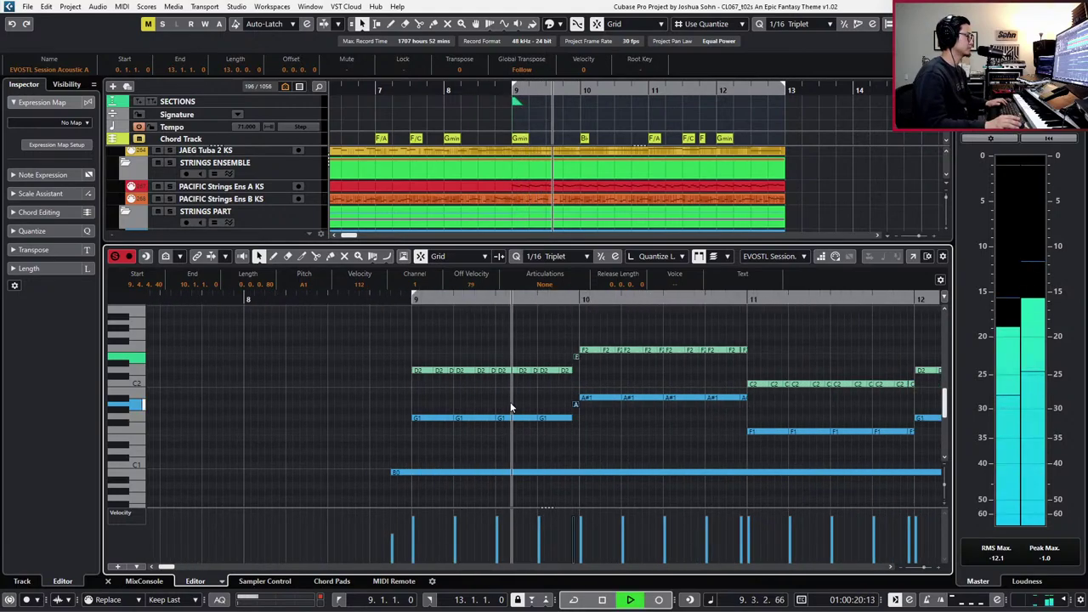
key(space)
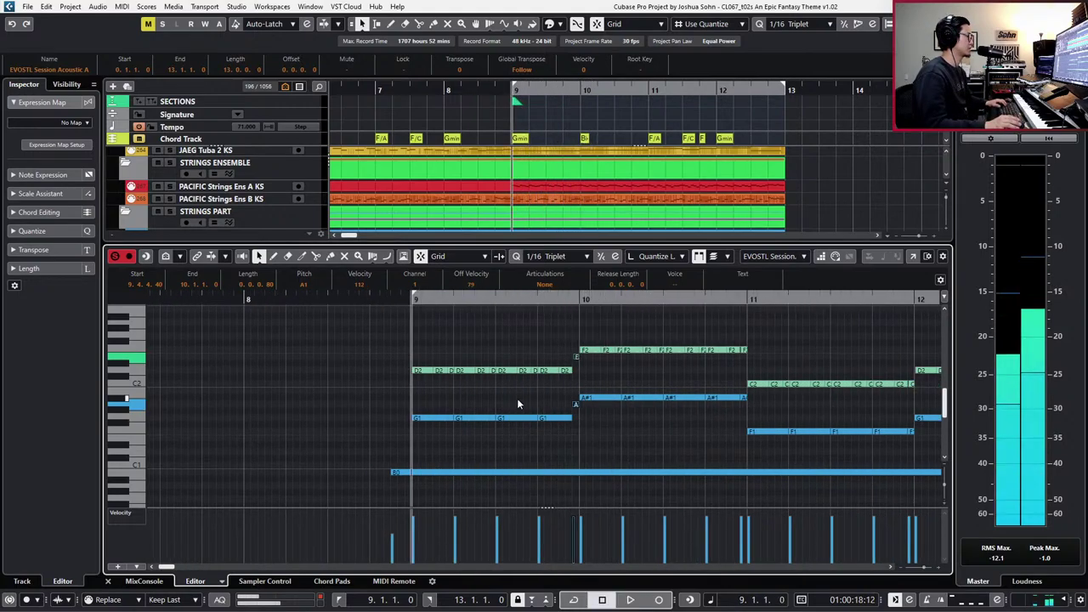
key(space)
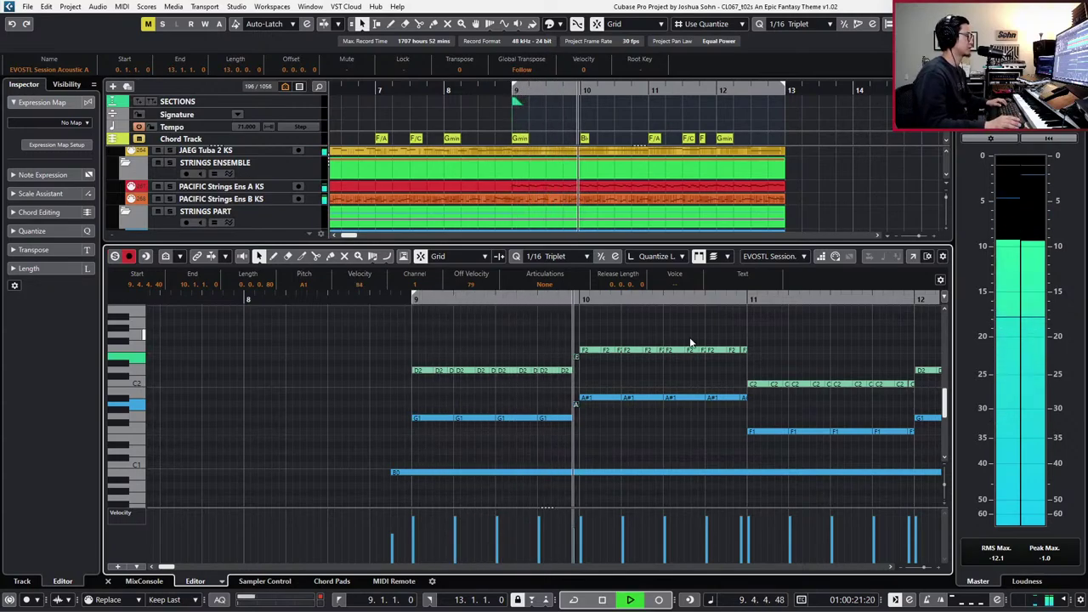
key(space)
key(space)
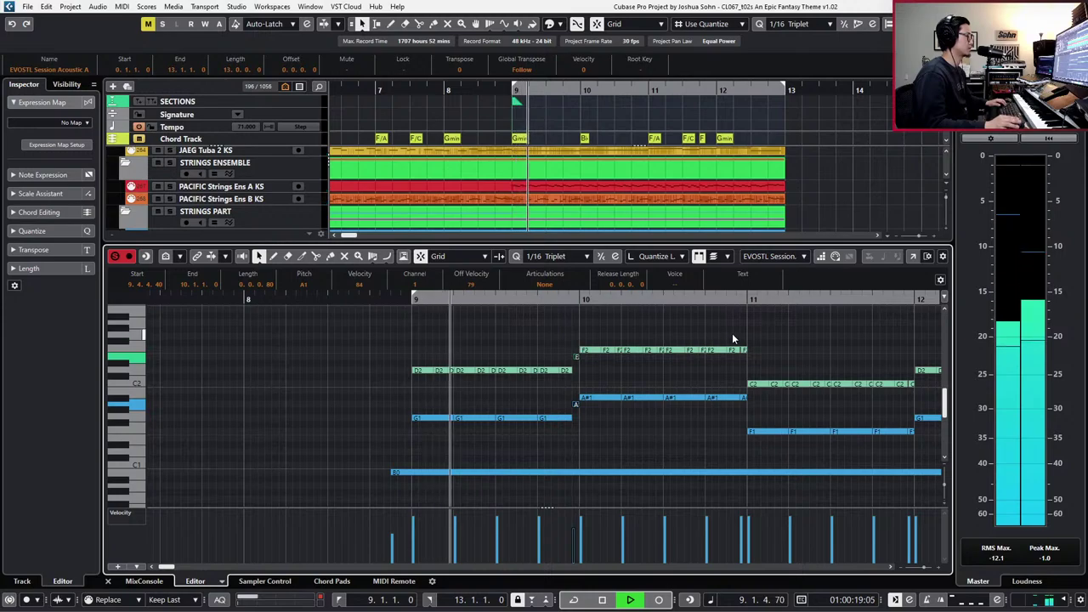
- Transpose the short notes at 10.4.4.40 in both guitar parts down three semitones and play back the move into bar 11
drag(743, 337, 740, 366)
click(744, 396)
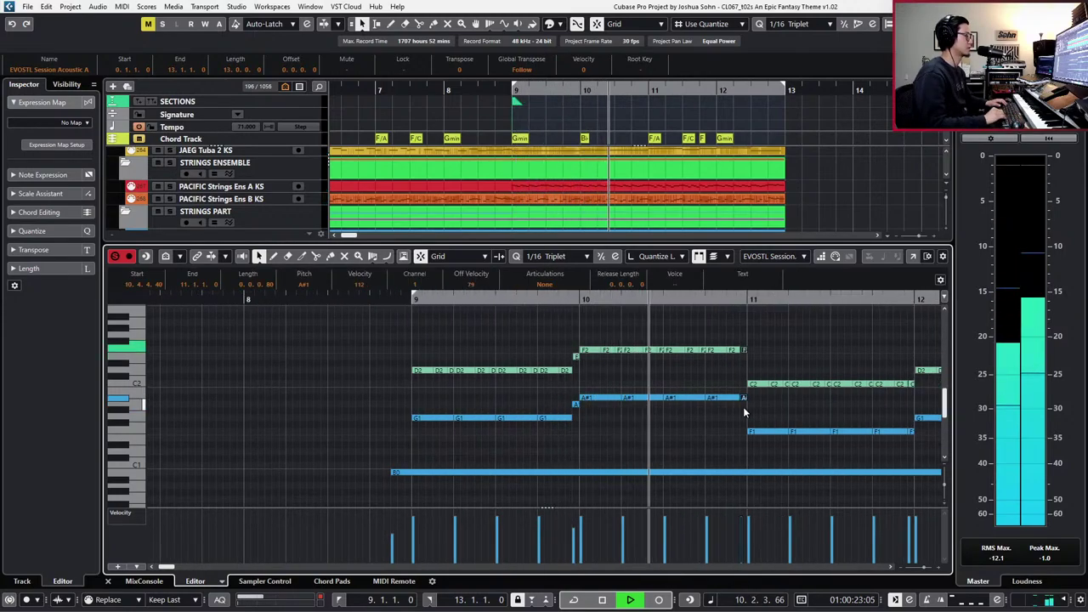
key(space)
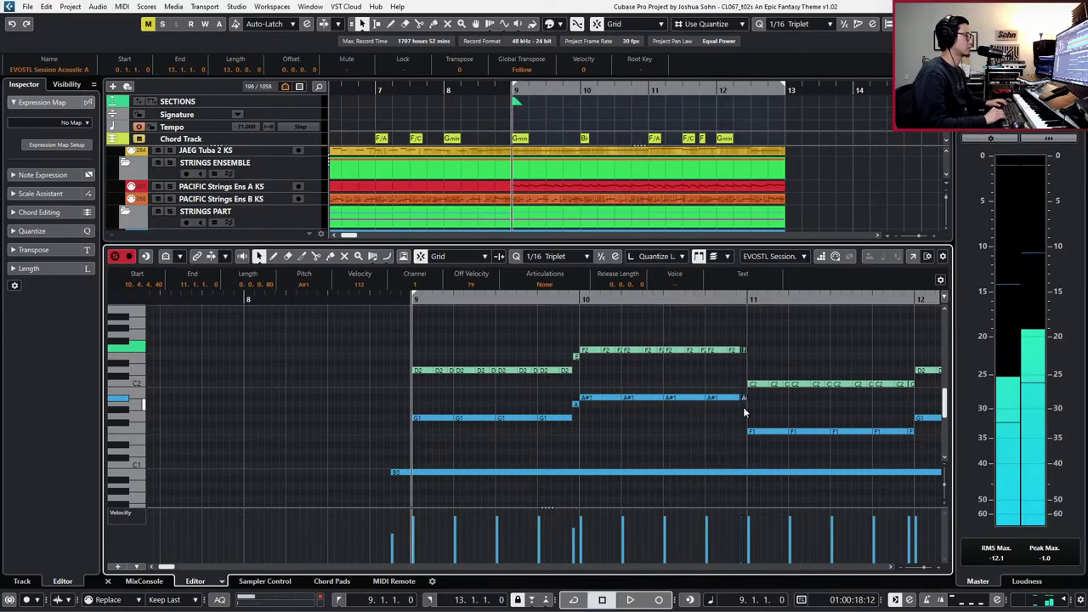
key(Down)
key(Down)
key(Down)
key(l)
key(space)
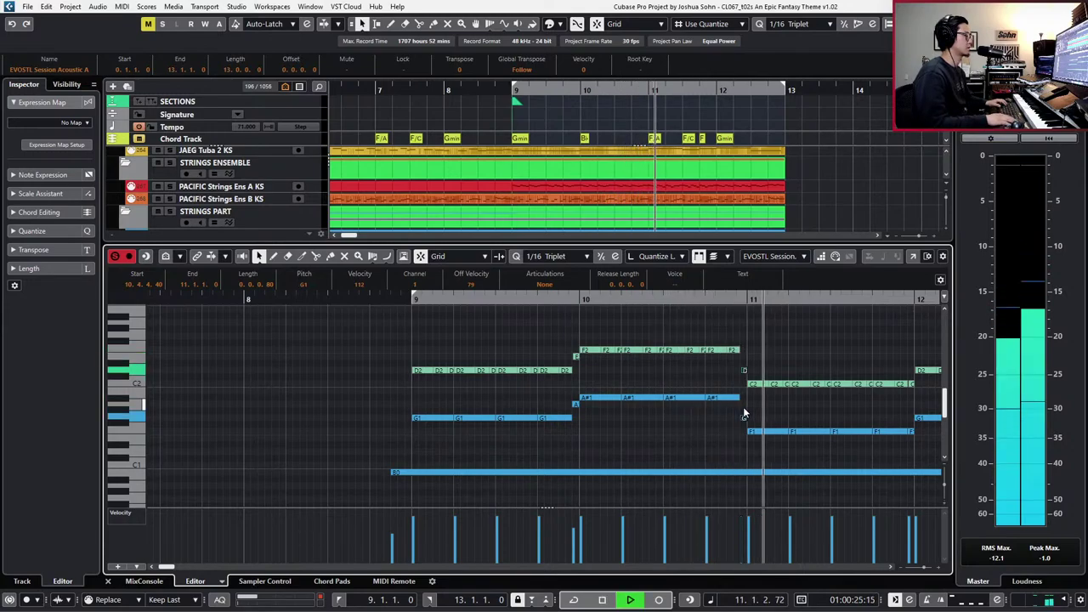
key(l)
key(KP_Subtract)
scroll(744, 412, right, 2)
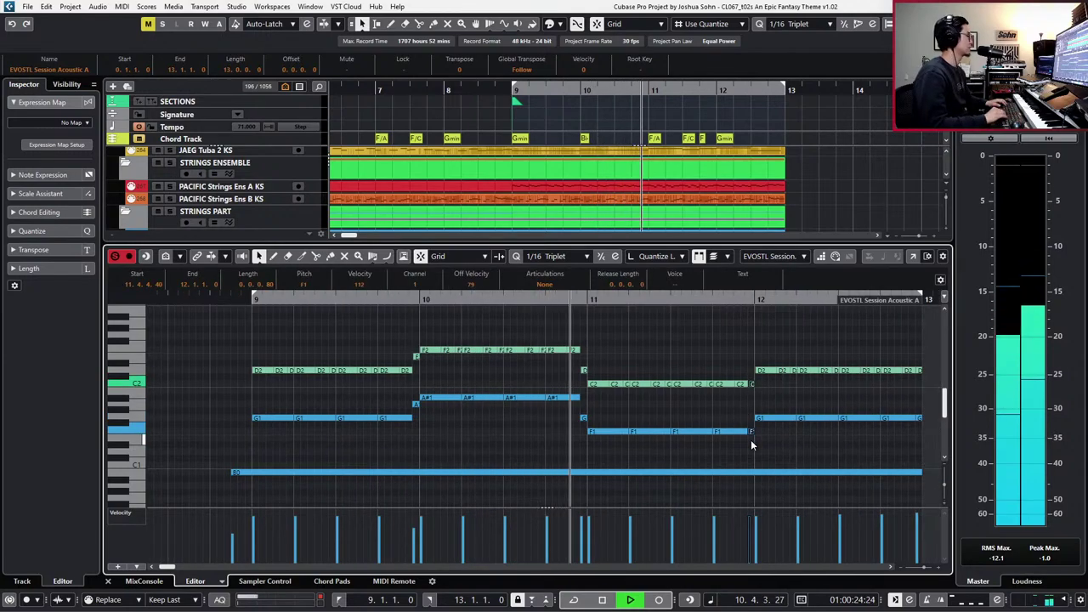
- Try the short guitar notes at 10.4.4.40 two semitones higher, restore them to G1 and D2, and compare by ear
key(space)
click(584, 369)
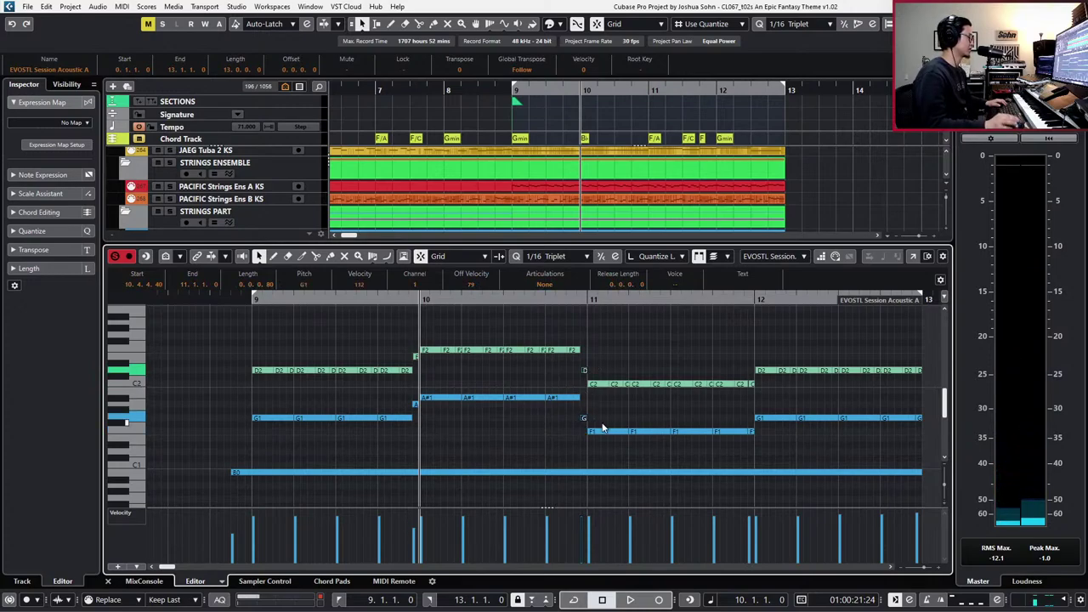
key(space)
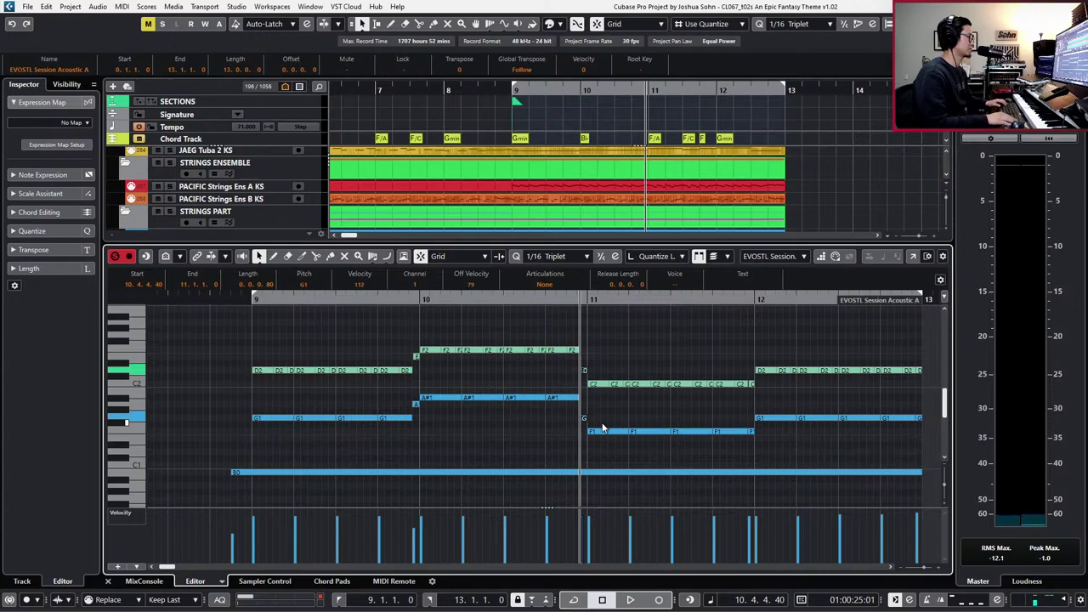
key(space)
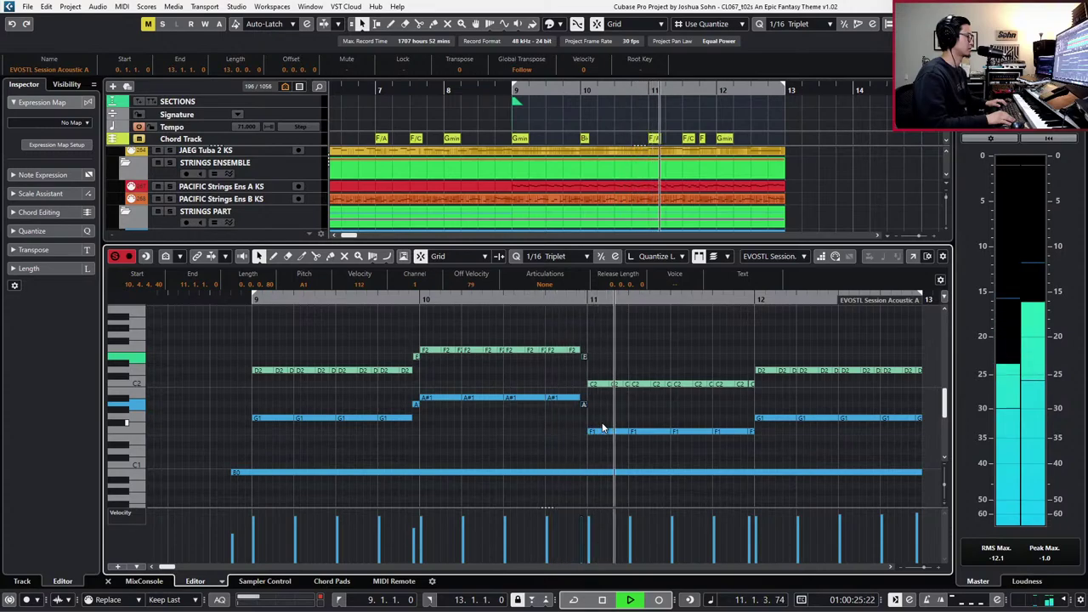
key(space)
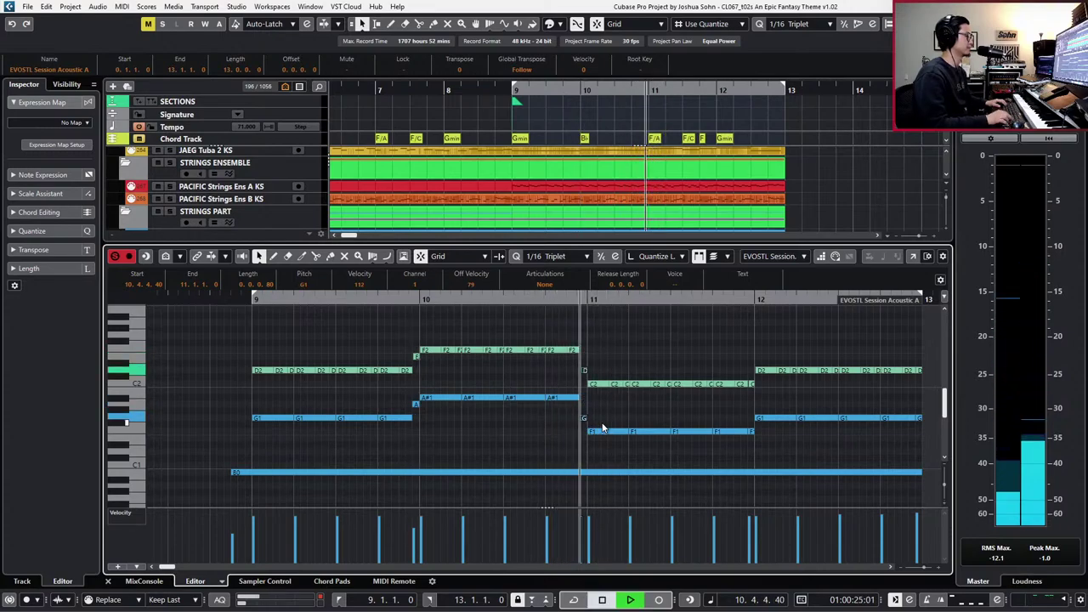
key(space)
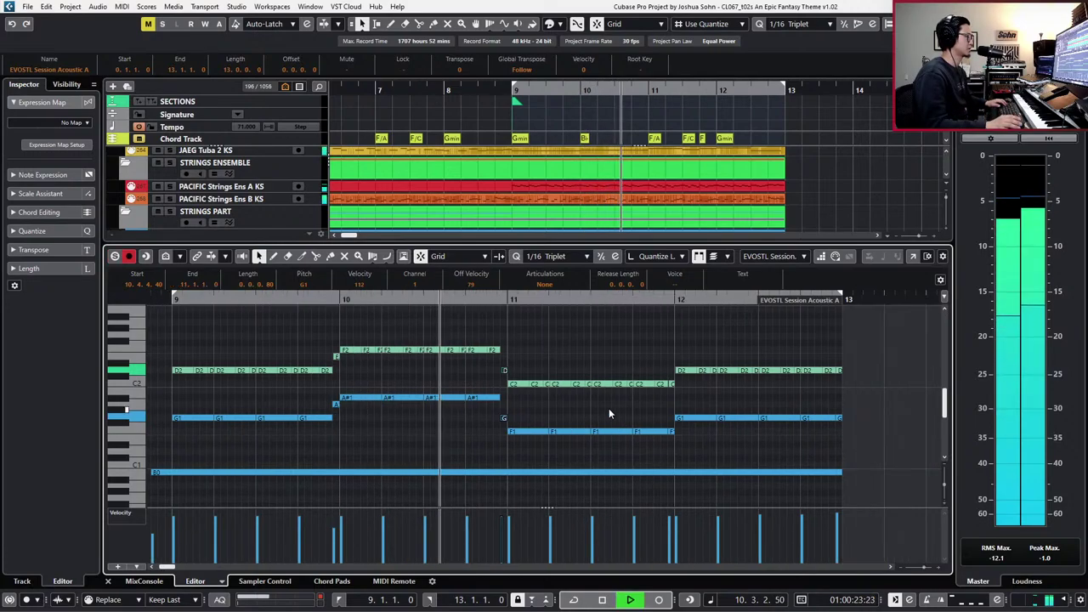
key(space)
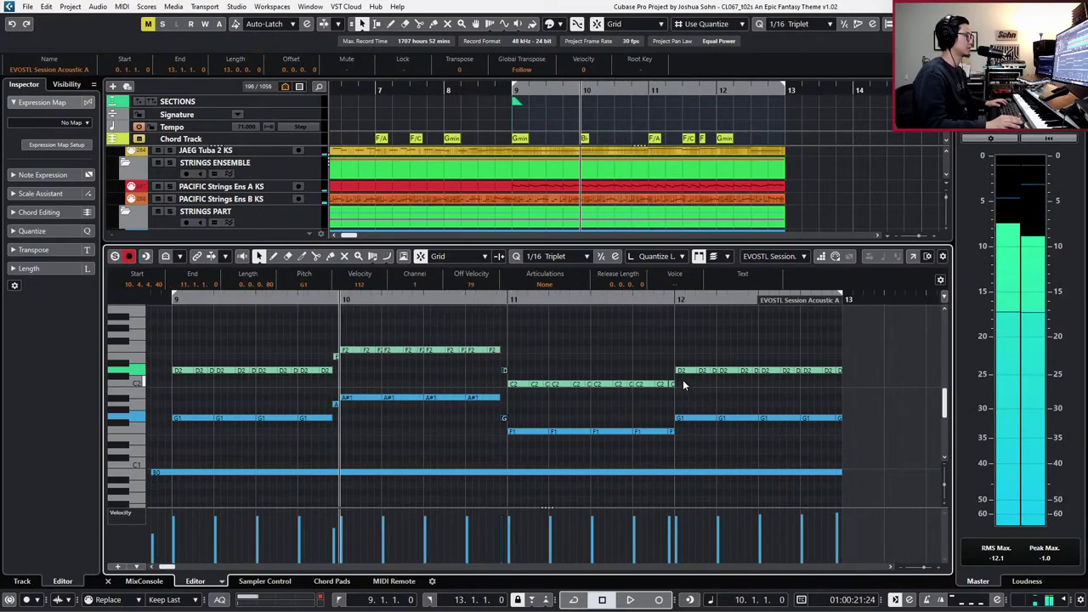
- Transpose the short notes at 11.4.4.40 in both guitar parts up one semitone and audition them from beat 4
click(671, 439)
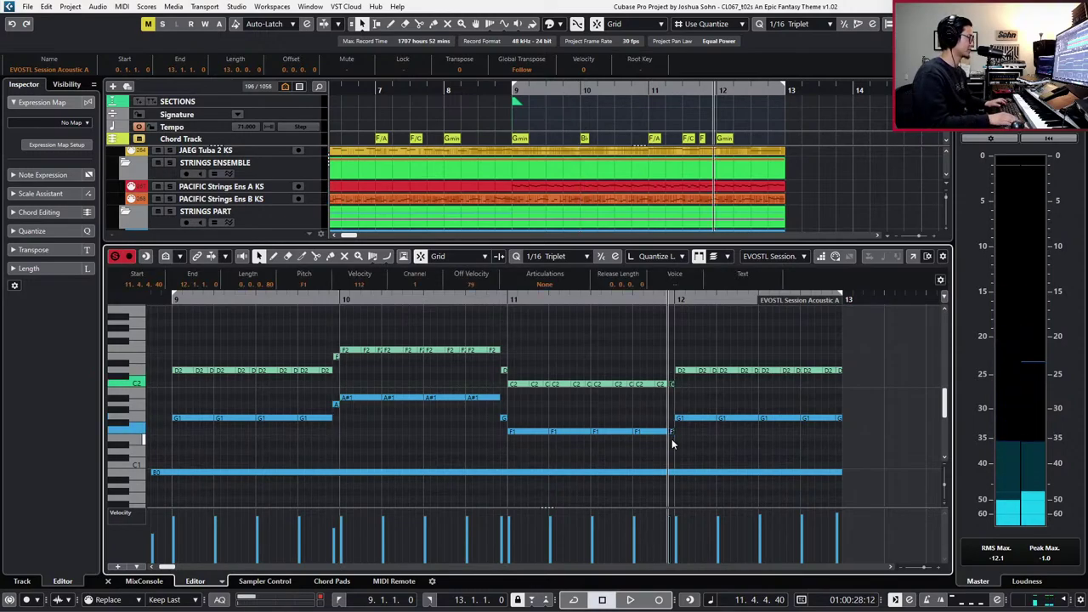
key(KP_Subtract)
key(KP_Subtract)
key(KP_Subtract)
key(KP_Subtract)
key(KP_Subtract)
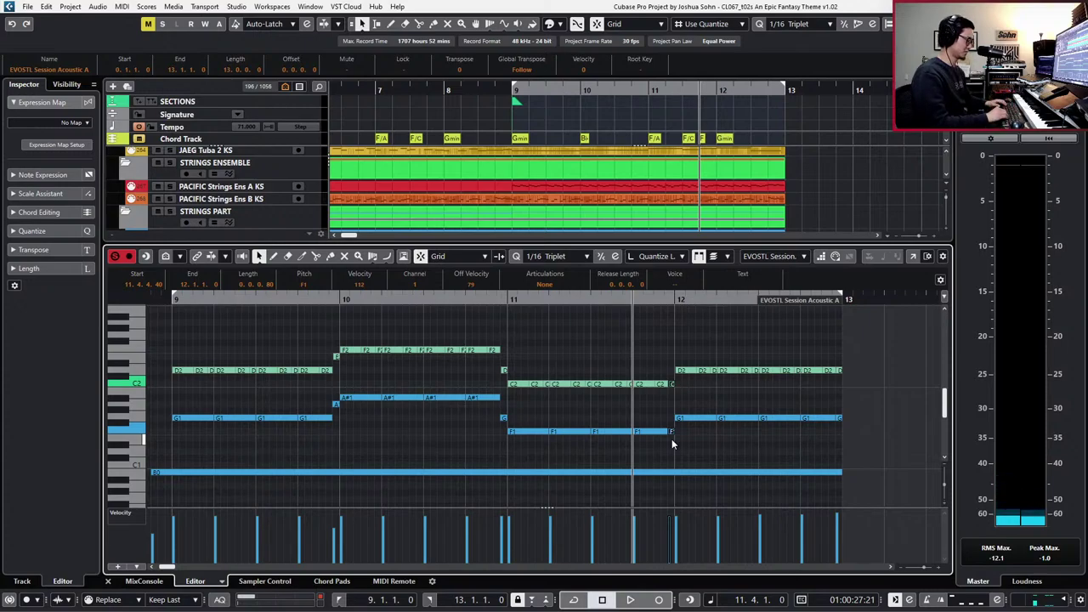
key(space)
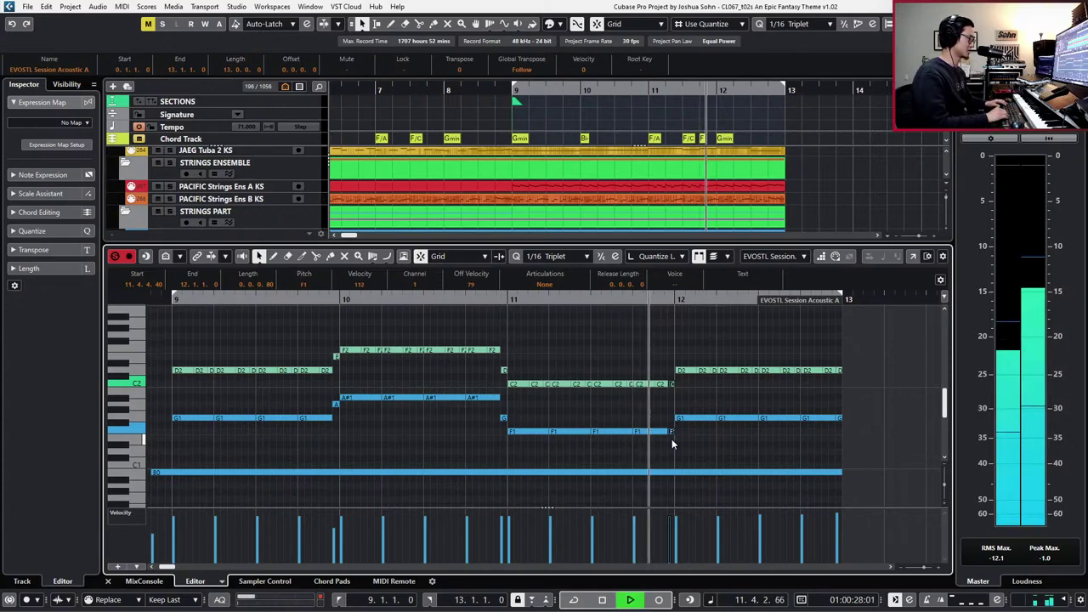
key(space)
key(space)
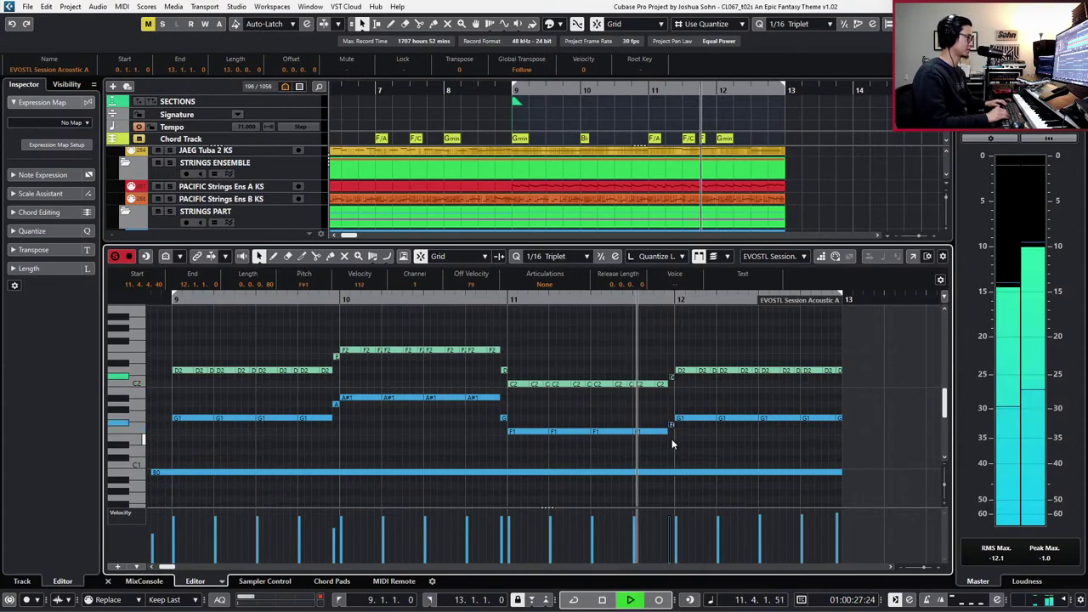
key(space)
- Play back the guitar transition into bar 12 from bar 11, soloed and with the full arrangement
key(KP_Subtract)
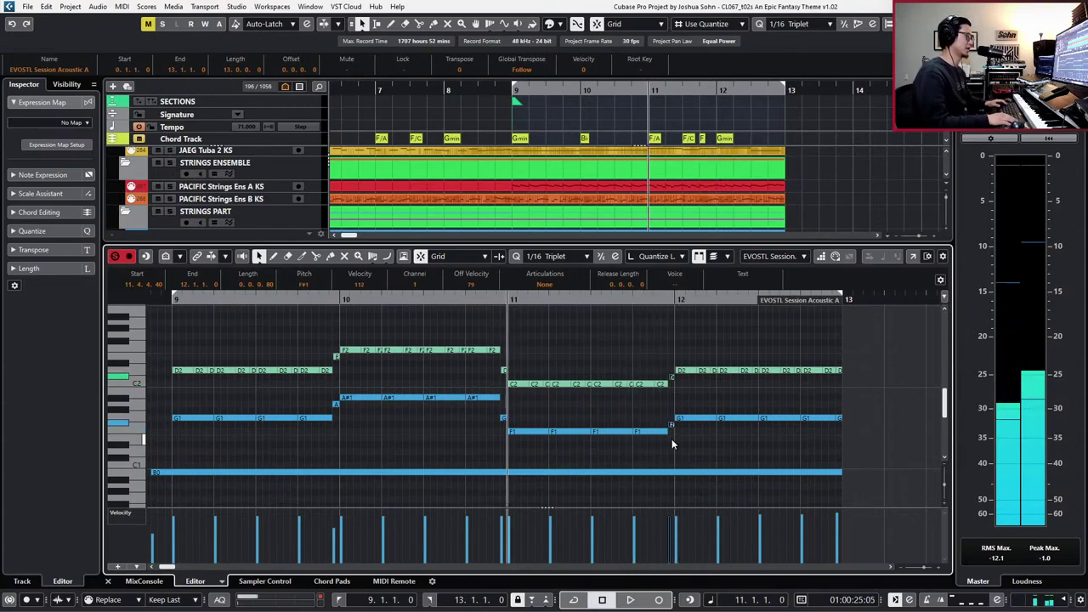
key(space)
key(space)
key(space)
key(g)
key(g)
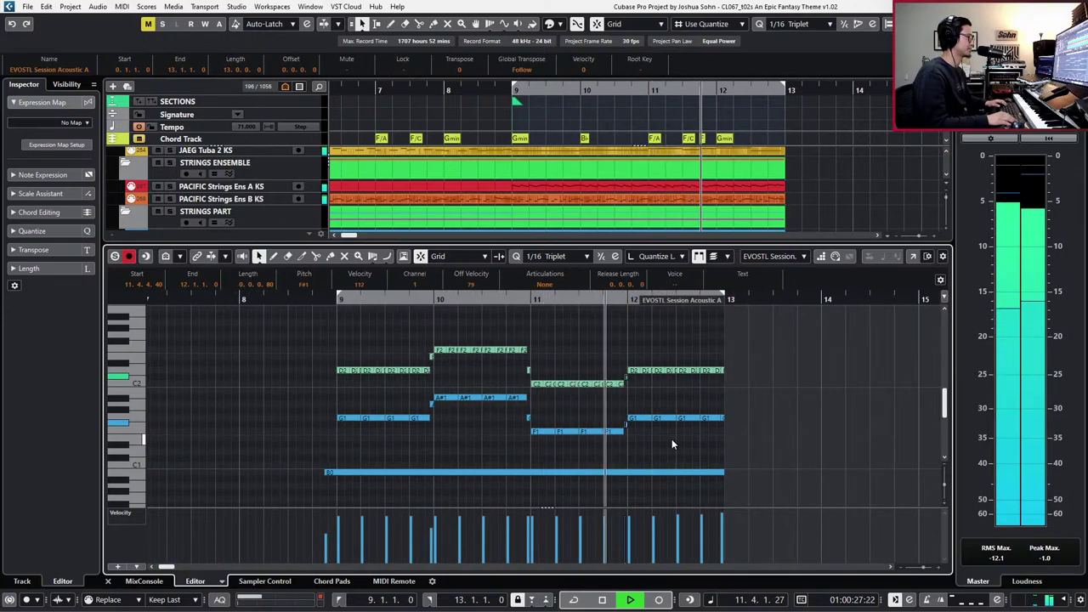
key(space)
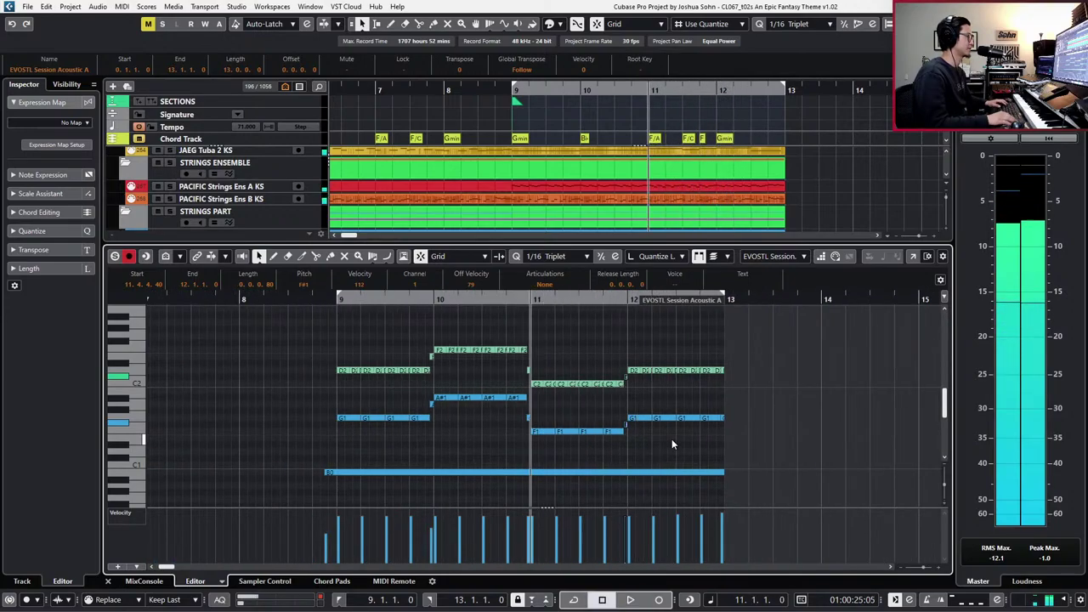
- Close the guitar note editor and look over the whole arrangement's tracks, from percussion up to woodwinds
key(ctrl+e)
key(KP_Subtract)
key(KP_Subtract)
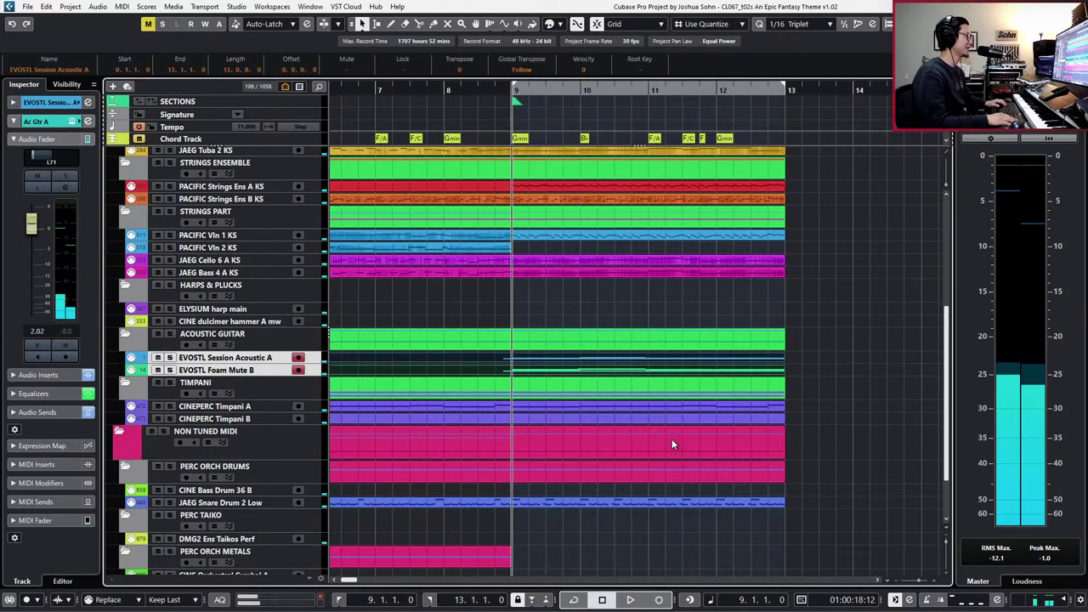
scroll(673, 411, up, 2)
scroll(676, 417, down, 4)
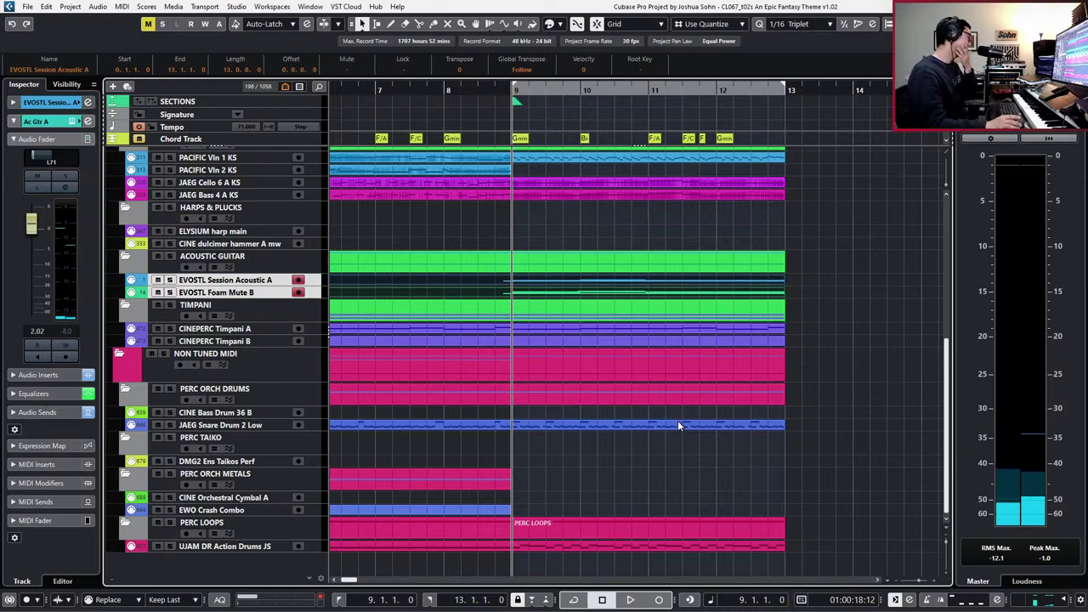
scroll(678, 425, up, 6)
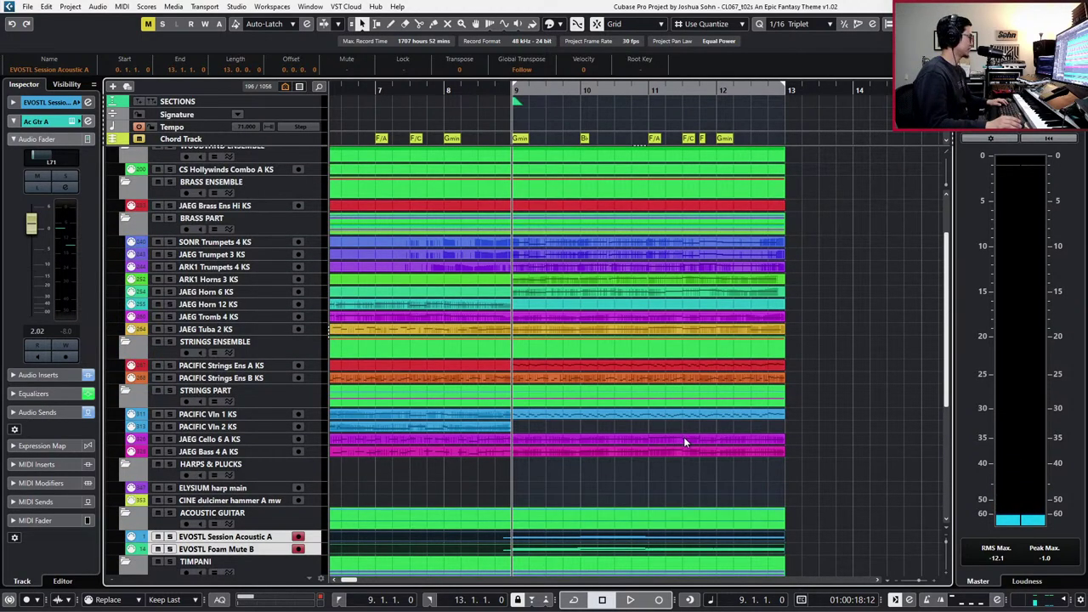
scroll(683, 435, up, 2)
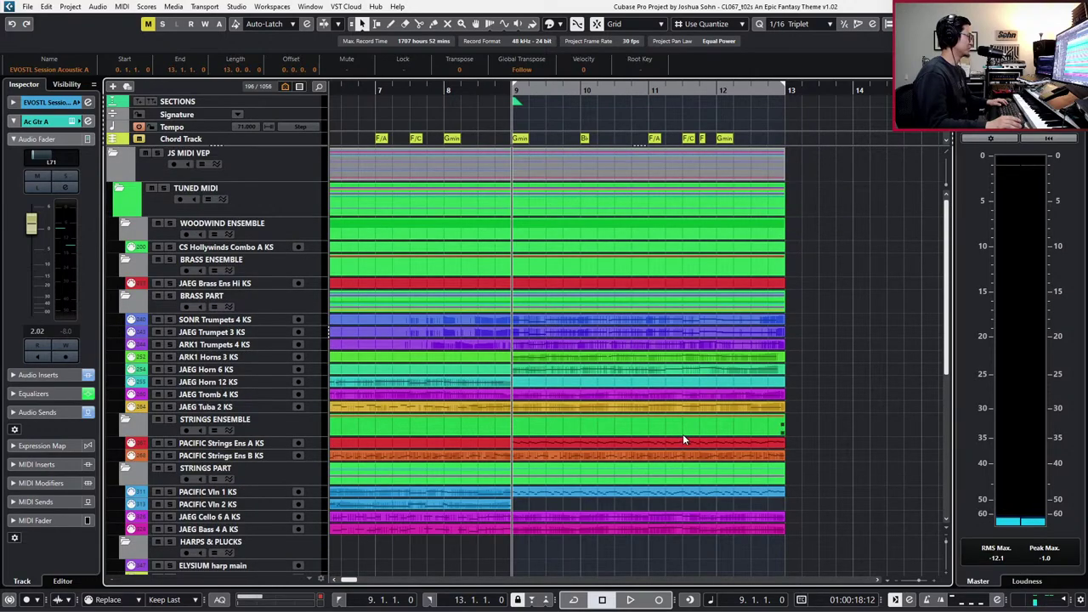
key(g)
key(g)
key(g)
key(g)
key(g)
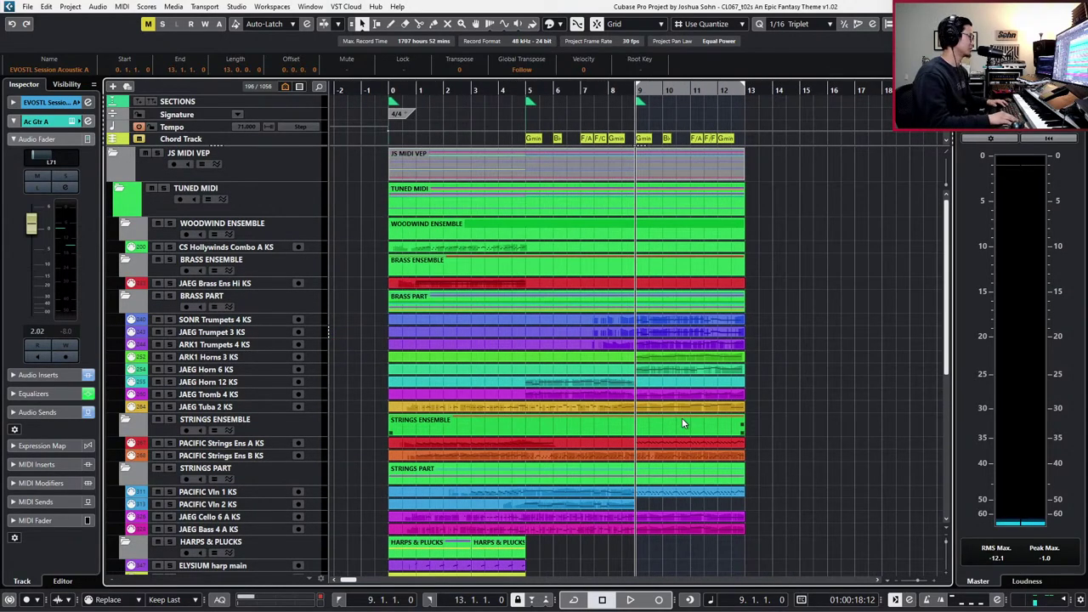
- Place the playback cursor at bar 5 and set the left locator there, so the range spans bars 5 to 13
key(KP_Subtract)
key(KP_Subtract)
key(KP_Subtract)
key(KP_Subtract)
key(KP_Add)
key(KP_Add)
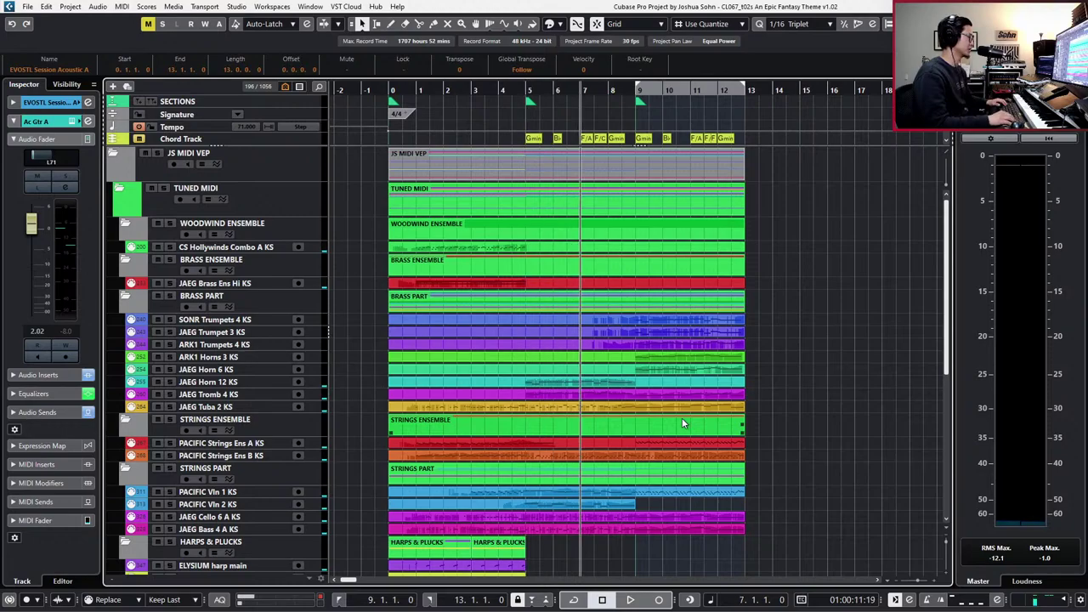
key(KP_Subtract)
key(KP_Subtract)
key(KP_Add)
key(KP_Add)
key(KP_Add)
key(KP_Add)
key(KP_Add)
key(KP_Add)
key(KP_Add)
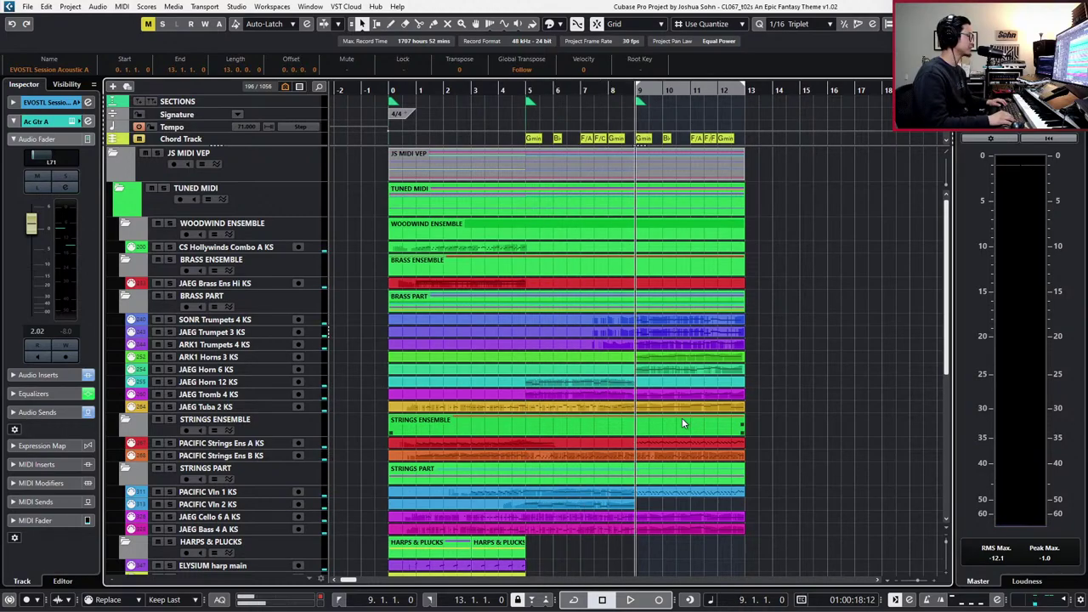
key(b)
key(b)
key(b)
key(b)
key(b)
key(b)
key(b)
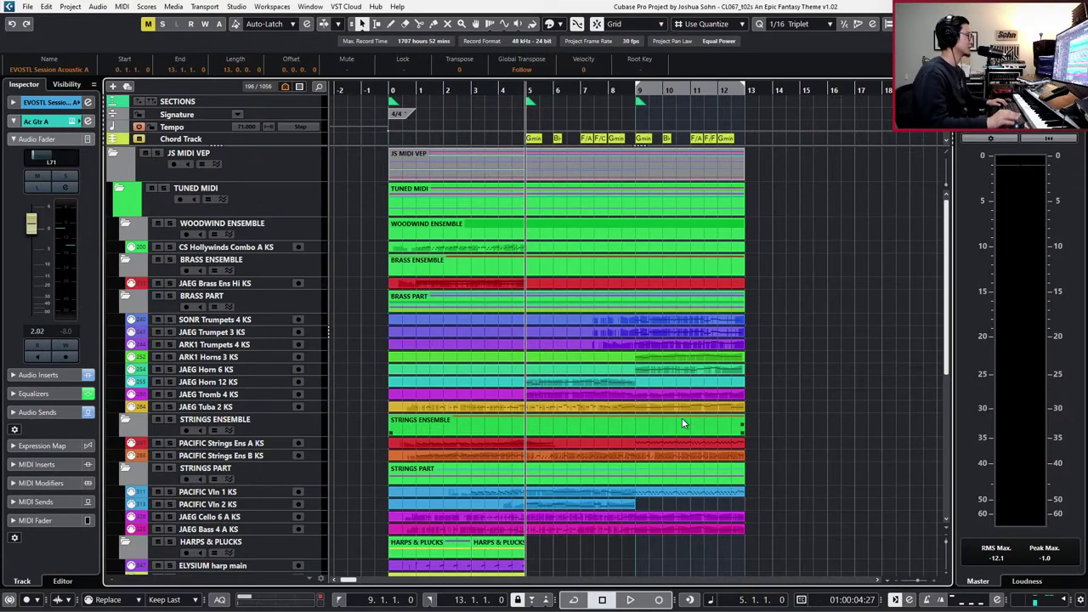
key(ctrl+KP_1)
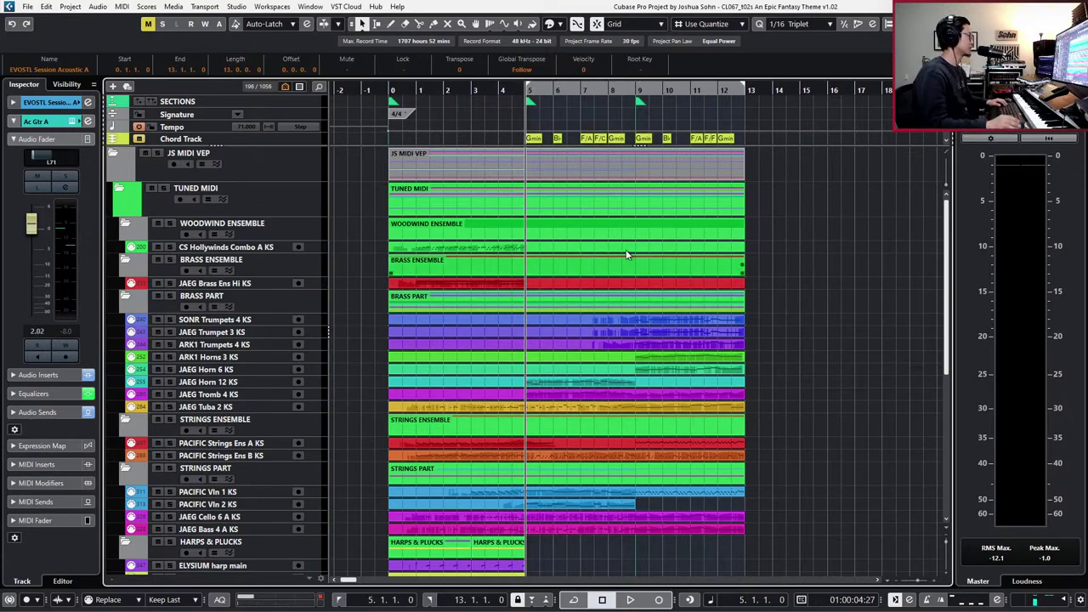
- Show the hidden CS Hollywinds Combo B KS track beneath Combo A in the Woodwind Ensemble folder and select it
click(263, 247)
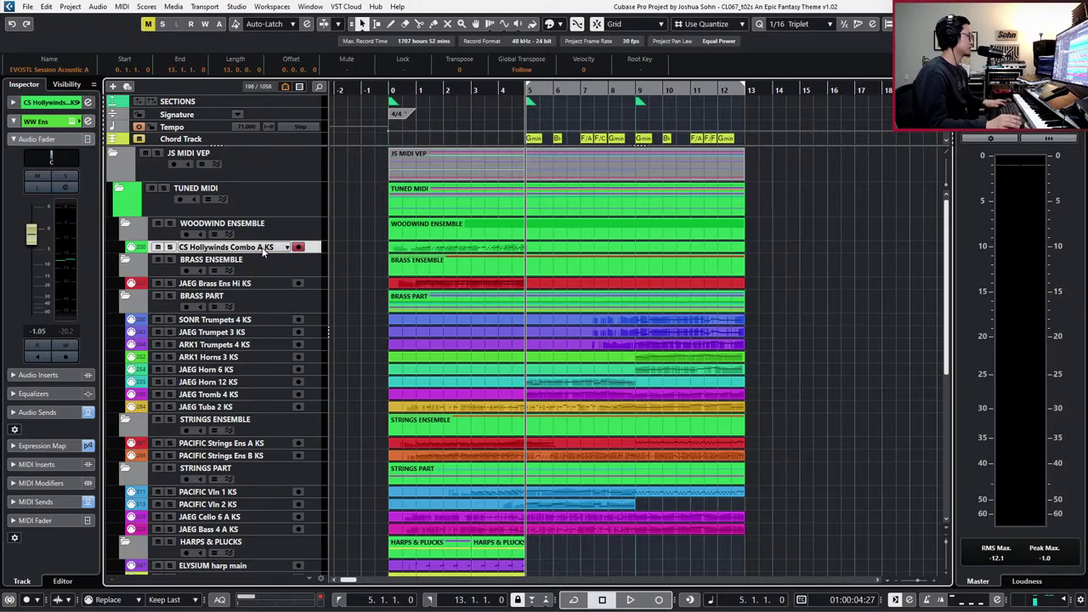
key(ctrl+f)
click(555, 257)
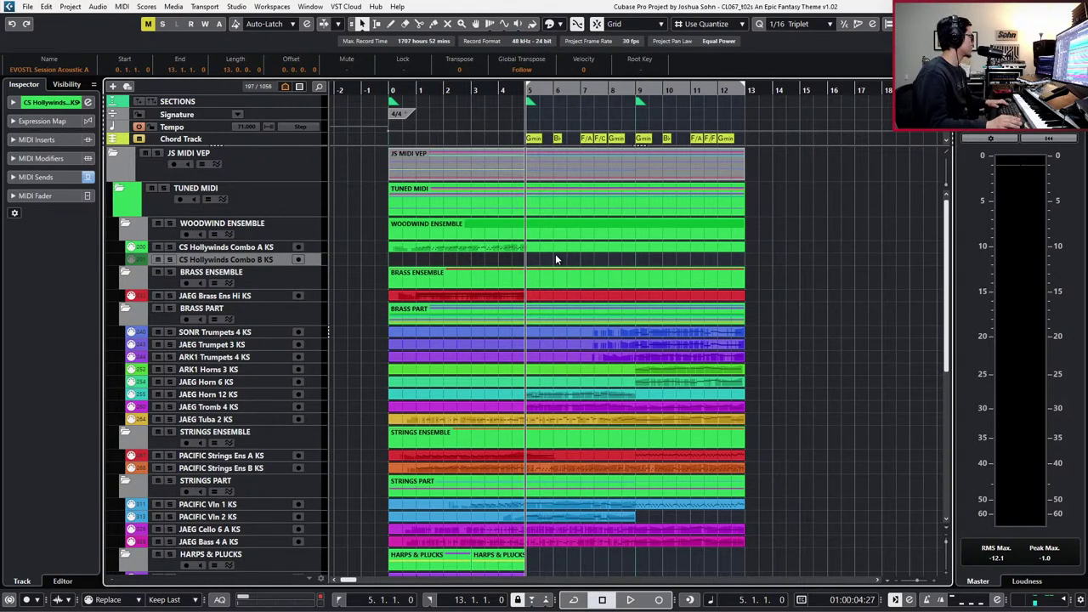
- Enable the CS Hollywinds Combo B KS track, then find and show the hidden EWO 3 Flutes KS track from the Woodwind Part folder
key(ctrl+t)
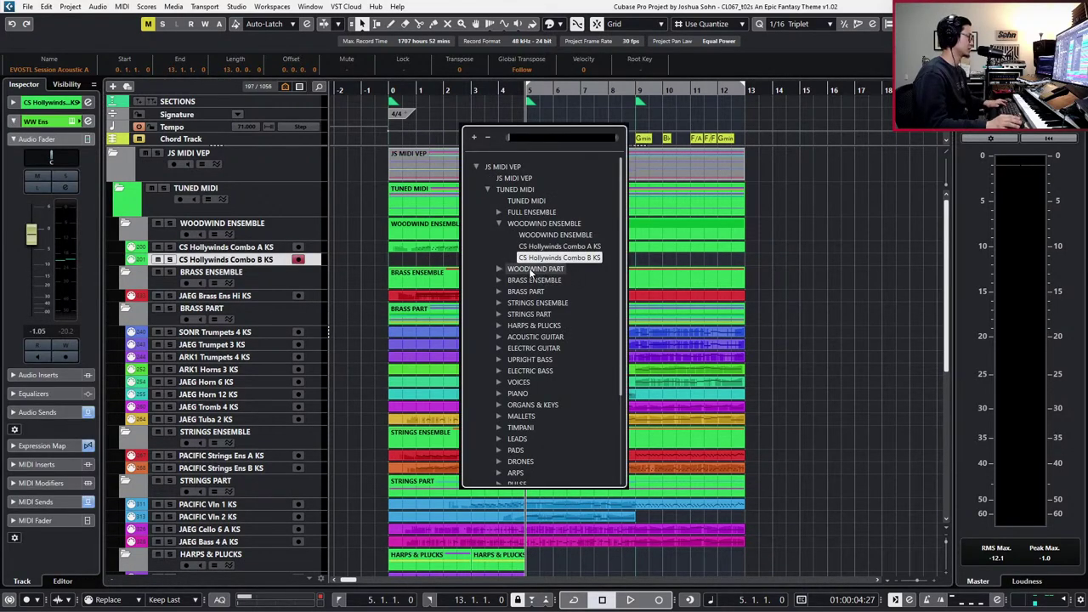
click(499, 269)
scroll(561, 302, down, 3)
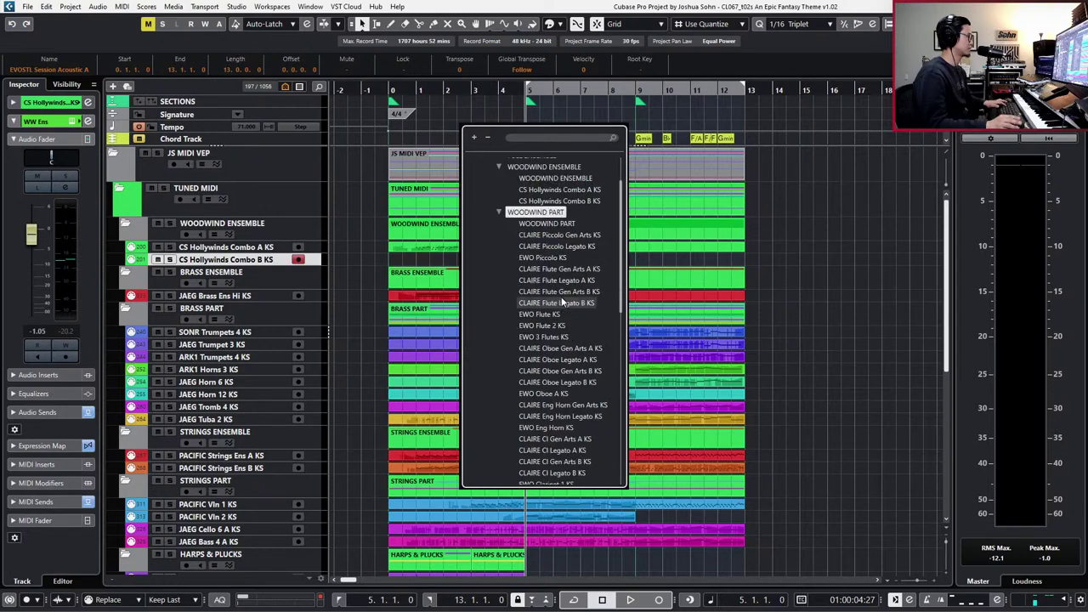
scroll(561, 300, down, 2)
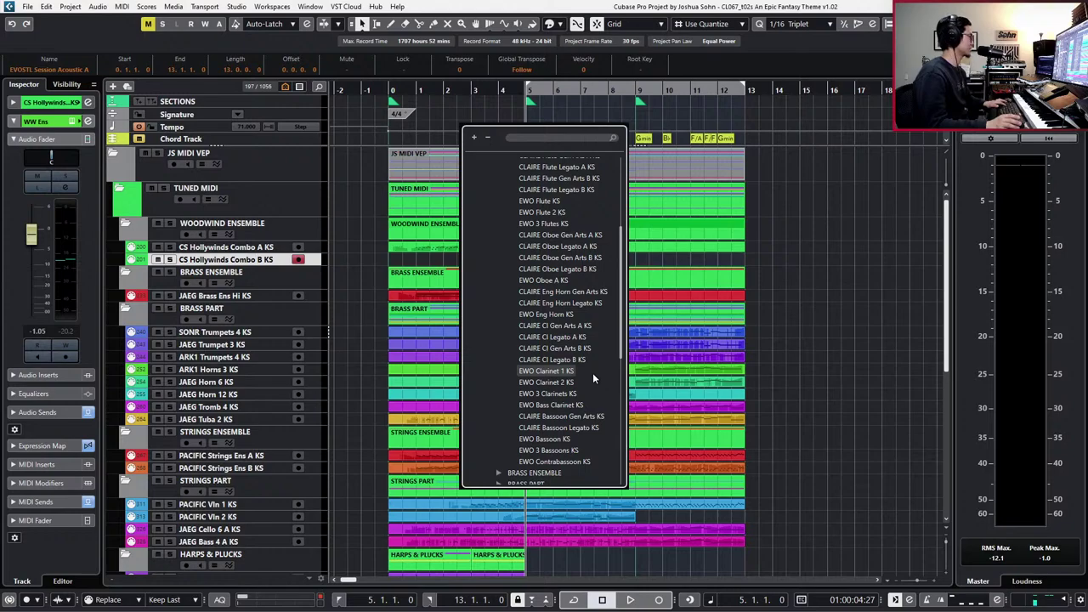
scroll(609, 330, up, 4)
scroll(608, 329, down, 2)
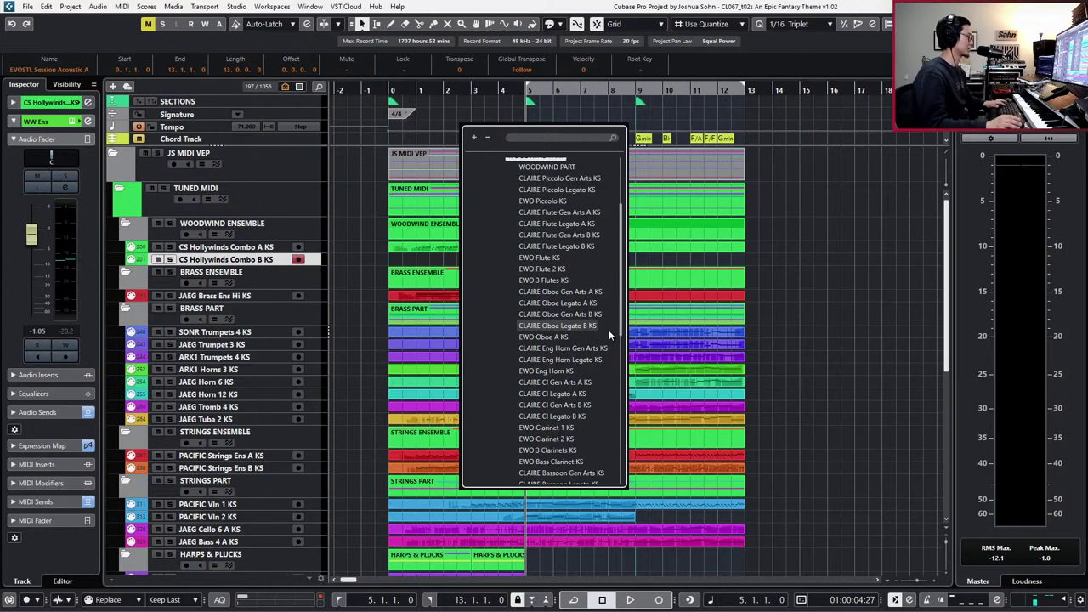
scroll(608, 331, down, 2)
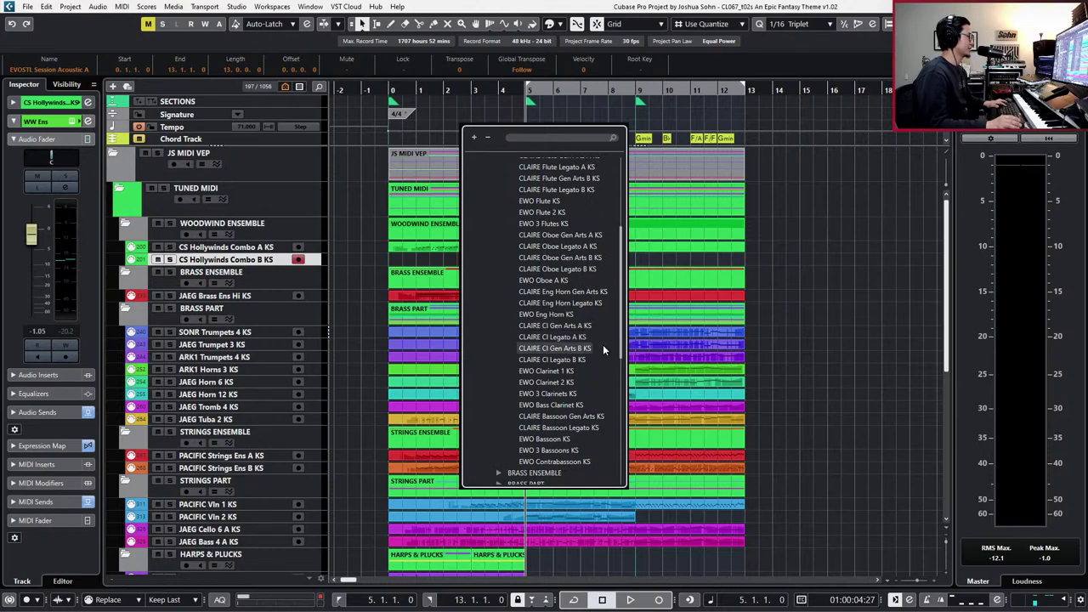
scroll(586, 431, up, 2)
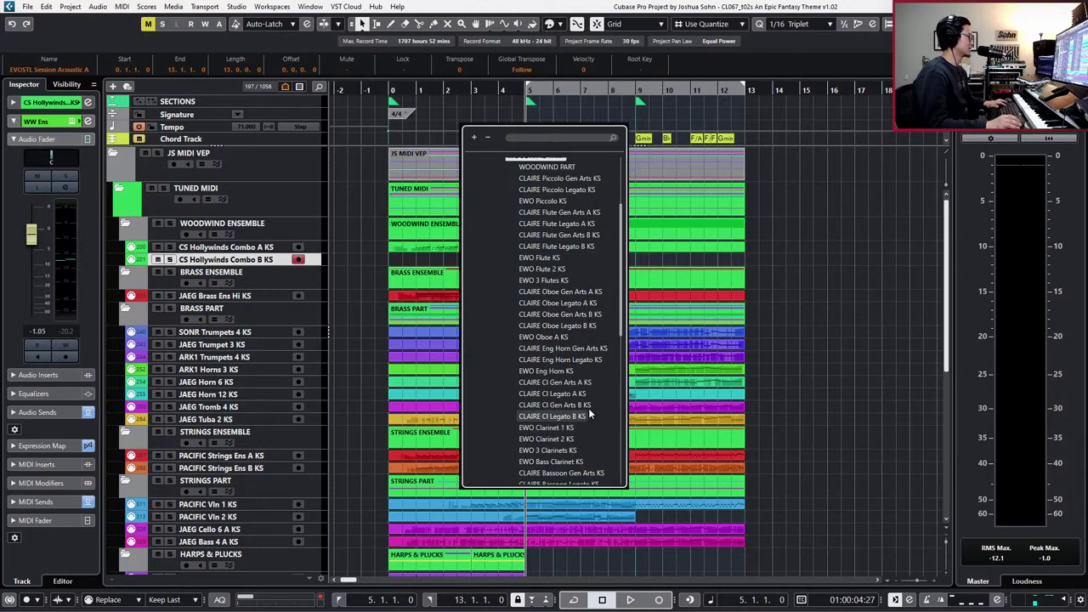
click(587, 281)
- Show the hidden EWO 3 Clarinets KS and EWO 3 Bassoons KS tracks from the Woodwind Part folder
key(ctrl+f)
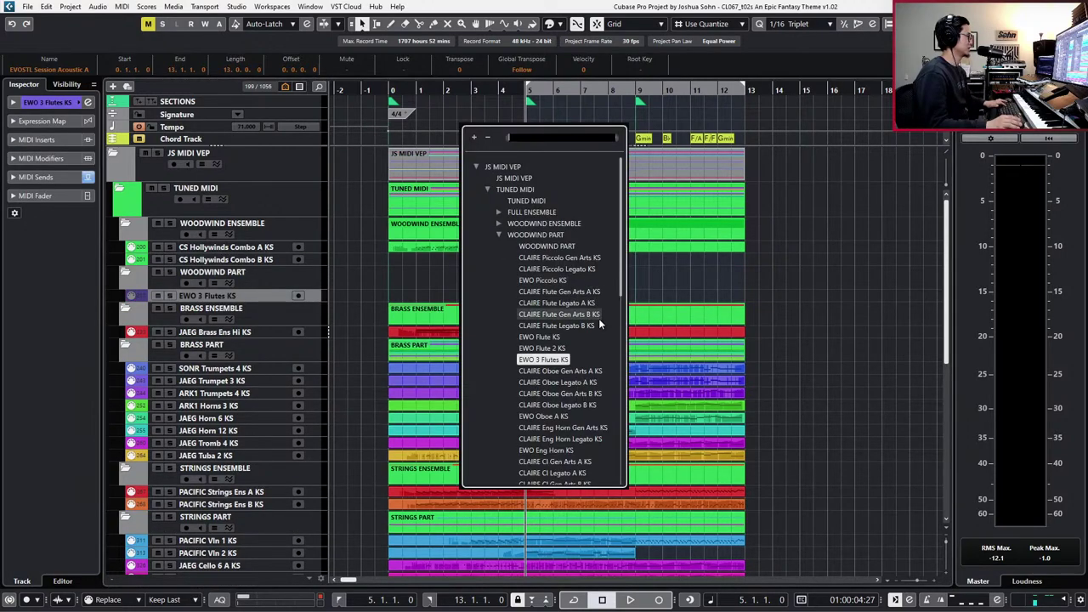
scroll(599, 363, down, 2)
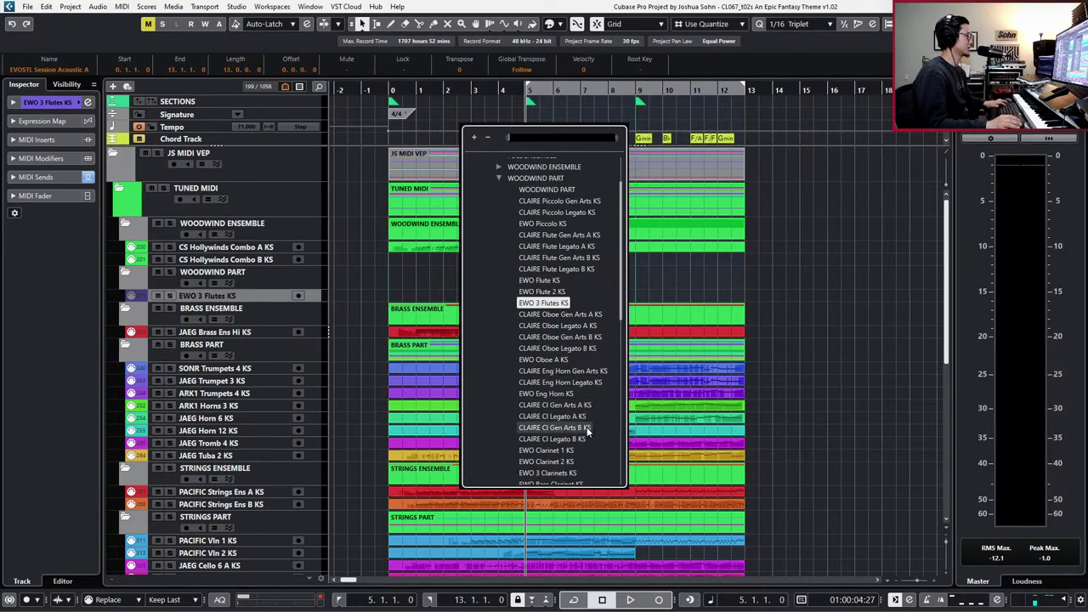
scroll(586, 427, down, 2)
click(582, 417)
key(ctrl+f)
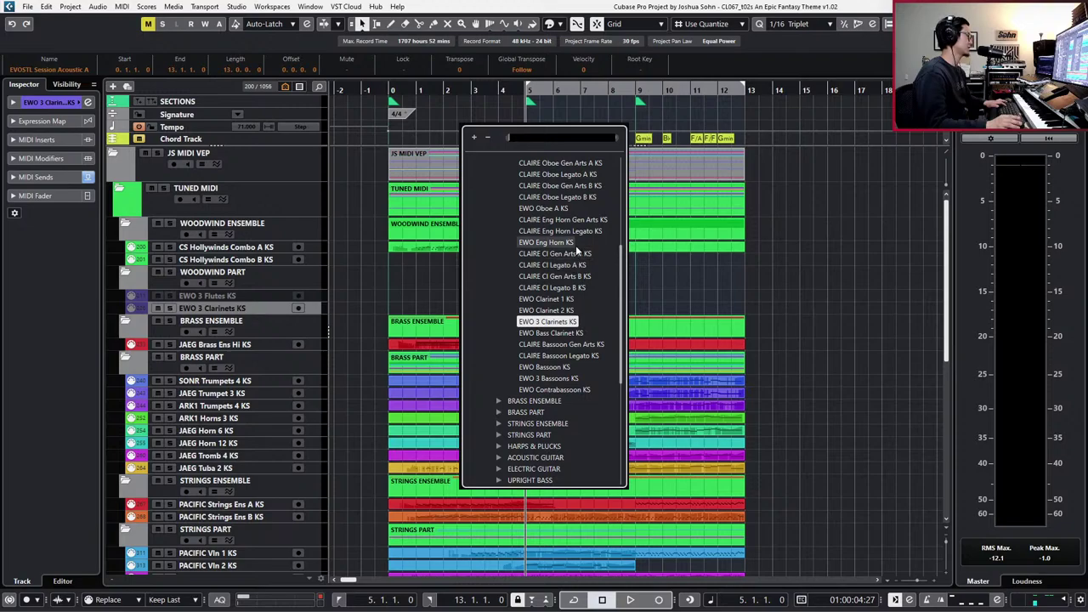
click(574, 377)
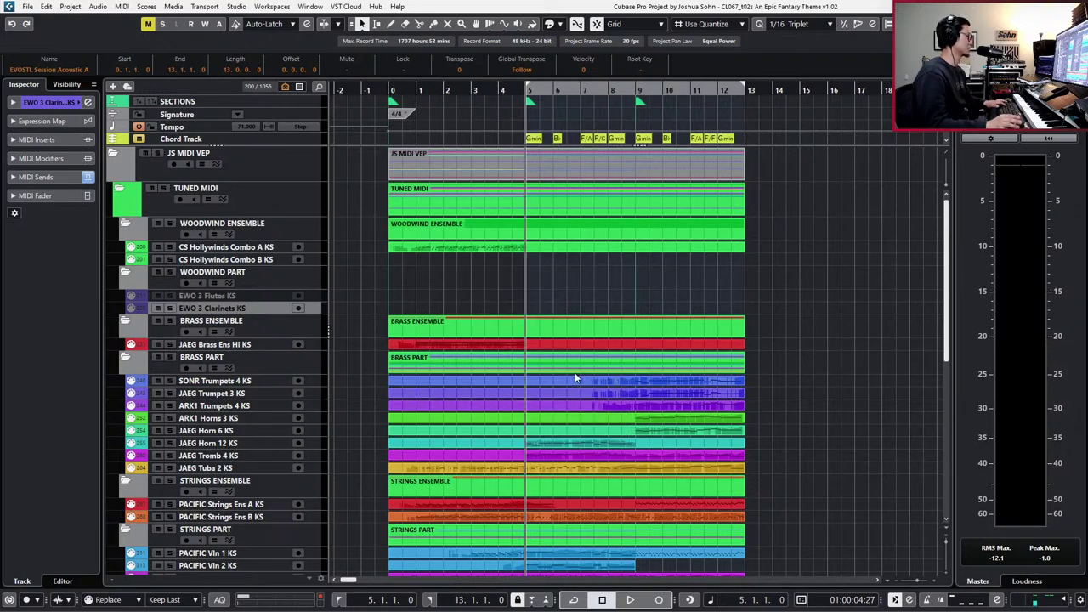
- Show the hidden CLAIRE Eng Horn Gen Arts KS and CLAIRE Oboe Legato B KS tracks from the Woodwind Part folder
key(ctrl+f)
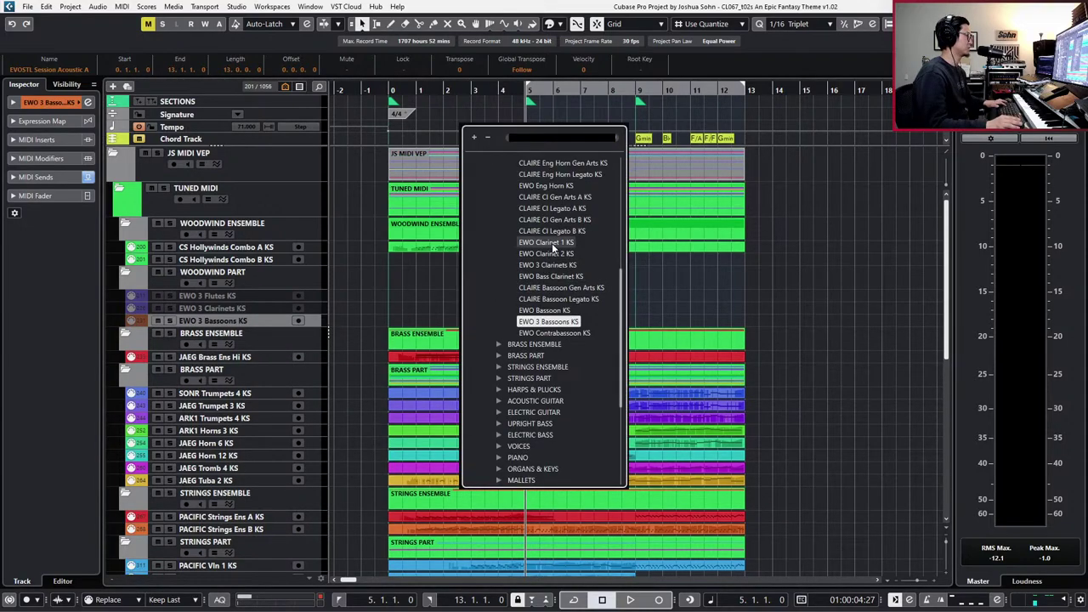
scroll(565, 218, up, 2)
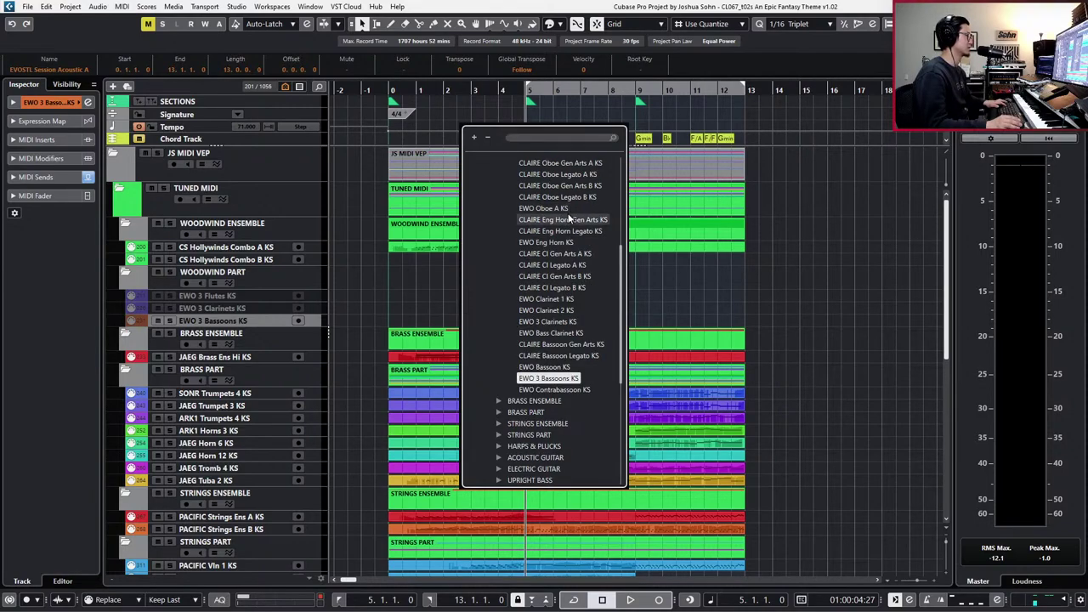
click(568, 219)
key(ctrl+f)
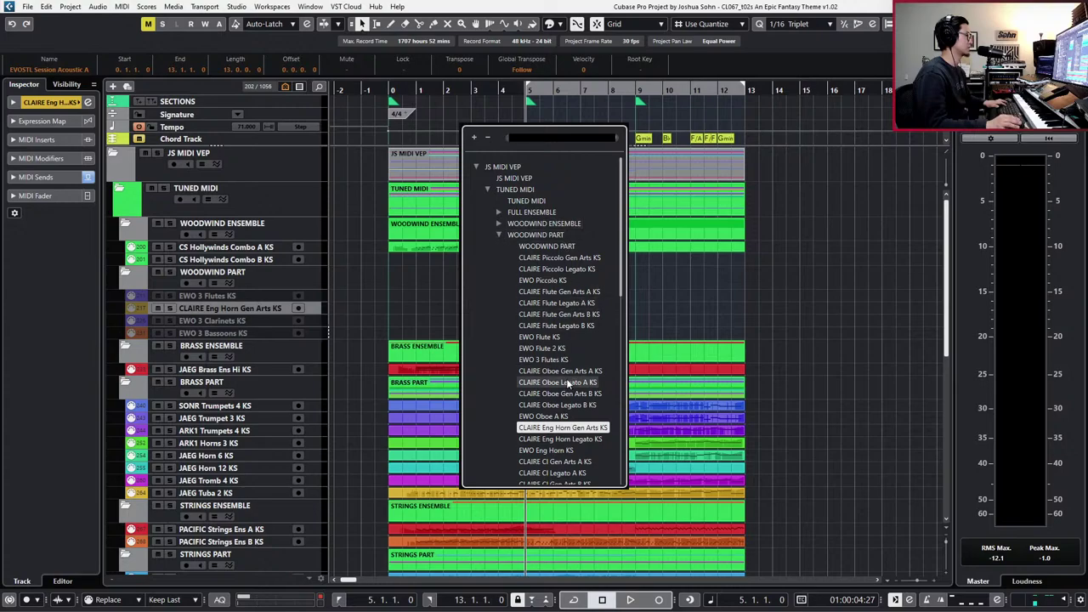
click(564, 406)
key(ctrl+f)
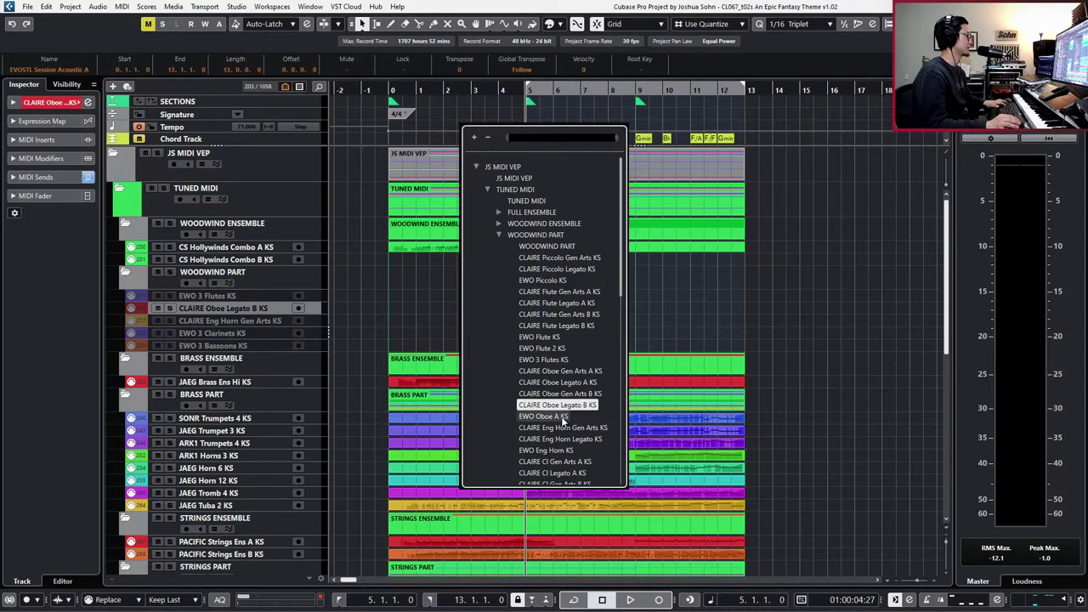
- Show the EWO Oboe A KS track in the Woodwind Part folder and hide the CLAIRE Eng Horn Gen Arts KS track
click(562, 420)
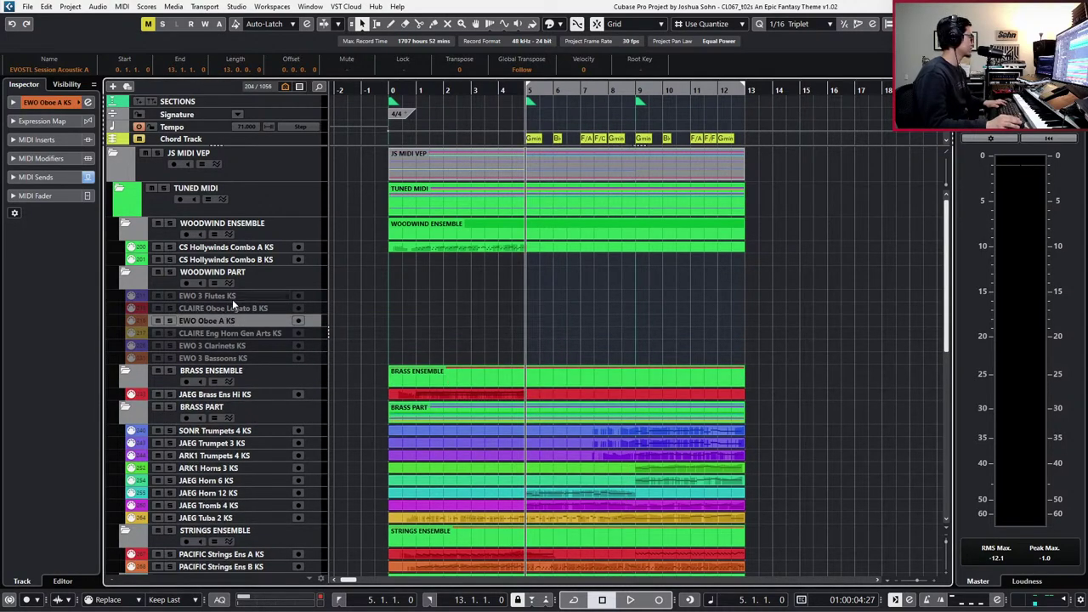
click(236, 332)
right_click(236, 331)
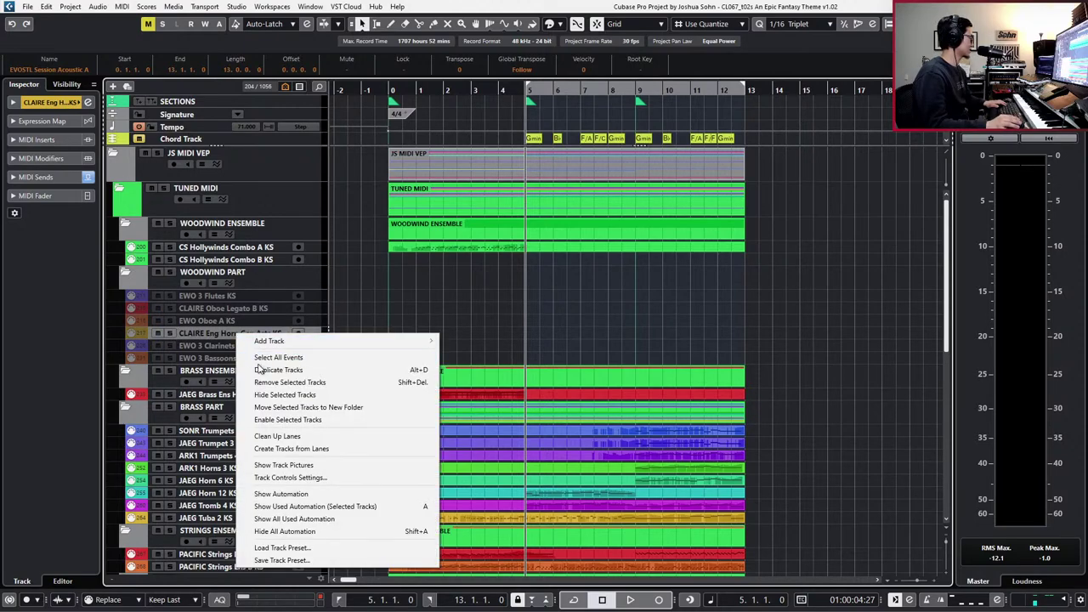
click(277, 390)
- Unmute the parts at bars -9 and -7 on the five Woodwind Part tracks and briefly play from bar -9
shift+click(244, 345)
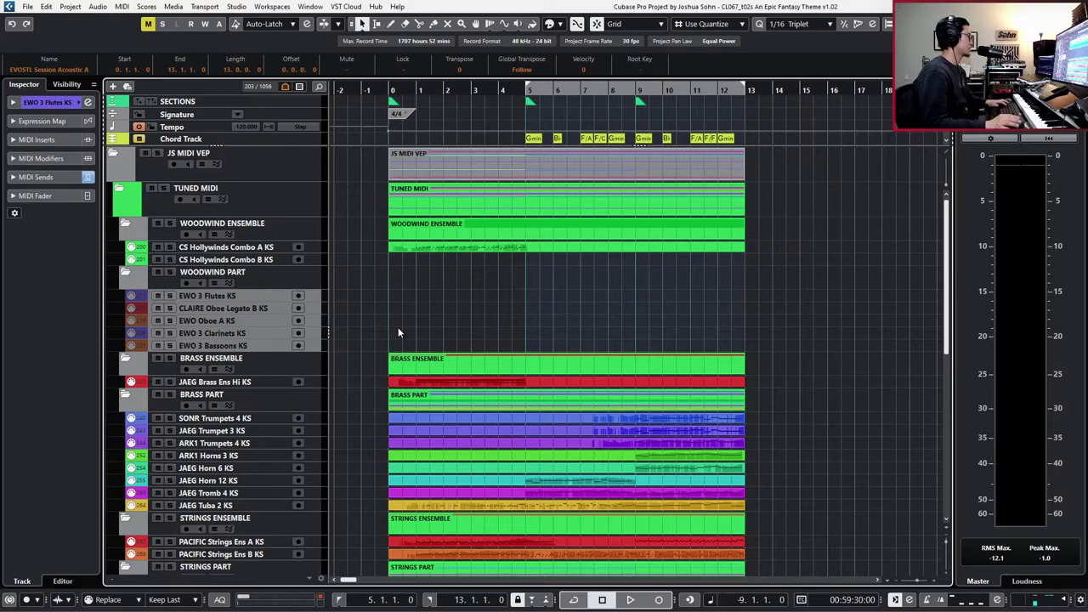
scroll(478, 297, left, 5)
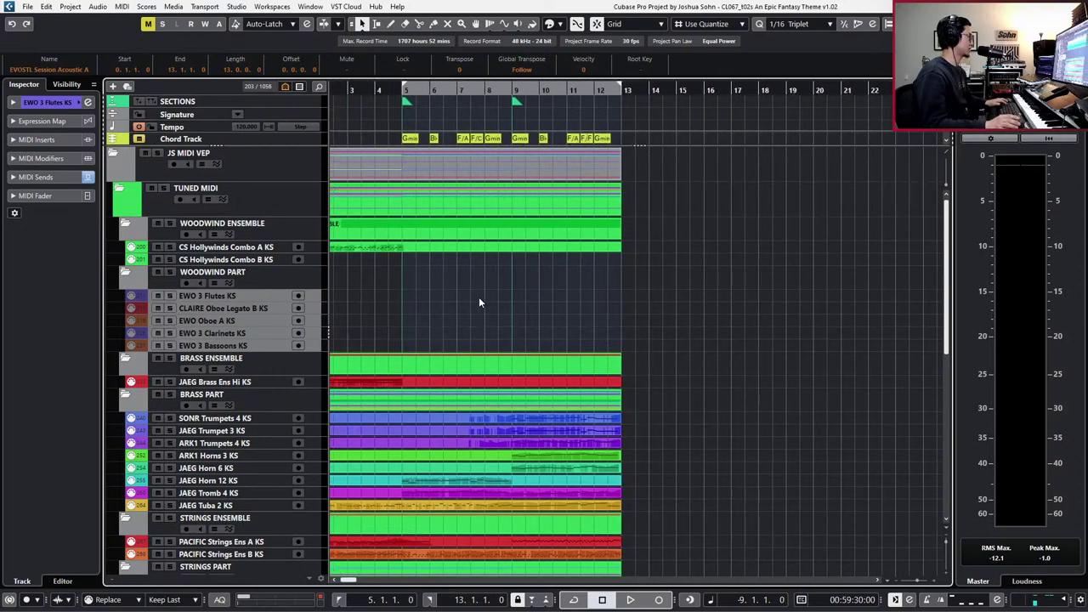
drag(441, 291, 379, 284)
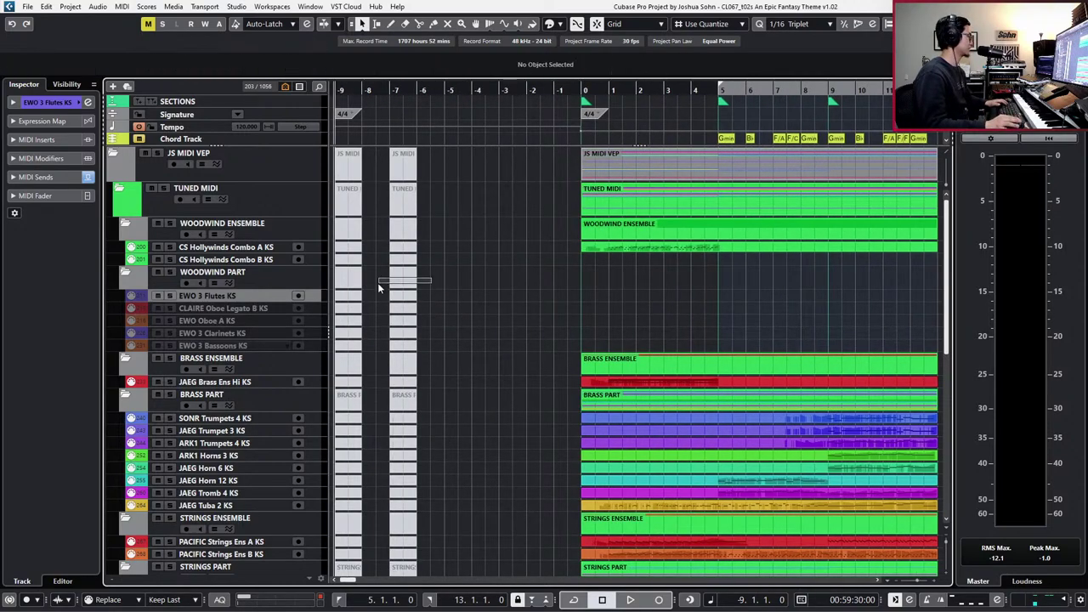
drag(338, 330, 335, 352)
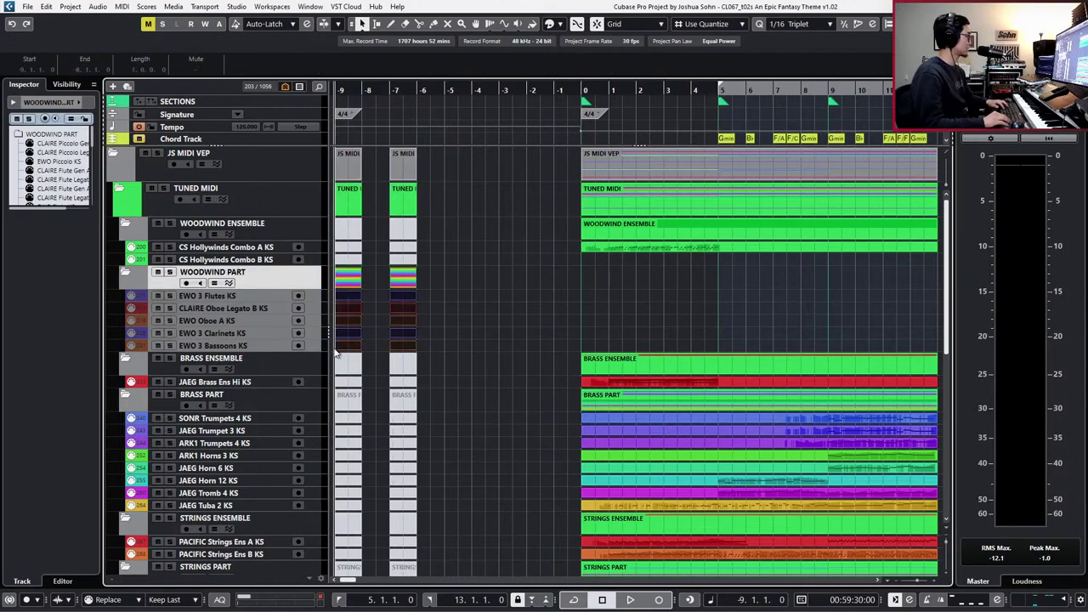
key(space)
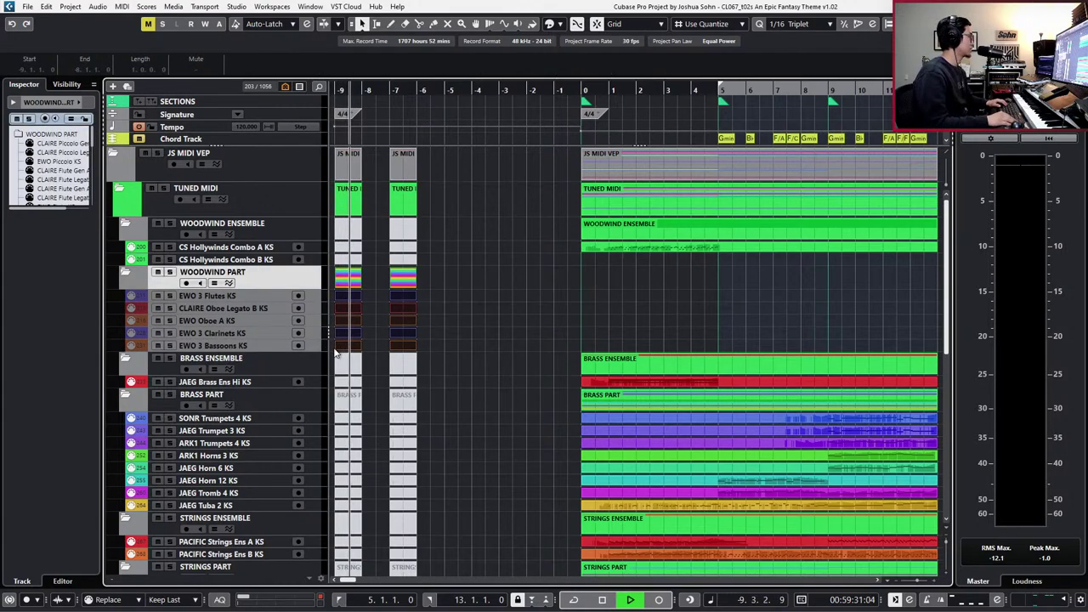
key(space)
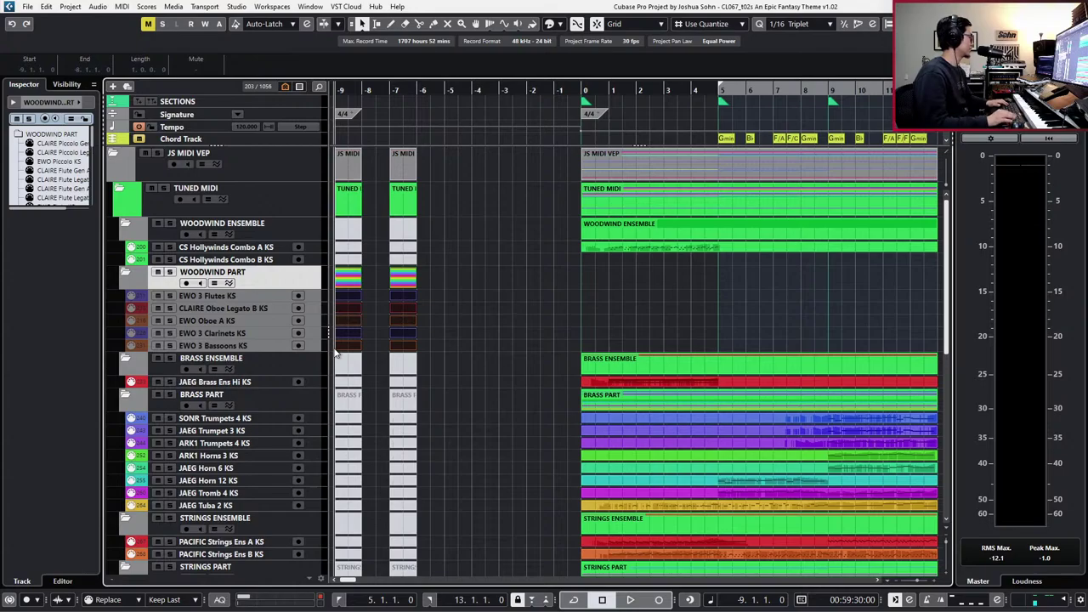
- Enable the five Woodwind Part tracks from EWO 3 Flutes KS to EWO 3 Bassoons KS and play their parts at bars -9 and -7
click(308, 299)
shift+click(313, 344)
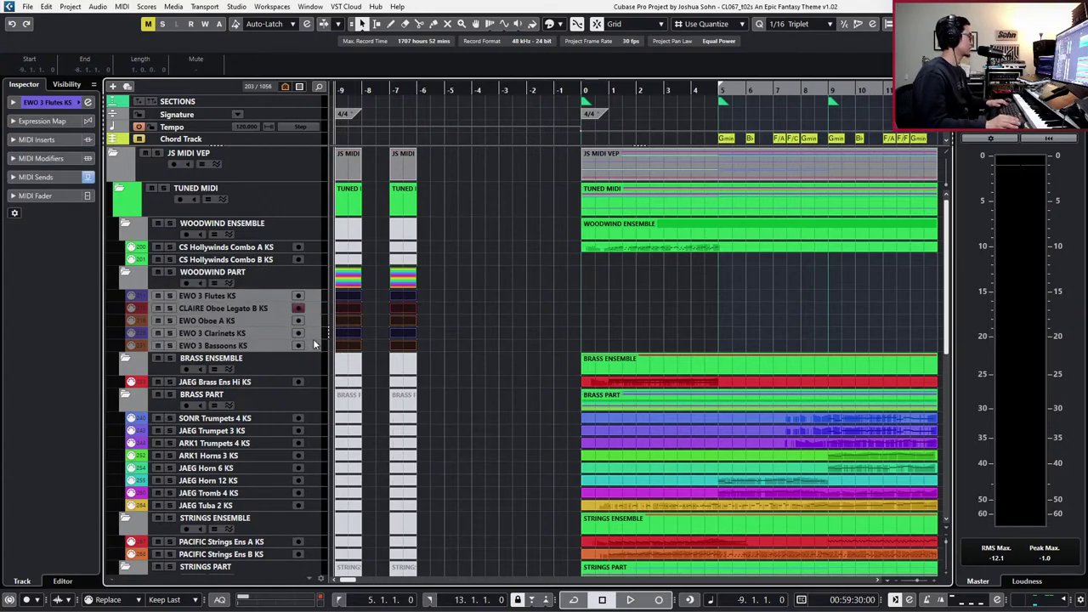
key(shift+d)
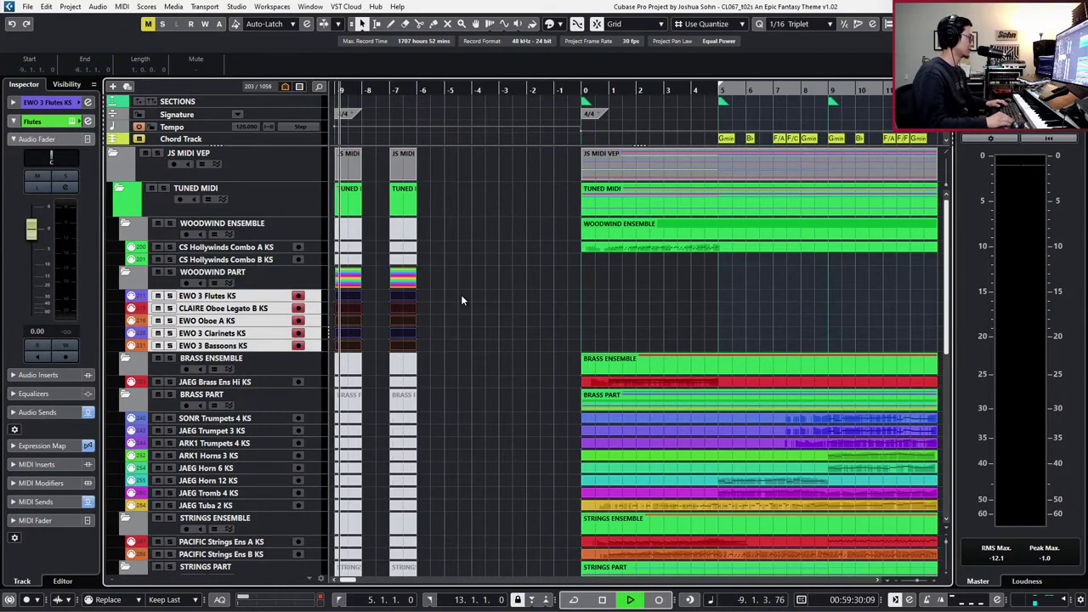
key(space)
key(space)
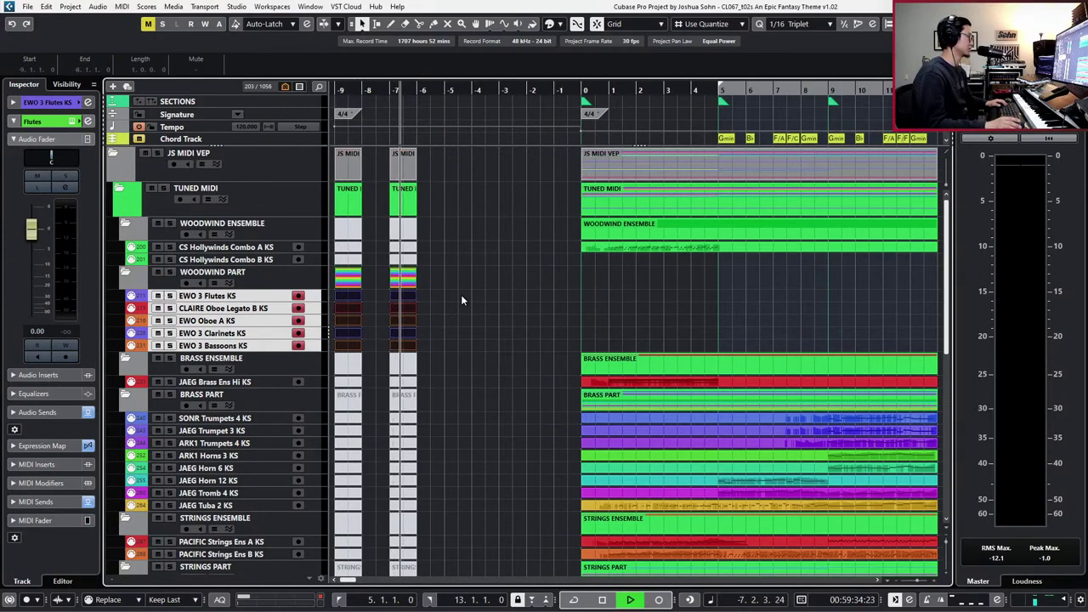
key(space)
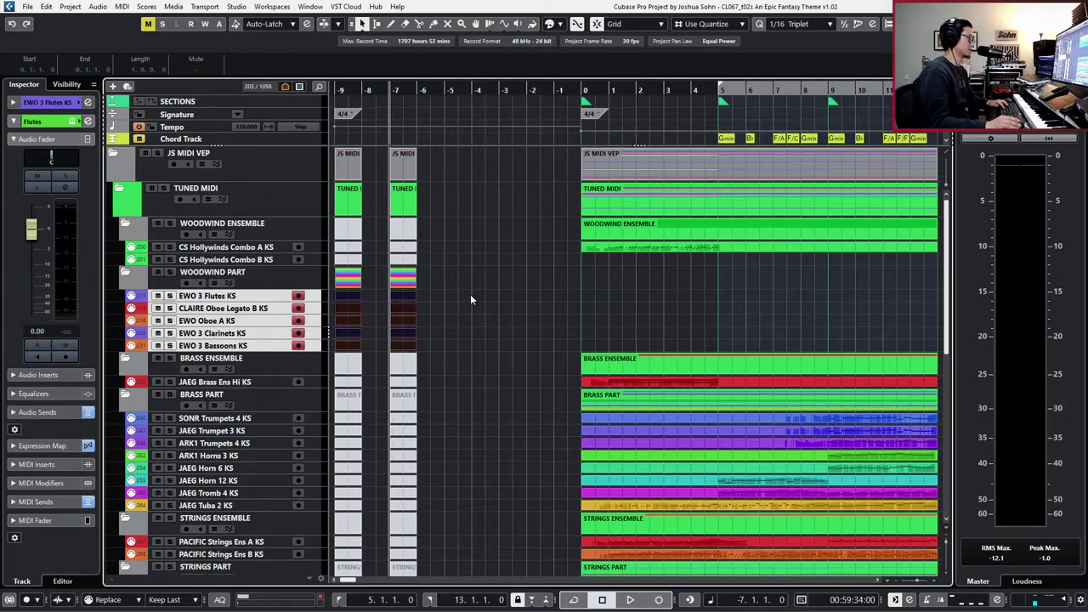
- Mute the parts at bars -9 and -7 on the five Woodwind Part tracks and return the cursor to bar 5
drag(454, 294, 327, 342)
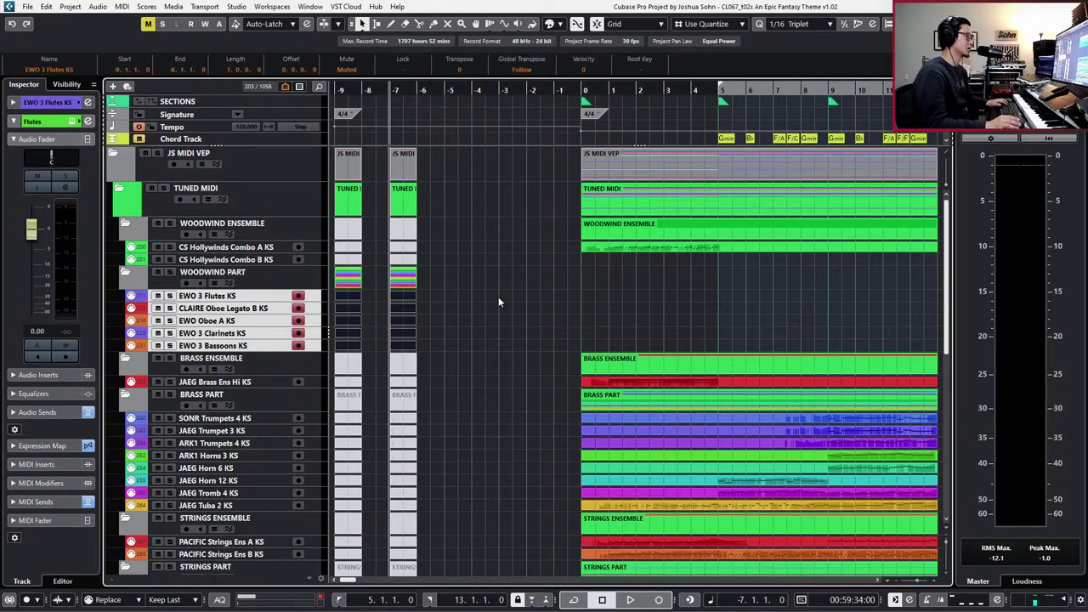
scroll(499, 302, right, 3)
key(KP_Add)
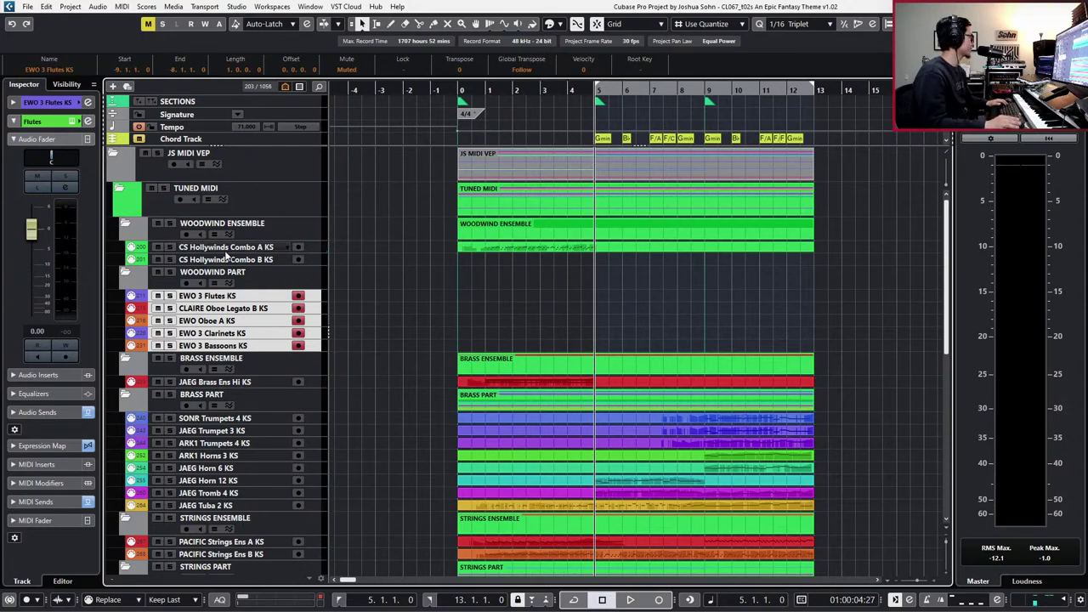
- Audition the EWO 3 Flutes KS track and the CS Hollywinds Combo B KS track, and move the cursor to bar 4
click(240, 296)
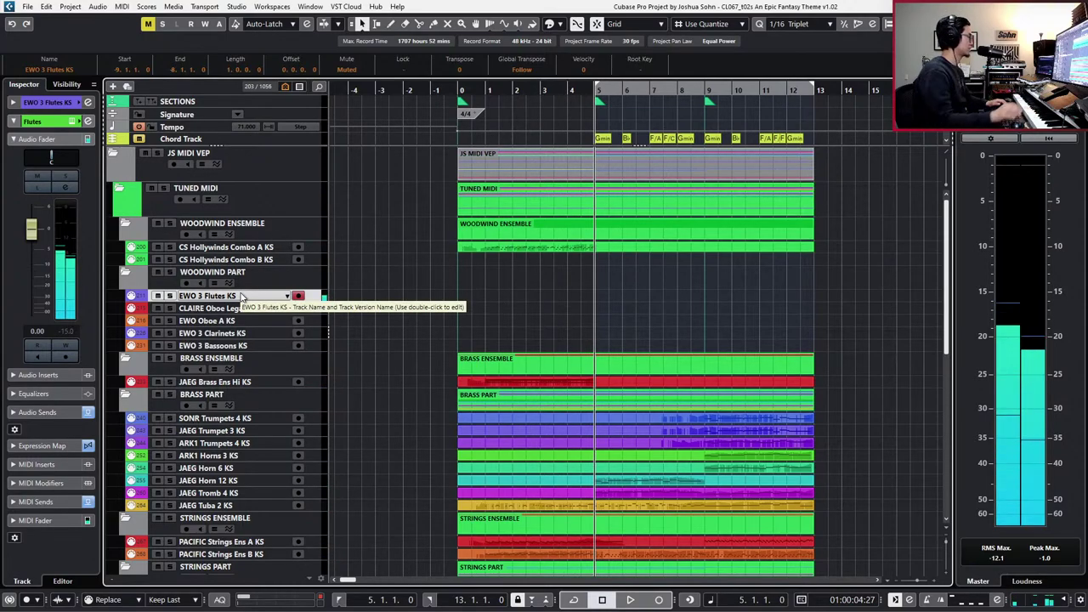
click(248, 260)
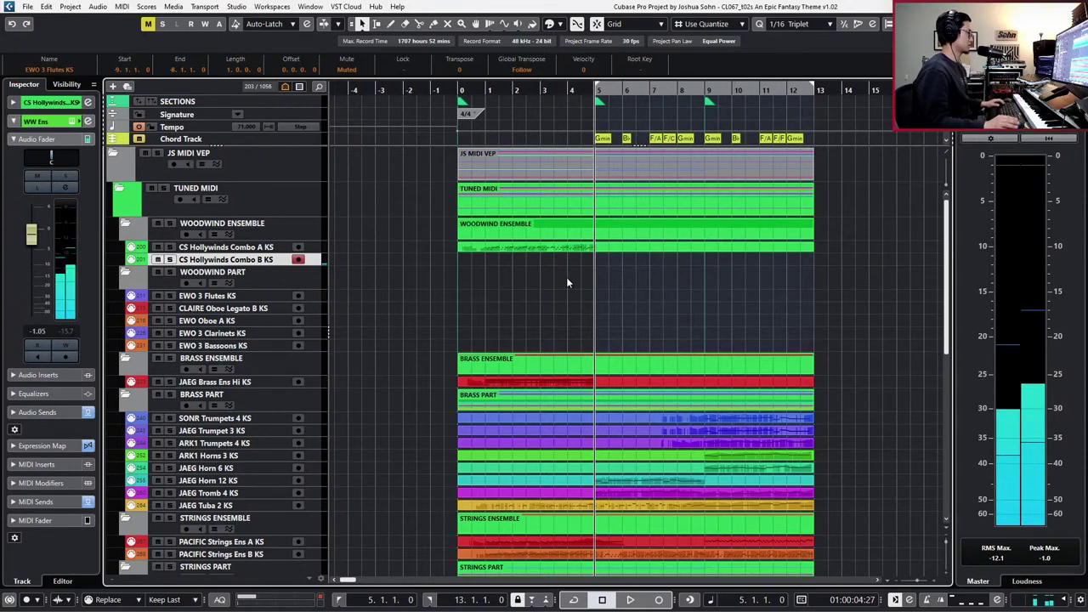
scroll(633, 261, left, 1)
key(KP_Subtract)
scroll(633, 262, right, 2)
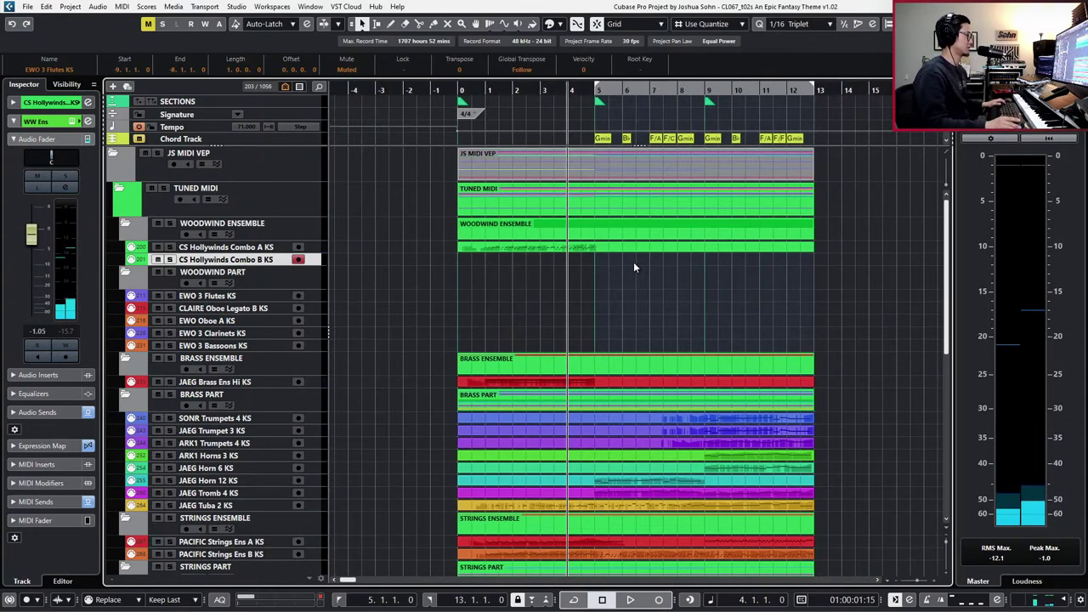
- Listen to the full arrangement by playing it from the start of bar 5
scroll(639, 274, down, 3)
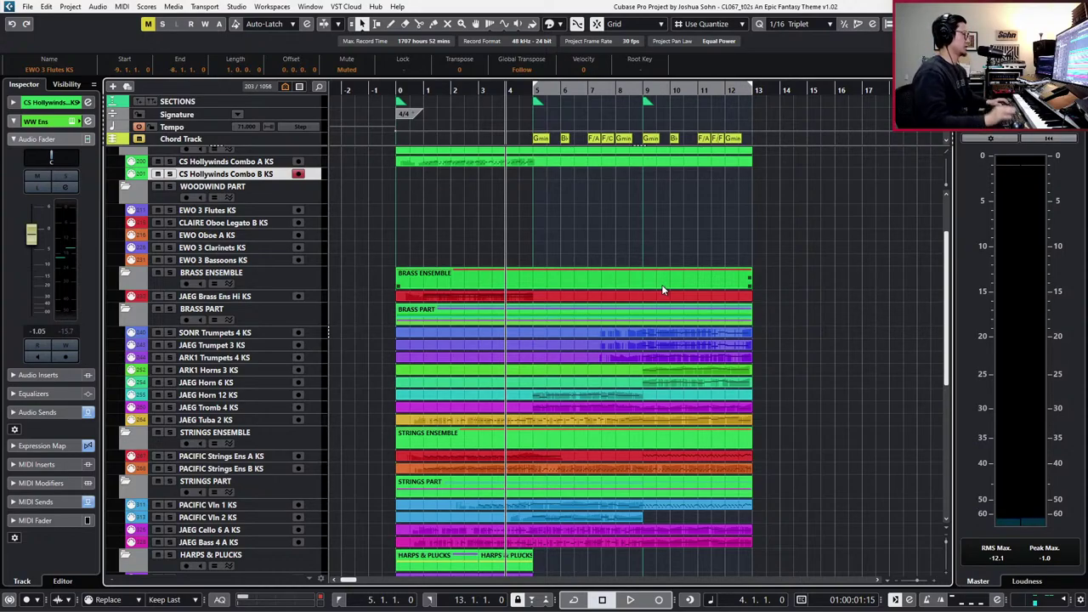
key(KP_Add)
key(KP_Add)
key(KP_Add)
key(KP_Add)
key(KP_Add)
key(KP_Subtract)
key(KP_Subtract)
key(KP_Subtract)
key(KP_Subtract)
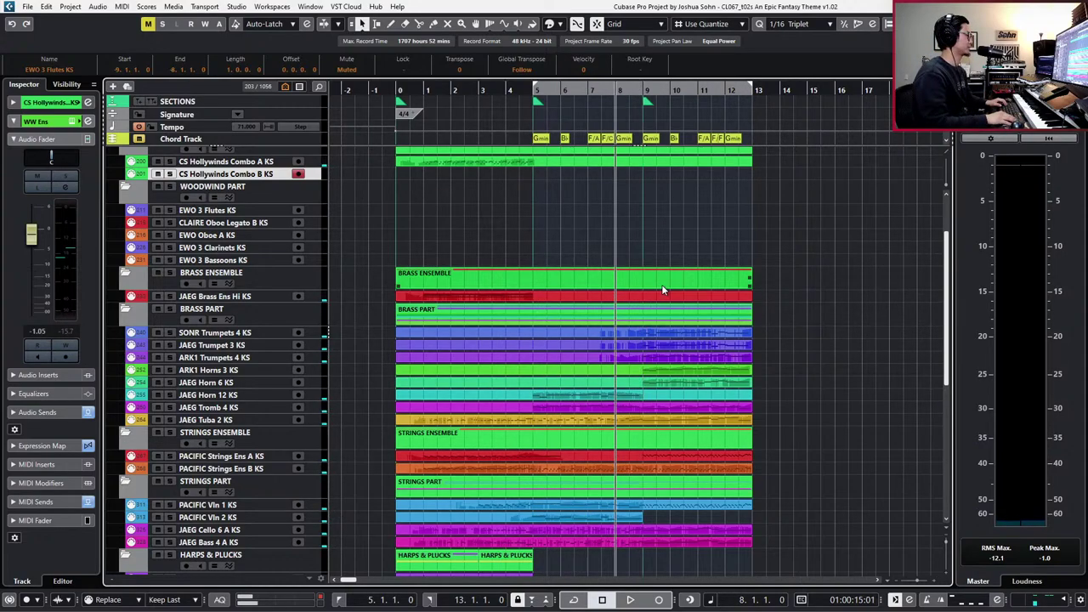
key(space)
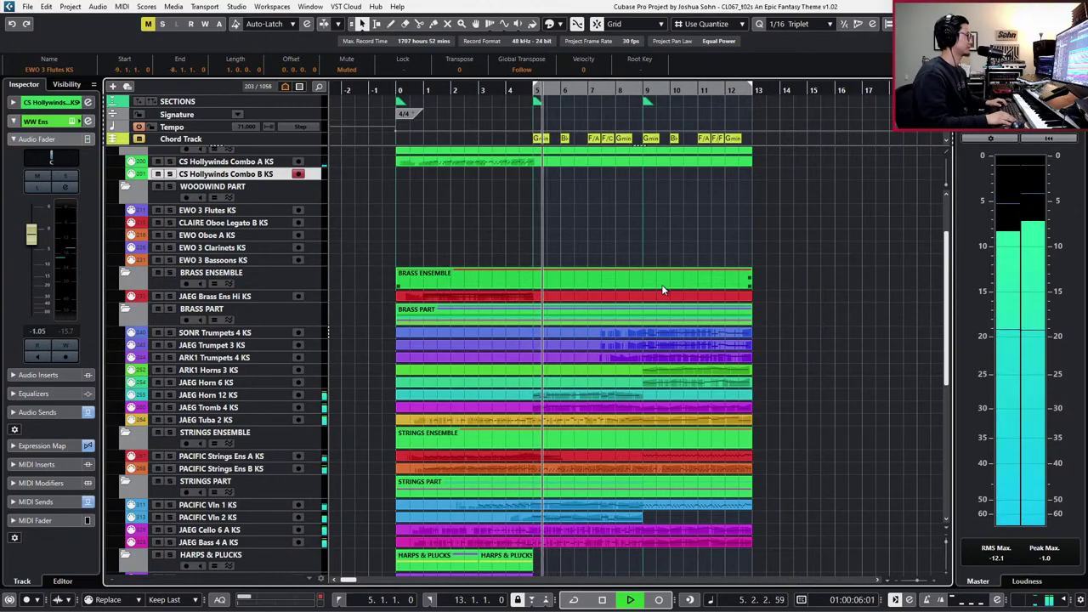
key(KP_Subtract)
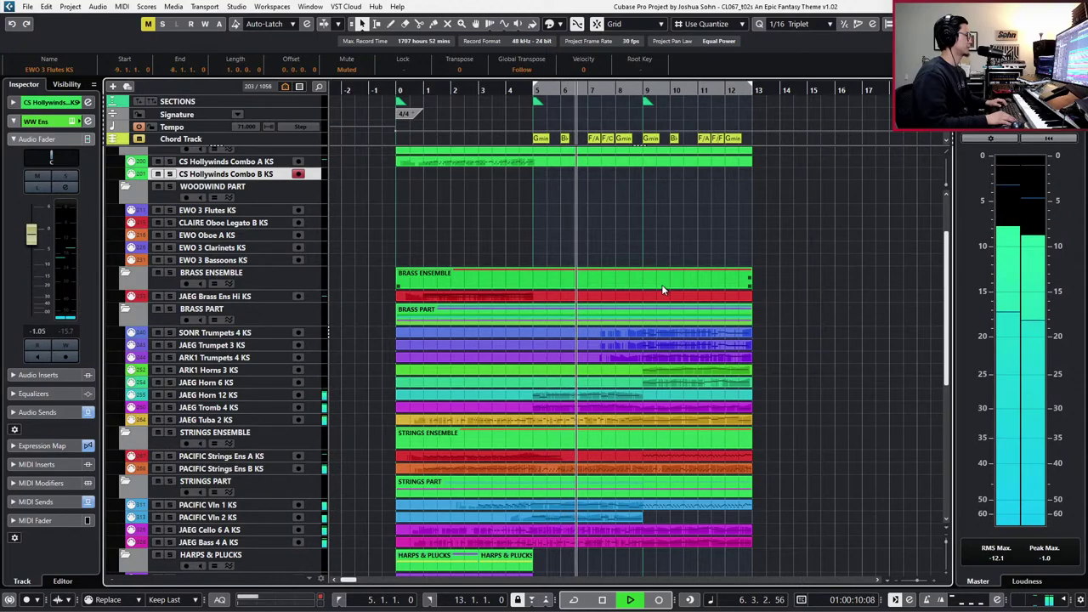
- Listen on through to bar 8, stop playback and move the cursor back to bar 7
key(h)
key(h)
key(h)
scroll(660, 427, left, 1)
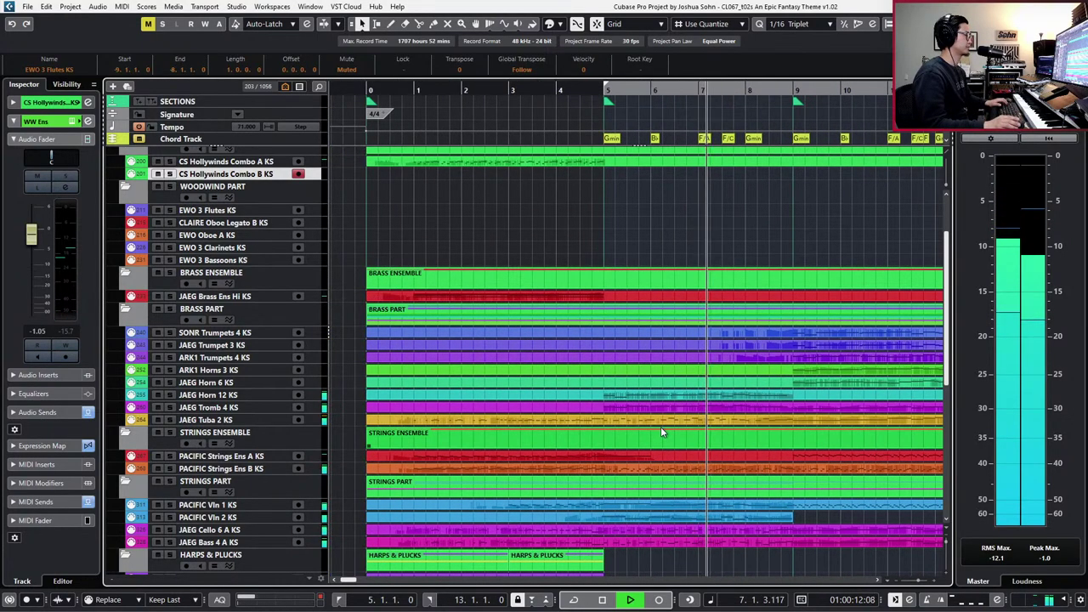
scroll(661, 429, right, 2)
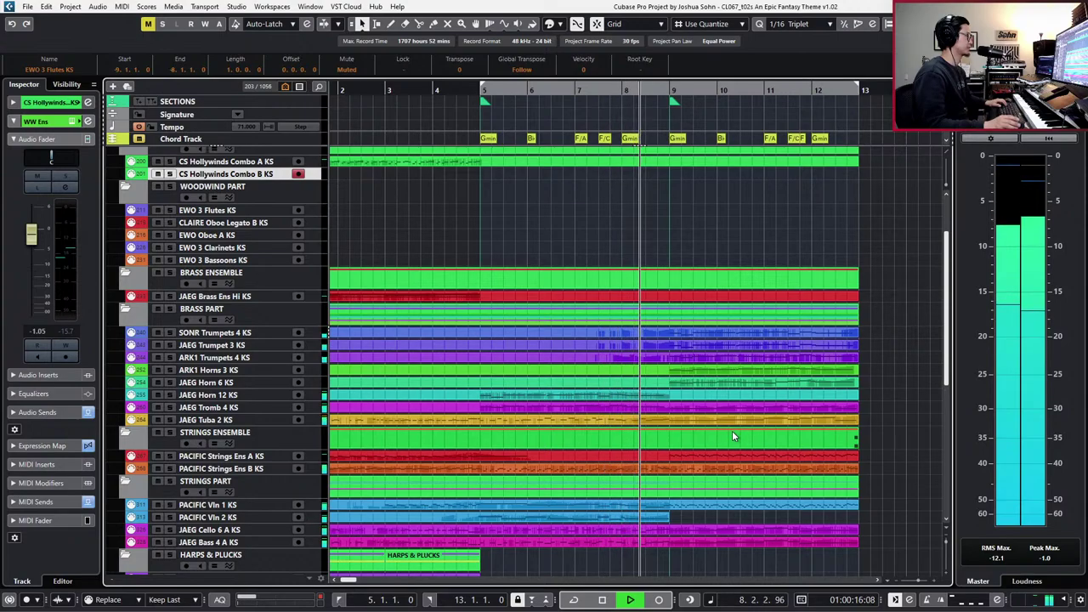
key(space)
key(KP_Add)
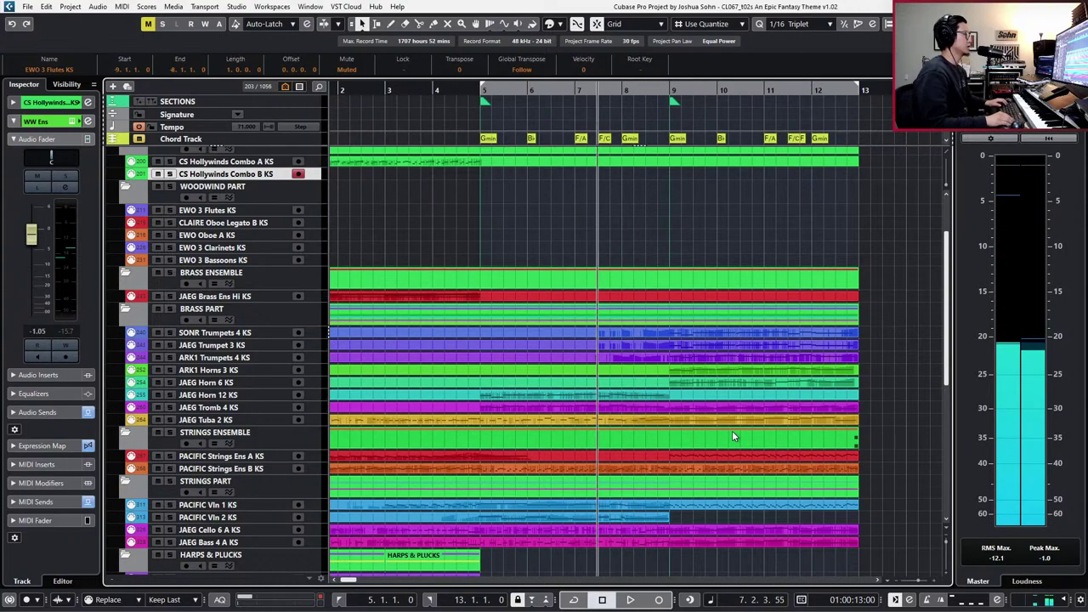
key(KP_Subtract)
key(KP_Subtract)
key(KP_Subtract)
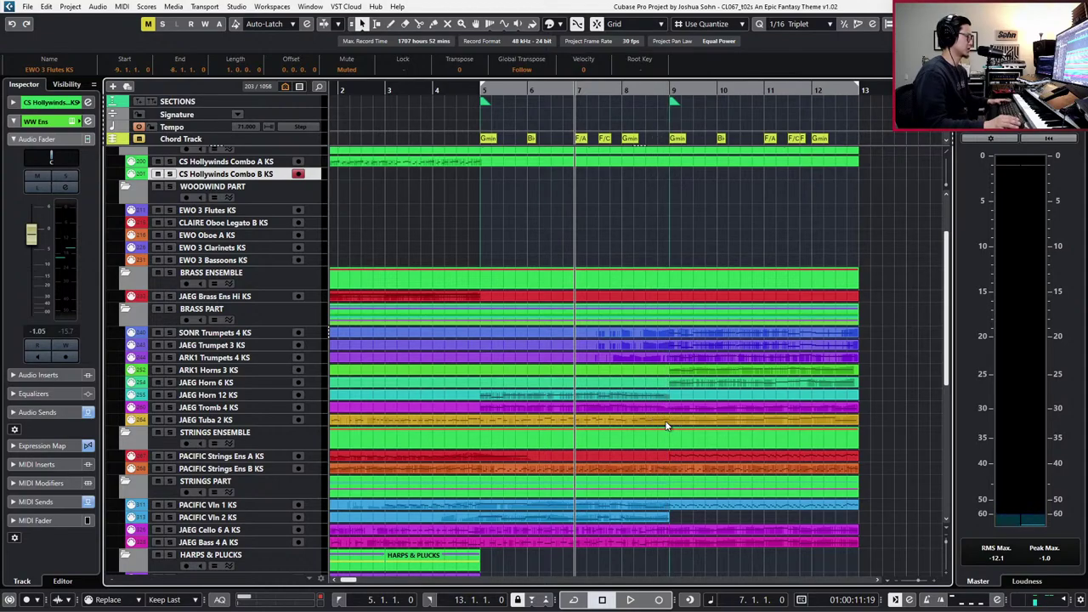
- Set the quantize value to 1/1 and select the five woodwind tracks from EWO 3 Flutes KS to EWO 3 Bassoons KS
key(alt+1)
key(Down)
key(Down)
key(shift+Down)
key(shift+Down)
key(shift+Down)
key(shift+Down)
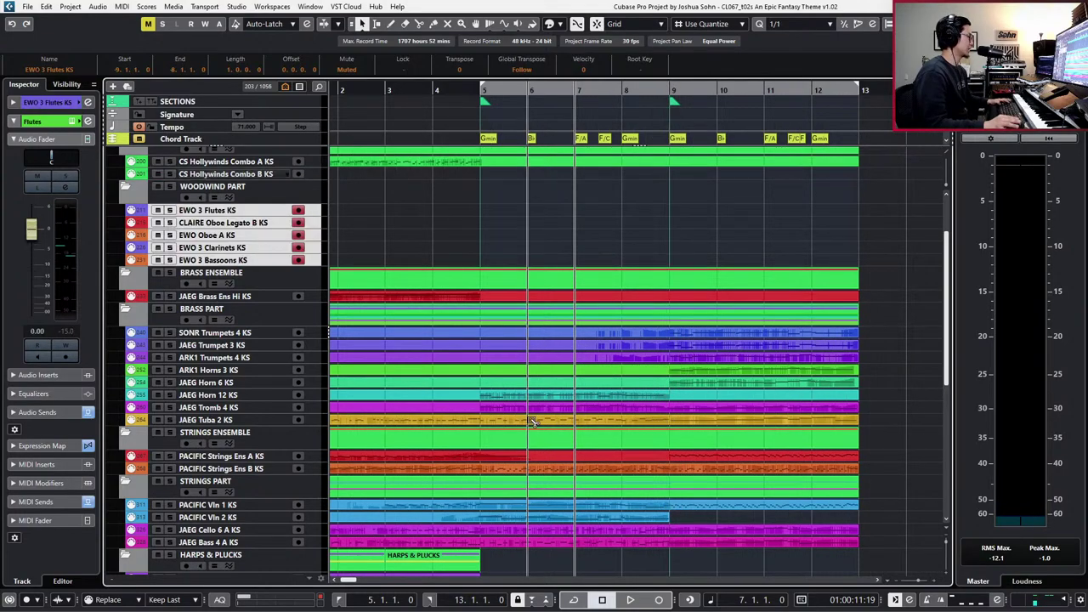
- Copy the PACIFIC Strings Ens B KS part starting at bar 5 to the EWO 3 Flutes KS and EWO Oboe A KS tracks
click(509, 422)
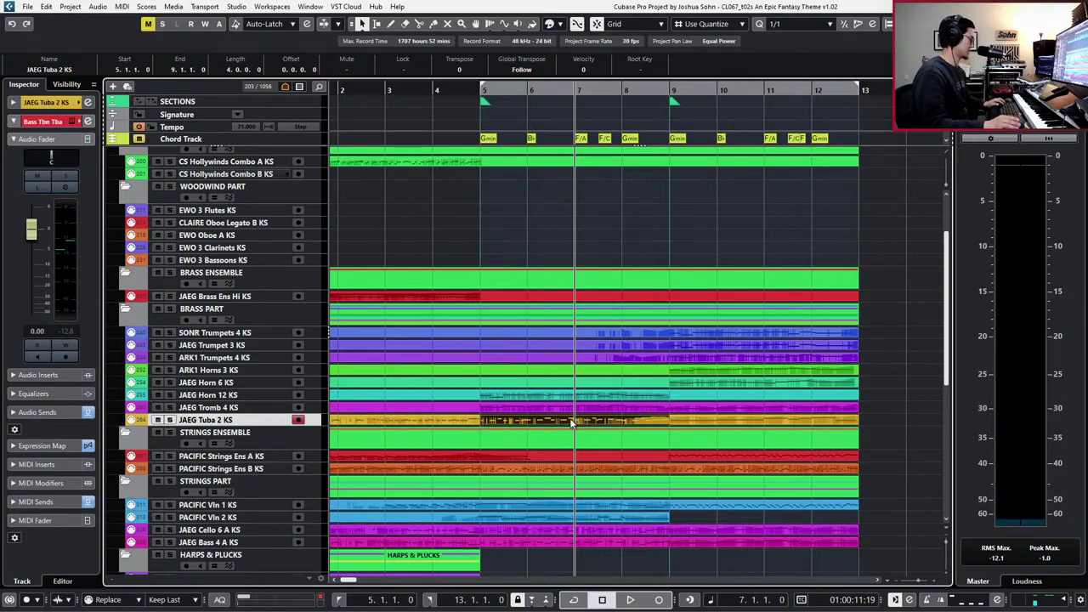
key(KP_1)
scroll(571, 423, up, 1)
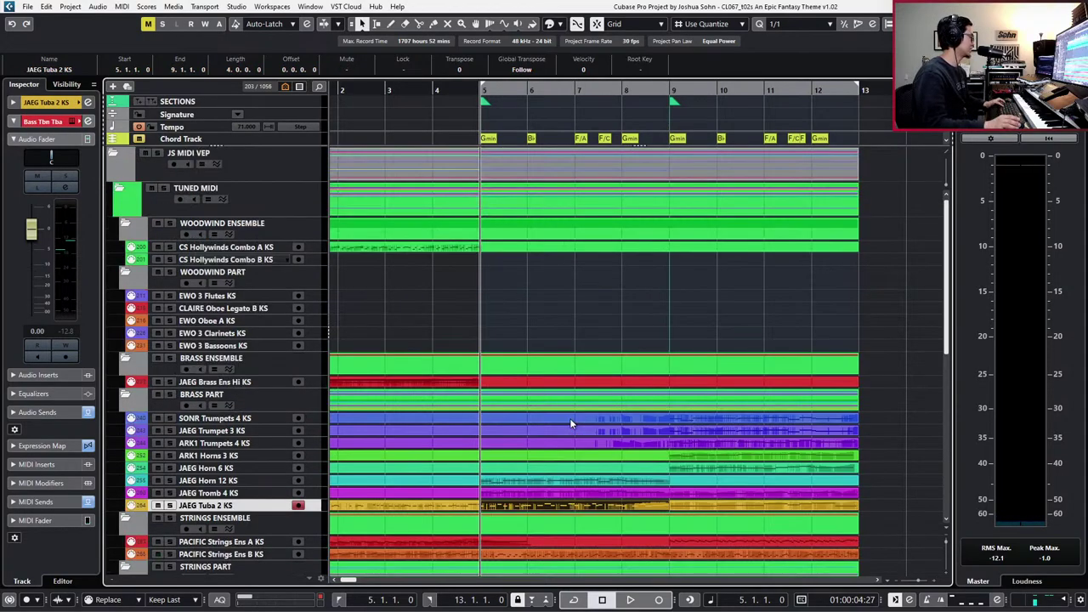
scroll(569, 420, down, 2)
key(ctrl+shift+a)
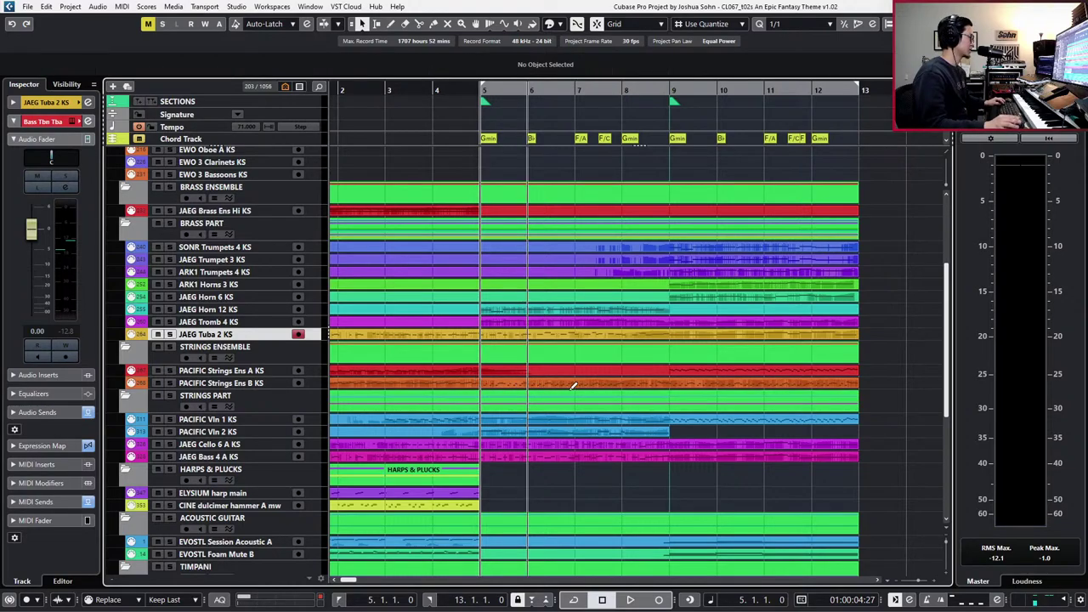
click(654, 384)
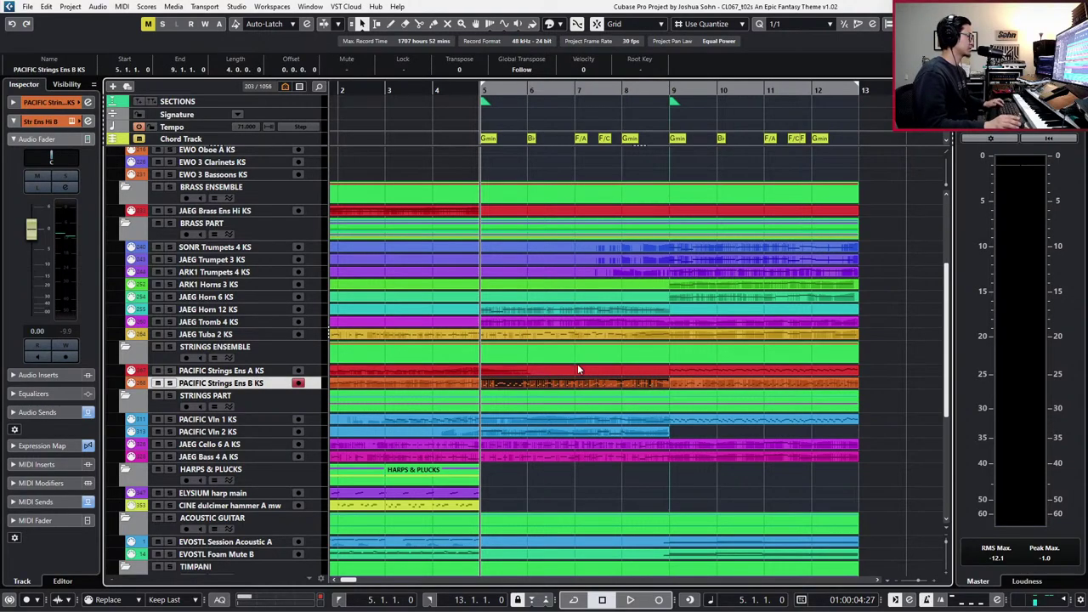
scroll(577, 370, up, 3)
click(252, 296)
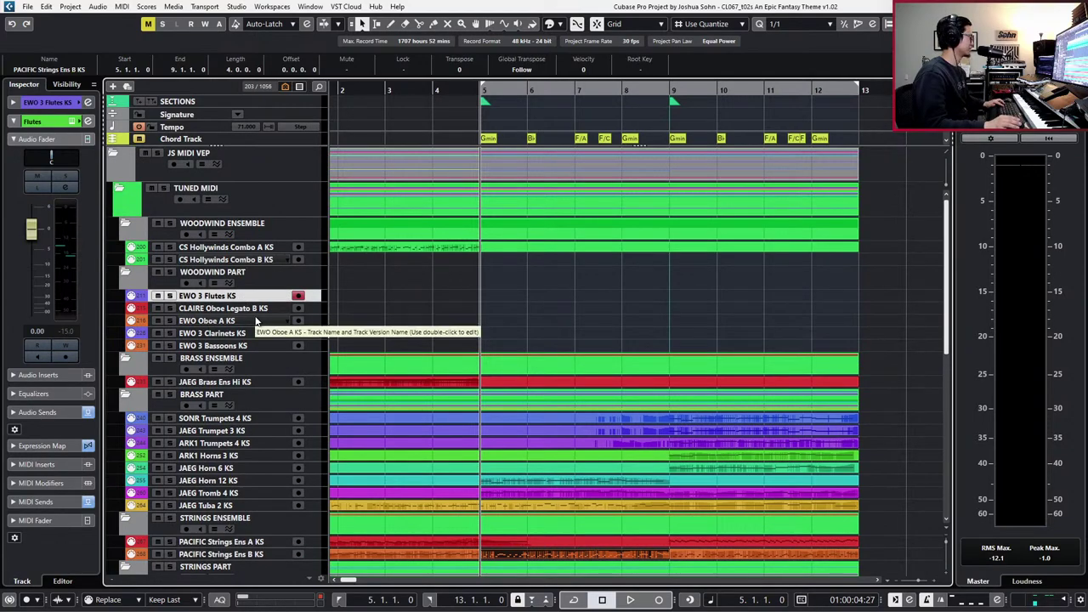
key(ctrl+v)
click(253, 321)
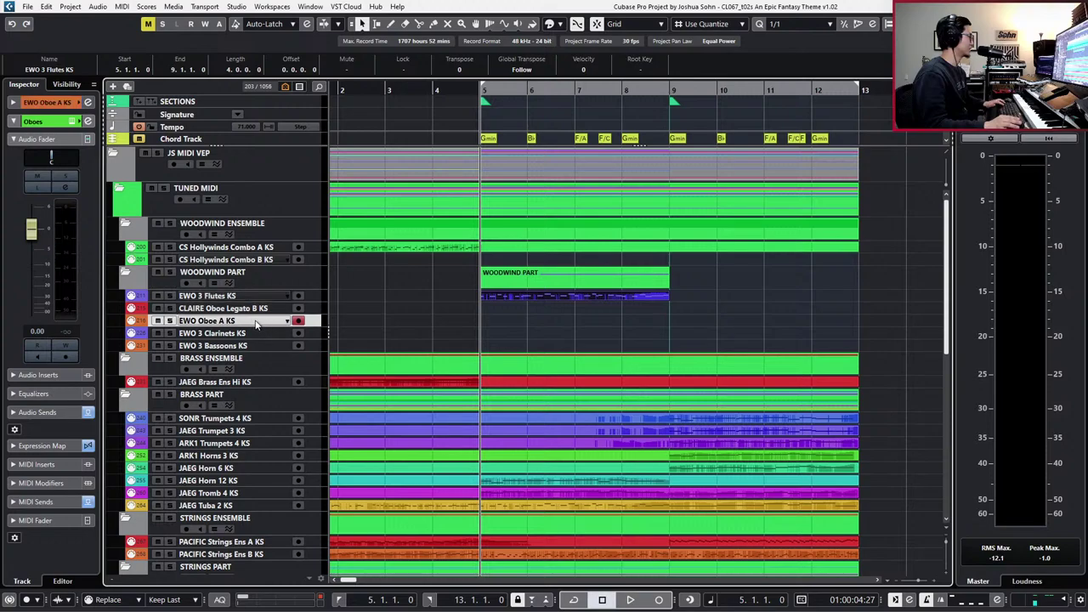
key(ctrl+v)
- Solo the EWO Oboe A KS track and play from bar 5, then select both the oboe and flutes parts and solo their tracks
key(s)
key(space)
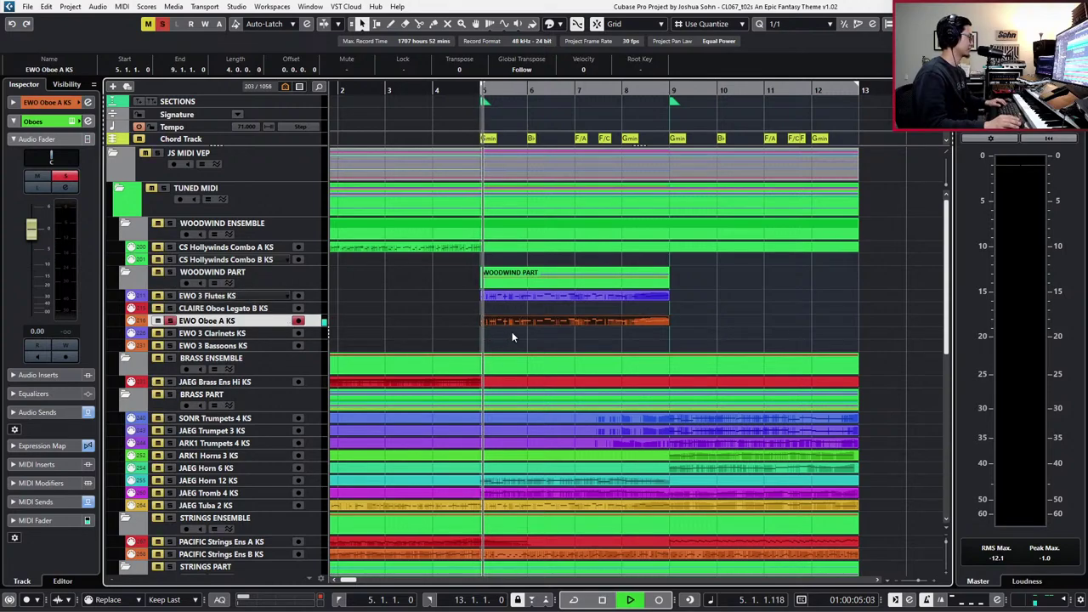
click(506, 323)
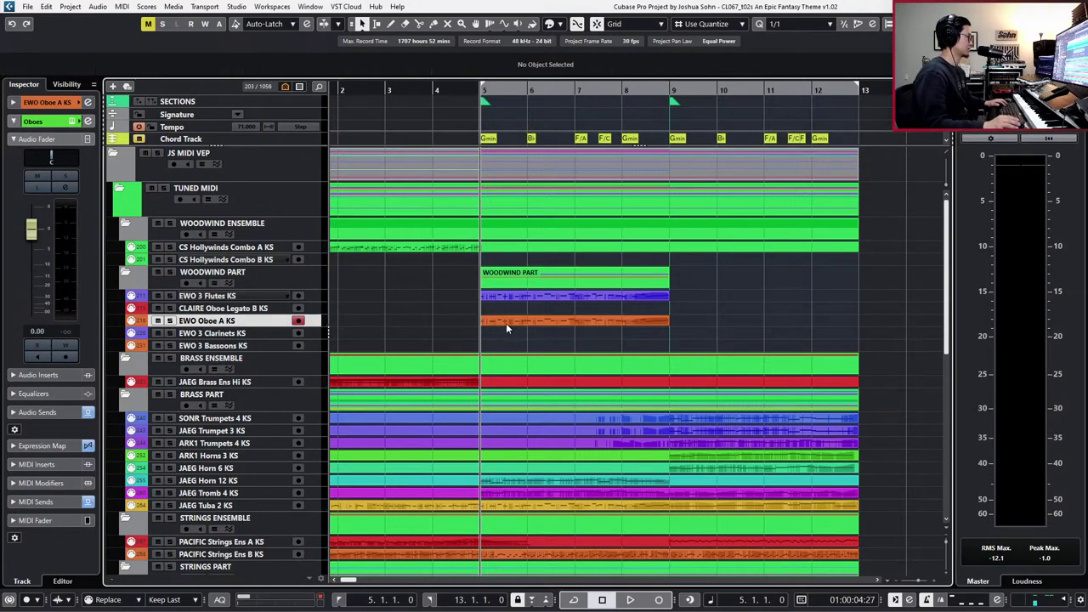
shift+click(512, 298)
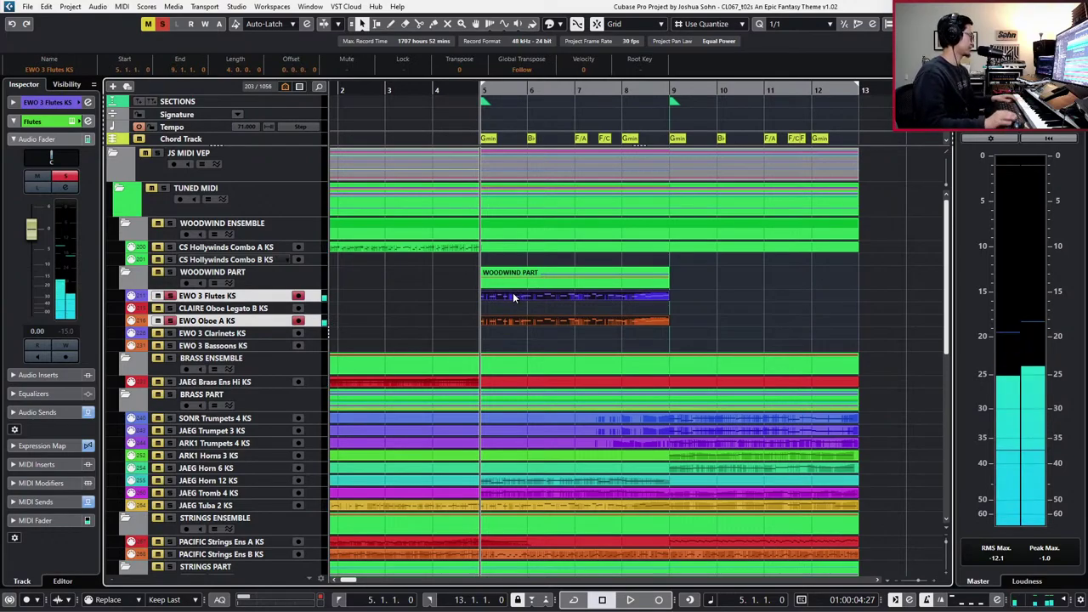
- Try the Staccato articulation on all notes of the EWO 3 Flutes KS part and return them to Staccatissimo
double_click(513, 298)
key(ctrl+a)
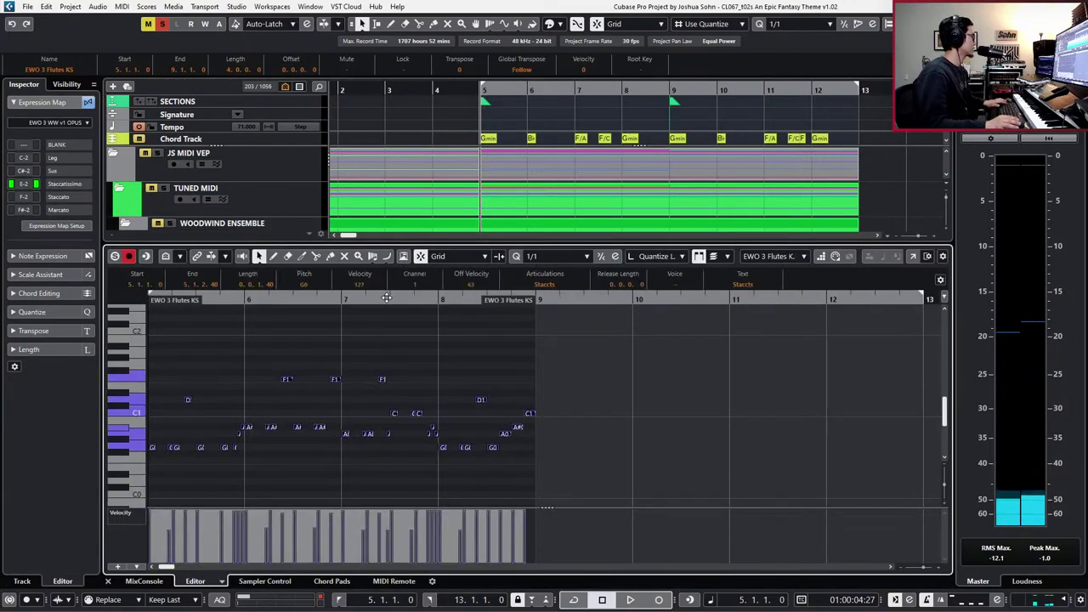
click(544, 285)
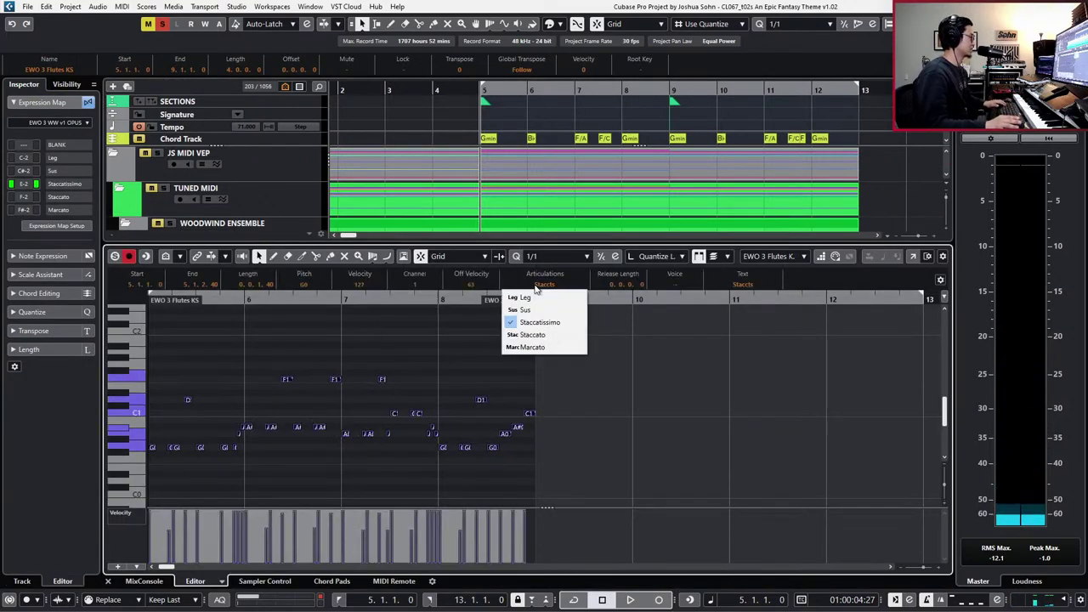
click(539, 334)
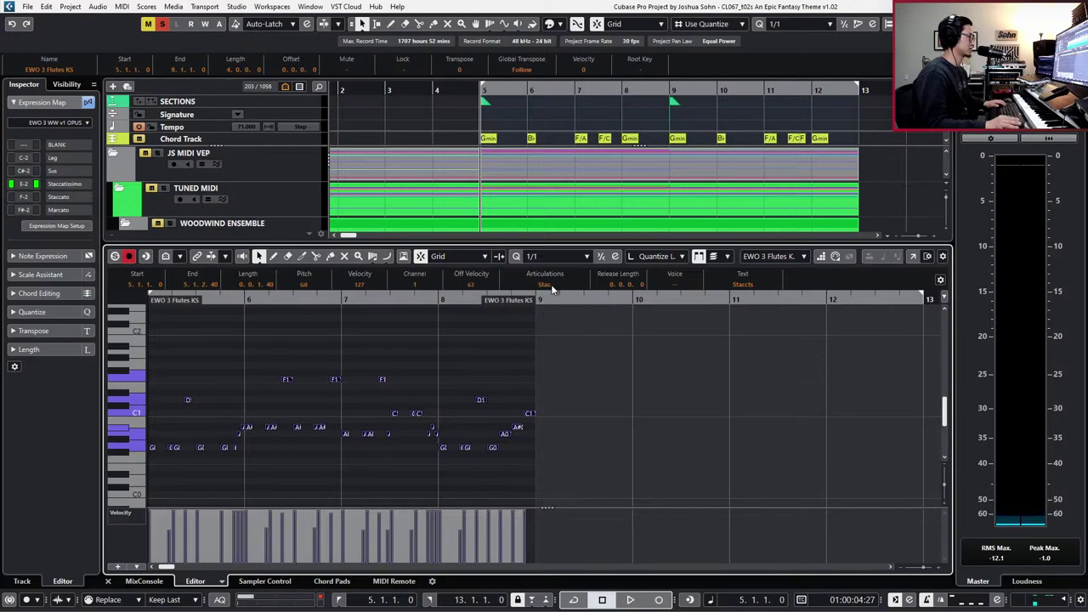
click(553, 284)
click(546, 320)
click(549, 284)
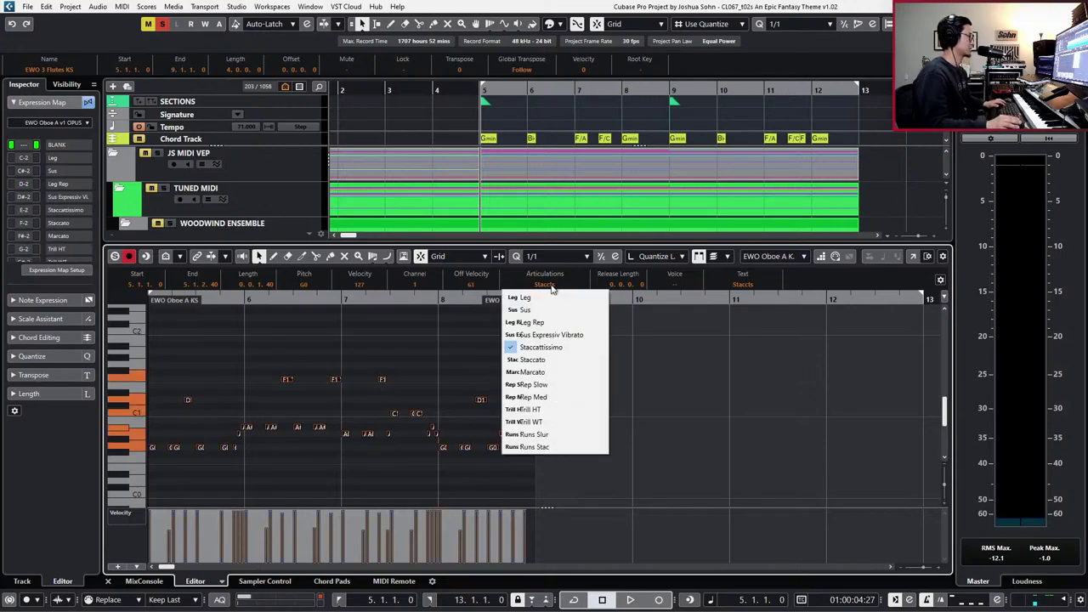
click(665, 342)
- Play the soloed flute and oboe parts from bar 5 and transpose all their notes up an octave
key(space)
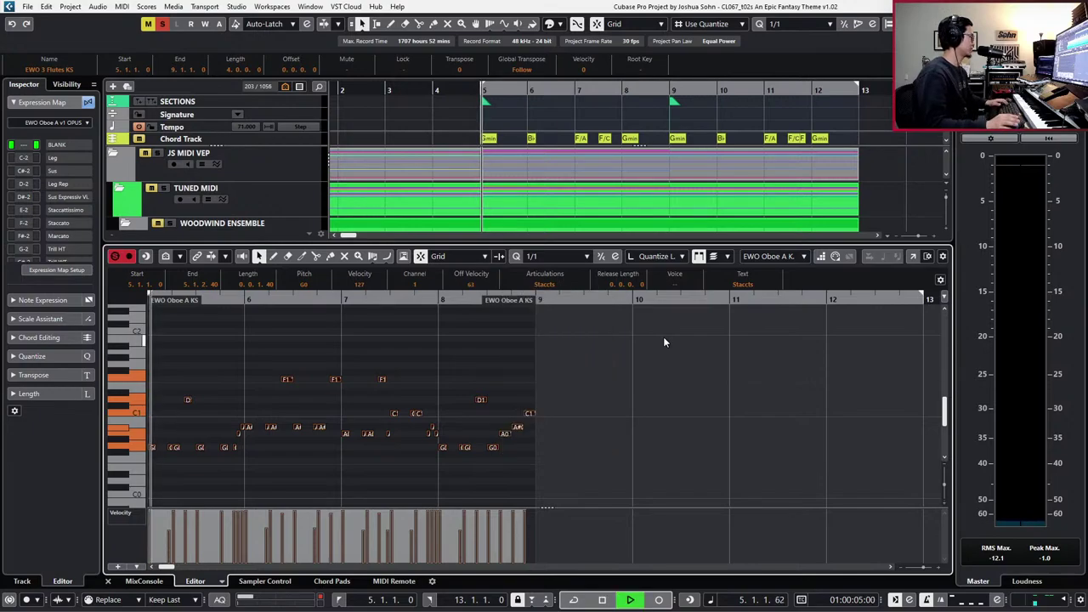
key(g)
key(space)
key(shift+Up)
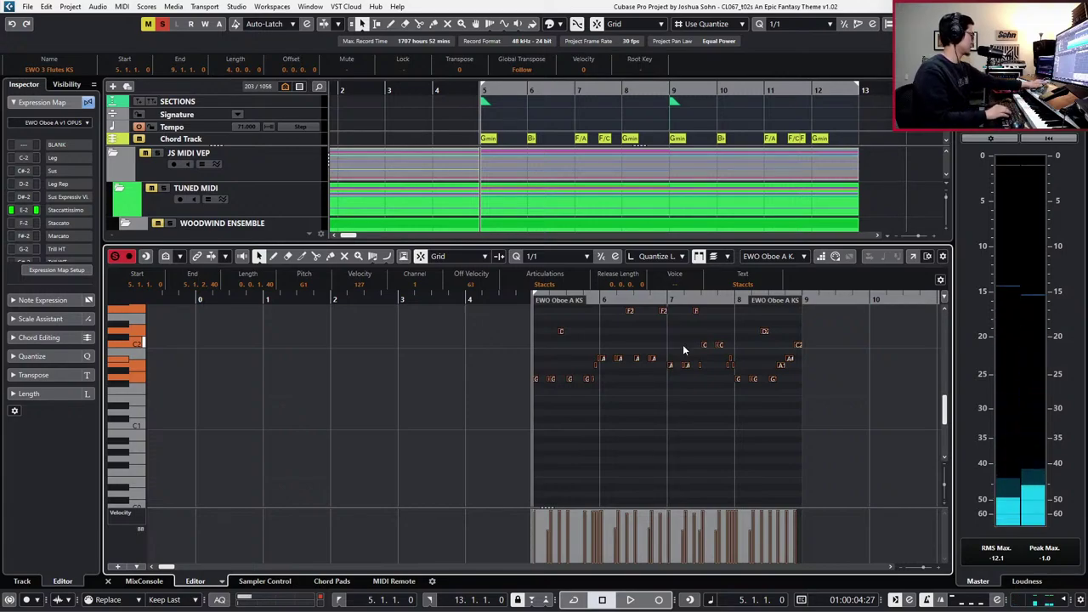
- Replay the soloed flute and oboe parts from bar 5 while examining the flute notes in the Key Editor
key(Return)
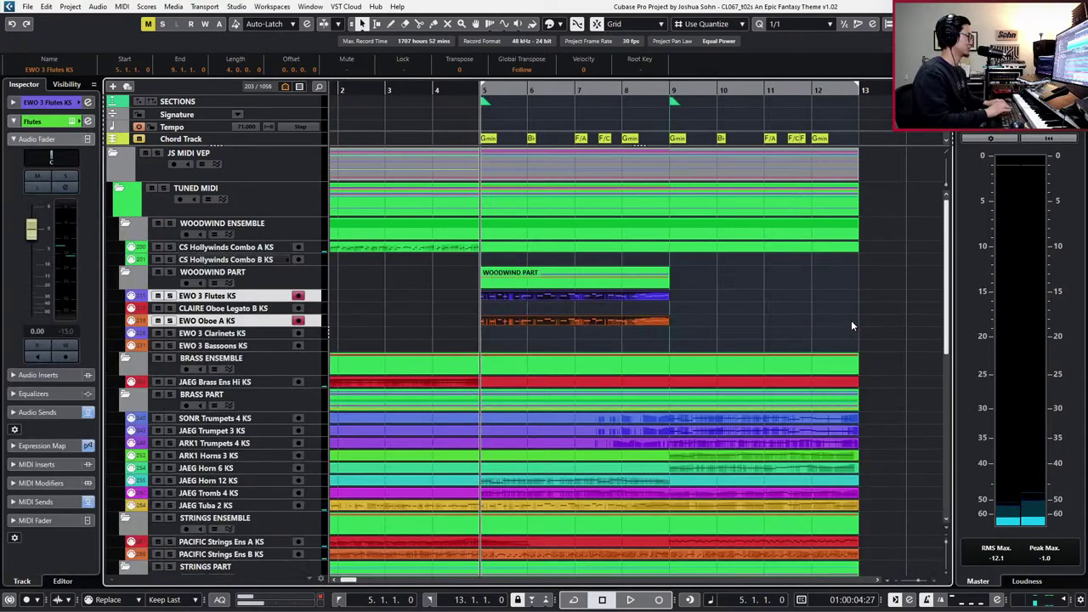
key(s)
key(space)
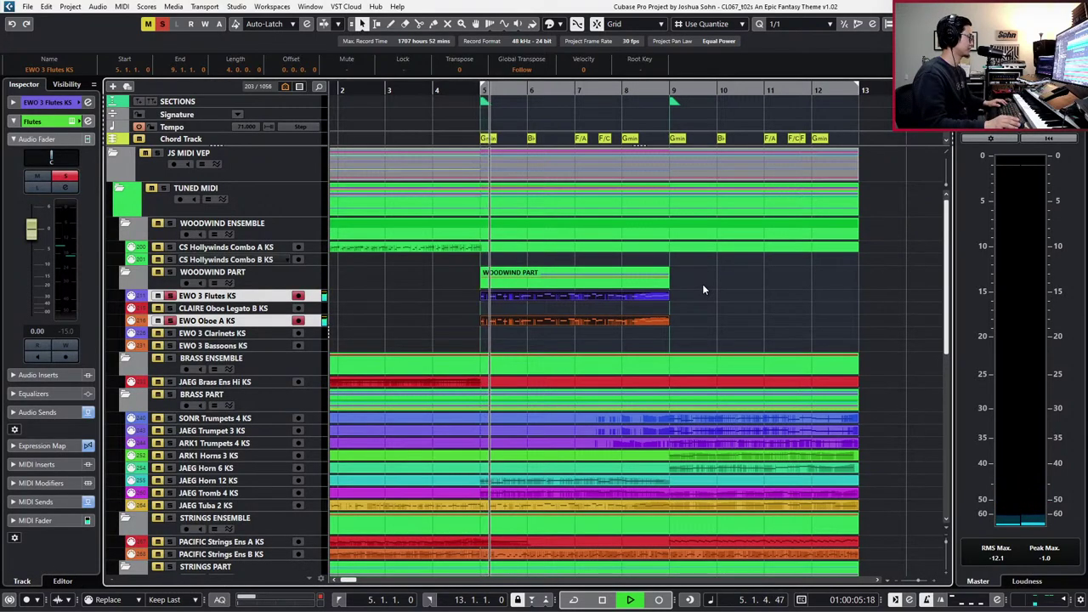
key(ctrl+e)
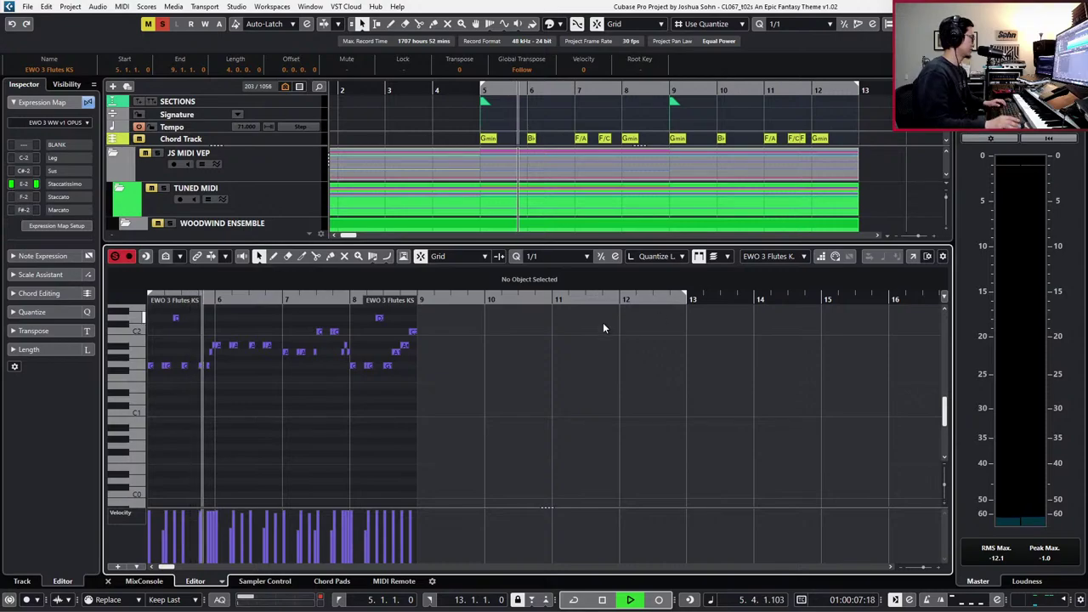
scroll(540, 331, left, 3)
key(h)
key(h)
key(h)
key(h)
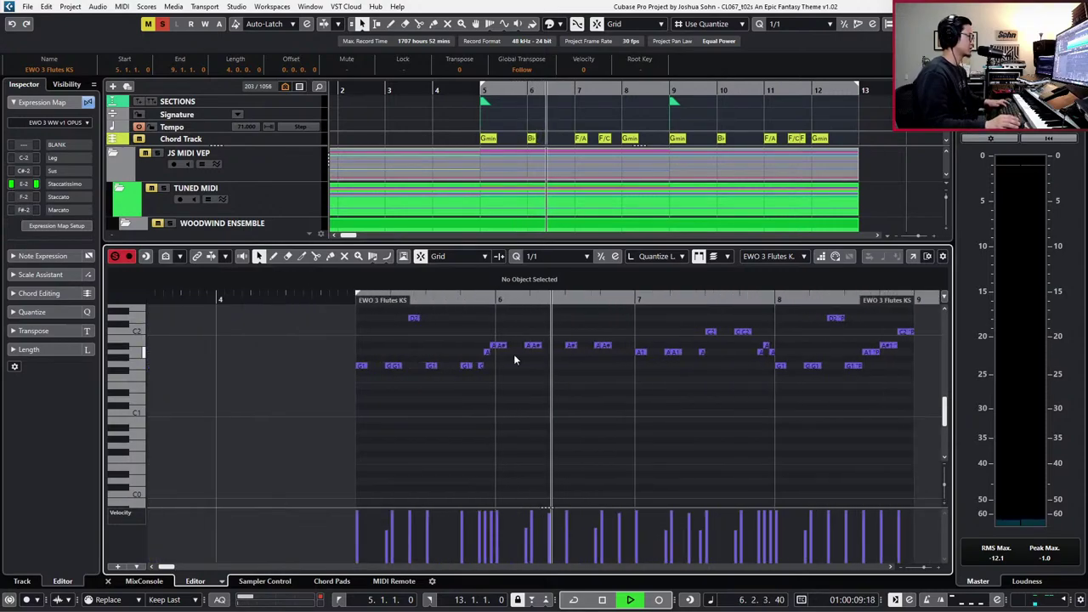
scroll(433, 367, up, 1)
key(space)
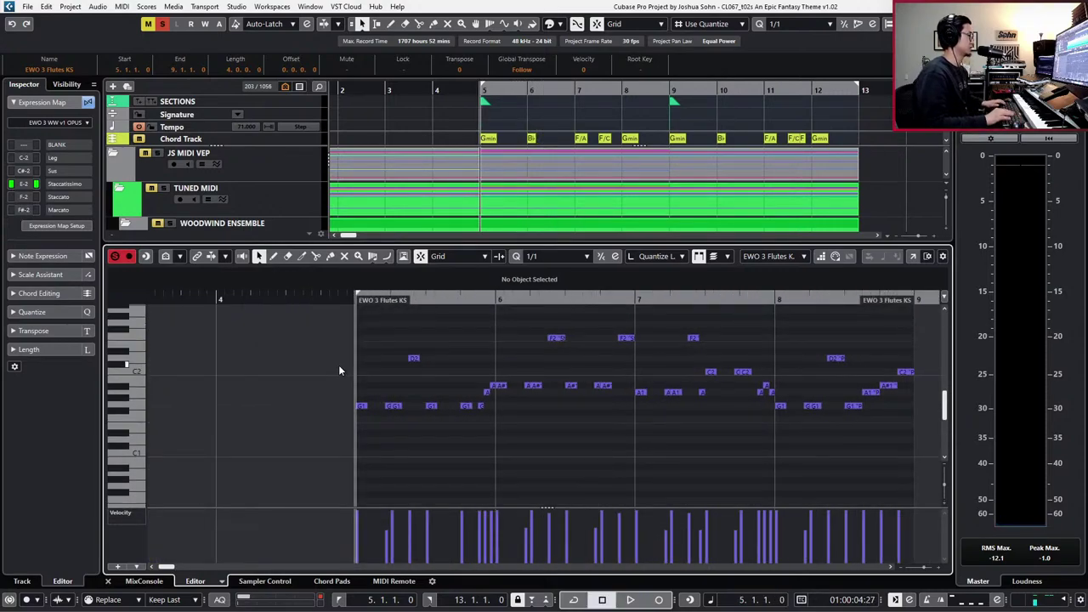
- Transpose all flute and oboe notes up three more octaves so they start on G4, and play them from bar 5
key(ctrl+a)
scroll(362, 372, down, 1)
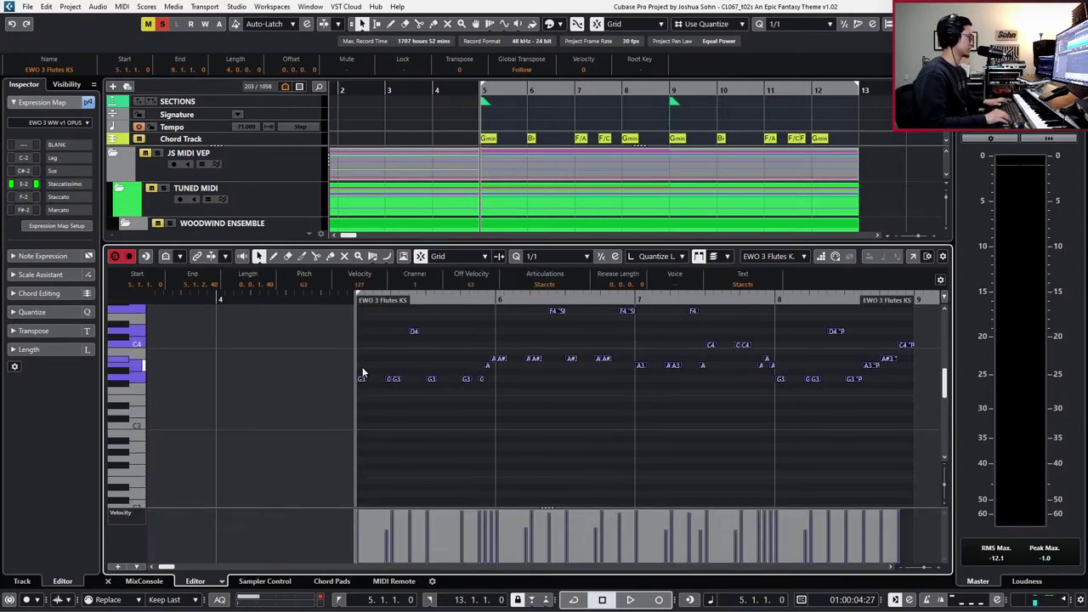
key(shift+Up)
key(space)
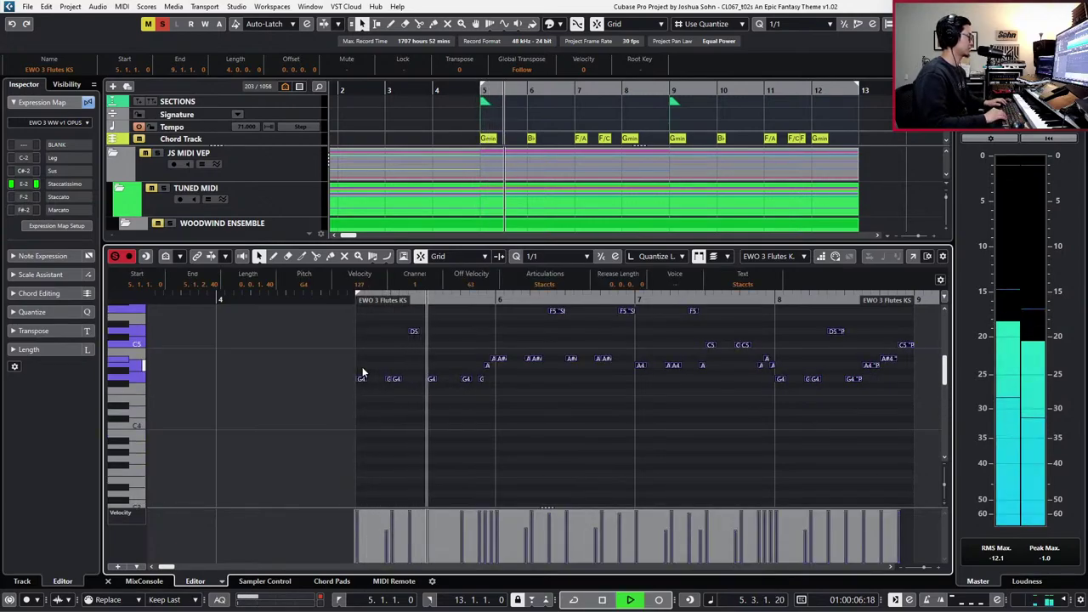
key(space)
- Delete the copied parts from the EWO 3 Flutes KS and EWO Oboe A KS tracks
key(Delete)
key(ctrl+alt+e)
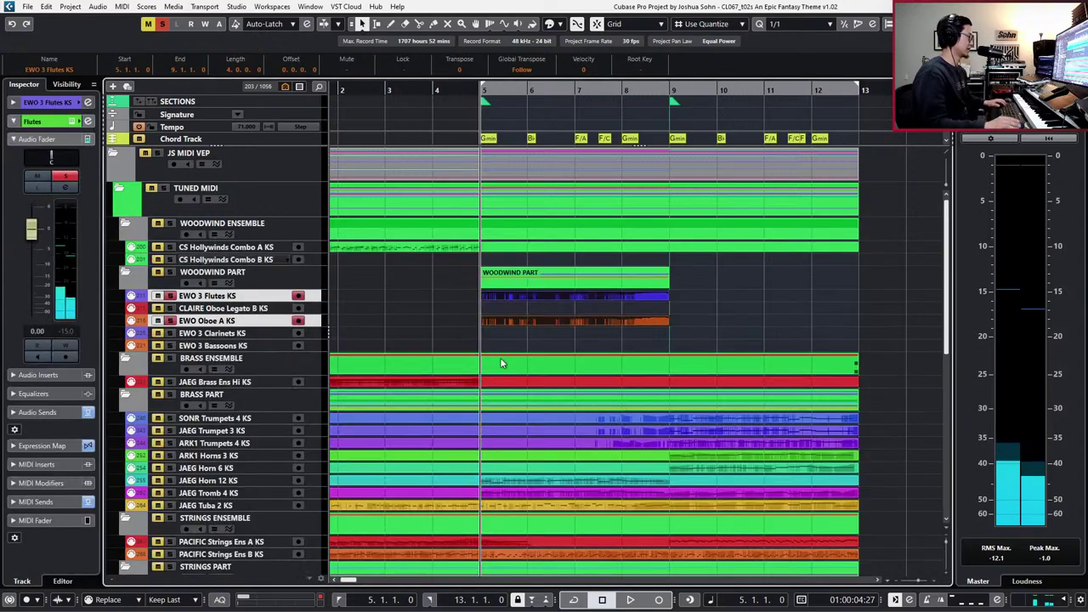
click(552, 340)
- Listen to the PACIFIC Strings Ens B KS part soloed from bar 5, and unsolo it after stopping playback
scroll(561, 298, down, 5)
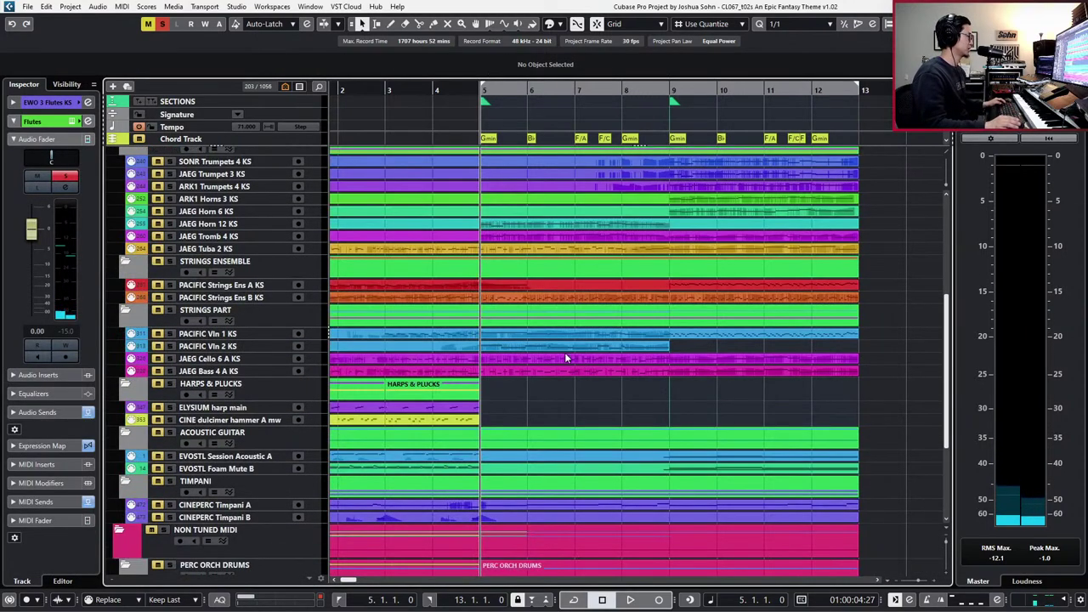
click(538, 299)
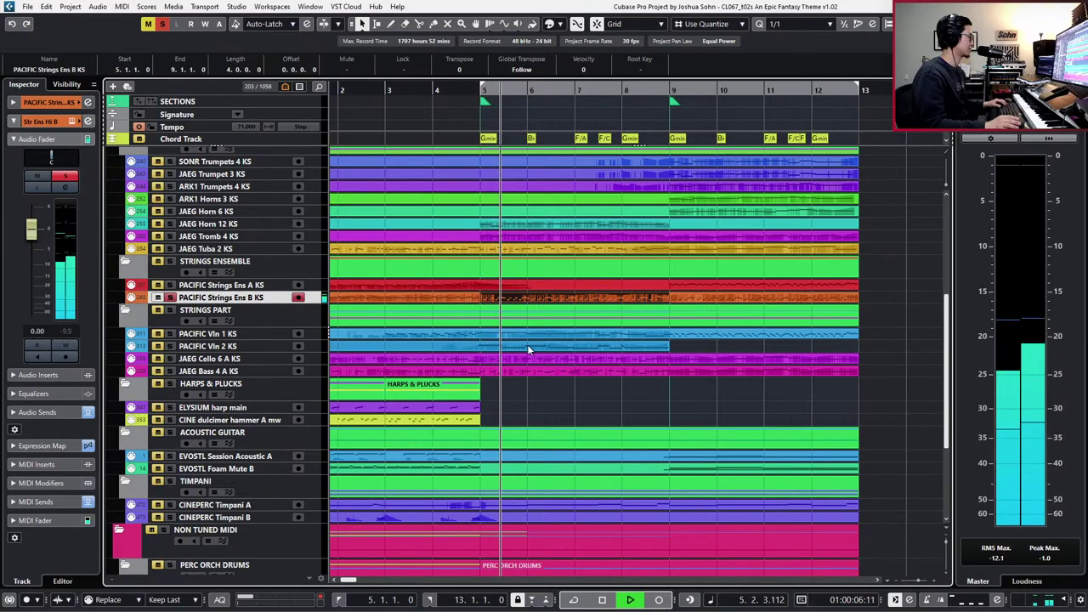
key(space)
key(s)
- Select the JAEG Tuba 2 KS part, look through the tracks and play the full arrangement from bar 5
click(529, 248)
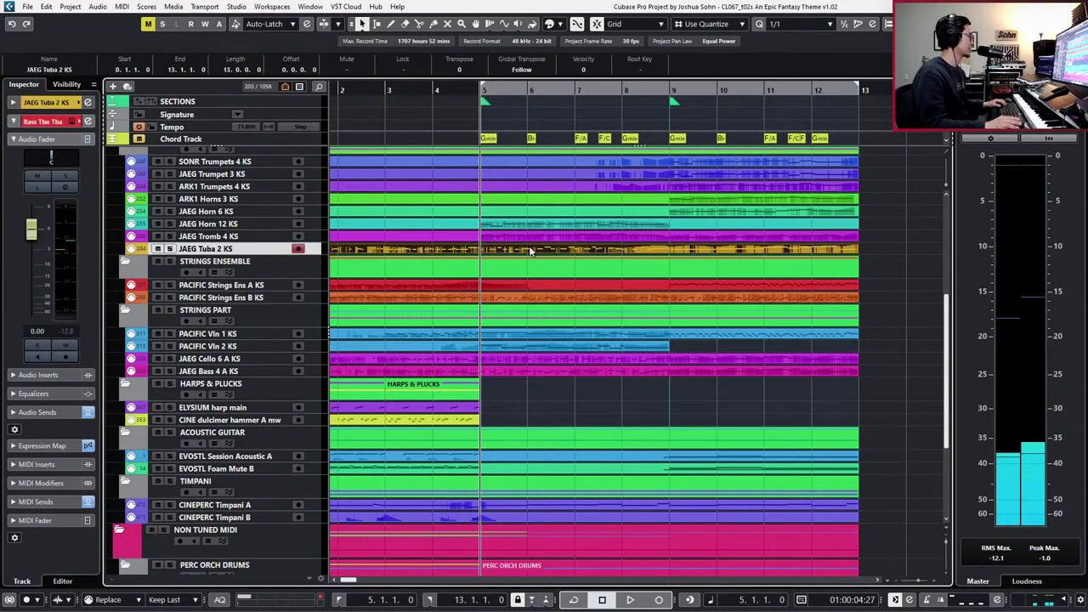
scroll(535, 285, up, 2)
scroll(535, 285, down, 6)
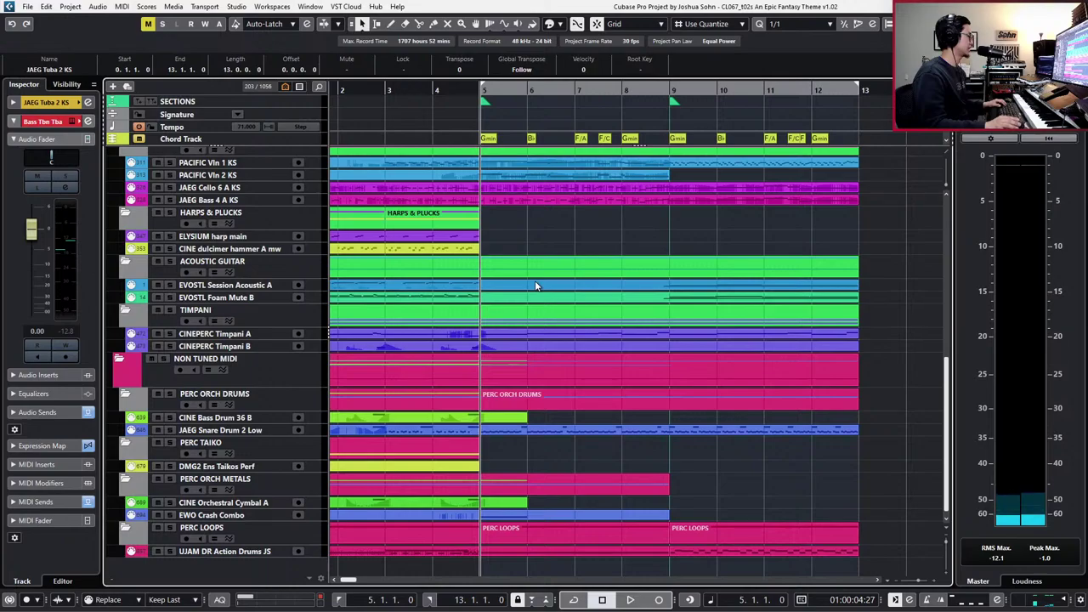
scroll(534, 286, up, 8)
key(space)
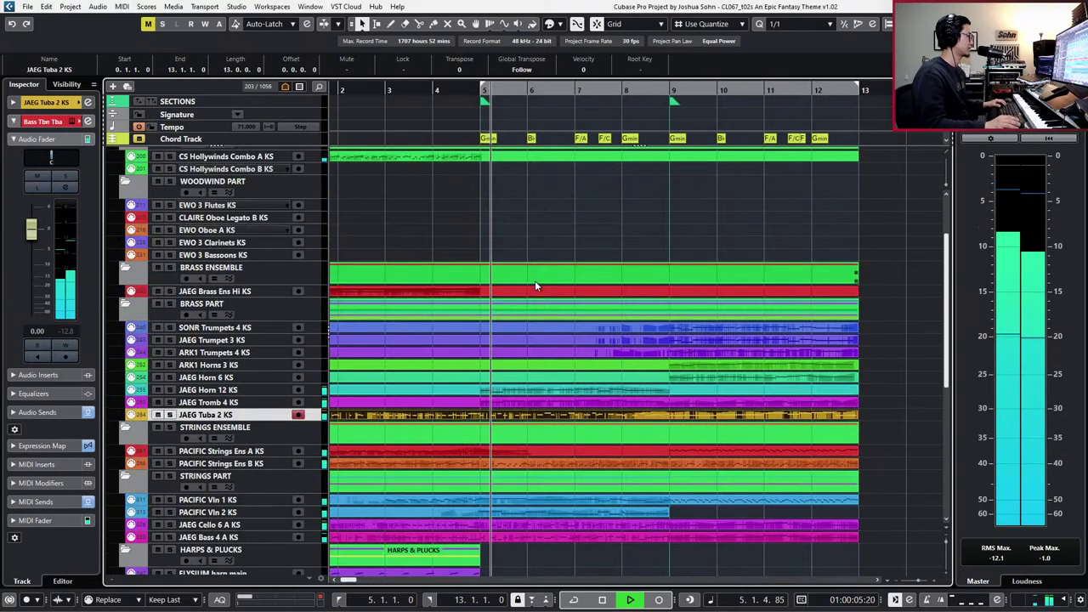
key(g)
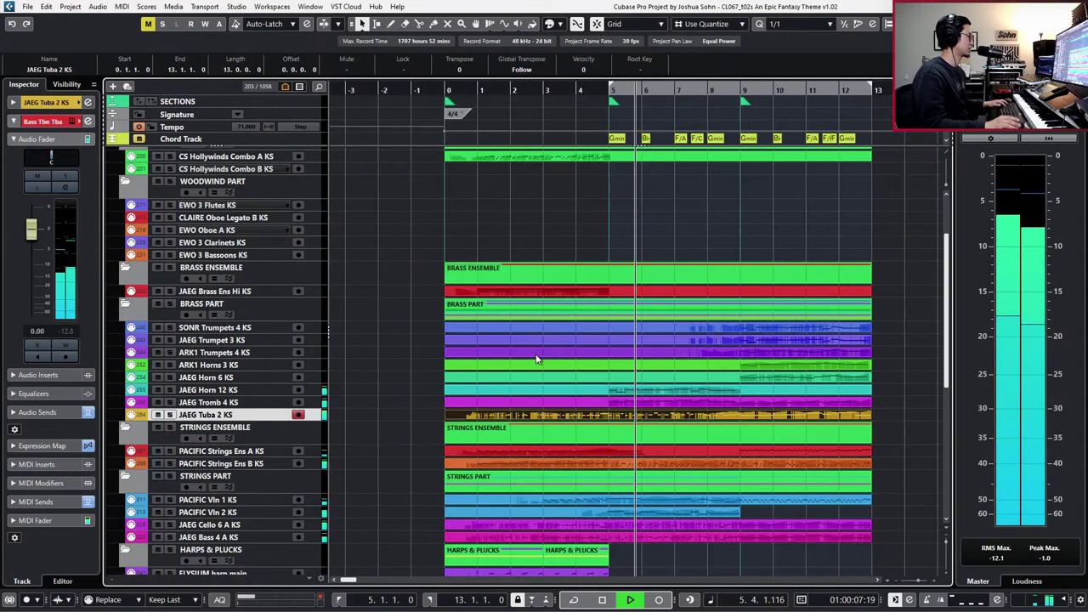
scroll(536, 360, right, 4)
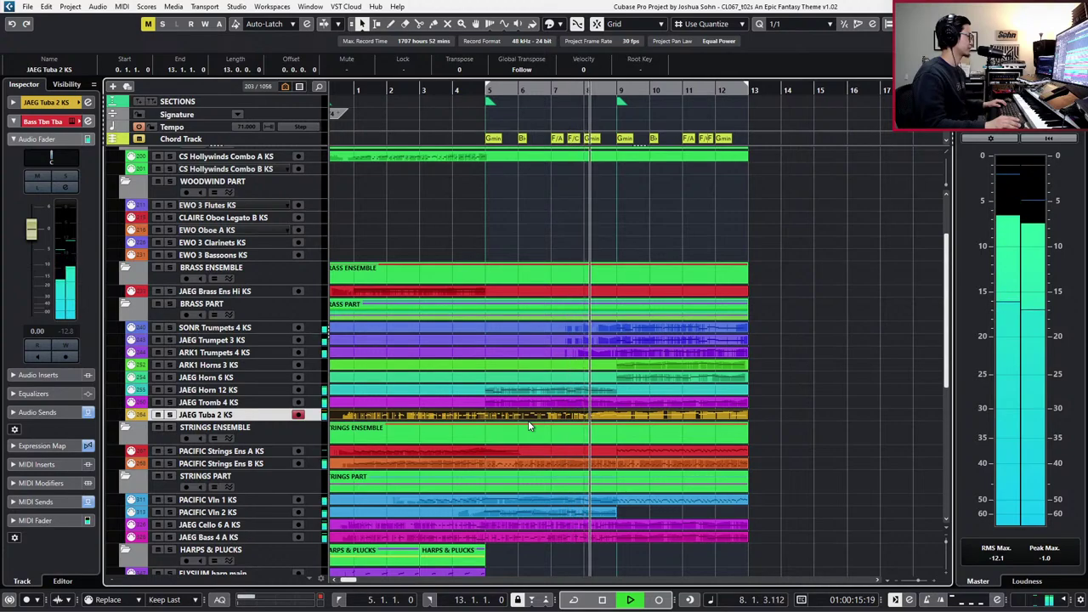
- Stop playback, move the cursor back to bar 4 and listen to the arrangement again
key(space)
key(KP_Subtract)
key(space)
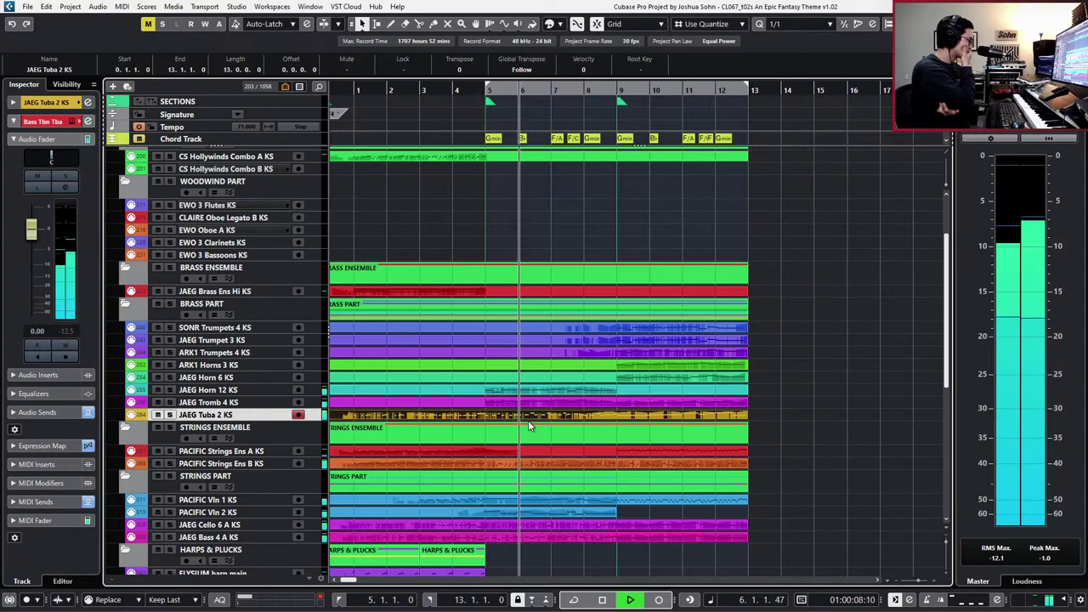
key(space)
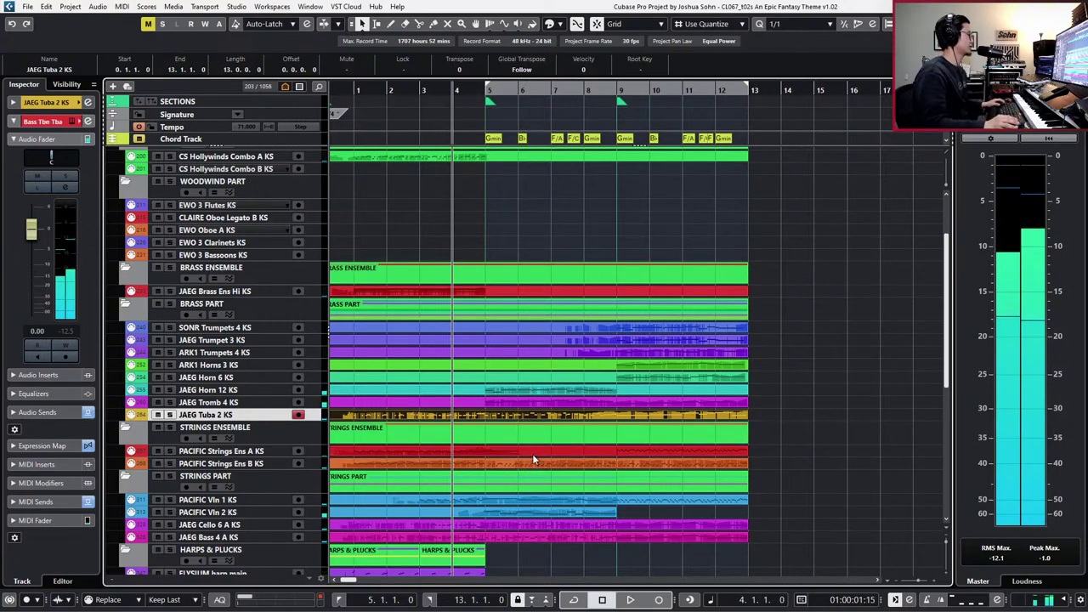
- Copy the PACIFIC Strings Ens B KS part starting at bar 5 to the same position on EWO 3 Flutes KS
click(535, 463)
key(l)
scroll(475, 383, up, 3)
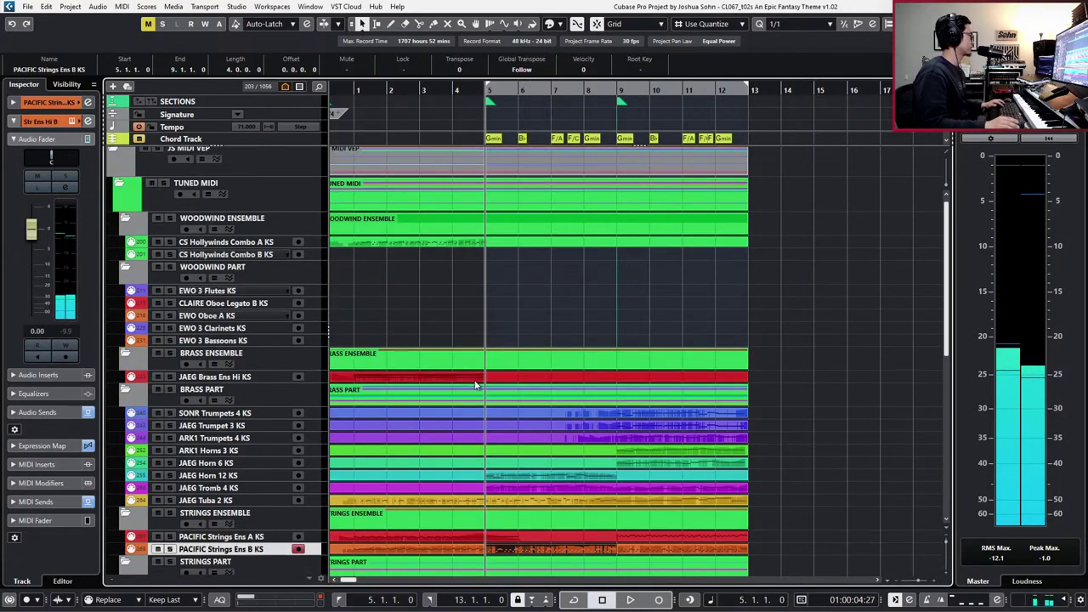
click(245, 300)
key(ctrl+v)
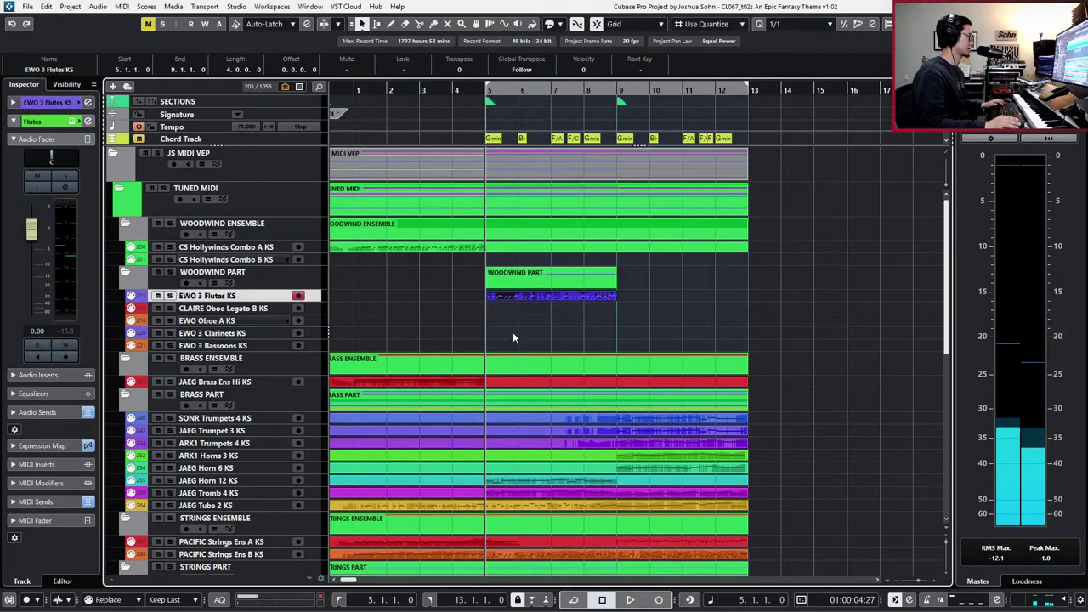
- Open the new flutes part in the Key Editor, transpose its notes up to start on G4 and play it
key(ctrl+e)
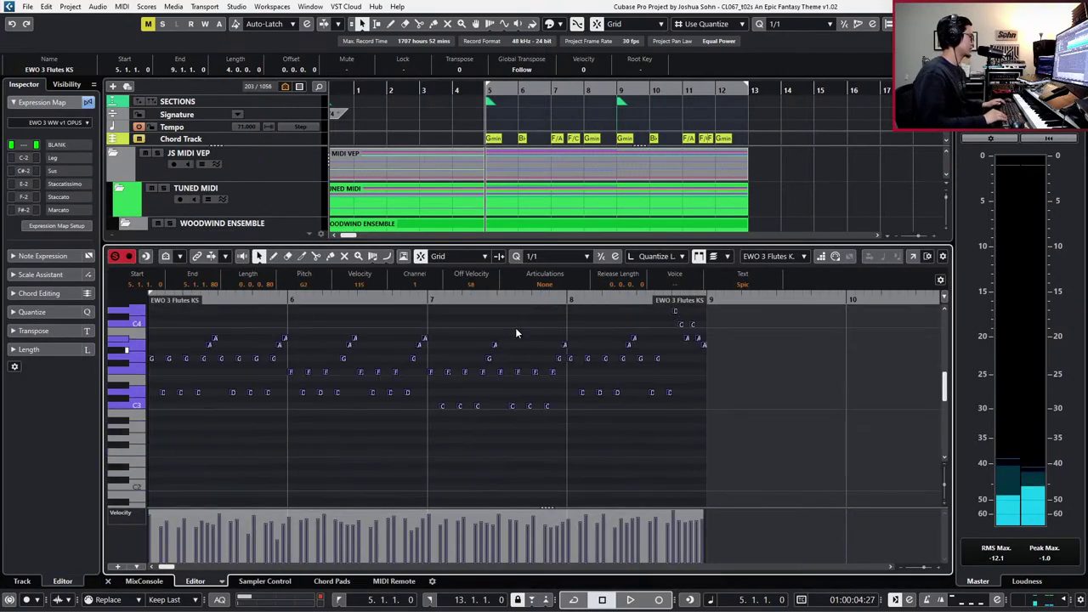
key(h)
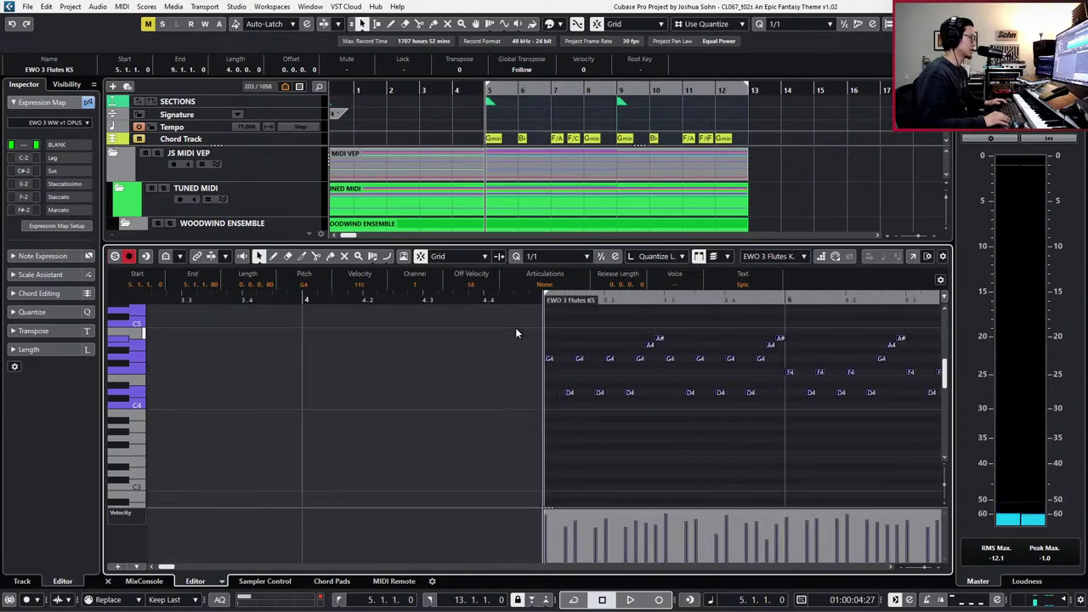
key(space)
key(g)
key(g)
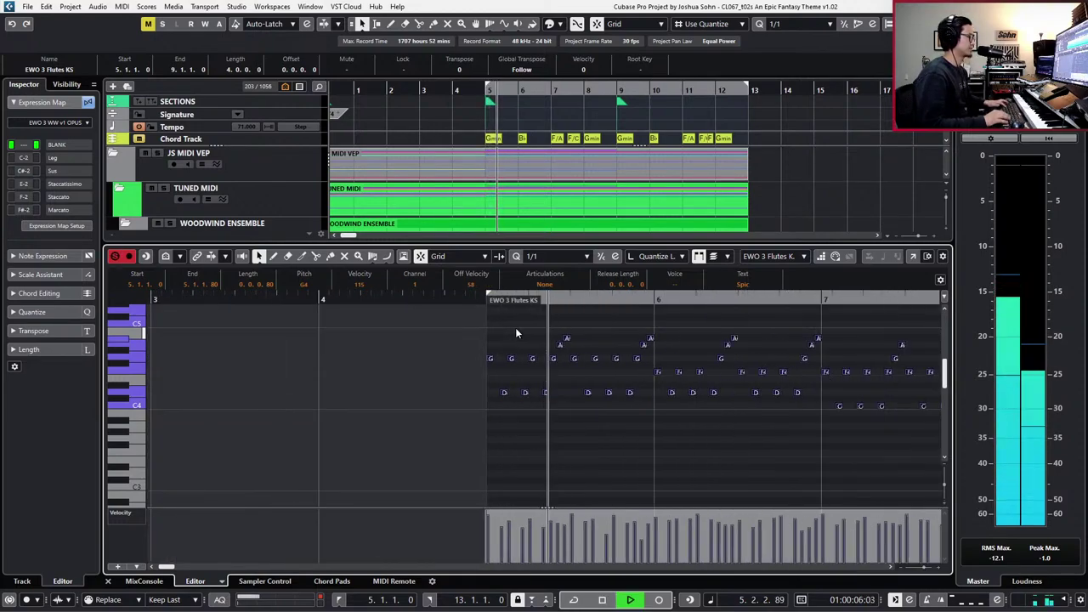
- Transpose the flute notes up another octave to start on G5 and play them with the arrangement
key(g)
key(space)
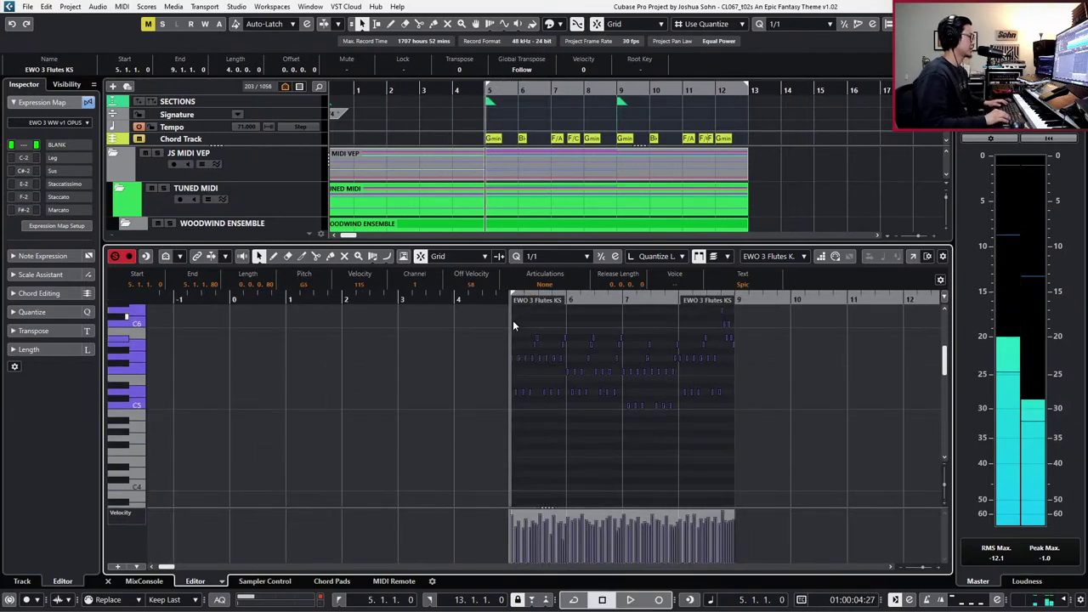
key(space)
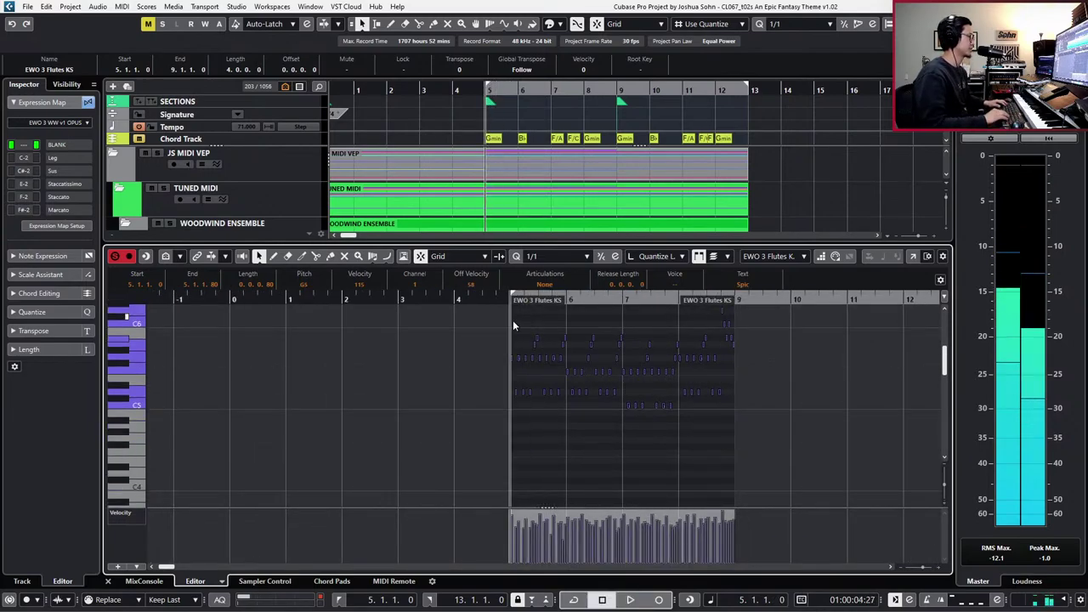
key(space)
- Close the note editor and find the EWO Piccolo KS track in the WOODWIND PART folder to show it
key(ctrl+e)
key(ctrl+f)
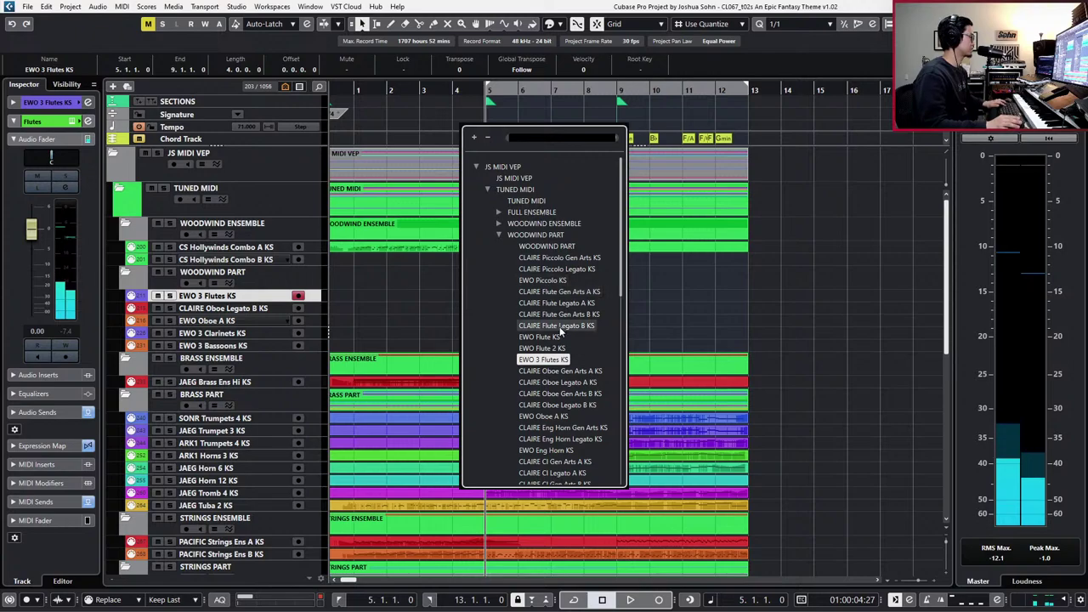
click(561, 281)
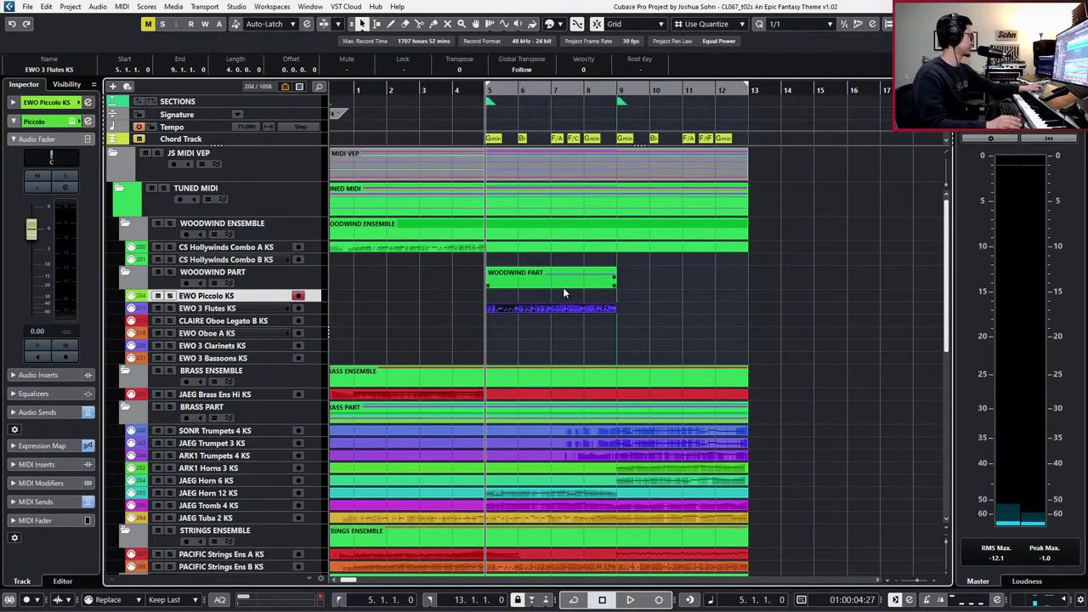
- Paste the copied part onto the EWO Piccolo KS track at bar 5 and open it in the Key Editor
click(553, 306)
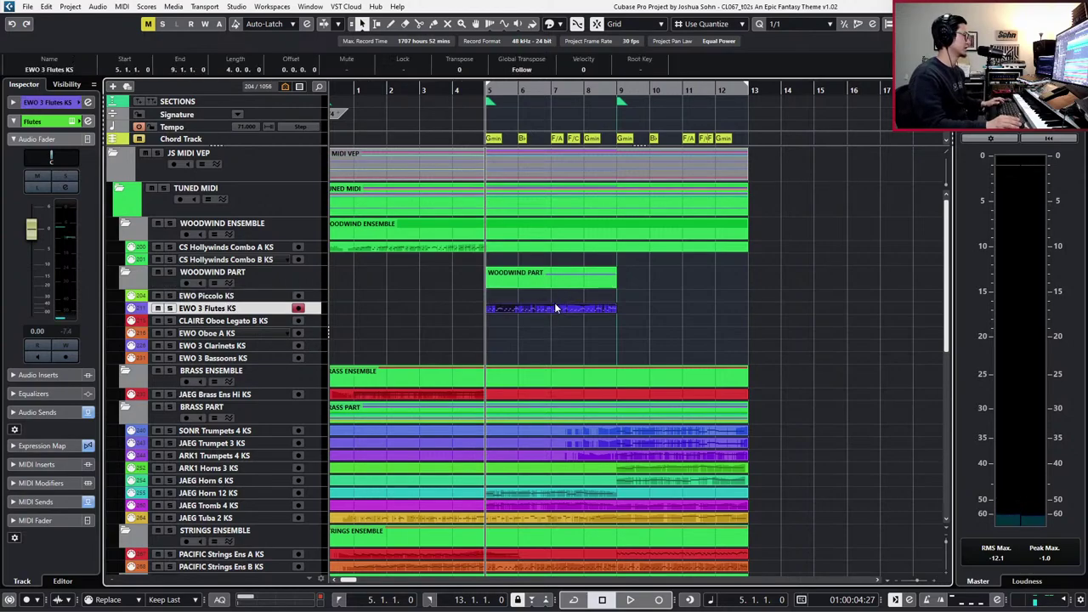
click(282, 295)
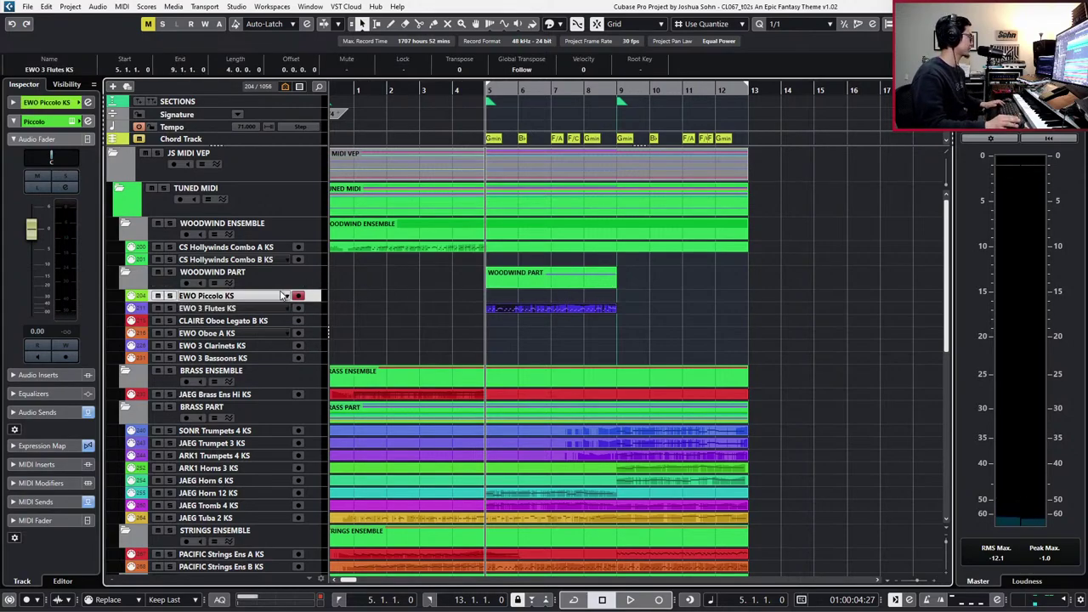
key(ctrl+v)
key(ctrl+e)
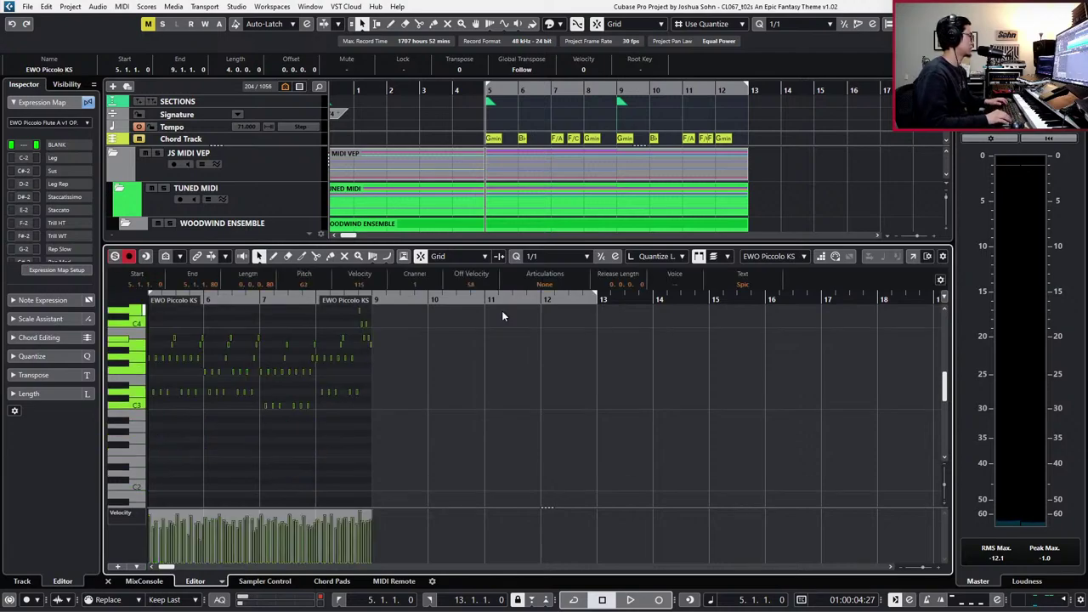
- Set the articulation of the piccolo notes to Staccatissimo and play the part from bar 5
click(560, 284)
click(559, 335)
key(space)
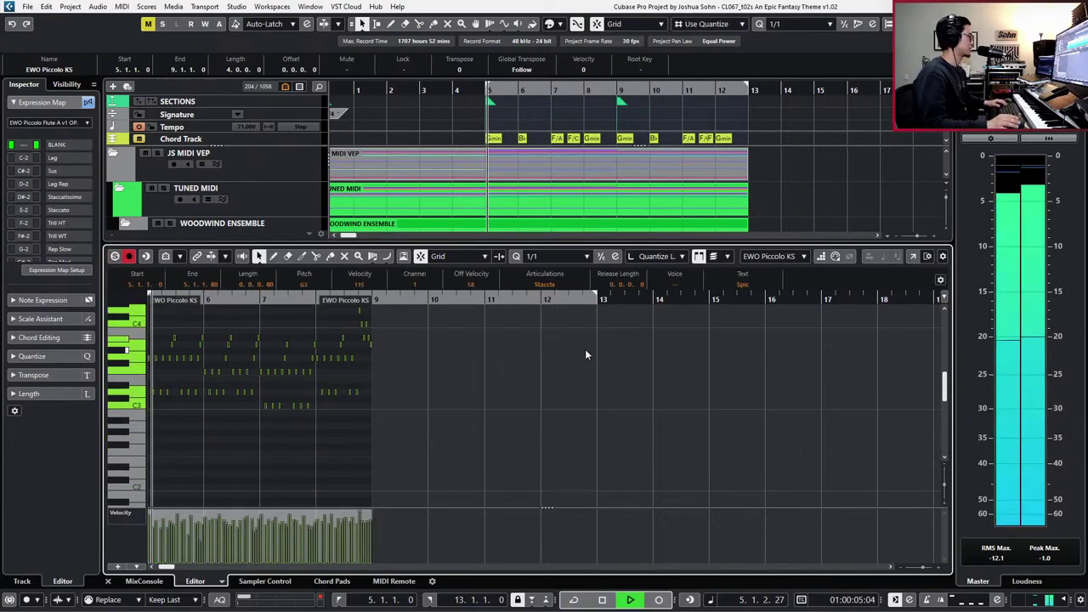
key(g)
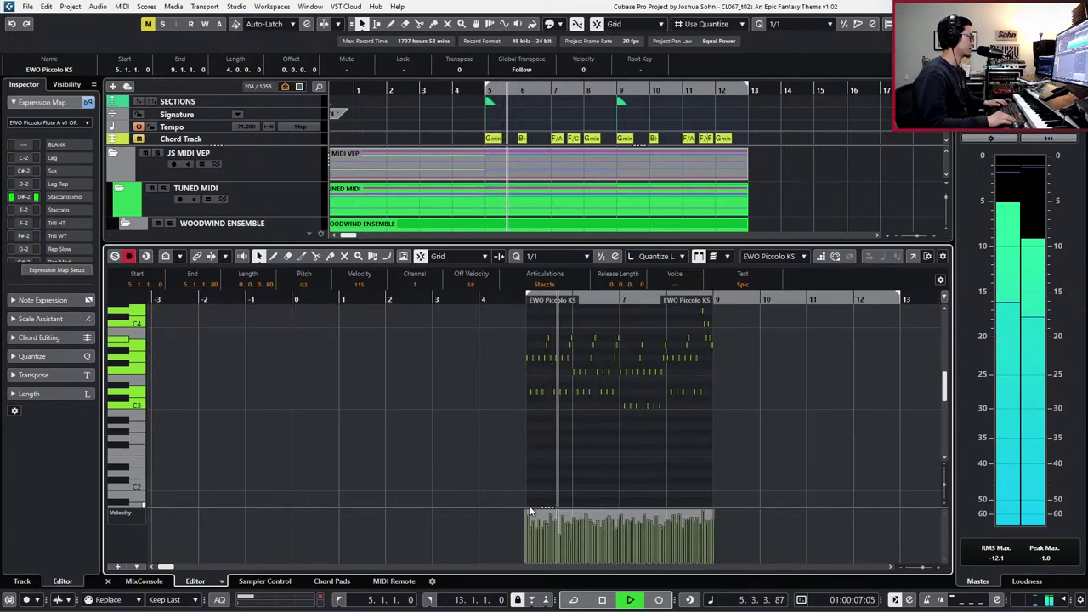
key(h)
key(h)
key(space)
key(space)
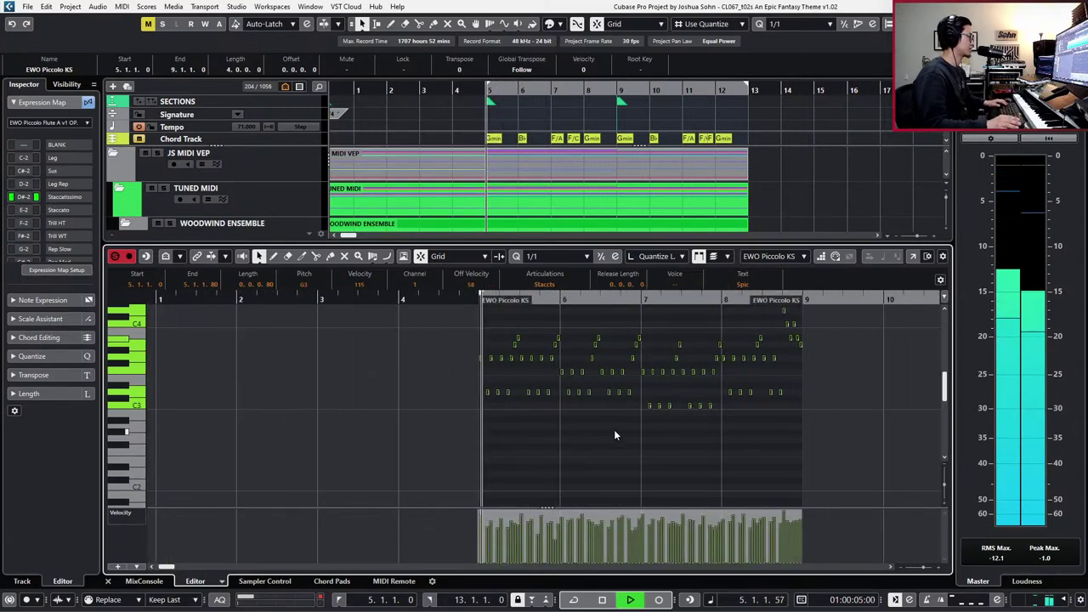
- Try the piccolo notes an octave lower, starting on G2, and play them with the arrangement
scroll(621, 431, up, 2)
key(h)
key(h)
key(h)
scroll(644, 434, up, 3)
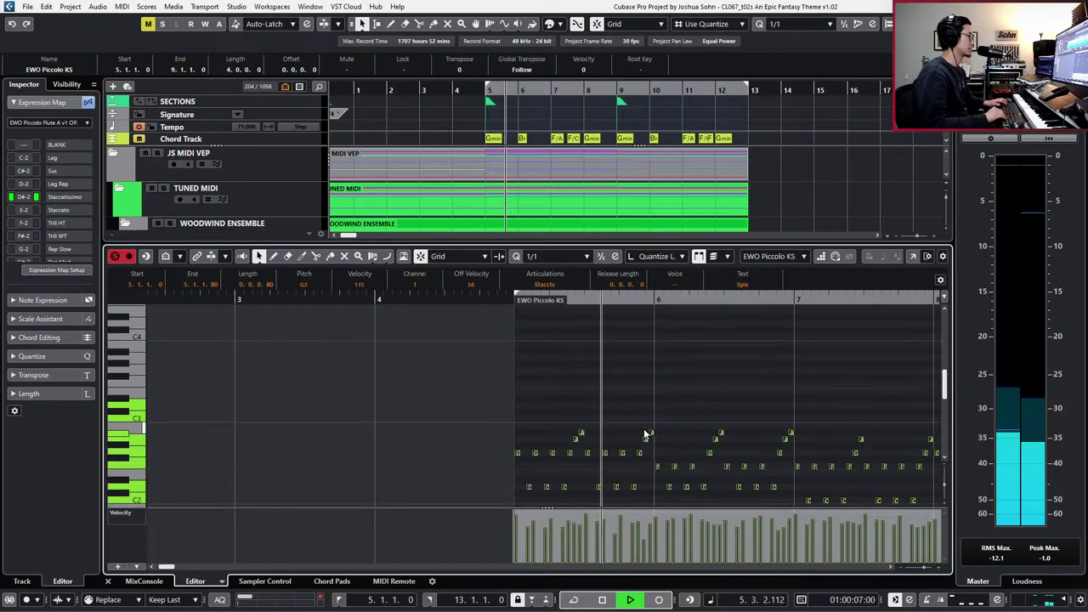
key(space)
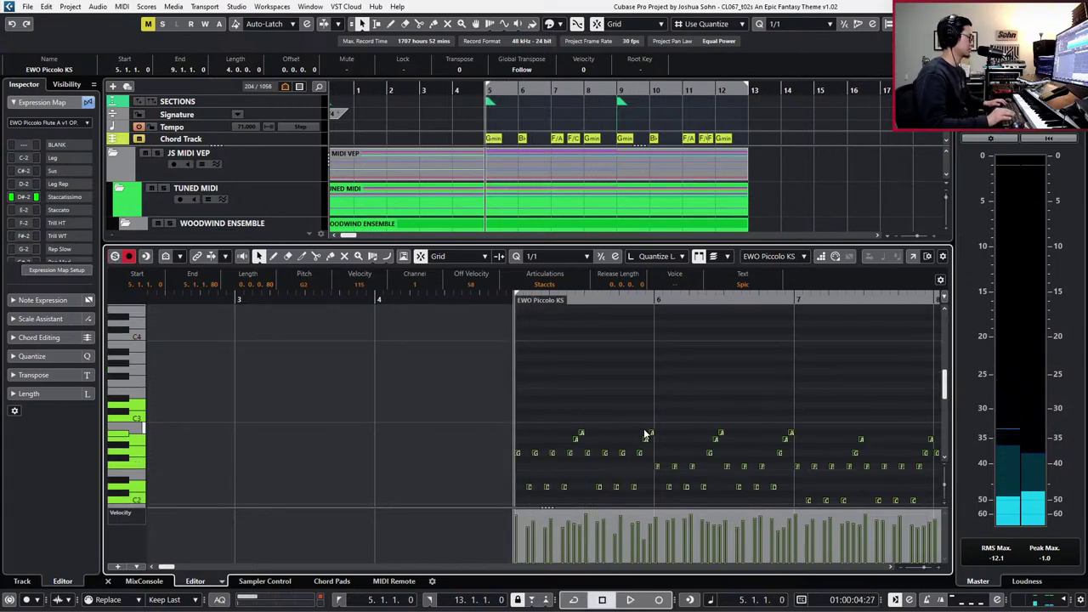
scroll(650, 435, down, 4)
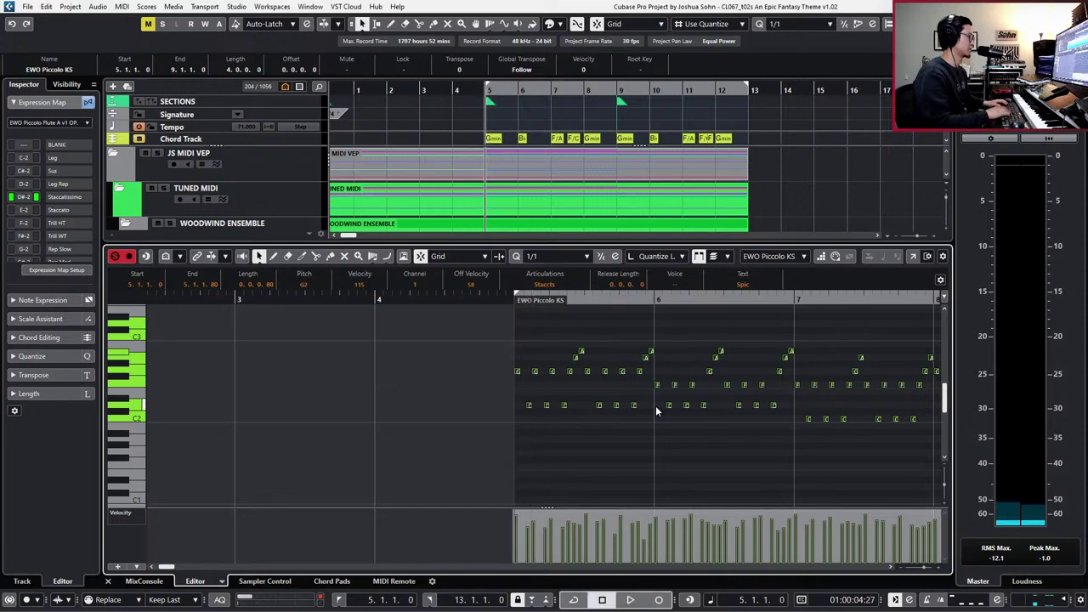
- Reopen the piccolo part in the Key Editor, transpose all its notes up to start on G5 and play them
key(ctrl+e)
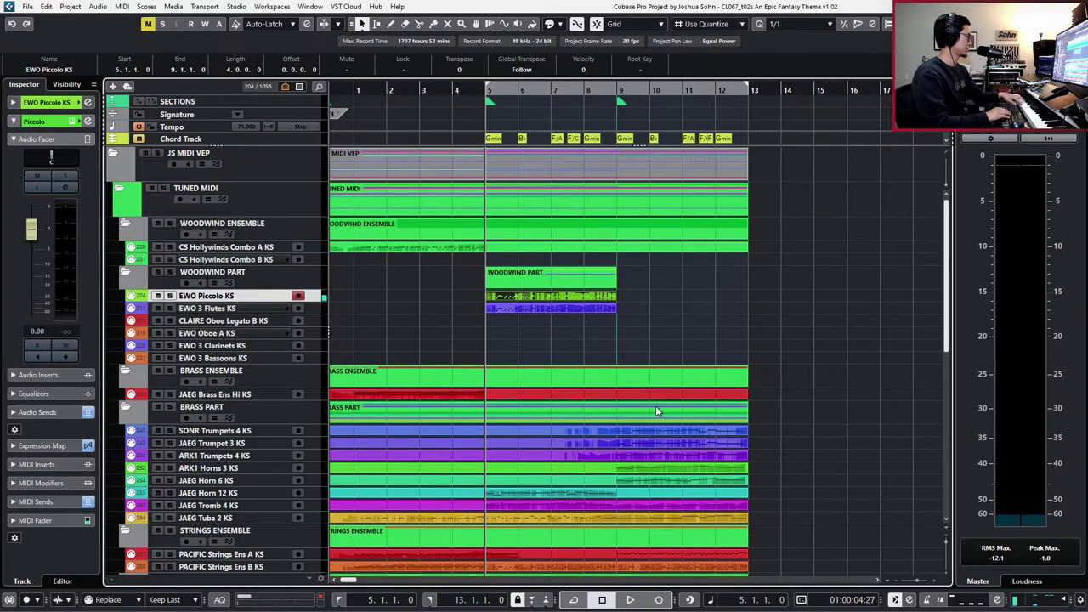
key(ctrl+e)
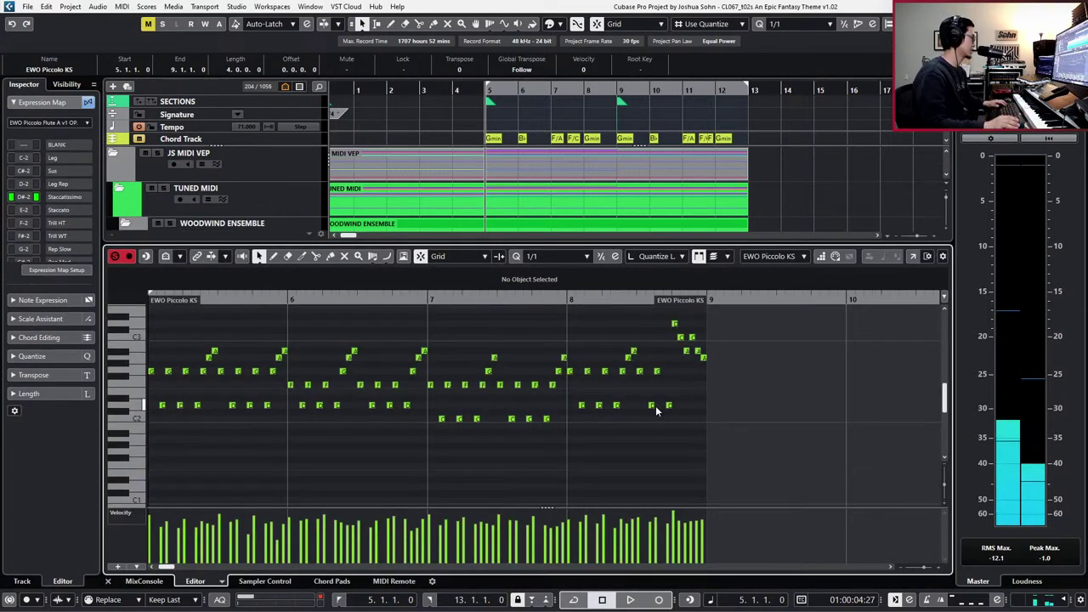
key(space)
key(ctrl+a)
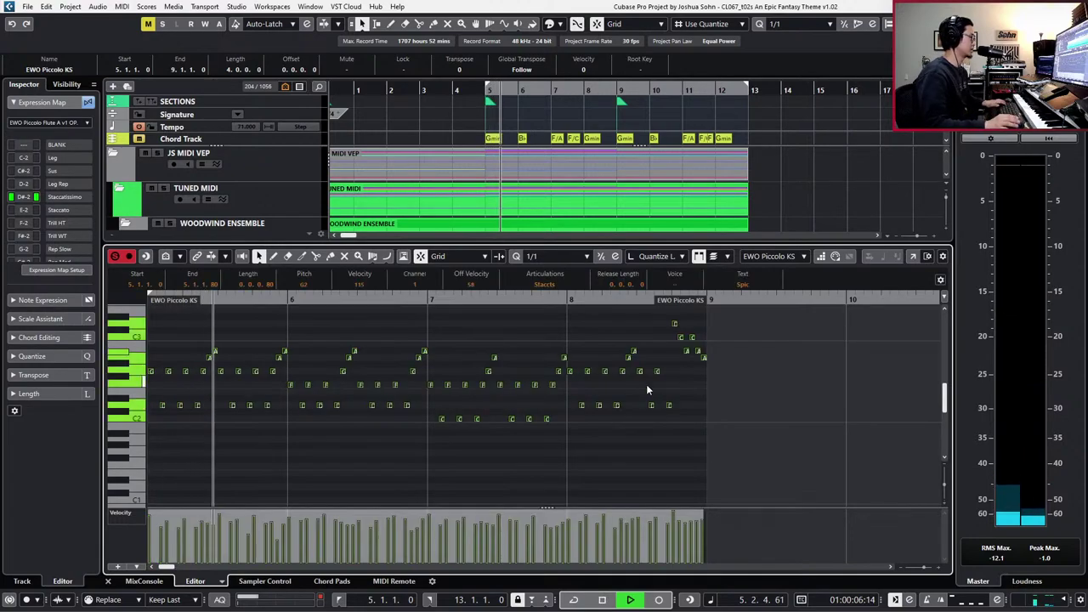
scroll(646, 385, up, 2)
key(shift+Up)
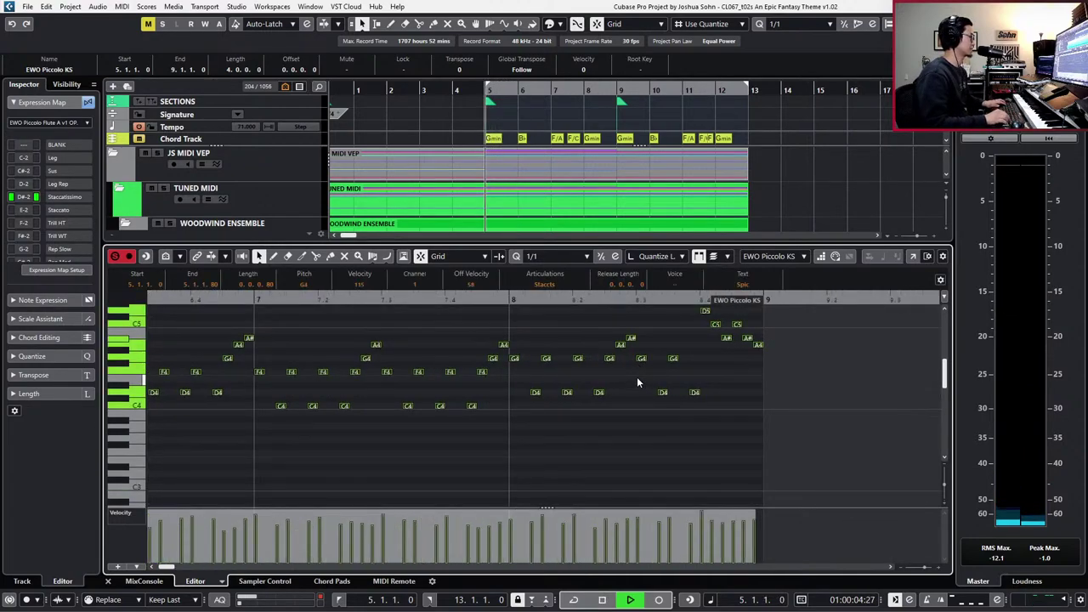
key(shift+Up)
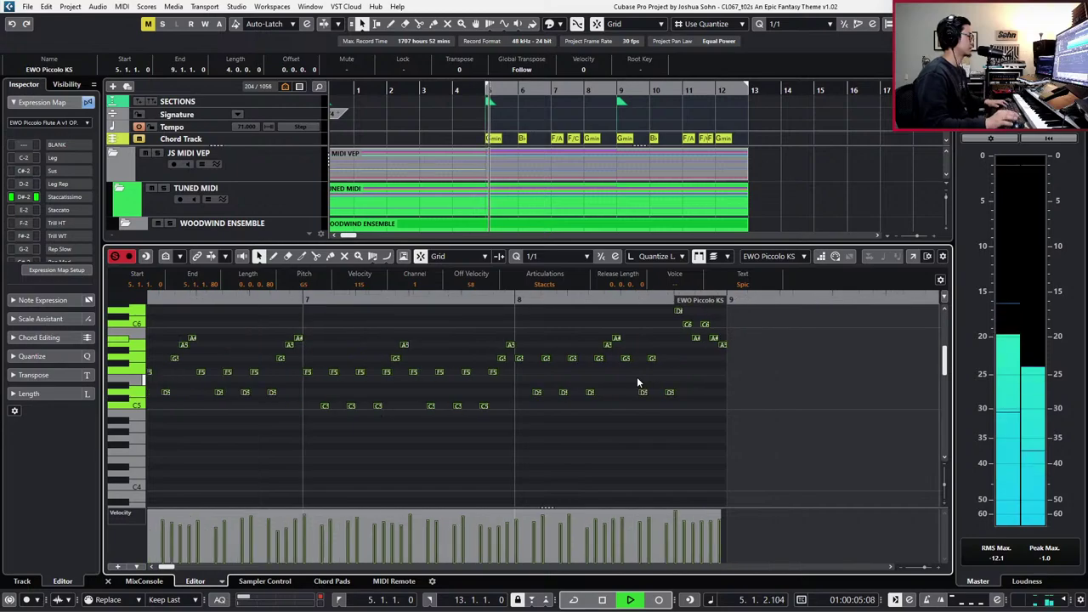
scroll(618, 417, down, 3)
- Show the Main Volume (CC 7) lane for the piccolo part, set a constant level of about 67 and play it
click(619, 417)
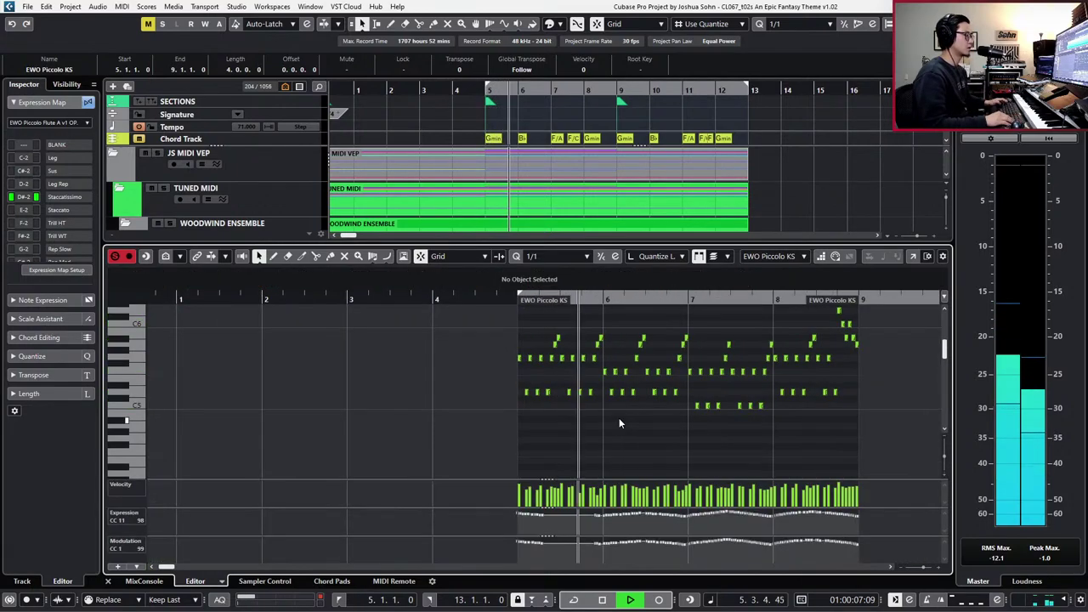
key(alt+2)
key(alt+3)
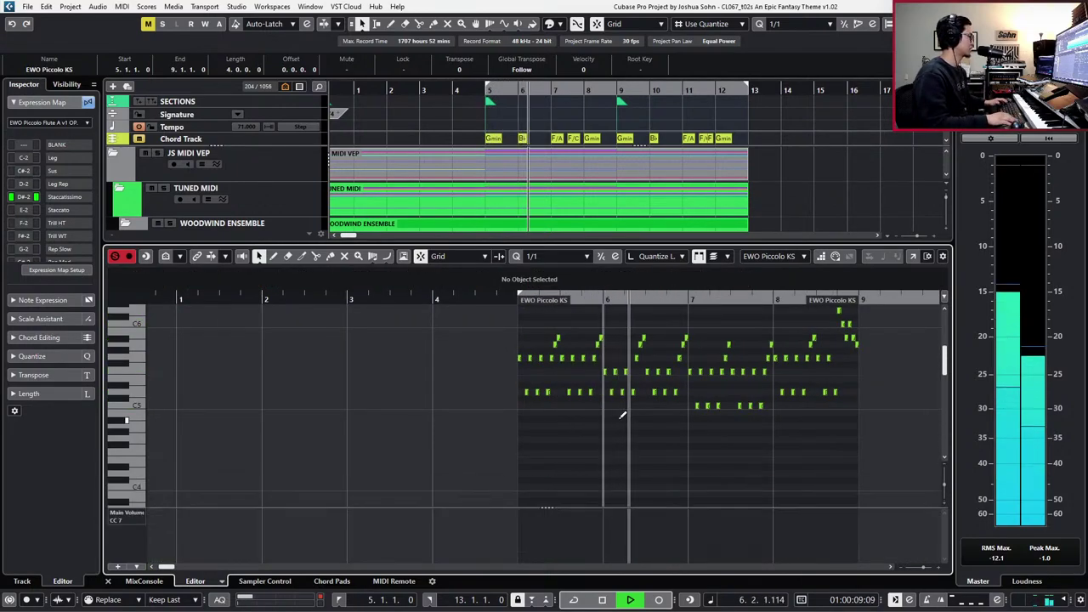
click(532, 532)
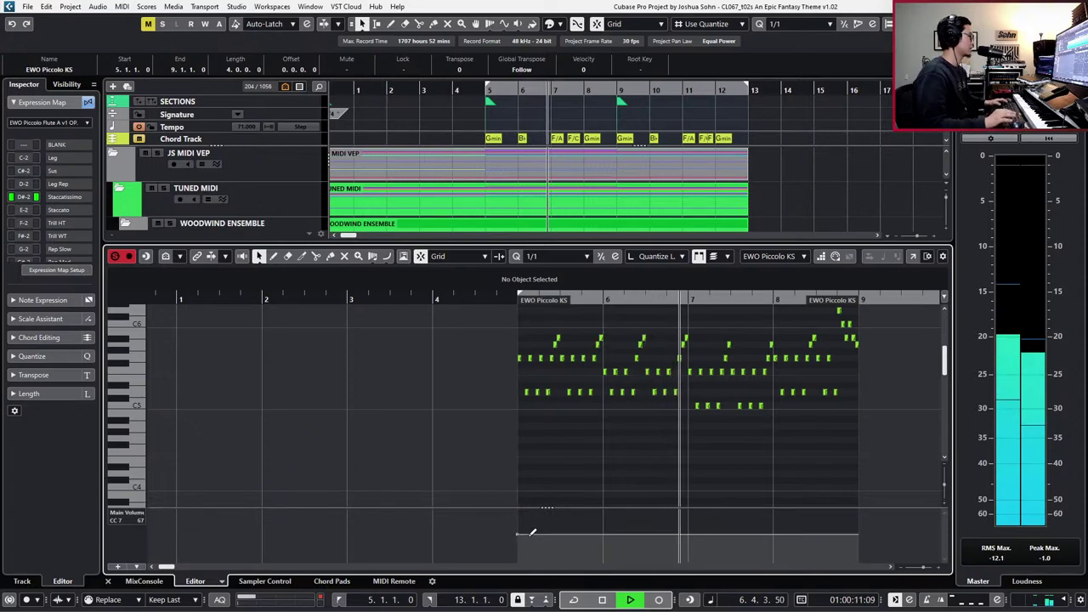
key(space)
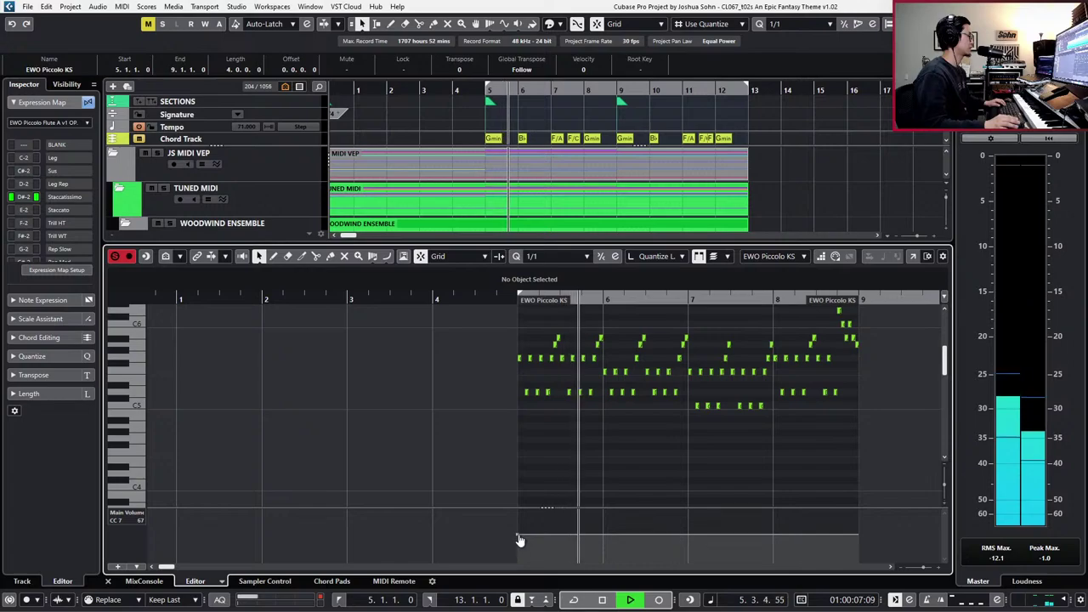
key(space)
- Open the EWO 3 Flutes KS part, set its Main Volume (CC 7) to 60, slightly lower its expression and modulation curves, and play it
key(ctrl+alt+e)
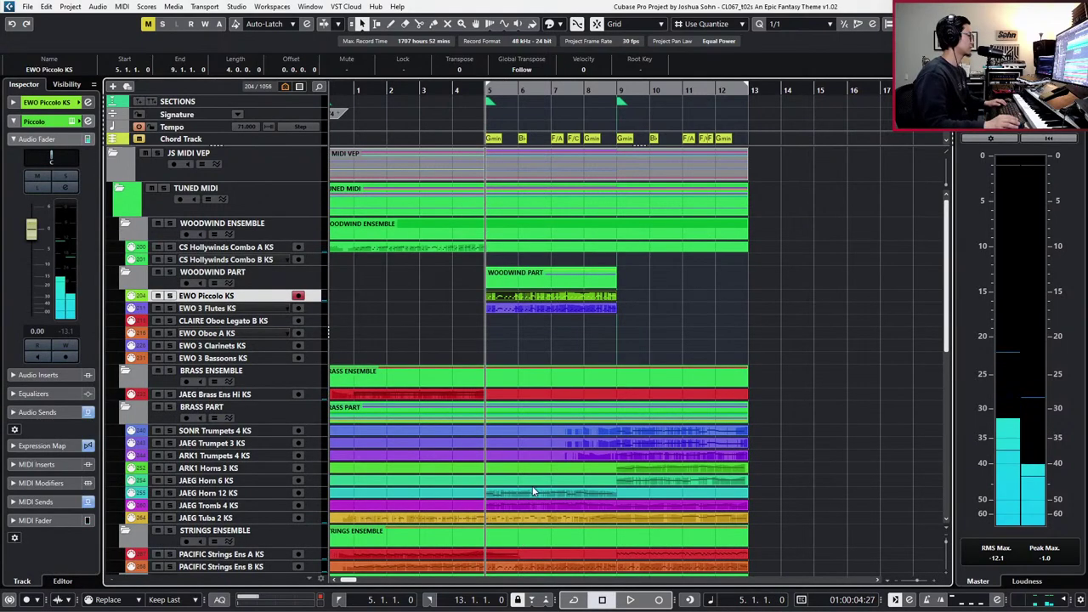
click(512, 309)
key(ctrl+e)
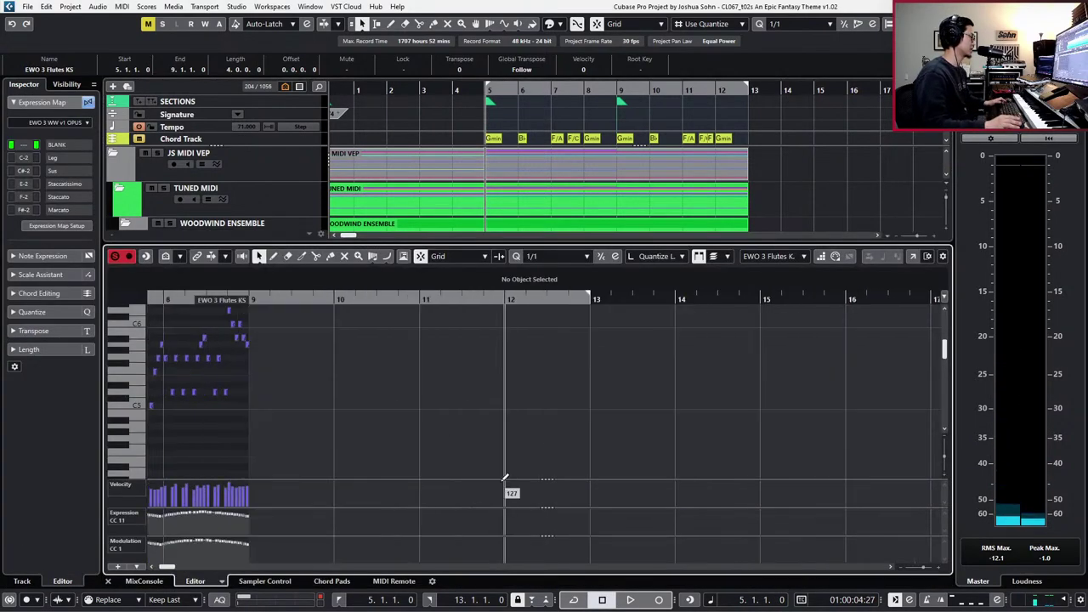
scroll(503, 479, left, 5)
key(alt+1)
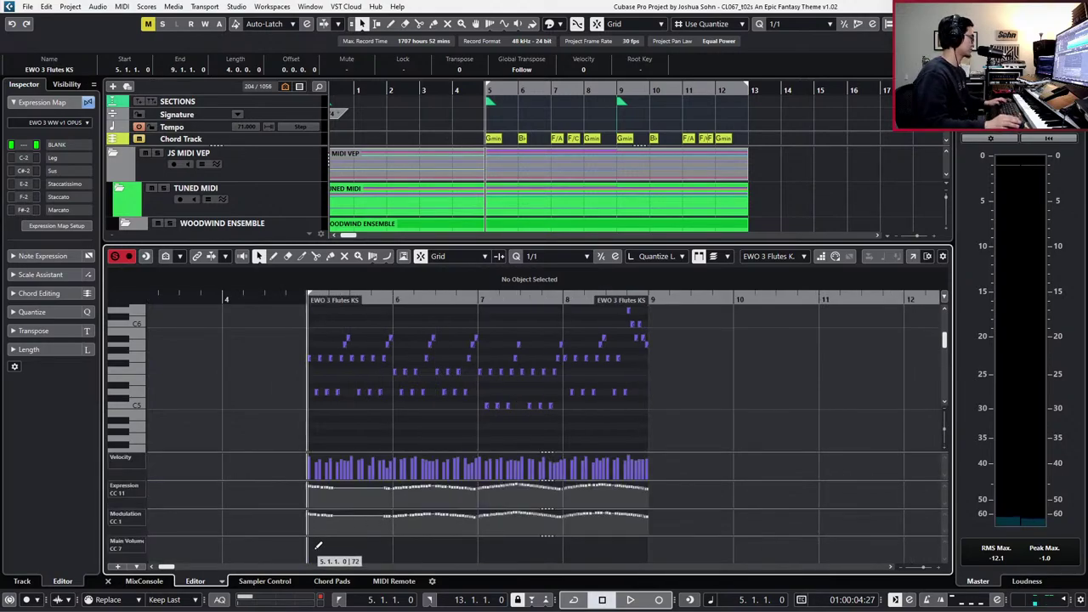
click(314, 549)
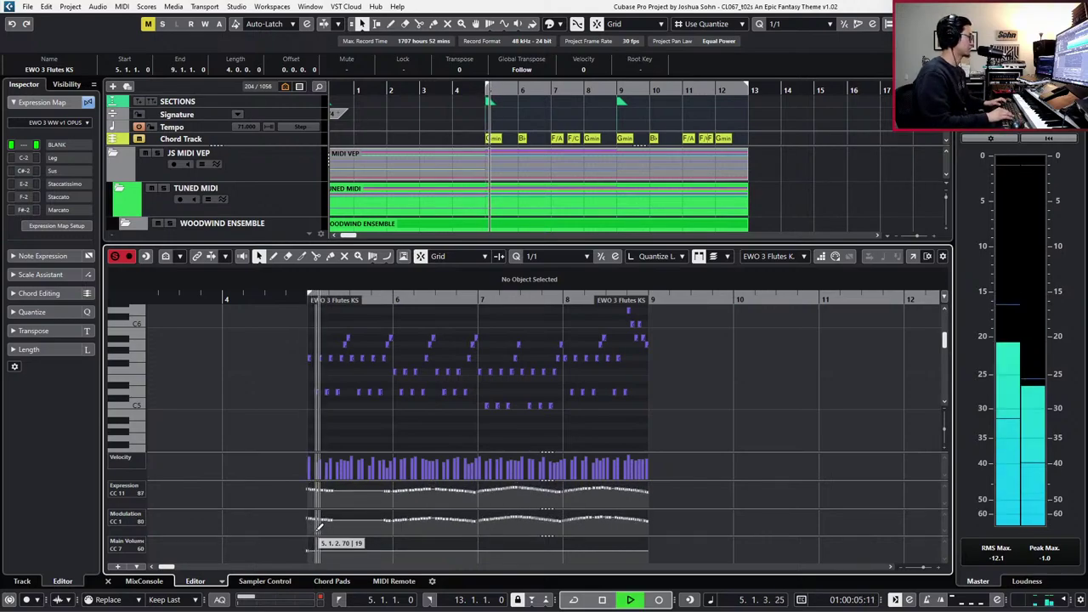
key(space)
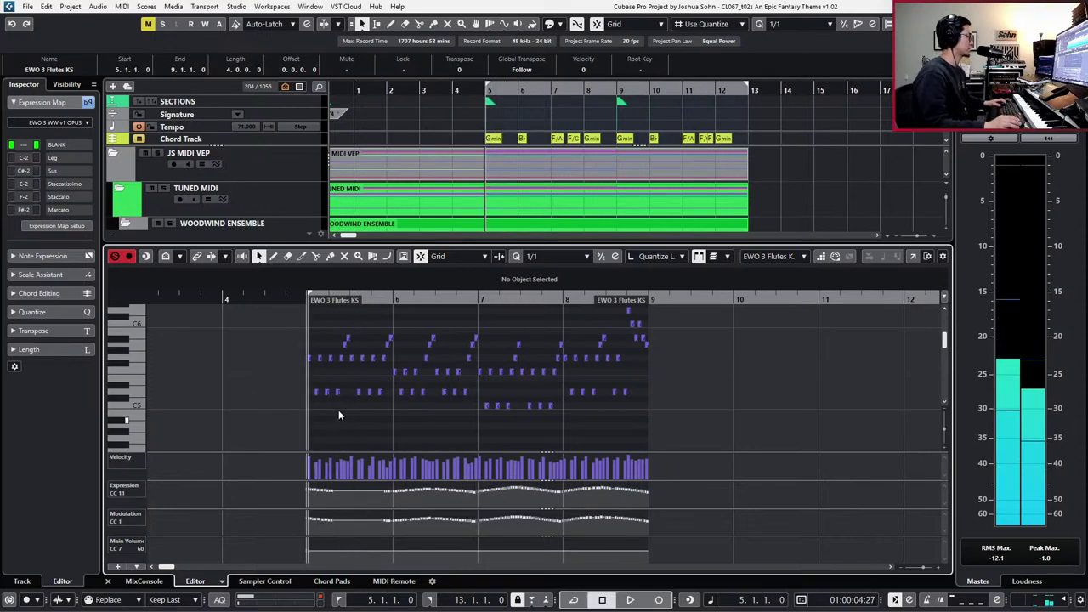
- Transpose all the flute notes down an octave to start on G4 and close the note editor
key(ctrl+a)
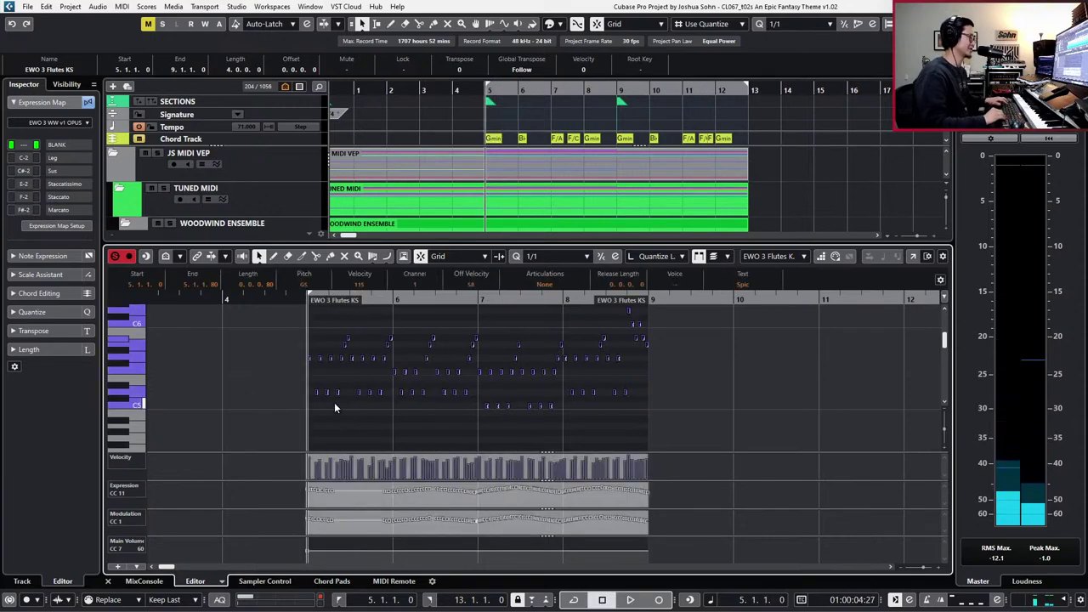
key(shift+Down)
key(space)
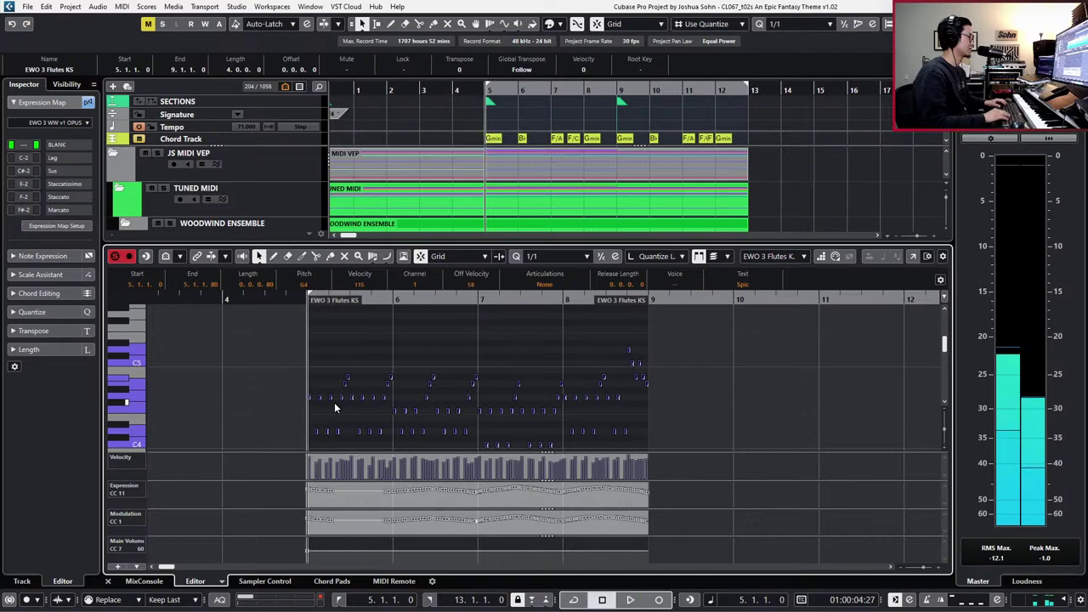
key(Return)
key(KP_Subtract)
key(KP_Add)
click(476, 318)
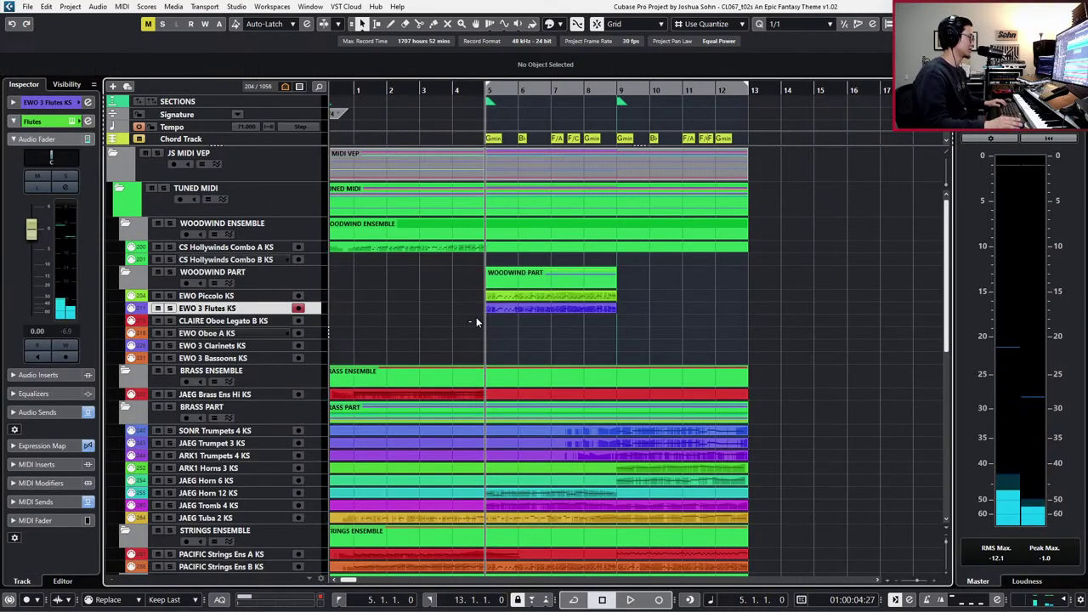
- Play the piccolo and flutes parts together soloed, and then with the full arrangement
drag(525, 297, 526, 306)
key(space)
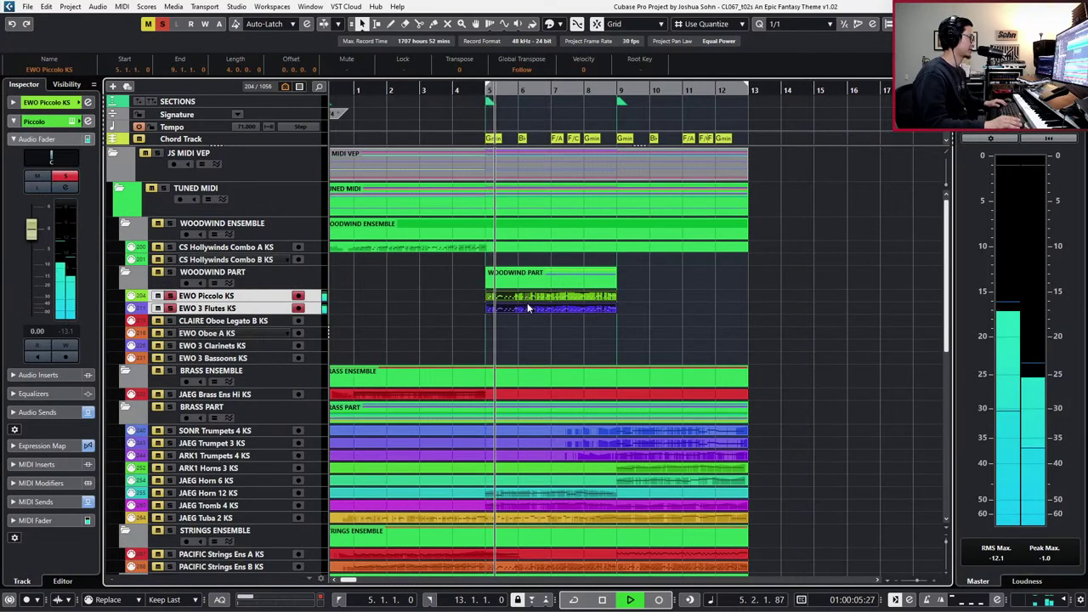
key(space)
key(space)
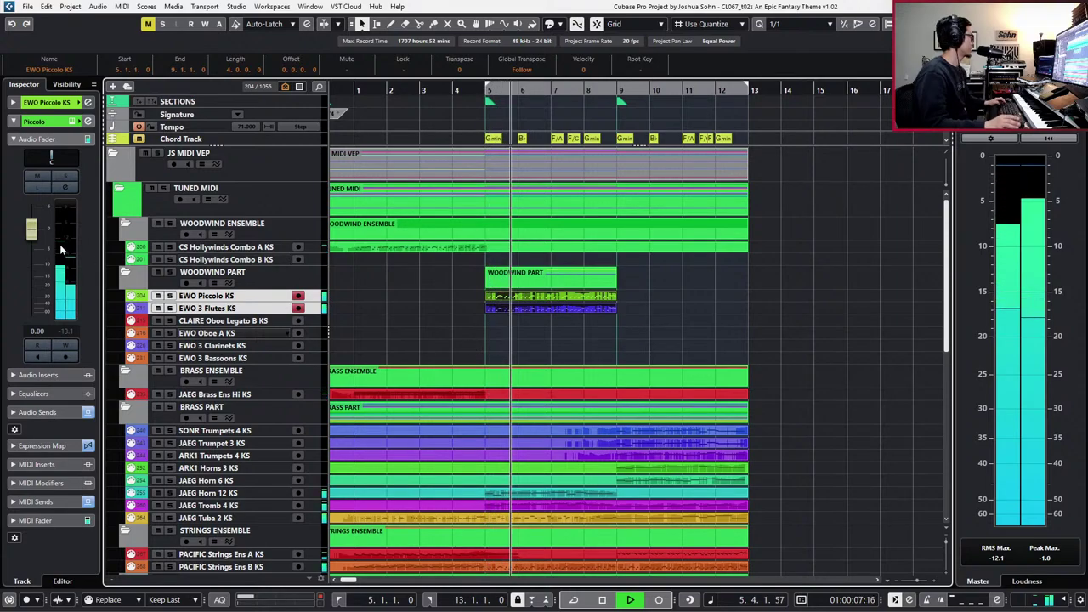
key(space)
- Open the piccolo and flutes parts together in the Key Editor, play them with the arrangement and return to the track overview
double_click(511, 310)
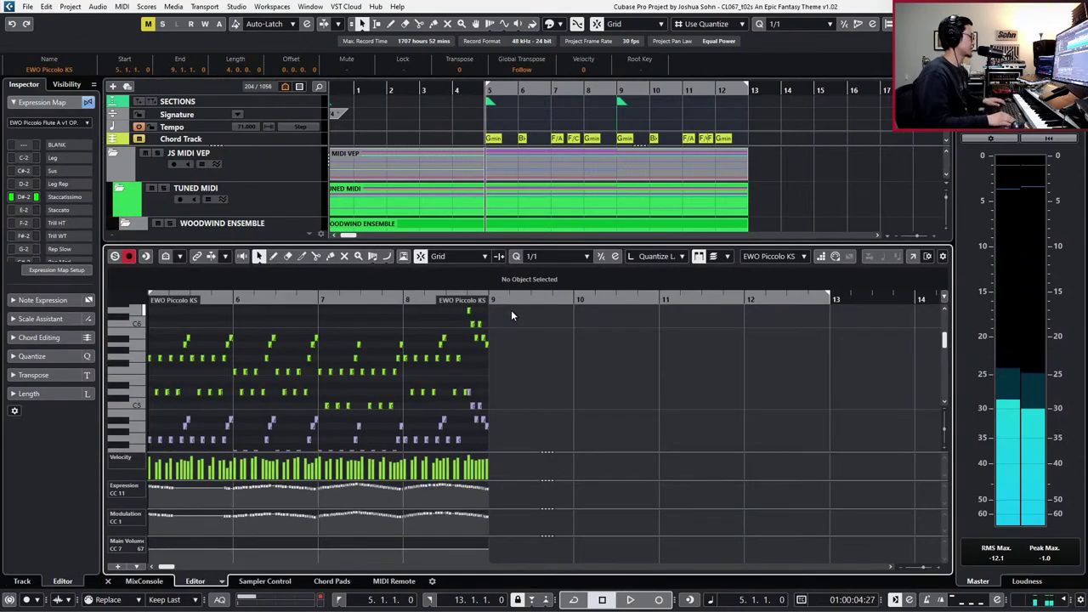
key(space)
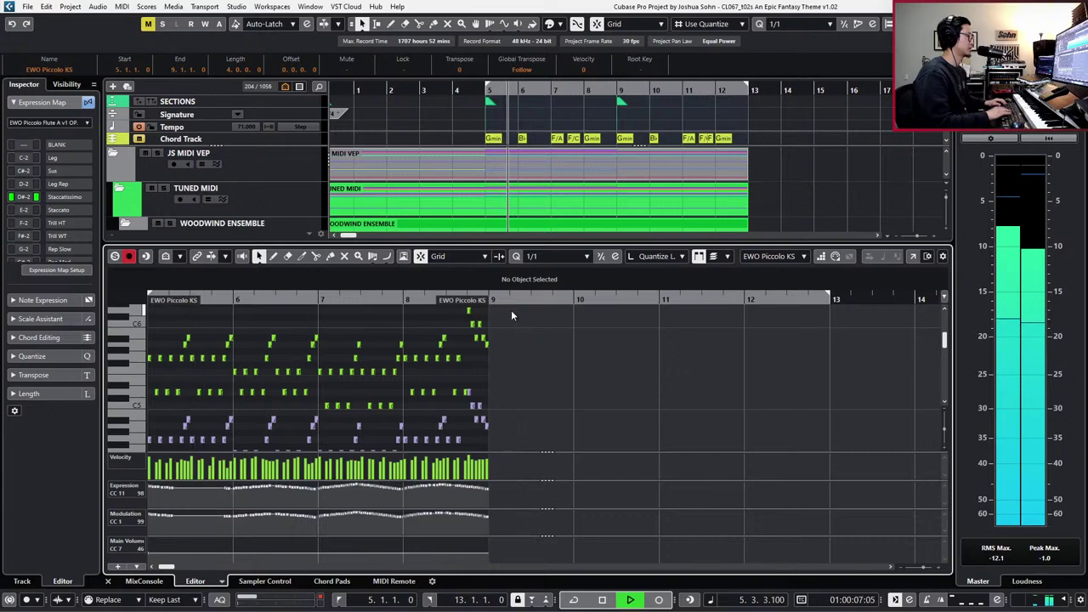
key(ctrl+e)
scroll(644, 340, down, 3)
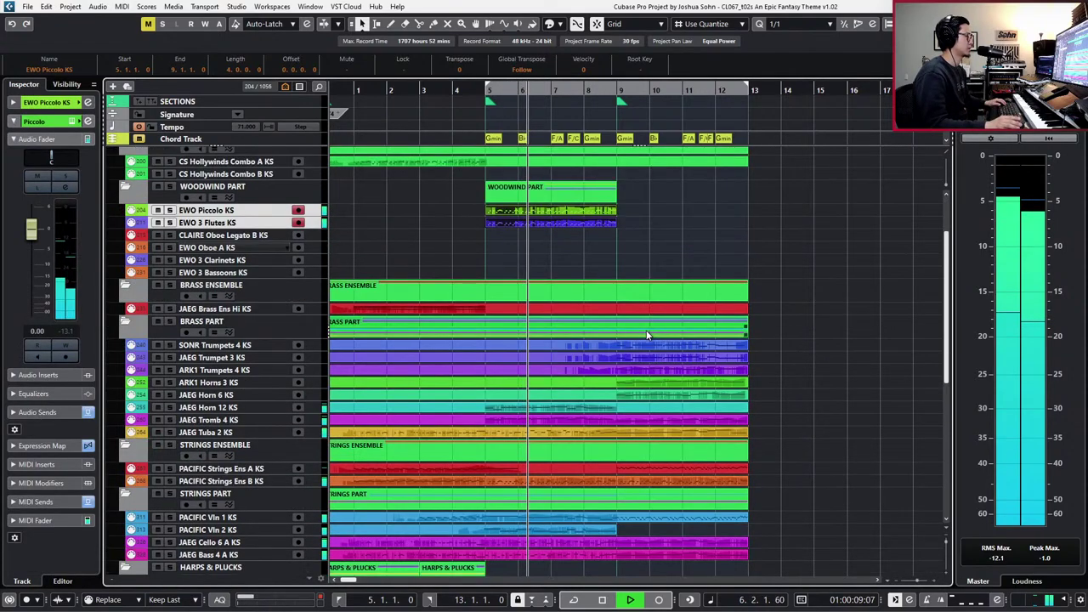
key(space)
- Place a copy of the part on the EWO 3 Clarinets KS track at bar 5 and open it in the Key Editor
click(571, 257)
click(565, 217)
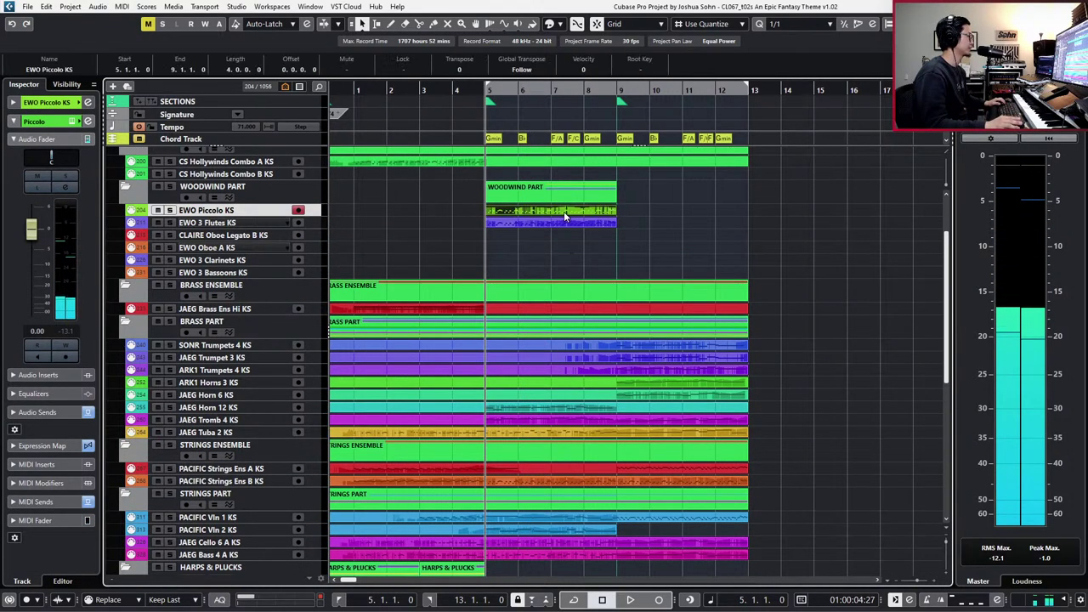
drag(557, 224, 561, 260)
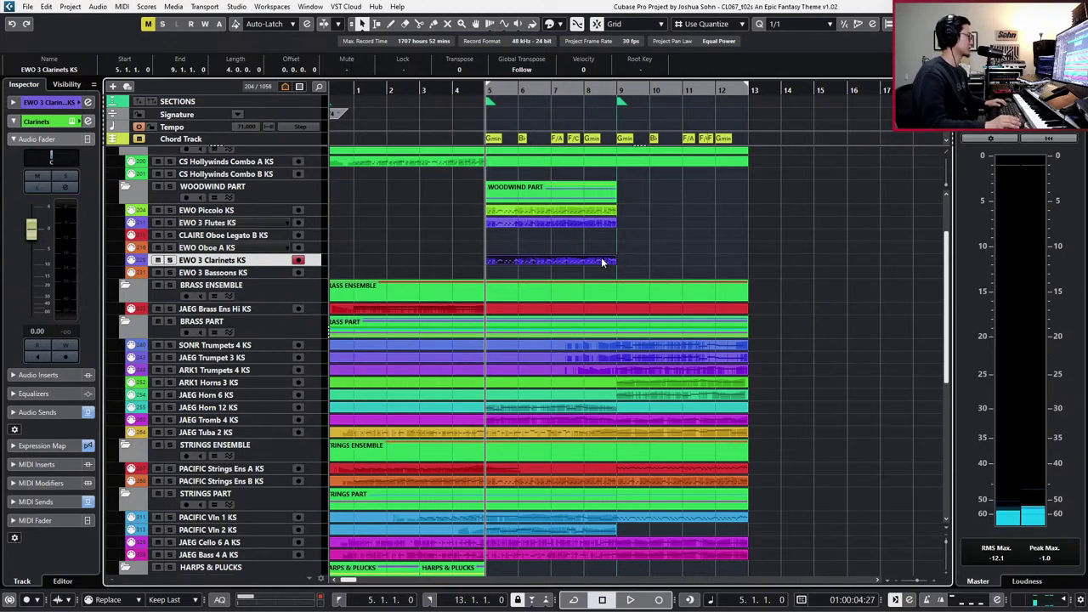
double_click(601, 257)
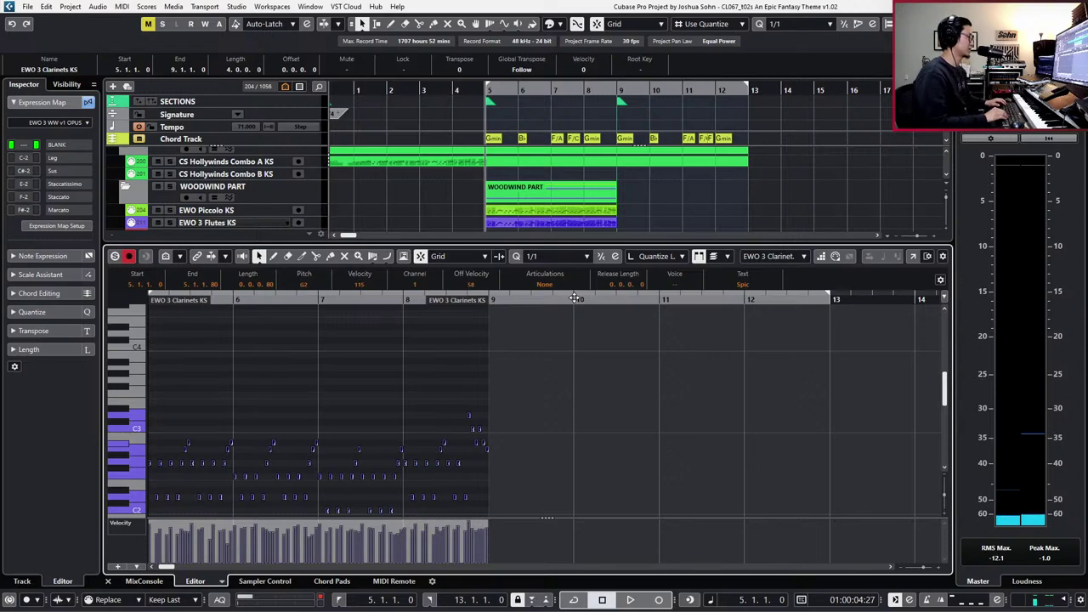
- Transpose the clarinet notes up two octaves to start on G4, set their articulation to Staccatissimo and play them
key(shift+Up)
key(shift+Up)
key(space)
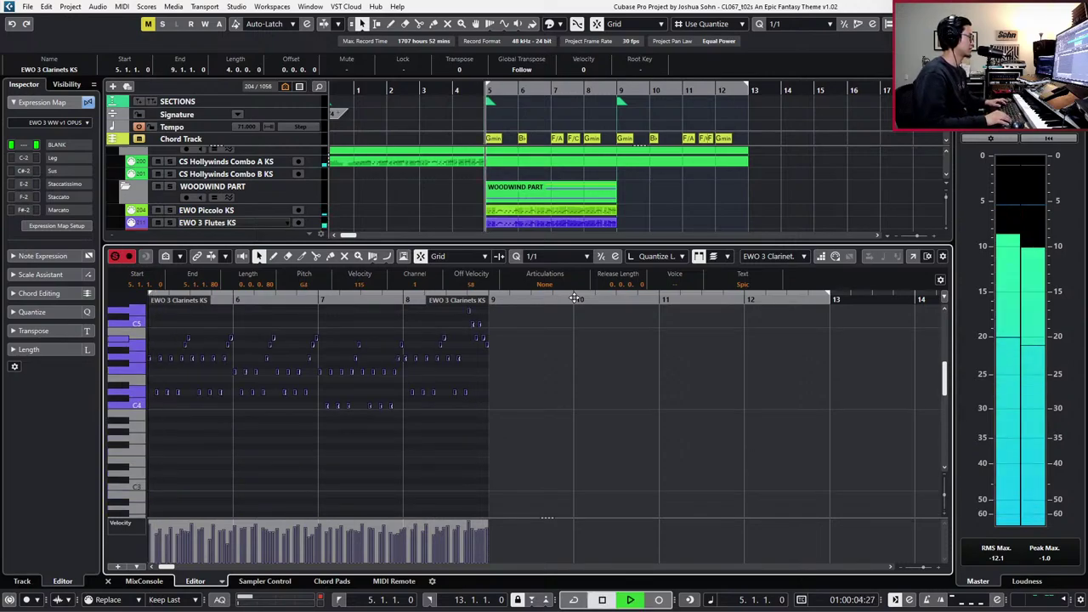
key(space)
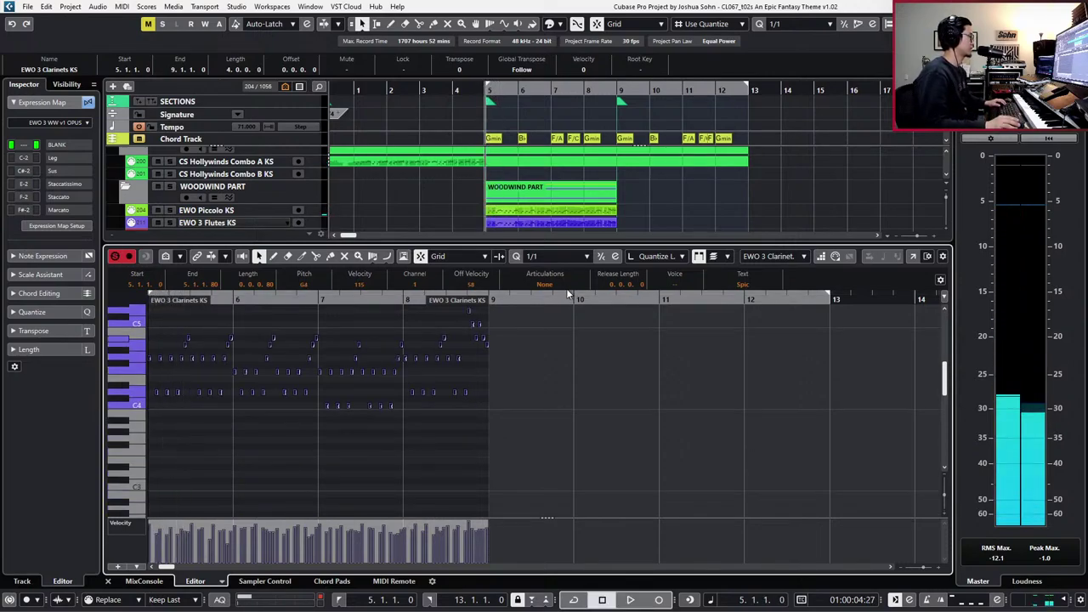
click(544, 283)
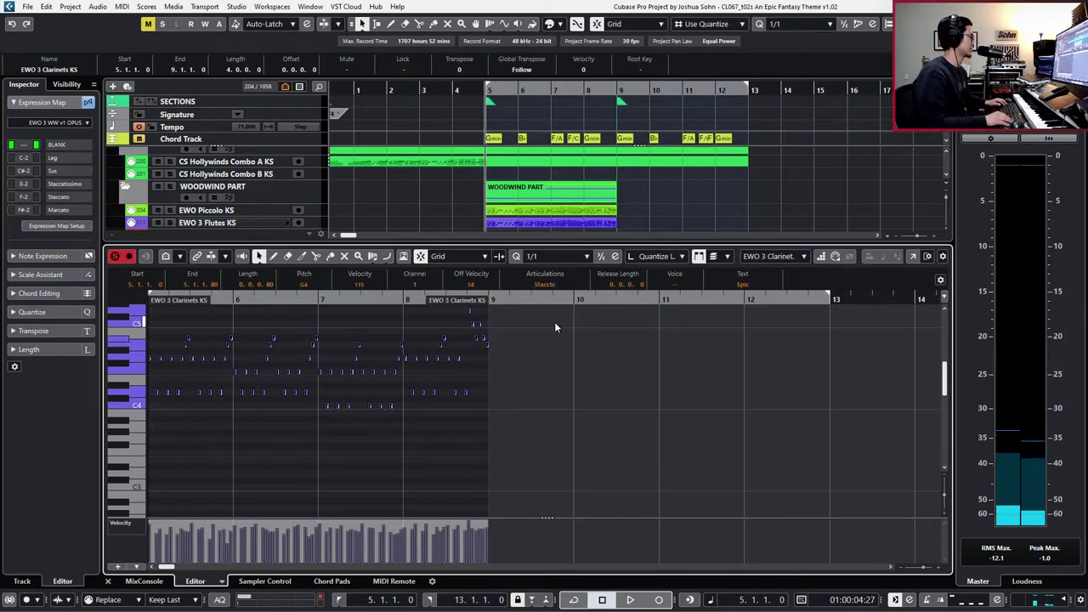
key(space)
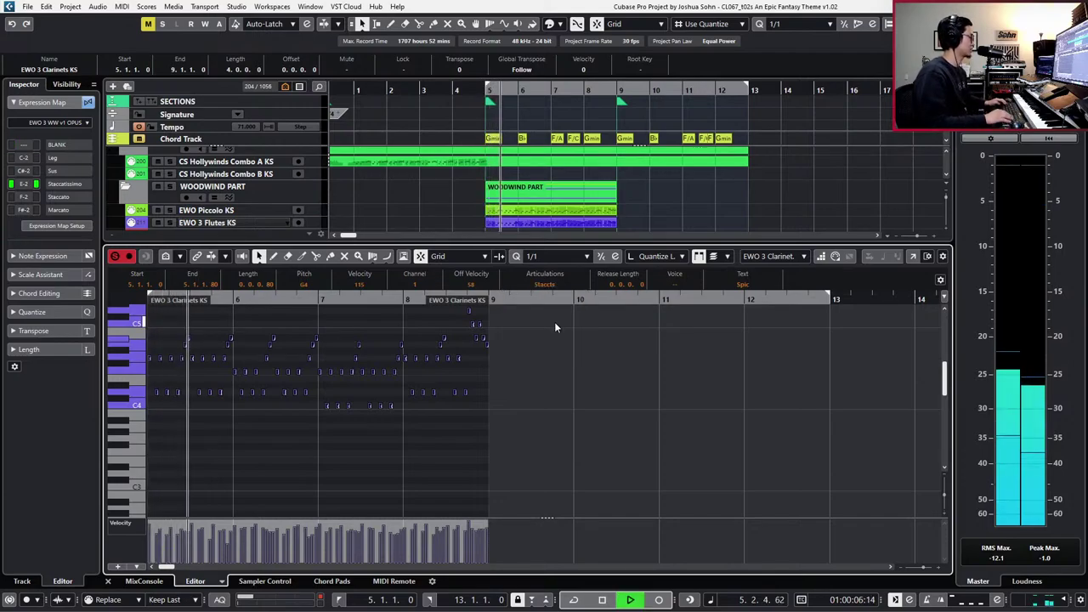
- Show the Main Volume lane of the clarinets part and play its notes close up in the Key Editor
key(alt+1)
key(alt+2)
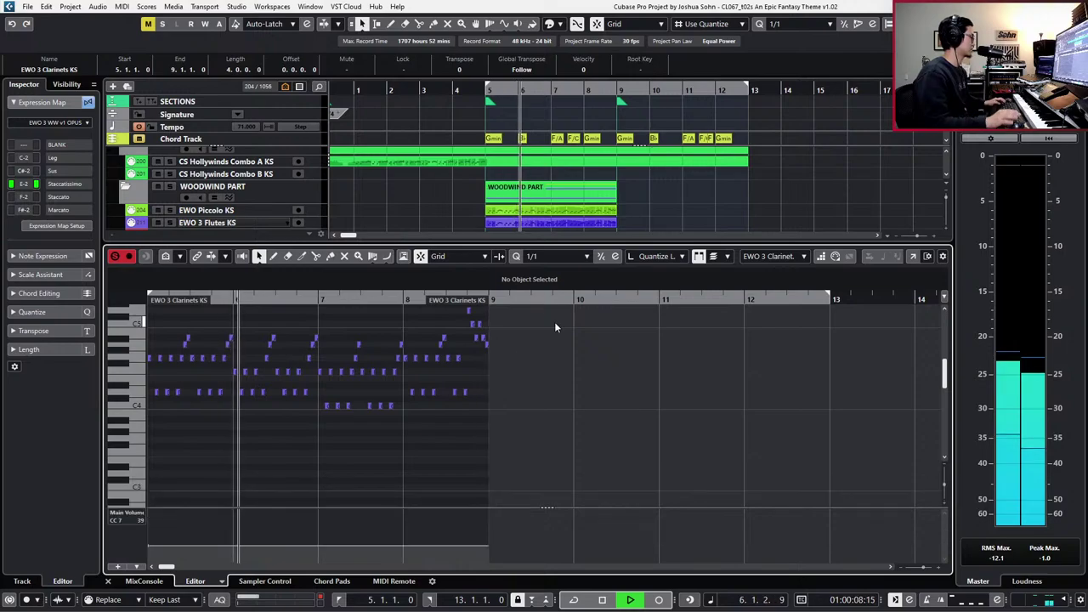
key(space)
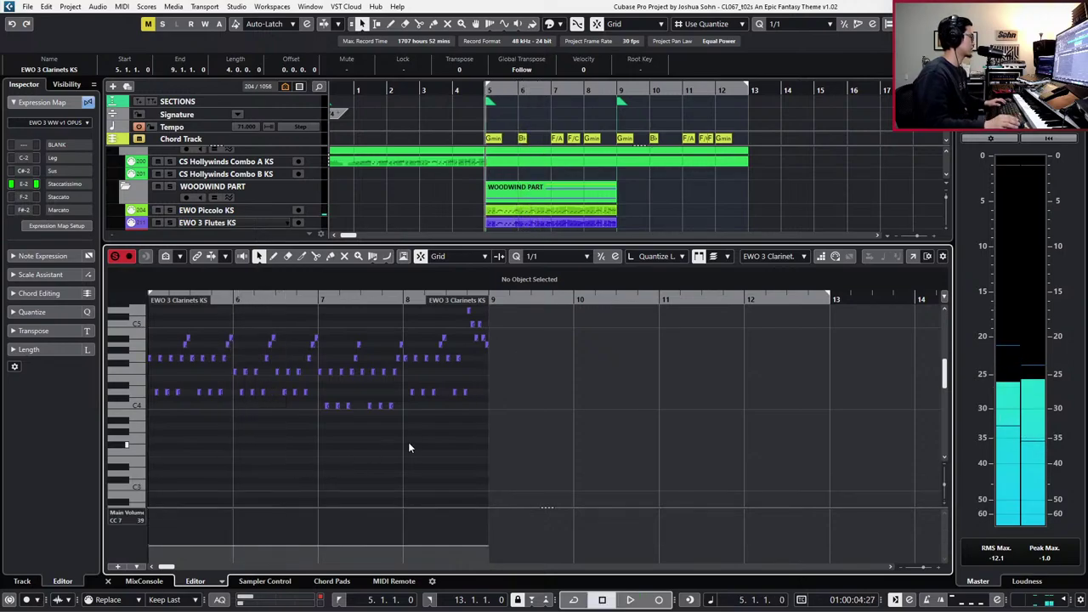
key(h)
key(h)
key(h)
key(ctrl+a)
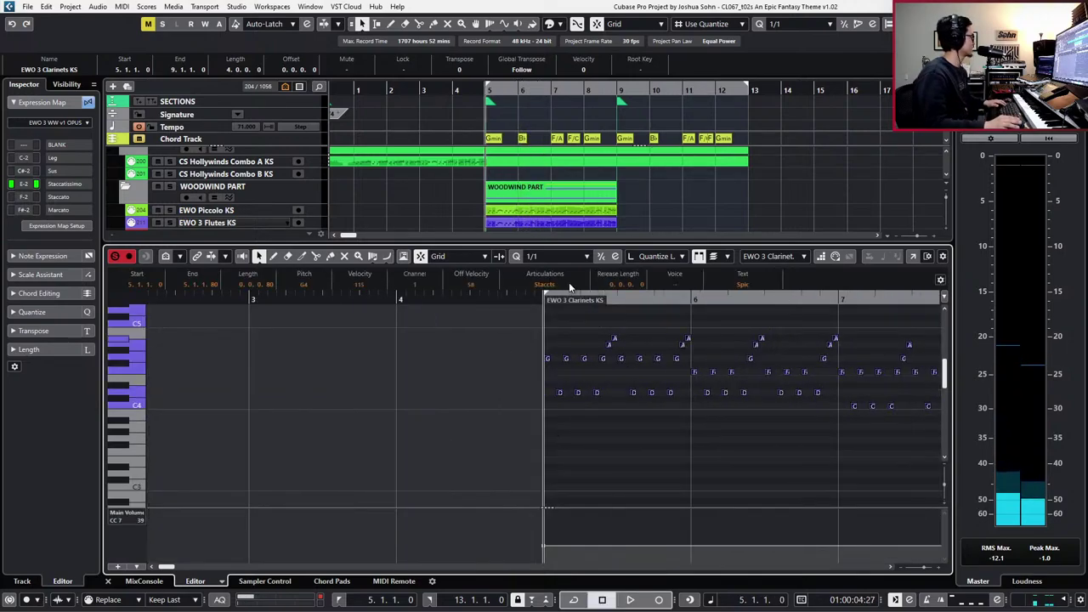
key(h)
key(alt+4)
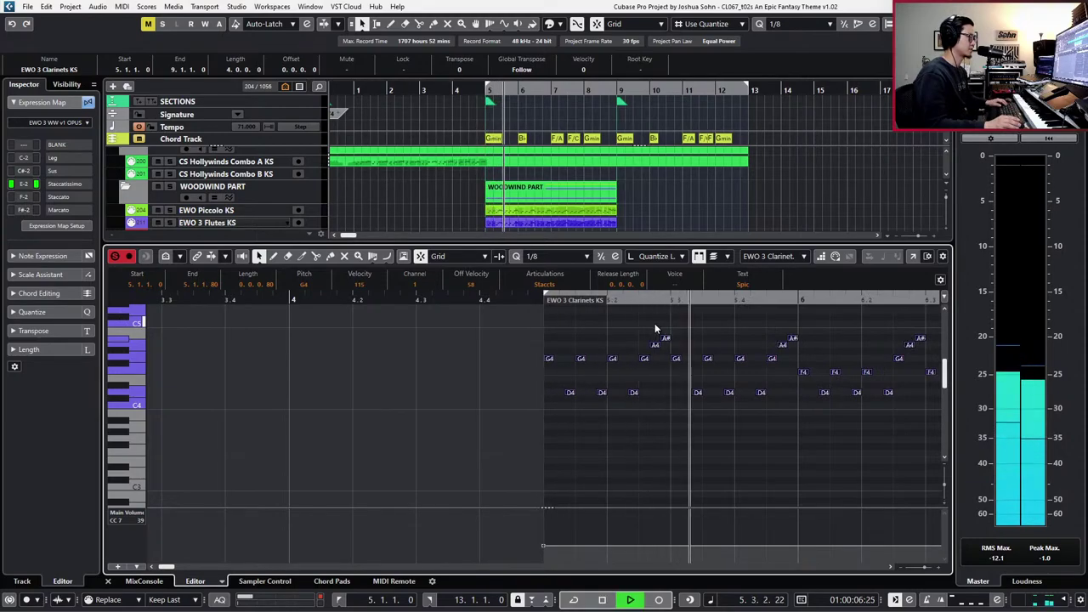
- Return to the track overview and play the EWO 3 Clarinets KS part with the full arrangement, and then soloed
key(space)
key(Return)
key(space)
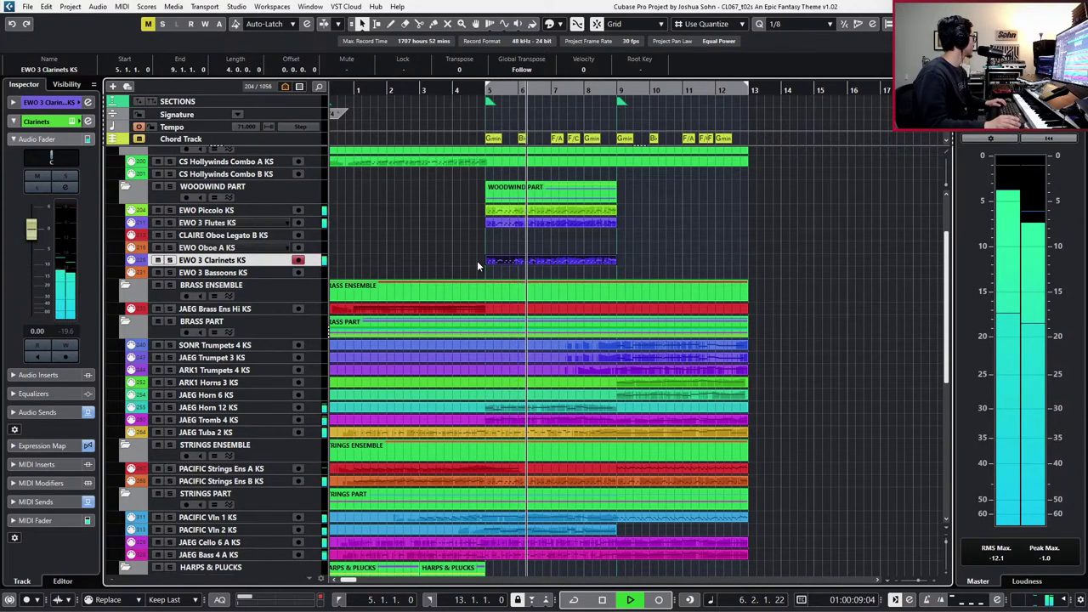
click(52, 121)
key(s)
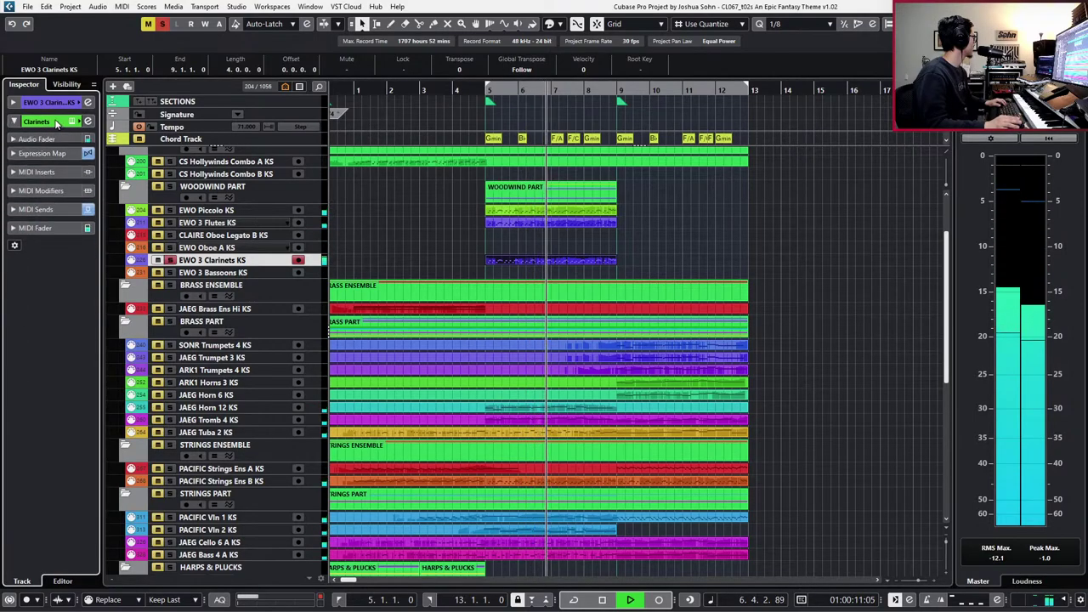
click(51, 103)
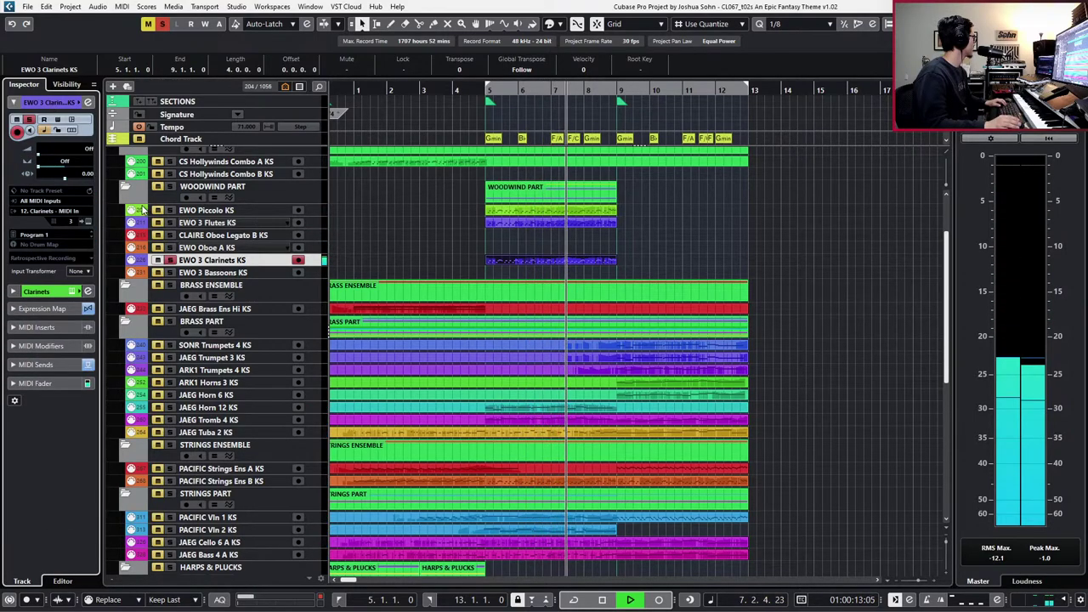
key(space)
- Open the clarinets part in the Key Editor and play the soloed notes through bars 5 to 8
double_click(510, 258)
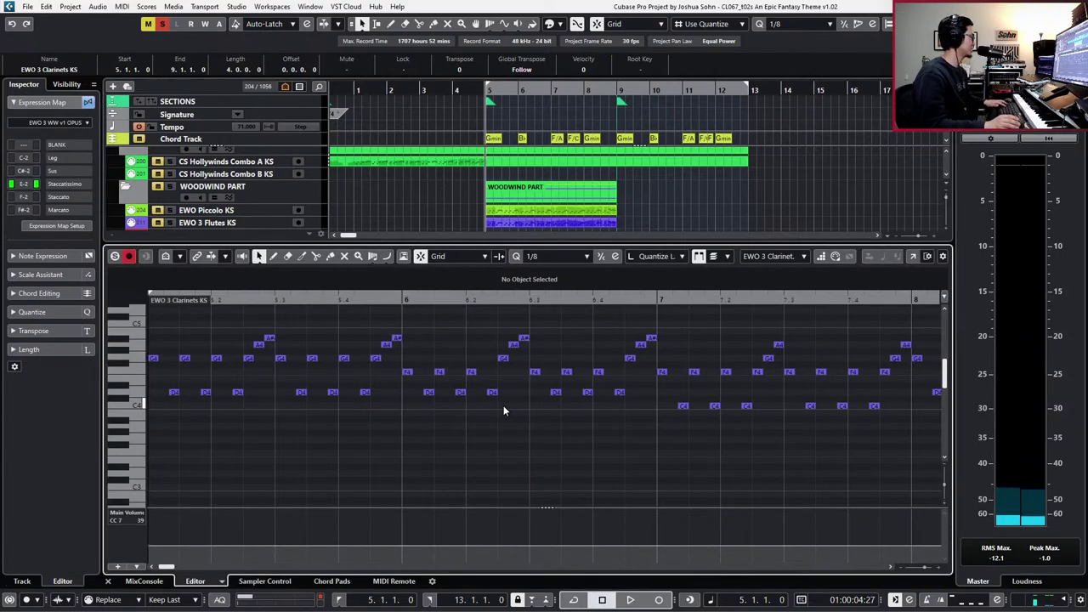
key(g)
scroll(503, 398, right, 2)
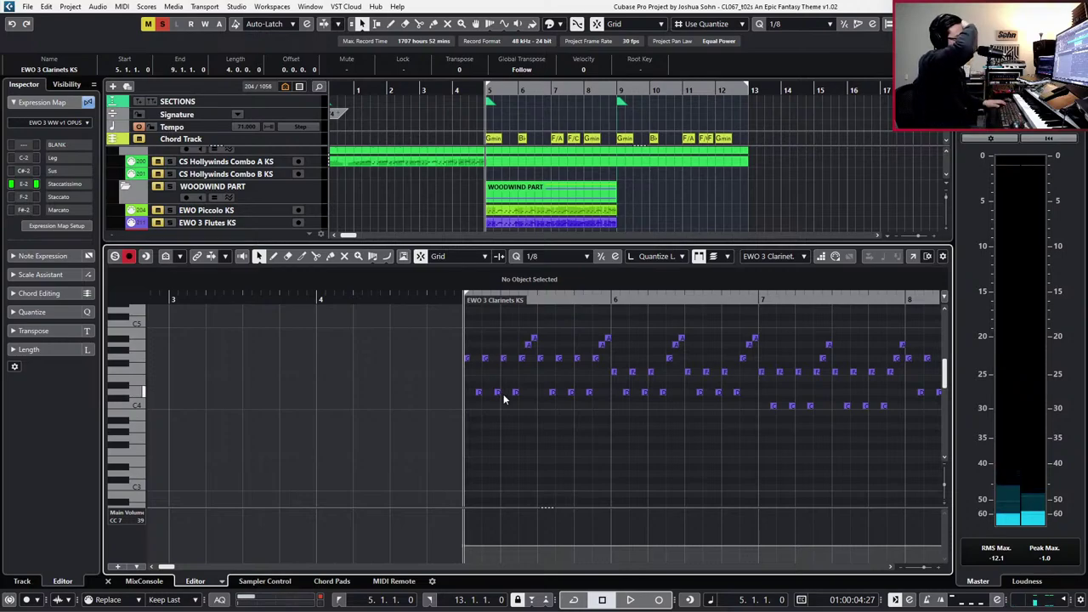
key(space)
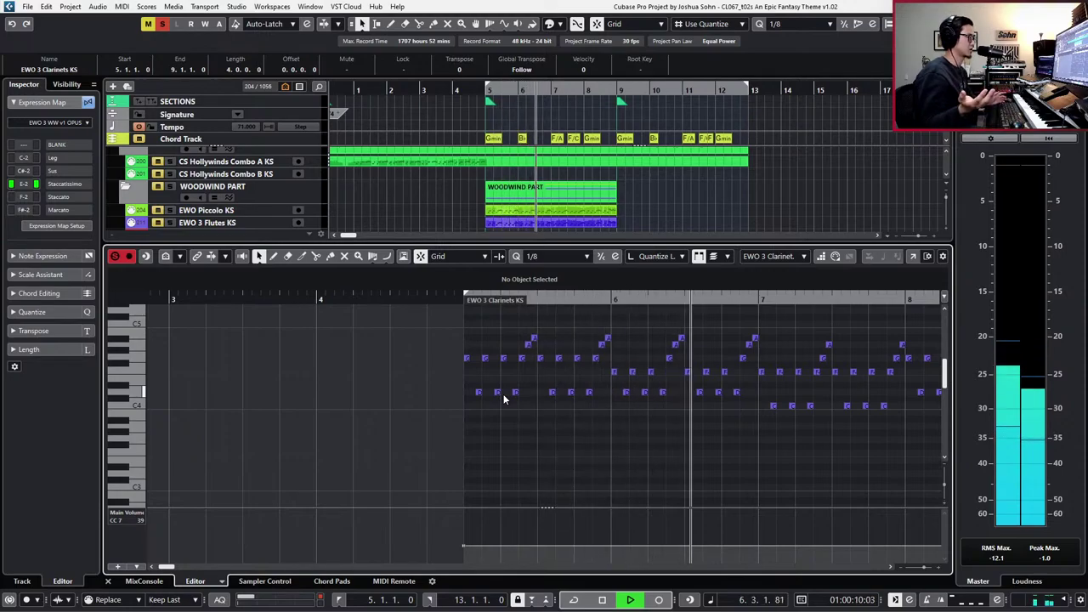
key(g)
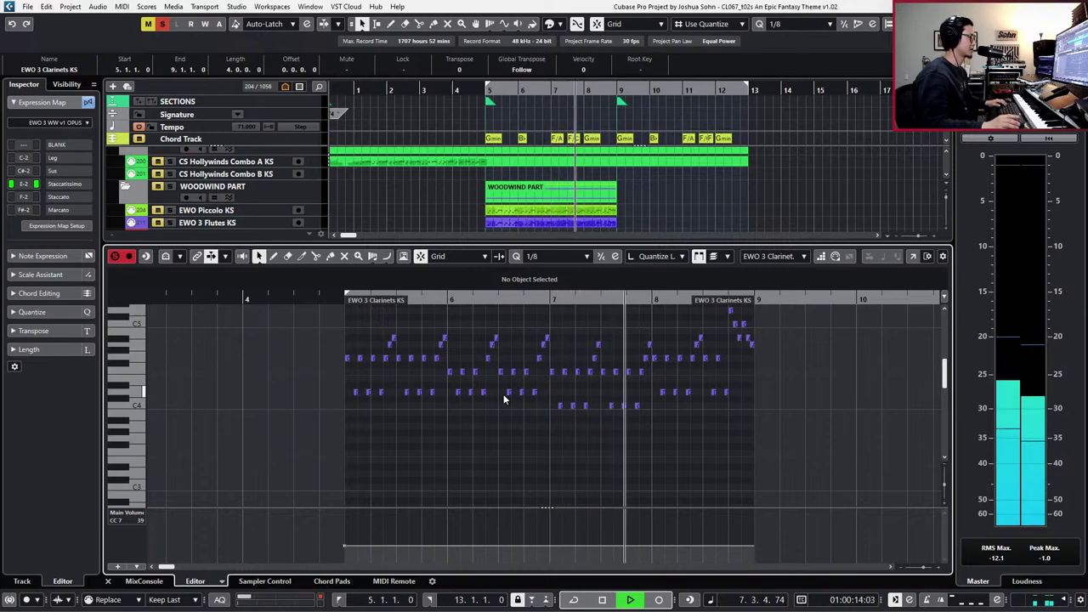
key(space)
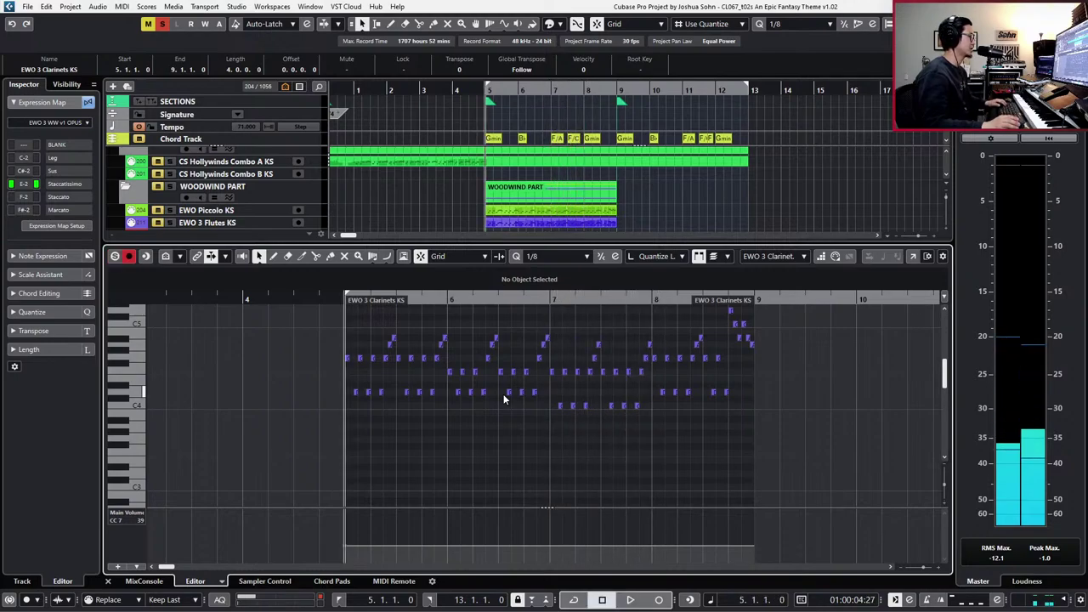
- Show the velocity, expression and modulation lanes of the clarinets part and slightly lower its whole modulation curve
key(shift+1)
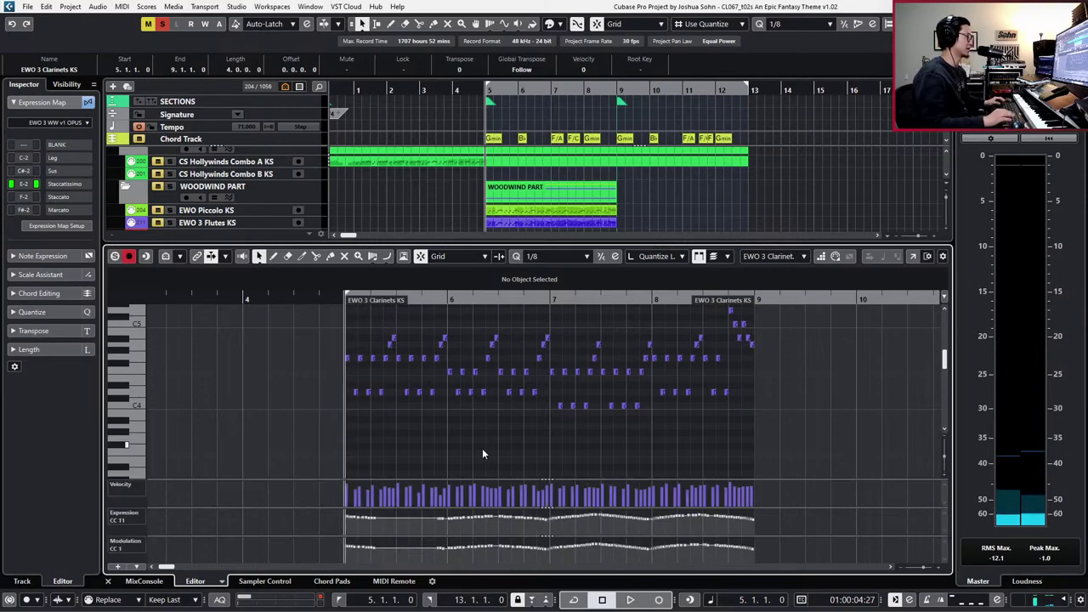
drag(774, 541, 779, 540)
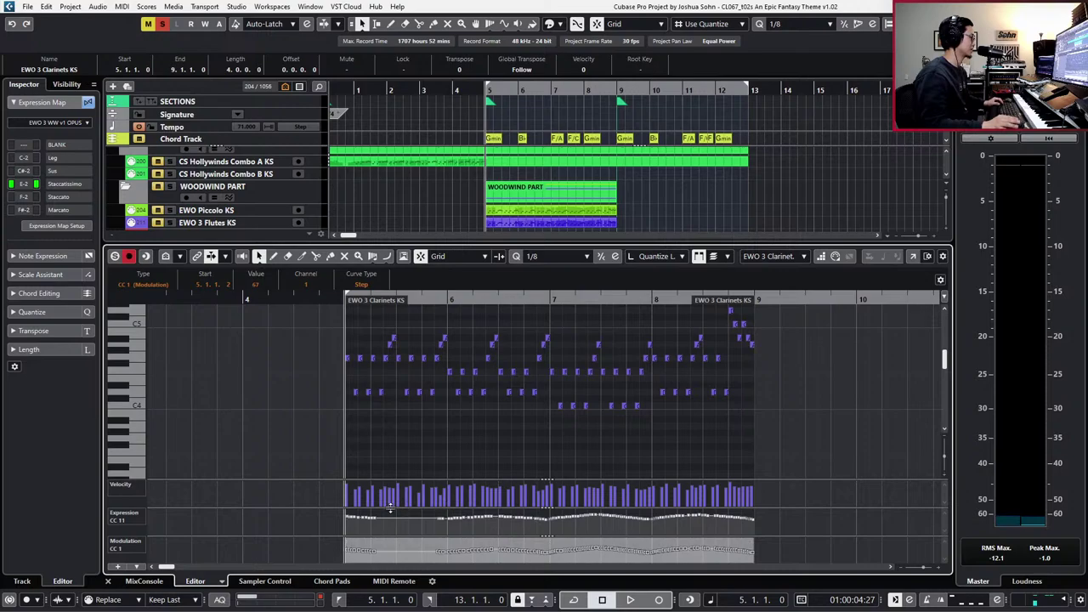
click(337, 522)
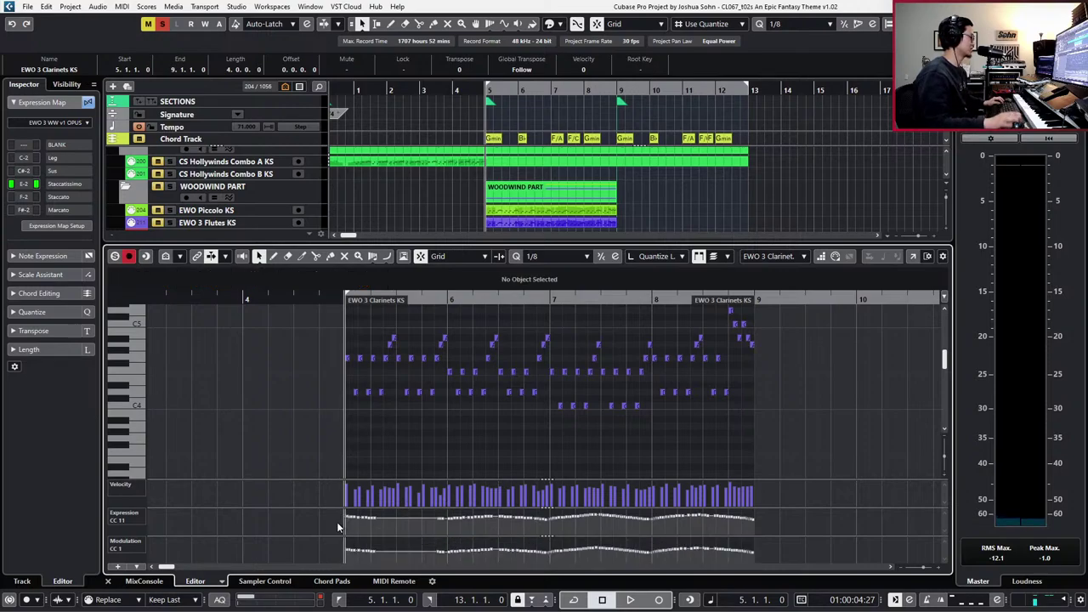
- Play the adjusted clarinets, return to the track overview and play them with the full arrangement from bar 5
key(space)
key(ctrl+e)
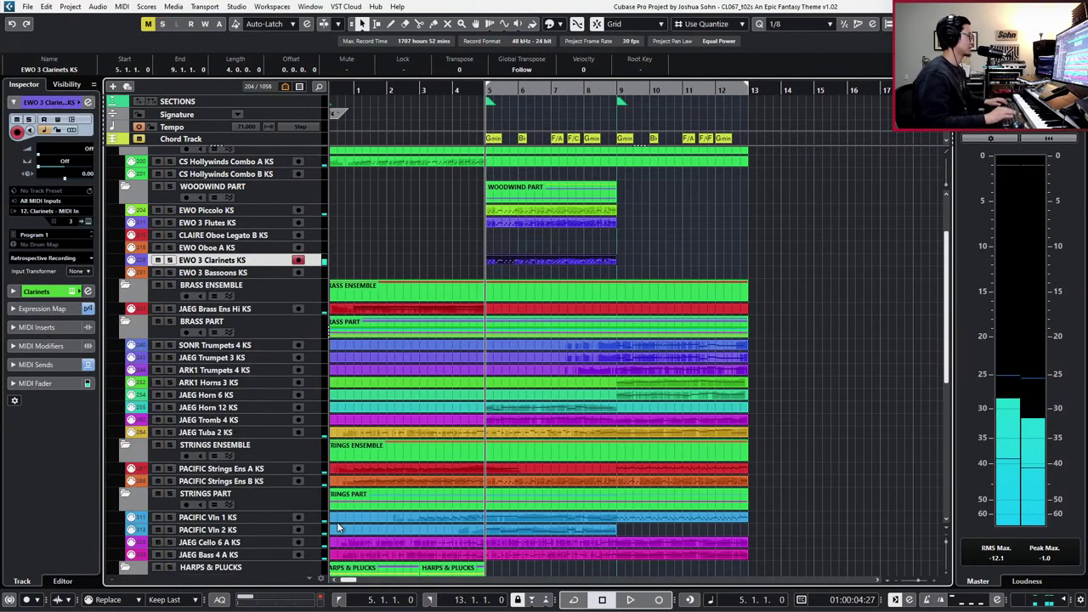
key(space)
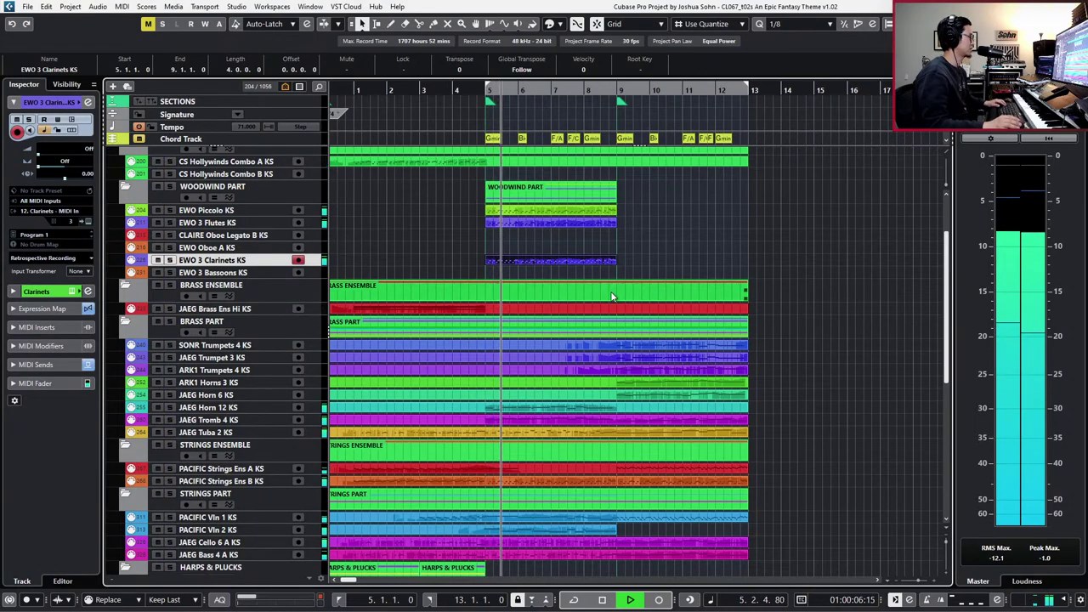
- Copy the PACIFIC Strings Ens B KS part at bar 5 to the EWO 3 Bassoons KS track and set all its notes to Staccatissimo
click(507, 485)
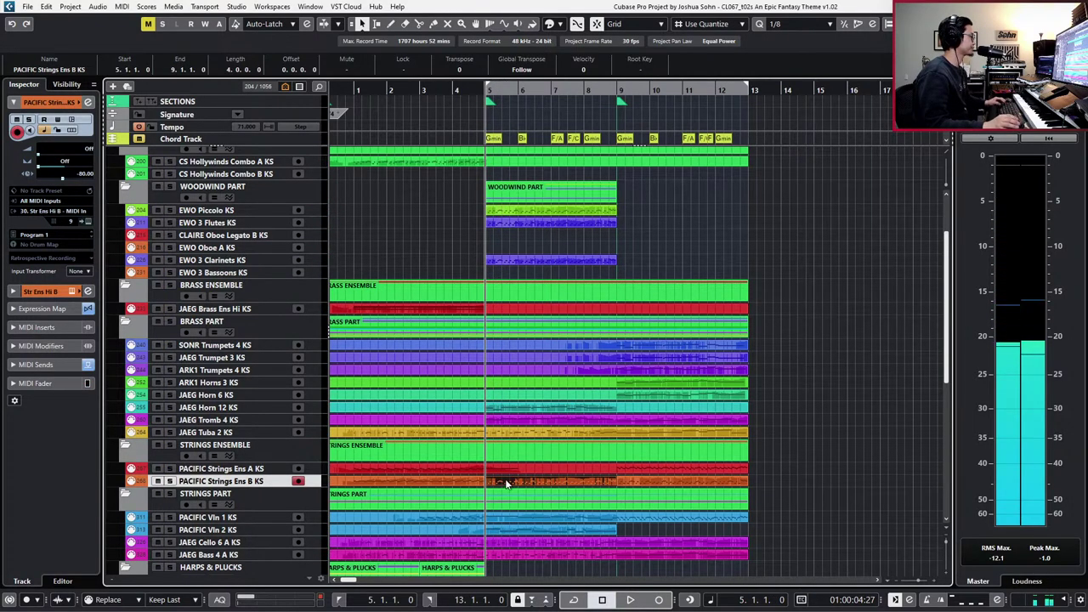
drag(506, 484, 518, 279)
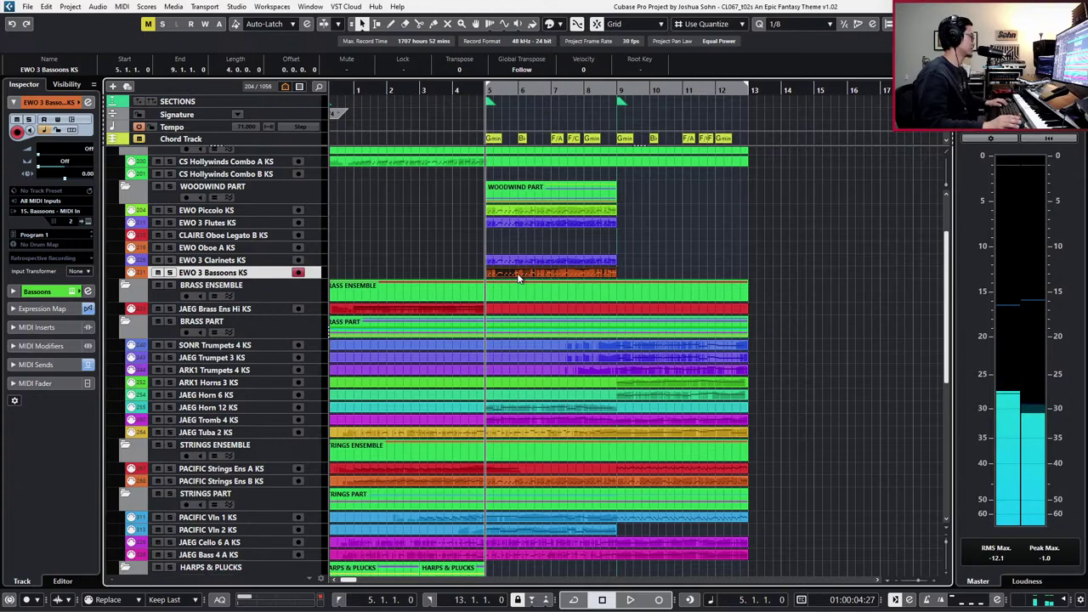
double_click(518, 276)
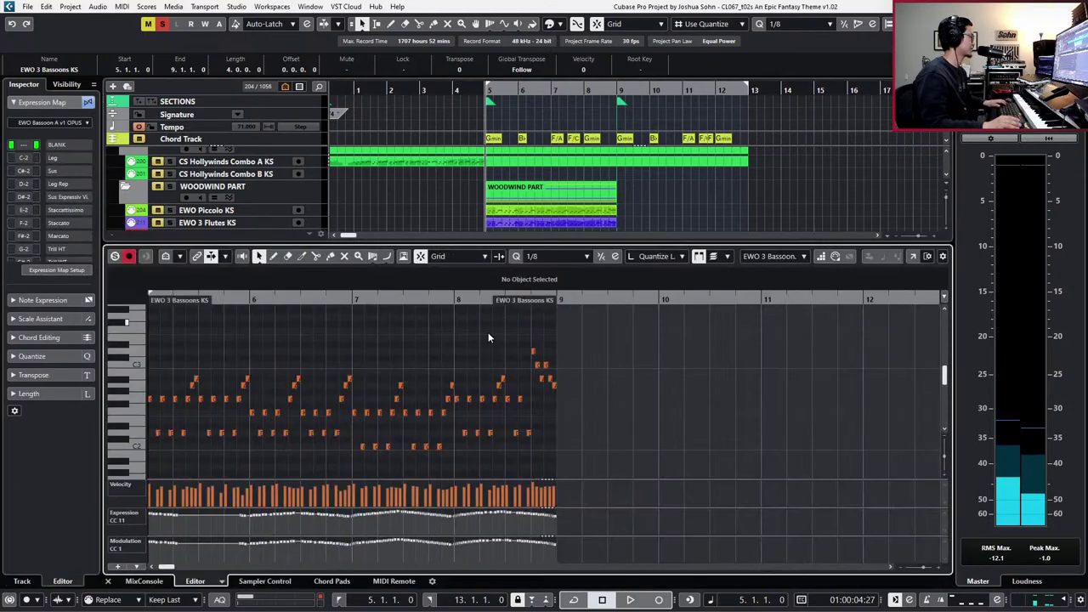
click(540, 284)
click(546, 349)
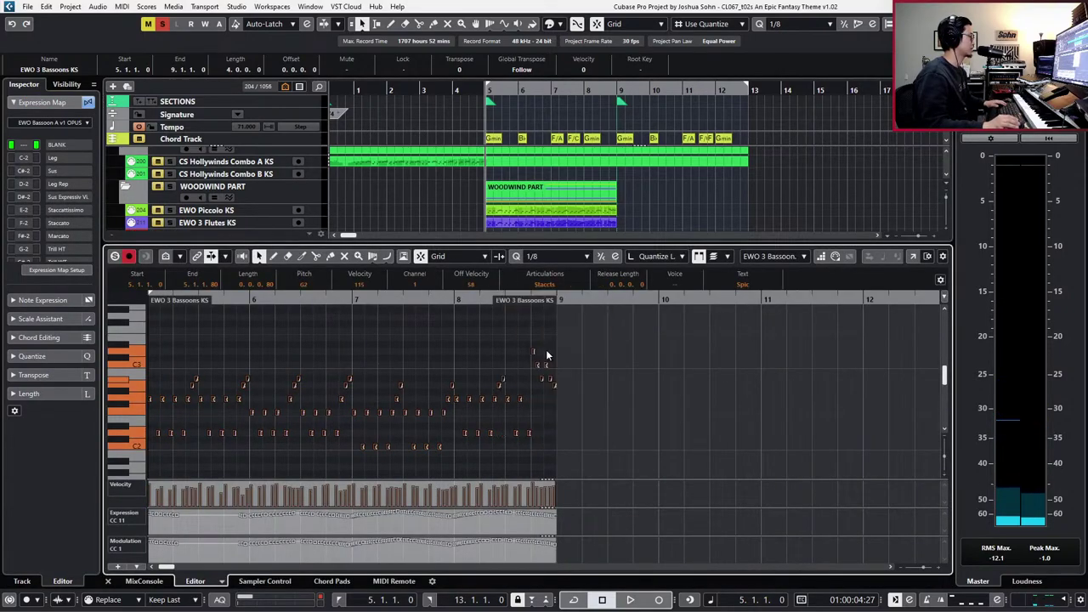
key(Return)
- Open the EWO 3 Flutes KS part in the Key Editor and set the articulation of all its notes to Staccatissimo
double_click(564, 225)
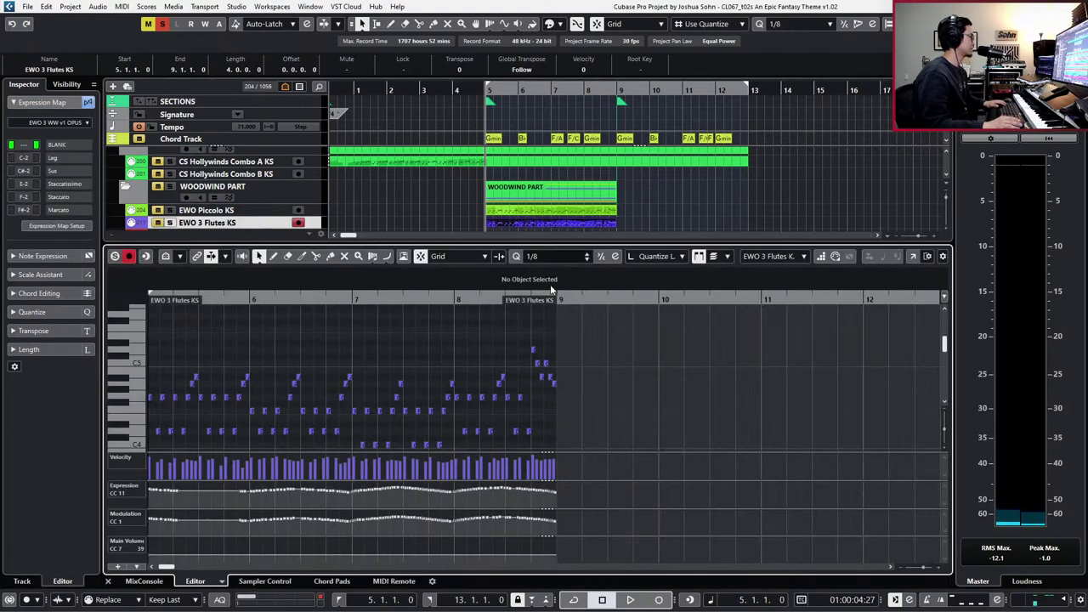
click(540, 284)
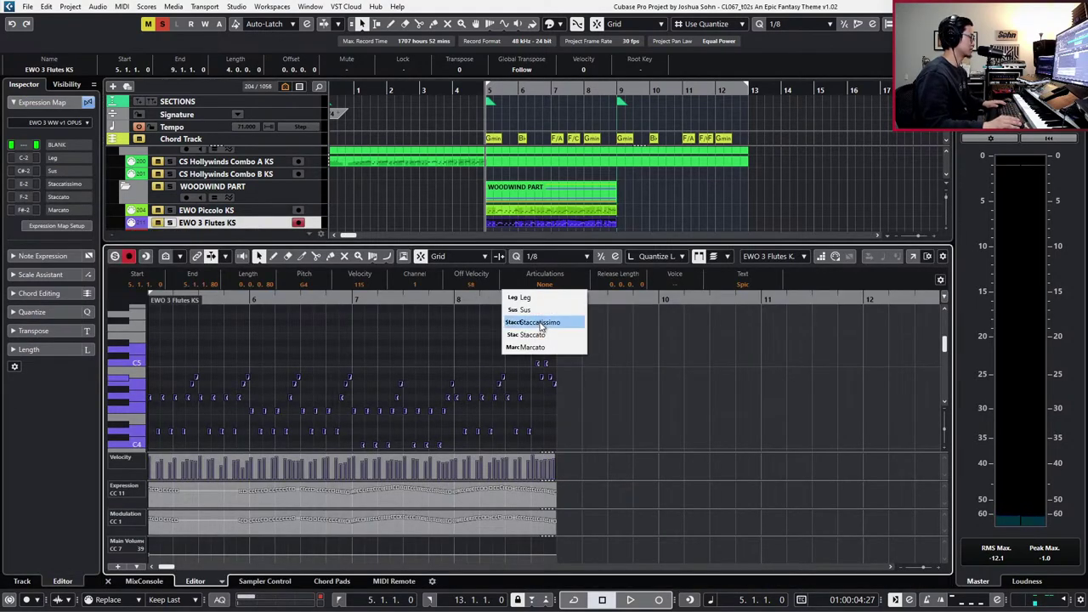
click(540, 323)
- Return to the track overview, play the woodwinds with the full arrangement from bar 5 and select the bassoons part
key(ctrl+e)
key(space)
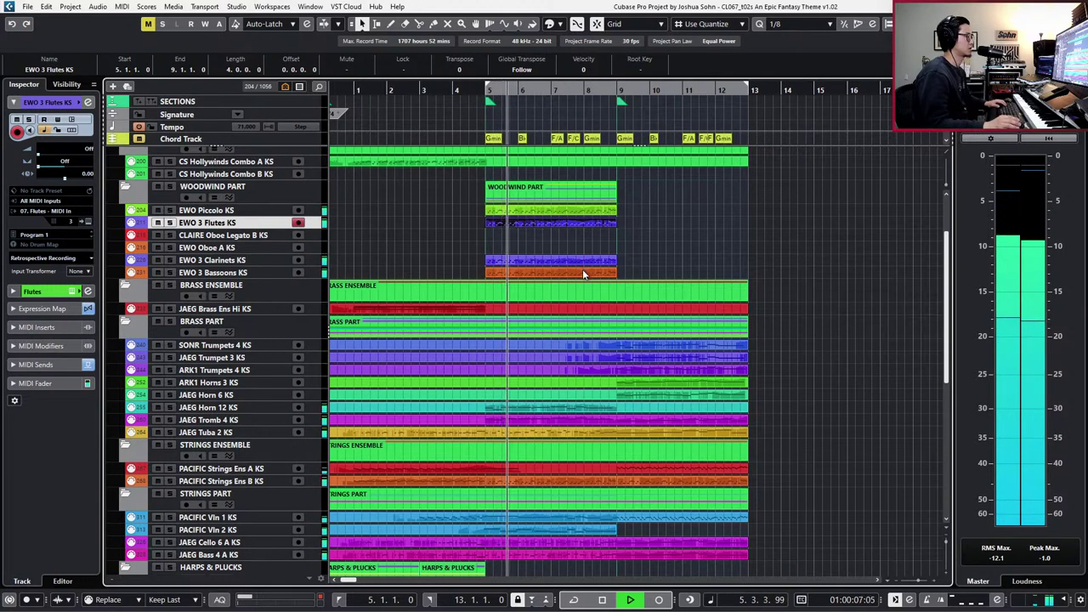
click(582, 270)
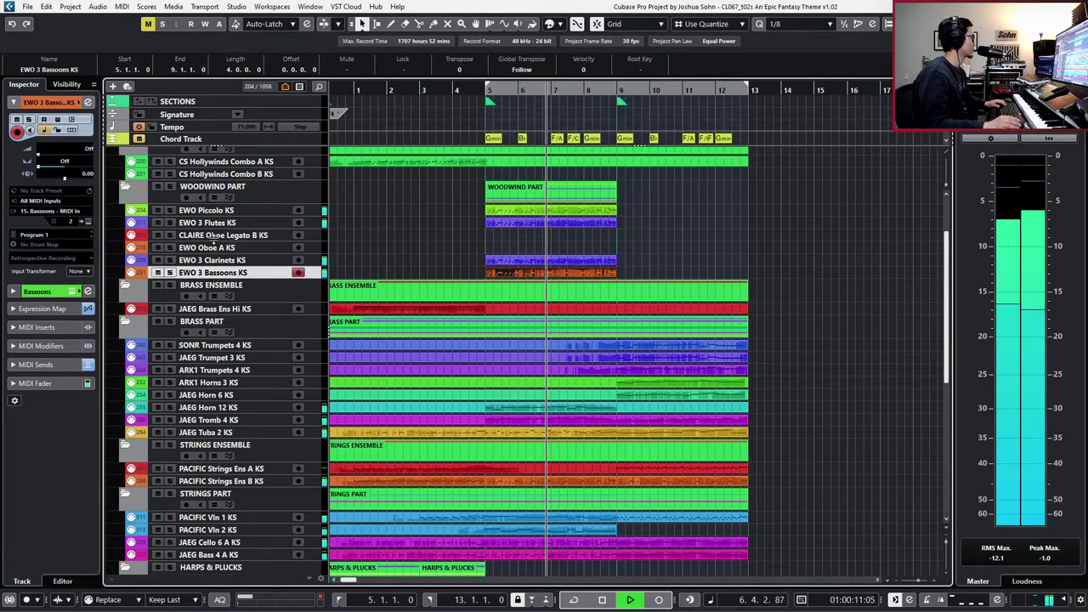
key(space)
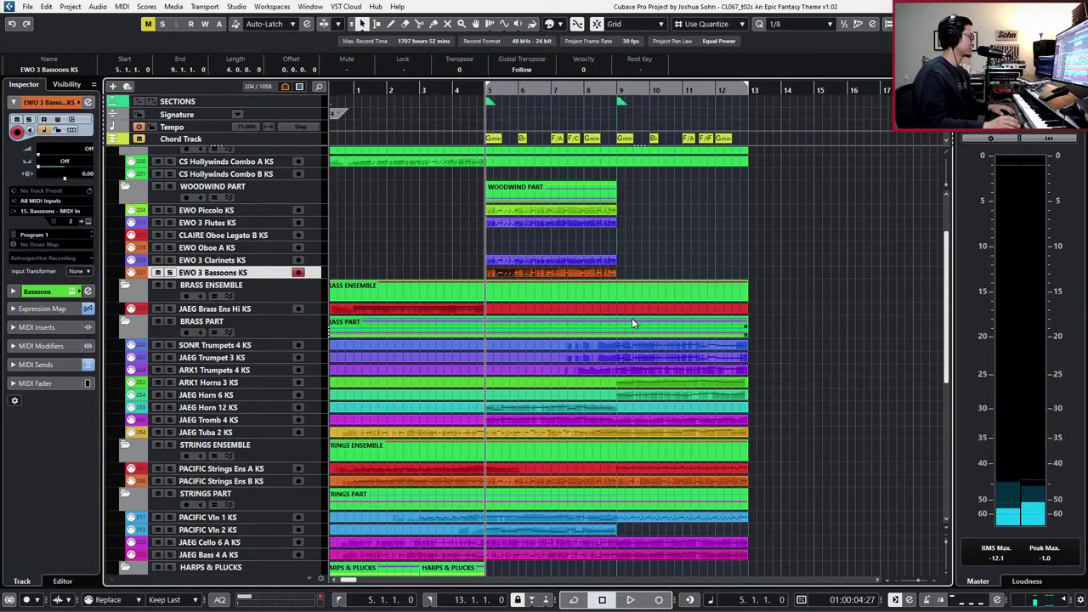
- Duplicate the track version of EWO 3 Bassoons KS and name the new version v1.02
right_click(285, 274)
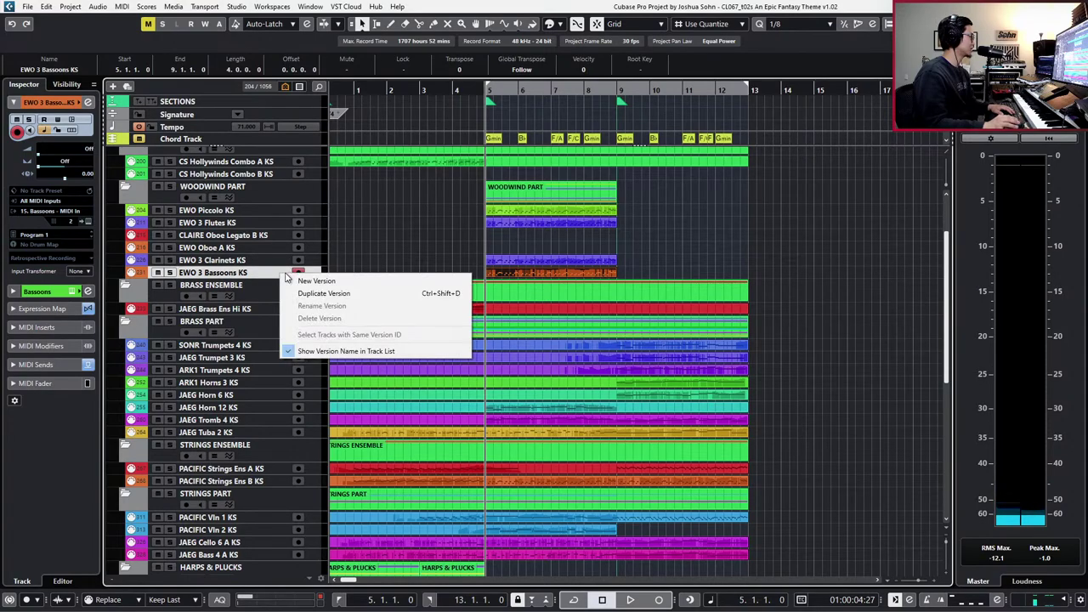
click(315, 295)
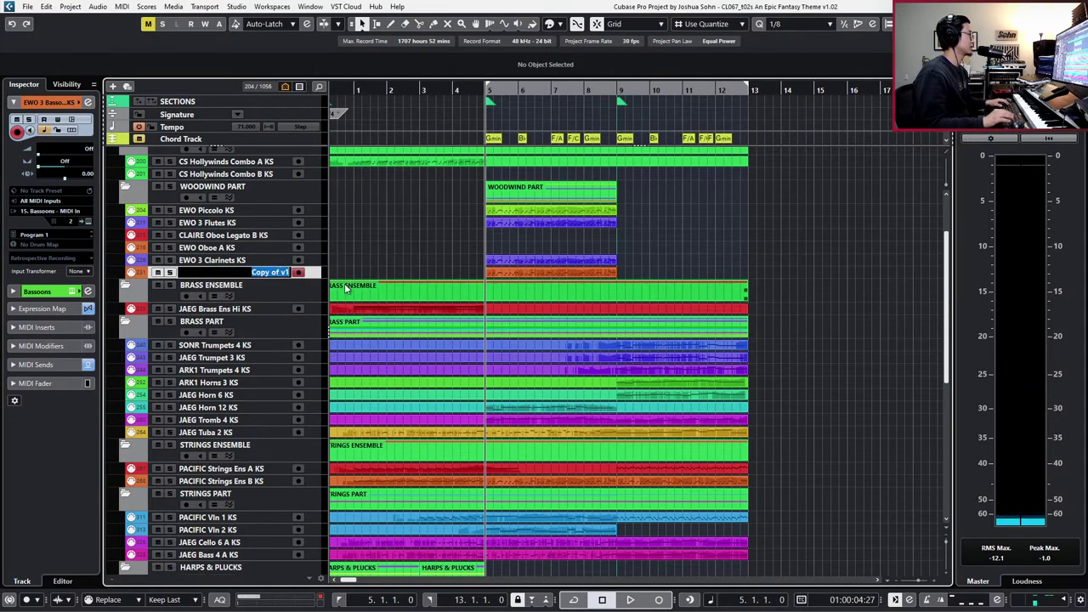
text(2)
key(Return)
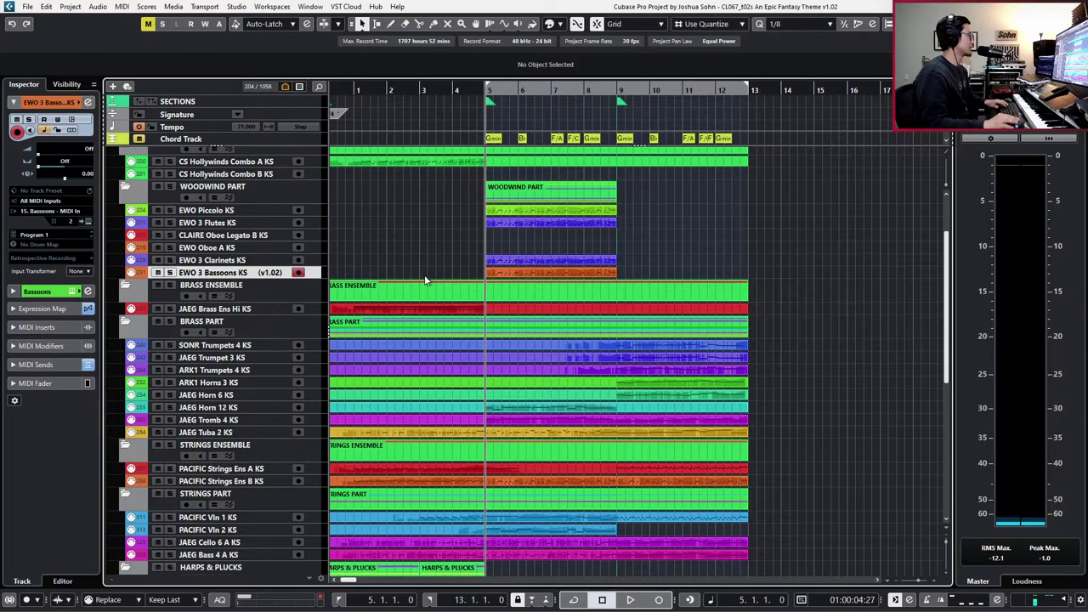
- Replace the bassoons part in the new version with a copy of the JAEG Horn 12 KS part at bar 5
click(515, 274)
key(Delete)
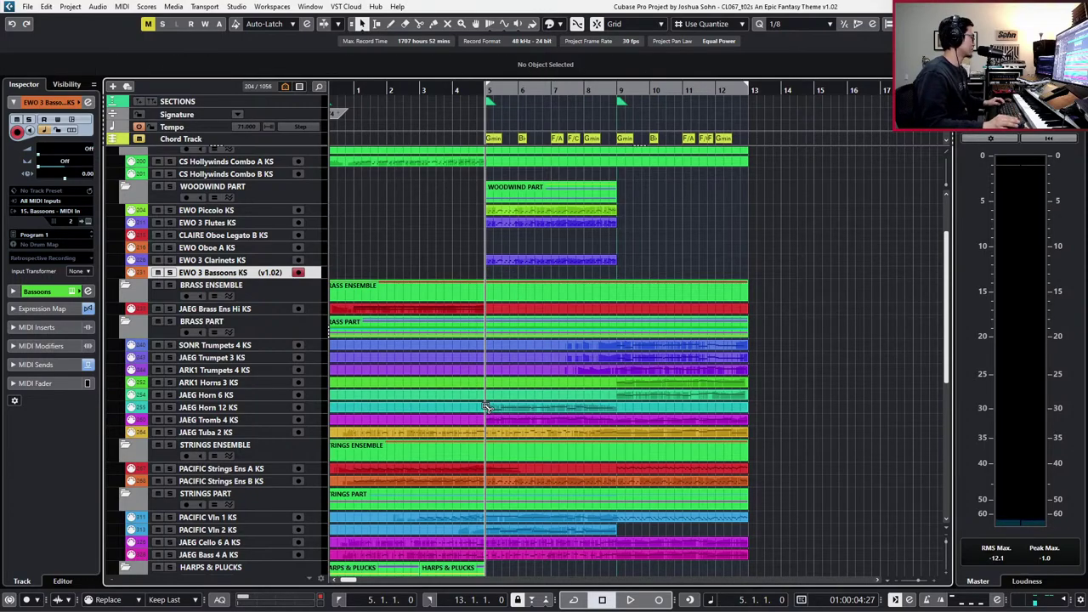
click(604, 412)
drag(595, 266, 595, 271)
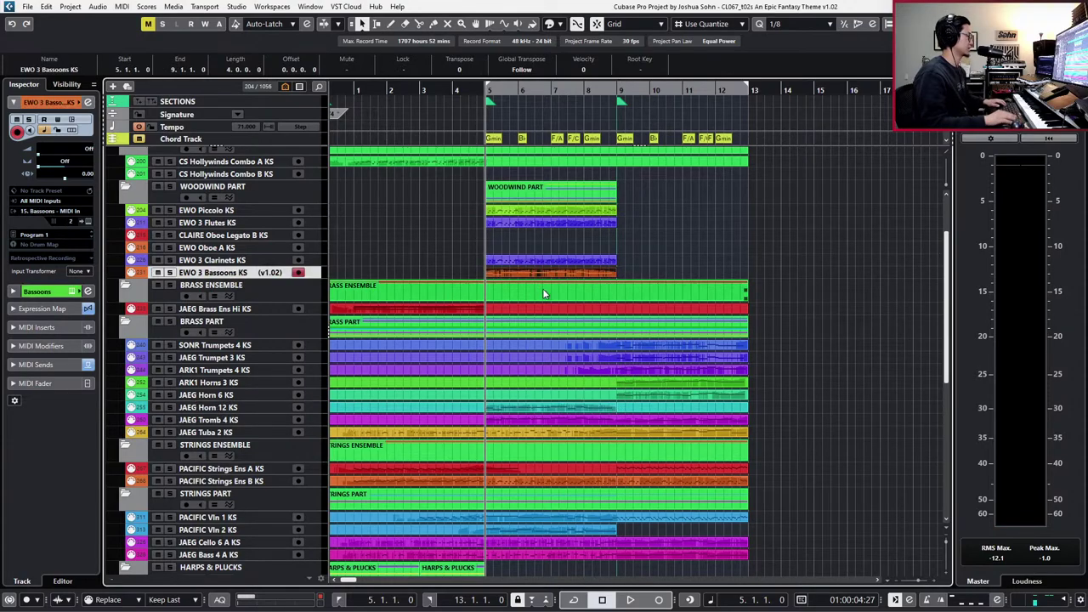
- Open the bassoons part in the Key Editor and record new expression and modulation curves over it, starting from bar 4
key(space)
key(space)
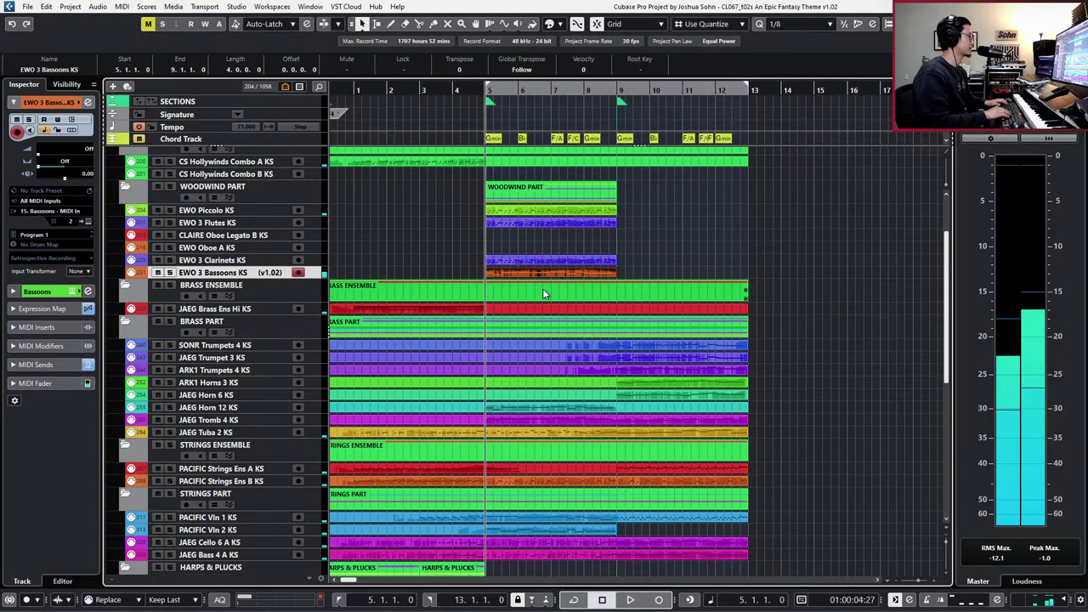
key(ctrl+e)
scroll(545, 294, down, 2)
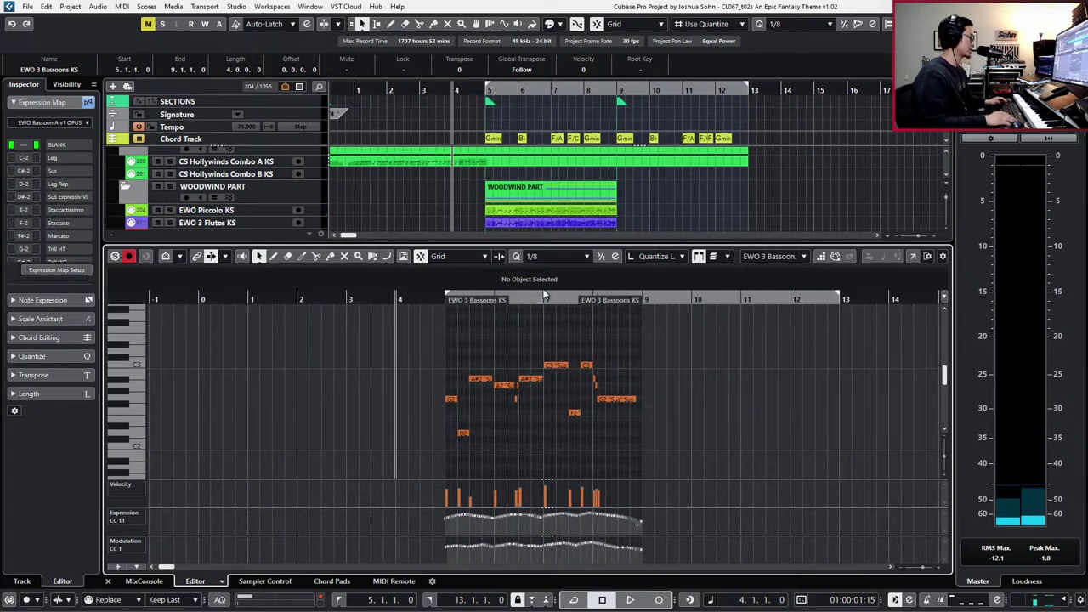
key(alt+l)
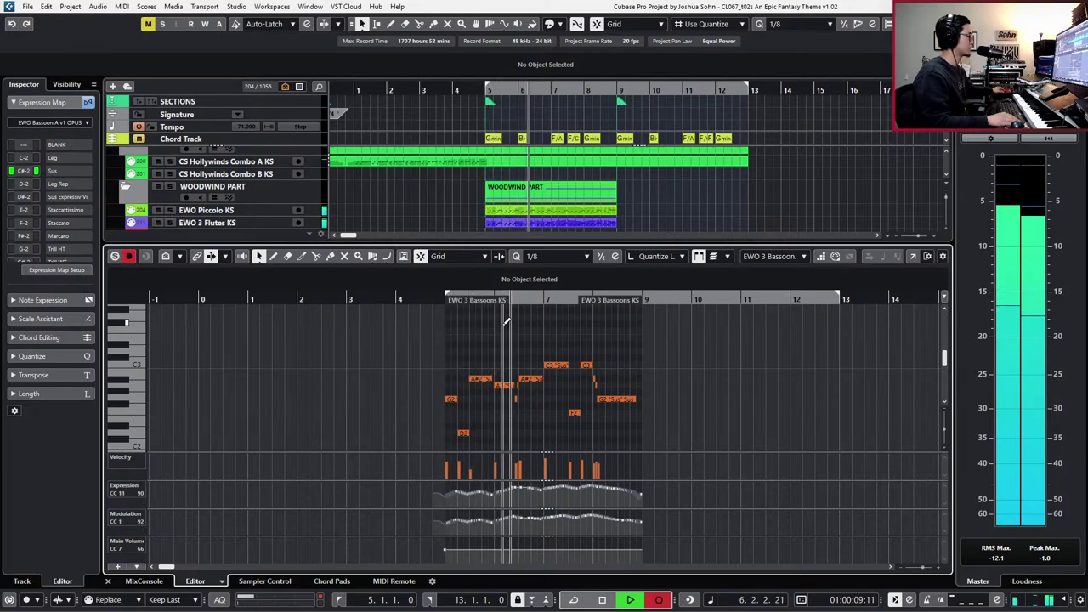
key(space)
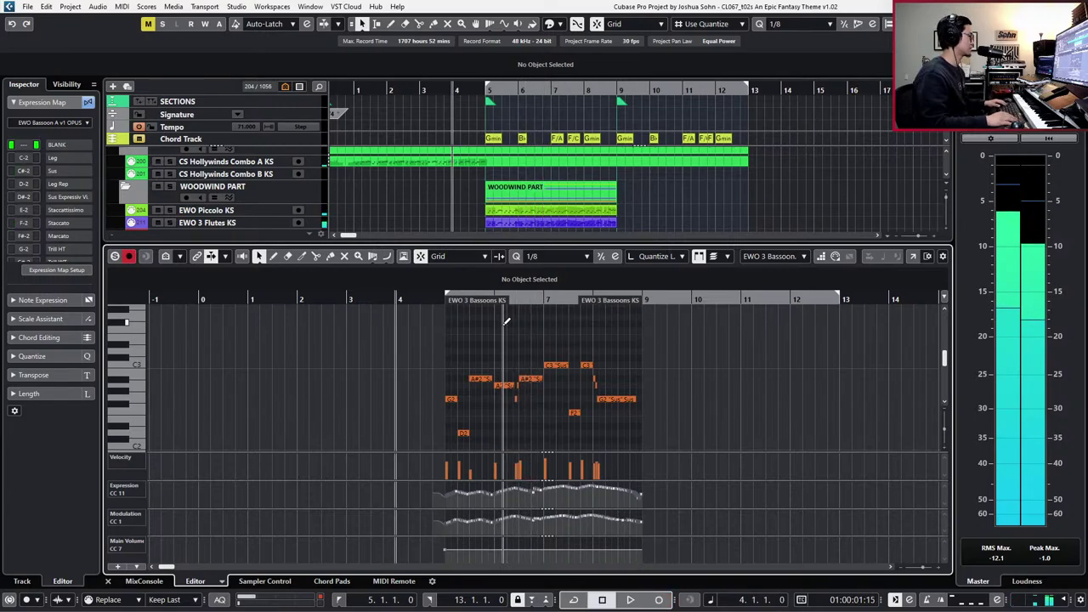
- Re-record the expression and modulation curves of the bassoons part with another pass starting from bar 4
key(space)
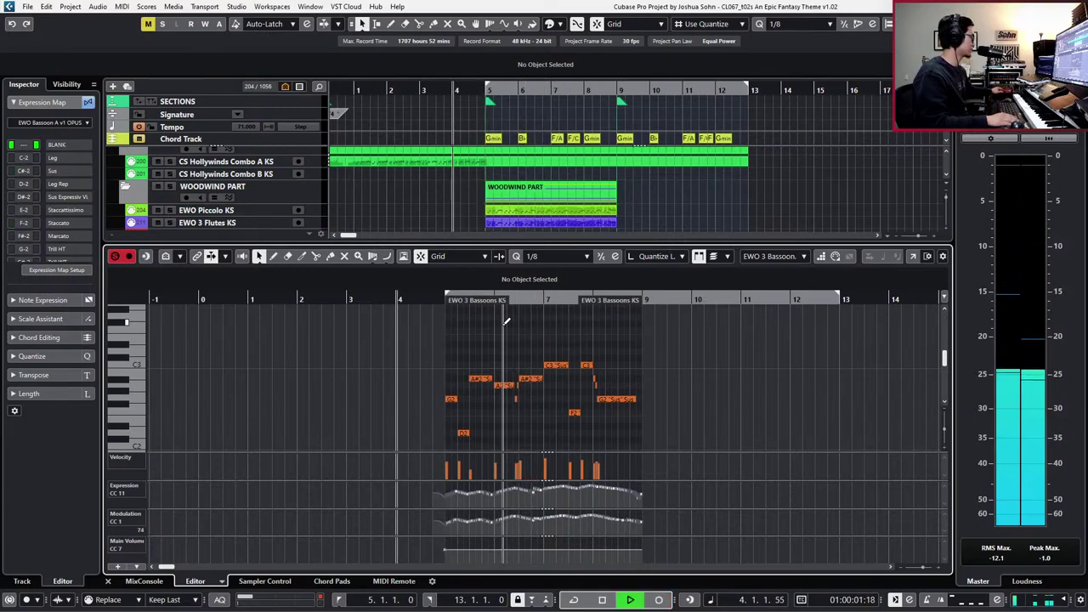
key(KP_Multiply)
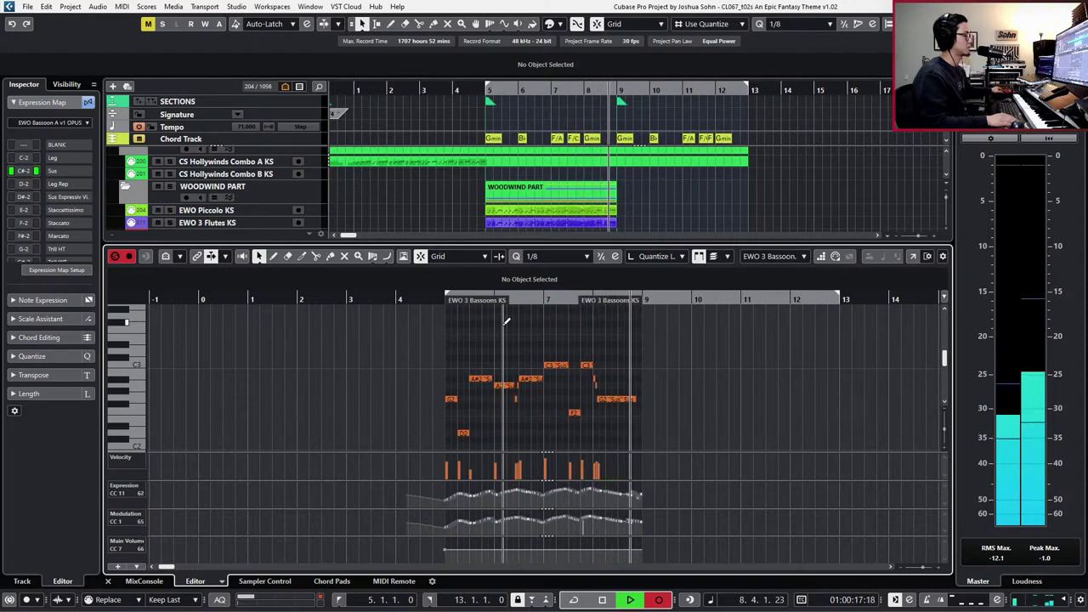
key(space)
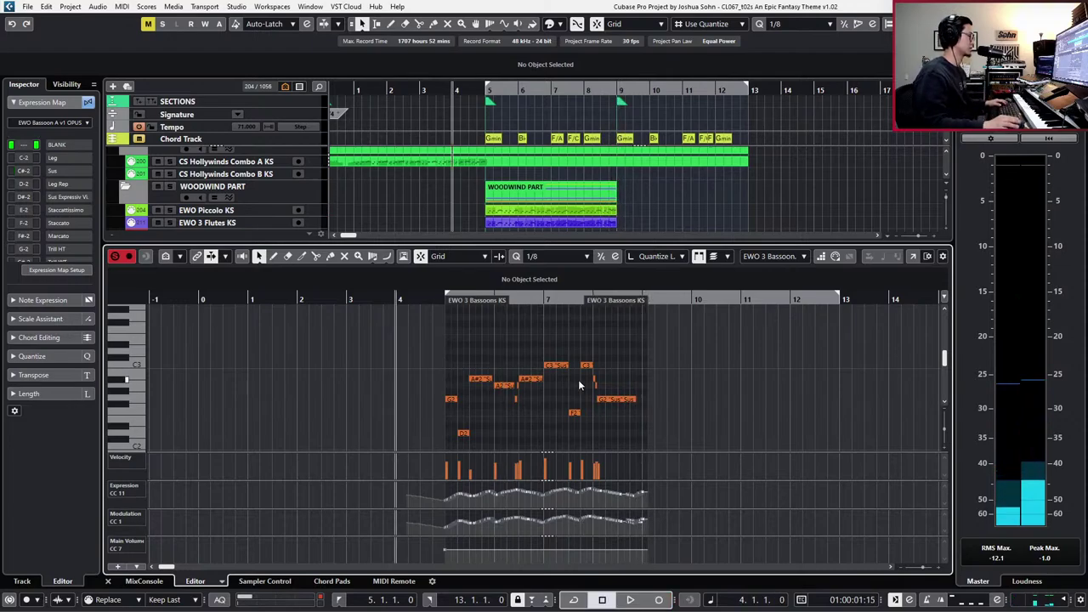
- Delete the stray expression points at the end of the bassoons part, just before bar 9, and display its modulation curve
key(alt+1)
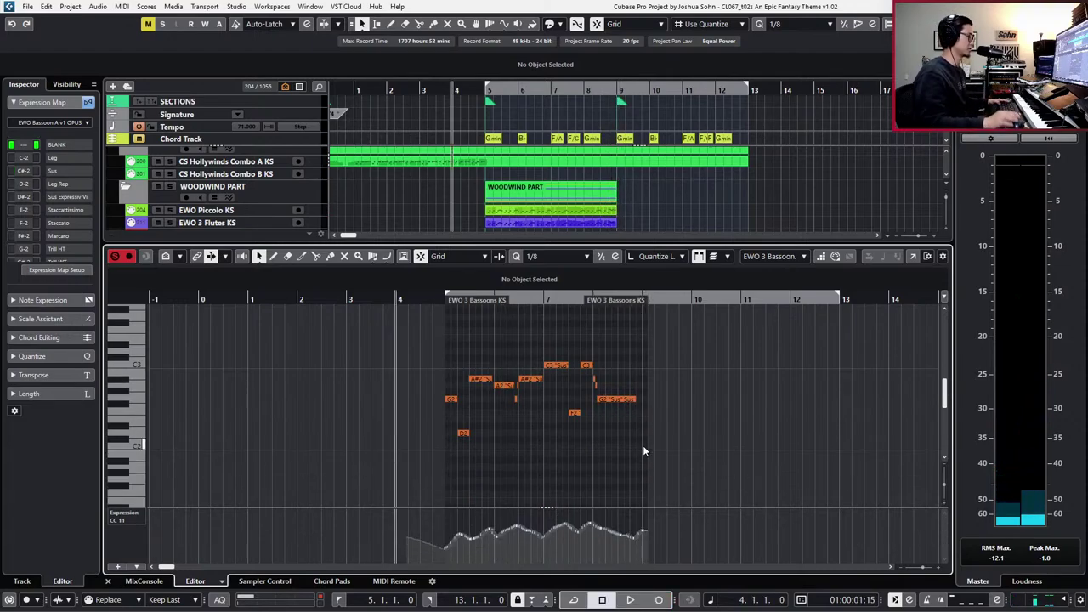
click(639, 525)
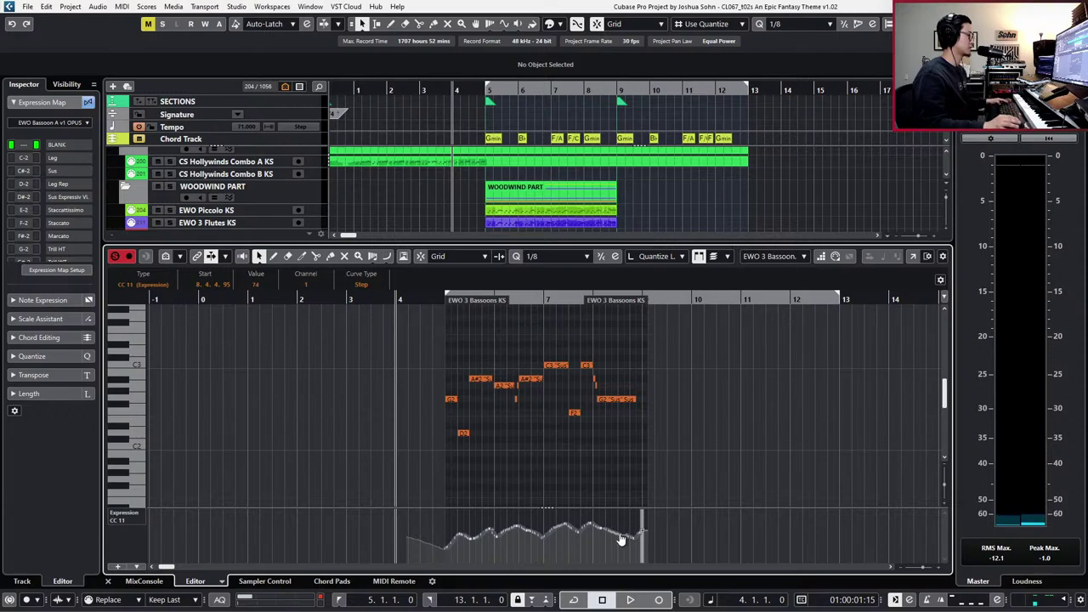
key(Delete)
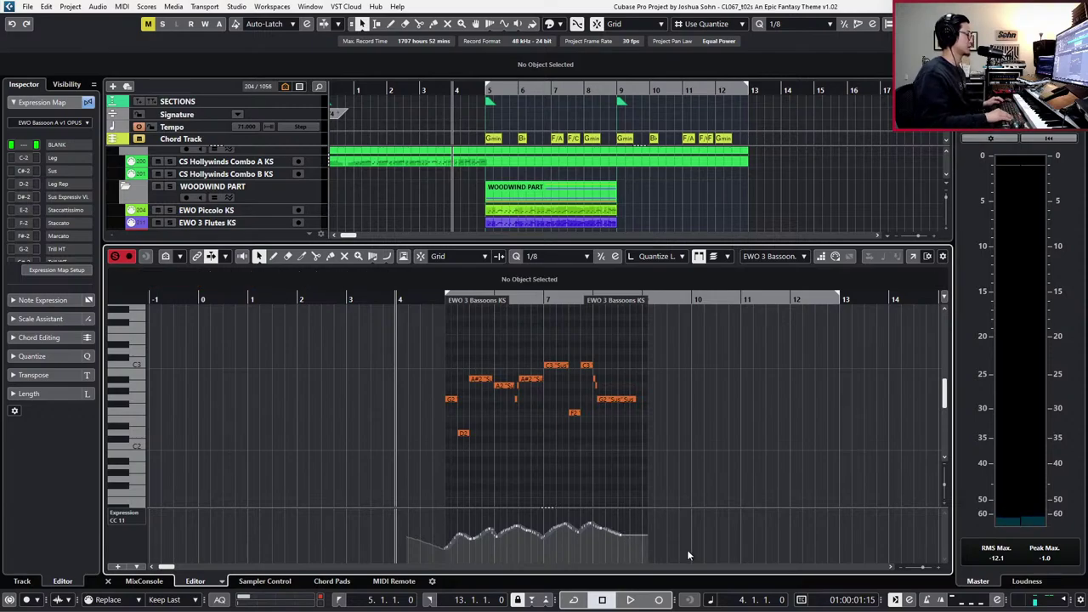
key(alt+2)
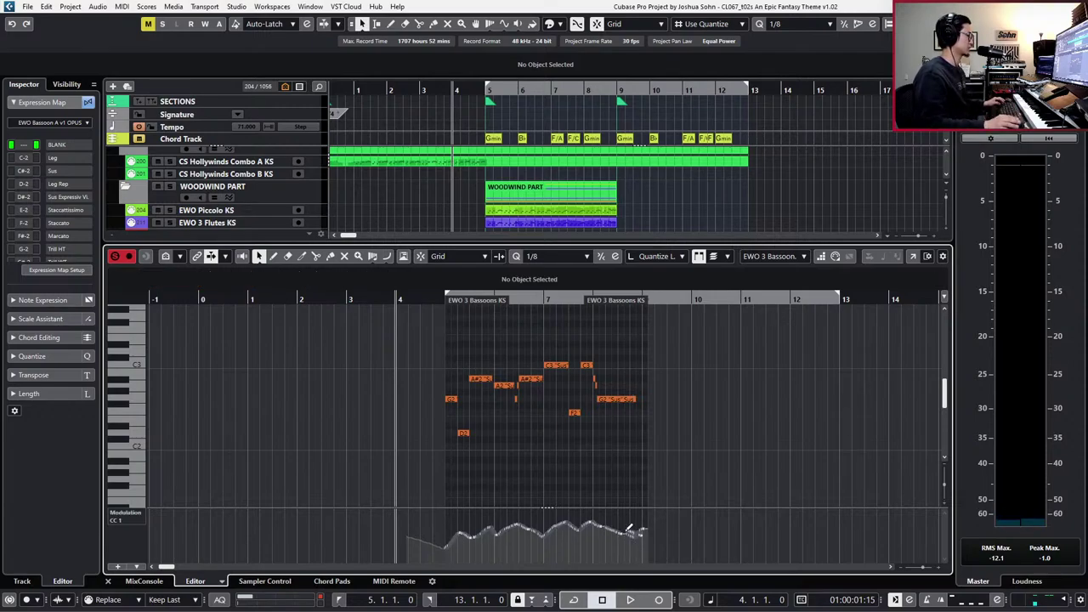
- Return to the track overview and trim the bassoons part so that it ends at bar 9
key(space)
key(ctrl+e)
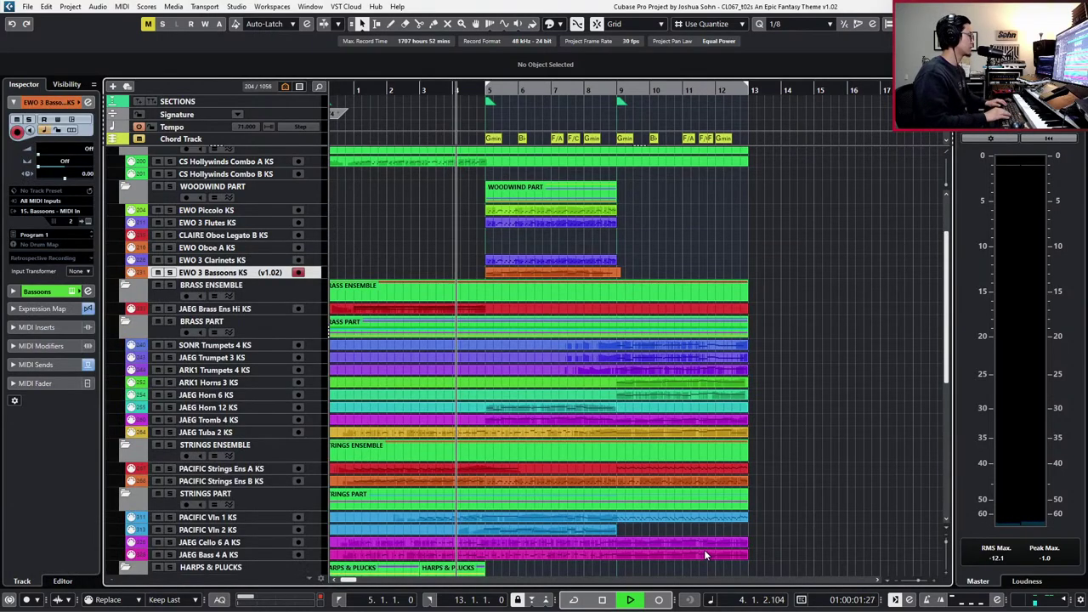
key(space)
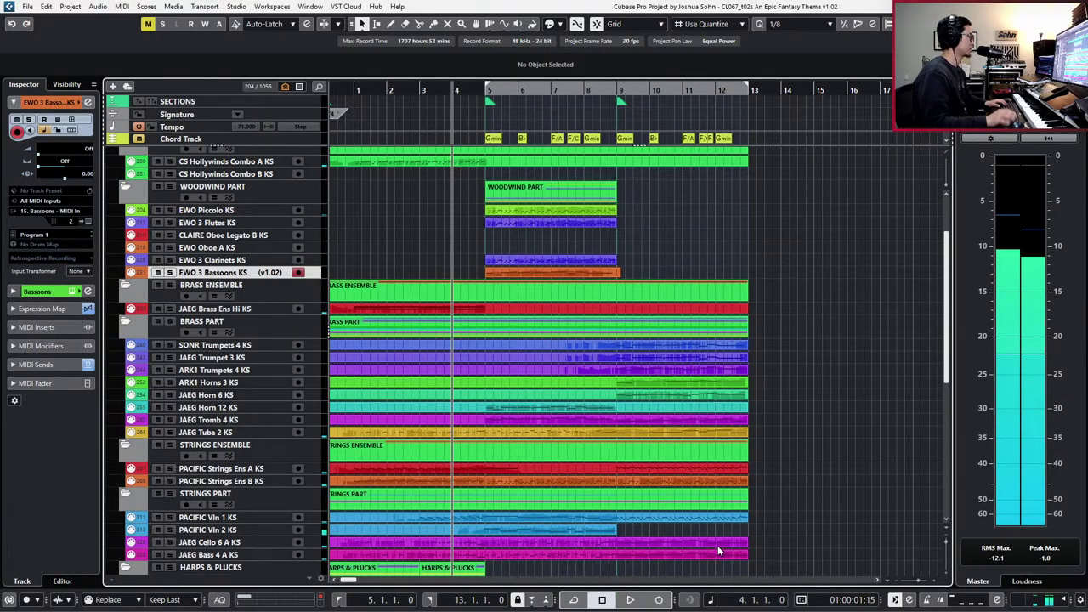
double_click(587, 272)
key(ctrl+e)
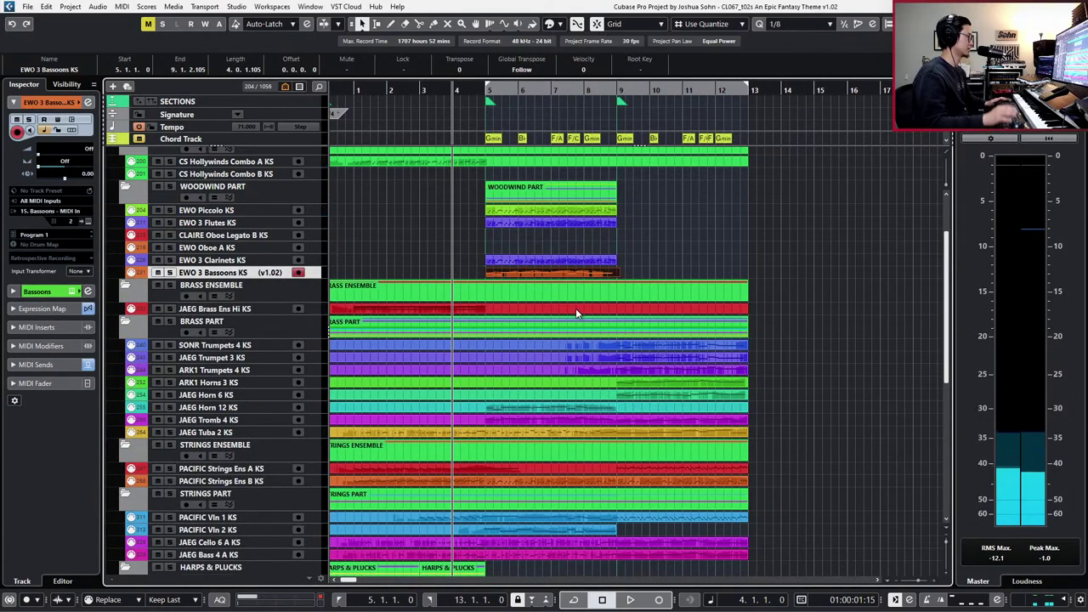
drag(618, 272, 615, 274)
- Play the full arrangement from bar 4 into bar 12 to hear the bassoons with the other instruments
key(space)
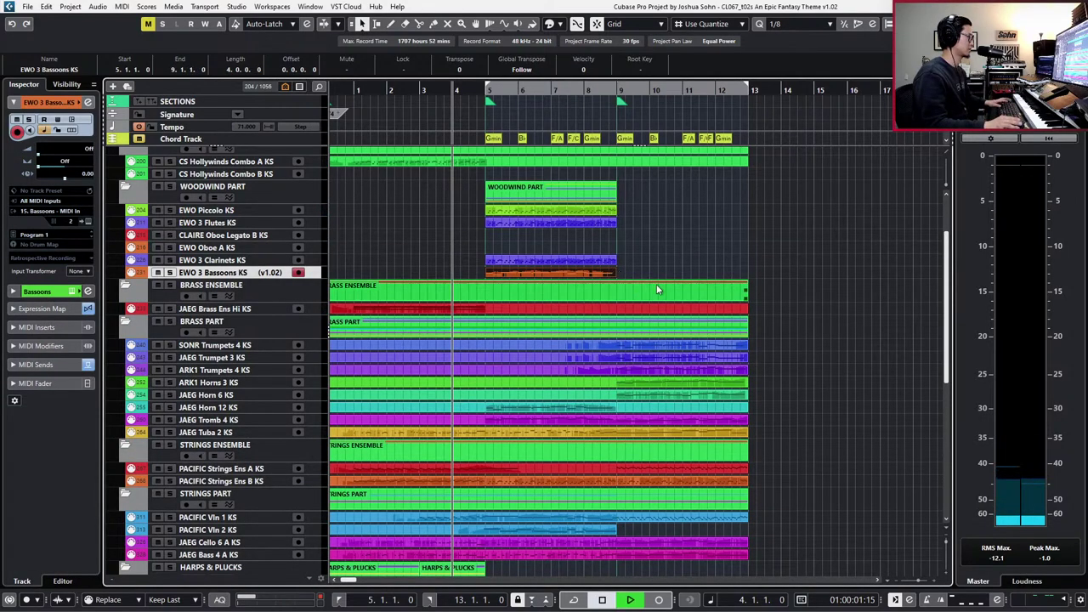
scroll(702, 347, down, 2)
key(g)
key(g)
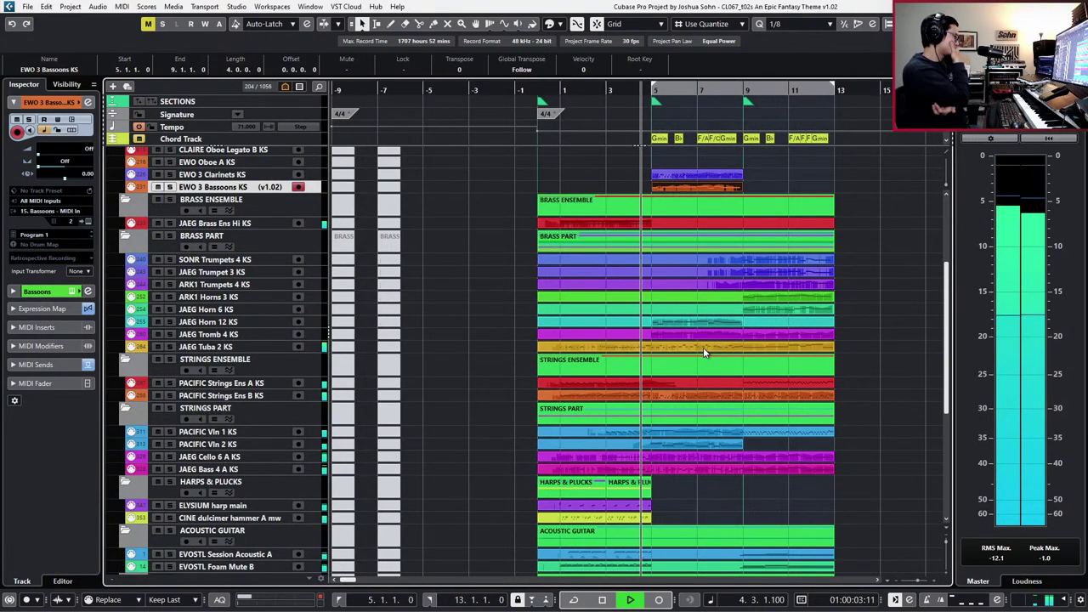
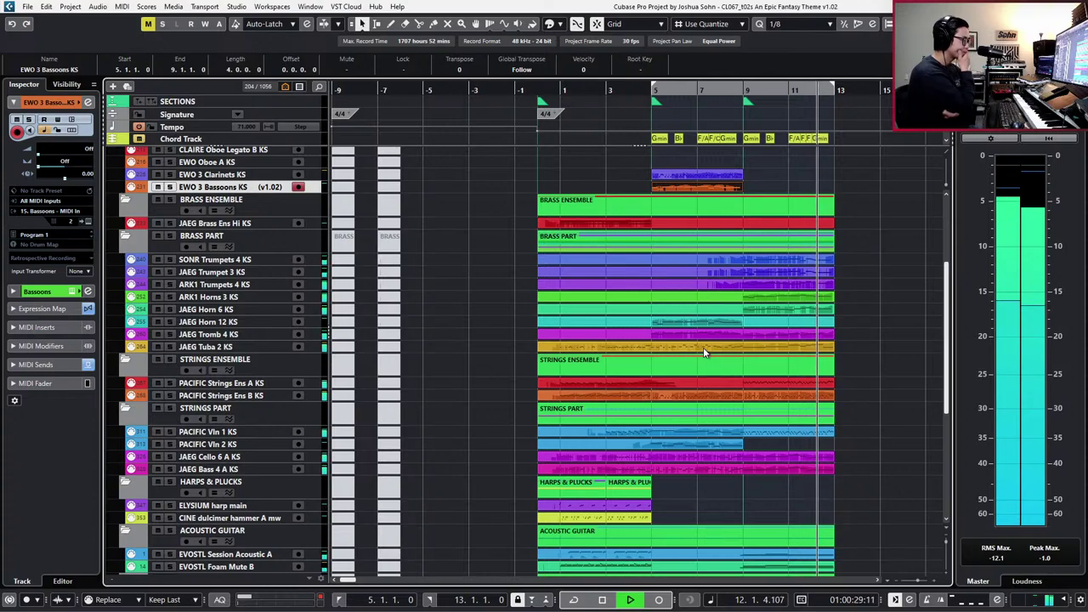
key(space)
- Select the piccolo, flutes and clarinets parts, locate the playhead to their start at bar 5 and briefly solo them
scroll(784, 331, up, 3)
key(h)
key(h)
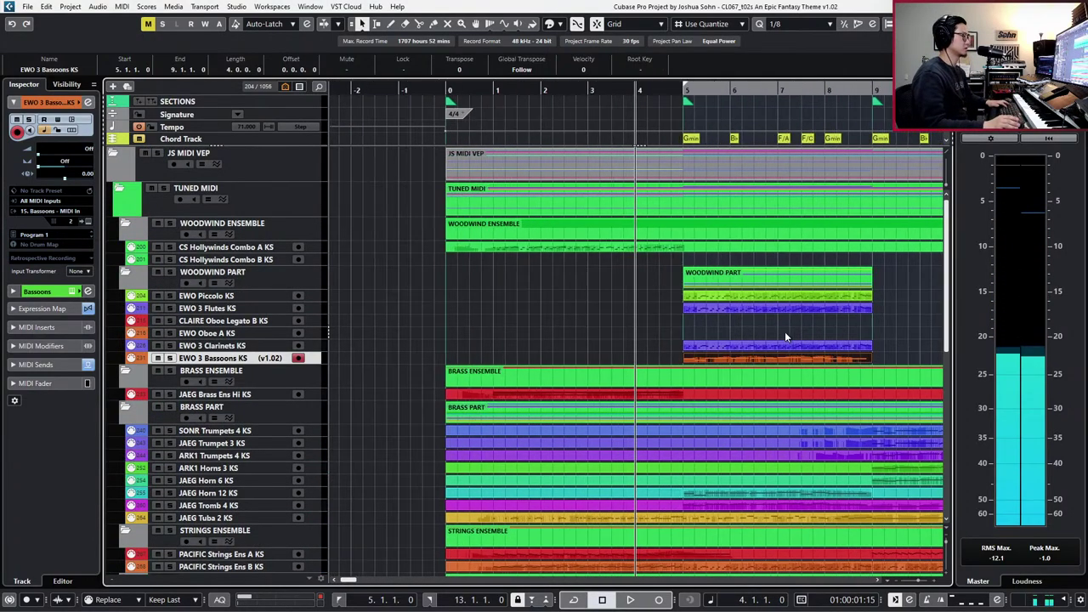
scroll(784, 332, left, 1)
scroll(784, 332, right, 3)
scroll(785, 328, right, 2)
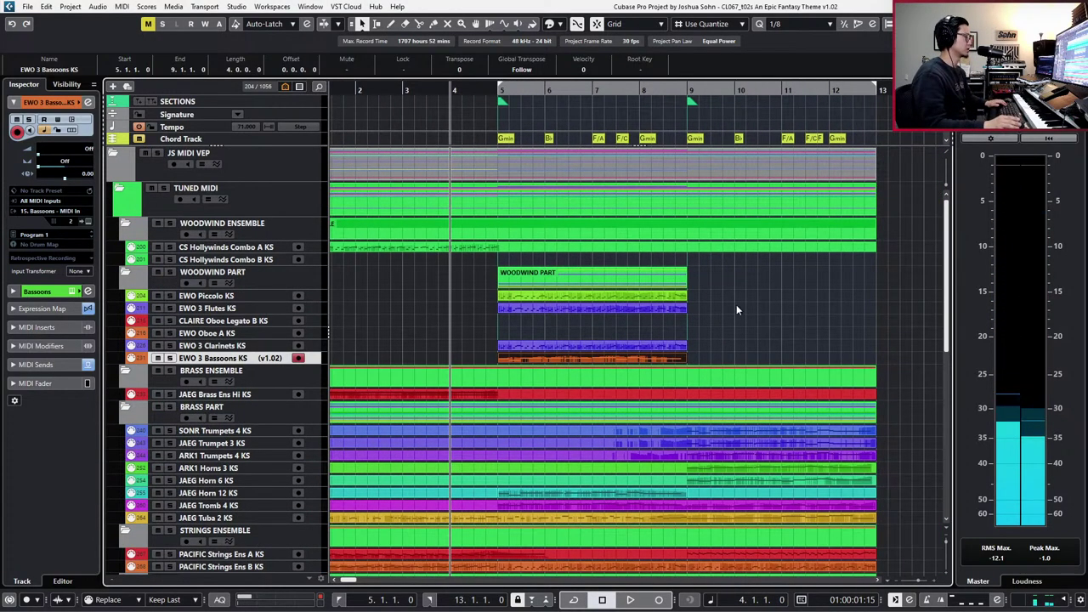
drag(724, 302, 675, 345)
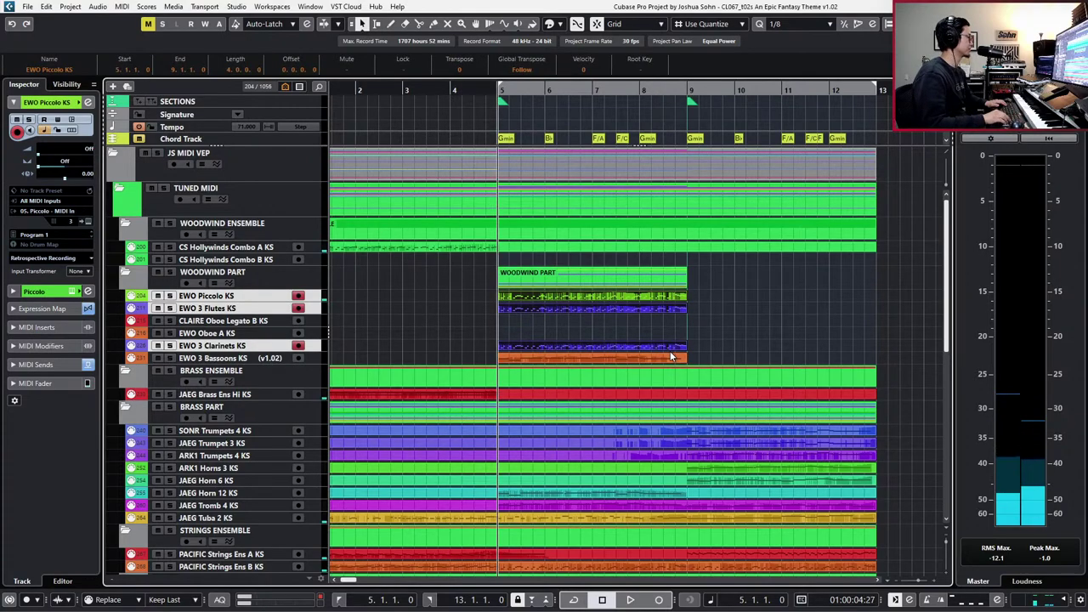
key(l)
scroll(670, 351, down, 6)
scroll(670, 351, up, 4)
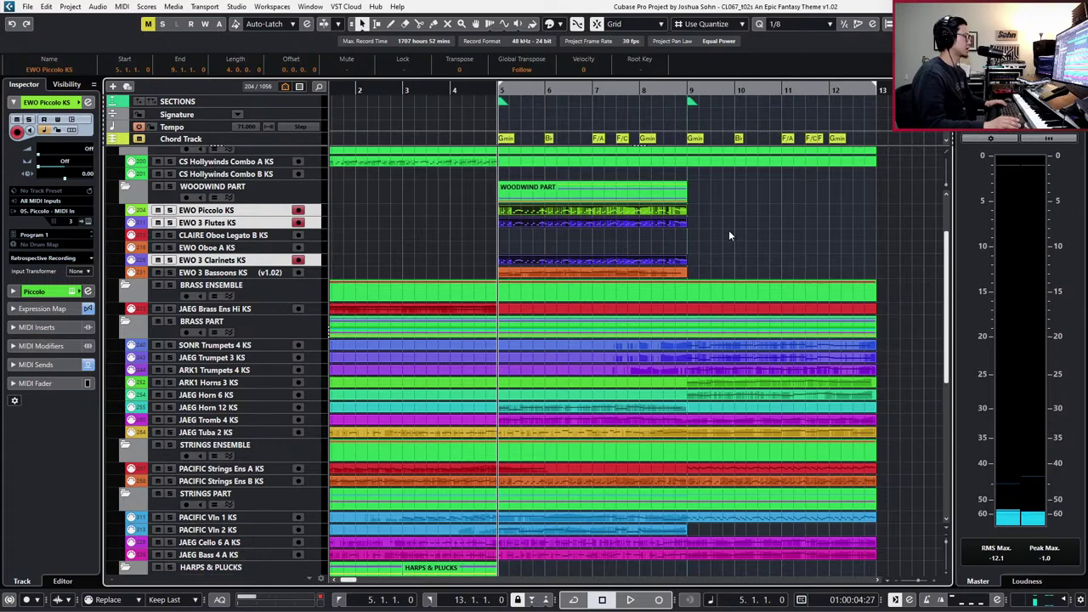
key(s)
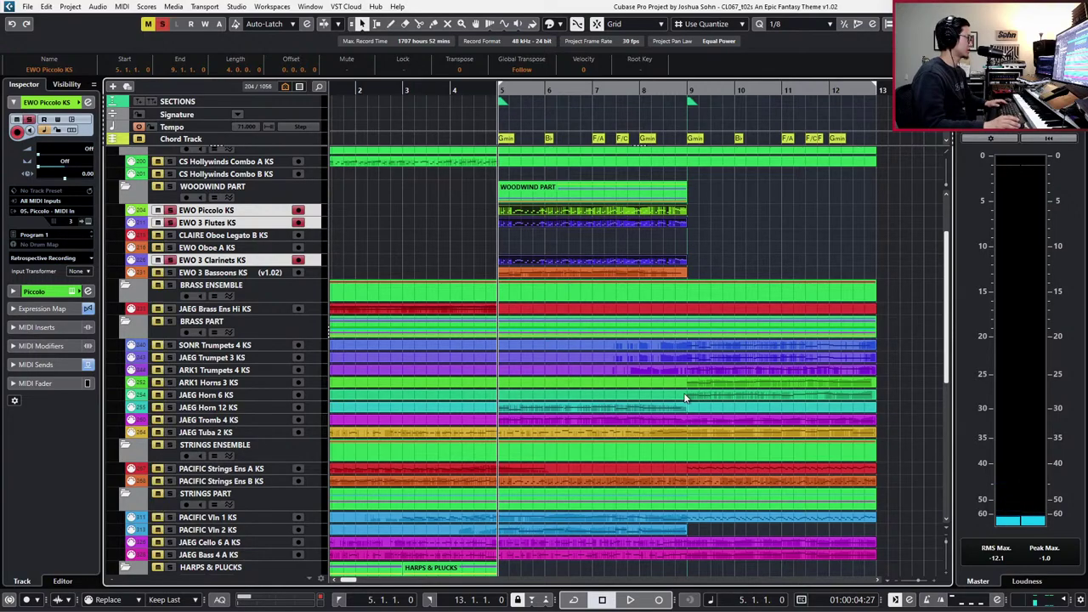
key(s)
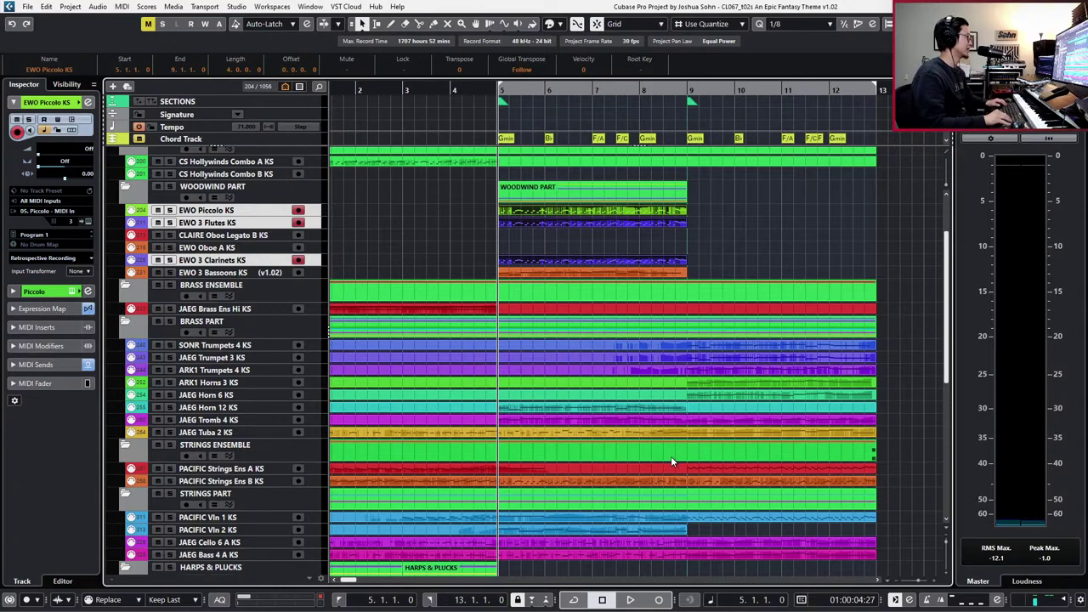
- Solo the PACIFIC Vln 1 KS and PACIFIC Vln 2 KS parts and play them from bar 5
click(636, 520)
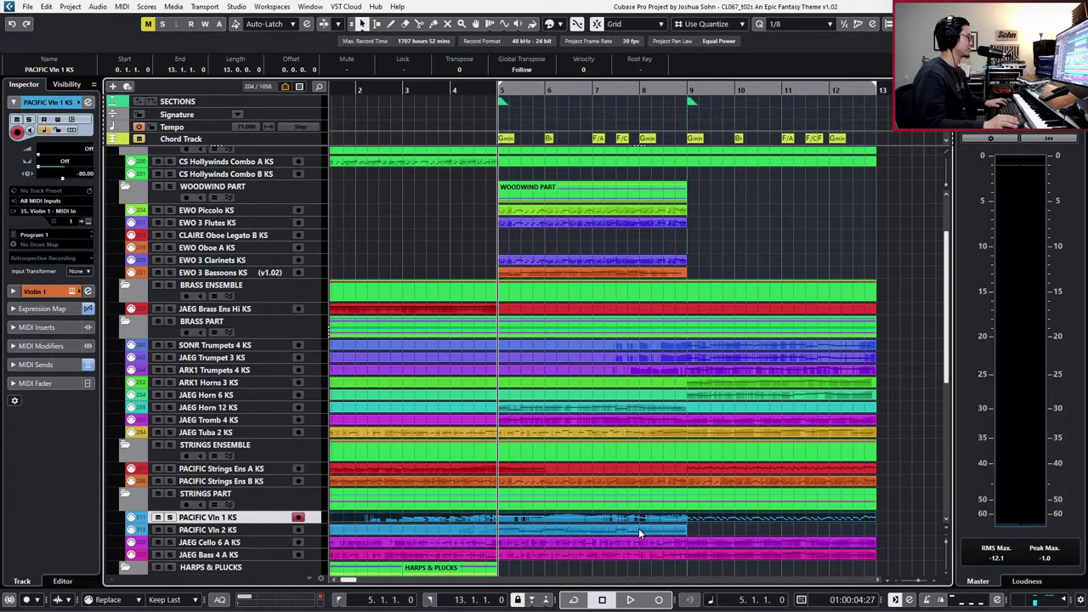
shift+click(638, 530)
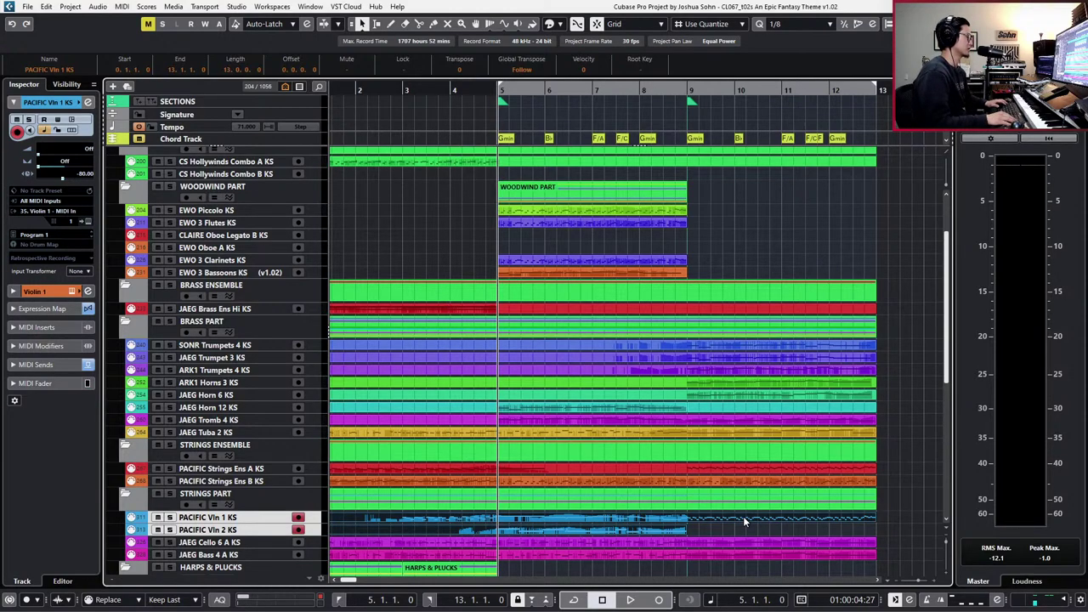
key(KP_Subtract)
key(s)
key(space)
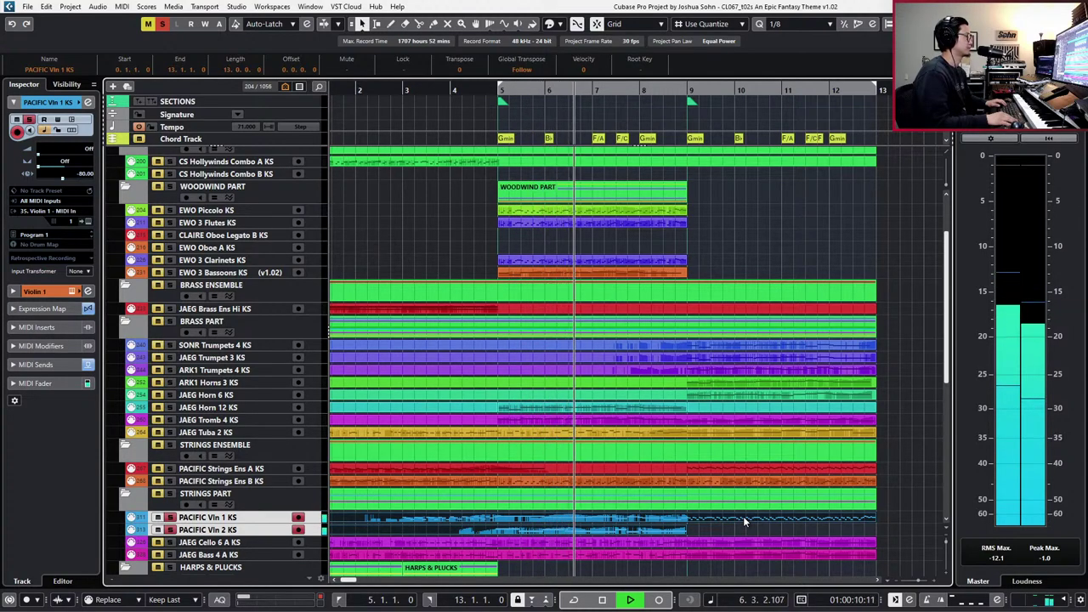
key(space)
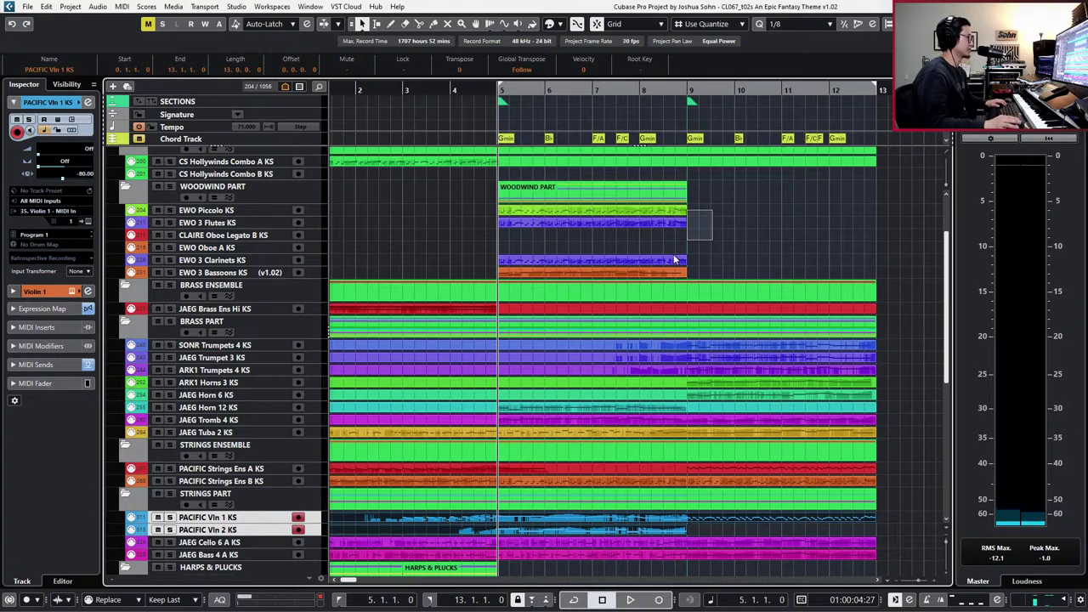
- Solo the four woodwind parts with both violin parts, open them together in the Key Editor and play from bar 5
drag(667, 277, 667, 273)
key(space)
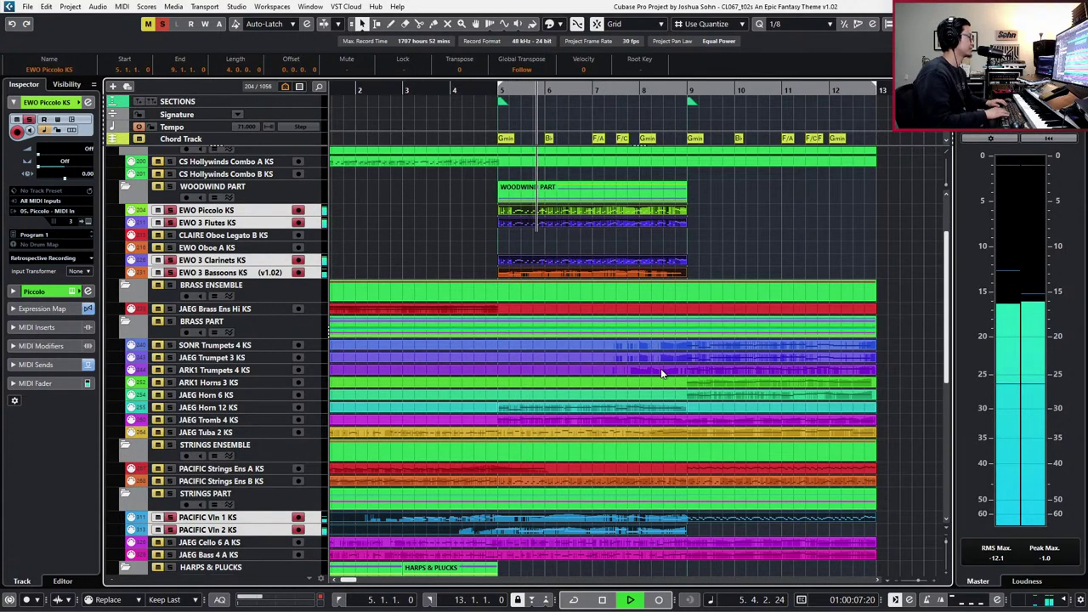
key(ctrl+e)
key(g)
key(h)
key(h)
key(h)
key(h)
key(h)
key(h)
key(h)
key(h)
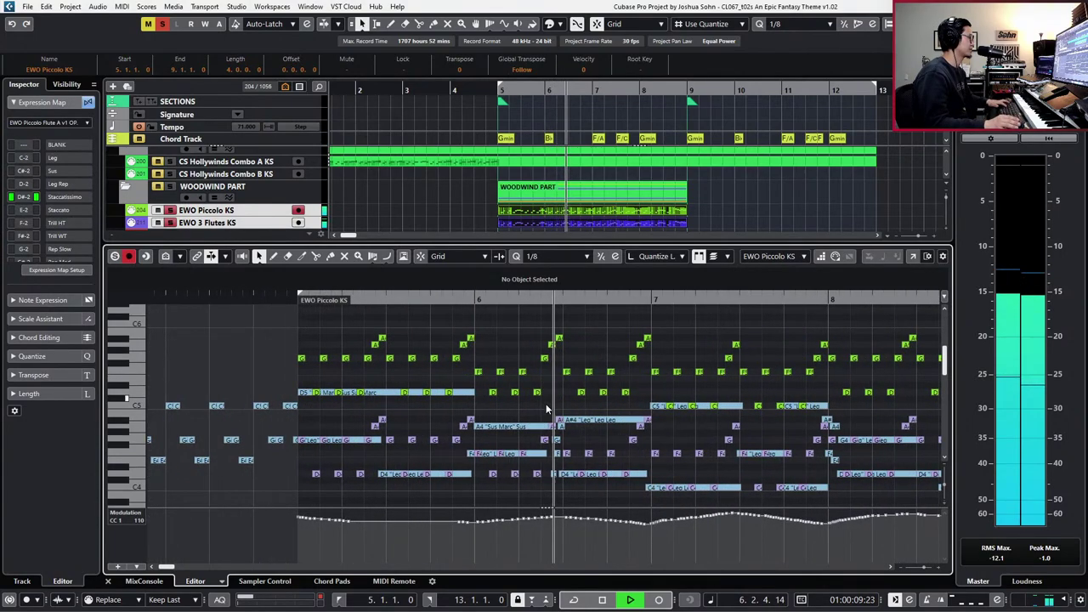
key(Down)
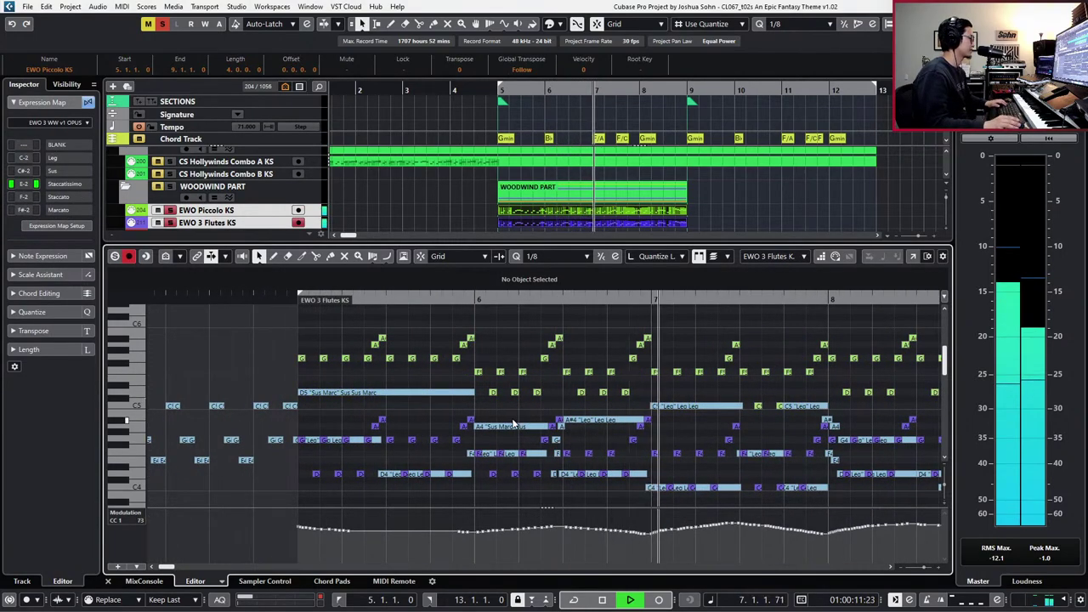
key(space)
- Split the D5 note of PACIFIC Vln 1 KS at beat 3 of bar 5, lower its second half to A#4 and play it
click(418, 393)
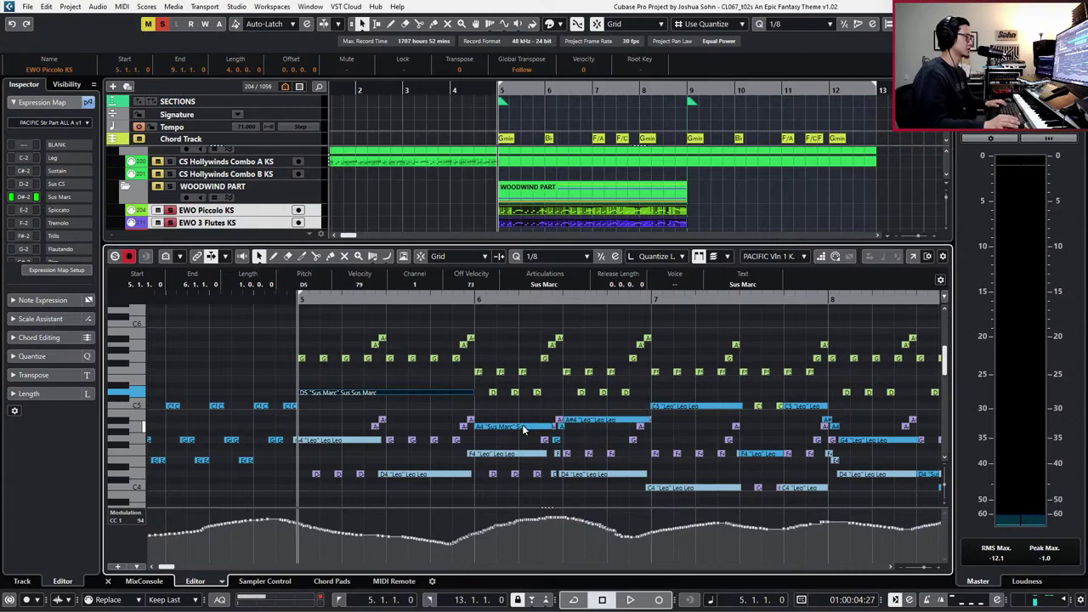
key(space)
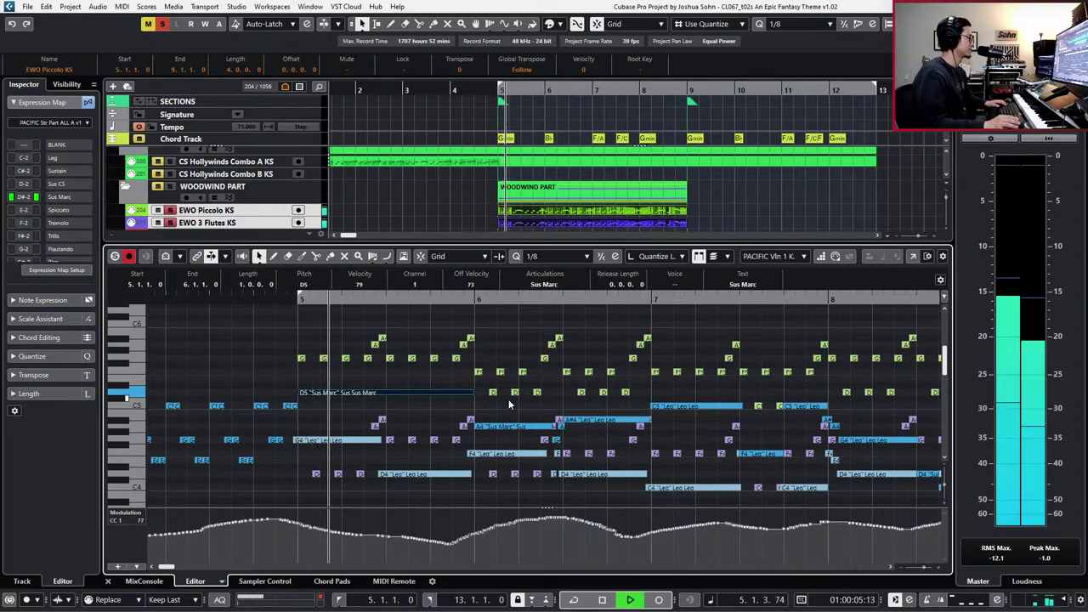
key(space)
click(438, 379)
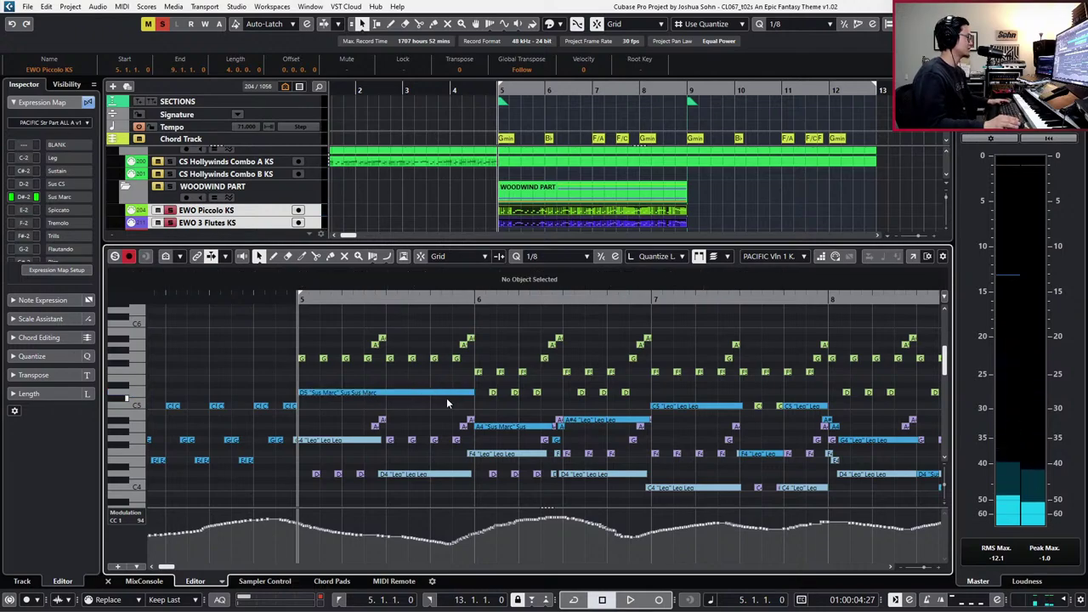
click(397, 392)
key(Down)
key(Down)
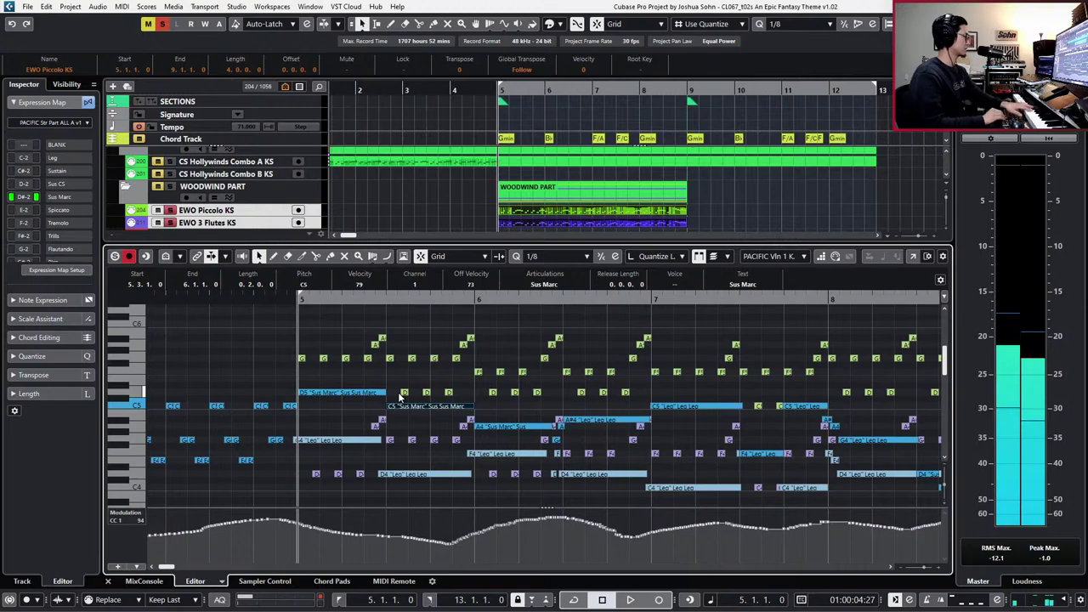
key(Down)
key(Down)
key(space)
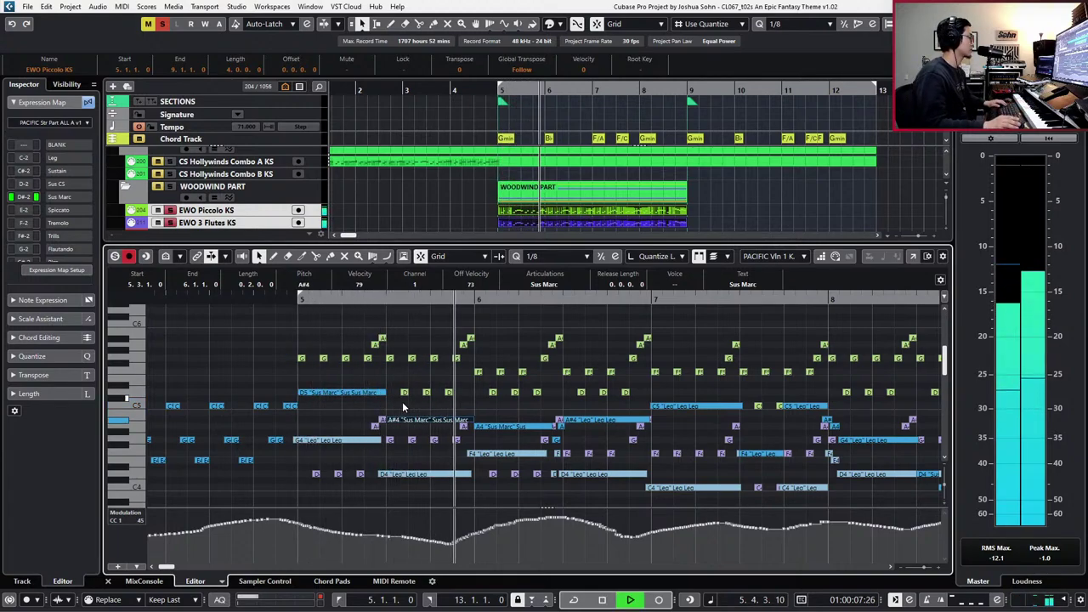
key(space)
- Trim the early starts of the G4, D4 and F4 notes of PACIFIC Vln 2 KS in bars 5 and 6, and play the result
click(310, 432)
click(300, 442)
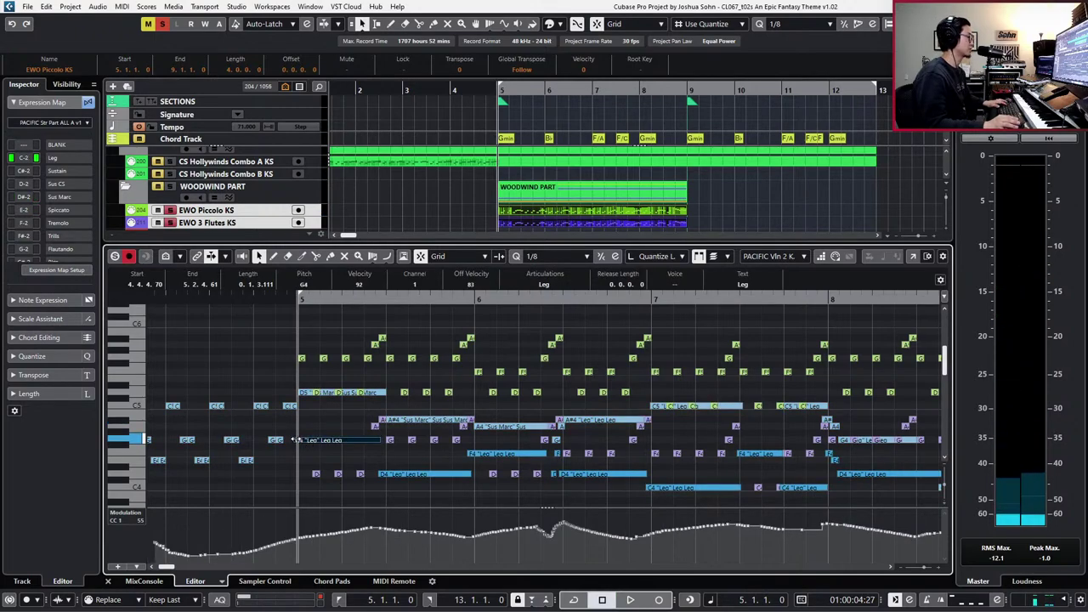
drag(294, 439, 299, 439)
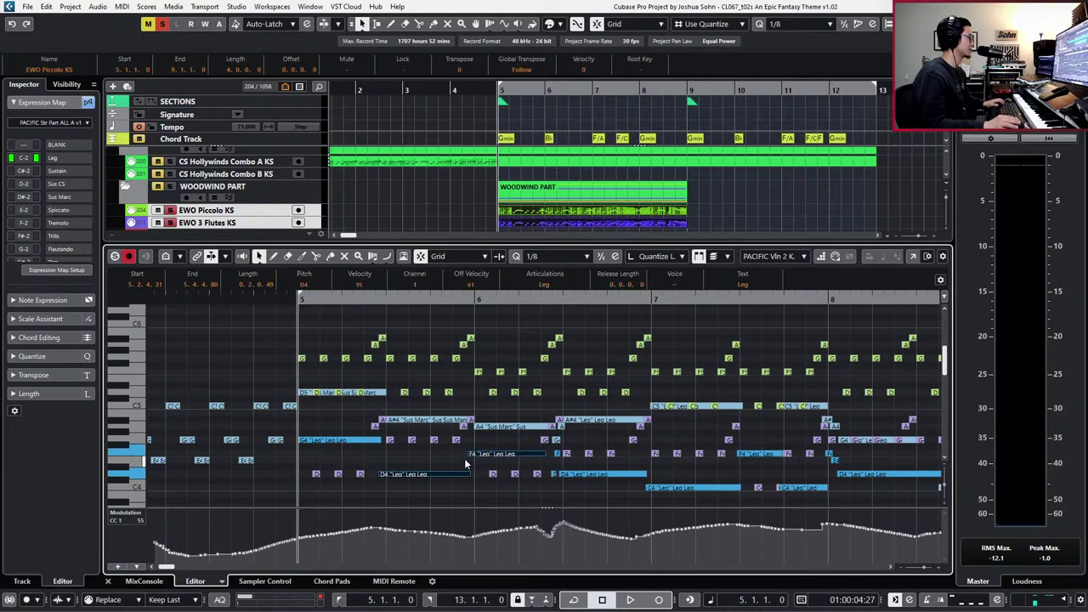
drag(469, 454, 474, 454)
key(space)
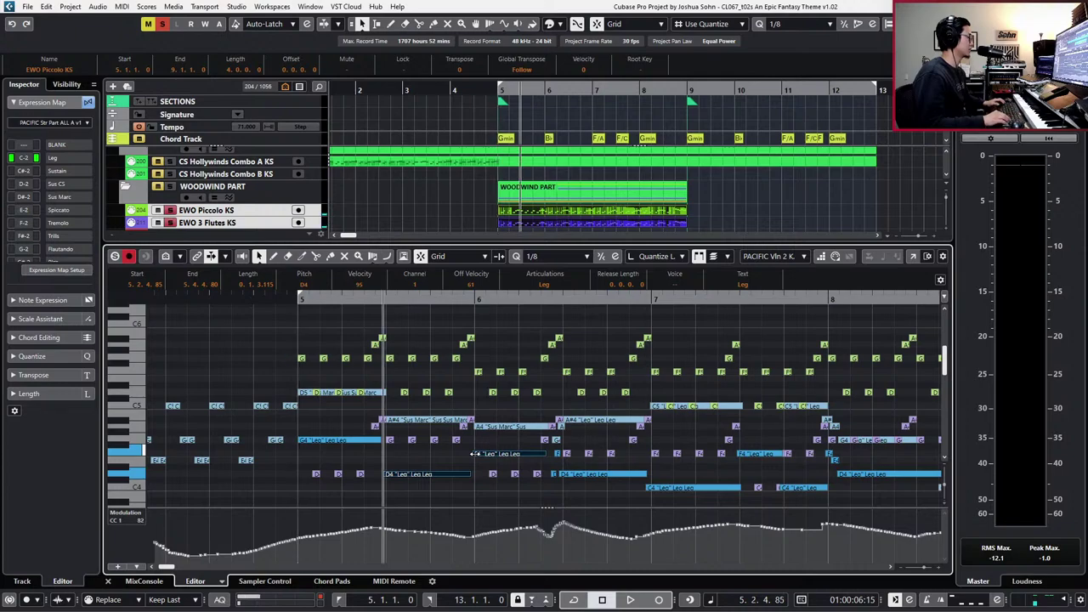
click(408, 480)
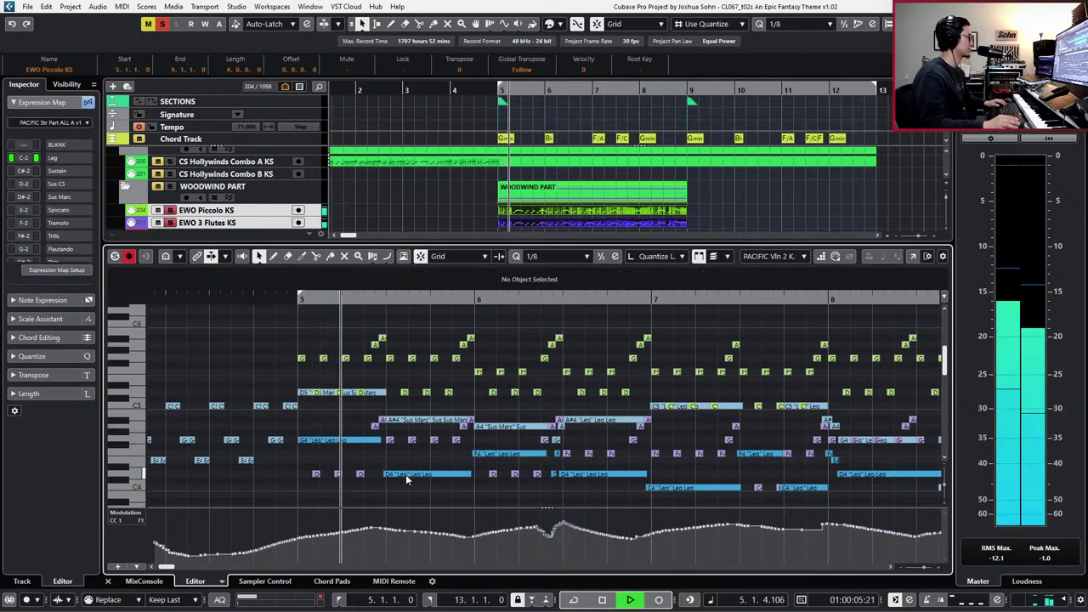
- Adjust the end of the G4 note in bar 5 and the adjoining D4 notes in bar 6 of PACIFIC Vln 2 KS, and play the result
click(381, 439)
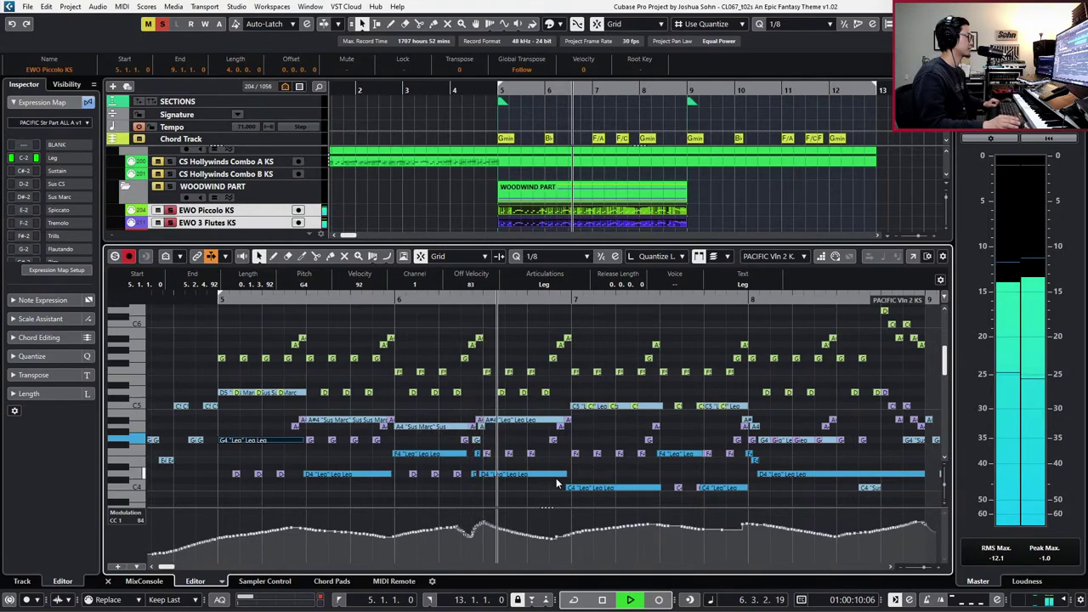
key(space)
click(481, 474)
key(space)
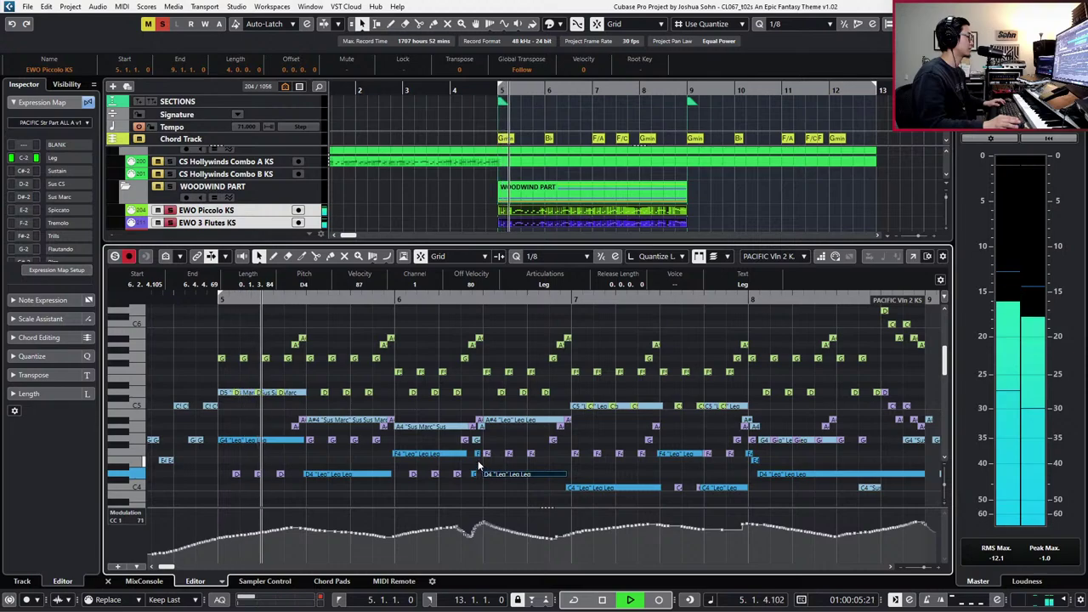
click(473, 474)
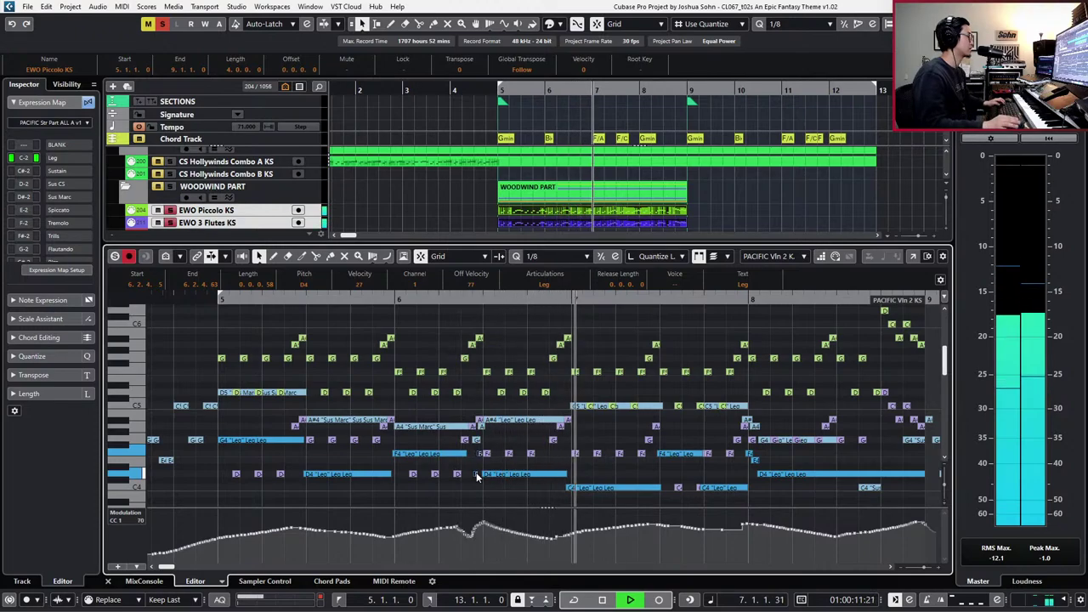
key(space)
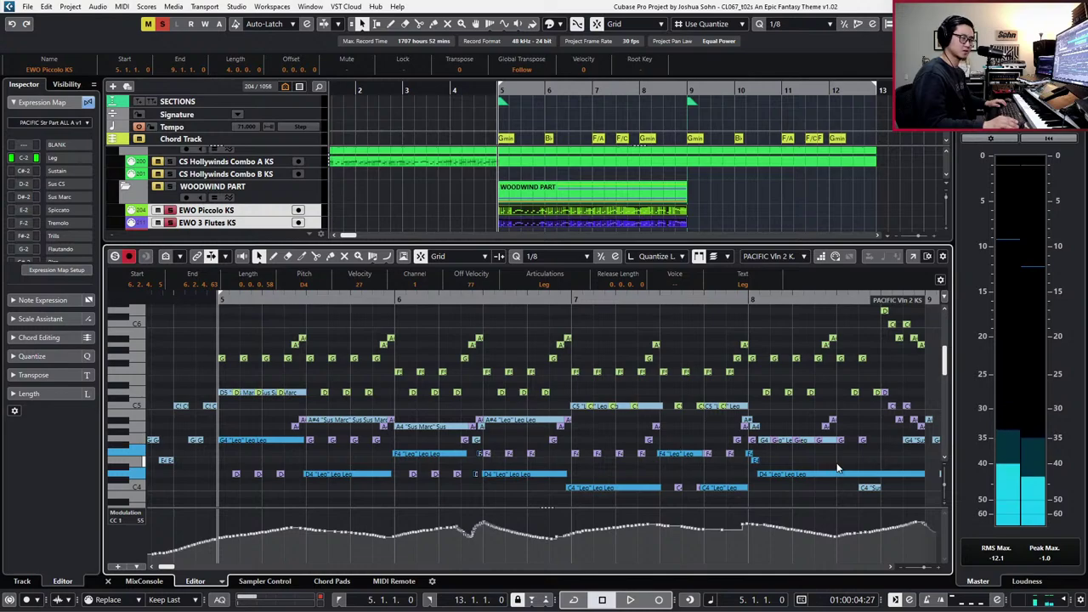
- Adjust the short A#4 note of PACIFIC Vln 1 KS and F4 note of PACIFIC Vln 2 KS leading into bar 8, and play the result
click(764, 425)
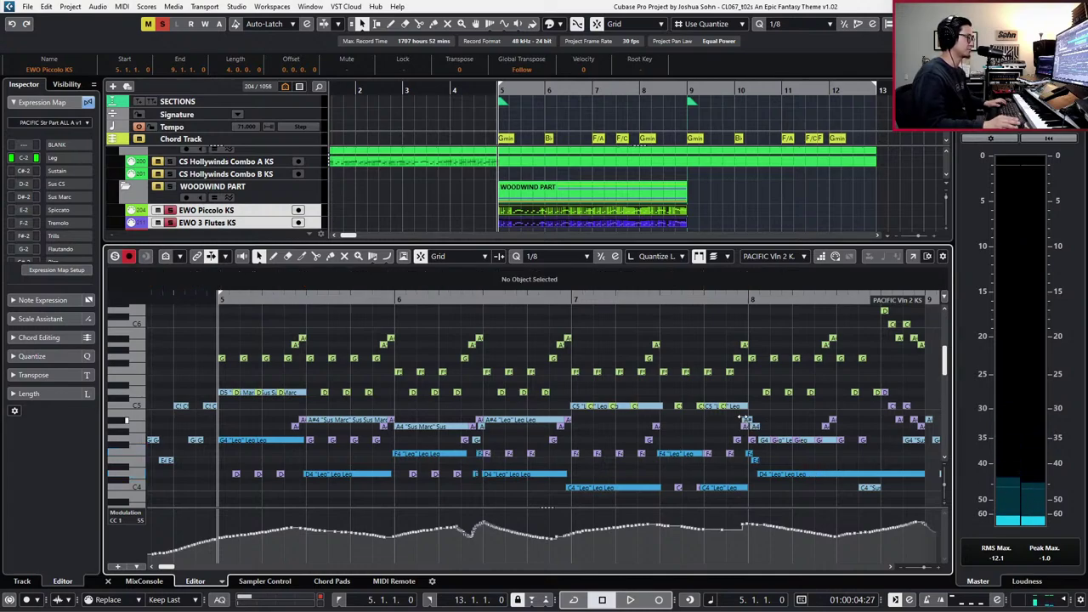
click(744, 423)
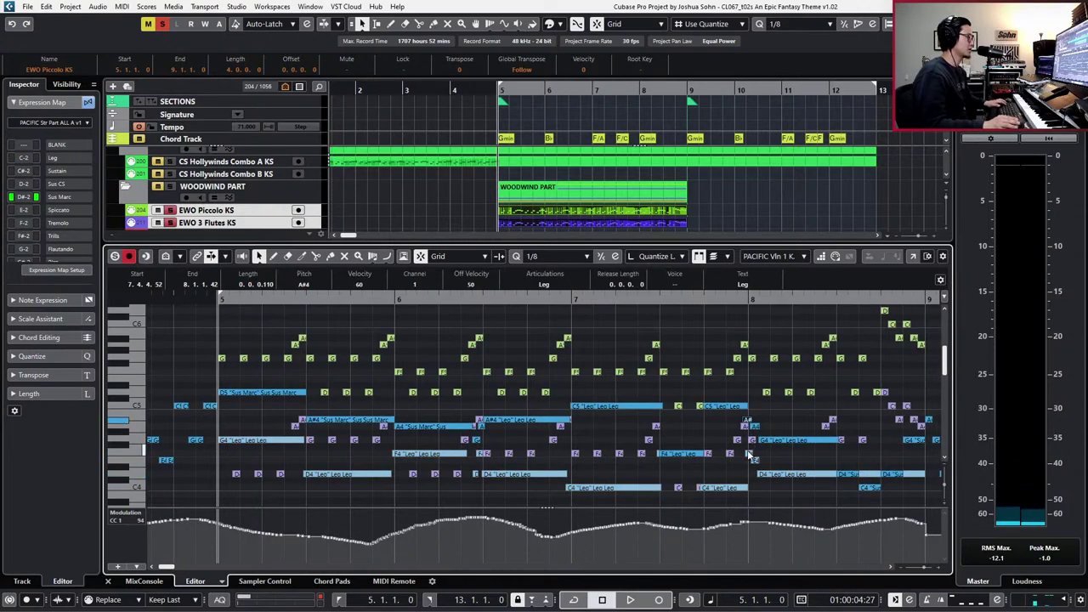
click(749, 455)
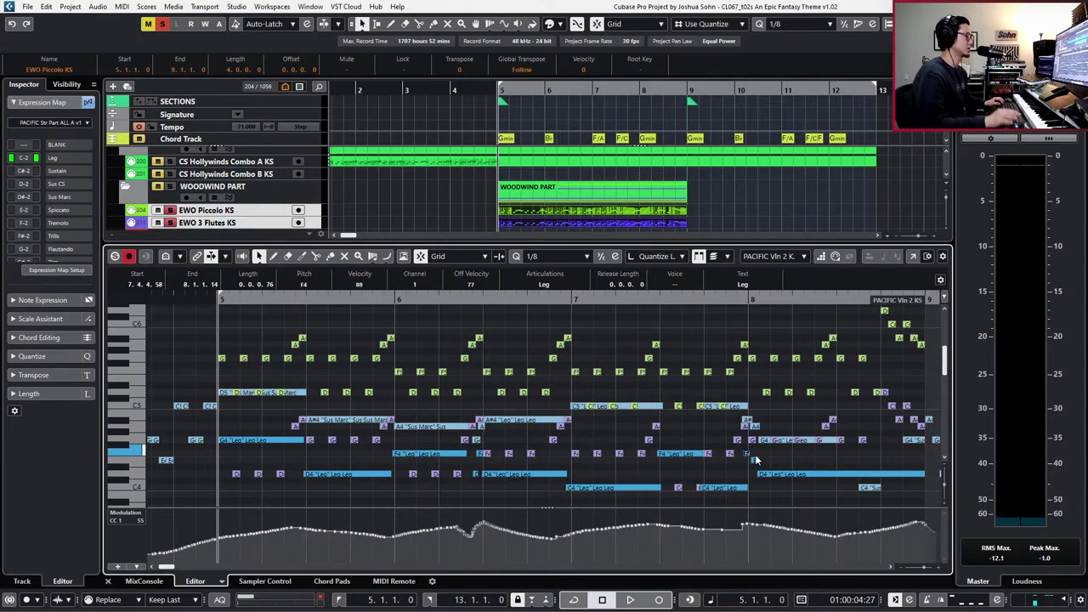
drag(751, 460, 753, 460)
key(space)
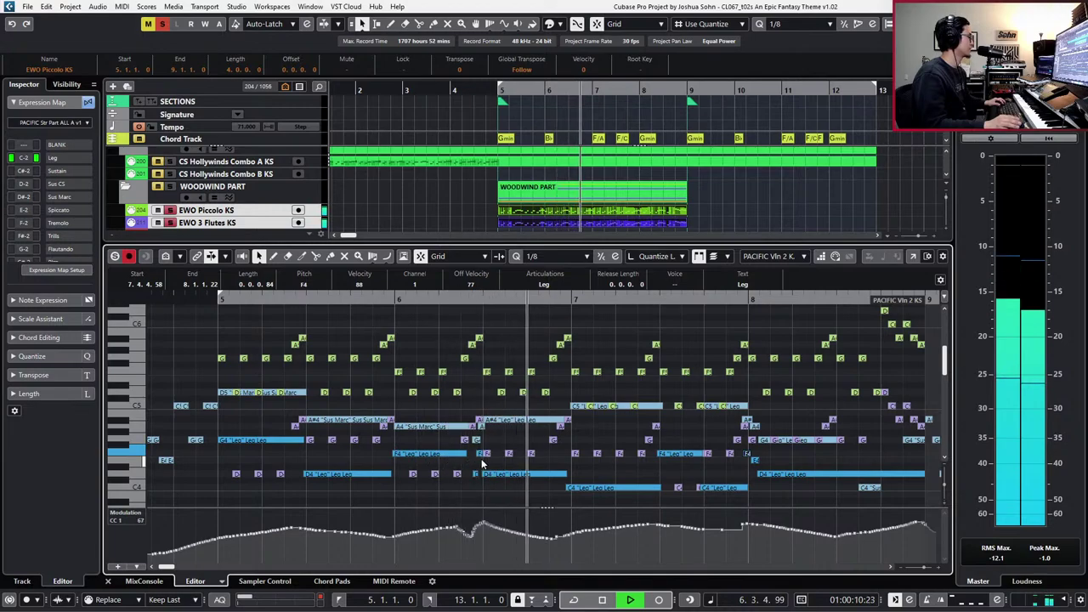
key(space)
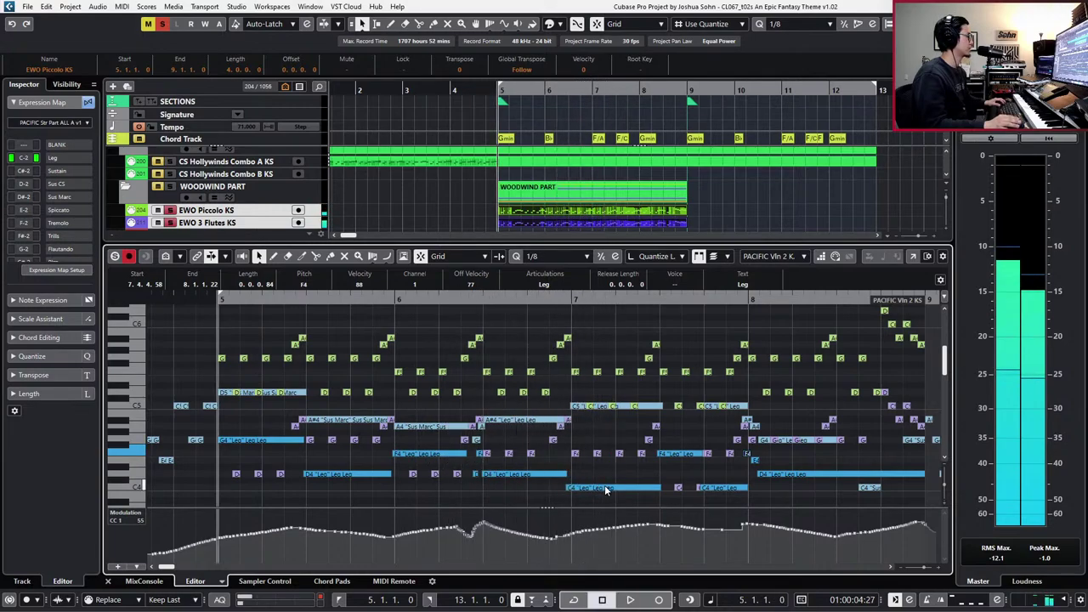
- Try higher pitches up to F#4 for the long C4 note of PACIFIC Vln 2 KS at bar 7, return it to C4 and play
click(598, 487)
key(Up)
key(Up)
key(Up)
key(Up)
key(Up)
key(Up)
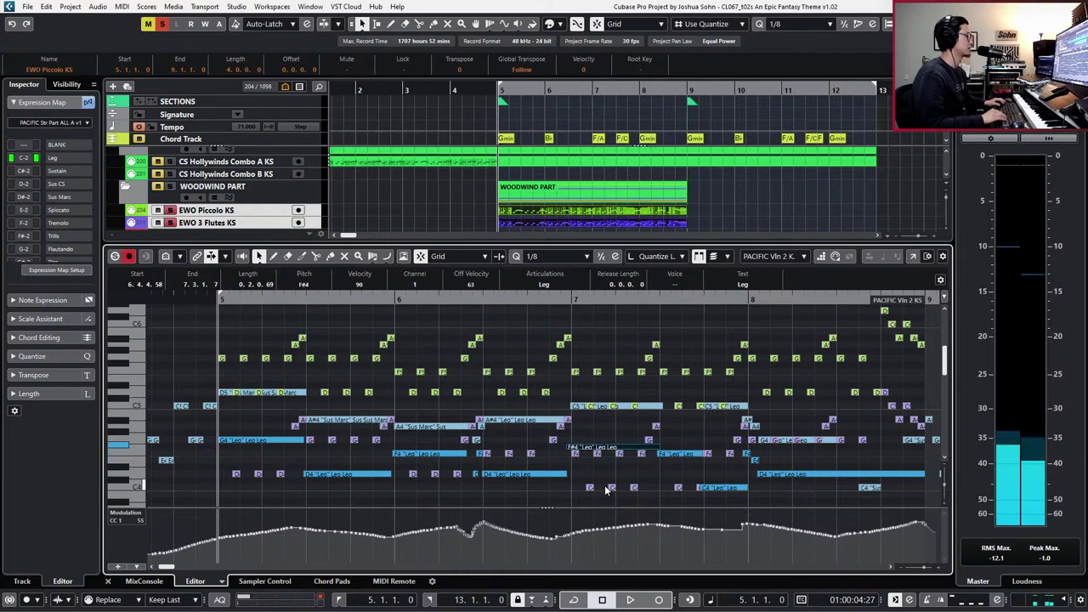
key(Down)
key(Down)
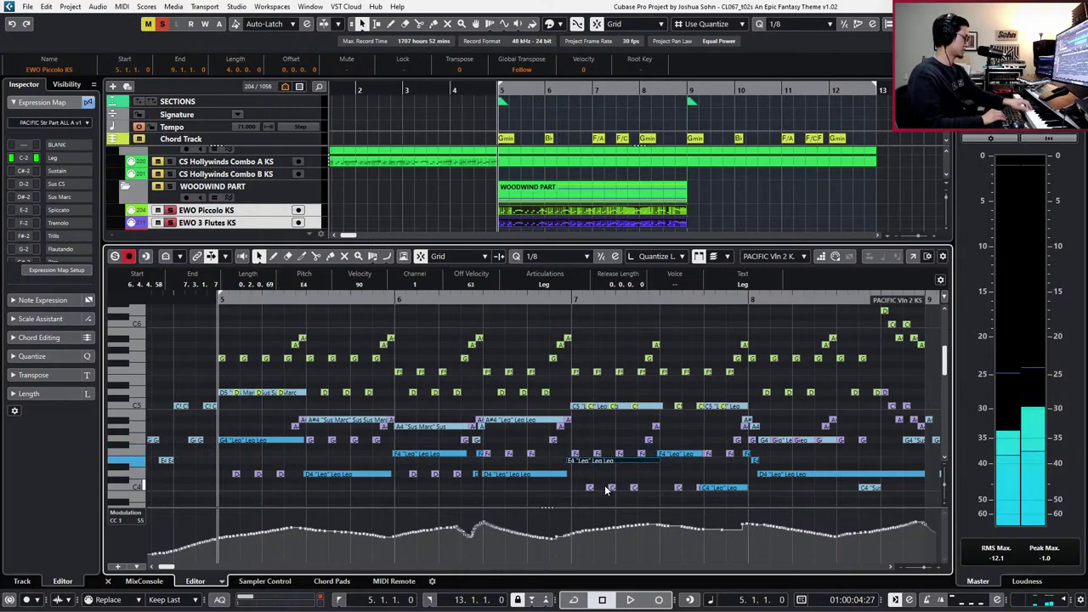
key(Down)
key(Down)
key(Down)
key(Down)
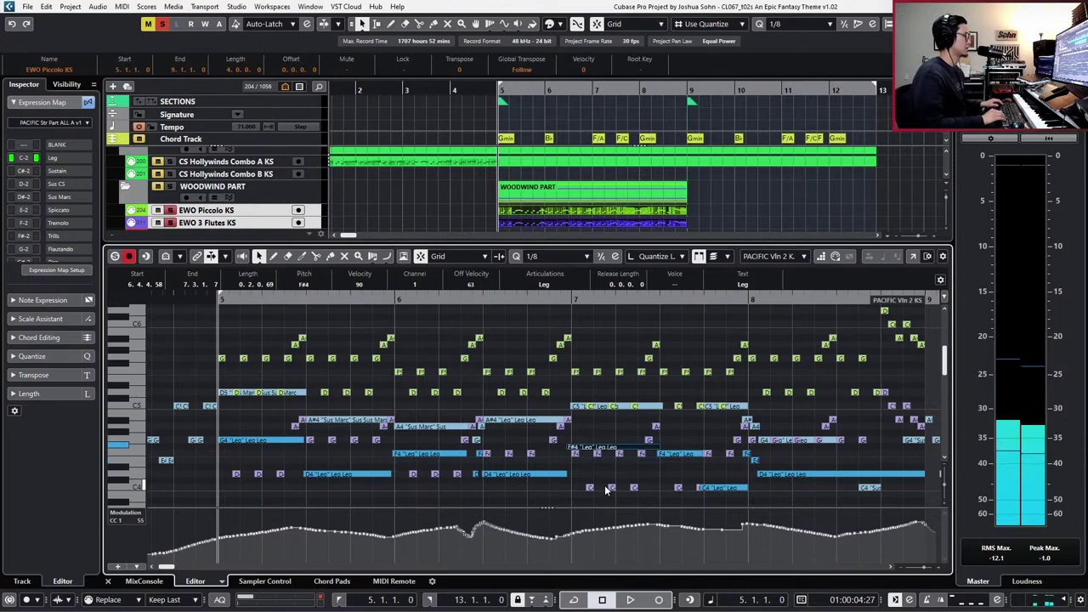
key(l)
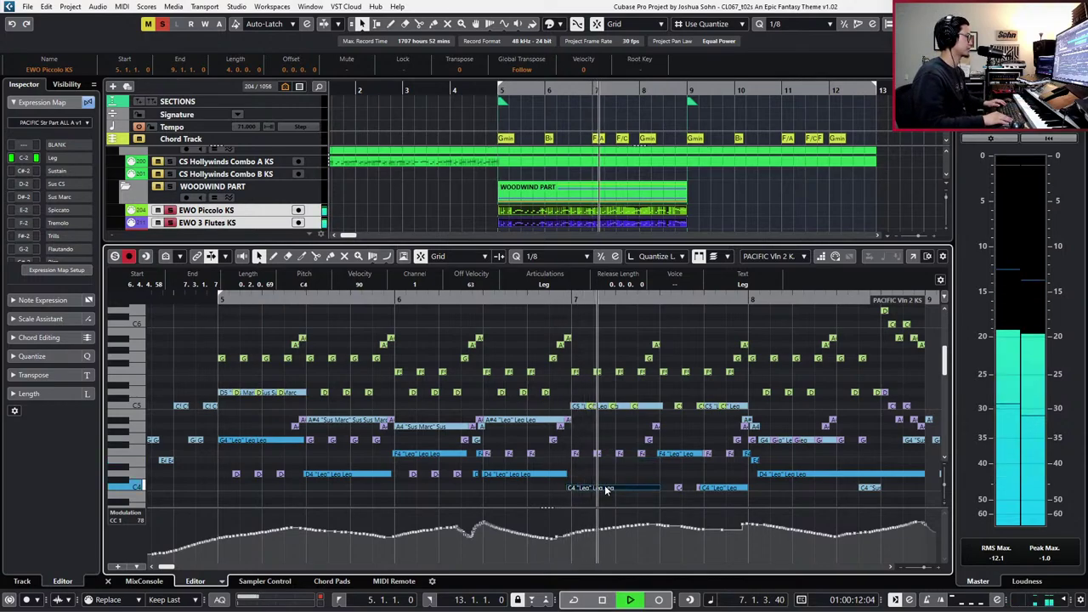
key(space)
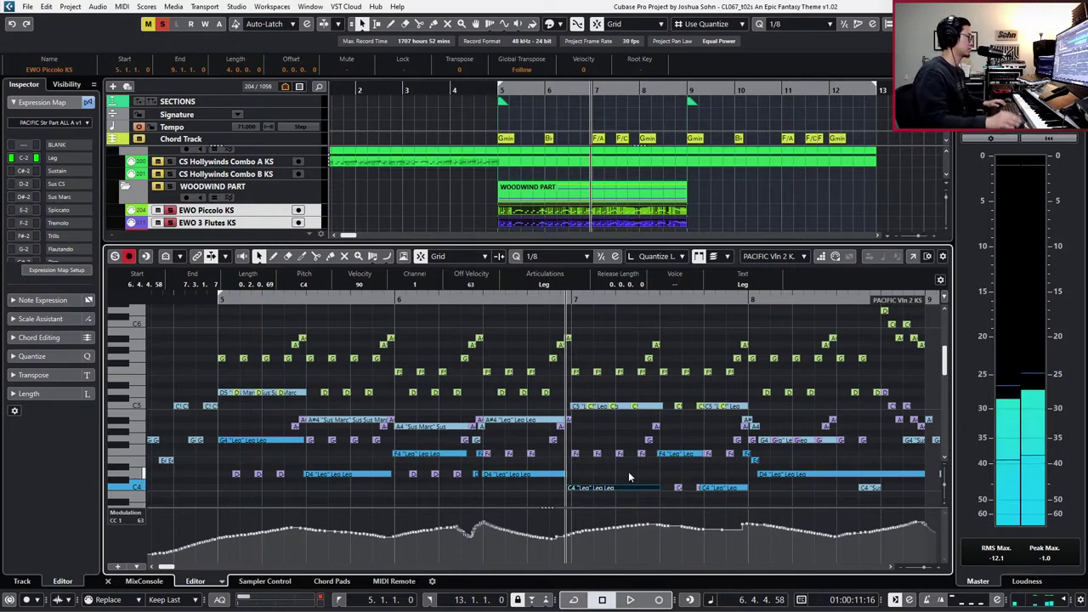
- Raise the long C5 note of PACIFIC Vln 1 KS at the start of bar 7 to F5
click(652, 408)
key(Up)
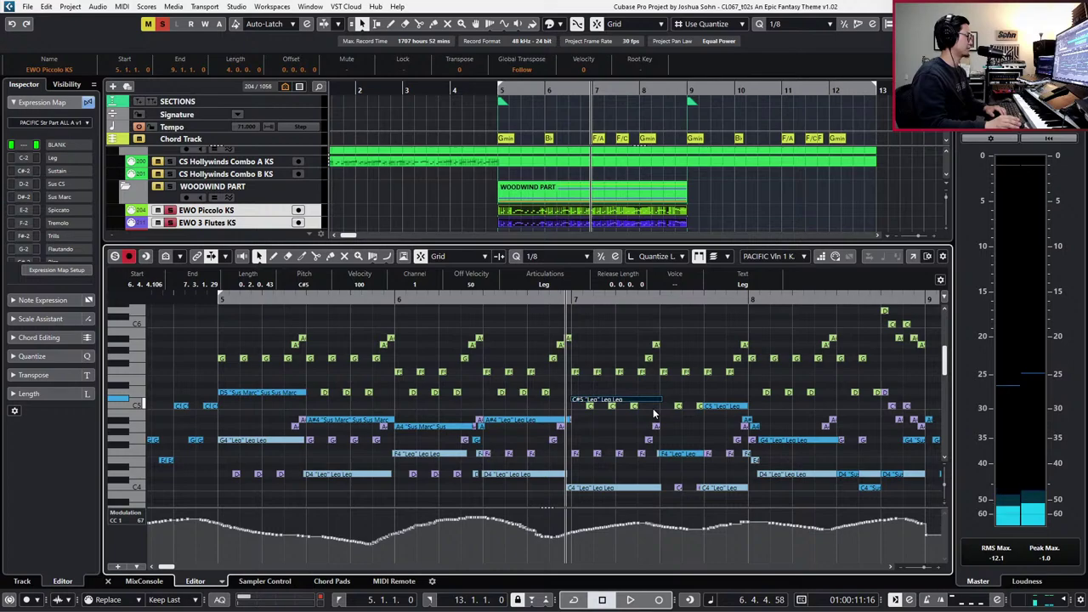
key(Up)
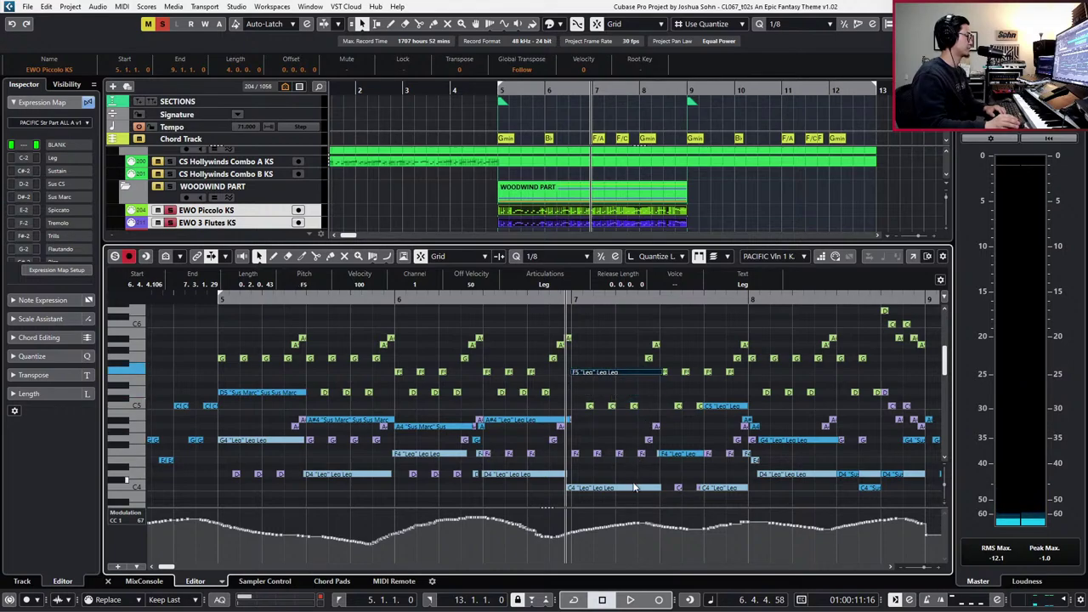
- Raise the long C4 note of PACIFIC Vln 2 KS at the start of bar 7 to F4 and play the result
click(633, 487)
key(Up)
key(Up)
key(Up)
key(Up)
key(Up)
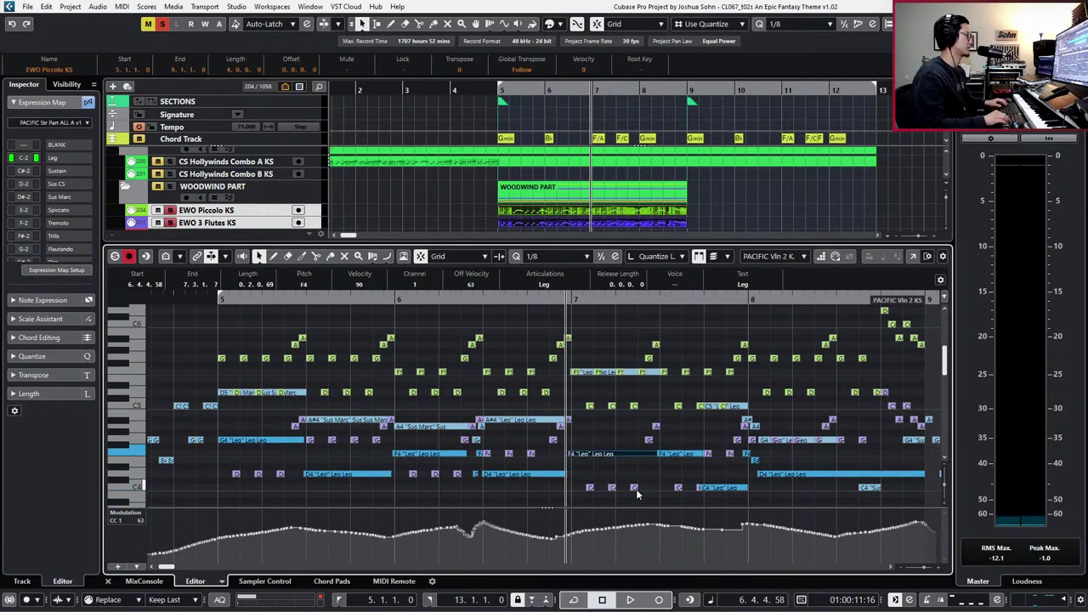
key(space)
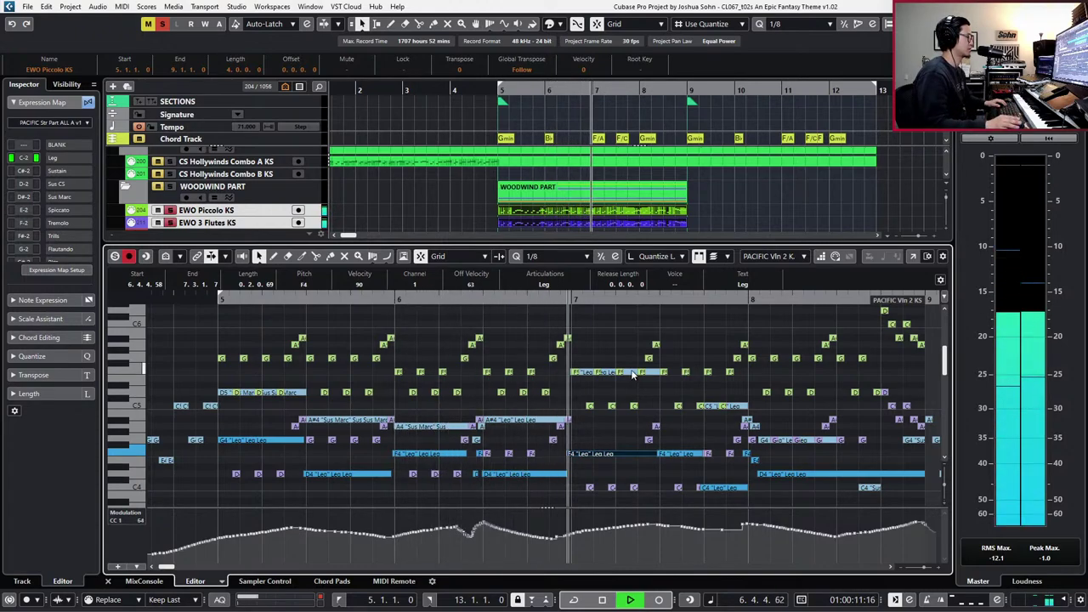
key(space)
- Try lower pitches for the F5 note of PACIFIC Vln 1 KS at bar 7, return it to F5 and play
click(631, 372)
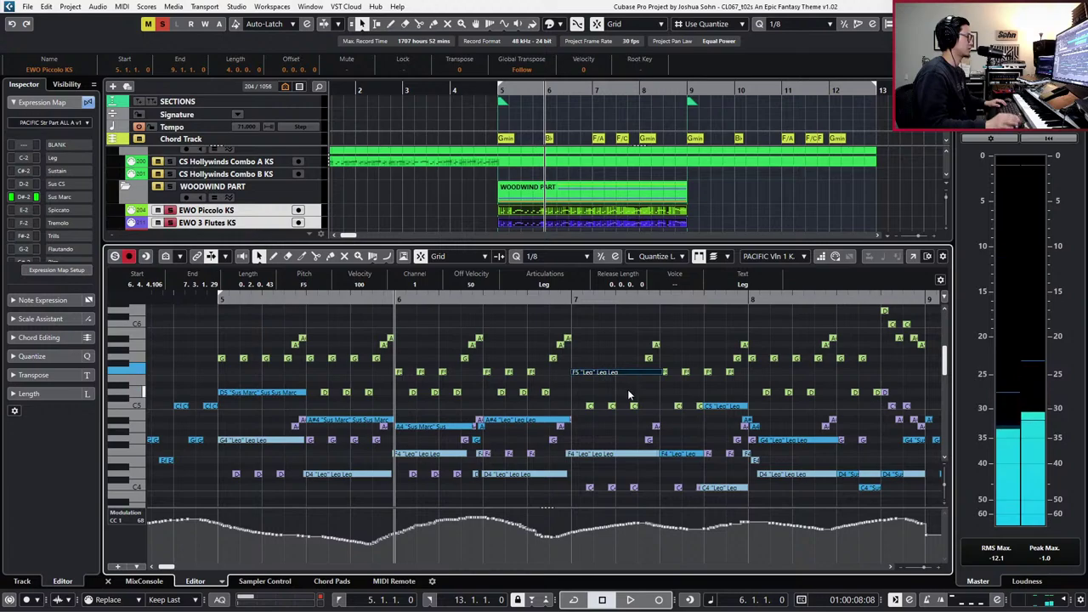
key(Down)
key(Down)
key(Down)
key(Up)
key(Up)
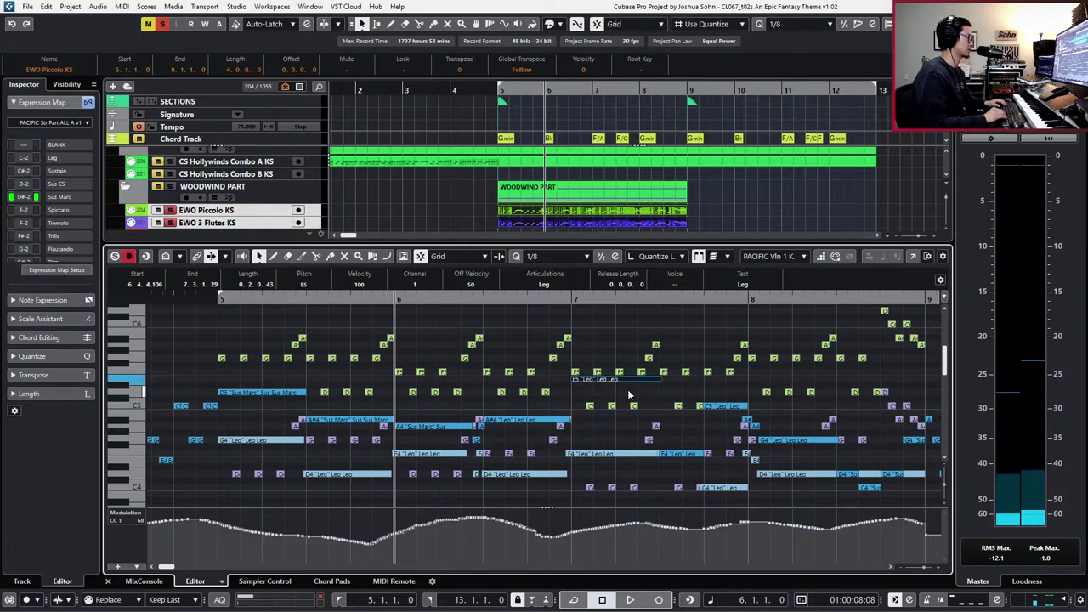
key(l)
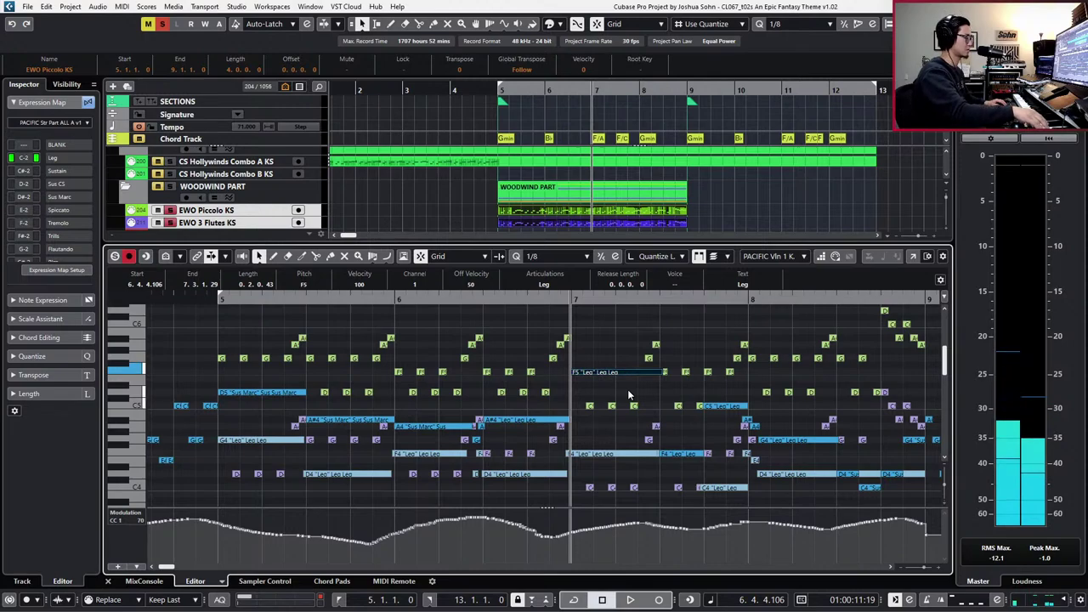
- Lower the F5 note of PACIFIC Vln 1 KS at the start of bar 7 to A4
click(622, 455)
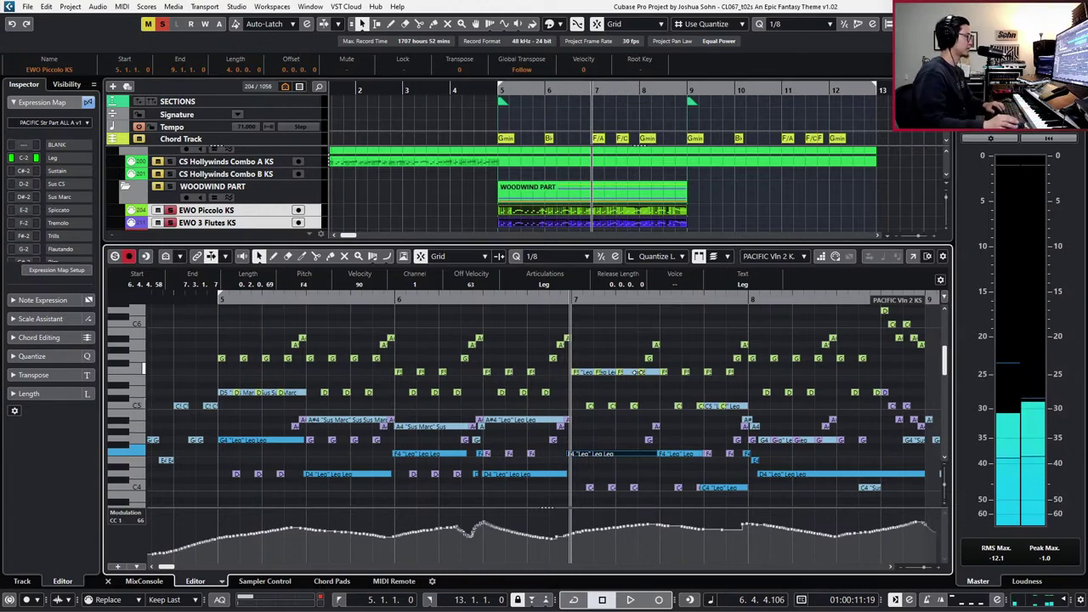
click(631, 372)
key(Down)
key(Down)
key(Down)
key(Down)
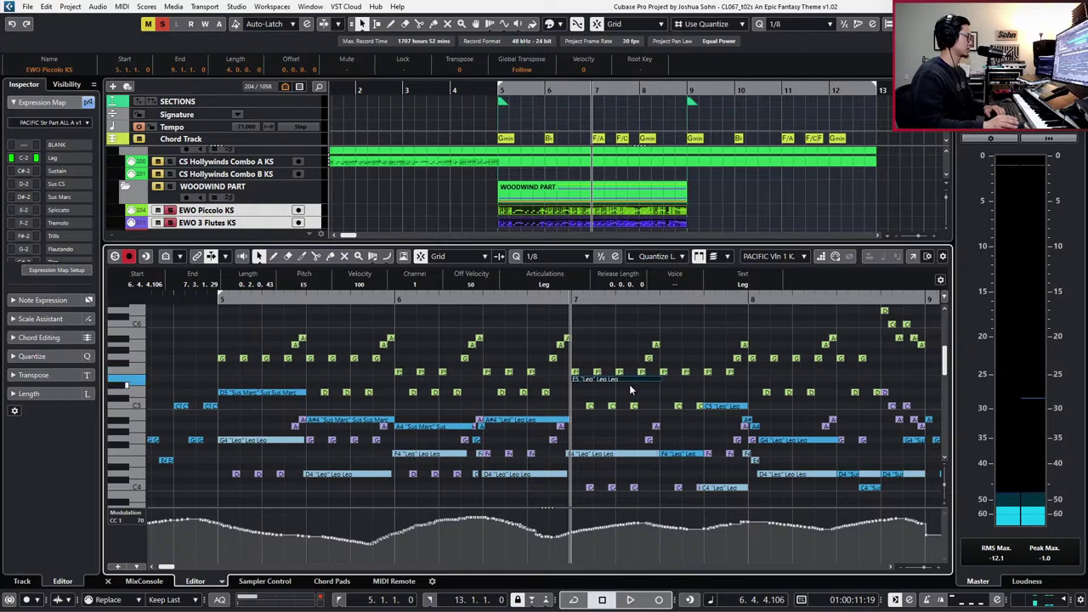
key(Down)
key(Down)
key(Down)
key(Down)
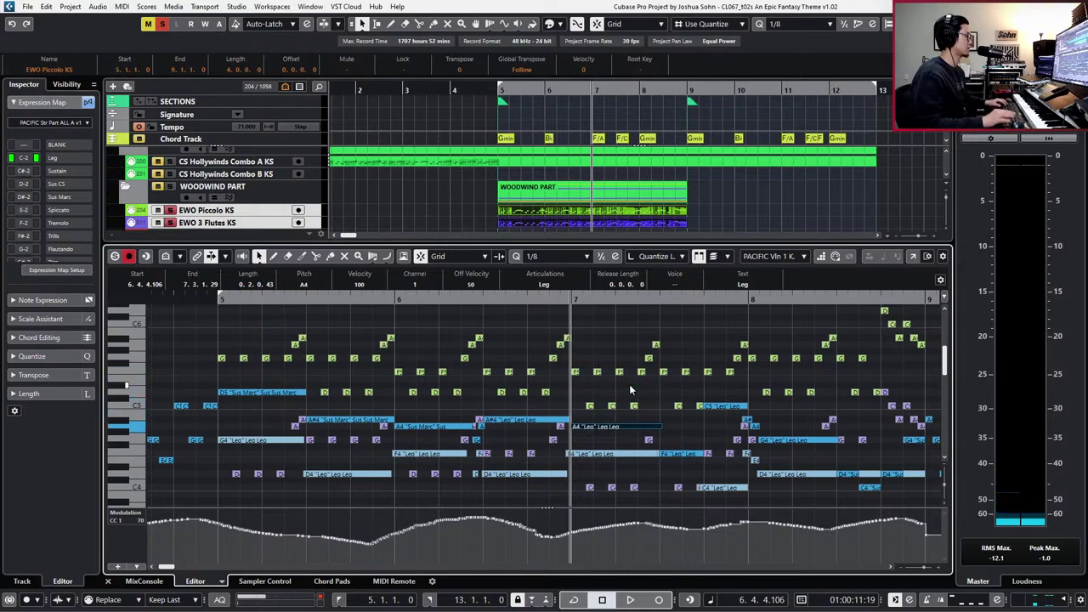
- Try E4 for the long F4 note of PACIFIC Vln 2 KS at bar 7, restore F4 and play the passage
key(ctrl+Up)
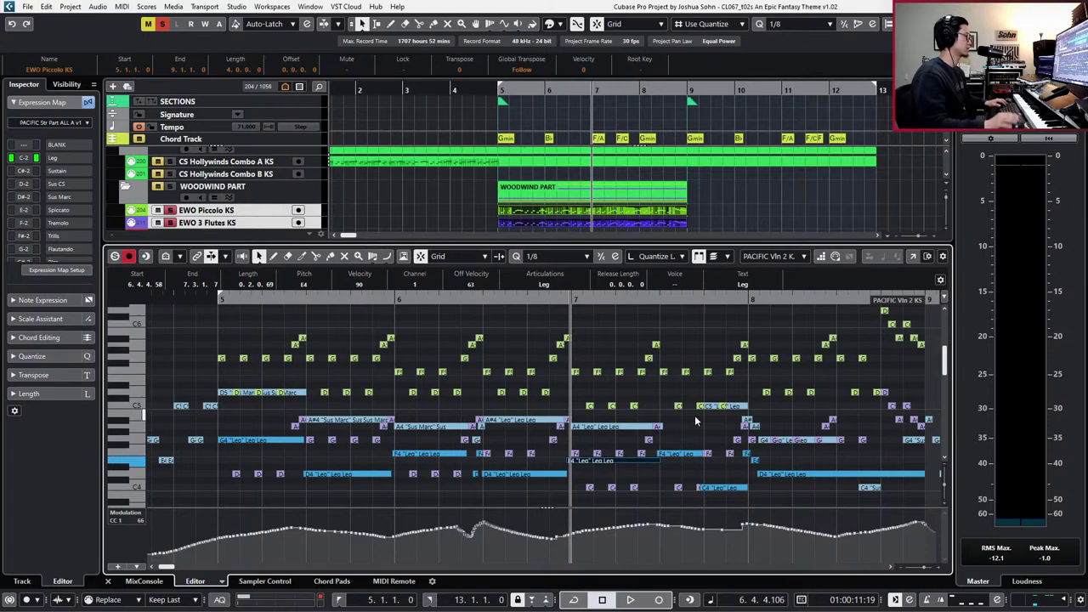
key(KP_Subtract)
key(space)
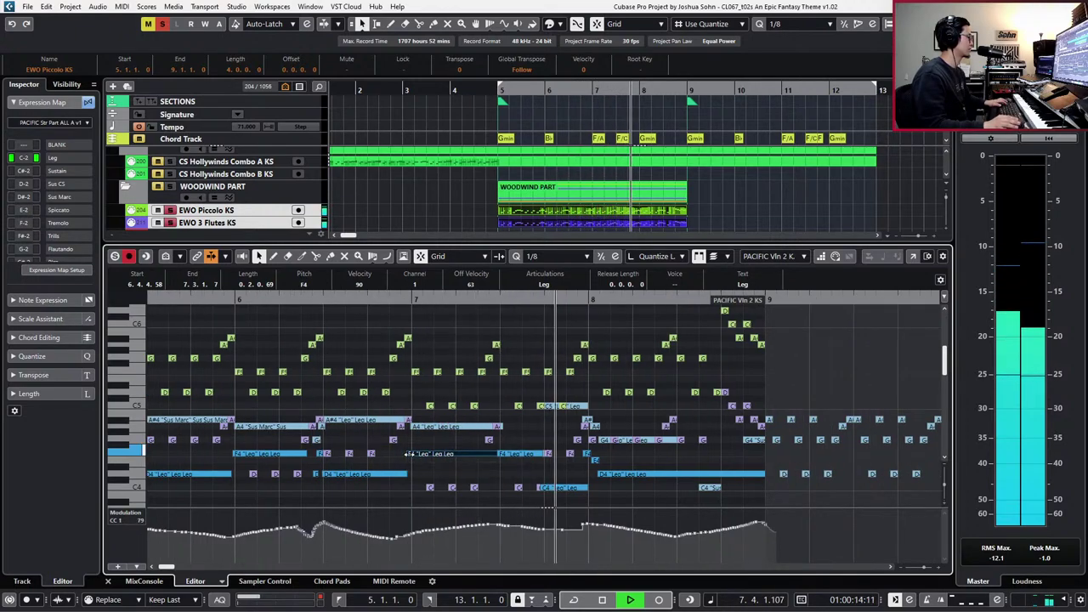
key(space)
- Trim the early start of the long F4 note of PACIFIC Vln 2 KS at bar 7 and play the result
drag(408, 455, 410, 455)
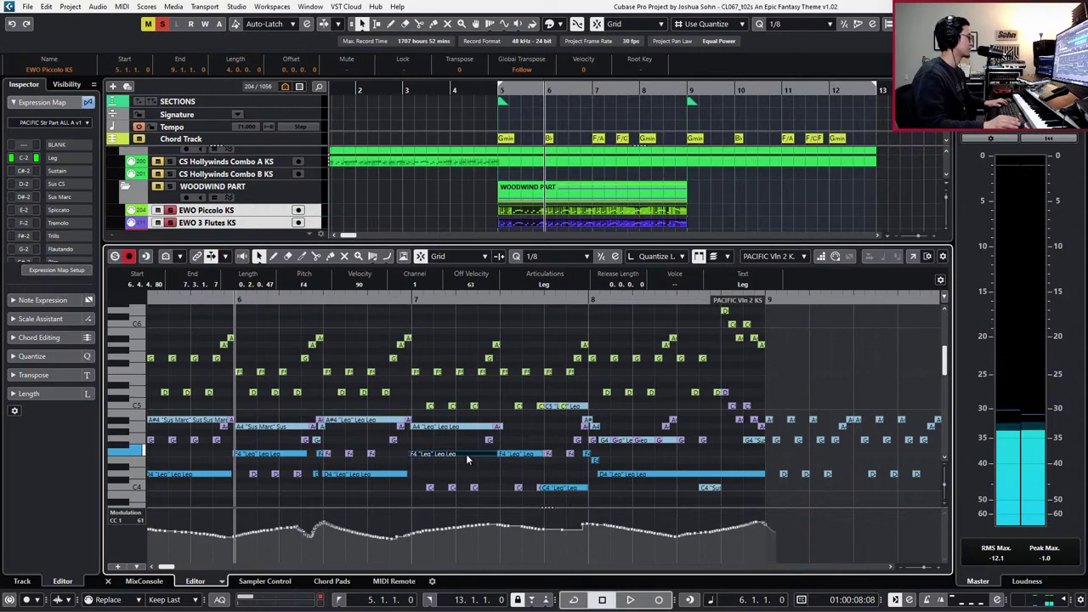
key(space)
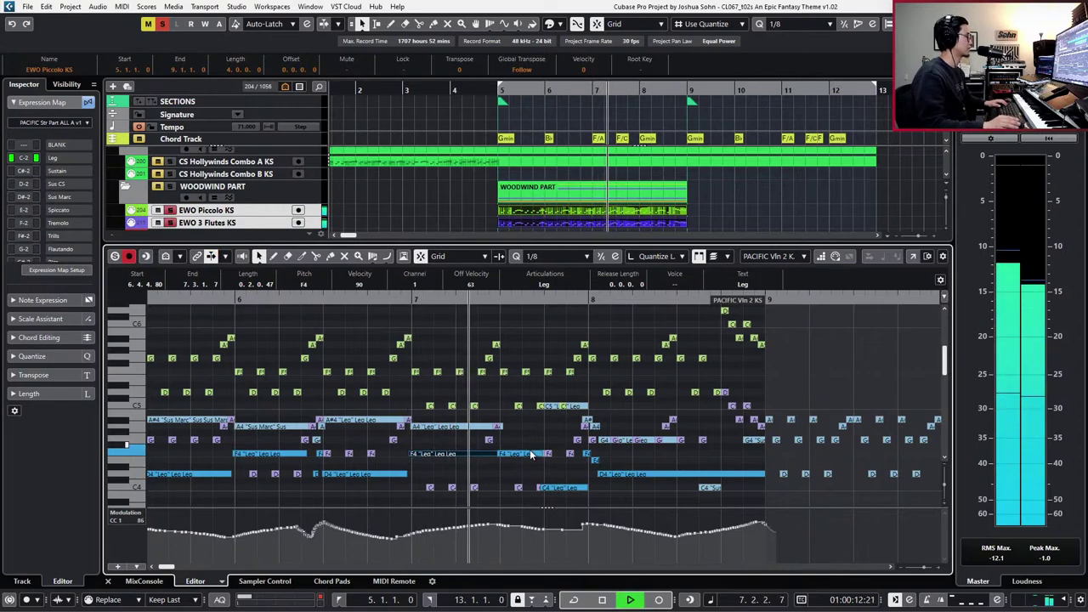
key(space)
- Raise the F4 note of PACIFIC Vln 1 KS at beat 3 of bar 7 to C5 and play it
click(530, 455)
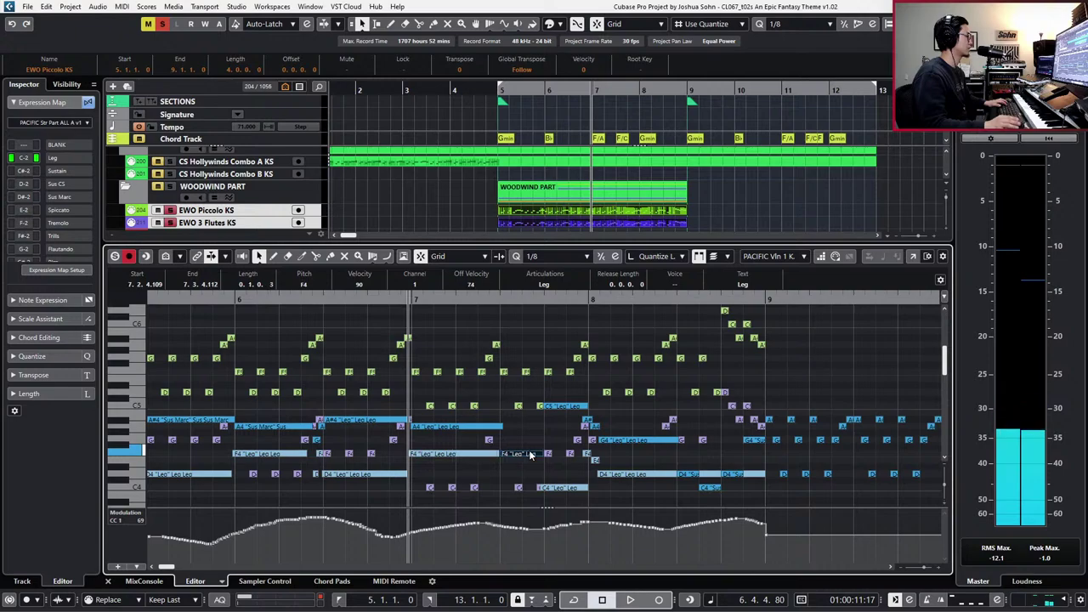
key(Up)
key(Up)
key(Up)
key(Up)
key(Up)
key(Up)
key(Up)
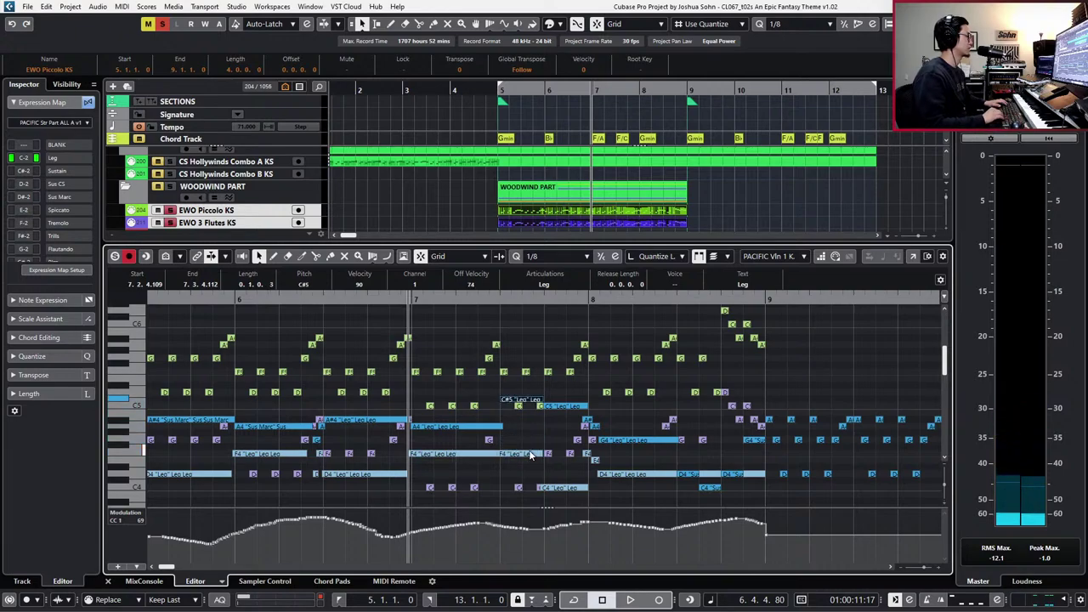
key(Down)
key(space)
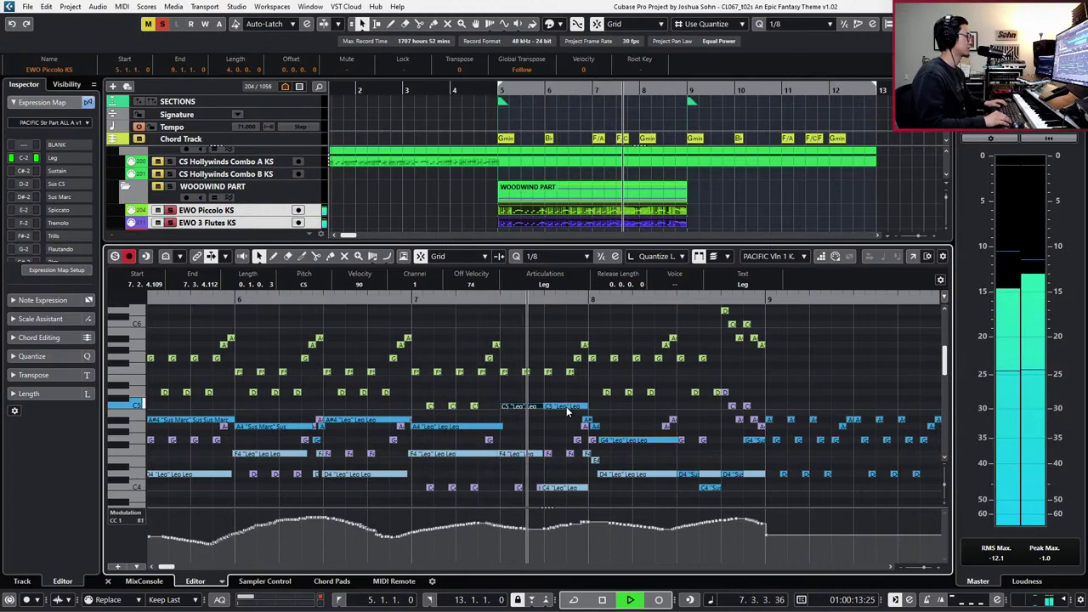
- Lower the C5 note of PACIFIC Vln 1 KS at beat 4 of bar 7 to A4, shorten its end and play it
key(space)
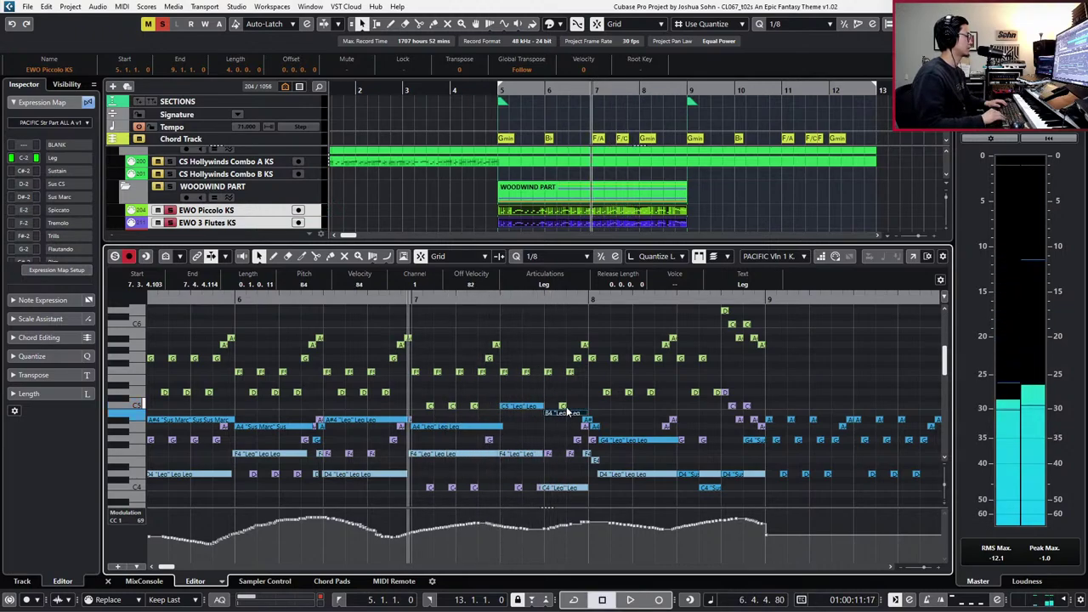
key(space)
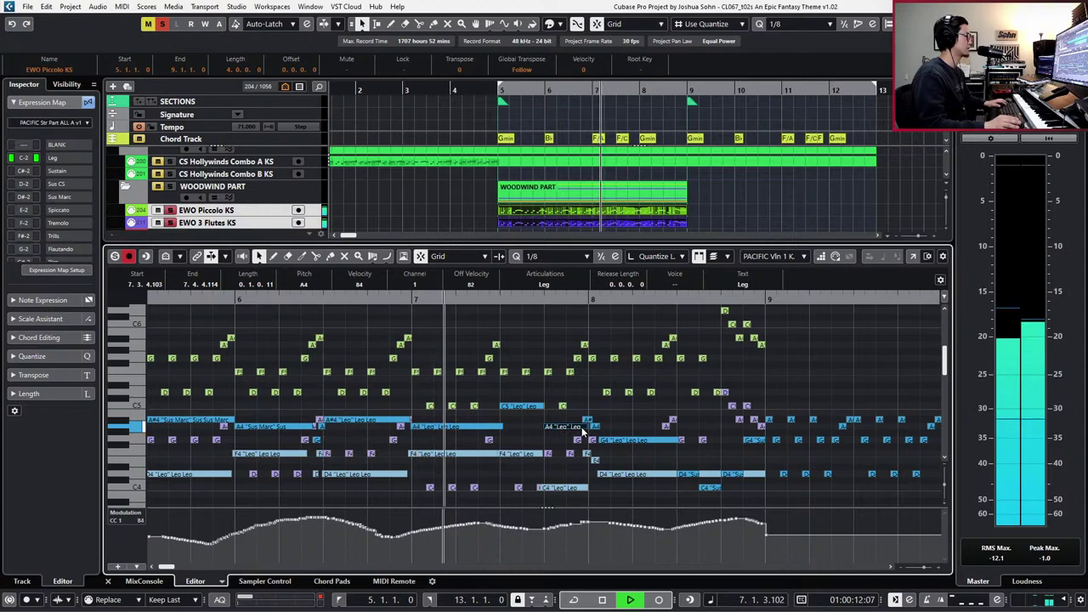
drag(583, 426, 578, 426)
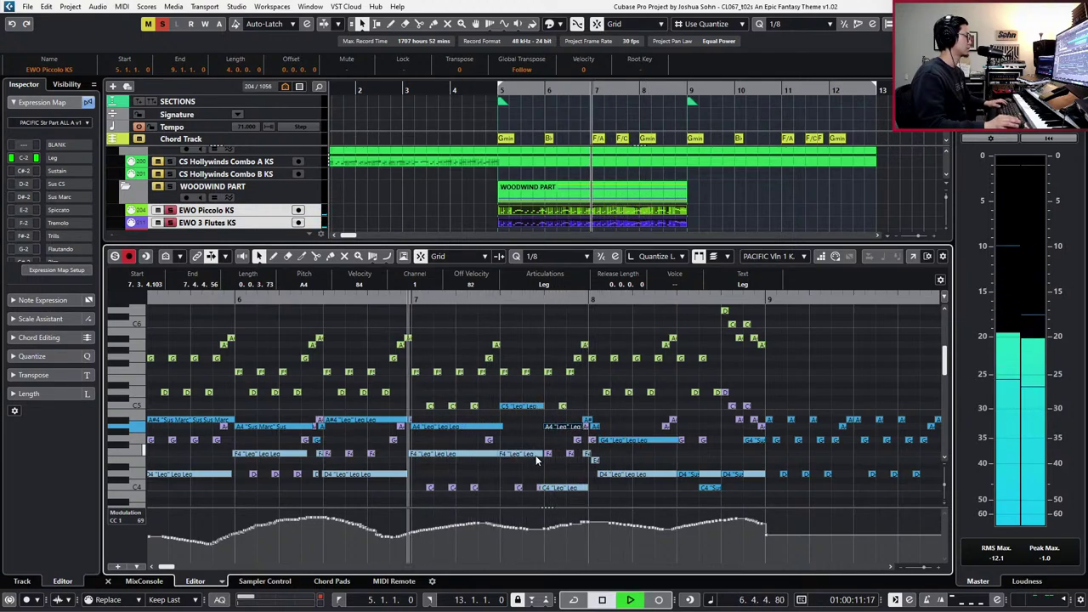
key(space)
- Remove the overlap between the long F4 note and the next F4 of PACIFIC Vln 2 KS in bar 7 and play the result
click(495, 455)
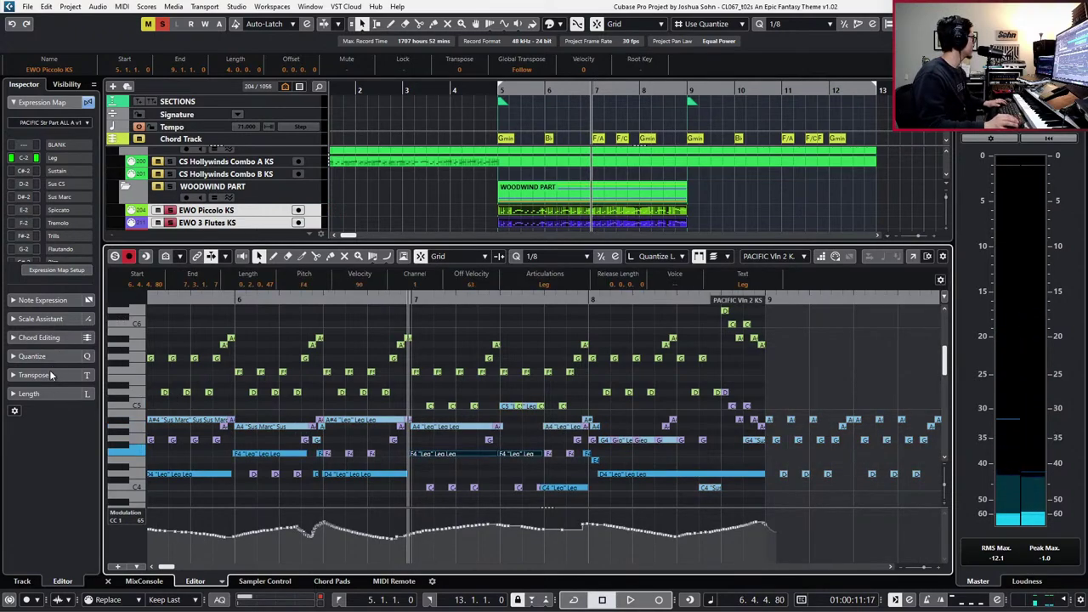
click(47, 393)
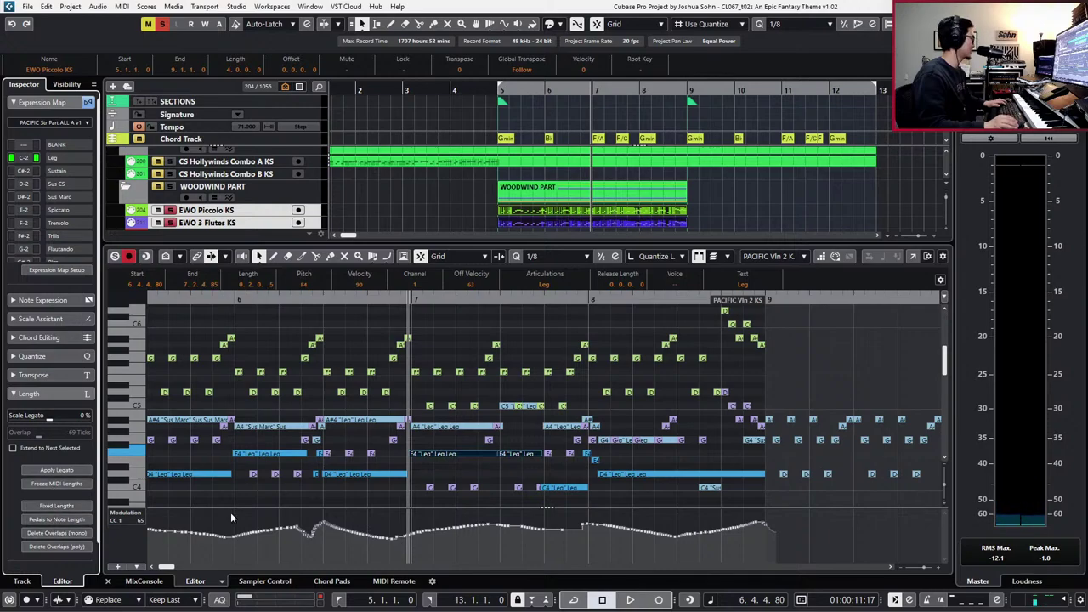
key(space)
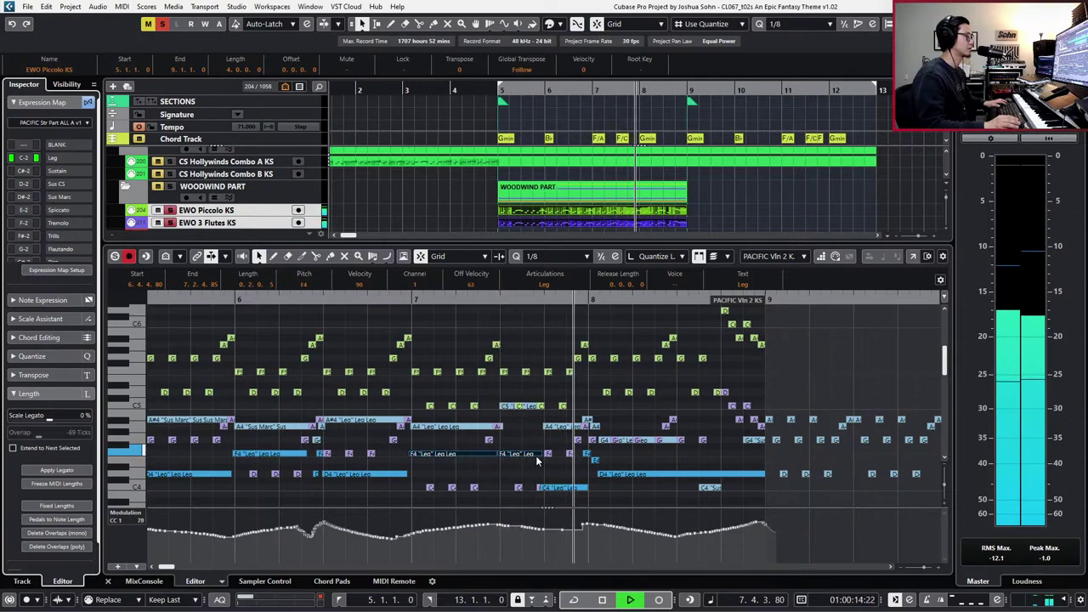
key(space)
key(space)
- Raise the C4 note of PACIFIC Vln 2 KS at beat 4 of bar 7 to F4, delete its mono overlap with the preceding F4 and play it
click(550, 489)
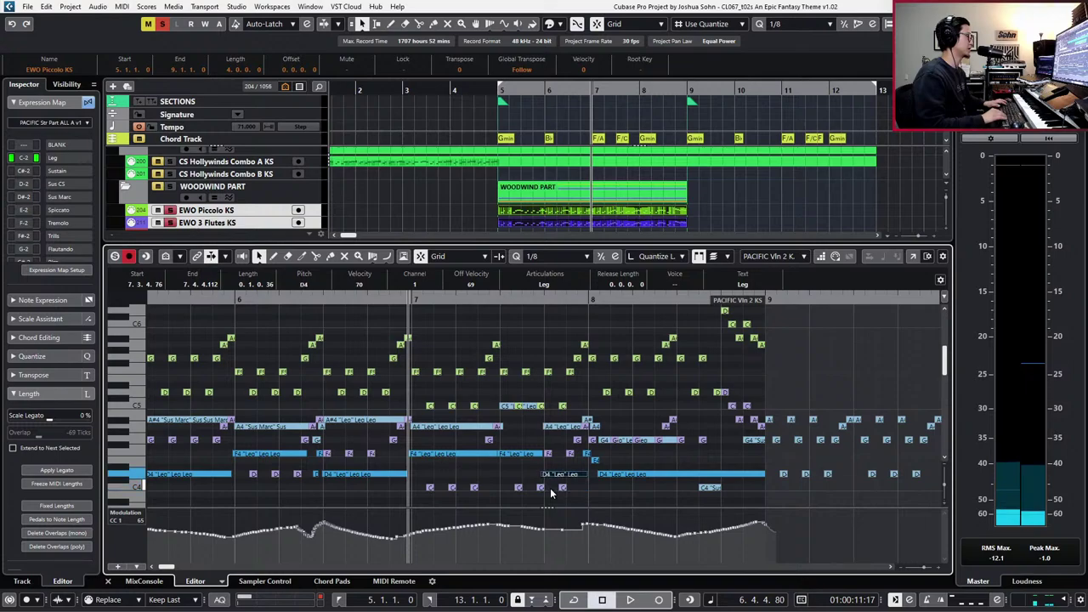
drag(533, 447, 549, 464)
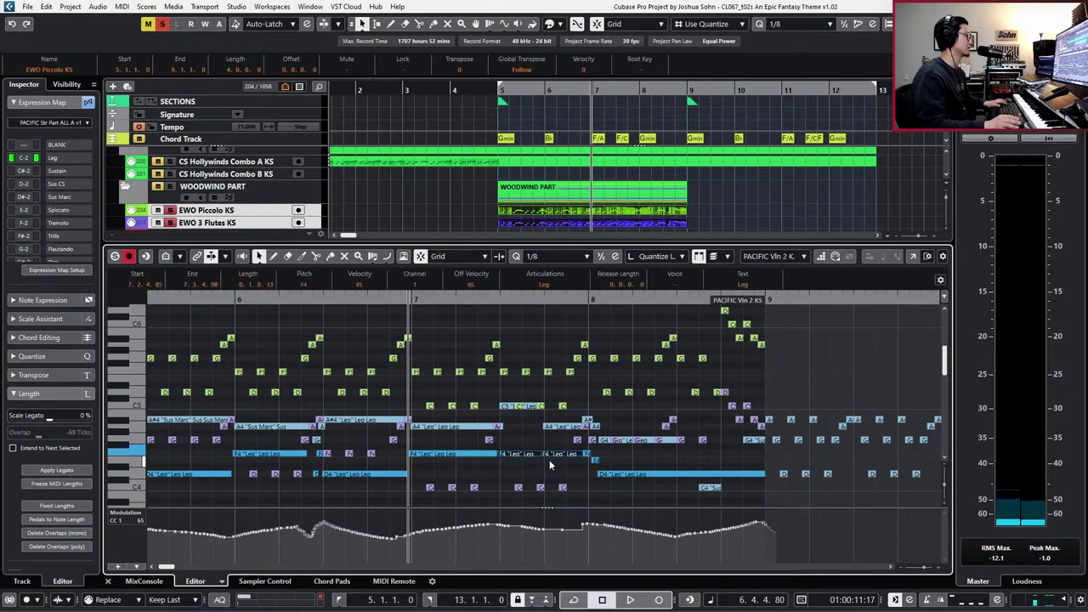
click(548, 469)
click(535, 455)
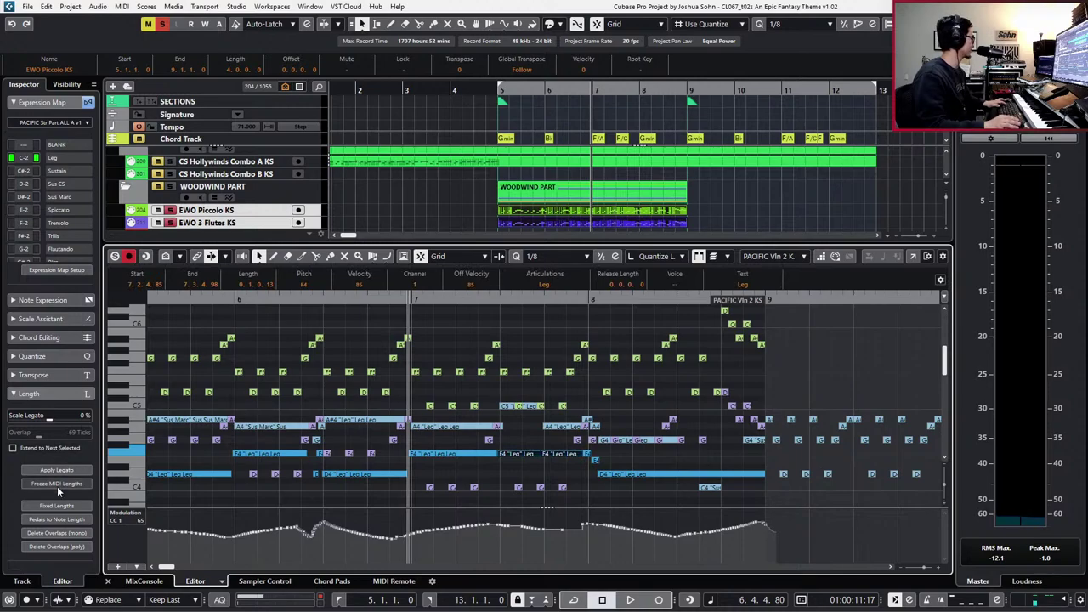
click(56, 532)
key(space)
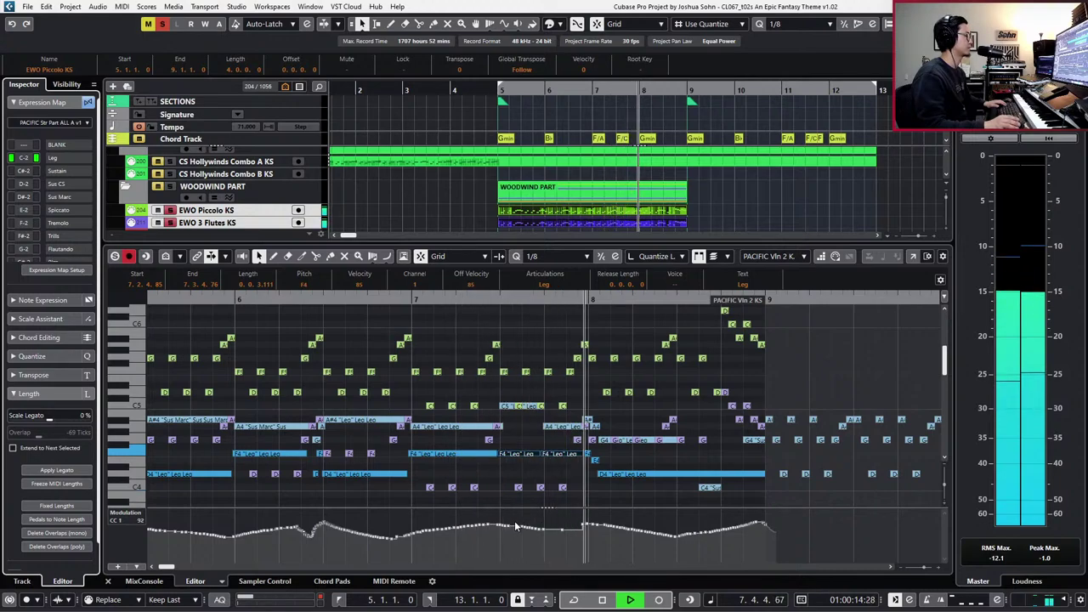
key(space)
- Play the soloed woodwind and violin tracks from bar 5 to review the edited violin lines
key(g)
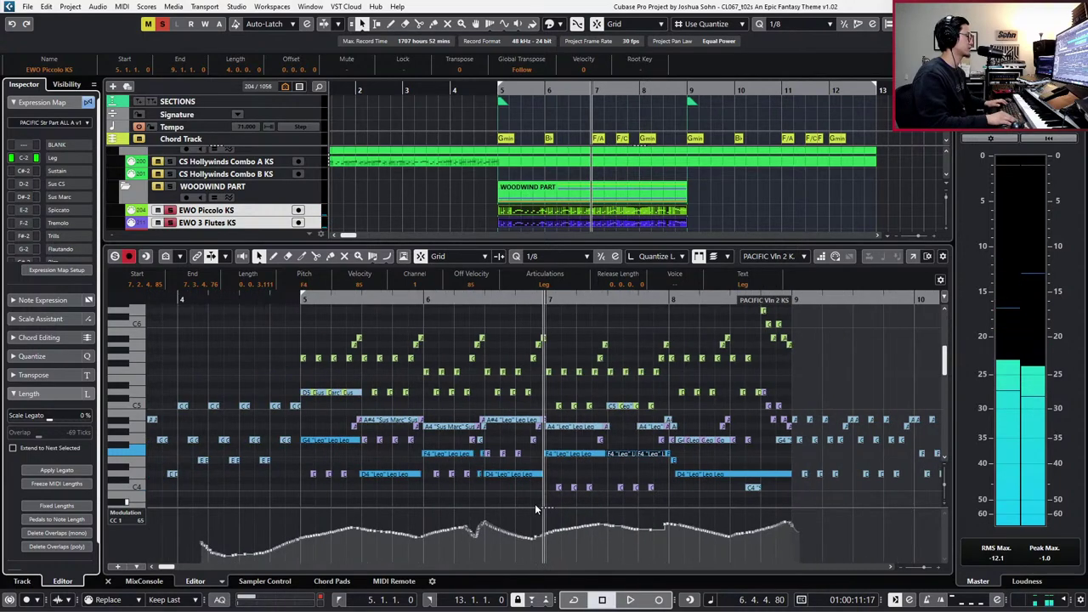
key(space)
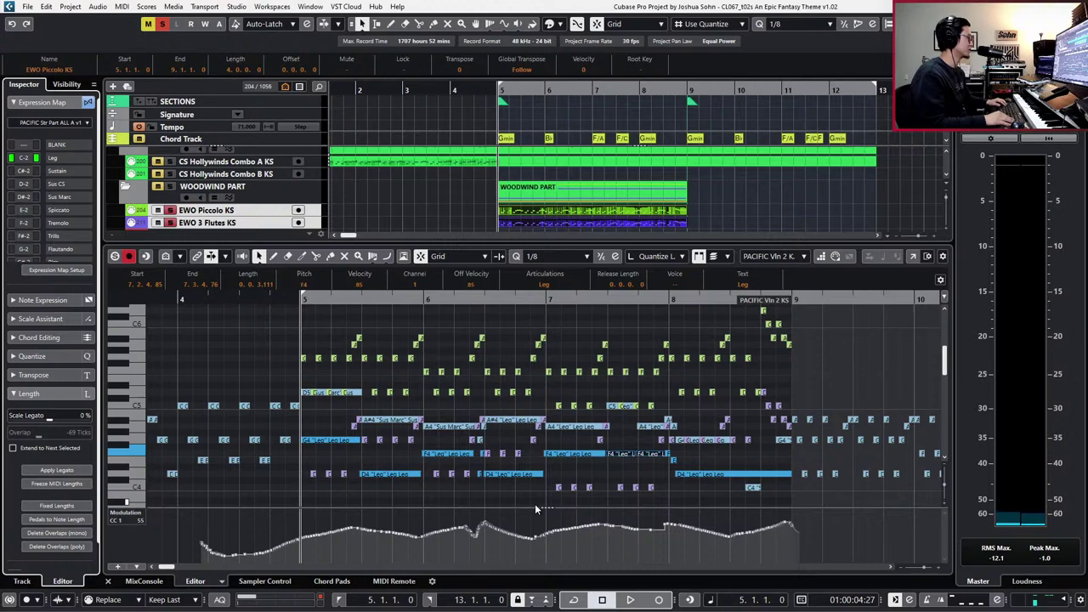
key(space)
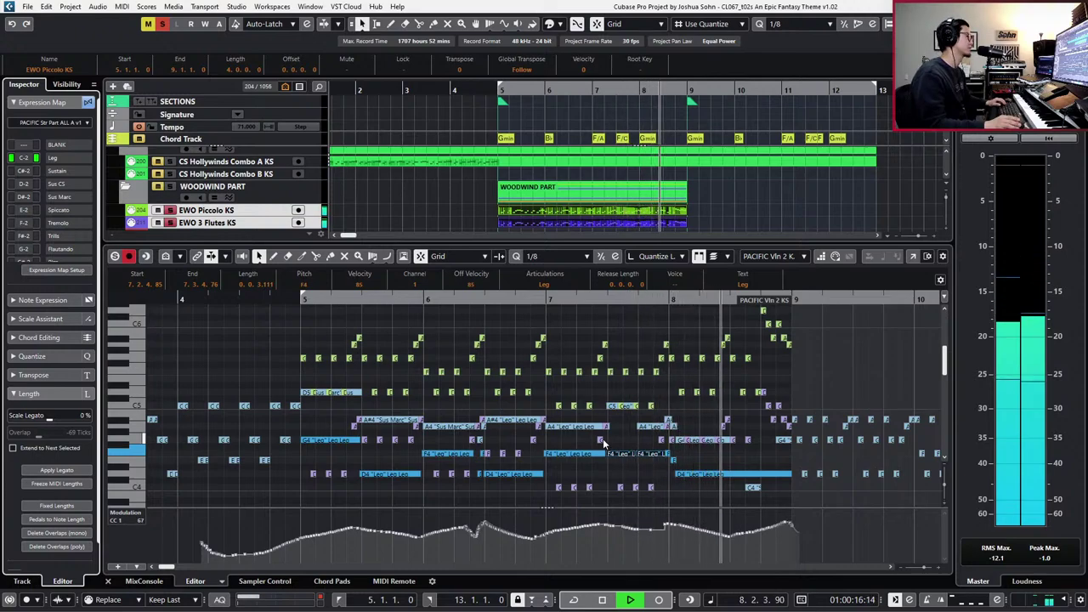
key(space)
- Close the note editor, turn off the solo on the tracks and play the full arrangement
key(Return)
key(KP_Subtract)
key(space)
key(space)
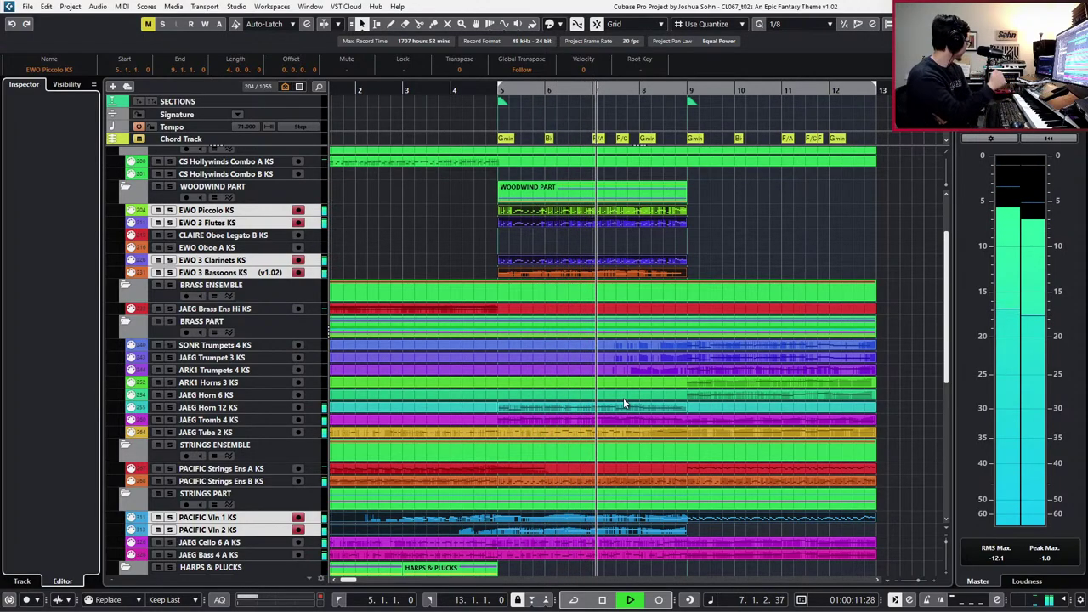
key(space)
- Play the full arrangement again from bar 6 to check the violins against the brass and woodwinds
key(KP_Add)
key(KP_Add)
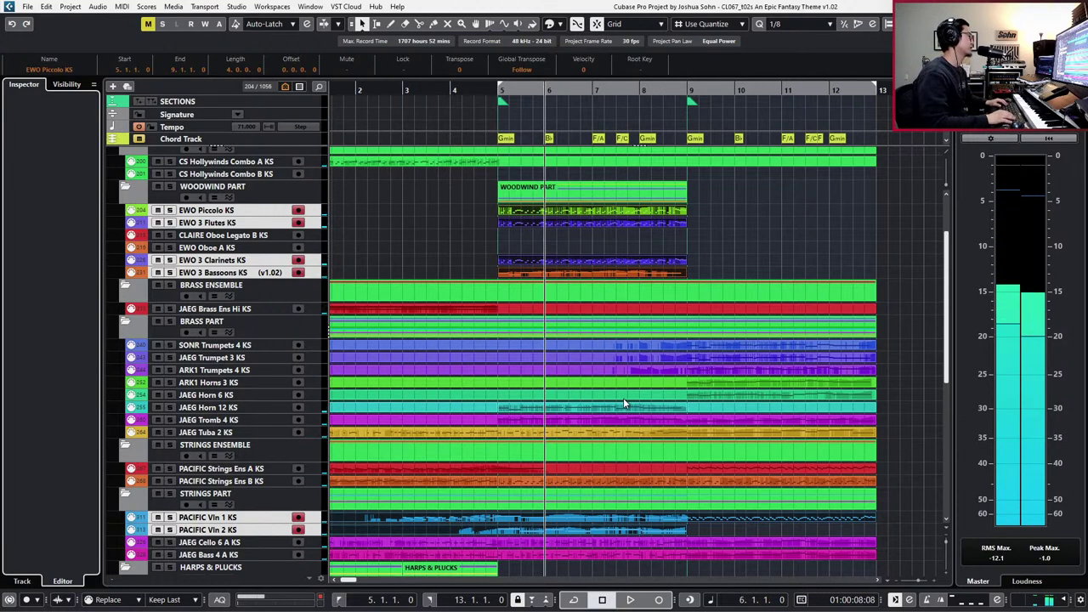
key(space)
key(h)
key(h)
key(h)
scroll(705, 388, down, 2)
scroll(705, 389, right, 2)
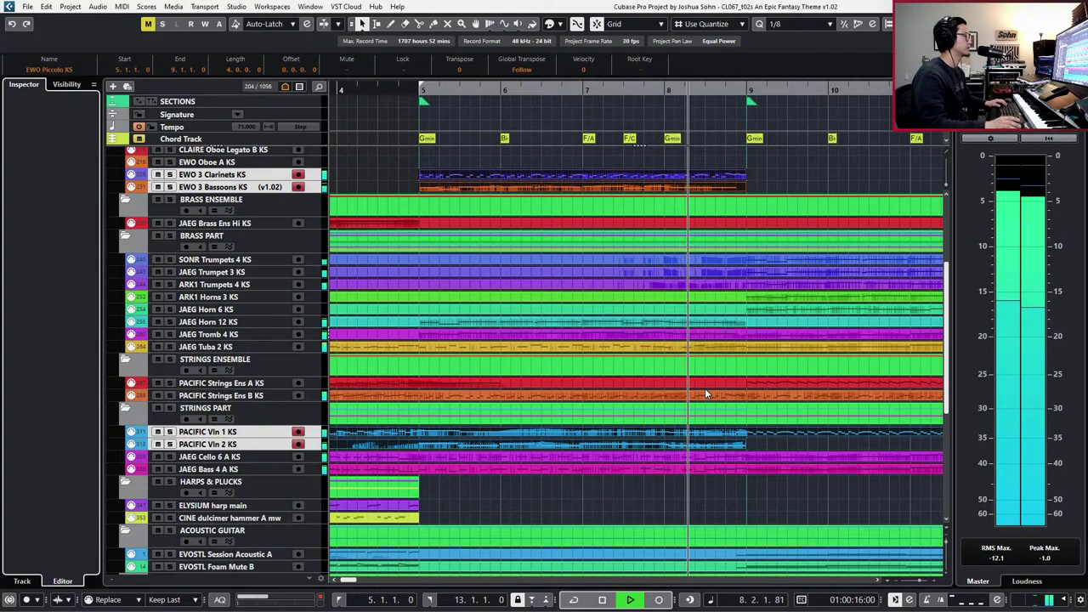
key(space)
key(KP_Add)
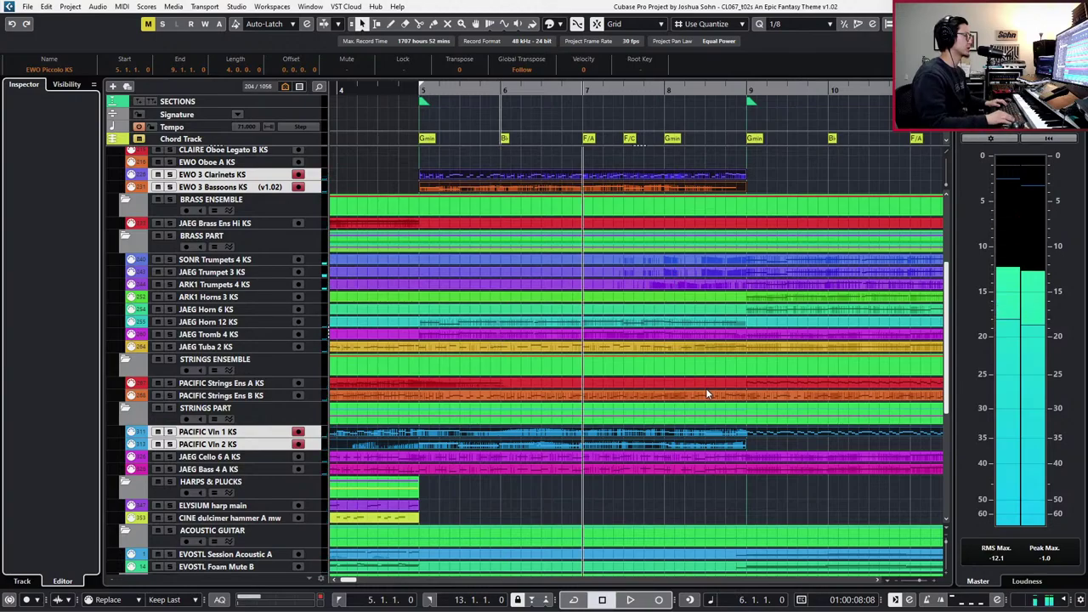
- Raise the A4 note of PACIFIC Vln 1 KS at the start of bar 7 to C5
double_click(689, 433)
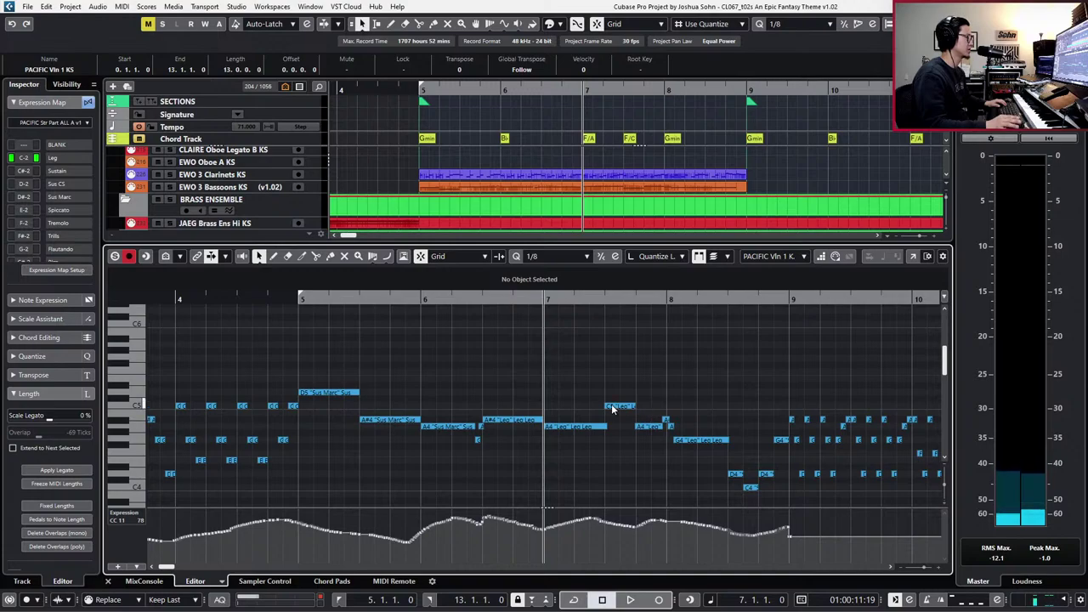
key(KP_Subtract)
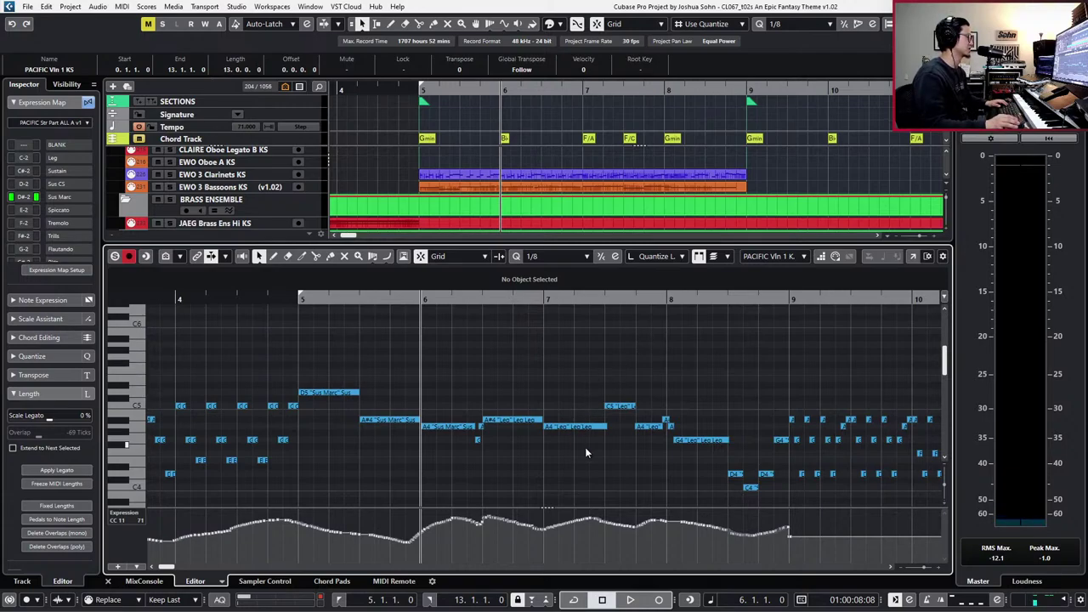
key(Right)
key(Up)
key(Up)
key(Up)
click(620, 395)
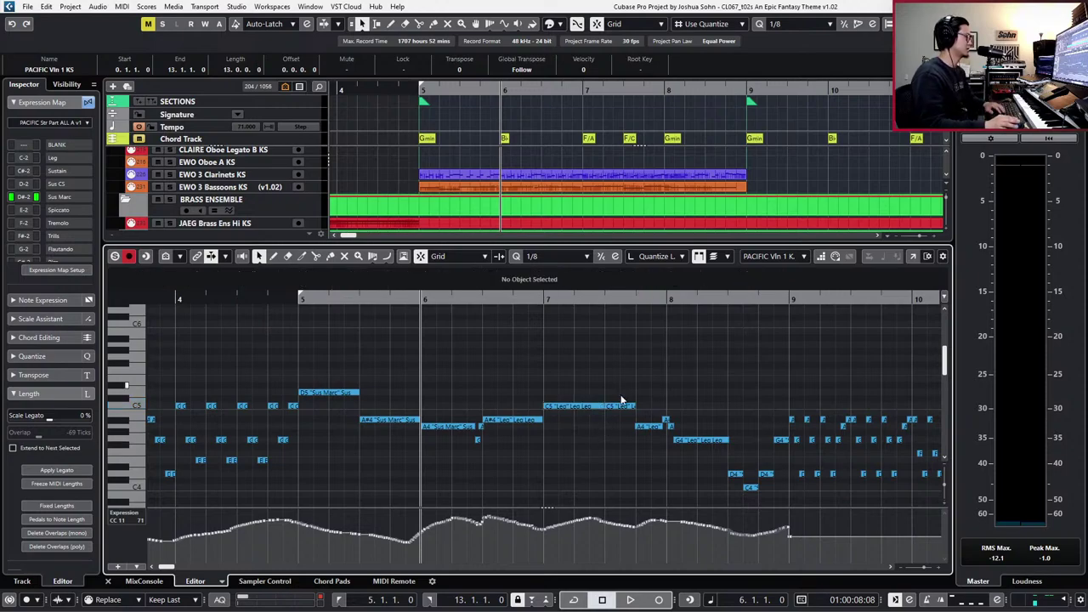
- Set the PACIFIC Vln 1 KS notes in bar 7 to A4 at beat 3 and C5 at beat 4, and play them in the full arrangement
click(621, 405)
key(Down)
key(Down)
key(Down)
click(646, 420)
click(649, 426)
key(Up)
key(Up)
key(Up)
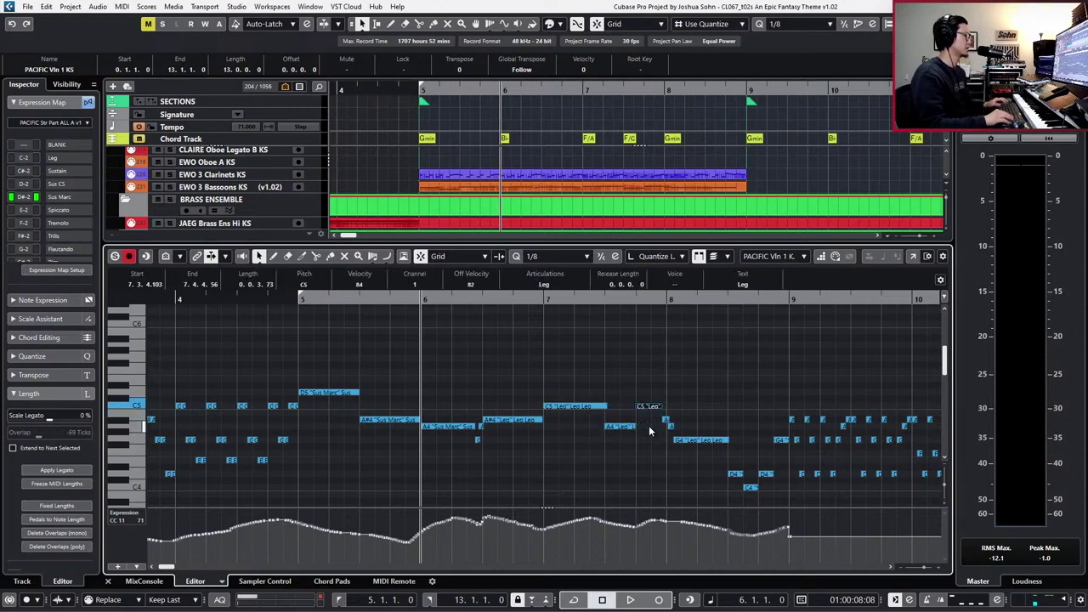
key(space)
key(ctrl+e)
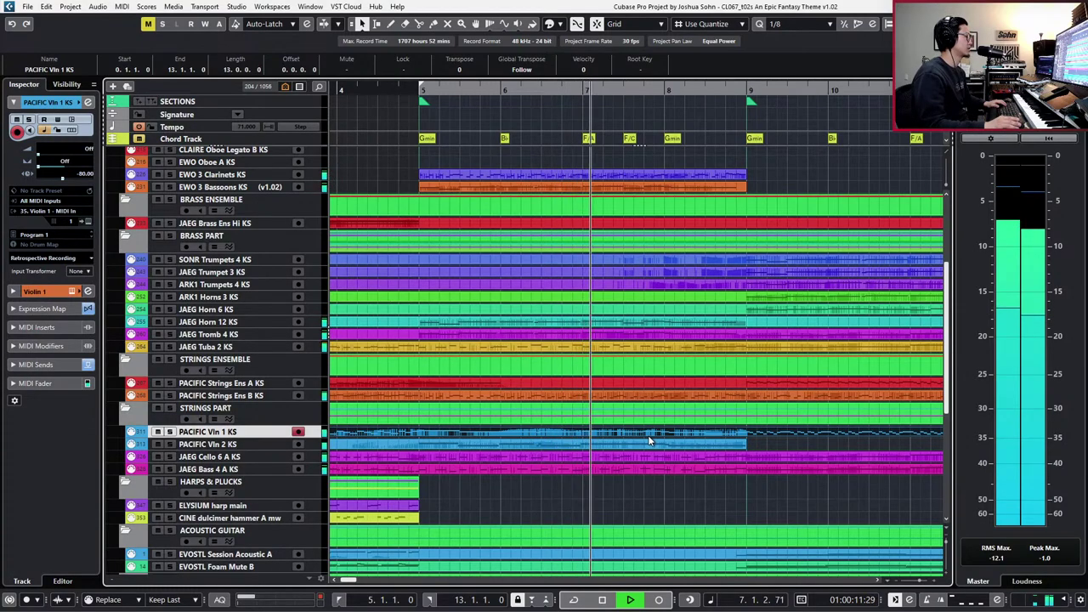
key(space)
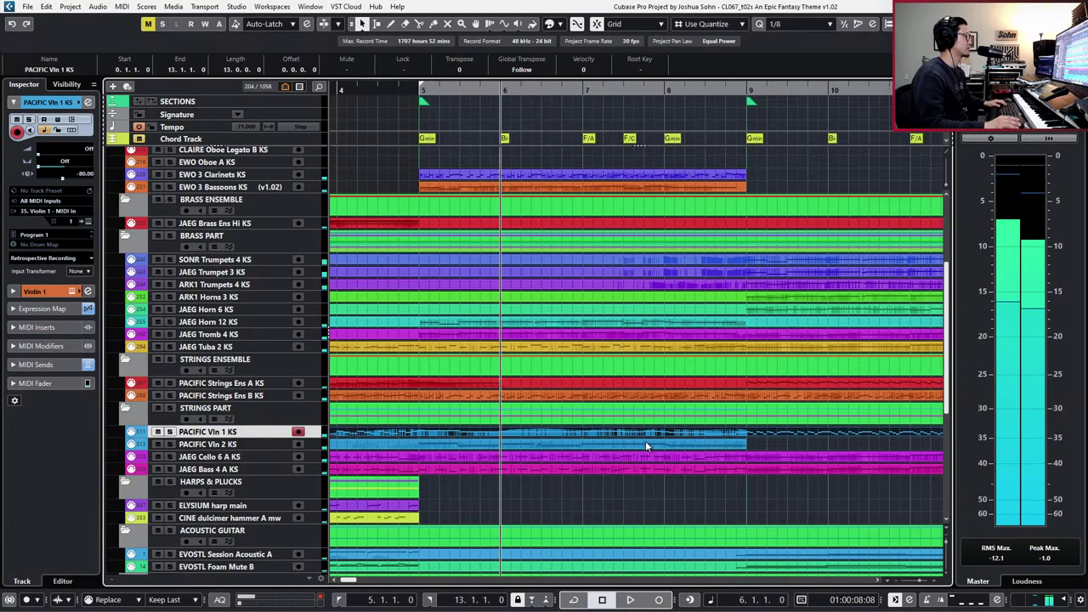
- Raise the long F4 note of PACIFIC Vln 2 KS at the start of bar 7 to A4
click(645, 440)
key(ctrl+e)
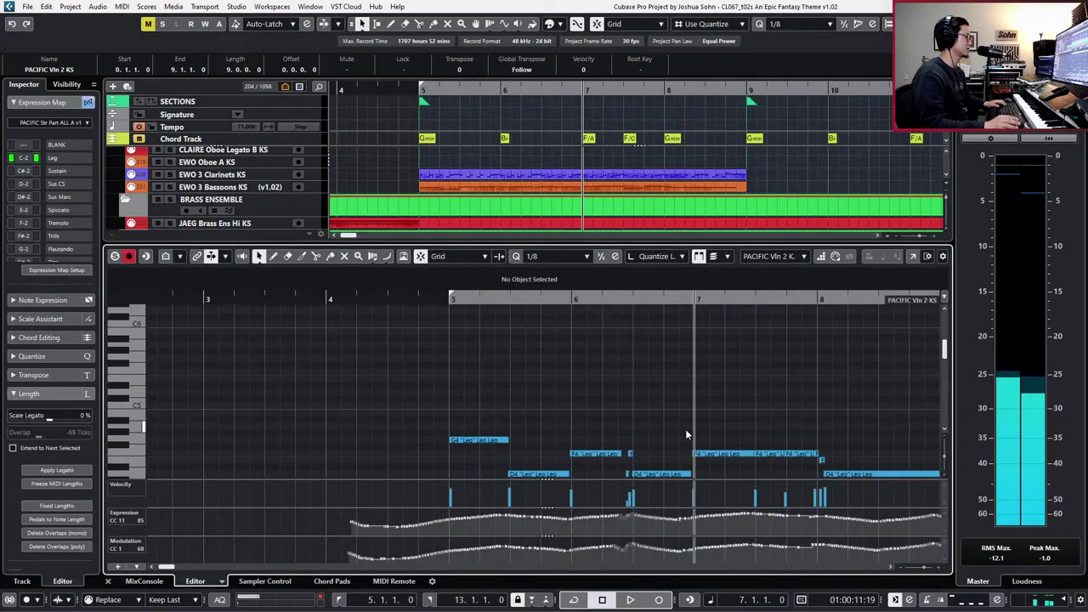
scroll(686, 434, right, 2)
click(667, 453)
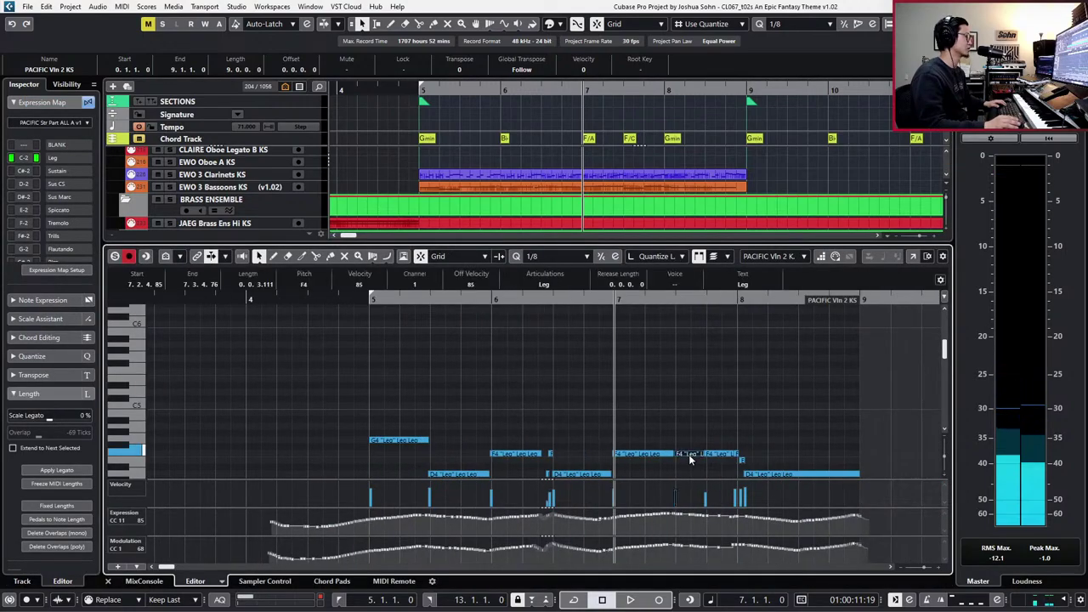
key(Up)
key(Up)
key(Up)
key(Up)
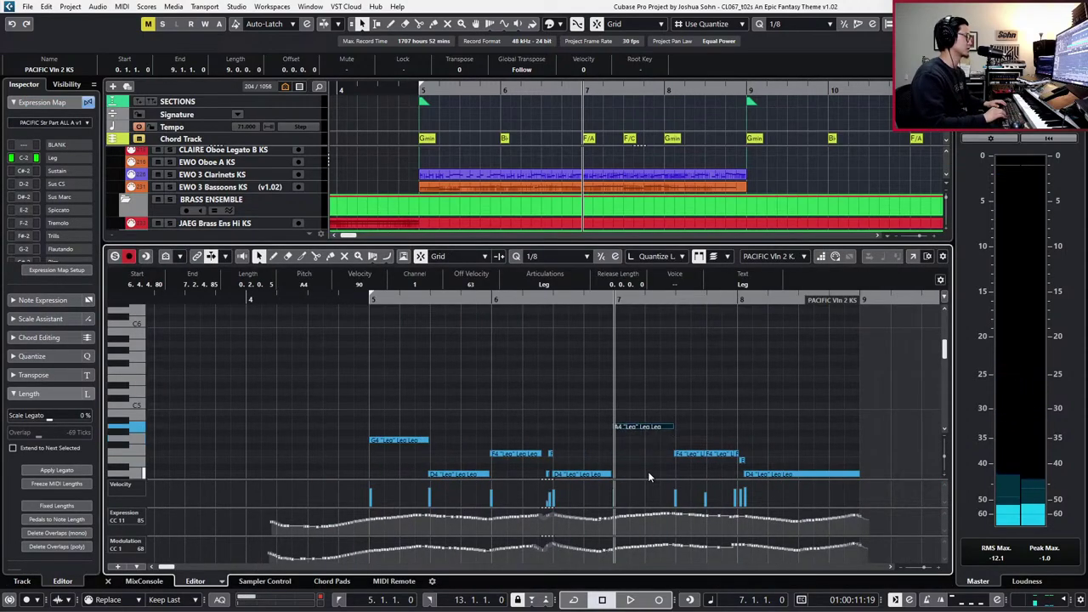
- Raise the F4 note of PACIFIC Vln 2 KS at beat 4 of bar 7 to A4 and play the passage
key(Right)
key(Up)
key(Up)
key(Up)
key(Up)
key(space)
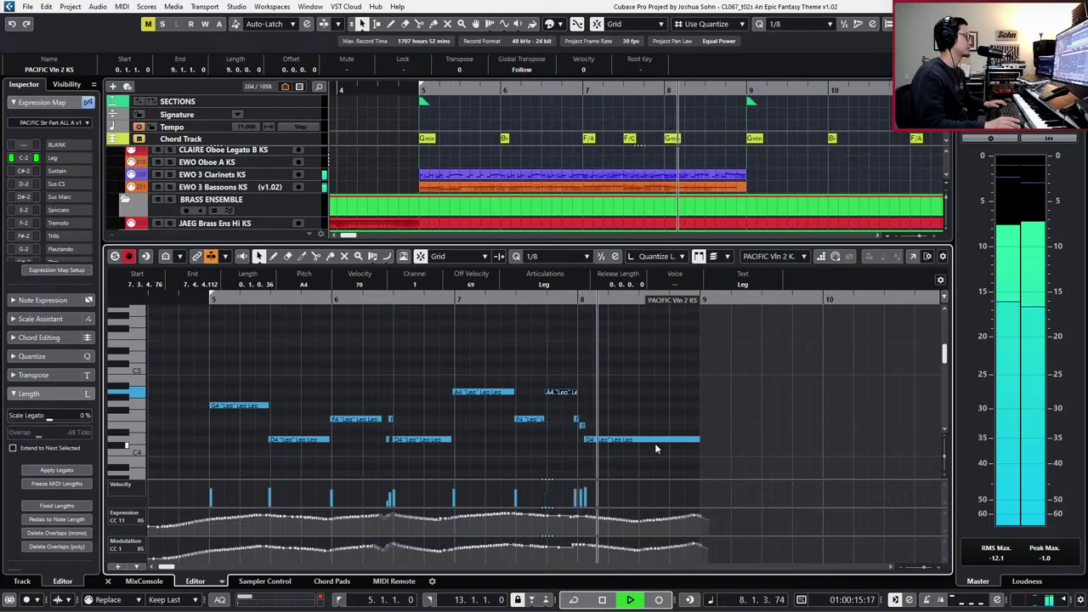
key(space)
- Solo PACIFIC Vln 1 KS and PACIFIC Vln 2 KS together for a brief listen in bar 7, and turn the solo off again
key(Return)
shift+click(645, 434)
key(s)
key(space)
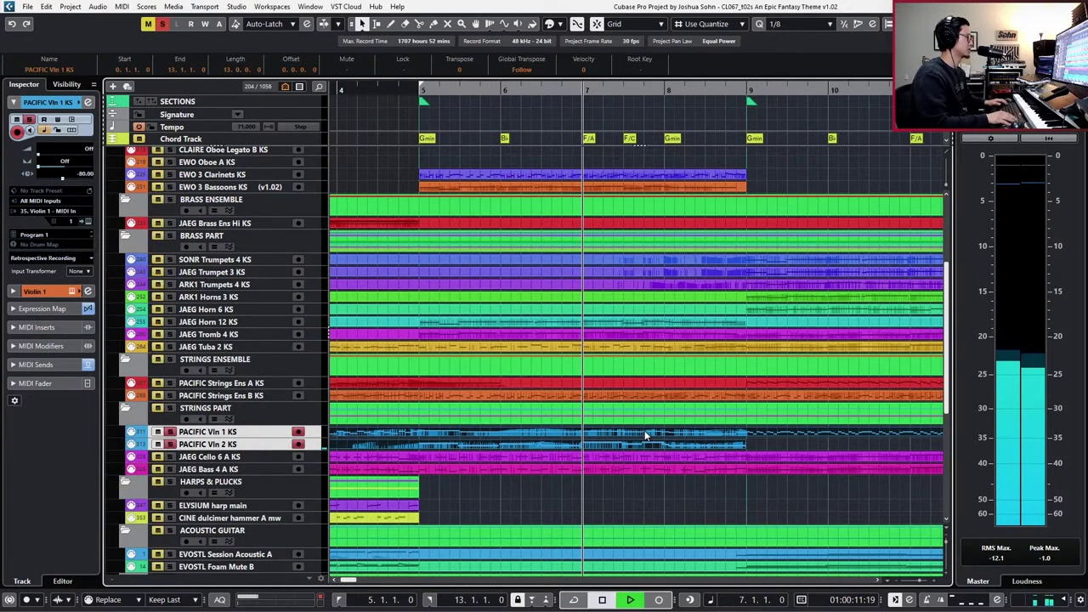
key(space)
key(KP_Subtract)
key(KP_Subtract)
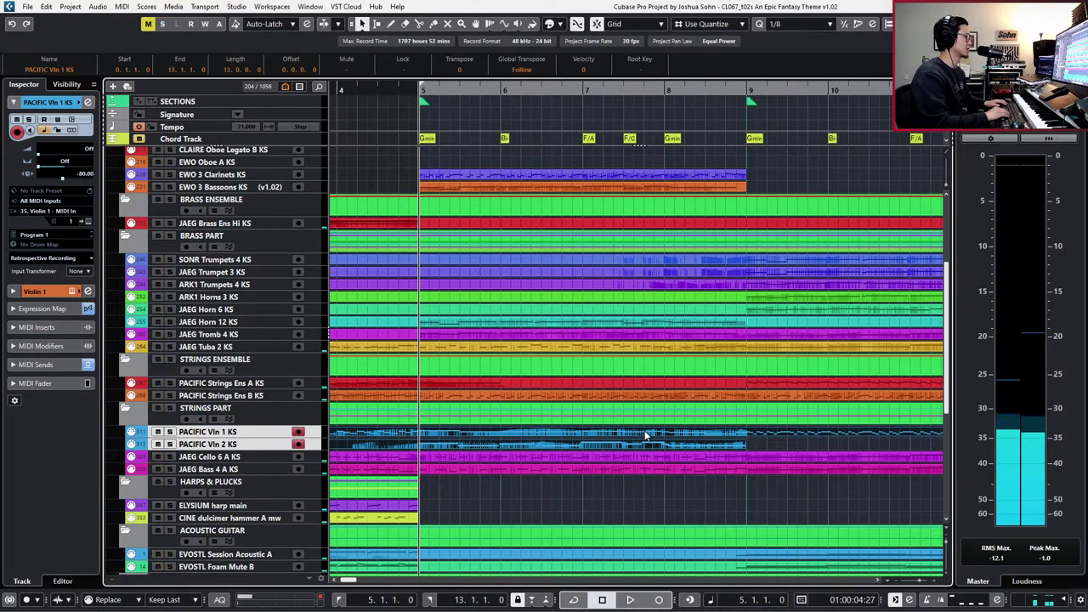
- Open PACIFIC Vln 1 KS in the note editor, play it from bar 6 and show its velocity, expression, modulation and main volume lanes
key(g)
key(g)
key(g)
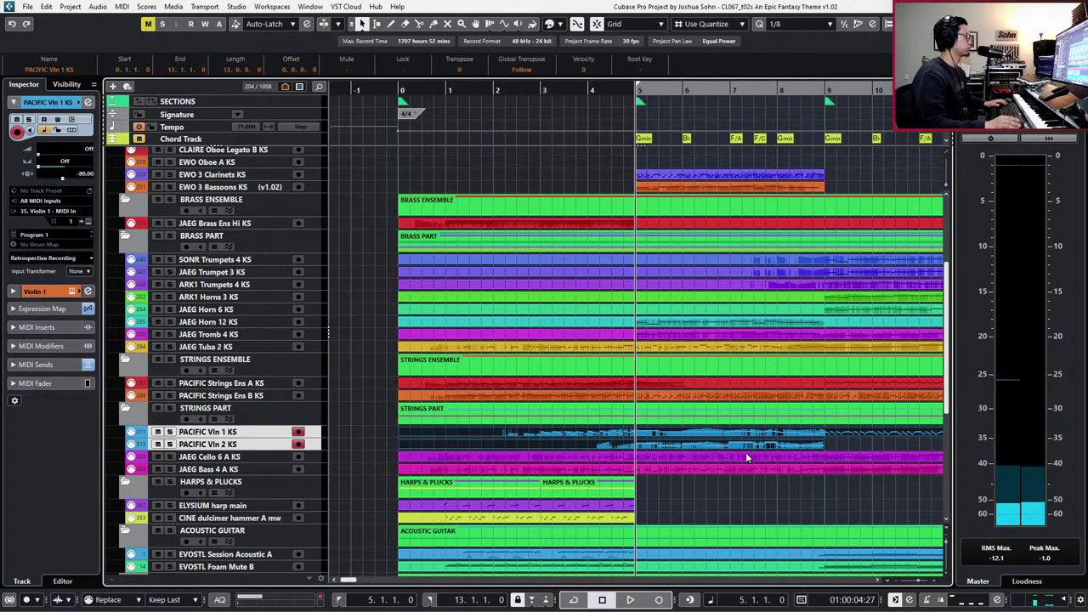
scroll(746, 452, left, 2)
scroll(746, 455, right, 3)
key(KP_Add)
key(KP_Add)
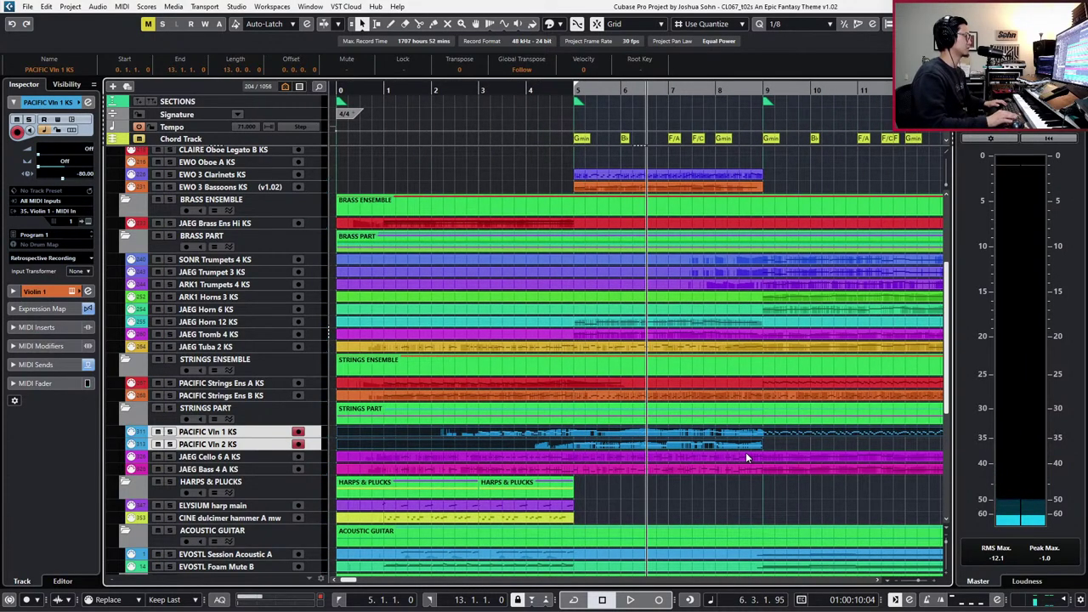
double_click(745, 434)
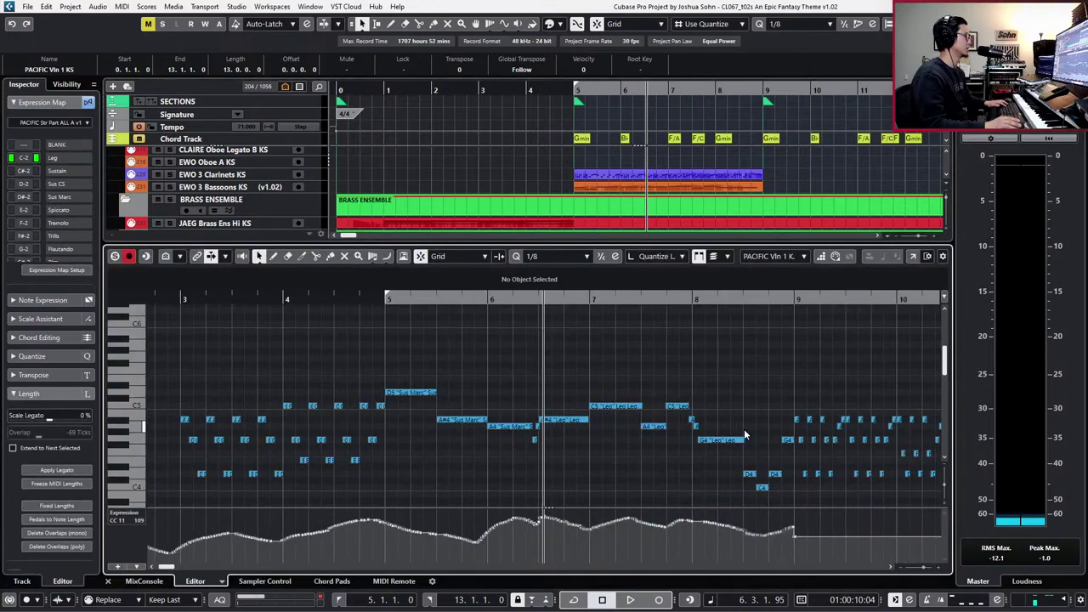
key(KP_Subtract)
key(space)
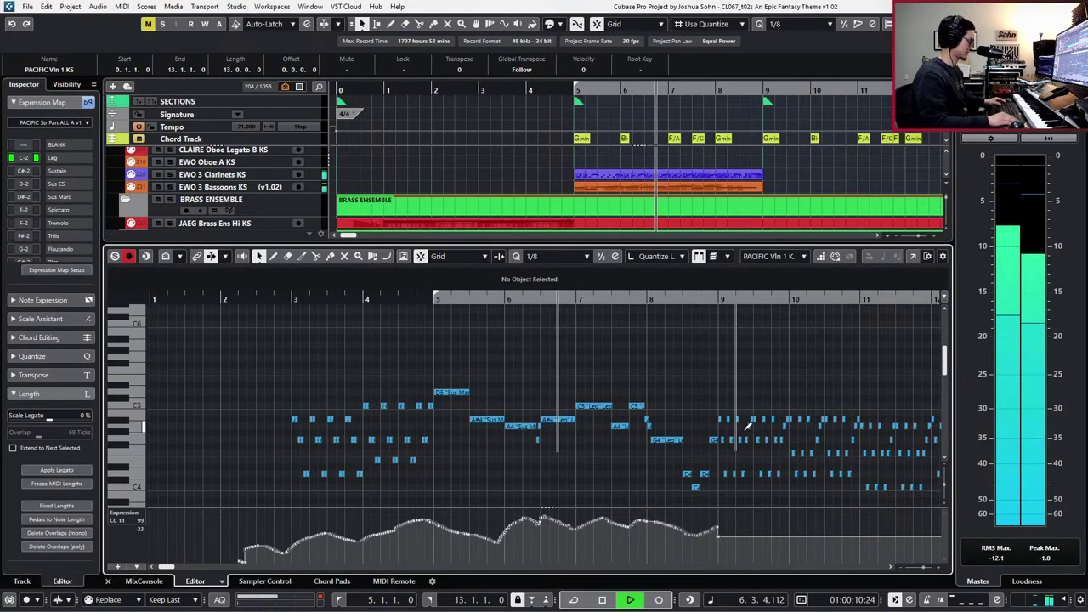
key(alt+1)
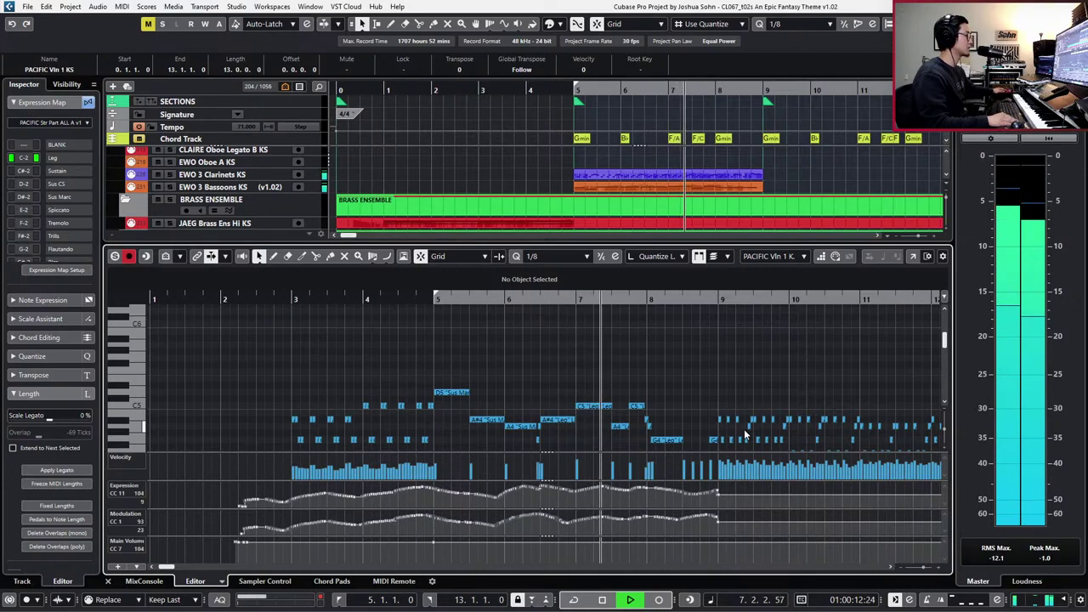
- Record new expression and modulation movement for PACIFIC Vln 1 KS over bars 7 and 8 and play it back
key(KP_Multiply)
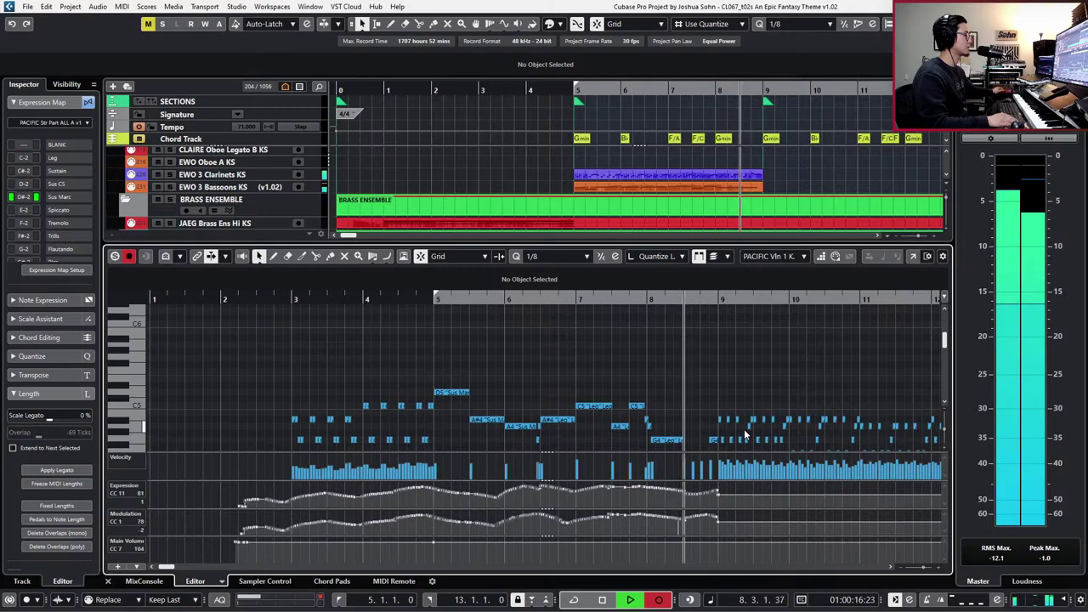
key(space)
key(space)
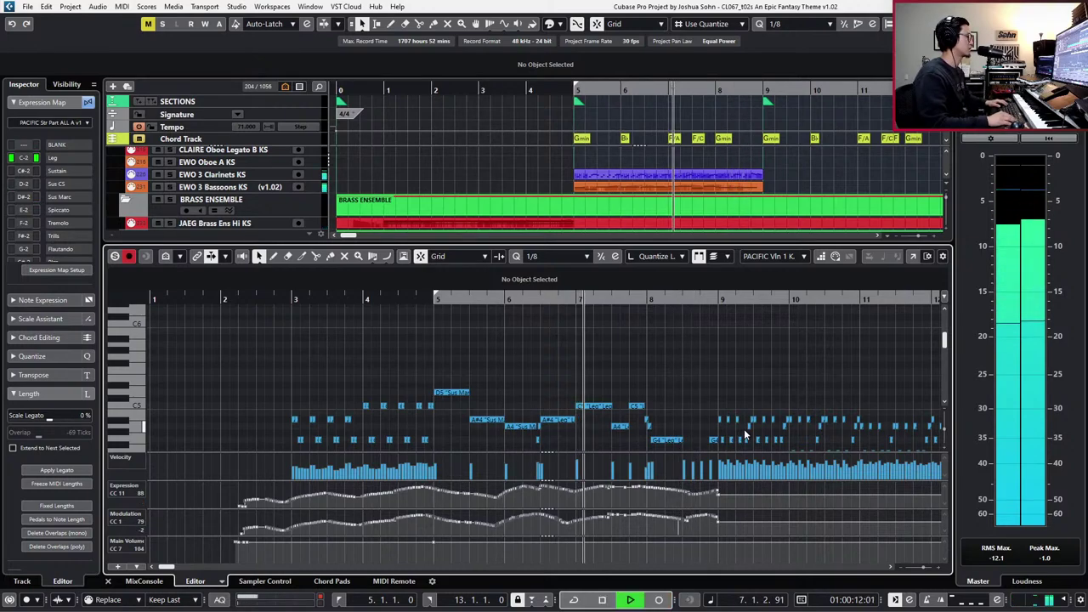
key(space)
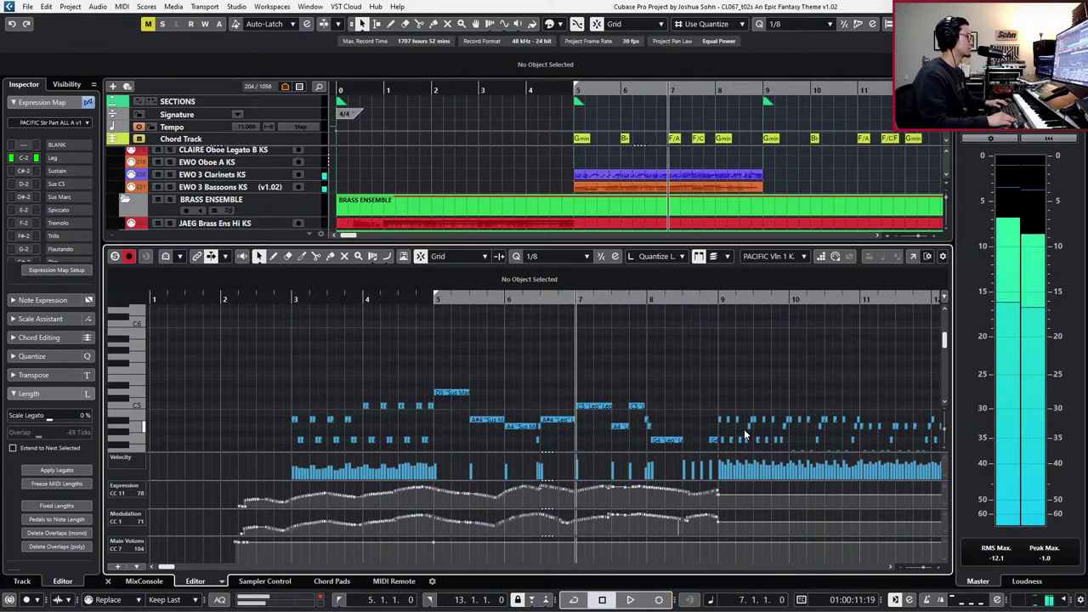
- Open the PACIFIC Vln 1 KS and PACIFIC Vln 2 KS parts together in the note editor
click(619, 424)
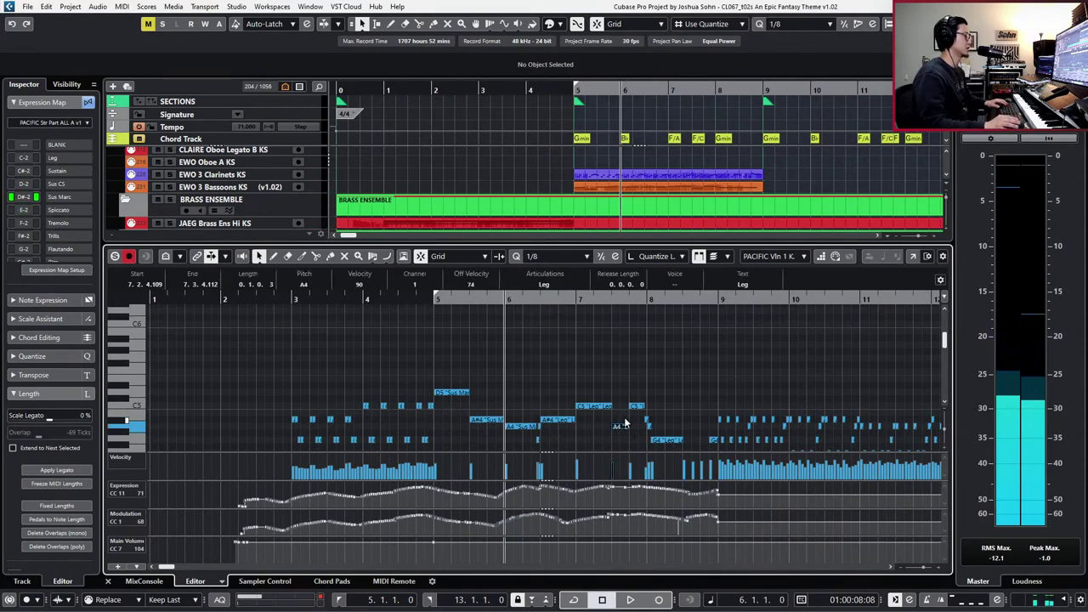
scroll(676, 385, down, 2)
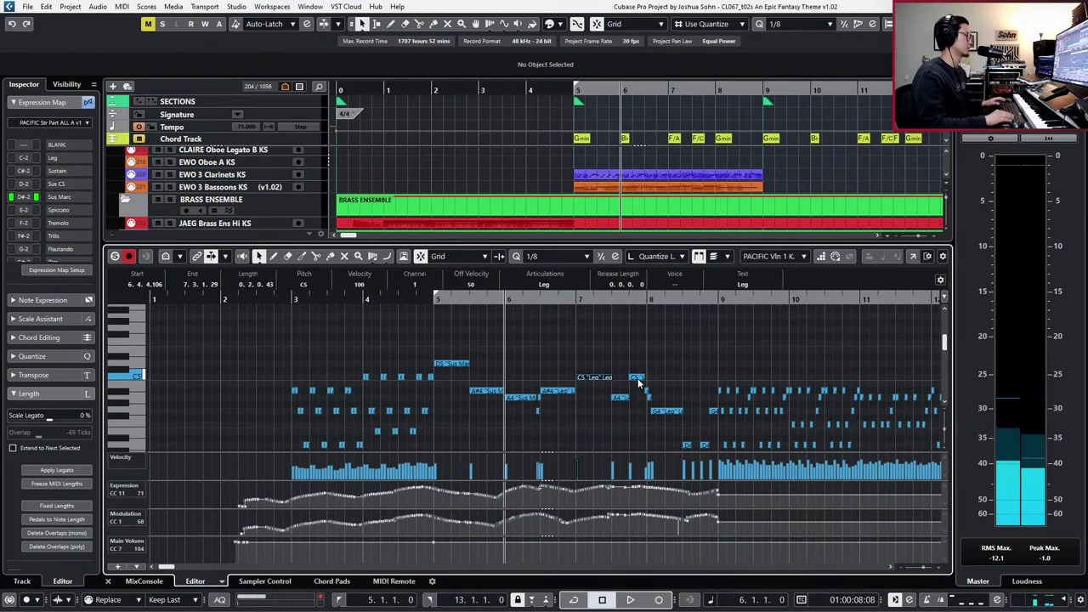
scroll(715, 231, left, 3)
scroll(715, 230, down, 2)
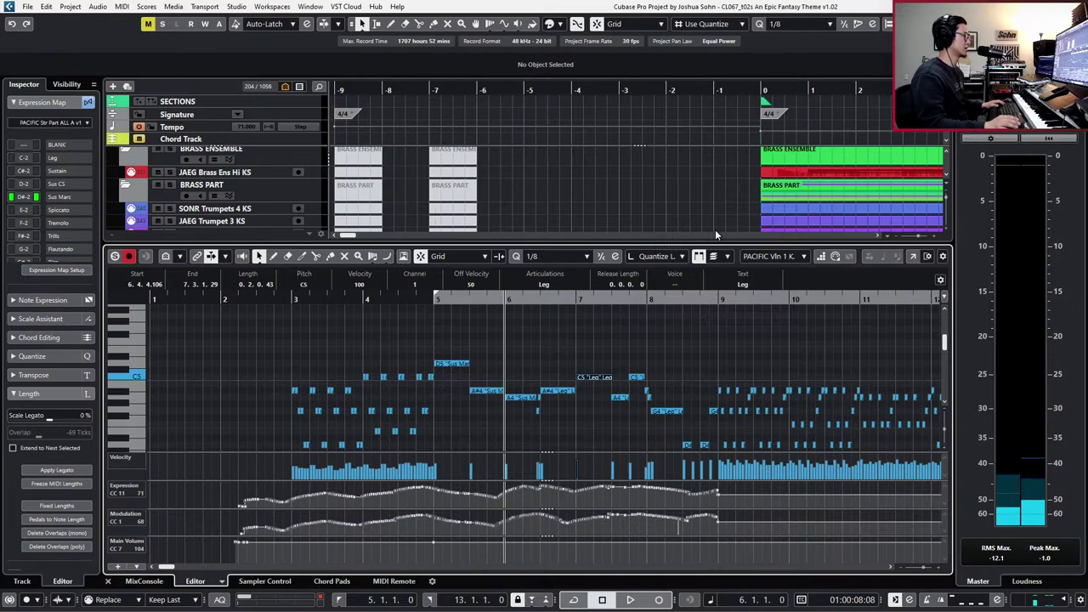
key(ctrl+e)
scroll(707, 331, right, 5)
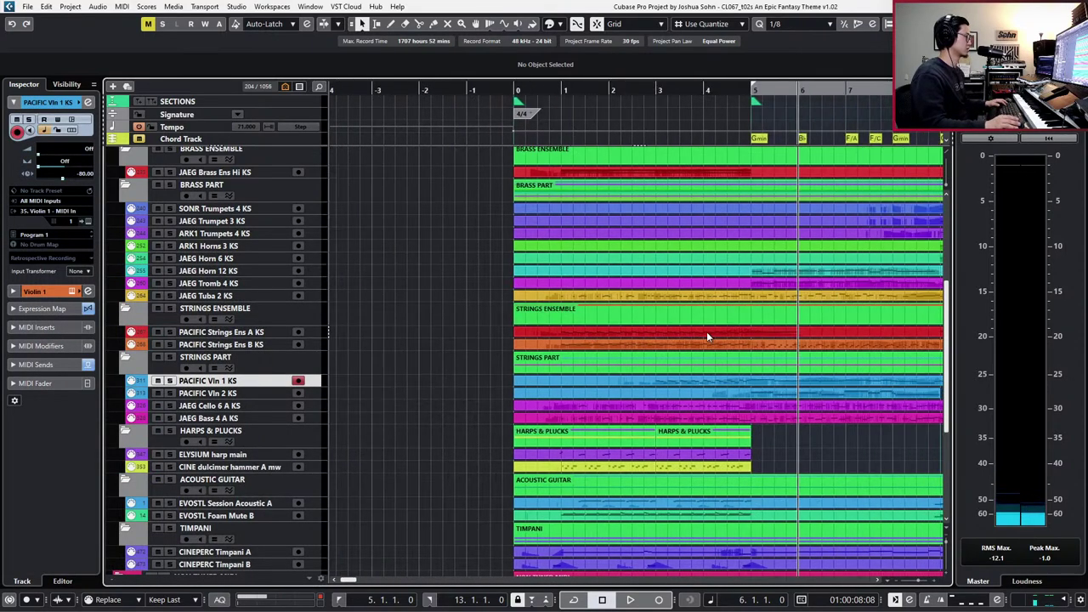
scroll(141, 393, up, 1)
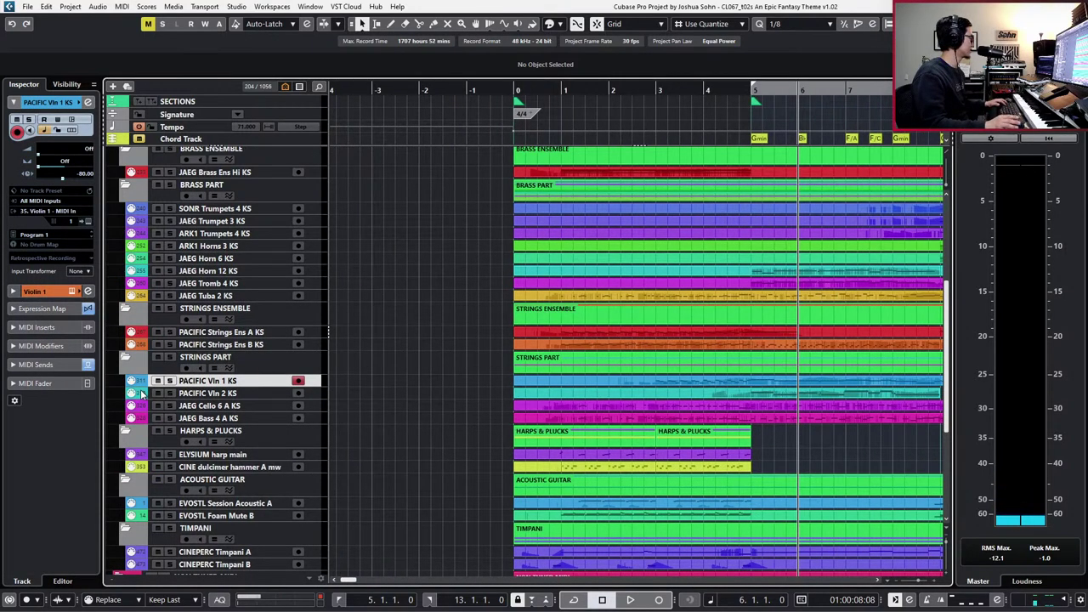
scroll(638, 407, right, 1)
click(705, 393)
shift+click(711, 384)
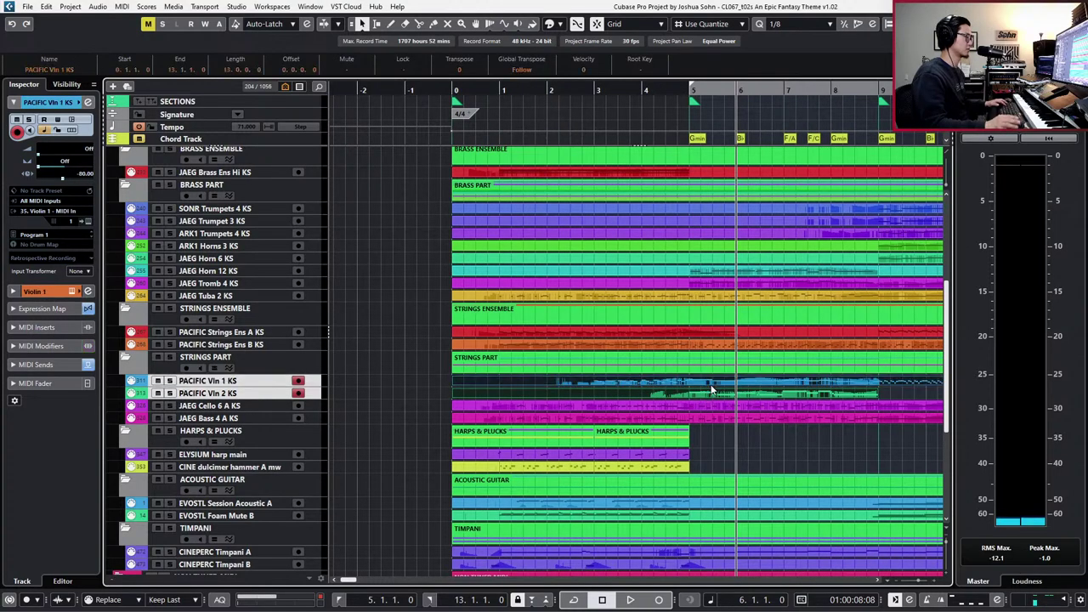
key(ctrl+e)
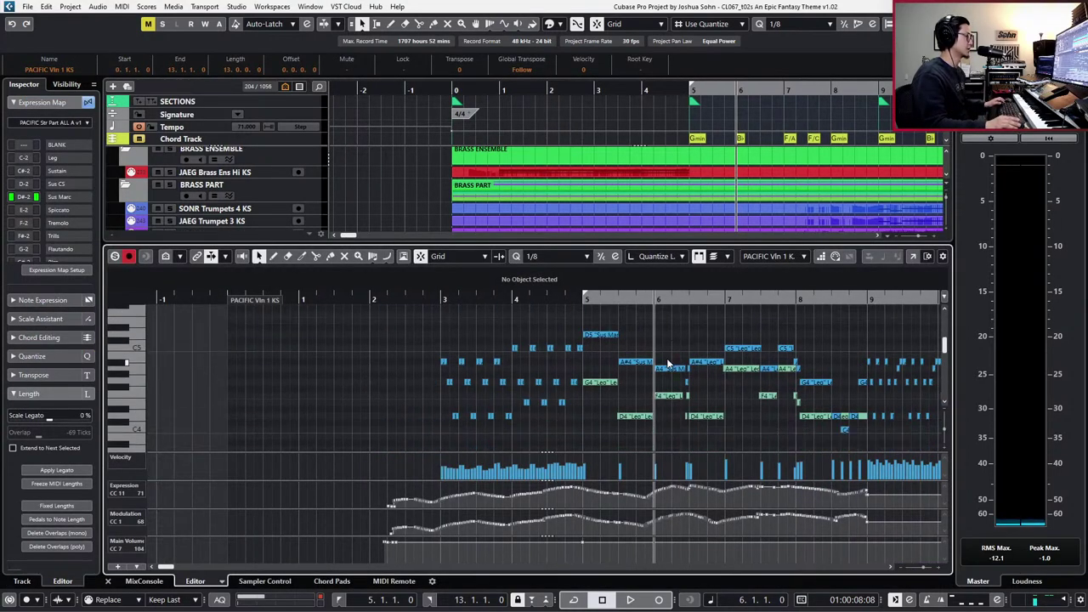
- Lower the PACIFIC Vln 1 KS A4 note near beat 3 of bar 7 to F4 and play the passage from bar 6
click(607, 395)
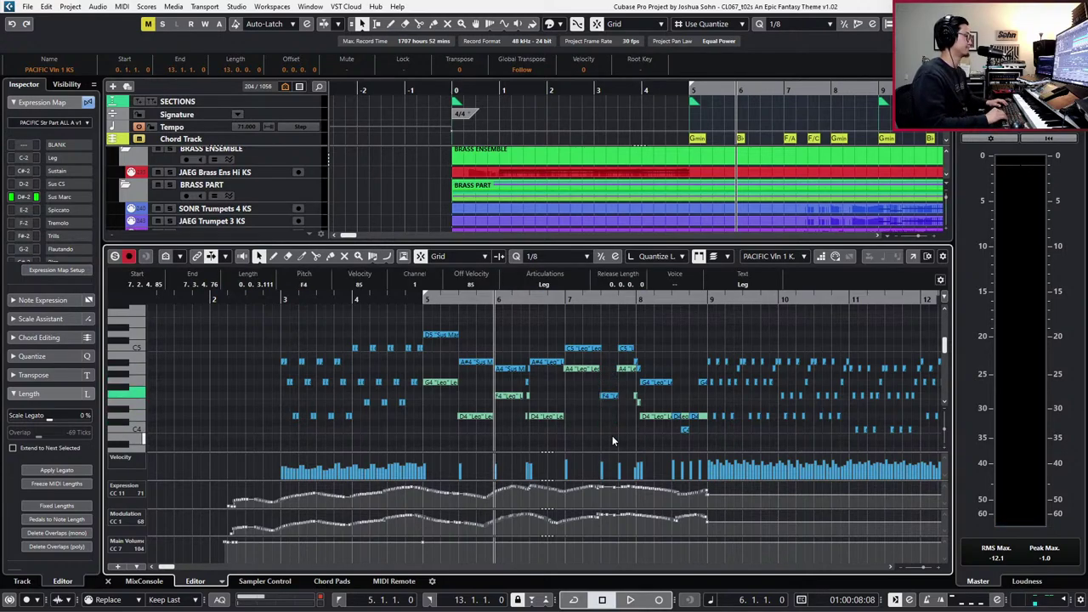
key(Right)
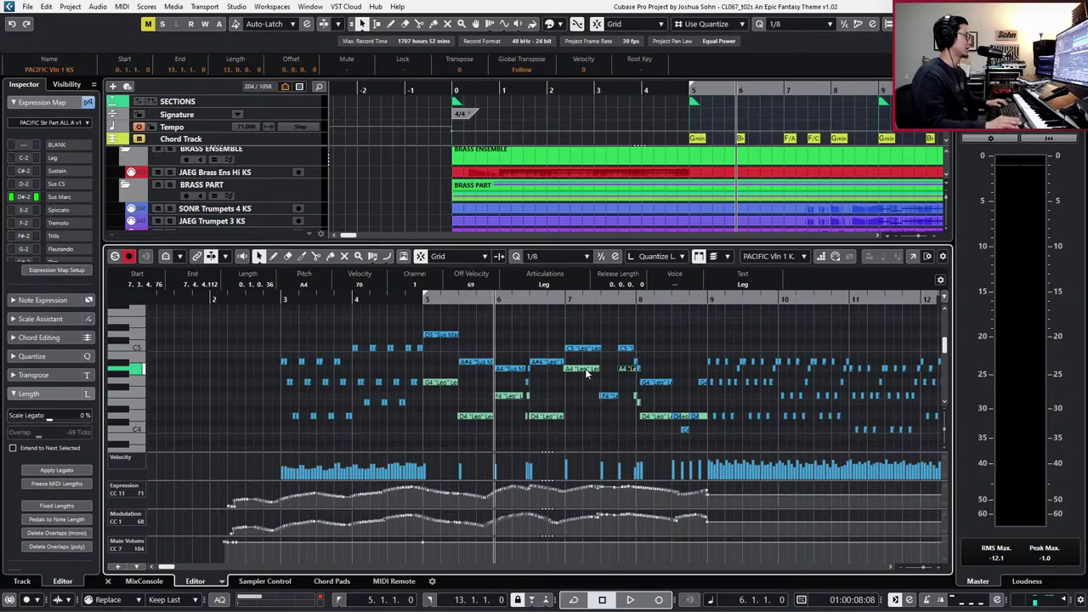
key(Right)
key(space)
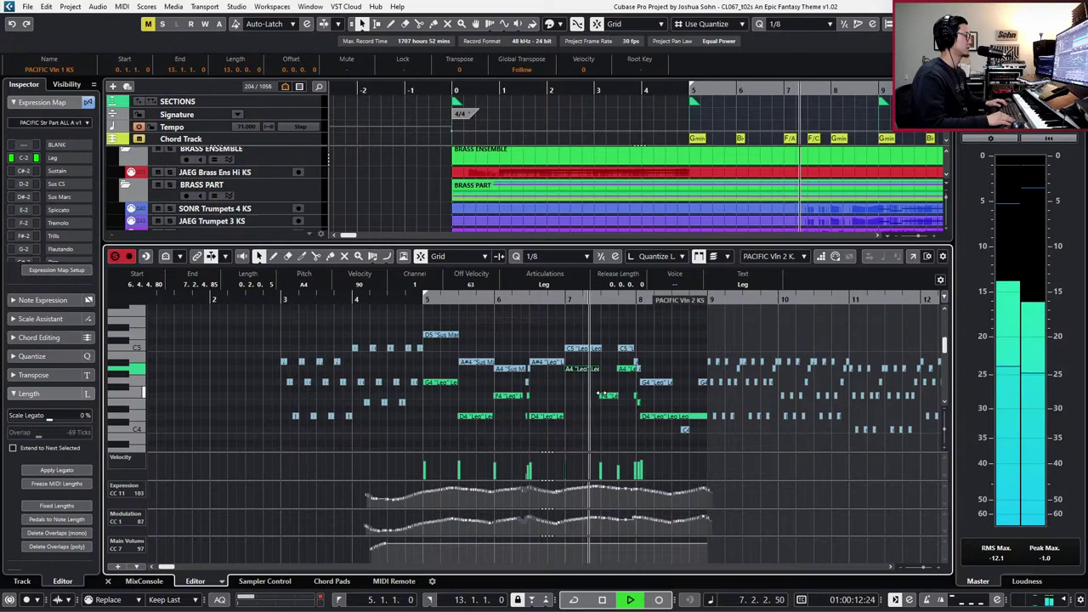
key(space)
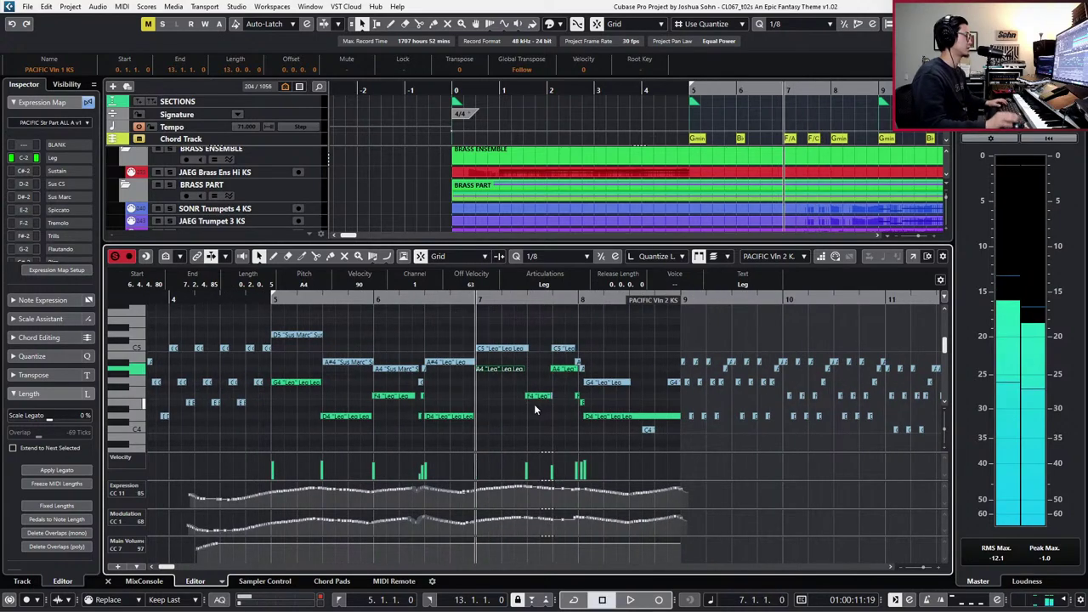
- Lower the PACIFIC Vln 2 KS F4 note near beat 3 of bar 7 to C4 and lengthen the A4 before it to 0.2.0.74
click(538, 398)
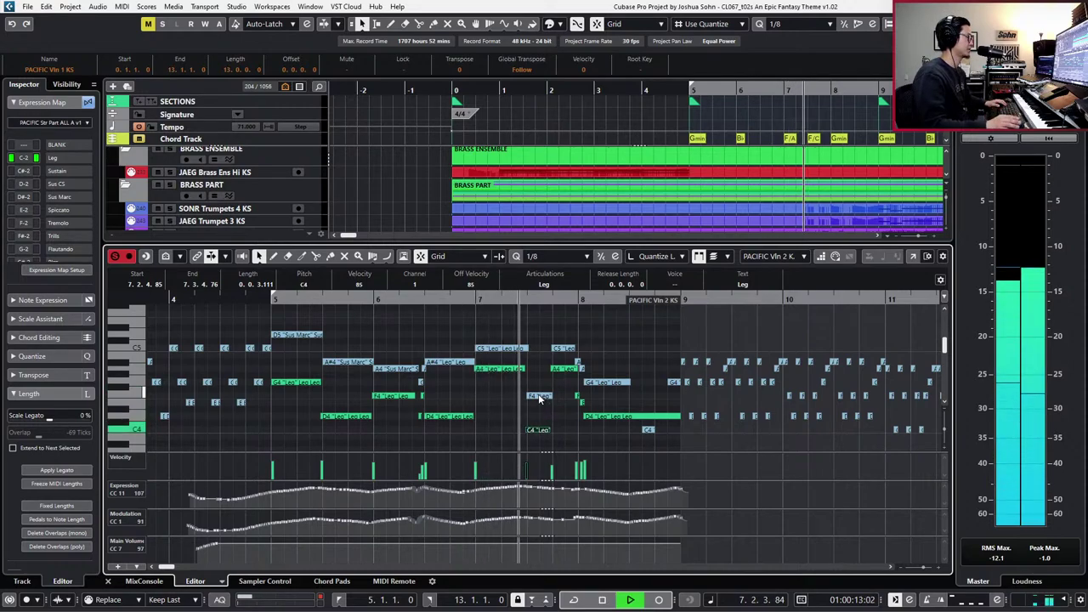
click(536, 377)
drag(524, 369, 531, 369)
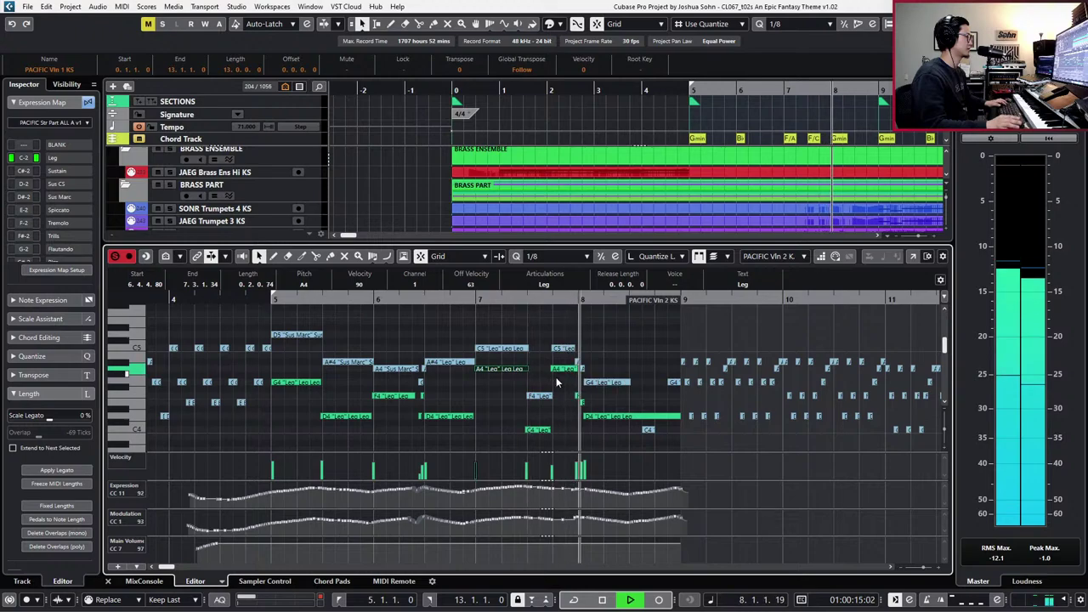
key(space)
key(KP_Subtract)
key(space)
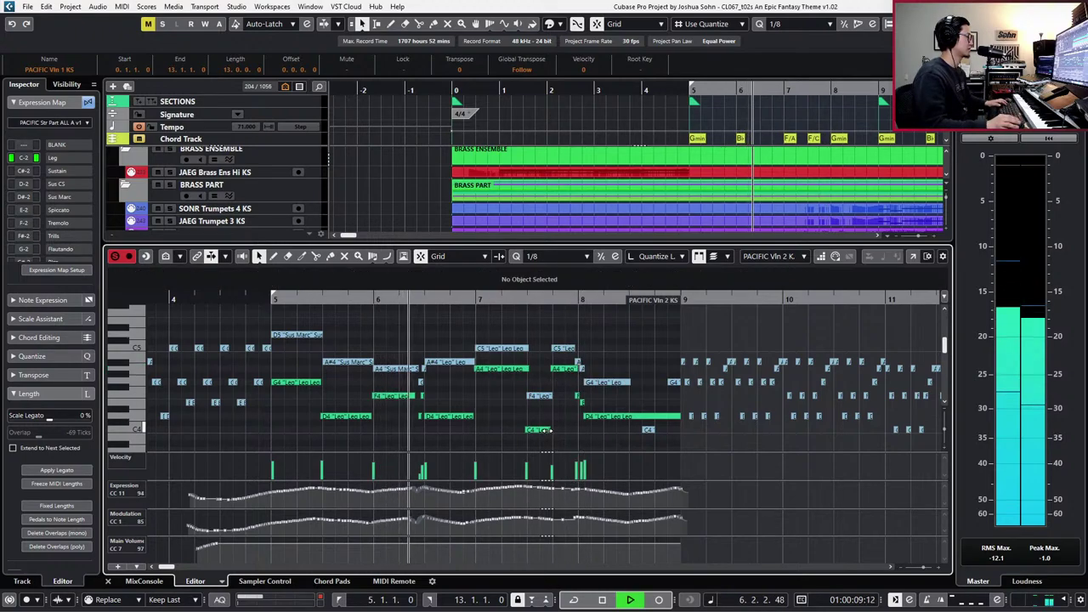
- Lengthen the PACIFIC Vln 2 KS C4 note in bar 7 to 0.1.0.57 and play from bar 6 in the full arrangement view
click(549, 429)
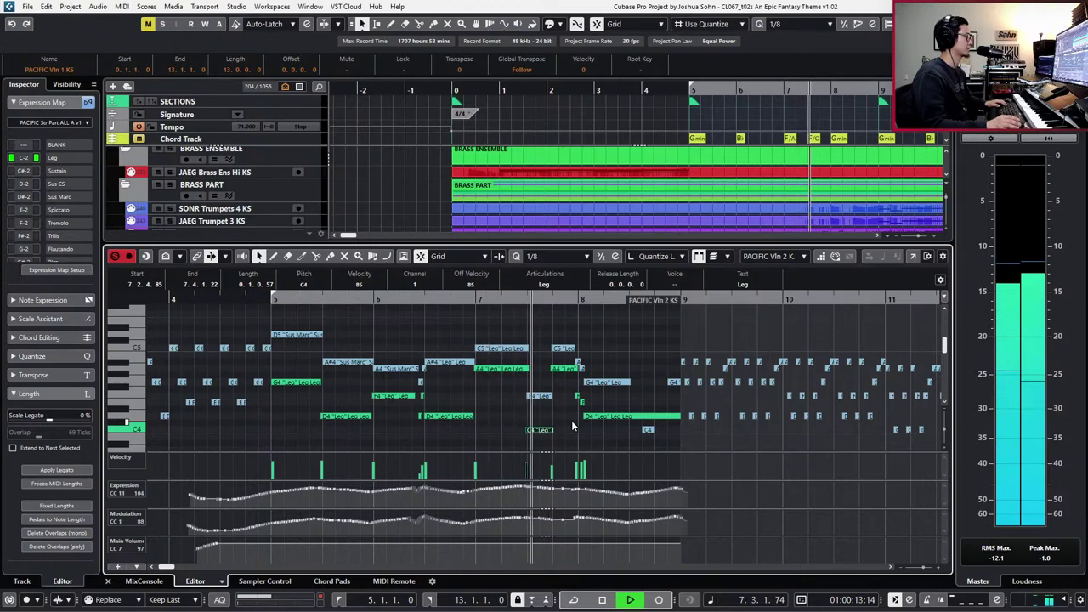
key(space)
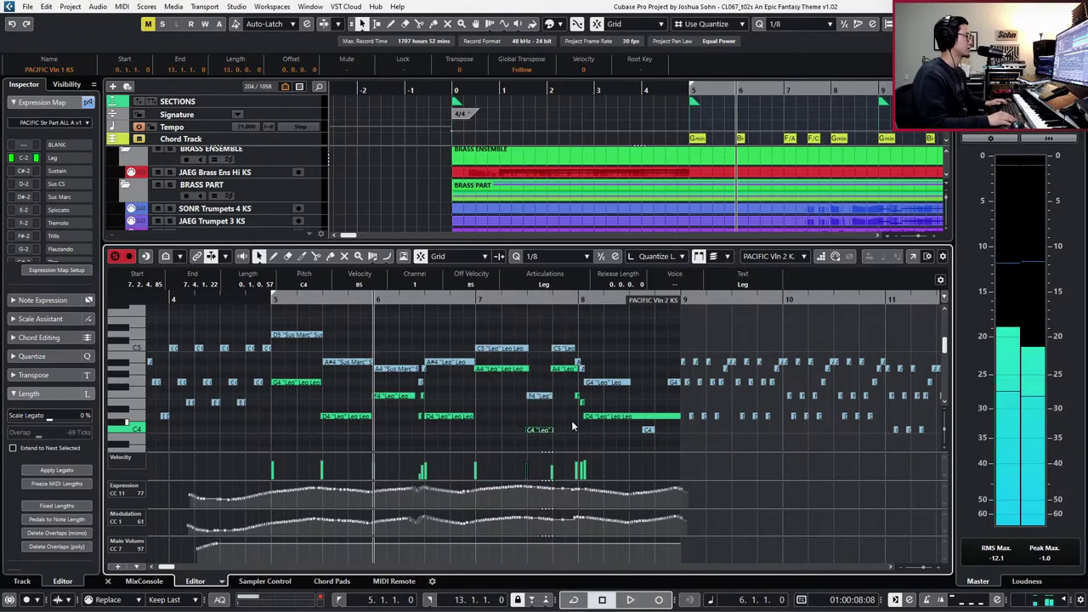
key(space)
key(Return)
key(g)
key(g)
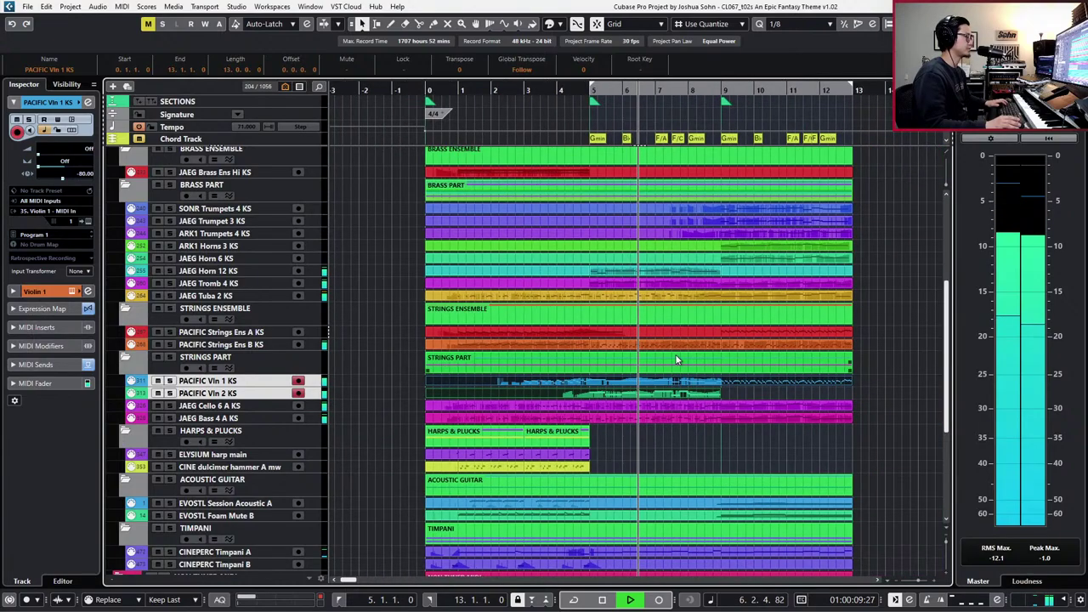
scroll(677, 359, right, 2)
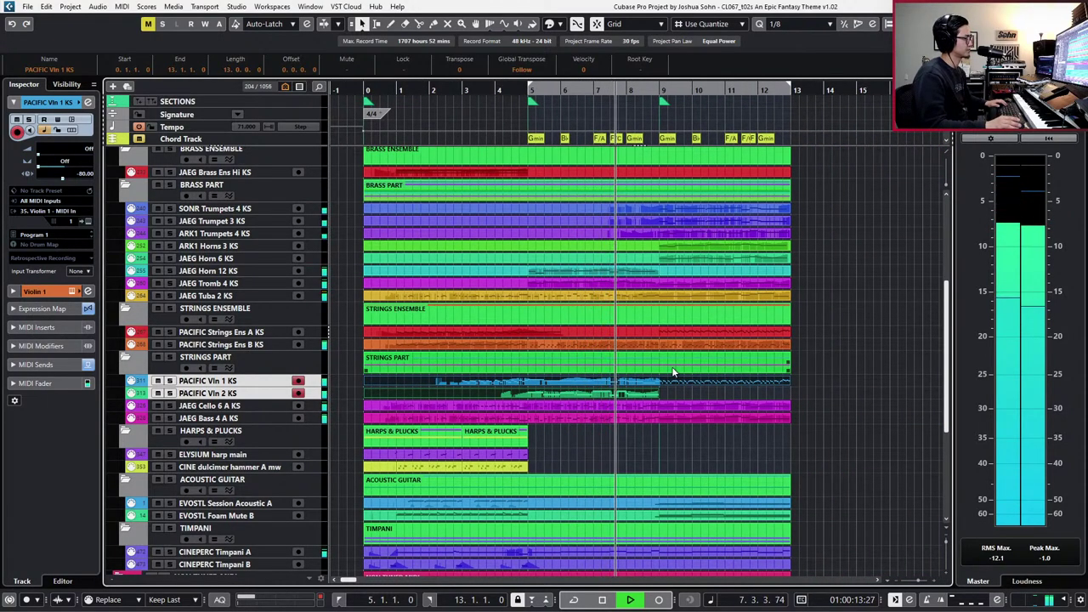
key(space)
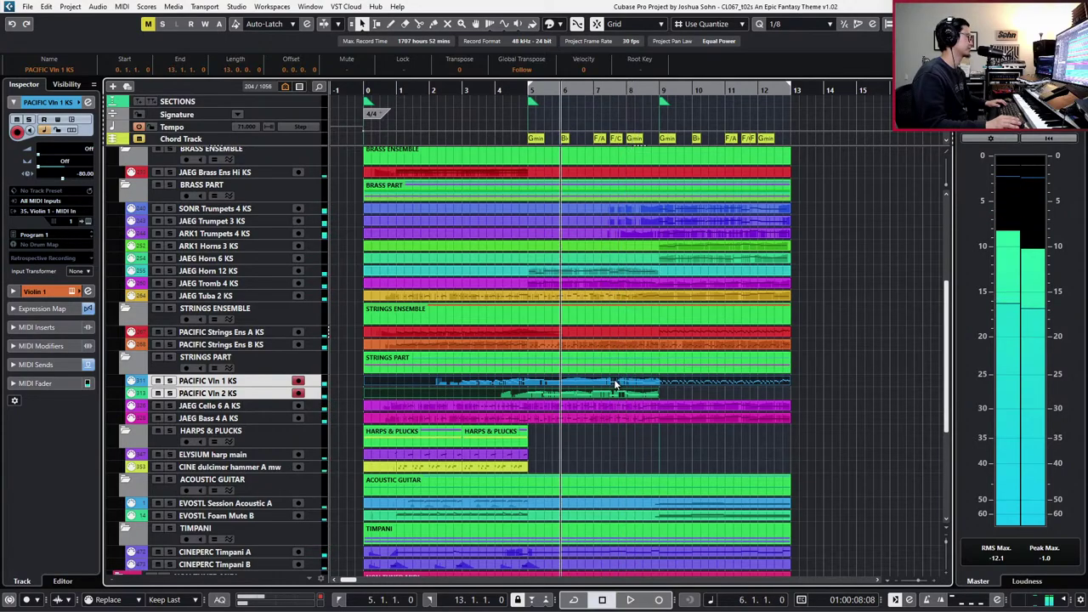
- Open PACIFIC Vln 1 KS in the note editor, raise its expression curve at the start of bar 7 to about 118 and play it
click(615, 385)
double_click(612, 385)
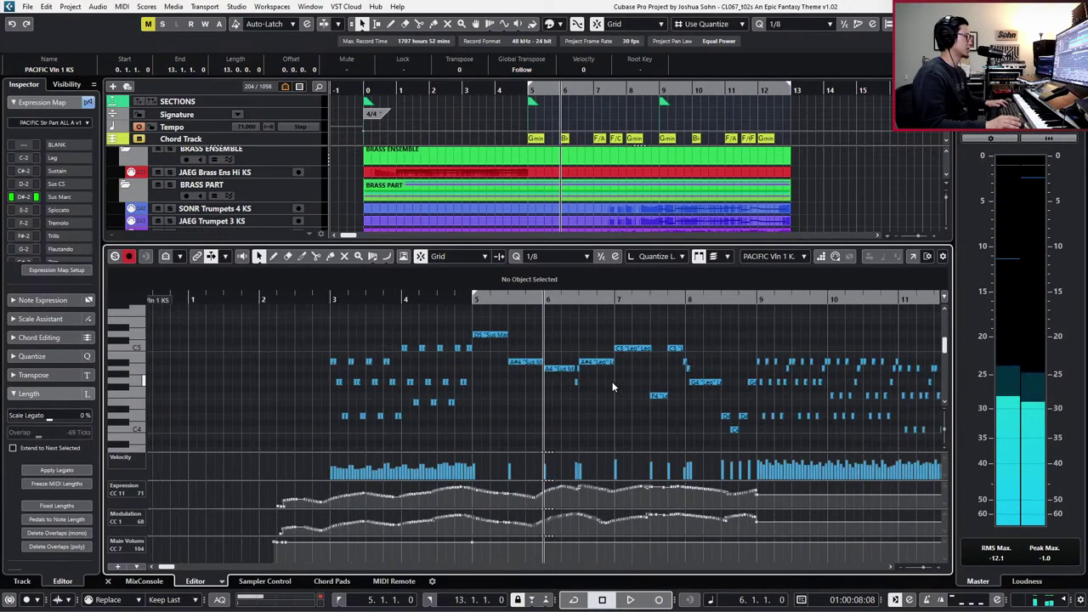
key(alt+1)
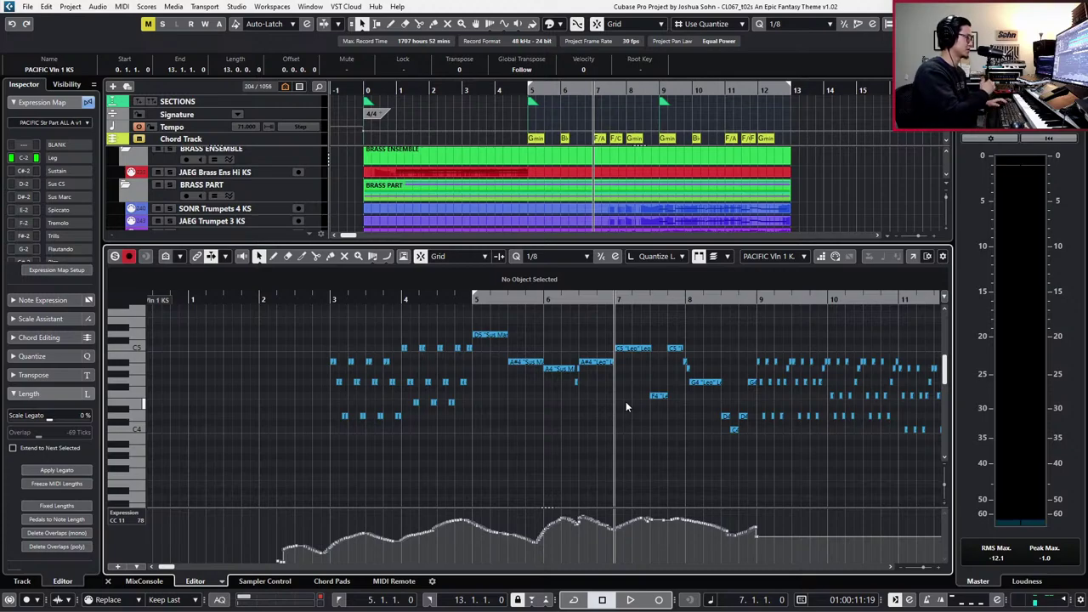
key(space)
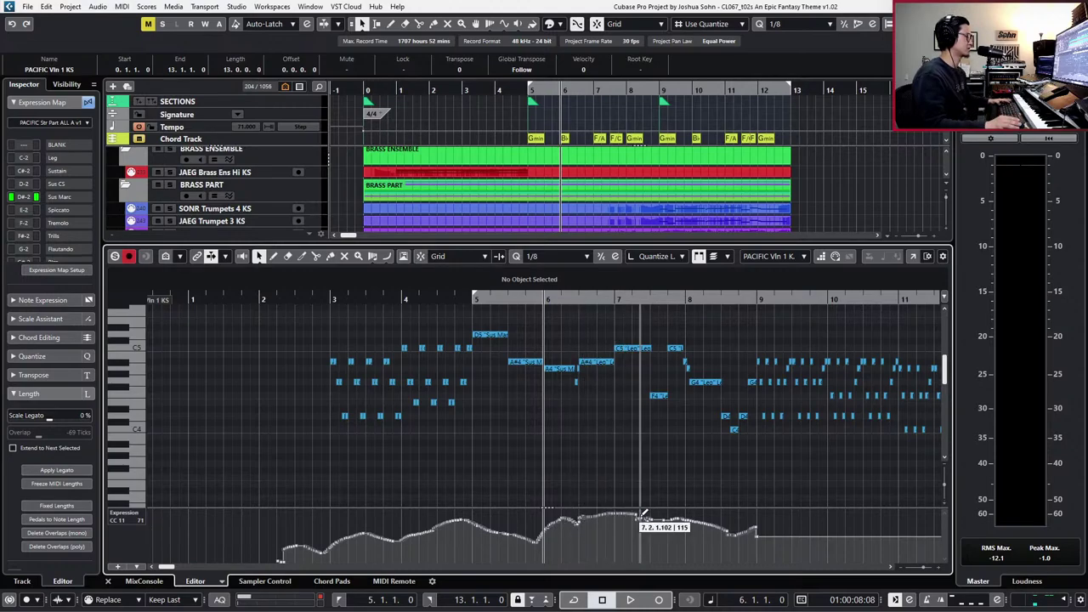
key(space)
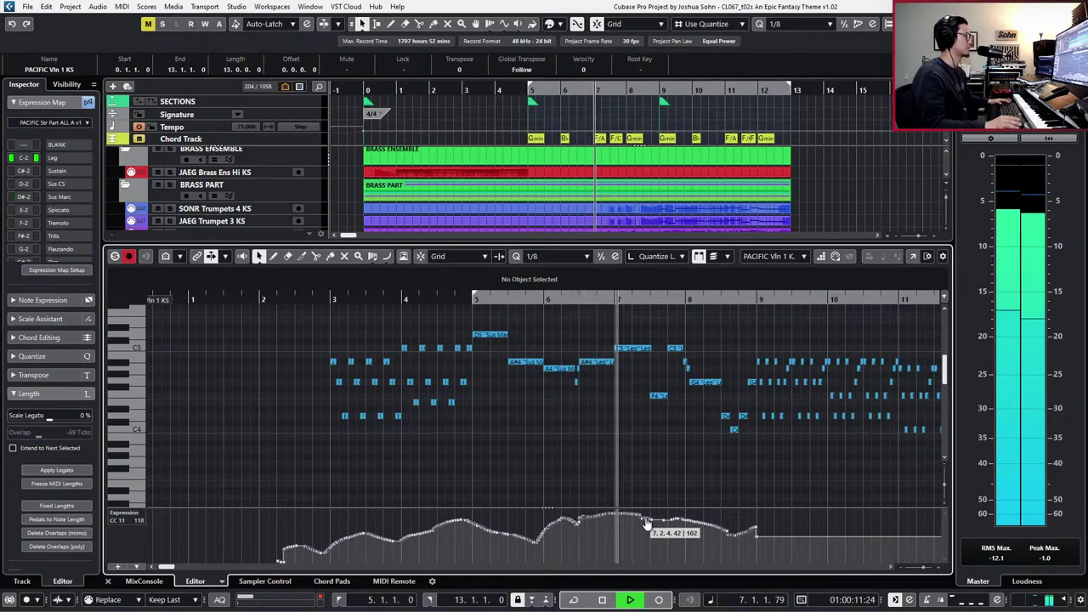
key(space)
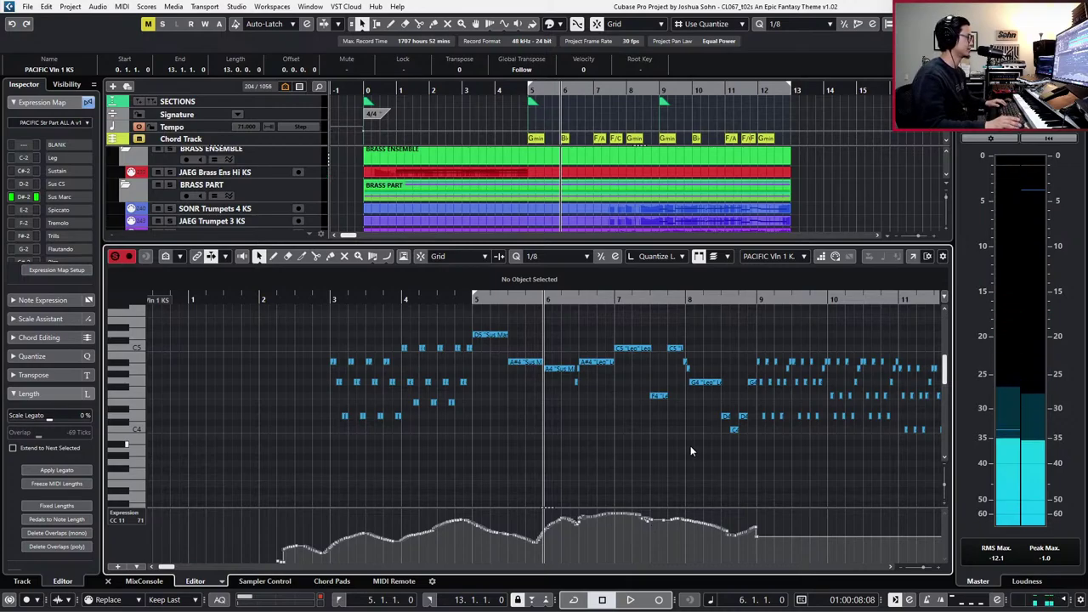
- Change the articulation of the PACIFIC Vln 1 KS C5 note at the start of bar 7 to Sus Marc and play from bar 6
click(639, 348)
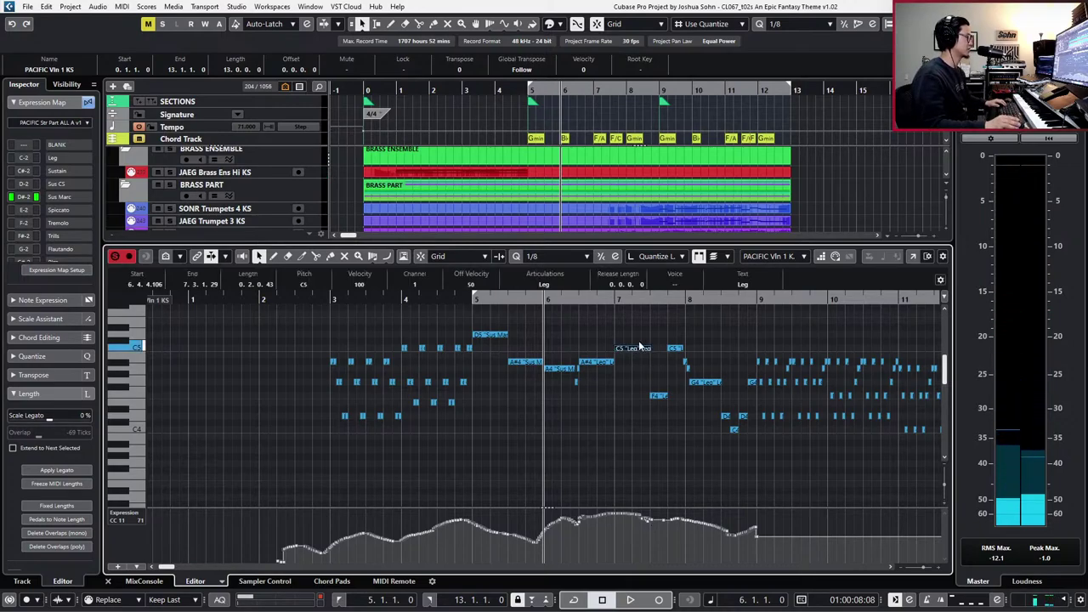
click(531, 286)
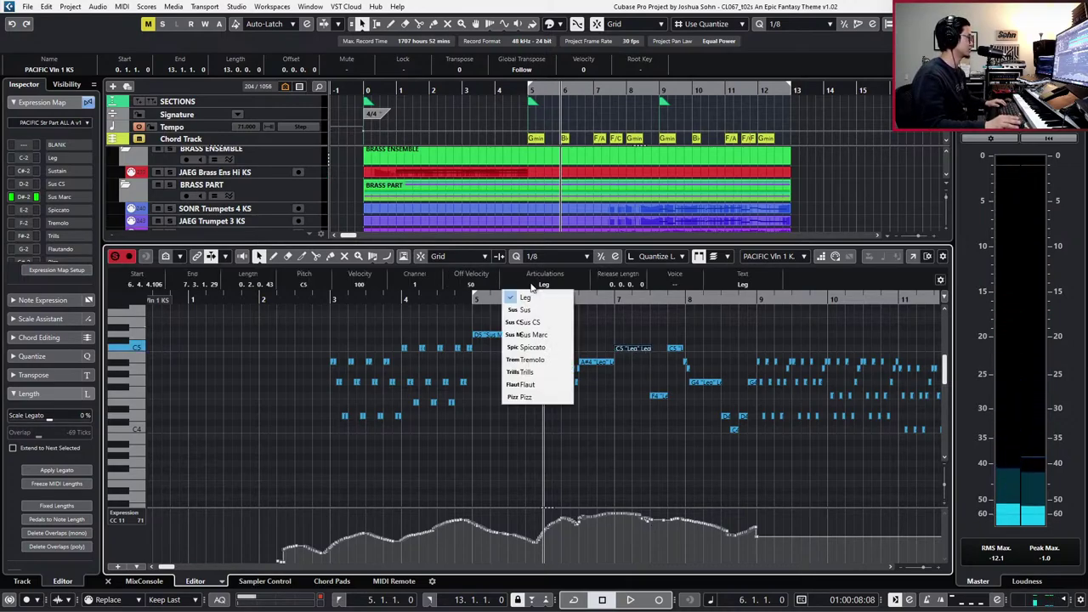
click(547, 334)
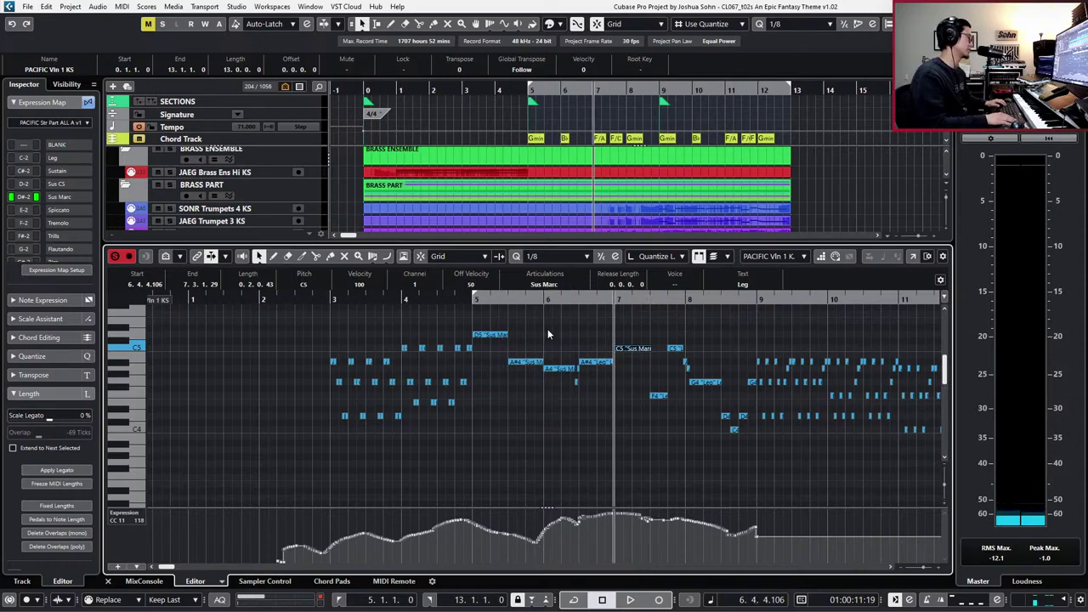
key(KP_Subtract)
scroll(548, 334, right, 4)
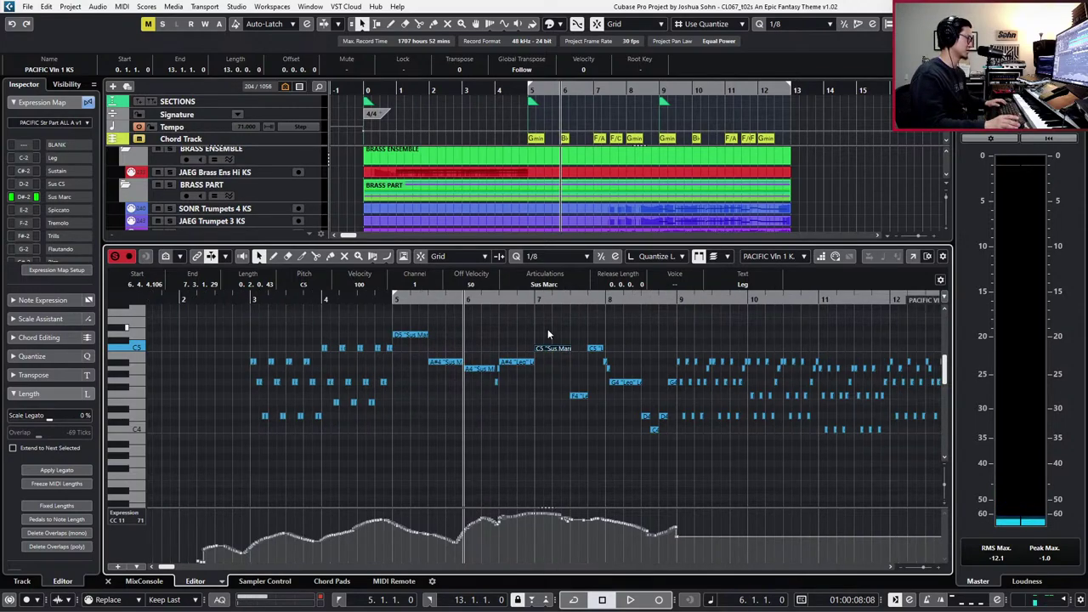
key(space)
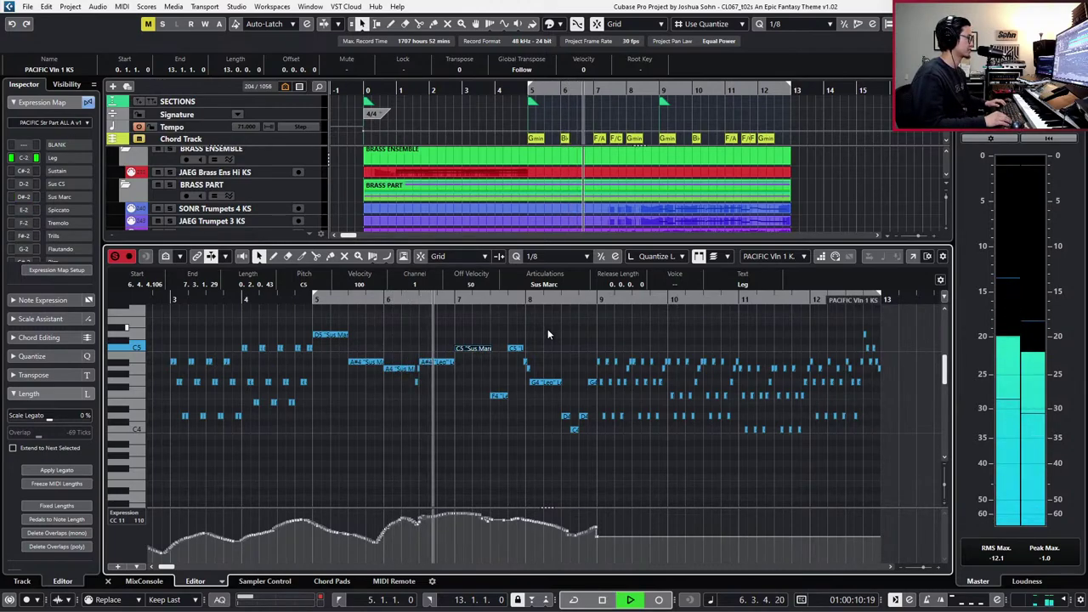
- Shorten the PACIFIC Vln 1 KS A#4 note slightly so it ends just before the bar 7 C5, and stop playback
drag(454, 361, 452, 362)
click(462, 374)
key(space)
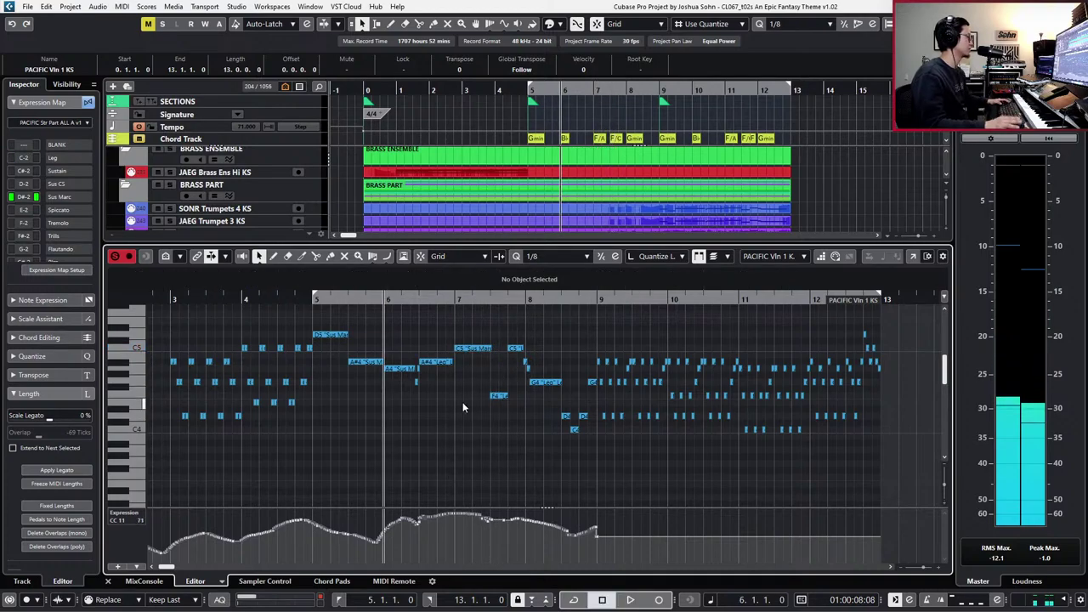
- Set the velocity of the bar 7 C5 note to 72, redraw the expression curve with a dip at the start of bar 7, and play it
click(476, 351)
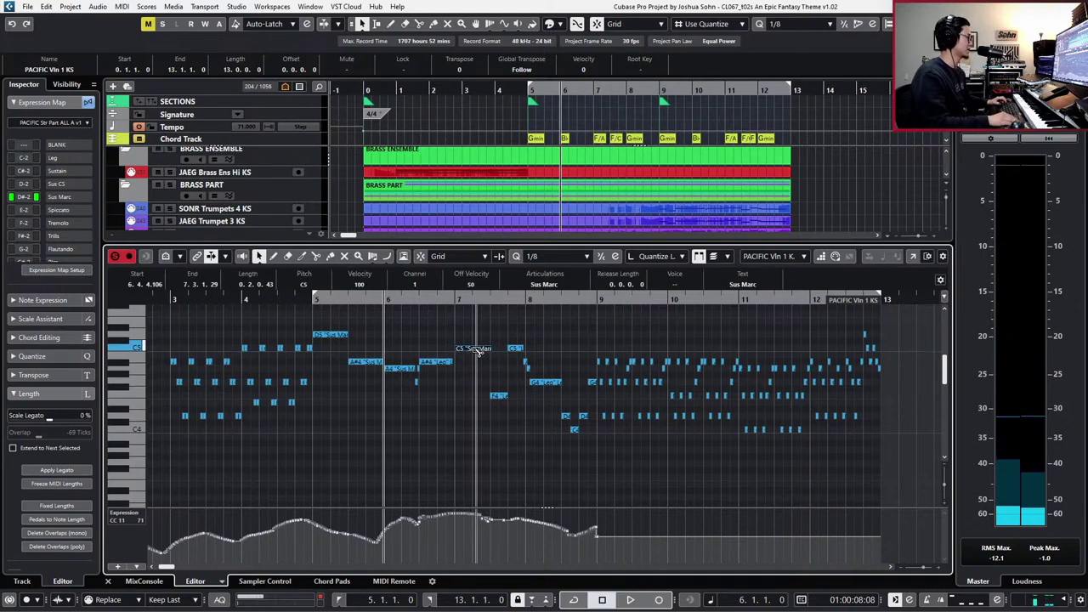
key(v)
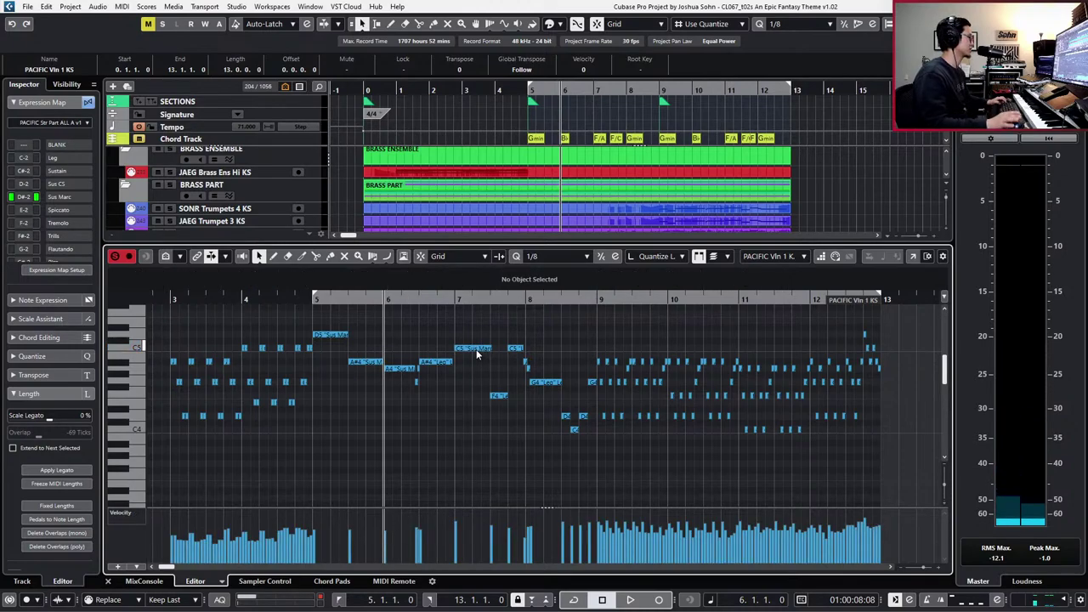
click(477, 351)
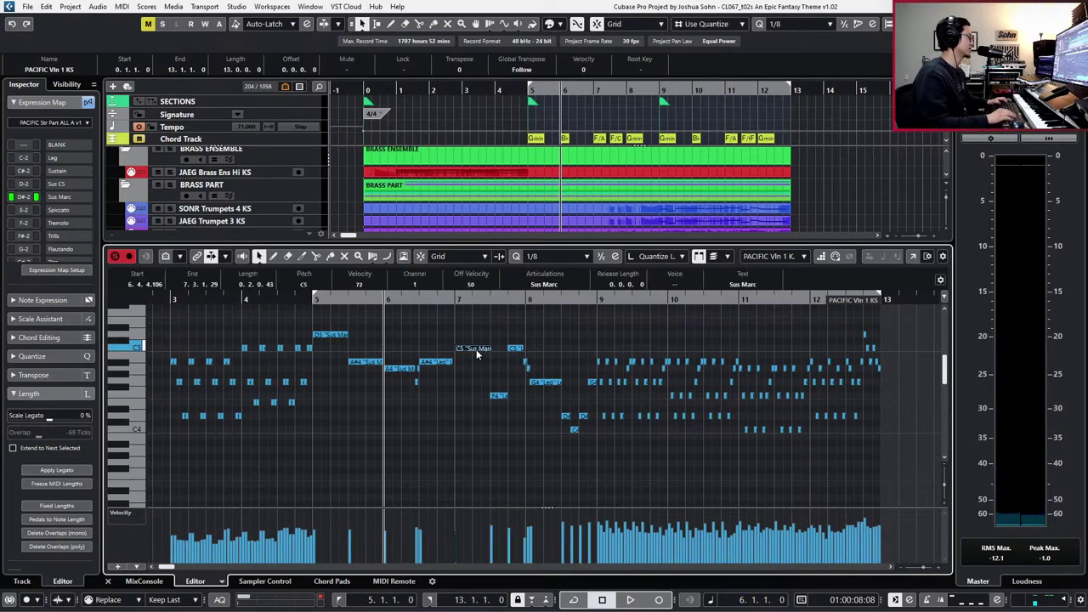
ctrl+click(477, 351)
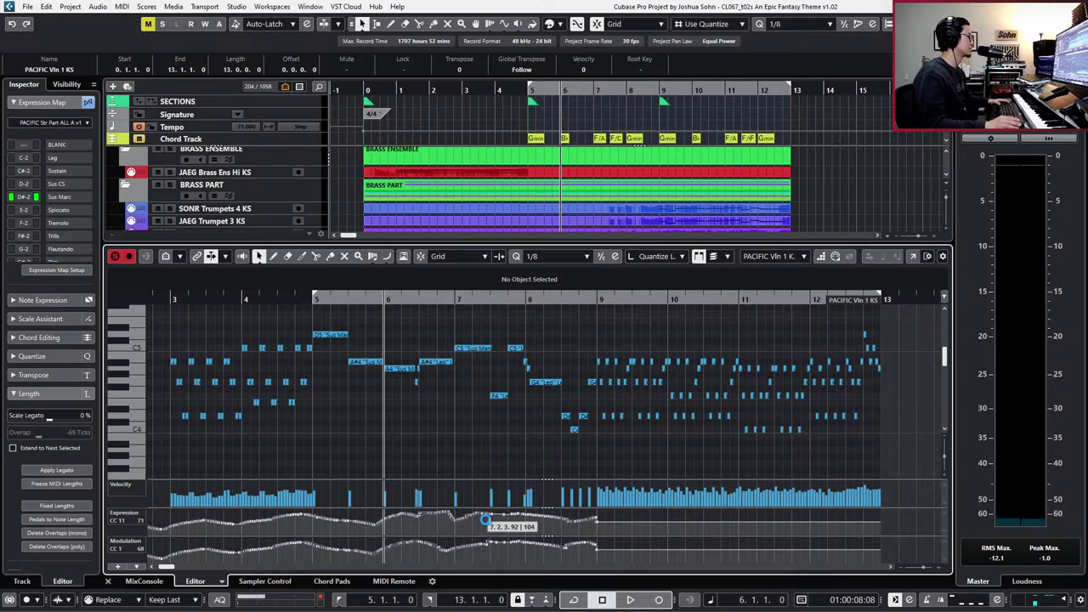
key(space)
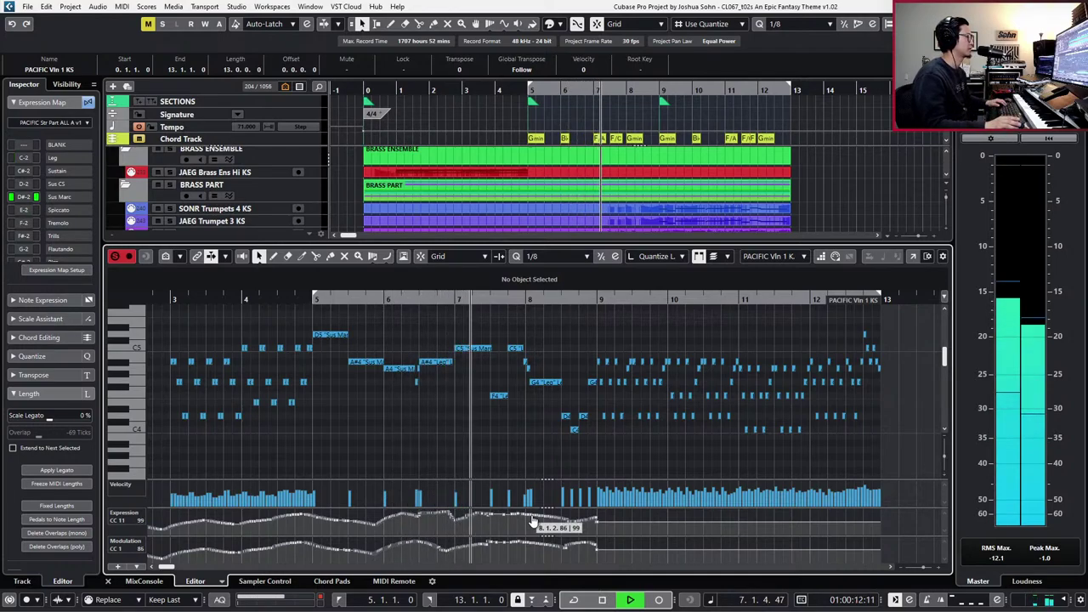
- Take PACIFIC Vln 1 KS out of solo, play the full mix from bar 6, and close the note editor
key(space)
key(s)
key(space)
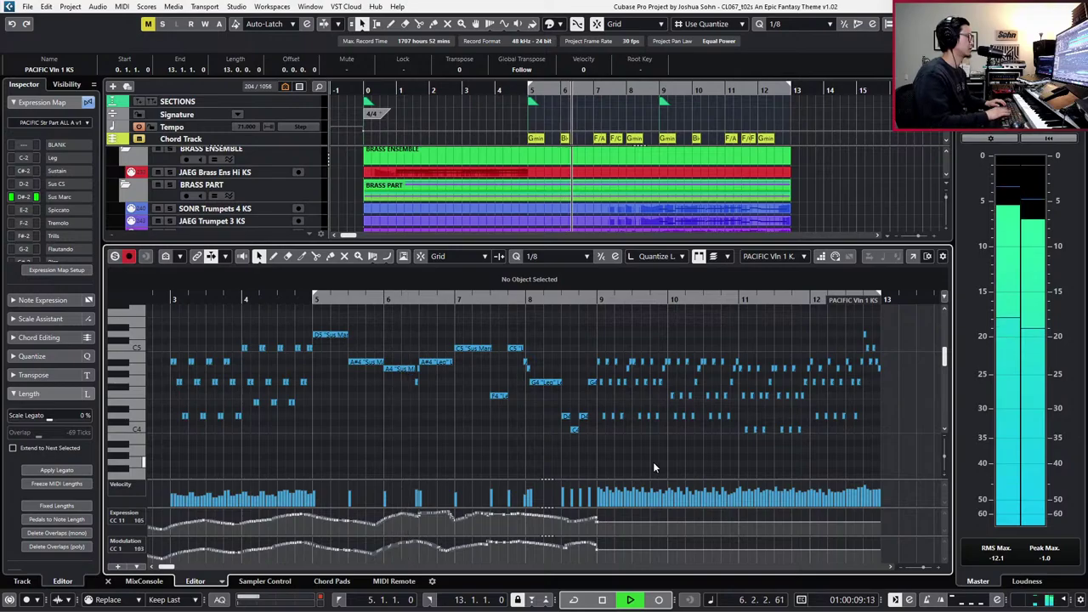
key(ctrl+e)
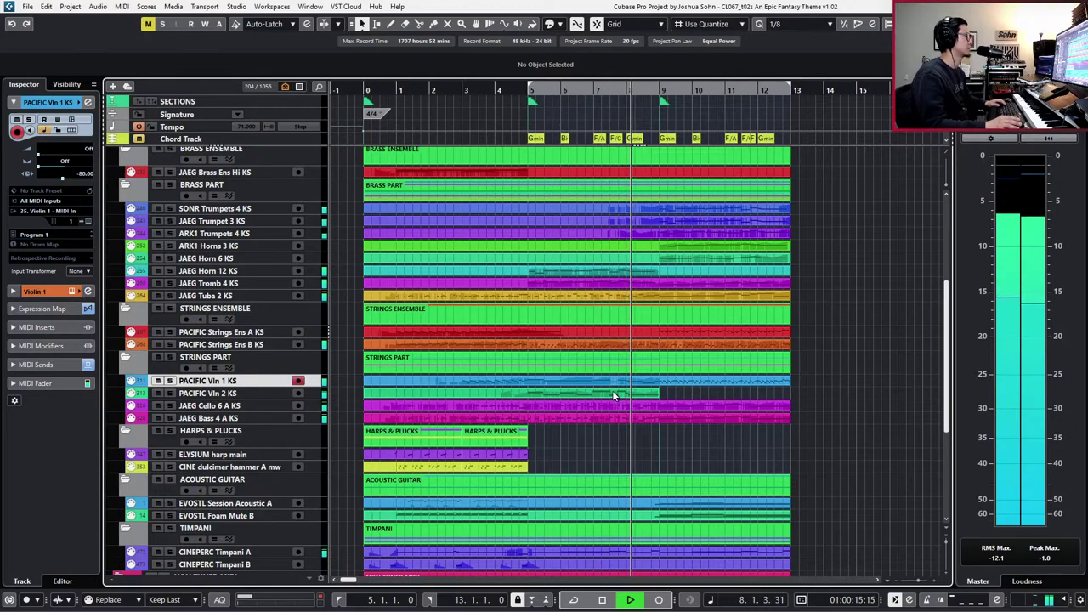
key(space)
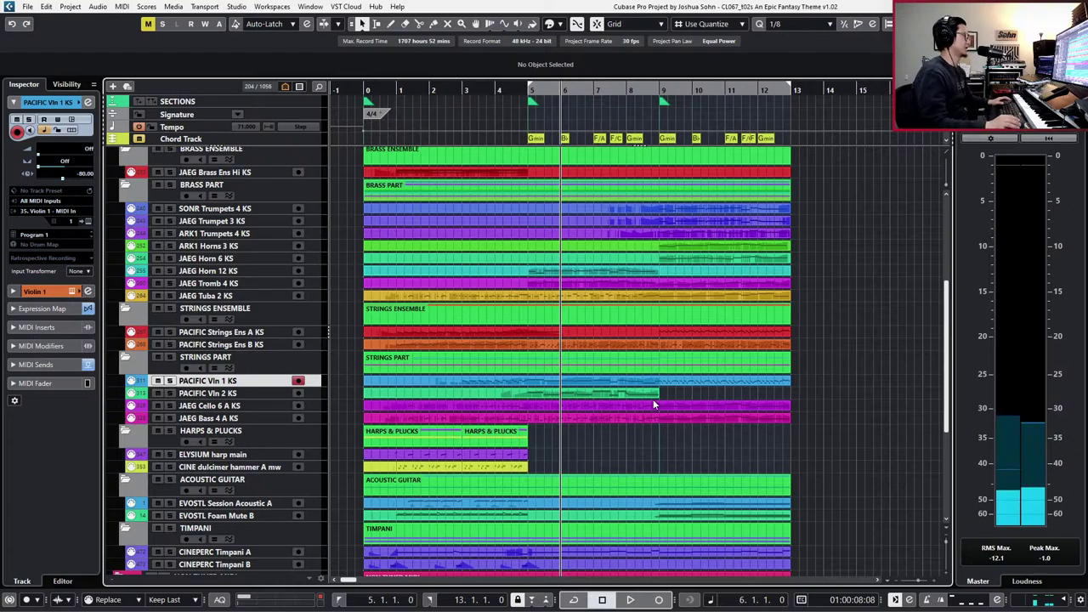
- Open PACIFIC Vln 2 KS, give the A4 note at the start of bar 7 Sus Marc and velocity 70, and play it
double_click(649, 395)
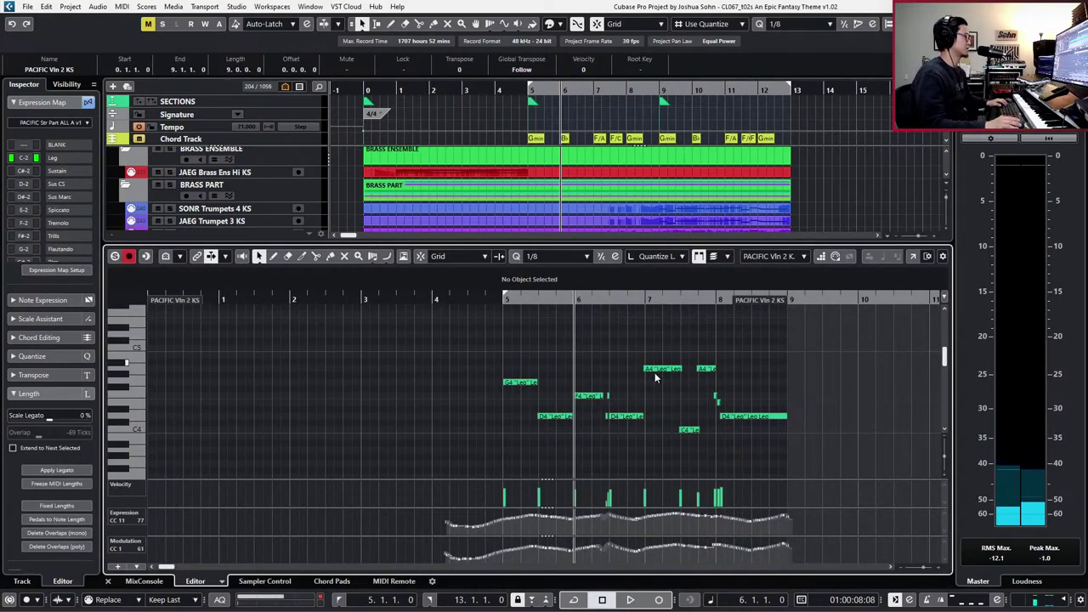
click(654, 370)
click(548, 285)
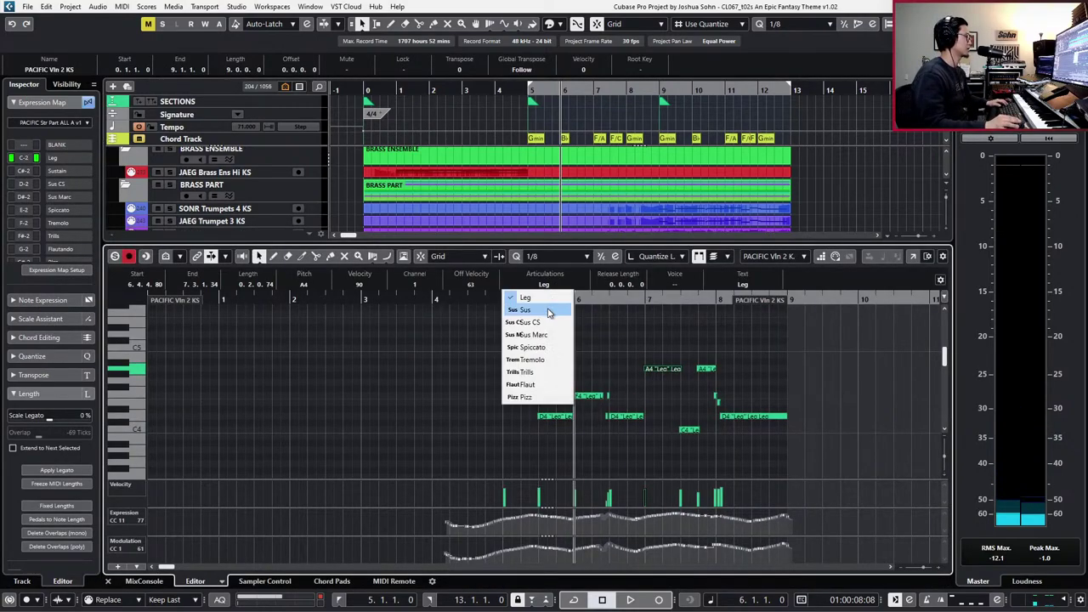
click(545, 334)
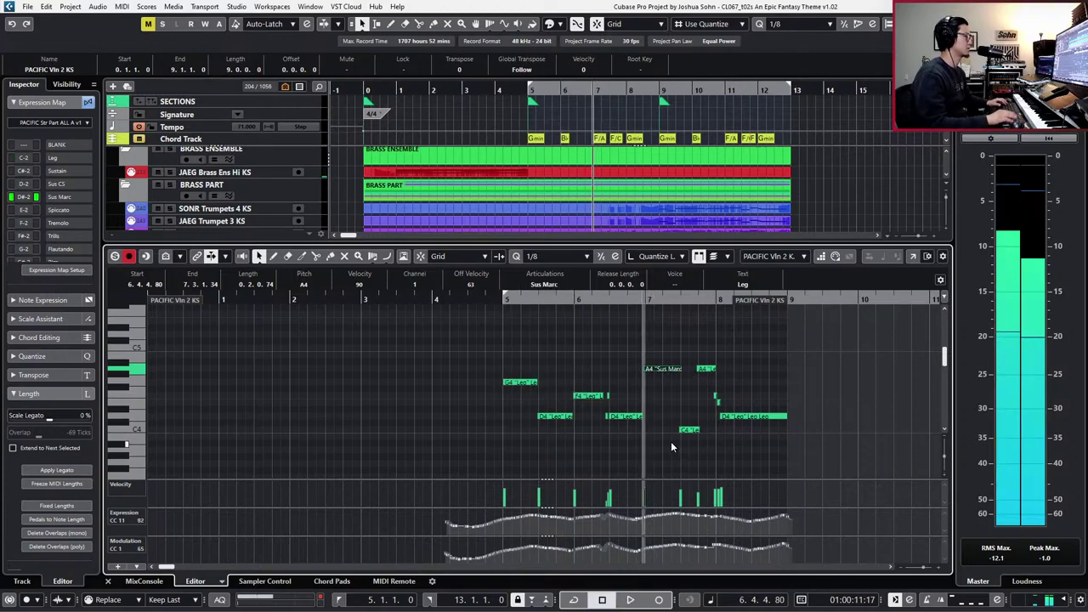
key(space)
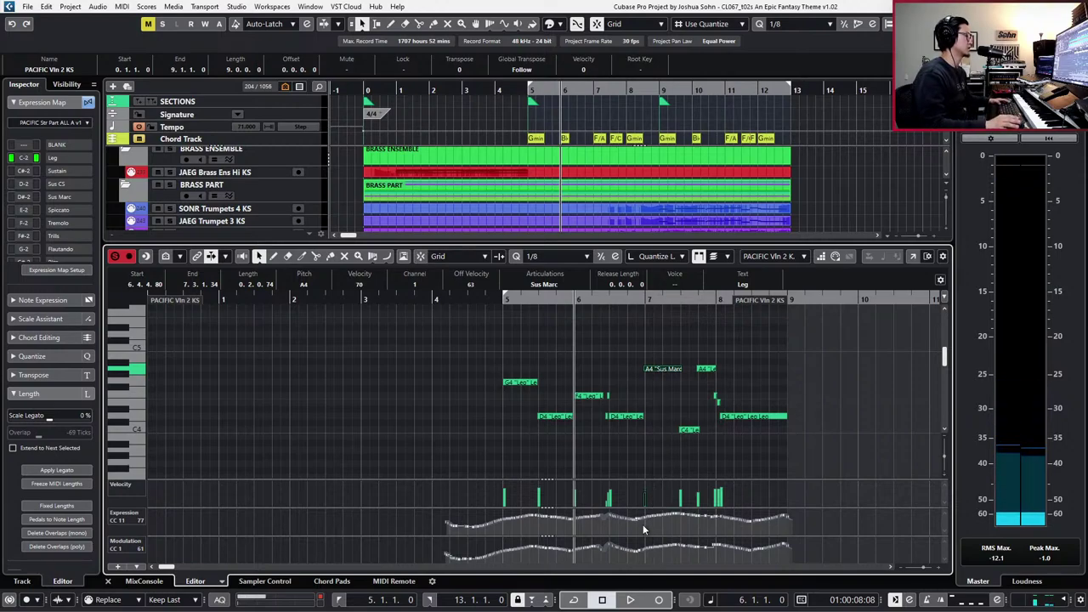
key(space)
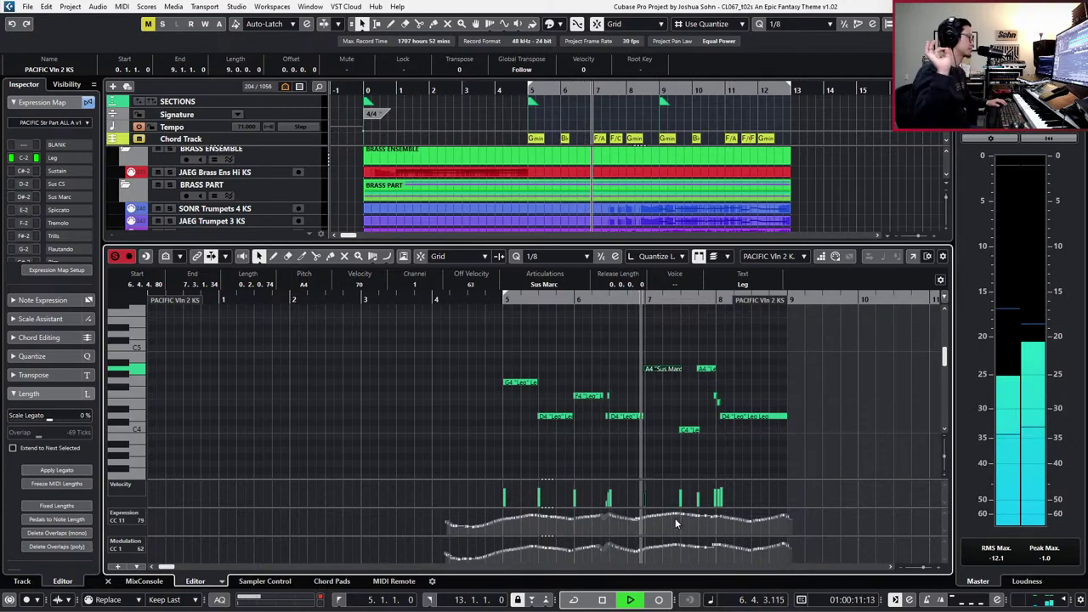
- Unsolo the editor, play the full mix from bar 6 and touch up the PACIFIC Vln 2 KS expression curve in bars 7 and 8
key(s)
key(space)
key(space)
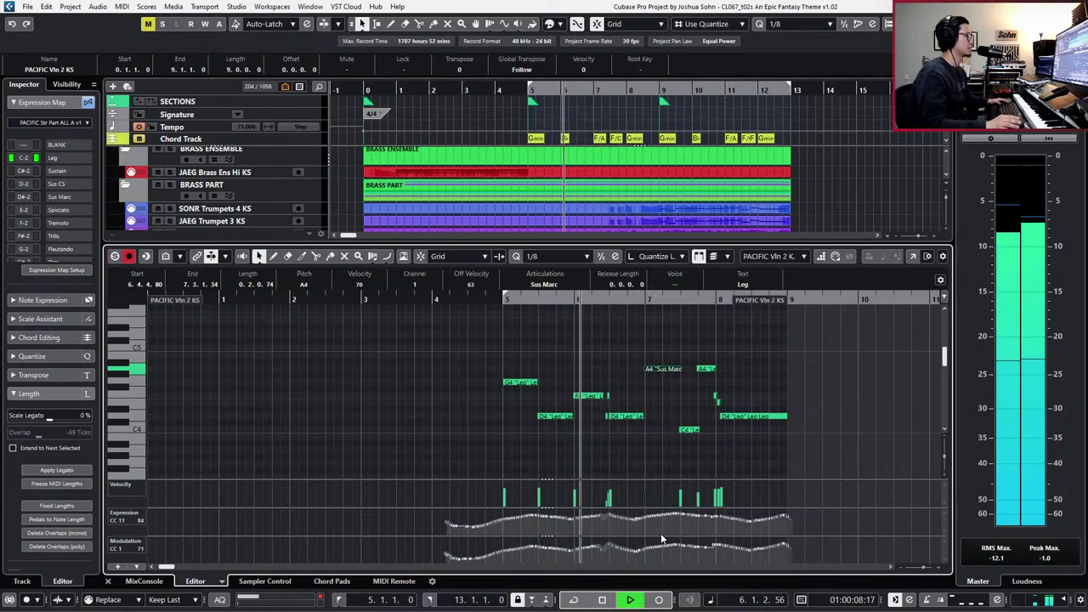
key(j)
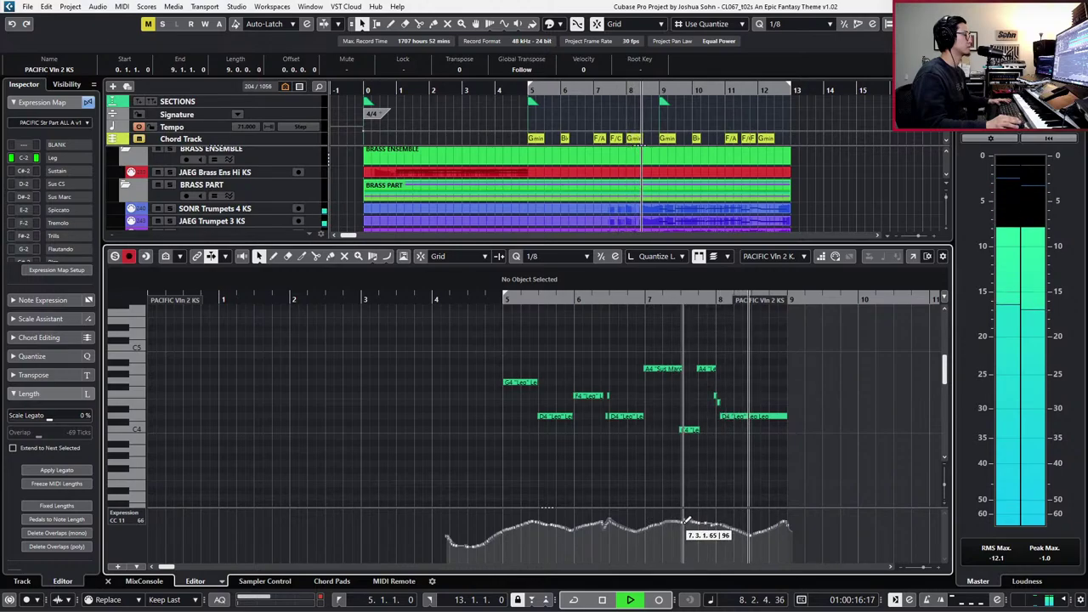
key(space)
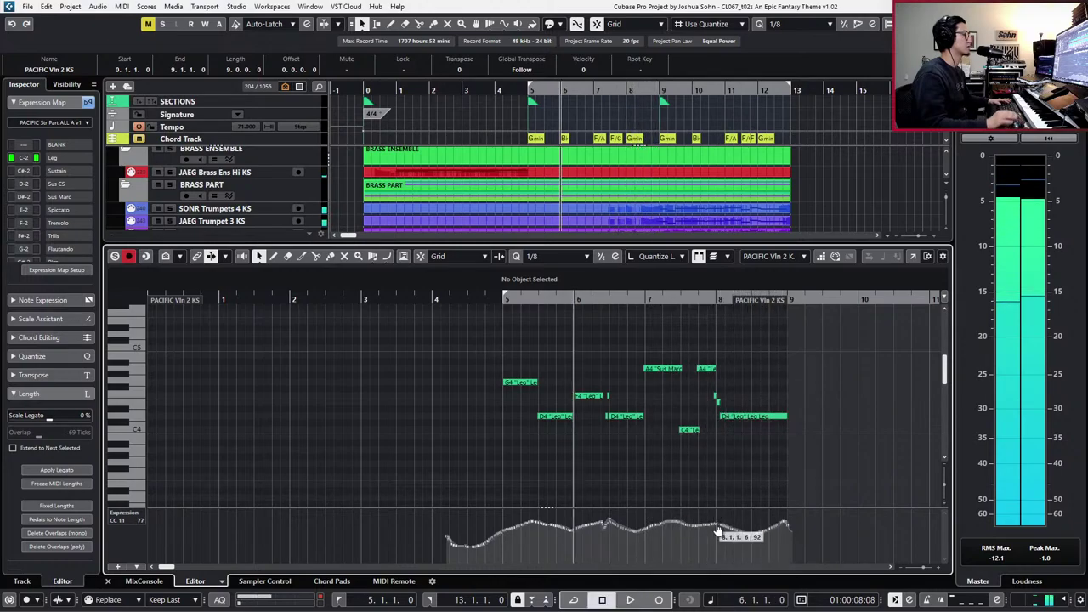
- Close the note editor and listen to the full arrangement from bar 8 into bar 9, checking the woodwind, brass and string parts
key(Return)
key(KP_Add)
key(KP_Add)
key(KP_Add)
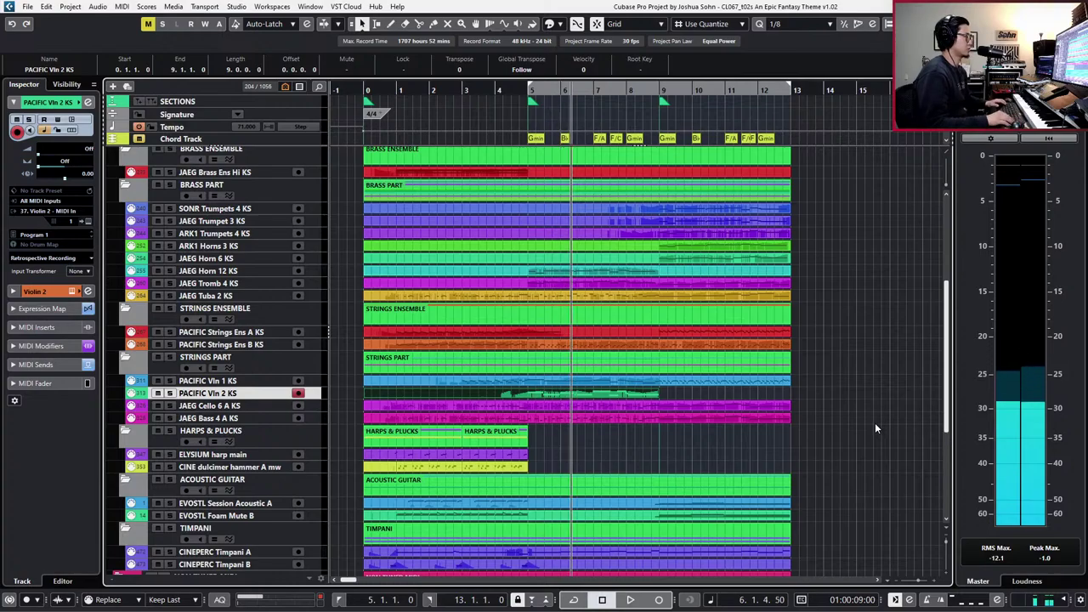
key(KP_Subtract)
key(space)
scroll(876, 423, up, 3)
scroll(875, 398, right, 1)
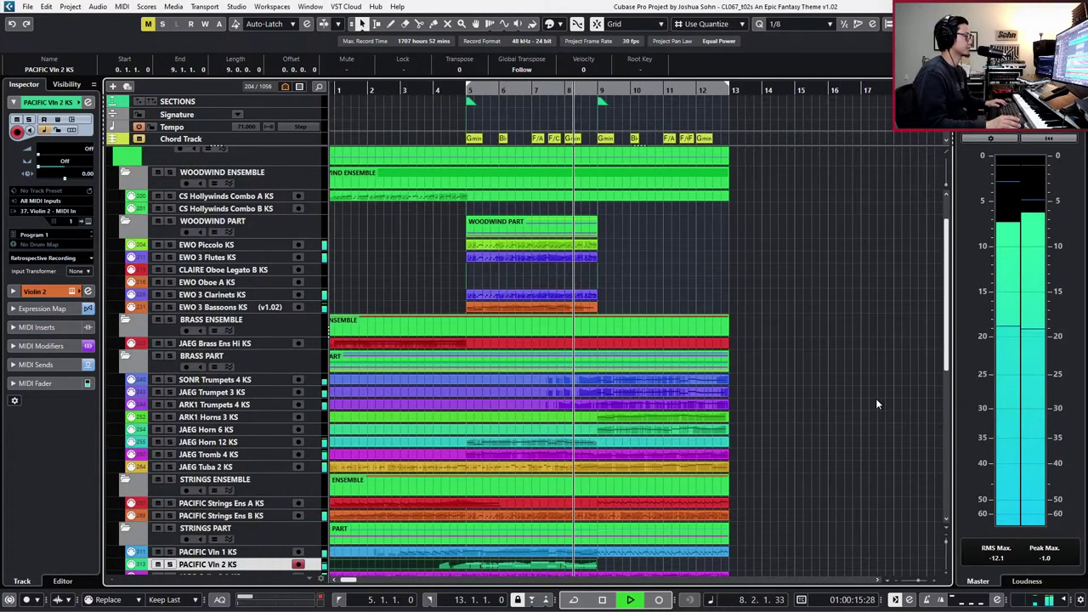
scroll(711, 268, down, 2)
key(h)
key(h)
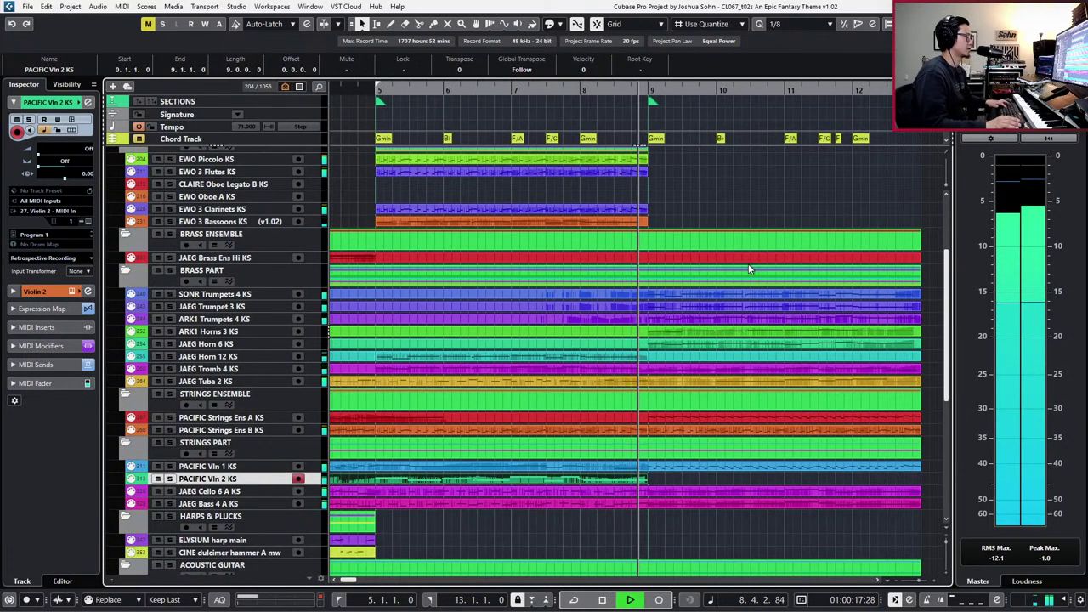
scroll(749, 269, left, 1)
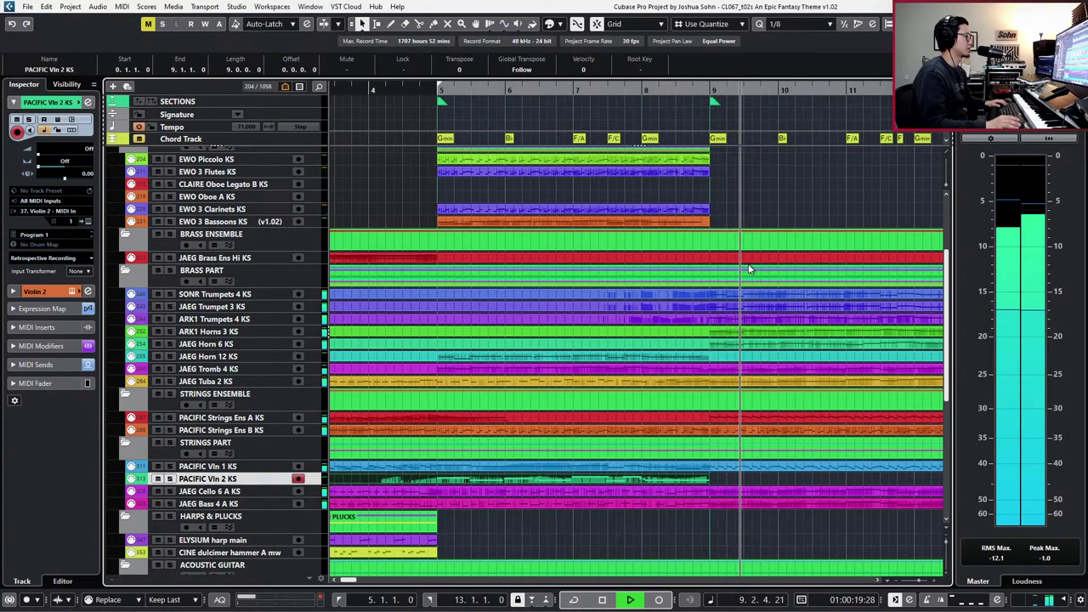
key(space)
key(space)
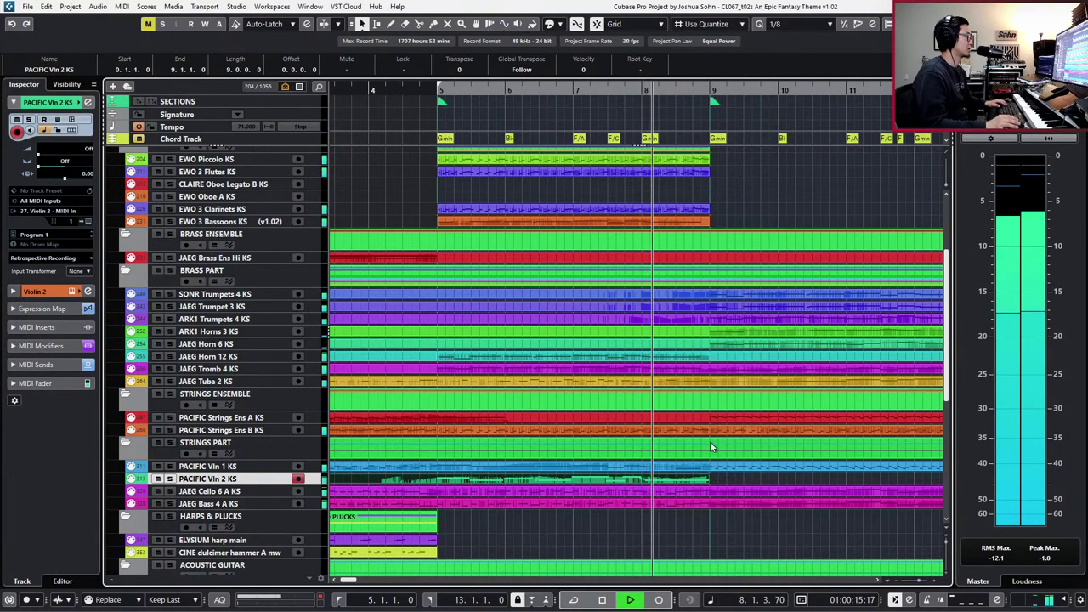
- Replay the mix from bar 8 and check the violin, cello and bass parts leading into bar 9
click(701, 469)
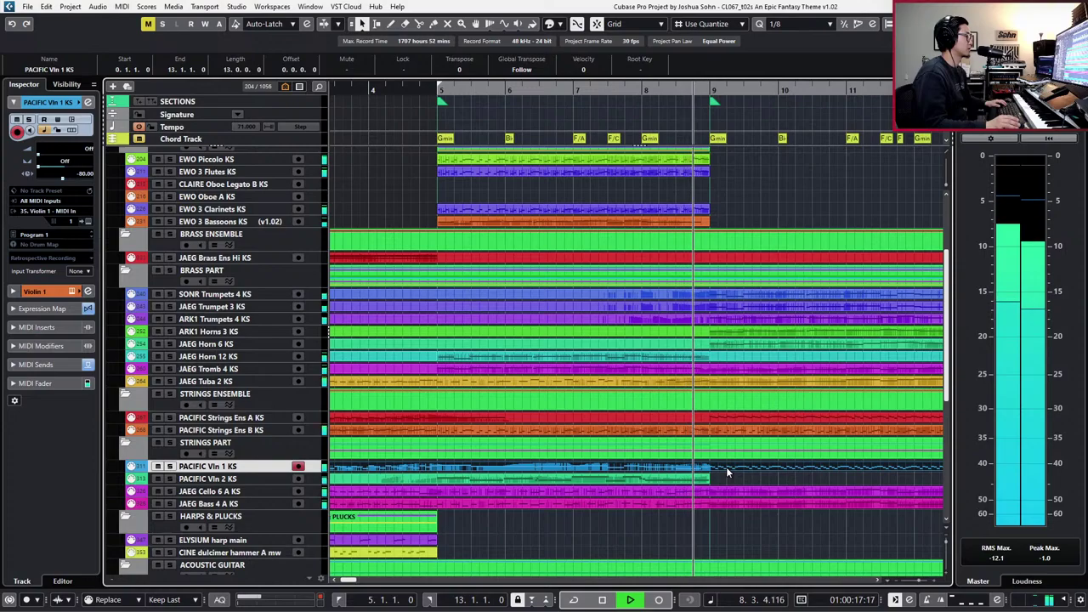
key(space)
scroll(719, 445, down, 3)
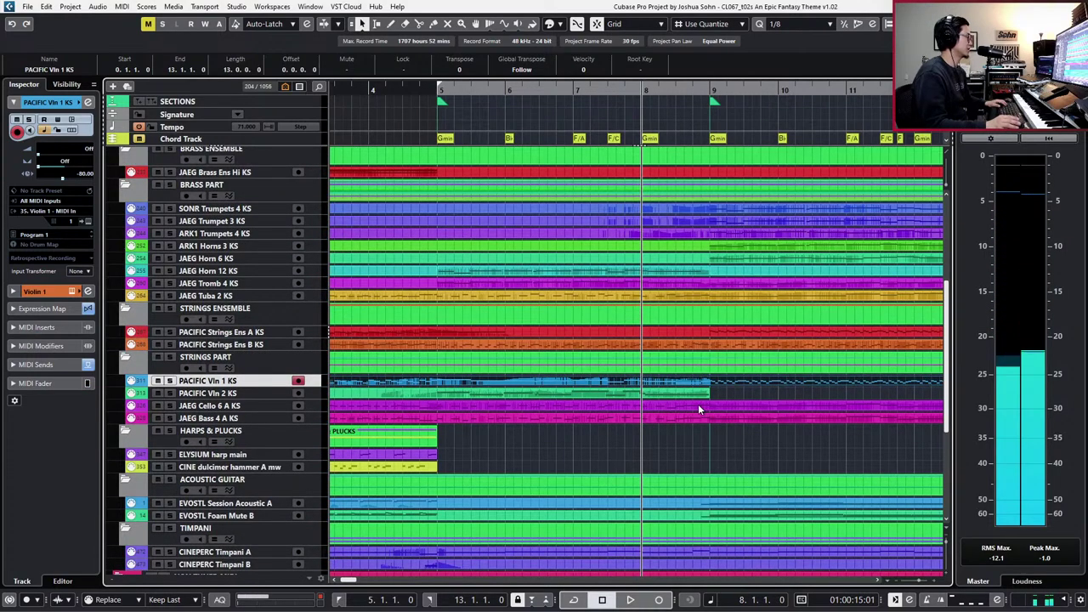
click(696, 433)
click(693, 408)
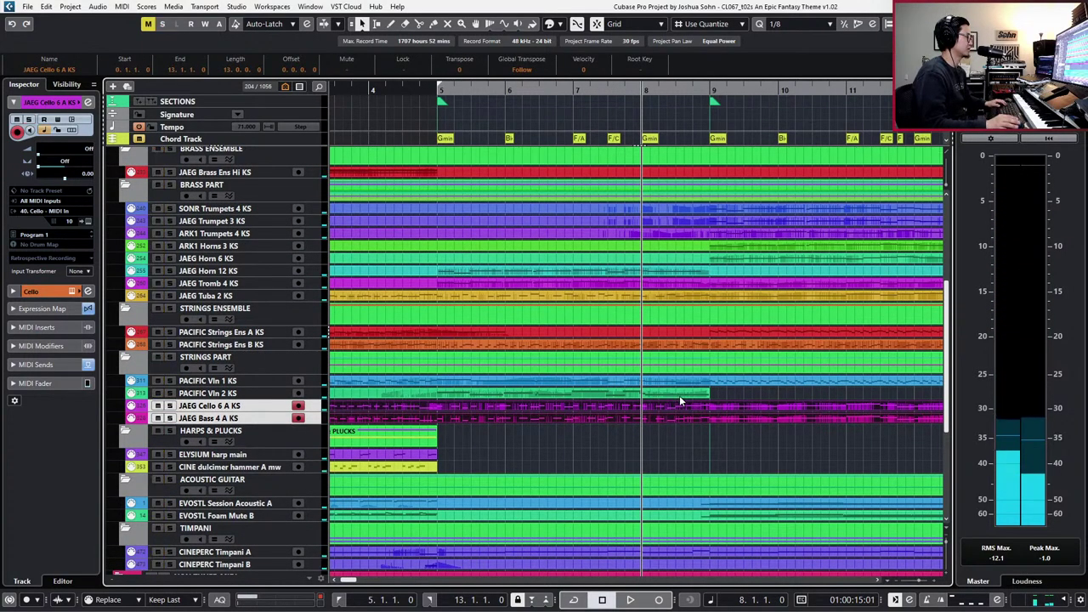
click(679, 395)
key(space)
scroll(696, 413, down, 3)
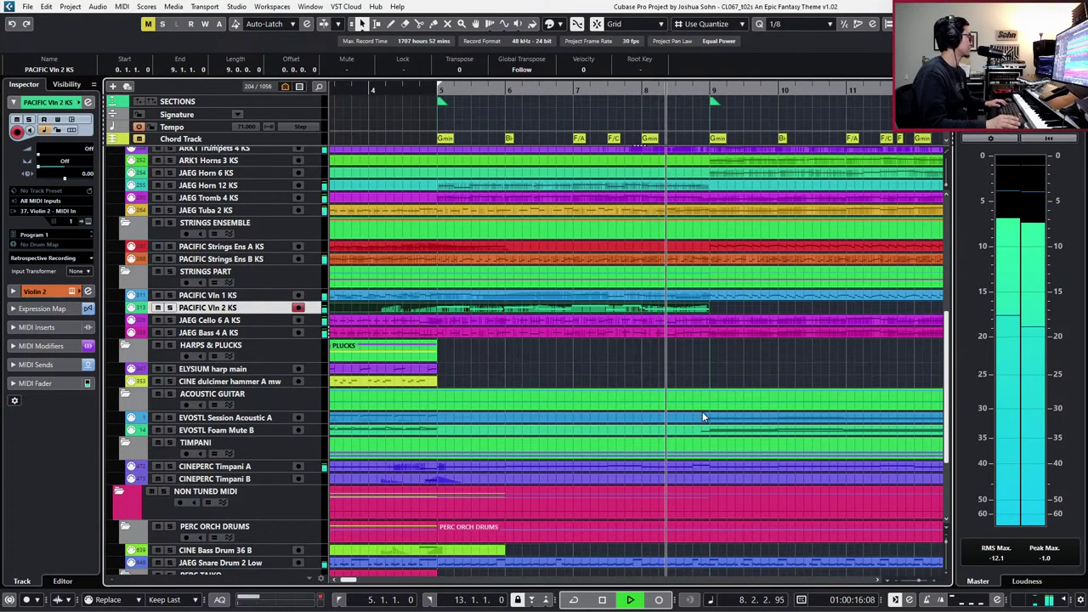
key(space)
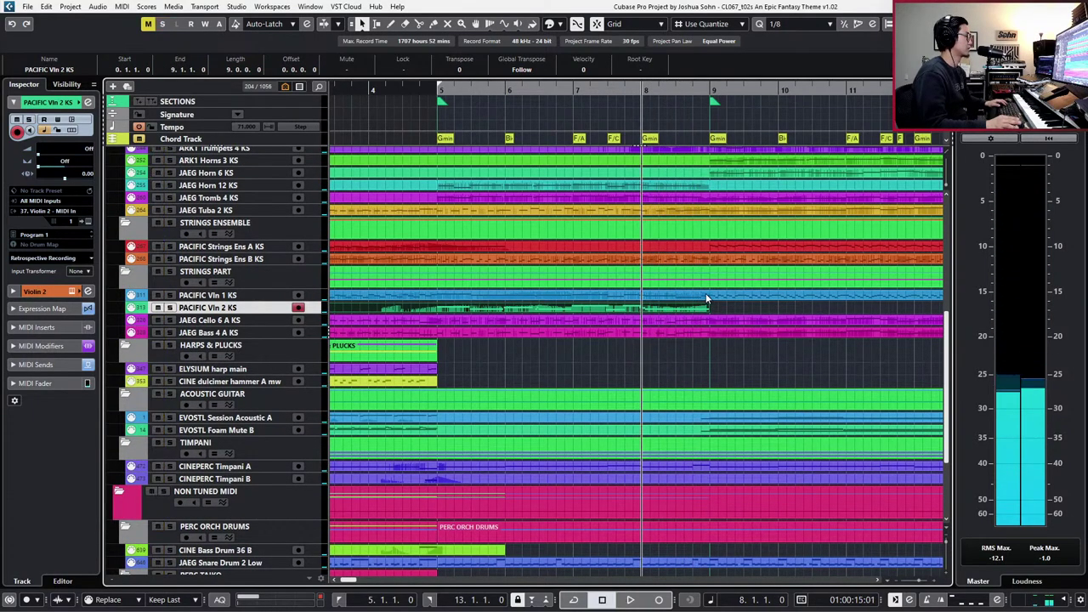
- Solo PACIFIC Vln 1 KS and PACIFIC Vln 2 KS together and listen from bar 8
click(705, 293)
key(s)
key(space)
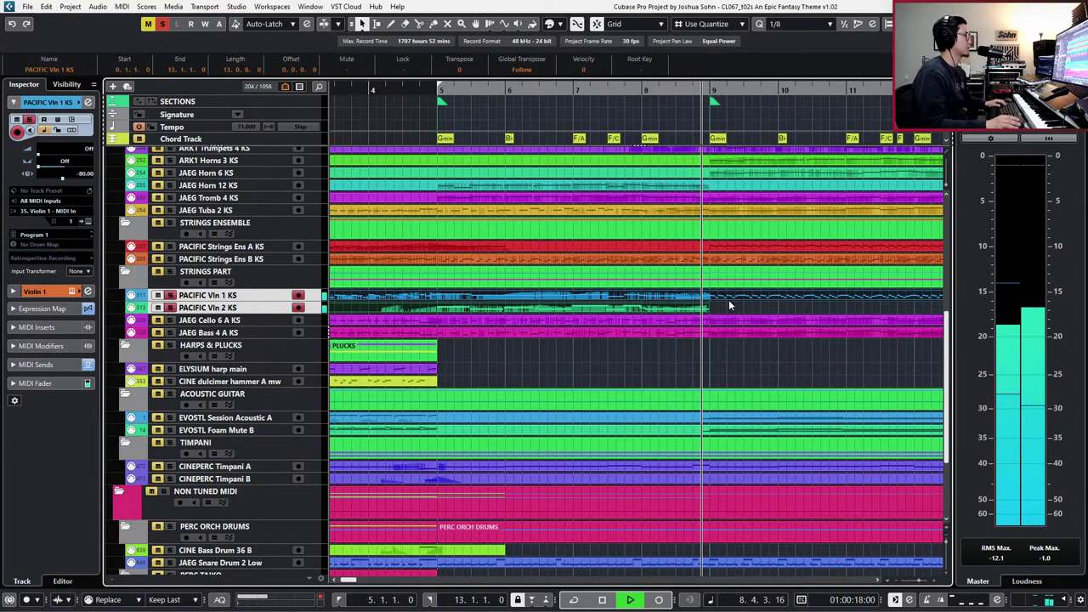
key(space)
click(713, 313)
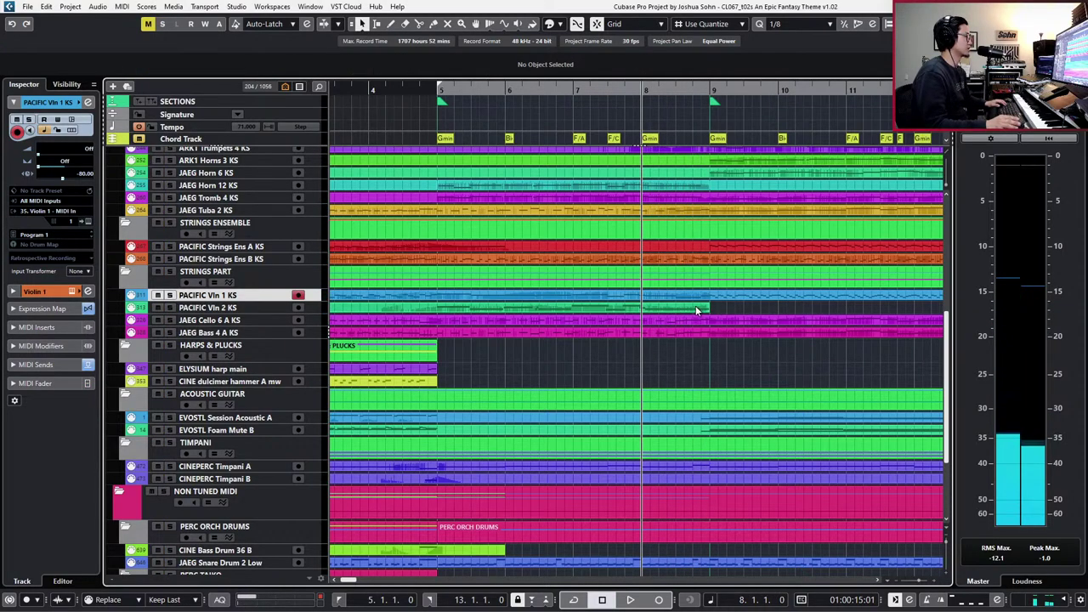
- Open both violin parts together and shorten the PACIFIC Vln 2 KS D4 note in bar 8 to end at about 8.2.4.117
click(695, 309)
shift+click(693, 294)
double_click(694, 296)
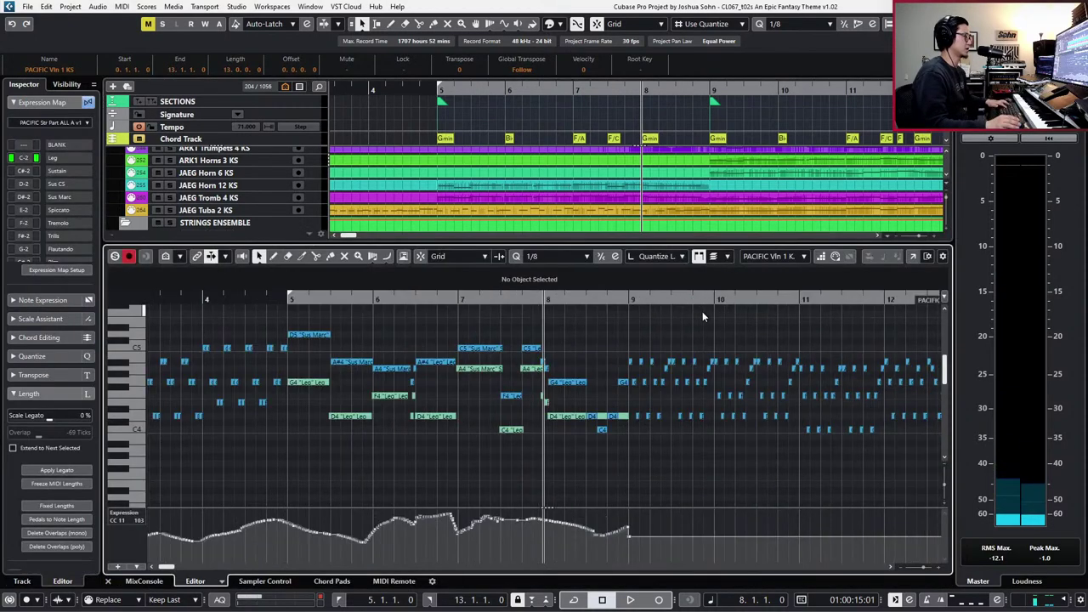
key(h)
key(h)
key(h)
click(625, 417)
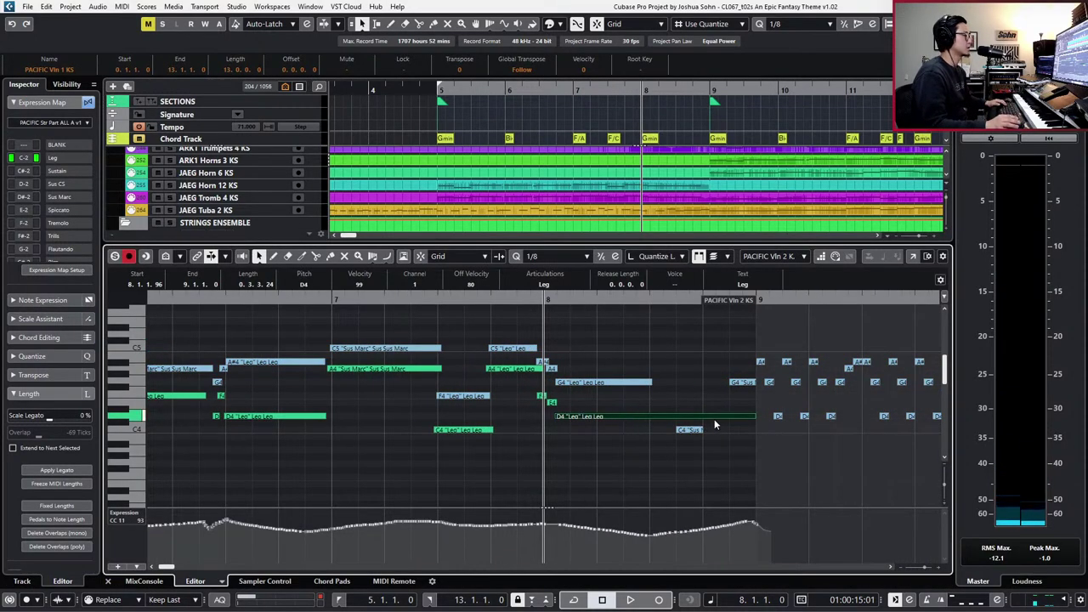
drag(666, 421, 647, 416)
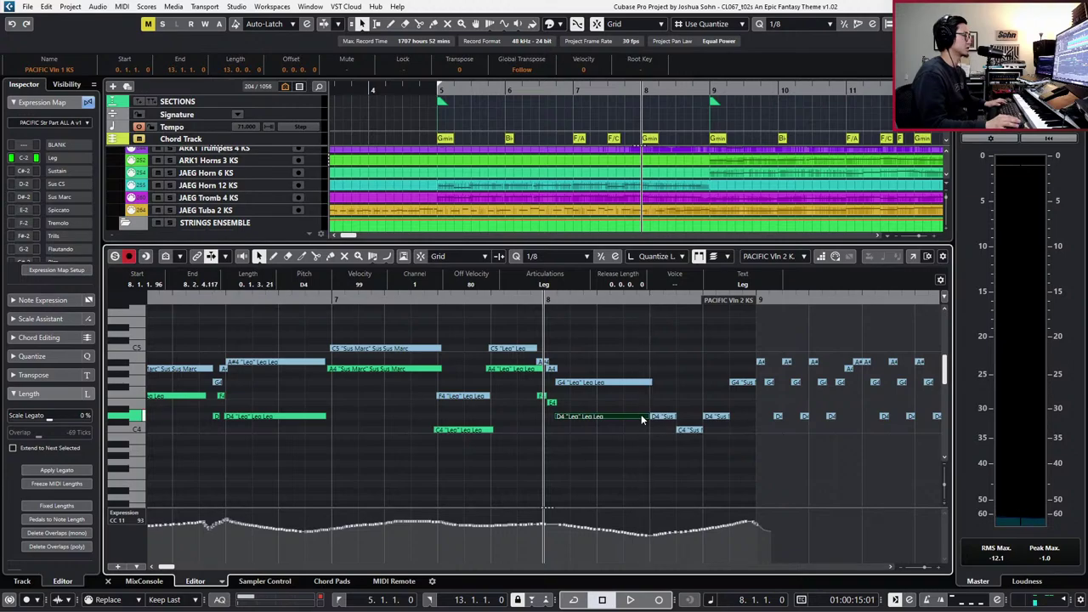
- Copy the PACIFIC Vln 1 KS D4, C4, D4 and G4 notes from 8.3.1.0 into PACIFIC Vln 2 KS and play from bar 8
click(657, 415)
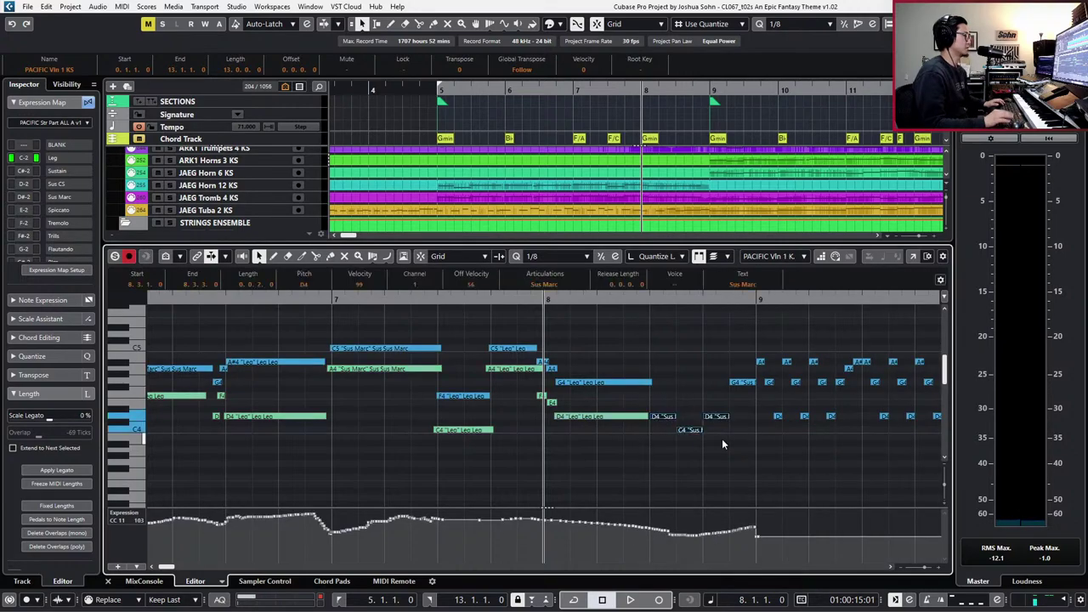
key(l)
click(739, 391)
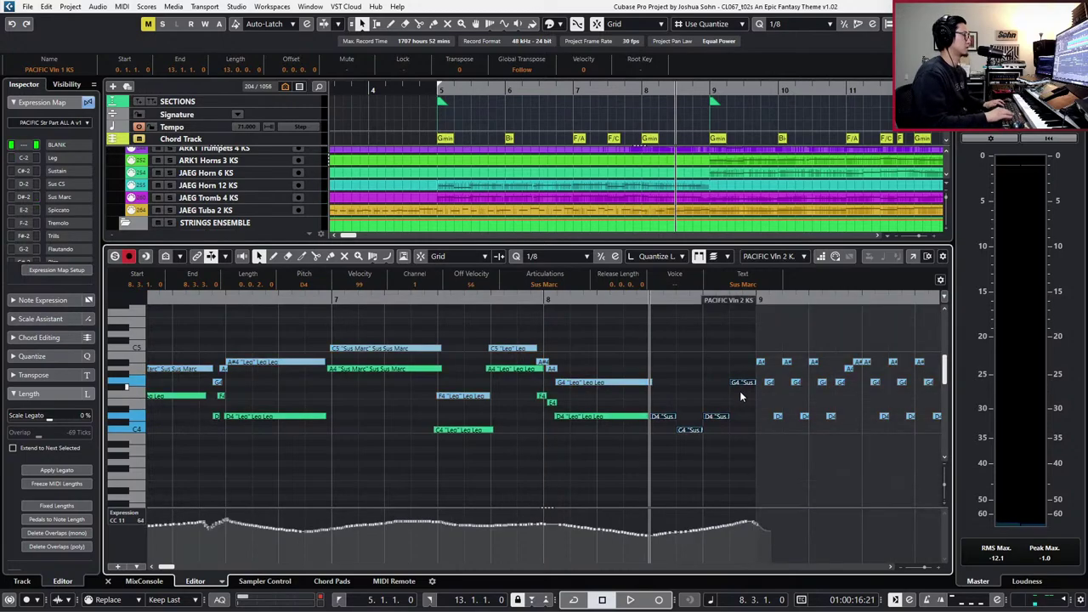
key(space)
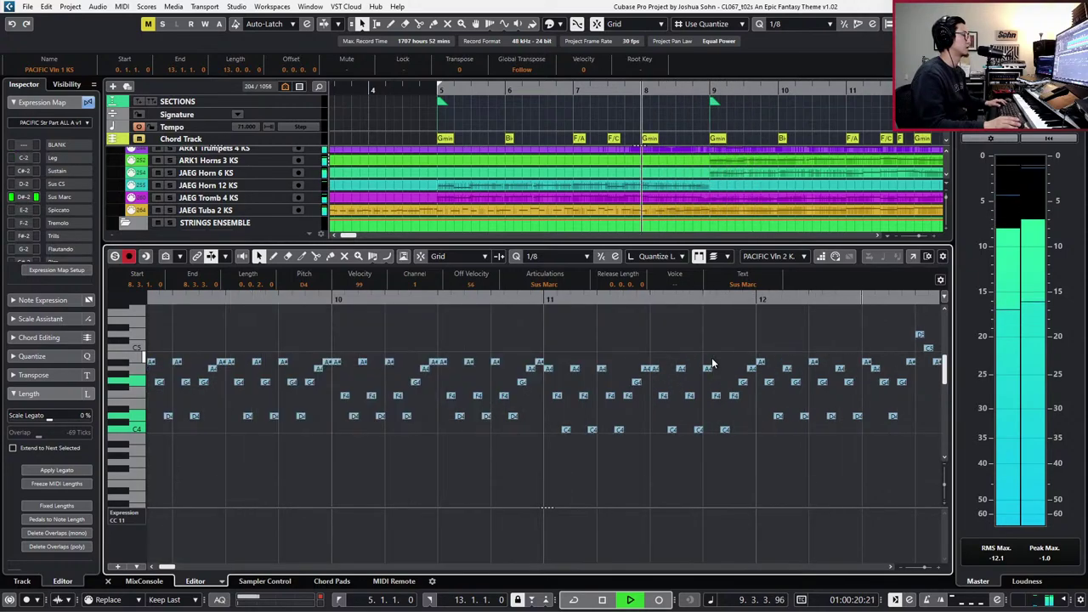
- Stop playback, close the note editor and play the whole arrangement from bar 4
key(space)
key(ctrl+alt+e)
key(g)
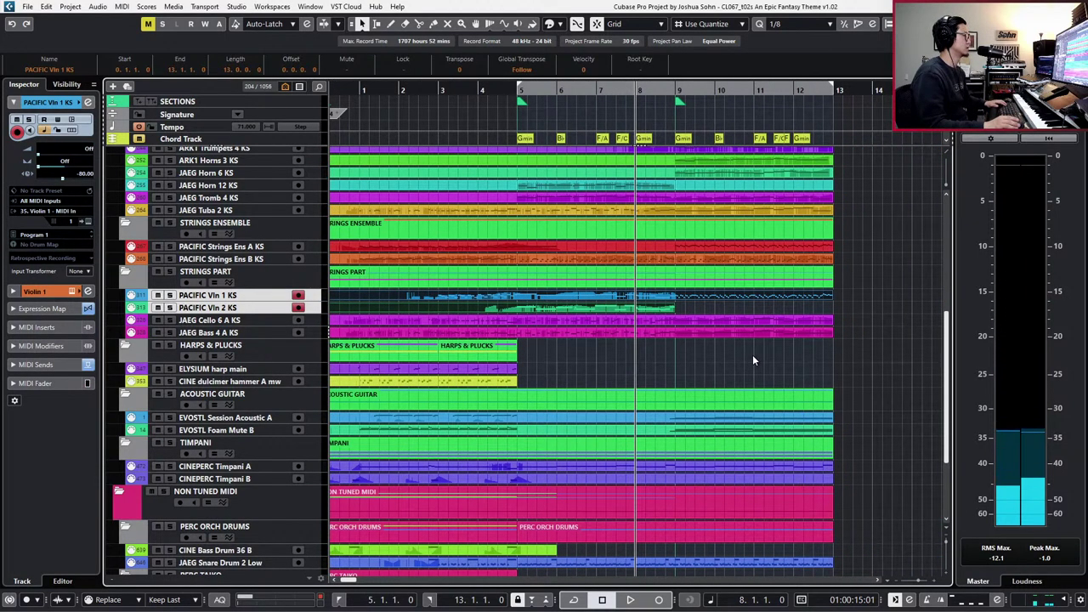
scroll(752, 360, up, 3)
key(KP_Subtract)
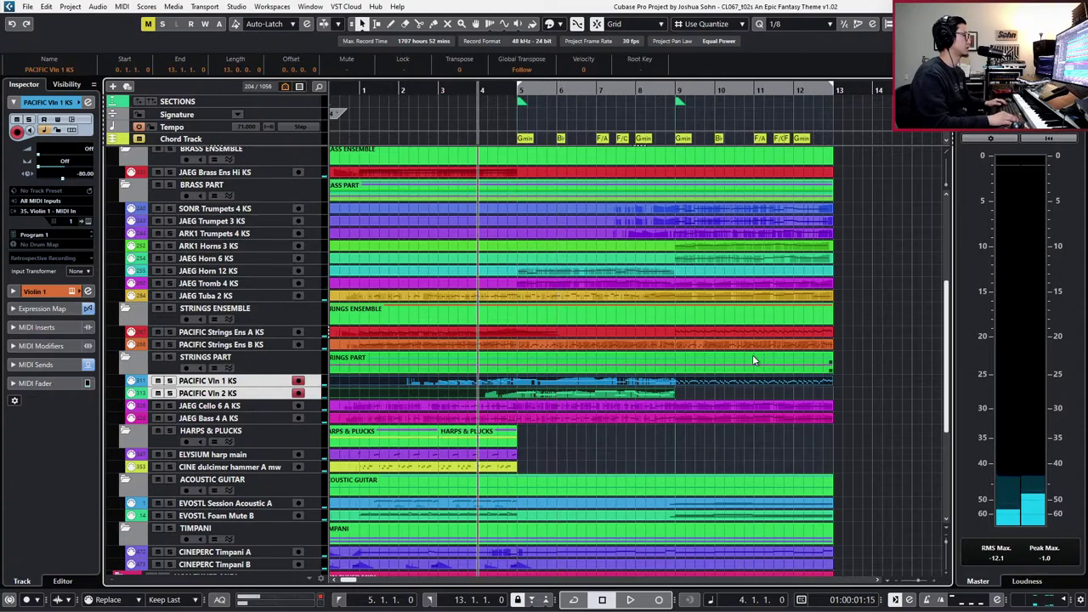
key(space)
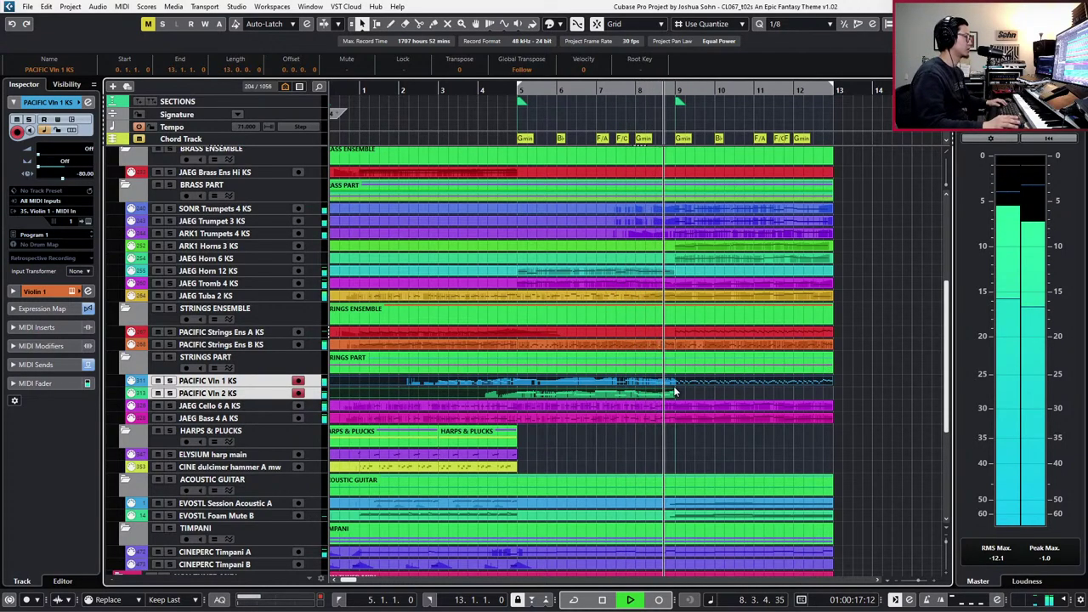
- Stop playback, move the playback position to bar 8 and split the PACIFIC Vln 1 KS part at bar 9
key(h)
key(h)
scroll(698, 388, right, 2)
key(space)
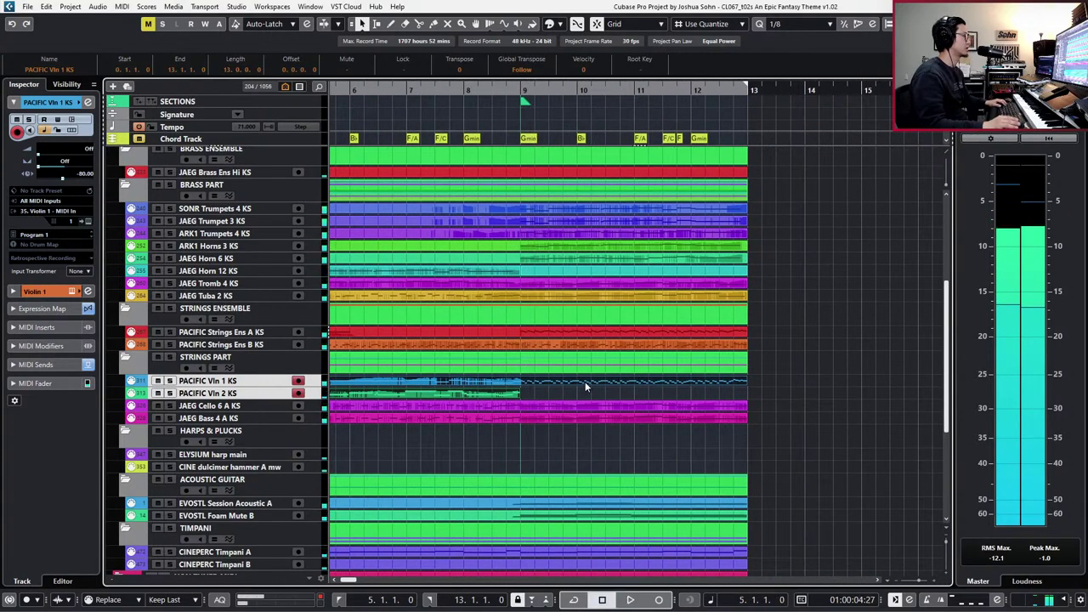
key(KP_Add)
key(KP_Add)
key(KP_Add)
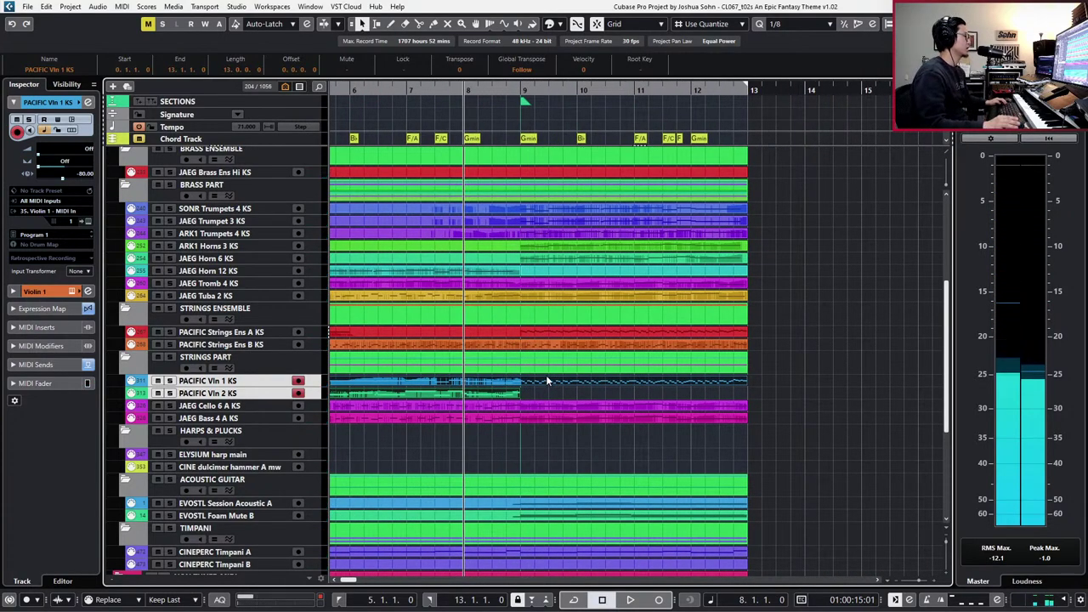
alt+click(522, 385)
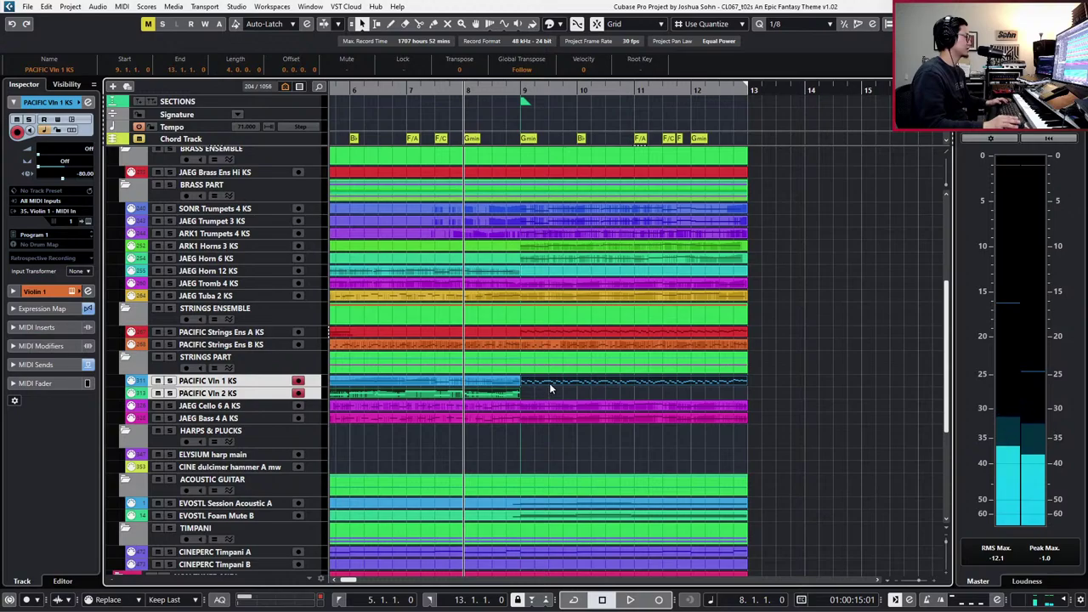
- Play the PACIFIC Vln 1 KS part from bar 9 in solo, stop playback and cut the part
click(573, 382)
key(l)
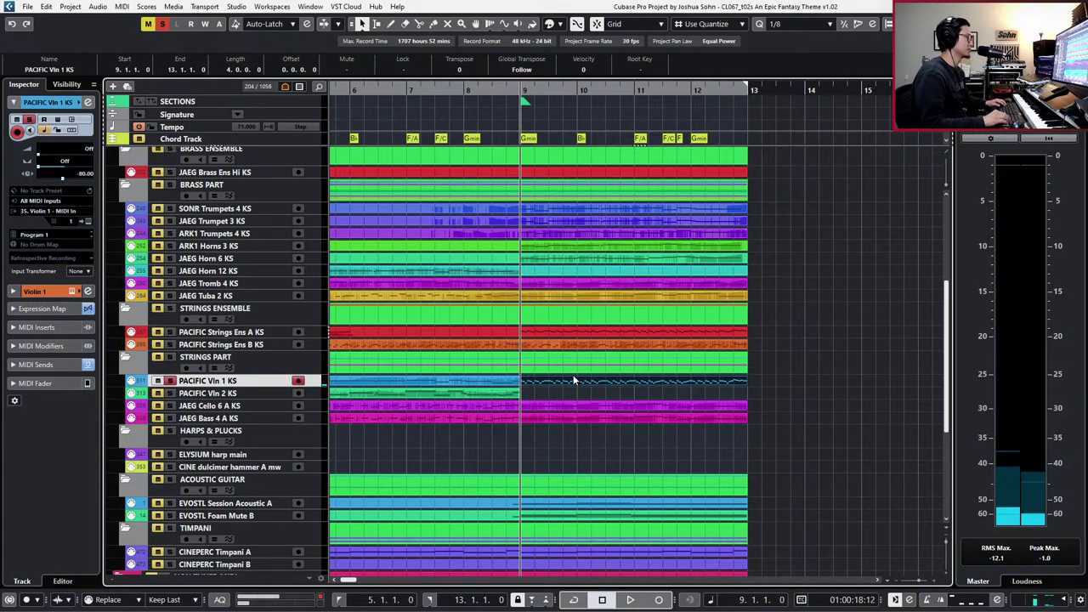
scroll(573, 382, up, 4)
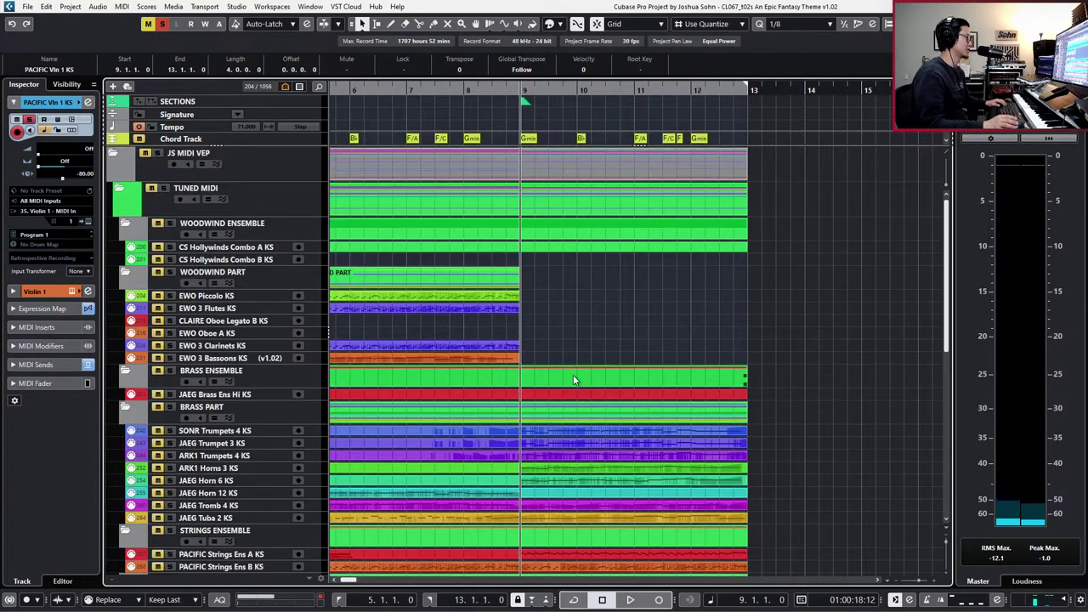
scroll(573, 382, down, 2)
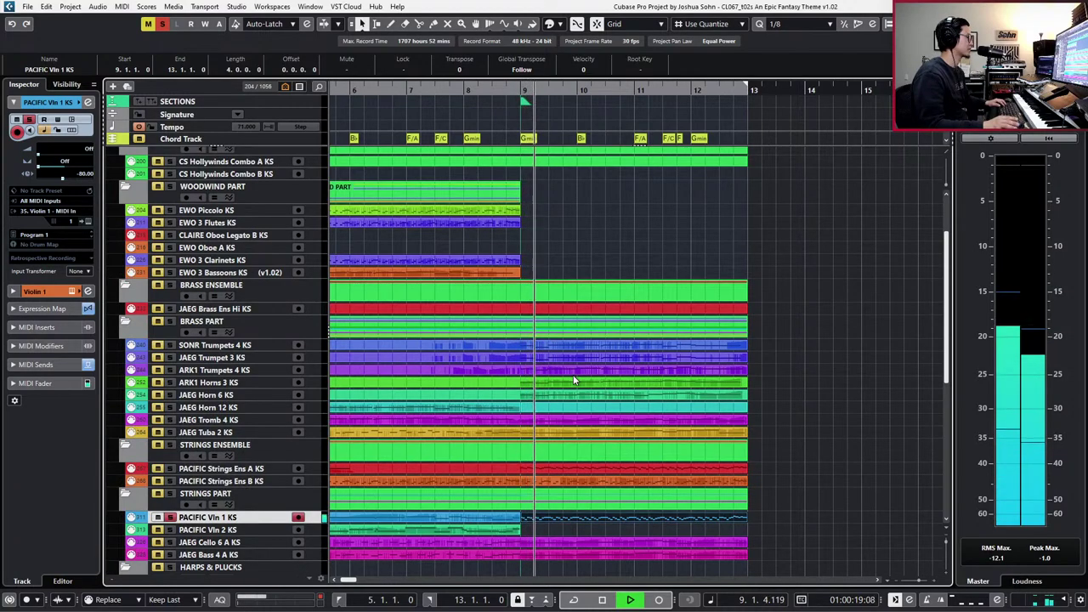
key(space)
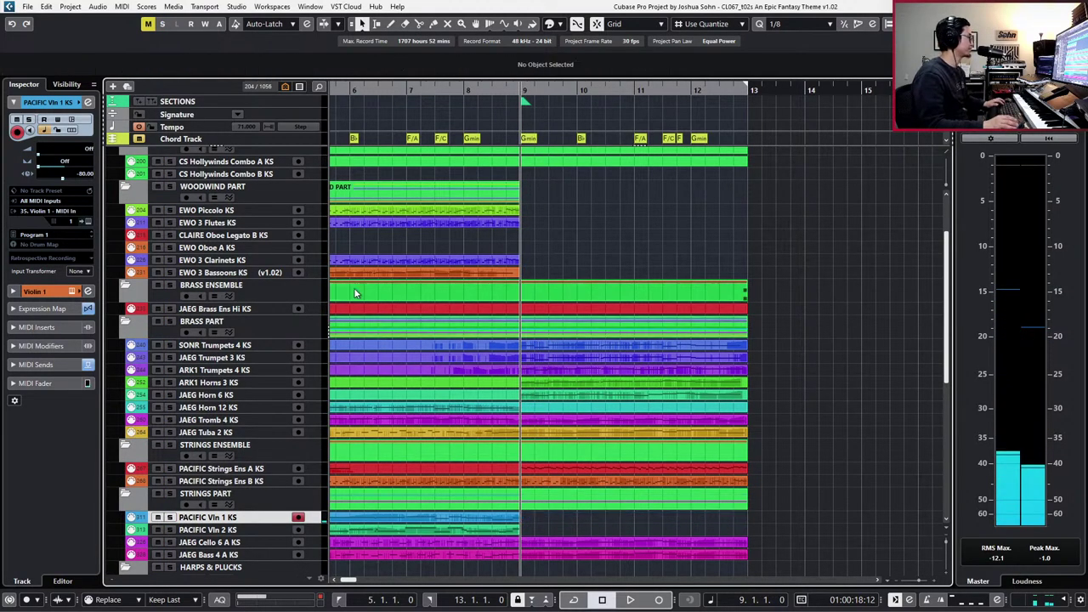
- Paste the cut violin part at bar 9 into EWO Piccolo KS and EWO 3 Flutes KS, and briefly audition the flutes in solo
click(250, 214)
key(ctrl+v)
key(Down)
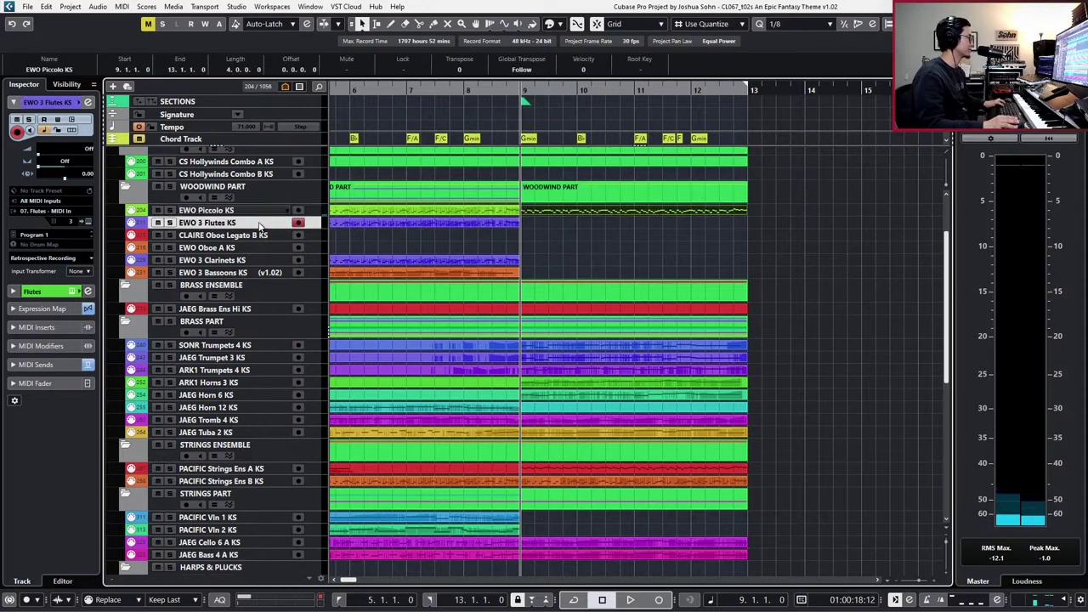
key(ctrl+v)
key(space)
key(space)
key(s)
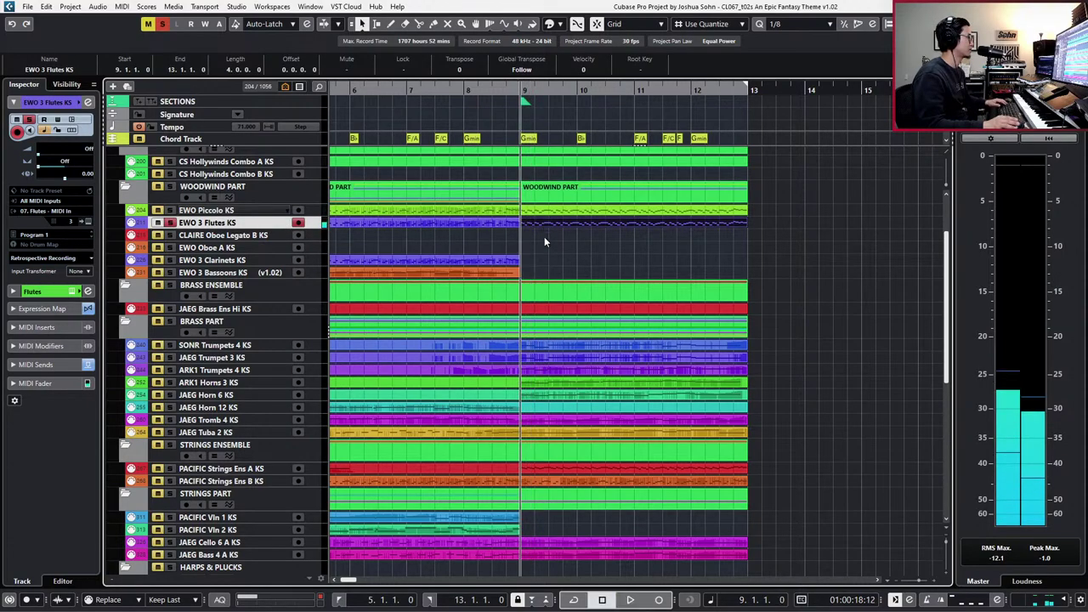
- Open the EWO Piccolo KS and EWO 3 Flutes KS parts from bar 9 together and set the piccolo notes' articulation to Staccts
drag(544, 238, 549, 212)
key(Return)
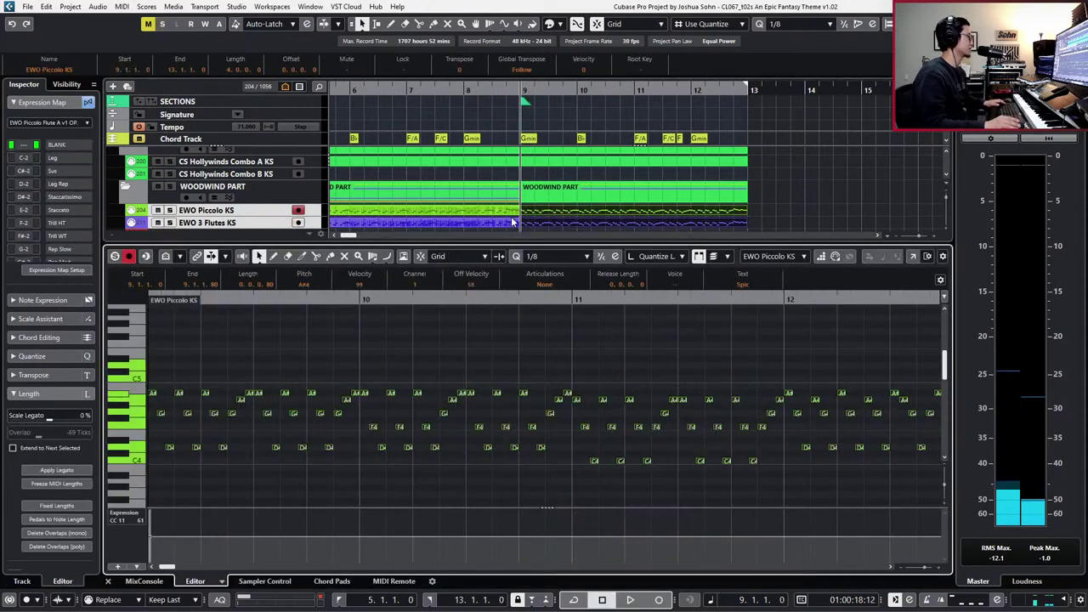
click(539, 282)
click(556, 334)
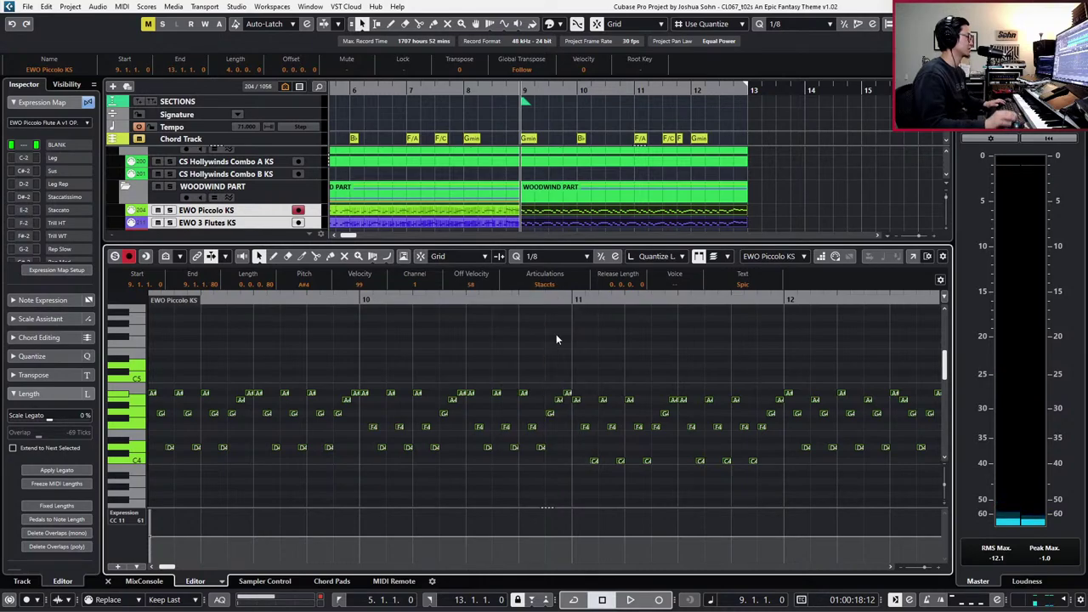
- Set the articulation of the EWO 3 Flutes notes from bar 9 to Staccatissimo and play them back
key(Down)
click(564, 284)
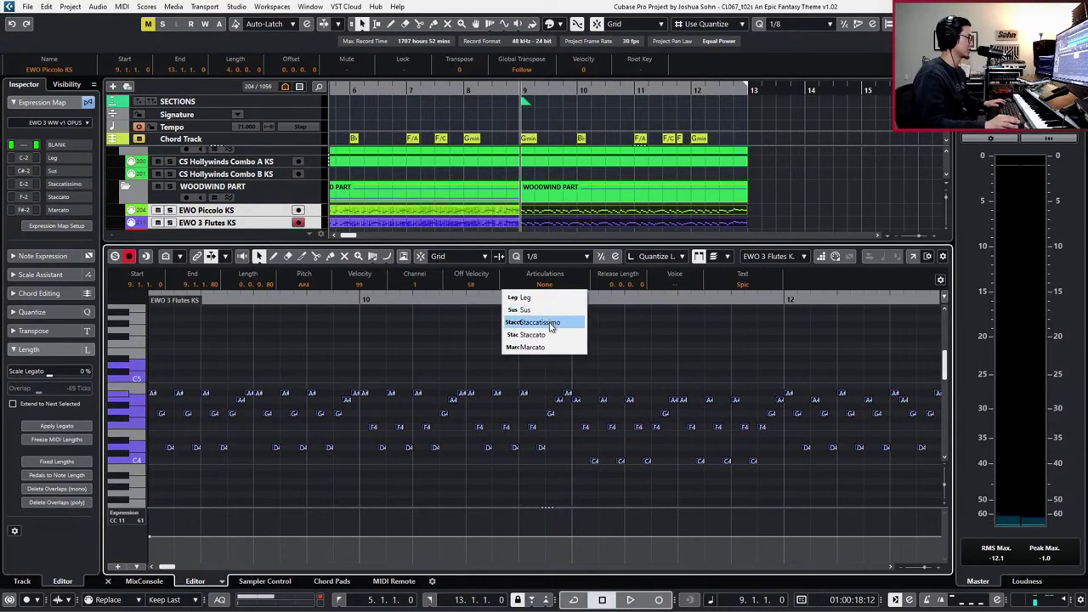
key(space)
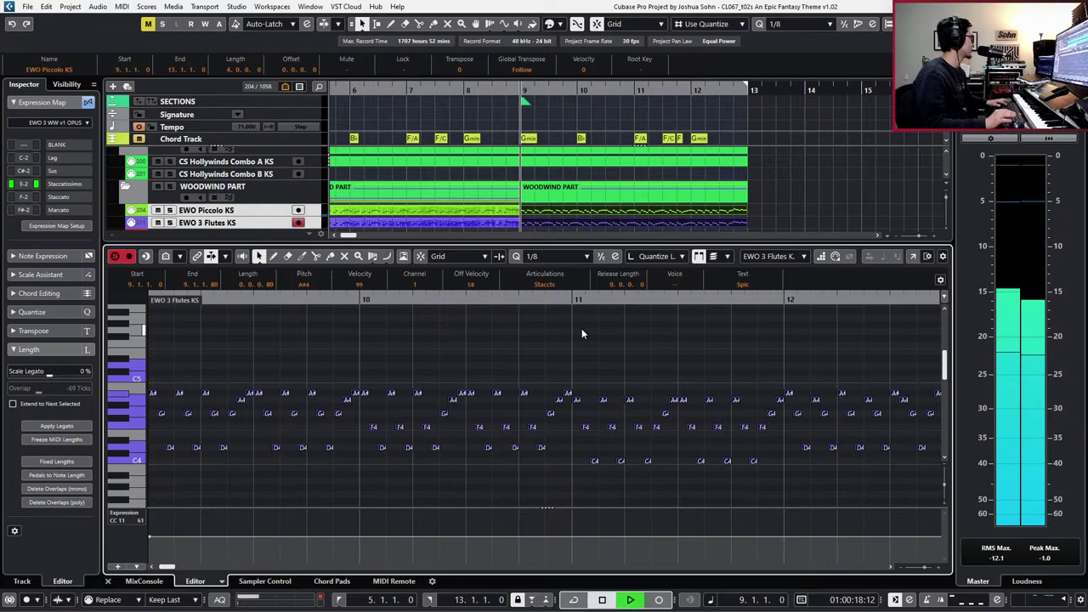
key(space)
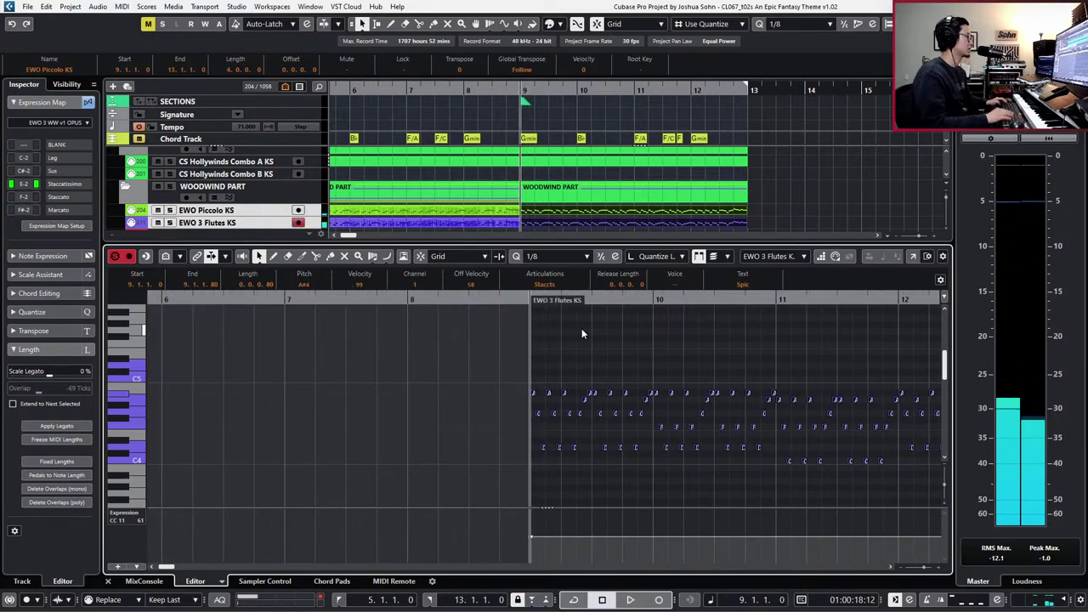
- Audition the flutes phrase from bar 9 with no notes selected, and close the note editor
click(582, 328)
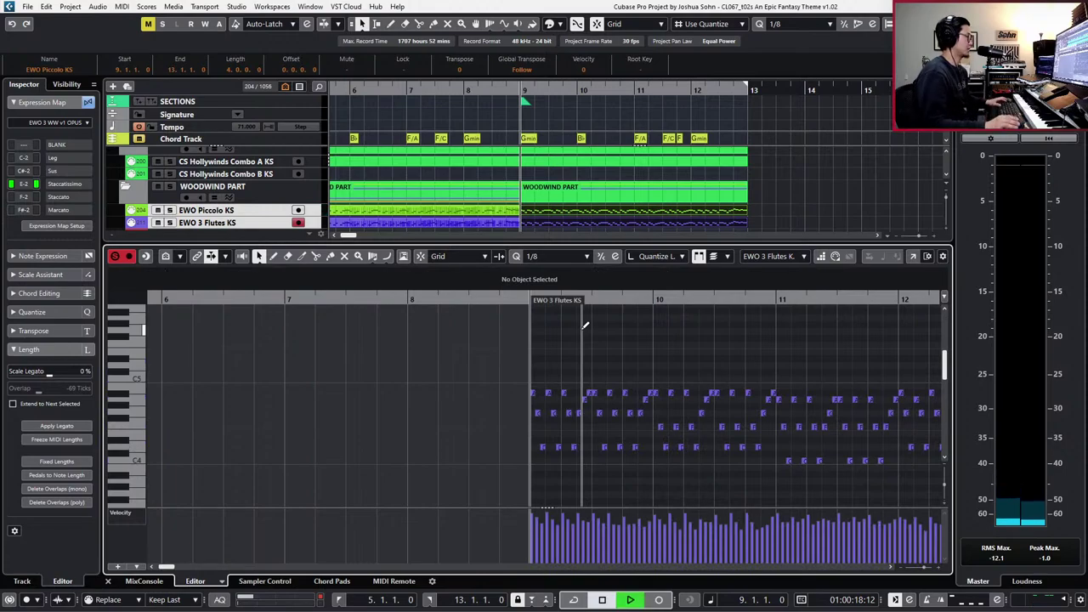
key(g)
key(g)
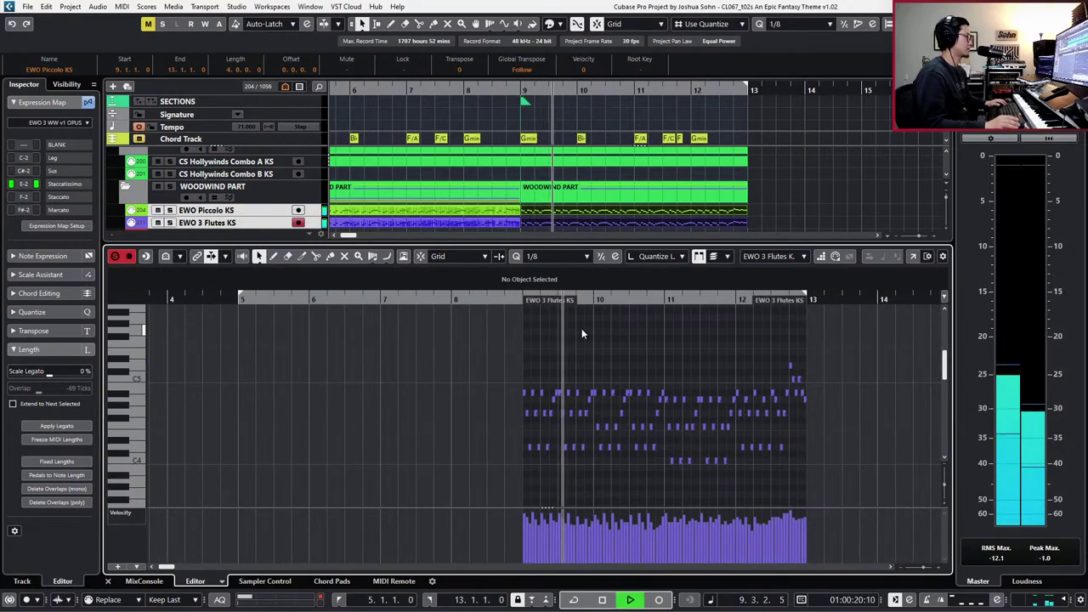
key(space)
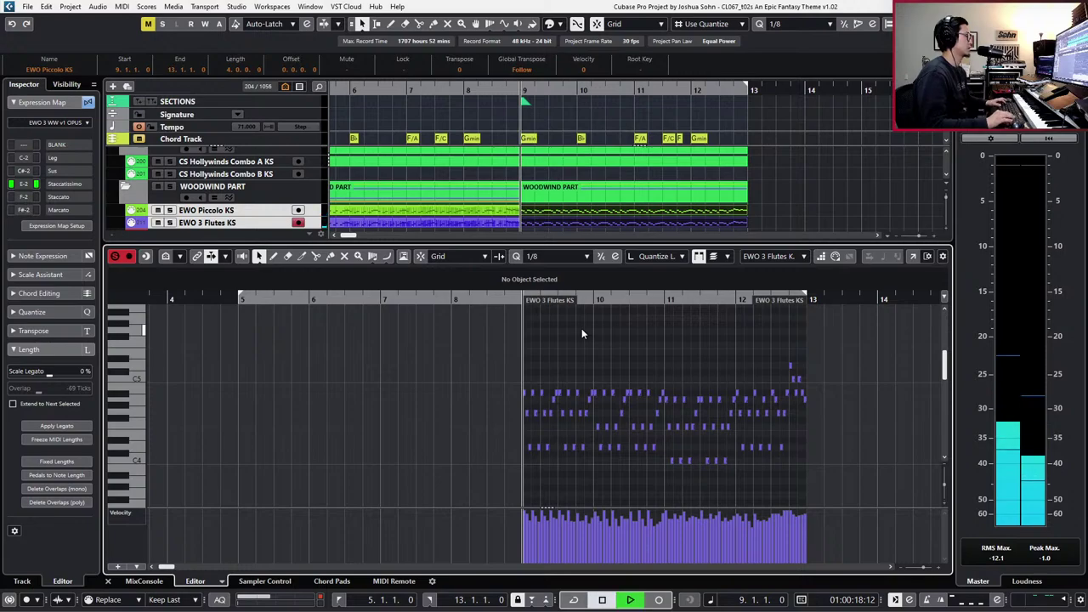
key(ctrl+e)
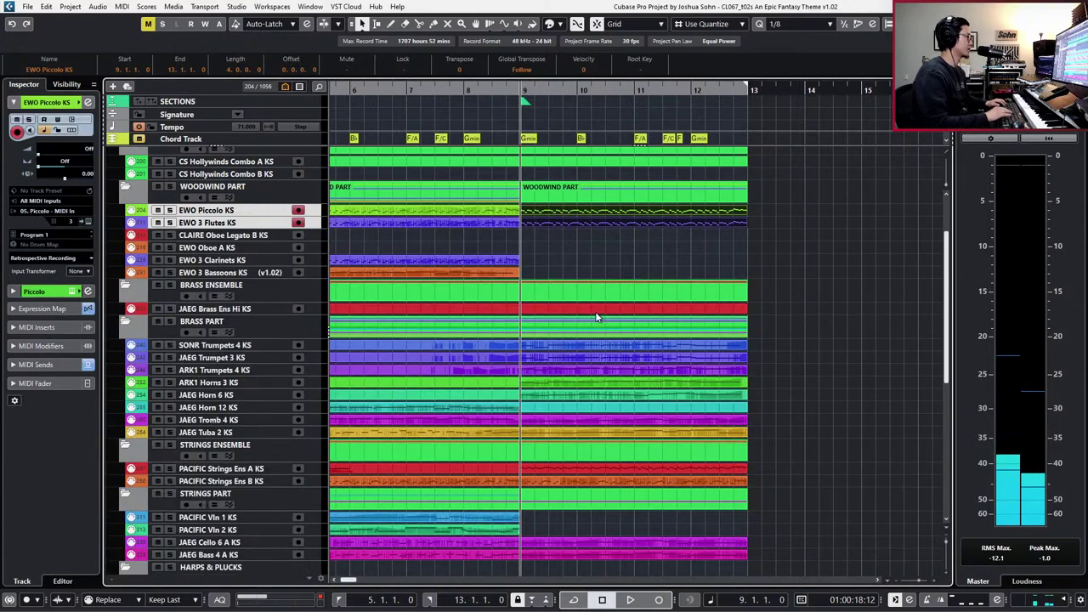
- Clear the part selection and move the playhead to bar 8
key(KP_Subtract)
key(KP_Subtract)
click(559, 518)
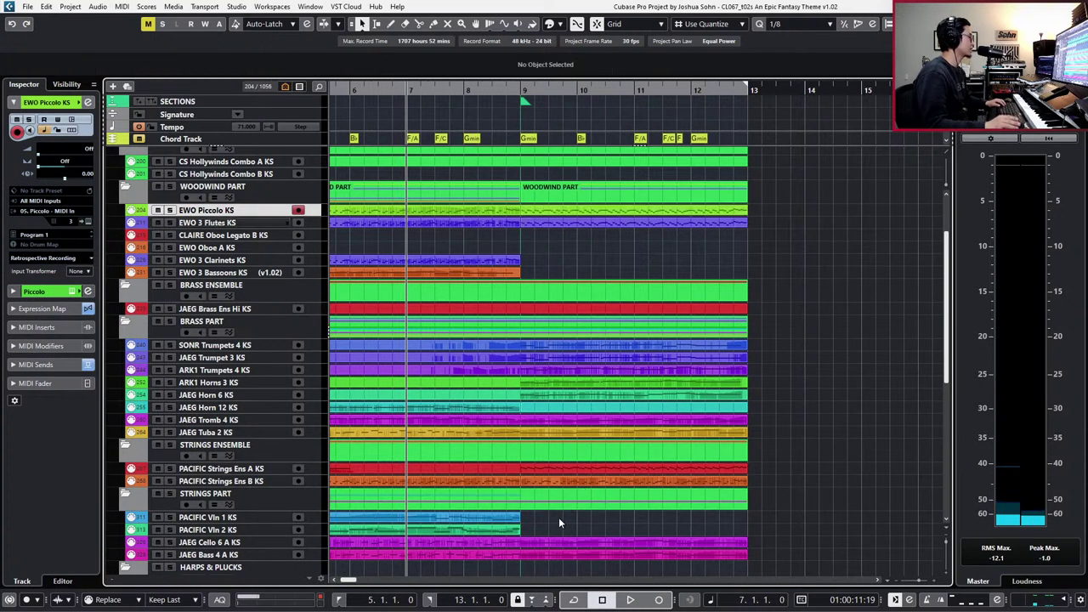
scroll(521, 526, left, 1)
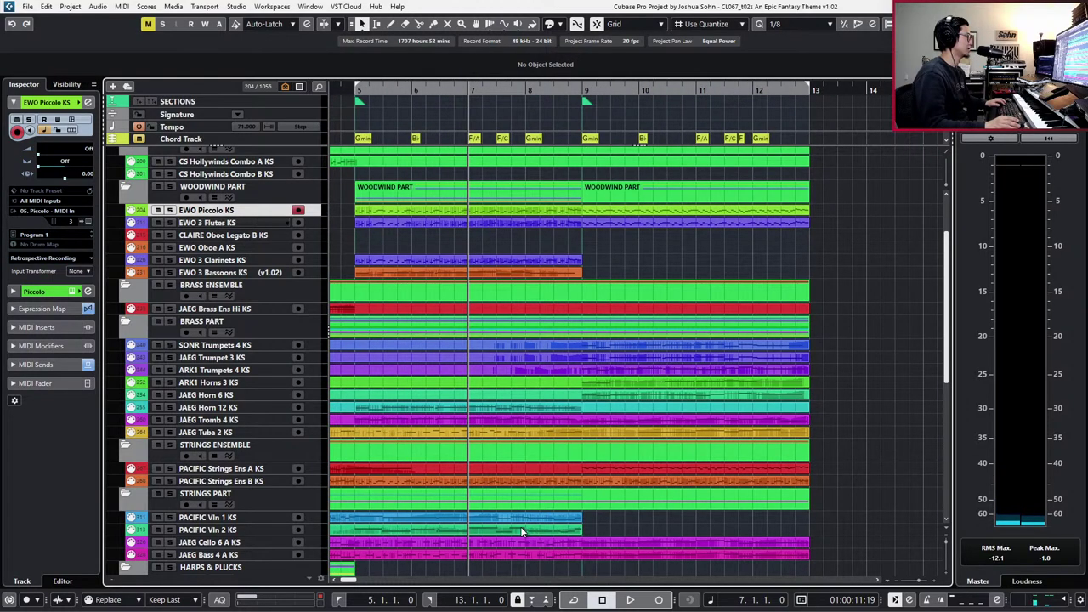
scroll(520, 526, right, 2)
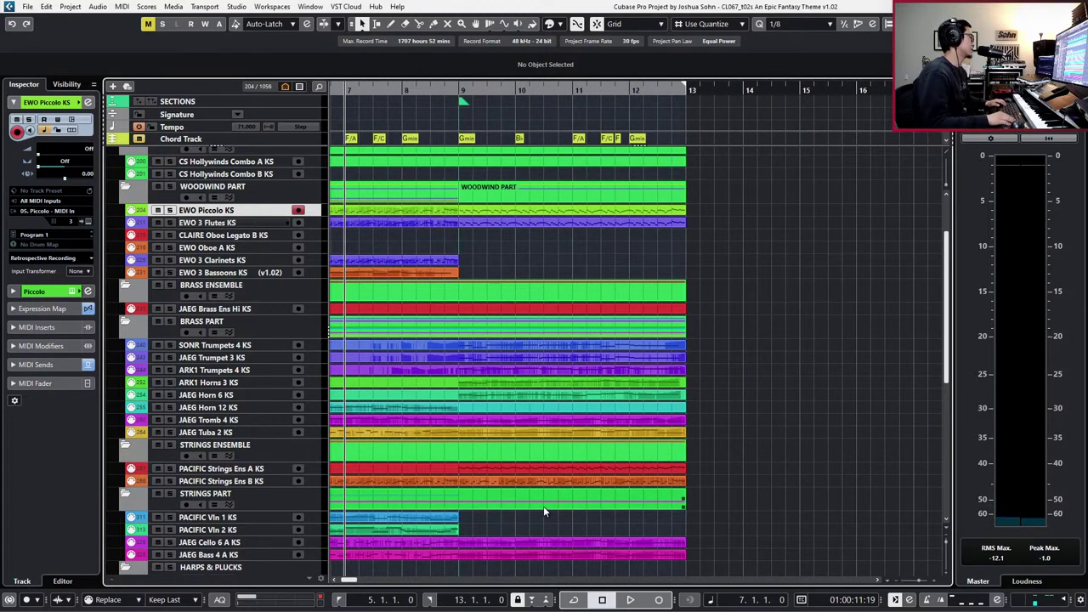
key(KP_Add)
key(KP_Add)
key(KP_Subtract)
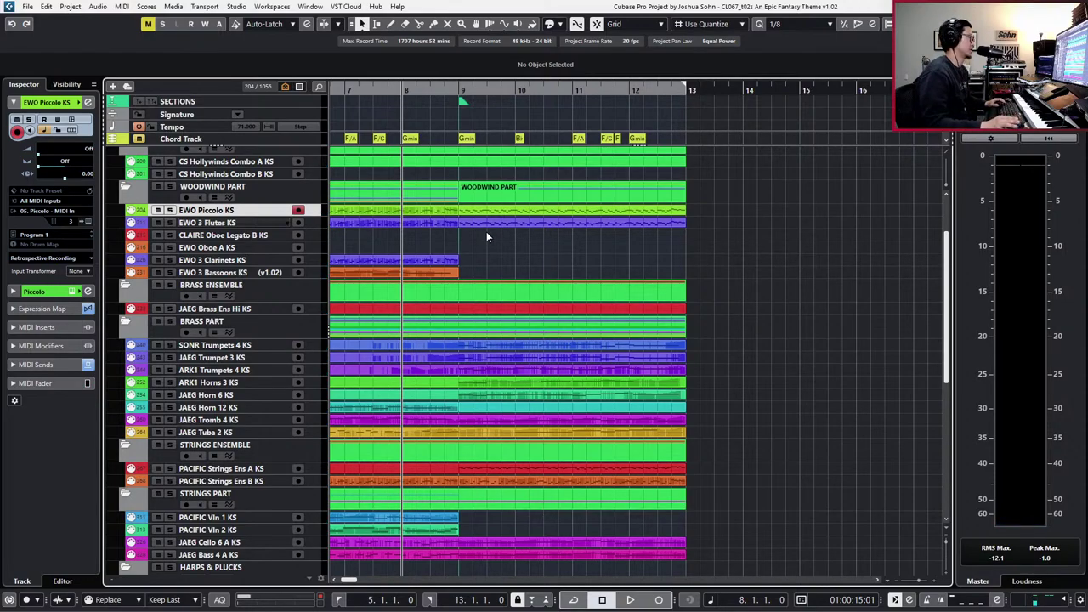
drag(486, 237, 544, 210)
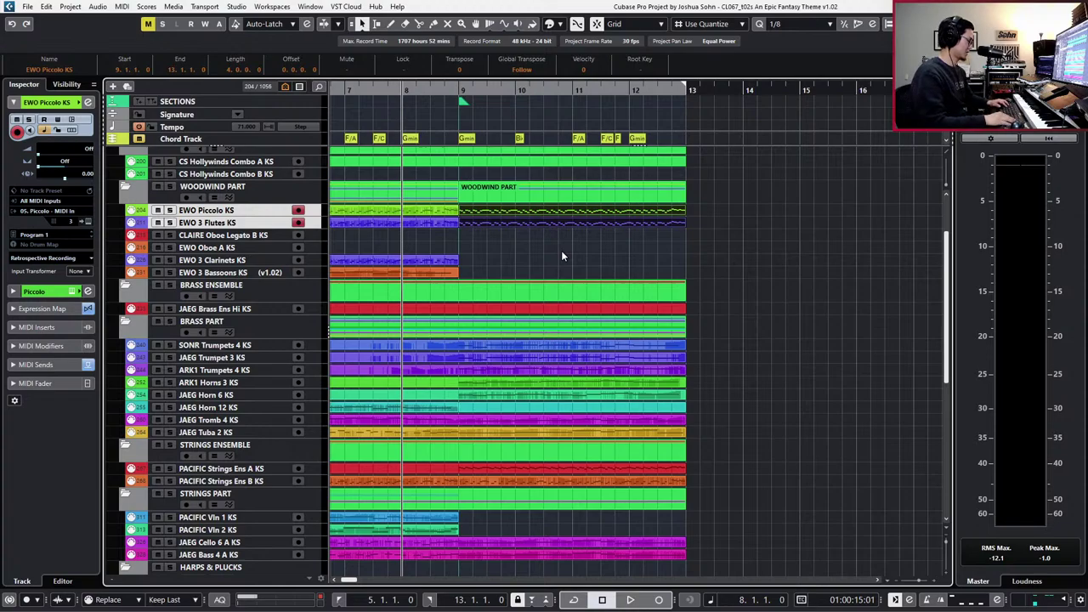
key(ctrl+KP_Add)
key(ctrl+KP_Subtract)
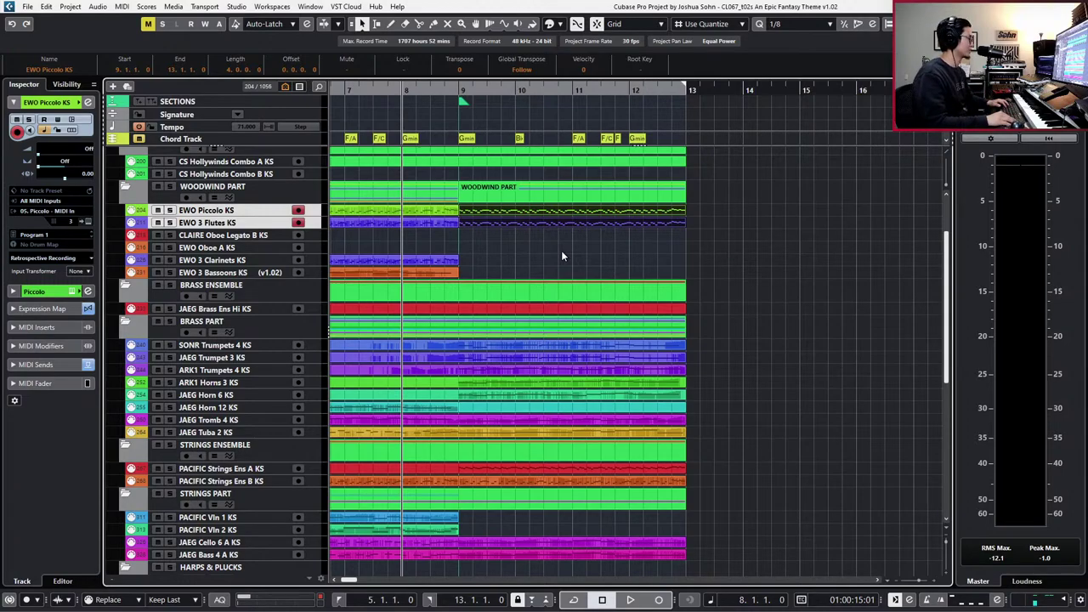
- Extend the PACIFIC Vln 1 and Vln 2 parts together to end at bar 13
scroll(559, 423, down, 5)
click(467, 352)
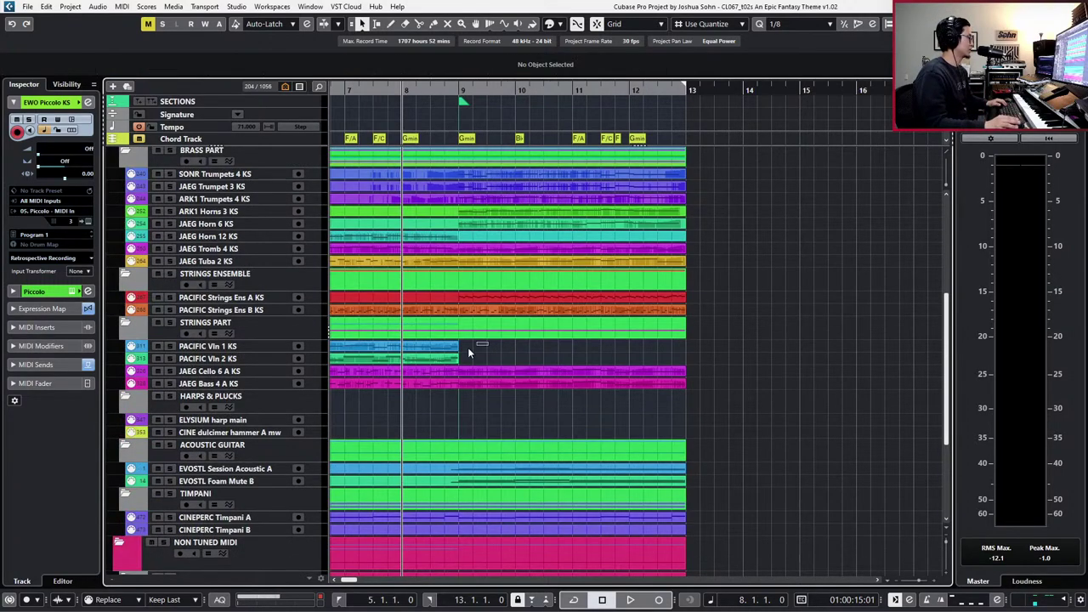
click(459, 347)
click(457, 360)
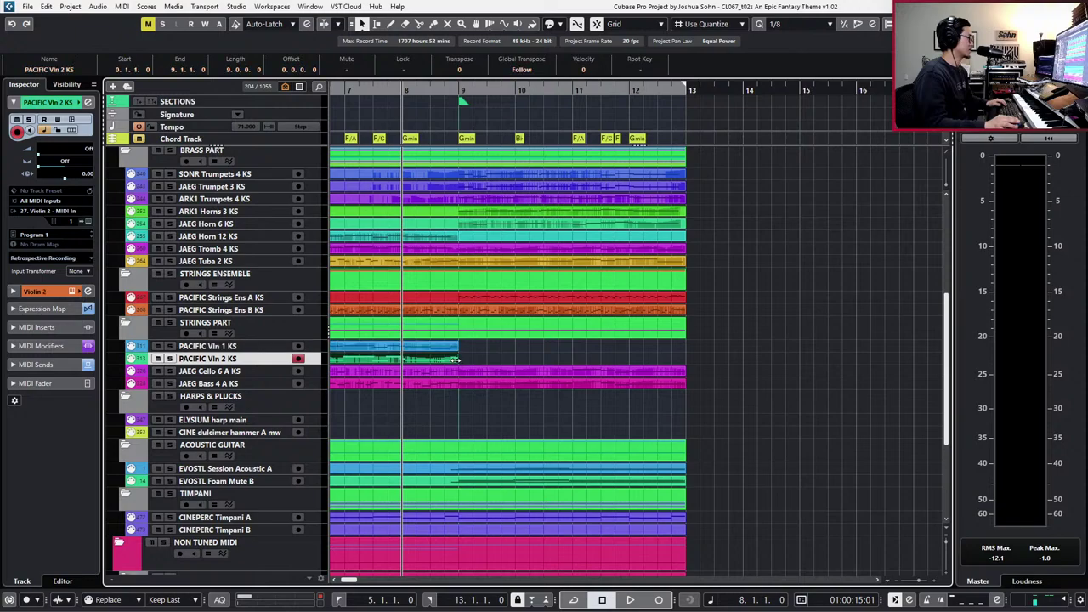
shift+click(456, 347)
drag(456, 359, 683, 359)
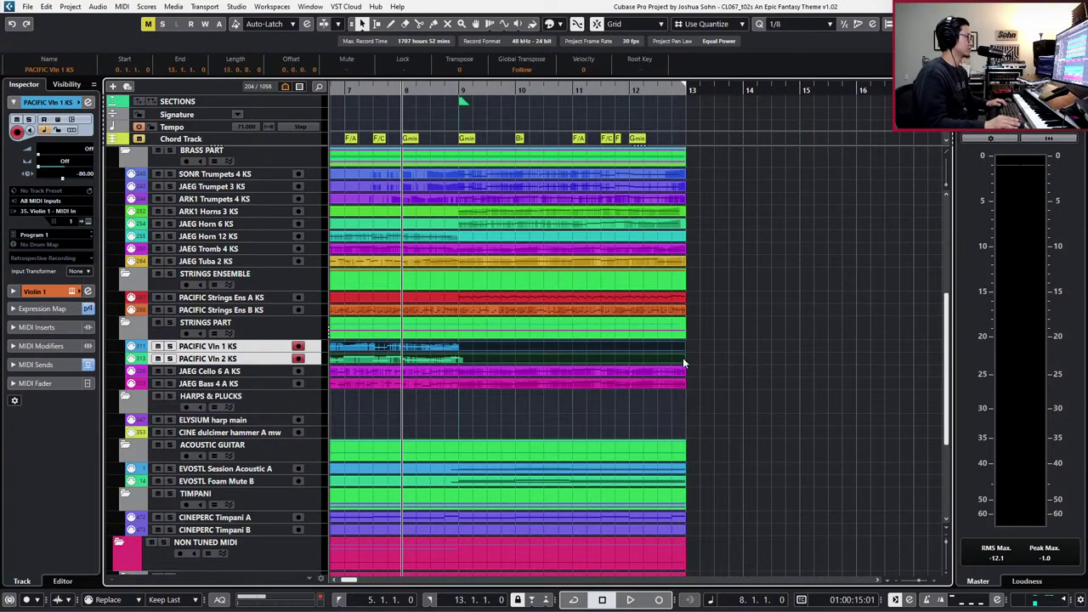
- Solo the PACIFIC Vln 1 and Vln 2 tracks and play the passage from bar 8
key(space)
key(s)
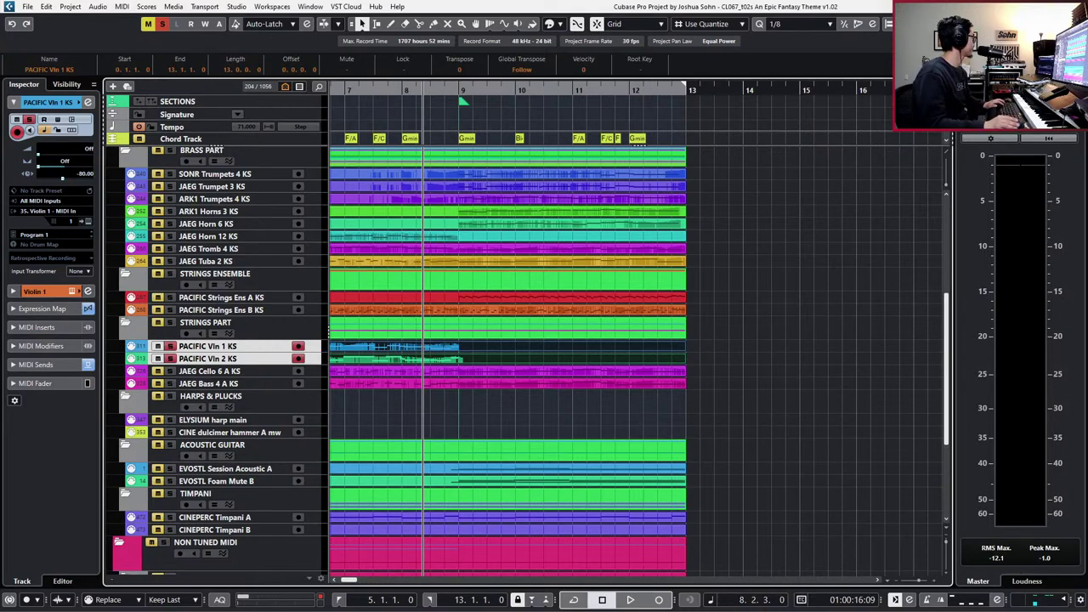
click(826, 372)
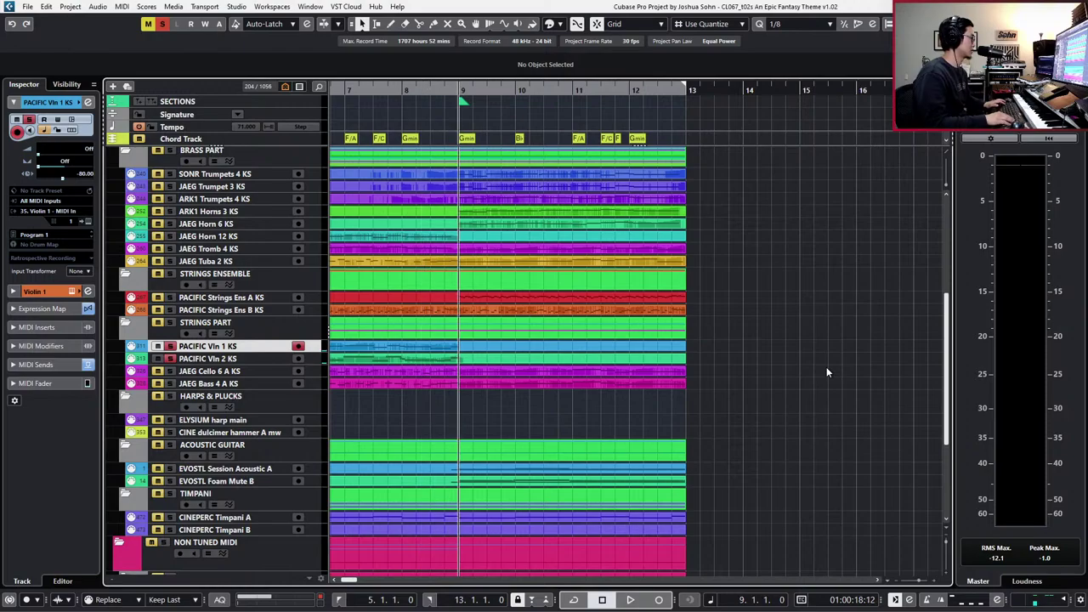
key(space)
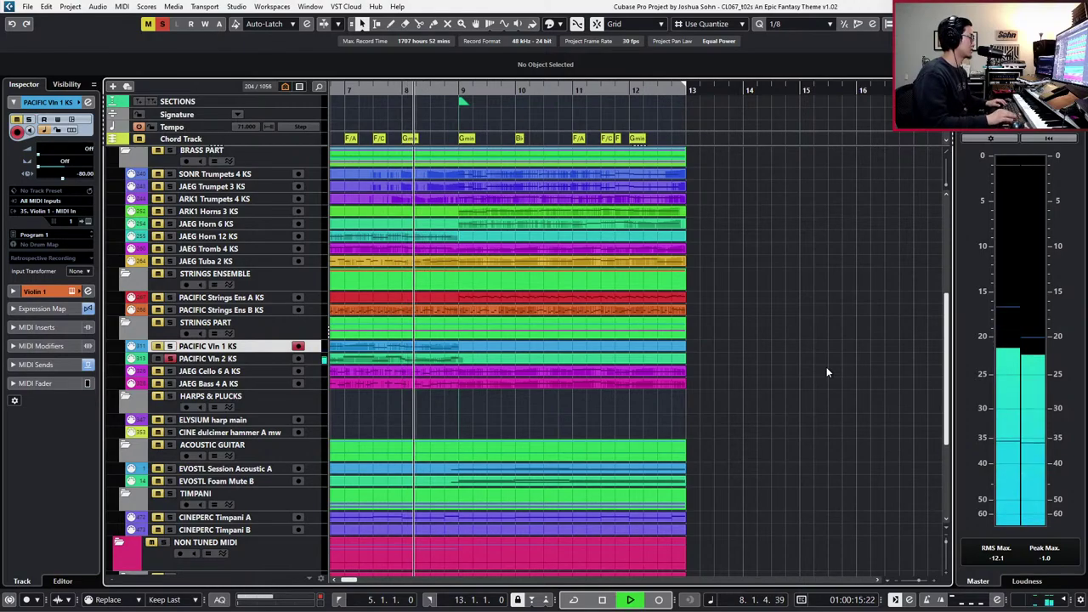
drag(772, 349, 676, 361)
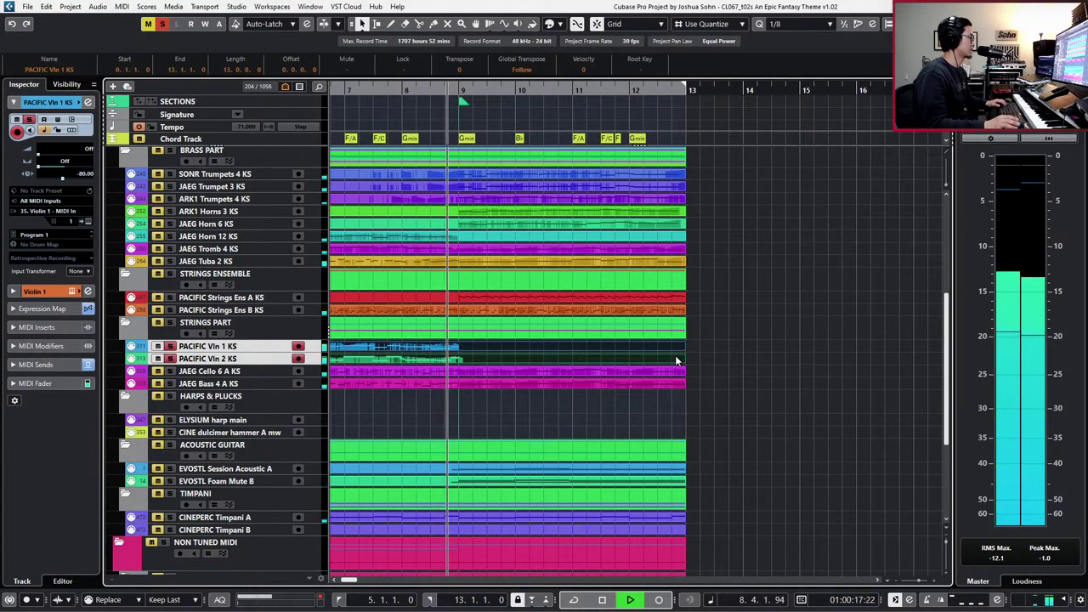
key(space)
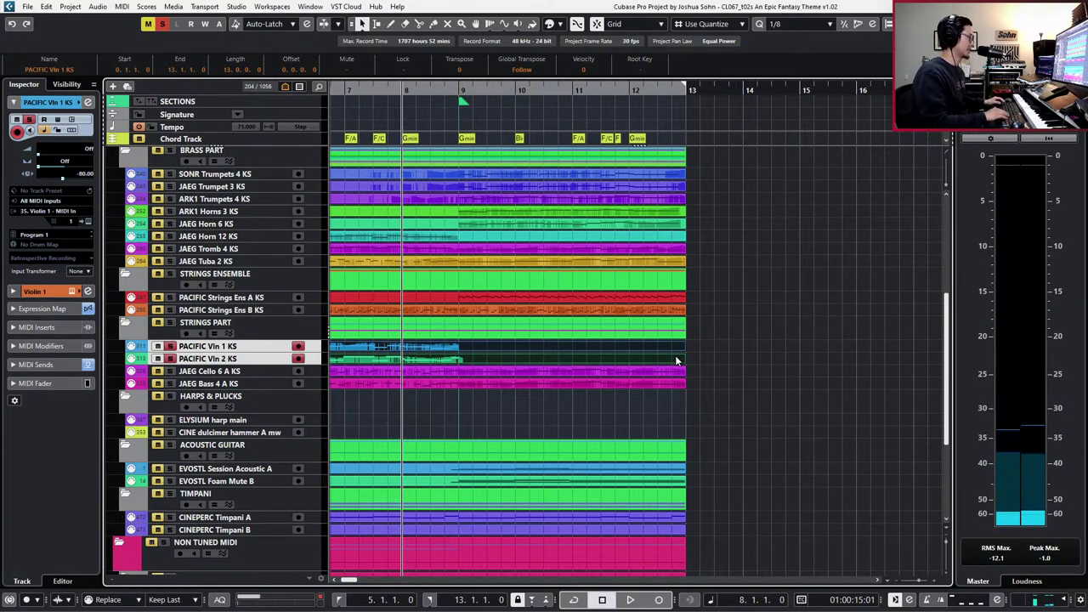
key(ctrl+e)
key(ctrl+e)
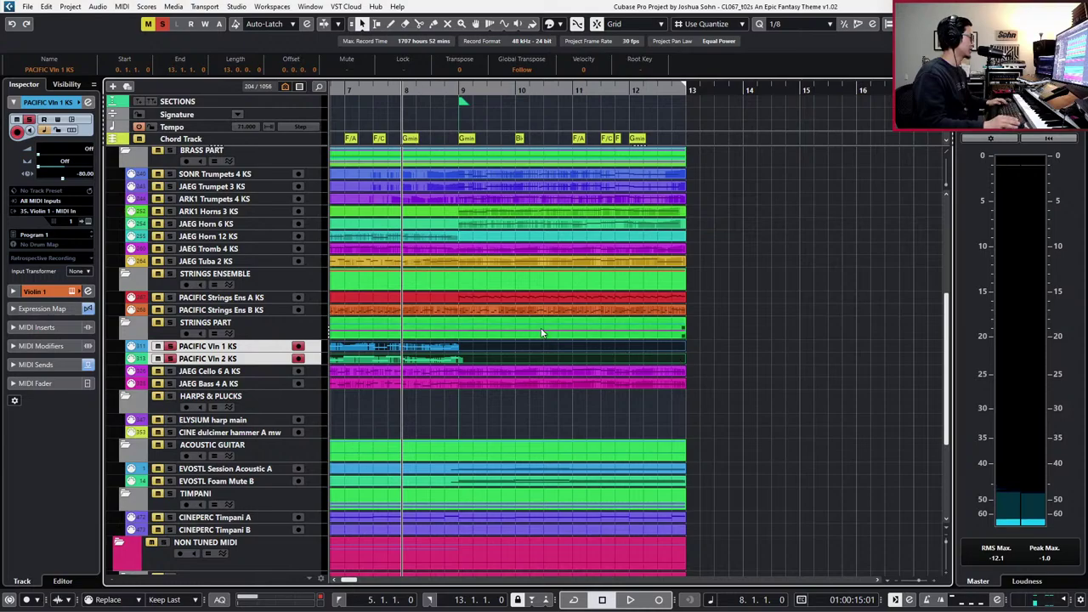
- Shorten both violin parts to end at bar 9 and set the left locator to bar 9
drag(683, 348, 459, 338)
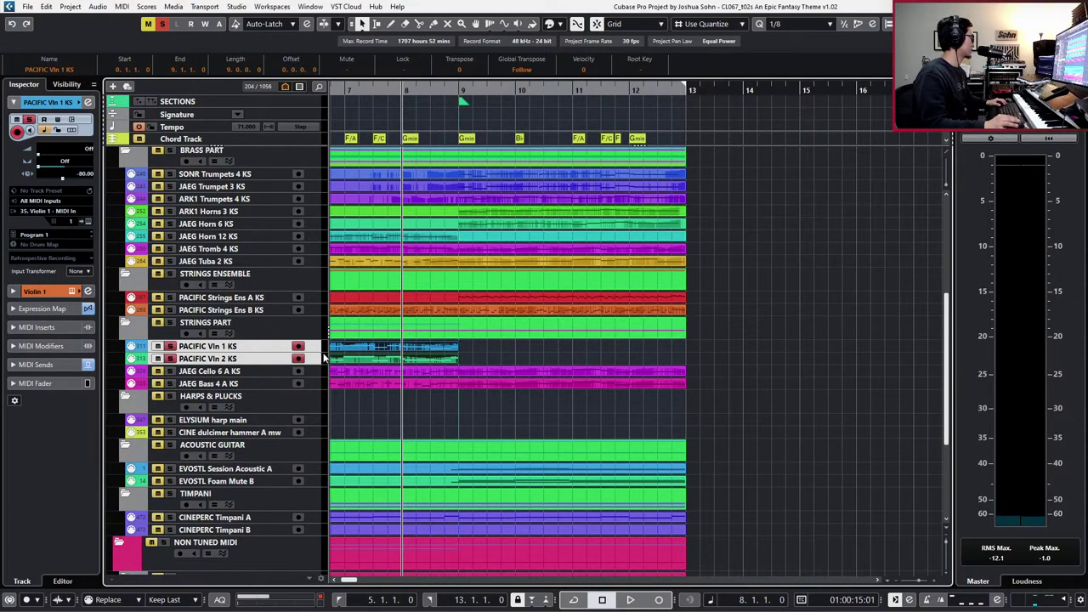
key(KP_Add)
key(KP_Add)
key(KP_Subtract)
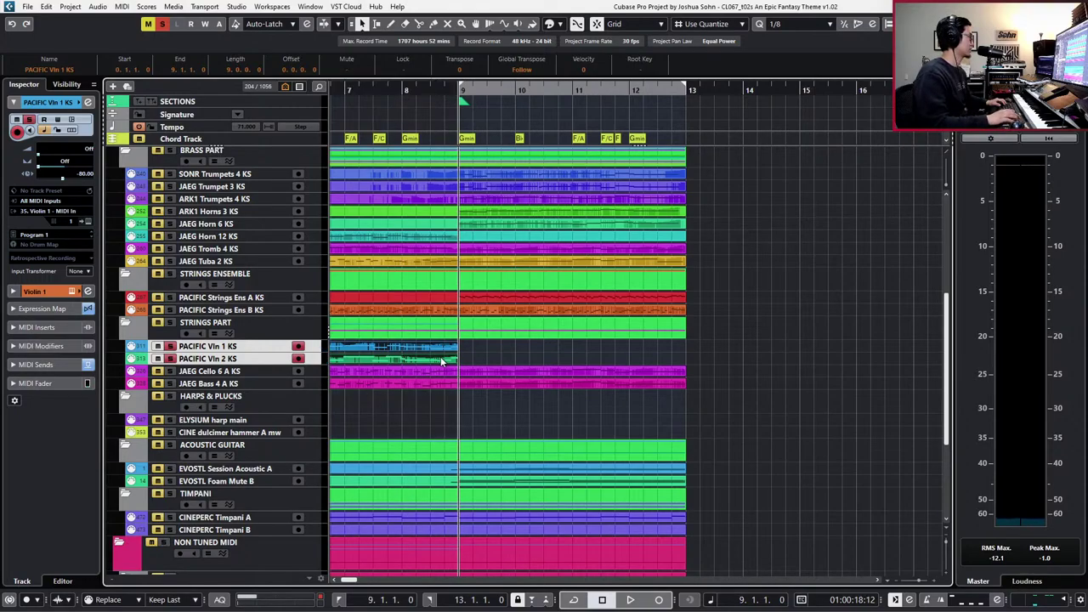
- Play the passage from bar 9 with both violin tracks armed to rehearse the line
key(b)
key(space)
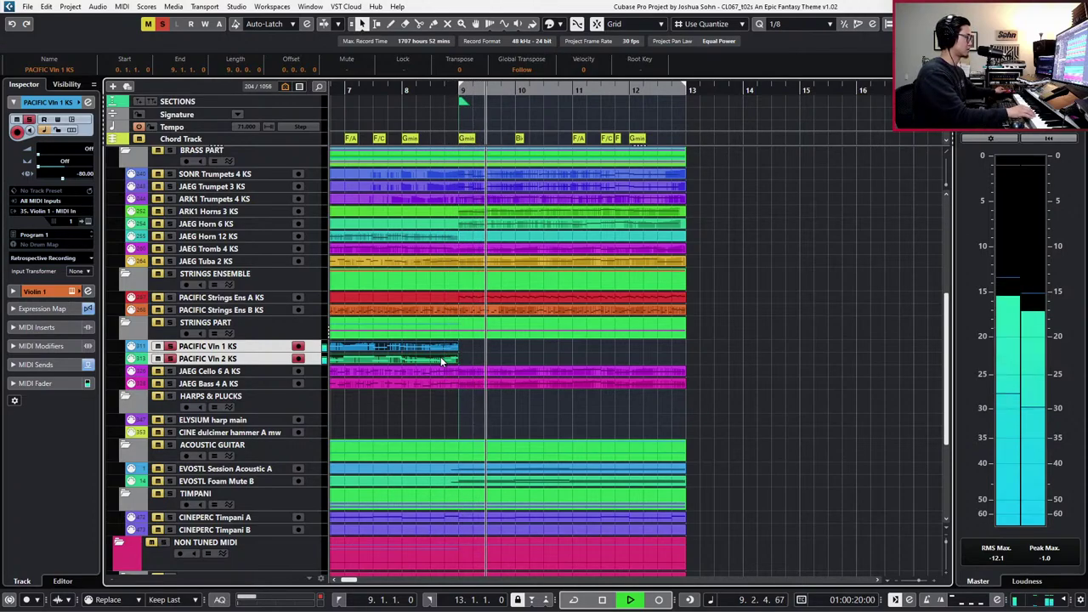
key(KP_Subtract)
key(KP_Subtract)
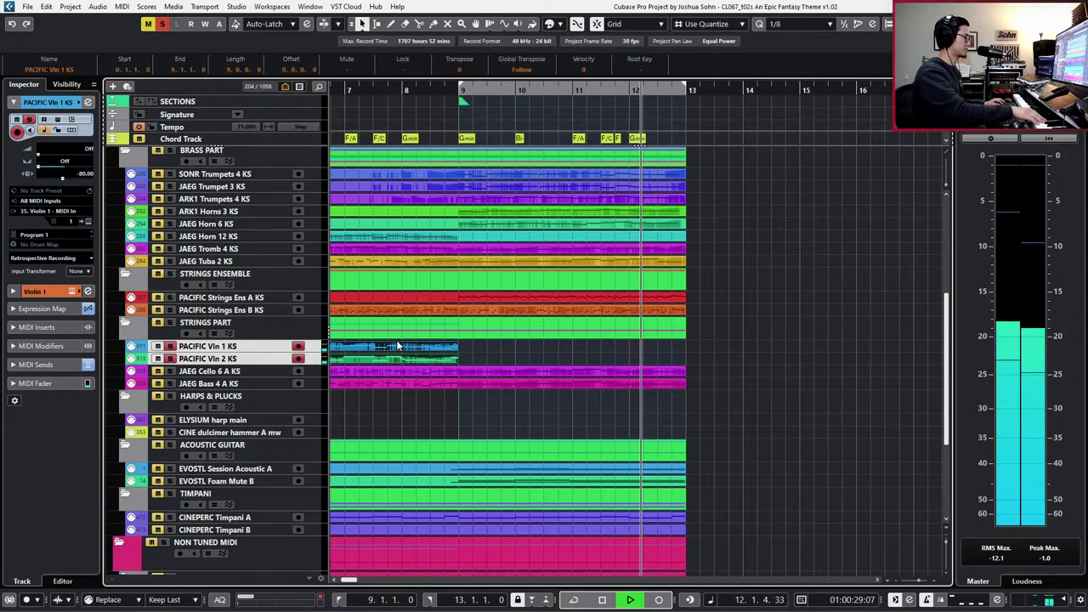
- Record a take onto both violin tracks, starting from bar 8 and continuing past bar 13
key(space)
key(space)
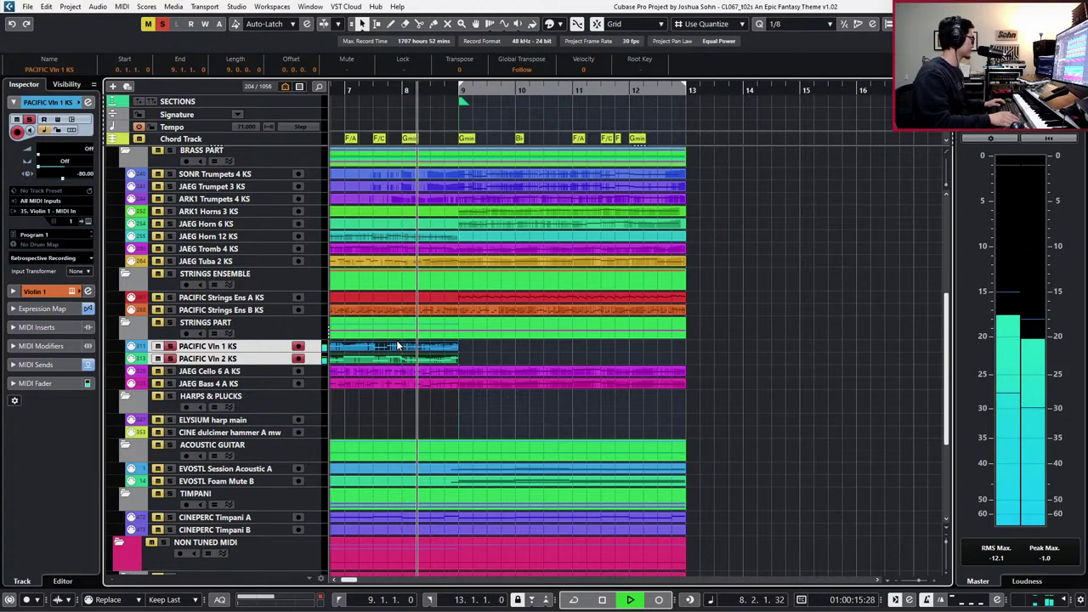
key(KP_Multiply)
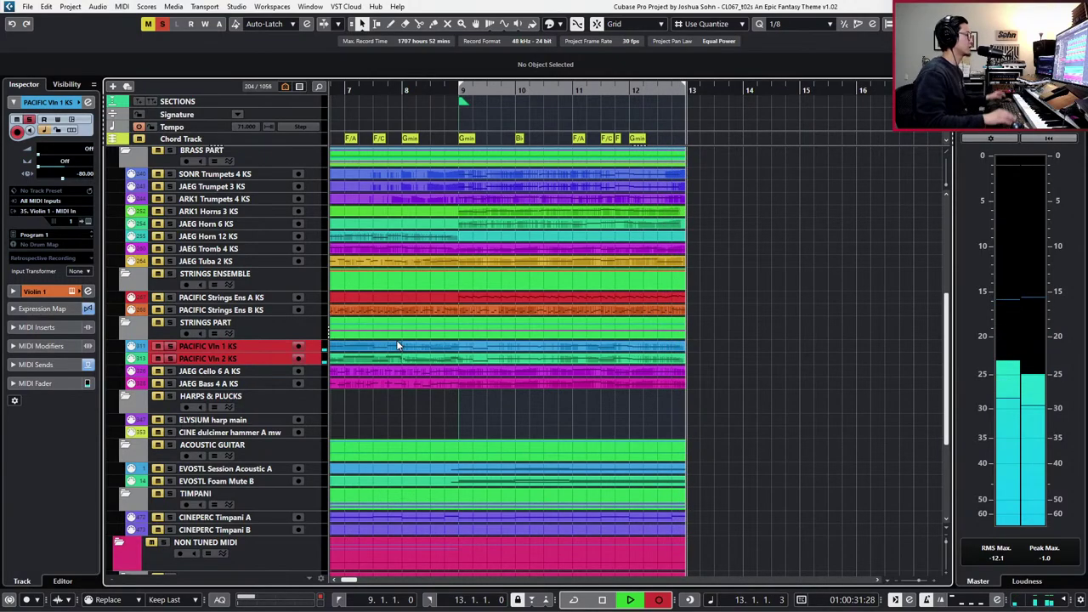
key(space)
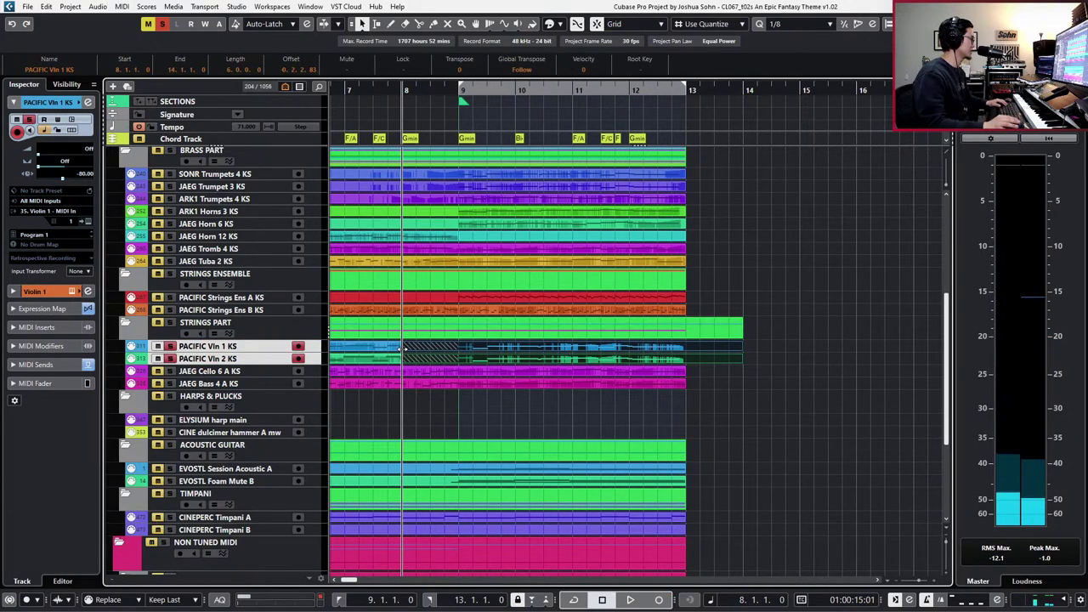
- Try trimming the recorded violin takes to start at bar 9 and deleting them
drag(403, 353, 459, 355)
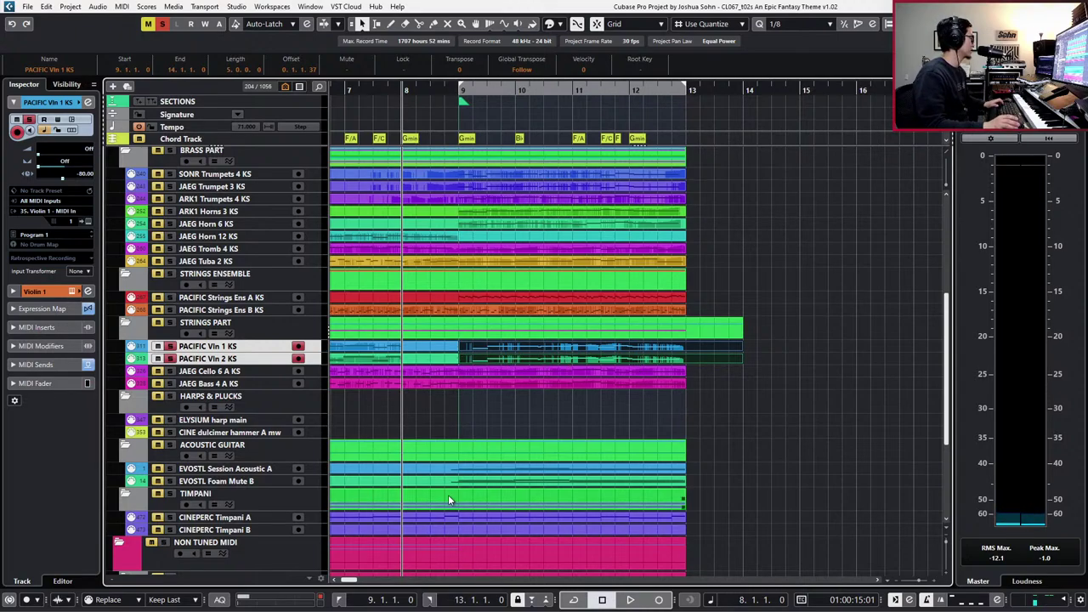
key(Delete)
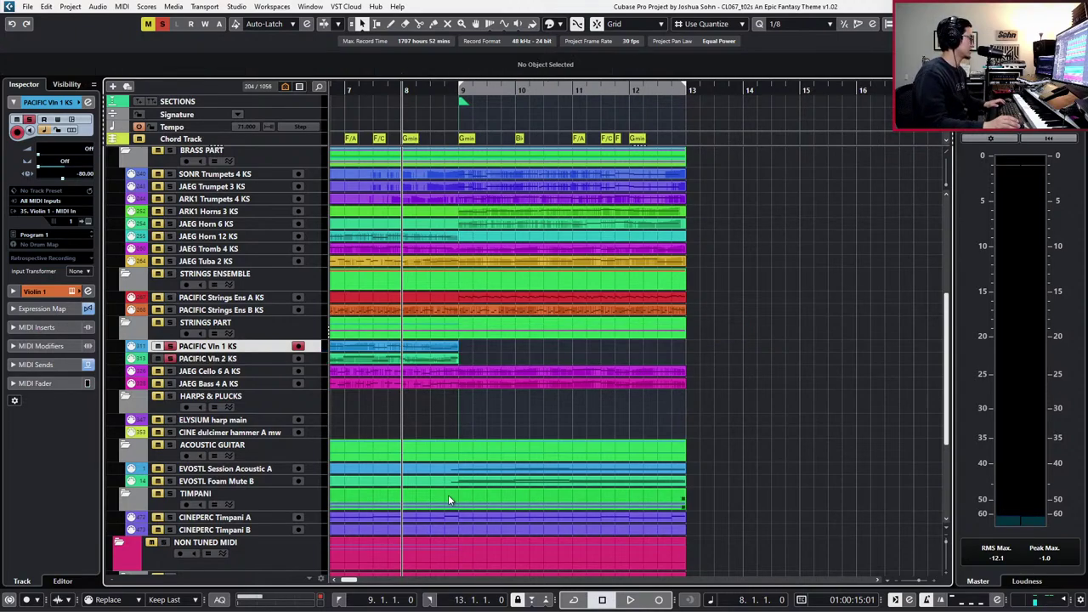
key(ctrl+z)
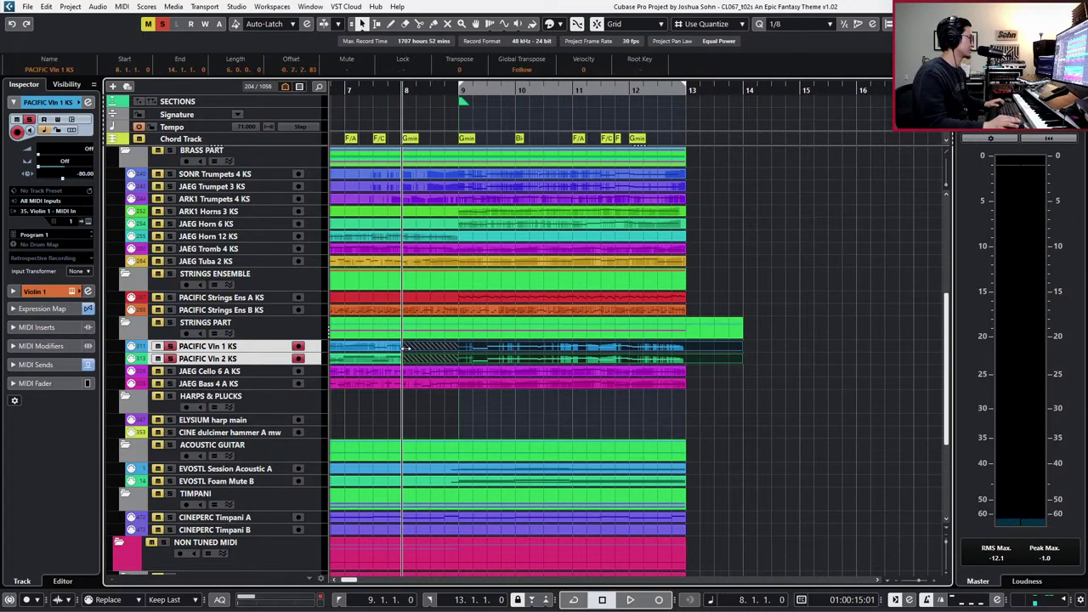
drag(406, 348, 456, 358)
key(Delete)
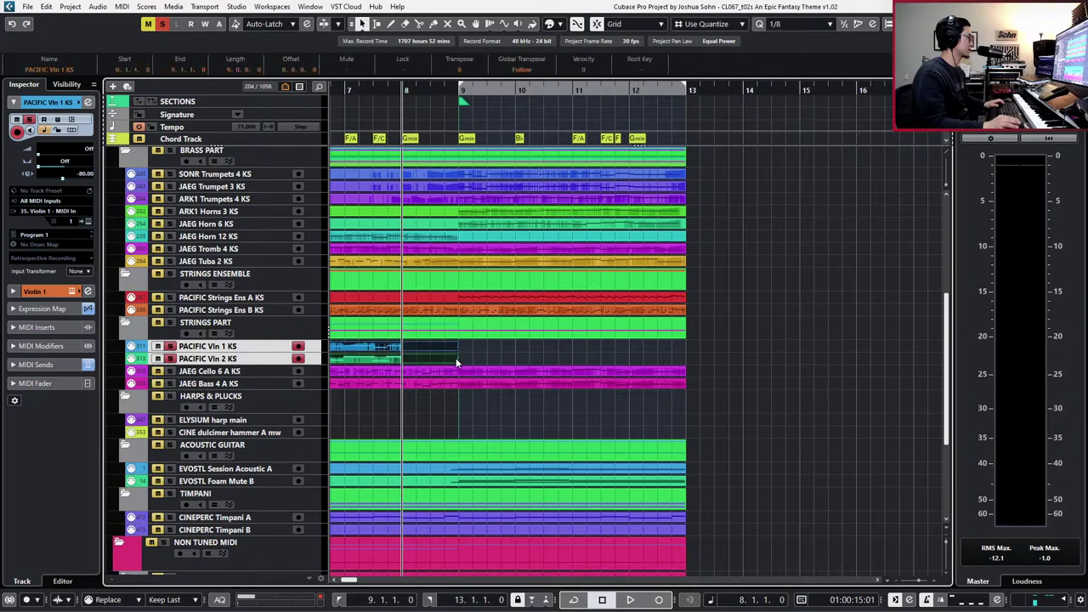
- Step through the undo history to restore the recorded takes on both violin tracks
key(ctrl+z)
key(ctrl+z)
key(ctrl+z)
key(ctrl+z)
key(ctrl+shift+z)
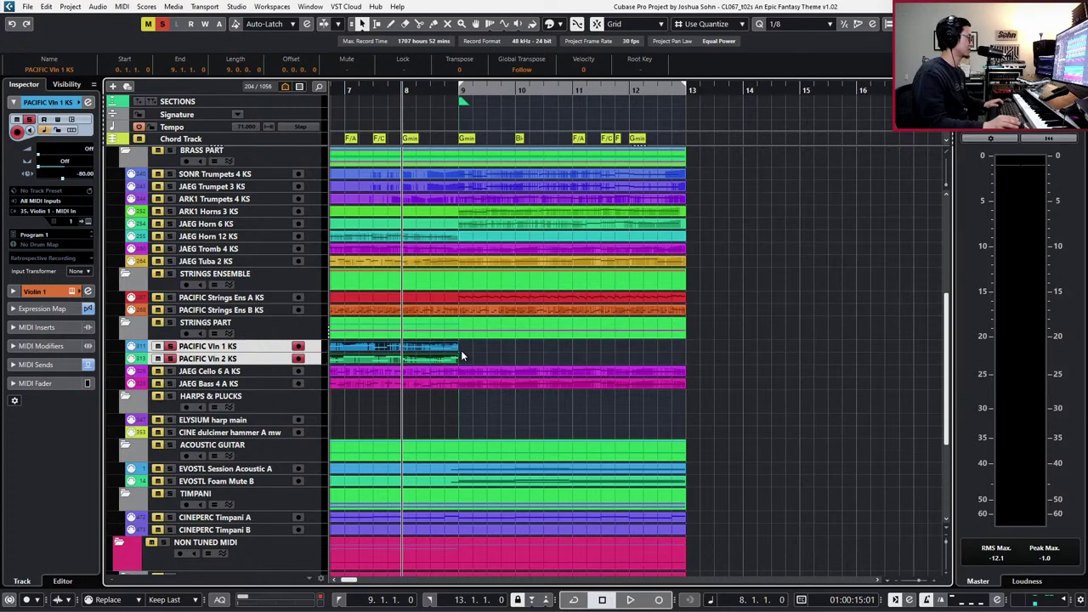
key(ctrl+z)
key(ctrl+z)
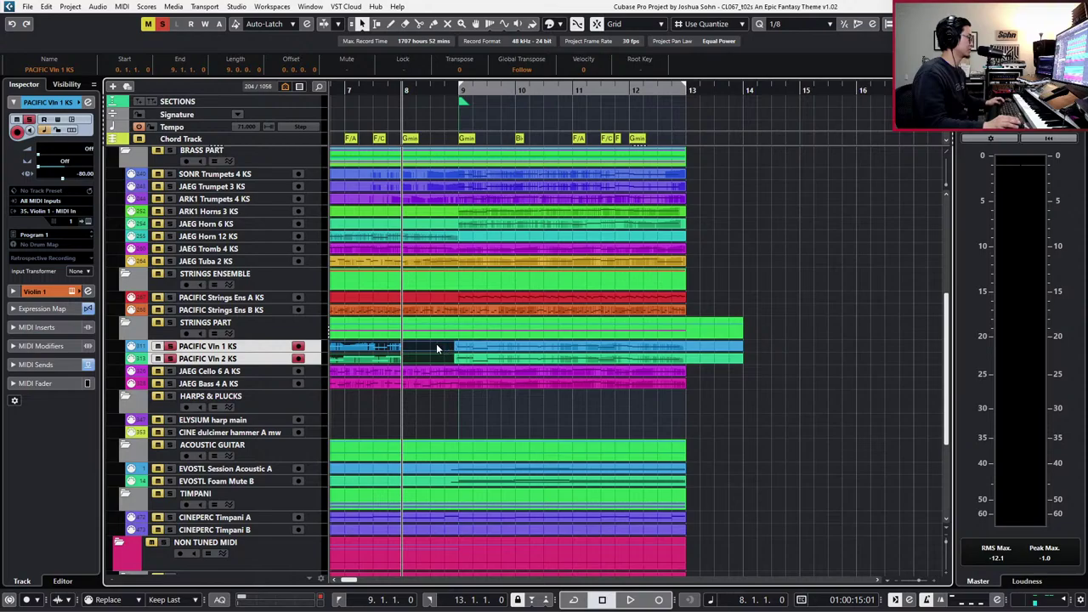
- Split the recorded takes on both violin tracks at 8.4.1.0 and select the portions after the split
alt+click(436, 345)
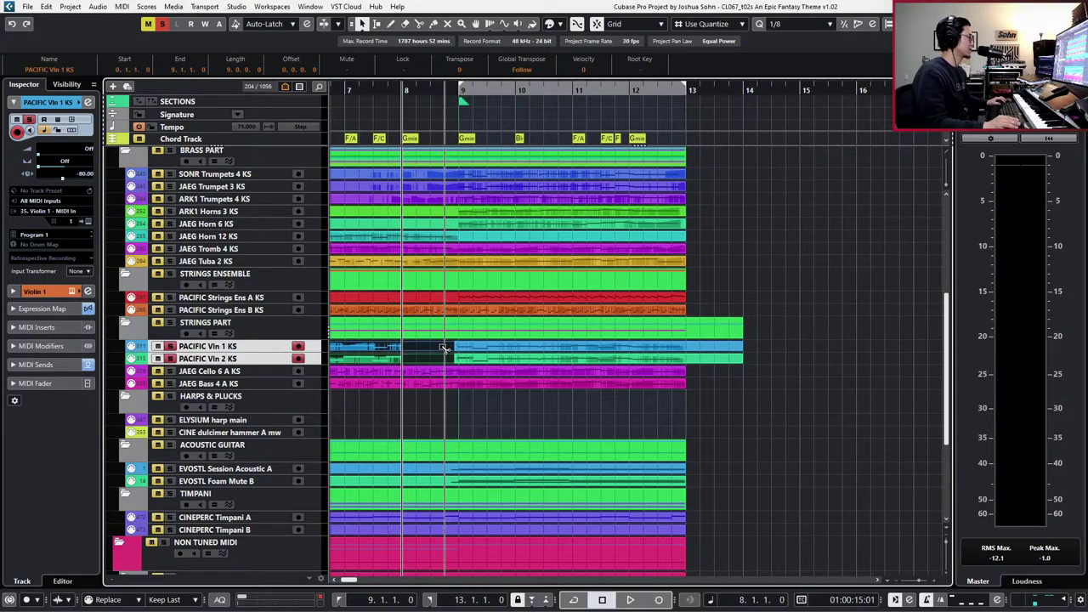
alt+click(443, 349)
click(463, 359)
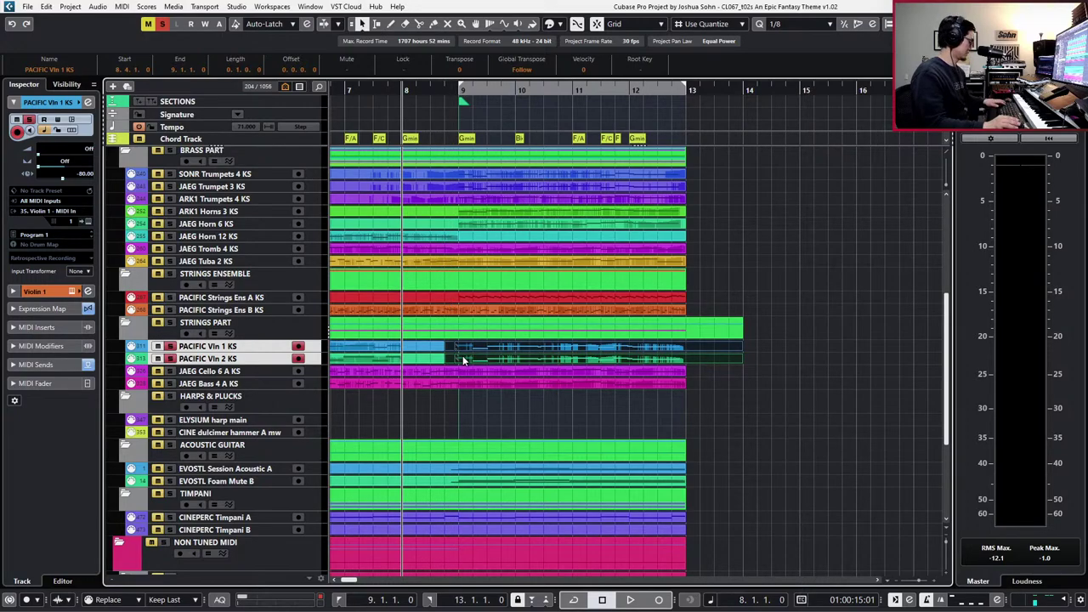
- Copy the split-off violin takes and step back through the undo history to before the recording
key(ctrl+z)
click(492, 349)
key(ctrl+z)
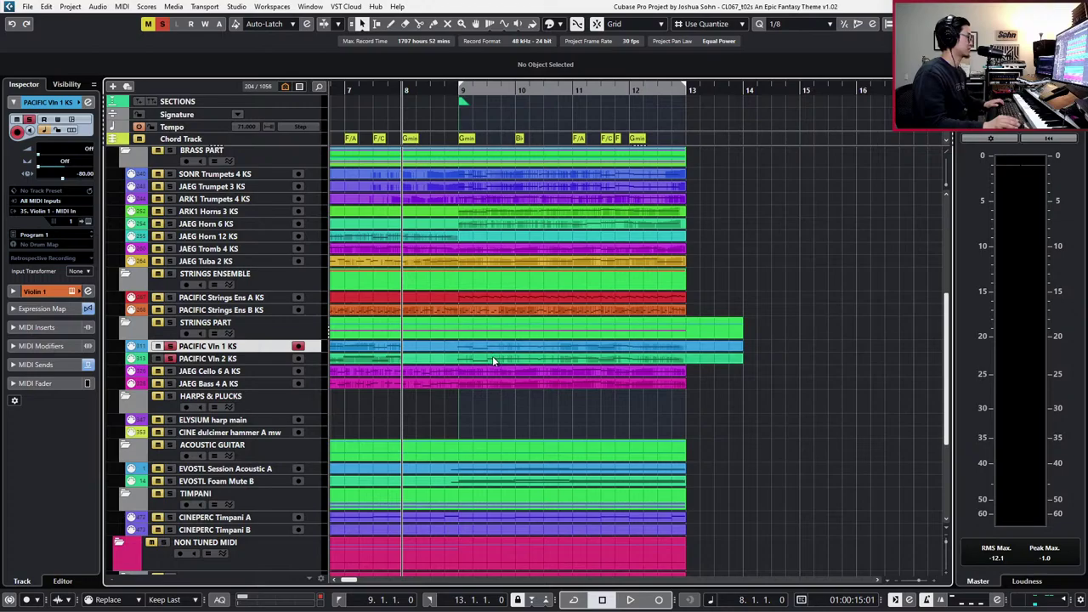
key(ctrl+shift+z)
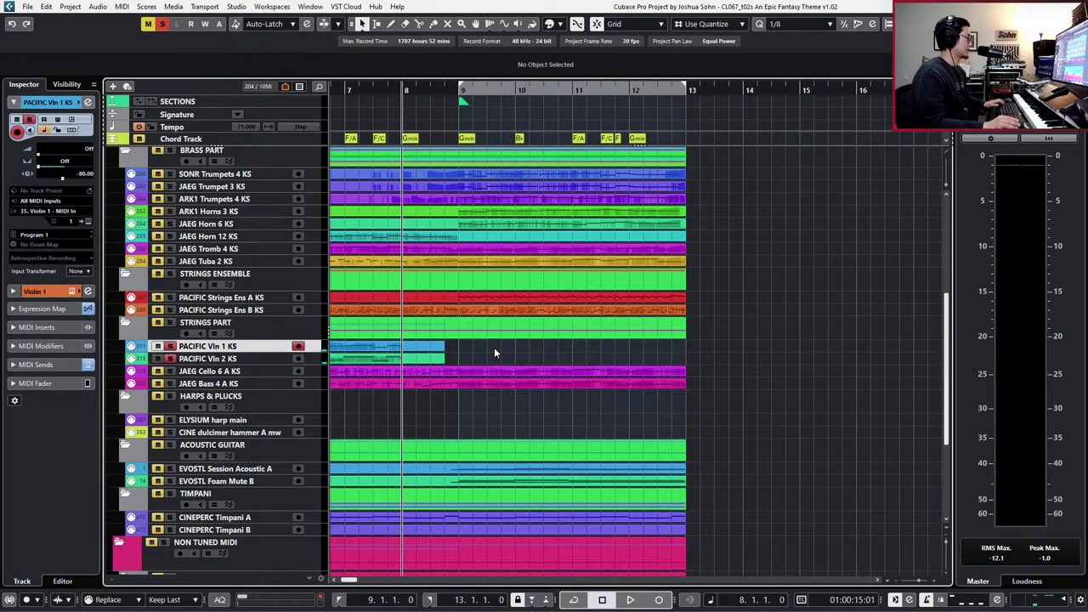
key(ctrl+z)
key(ctrl+shift+z)
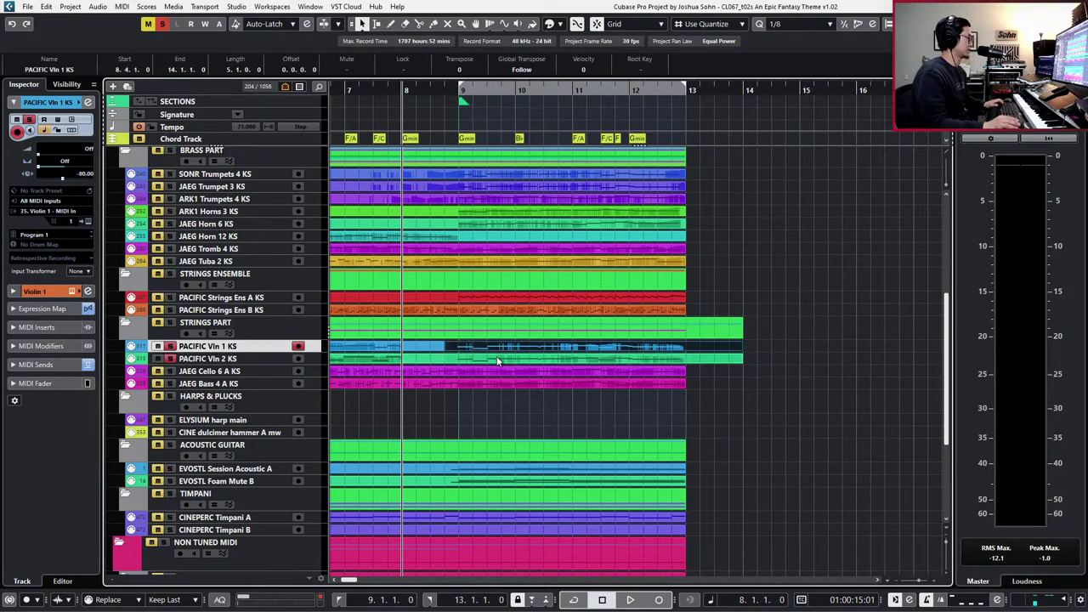
key(ctrl+shift+z)
key(ctrl+z)
key(ctrl+z)
key(ctrl+z)
key(ctrl+z)
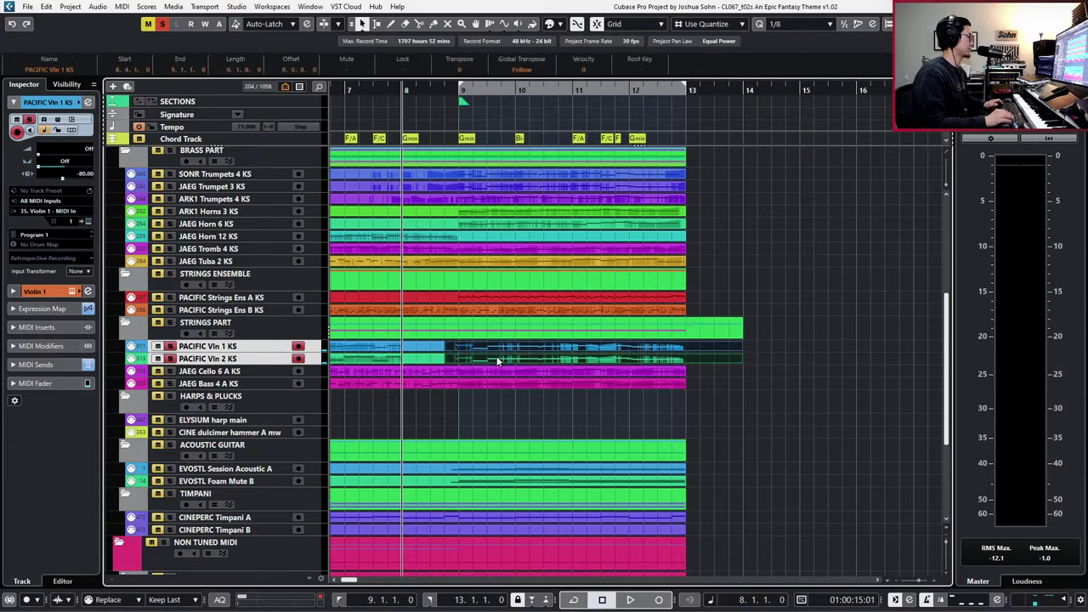
- Paste the copied takes onto both violin tracks at 8.4.4.97, just ahead of bar 9
key(KP_1)
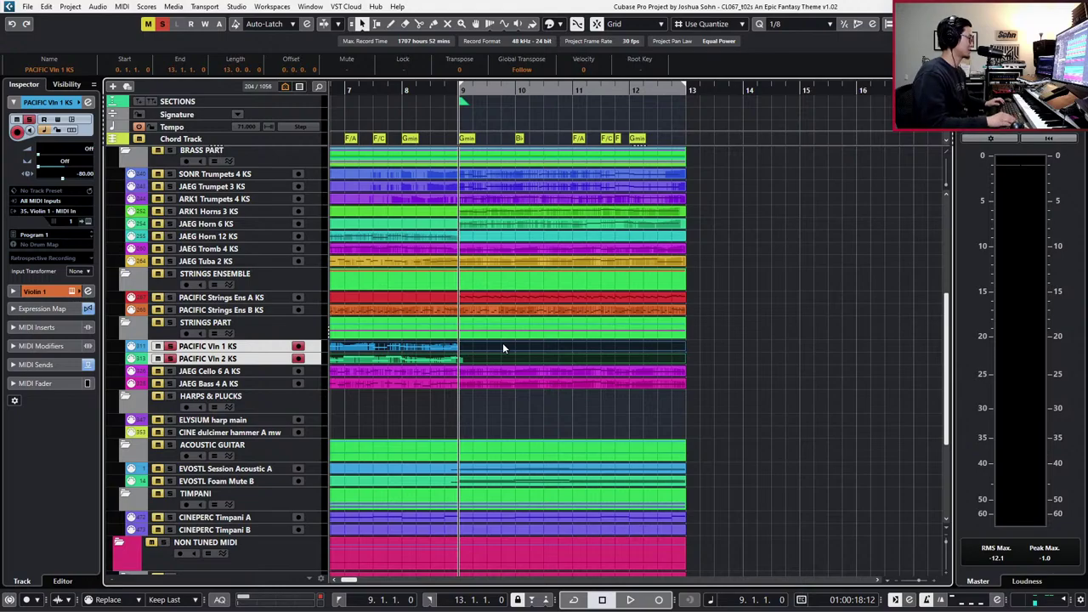
key(h)
key(h)
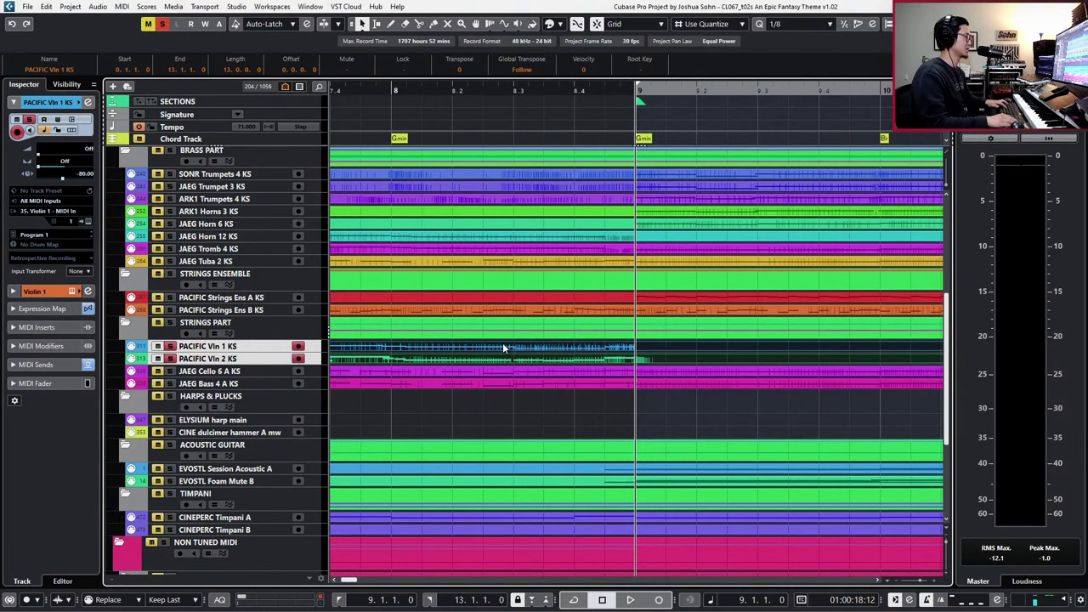
key(KP_Subtract)
key(KP_Add)
key(KP_Add)
key(KP_Subtract)
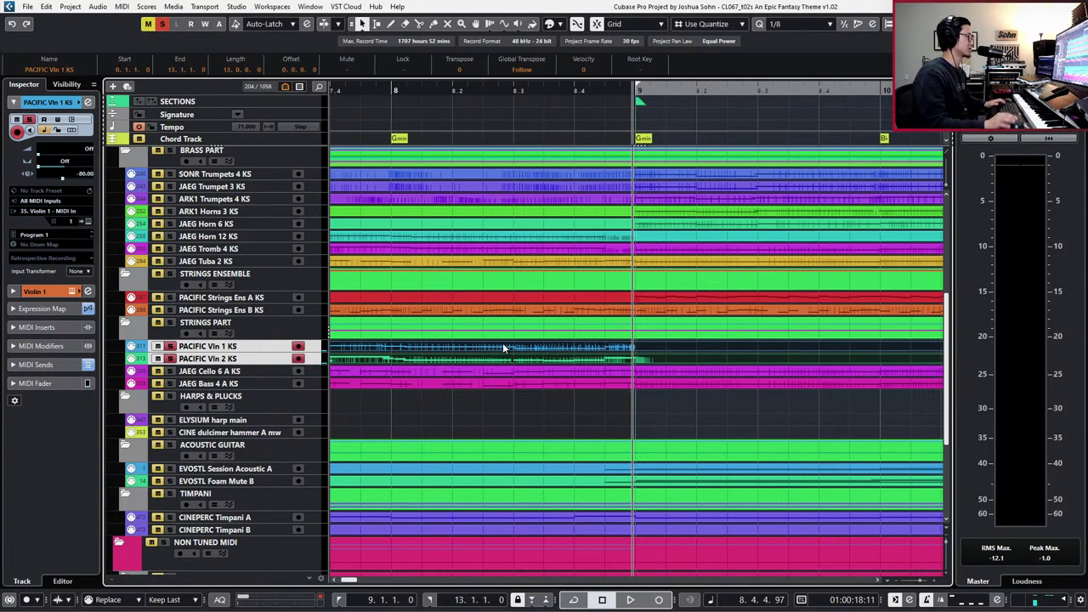
key(ctrl+v)
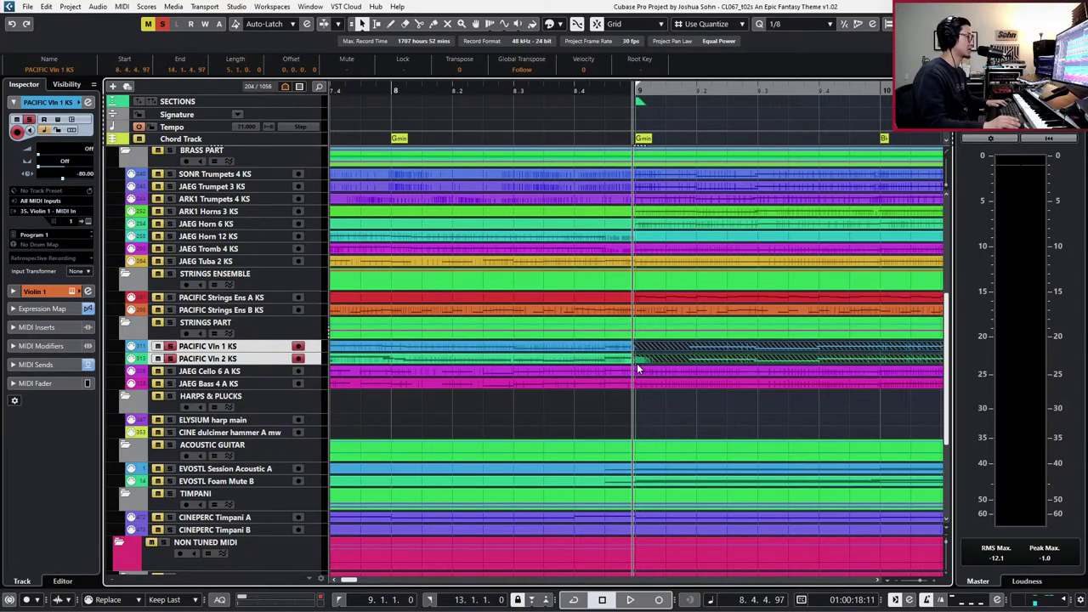
- Shift the pasted violin parts back one beat and trim their start to 8.4.4.97
key(g)
key(g)
scroll(644, 360, left, 2)
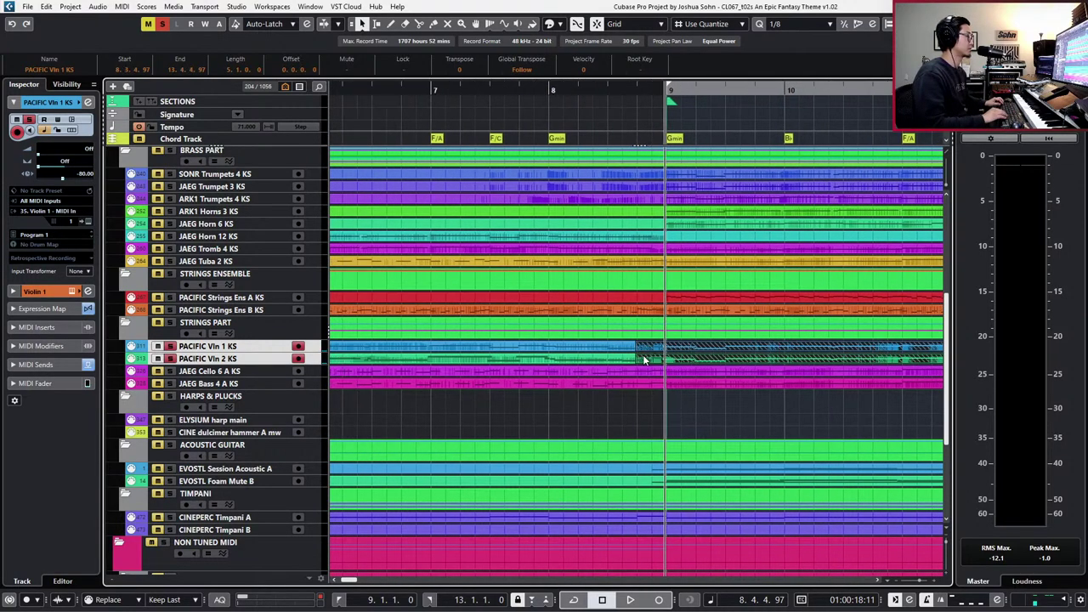
drag(639, 347, 663, 349)
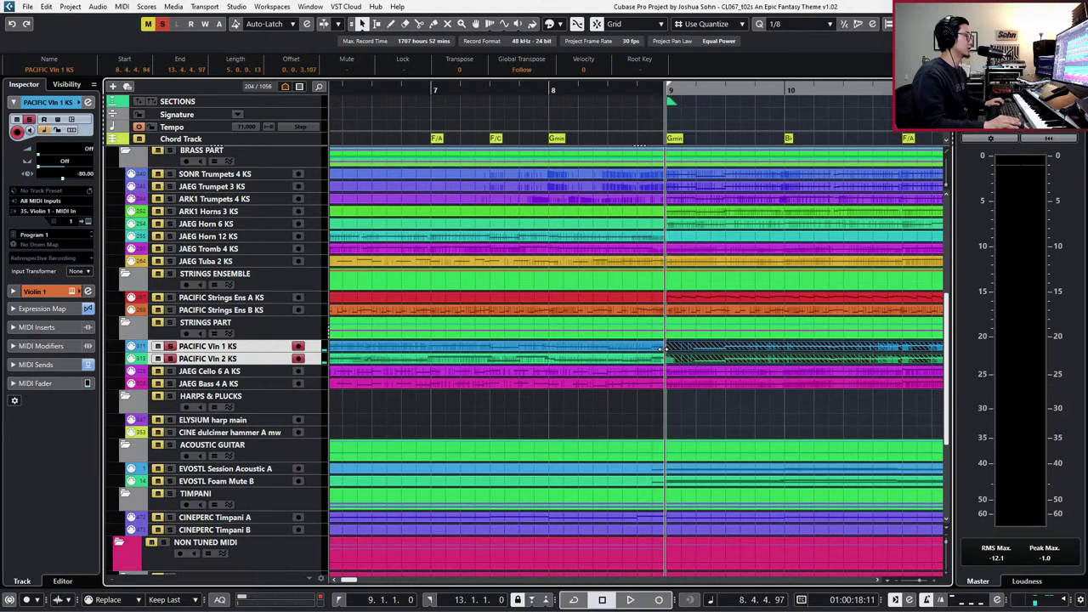
- Trim the earlier parts on both violin tracks to end at 8.4.4.47
click(654, 346)
click(652, 363)
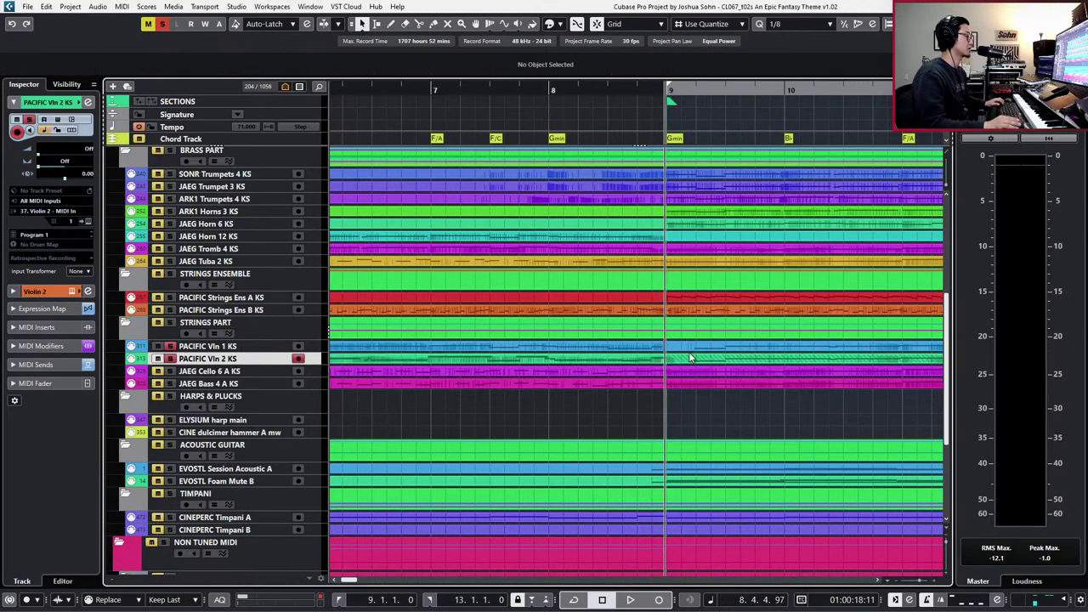
click(687, 349)
drag(666, 360, 660, 350)
click(660, 359)
shift+click(660, 349)
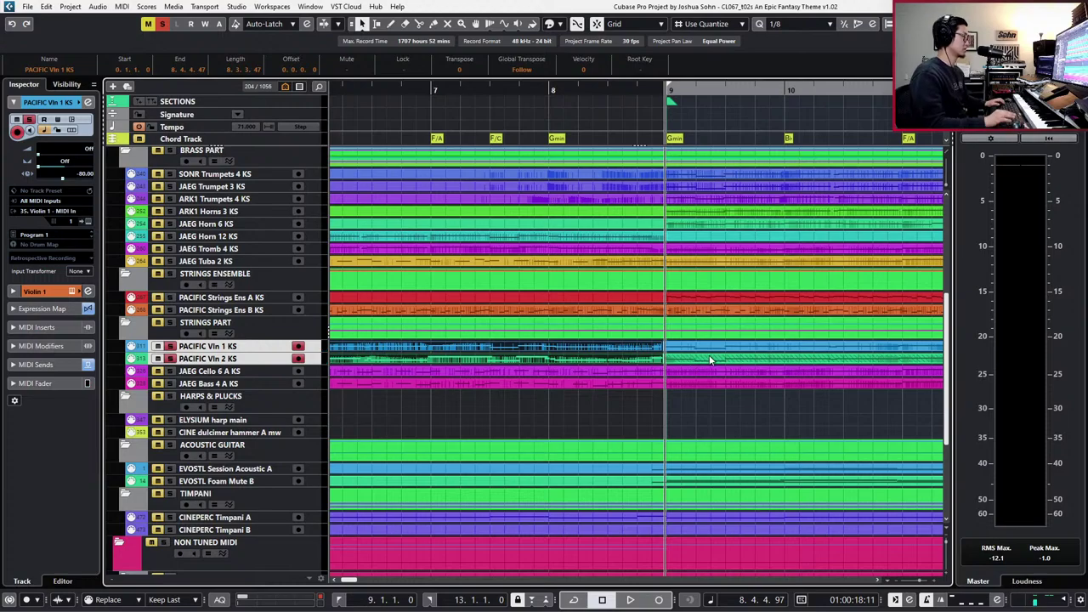
- Merge the earlier and pasted parts into one continuous part on each violin track and select both
key(ctrl+z)
click(684, 347)
shift+click(684, 356)
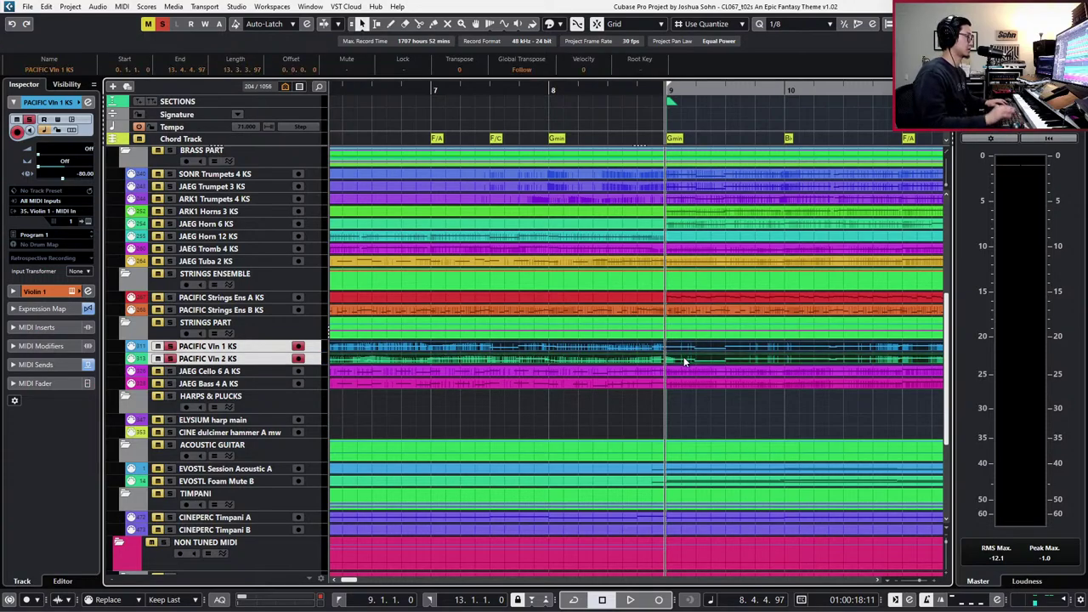
- Unsolo the violins, play the passage and open both violin parts in the Key Editor
key(s)
key(space)
double_click(683, 356)
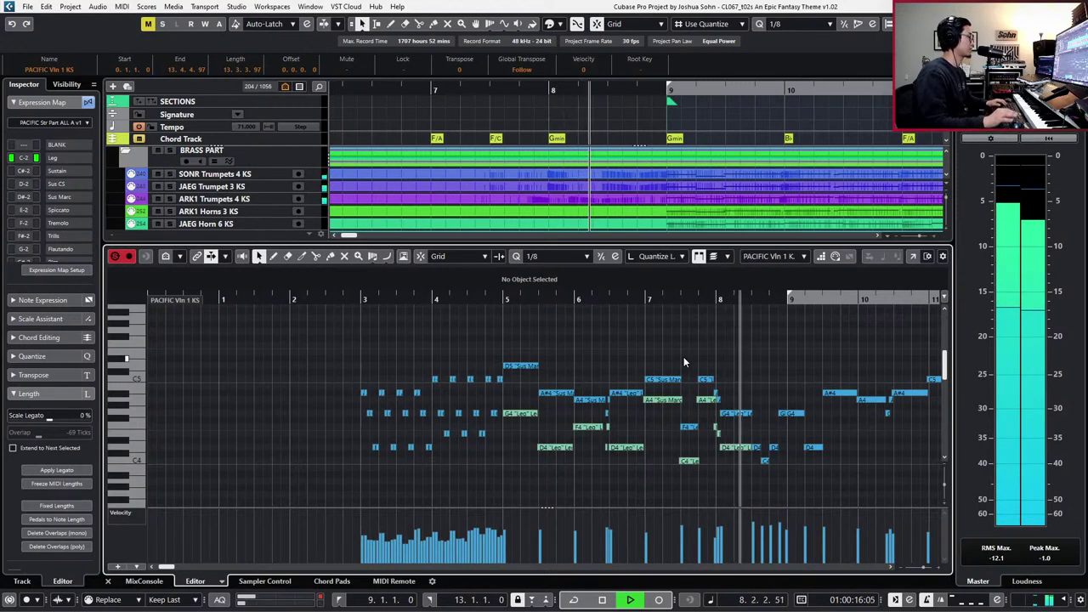
key(h)
key(h)
- Quantize the violin notes from bar 9 through bar 12 to 1/16
click(607, 415)
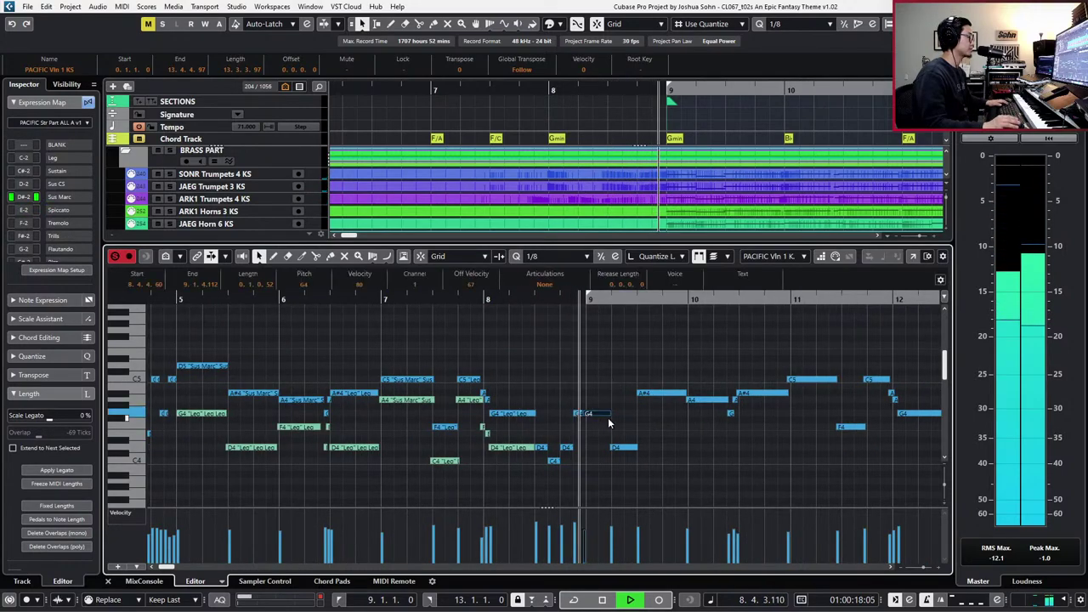
drag(595, 374, 933, 479)
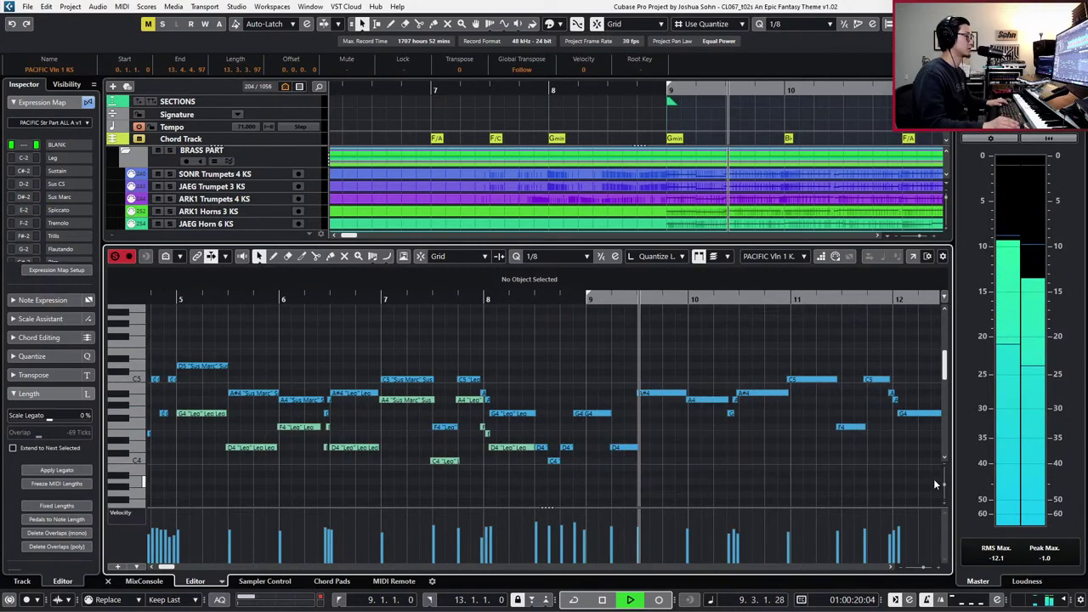
scroll(900, 434, right, 1)
key(space)
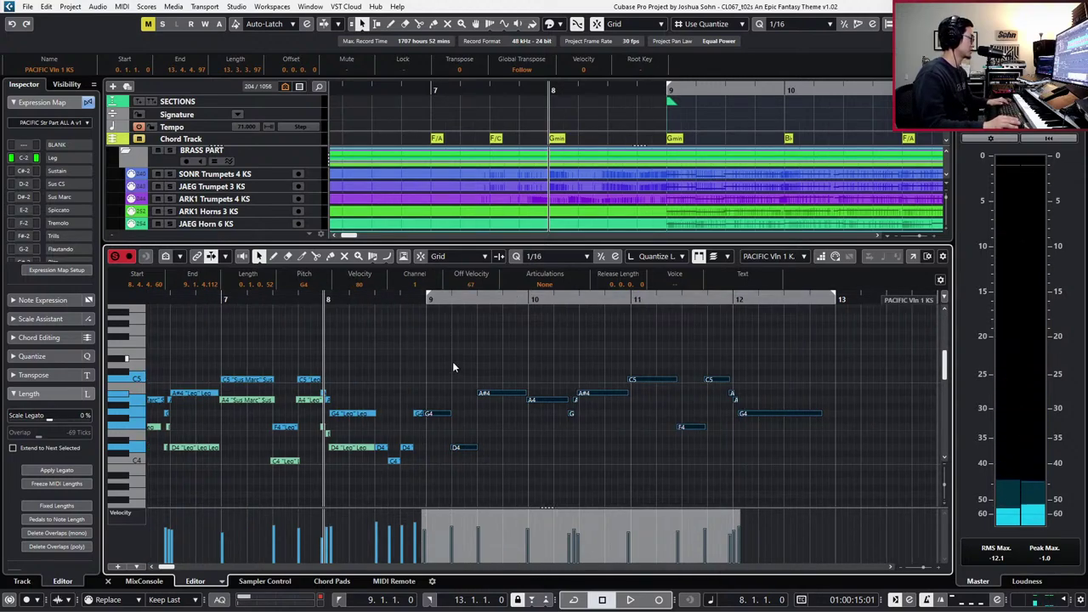
key(q)
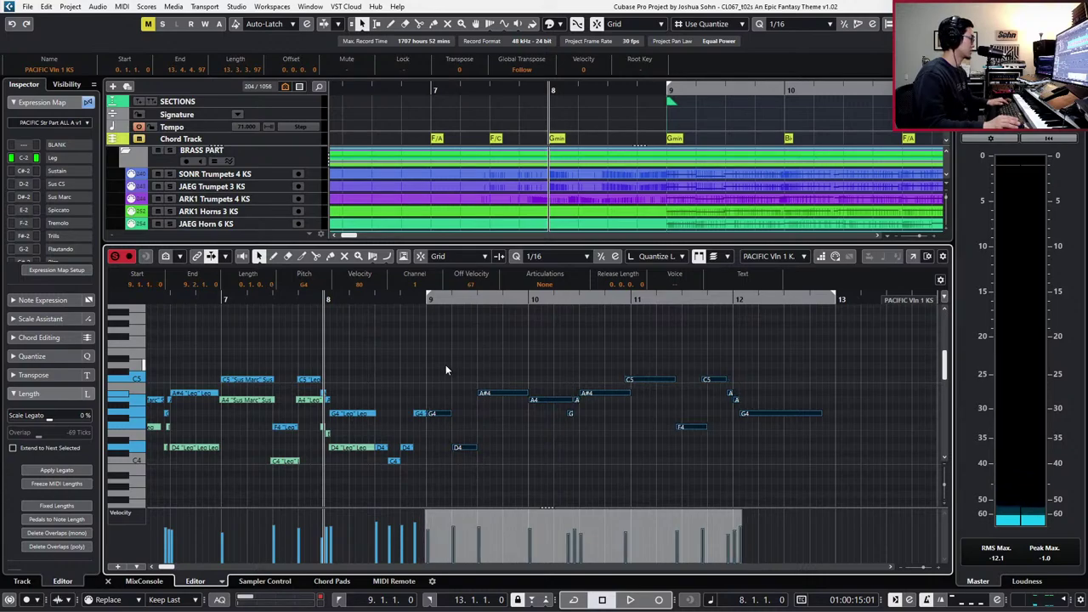
- Play from bar 9 and shorten the A4 at bar 10 to end at 10.2.3.0
key(KP_1)
key(space)
drag(534, 372, 533, 405)
click(537, 399)
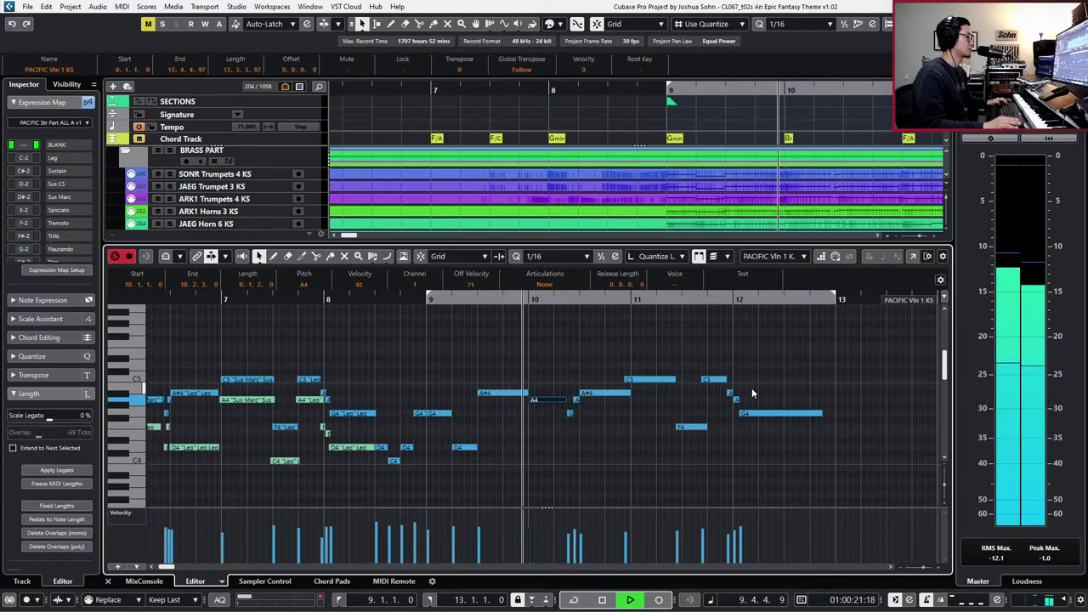
- Nudge the closing notes earlier so the last G4 starts at bar 12, and move the long C5 to 11.1.1.0
drag(752, 389, 724, 425)
key(ctrl+Left)
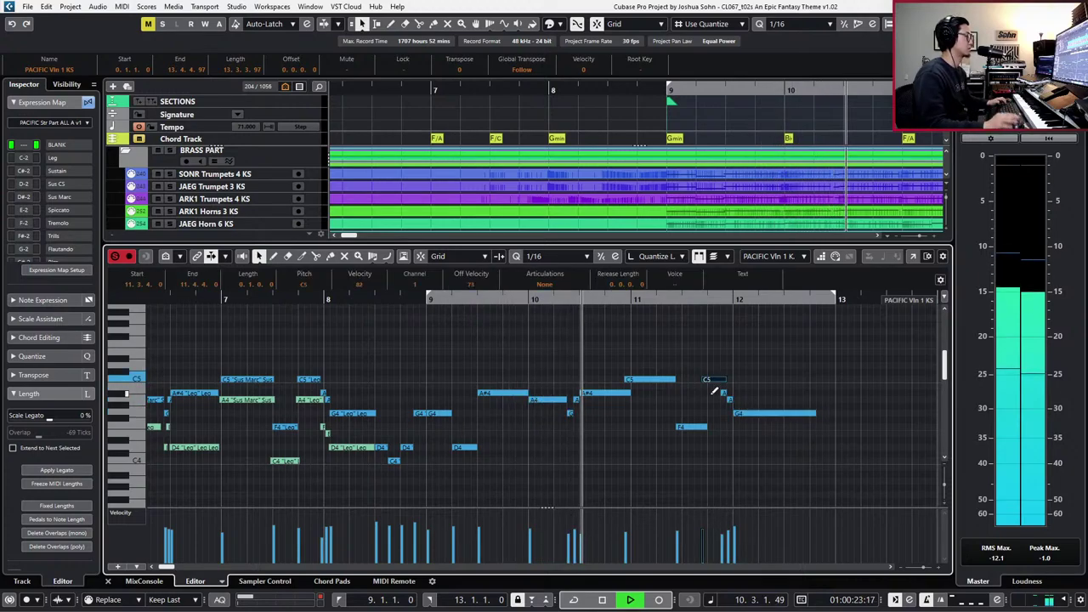
click(661, 380)
key(space)
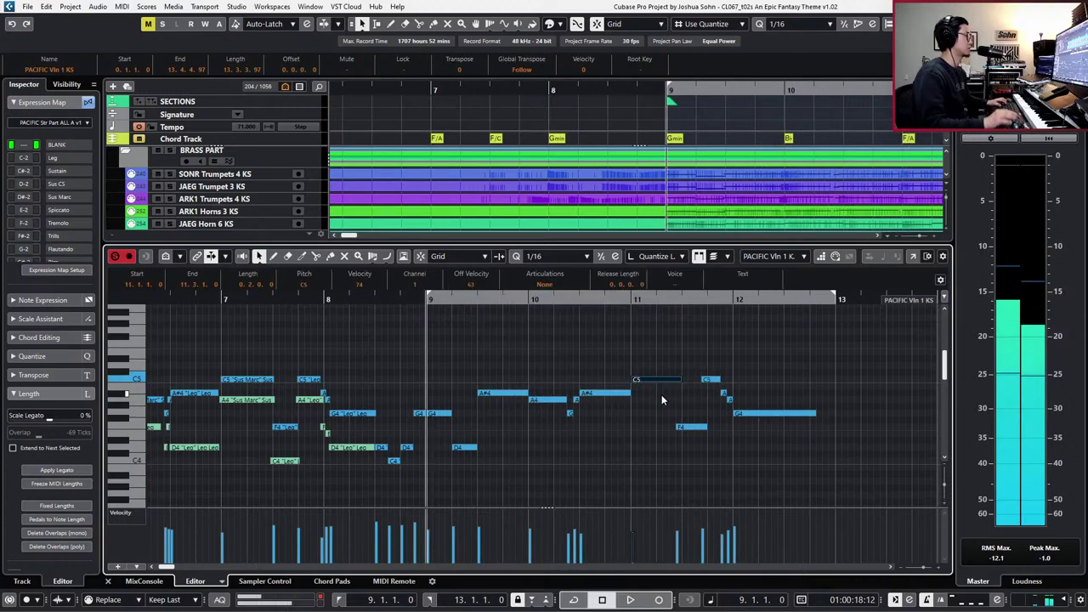
- Assign the Sus Marc articulation to the notes from bar 9 onward in the violin parts
drag(755, 360, 450, 459)
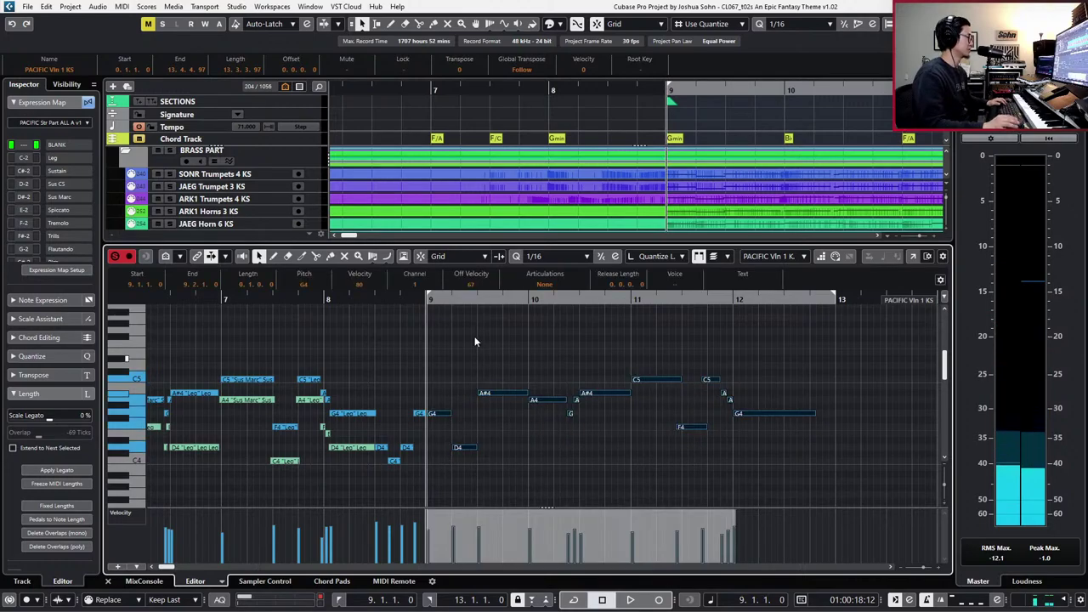
click(550, 284)
click(532, 336)
key(Page_Down)
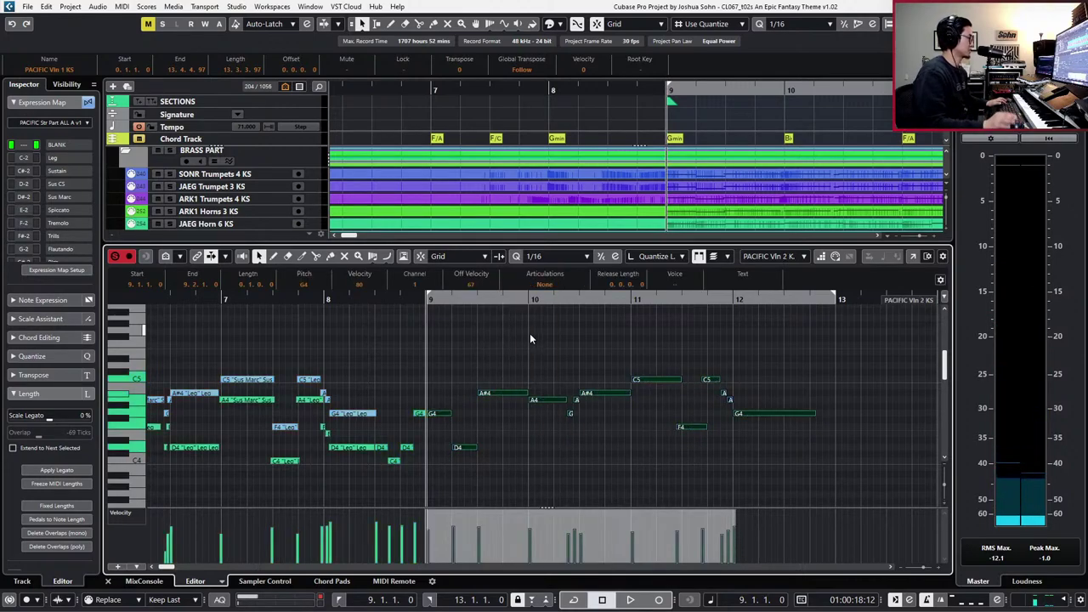
click(544, 335)
- Play the violin passage from bar 8 with the Velocity, Expression and Modulation lanes shown
key(space)
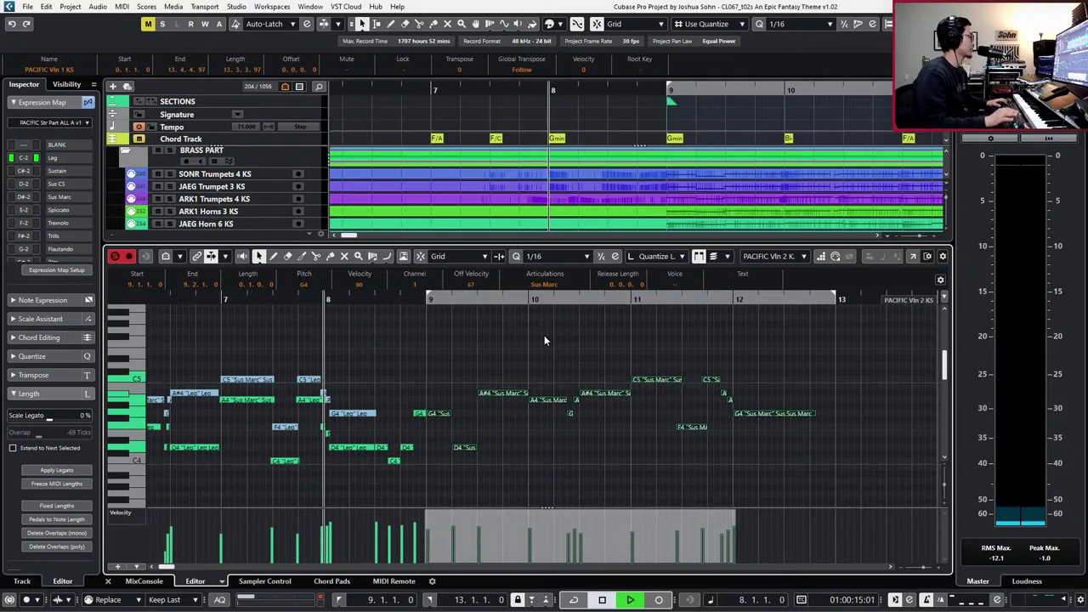
key(alt+1)
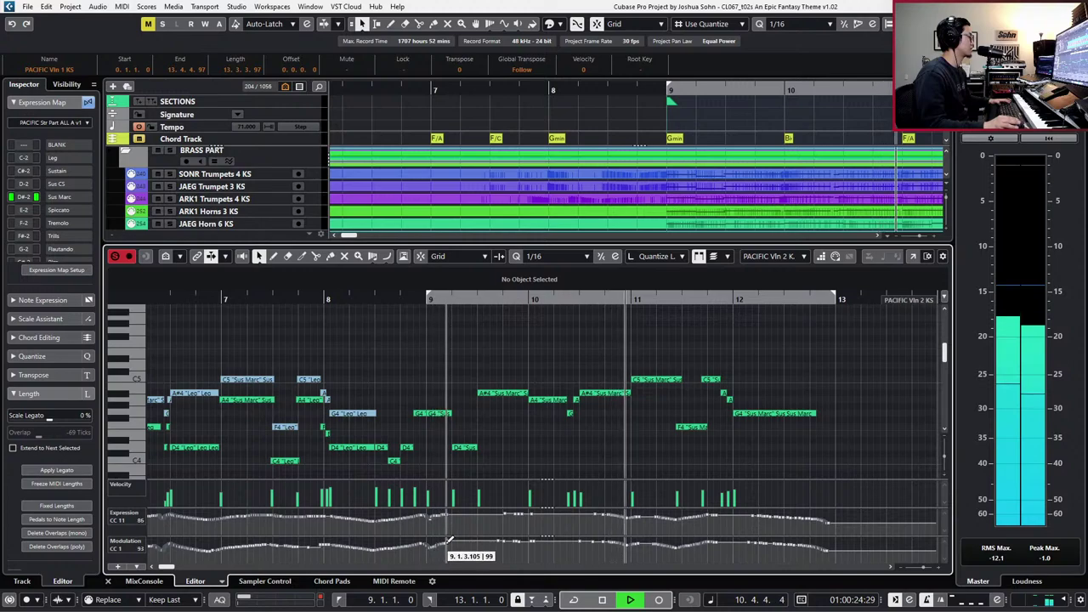
key(space)
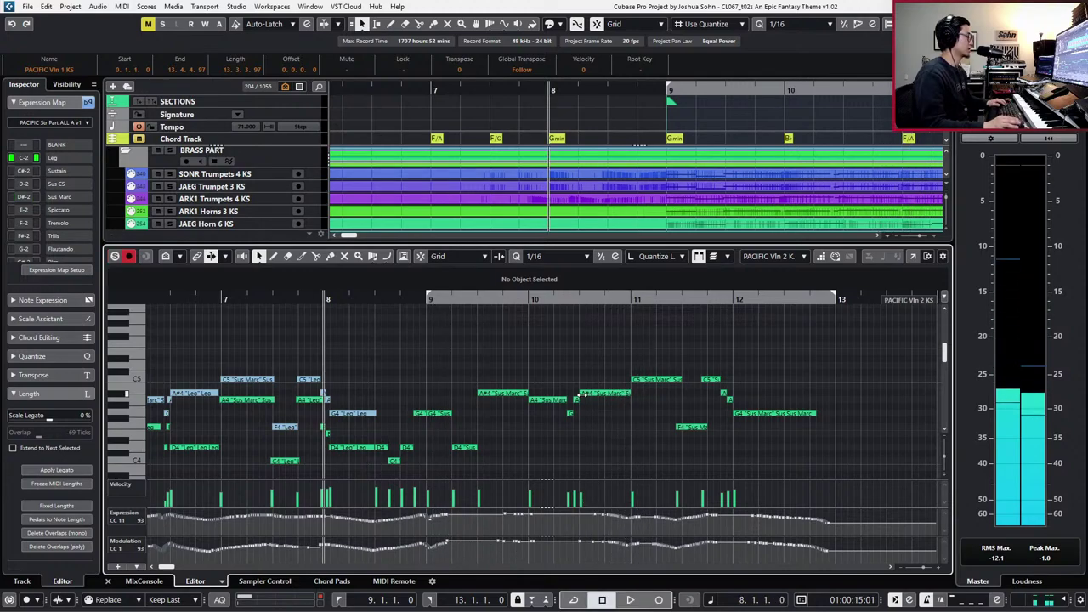
- Select the A4, G4 and A4 notes in bar 10 and set the quantize preset to 1/16 Triplet
drag(563, 405, 562, 416)
key(h)
key(h)
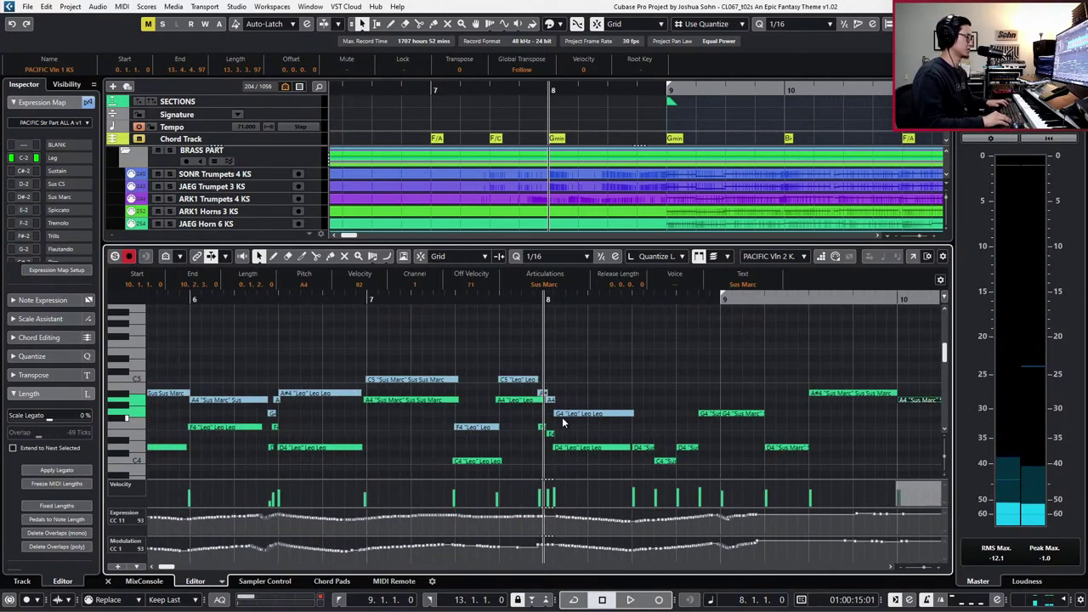
key(l)
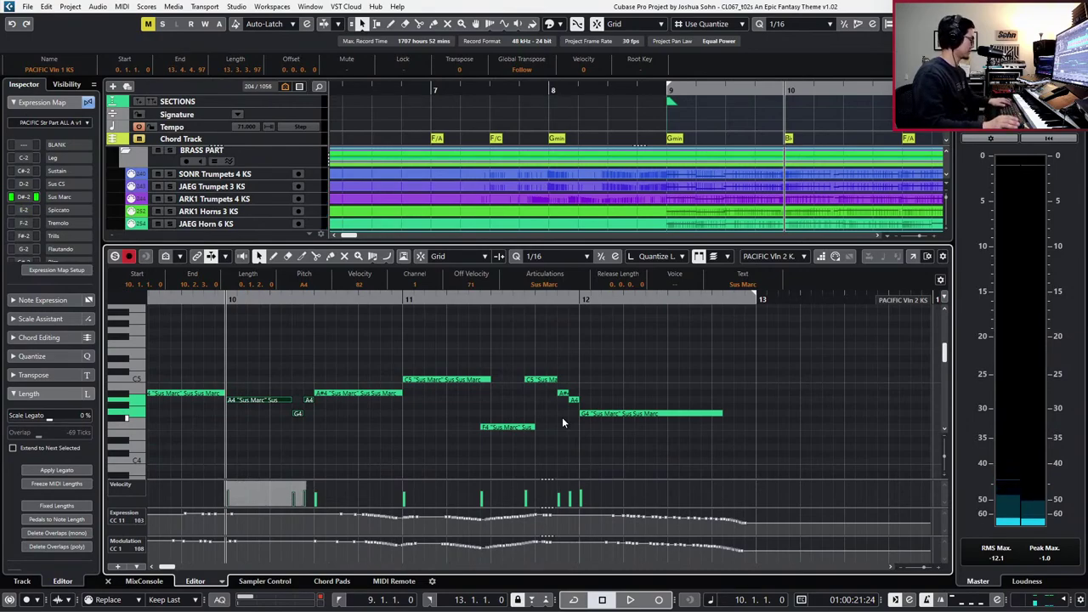
key(comma)
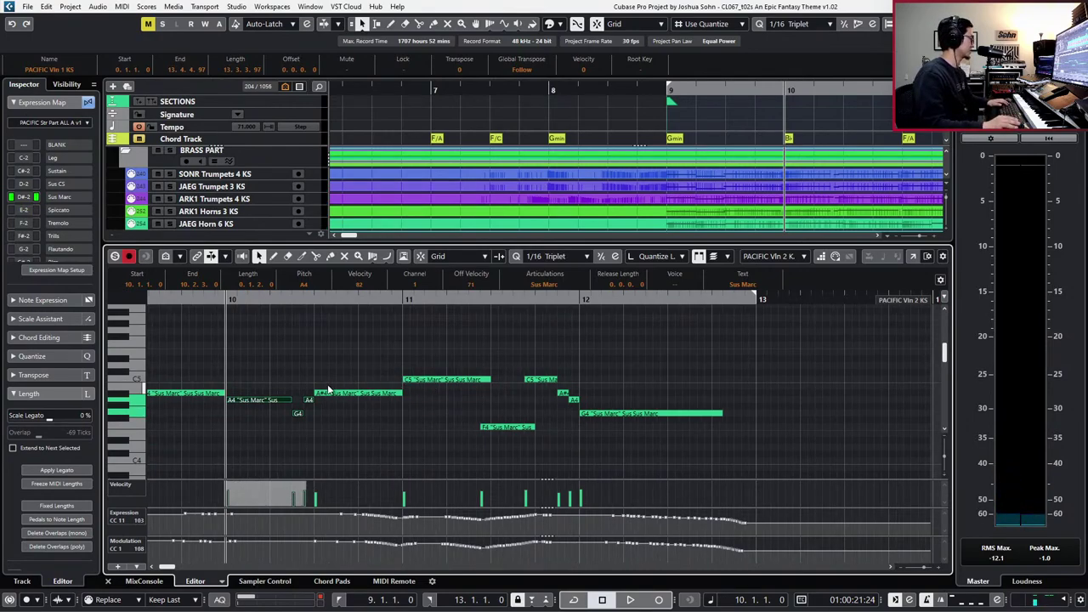
- Shorten the quick G4 and A4 in bar 10 to 0.0.0.80 each and shift them later to lead directly into the A#4
click(309, 399)
click(311, 415)
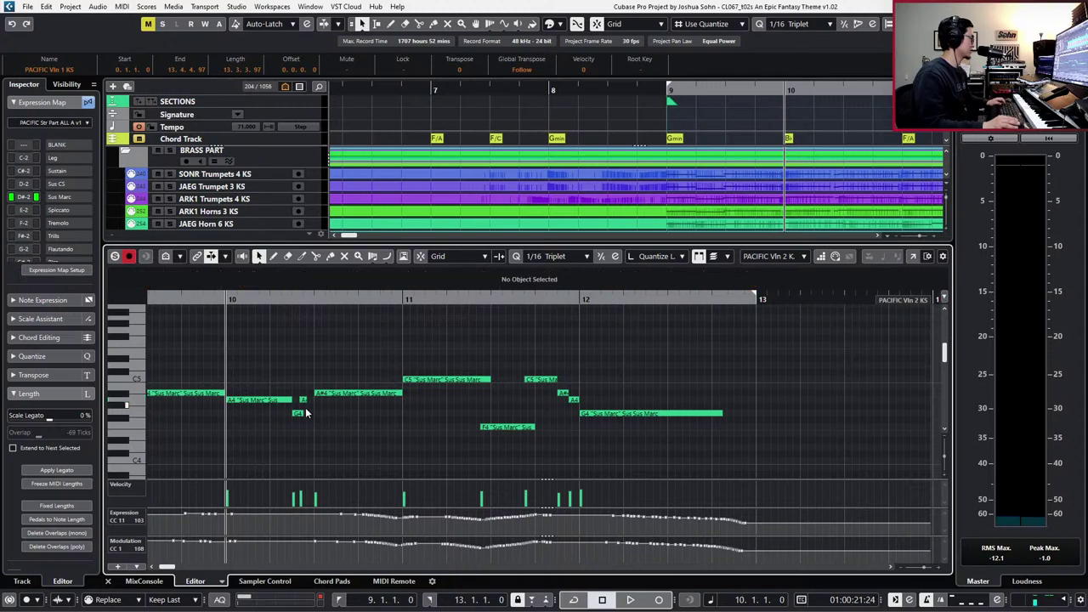
drag(302, 413, 307, 413)
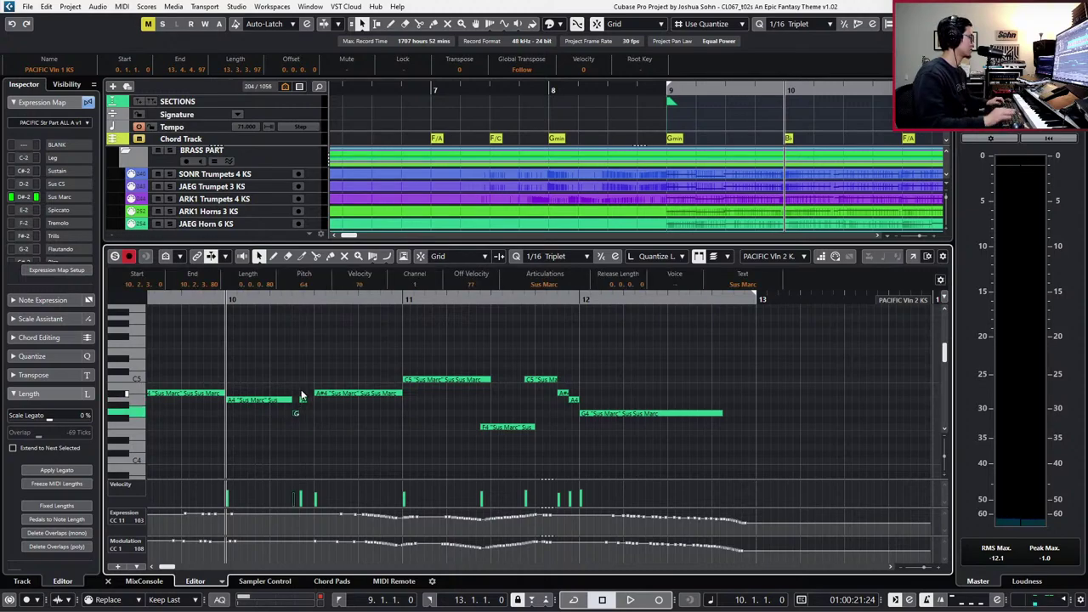
click(303, 399)
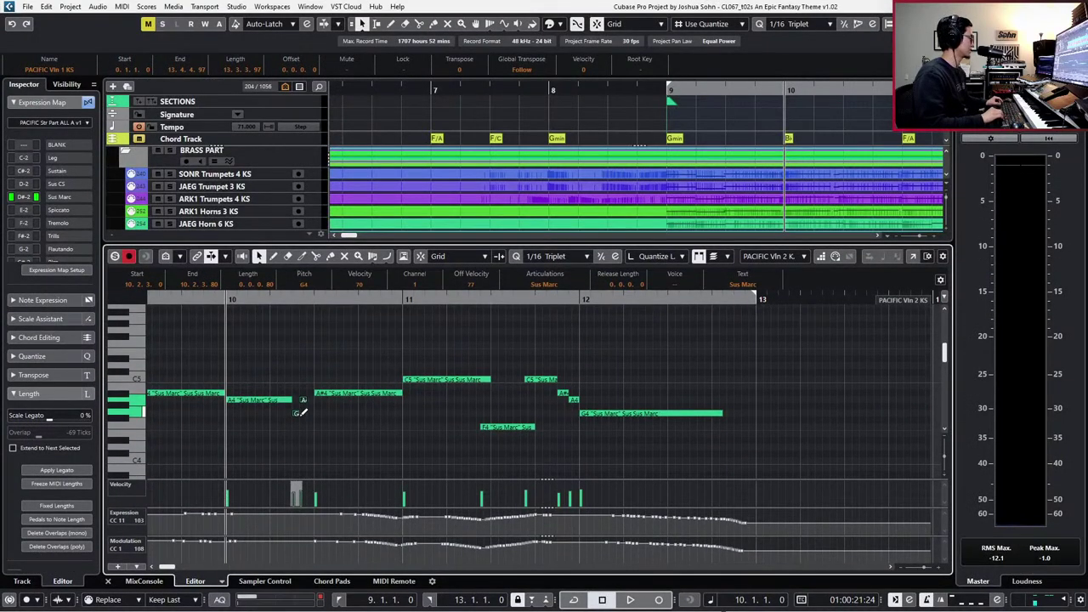
click(535, 405)
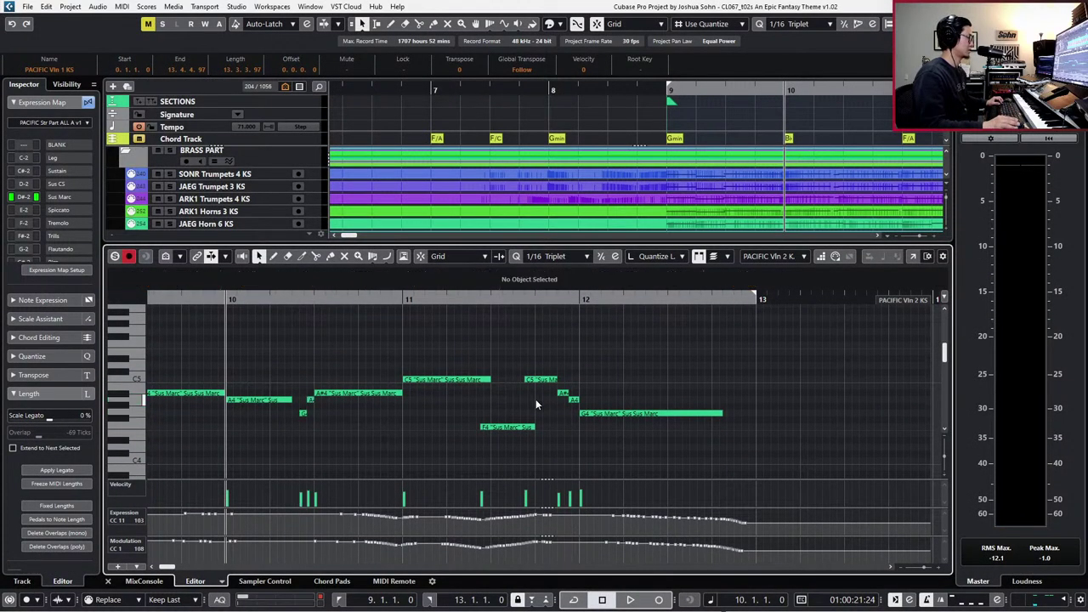
- Shift the quick A#4 and A4 at the end of bar 11 later so they lead directly into the bar 12 G4
drag(554, 388, 588, 399)
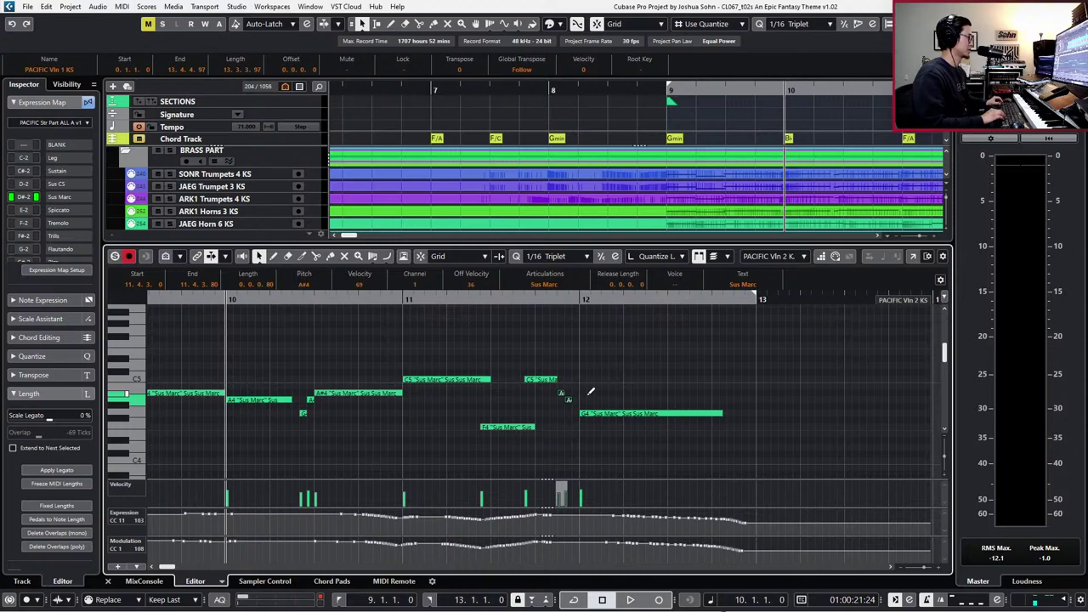
key(space)
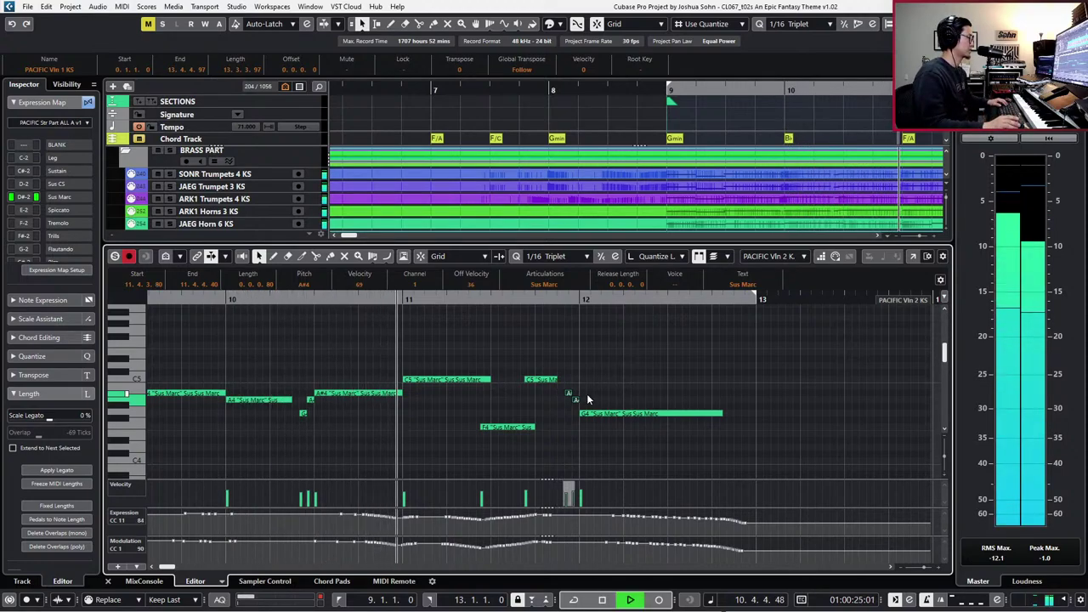
click(516, 411)
- Retime the F4 and the C5 in the second half of bar 11 to start at 11.3.1.0 and 11.4.1.0
click(486, 427)
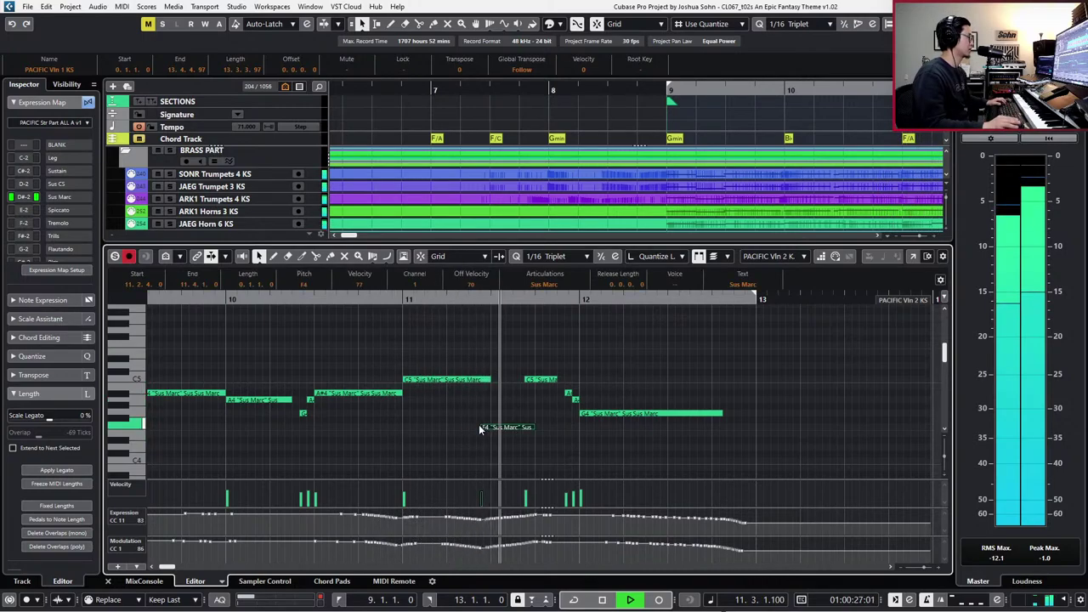
drag(481, 426, 489, 427)
key(space)
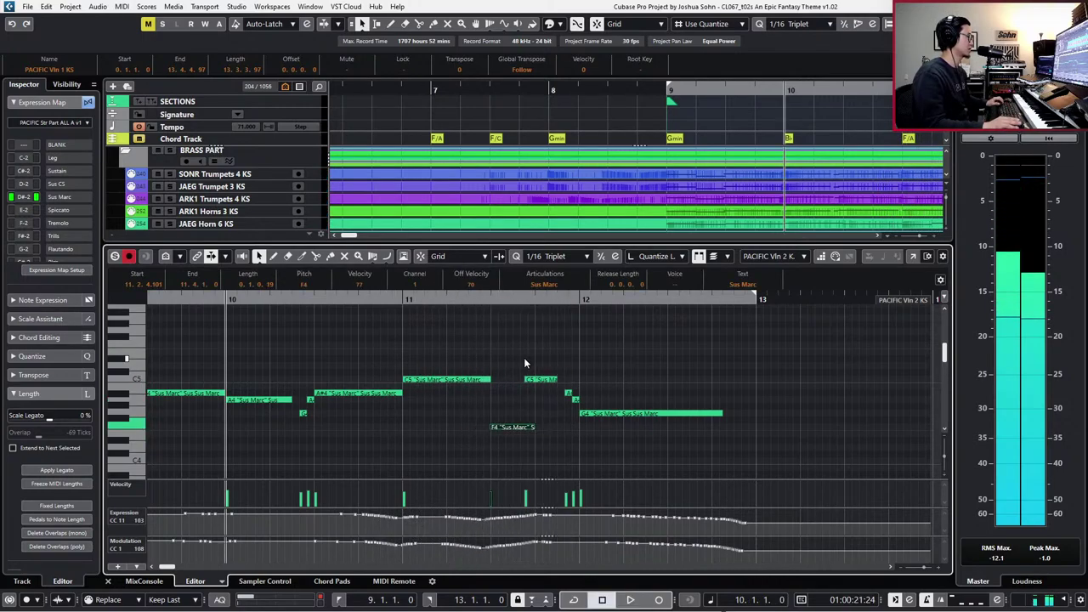
drag(525, 363, 541, 406)
key(q)
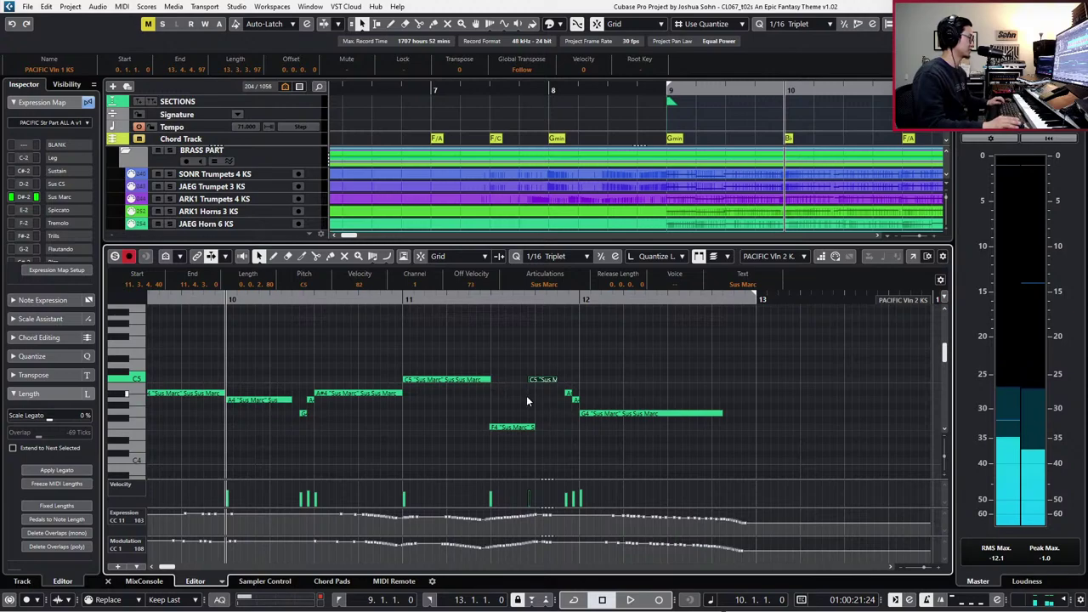
key(ctrl+Right)
click(507, 430)
- Play the violin line from bar 10 through the retimed F4 and C5 in bar 11
key(space)
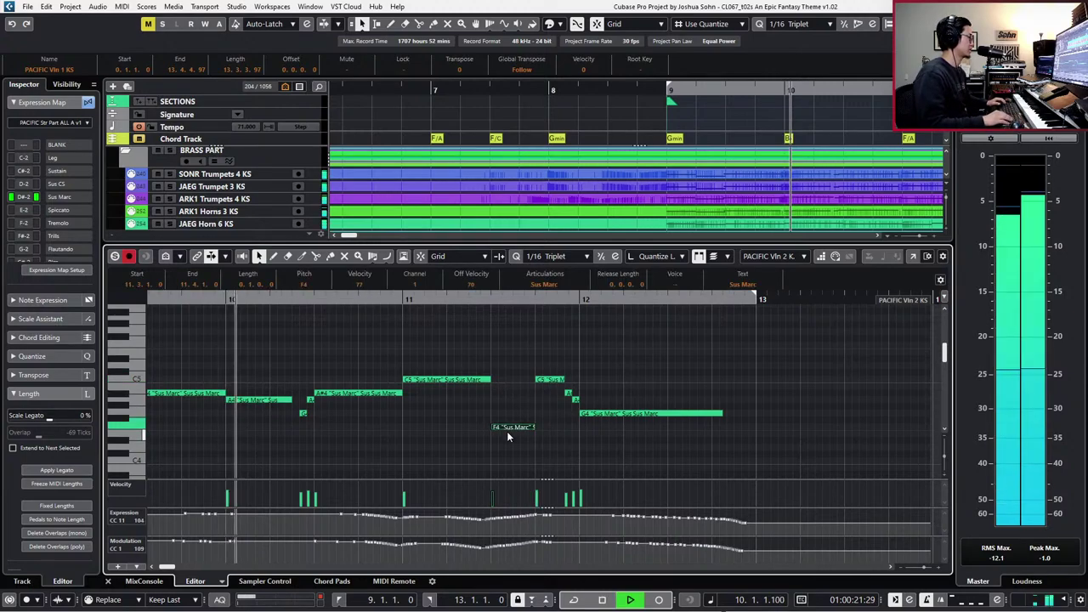
key(g)
key(g)
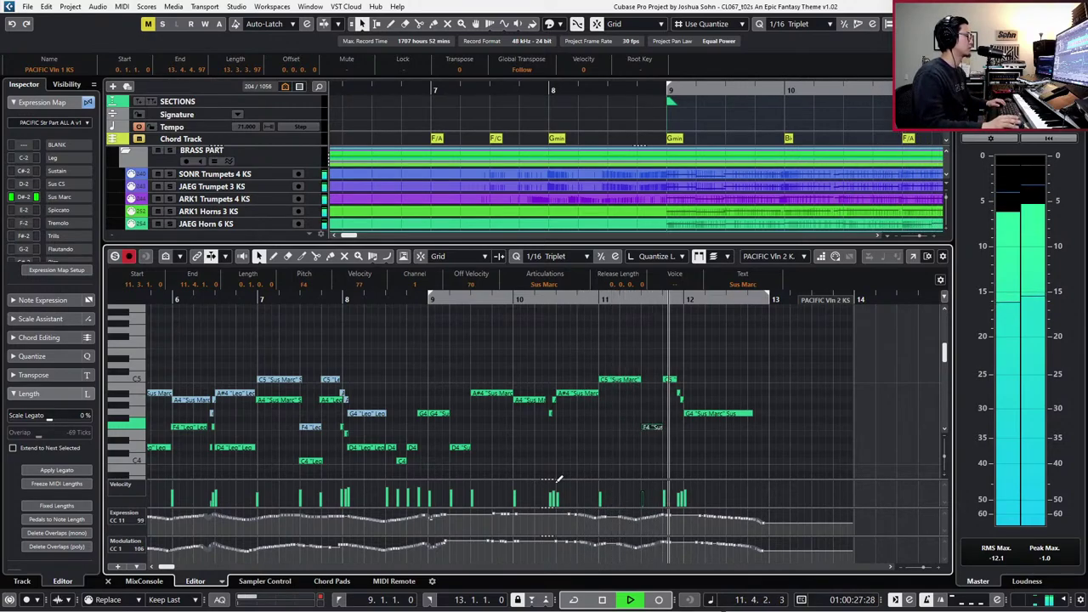
key(space)
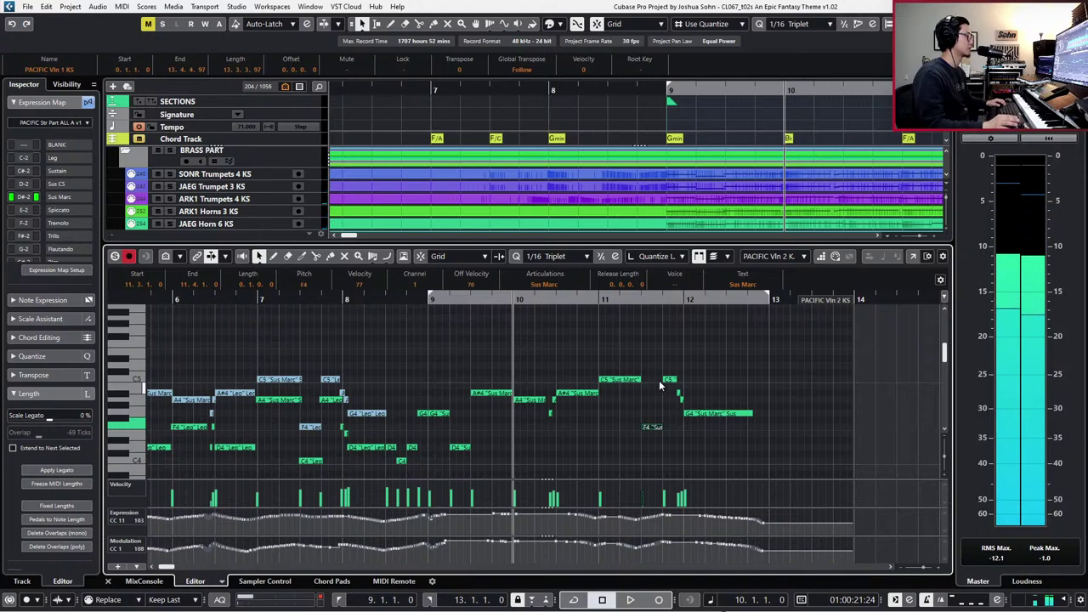
- Replay short stretches around the C5 on beat 4 of bar 11 to check its timing
click(671, 380)
key(h)
key(l)
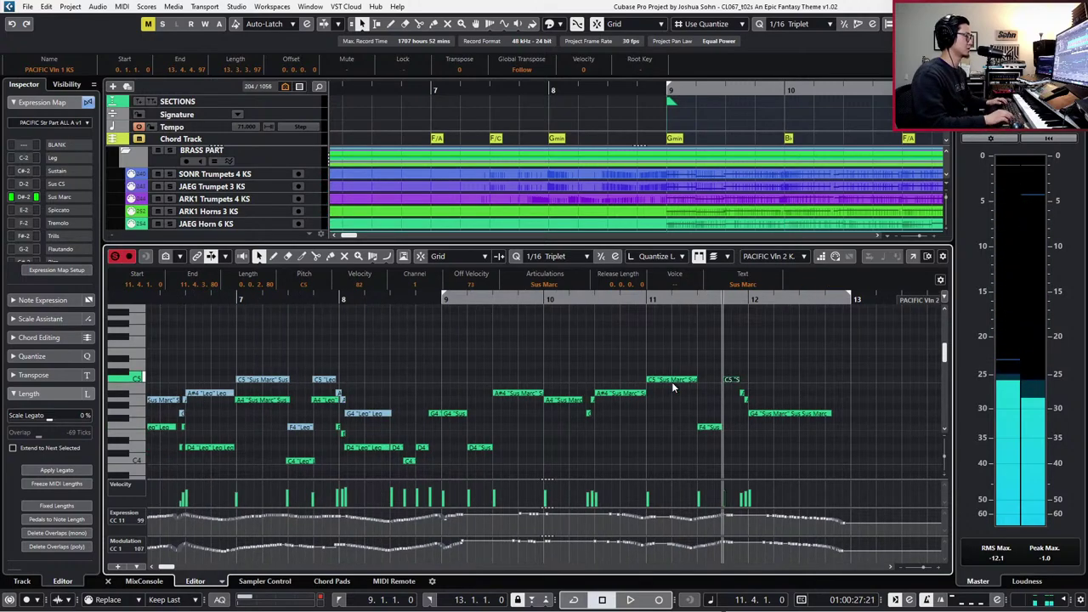
key(space)
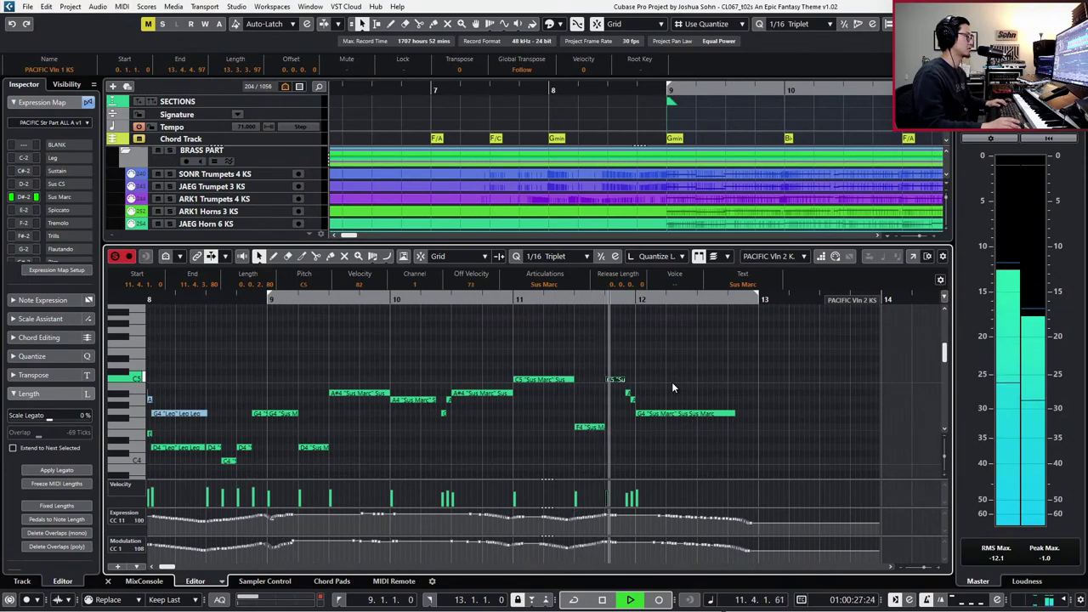
key(space)
key(h)
key(h)
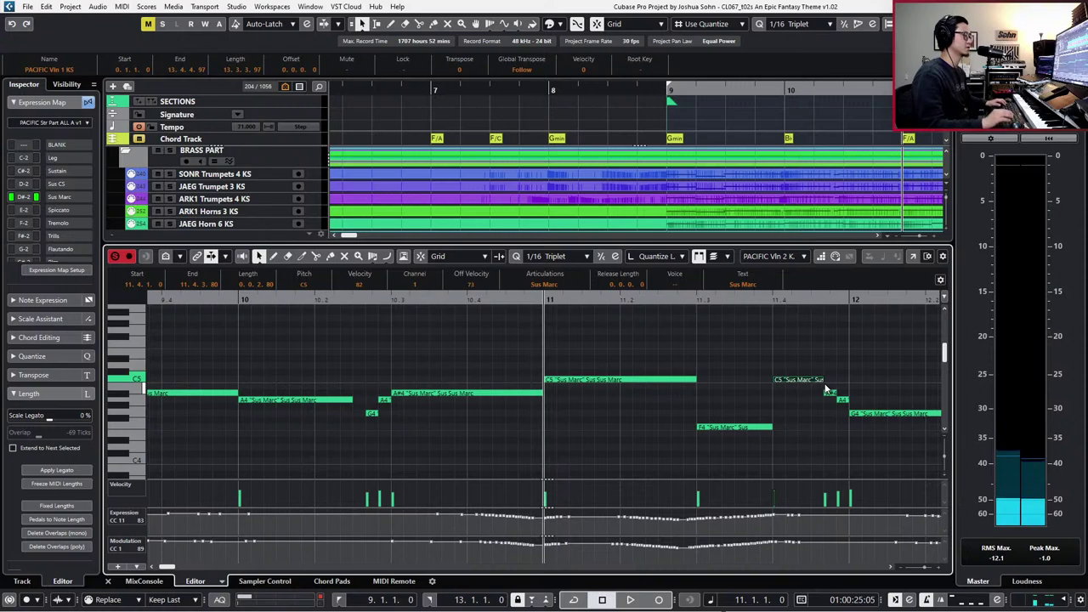
key(l)
key(space)
key(space)
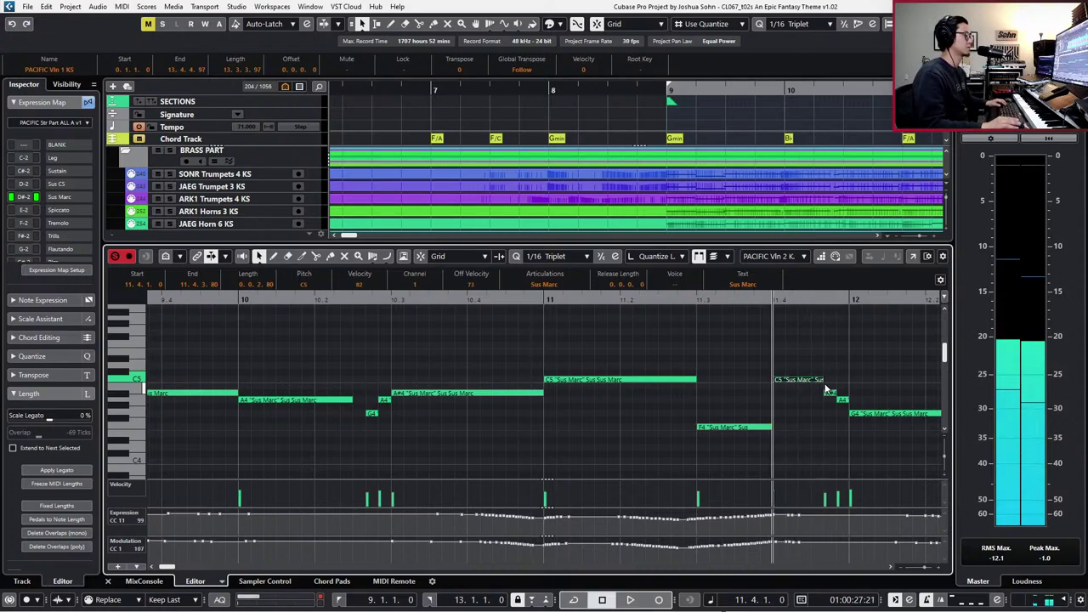
- Shift the closing A#4, A4 and G4 later so the A#4 starts on bar 12, and extend the preceding C5 up to it
scroll(816, 386, right, 5)
drag(571, 389, 639, 414)
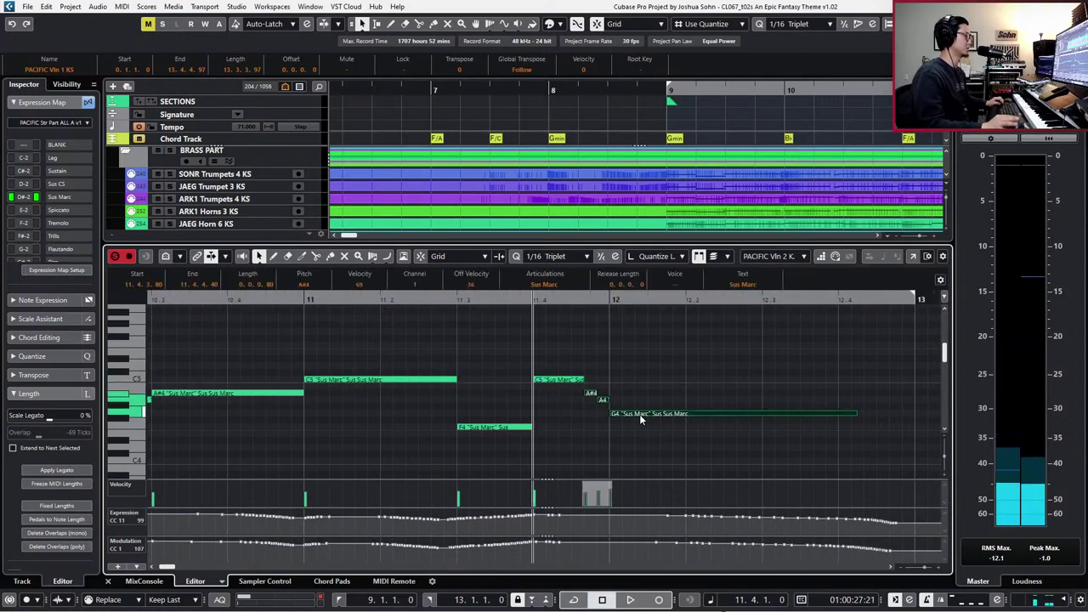
key(ctrl+Right)
key(ctrl+Right)
click(558, 379)
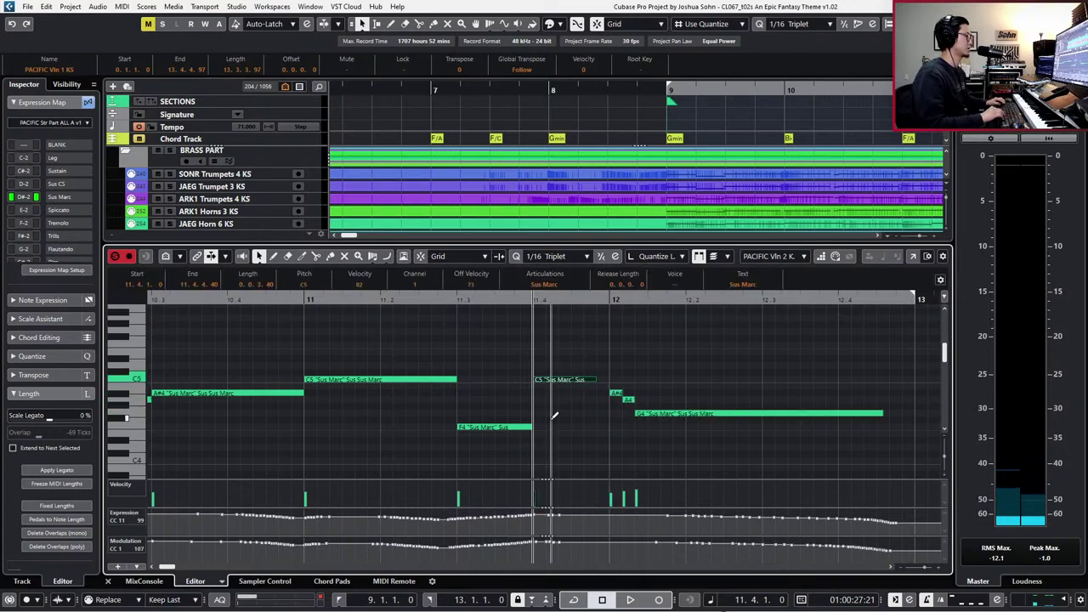
key(space)
- Lengthen the G4 in bar 12 to 0.3.1.40 while playing the passage to its end
click(873, 414)
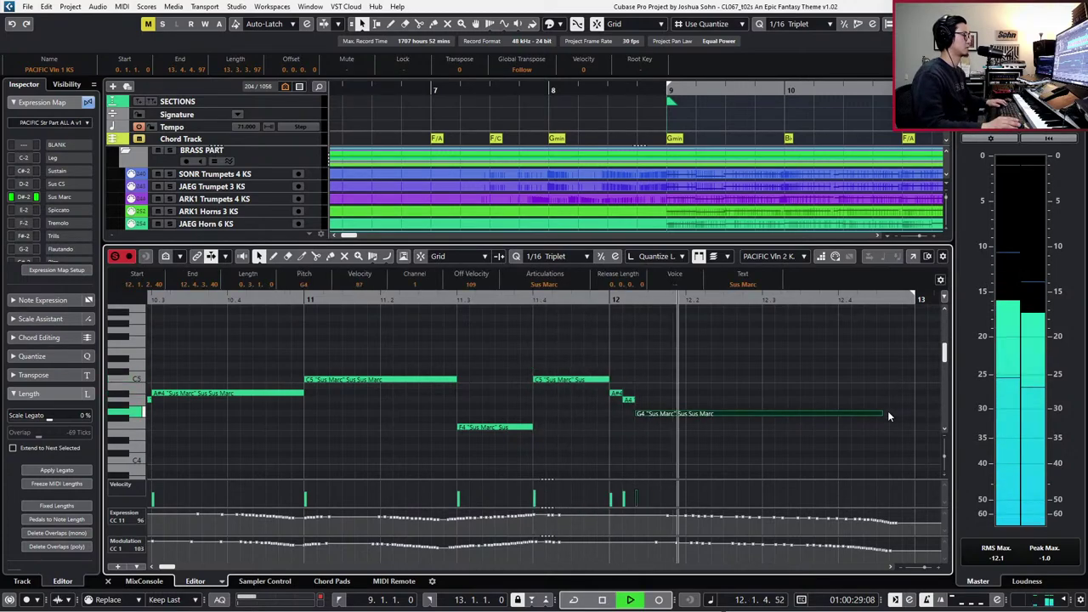
key(g)
key(g)
key(g)
key(alt+shift+Right)
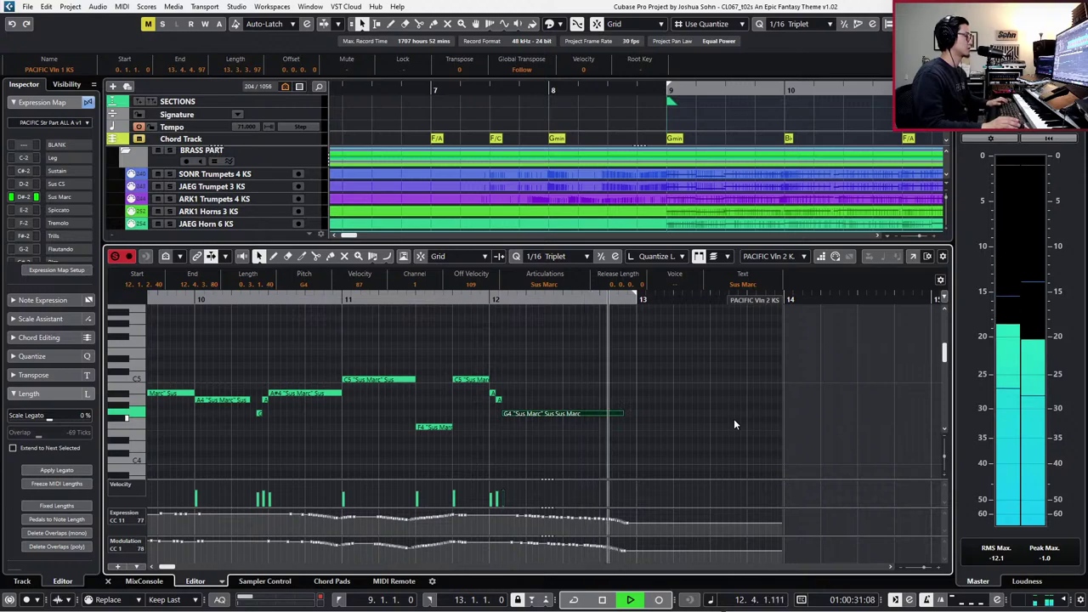
key(space)
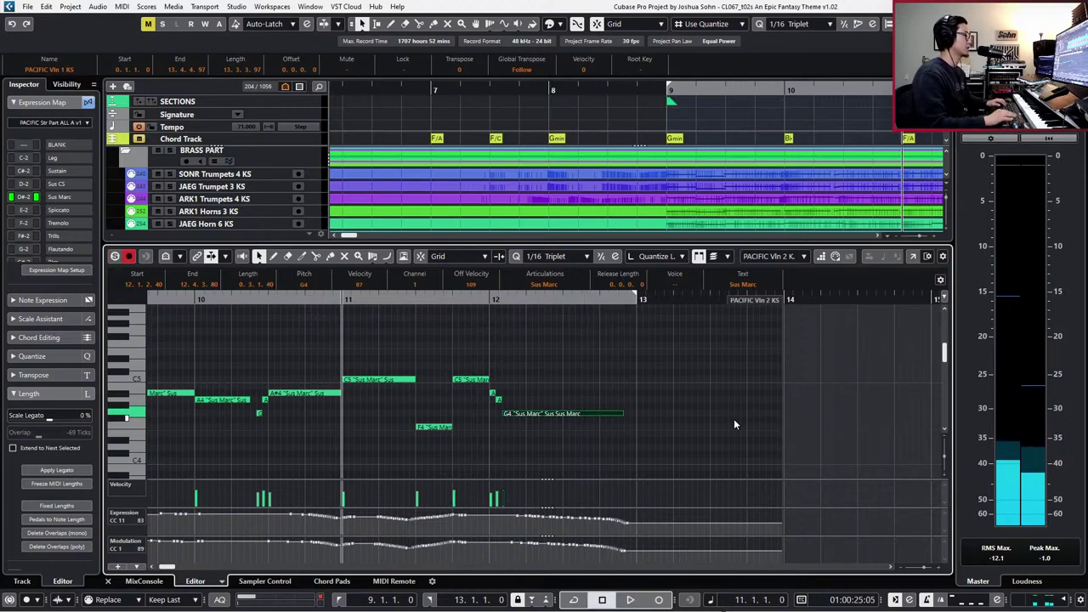
- Show the SONR Trumpets 4 KS part alongside the violin parts in the editor around bars 11 to 13
scroll(735, 314, left, 1)
scroll(735, 313, right, 2)
scroll(840, 199, right, 3)
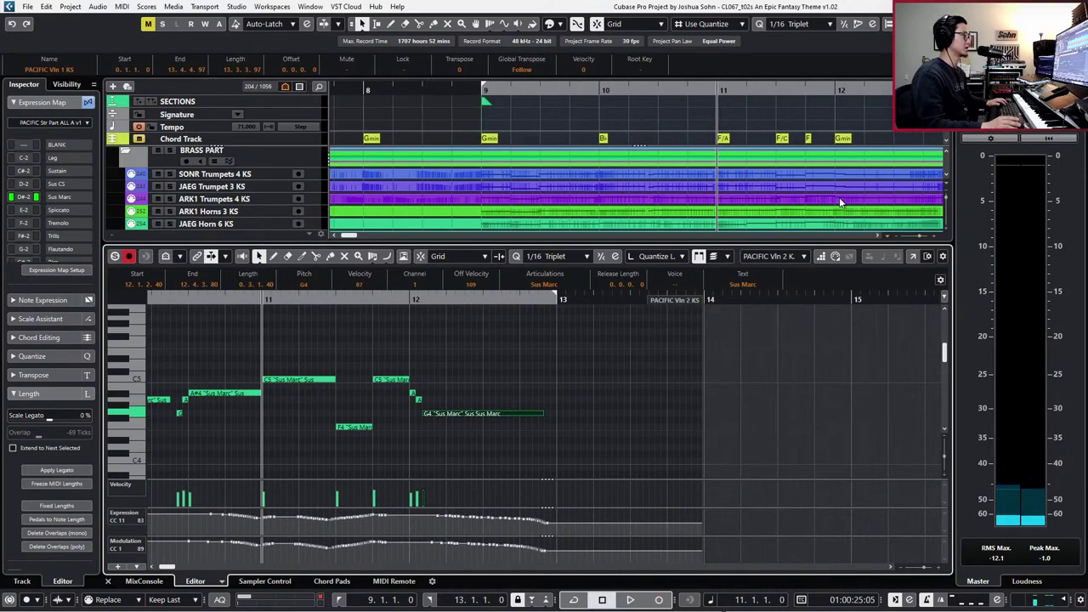
scroll(839, 197, right, 2)
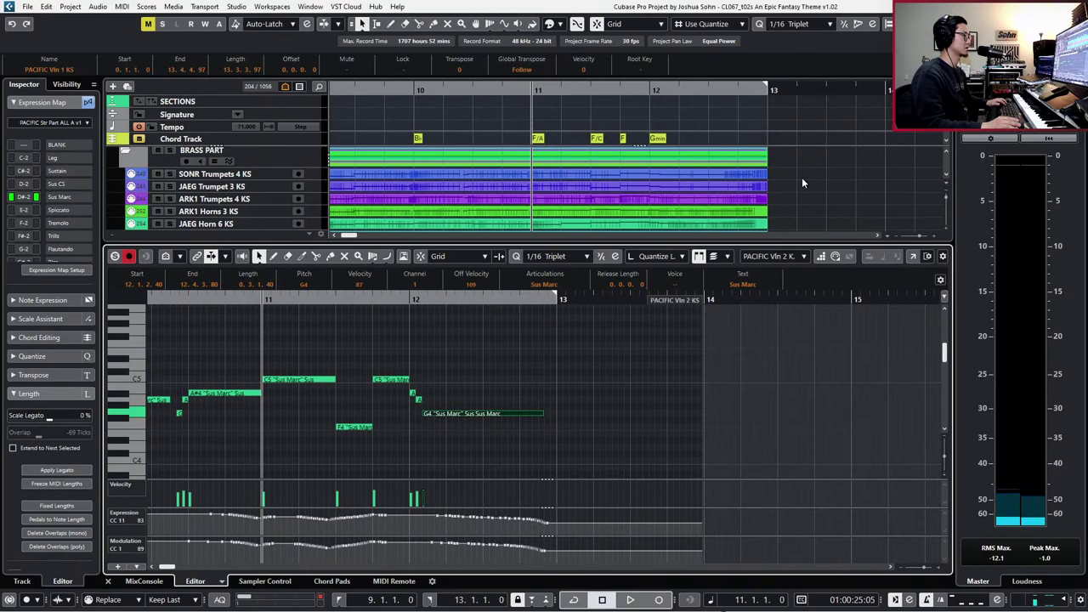
shift+click(748, 176)
scroll(615, 379, down, 1)
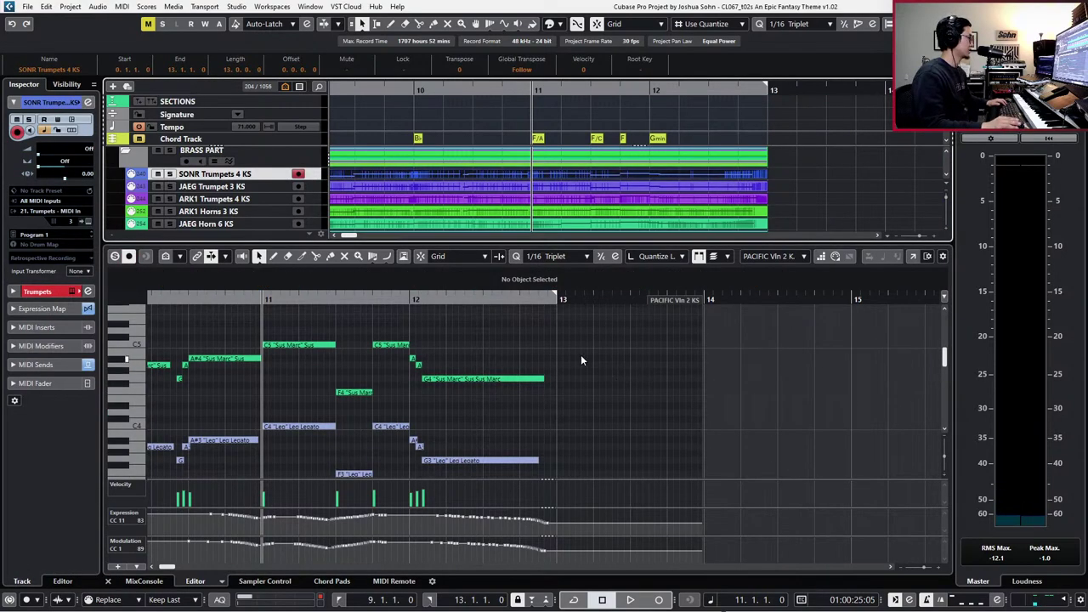
- Trim the violins' G4 in bar 12 to end at 12.4.3.0, with a length of 0.3.0.80
click(531, 379)
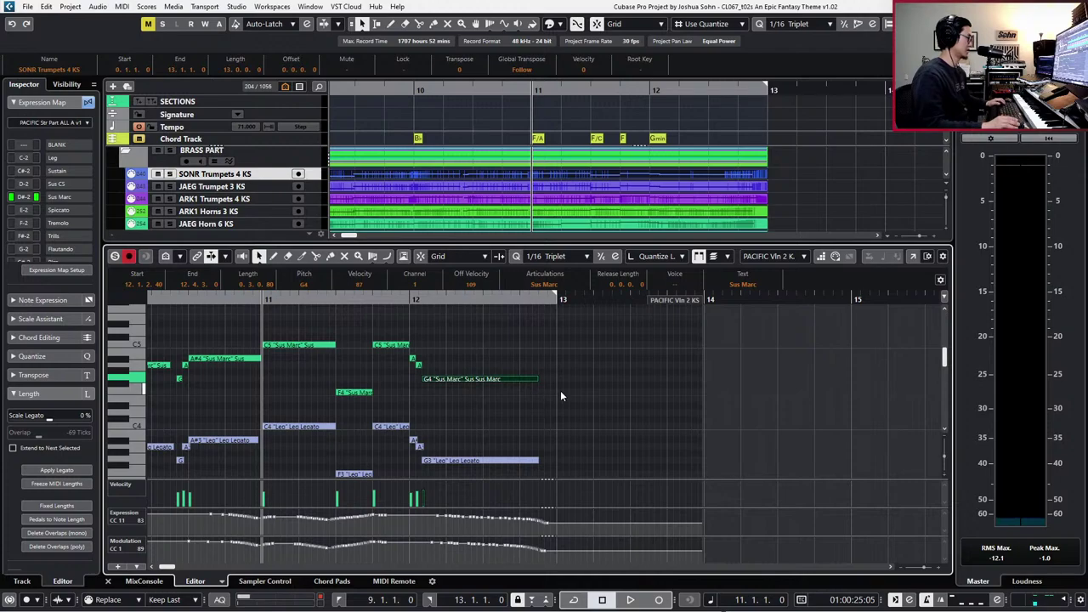
key(g)
key(g)
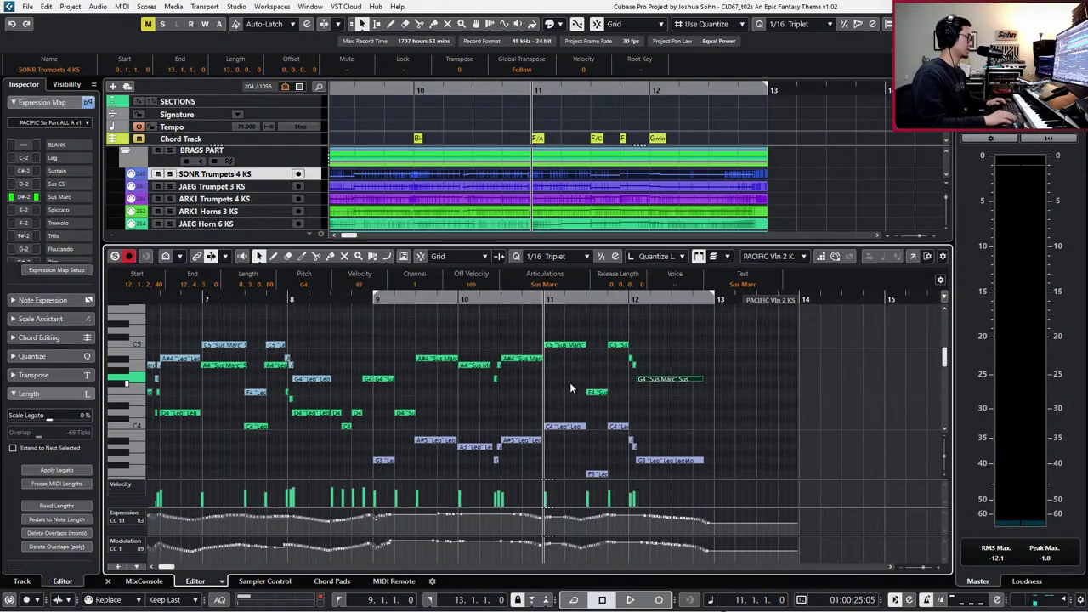
- Show only the Expression lane below the notes and play the passage from bar 8
key(KP_Subtract)
key(KP_Subtract)
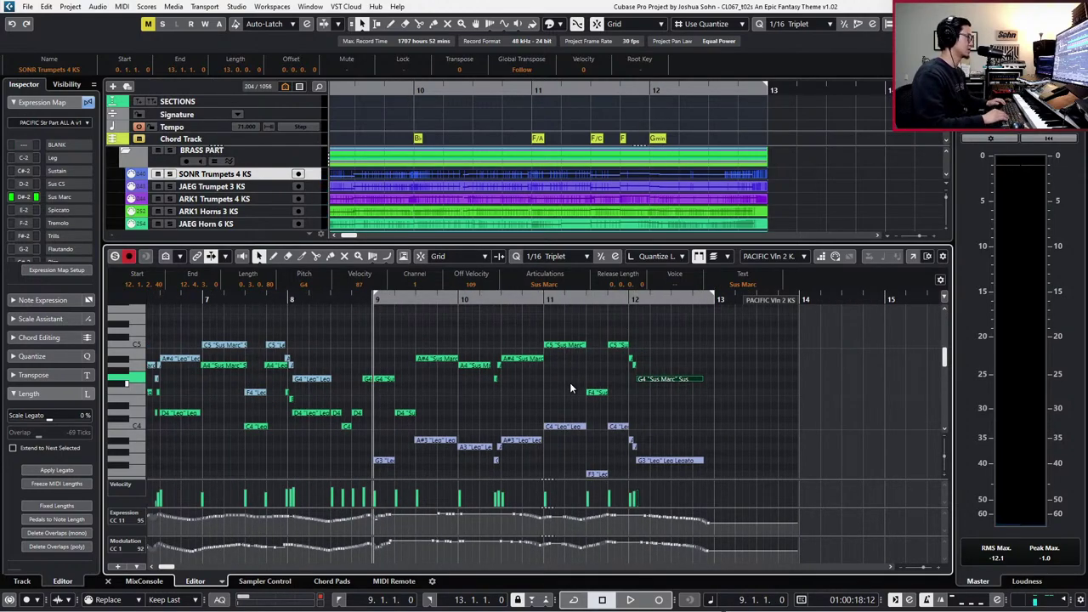
key(ctrl+Left)
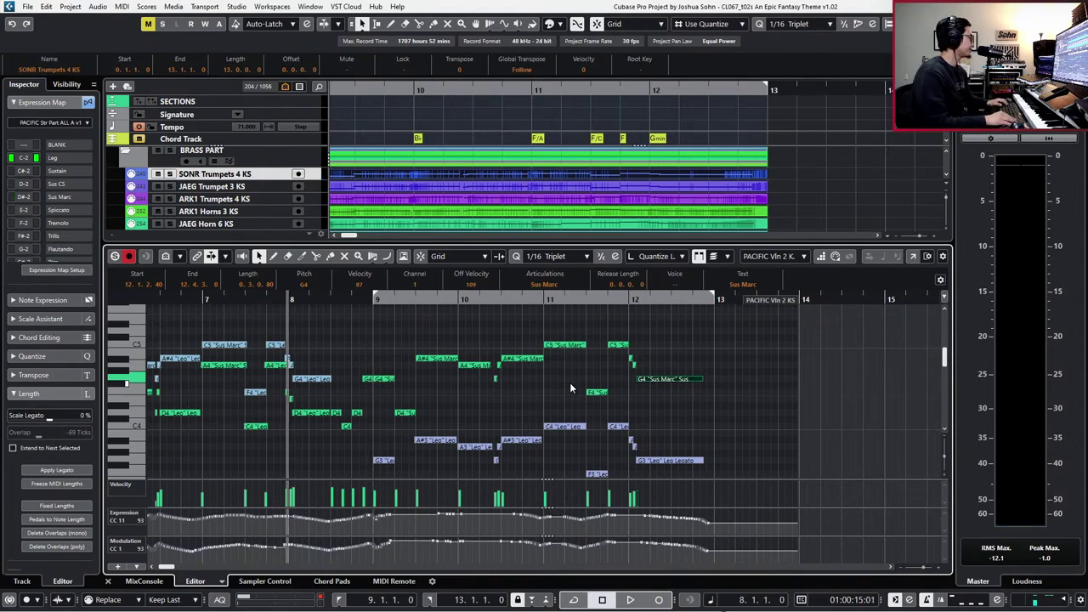
click(561, 454)
key(2)
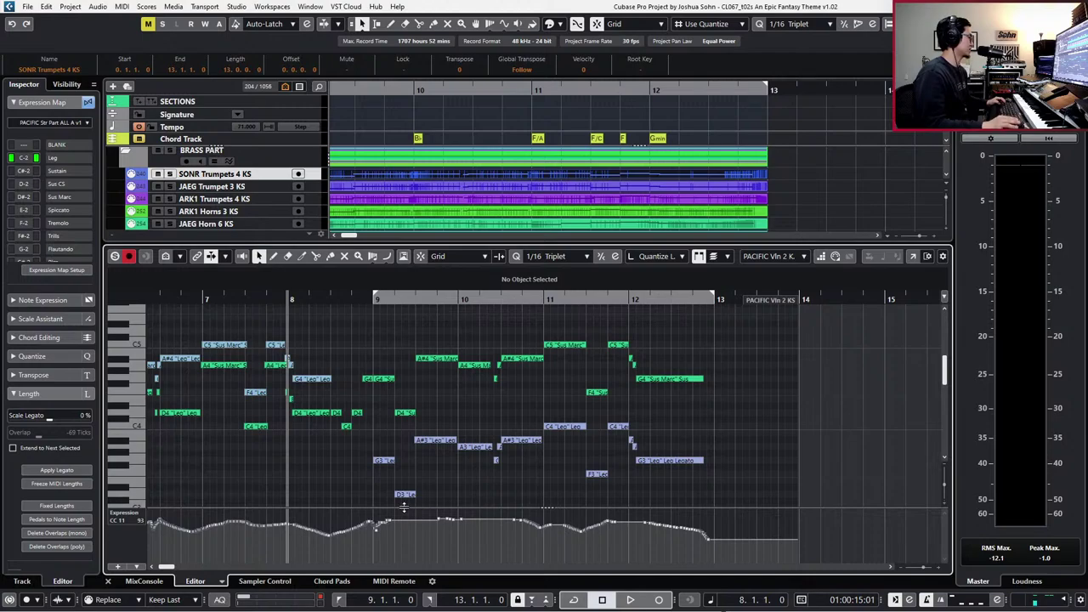
key(space)
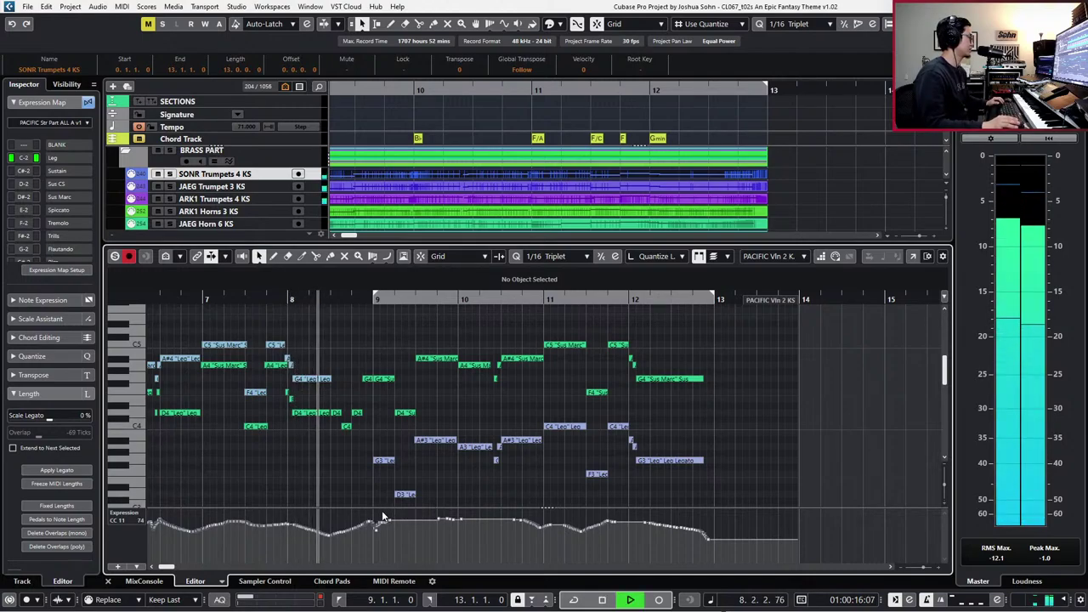
- Select the PACIFIC Vln 2 KS Expression points from bar 9 to 13 during playback, and stop at the end
drag(405, 528, 765, 561)
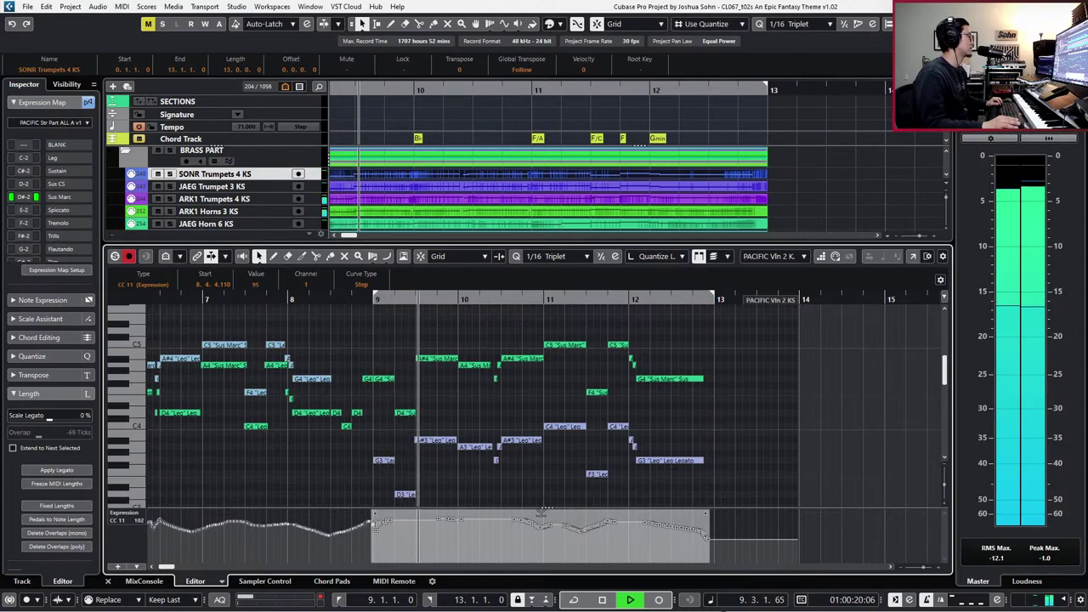
click(705, 546)
key(space)
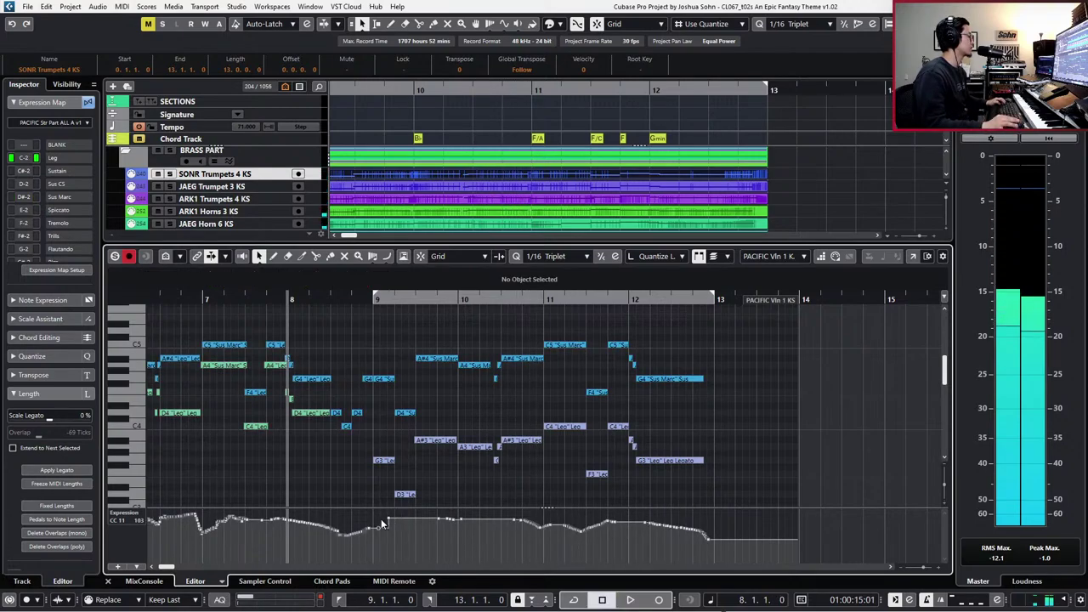
- Lower the PACIFIC Vln 1 KS Expression curve from bar 9 to 13, to about 87 at its start, and close the editor
drag(384, 513, 711, 556)
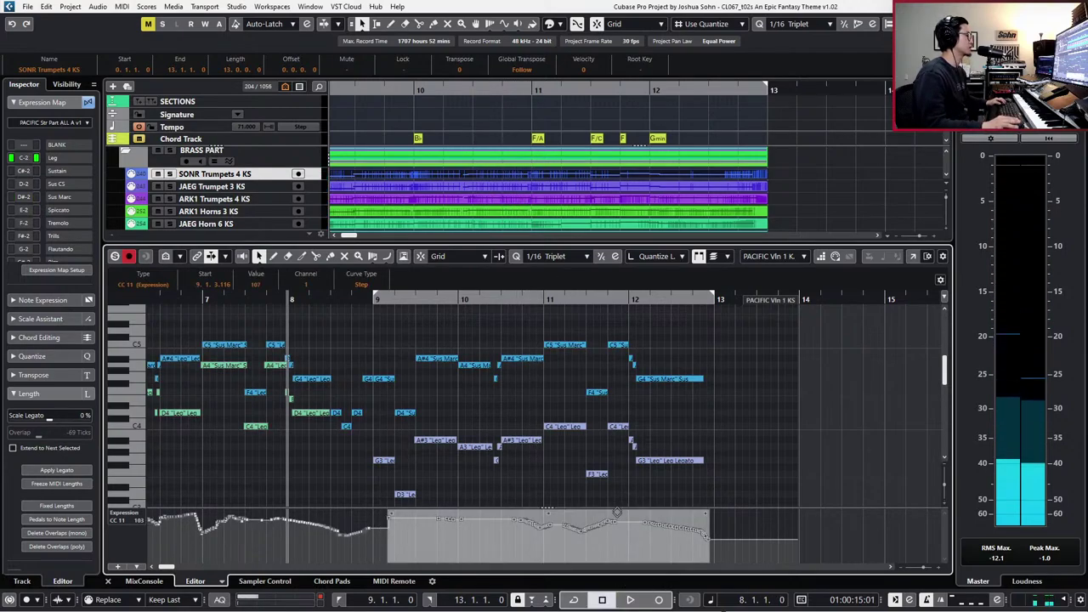
drag(617, 512, 616, 528)
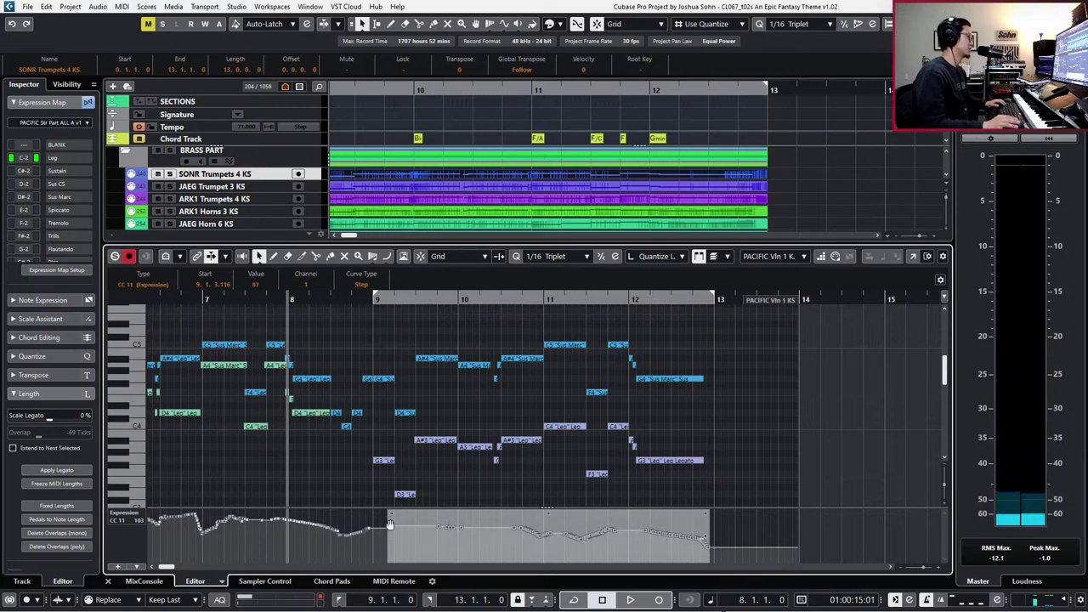
key(ctrl+alt+e)
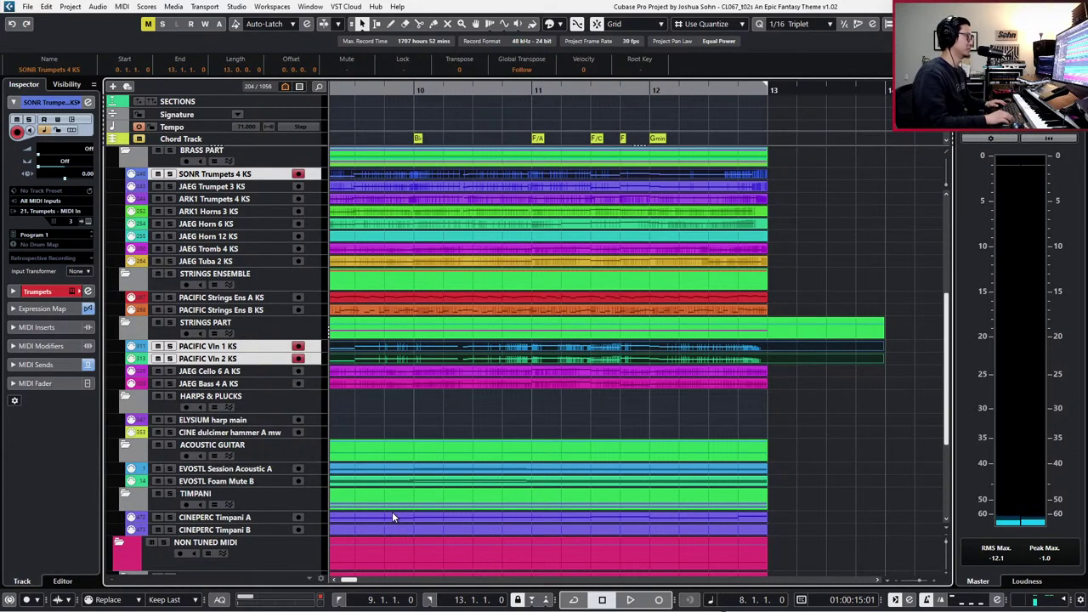
- Select only the PACIFIC Vln 1 KS part in the arrangement and set the locators to its range, 0.1.1.0 to 13.4.4.97
key(g)
key(g)
key(g)
key(g)
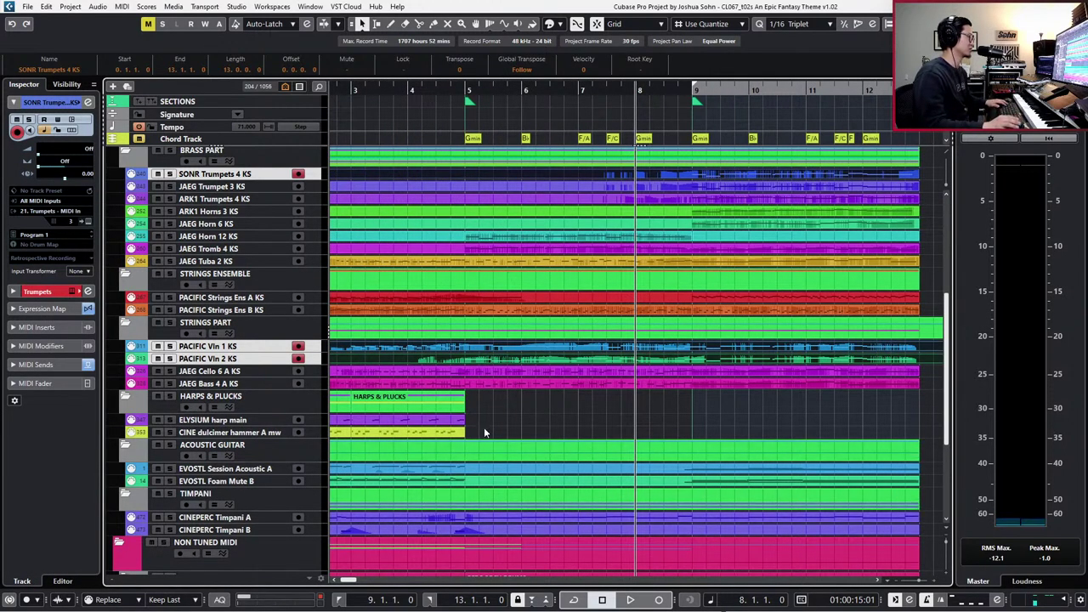
click(604, 351)
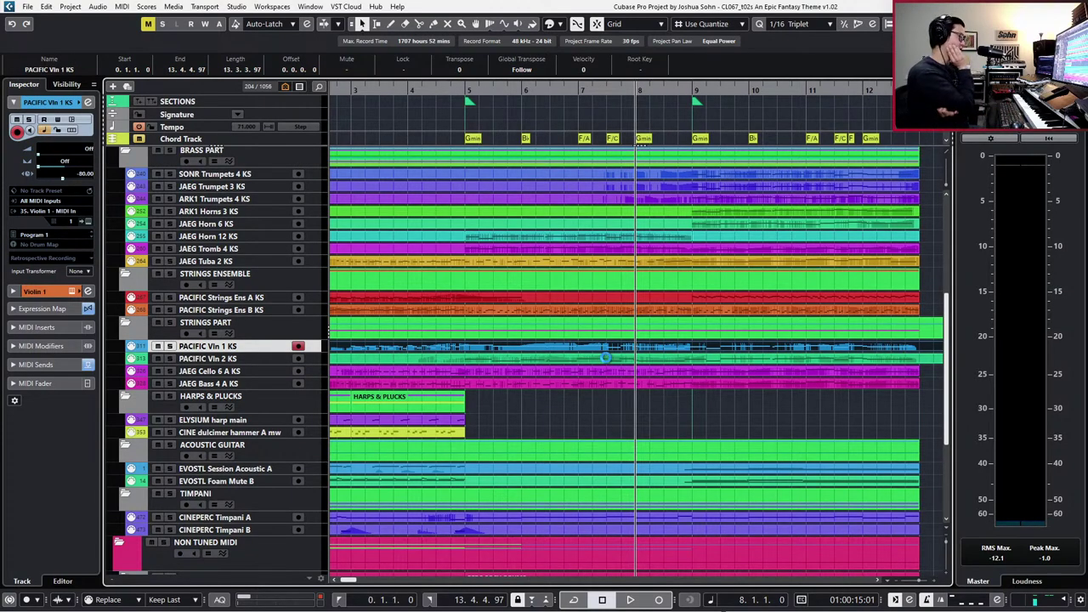
- Bring the whole arrangement into view and move the playhead back to bar 5
key(g)
key(g)
key(KP_Subtract)
key(KP_Subtract)
key(KP_Subtract)
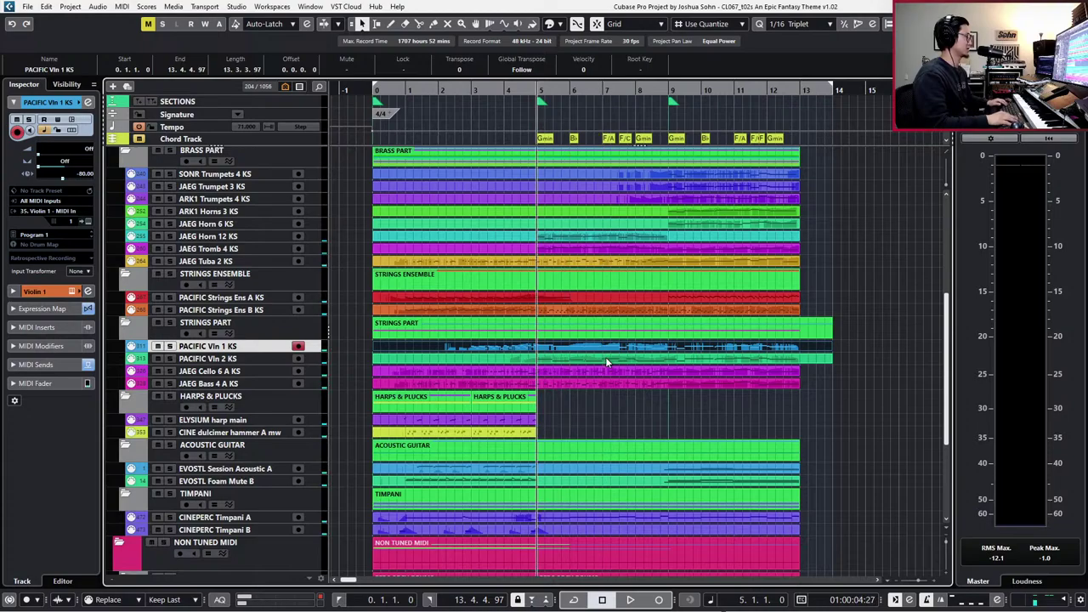
key(KP_Add)
key(KP_Add)
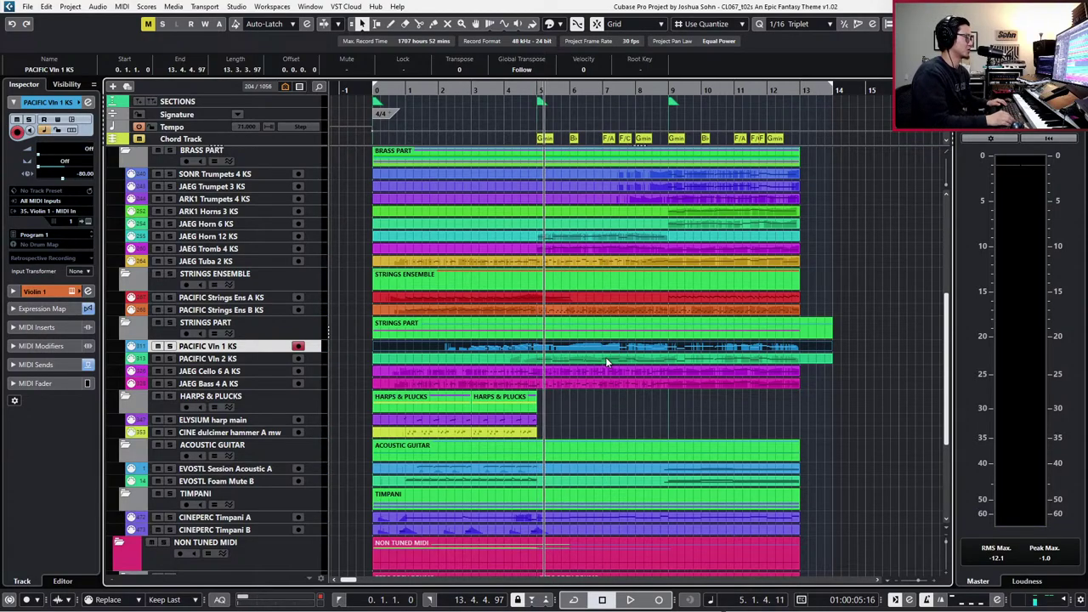
- Move the playhead to bar 5, split the STRINGS PART folder part at bar 13 and delete the segment beyond it
key(shift+n)
key(shift+b)
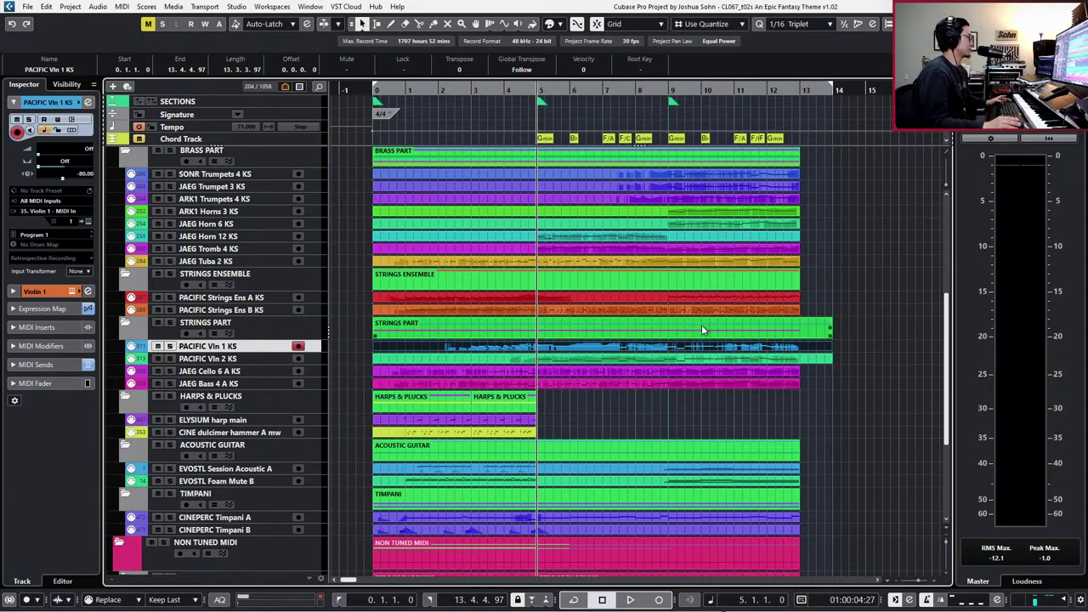
key(1)
alt+click(801, 327)
key(Delete)
- Play the full arrangement from bar 5 to near bar 13, stop, and place the playhead at bar 9
key(space)
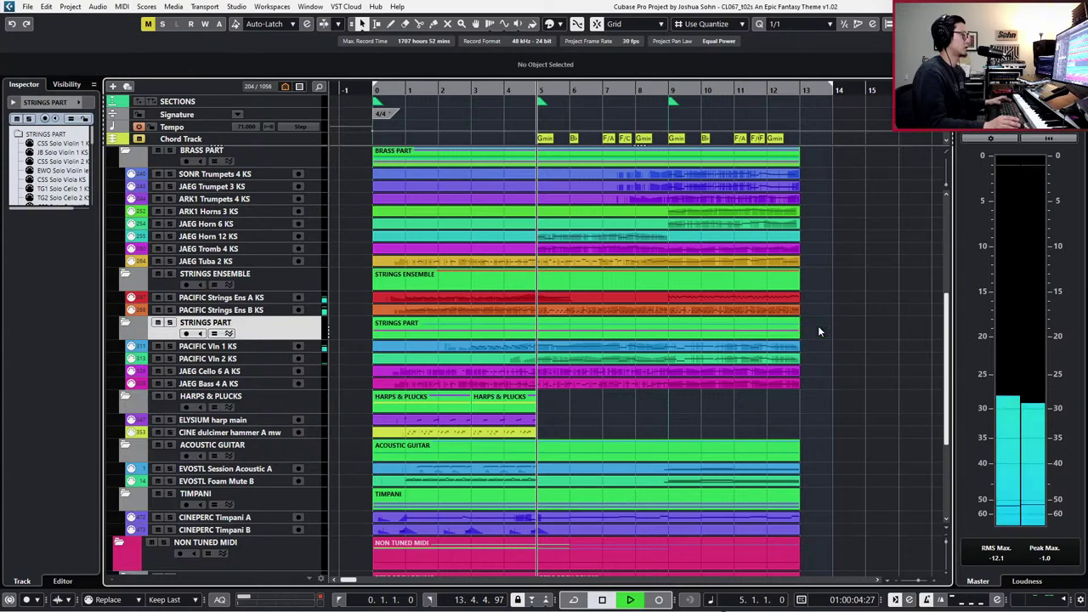
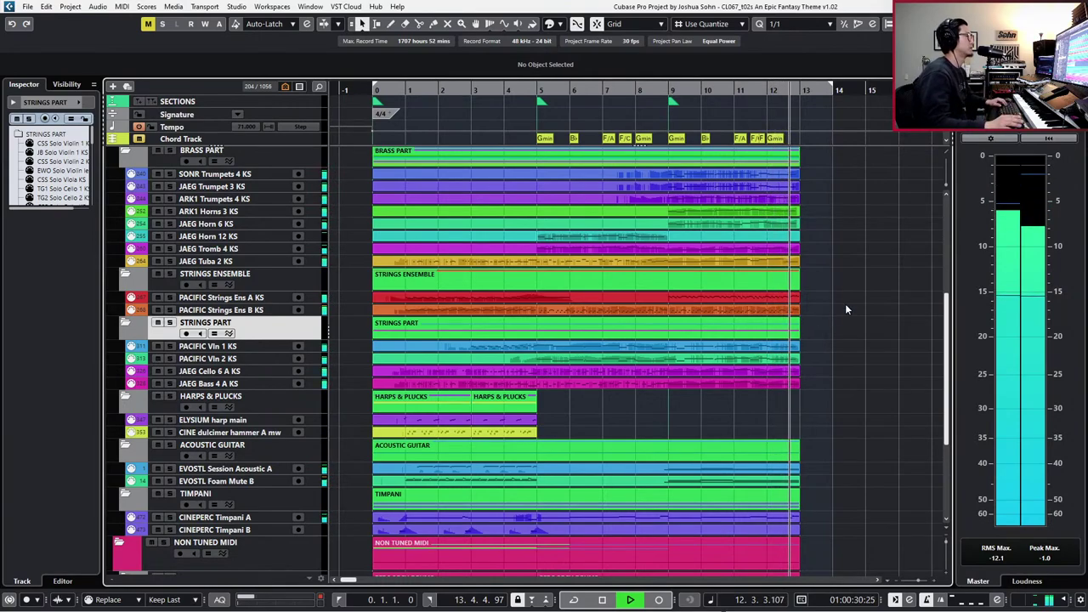
key(space)
key(KP_Add)
key(KP_Add)
key(KP_Add)
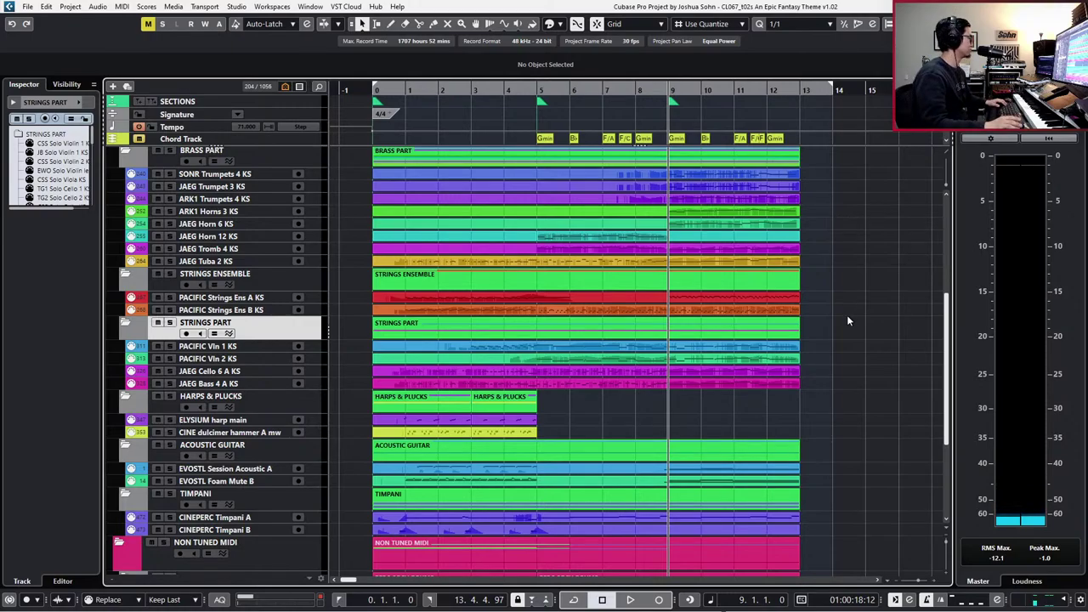
drag(830, 357, 793, 387)
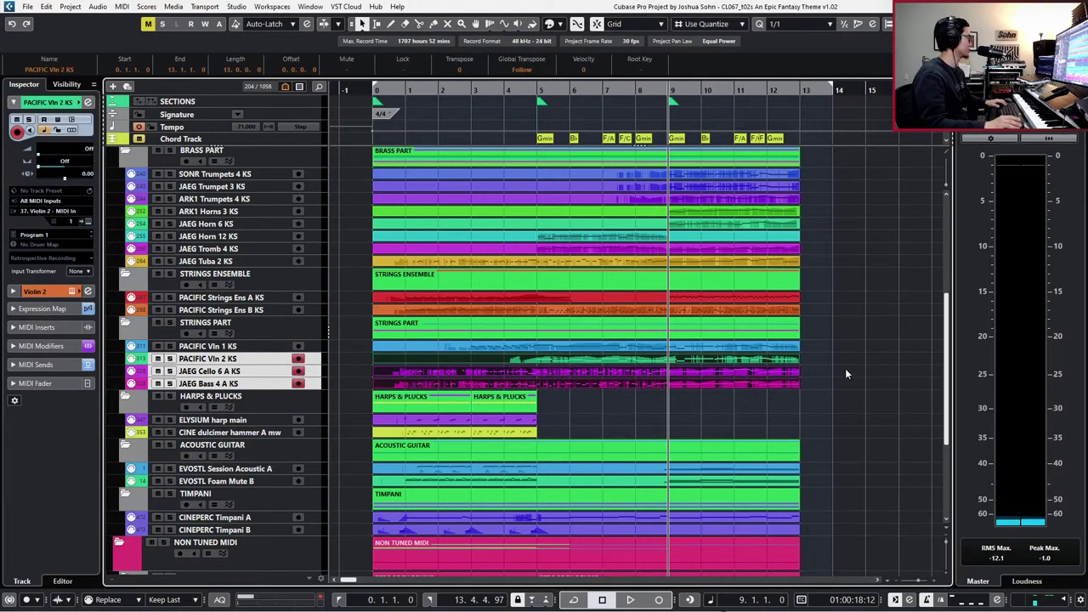
scroll(846, 365, up, 6)
scroll(846, 365, down, 2)
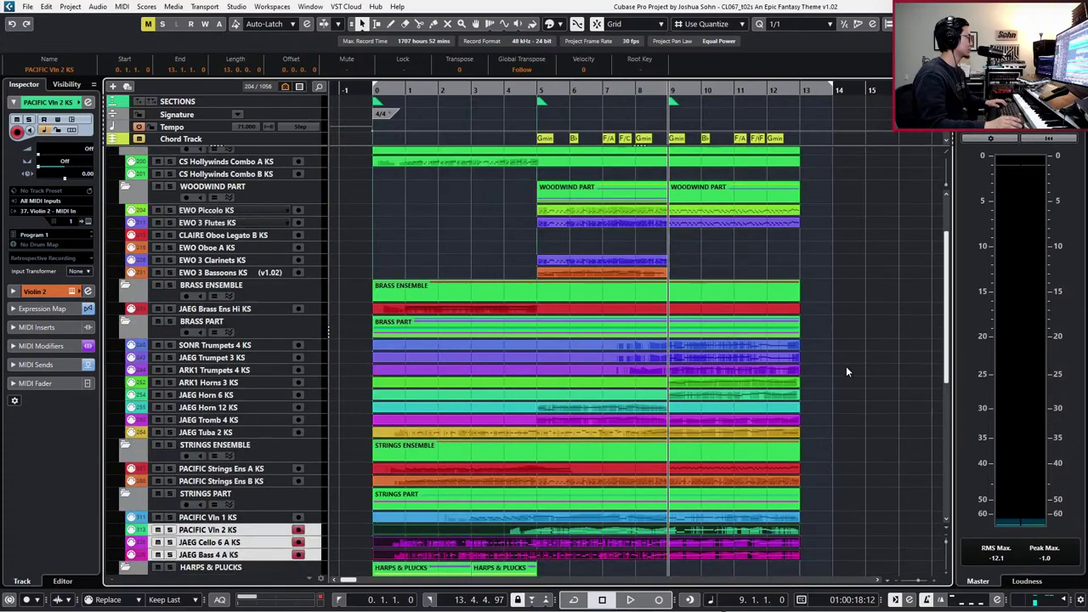
scroll(845, 371, down, 3)
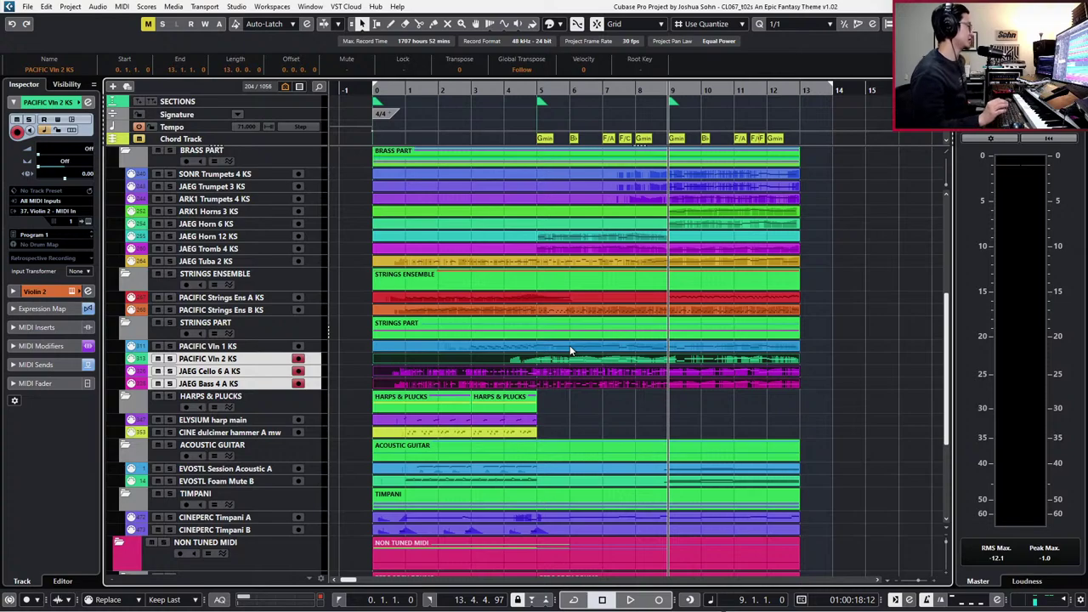
click(259, 346)
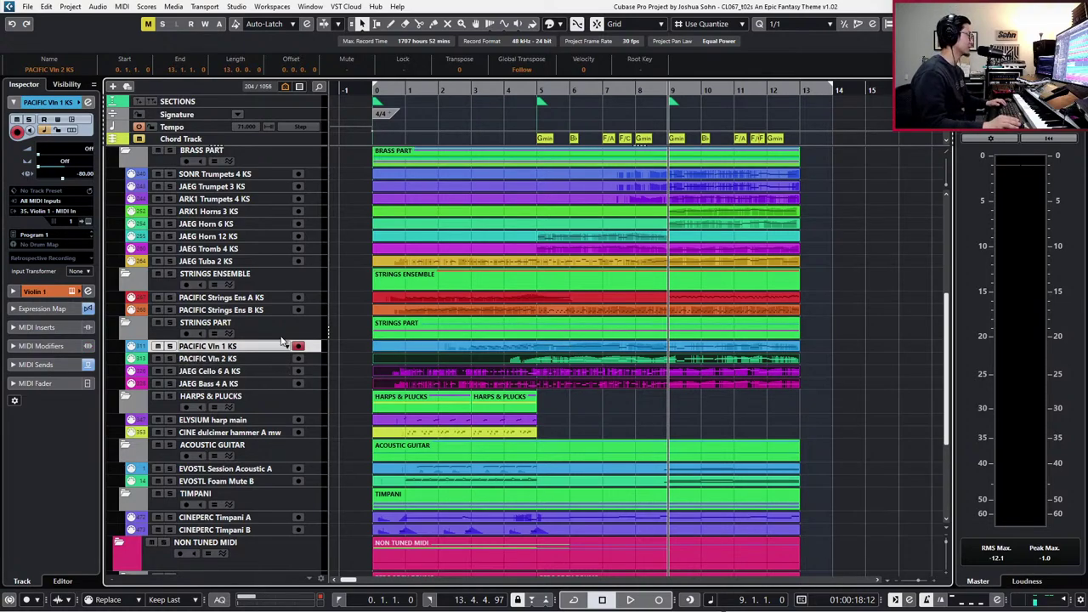
- Solo and audition the PACIFIC Strings Ens A and B parts from bar 9, and solo the violin, cello and bass parts with them
drag(821, 305, 782, 317)
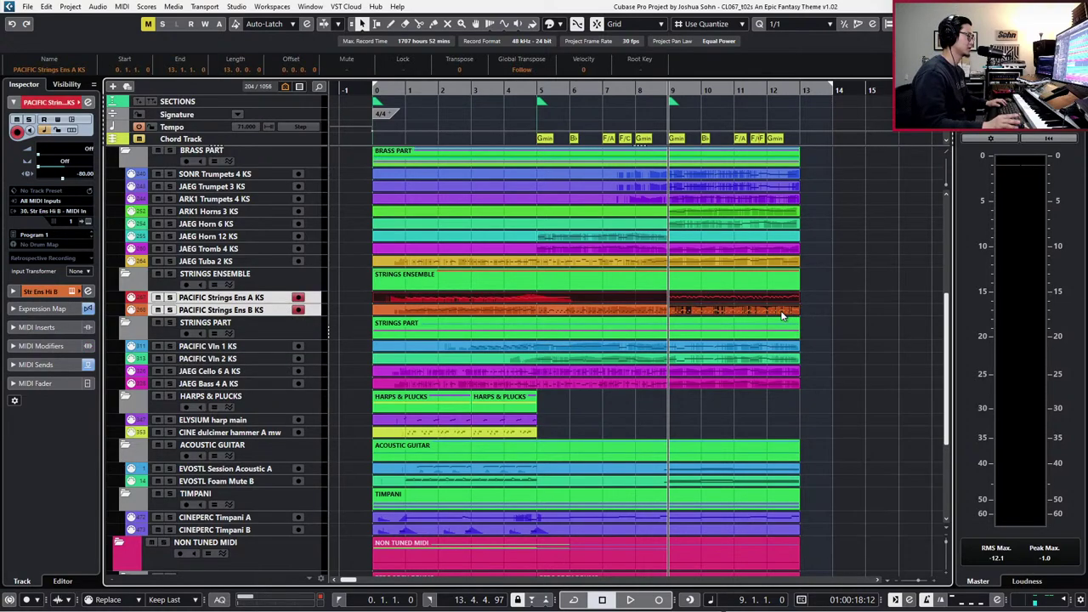
key(s)
key(space)
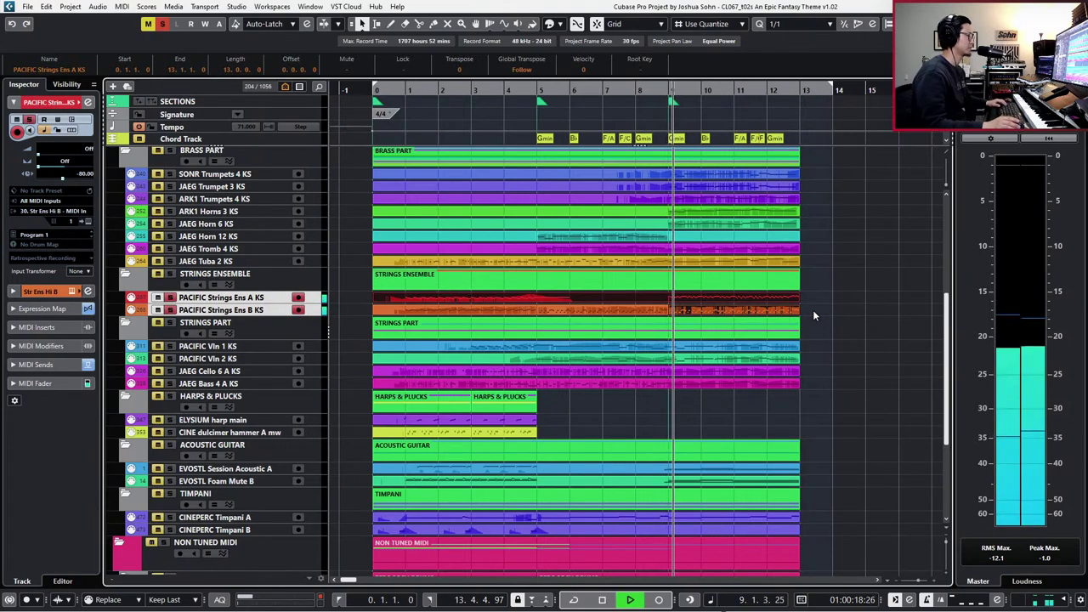
key(space)
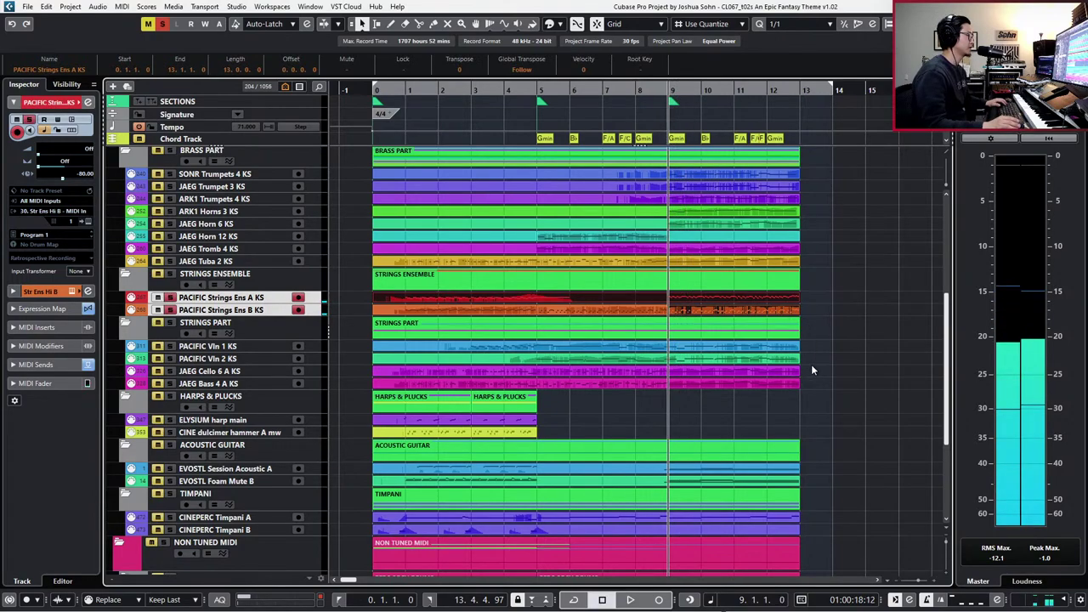
drag(821, 342, 789, 385)
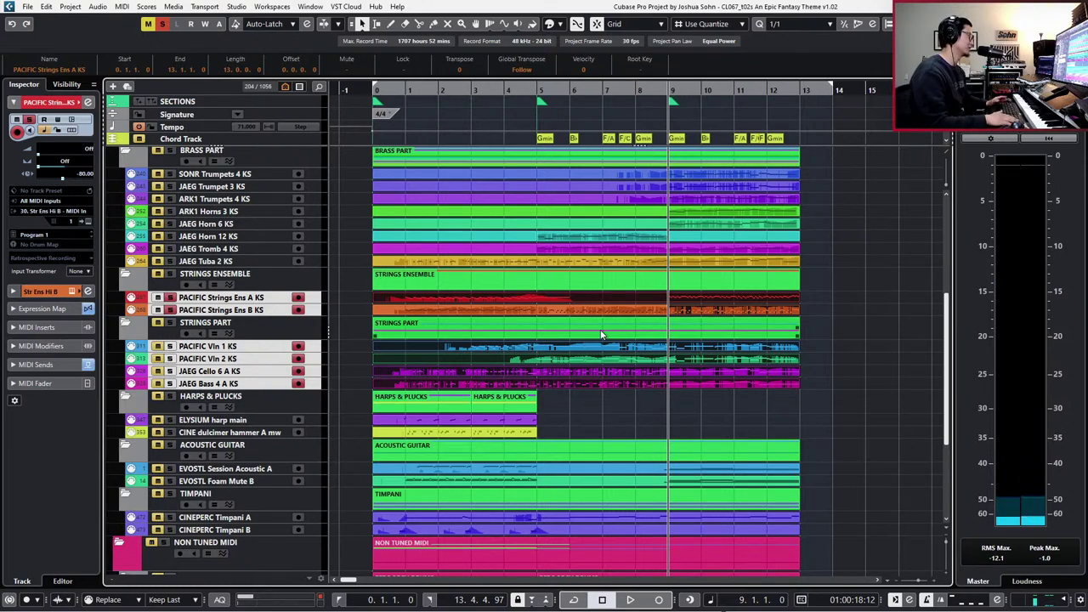
key(KP_Subtract)
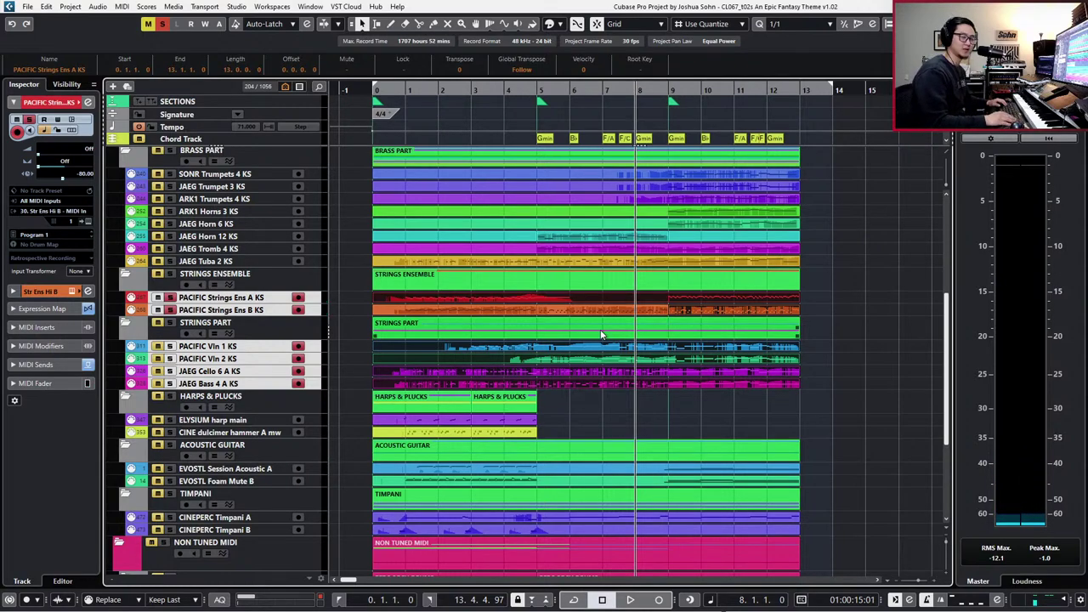
key(ctrl+Right)
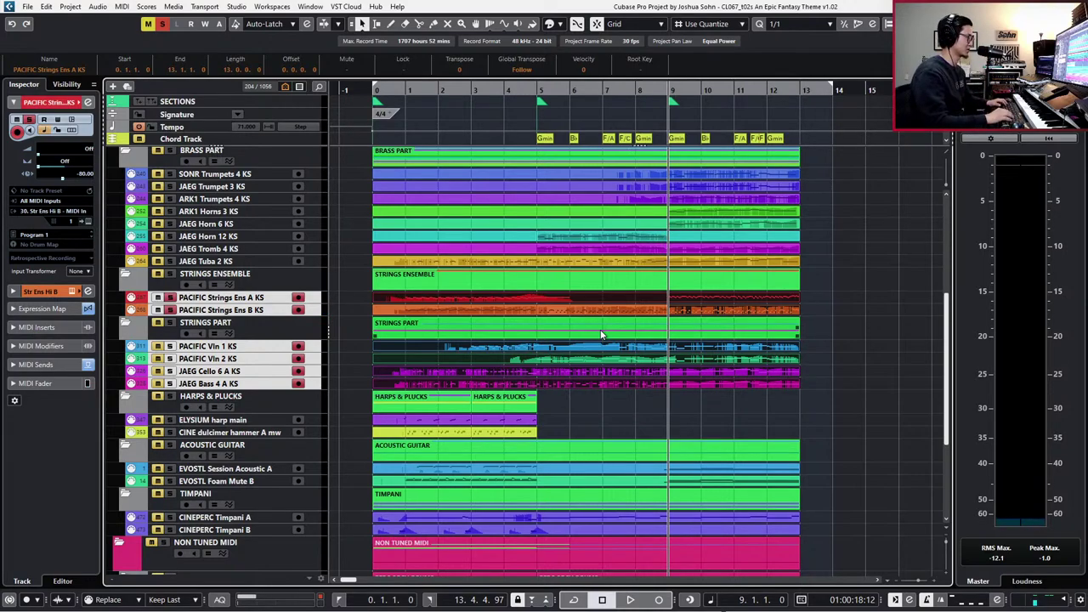
- Select only the PACIFIC Strings Ens B KS part from bar 9 to 13 and audition it in solo
click(611, 311)
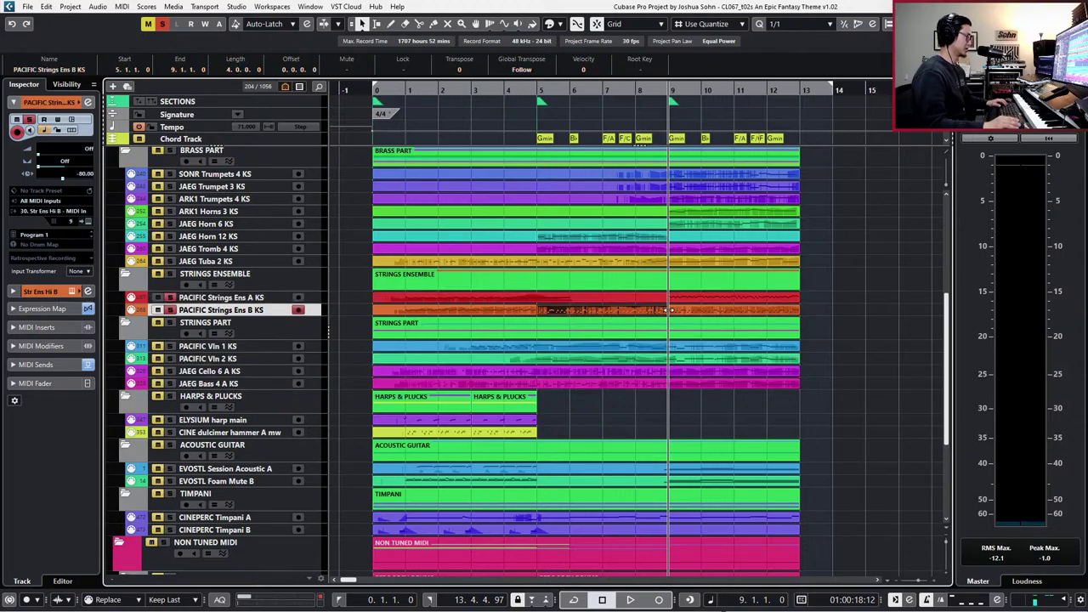
click(701, 321)
click(702, 314)
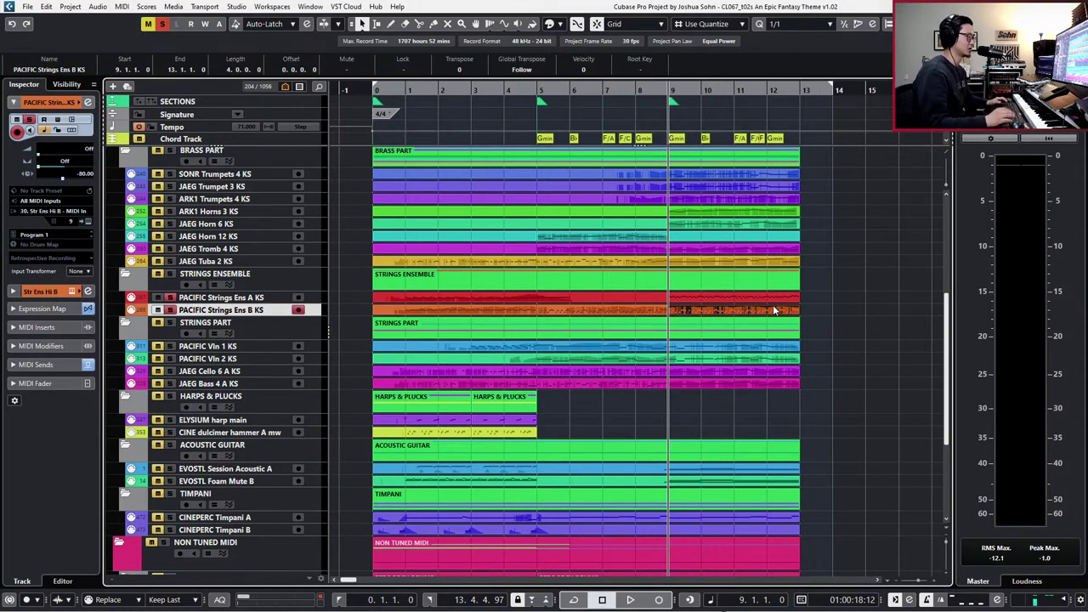
key(space)
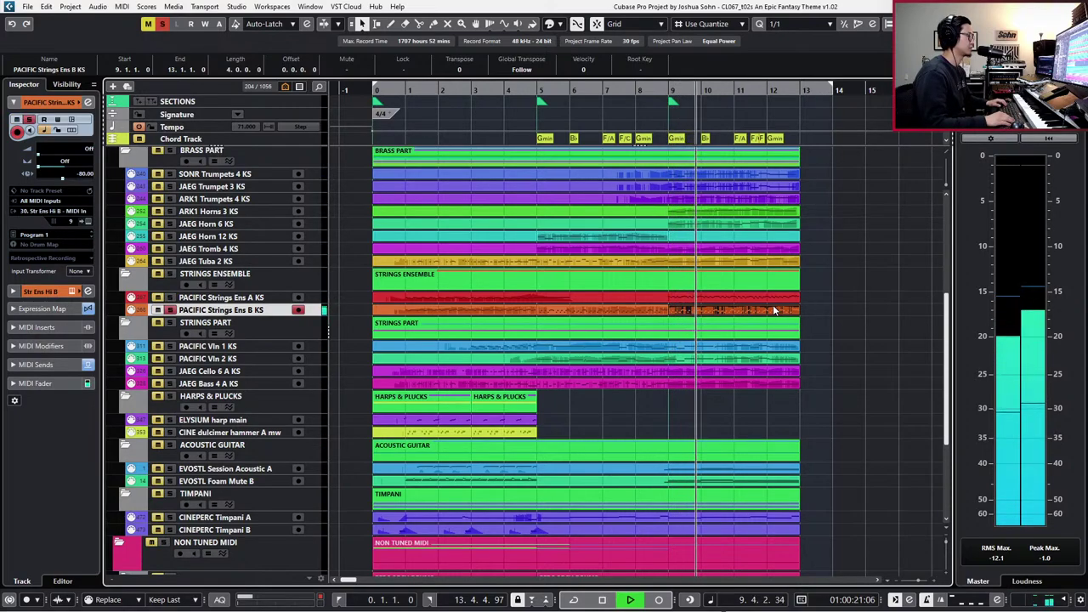
key(space)
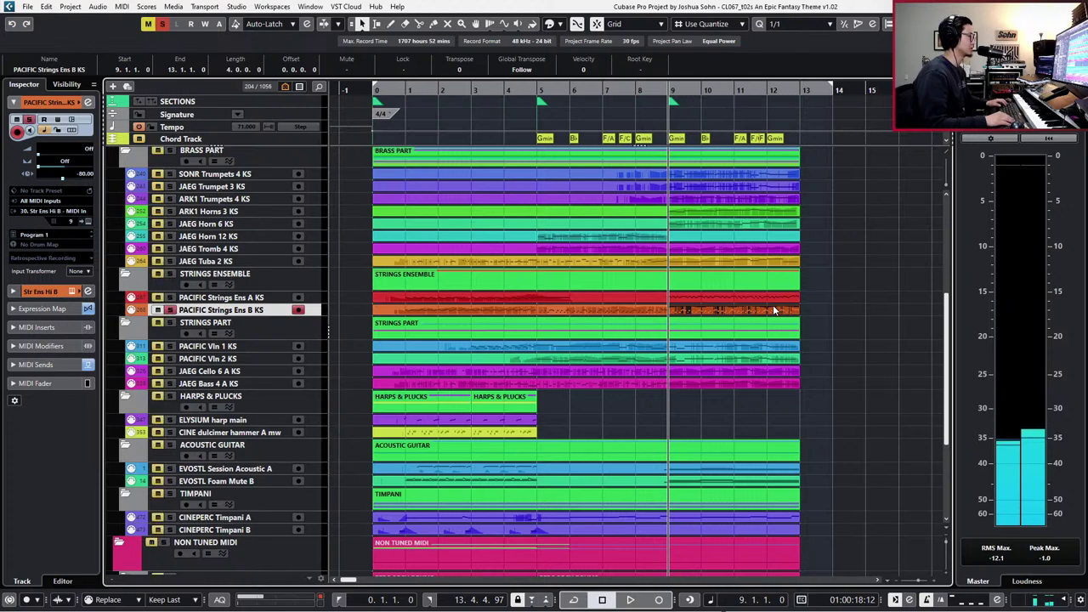
- Turn off solo, split the PACIFIC Strings Ens A KS part at bar 9, and mute and cut its bar 9 to 13 segment
click(767, 298)
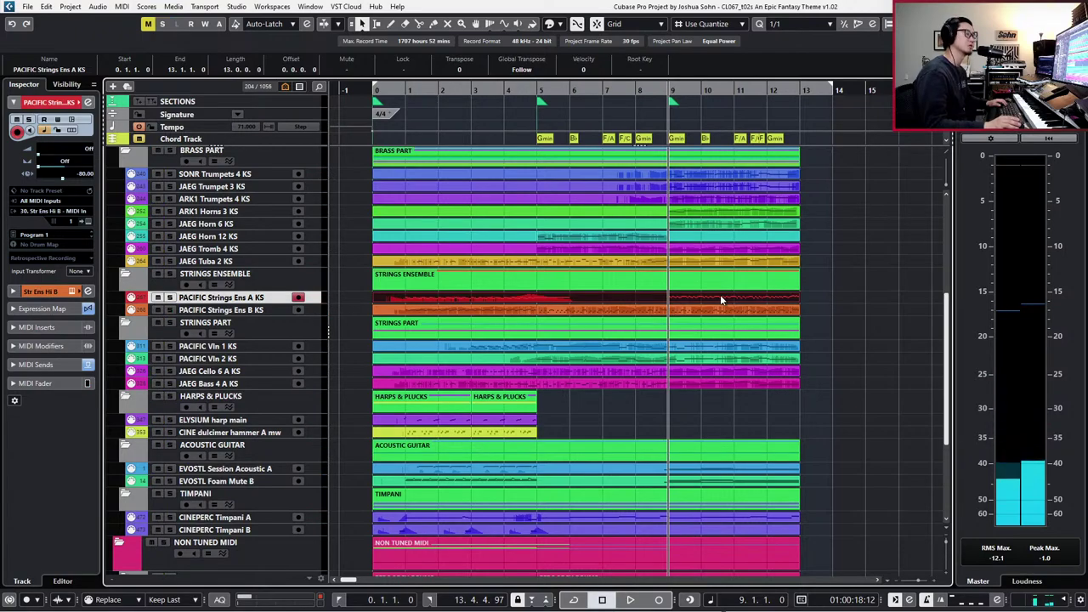
key(alt+x)
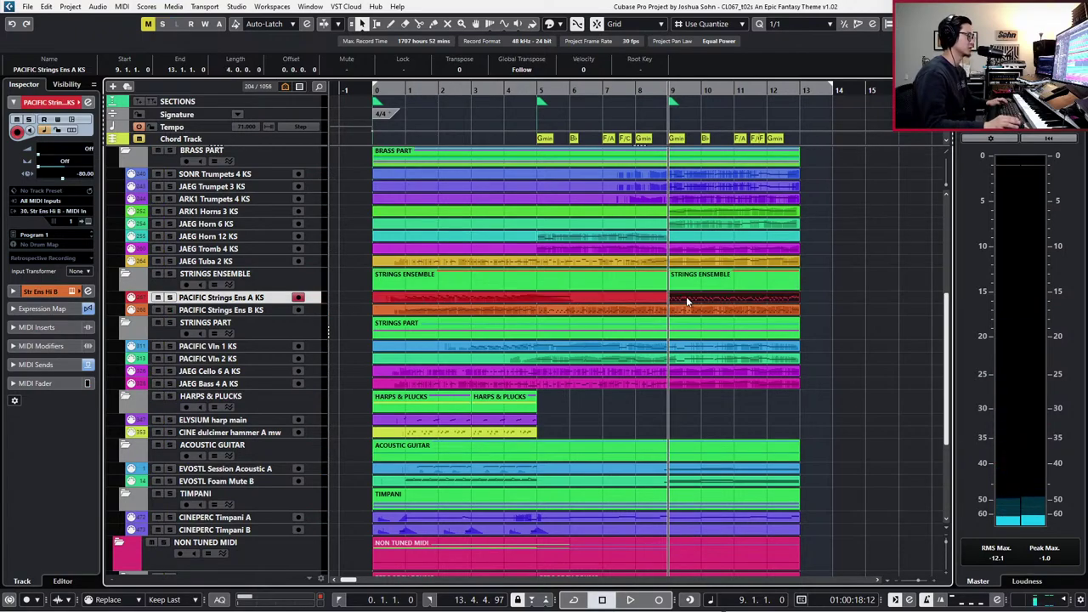
key(shift+m)
scroll(828, 325, up, 3)
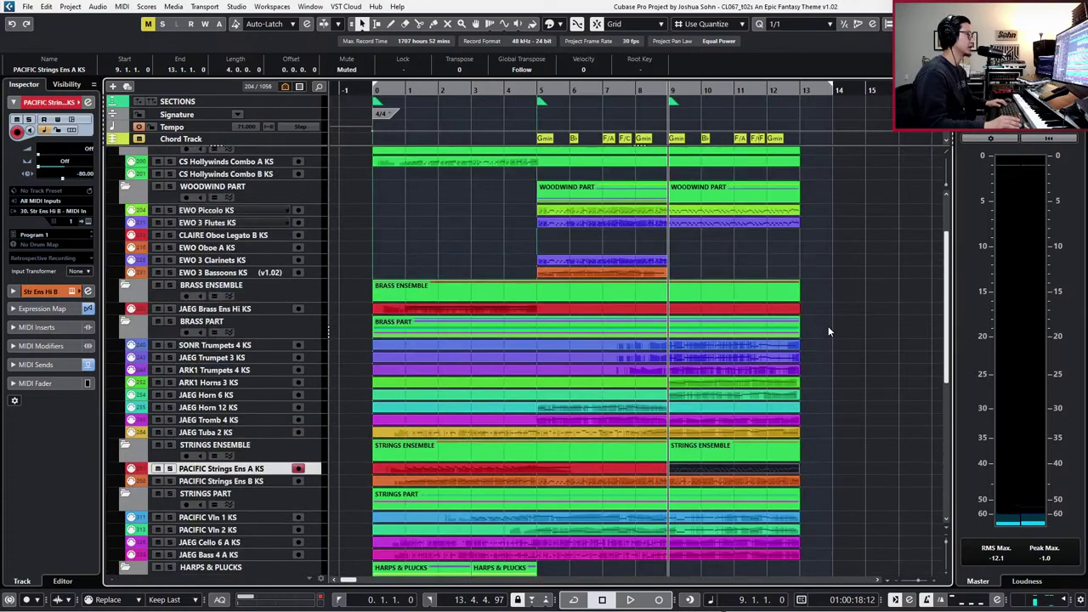
scroll(833, 335, down, 2)
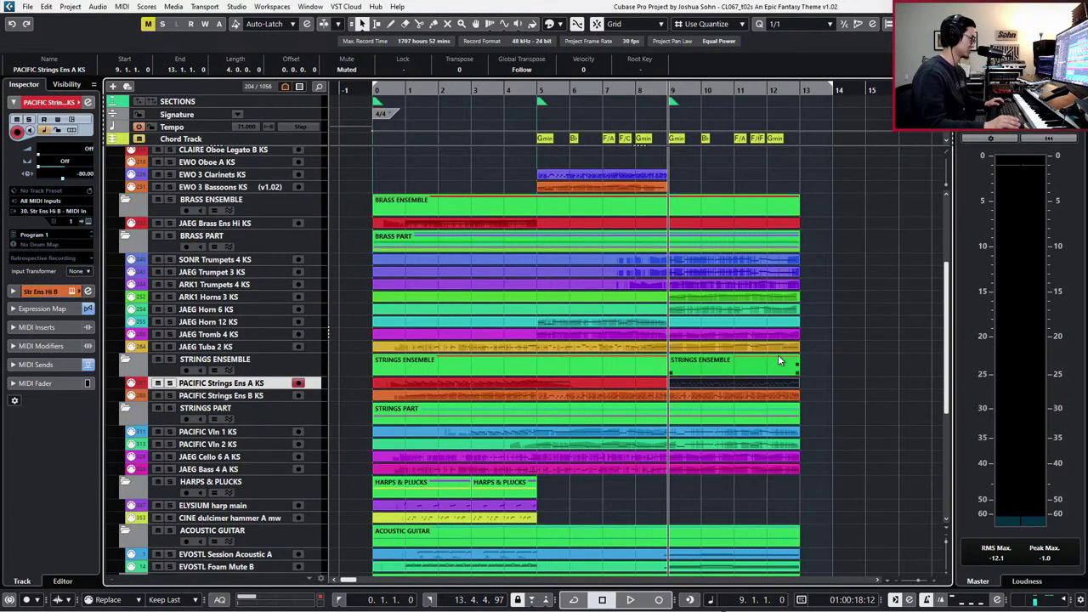
key(Delete)
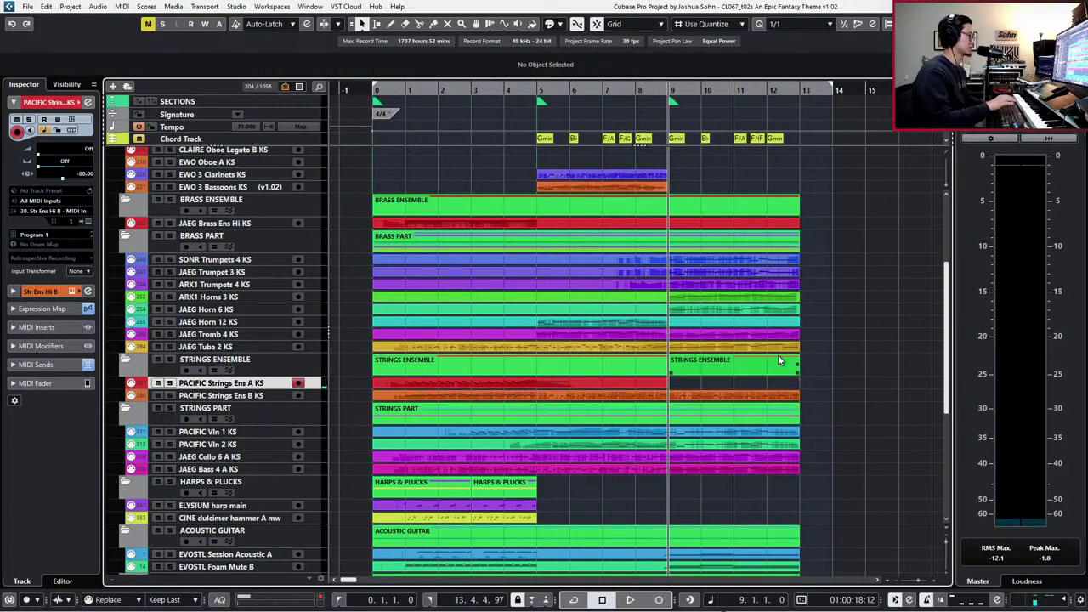
- Paste the cut strings part at bar 9 onto EWO 3 Clarinets KS and EWO Oboe A KS, and unmute both copies
scroll(778, 359, up, 3)
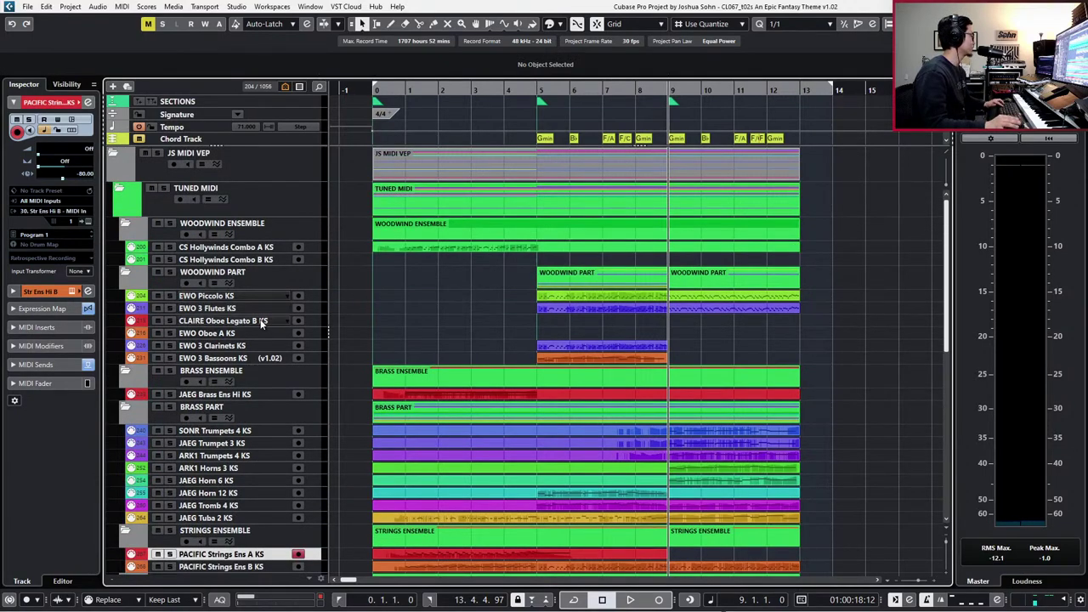
click(255, 321)
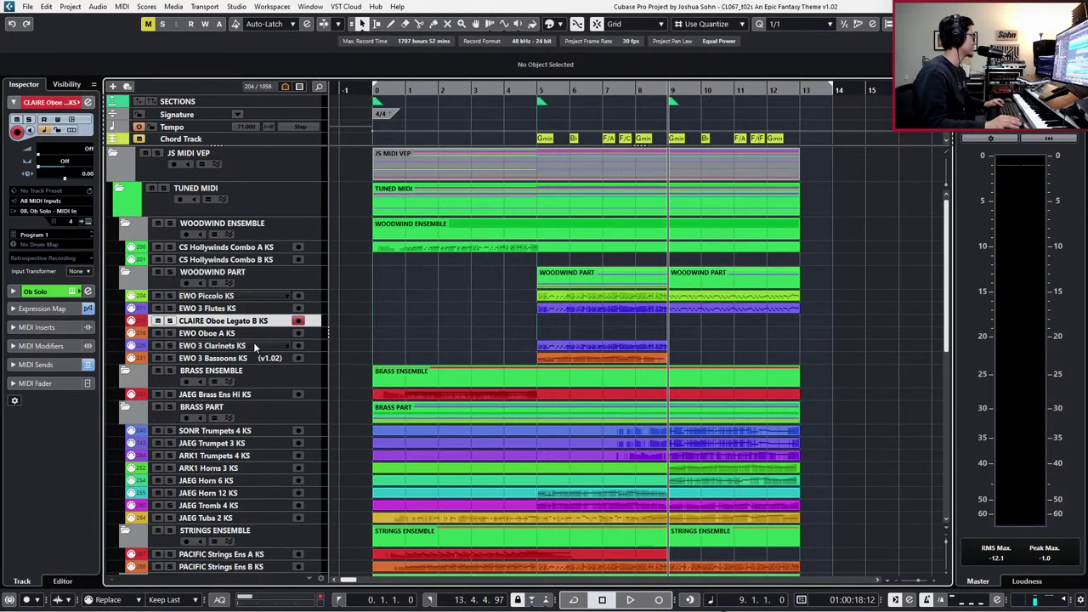
click(257, 333)
click(250, 347)
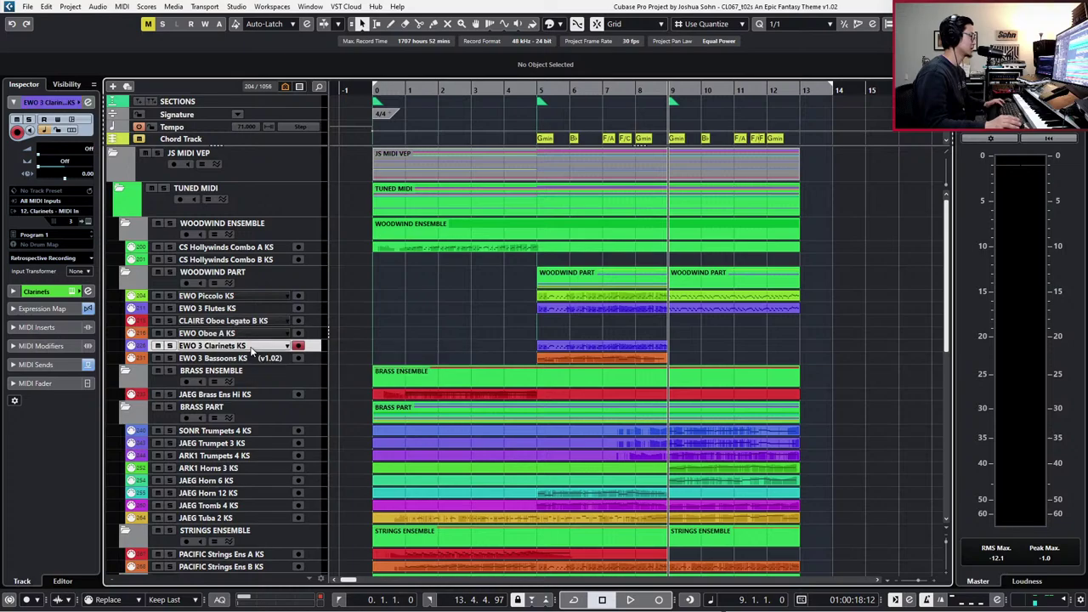
key(ctrl+v)
click(254, 334)
key(ctrl+v)
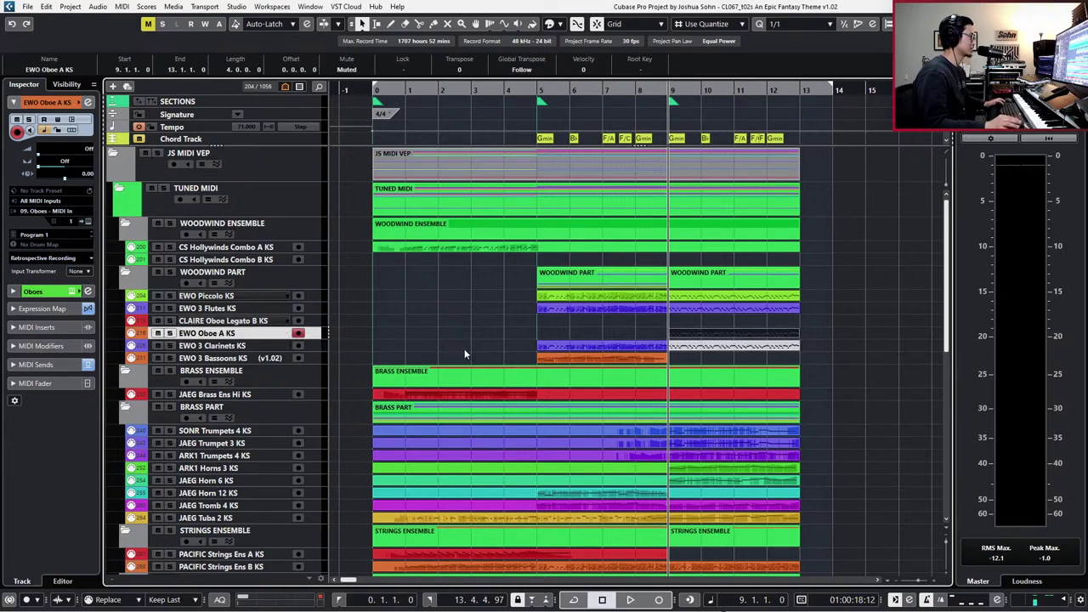
drag(711, 323, 717, 348)
key(shift+c)
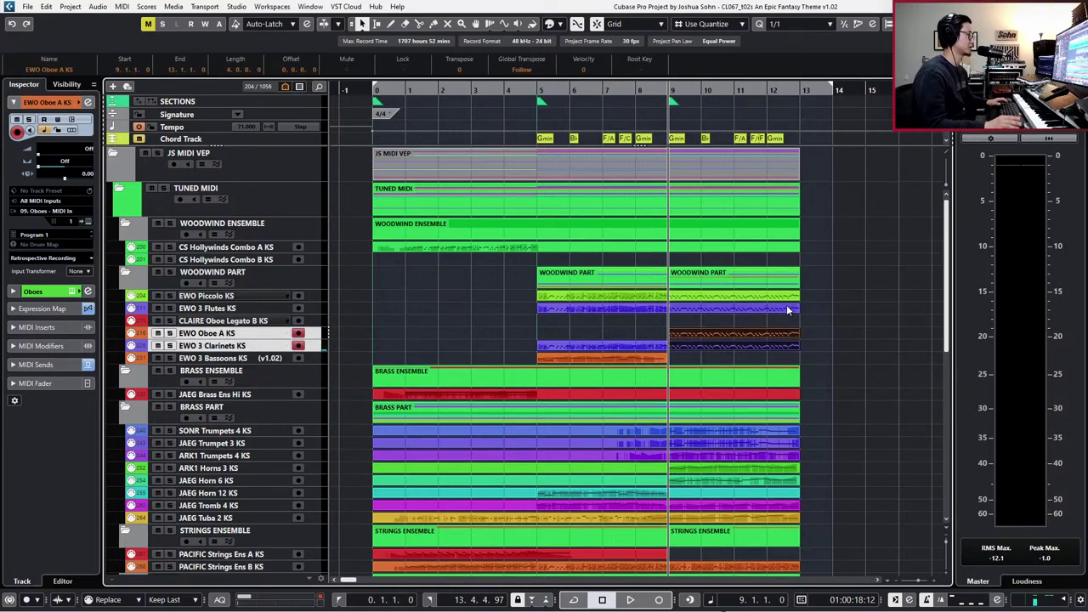
- Solo and briefly audition the woodwind parts from piccolo to clarinets at bars 9 to 13, and select all their notes in the key editor
mouse_move(813, 297)
mouse_down()
mouse_move(780, 339)
mouse_move(789, 349)
mouse_up()
key(space)
key(space)
key(Return)
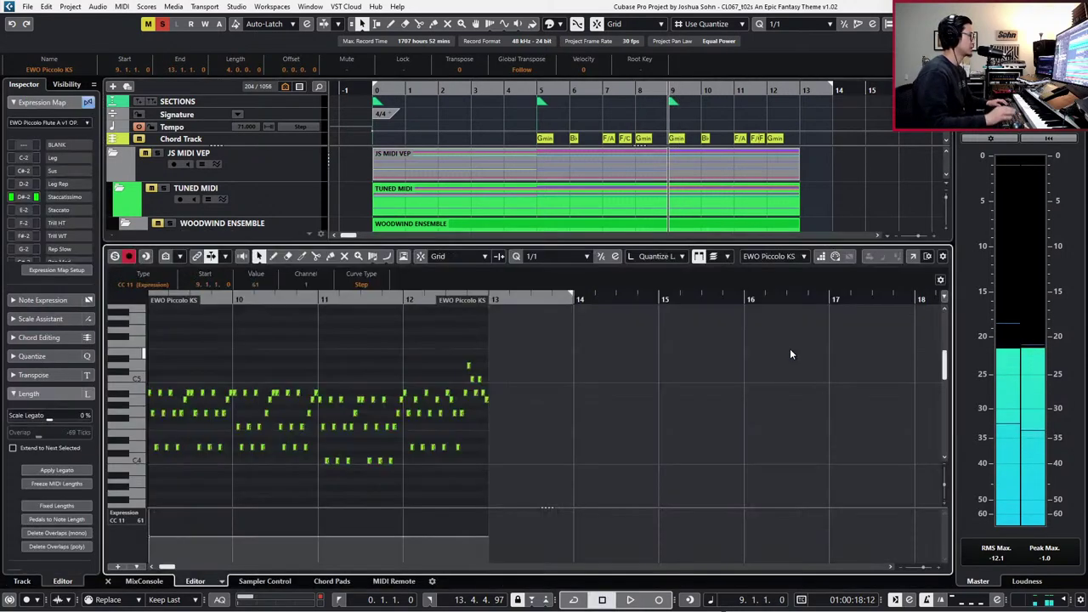
scroll(789, 348, right, 2)
scroll(783, 401, left, 4)
key(ctrl+a)
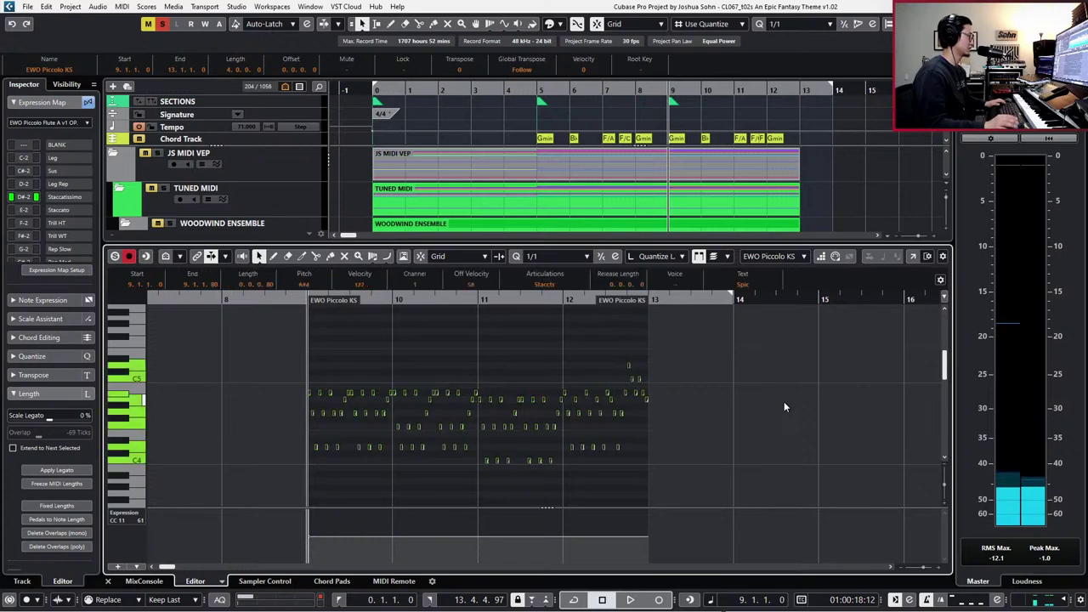
- Set the articulation of the selected EWO Oboe A KS and EWO 3 Clarinets KS notes to Staccattissimo
key(Down)
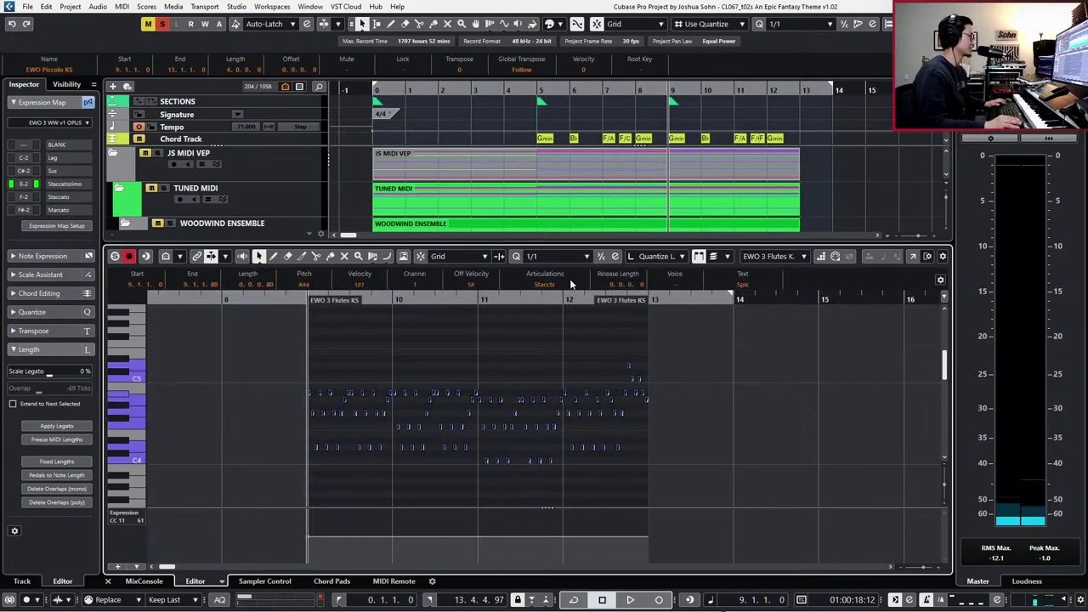
key(ctrl+Tab)
click(561, 286)
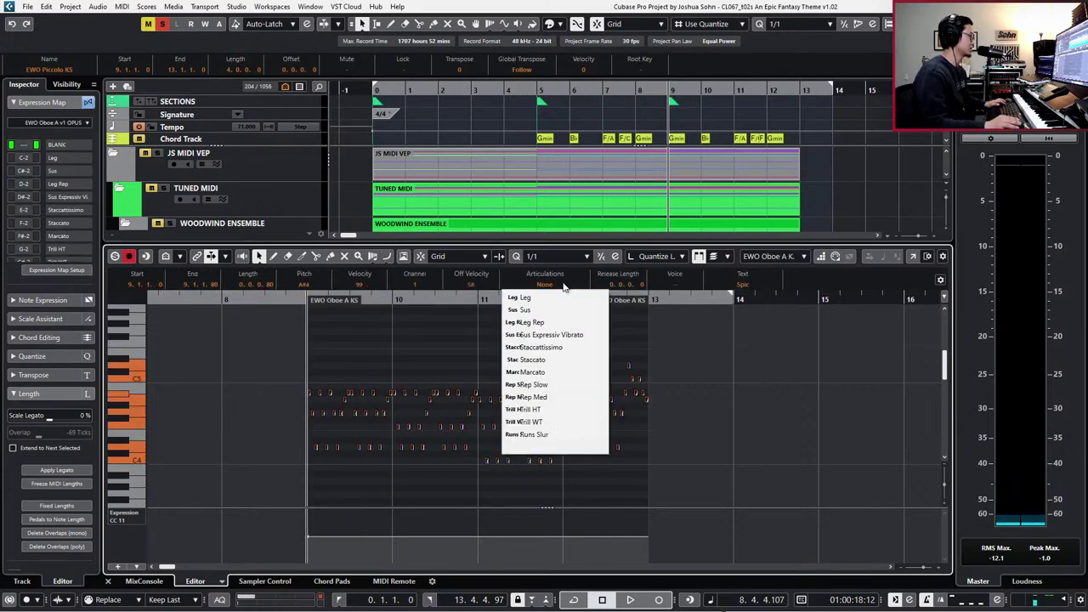
click(561, 346)
key(ctrl+Tab)
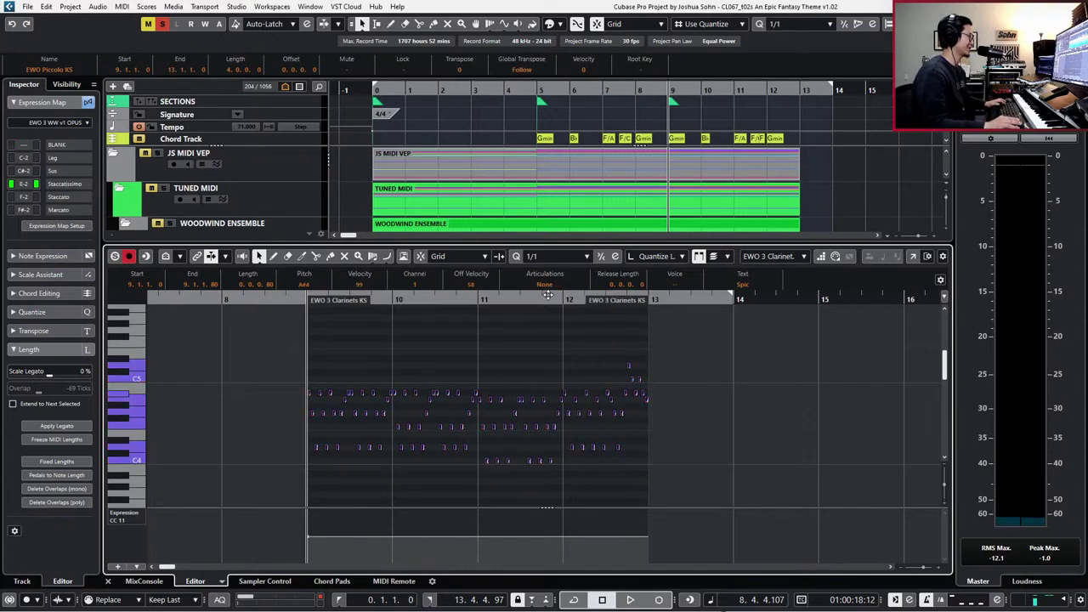
click(551, 290)
click(554, 327)
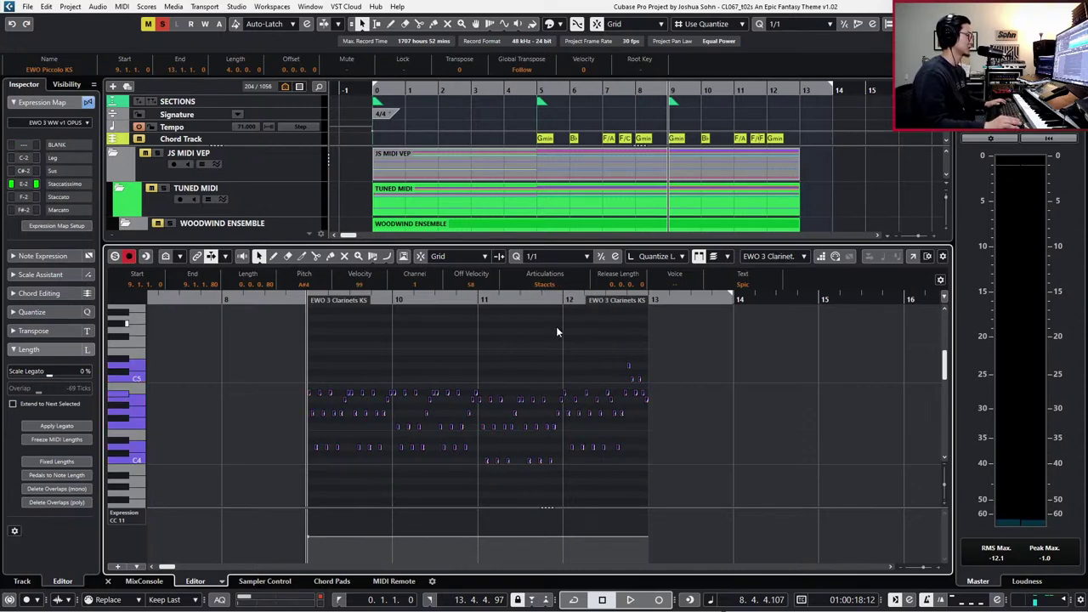
- Select all the piccolo, flute, oboe and clarinet notes at bars 9 to 13 and rescale their velocities in the velocity lane
key(h)
key(alt+v)
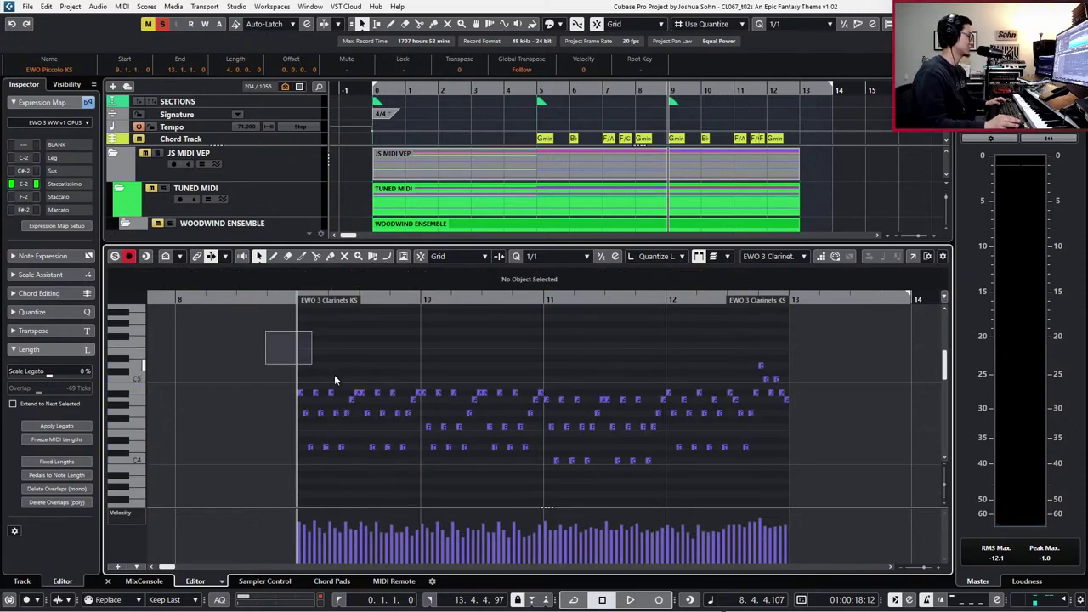
drag(334, 380, 775, 486)
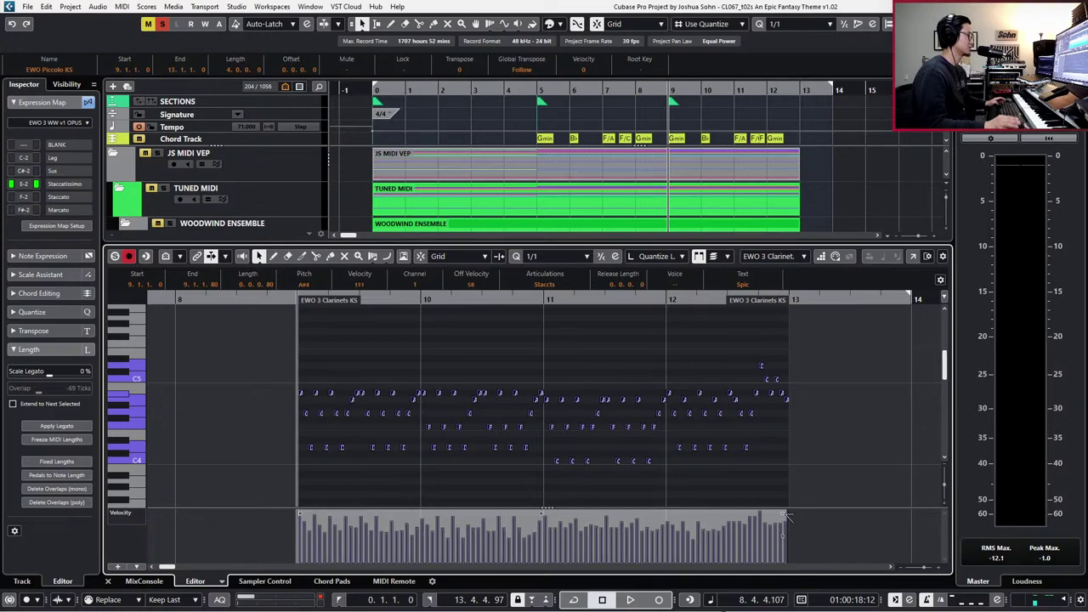
key(alt+Up)
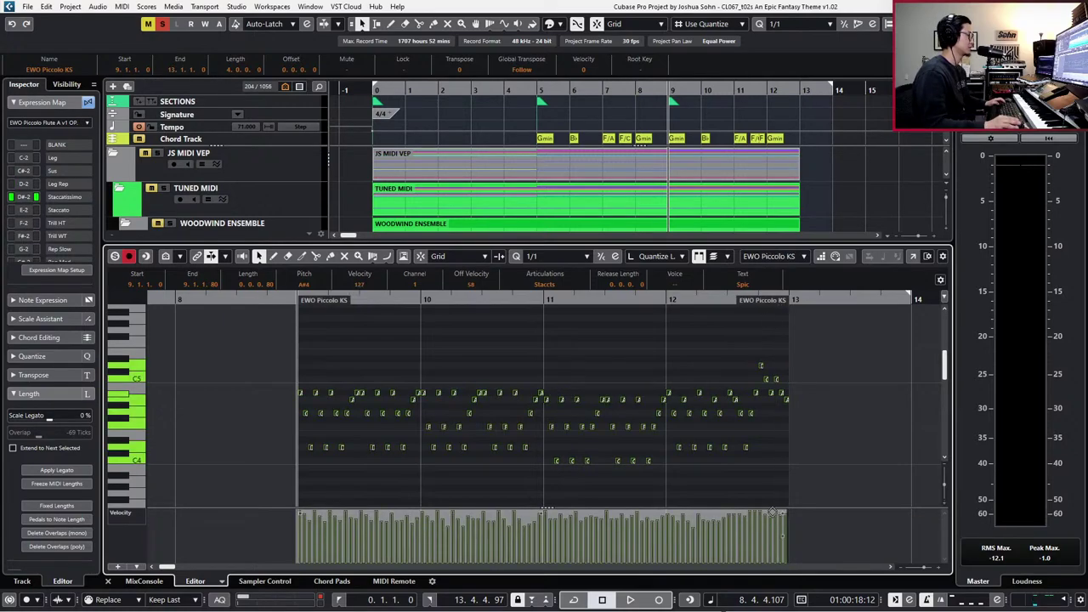
drag(773, 511, 782, 531)
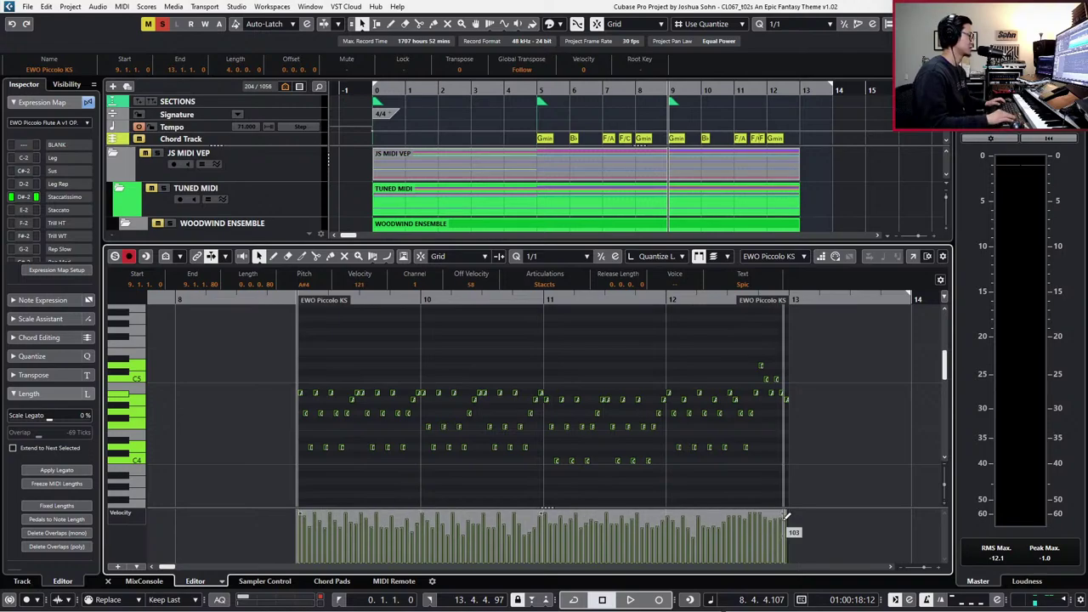
key(Down)
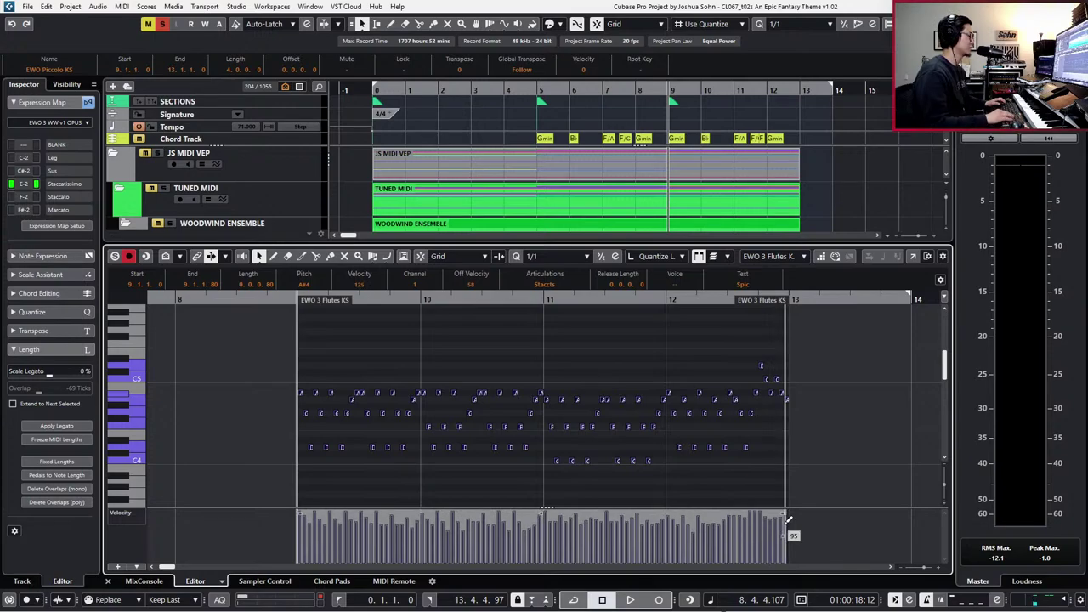
key(Down)
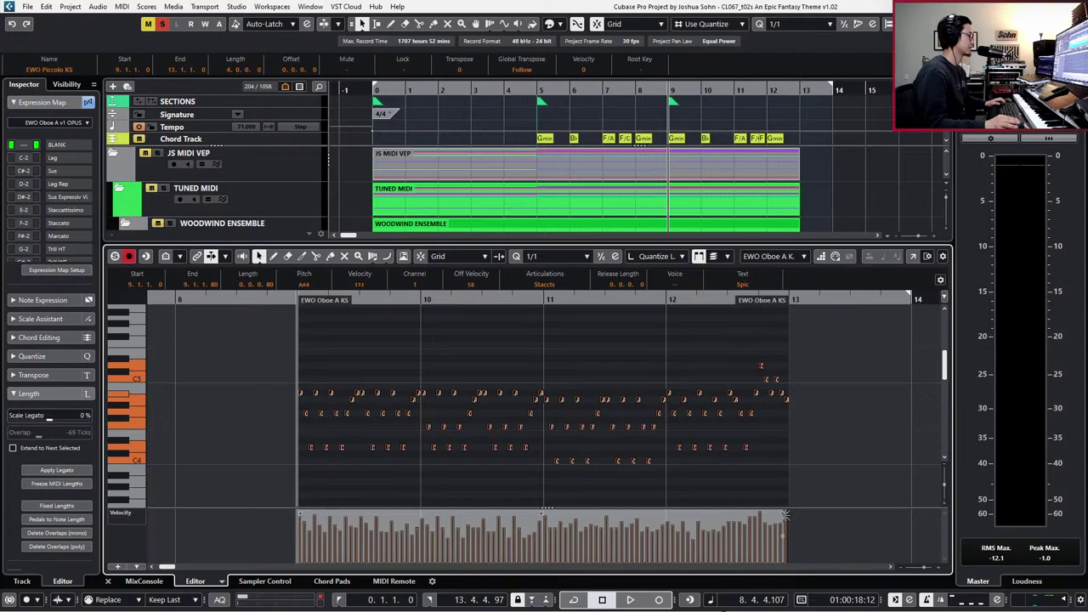
- Audition the soloed woodwinds from bar 9, close the key editor, and select the EWO Oboe A KS and EWO 3 Clarinets KS parts
key(space)
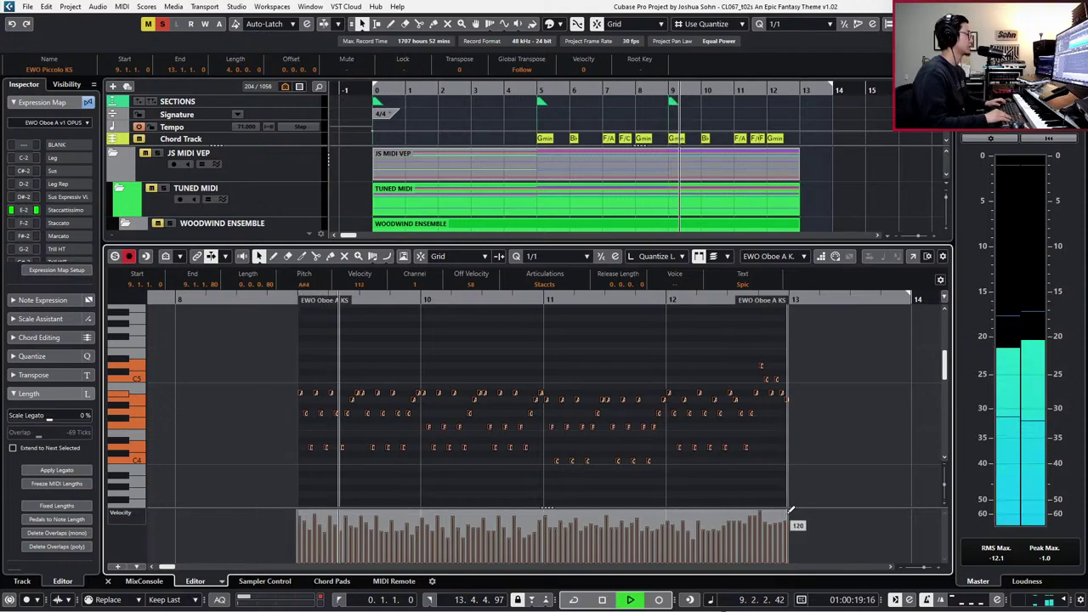
key(space)
key(ctrl+e)
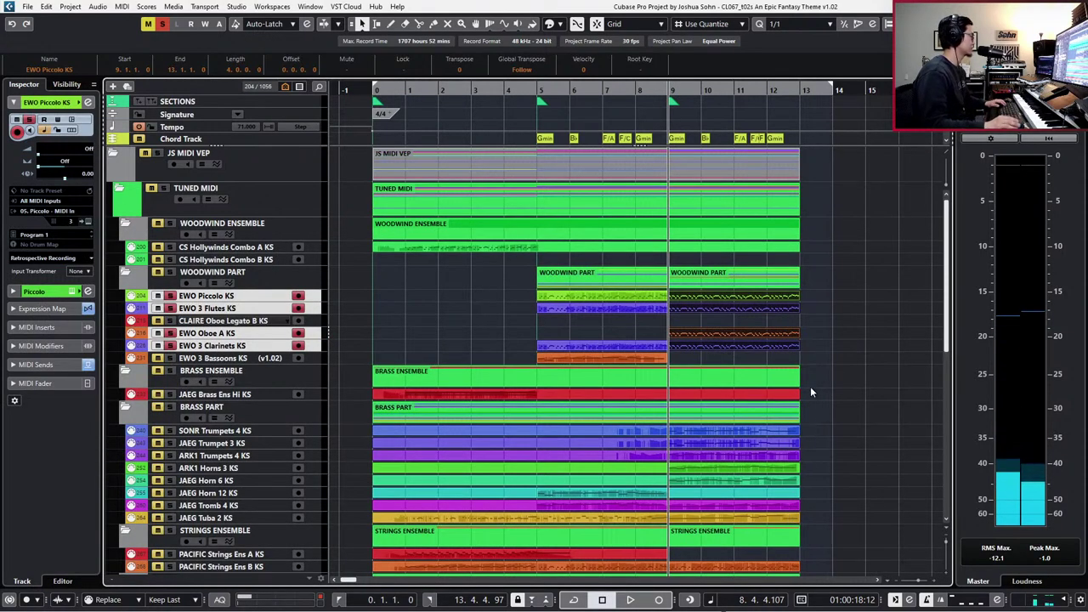
click(796, 346)
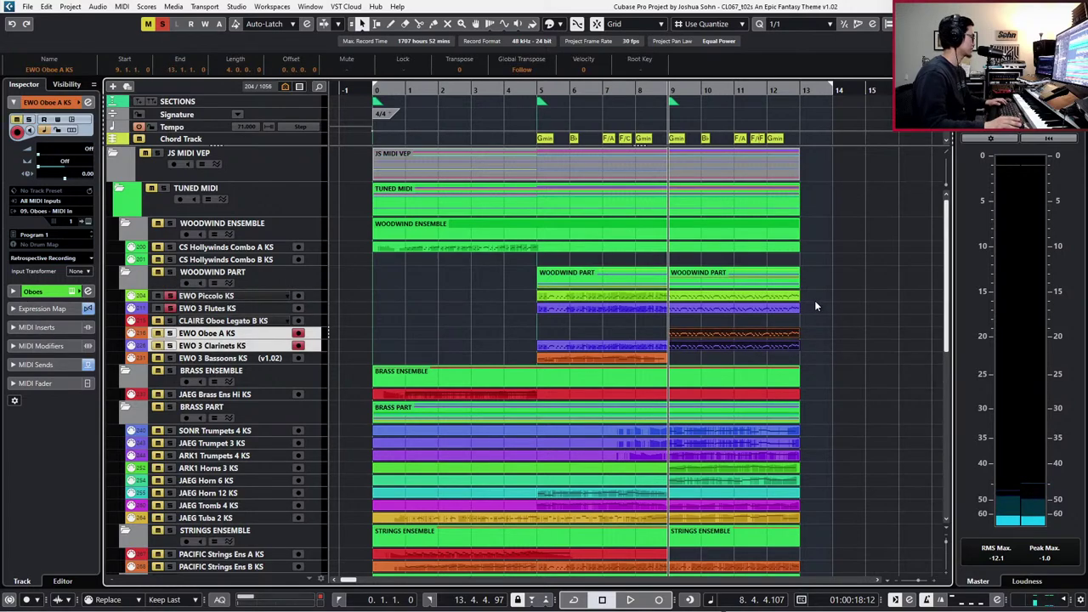
key(space)
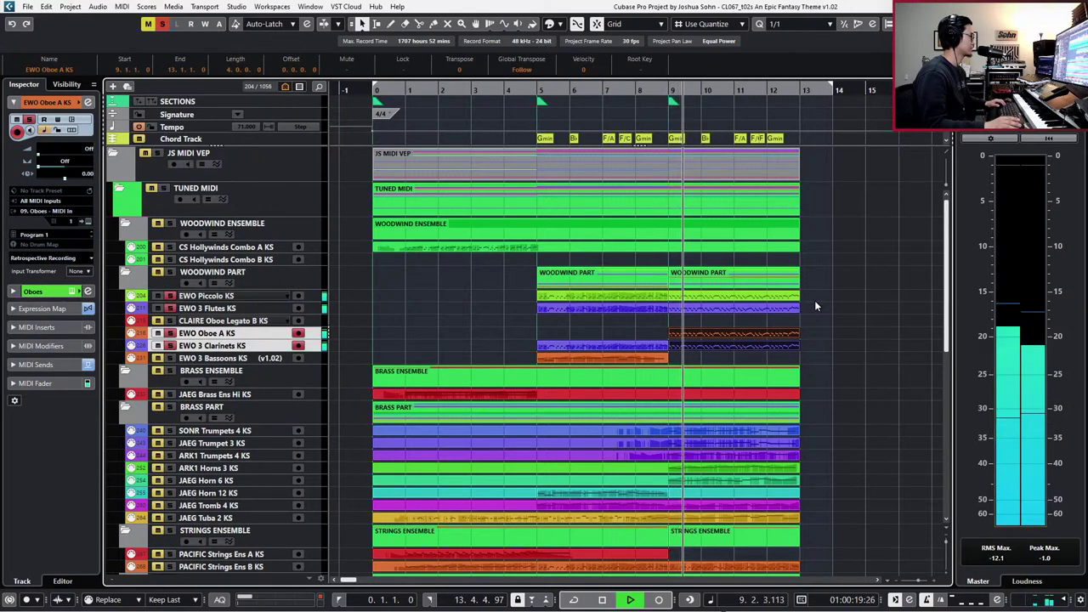
key(space)
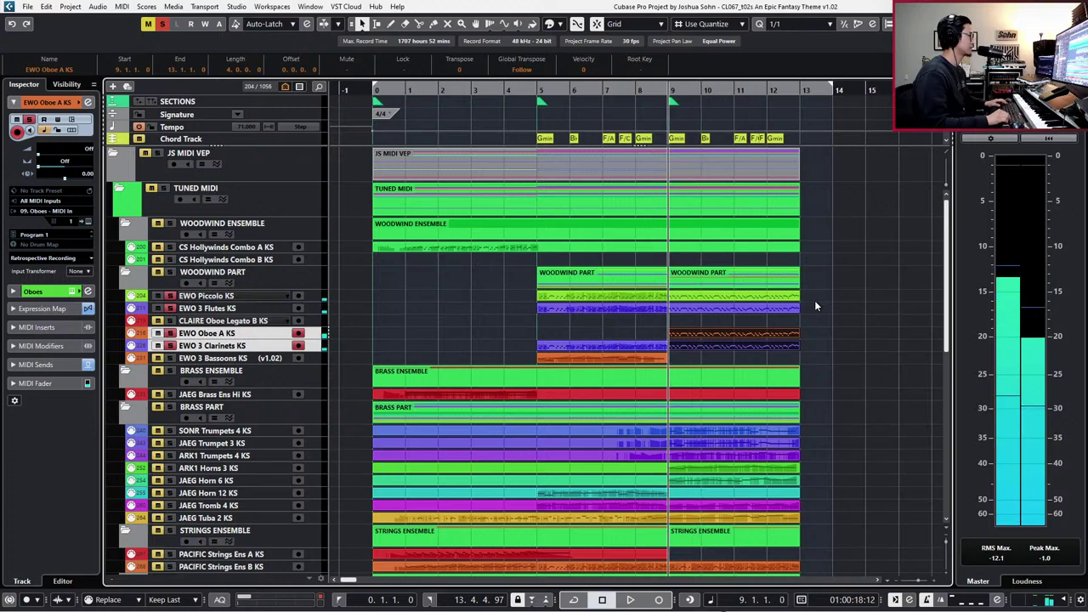
- Move the playhead back to bar 5 and play the soloed woodwinds from there
key(KP_Subtract)
key(KP_Subtract)
key(KP_Subtract)
key(KP_Subtract)
key(KP_Subtract)
key(KP_Add)
key(space)
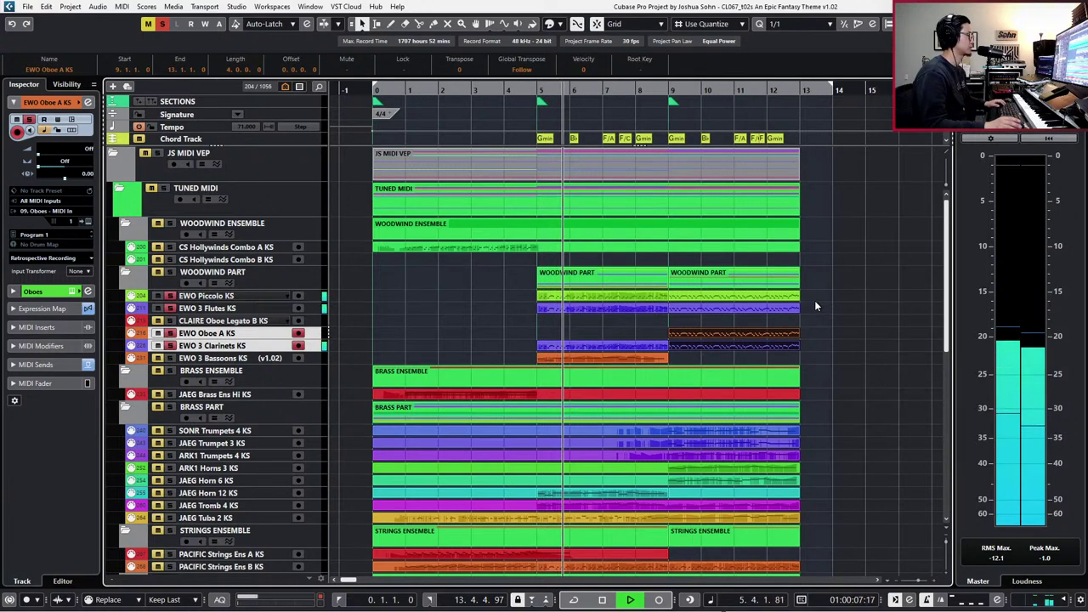
- Copy the PACIFIC Strings Ens B KS part at bars 9 to 13 onto EWO 3 Bassoons KS and audition it soloed with the woodwinds
scroll(814, 305, right, 2)
scroll(814, 306, down, 5)
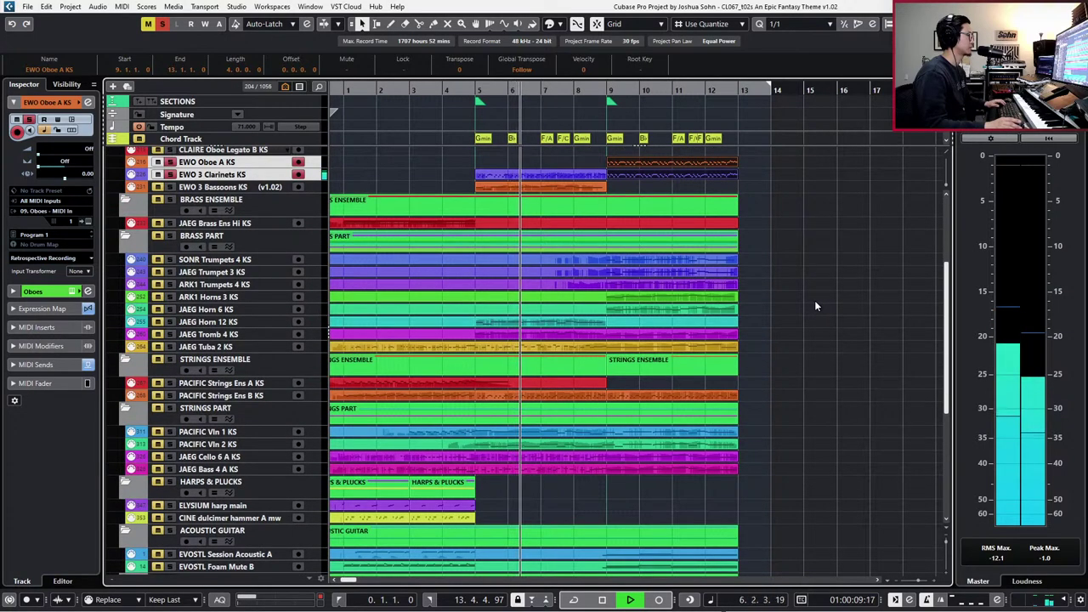
click(695, 393)
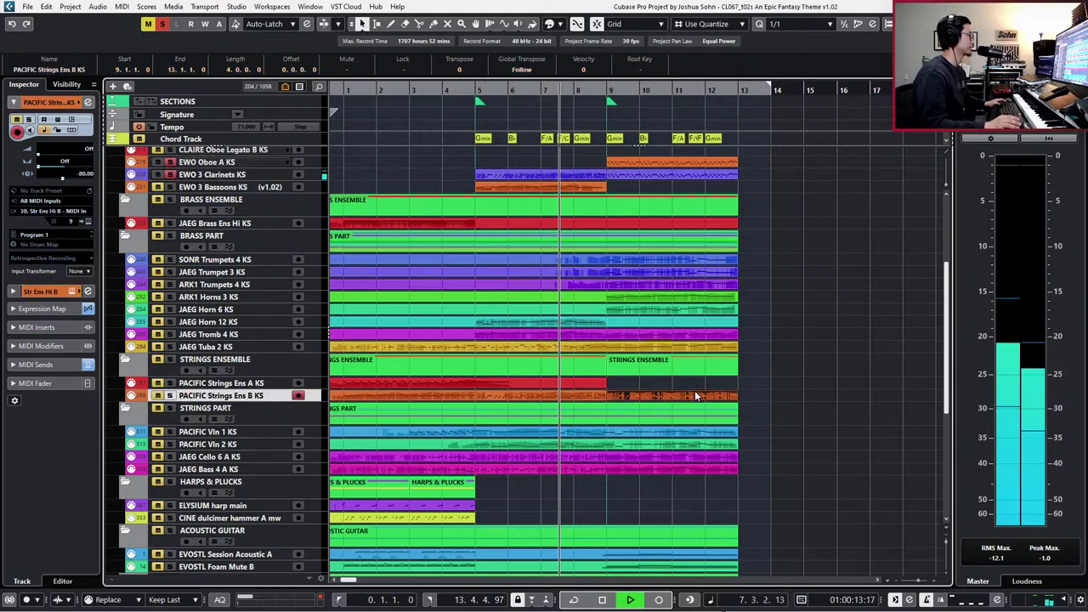
drag(694, 393, 702, 187)
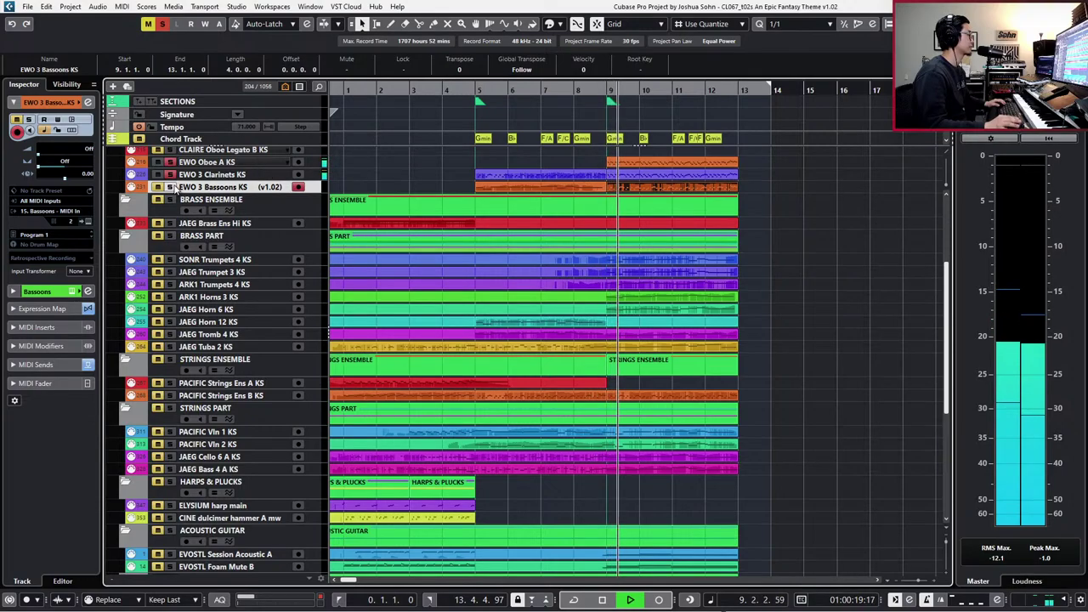
scroll(409, 216, up, 5)
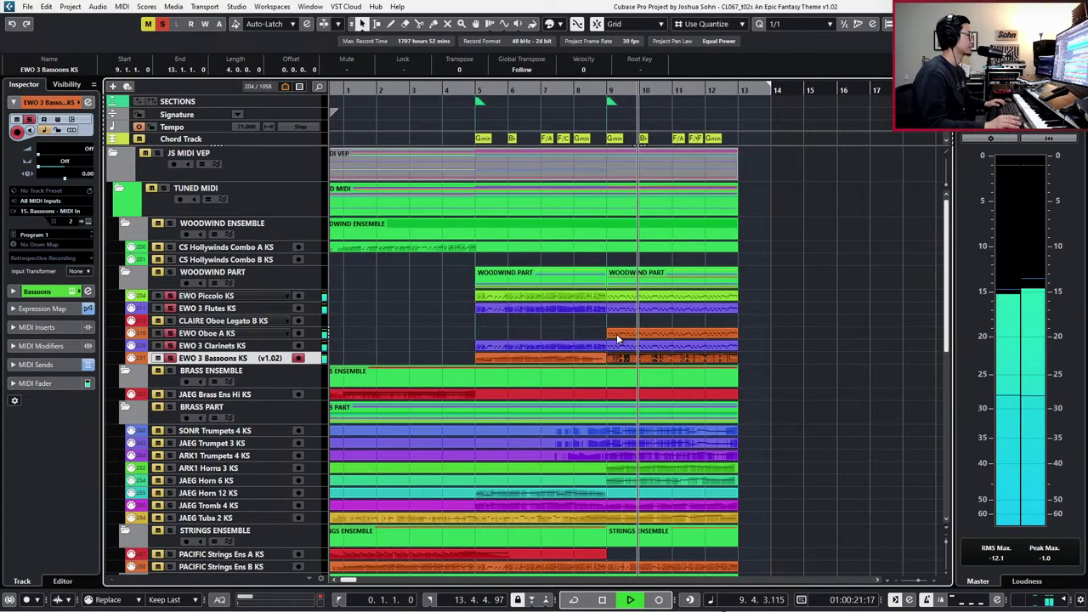
key(space)
- Set the main volume (CC 7) of the EWO Oboe A KS part to 74 from bar 9, and briefly audition it in the full mix
click(714, 335)
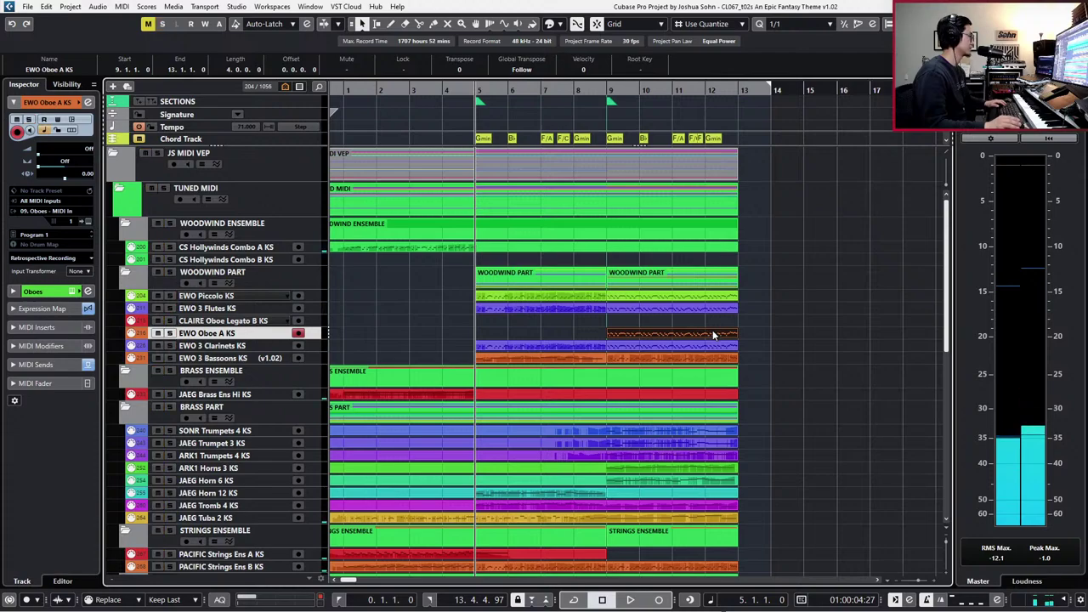
key(l)
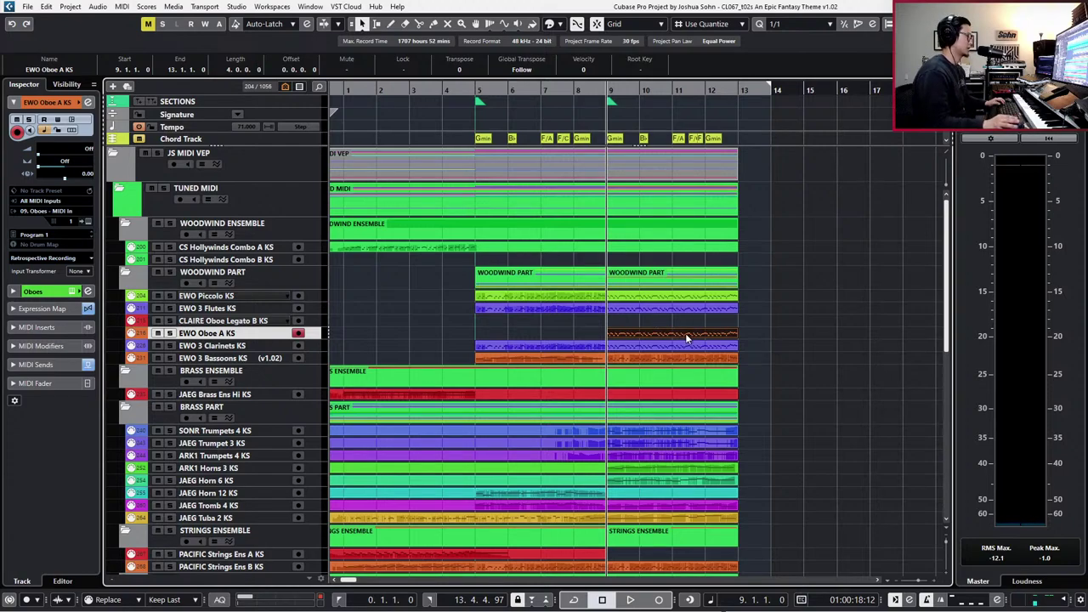
double_click(685, 333)
key(g)
key(g)
key(g)
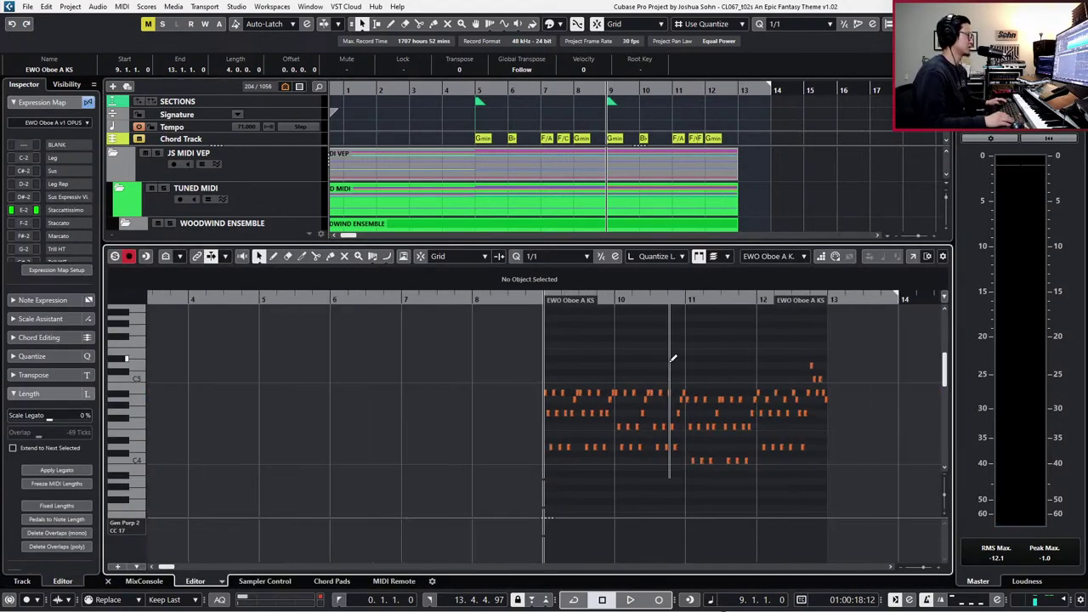
key(alt+l)
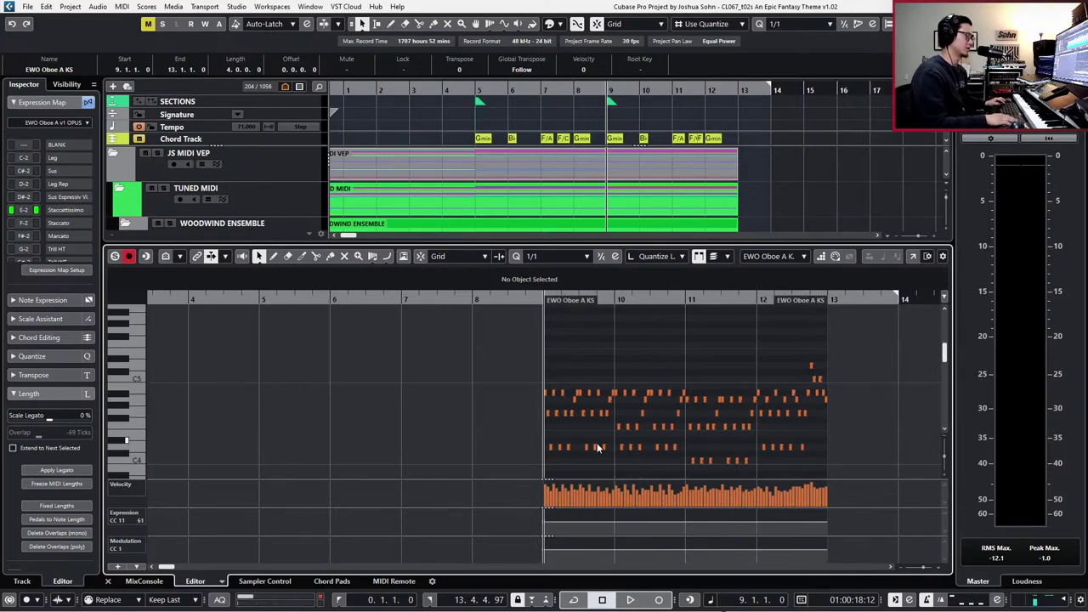
key(alt+l)
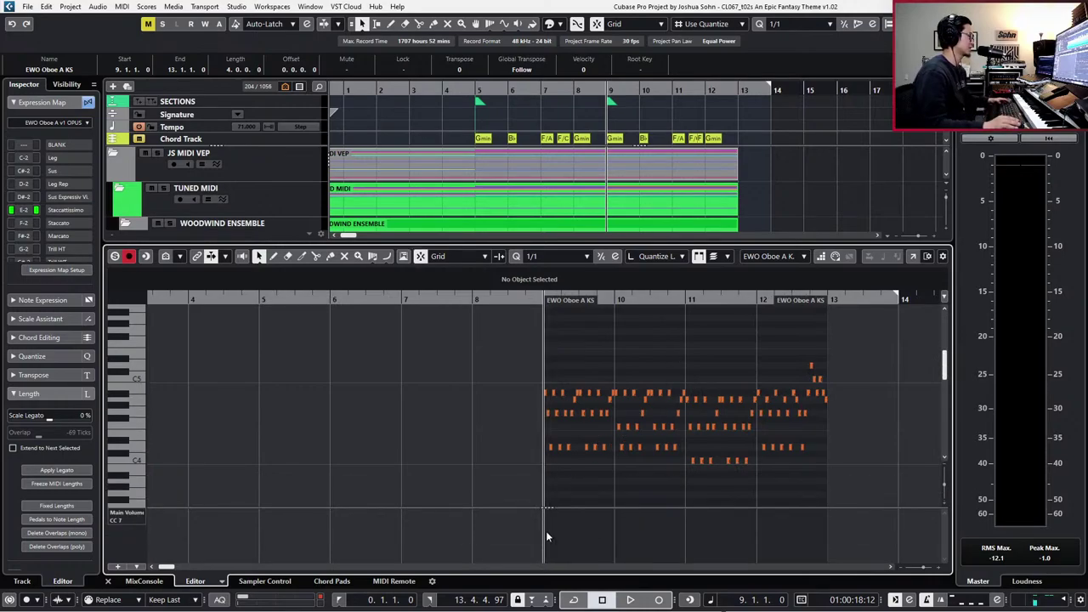
click(551, 532)
key(space)
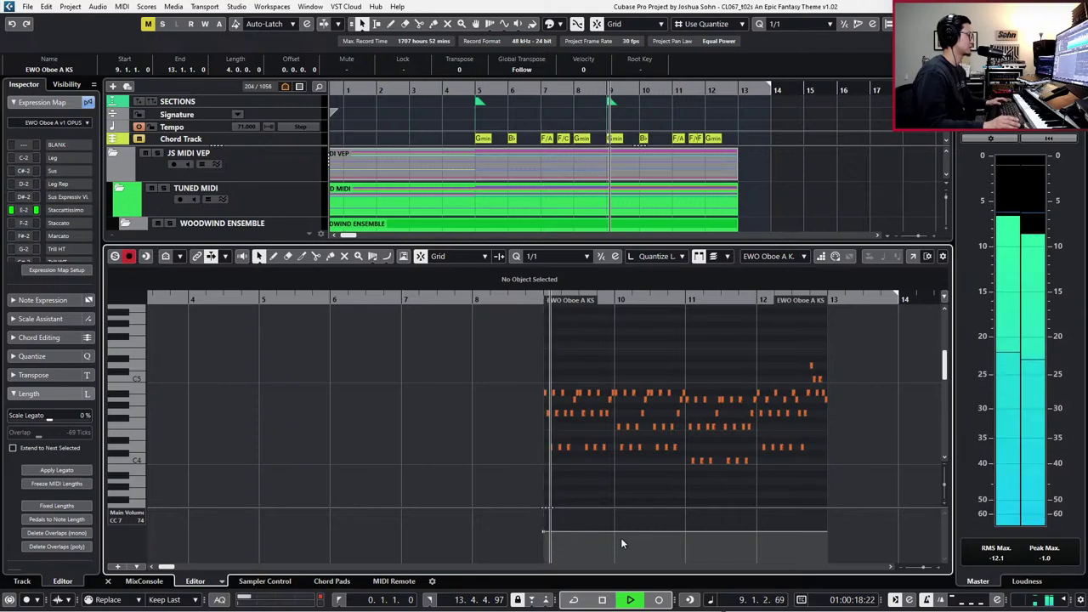
key(ctrl+alt+e)
key(space)
- Select the woodwind parts from piccolo to bassoons at bars 5 to 13, solo them, and audition from bar 8
key(KP_Subtract)
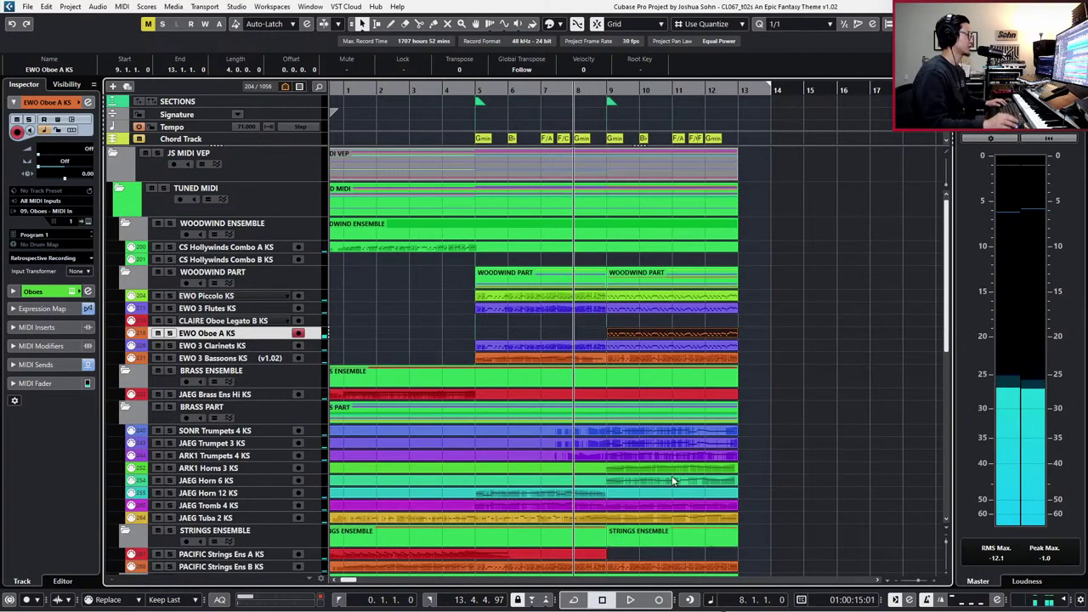
drag(770, 295, 597, 347)
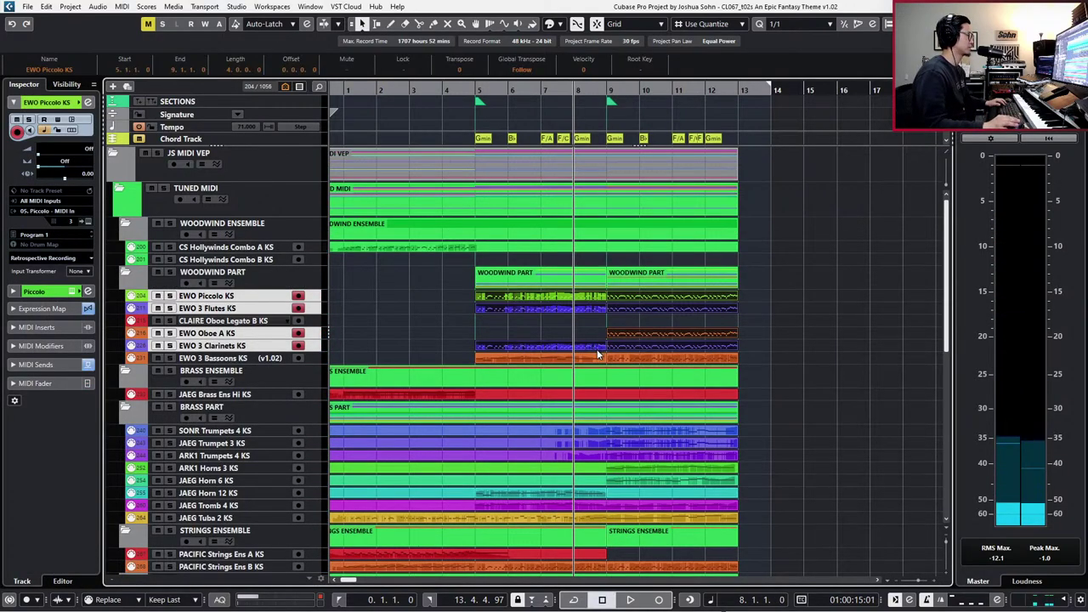
shift+click(599, 360)
key(h)
key(h)
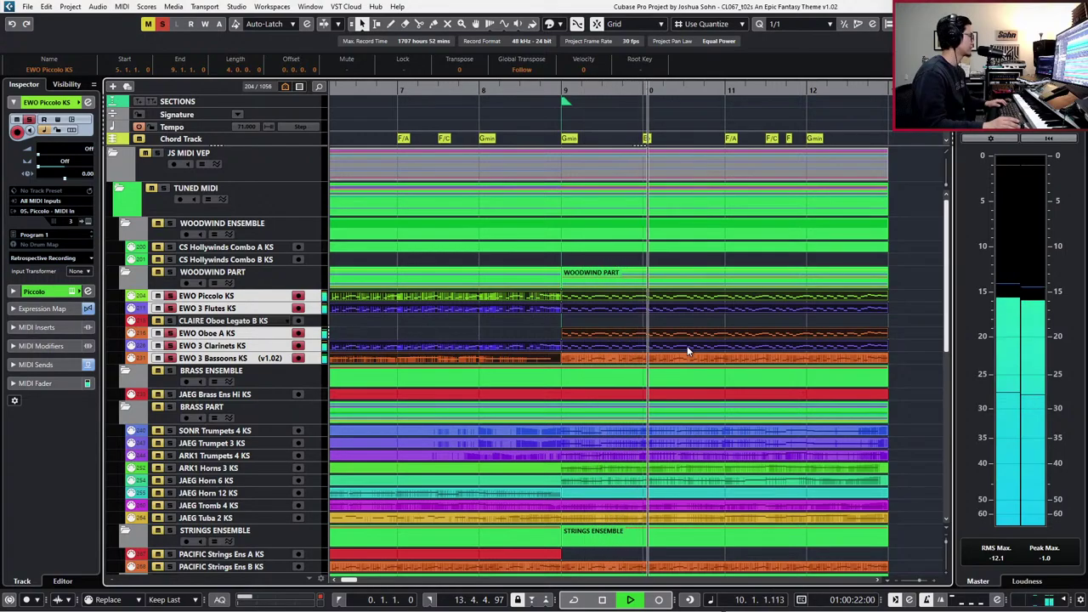
key(space)
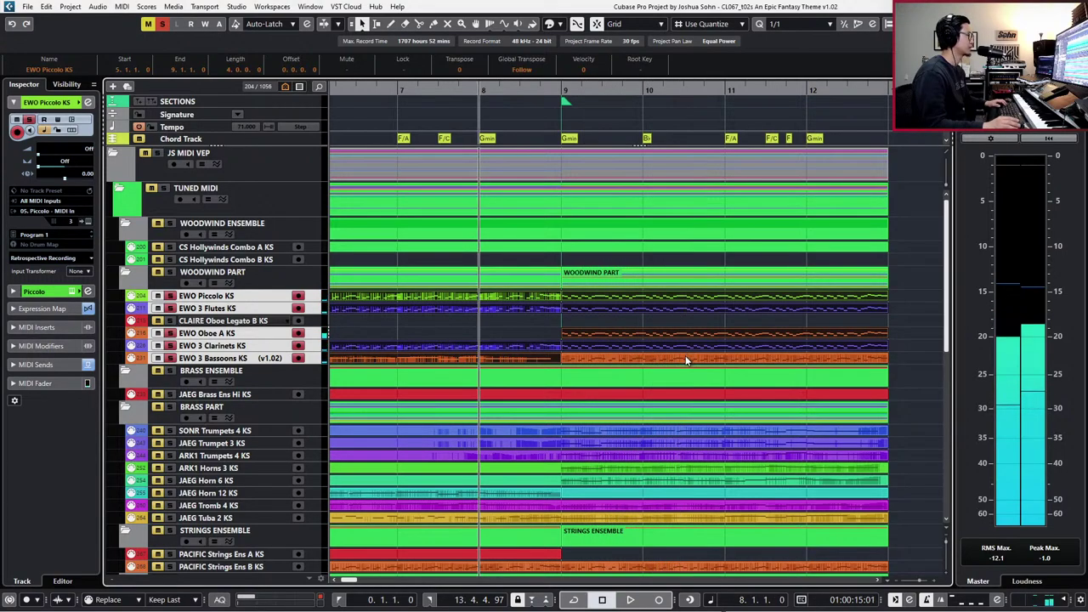
- Audition Staccattissimo and Staccato on the EWO 3 Bassoons KS notes at bars 9 to 13, and set their articulation to Staccato
double_click(685, 355)
click(533, 286)
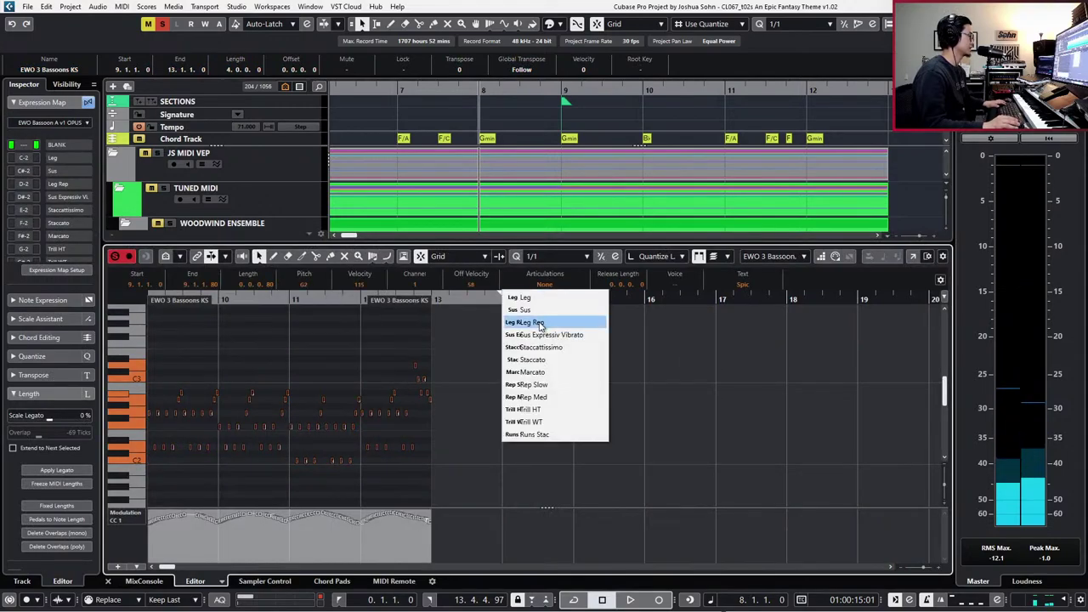
click(549, 354)
key(space)
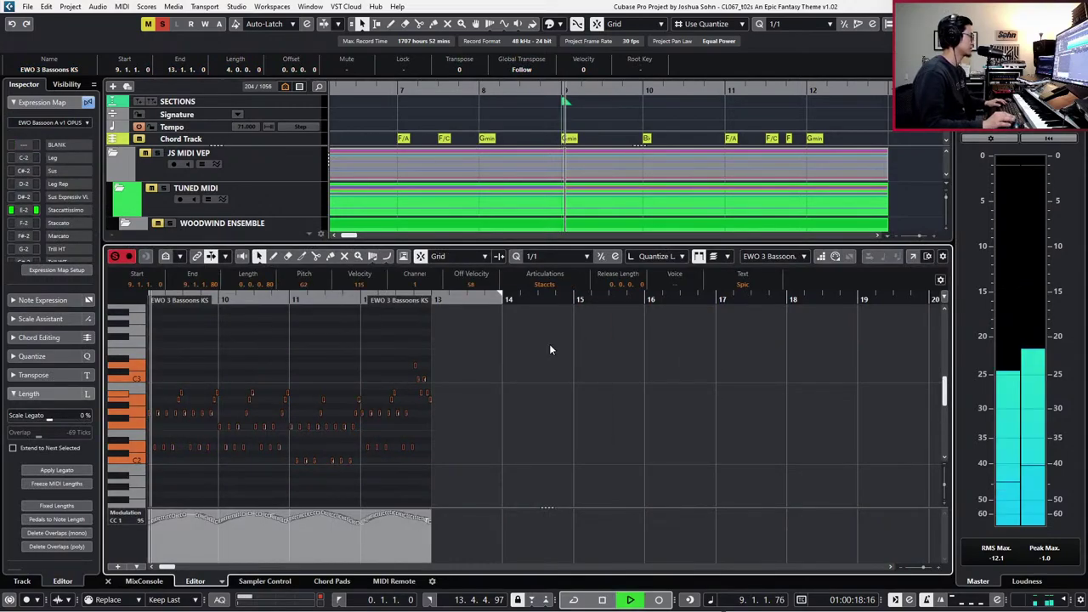
key(space)
click(556, 290)
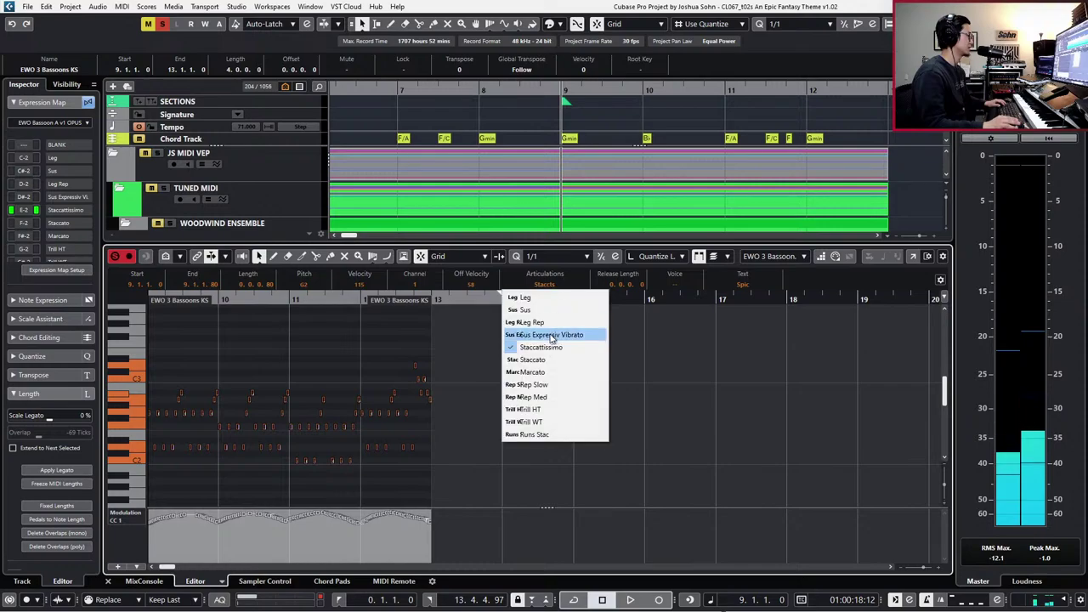
click(552, 353)
key(space)
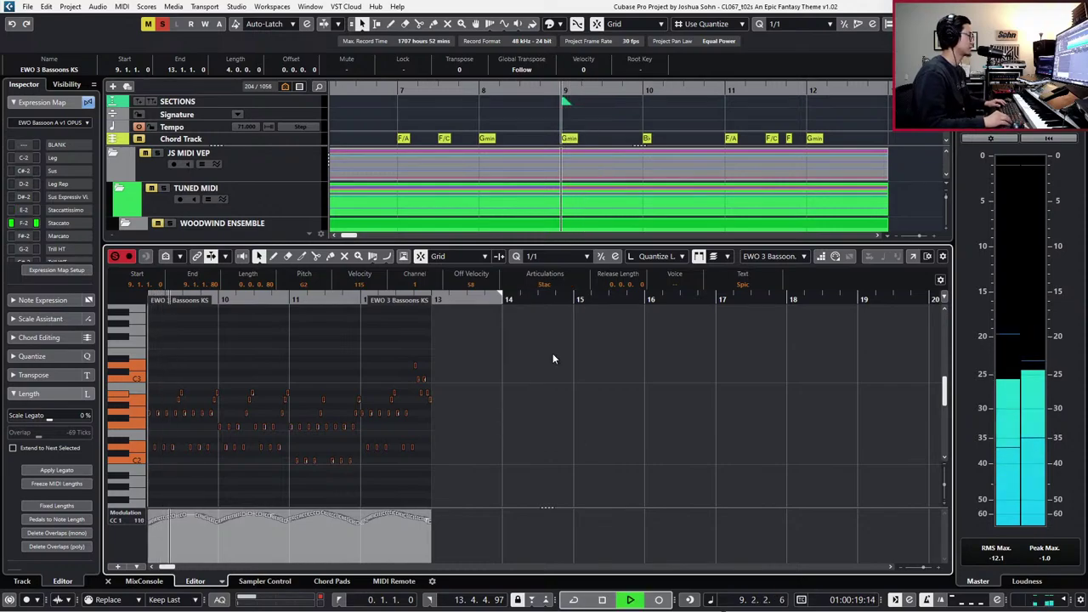
key(space)
key(Return)
- Turn off solo and play the full arrangement from bar 8, reviewing the tracks from woodwinds down to percussion
key(KP_Subtract)
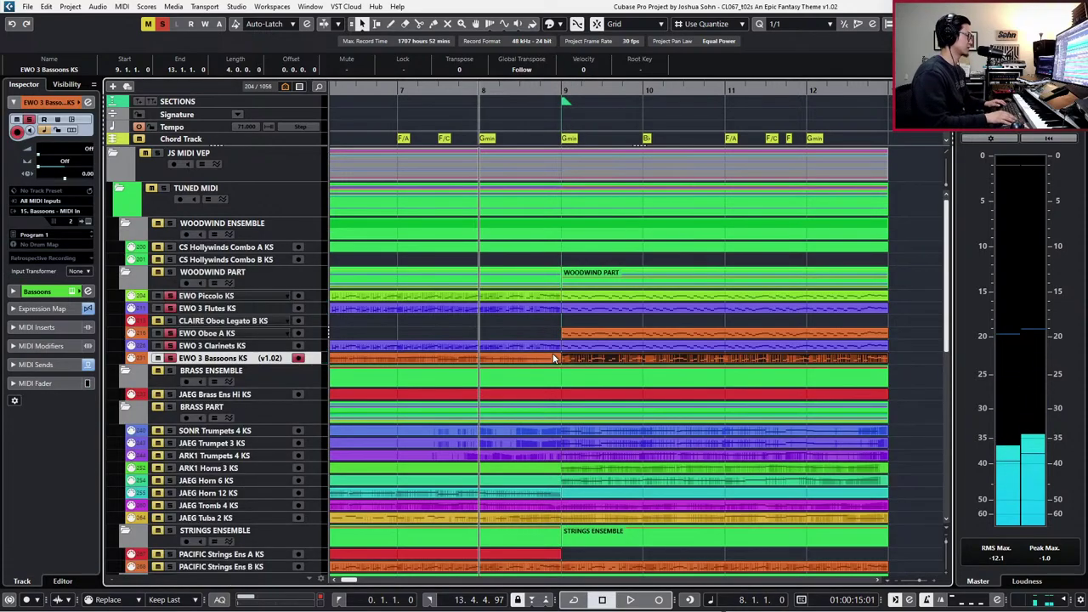
key(space)
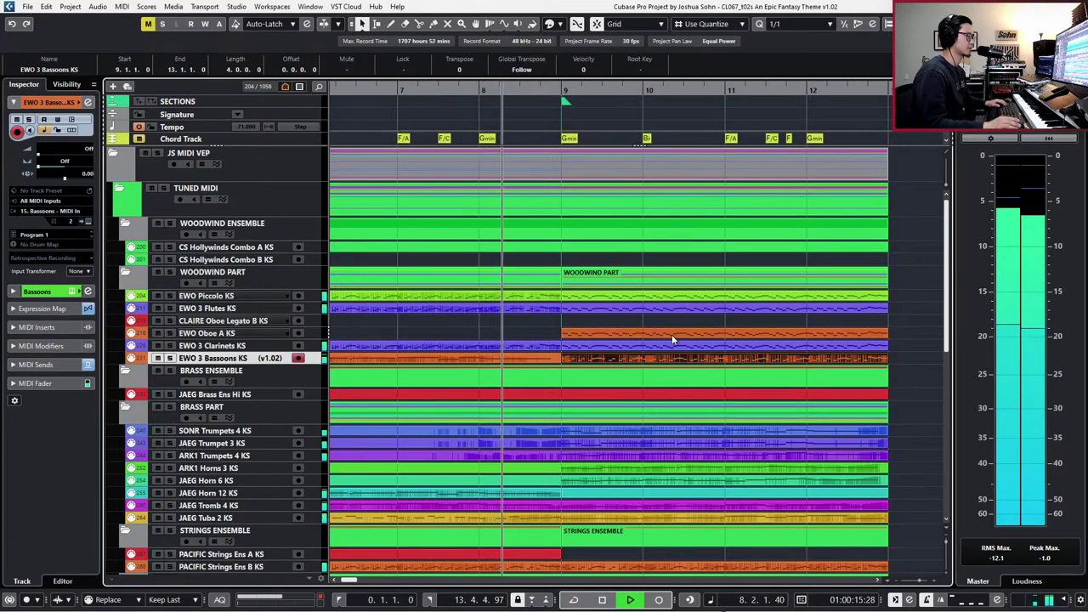
ctrl+scroll(722, 342, down, 4)
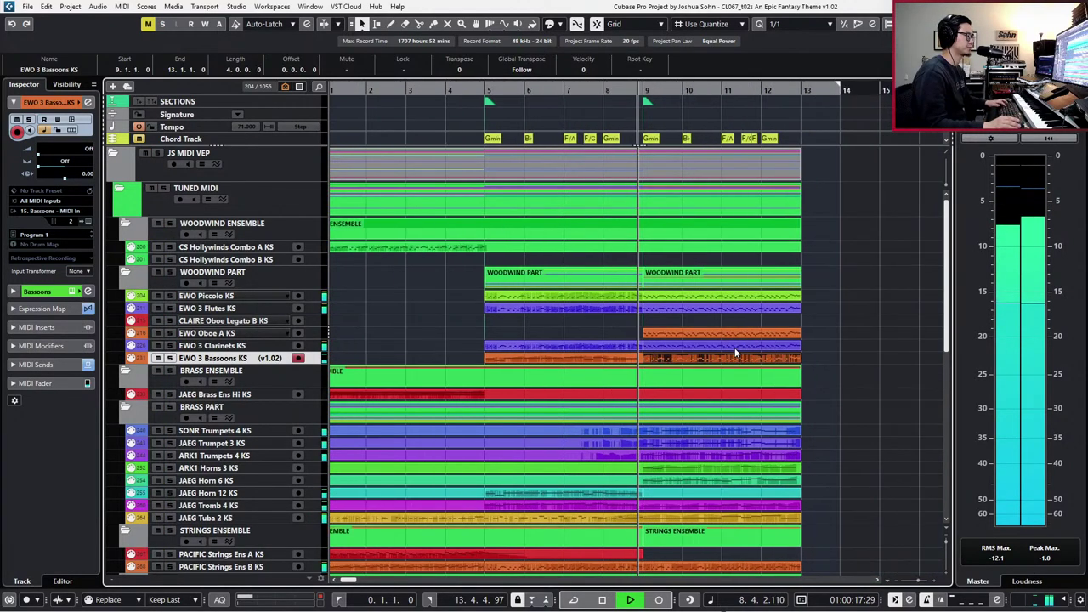
scroll(735, 347, down, 2)
scroll(735, 349, down, 4)
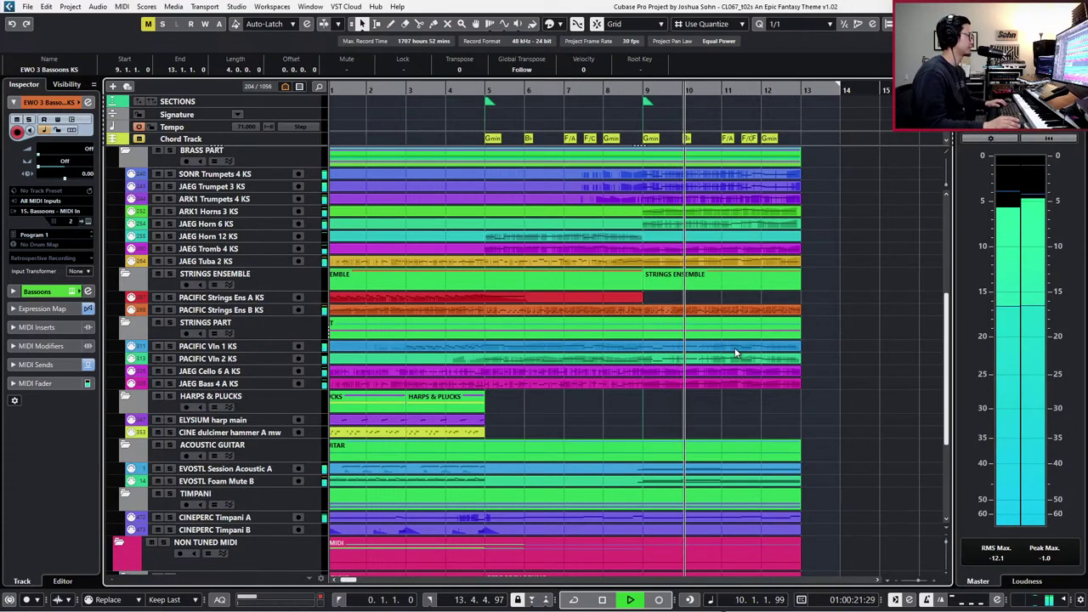
scroll(739, 340, down, 2)
key(space)
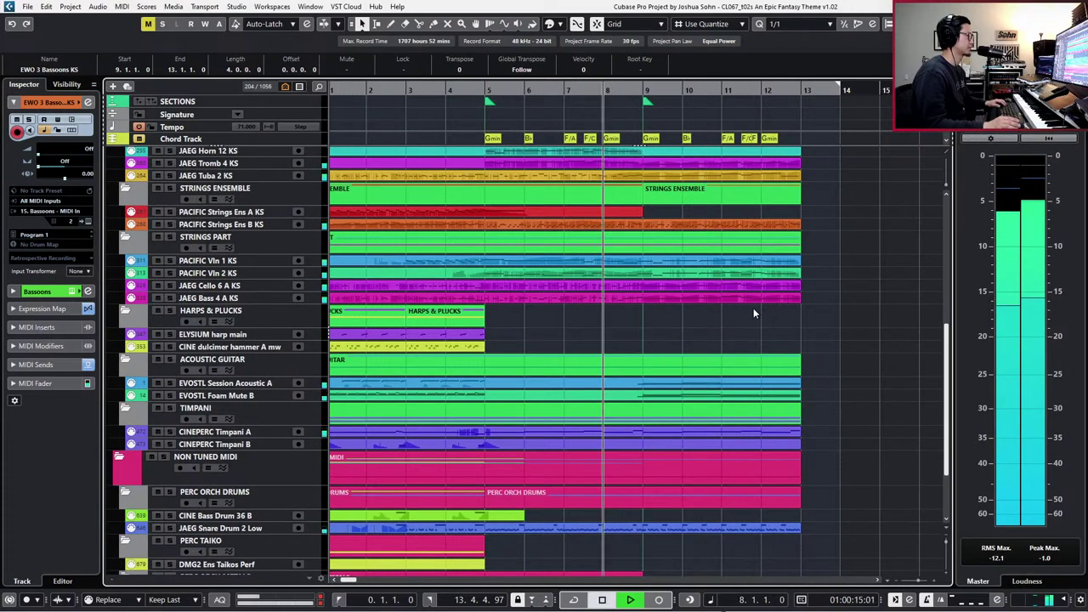
- Solo the string parts from PACIFIC Strings Ens B KS to JAEG Bass 4 A KS at bars 9 to 13, and review their notes during playback from bar 8
click(811, 227)
drag(811, 227, 760, 305)
key(space)
key(Return)
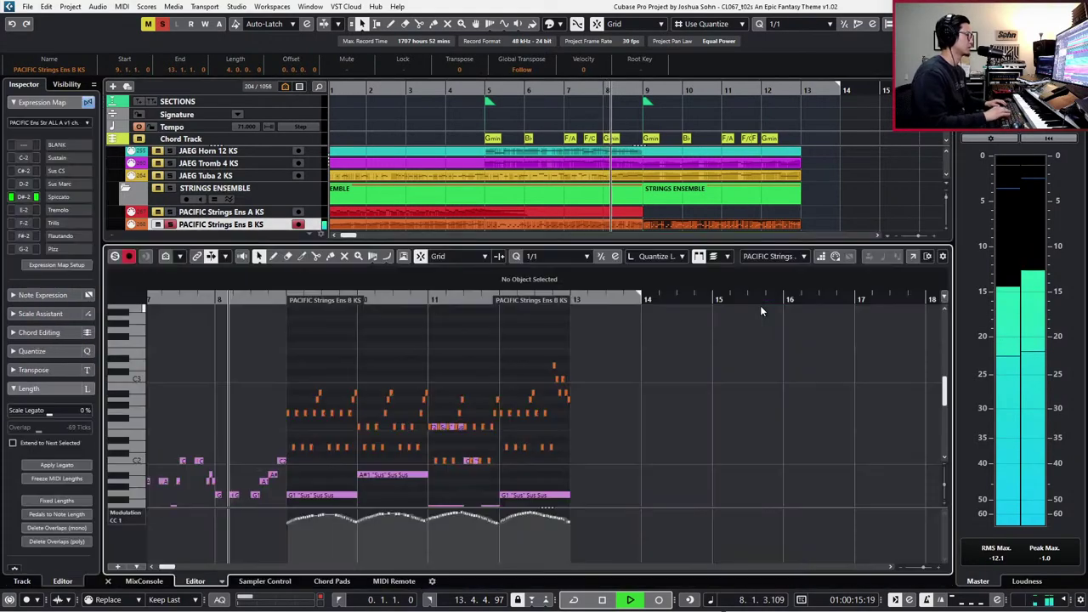
scroll(608, 342, up, 3)
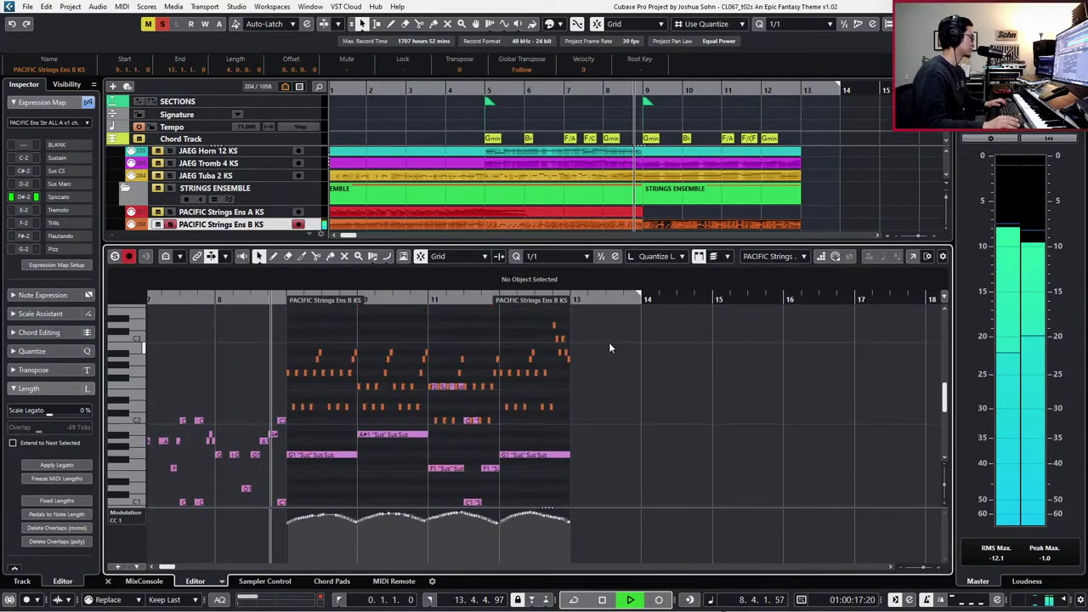
scroll(609, 347, up, 3)
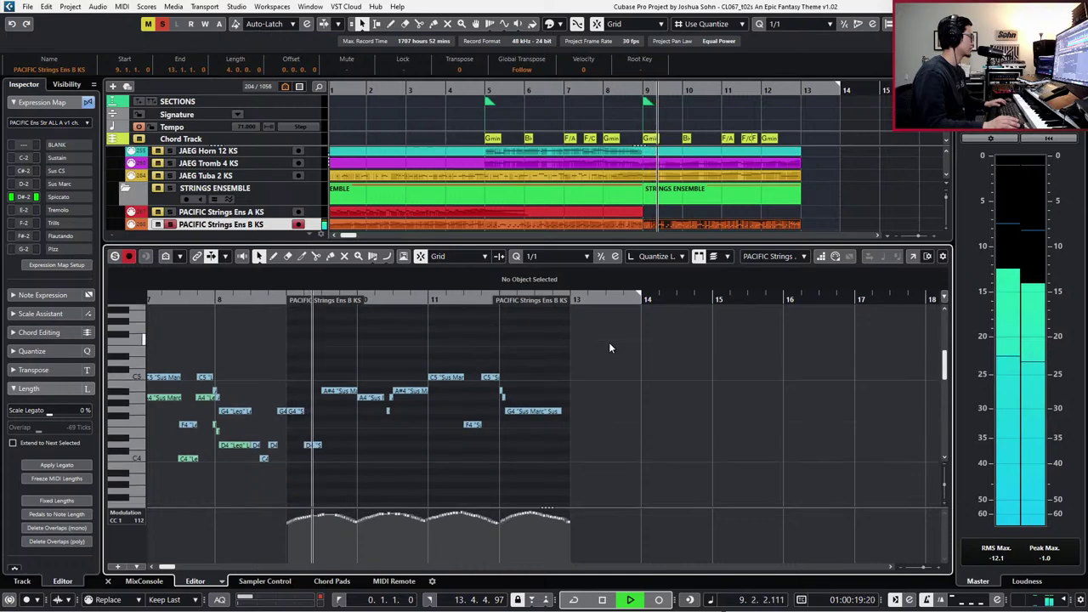
scroll(609, 346, down, 6)
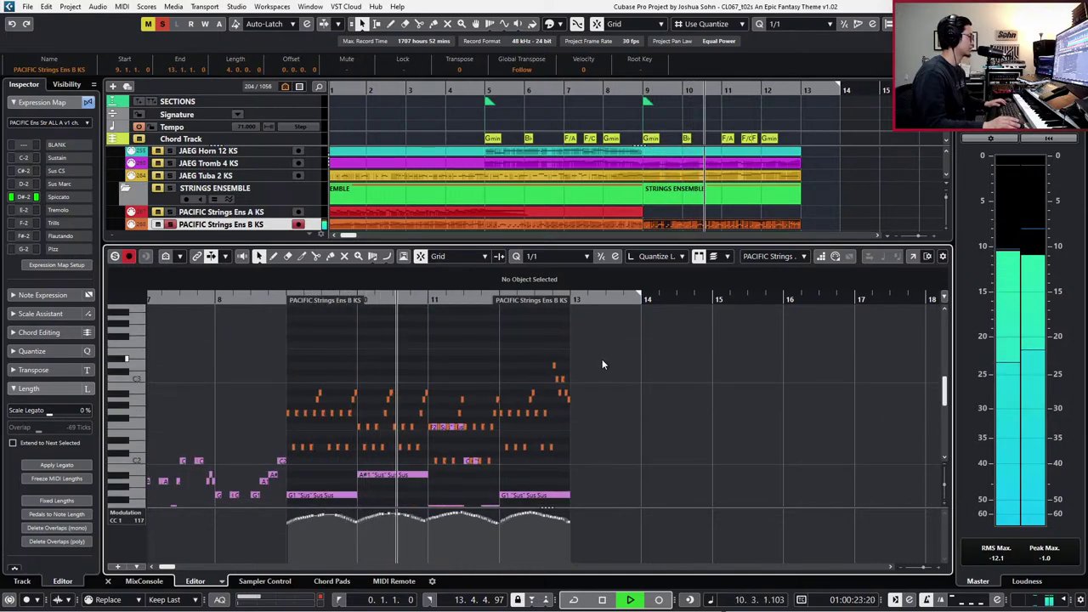
scroll(602, 363, down, 2)
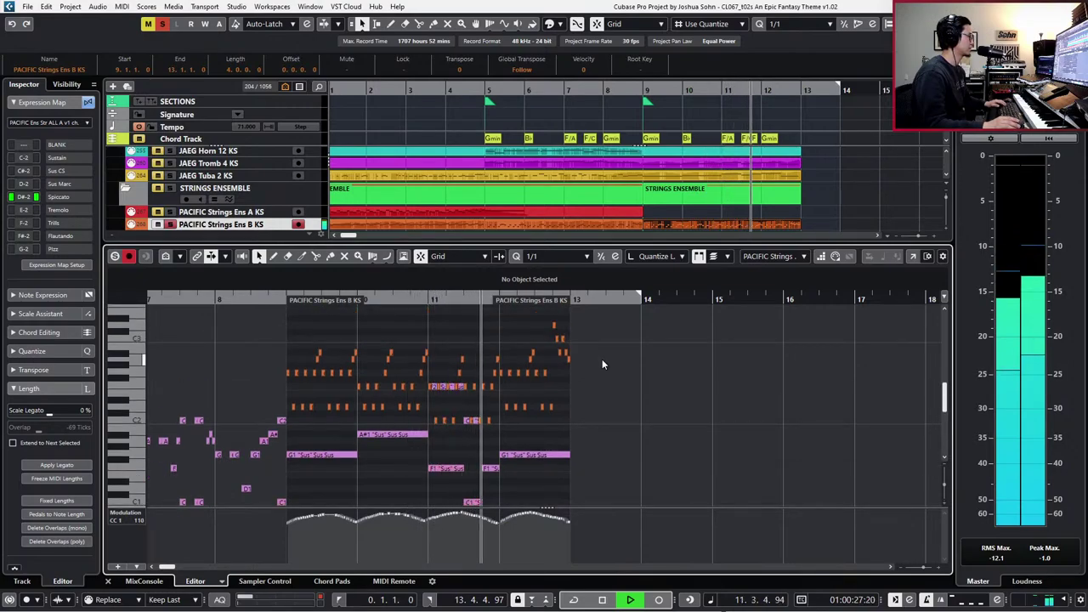
key(space)
- Inspect the short notes of PACIFIC Strings Ens B KS against the sustained JAEG Cello 6 A KS notes from bar 9, and close the editor
key(h)
key(h)
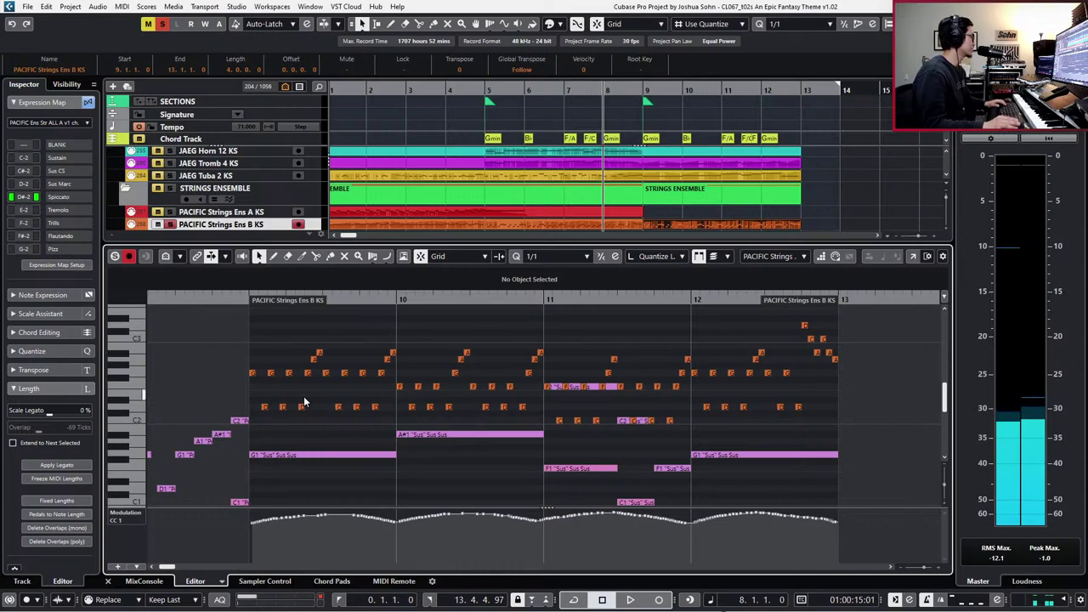
click(264, 407)
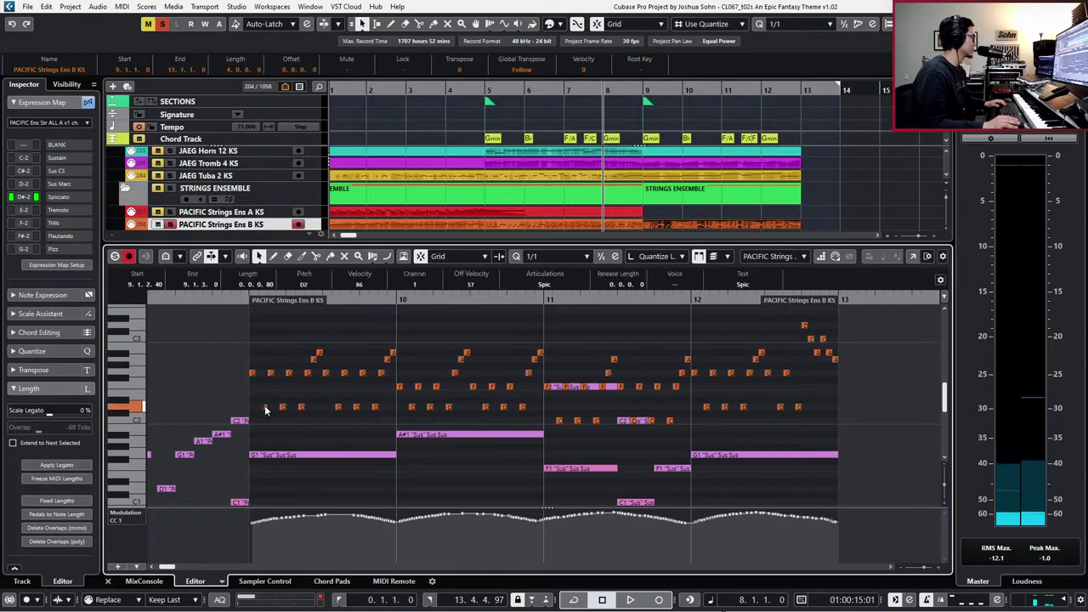
key(l)
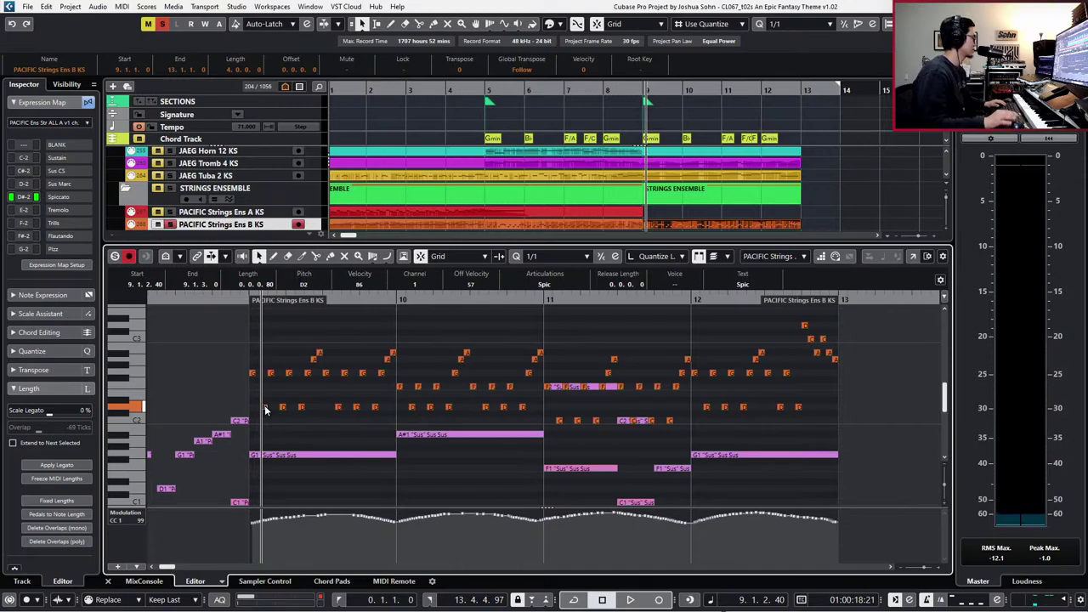
click(623, 422)
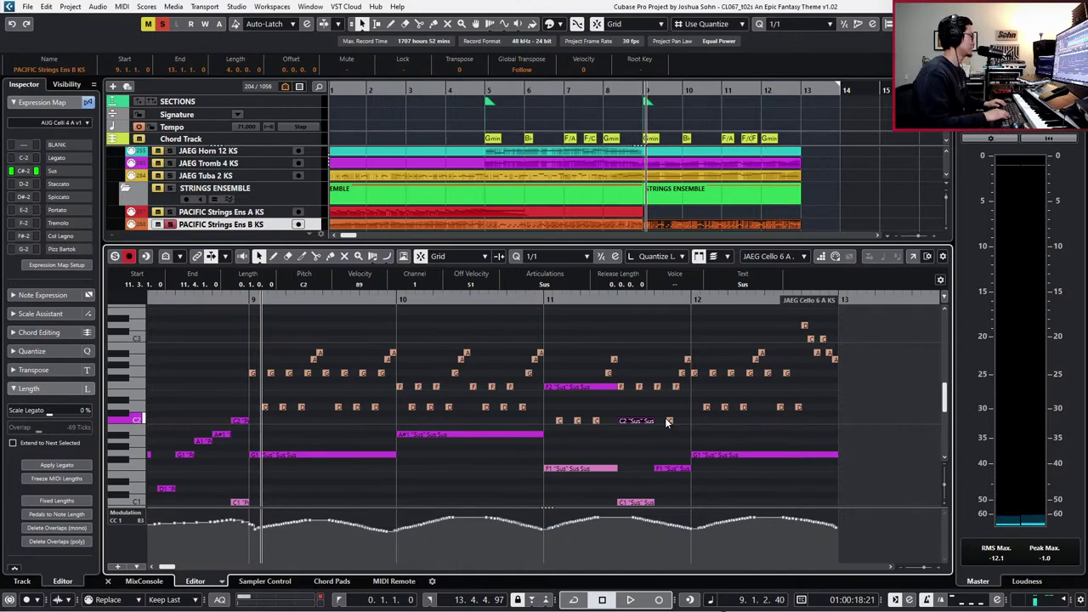
key(KP_0)
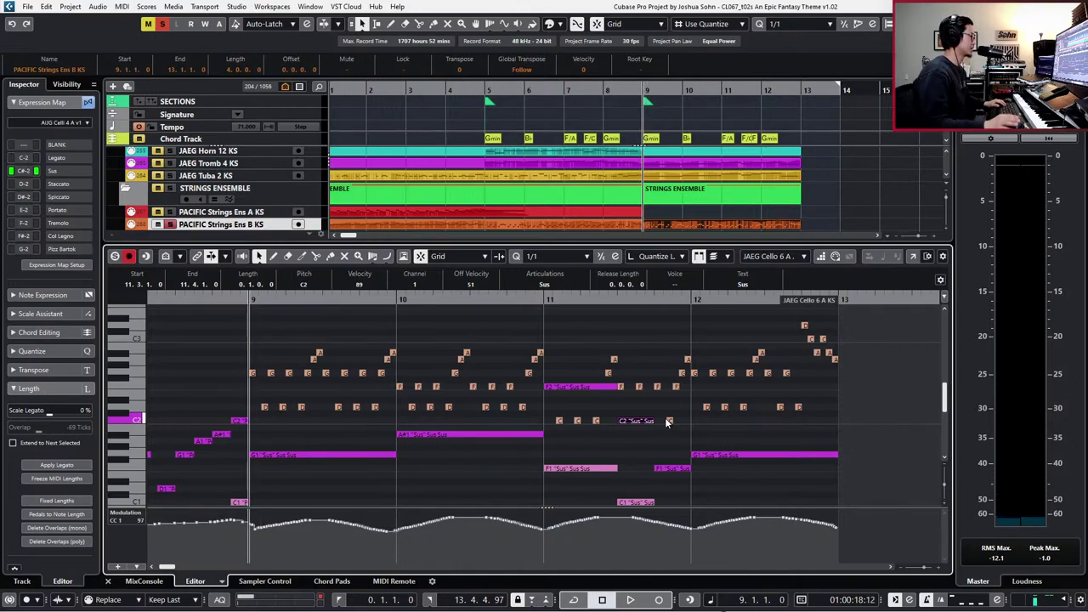
click(667, 423)
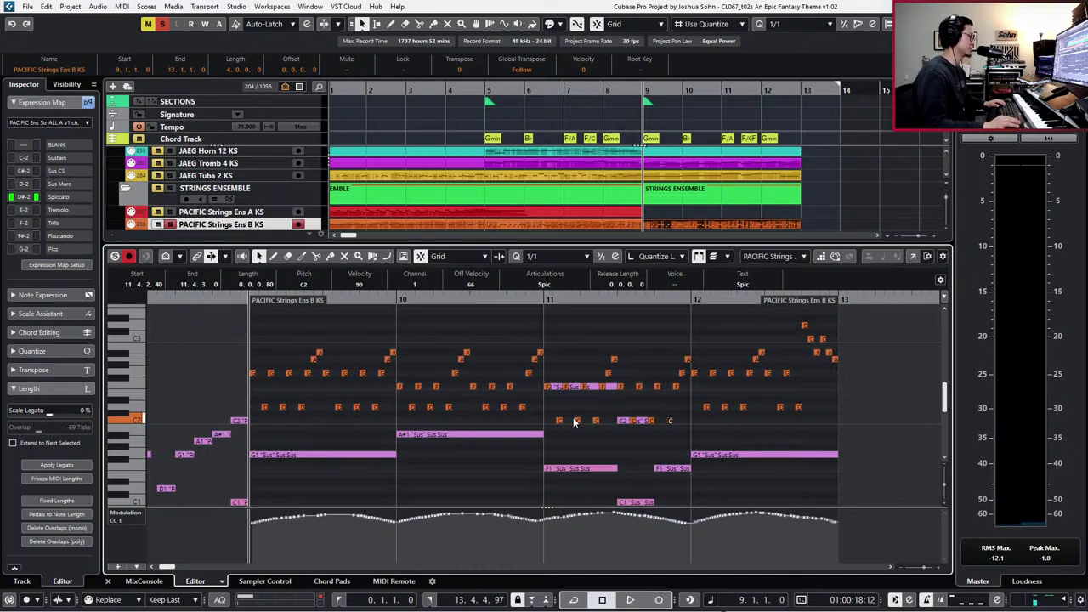
key(ctrl+e)
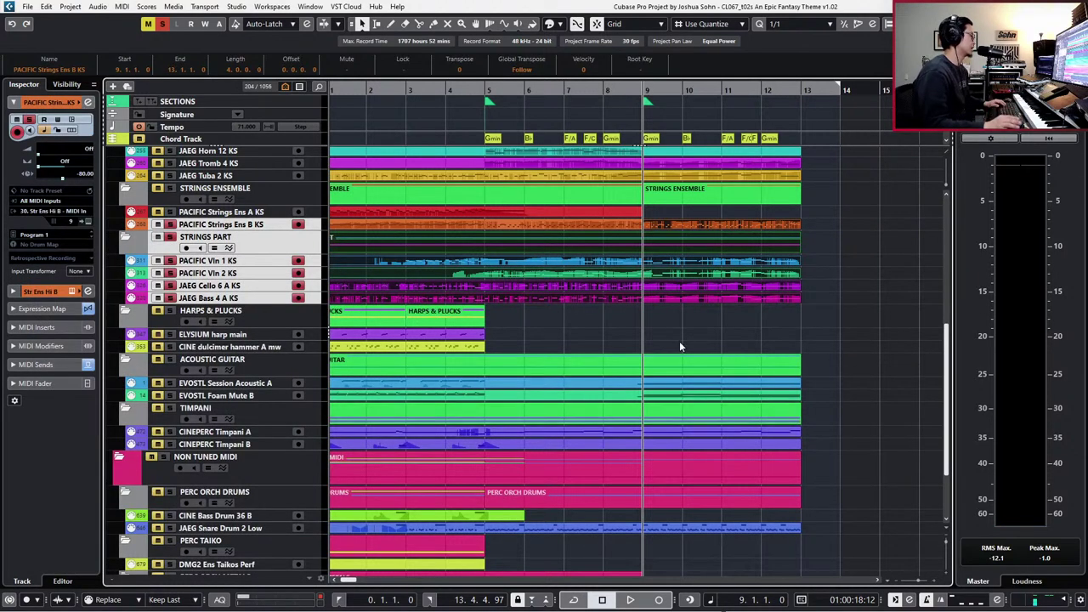
- Transpose the PACIFIC Strings Ens B KS notes at bars 9 to 13 up an octave, audition them from bar 9, and turn off solo
click(700, 223)
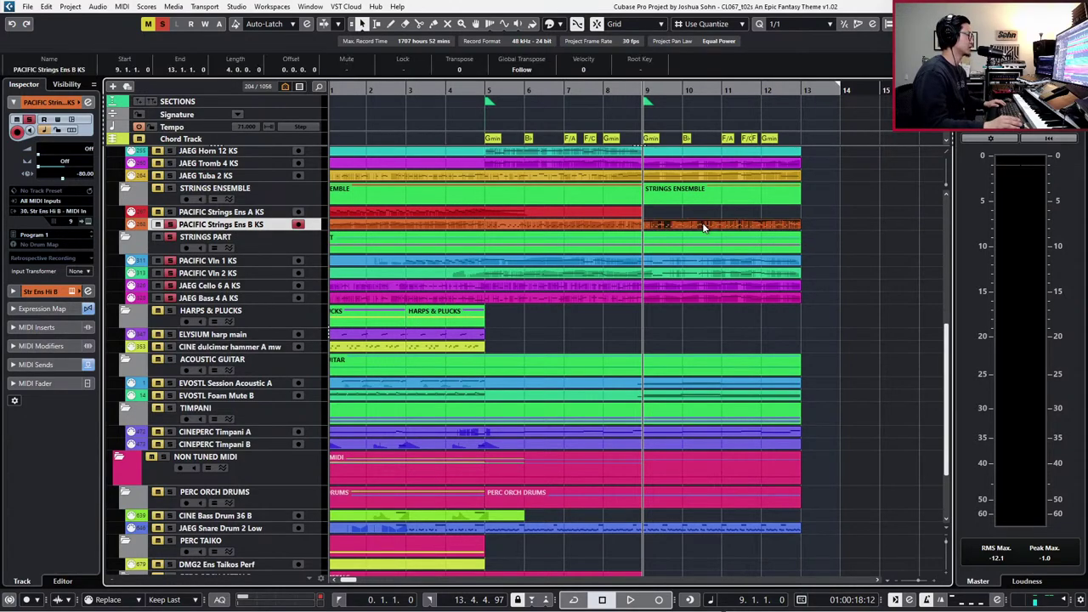
key(ctrl+e)
scroll(722, 323, up, 1)
drag(750, 328, 136, 464)
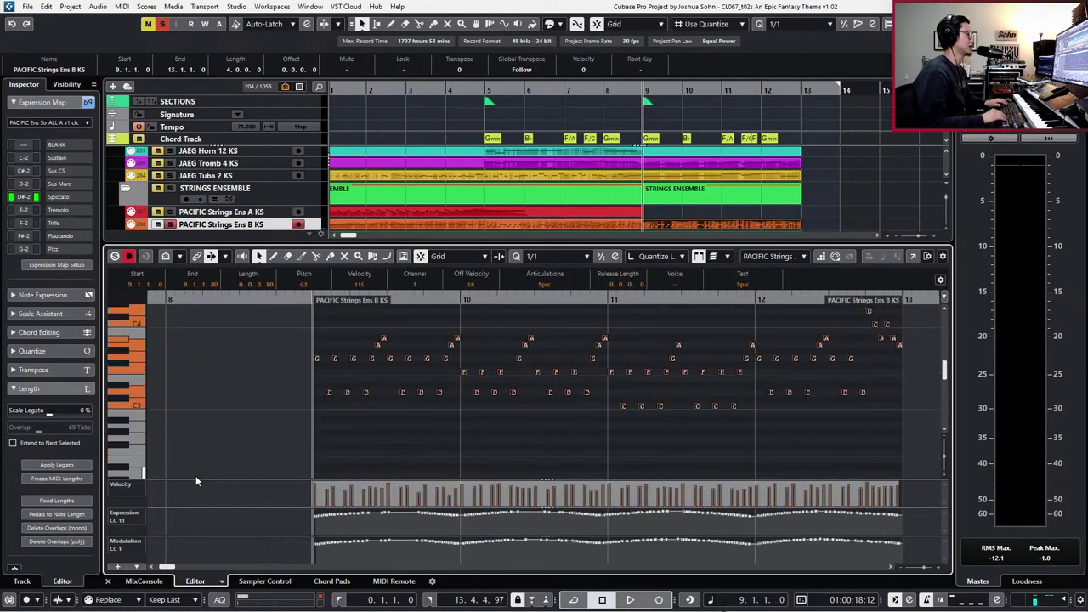
key(space)
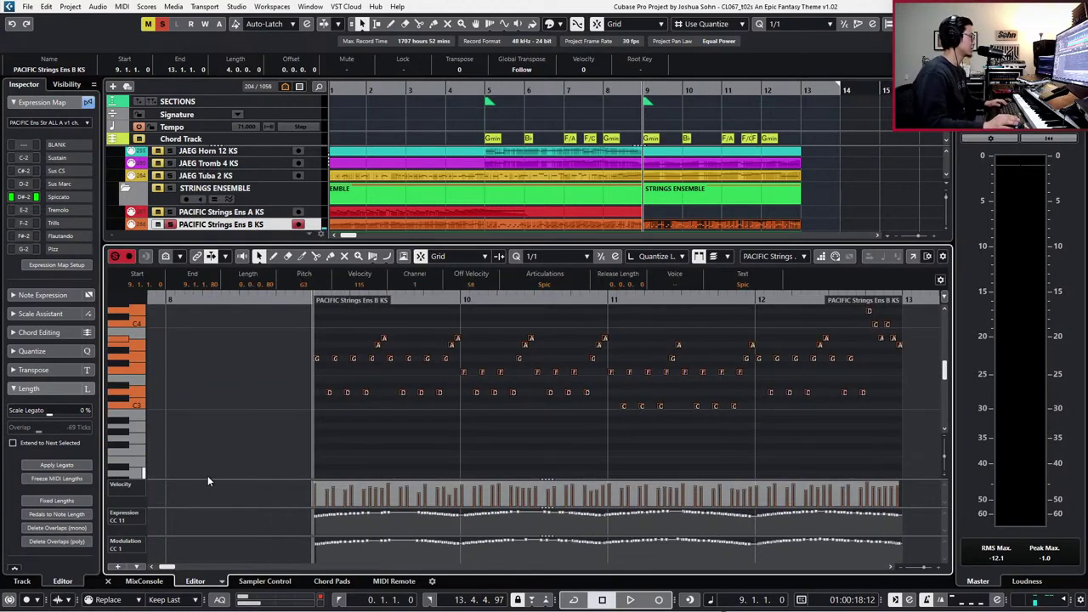
click(545, 285)
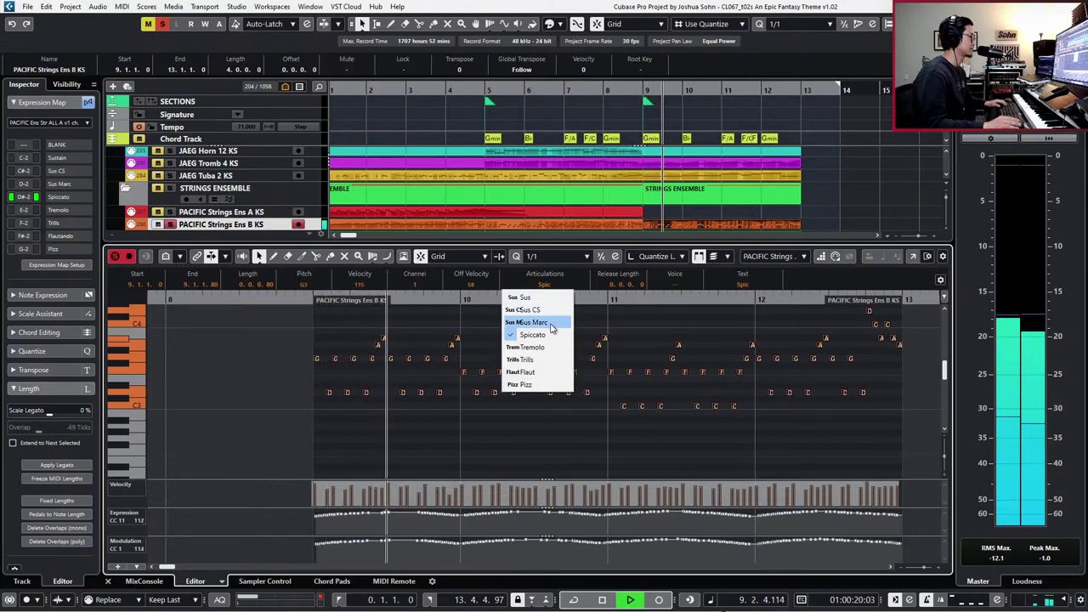
click(457, 421)
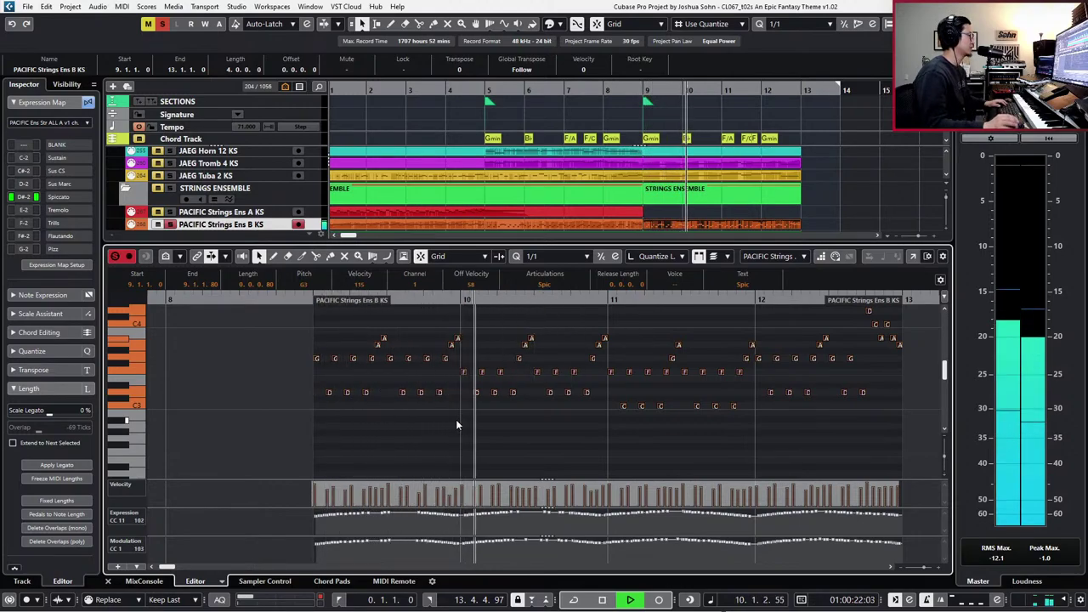
key(space)
key(Return)
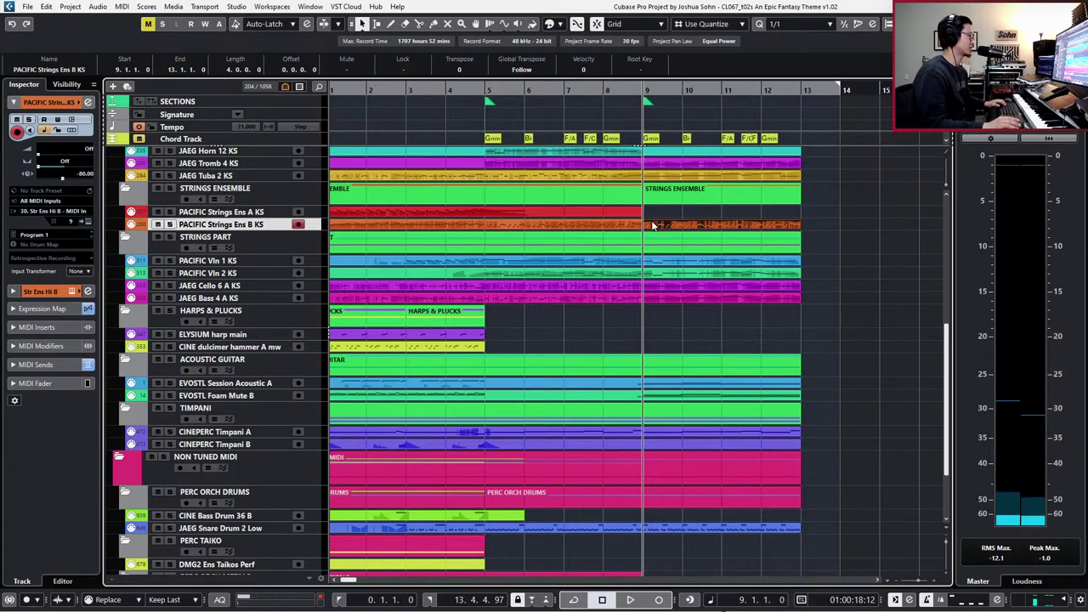
- Search the project tracks for "viola" and bring the PACIFIC Viola KS track into view
scroll(615, 219, down, 3)
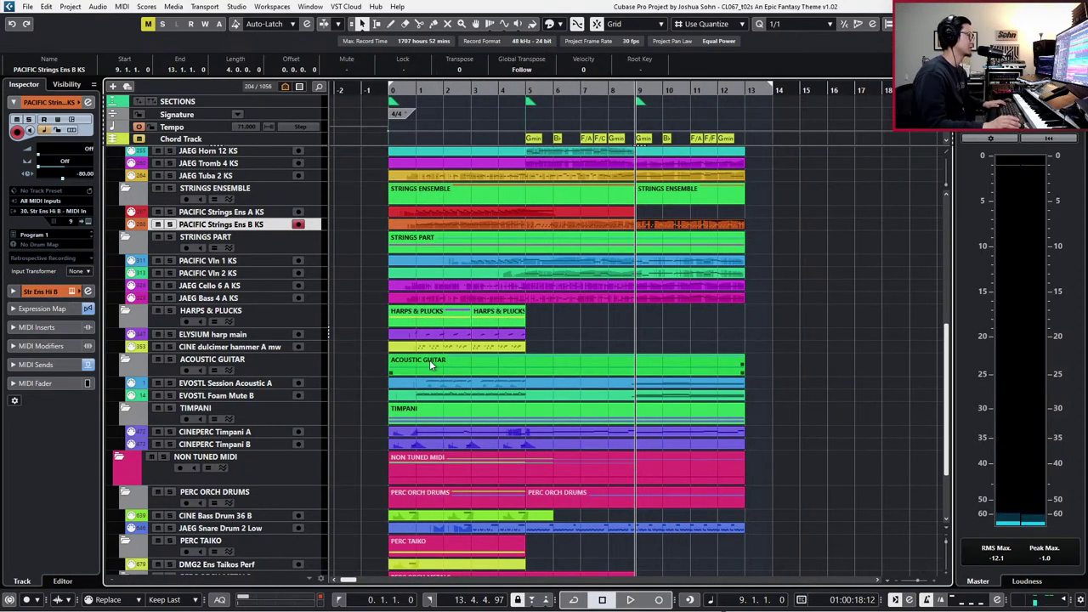
click(228, 273)
key(ctrl+f)
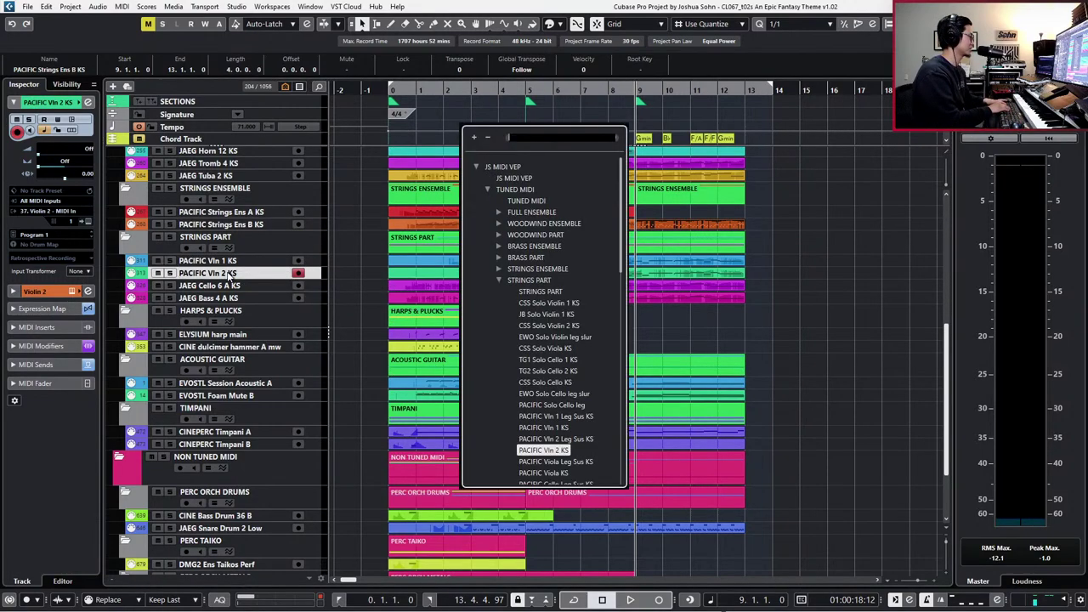
text(viola)
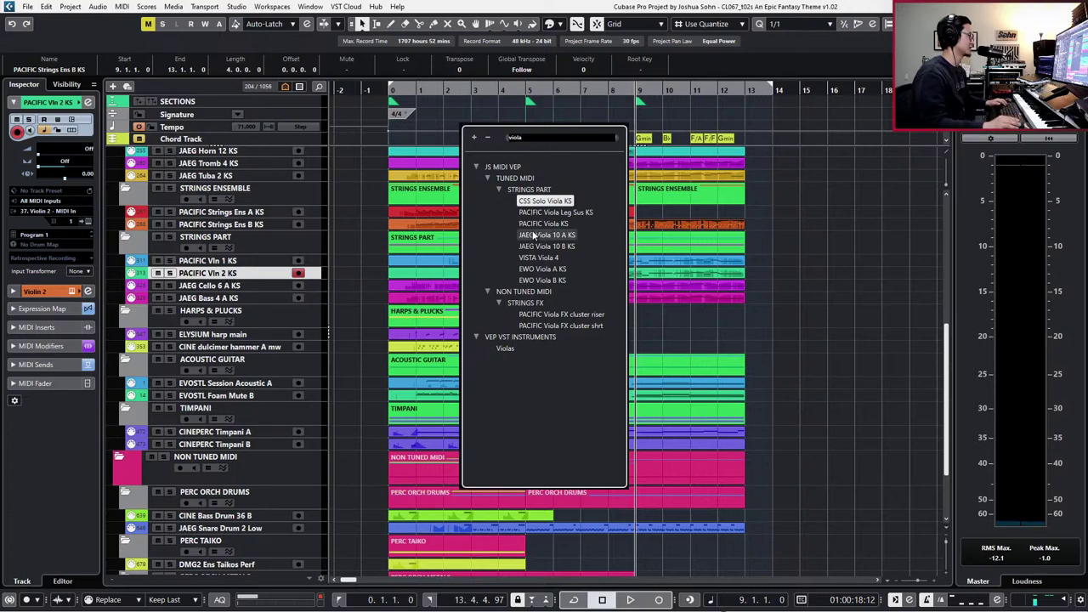
click(543, 224)
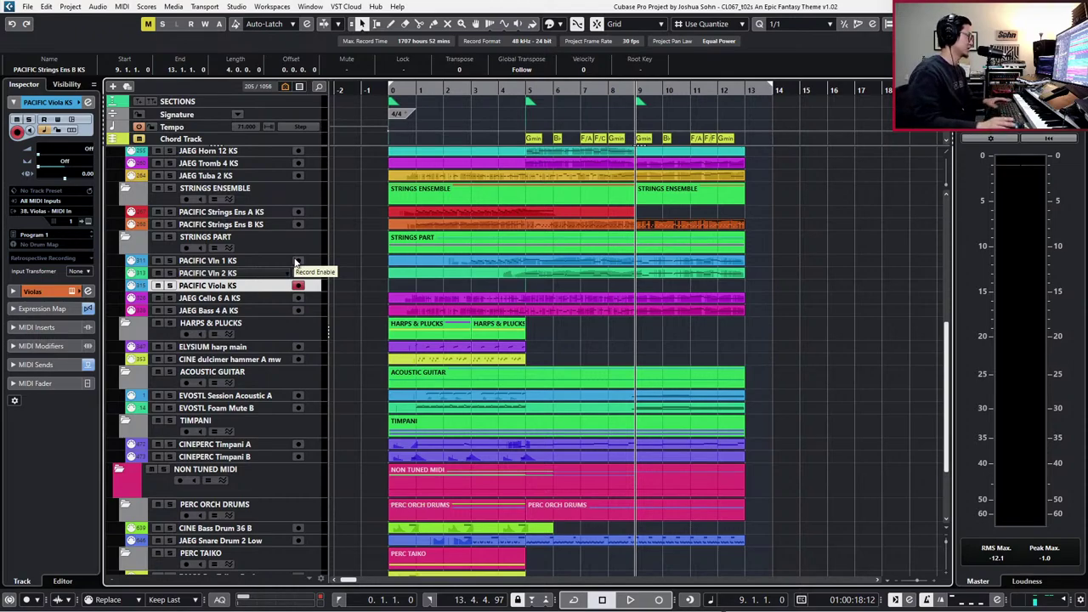
- Move the PACIFIC Strings Ens B KS part at bars 9 to 13 to PACIFIC Viola KS, solo it, and extend its start back to bar 0
drag(667, 225, 667, 291)
key(s)
key(space)
key(space)
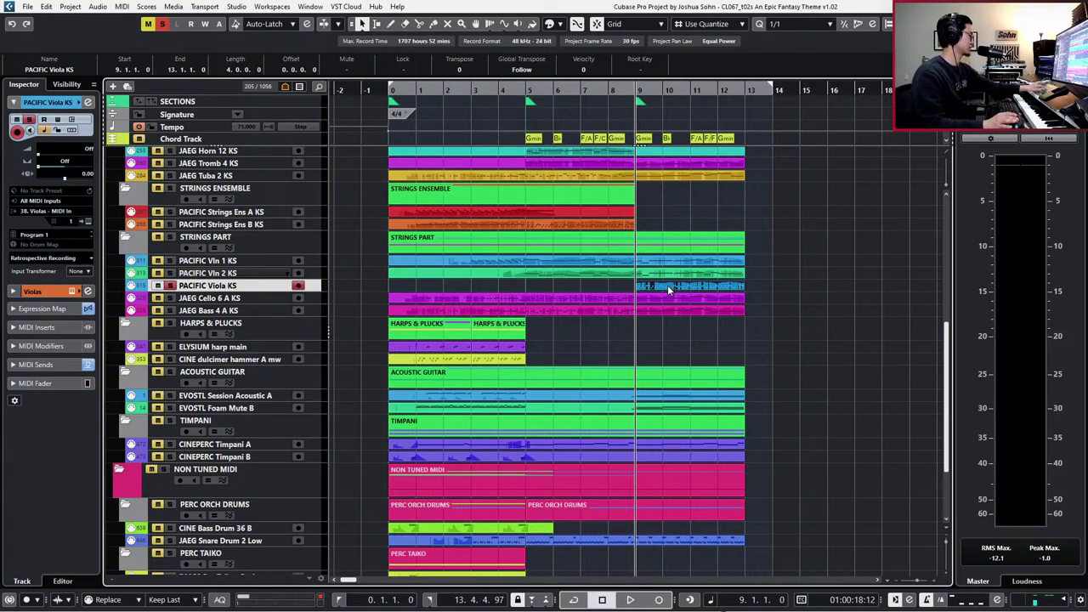
click(623, 277)
click(619, 288)
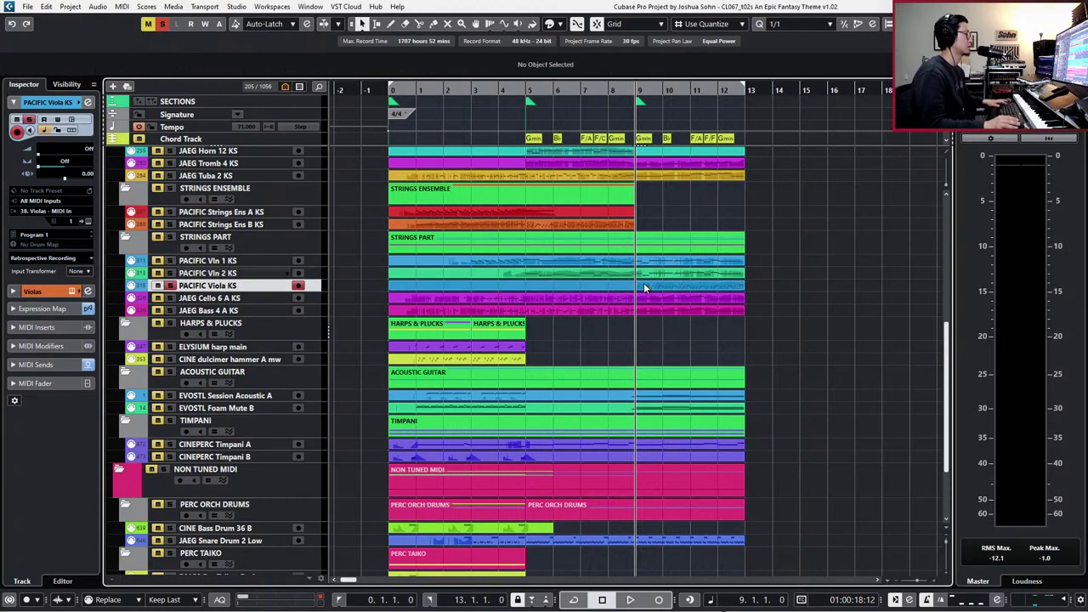
- Open the PACIFIC Viola KS part, check the articulation options for all its notes, and audition it from bar 9
double_click(647, 286)
scroll(702, 327, right, 5)
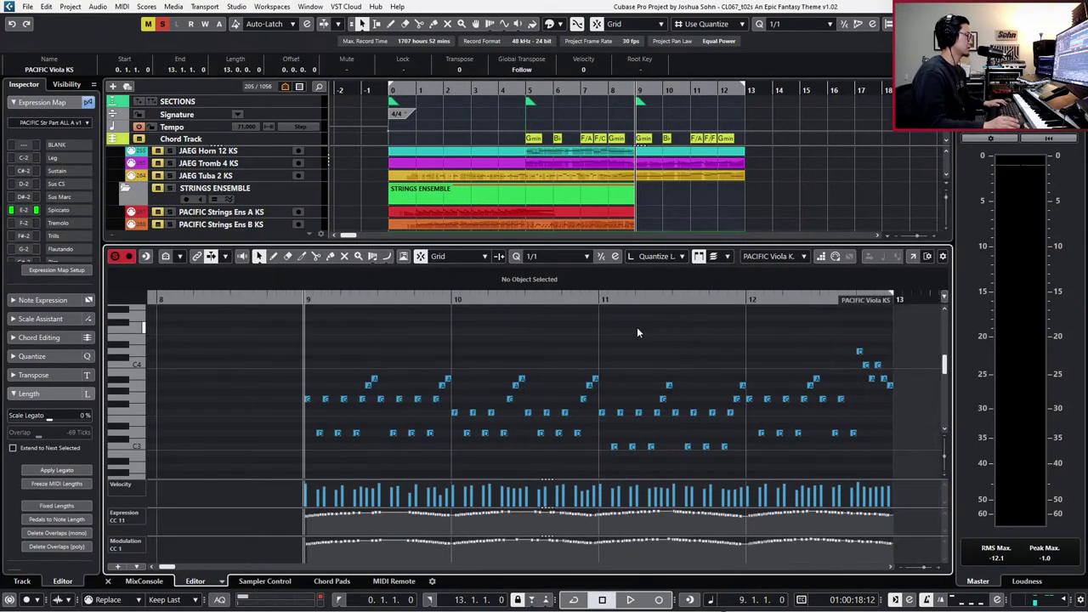
key(ctrl+a)
click(560, 287)
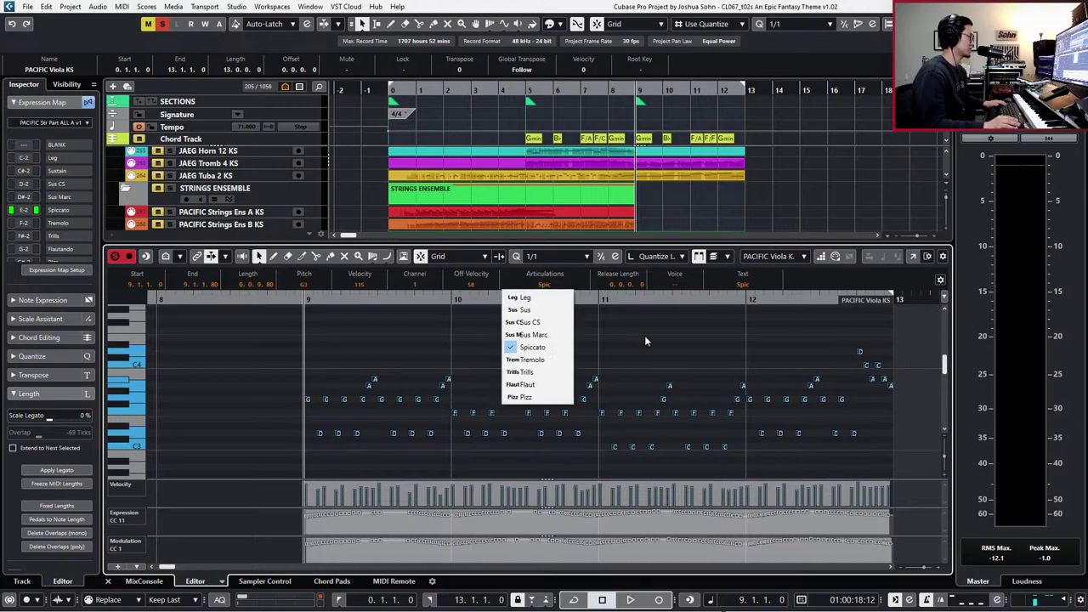
click(646, 335)
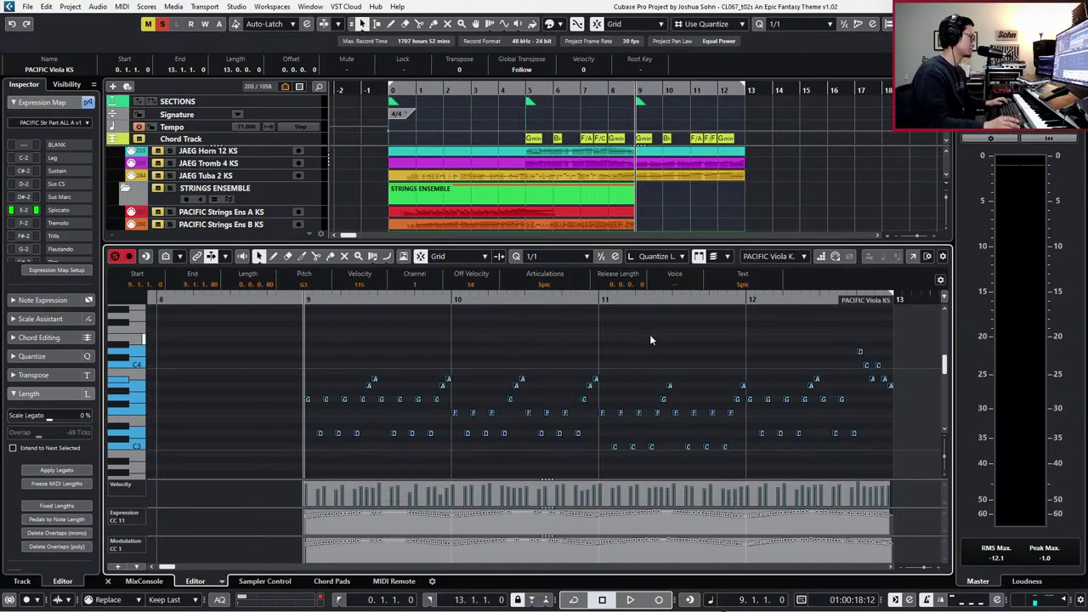
key(space)
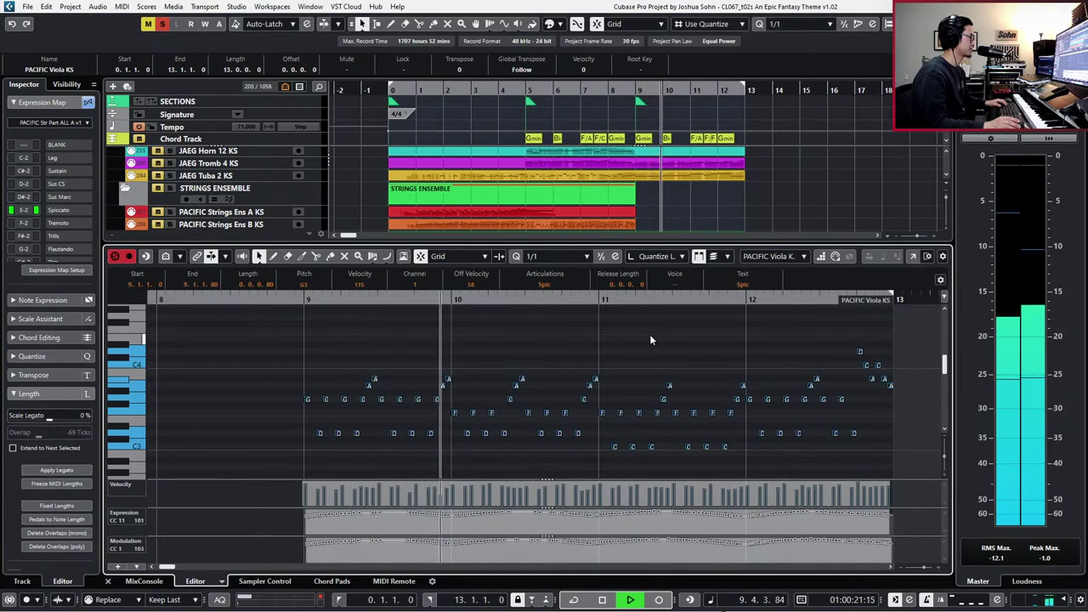
key(space)
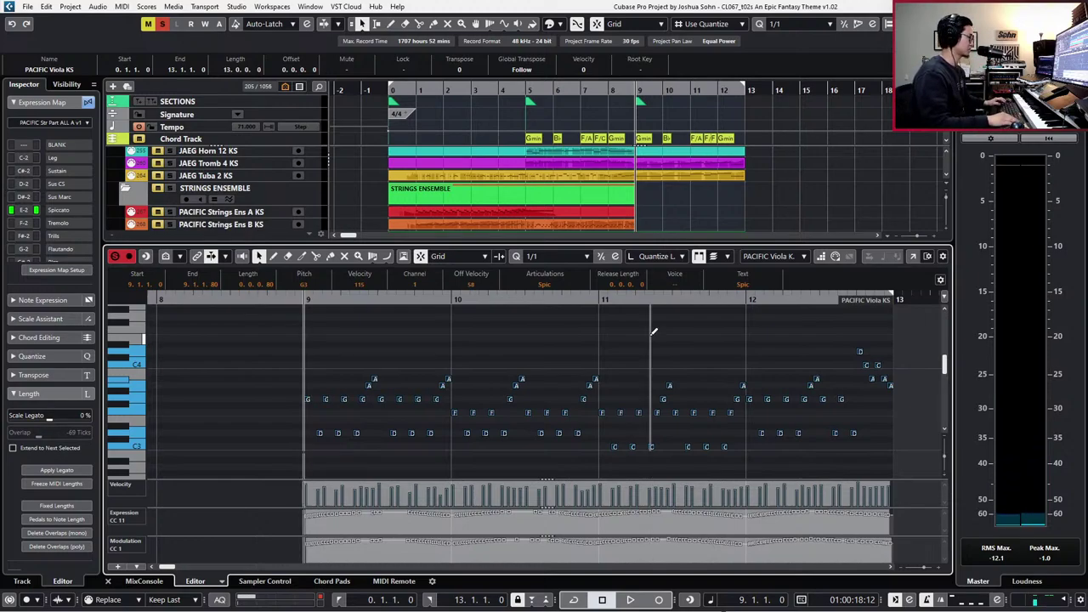
- Set the main volume (CC 7) of the PACIFIC Viola KS part to 75 from bar 9, and briefly audition it from bar 8
key(ctrl+shift+a)
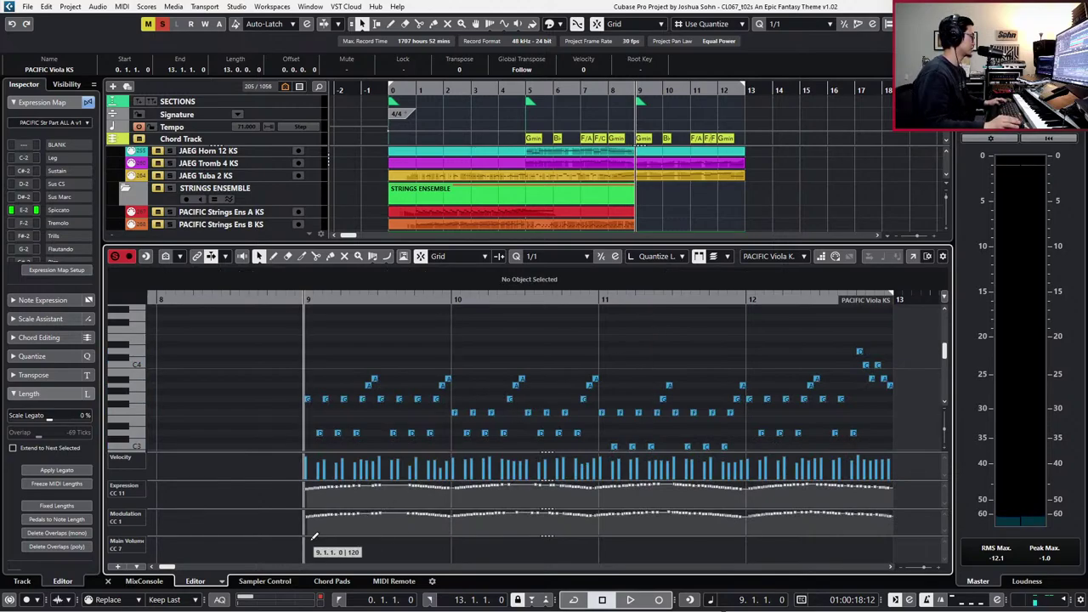
mouse_move(310, 541)
mouse_down()
mouse_move(362, 551)
mouse_move(304, 552)
mouse_up()
key(space)
key(space)
key(space)
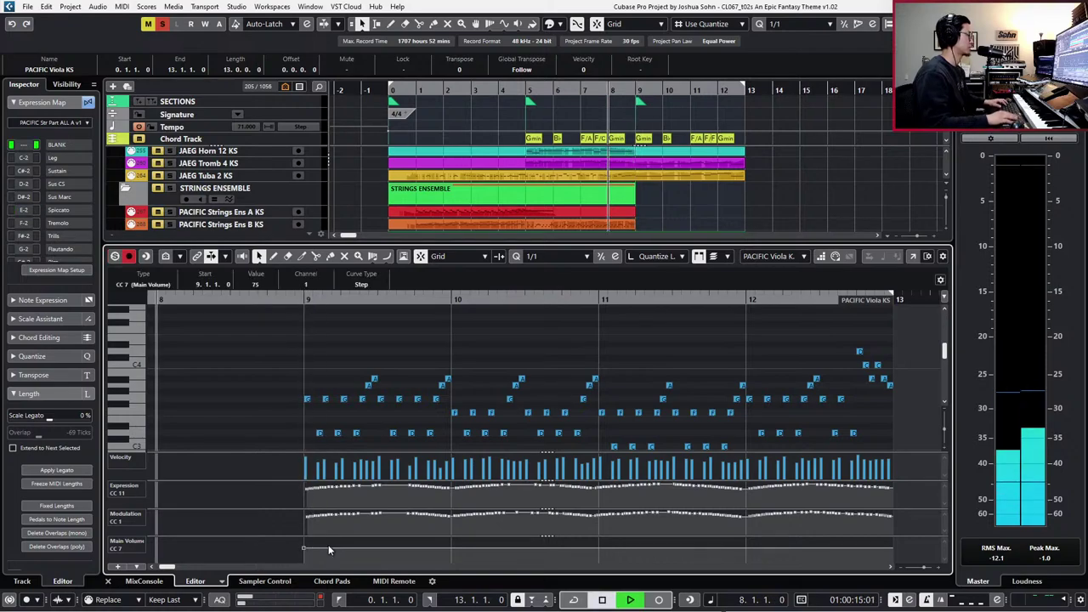
key(space)
- Transpose all PACIFIC Viola KS notes at bars 9 to 13 down an octave, and audition them from bar 9
drag(286, 343, 930, 411)
scroll(911, 387, up, 5)
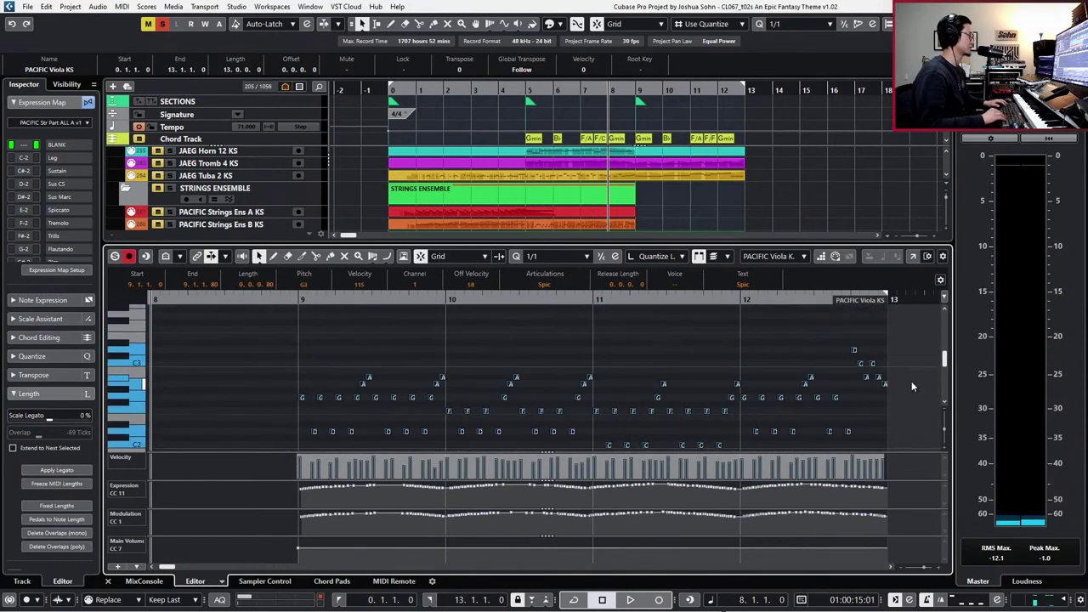
key(space)
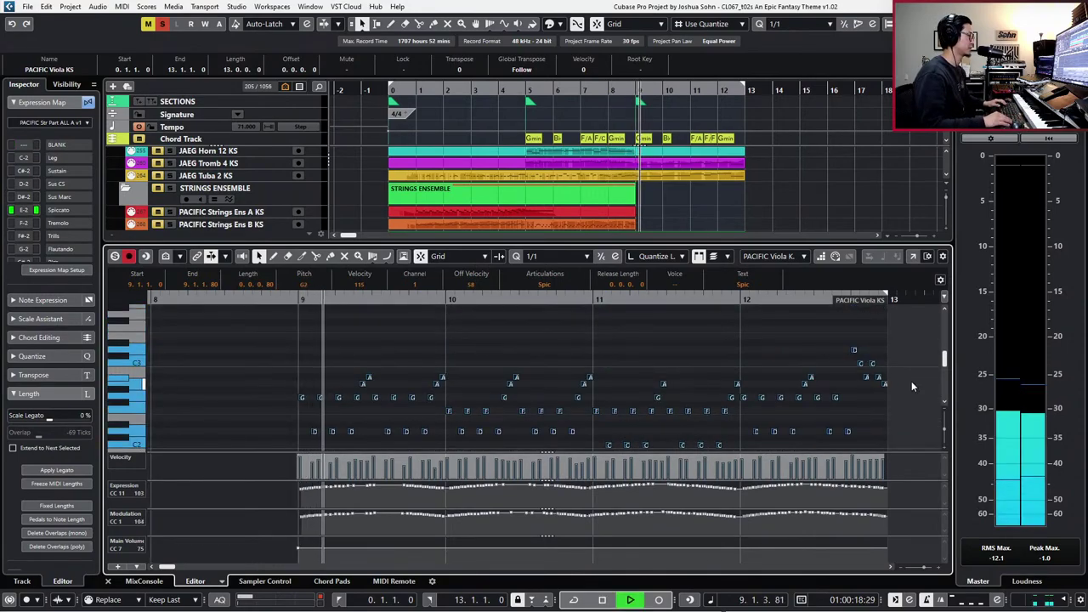
key(space)
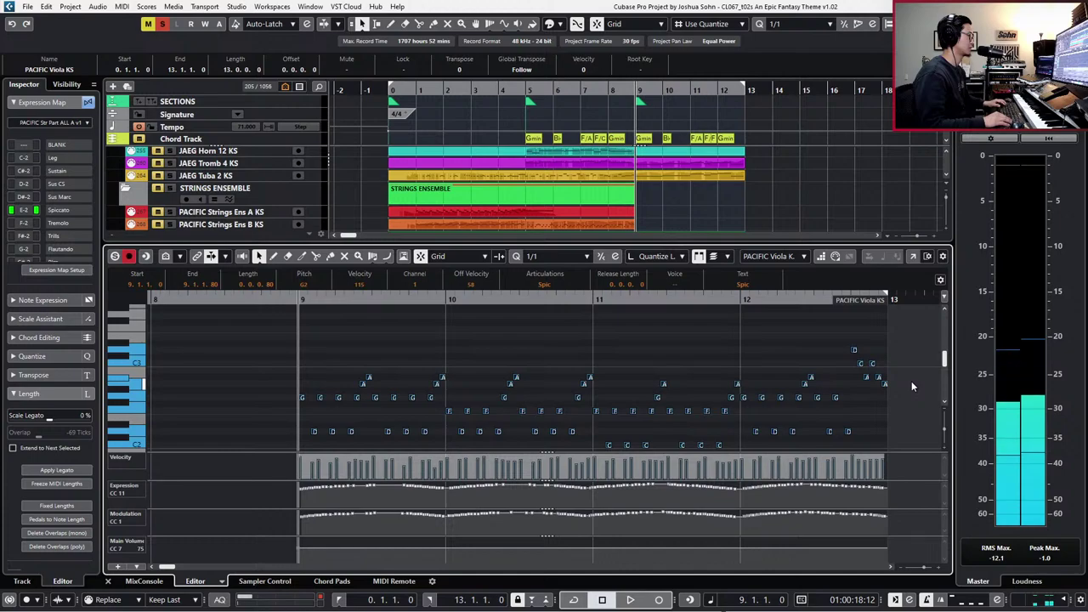
key(space)
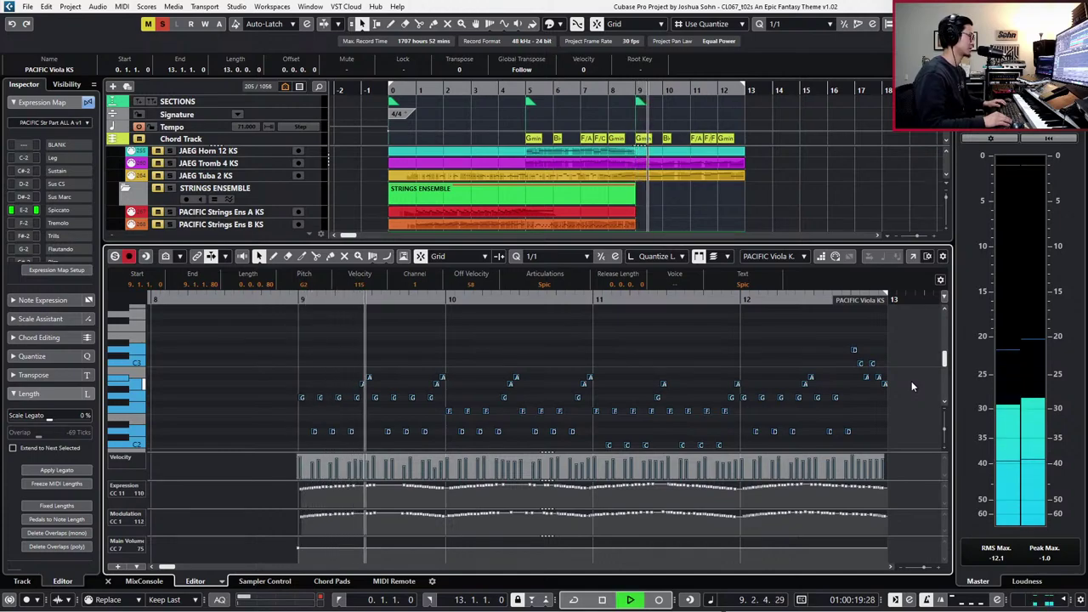
- Transpose all PACIFIC Viola KS notes at bars 9 to 13 back up an octave and audition them from bar 9
key(space)
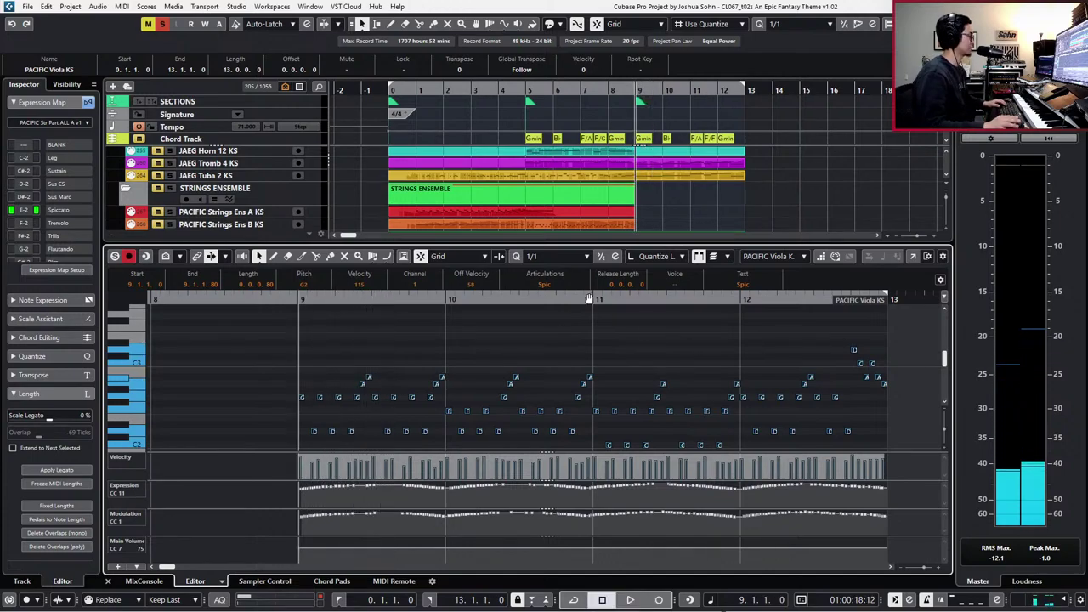
scroll(595, 340, down, 2)
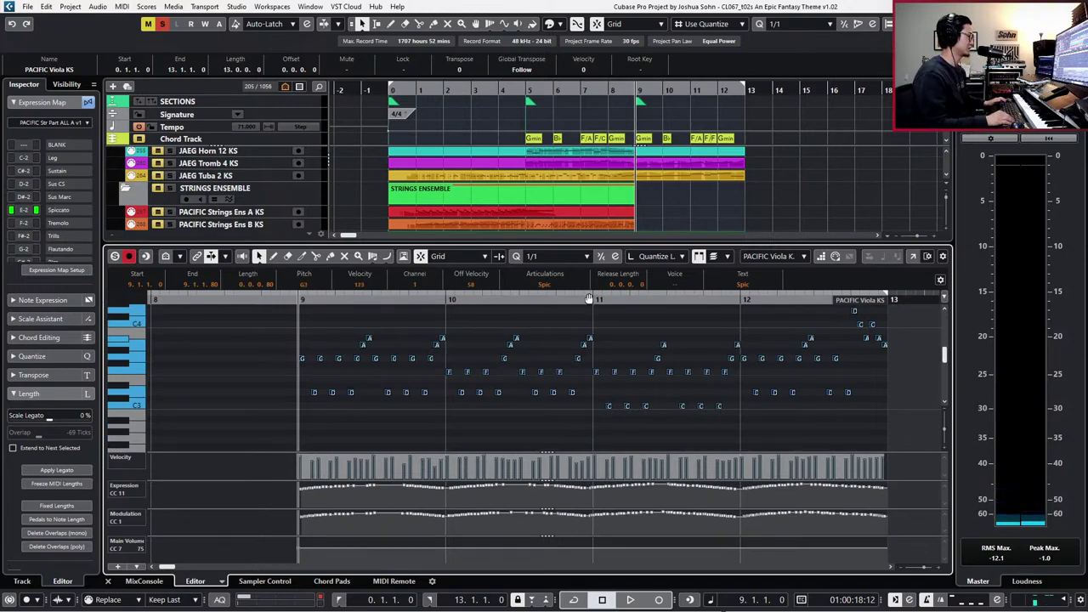
key(space)
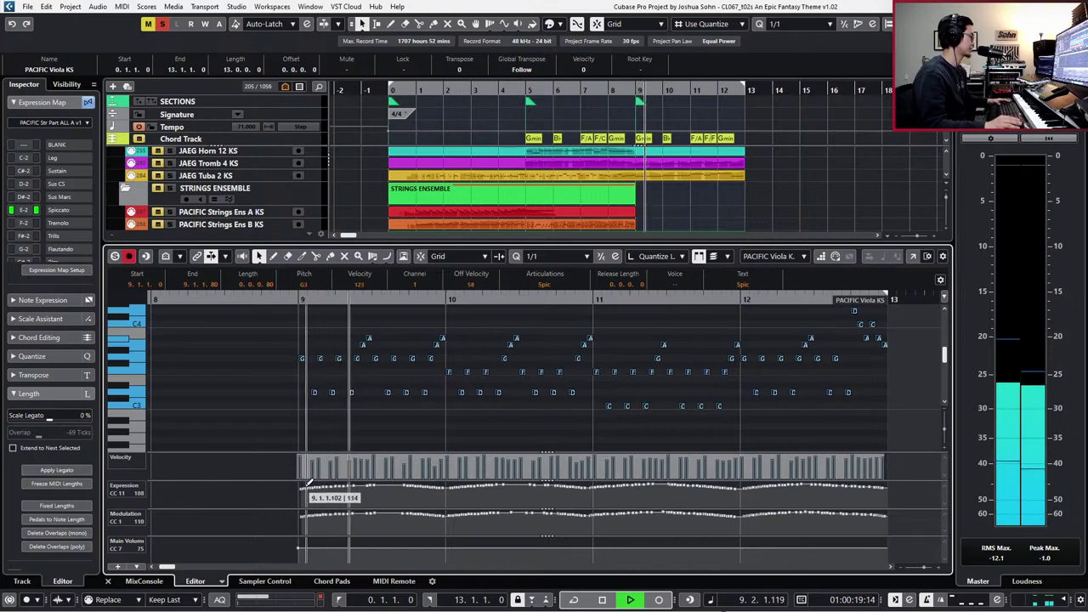
- Extend the start of the viola's Expression (CC 11) and Modulation (CC 1) curves to slightly before bar 9, and close the key editor
drag(306, 488, 297, 517)
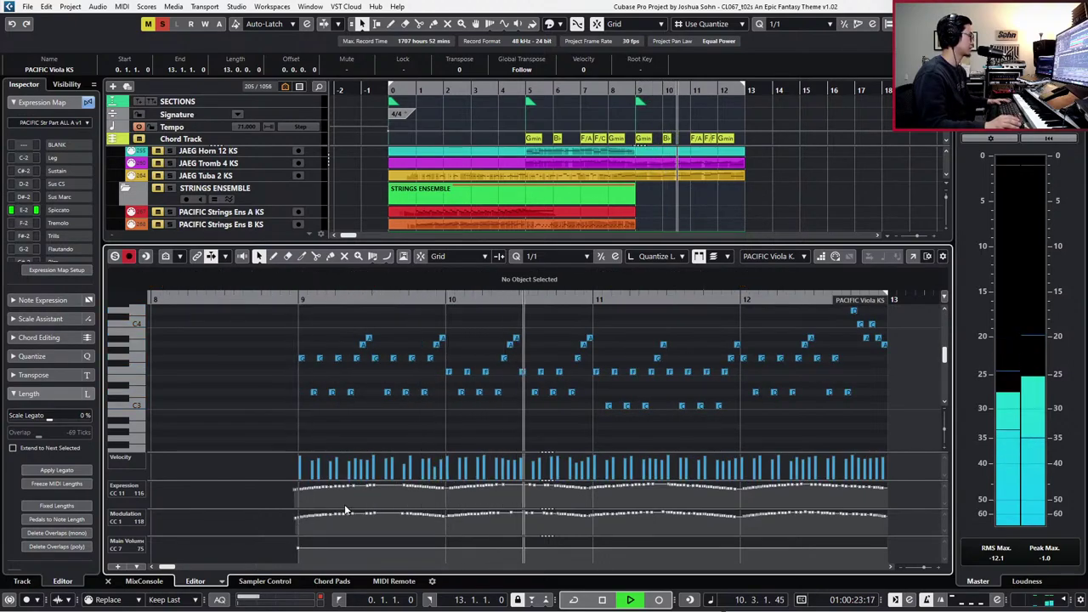
key(space)
key(ctrl+e)
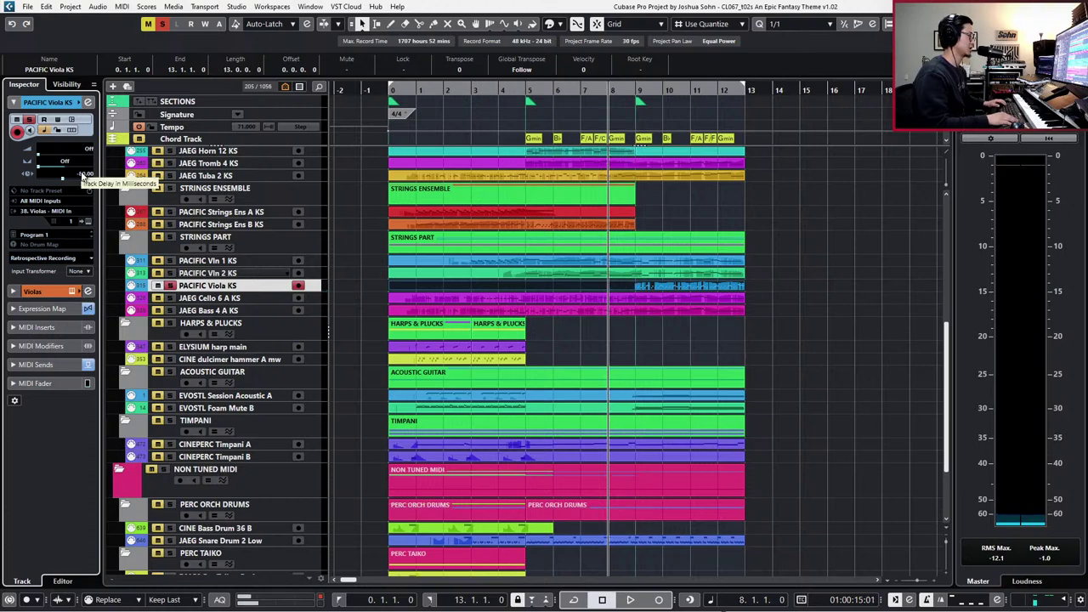
- Audition the violas in the full mix, set the PACIFIC Viola KS main volume (CC 7) to 90 from bar 9, and replay from there
key(space)
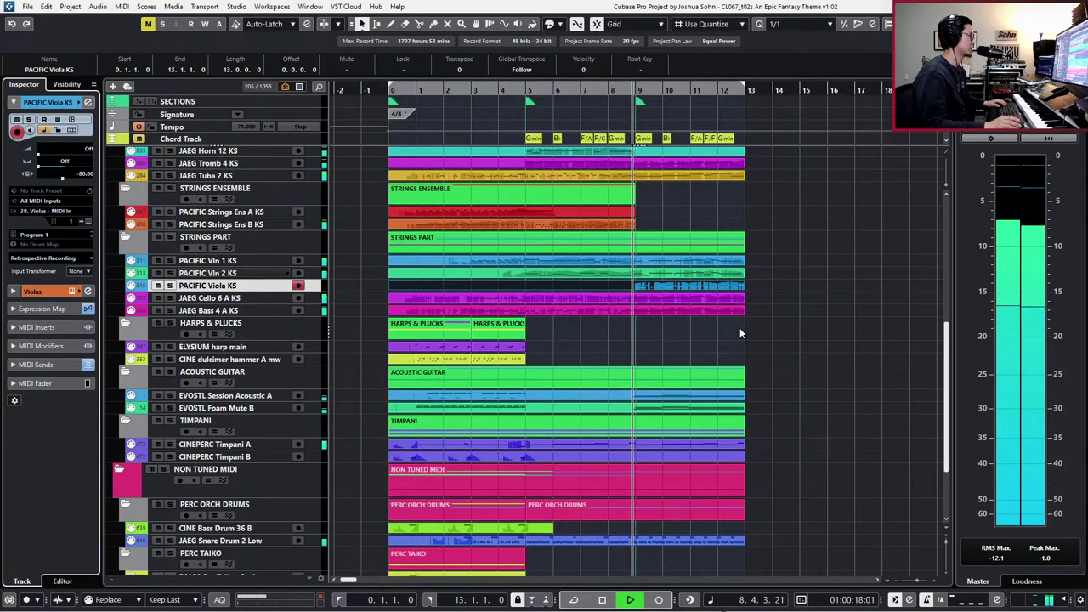
double_click(719, 289)
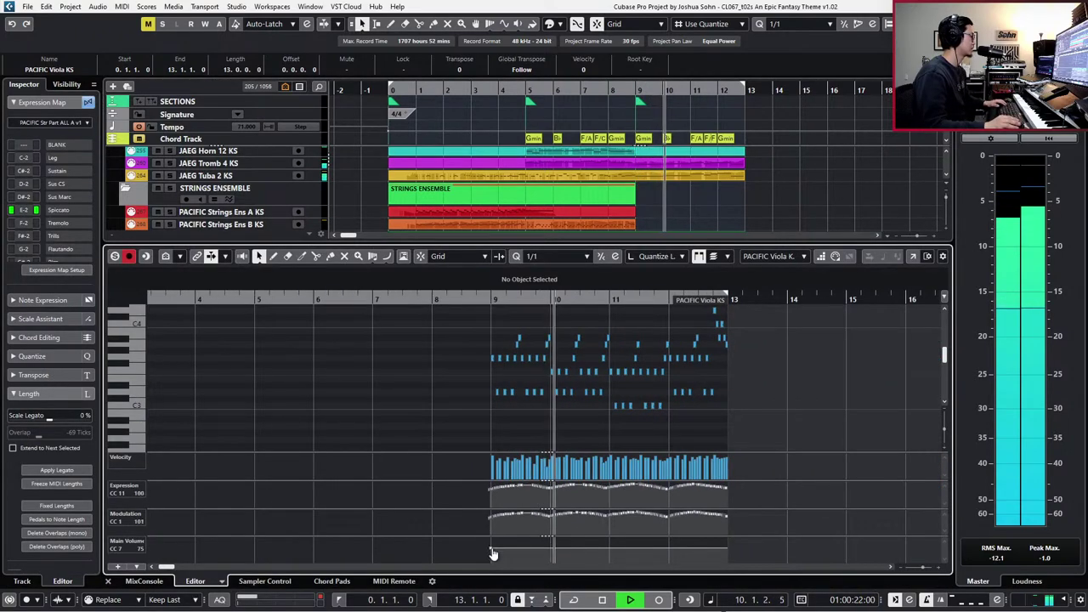
click(492, 549)
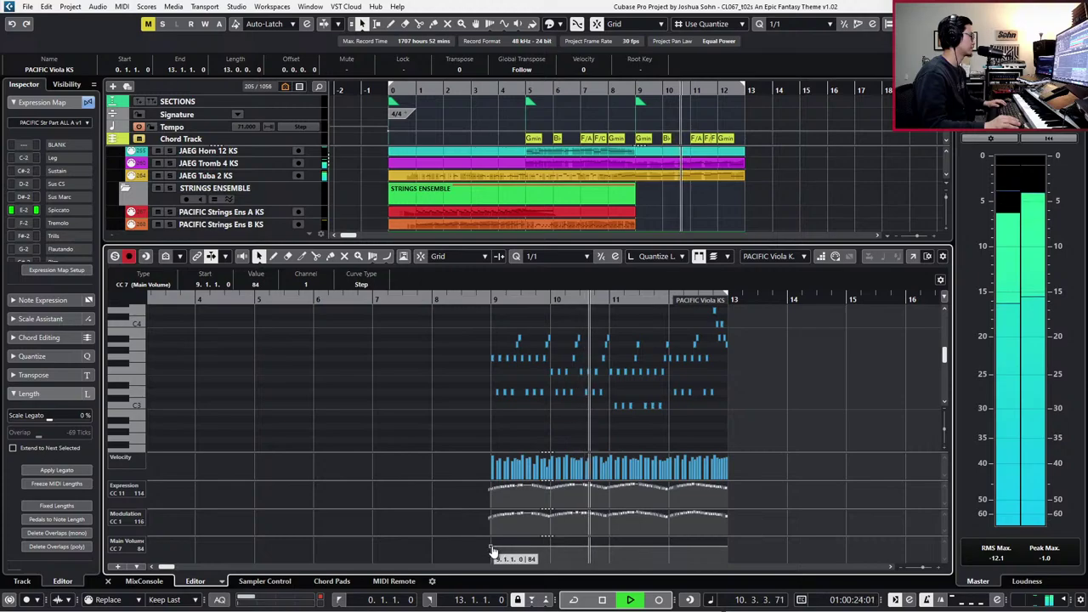
drag(493, 549, 492, 547)
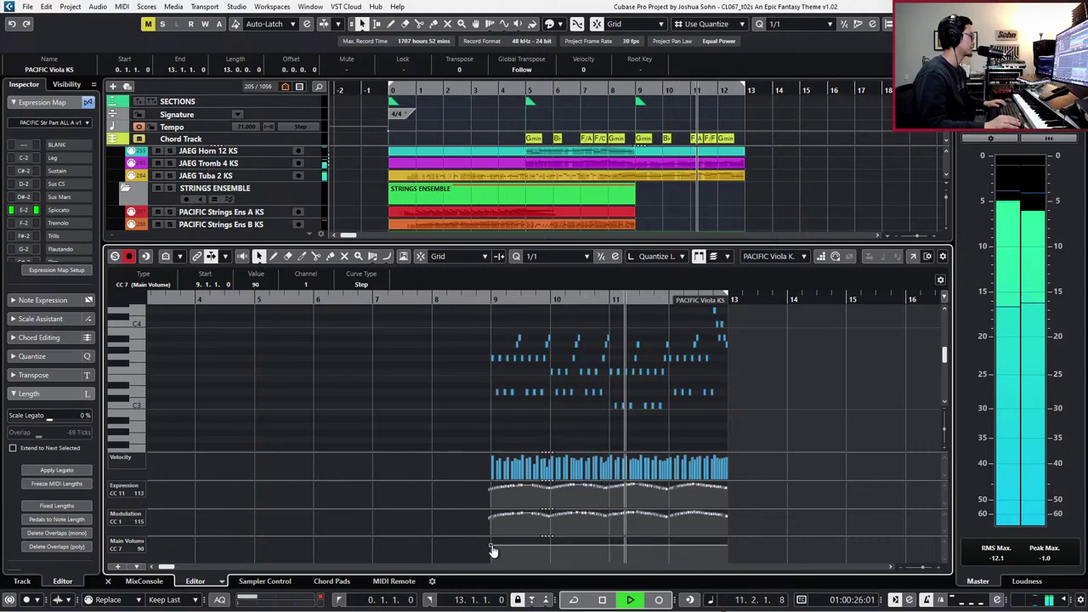
key(space)
key(space)
key(KP_Add)
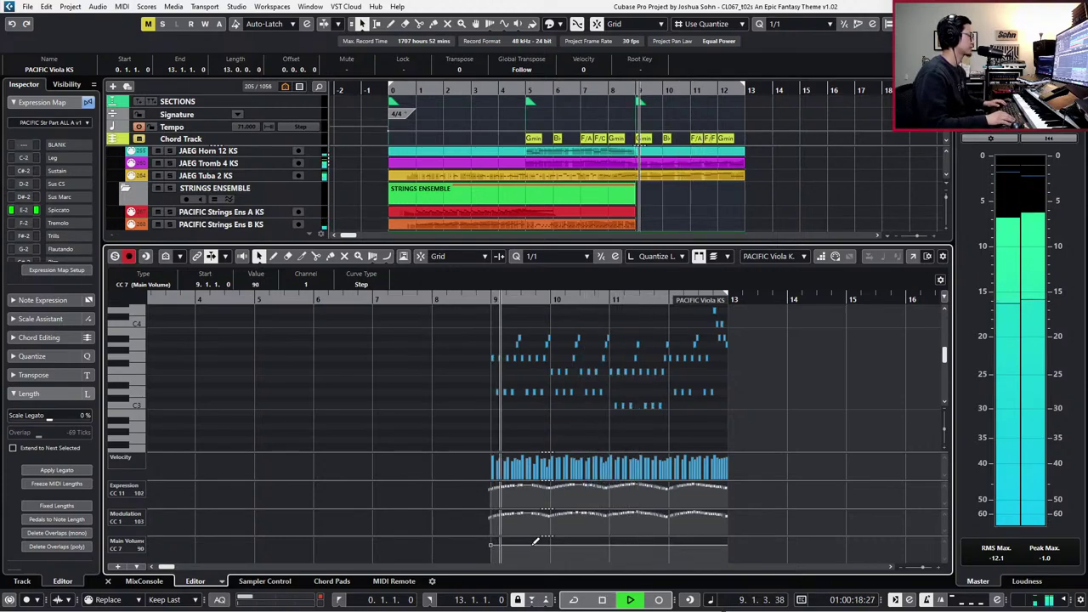
key(ctrl+e)
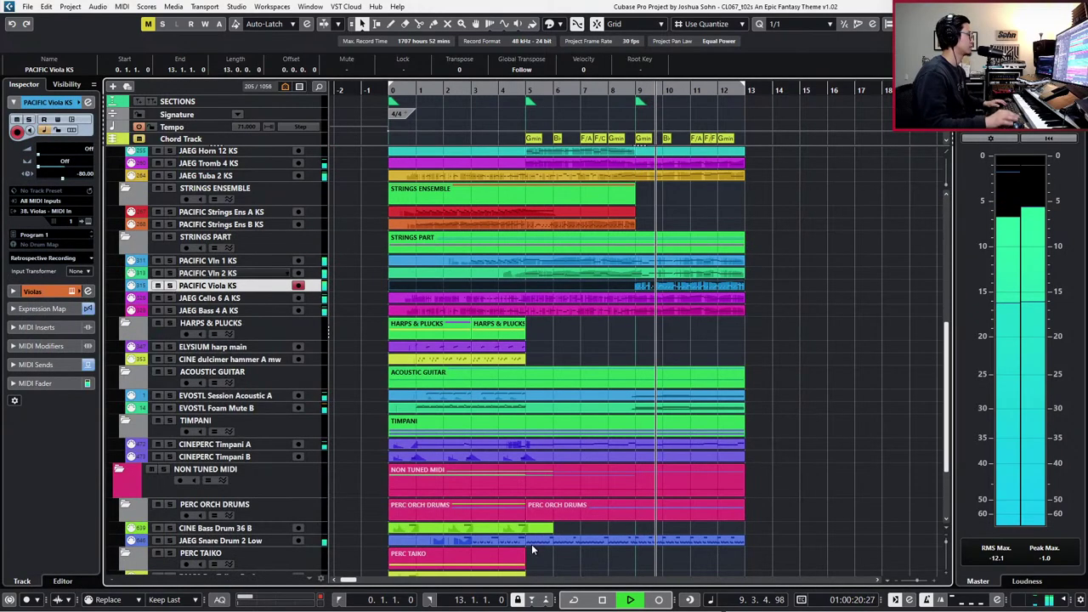
- Solo the EWO woodwind parts at bars 9 to 13 together with PACIFIC Viola KS and audition them
scroll(744, 320, up, 10)
drag(763, 299, 719, 361)
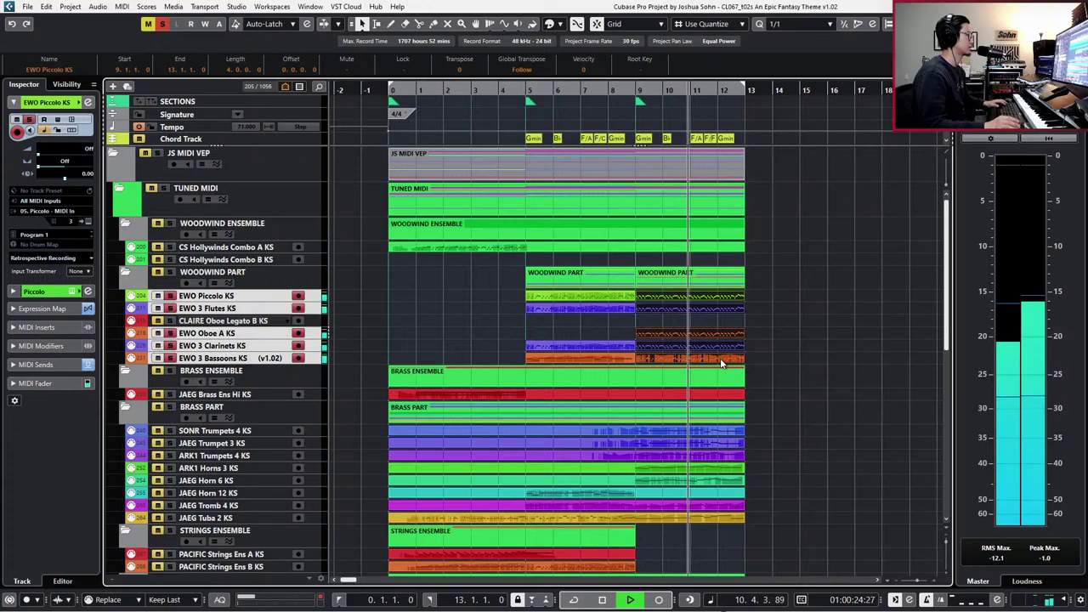
scroll(719, 358, down, 10)
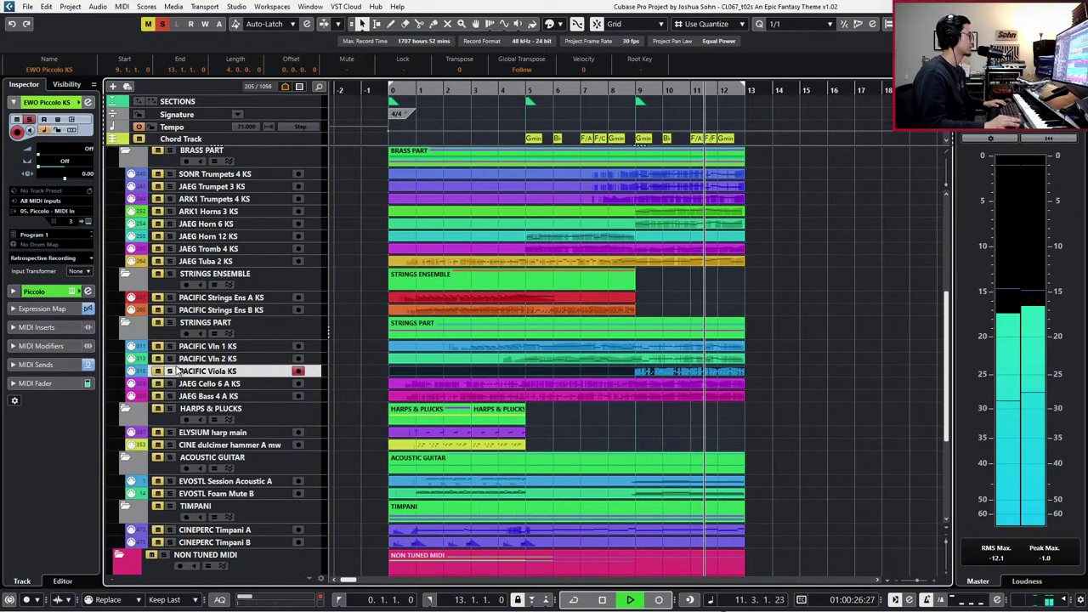
scroll(508, 334, up, 10)
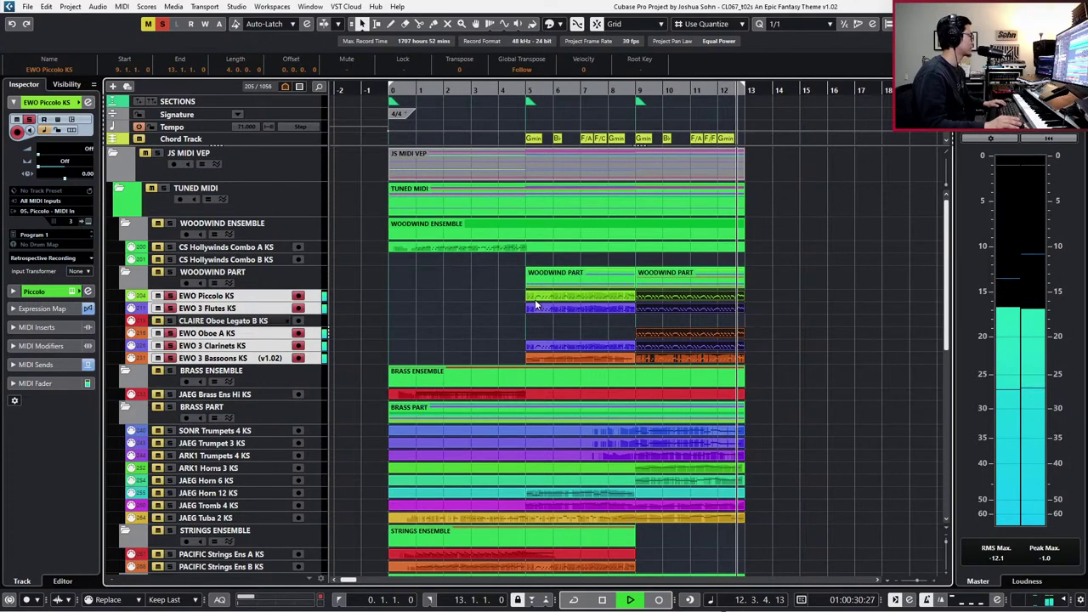
key(space)
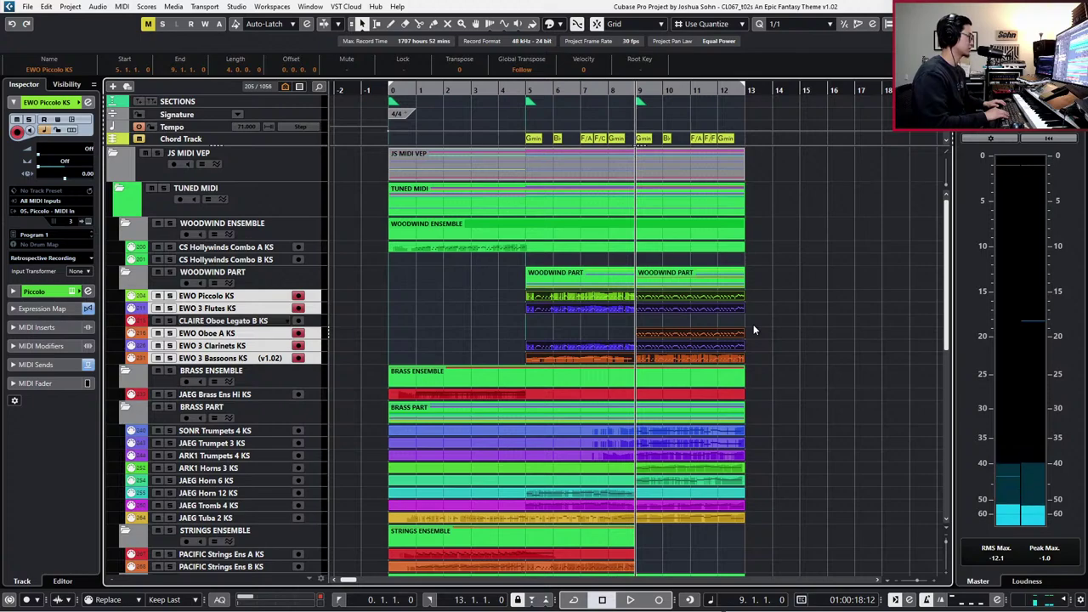
- Consolidate the EWO Piccolo, Flutes, Oboe A, Clarinets and Bassoons parts into one continuous part each from bar 0 to 13
click(486, 291)
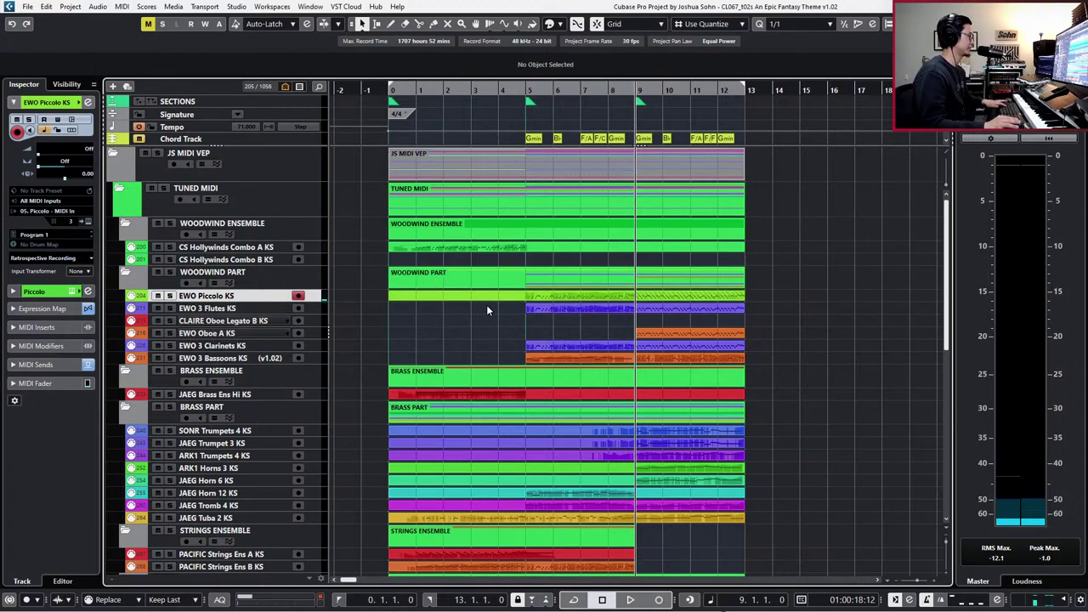
click(483, 307)
click(481, 322)
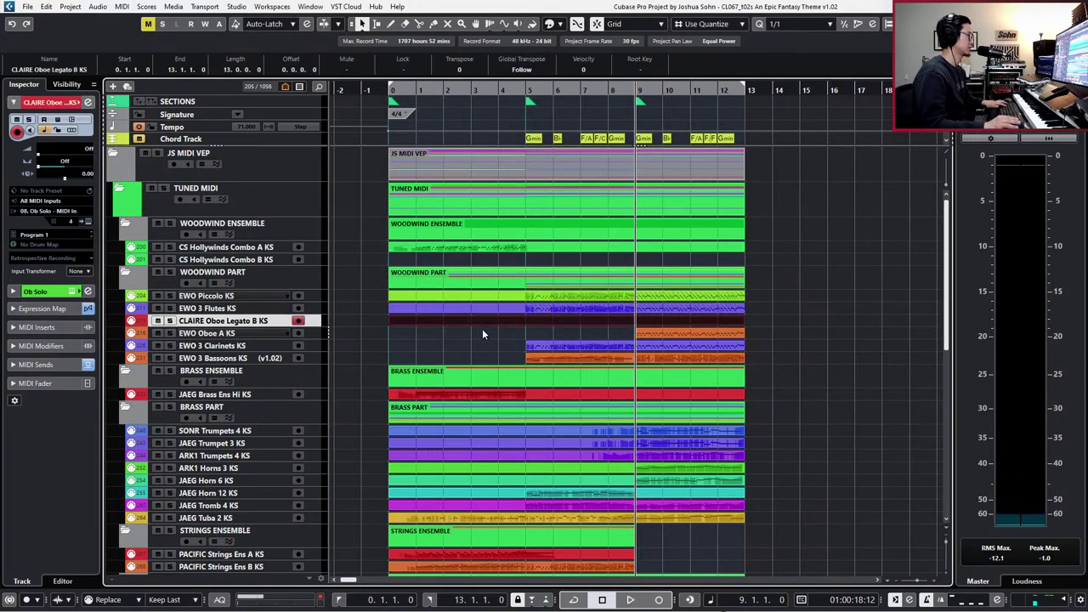
click(485, 334)
click(480, 345)
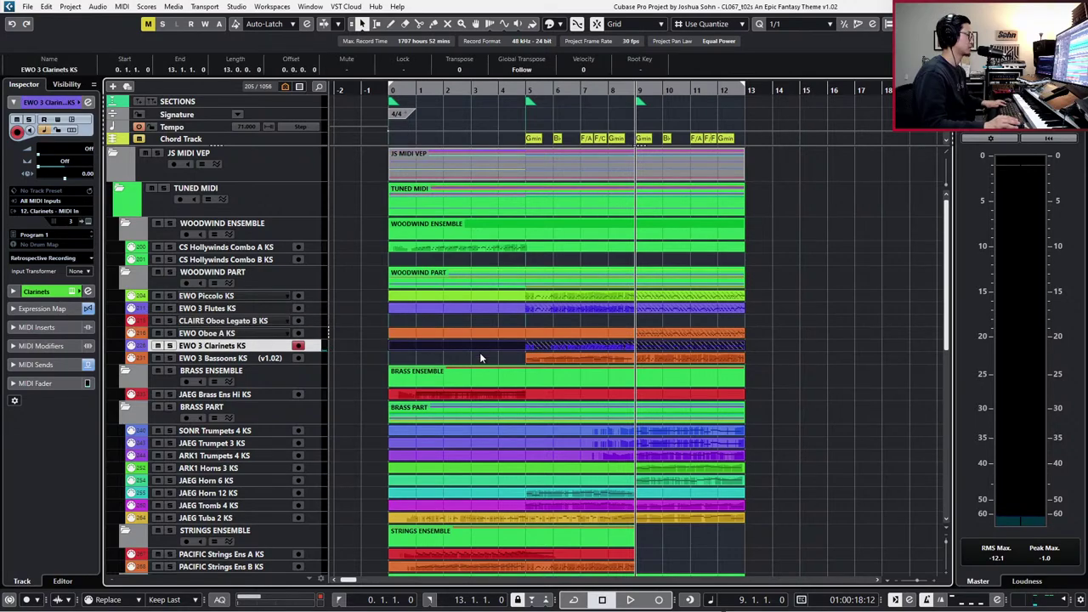
click(479, 355)
- Solo the five EWO woodwind parts, move the playhead to bar 5, and open the parts together in the key editor
drag(775, 294, 572, 357)
key(ctrl+shift+a)
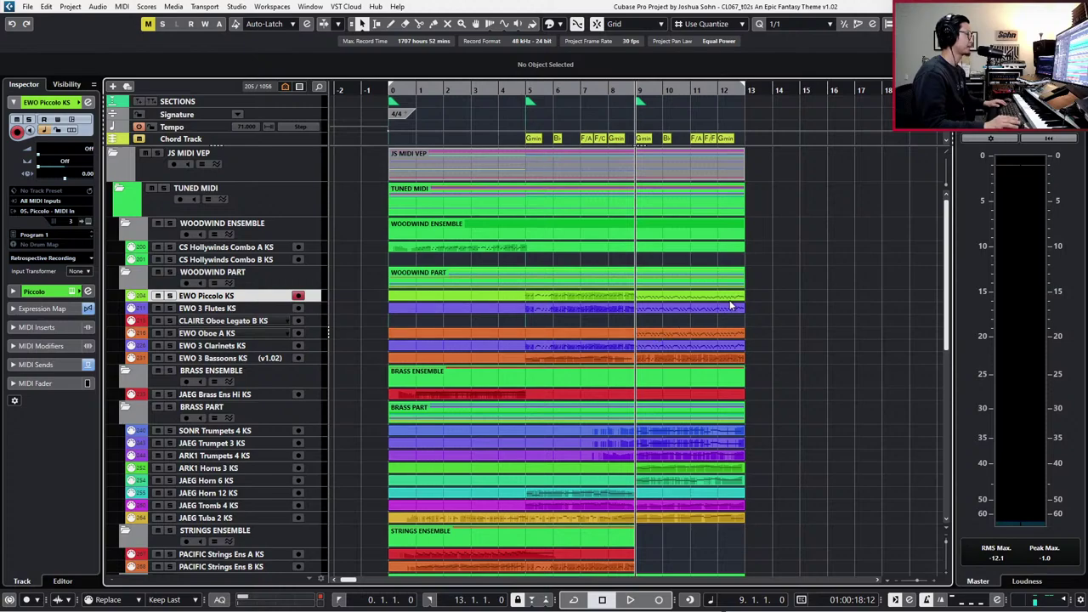
drag(712, 339, 714, 367)
key(s)
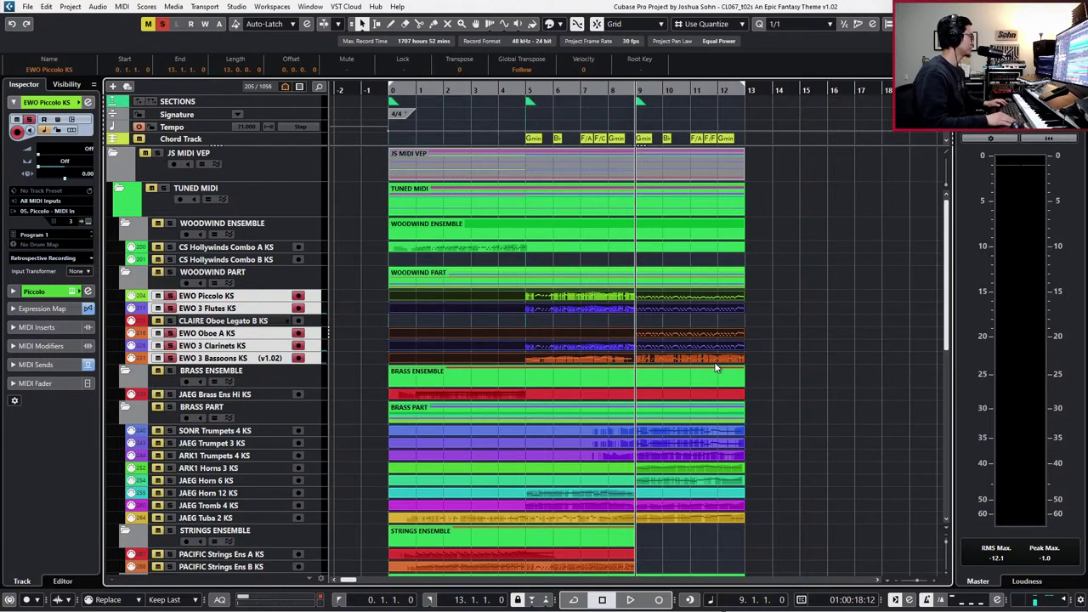
key(KP_Subtract)
key(KP_Subtract)
key(KP_Subtract)
key(g)
key(g)
key(Return)
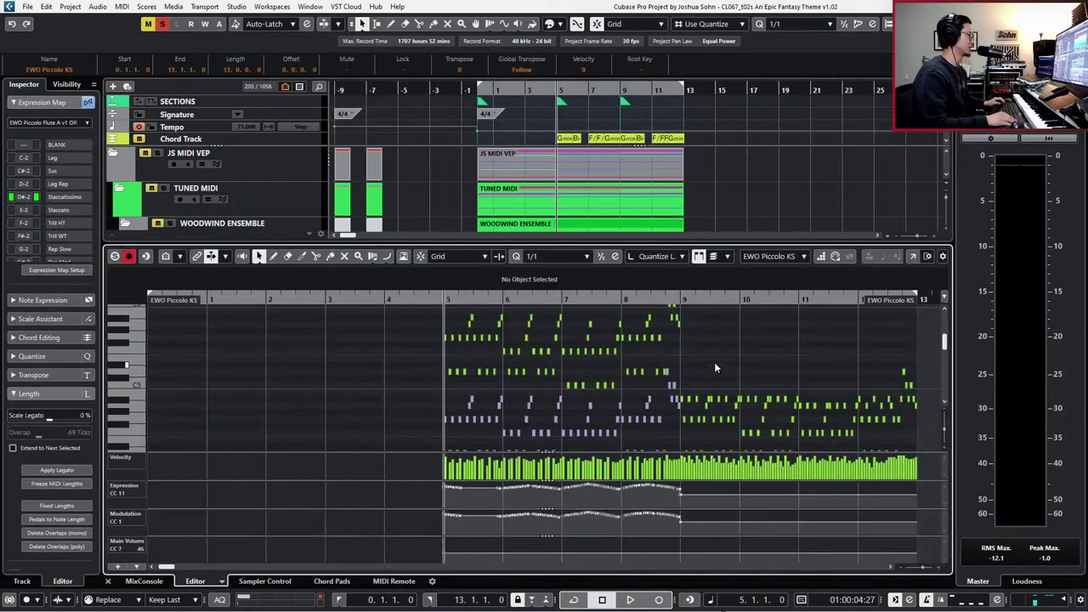
- Audition the soloed woodwinds from bar 5 while reviewing each part from EWO Piccolo to EWO 3 Bassoons, and close the key editor
key(g)
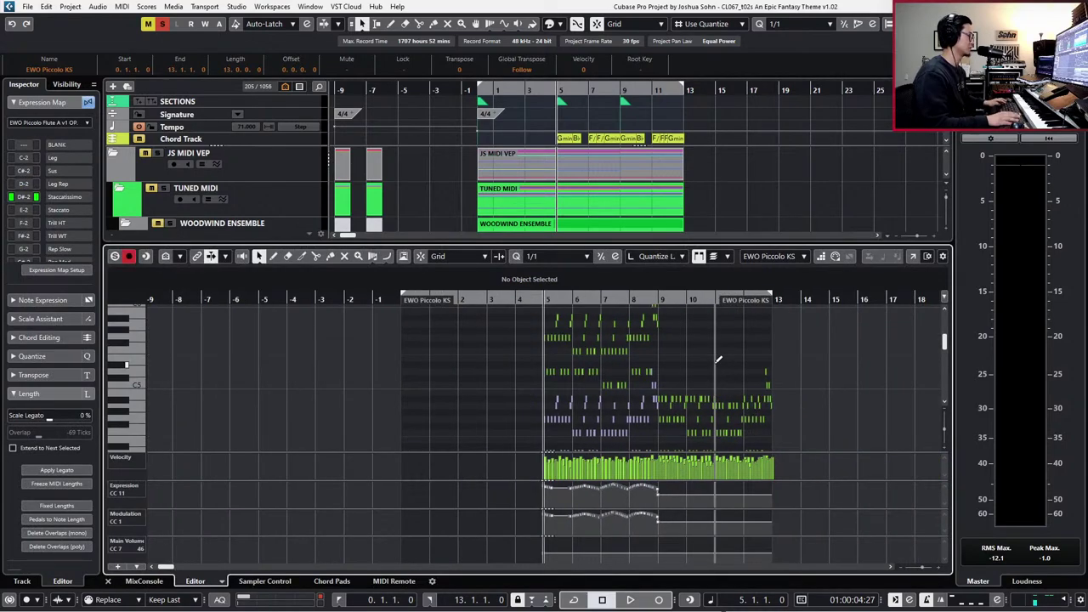
key(space)
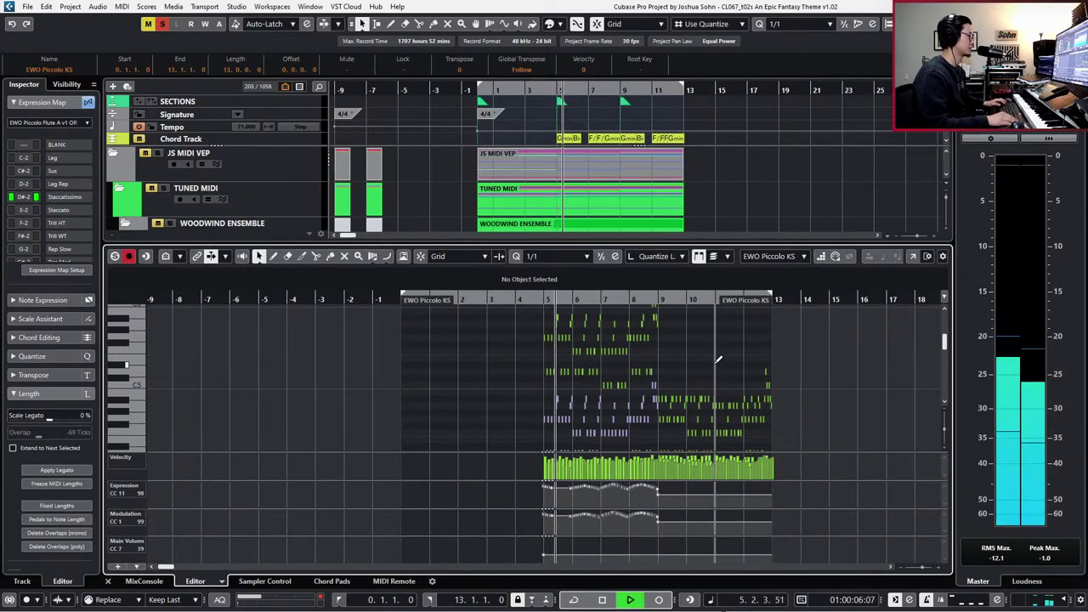
key(Down)
key(Down)
key(Down)
key(Down)
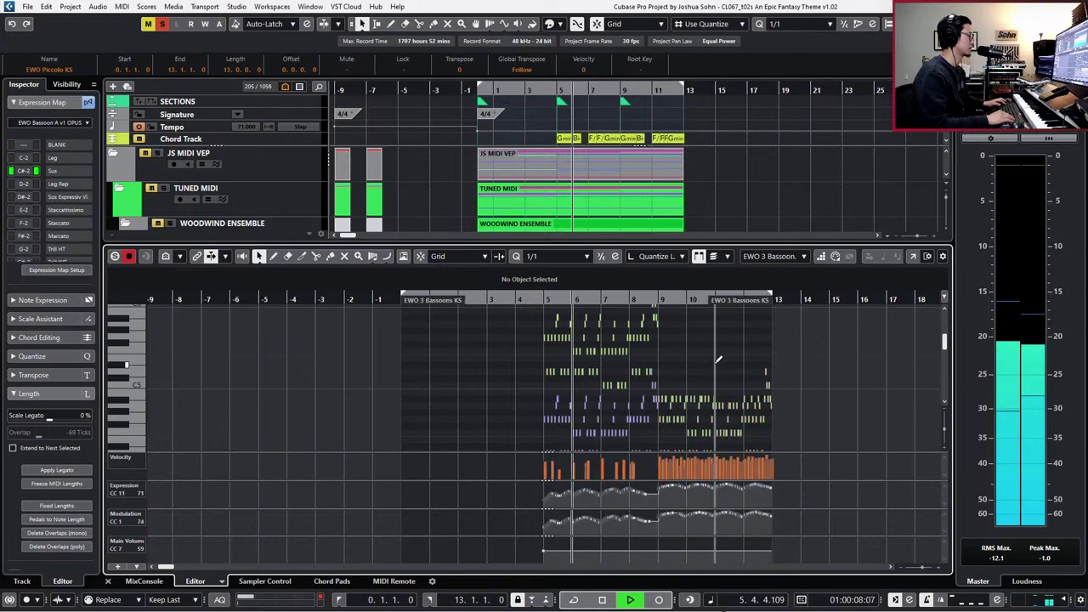
key(Up)
key(Up)
key(Up)
key(Up)
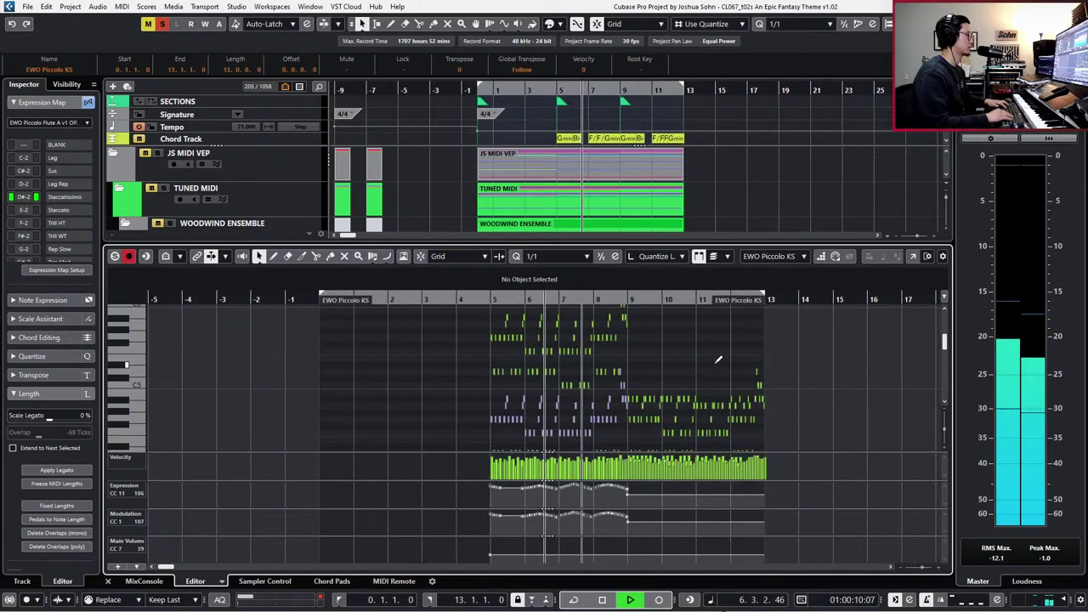
key(ctrl+e)
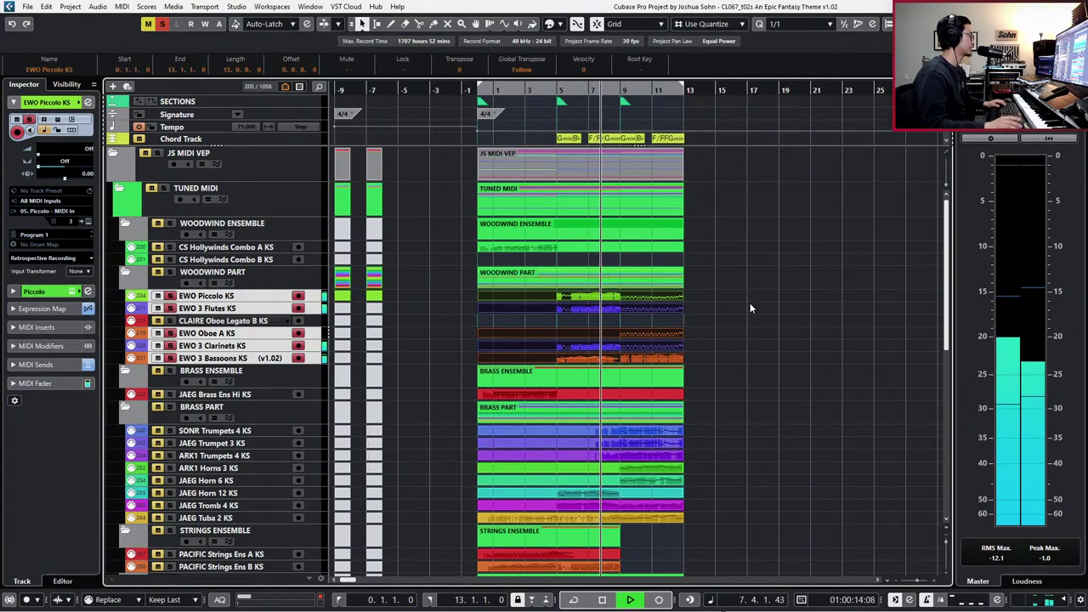
key(space)
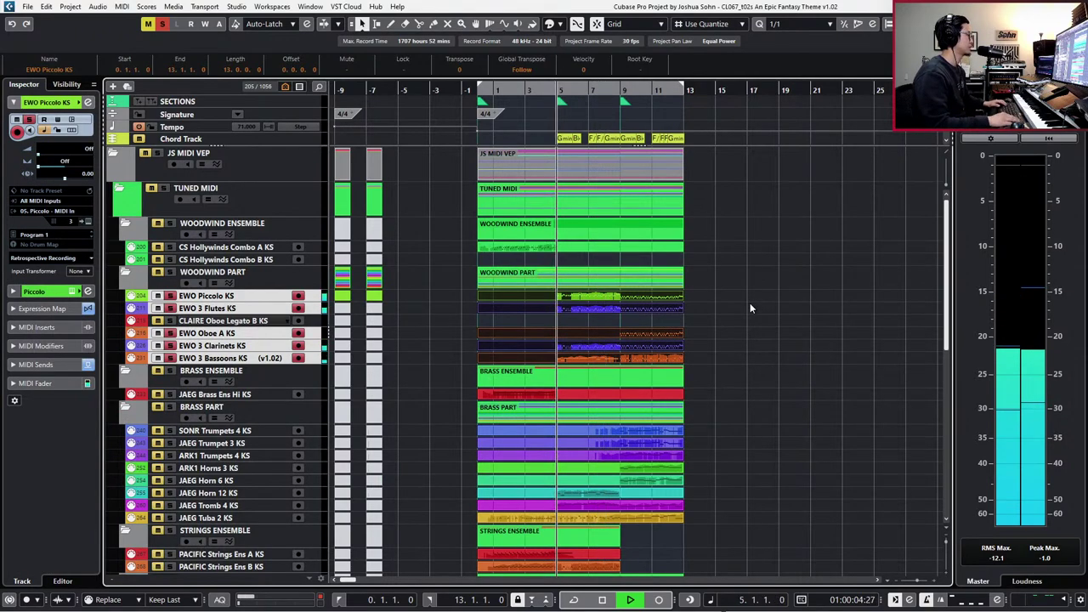
- Solo CS Hollywinds Combo A along with the EWO woodwinds and audition the transition into bar 5, starting from bar 1
key(KP_Subtract)
key(KP_Subtract)
key(KP_Subtract)
key(KP_Subtract)
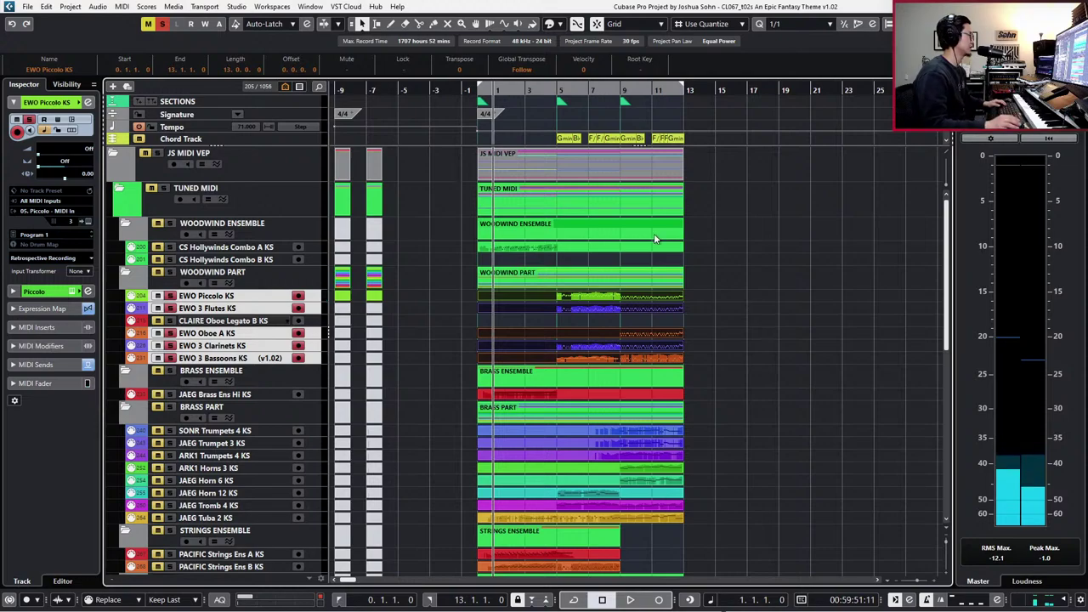
key(space)
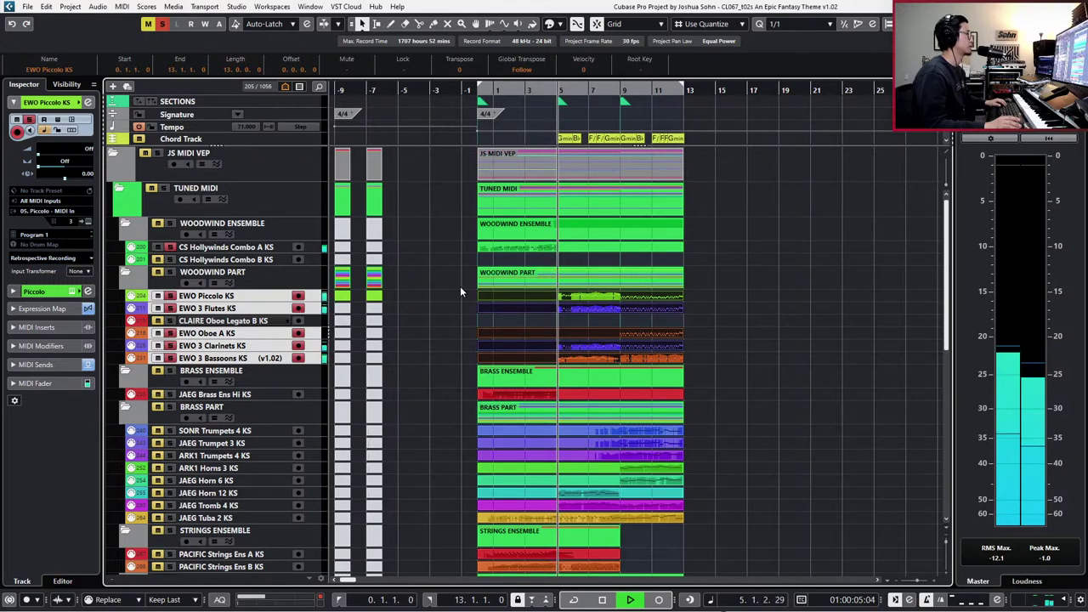
key(space)
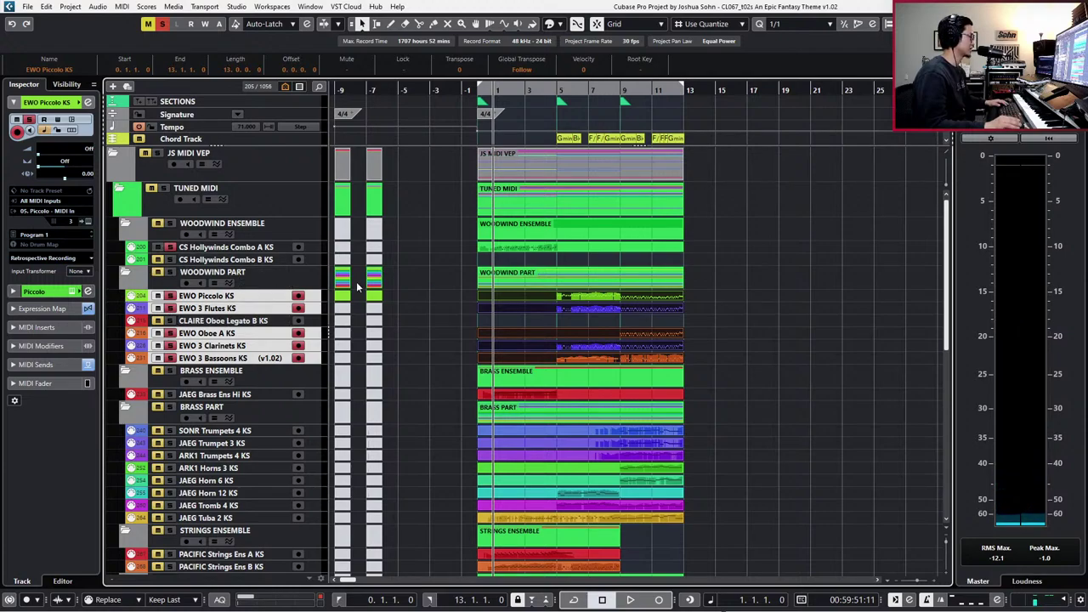
- Raise the main volume (CC7) of the CS Hollywinds Combo A part to about 85, and close the key editor
key(KP_Add)
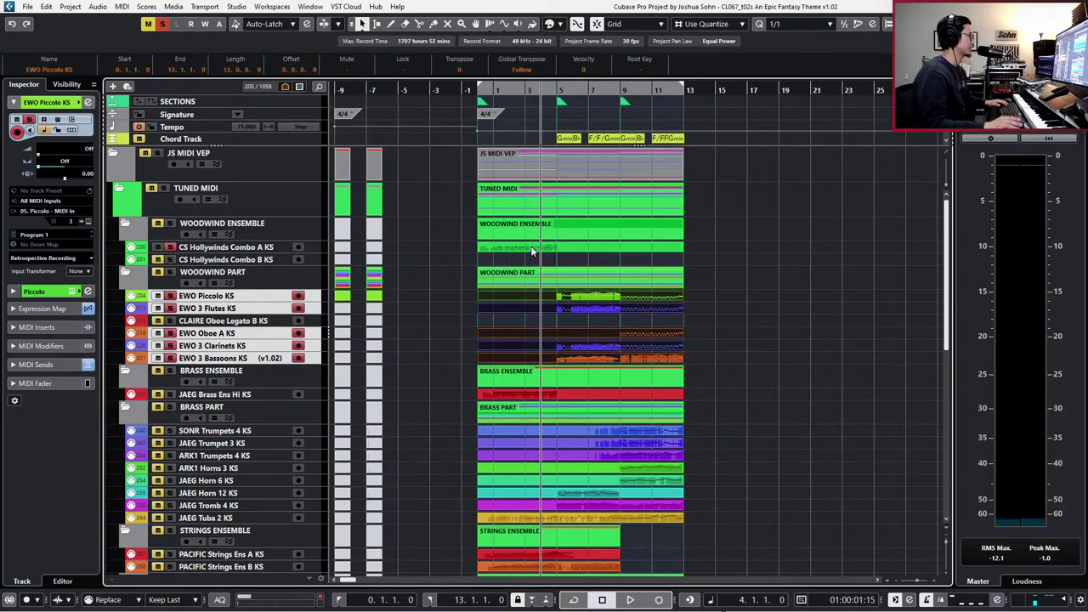
click(265, 246)
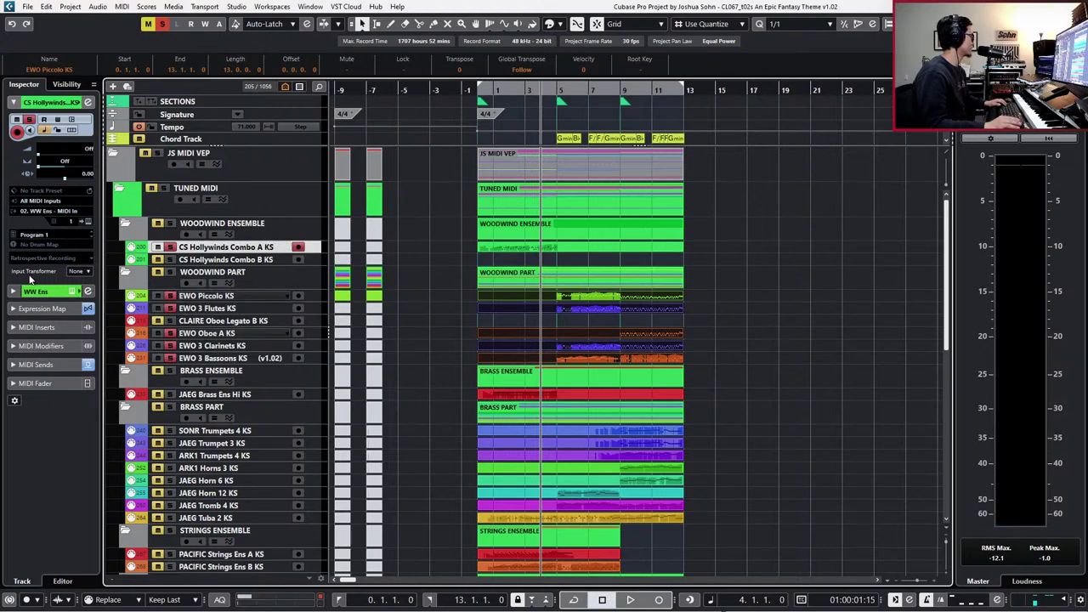
double_click(587, 246)
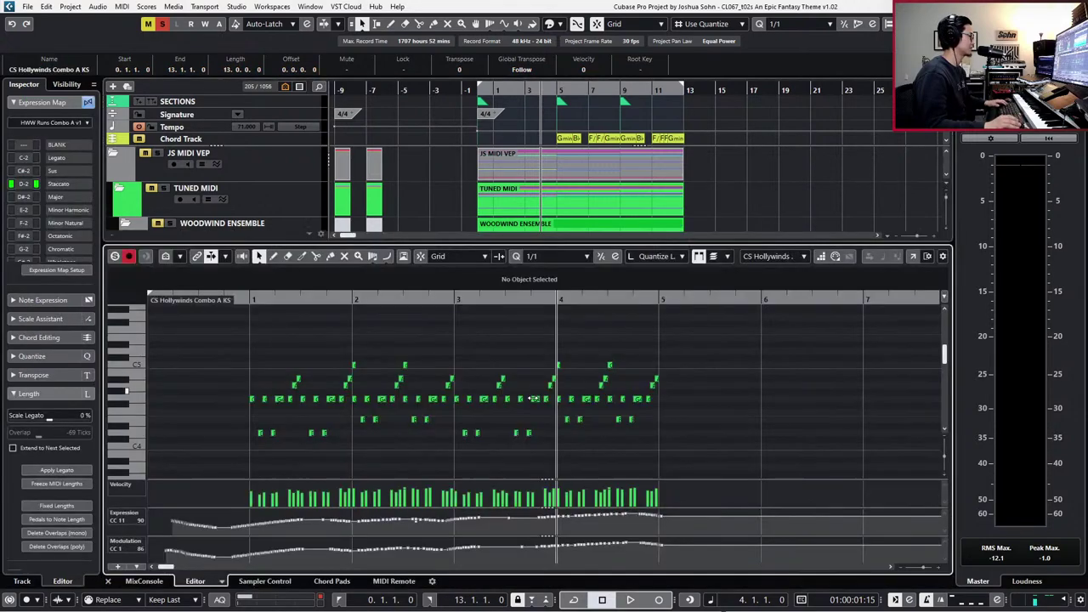
key(7)
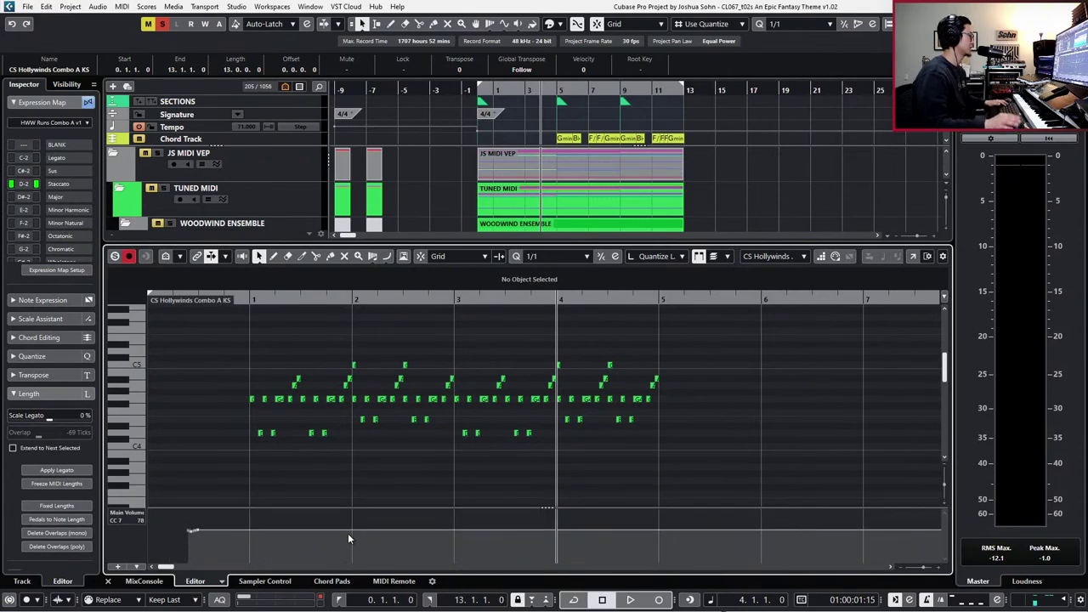
click(196, 529)
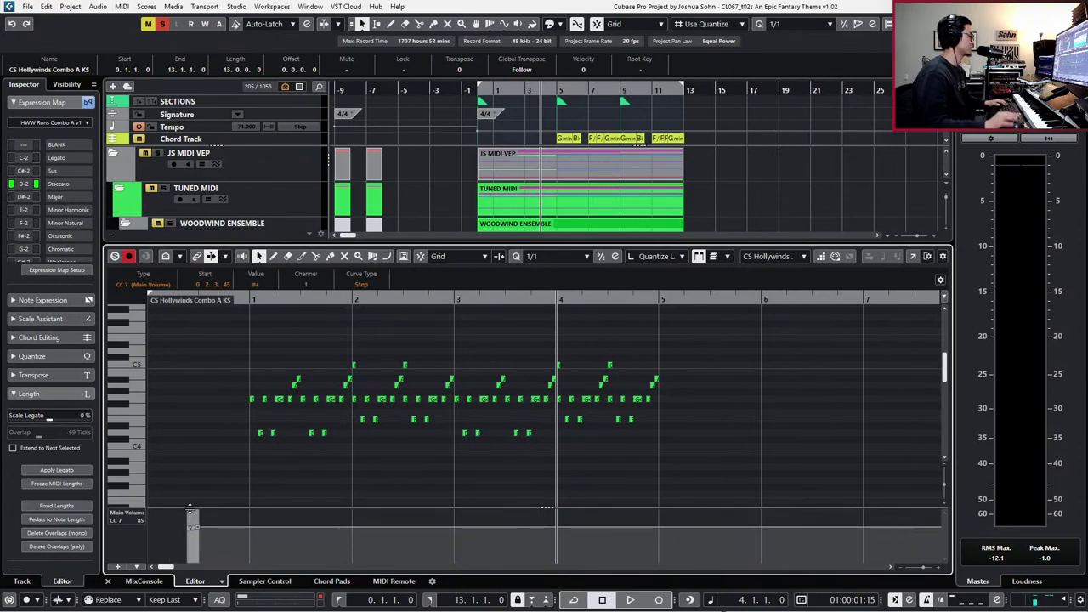
key(ctrl+alt+e)
- Open the EWO woodwind parts together in the key editor, display their Expression (CC11), and set the right locator to bar 9
drag(694, 298, 648, 362)
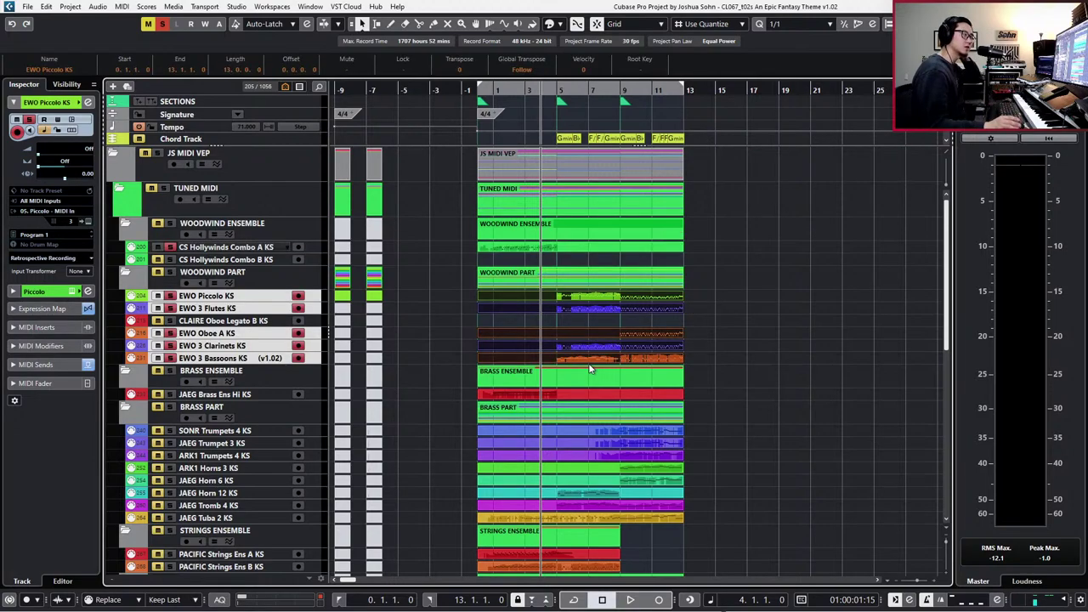
key(ctrl+alt+e)
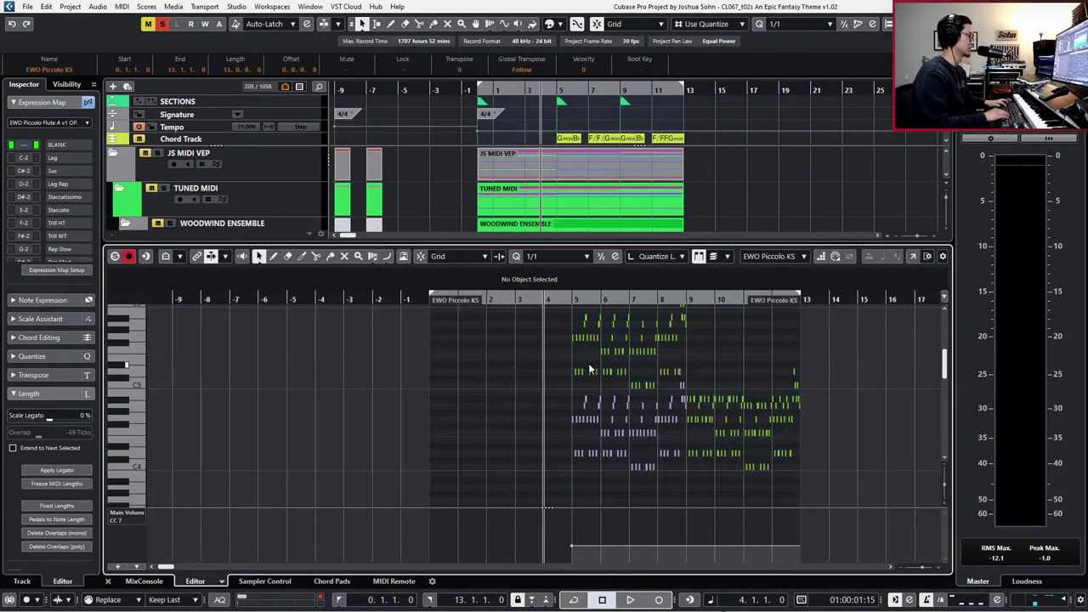
key(alt+2)
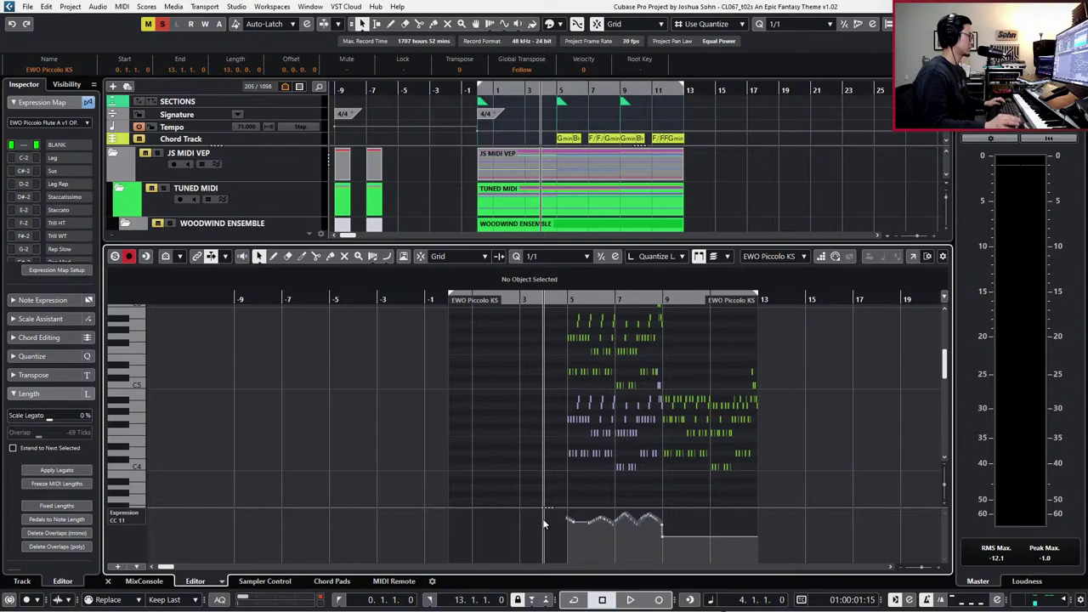
key(KP_Add)
key(KP_Add)
key(KP_Add)
key(KP_Add)
key(KP_Add)
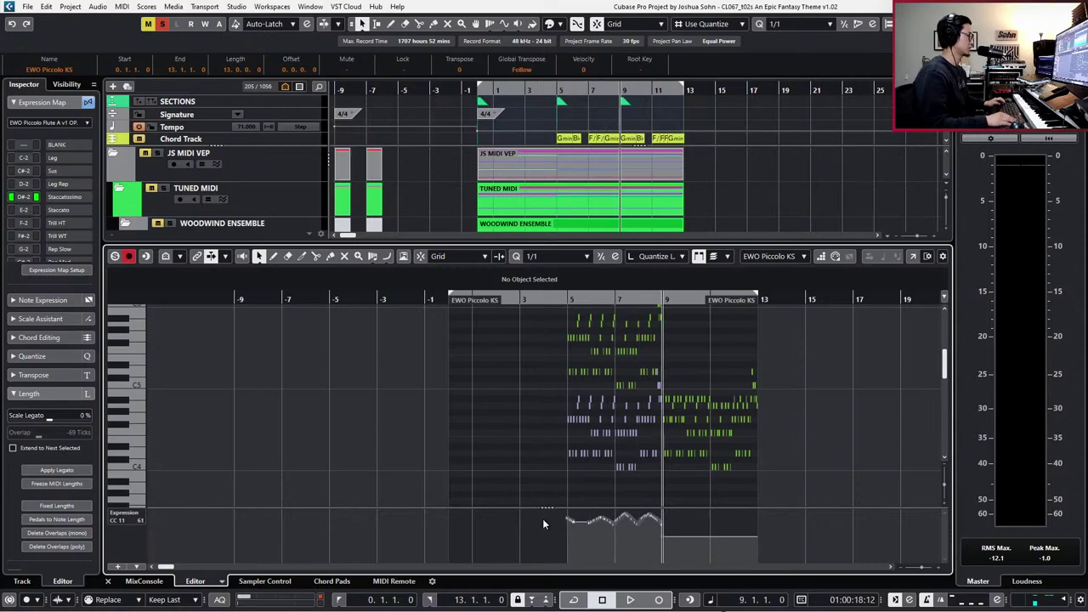
key(ctrl+KP_2)
key(KP_Subtract)
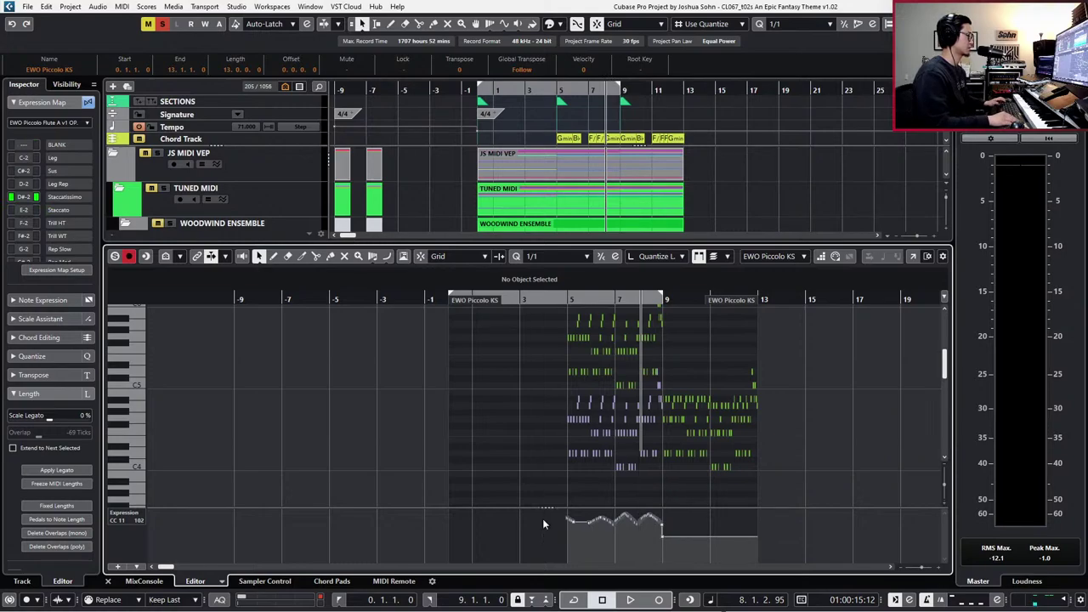
- Lower the EWO Piccolo part's Expression (CC11) curve between bars 5 and 9, audition it from bar 5, and close the key editor
key(alt+2)
key(ctrl+Down)
key(ctrl+Down)
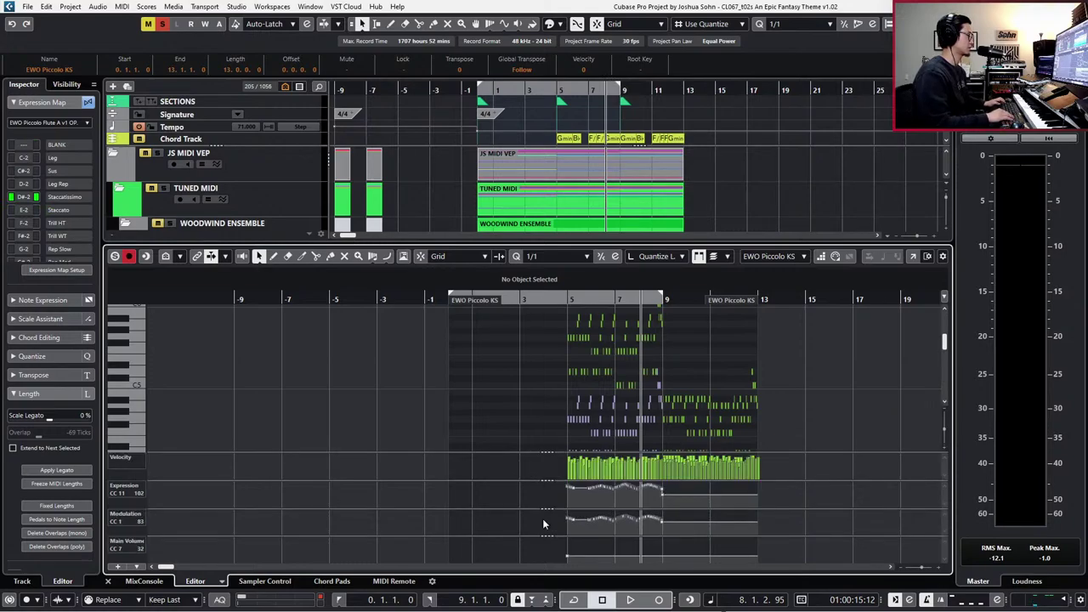
key(alt+Down)
key(alt+Down)
key(alt+Down)
key(alt+Down)
key(KP_Subtract)
key(KP_Subtract)
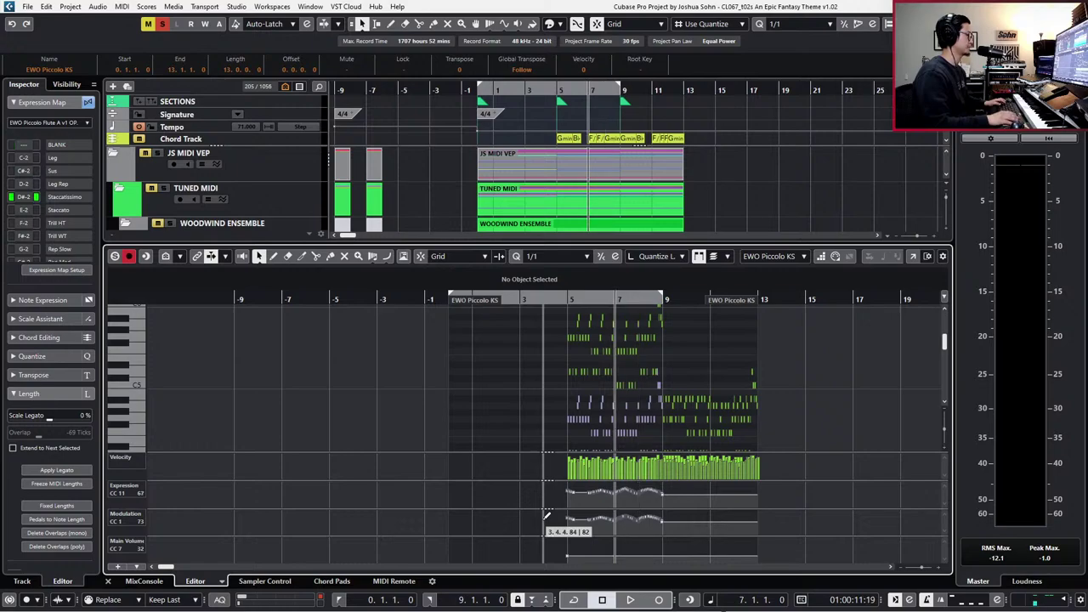
key(space)
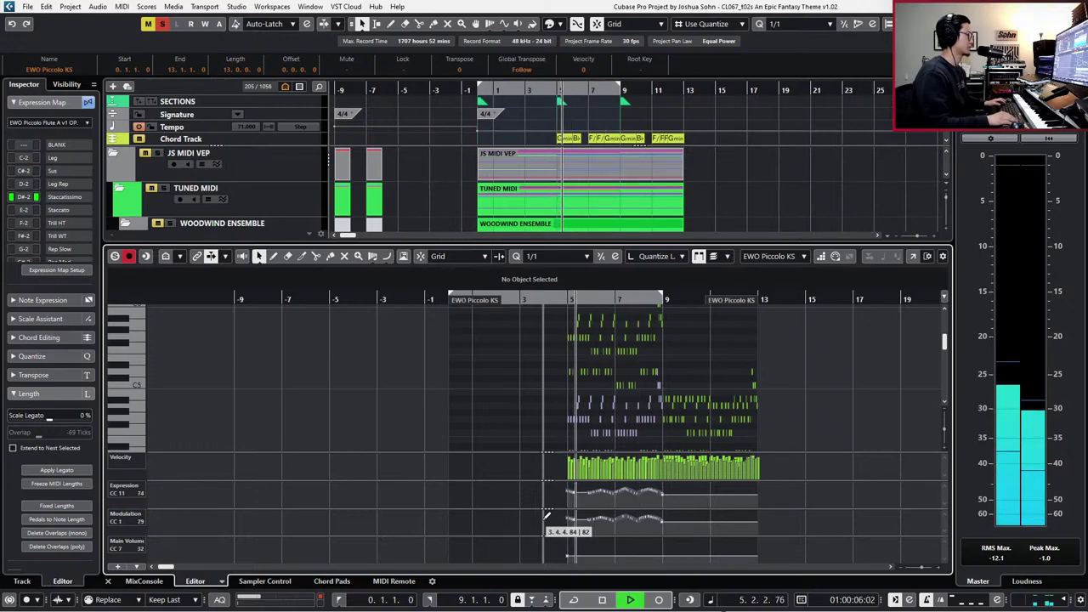
key(space)
key(ctrl+alt+e)
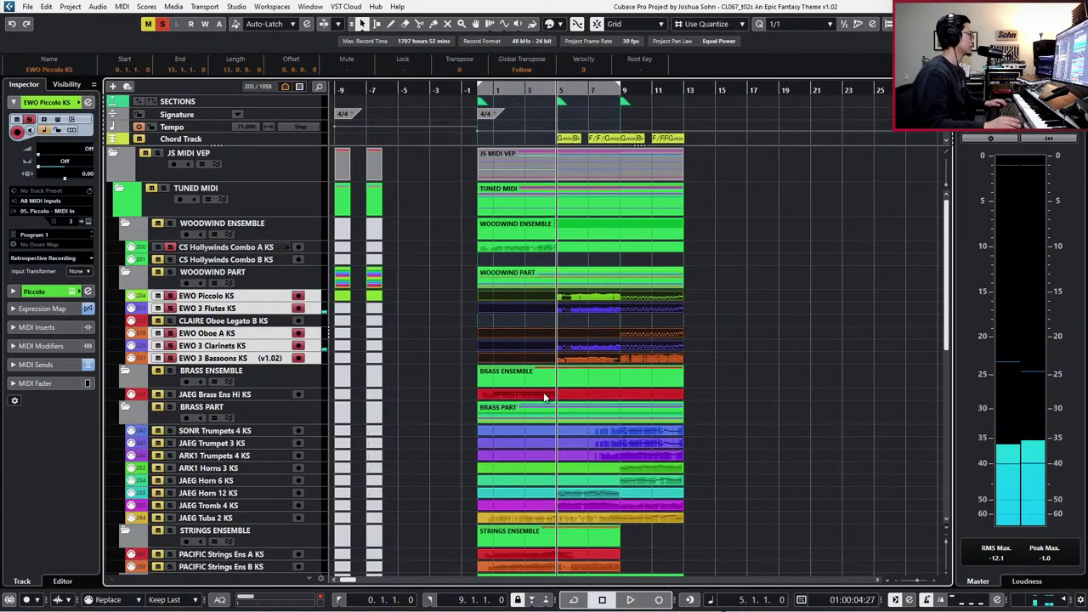
- Select the EWO Piccolo and EWO 3 Flutes tracks, and audition the soloed woodwinds from bar 5 and again from bar 1
click(239, 299)
shift+click(241, 309)
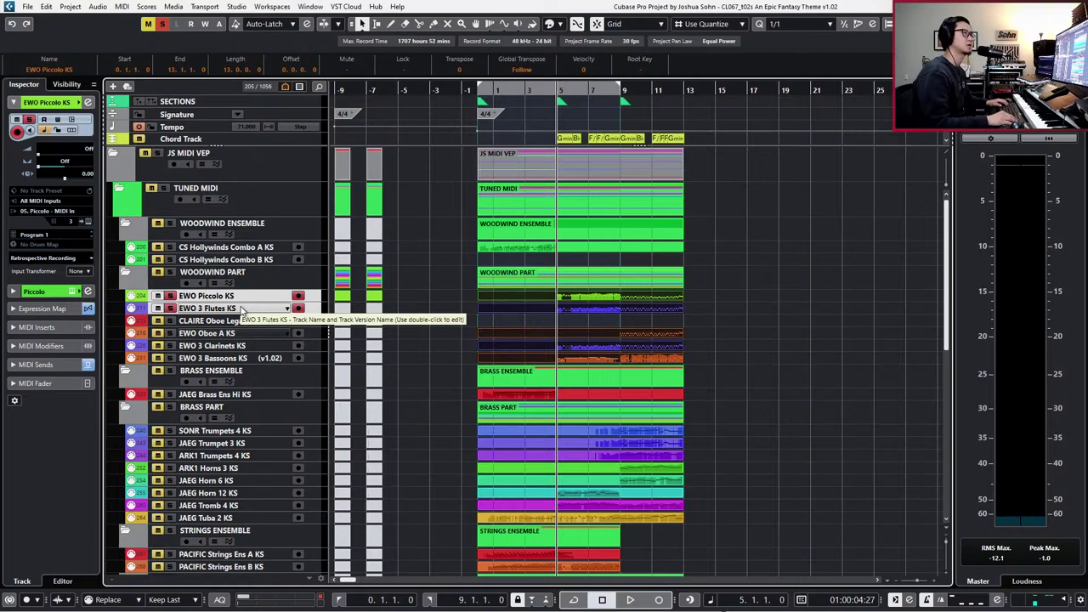
key(space)
key(space)
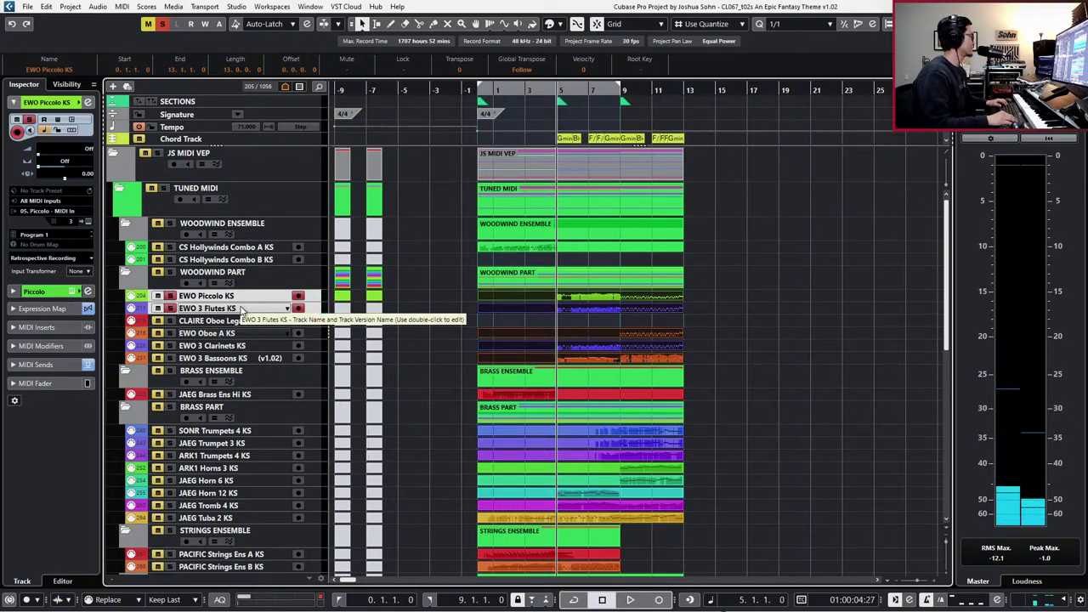
key(KP_Subtract)
key(KP_Subtract)
key(KP_Subtract)
key(KP_Subtract)
key(KP_Subtract)
key(KP_Add)
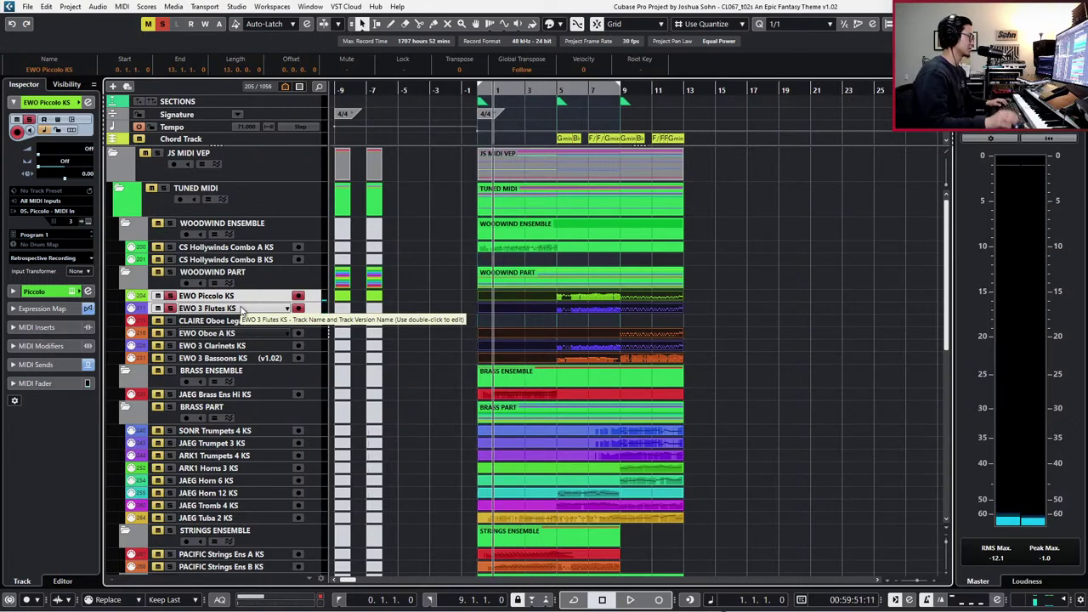
key(space)
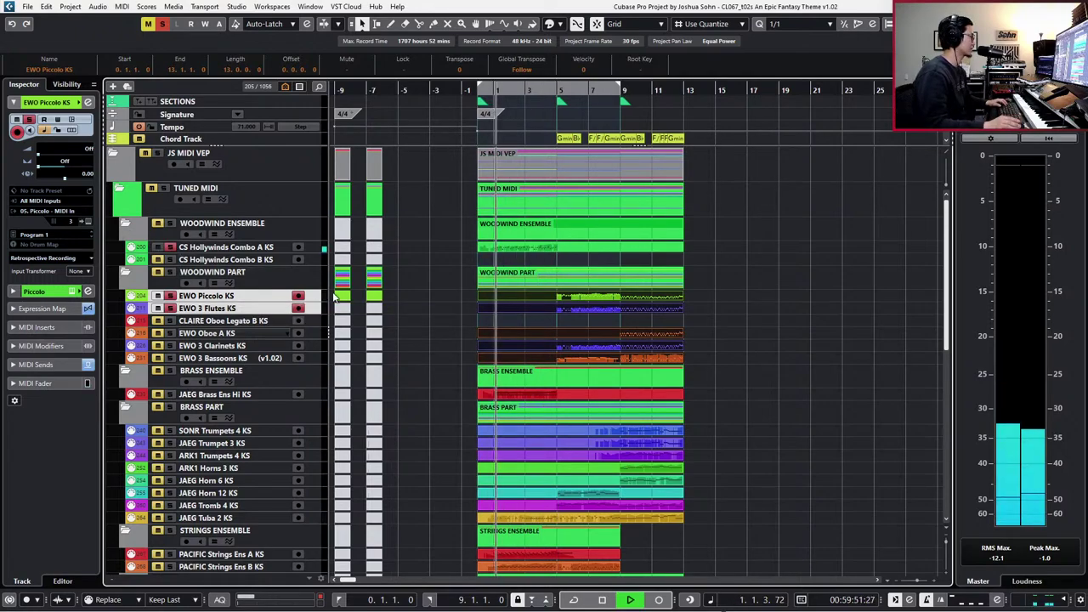
key(space)
- Solo only the EWO Piccolo and EWO 3 Flutes parts, and audition them from bar 5
drag(698, 303, 667, 319)
drag(694, 297, 673, 320)
key(s)
key(KP_Add)
key(KP_Add)
key(KP_Add)
key(KP_Add)
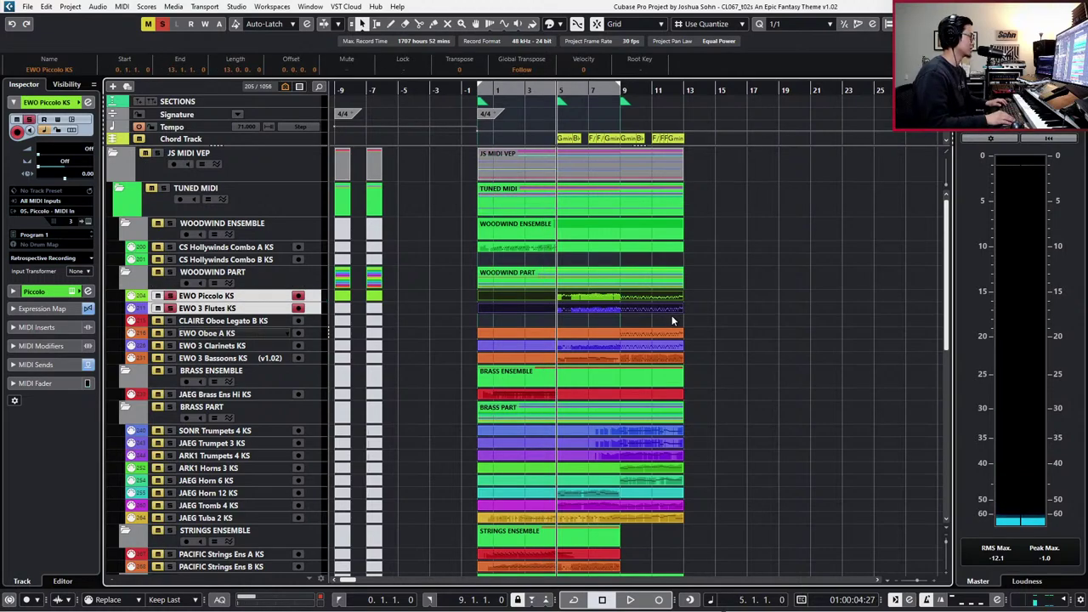
key(space)
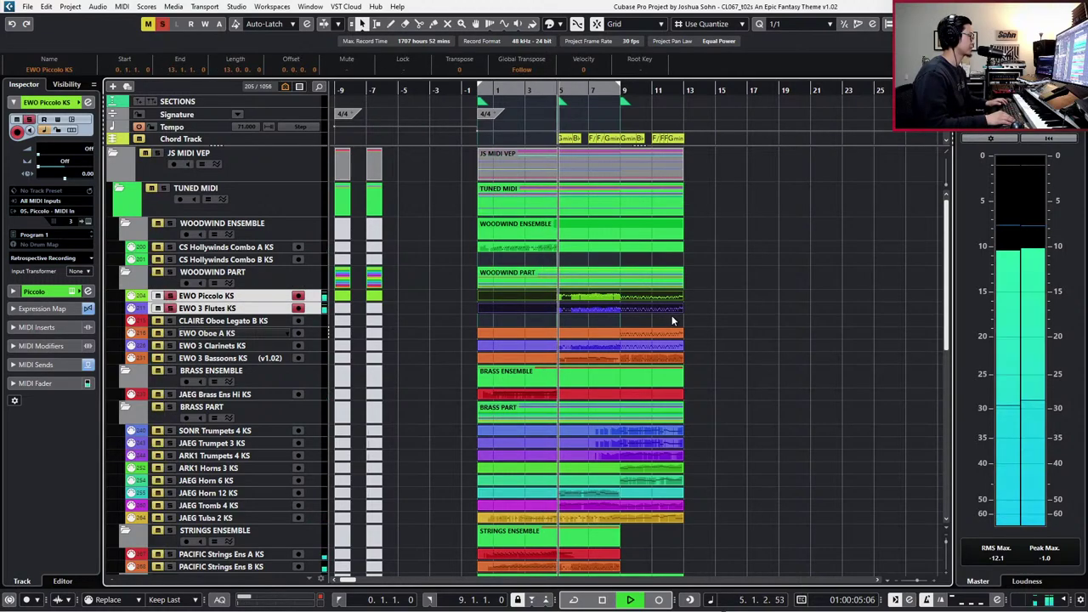
key(space)
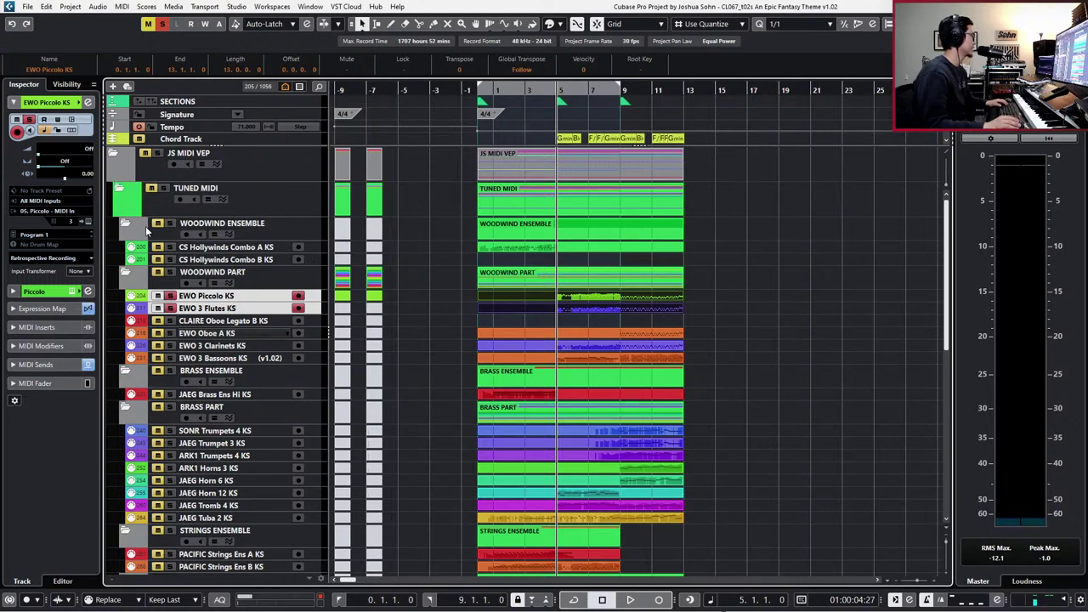
- Open the Piccolo instrument channel's settings and narrow its stereo panning to L44 and R56
click(88, 291)
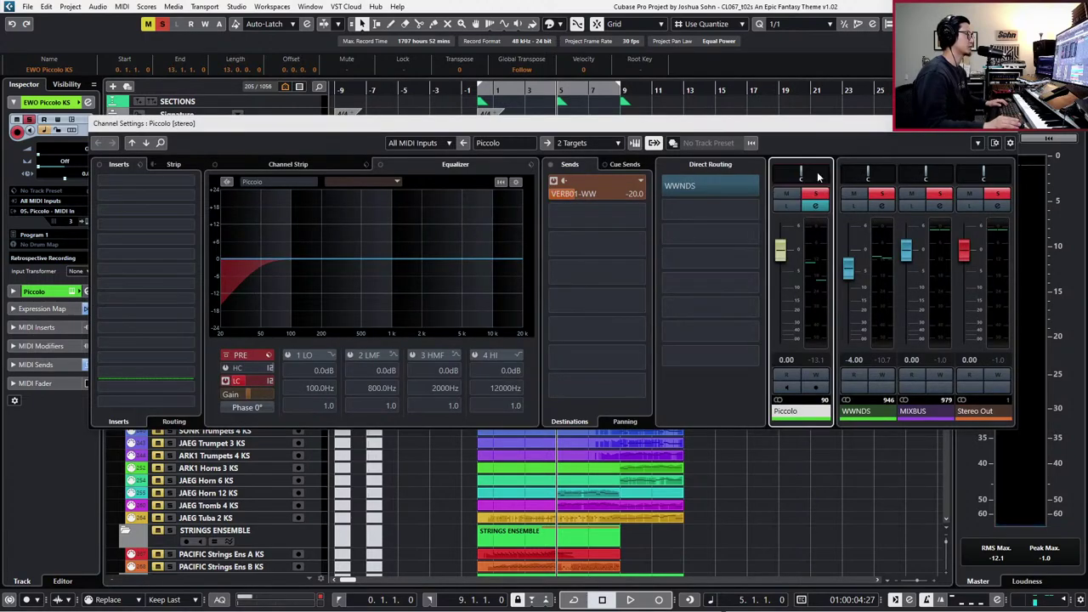
drag(781, 174, 820, 172)
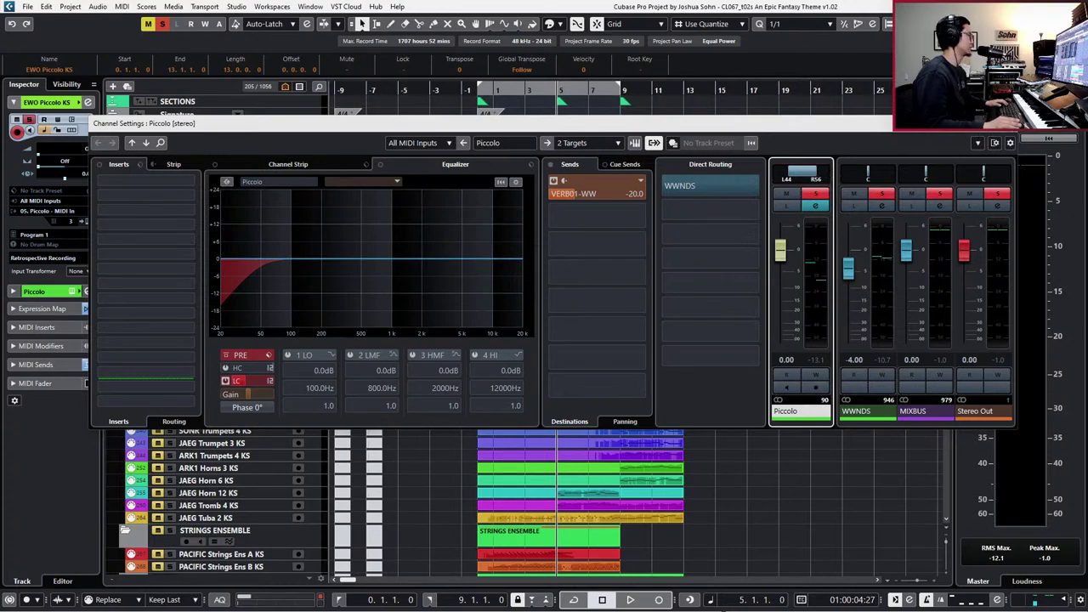
drag(829, 123, 883, 87)
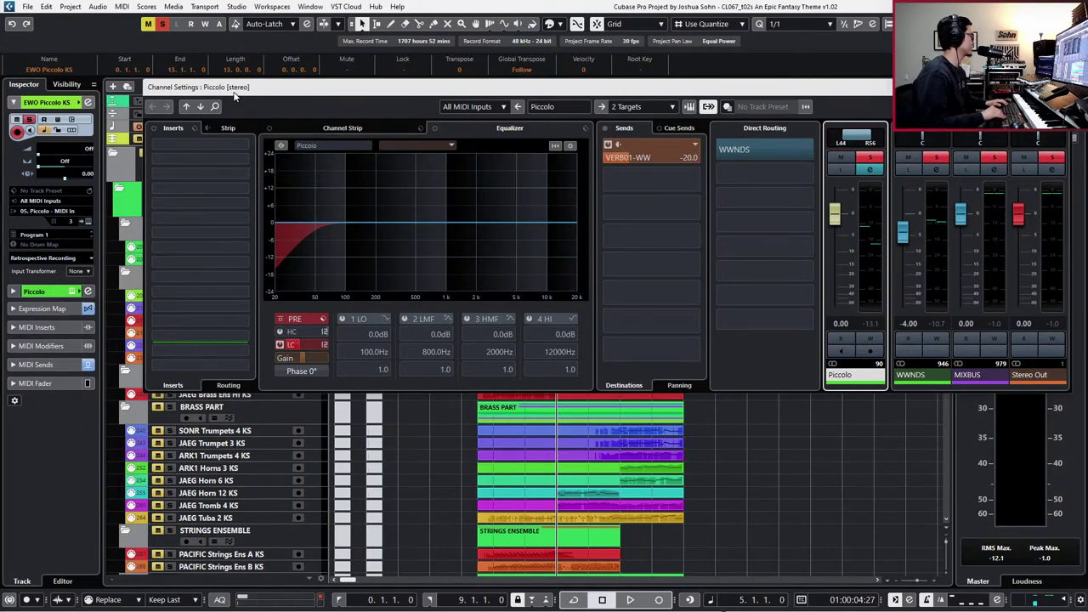
drag(362, 87, 411, 86)
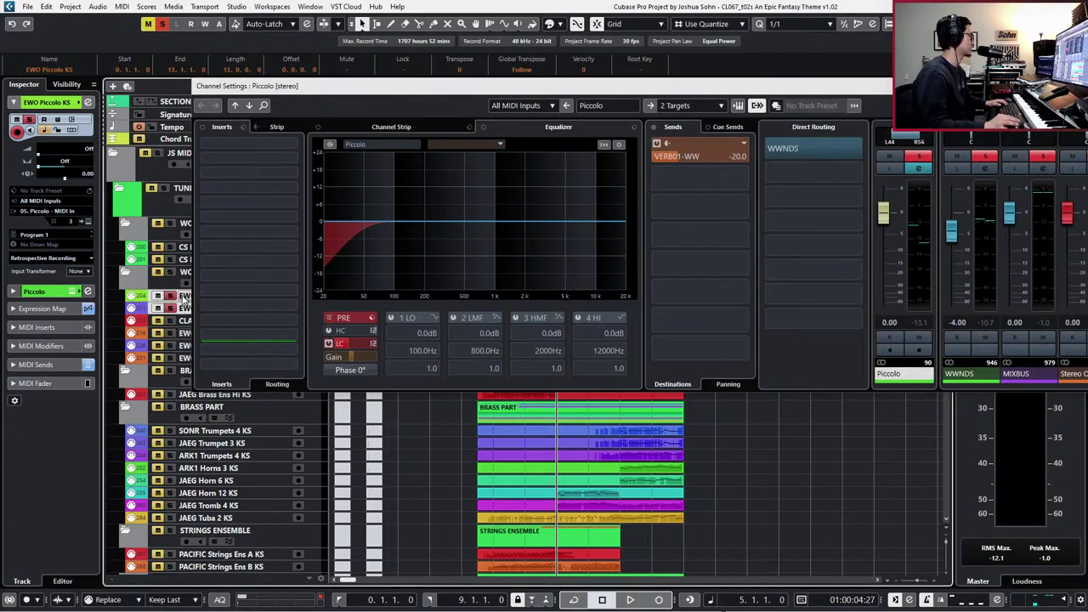
- Open the Flutes instrument channel's settings, narrow its stereo panning to L46 and R54, and close the channel settings
click(184, 306)
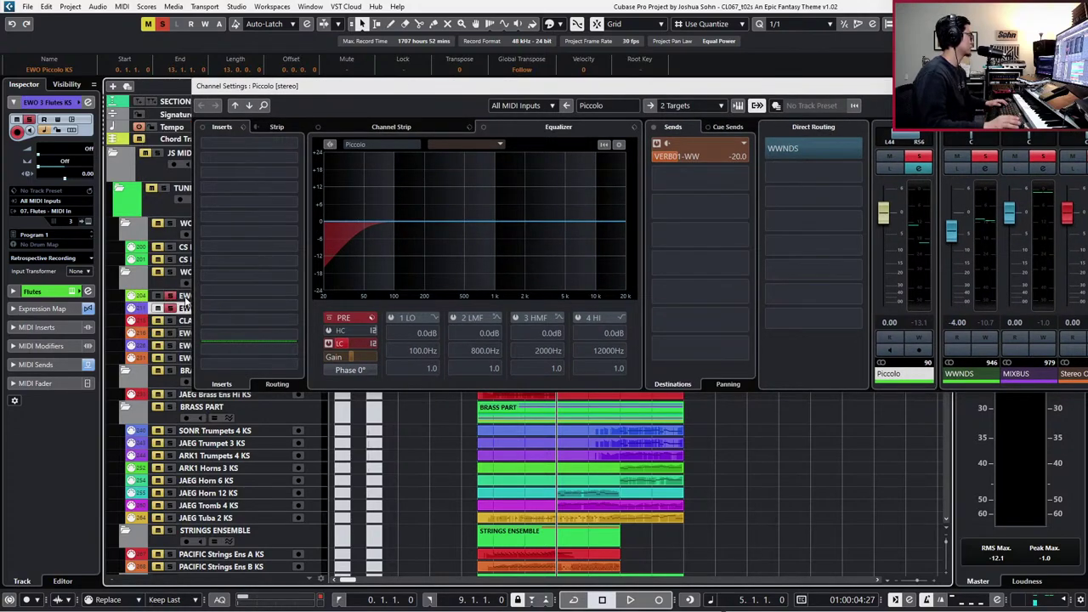
key(e)
key(e)
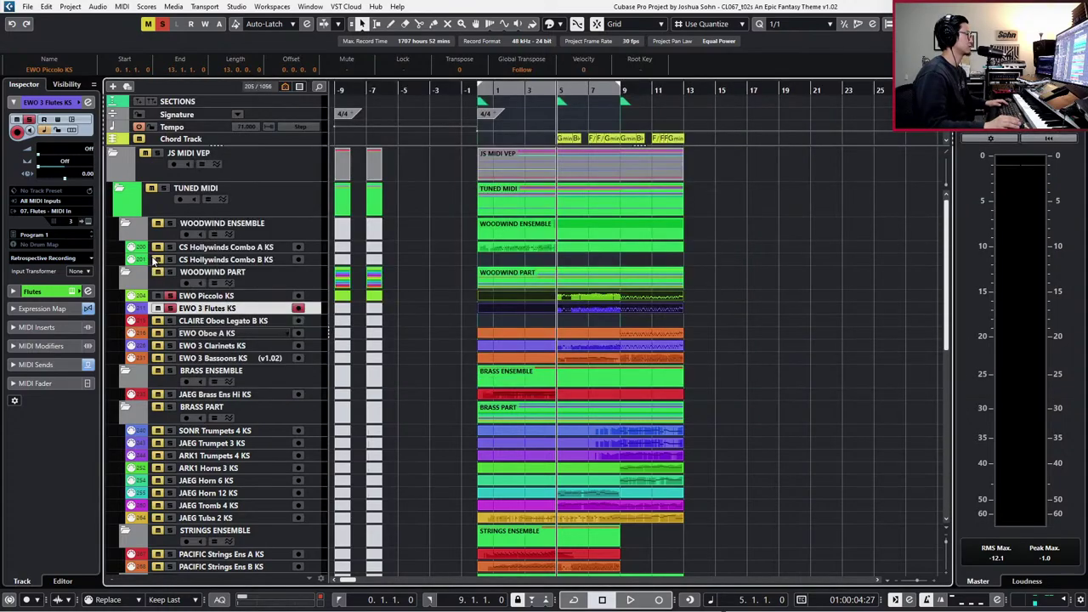
key(e)
drag(234, 124, 507, 104)
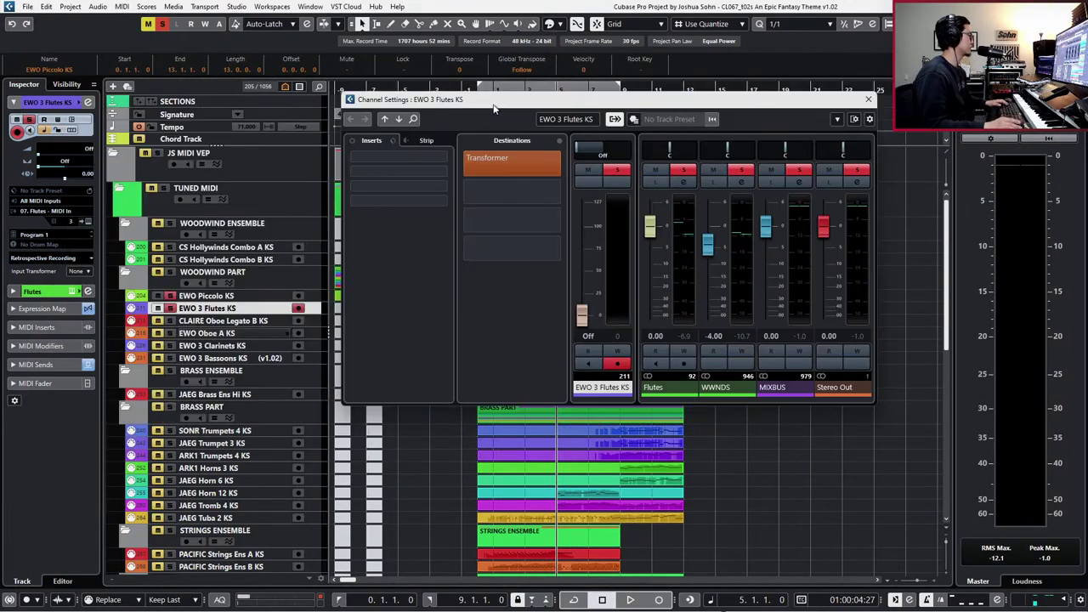
click(86, 290)
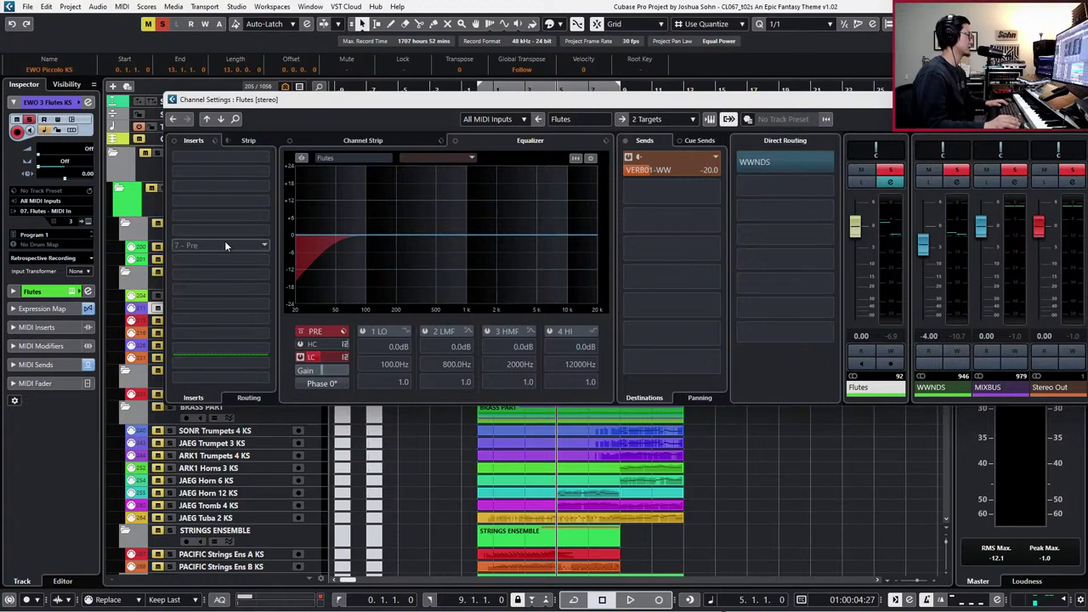
drag(326, 108, 362, 66)
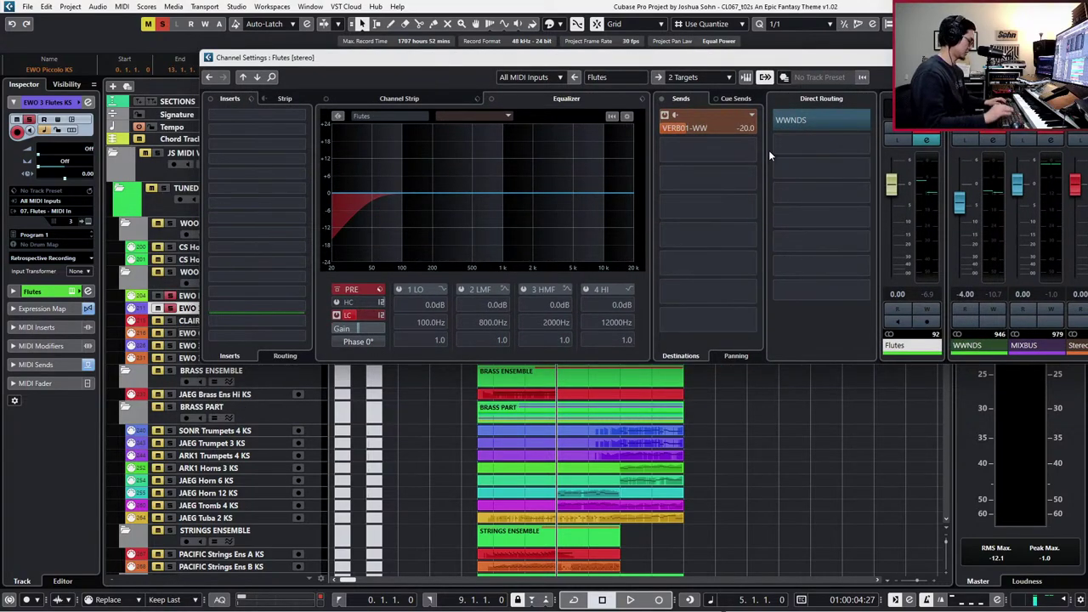
key(ctrl+alt+s)
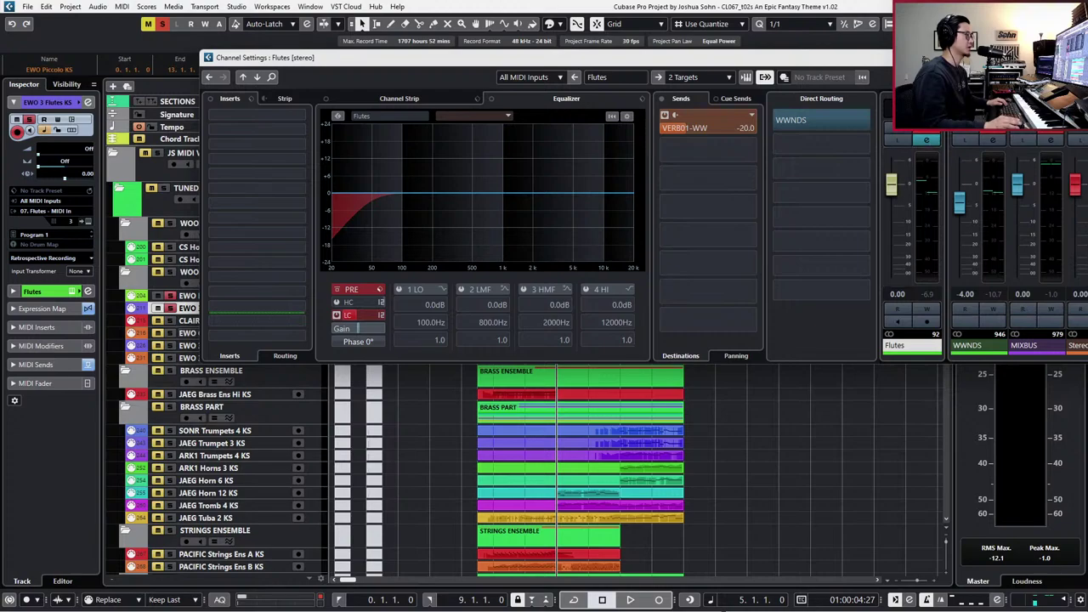
click(923, 119)
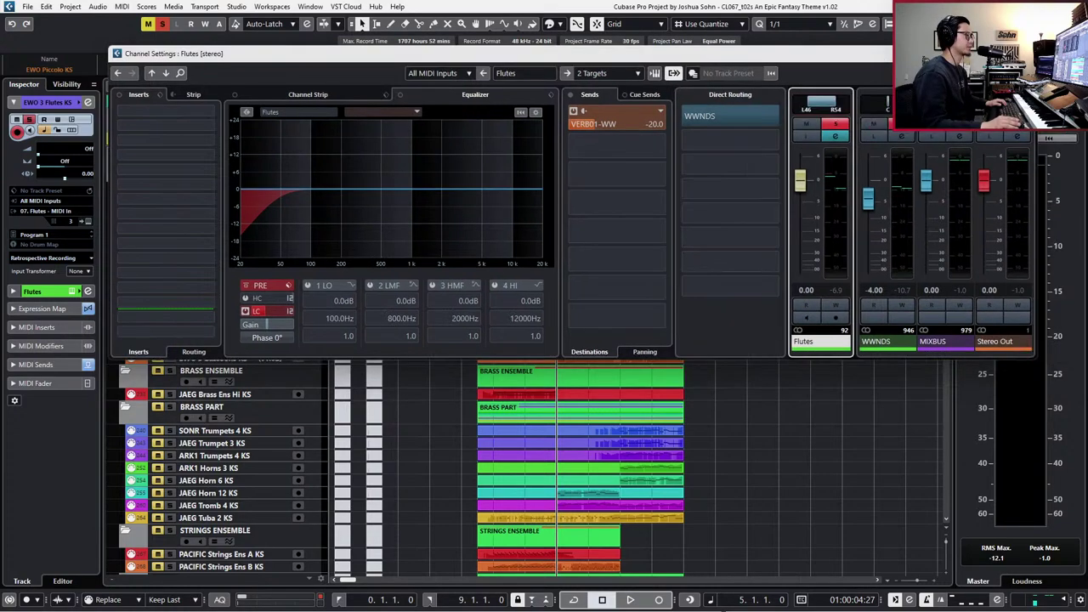
key(Escape)
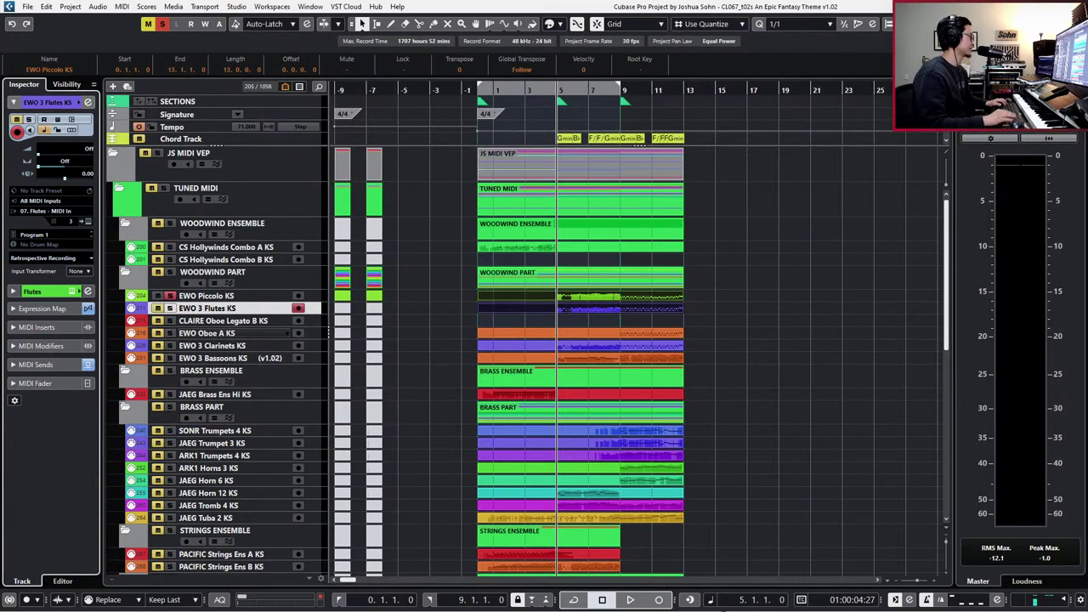
- Audition the soloed EWO Piccolo and EWO 3 Flutes from bar 5 with their narrowed panning
key(space)
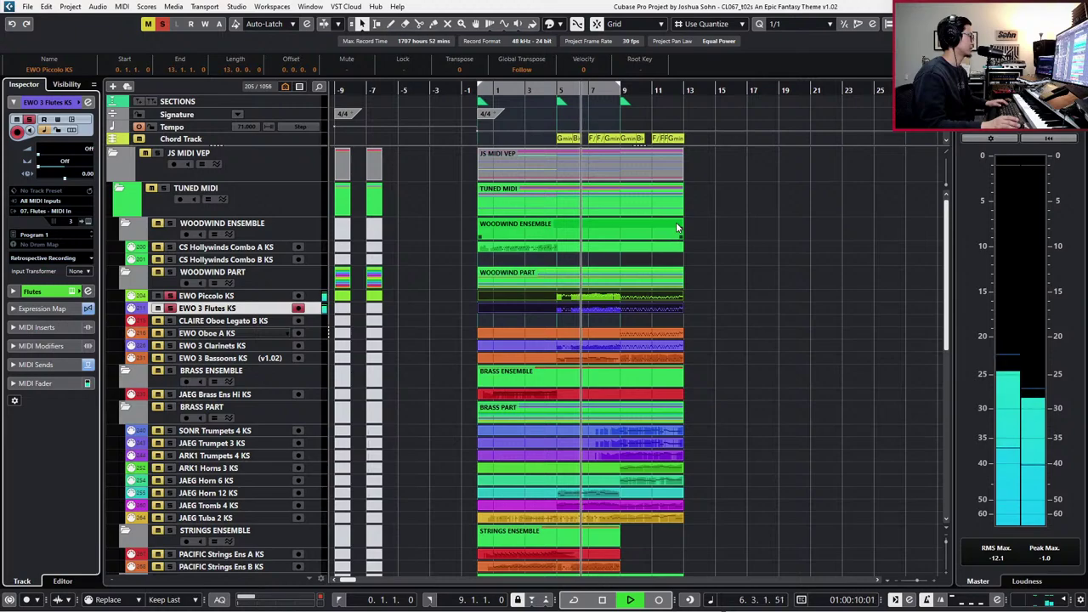
key(e)
key(Escape)
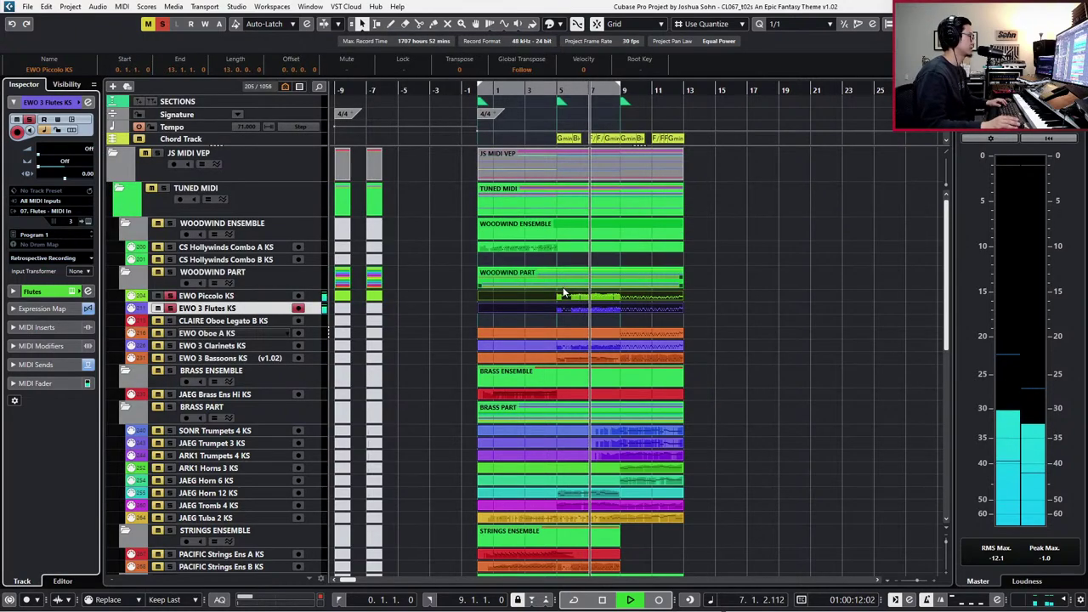
- Solo the EWO 3 Clarinets part, add EWO 3 Bassoons to the solo, and audition them from bar 5
key(space)
click(558, 347)
key(space)
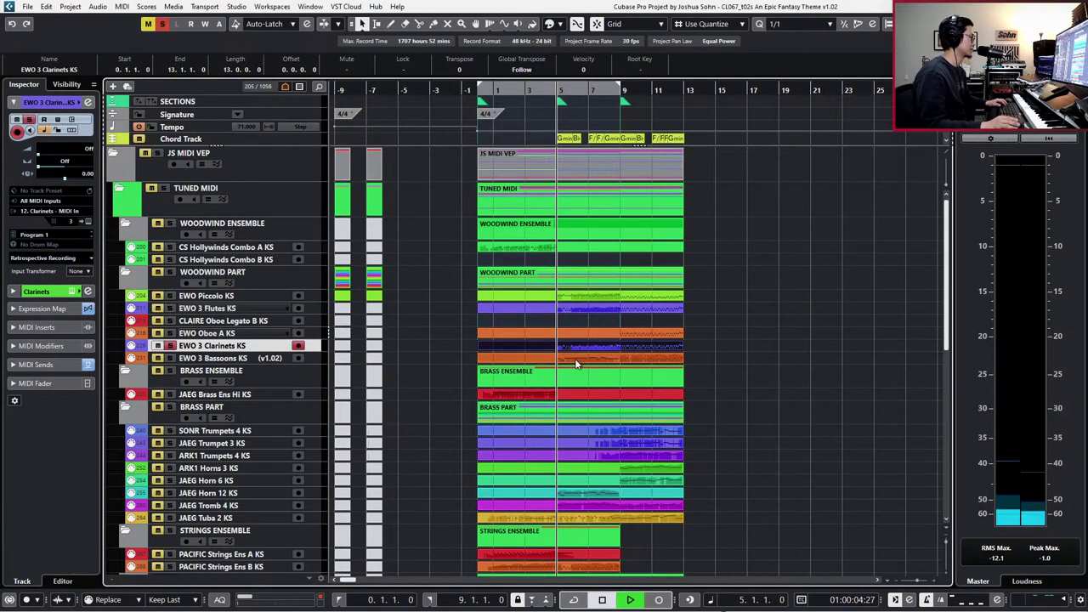
key(space)
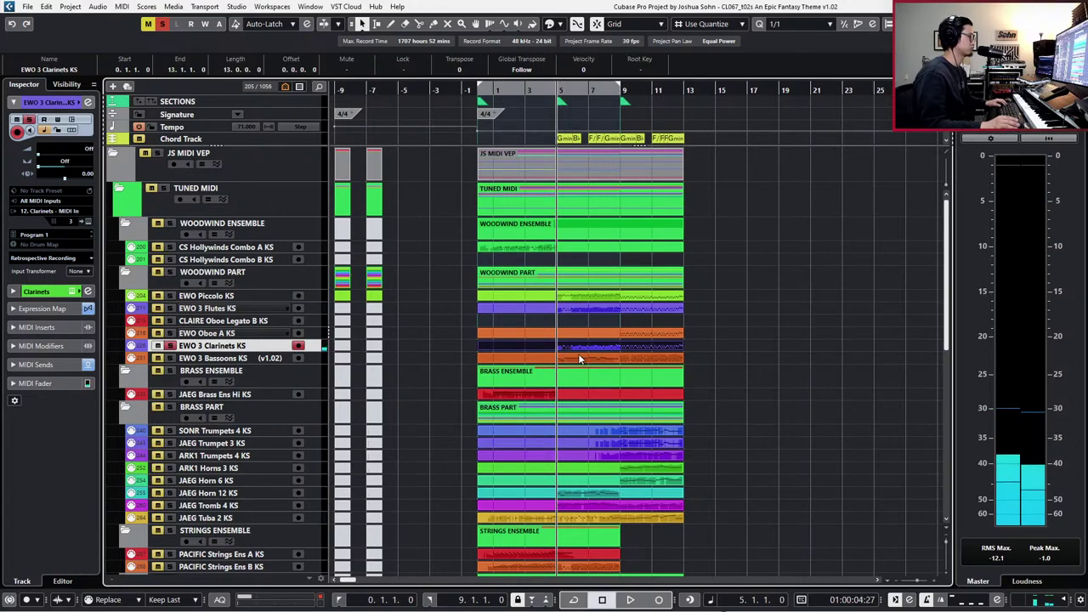
click(576, 357)
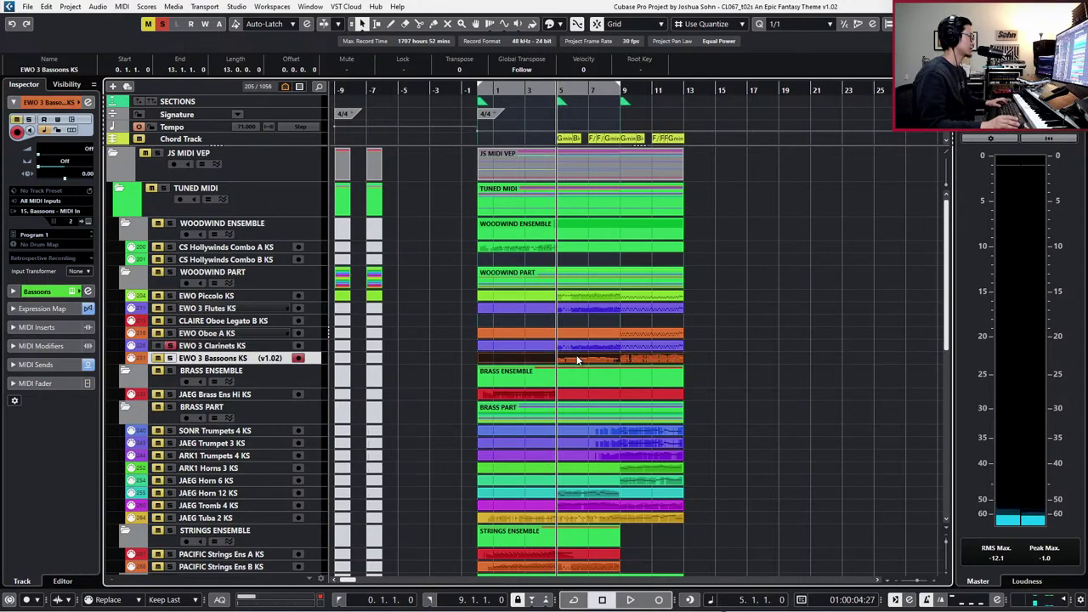
key(space)
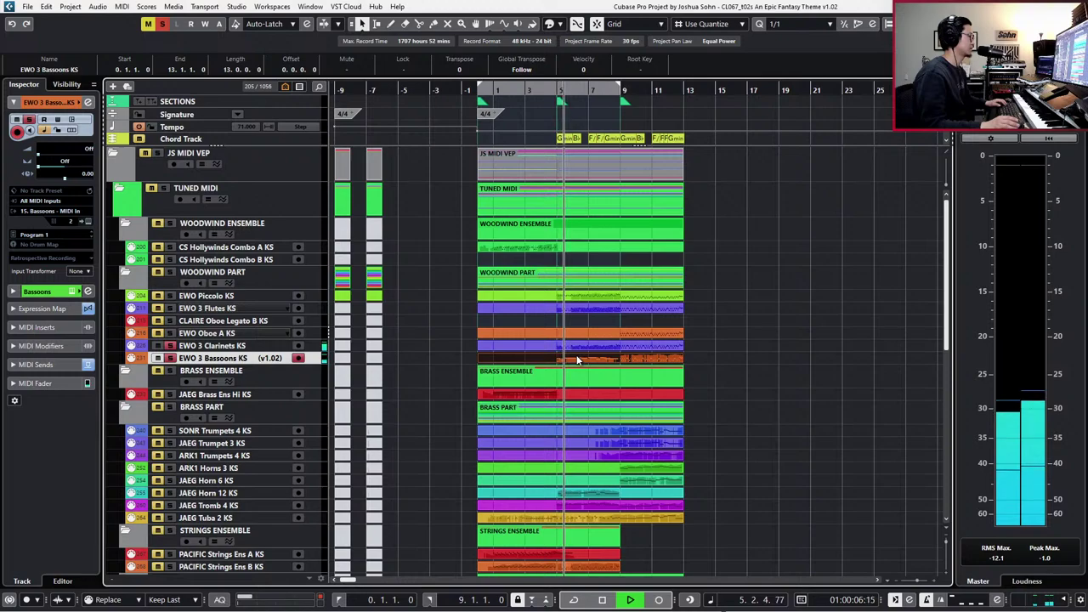
key(space)
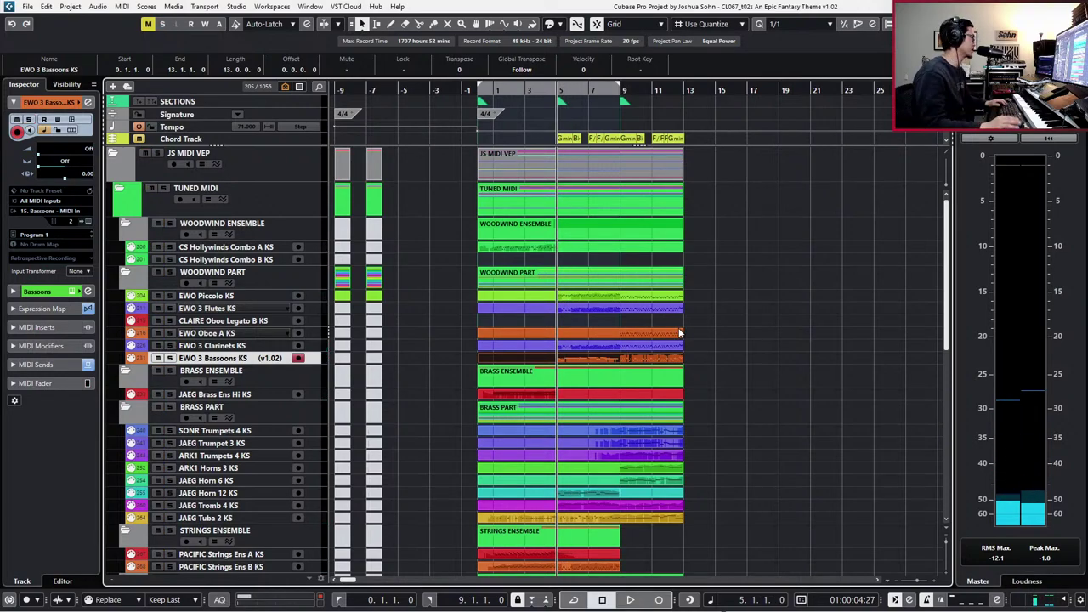
- Solo the EWO Oboe A part and audition it from the bar 9 marker
key(KP_Add)
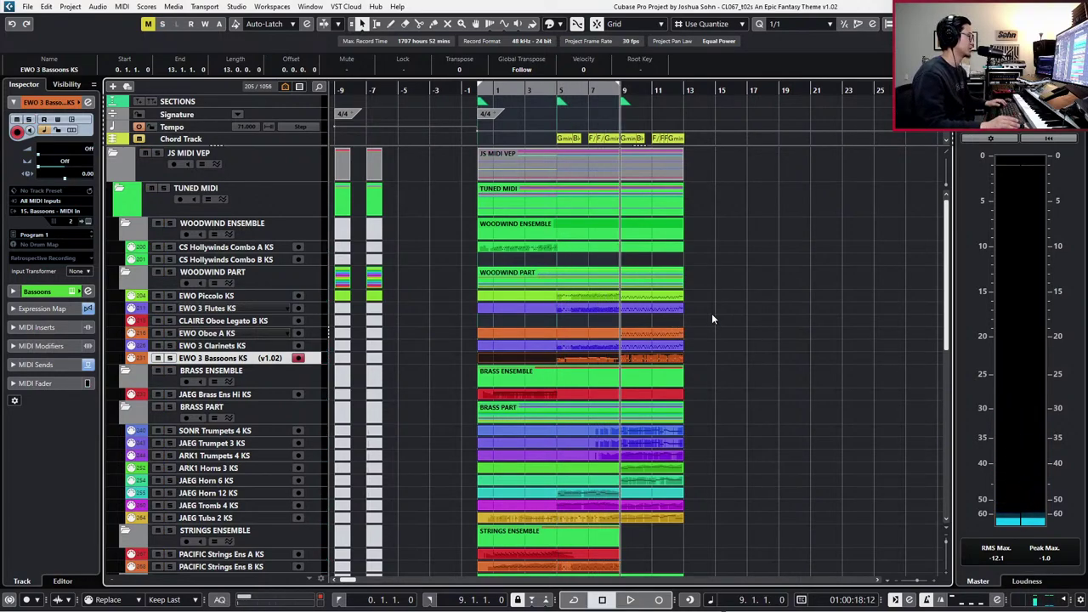
click(668, 332)
key(space)
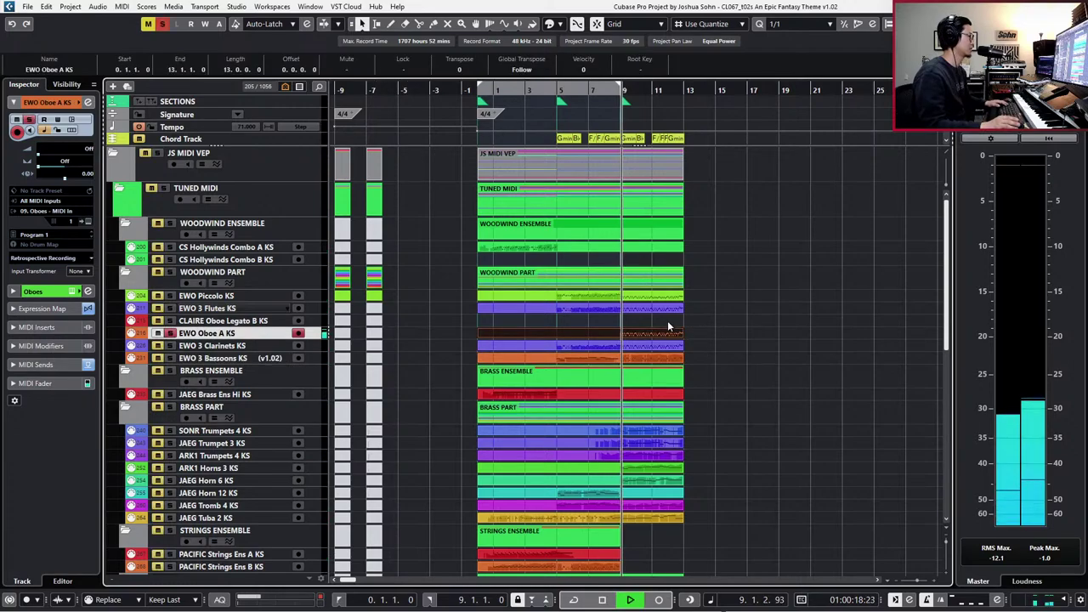
key(space)
- Open the Oboes instrument channel's settings, narrow its stereo panning to L71 and R63, and close the channel settings
key(e)
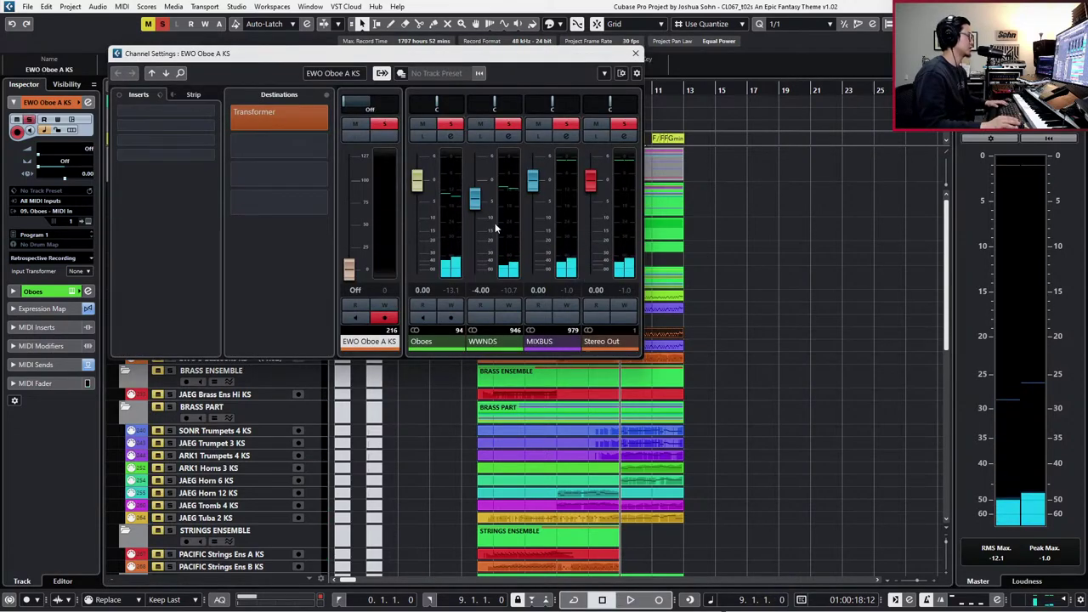
click(422, 341)
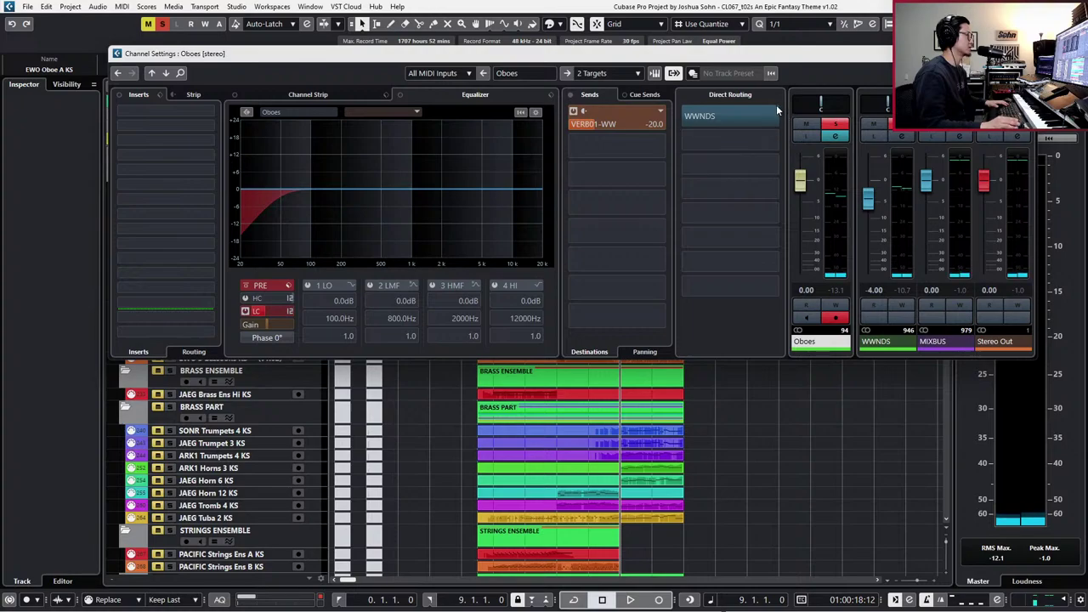
right_click(823, 104)
click(842, 108)
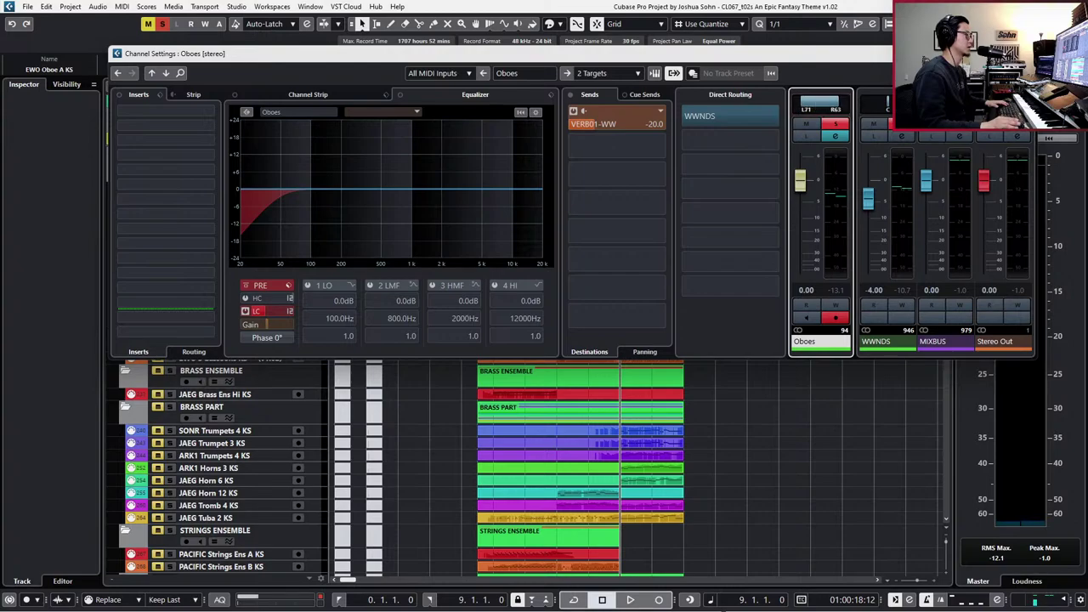
key(ctrl+w)
- Audition the soloed oboe from bar 9 with its narrowed panning, and turn off the solo
key(space)
key(space)
key(s)
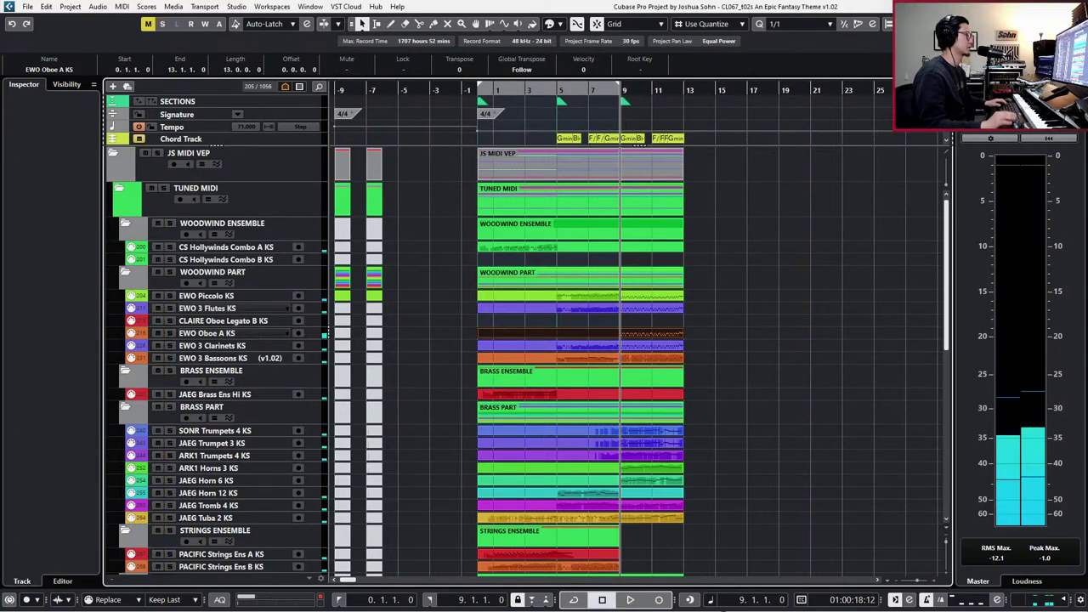
- Reopen the Oboes instrument channel's settings and cut its high EQ band by 3.3 dB at 5332 Hz
click(668, 333)
key(e)
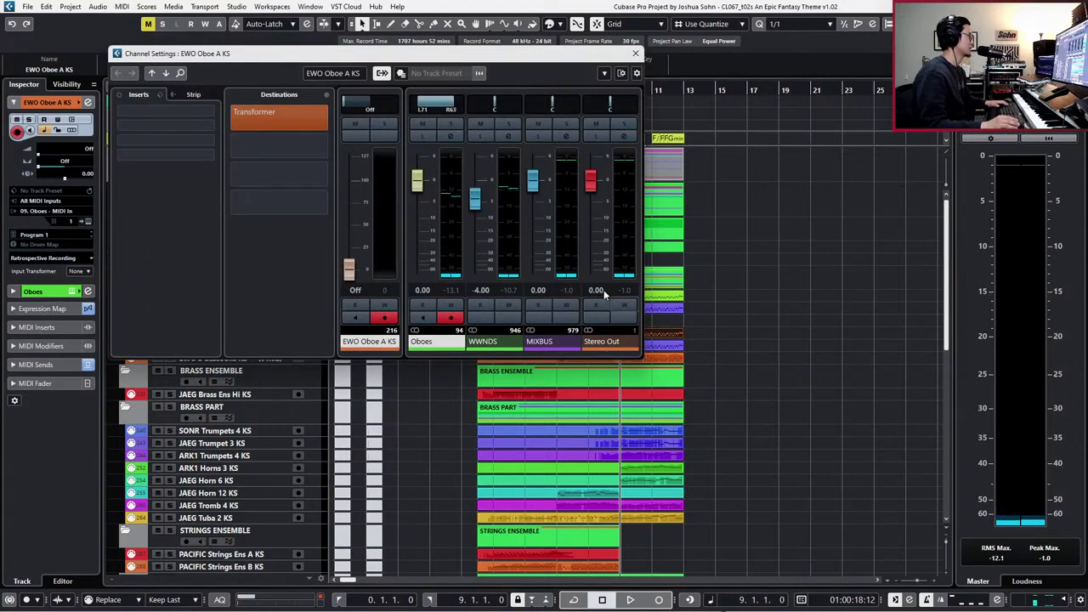
click(436, 344)
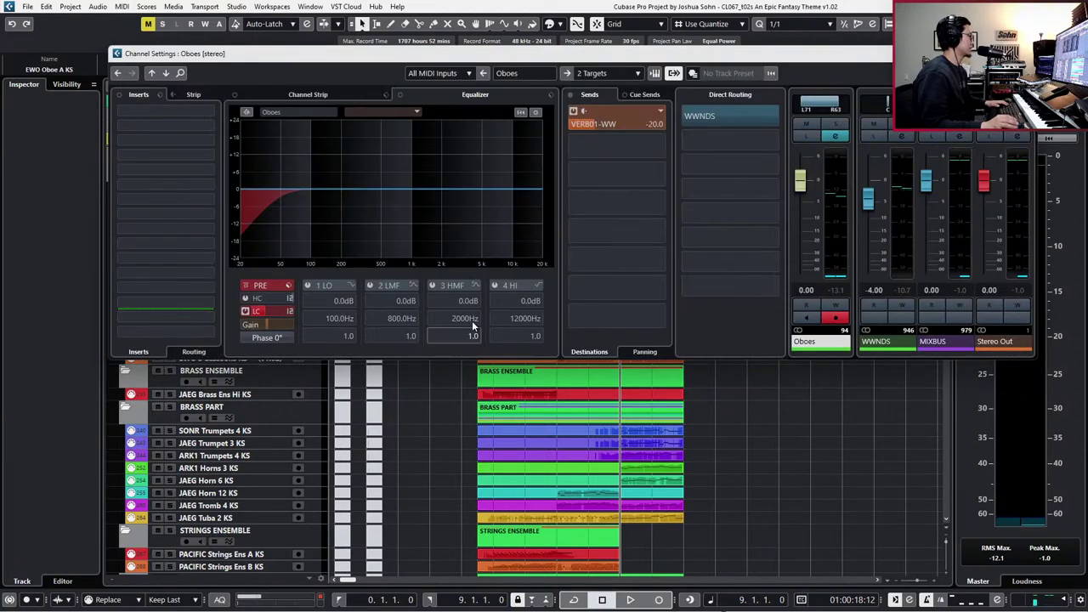
drag(510, 190, 485, 202)
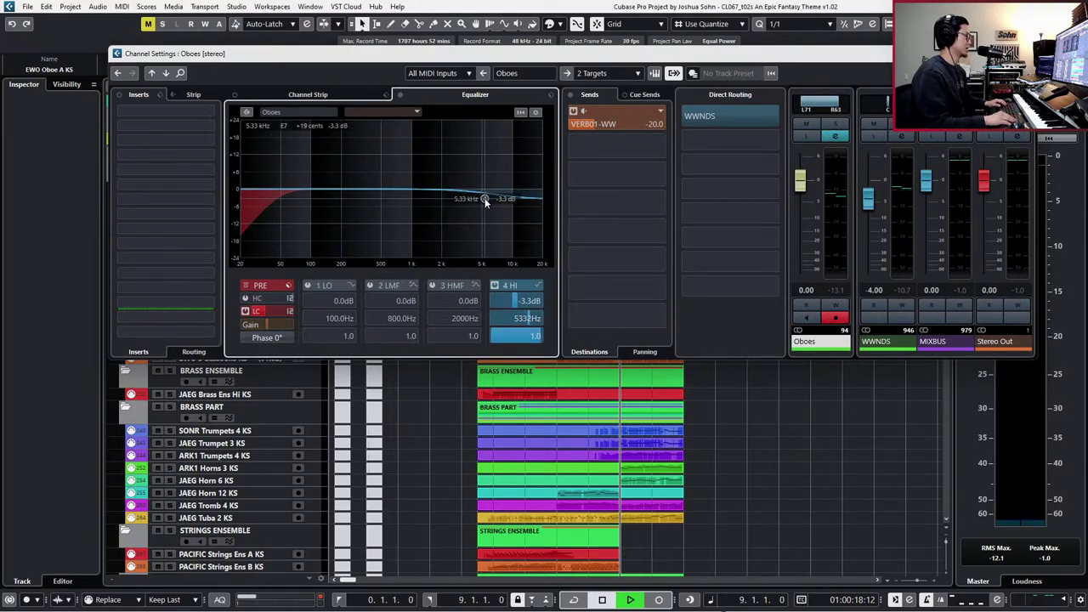
- Solo the Oboes channel during playback from bar 9 and cut its high-mid EQ band by 1.8 dB at 1661 Hz
key(space)
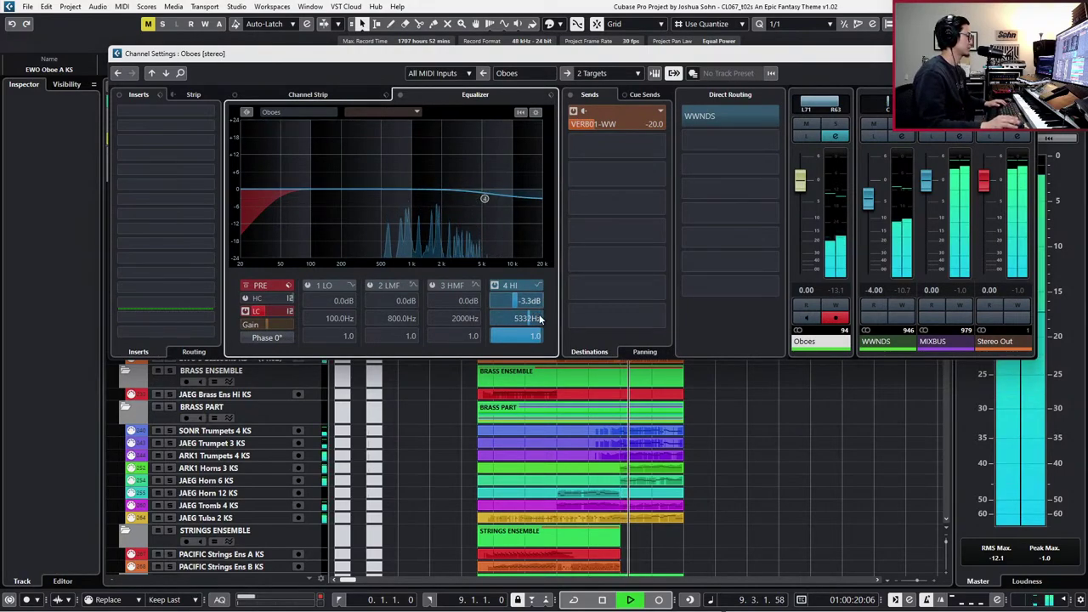
click(835, 125)
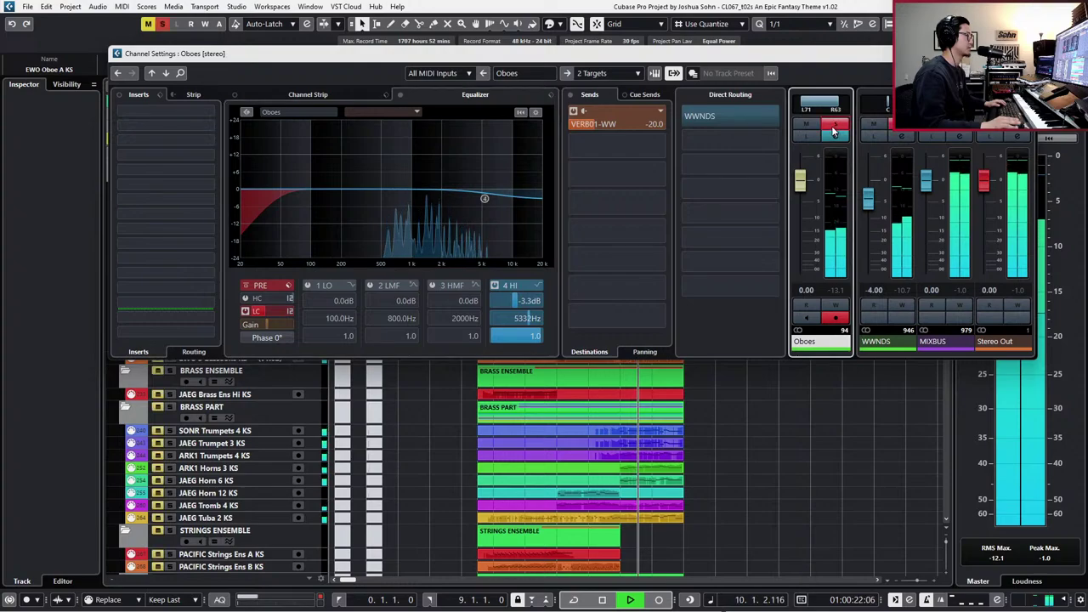
drag(460, 194, 434, 195)
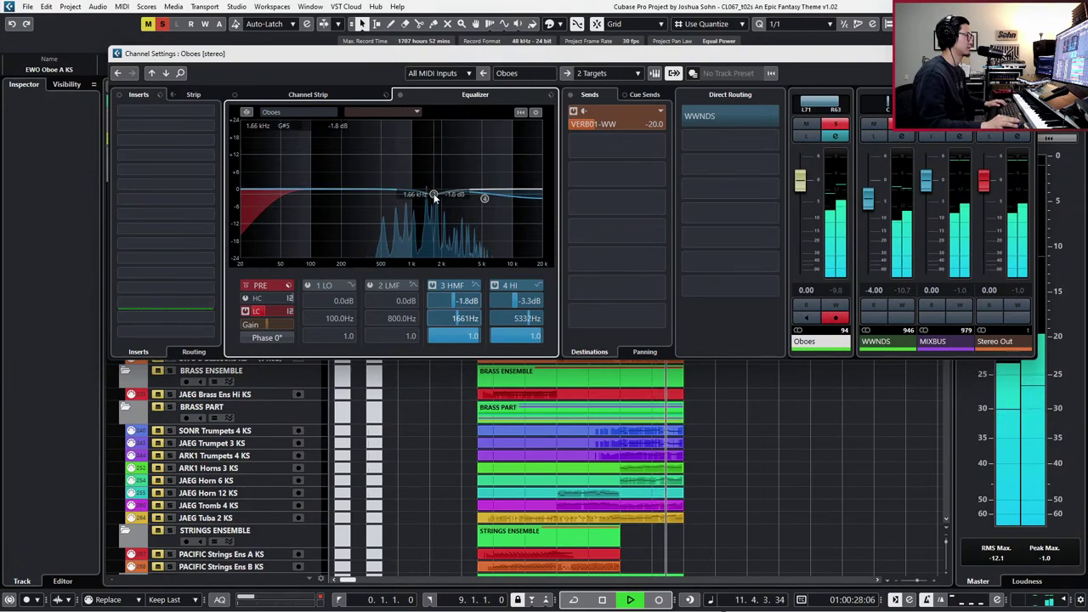
key(space)
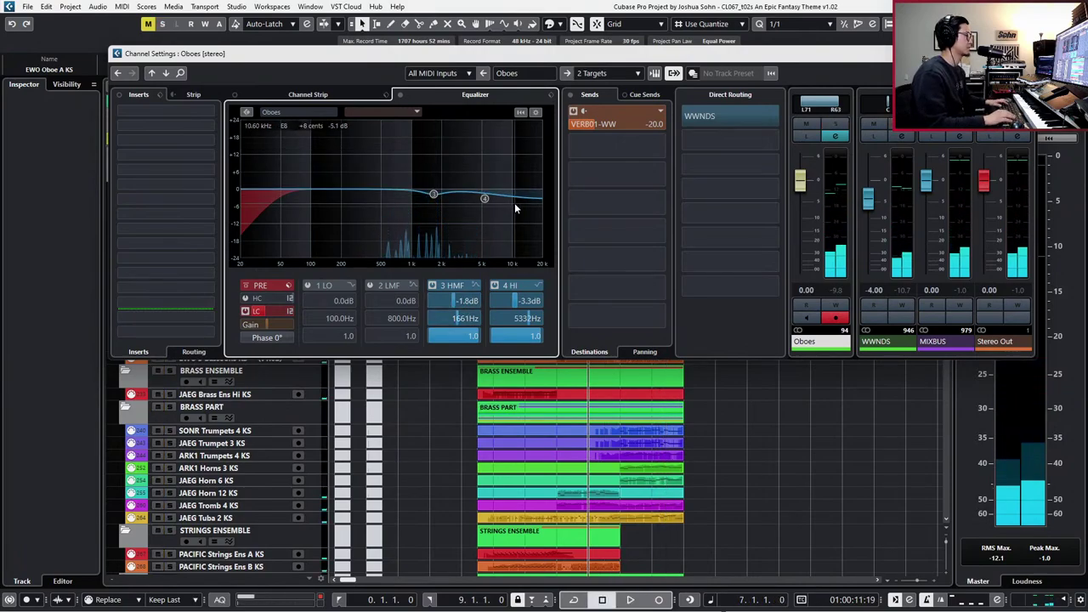
- Play the full arrangement from bar 7 with the new oboe EQ, and close the Oboes channel settings
key(space)
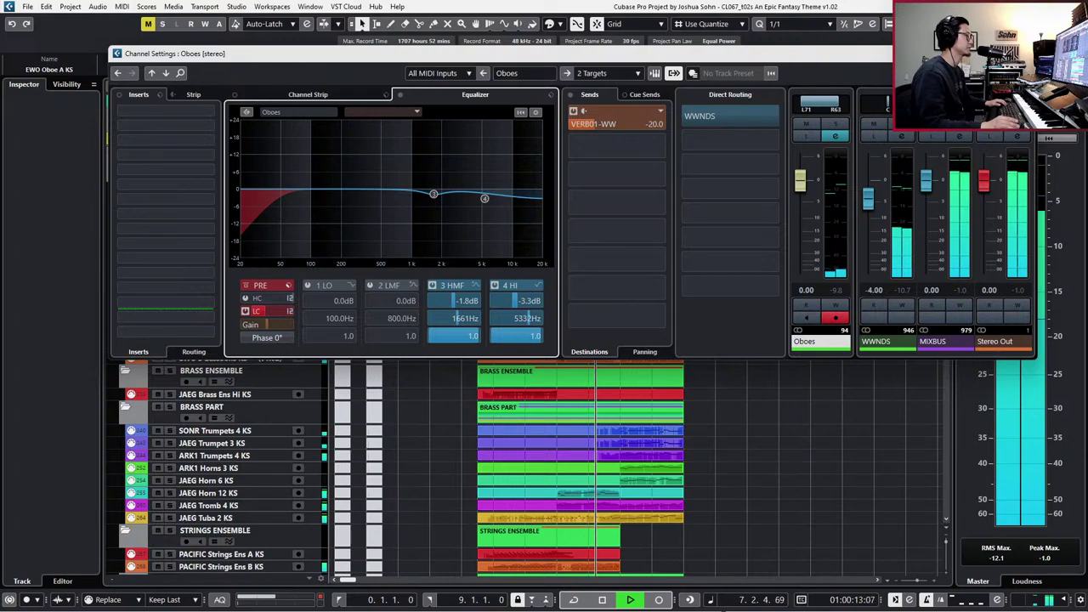
click(1024, 53)
scroll(880, 252, down, 1)
scroll(789, 313, down, 1)
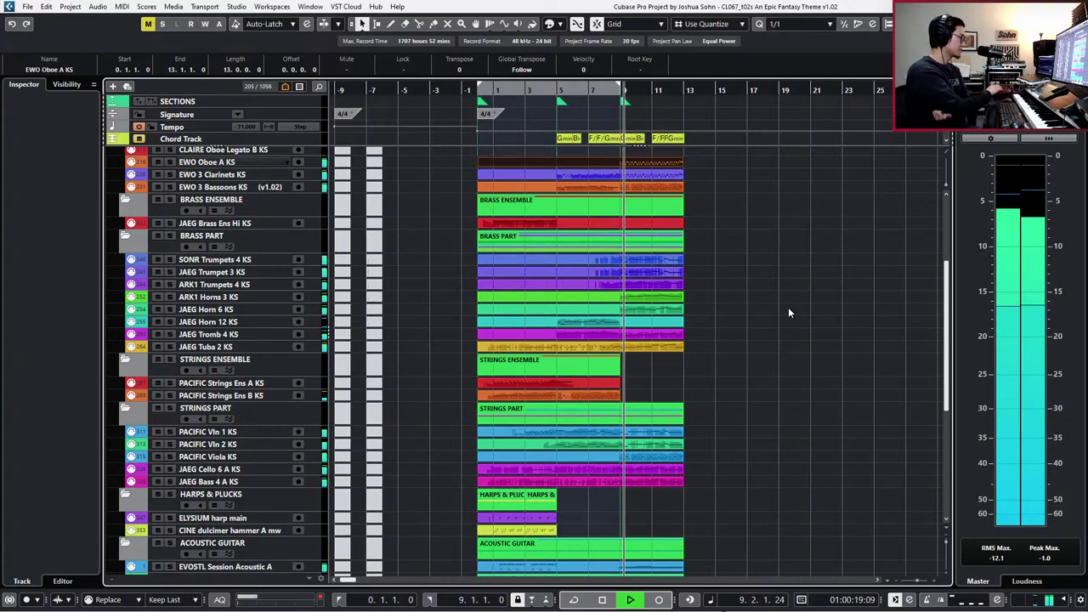
scroll(788, 307, up, 2)
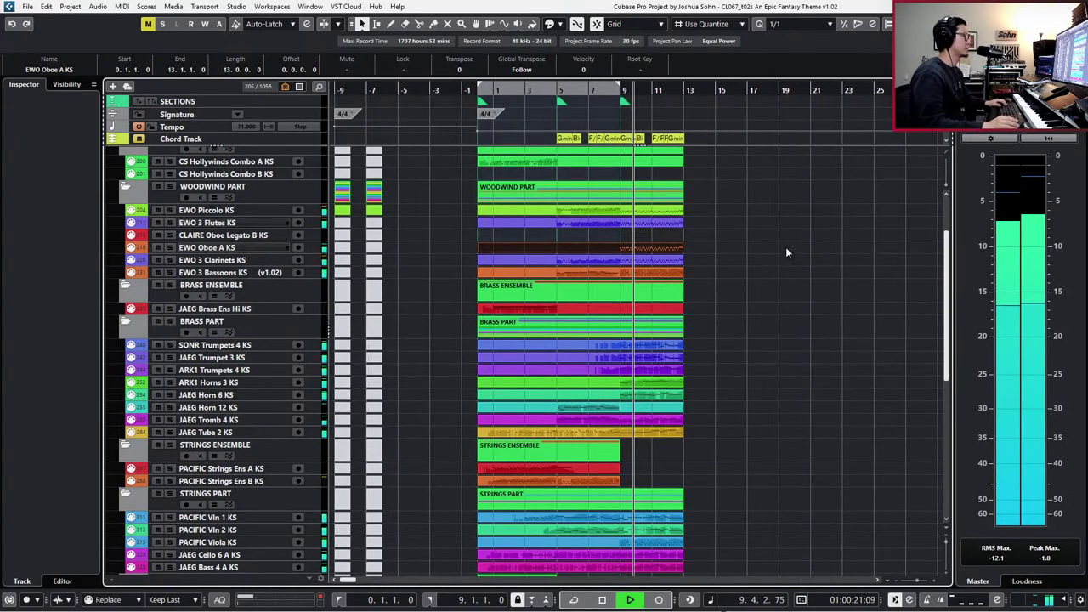
scroll(778, 259, up, 2)
- Select the EWO woodwind parts from Piccolo to Bassoons and check their notes and controller lanes in the Key Editor
click(697, 301)
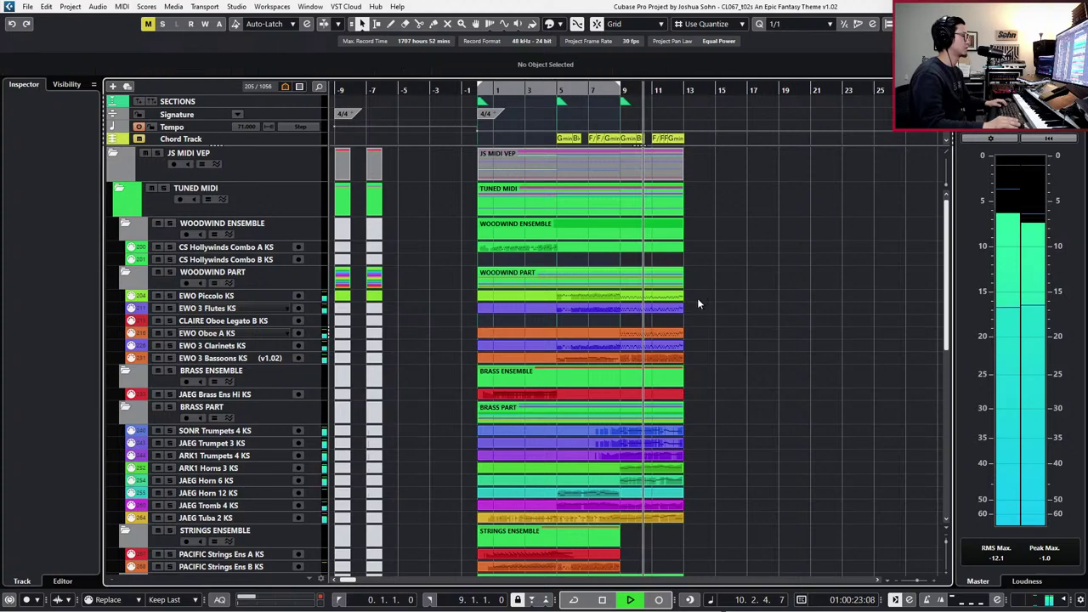
drag(697, 298, 673, 360)
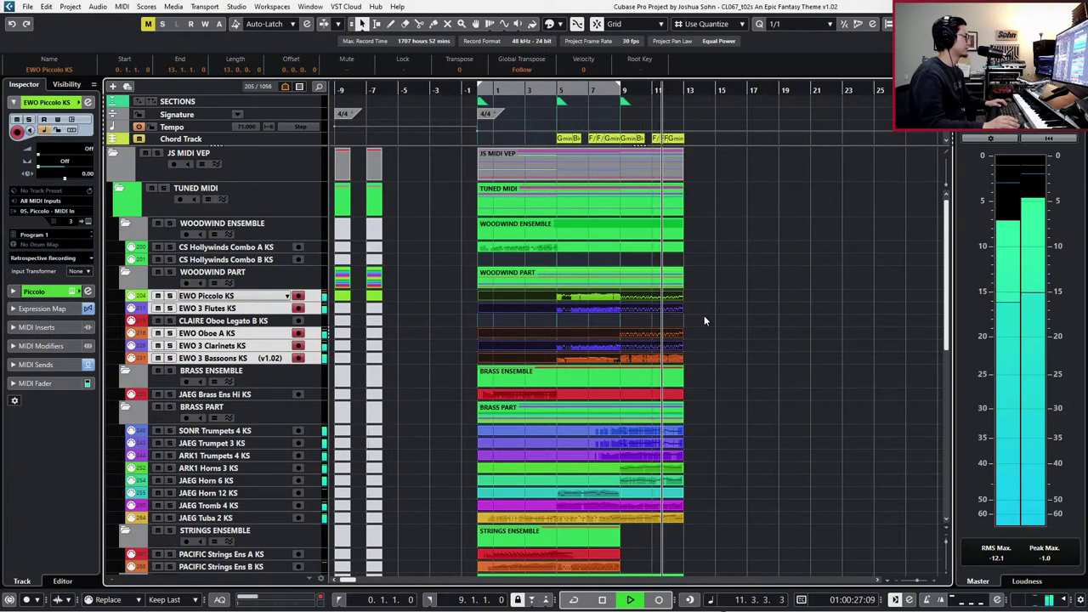
key(Return)
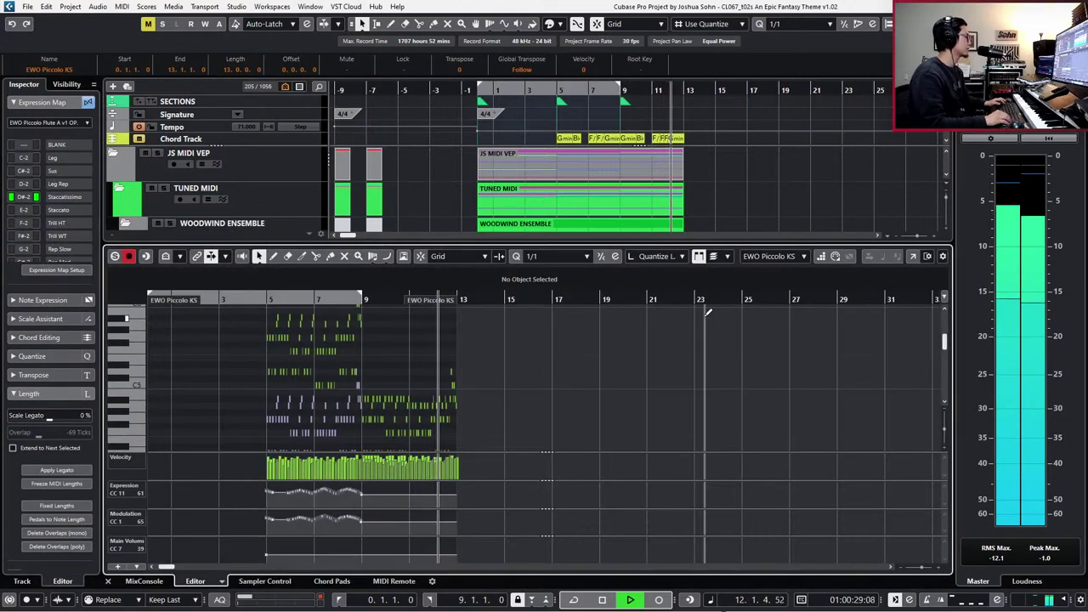
key(space)
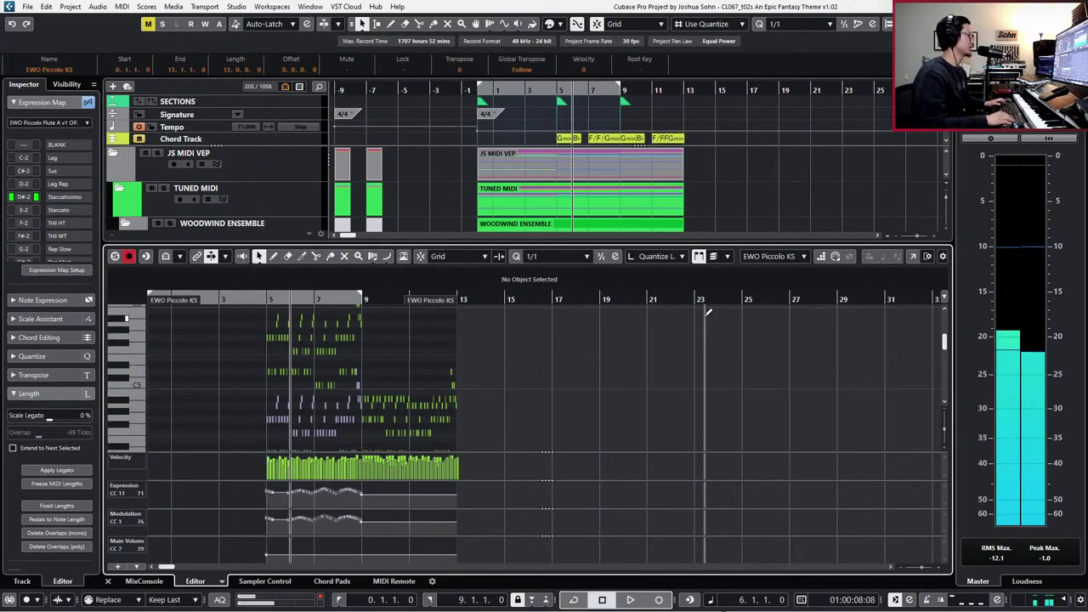
key(KP_Subtract)
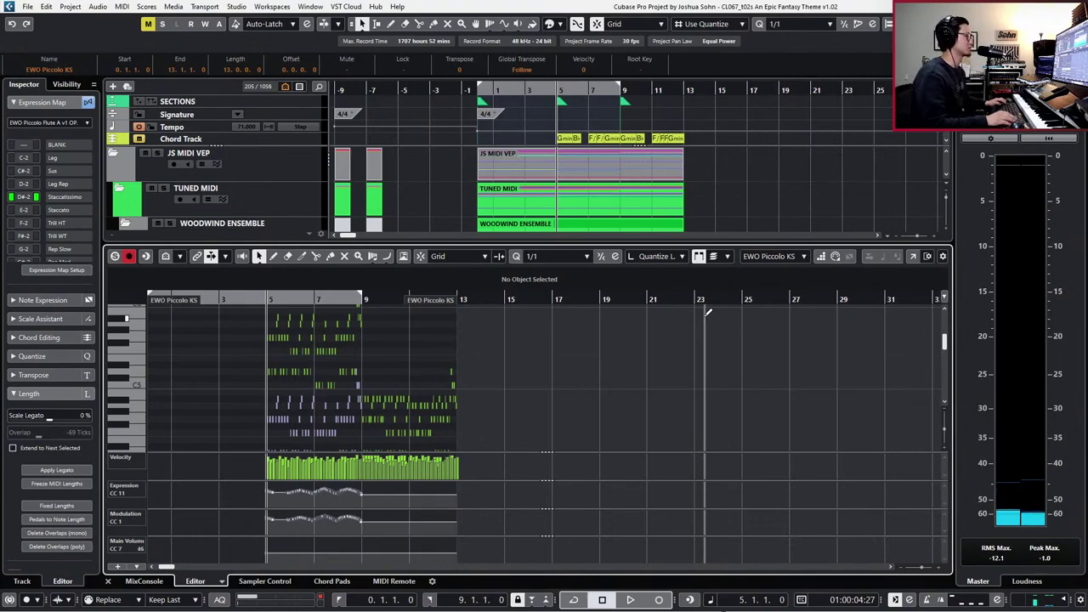
key(Return)
- Play the full arrangement from bar 5 and review the JAEG Horn 12 and PACIFIC Strings Ens B parts
key(space)
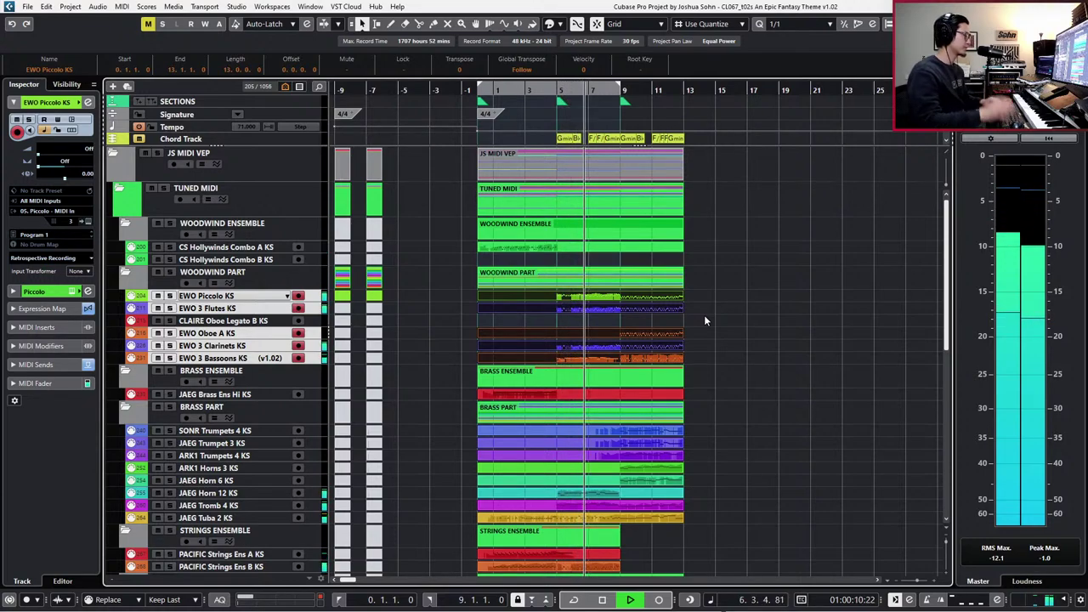
click(536, 490)
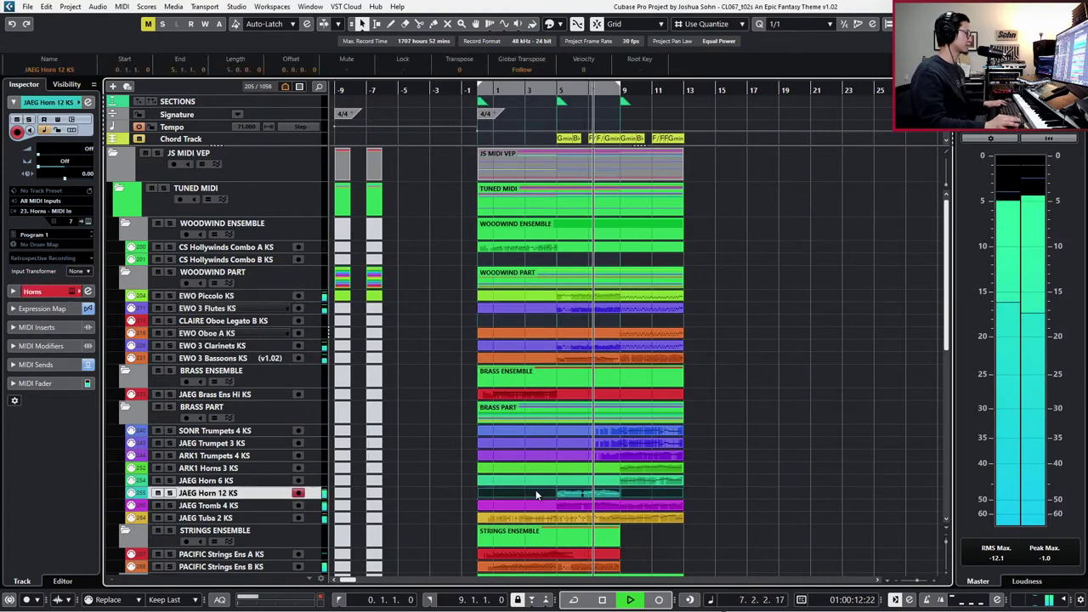
scroll(583, 493, down, 3)
scroll(583, 493, down, 3)
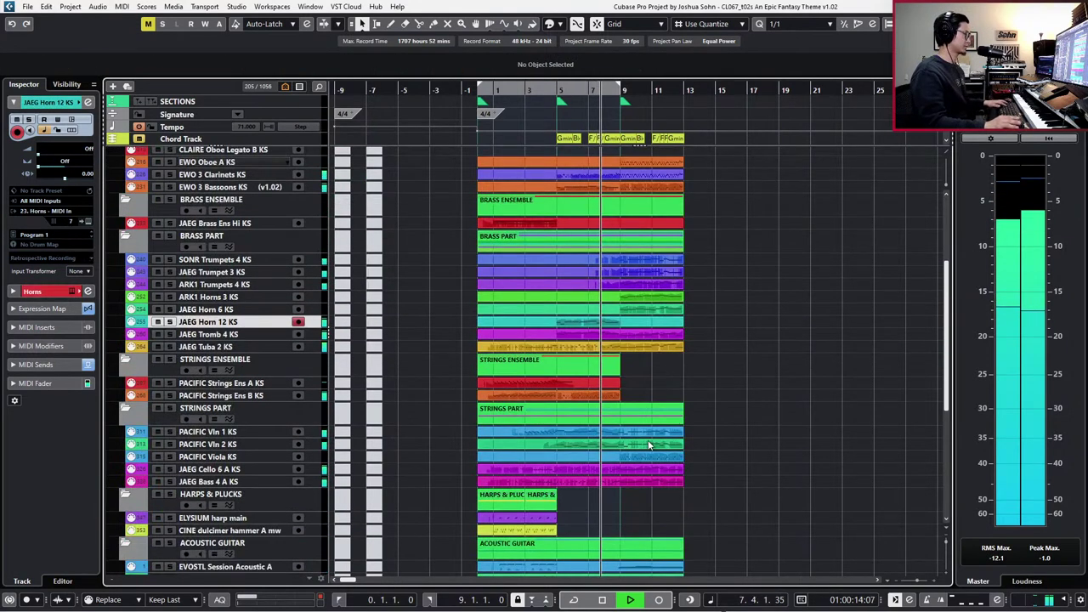
click(579, 396)
click(637, 397)
- Glue the split parts in the HARPS & PLUCKS folder into one continuous part
scroll(668, 443, down, 3)
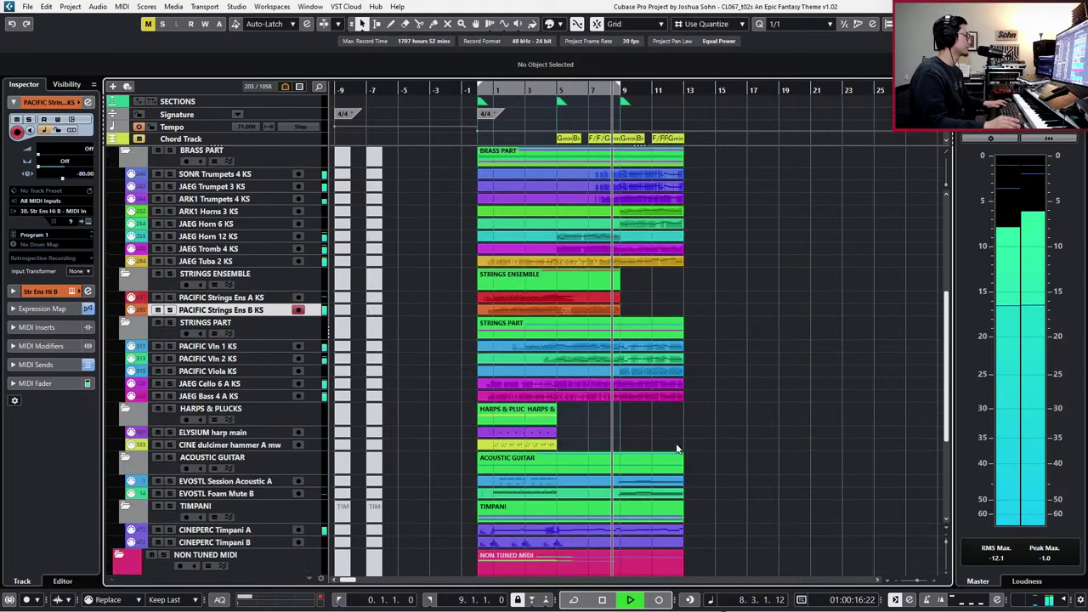
drag(525, 446, 578, 452)
key(g)
click(601, 432)
- Glue the split JAEG Snare Drum 2 Low parts in the PERC ORCH DRUMS folder into one part
scroll(601, 433, down, 3)
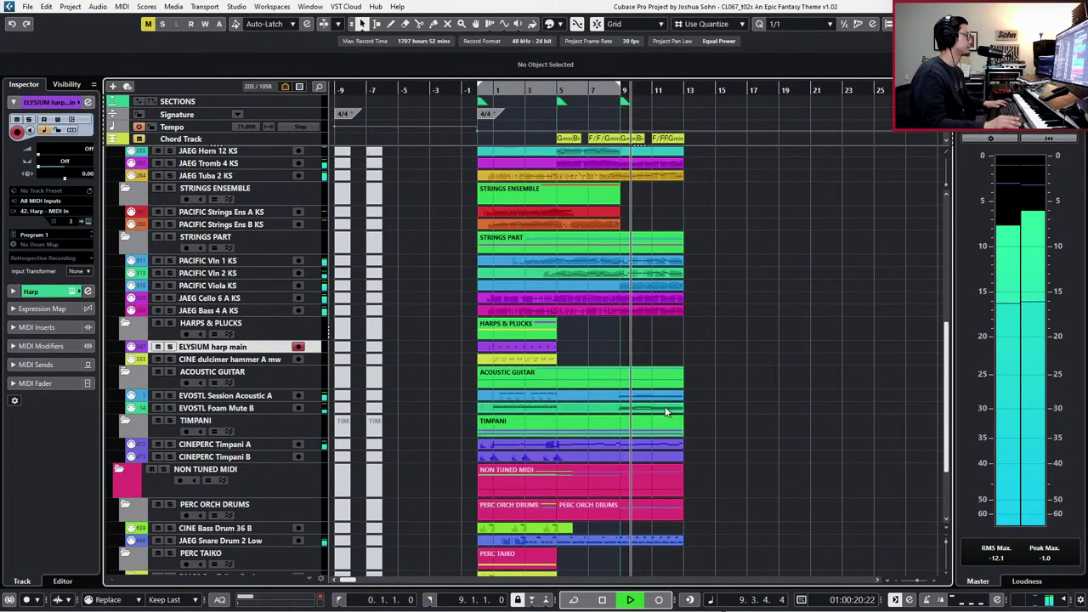
scroll(714, 408, down, 3)
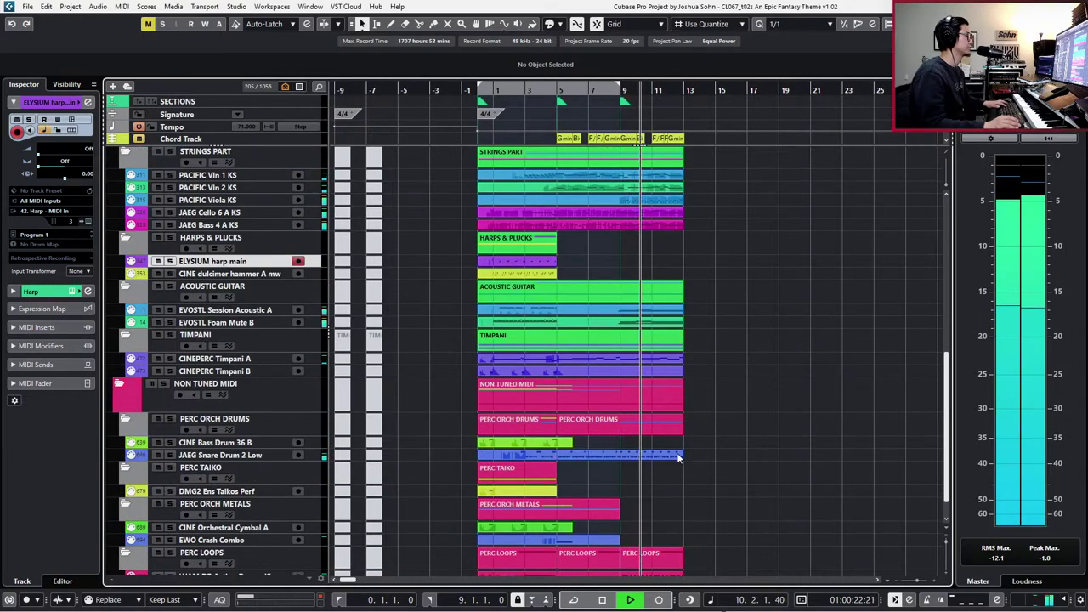
click(696, 455)
- Glue the three UJAM DR Action Drums JS parts in the PERC LOOPS folder into one continuous part
scroll(692, 474, down, 1)
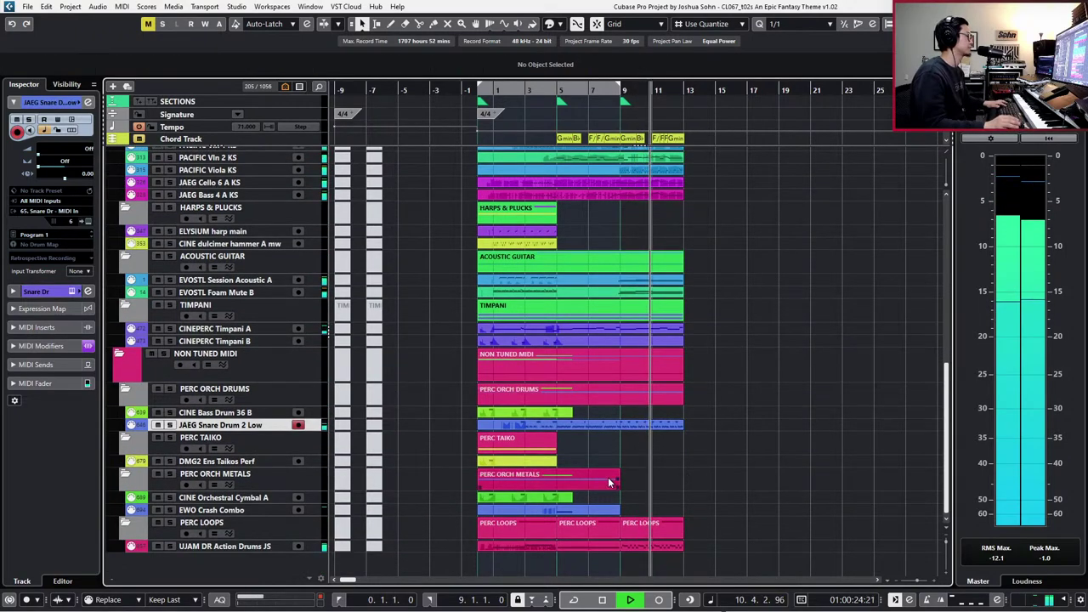
drag(714, 548, 520, 546)
key(g)
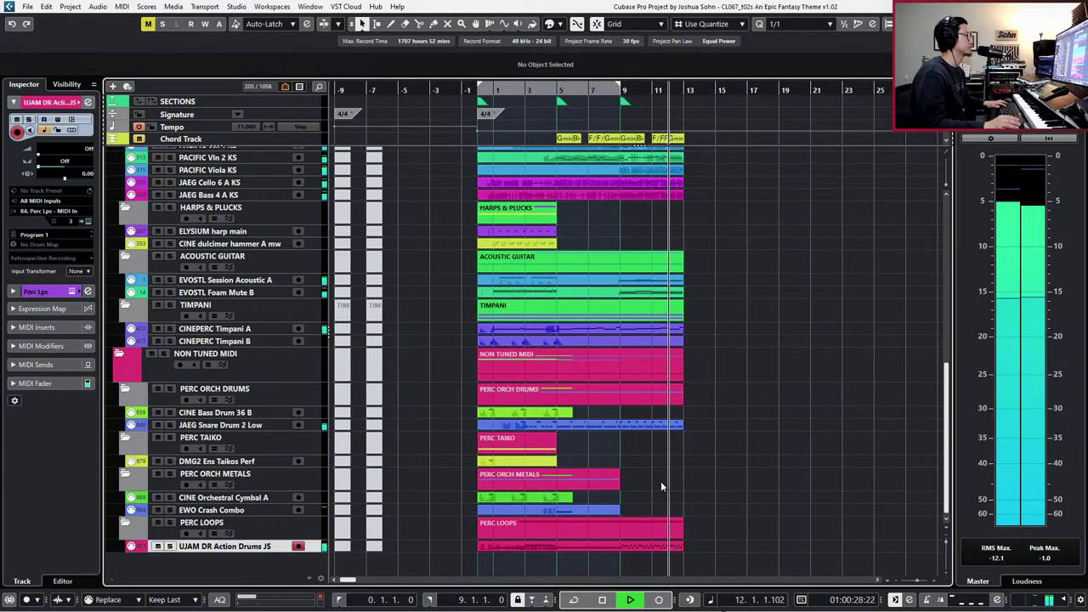
scroll(711, 415, up, 8)
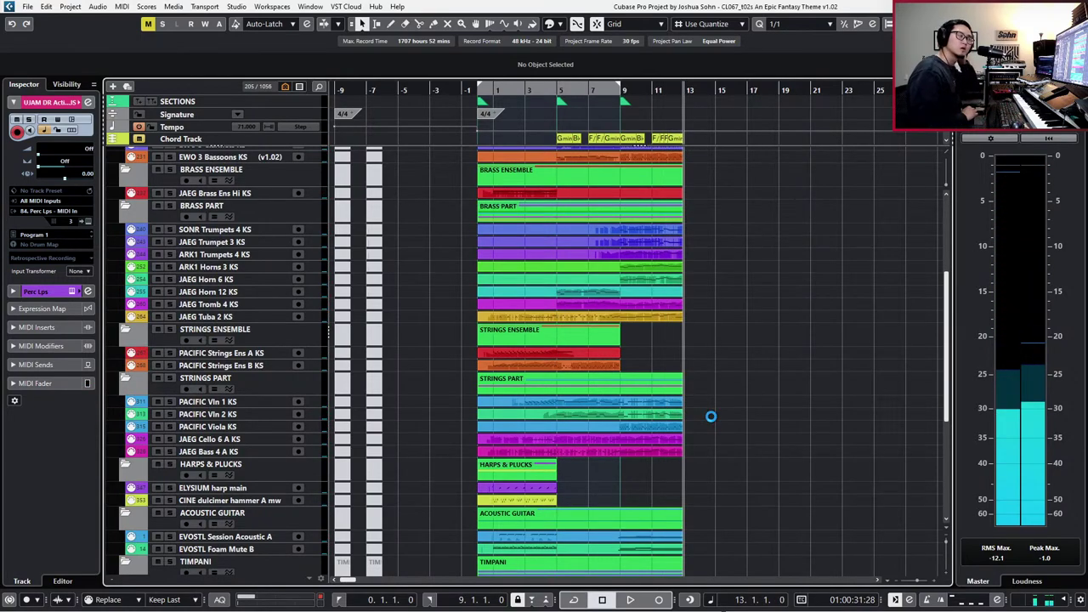
- Set the locator range to run from bar 9 to bar 13
key(KP_Subtract)
key(KP_Subtract)
key(KP_Subtract)
key(KP_Subtract)
key(KP_Subtract)
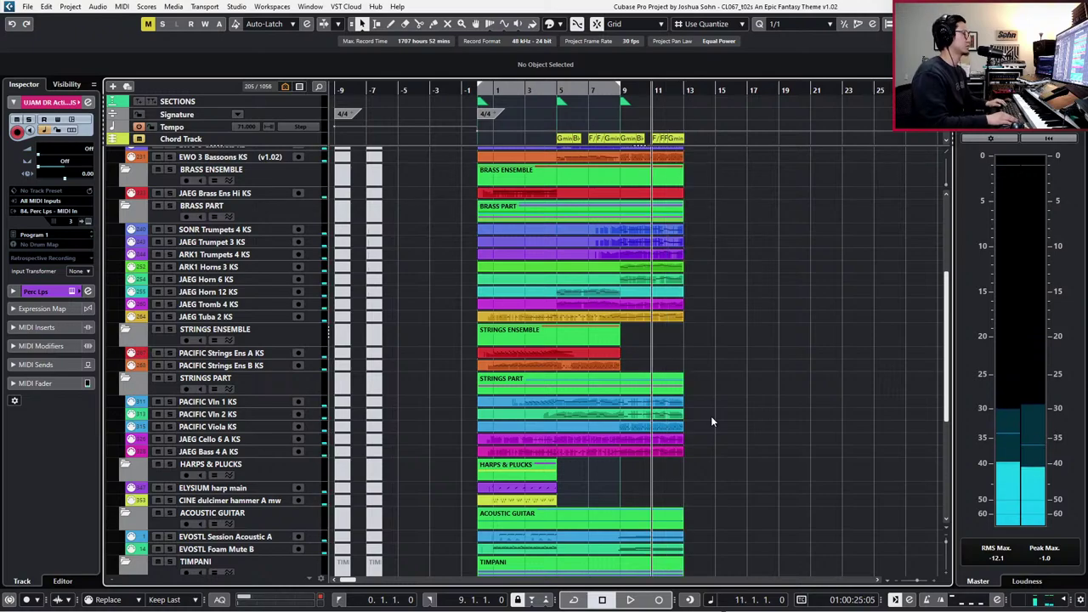
scroll(711, 417, down, 8)
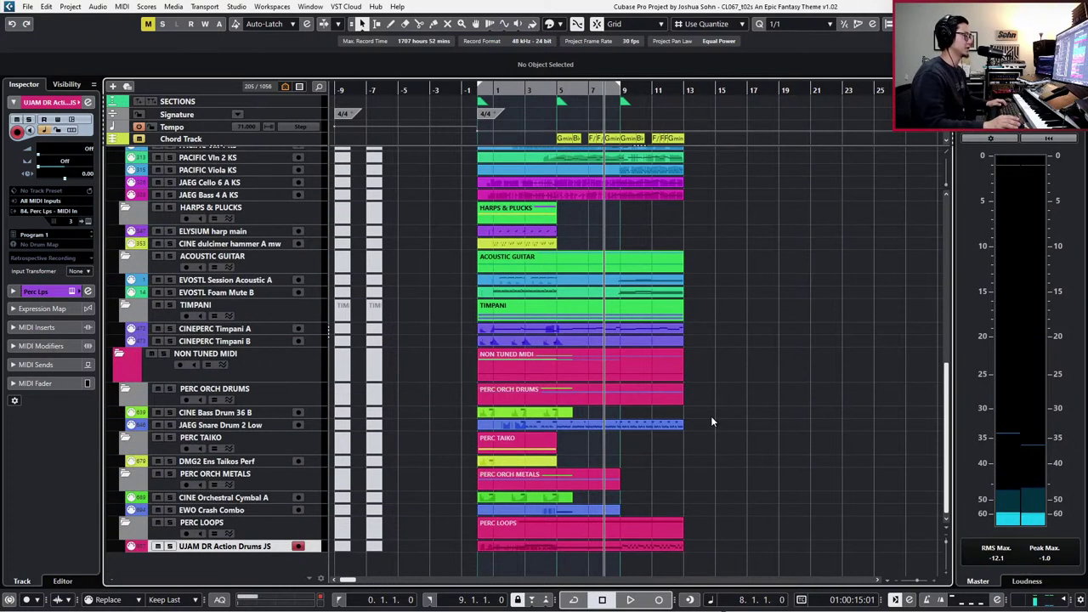
key(h)
key(h)
key(KP_Add)
key(ctrl+KP_1)
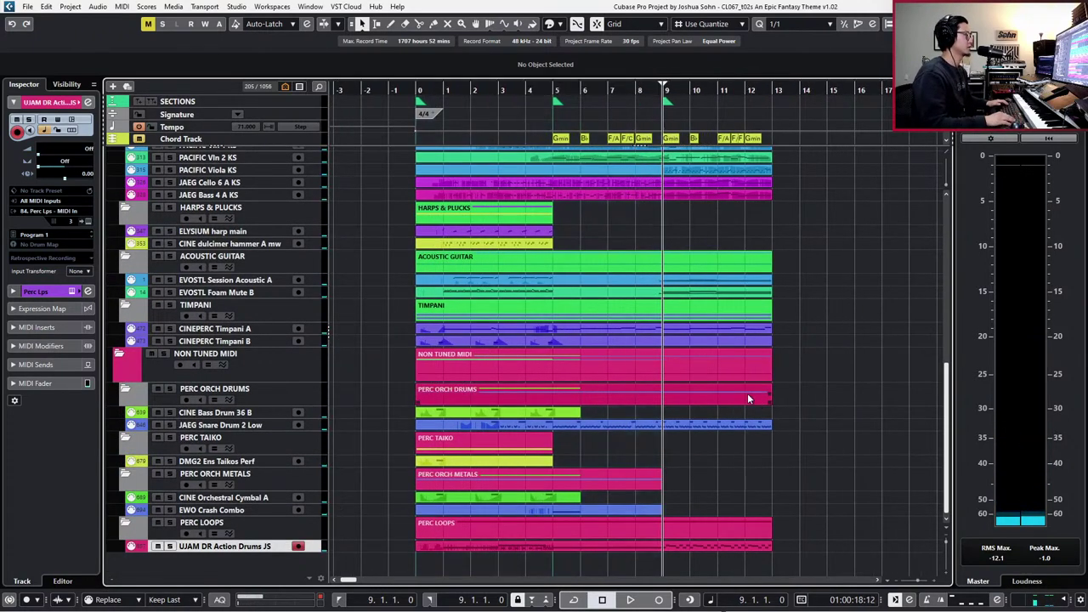
key(KP_Add)
key(KP_Add)
key(KP_Add)
key(KP_Add)
key(ctrl+KP_2)
key(KP_1)
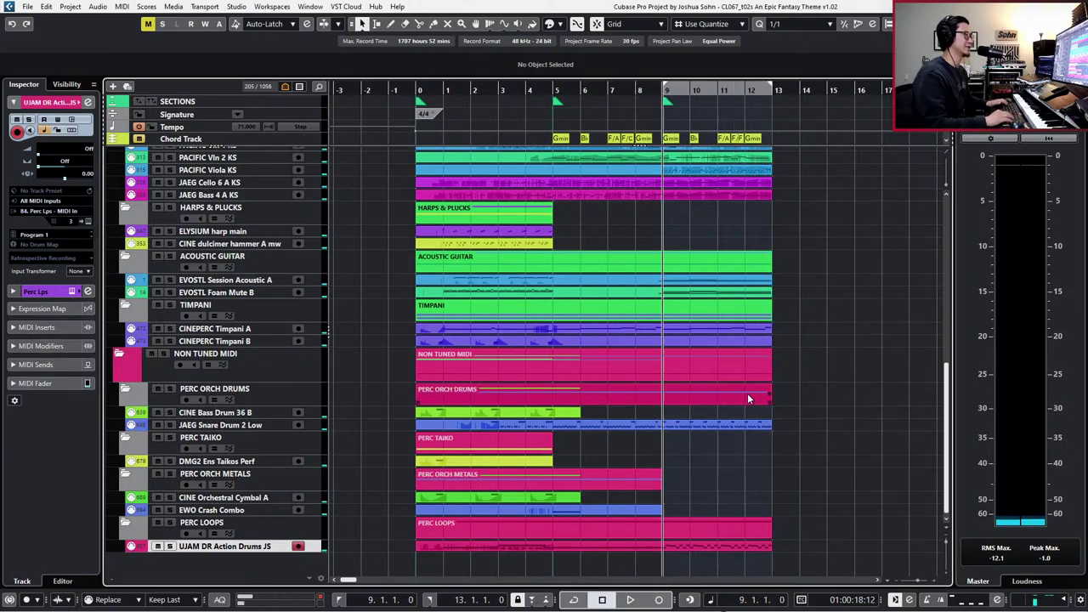
- Add a CINE Bass Drum 36 B part over bars 9 to 13 and close the gap to its earlier part
key(KP_Subtract)
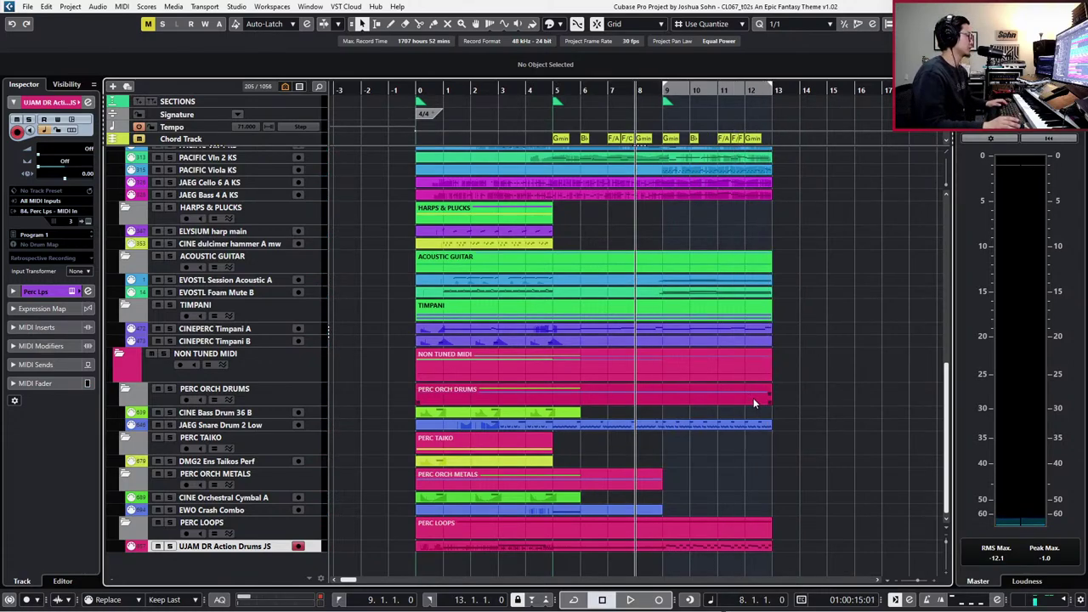
double_click(685, 414)
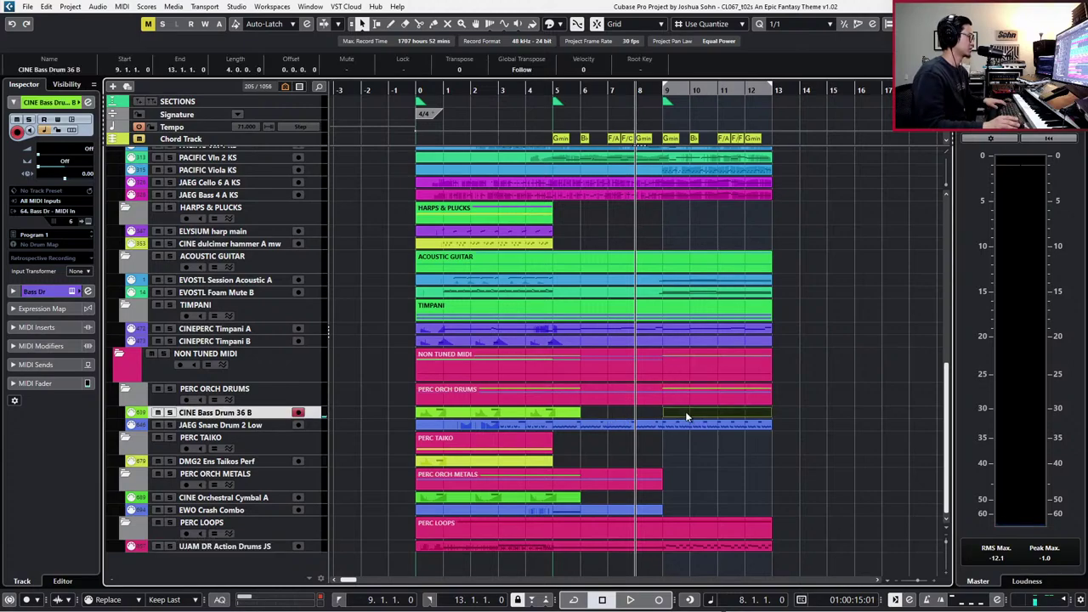
drag(580, 414, 664, 414)
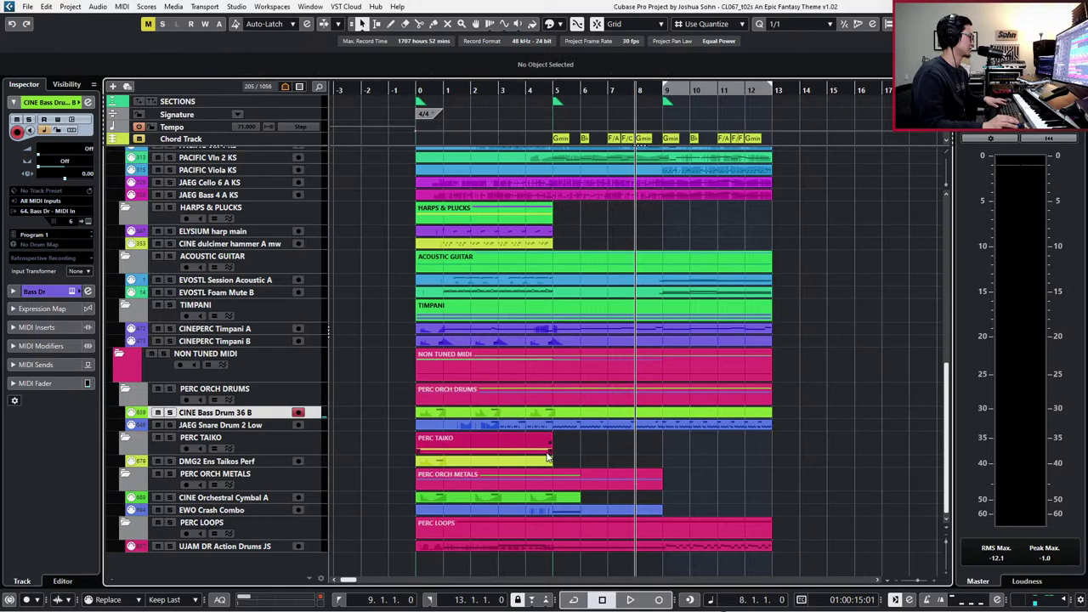
- Create CINE Orchestral Cymbal A and EWO Crash Combo parts over bars 9 to 13 and glue each to its track's earlier part
double_click(700, 497)
double_click(698, 510)
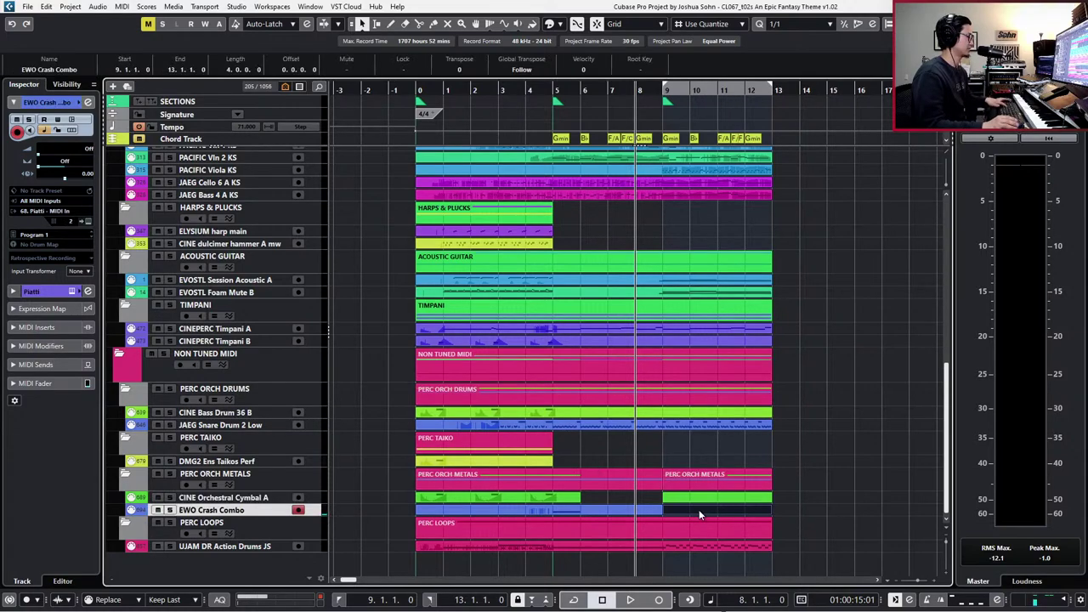
click(567, 499)
key(g)
key(4)
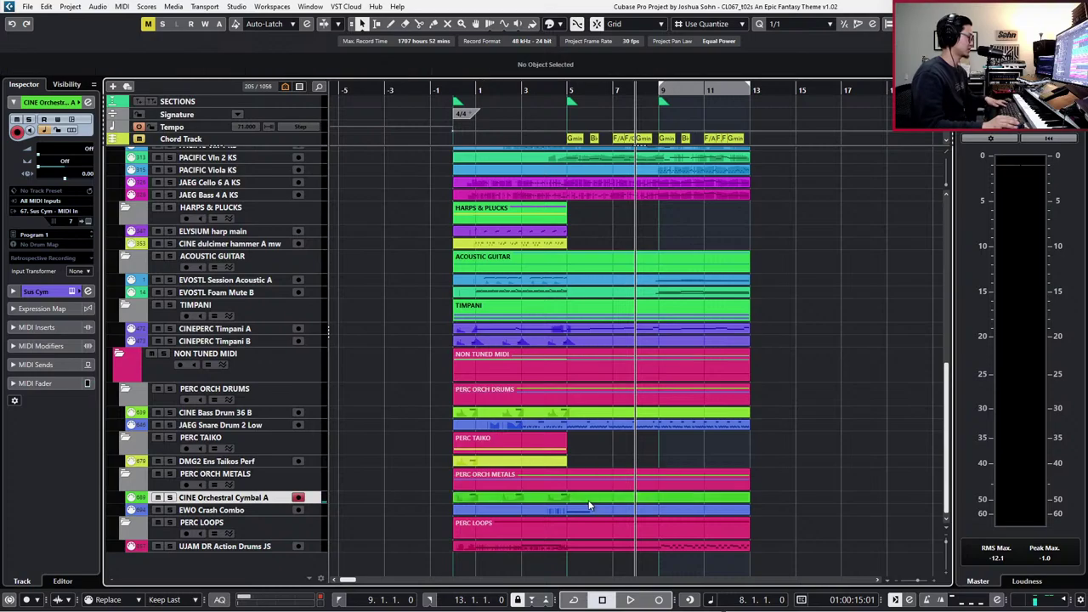
click(588, 509)
key(4)
- Check the CINE Orchestral Cymbal A and EWO Crash Combo parts and move the playback position back to bar 7
click(617, 501)
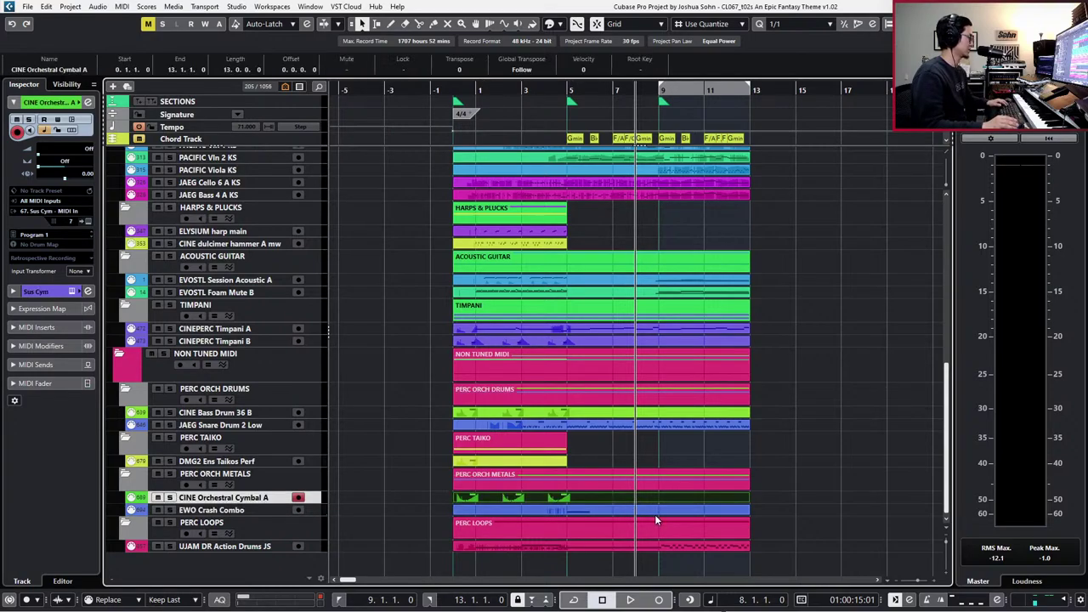
click(657, 512)
click(676, 498)
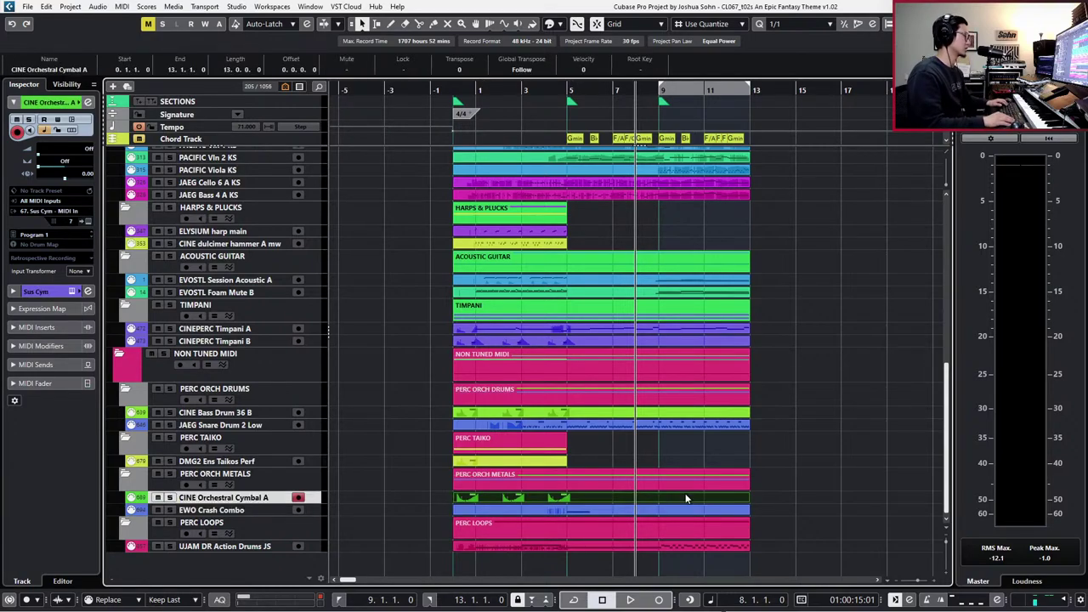
key(KP_Subtract)
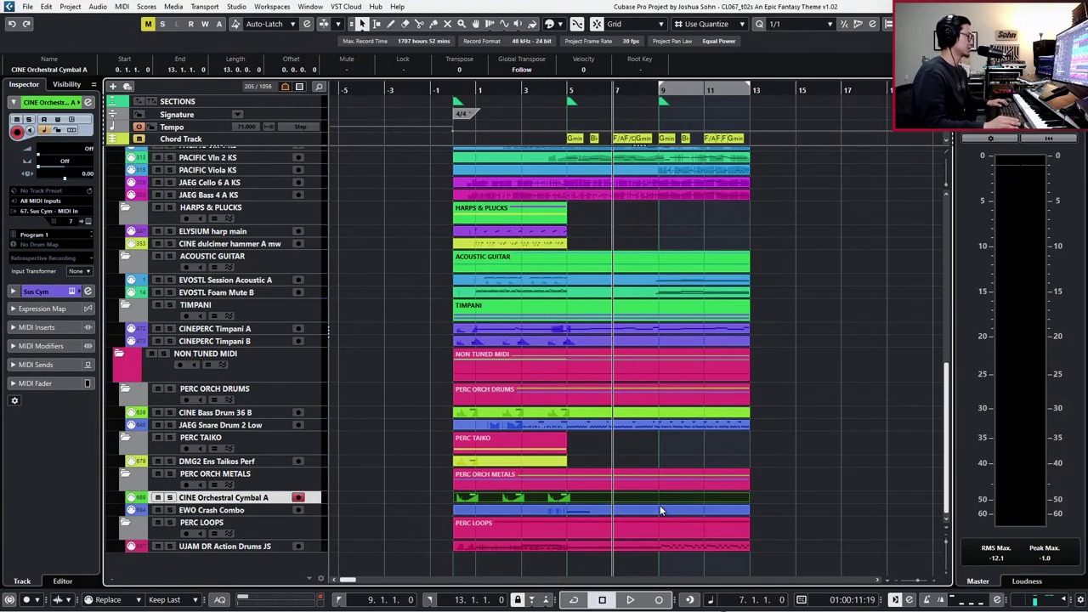
- In the EWO Crash Combo part, paste copies of the bar 5 C1 note at bars 9 and 11
double_click(659, 508)
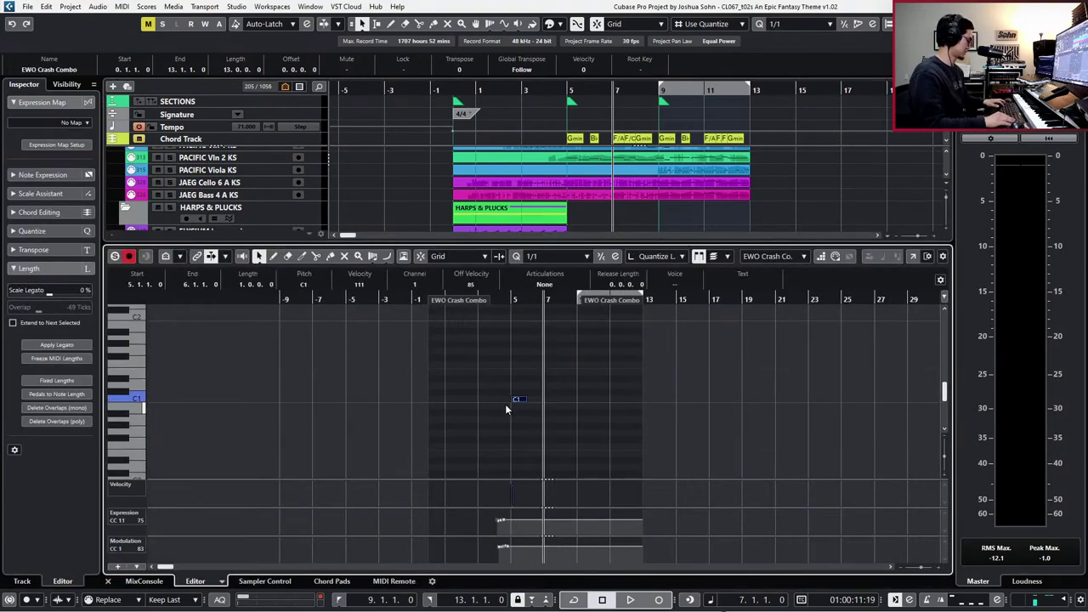
key(g)
key(g)
key(g)
key(h)
key(h)
key(h)
key(h)
key(h)
key(h)
key(h)
key(KP_Add)
key(KP_Add)
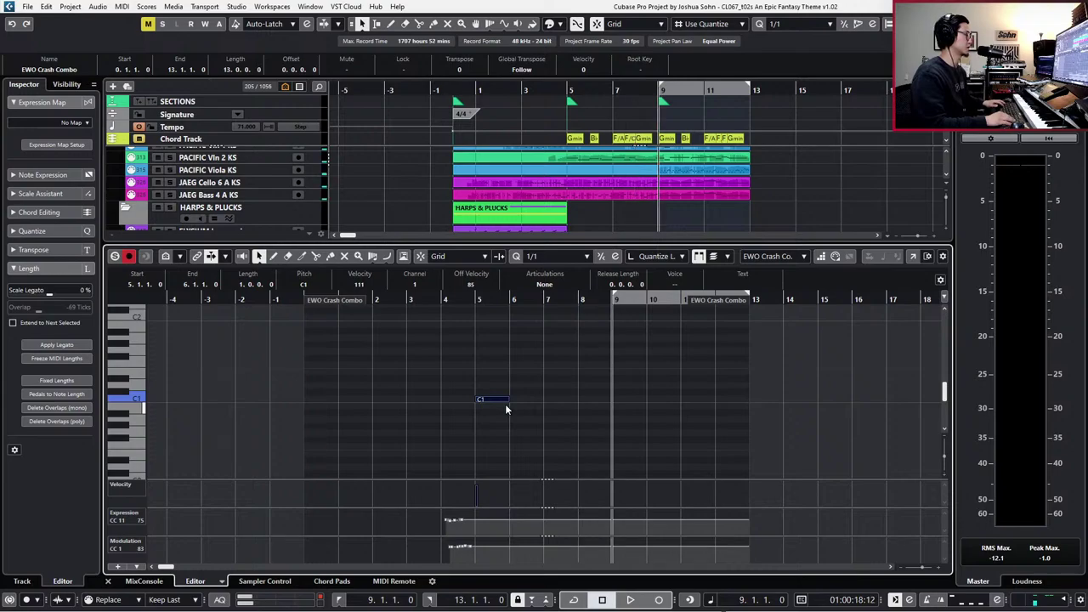
key(ctrl+v)
key(KP_Add)
key(KP_Add)
key(ctrl+v)
- Play back the crash hits from bar 9 and return to the full arrangement
key(KP_Subtract)
key(KP_Subtract)
key(space)
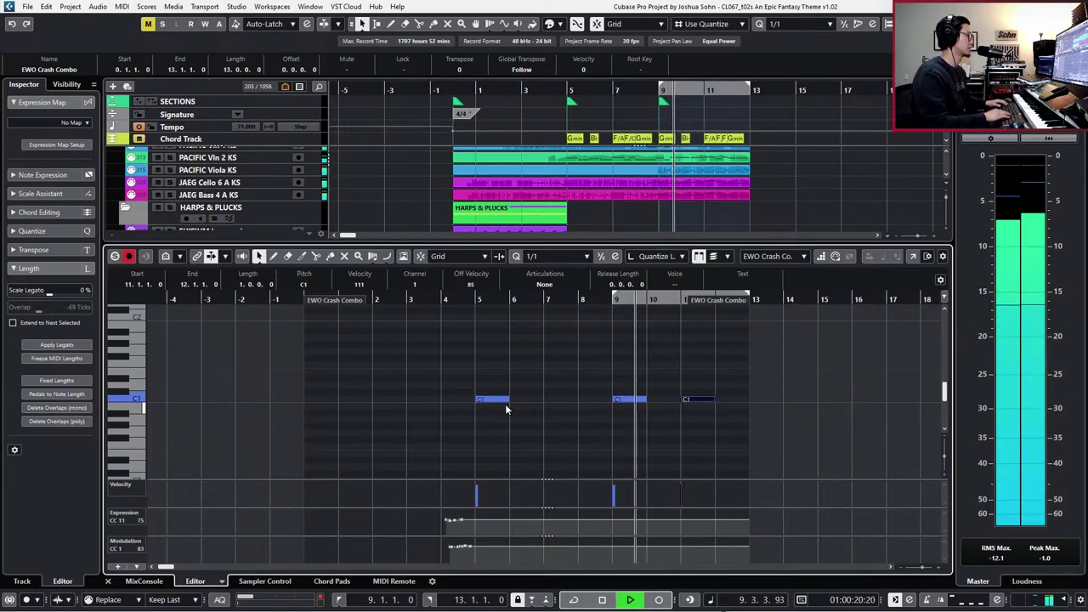
key(ctrl+e)
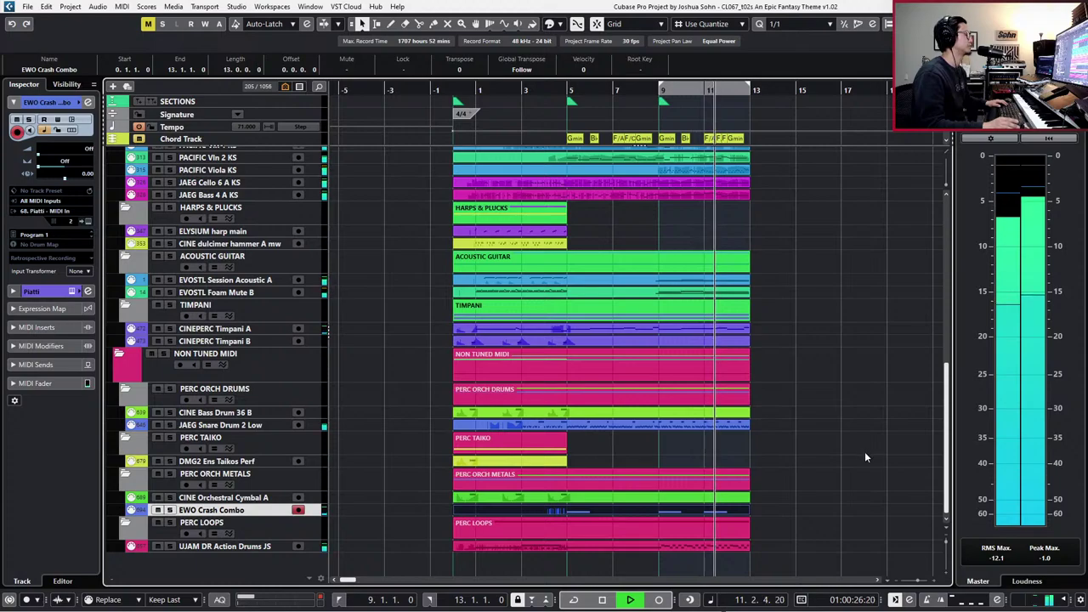
key(space)
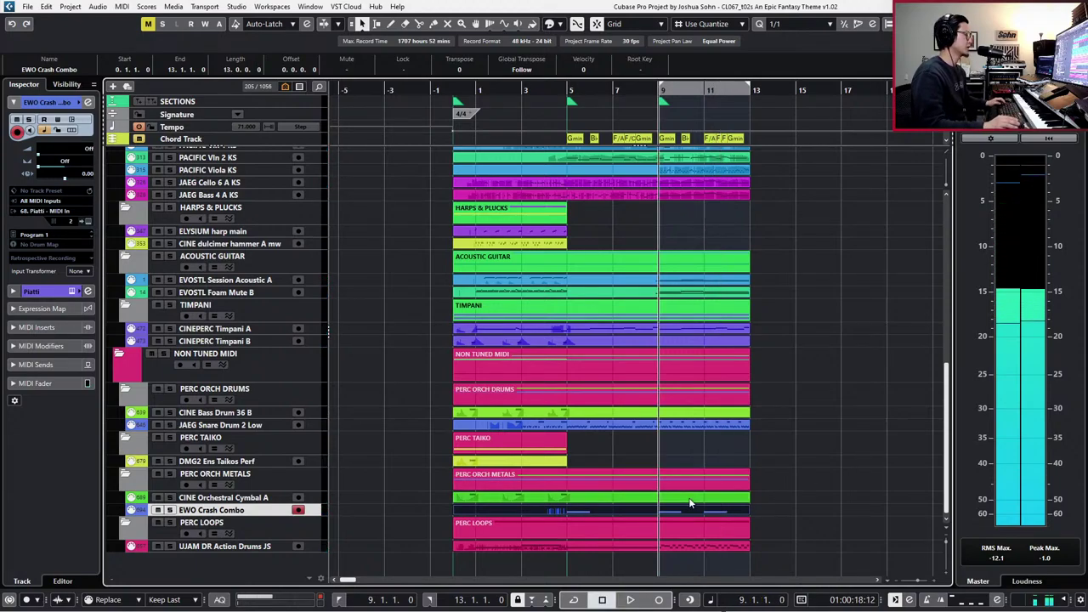
- Split the EWO Crash Combo part at bar 9, copy its bars 9–13 to CINE Bass Drum 36 B, and glue the copy to the existing part
alt+click(659, 509)
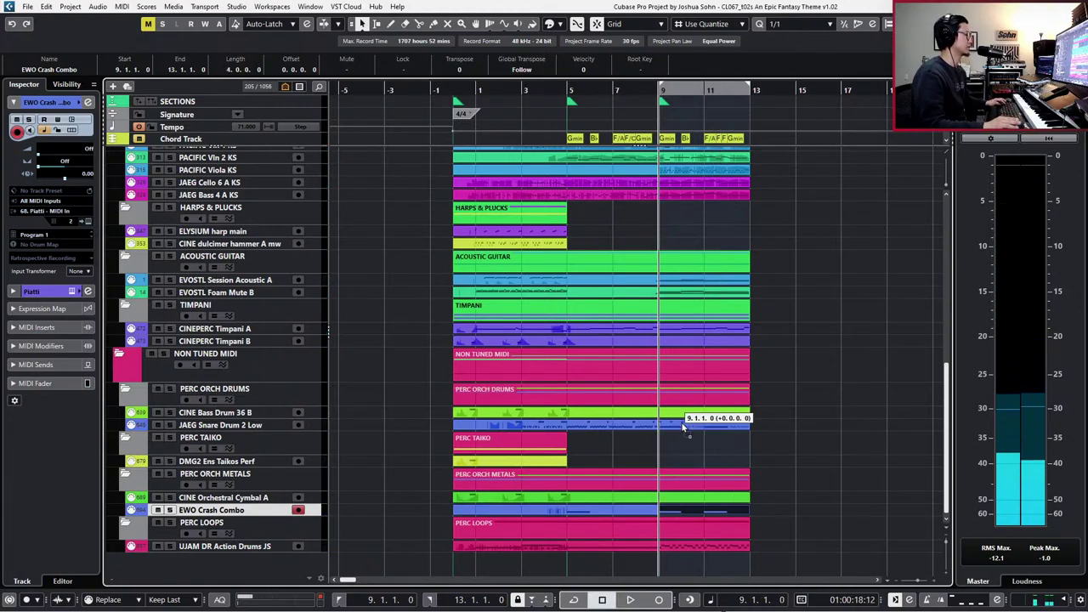
drag(681, 453, 685, 413)
click(636, 411)
key(g)
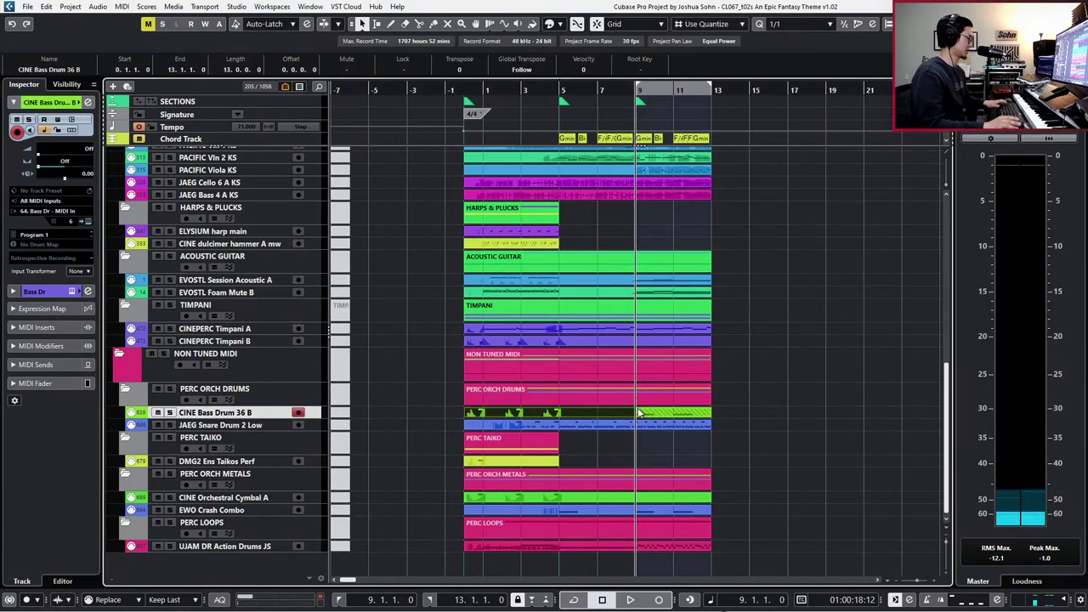
- Open the CINE Bass Drum 36 B part and audition the earlier B2 hit and the C1 note at bar 9
double_click(637, 412)
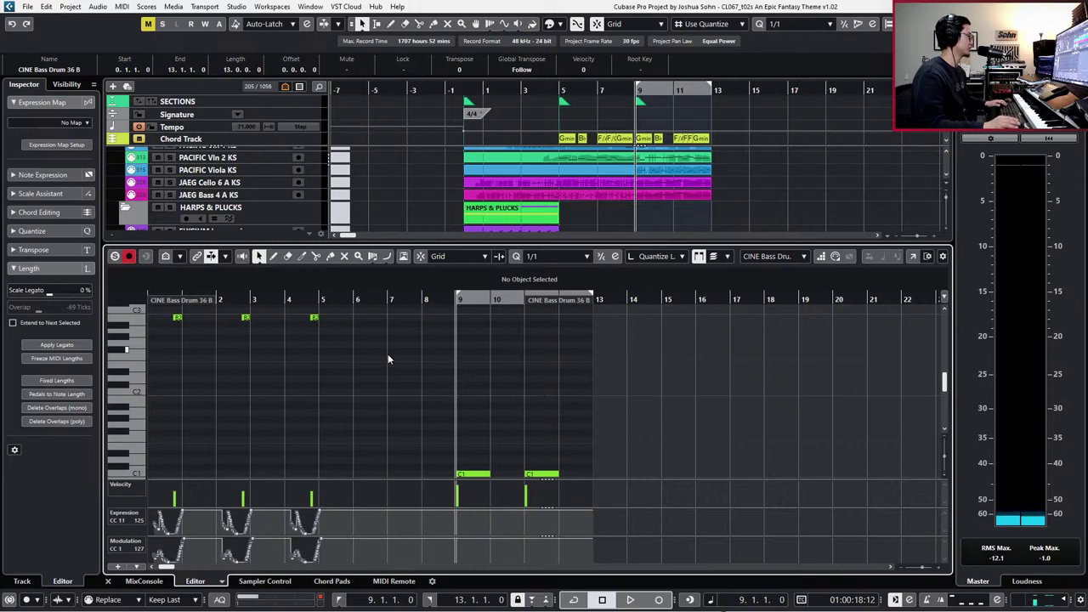
scroll(379, 360, down, 1)
scroll(291, 375, up, 2)
click(314, 351)
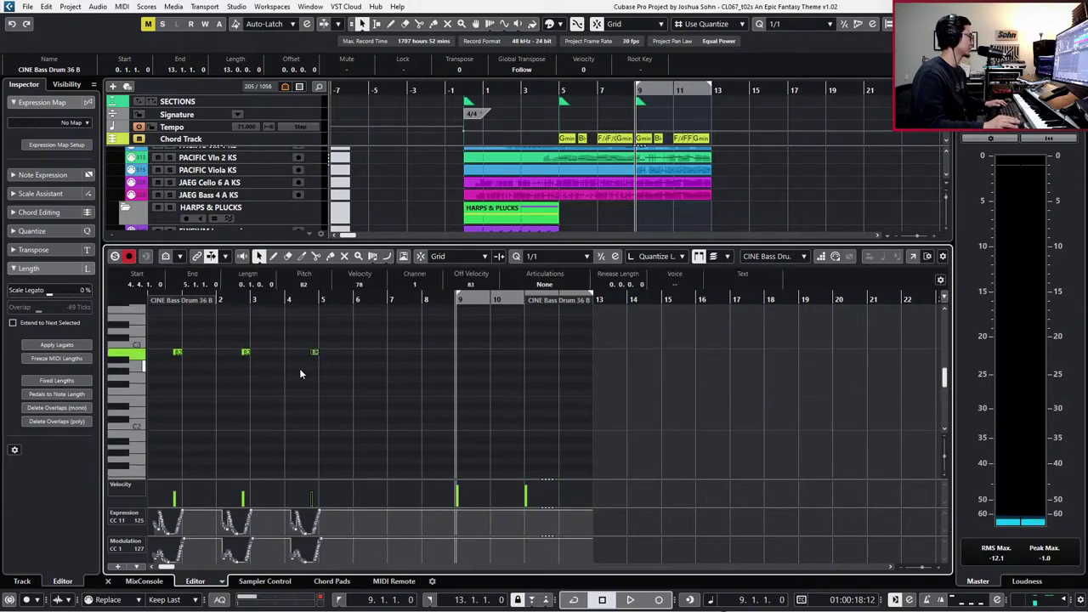
scroll(326, 381, down, 3)
drag(428, 420, 544, 473)
click(473, 418)
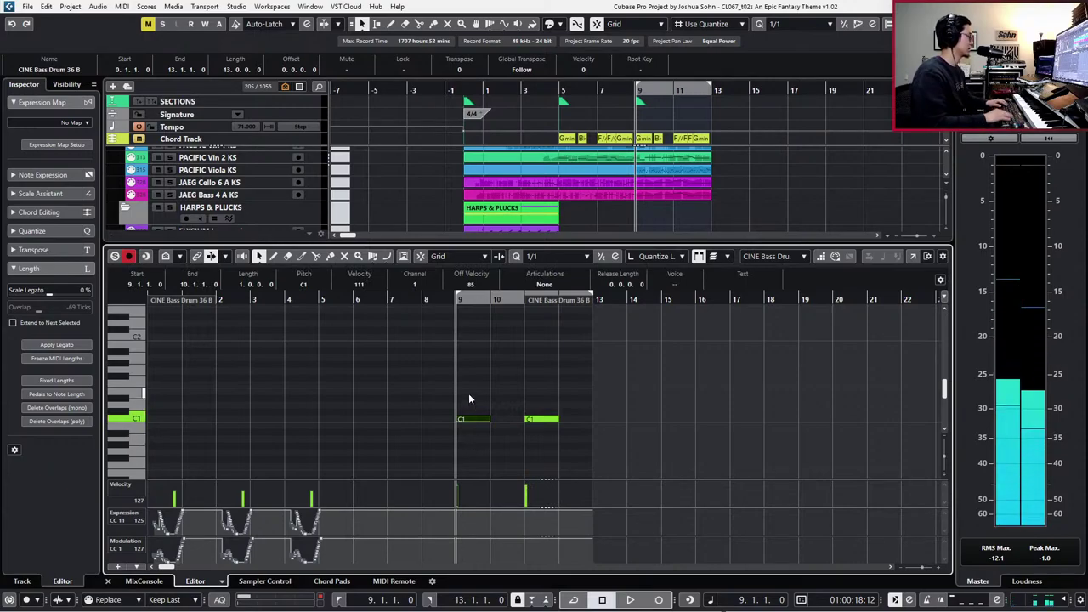
- Raise the velocity of the bass drum's C1 notes at bars 9 and 11 to 123, check them in playback, and close the editor
key(space)
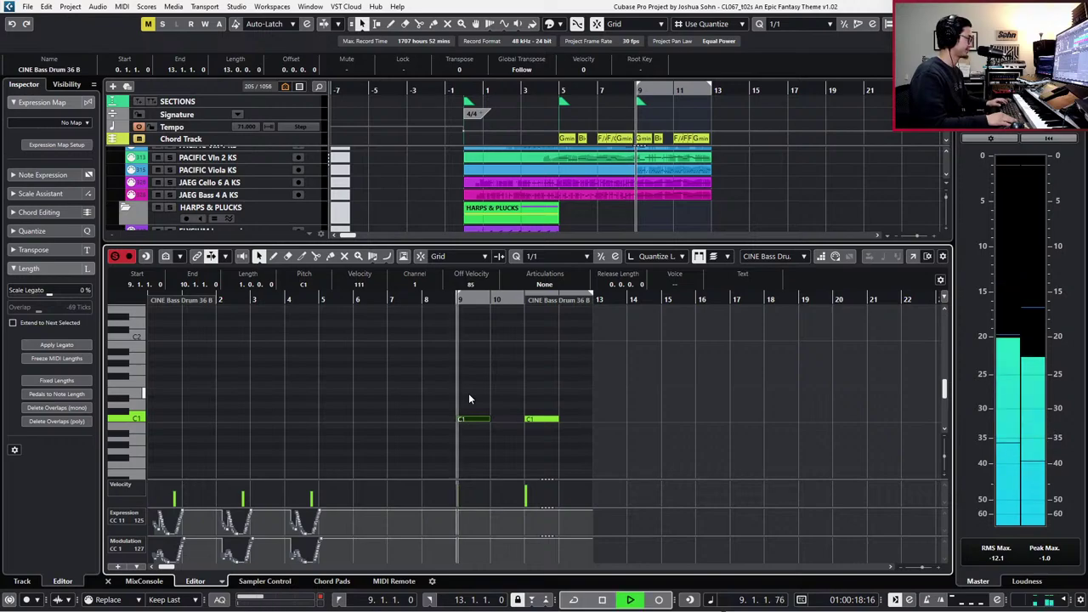
key(s)
key(KP_Subtract)
drag(468, 393, 606, 456)
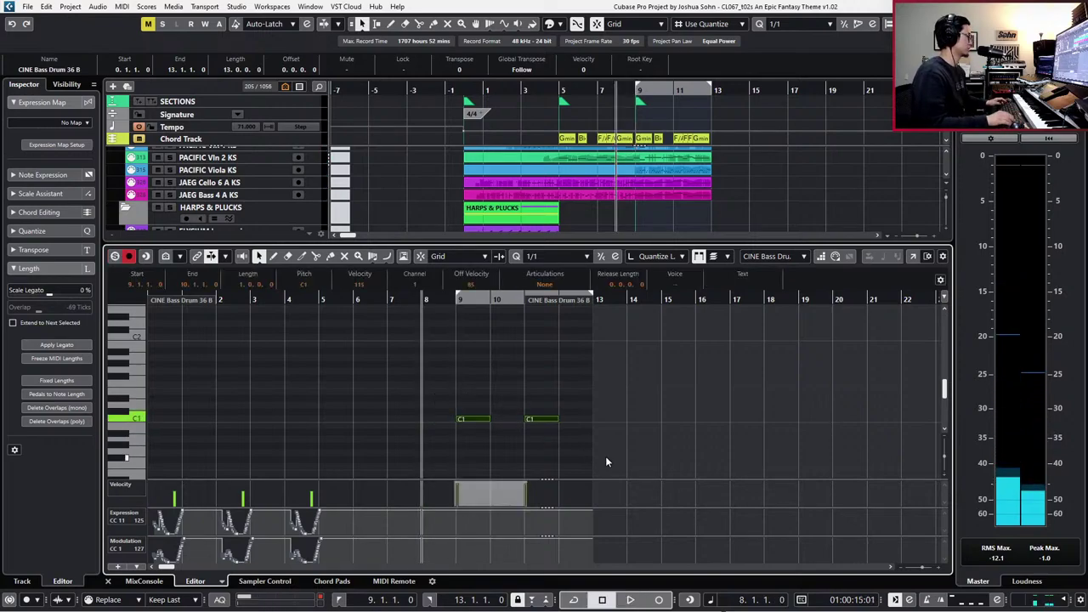
key(space)
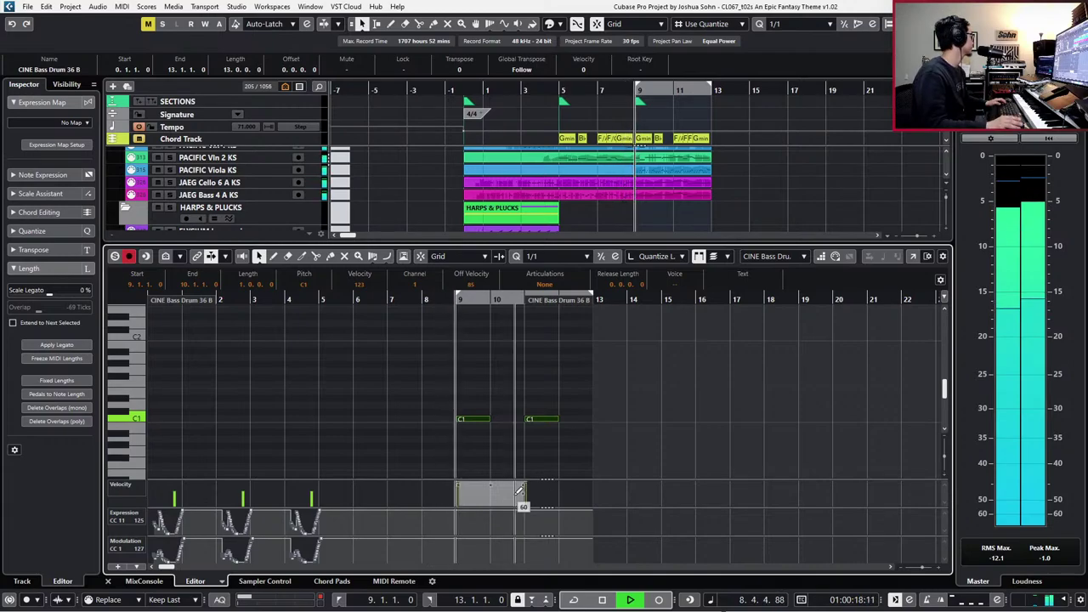
key(space)
key(KP_1)
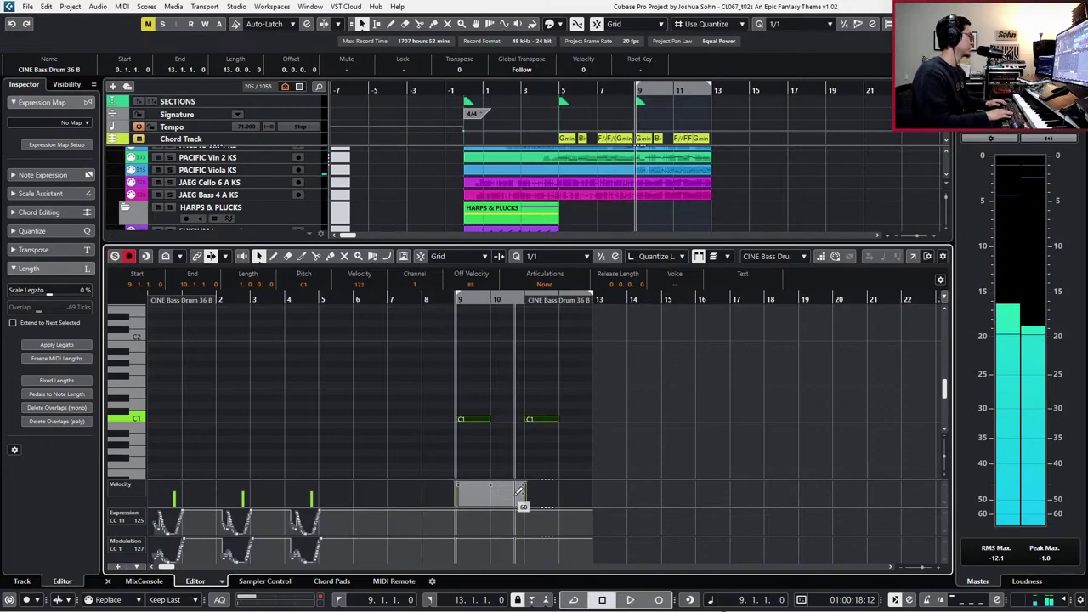
key(ctrl+alt+e)
- Solo the NON TUNED MIDI folder, listen to its percussion around bar 9, and turn solo off
click(294, 363)
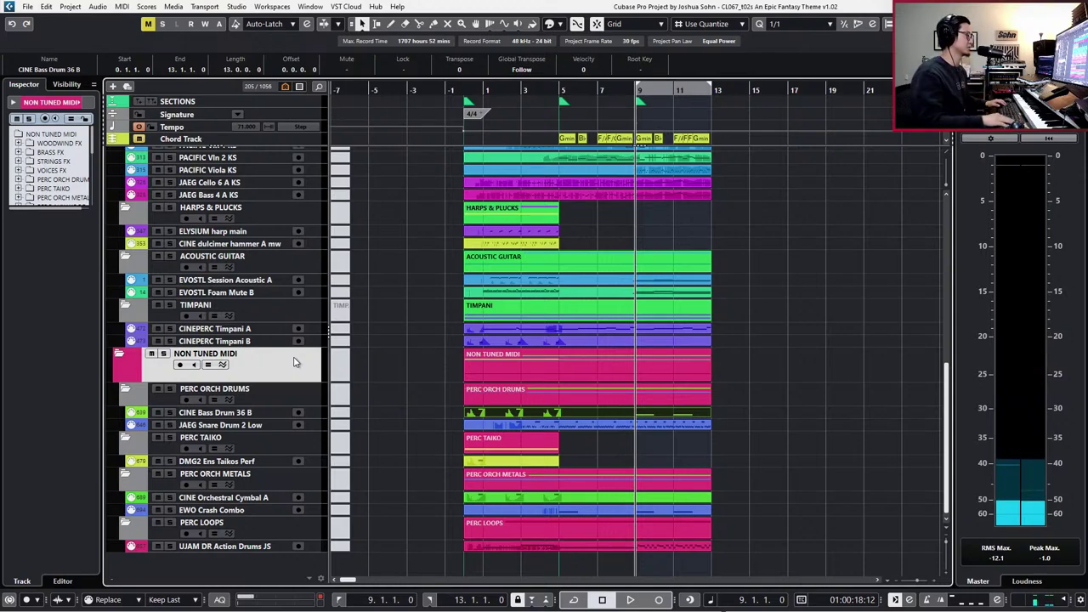
click(672, 369)
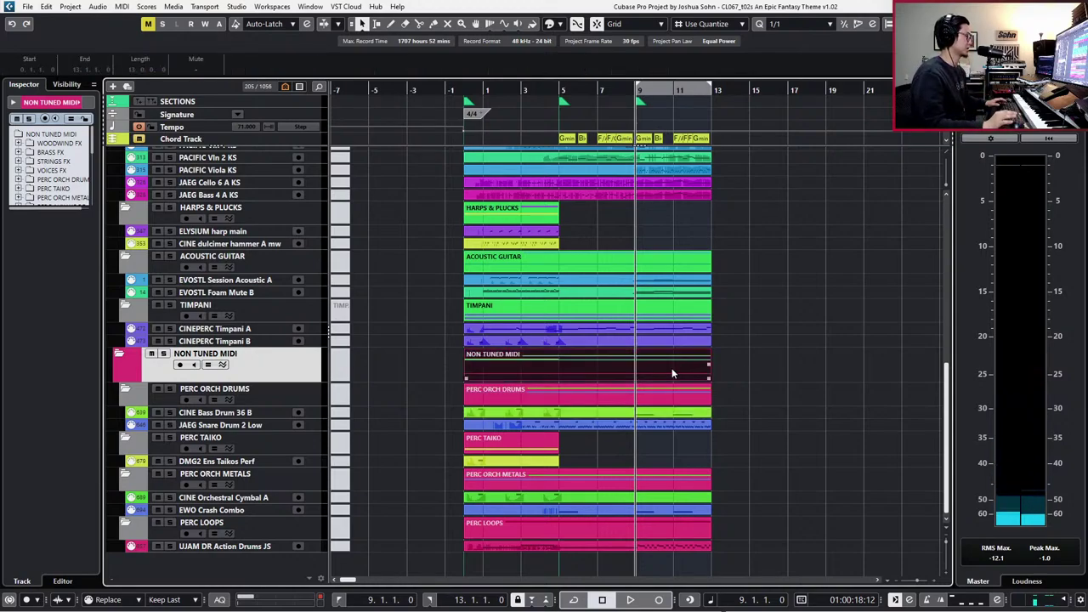
key(s)
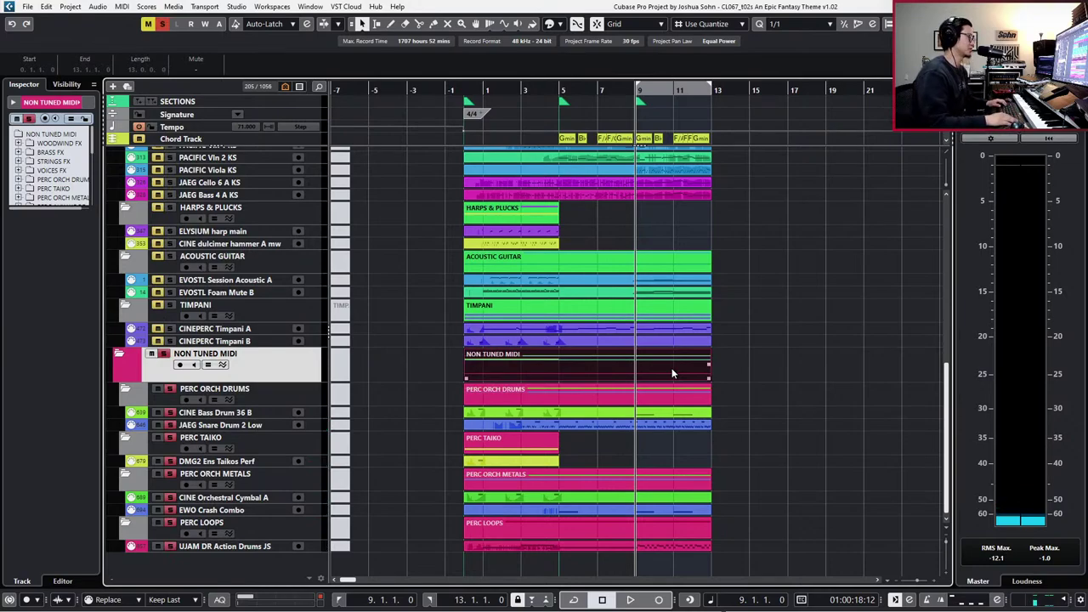
key(space)
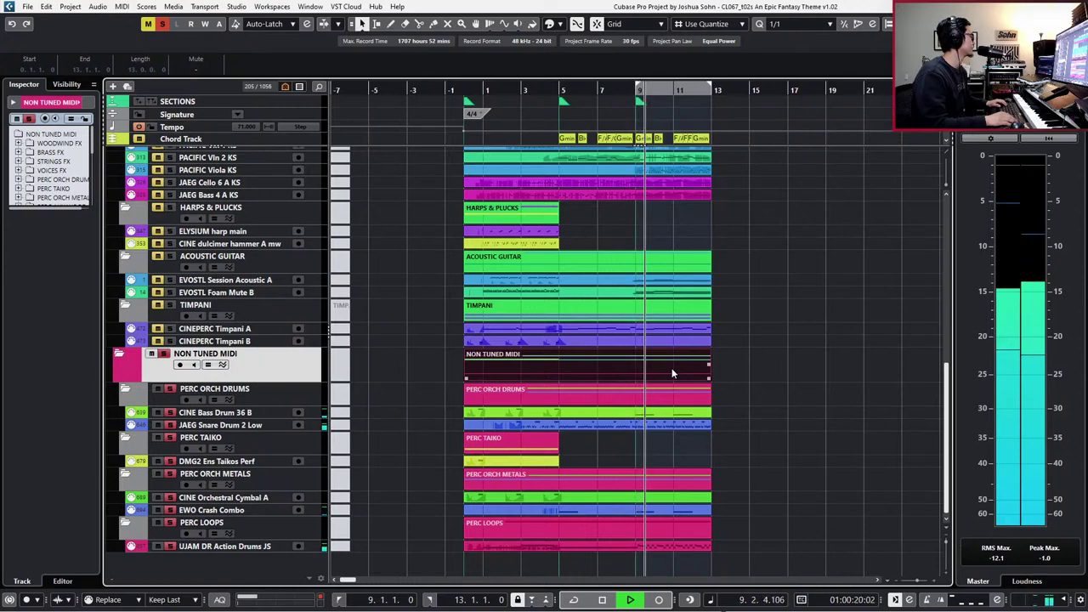
key(space)
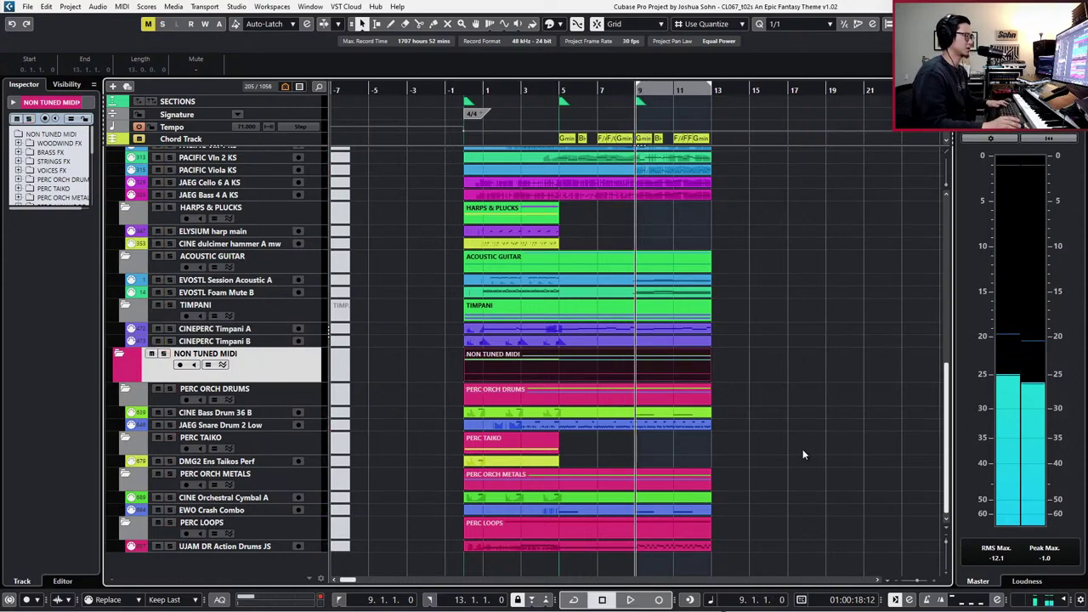
- Solo CINE Bass Drum 36 B together with UJAM DR Action Drums JS, listen around bar 9, and clear the solo and selection
click(683, 541)
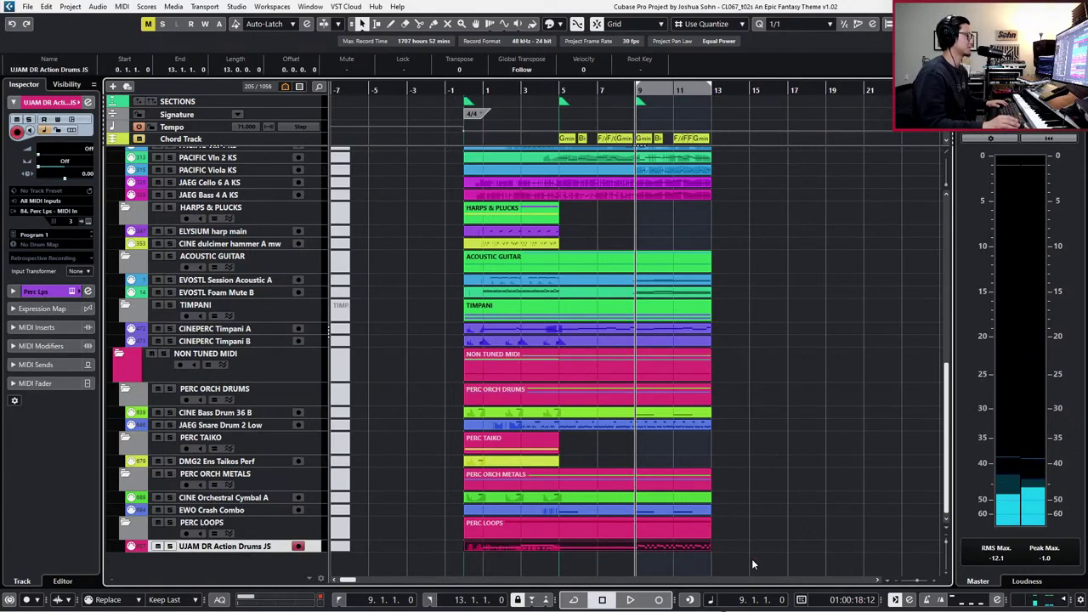
key(KP_Subtract)
key(KP_Subtract)
key(KP_Subtract)
key(KP_Subtract)
key(KP_Subtract)
key(KP_Subtract)
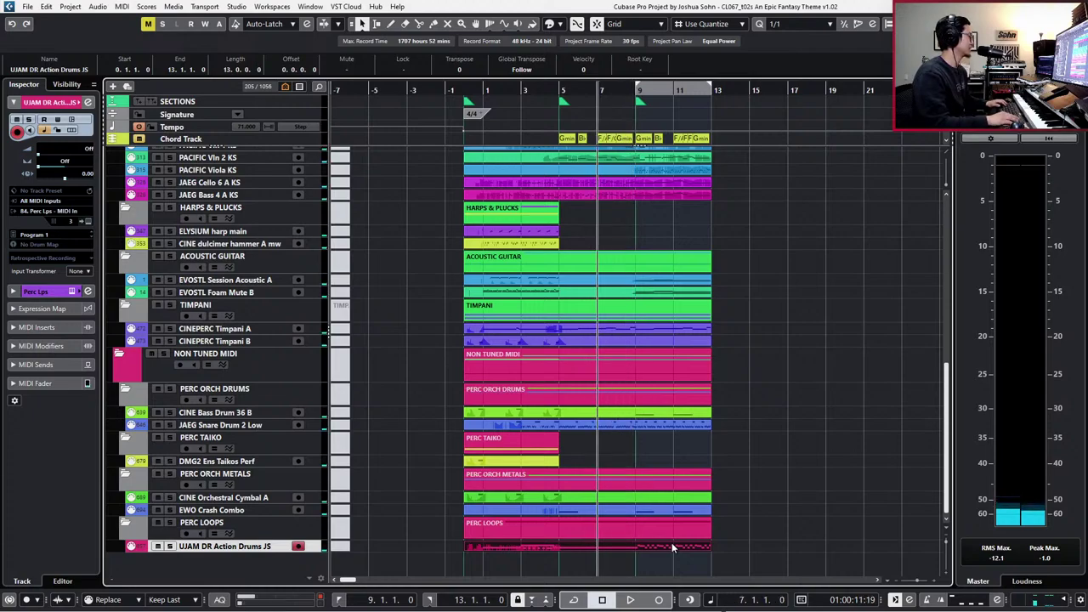
key(KP_Add)
key(KP_Add)
key(KP_Add)
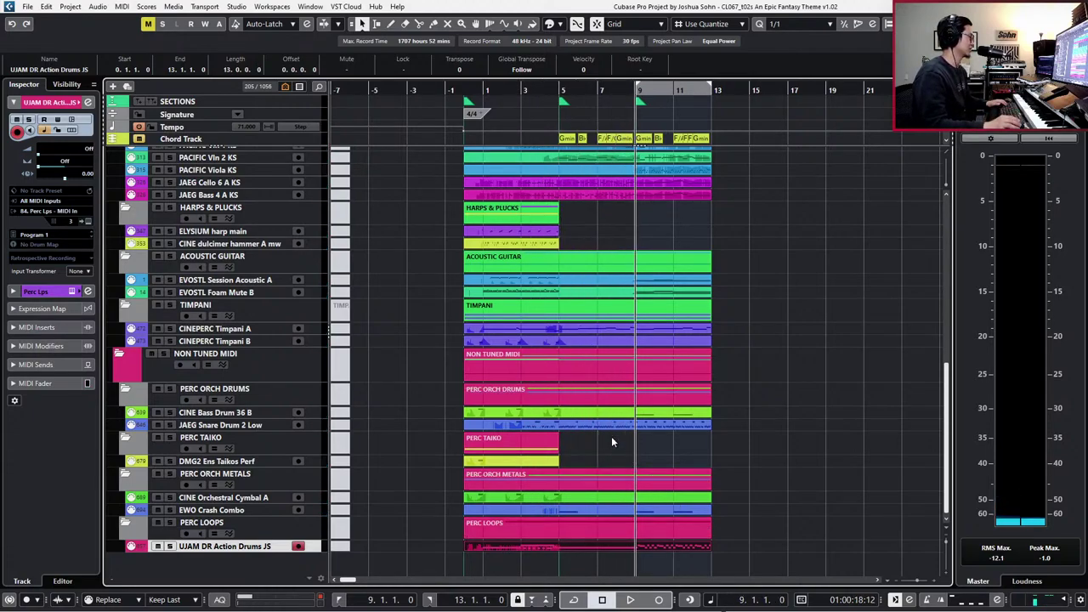
click(664, 420)
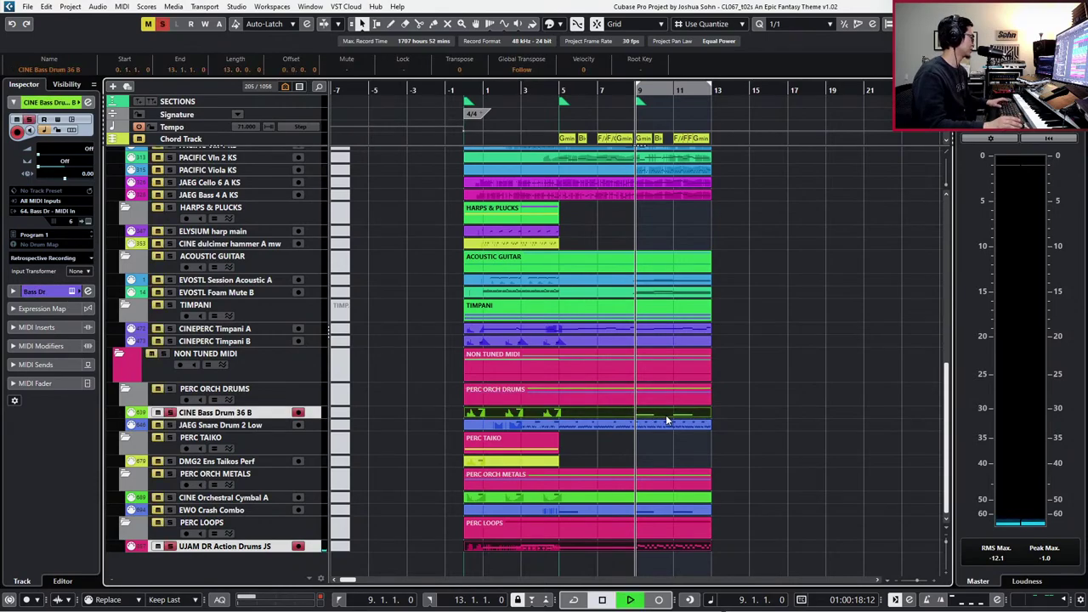
key(KP_Subtract)
key(space)
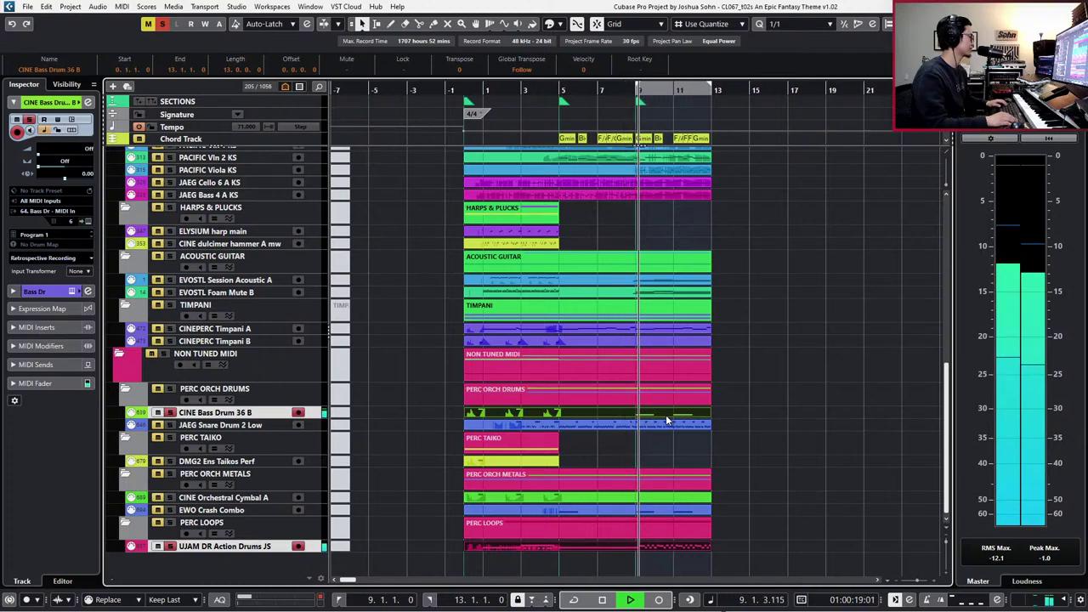
key(space)
click(719, 417)
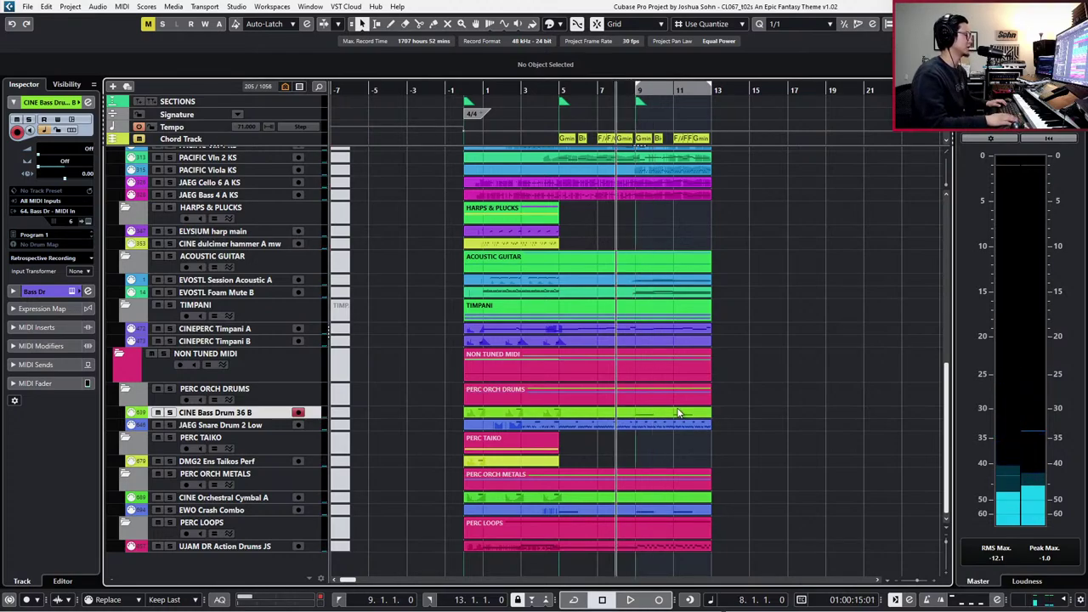
- Create a DMG2 Ens Taikos Perf part over bars 9–13 and glue it to the earlier taiko part during playback
click(677, 413)
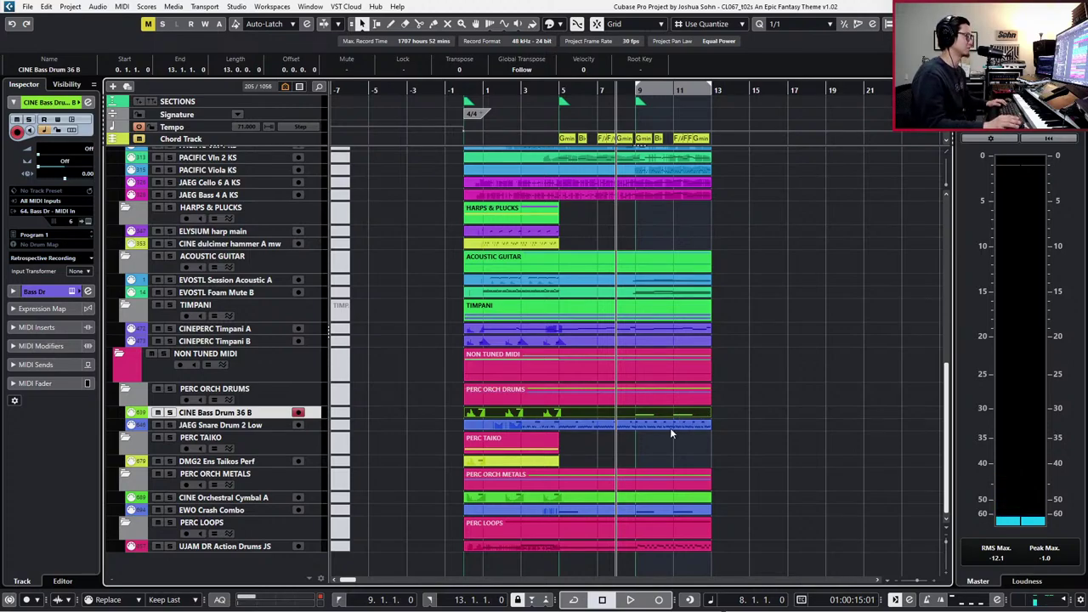
double_click(655, 462)
click(548, 461)
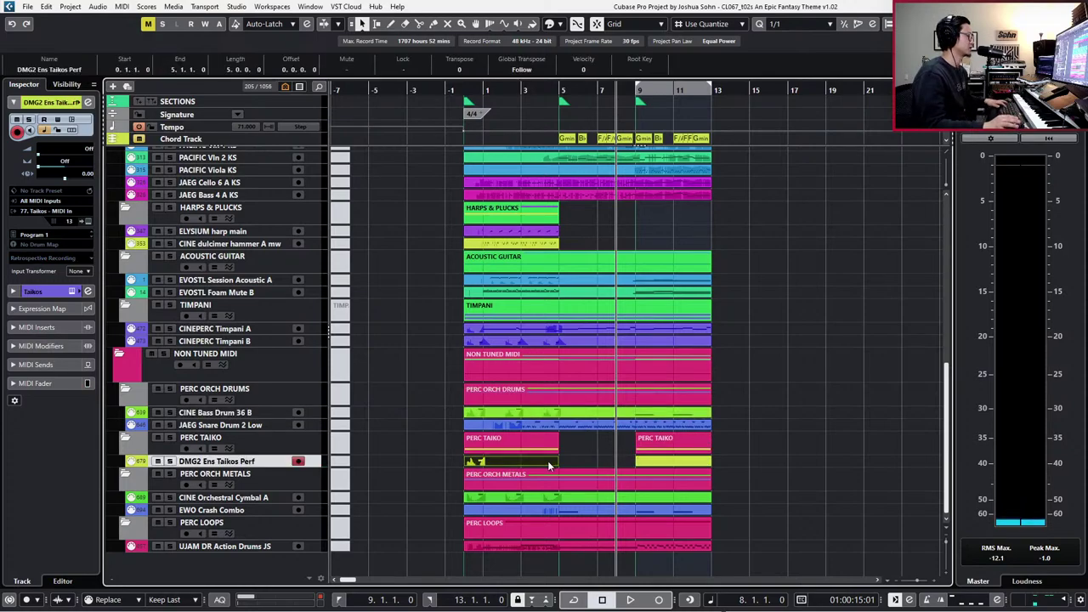
scroll(548, 461, down, 1)
key(space)
key(4)
click(549, 462)
key(1)
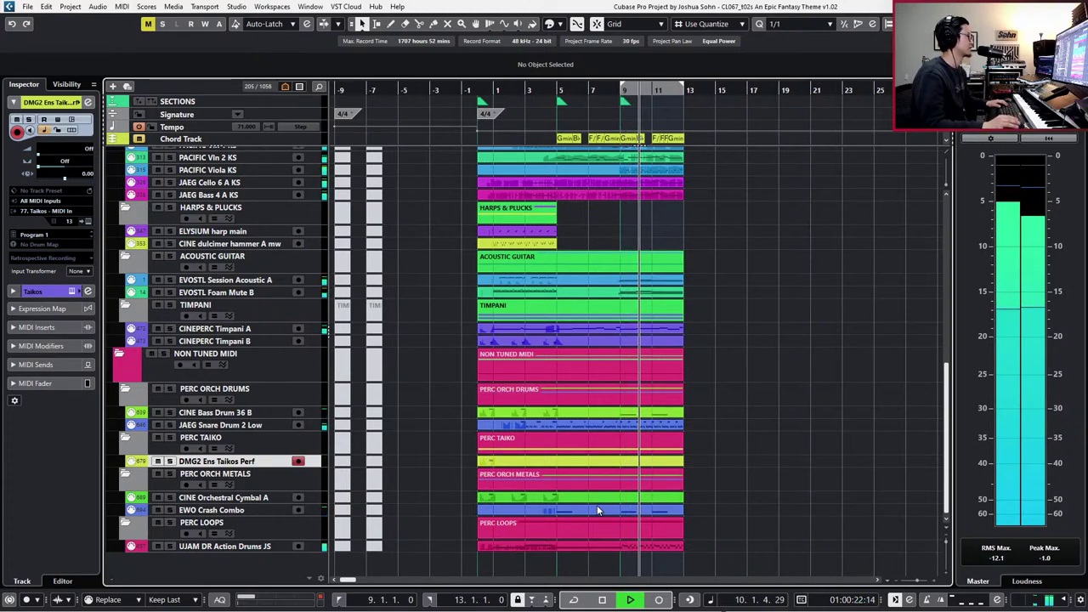
- Listen to the full mix, solo EWO Crash Combo to check the timing of its hits around bar 4, and turn solo off
click(563, 512)
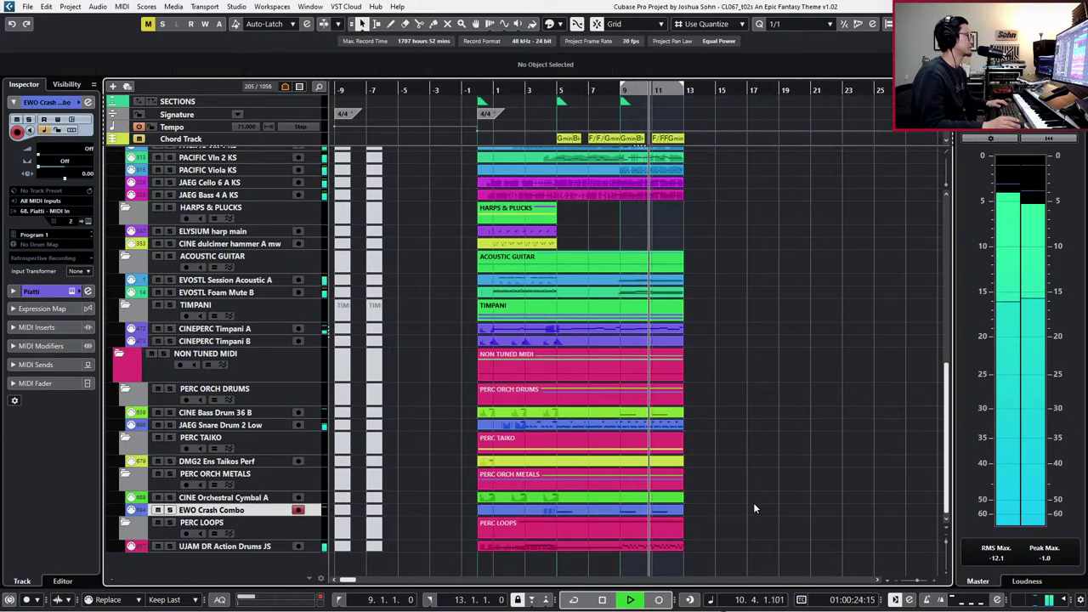
scroll(753, 508, up, 3)
scroll(753, 508, down, 3)
key(space)
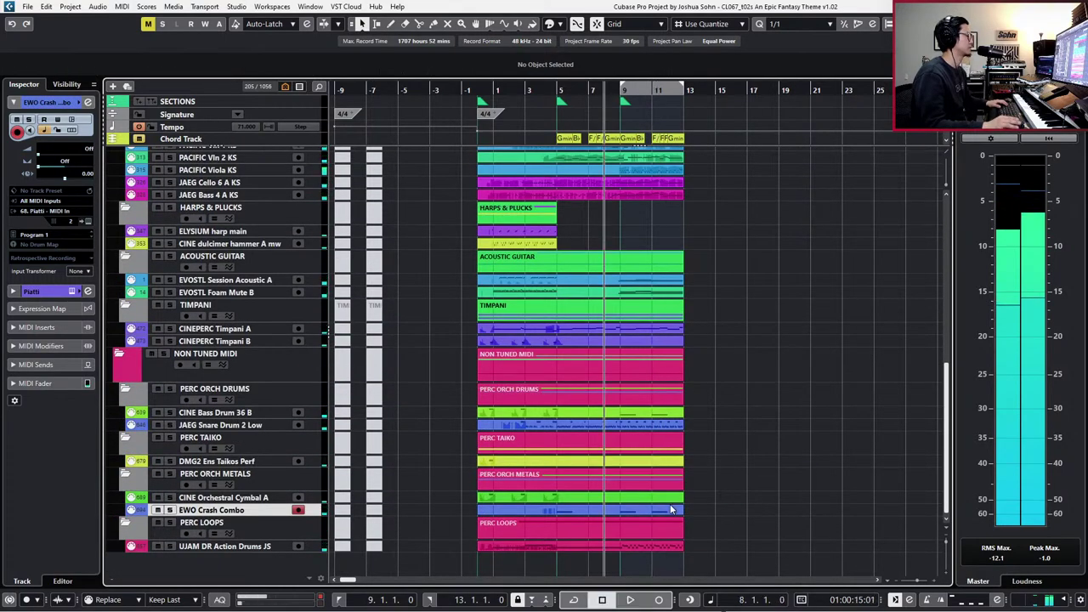
click(665, 511)
key(KP_Subtract)
key(KP_Subtract)
key(KP_Subtract)
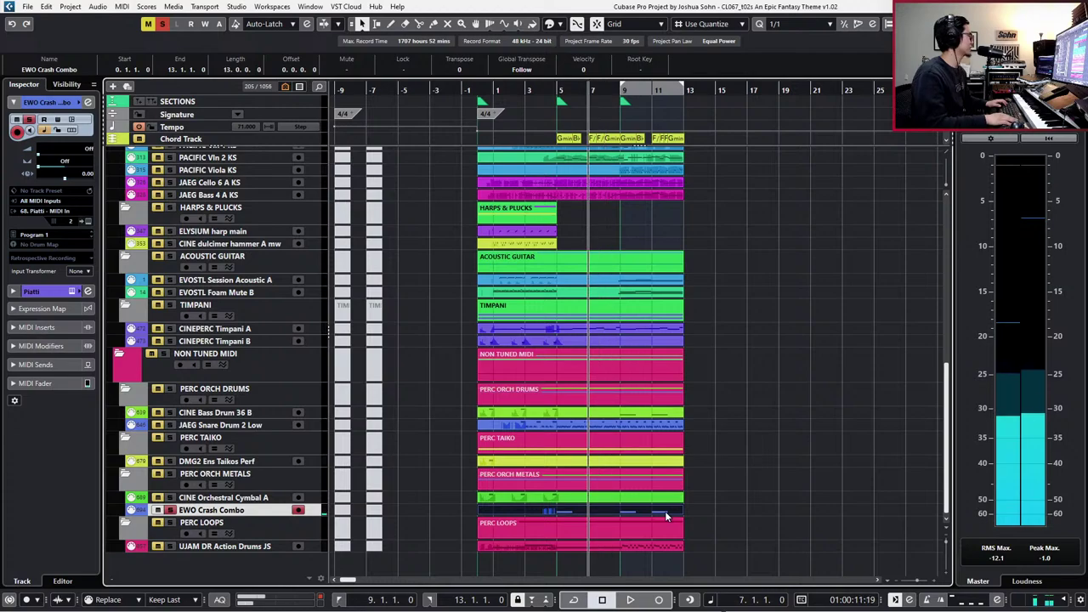
key(space)
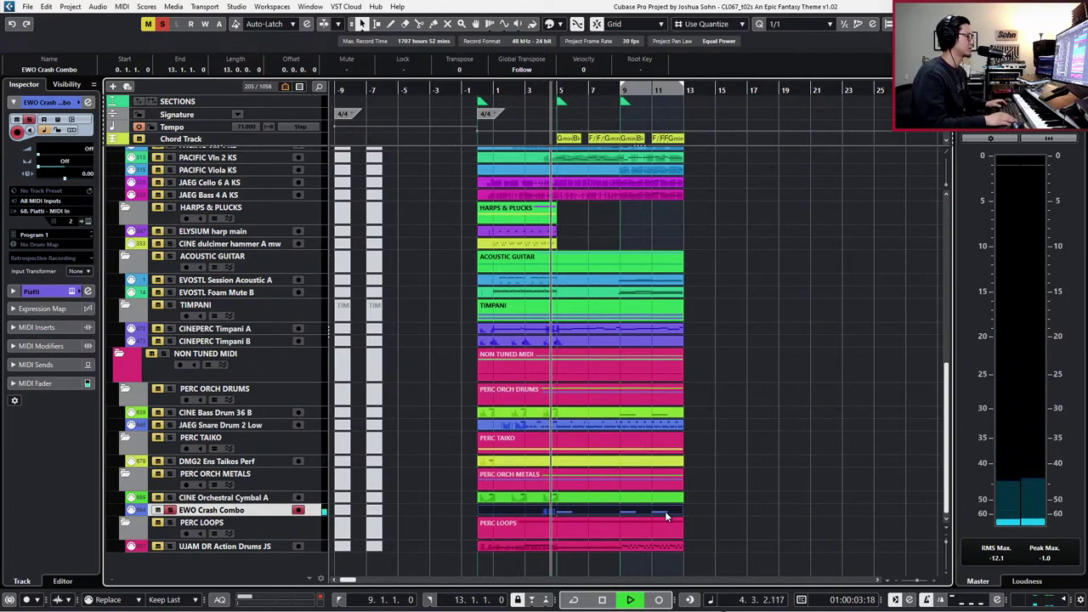
key(space)
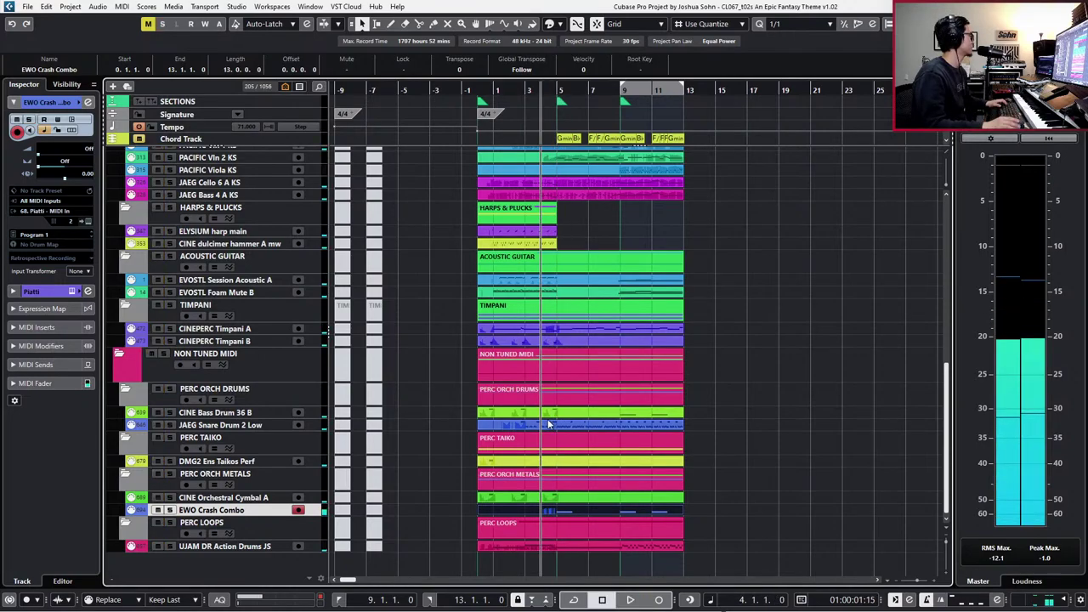
- Set the EWO Crash Combo track delay to -50 ms
text(-50)
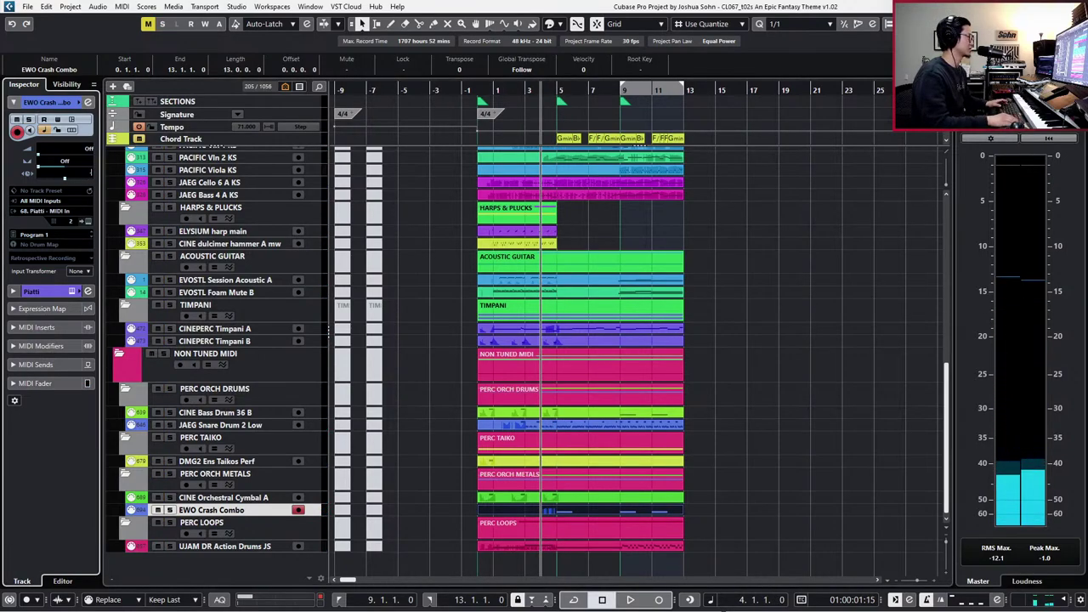
key(Return)
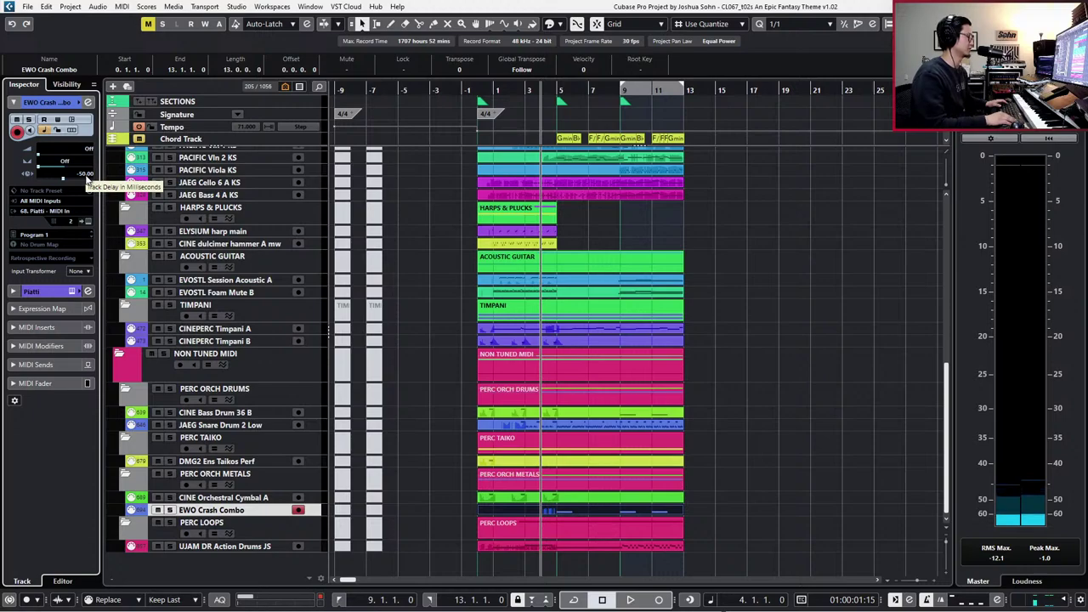
- Play the full mix through bar 8 to check the adjusted crash timing in context and stop playback
key(space)
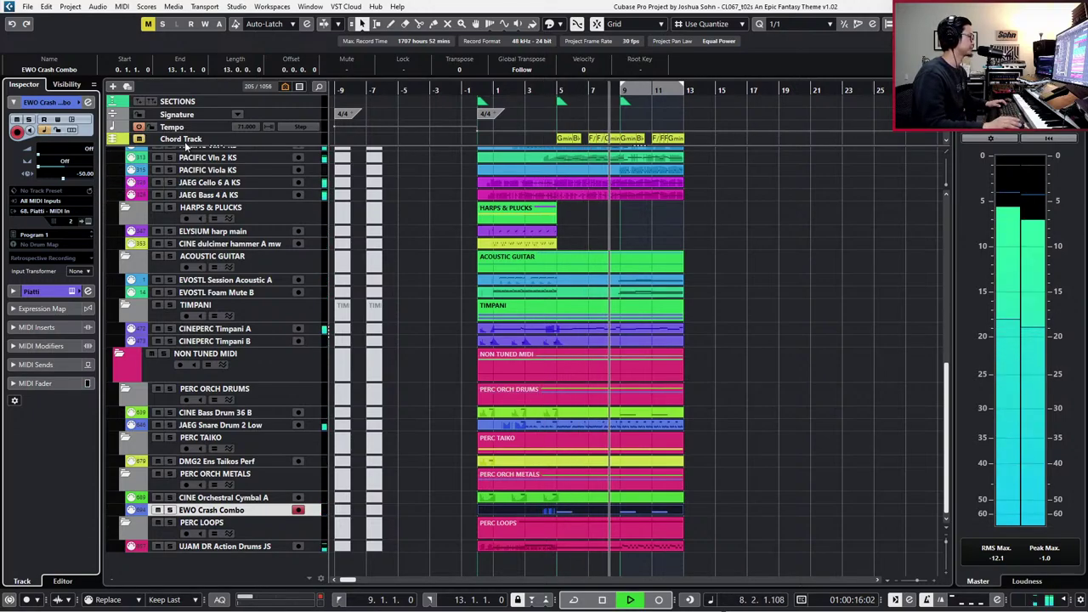
scroll(542, 260, up, 4)
scroll(632, 475, down, 4)
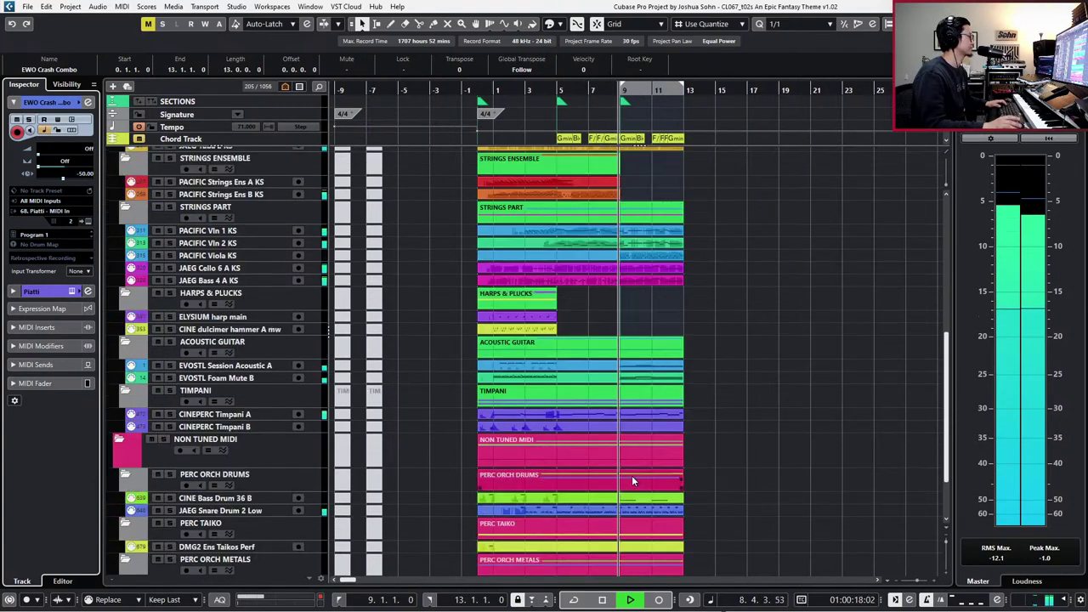
scroll(688, 415, up, 2)
key(space)
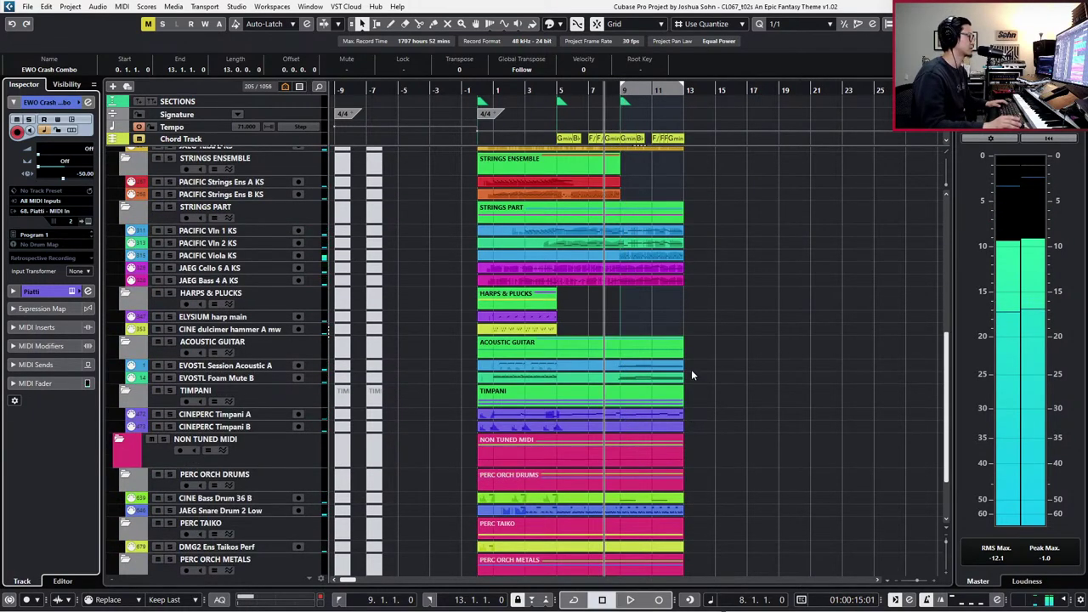
- Create empty parts over bars 9–13 on ELYSIUM harp main, CINE dulcimer hammer A mw and PACIFIC Strings Ens A and B KS
click(627, 317)
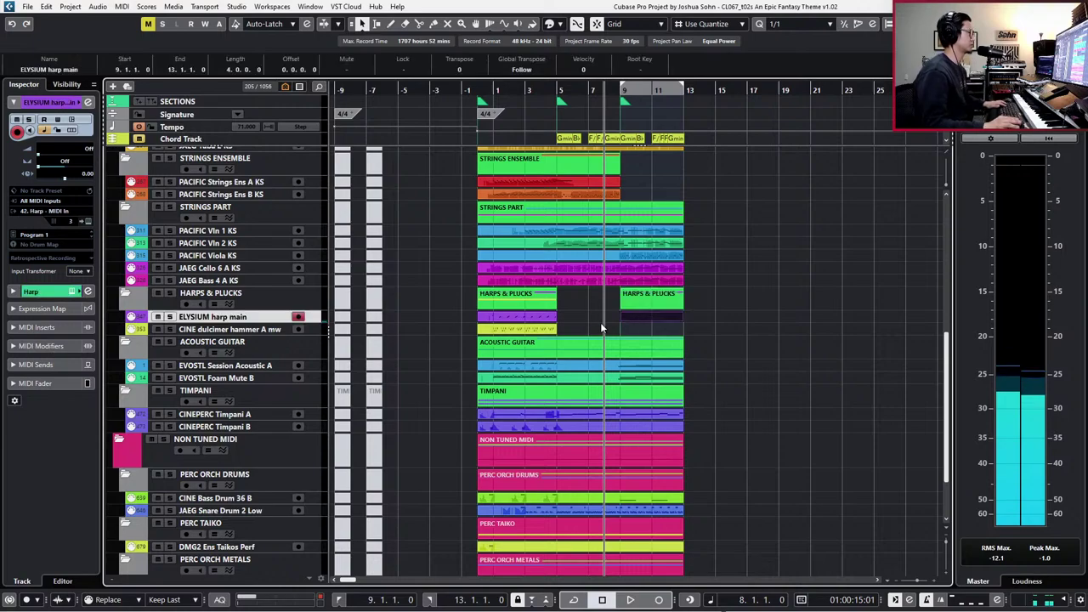
double_click(628, 316)
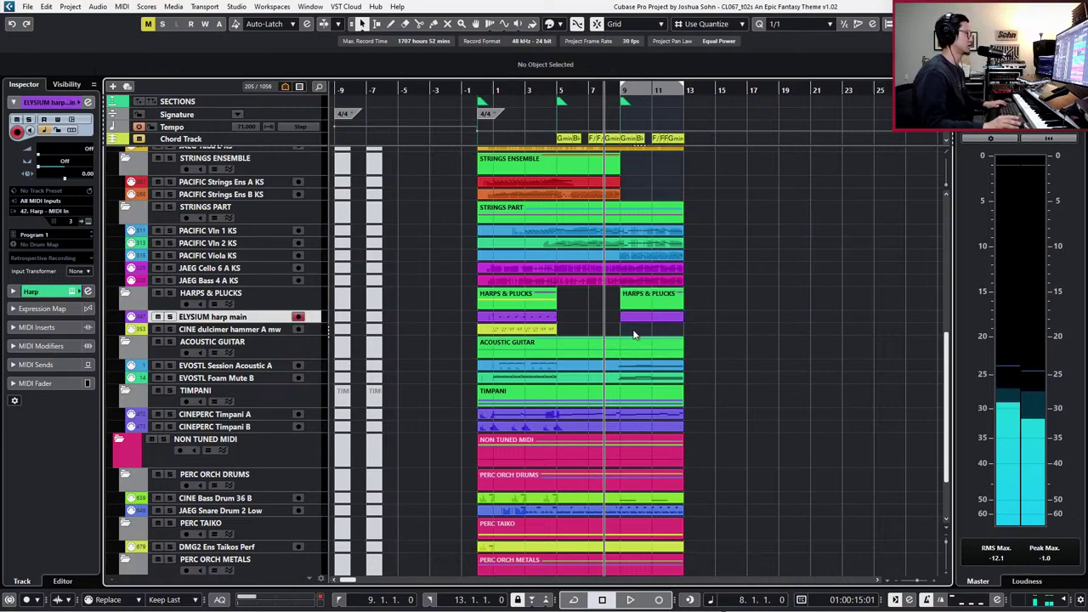
double_click(654, 193)
double_click(654, 181)
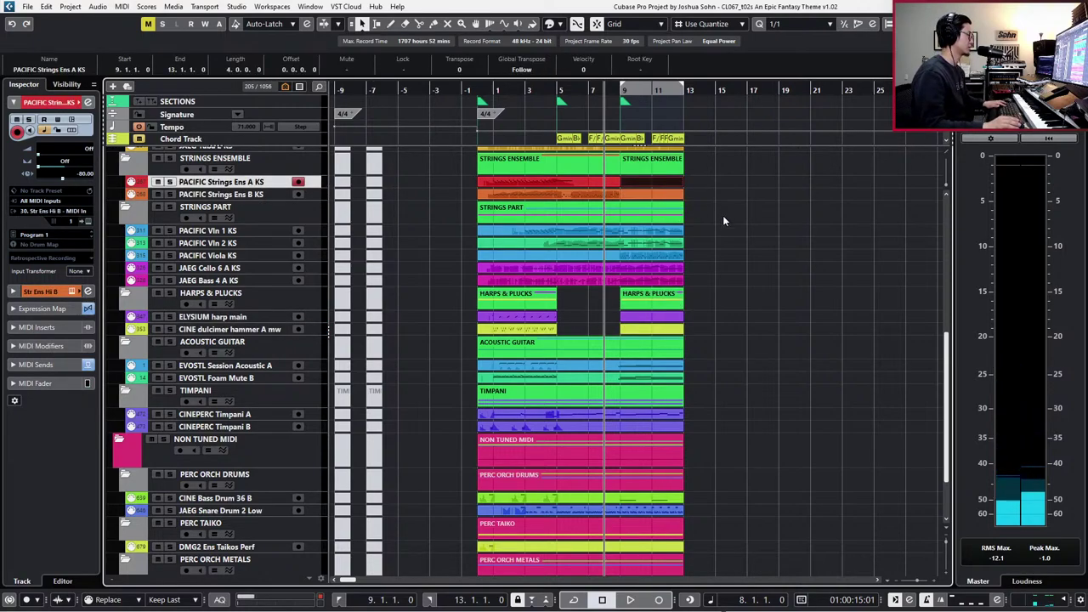
- Set the locators around the full JAEG Tuba 2 KS part, from bar 0 to bar 13
scroll(722, 222, up, 2)
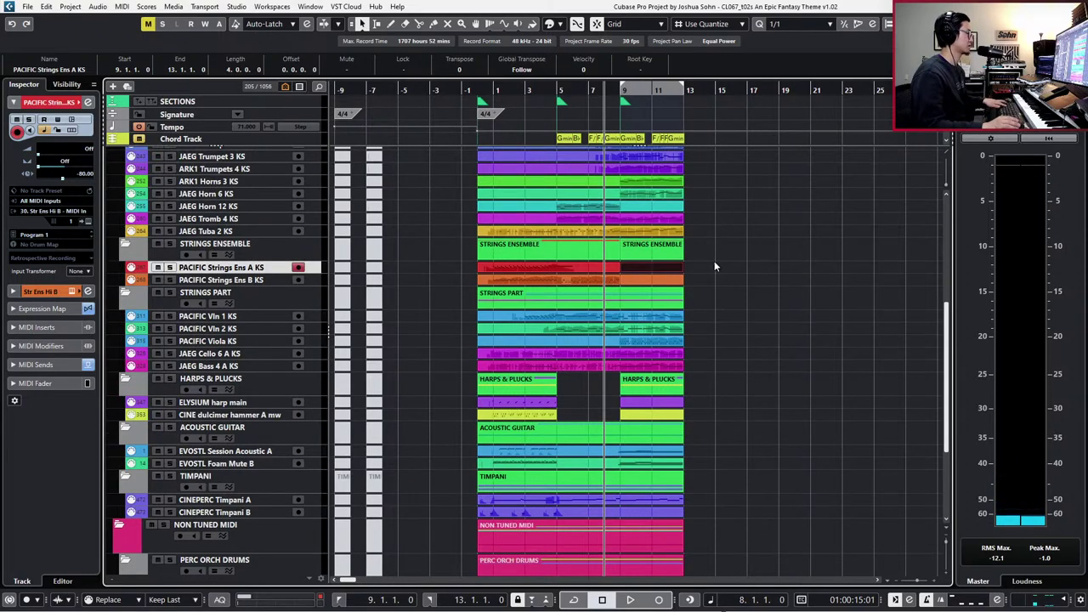
scroll(714, 264, down, 4)
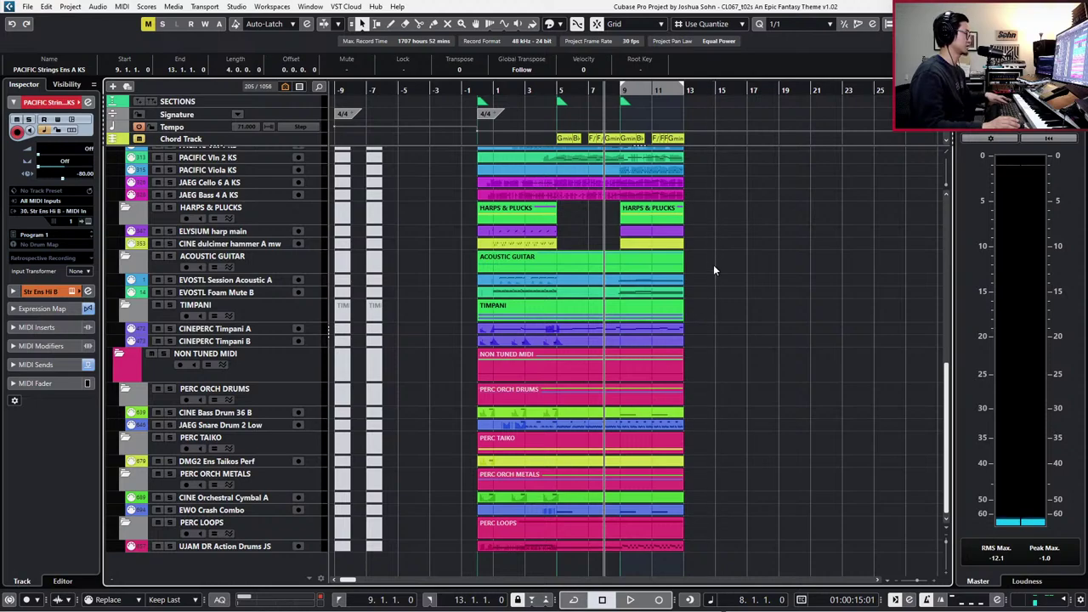
scroll(711, 250, up, 4)
click(655, 233)
key(p)
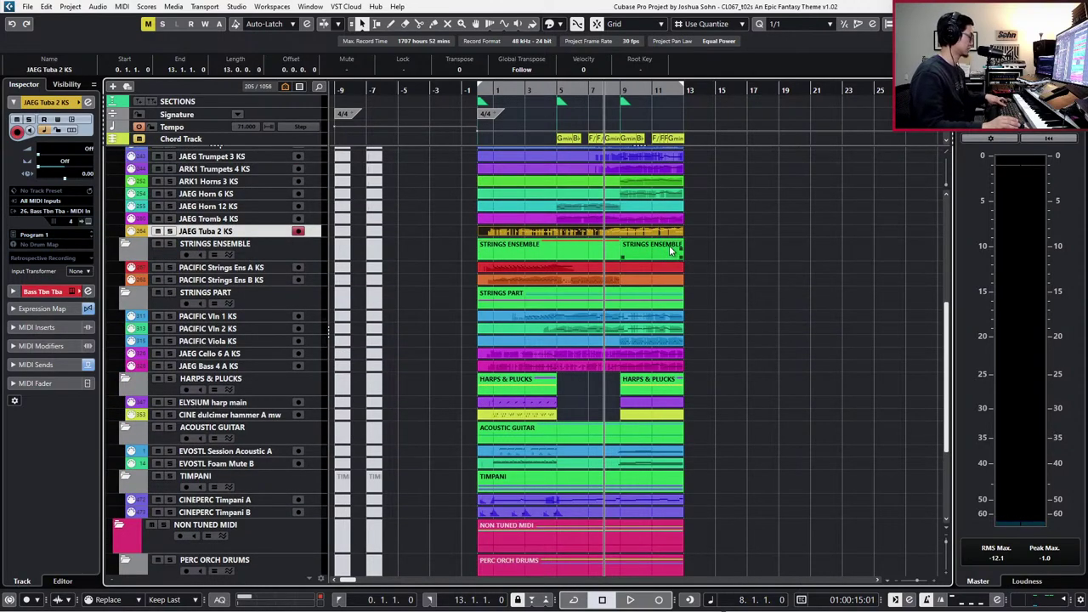
key(alt+s)
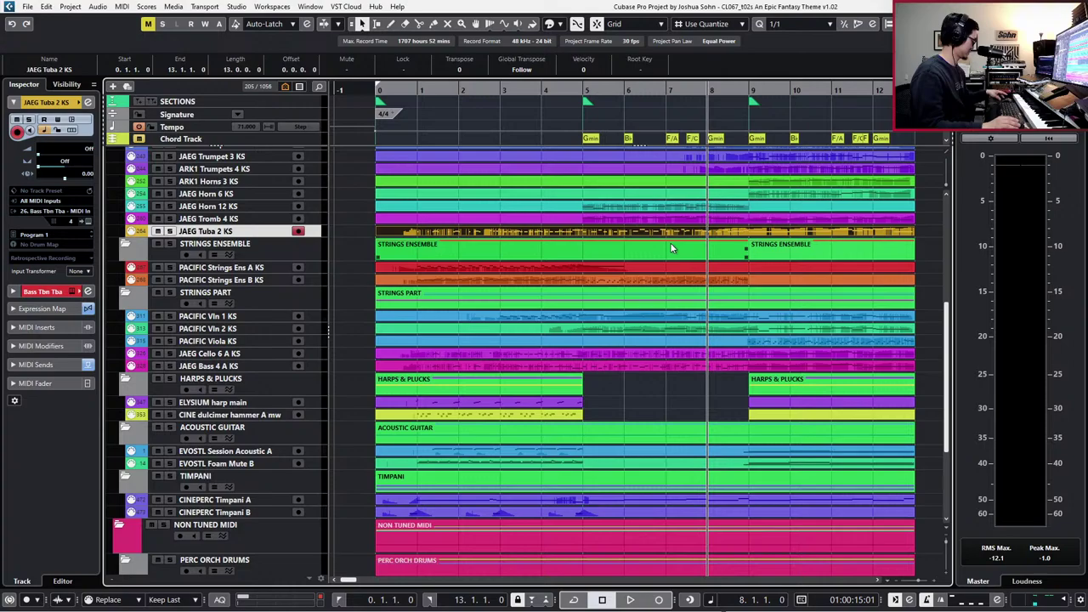
key(h)
key(h)
key(h)
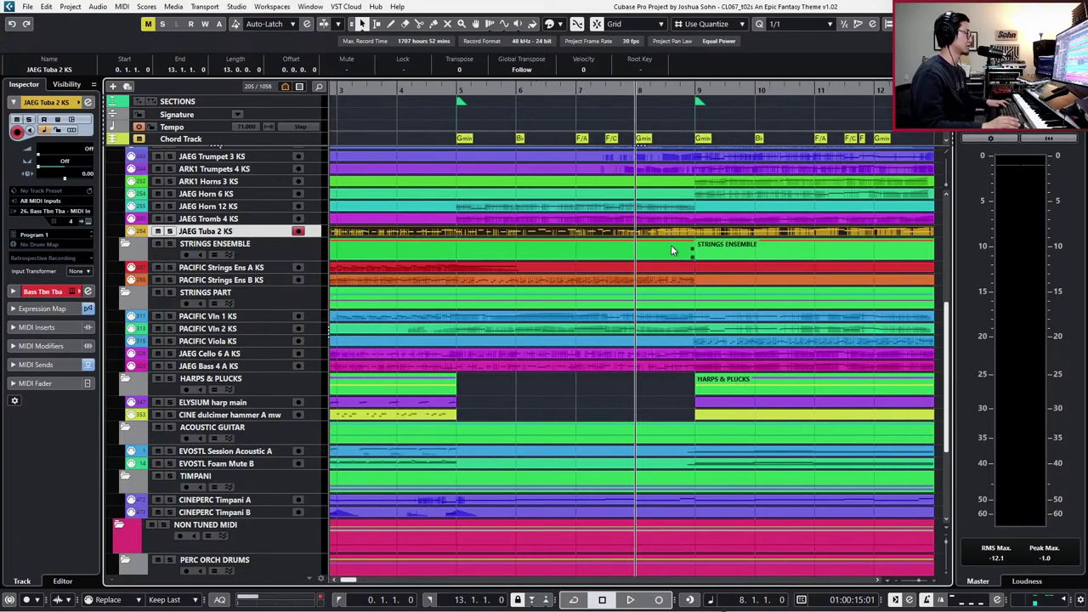
key(g)
key(g)
key(g)
key(g)
key(g)
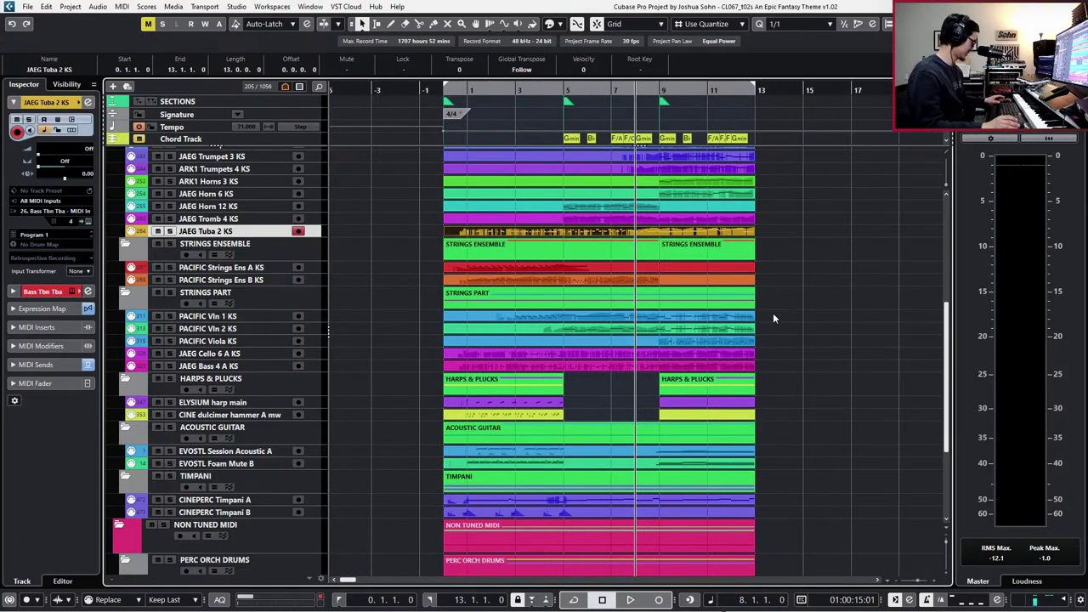
- Glue the bars 9–13 parts on PACIFIC Strings Ens A and B KS to their earlier parts
scroll(785, 354, down, 3)
scroll(785, 354, up, 8)
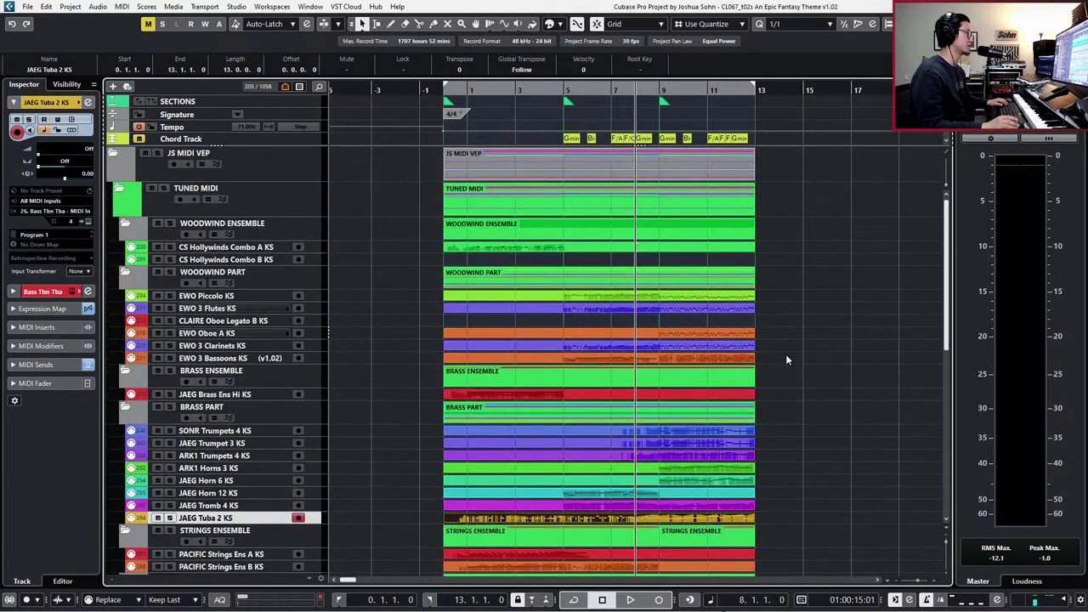
scroll(785, 359, down, 6)
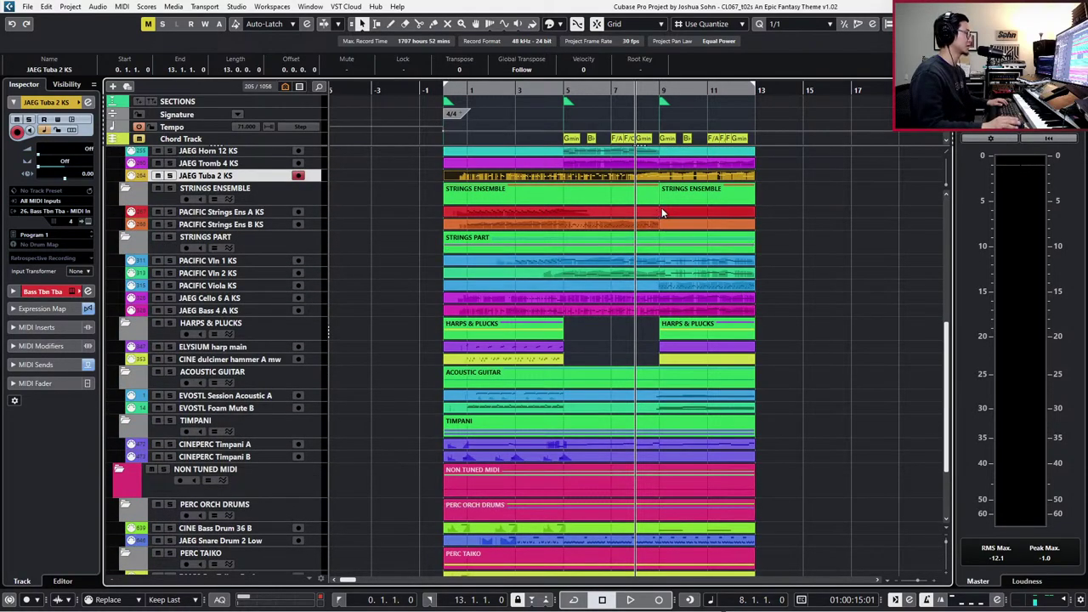
click(663, 213)
click(733, 223)
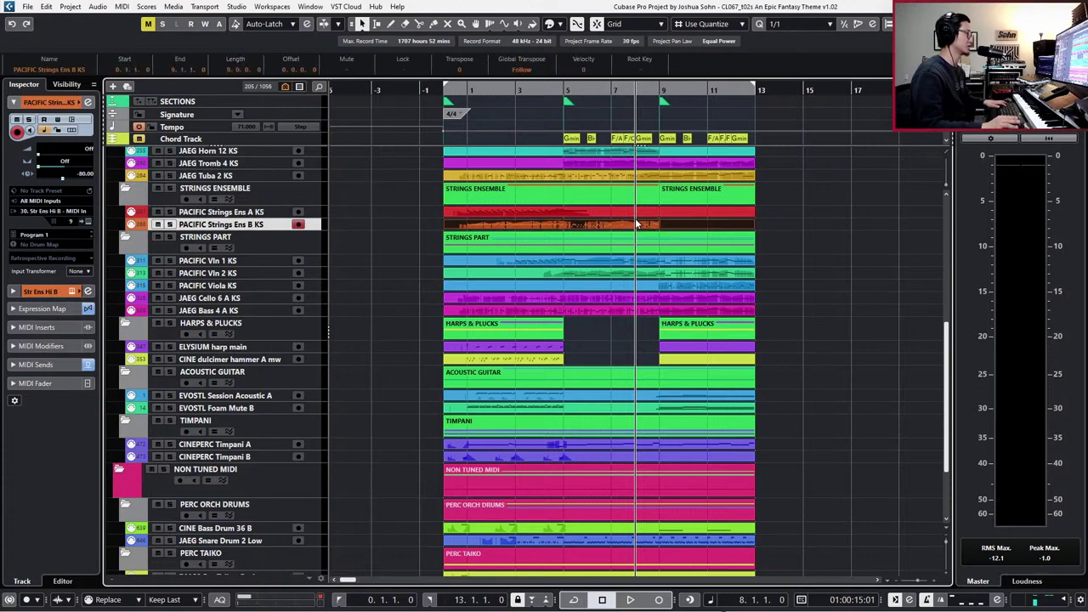
drag(623, 217, 623, 218)
key(g)
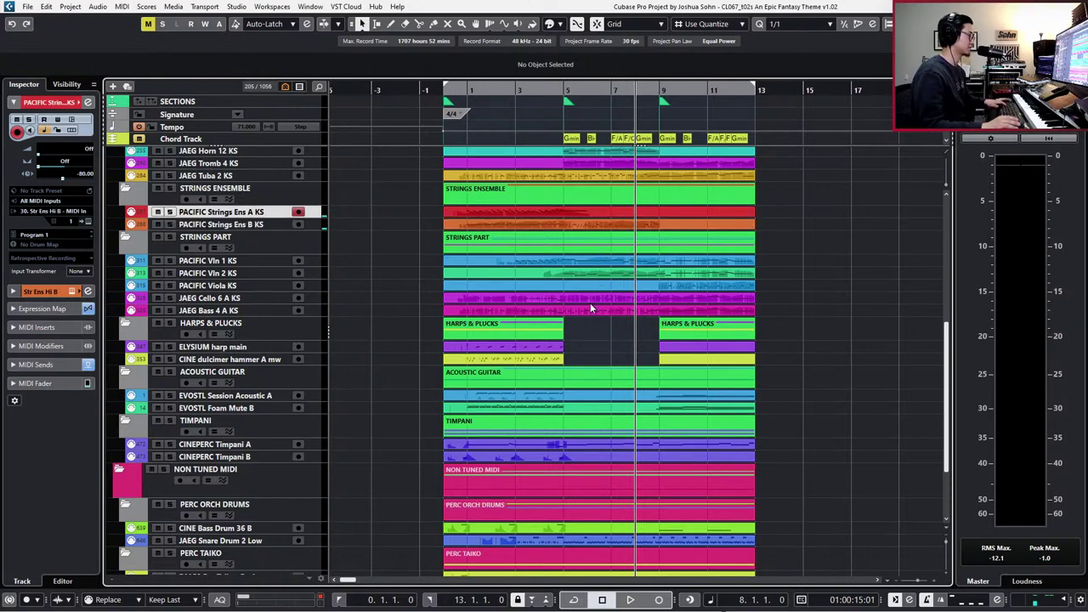
- Fill bars 5–9 on the ELYSIUM harp and CINE dulcimer tracks with empty parts and glue each track into one continuous part
double_click(594, 345)
double_click(595, 360)
drag(797, 343, 736, 360)
key(g)
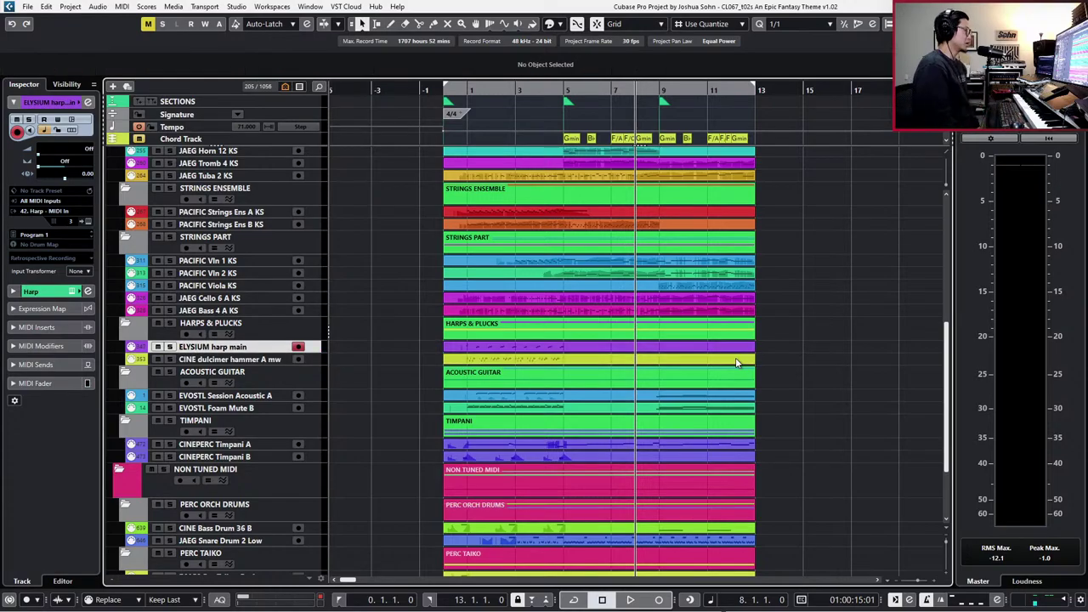
- Review the tidied track parts and extend the right locator to bar 21
scroll(714, 357, up, 5)
scroll(680, 353, down, 8)
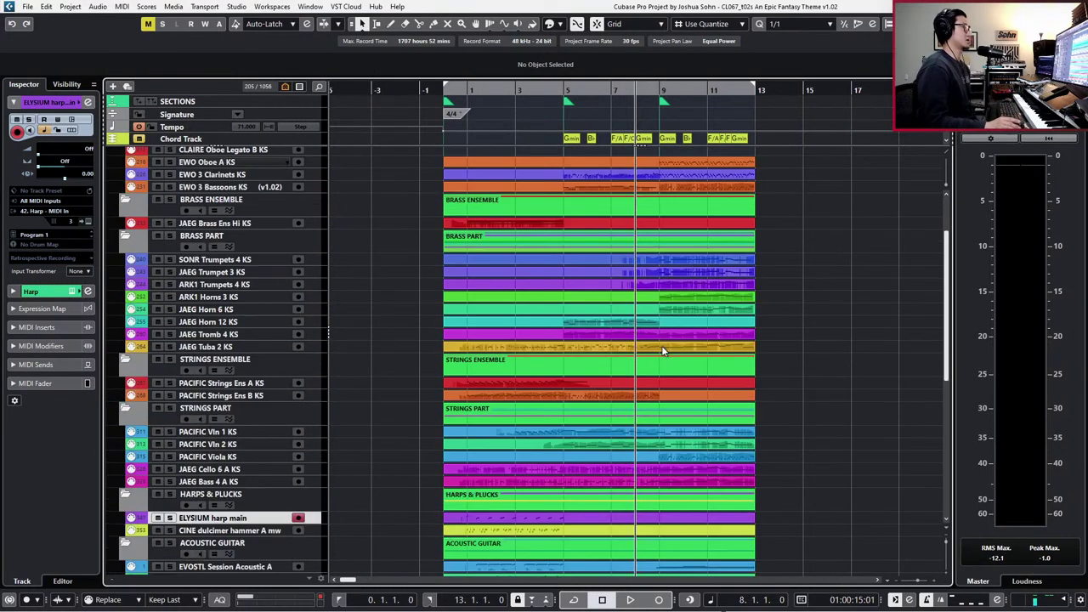
scroll(662, 351, up, 2)
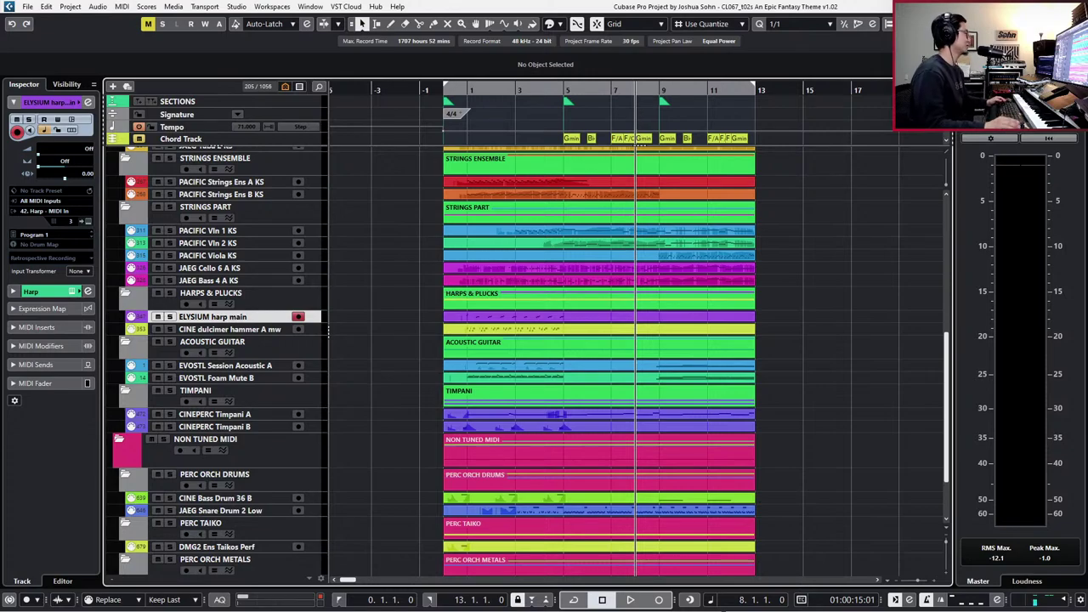
key(g)
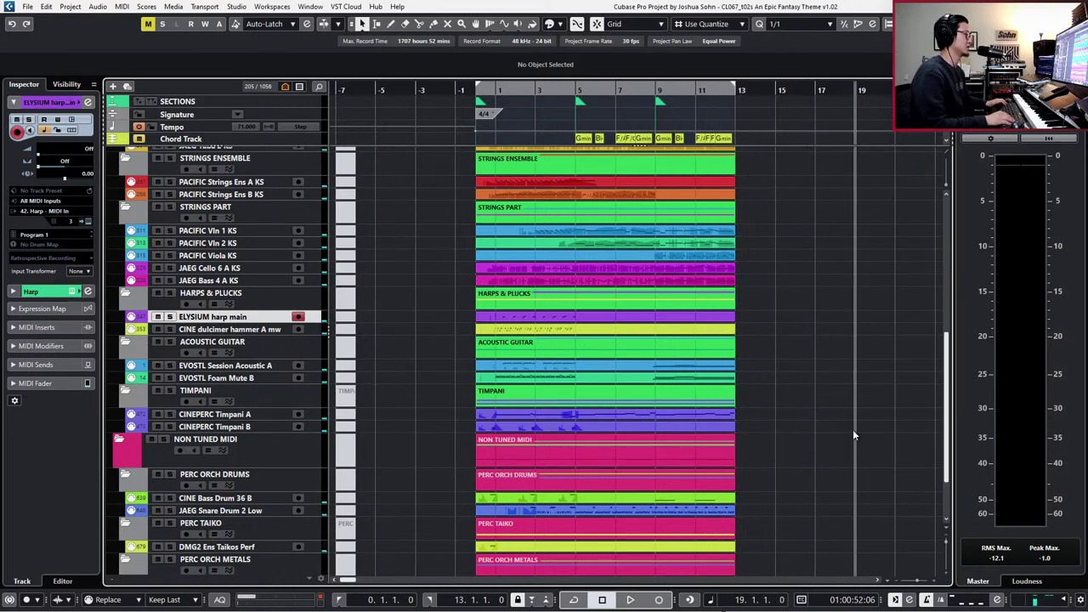
key(ctrl+2)
scroll(842, 470, left, 1)
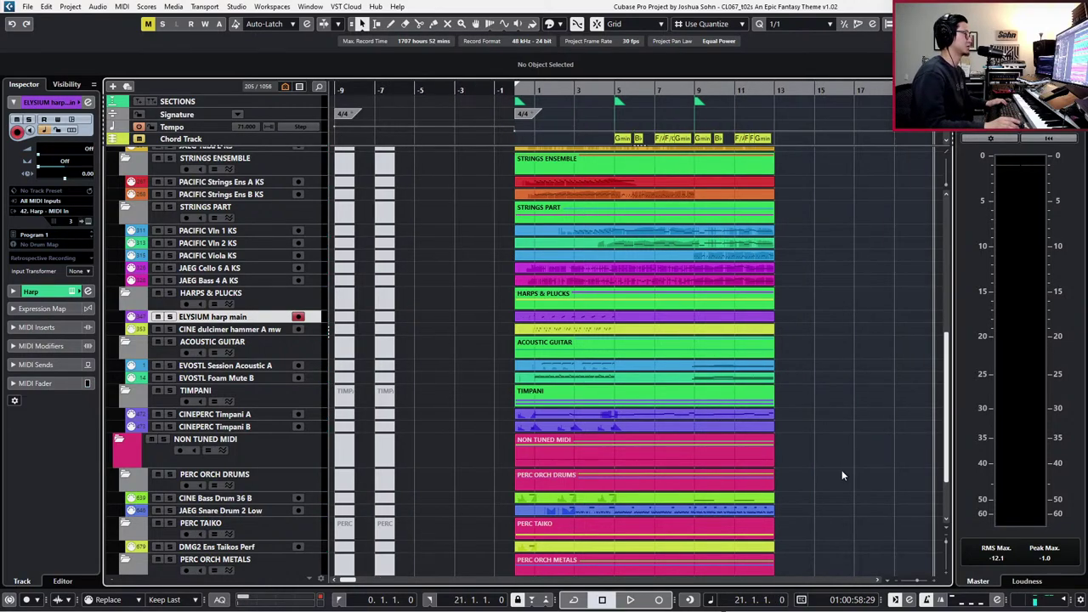
scroll(841, 470, right, 3)
- Add a SECTIONS marker at bar 13 with the description B
key(minus)
key(minus)
key(minus)
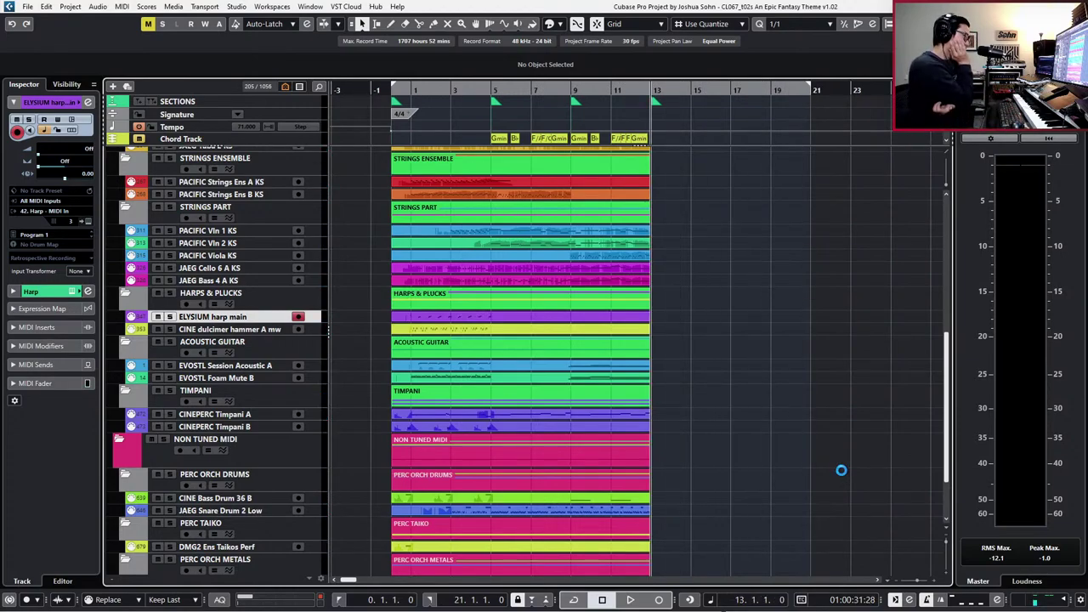
key(minus)
key(minus)
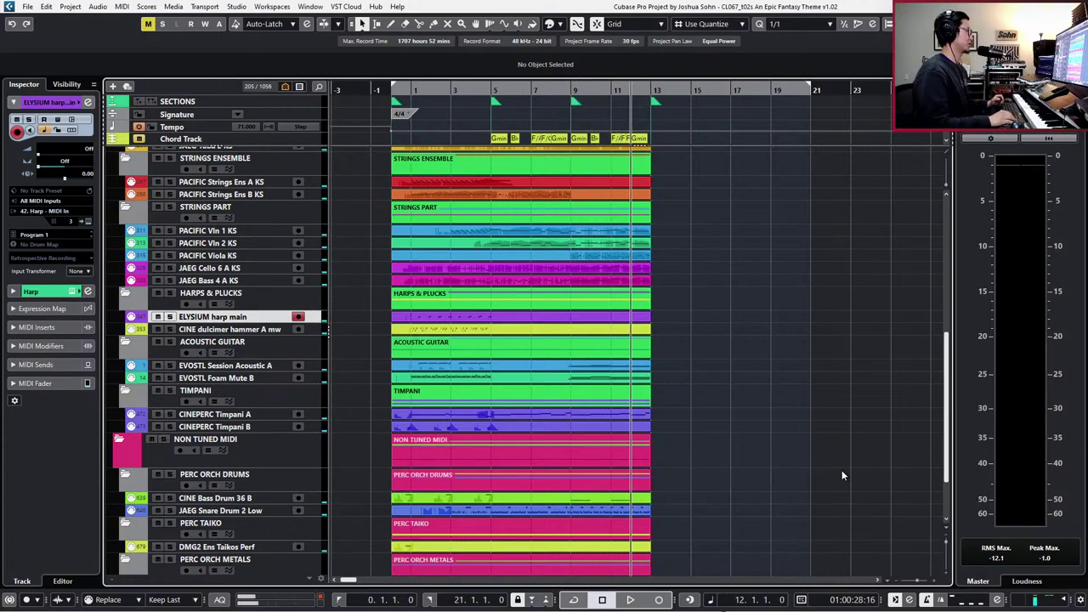
click(654, 102)
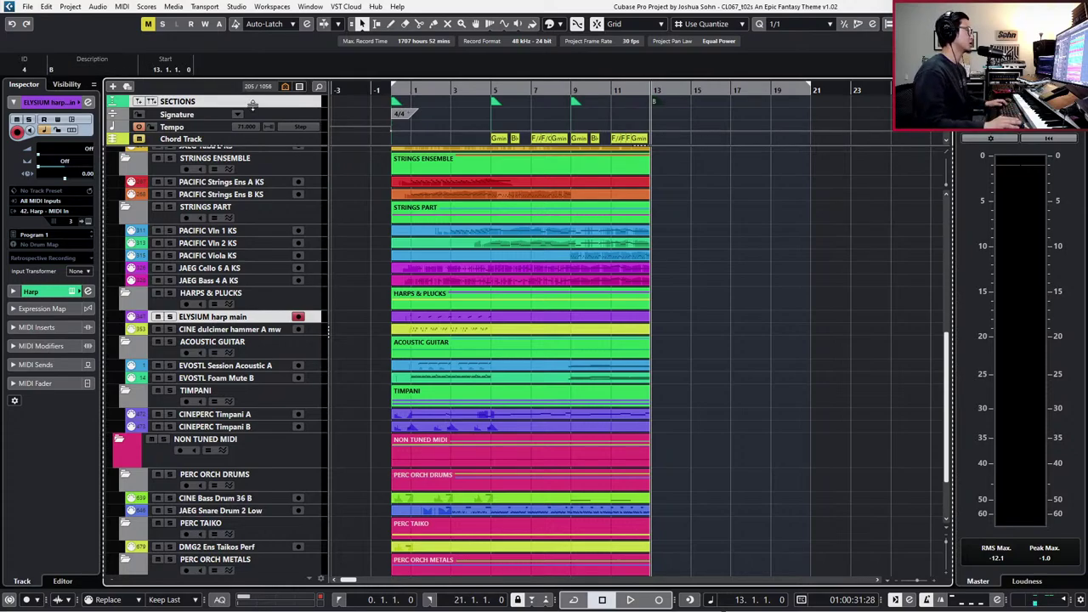
- Set the description of the section markers at bars 5 and 9 to A
drag(468, 106, 592, 99)
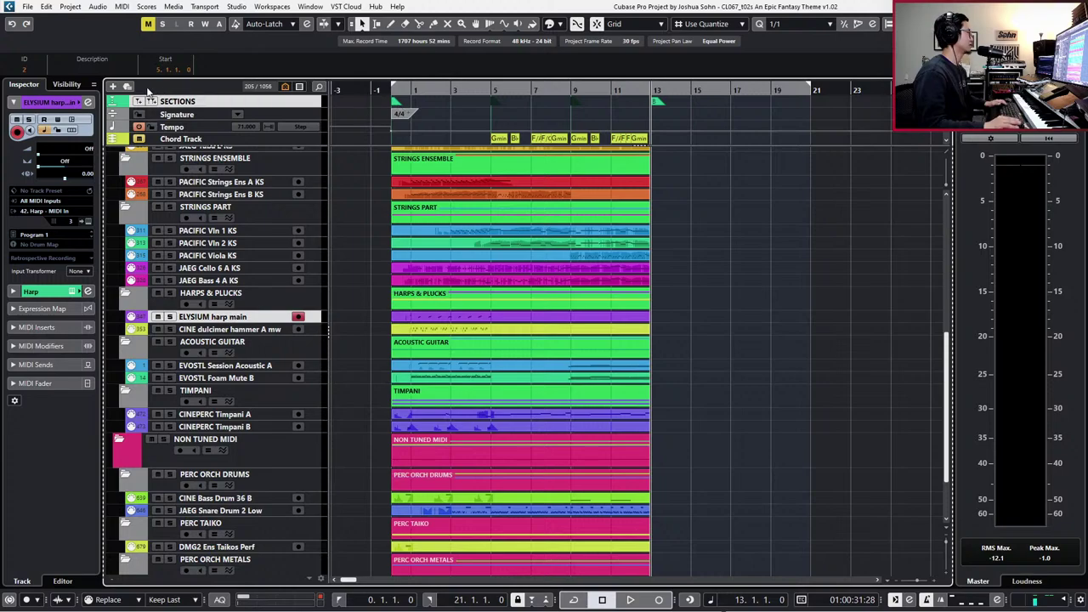
click(103, 69)
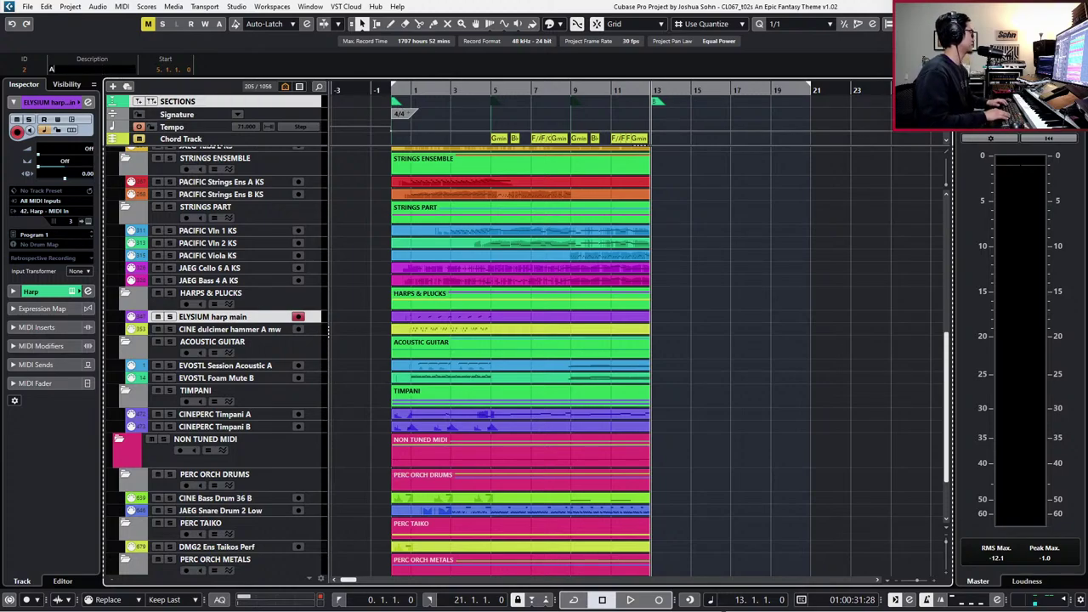
text(A)
key(Return)
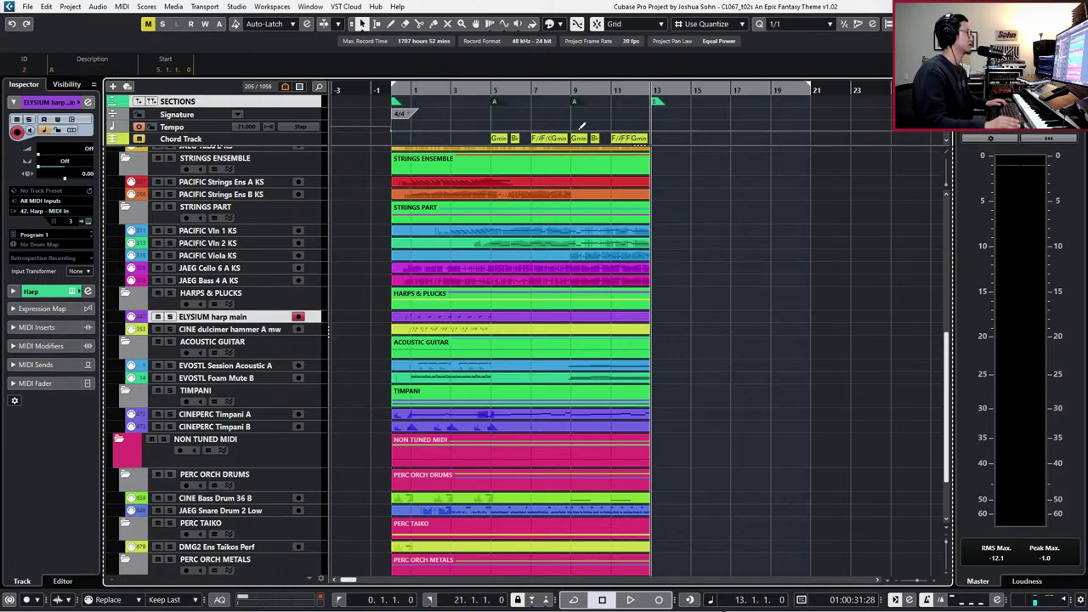
- Examine the empty B section from bar 13 to bar 21 across the tracks
key(space)
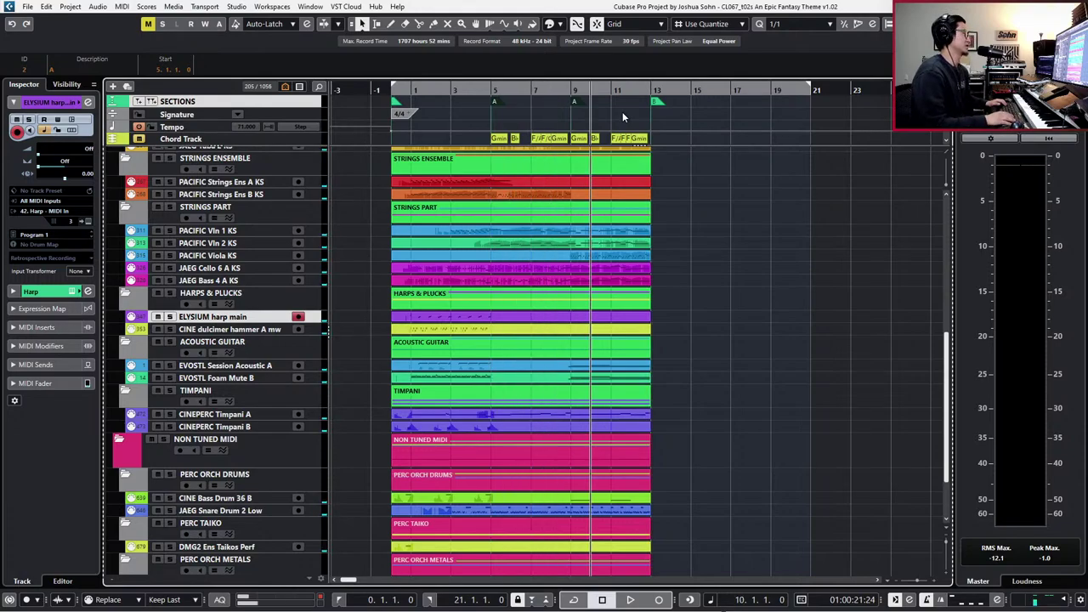
key(g)
key(g)
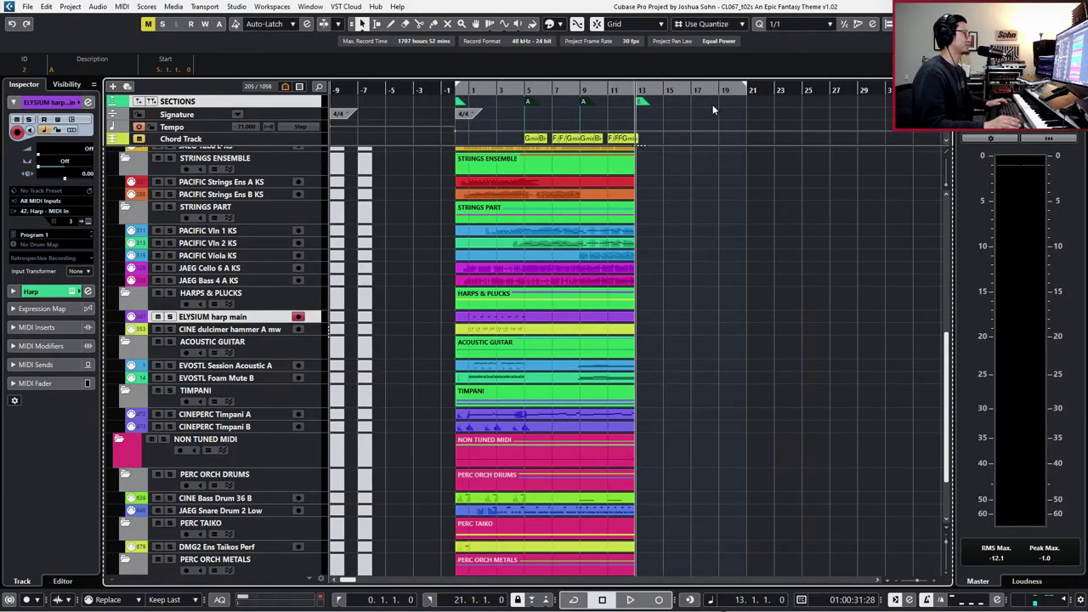
key(h)
key(h)
key(h)
scroll(735, 126, right, 2)
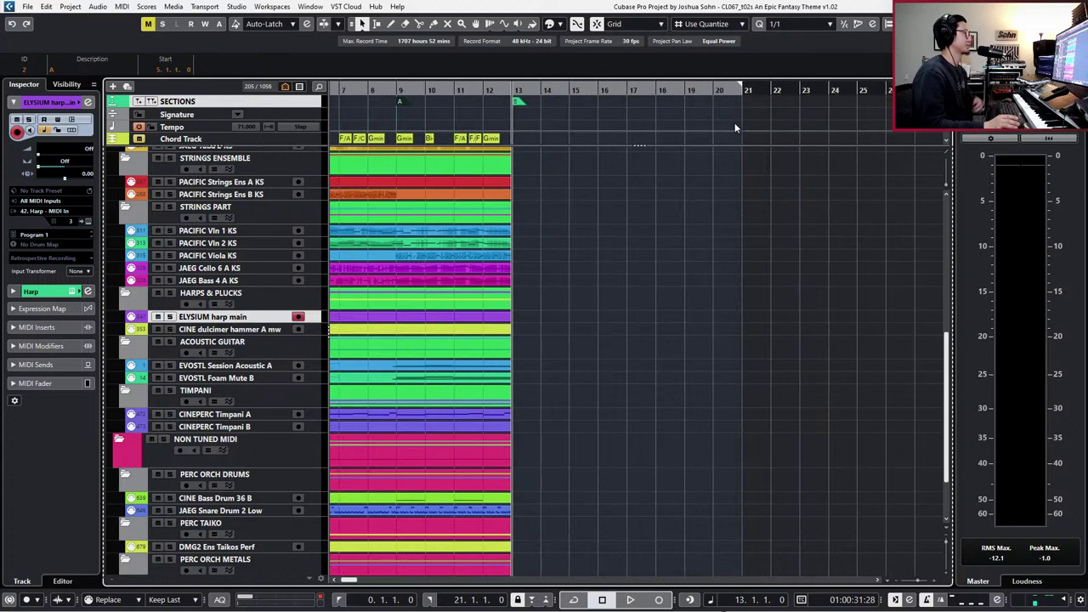
scroll(636, 224, up, 2)
scroll(638, 224, up, 4)
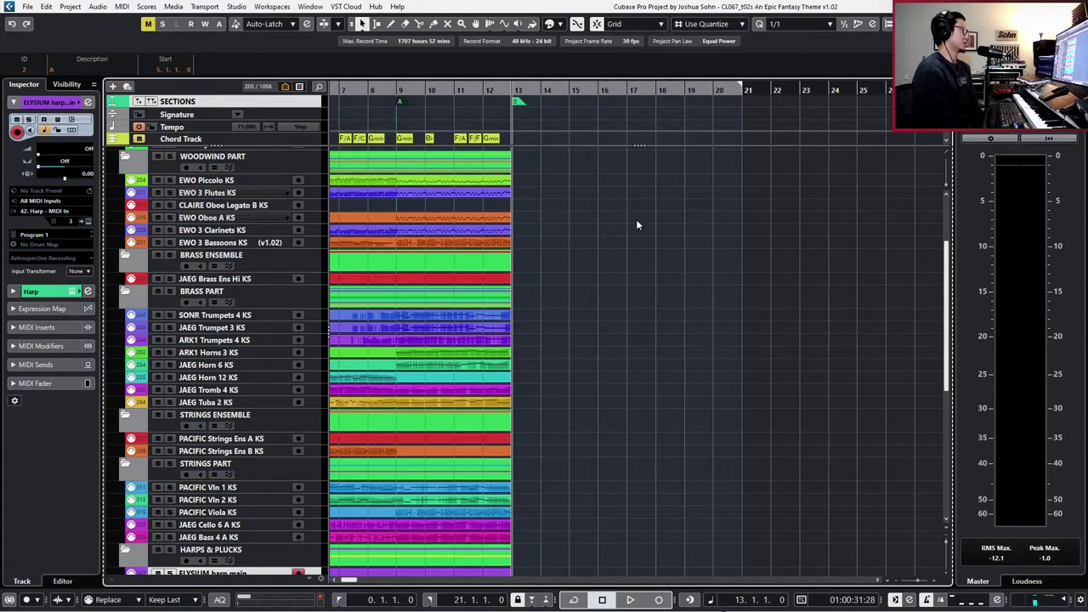
- Play the mix from bar 11 toward the end of the A section and stop playback
key(space)
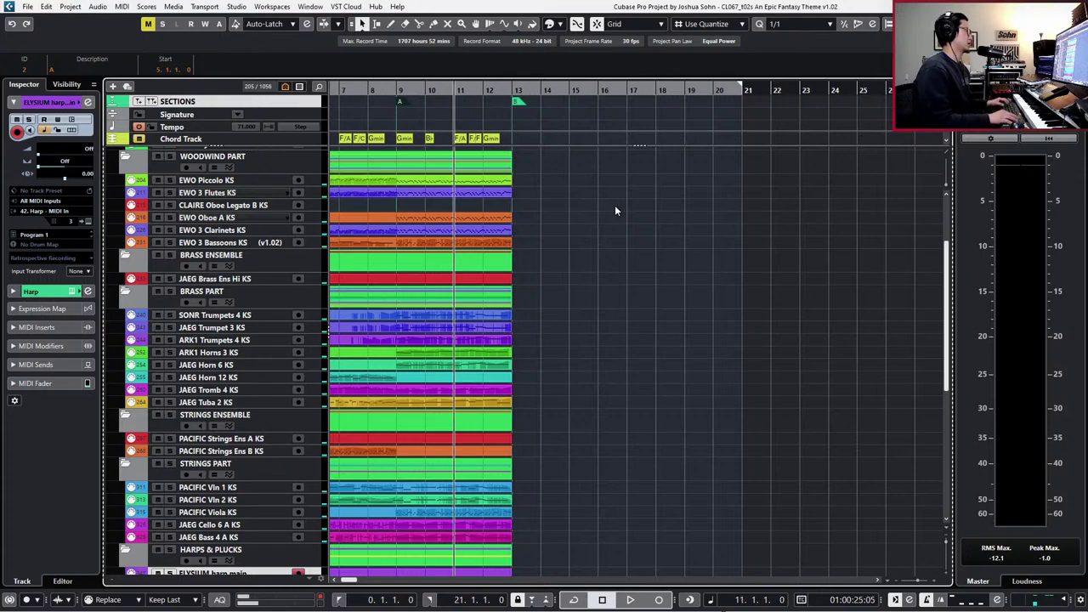
scroll(550, 264, down, 5)
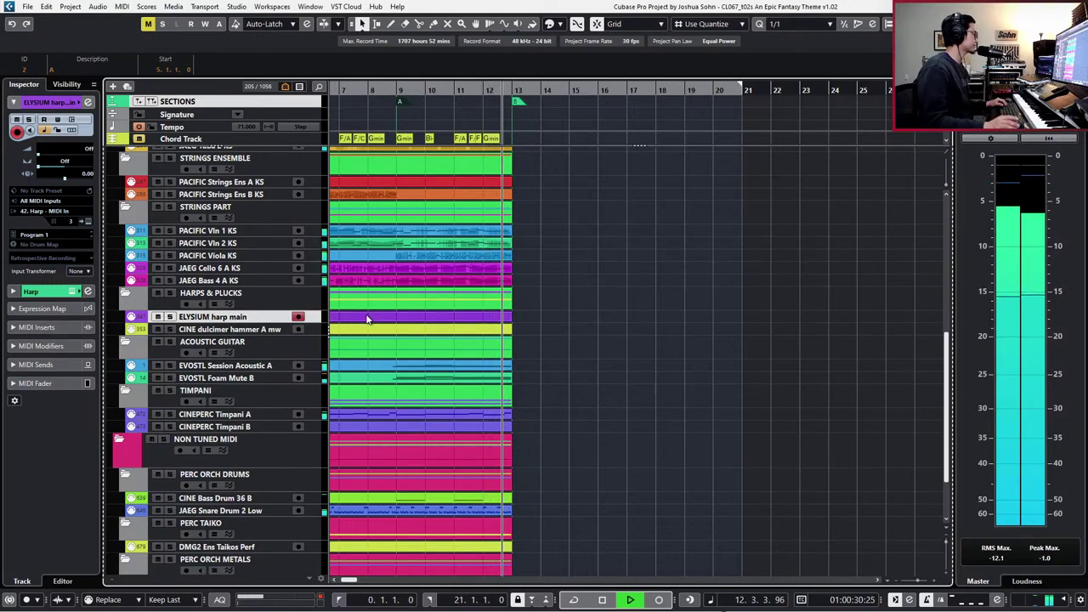
key(space)
scroll(557, 358, up, 5)
scroll(558, 355, up, 2)
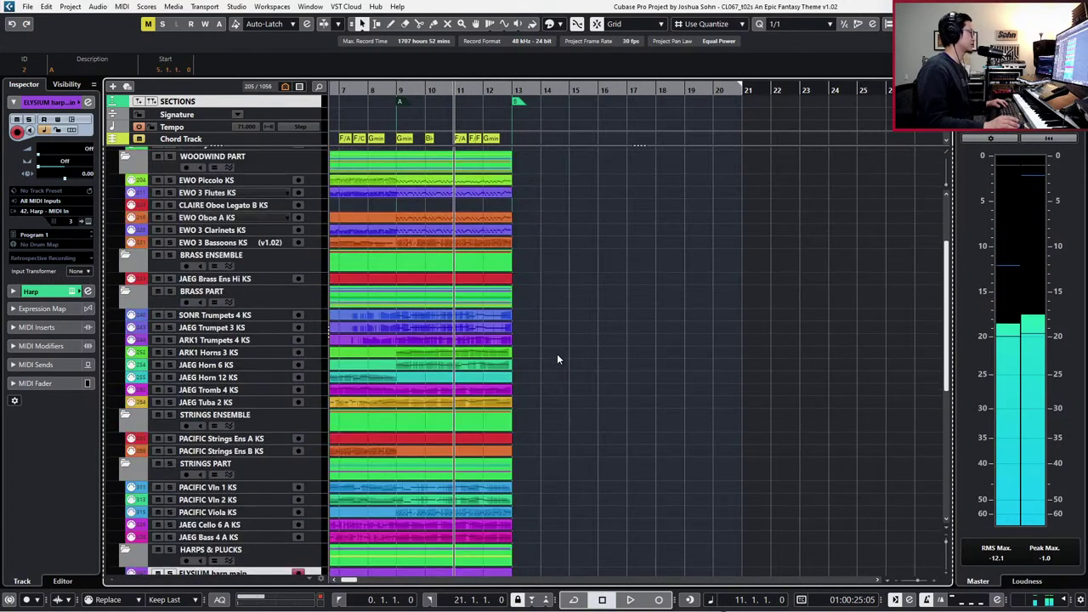
- Select the EWO piccolo, flutes, oboe, clarinets and bassoons parts, solo their tracks and move the playback position back to bar 10
key(h)
key(h)
drag(763, 182, 707, 244)
key(KP_Subtract)
key(KP_Subtract)
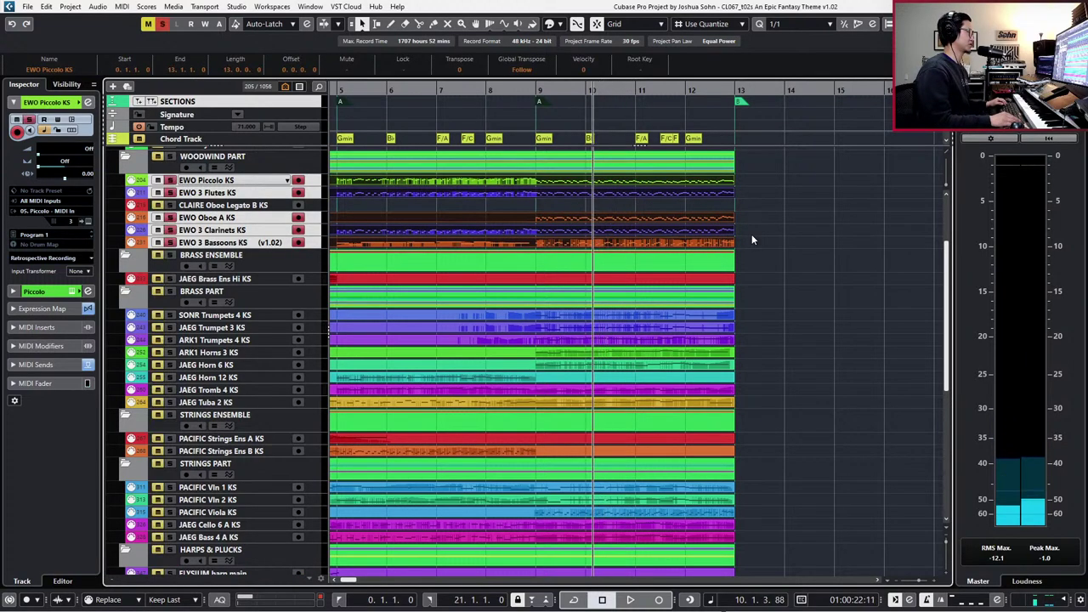
- Play the soloed woodwind tracks to the end of the A section, stop playback and turn off their solo
key(s)
key(space)
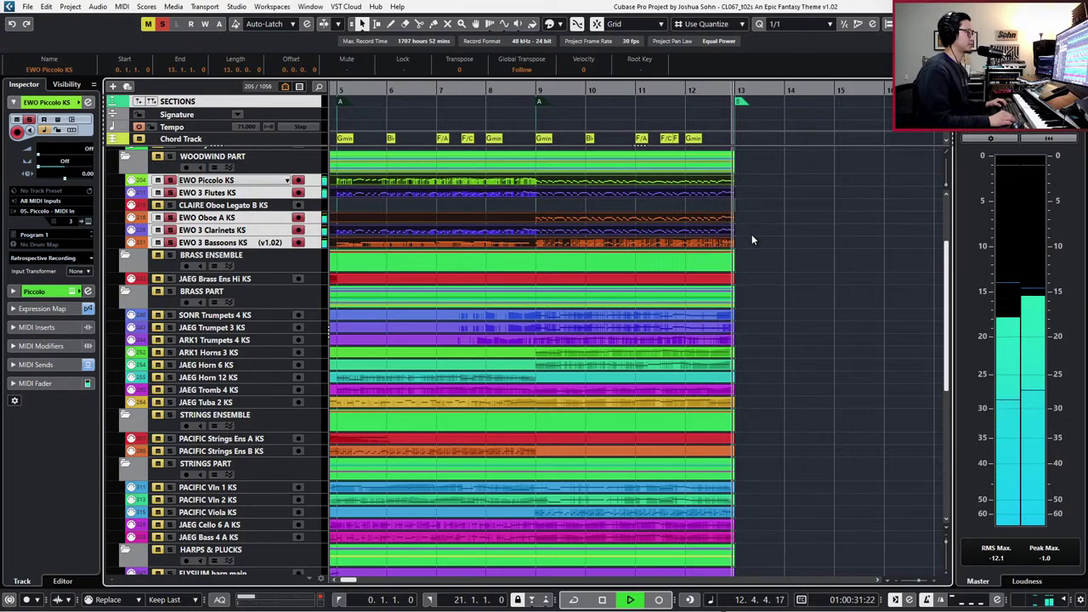
key(space)
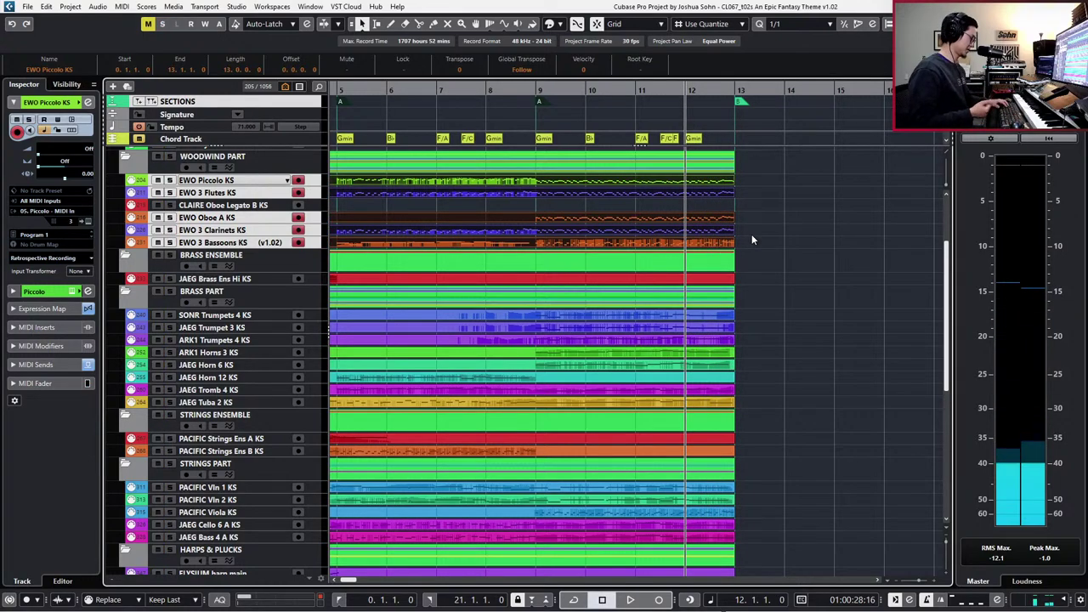
- Move the playback position to the start of the B section at bar 13
key(ctrl+Left)
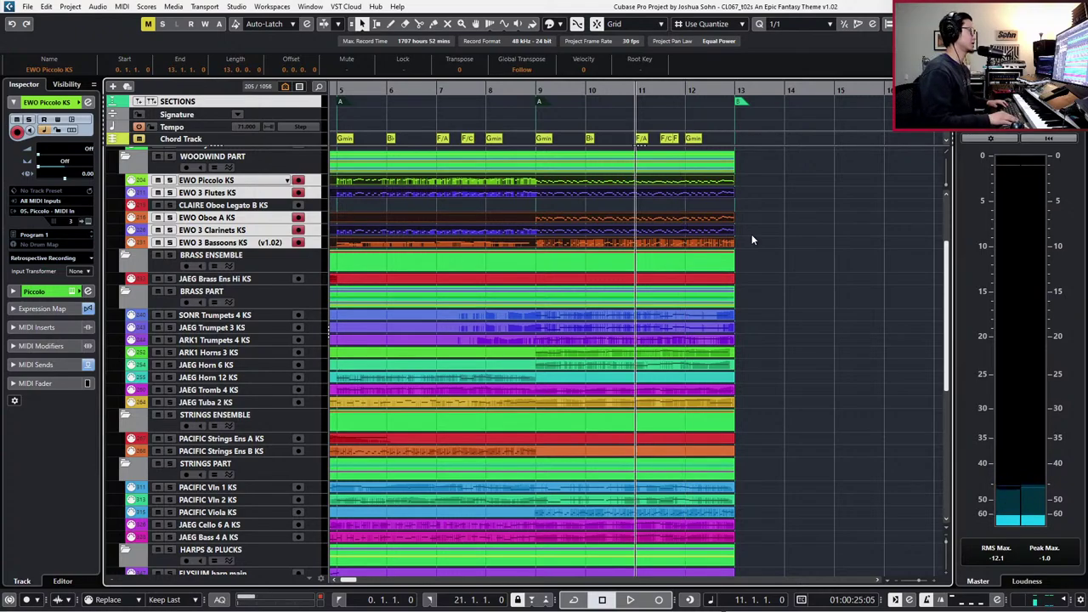
key(ctrl+Left)
key(ctrl+Right)
key(ctrl+Right)
key(ctrl+Right)
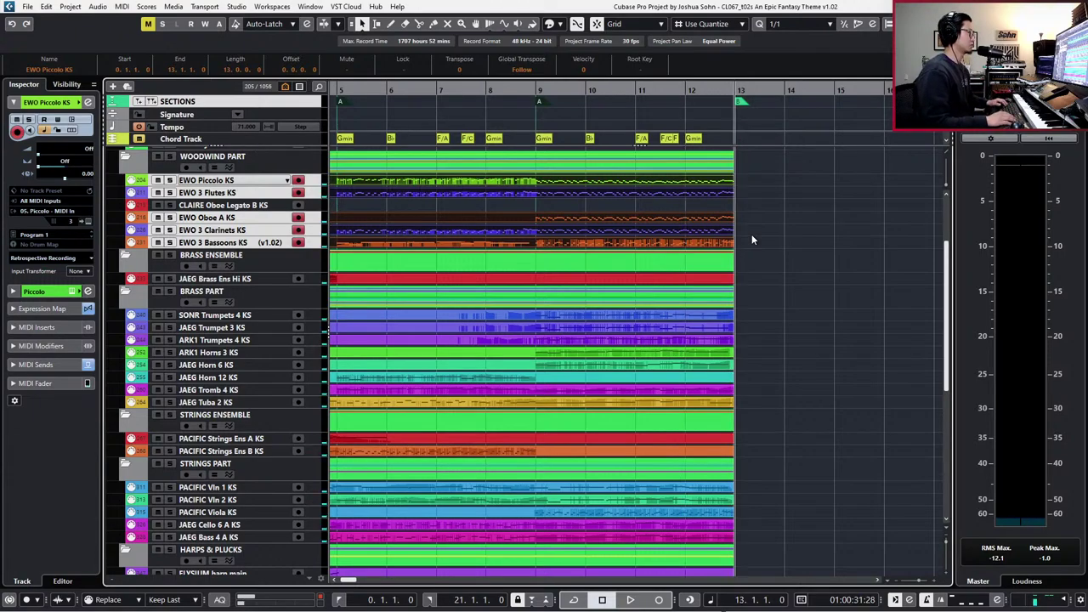
scroll(751, 240, right, 3)
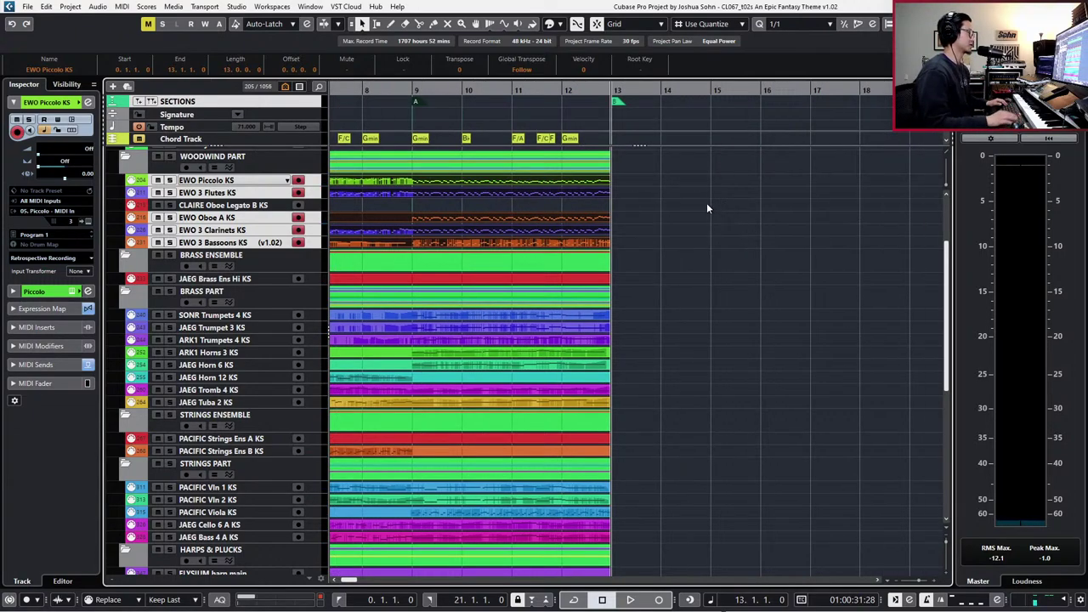
key(KP_Subtract)
key(KP_Subtract)
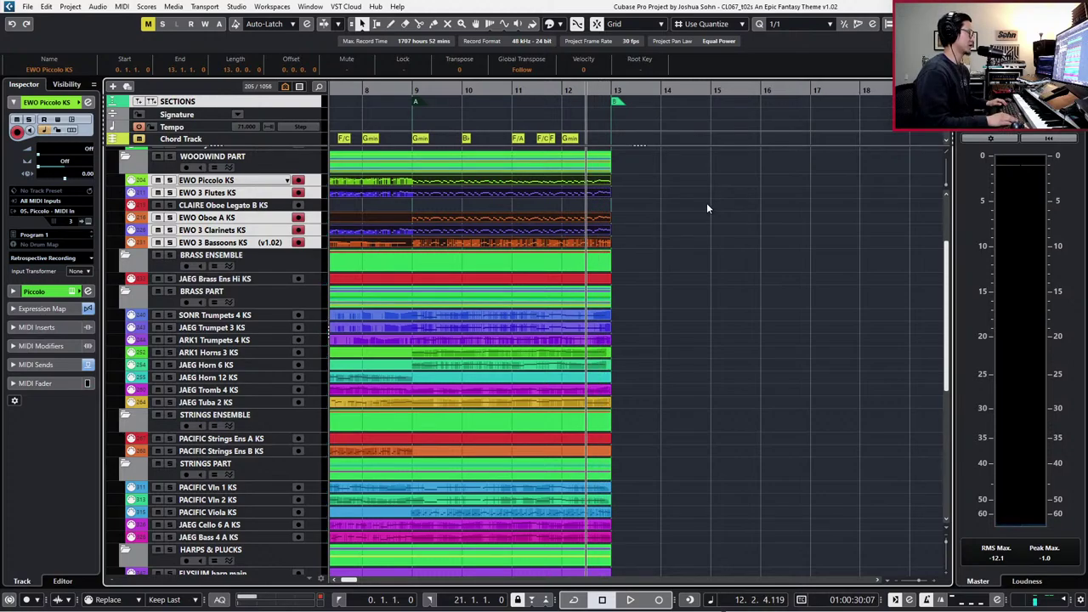
key(KP_Add)
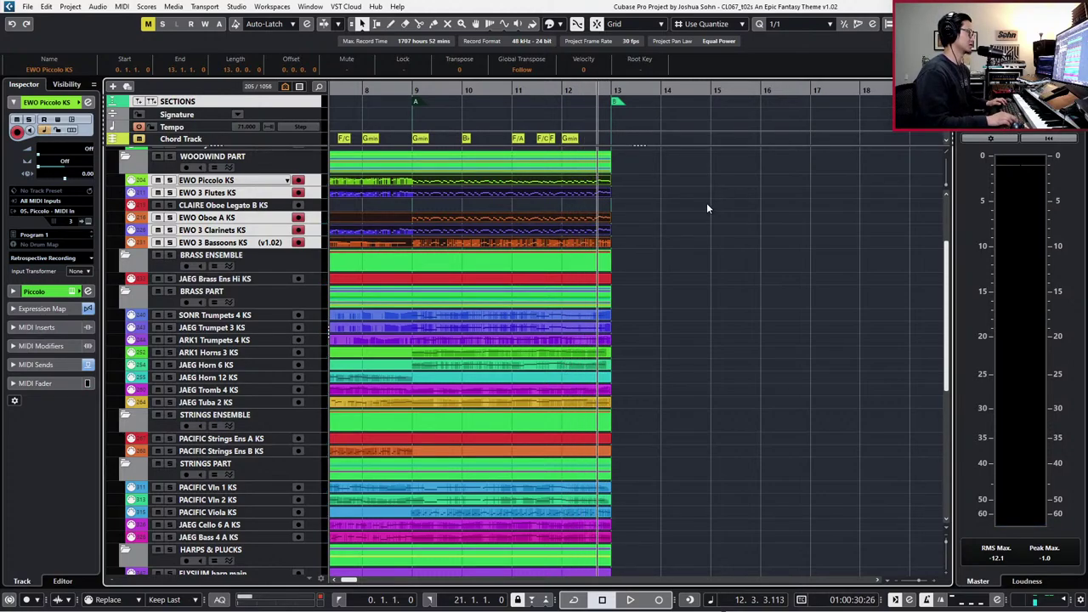
key(KP_Add)
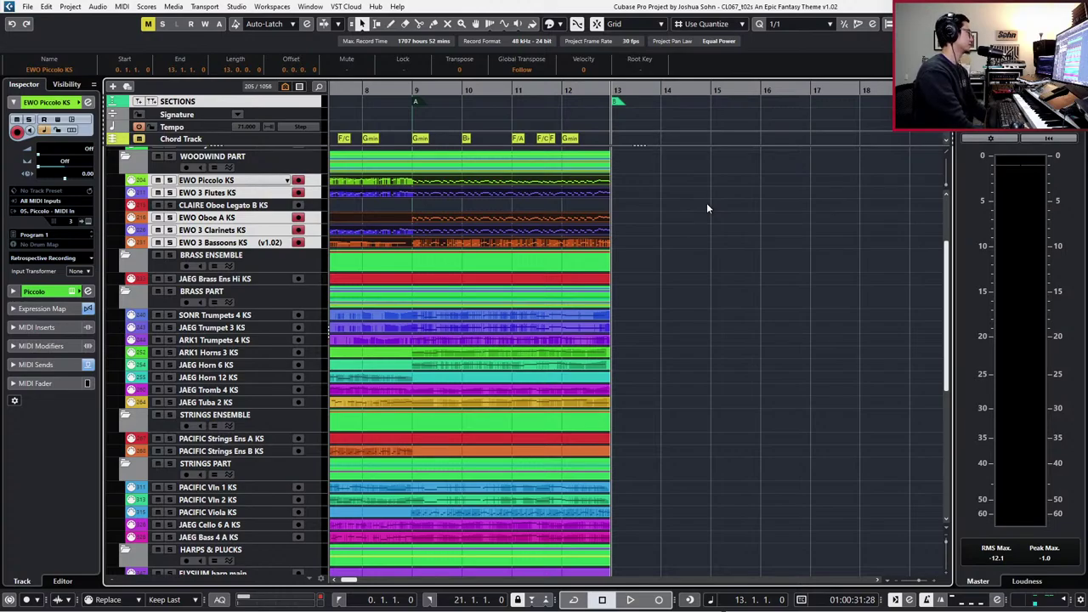
- Search the tracks for "alic" and bring up the ALICIA Keys Dry piano track in the FULL ENSEMBLE folder
scroll(684, 259, down, 3)
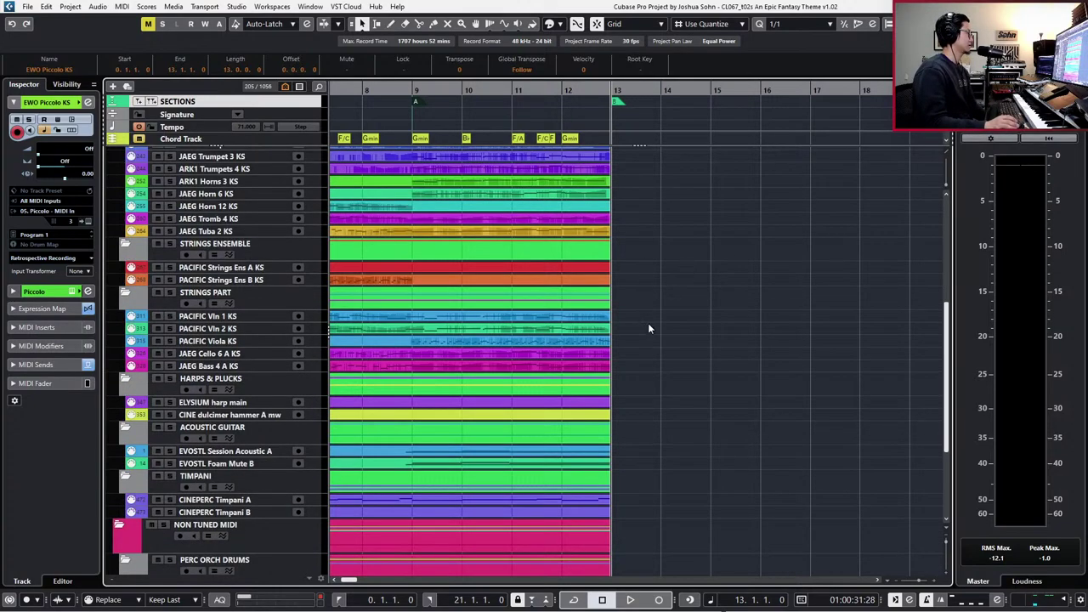
scroll(648, 326, up, 3)
scroll(260, 162, up, 3)
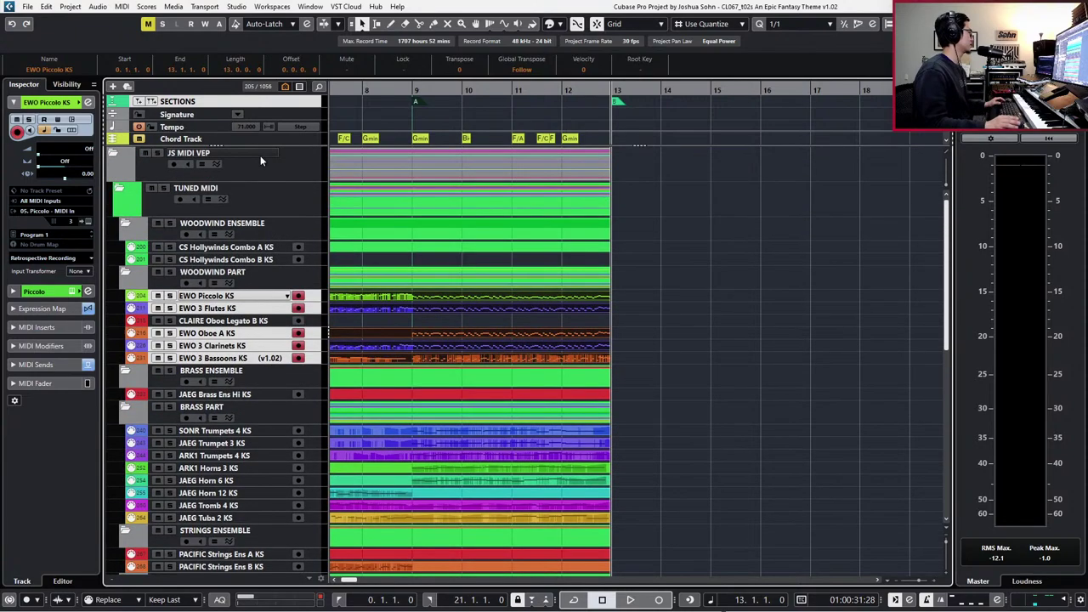
scroll(227, 157, down, 2)
scroll(223, 127, down, 2)
scroll(223, 126, up, 3)
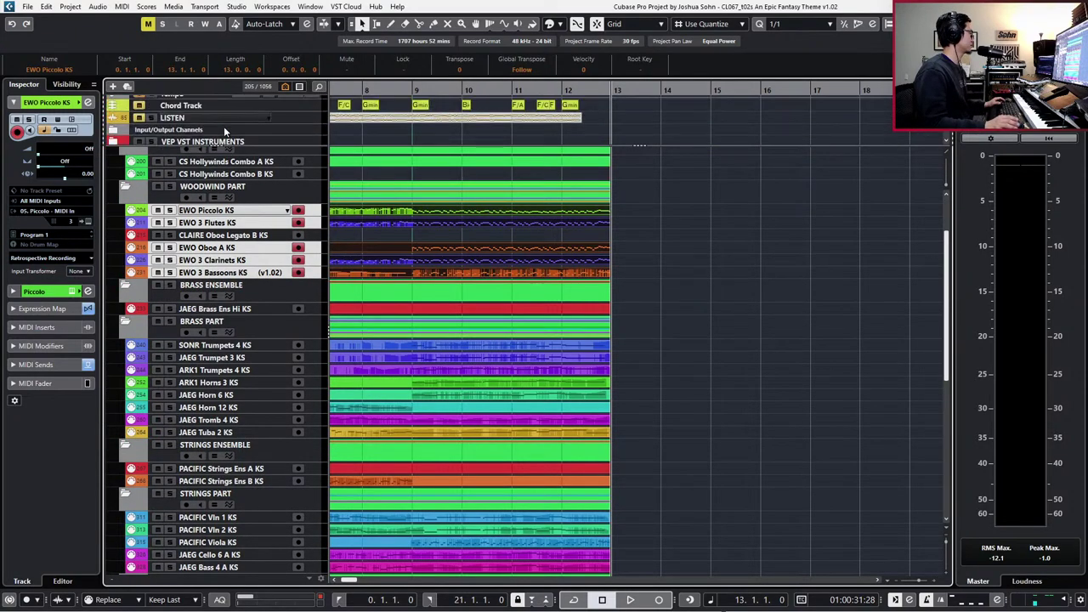
scroll(290, 174, up, 2)
key(ctrl+f)
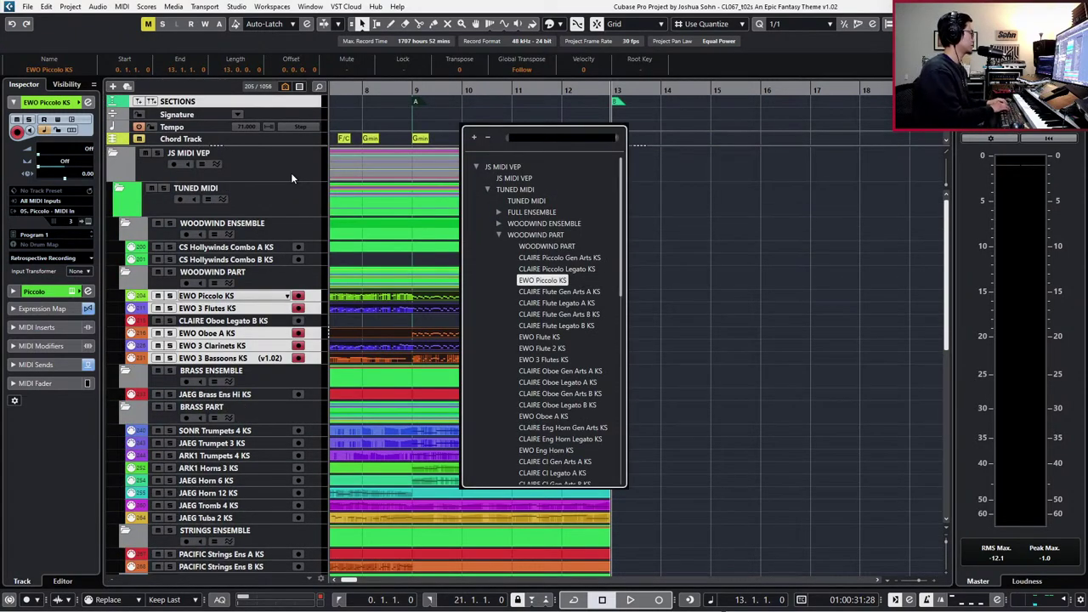
text(alic)
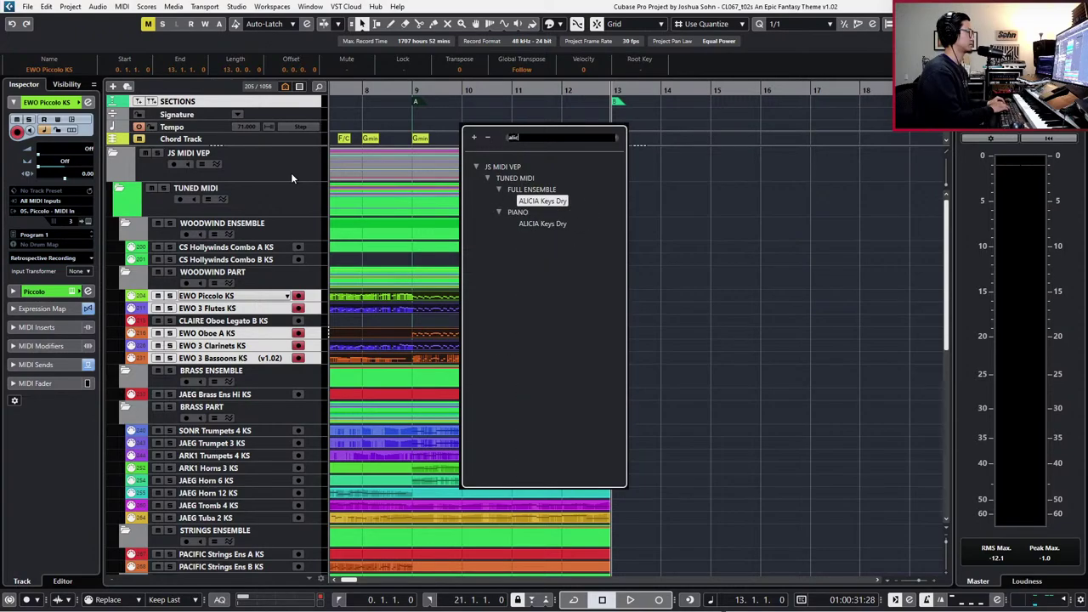
key(Return)
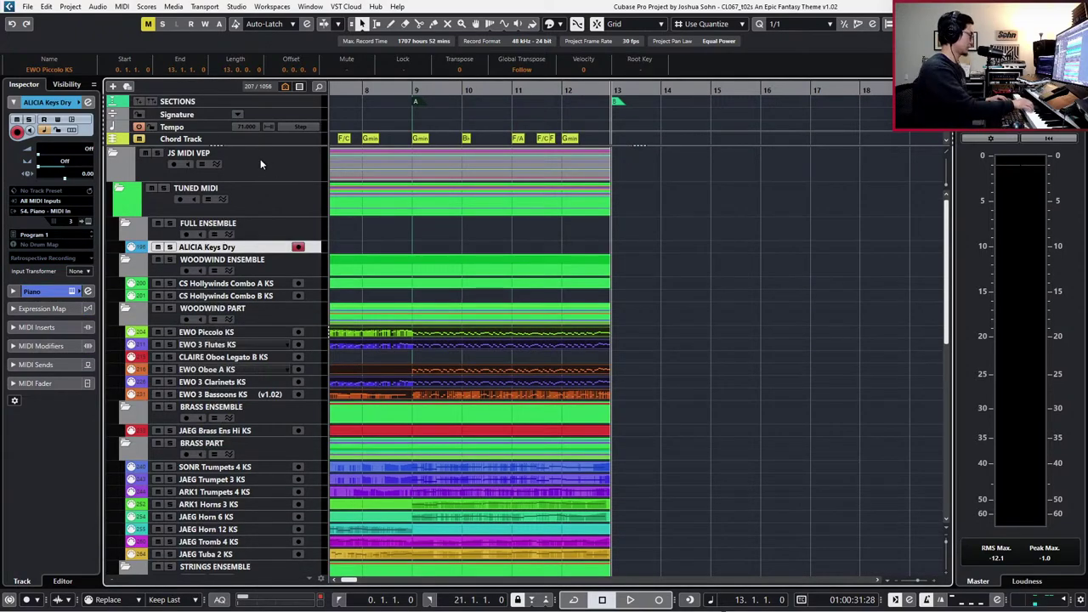
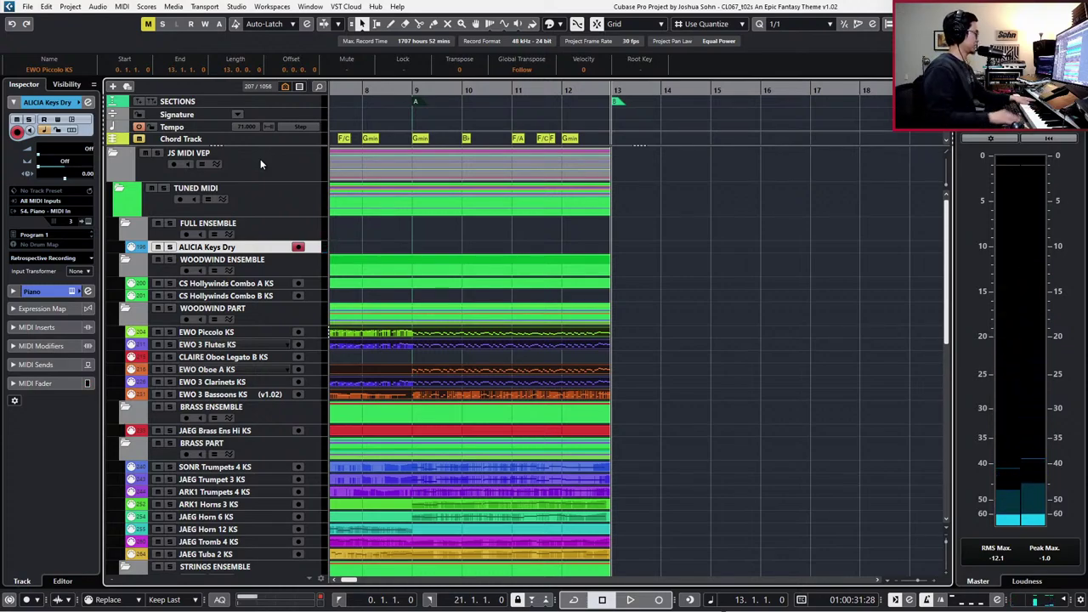
- Play the end of the A section from bar 11 repeatedly, running past bar 13 into the empty B section
key(KP_Subtract)
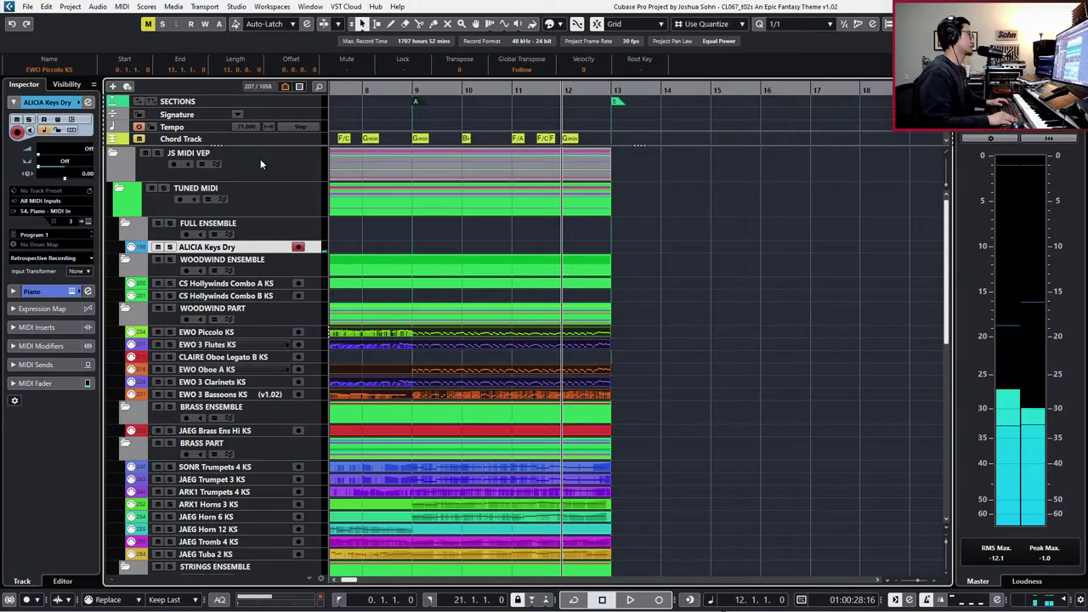
key(space)
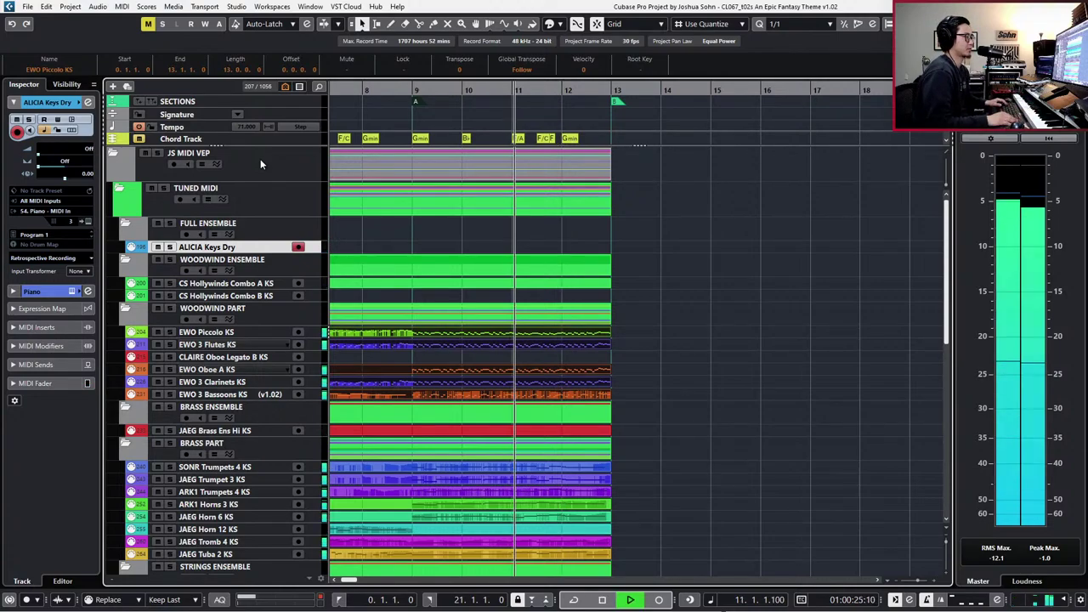
key(space)
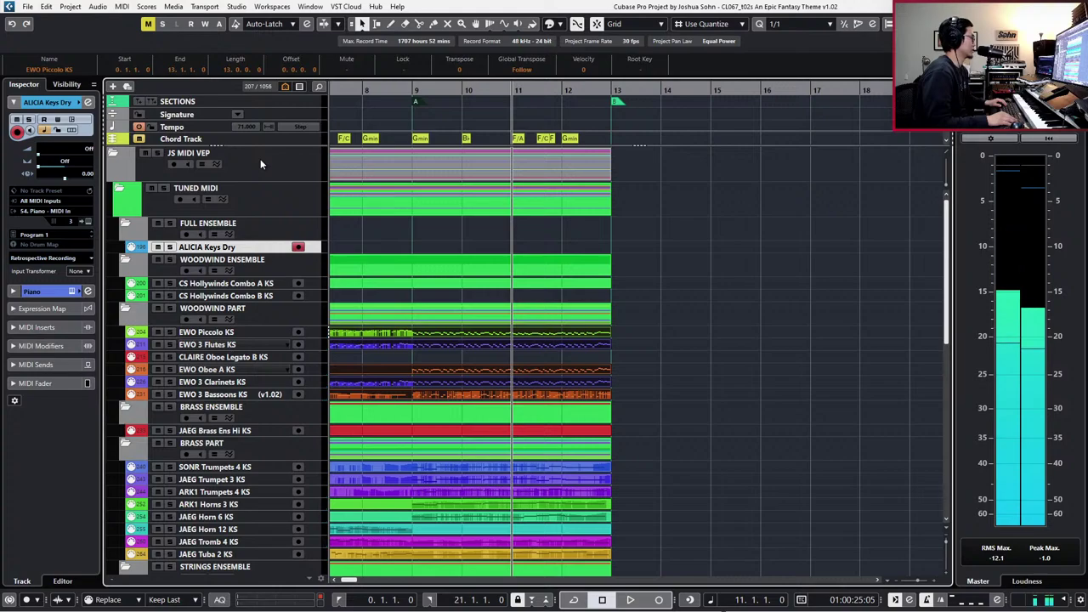
key(space)
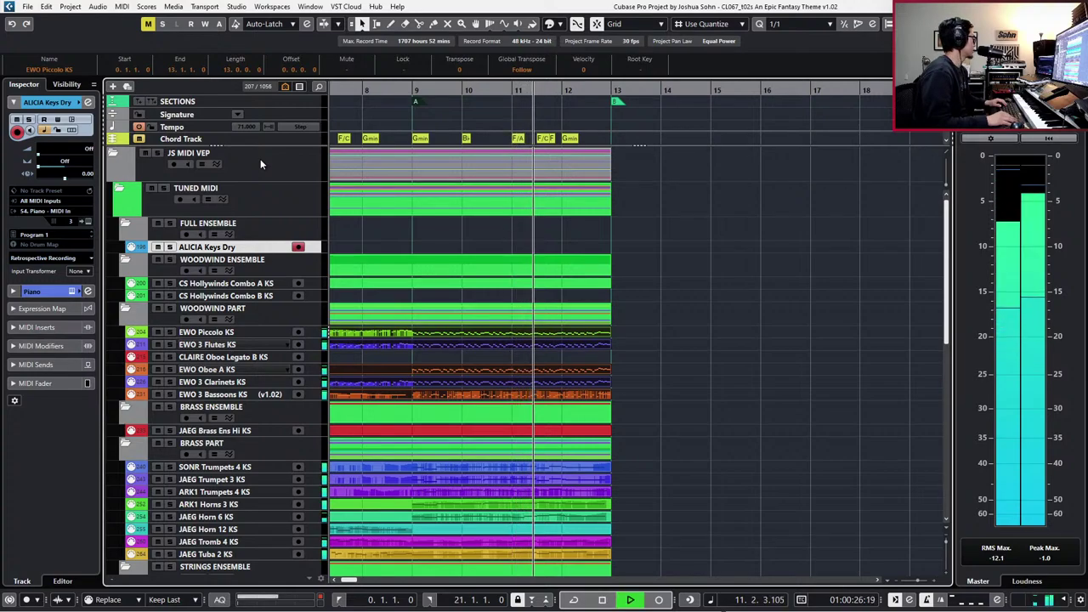
key(space)
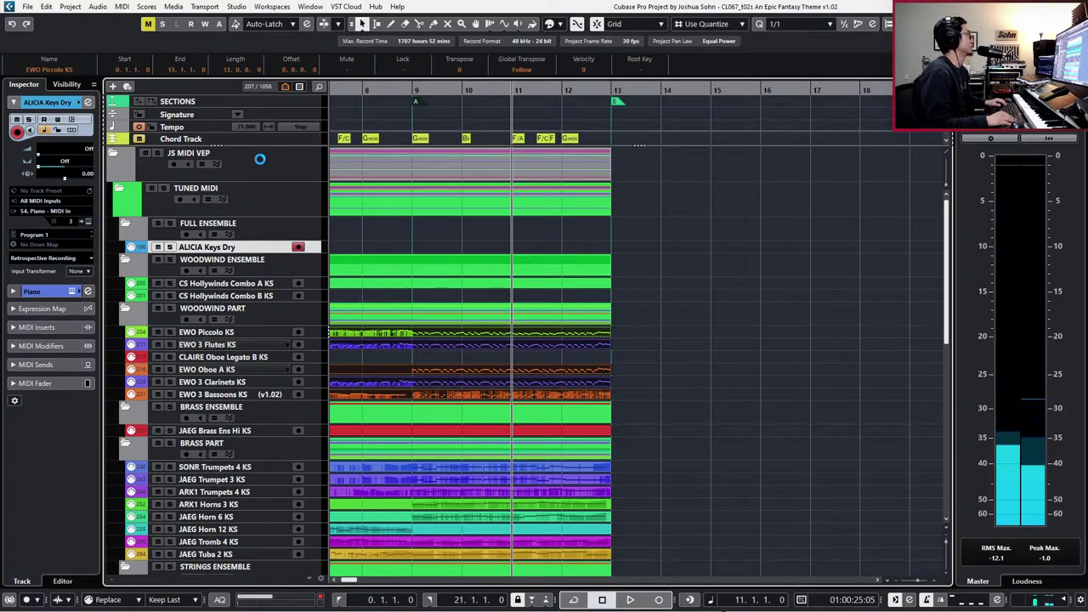
key(space)
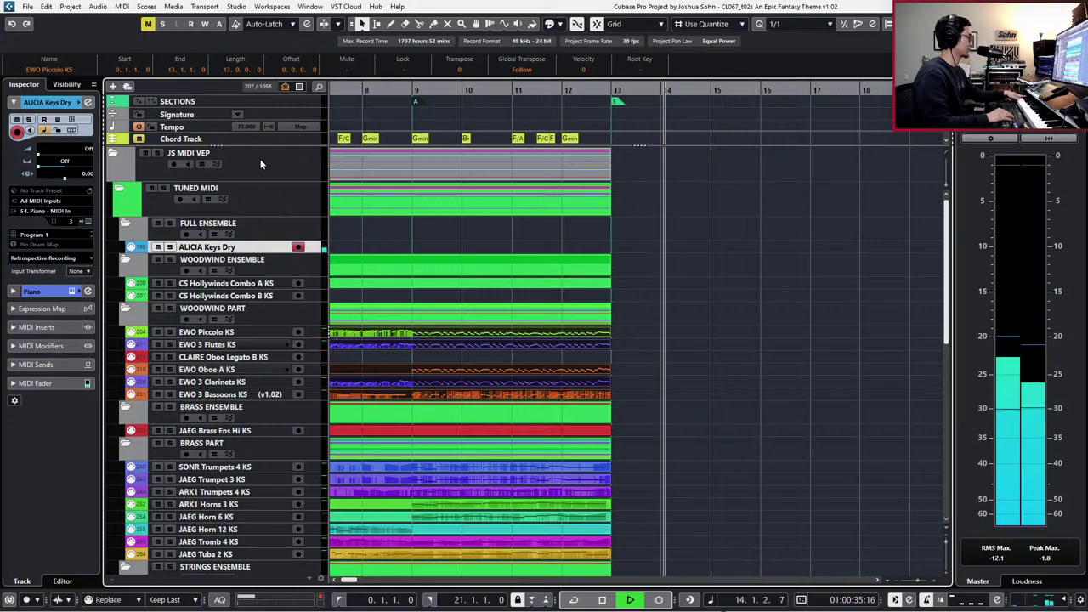
key(space)
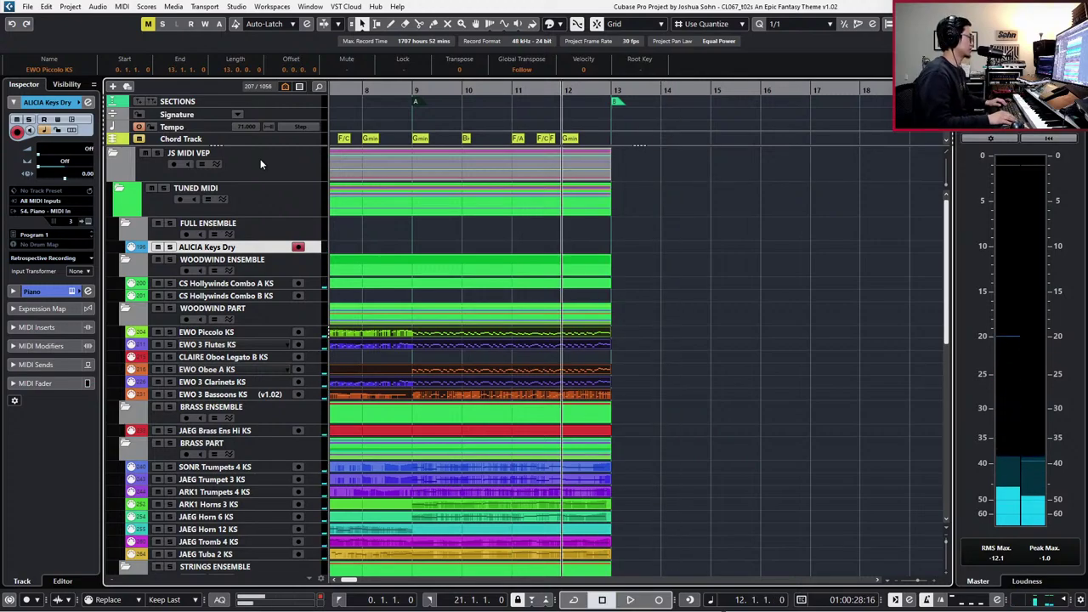
- Play the transition into the B section from bar 12 and stop playback
key(h)
scroll(522, 230, right, 2)
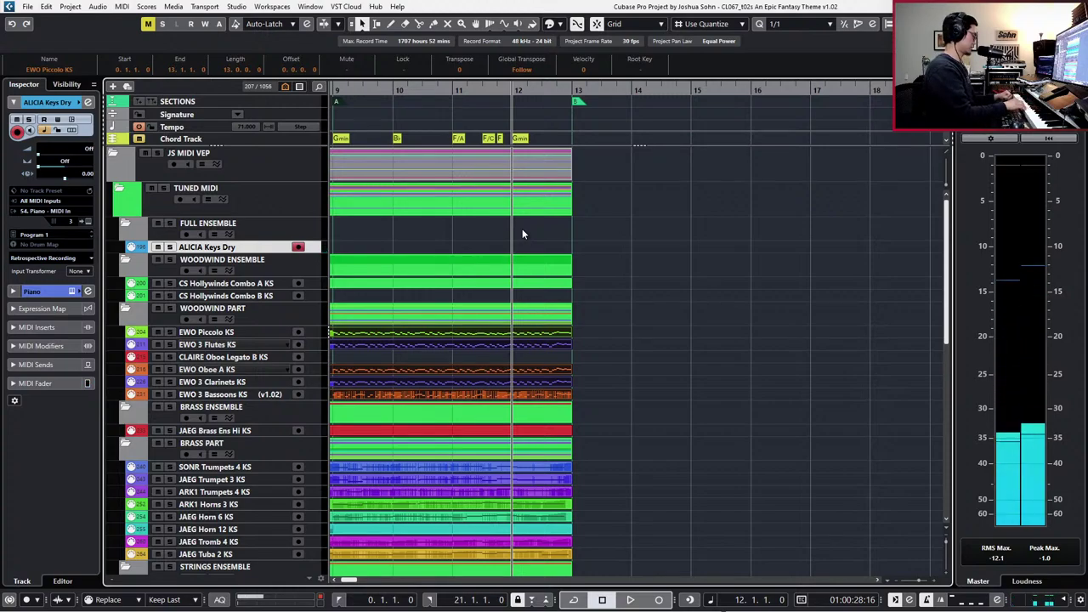
key(space)
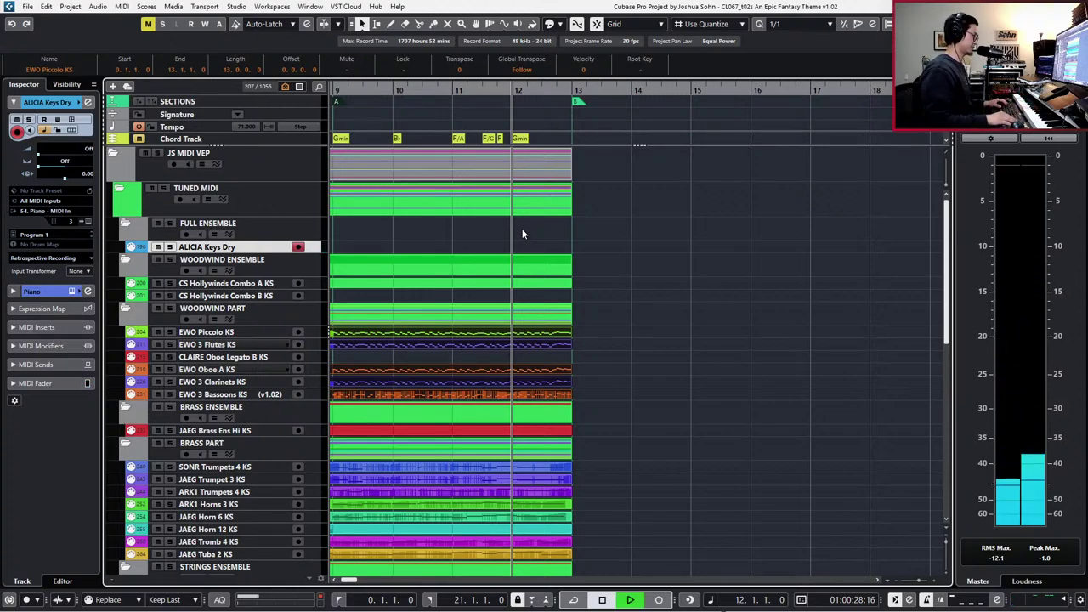
key(space)
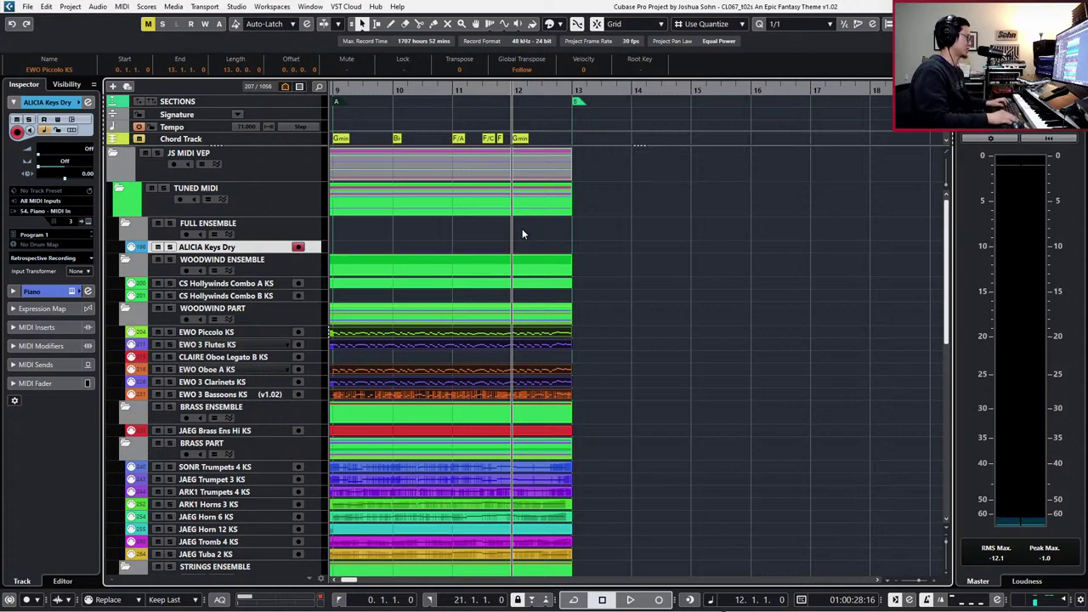
- Record a piano chord progression on the ALICIA Keys Dry track from bar 12 into bar 17
scroll(694, 265, right, 1)
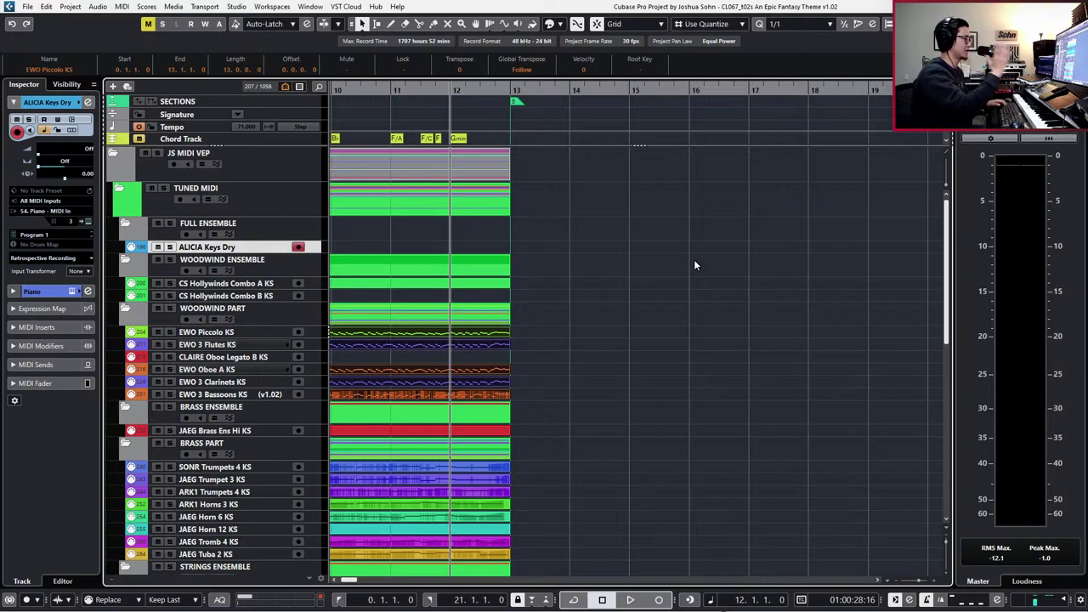
scroll(695, 259, right, 2)
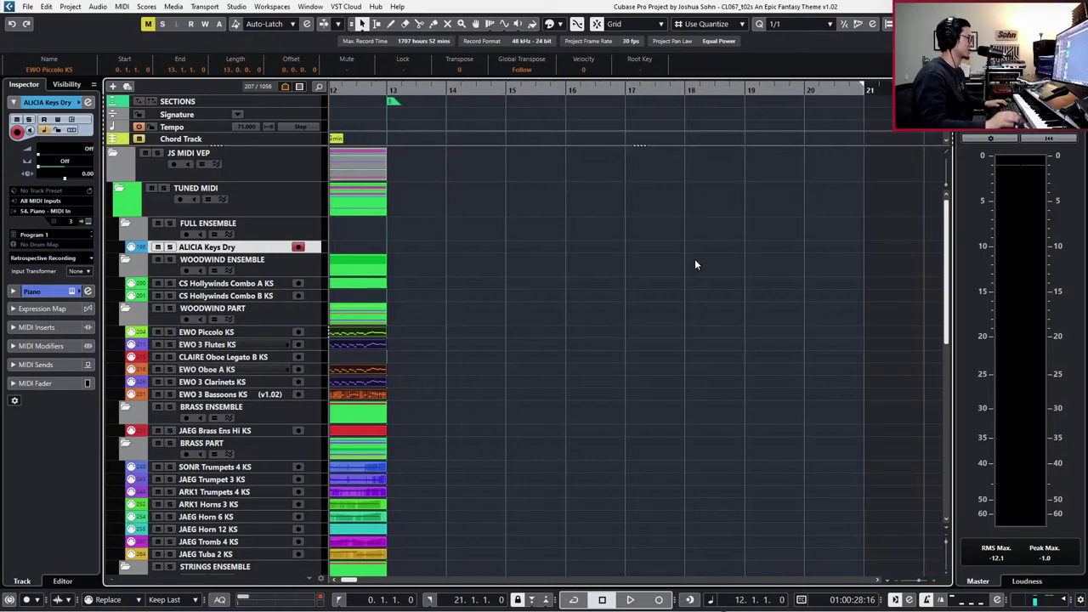
key(space)
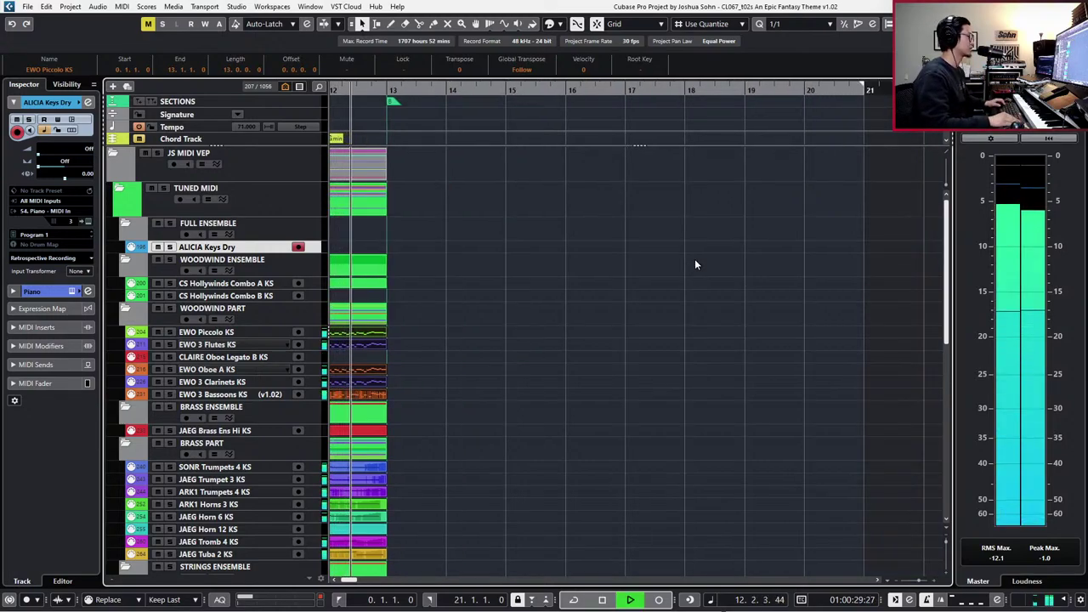
key(KP_Multiply)
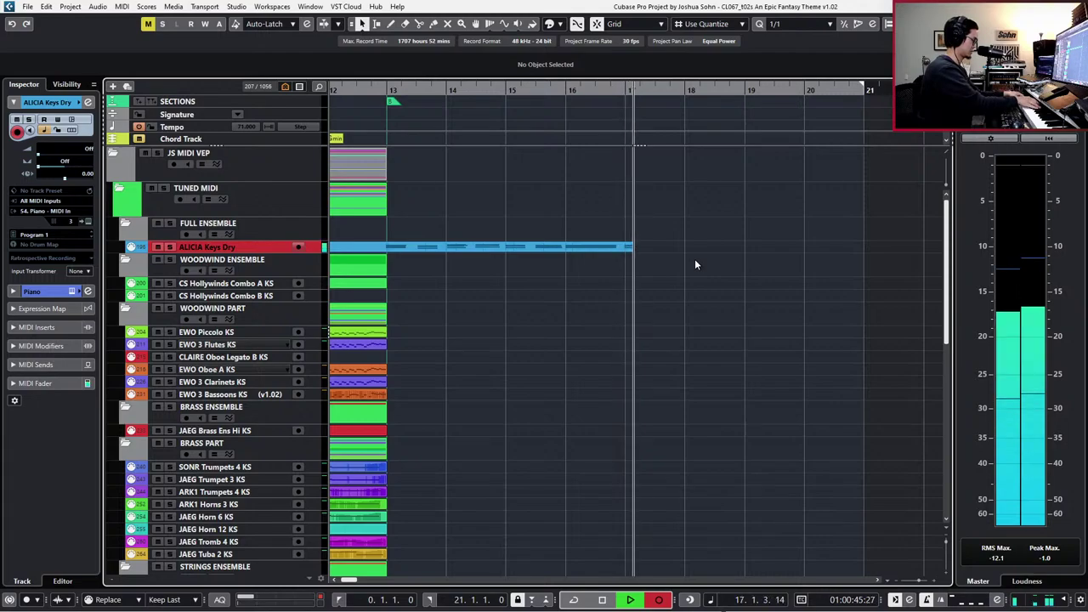
key(space)
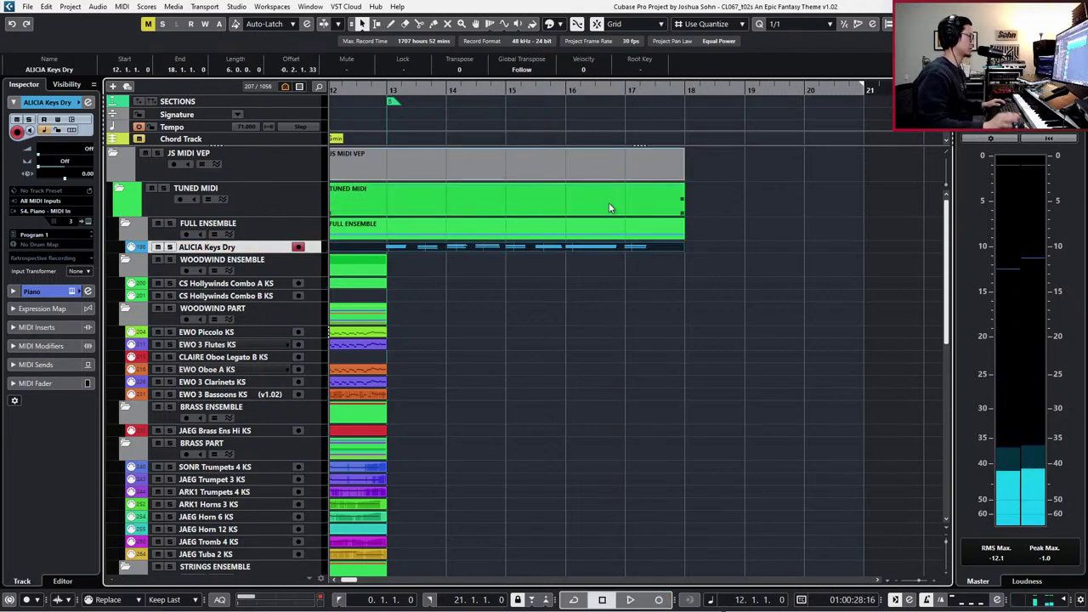
- Open the recorded ALICIA Keys Dry part in the note editor and play its chords from bar 15
key(KP_Add)
key(KP_Add)
key(KP_Add)
key(KP_Add)
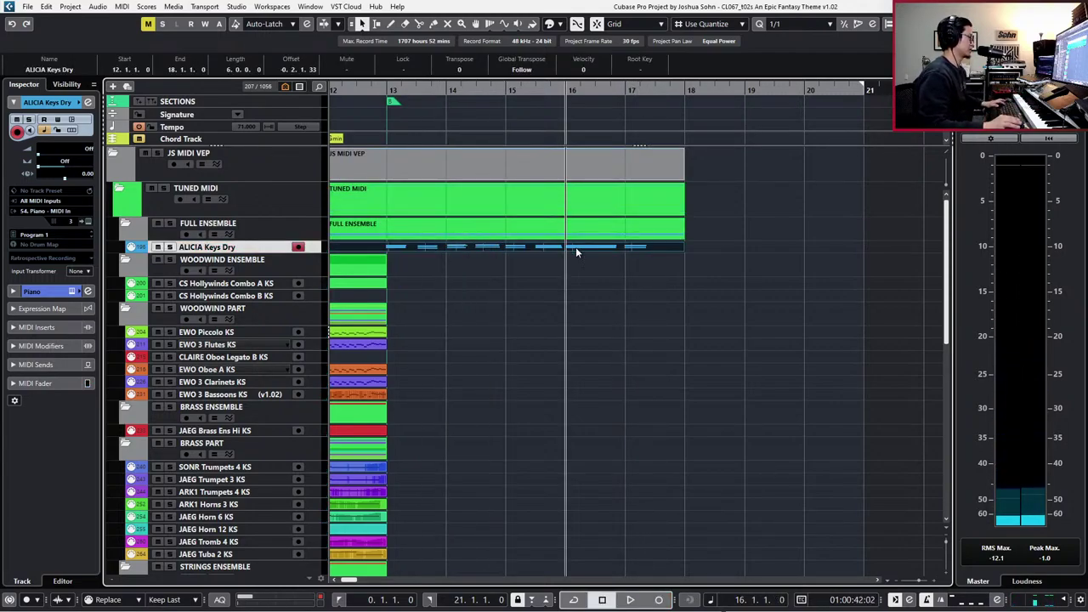
double_click(575, 246)
double_click(575, 247)
key(KP_Subtract)
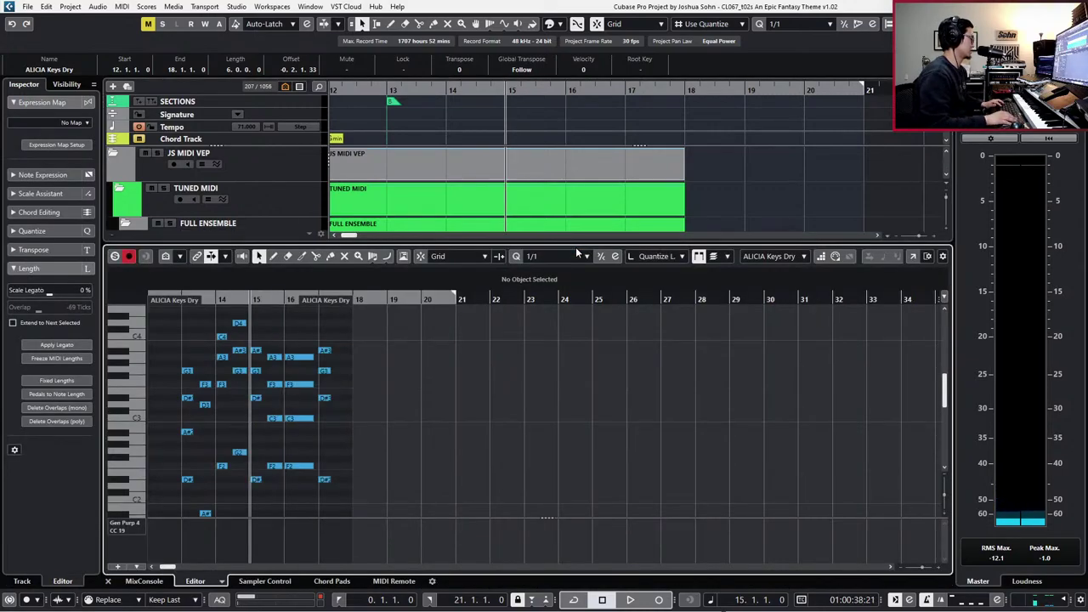
key(space)
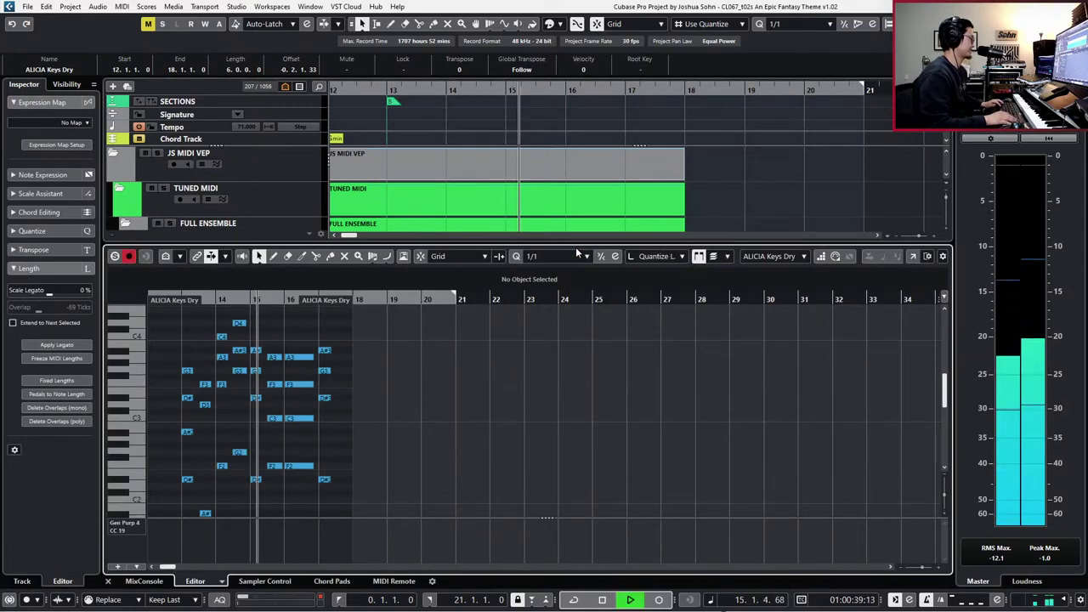
key(space)
- Close the note editor, delete the recorded ALICIA Keys Dry part and return the playback position to bar 12
key(Return)
key(Delete)
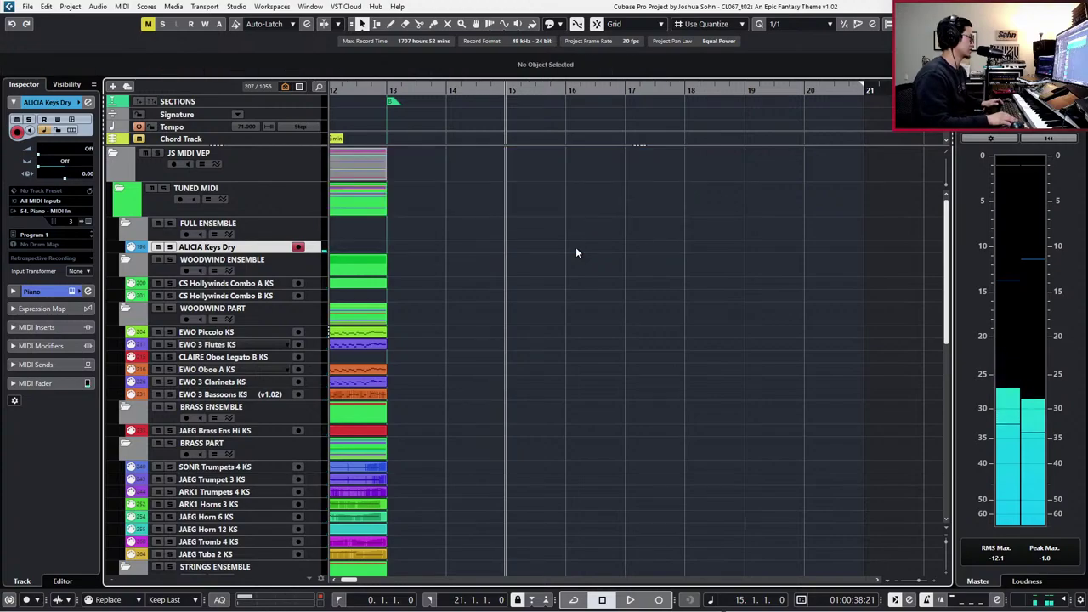
key(KP_Subtract)
key(KP_Subtract)
key(space)
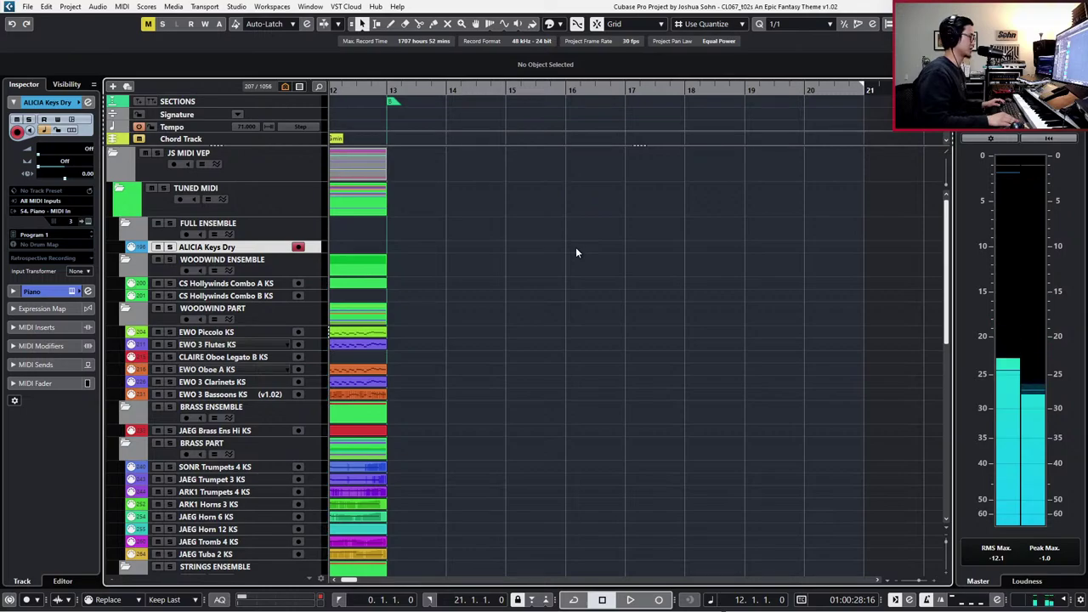
- Record a piano chord take on the ALICIA Keys Dry track from bar 12 into bar 21 and move the playback position to bar 20
key(KP_Multiply)
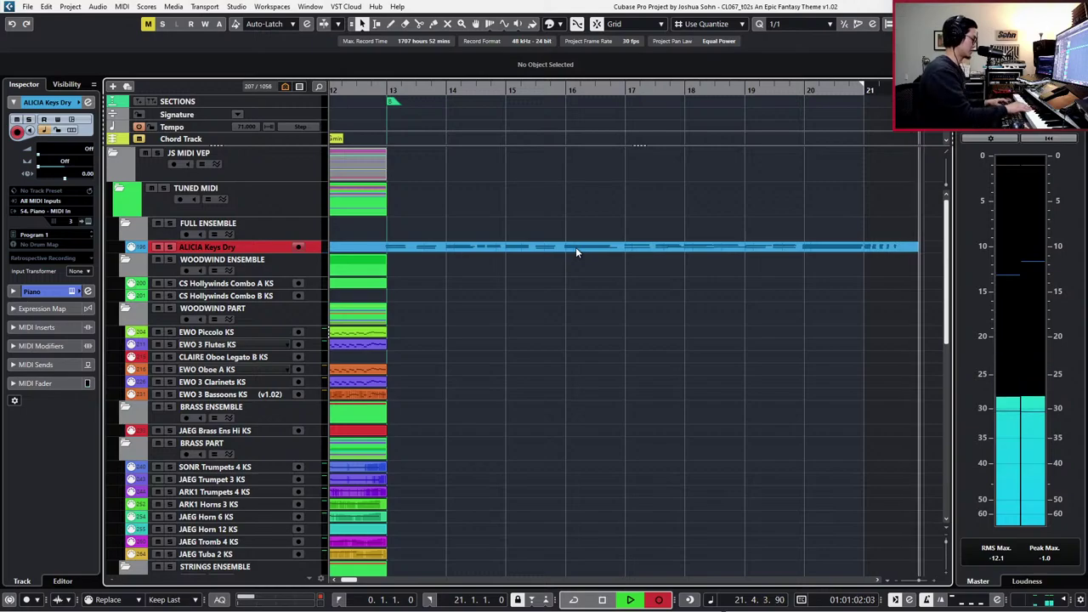
key(space)
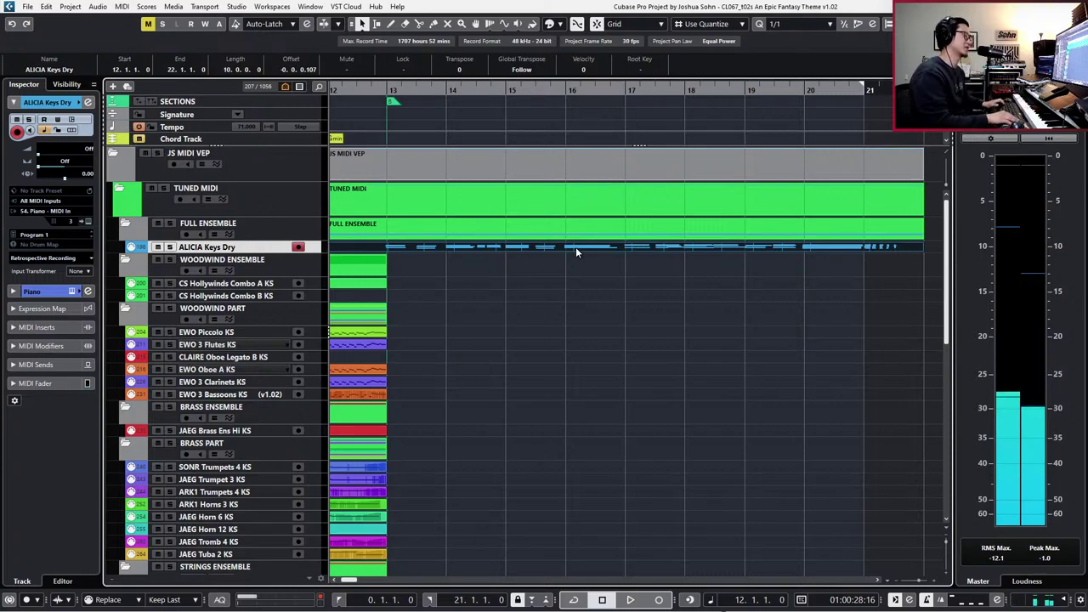
key(KP_Add)
key(KP_Add)
key(KP_Add)
key(KP_Add)
key(KP_Add)
key(KP_Add)
key(KP_Add)
key(KP_Add)
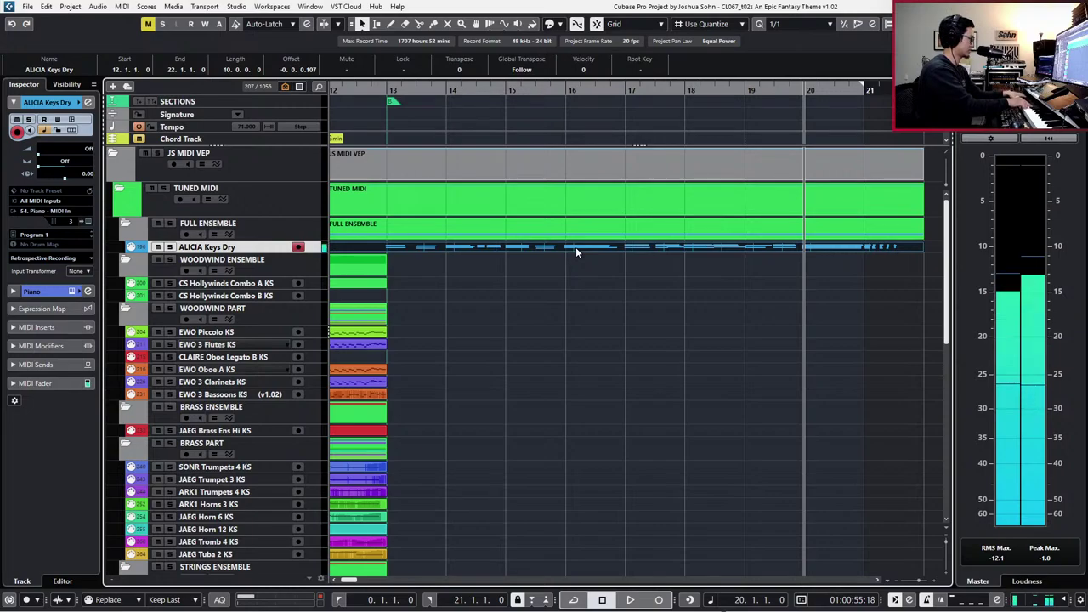
- Move the playback position back to bar 12 and delete the recorded ALICIA Keys Dry take
key(KP_Subtract)
key(KP_Subtract)
key(KP_Subtract)
key(KP_Subtract)
key(KP_Subtract)
key(KP_Subtract)
key(KP_Subtract)
key(KP_Subtract)
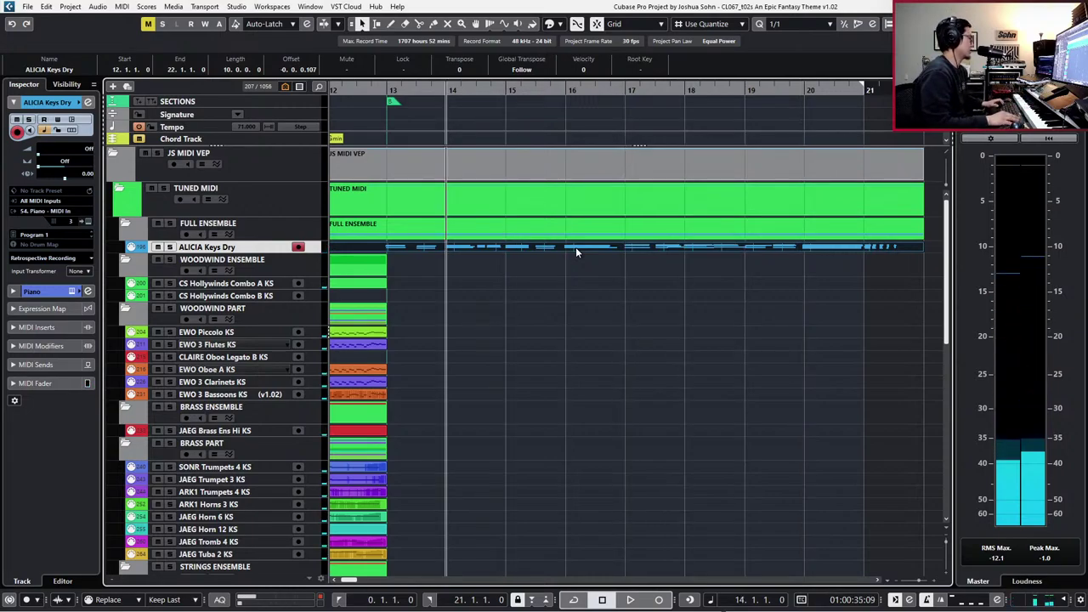
key(Delete)
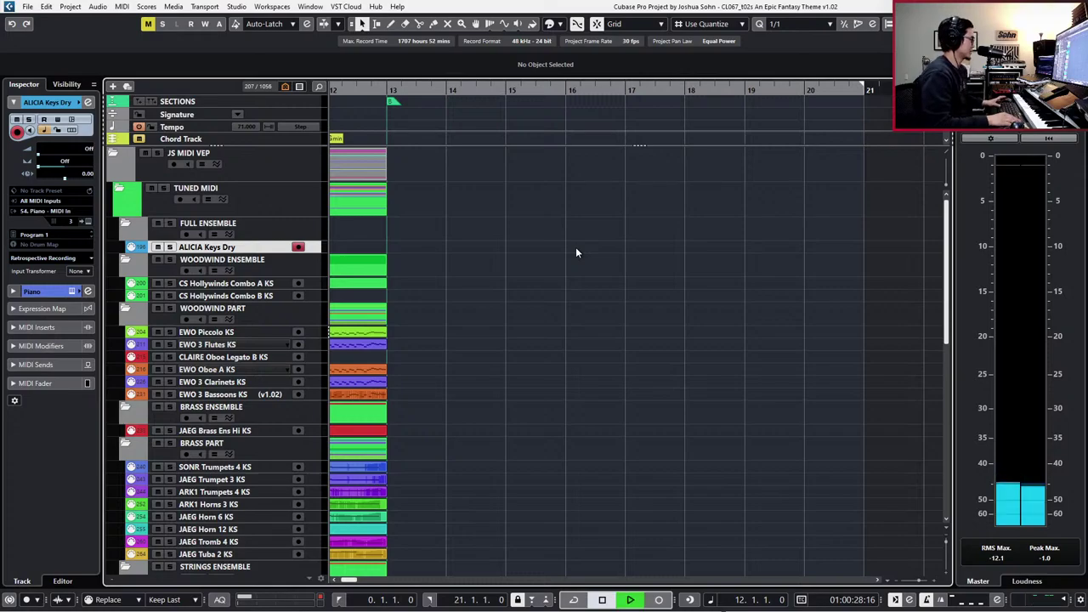
- Record a new piano chord take on ALICIA Keys Dry from bar 12 into bar 22 and open it in the note editor
key(KP_Multiply)
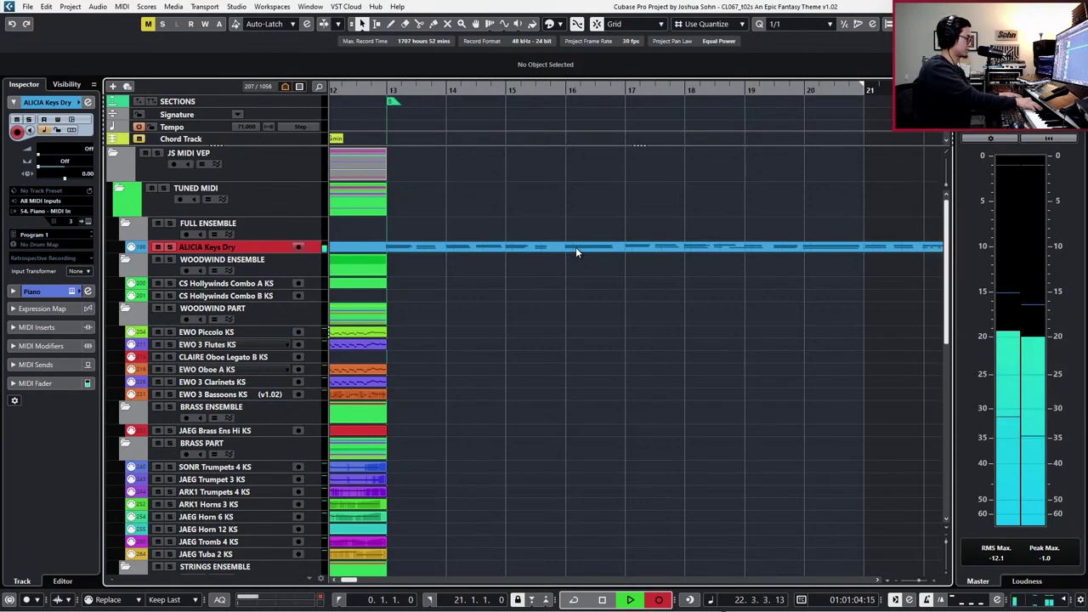
key(space)
key(g)
key(g)
key(g)
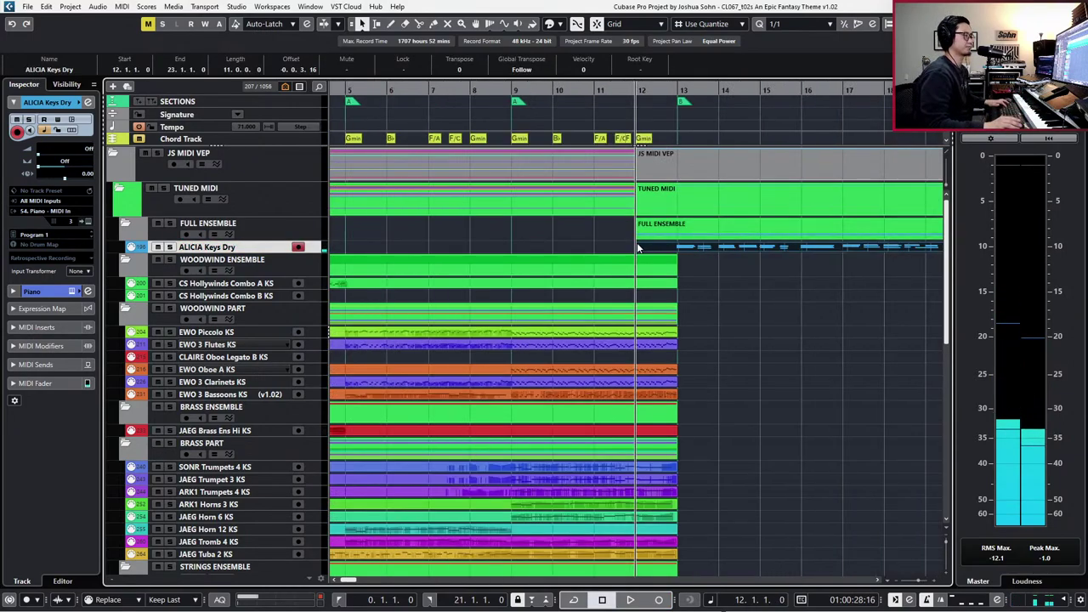
scroll(655, 255, right, 1)
scroll(655, 255, right, 2)
key(KP_Add)
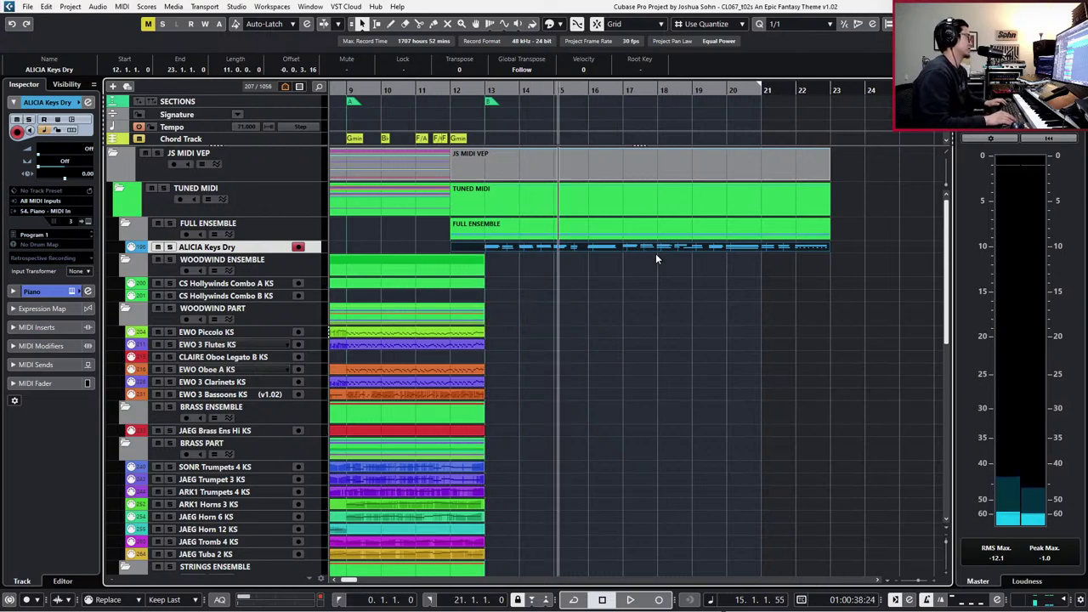
double_click(717, 250)
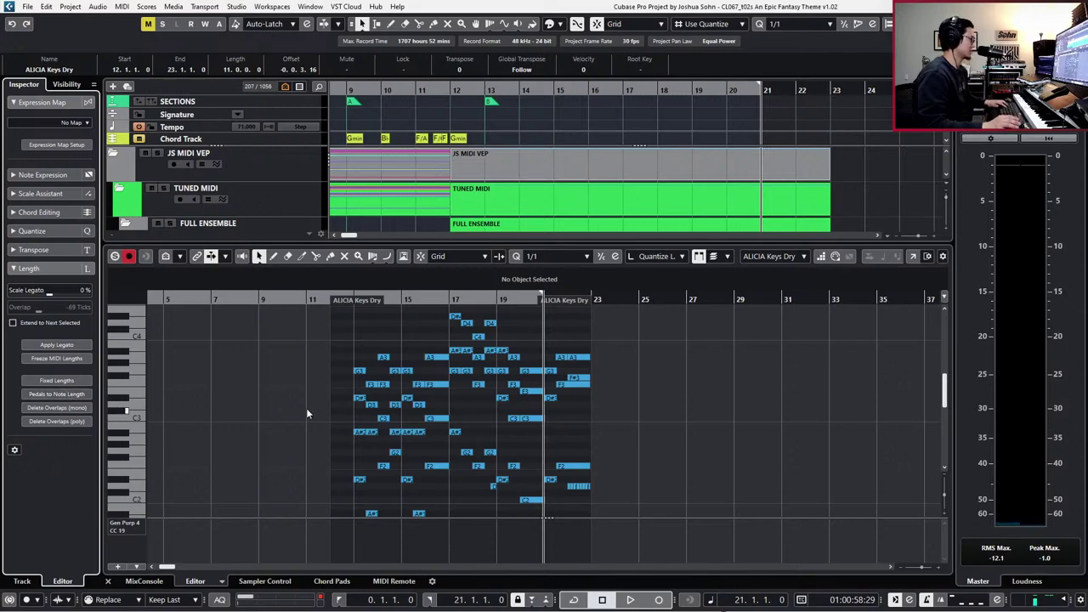
- Set the playback position to bar 13 and examine the recorded chord notes from bar 13 to bar 20
key(h)
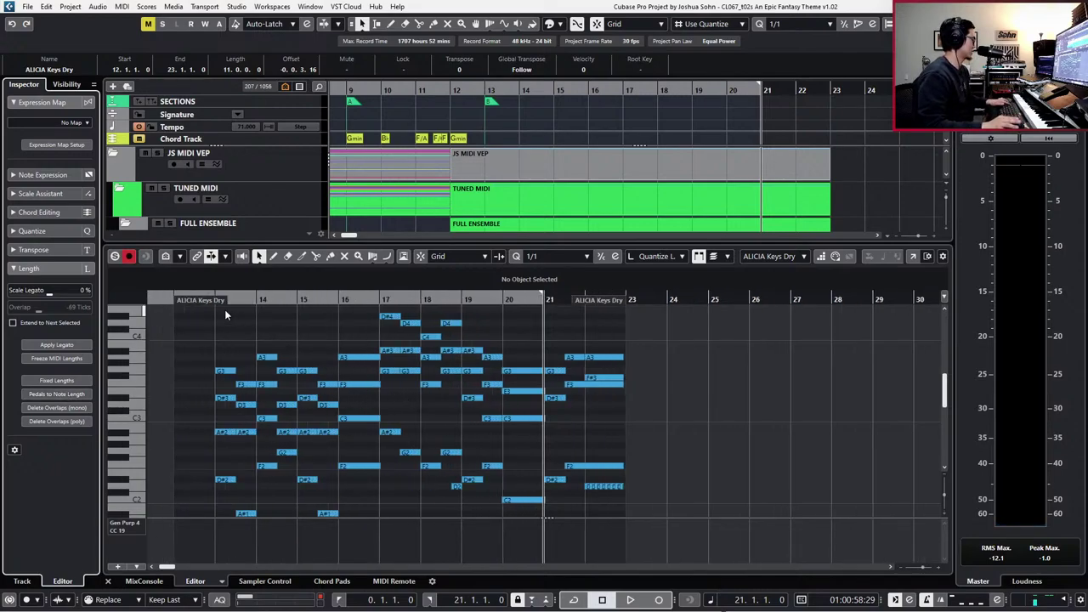
key(4)
drag(216, 307, 520, 515)
scroll(623, 478, up, 2)
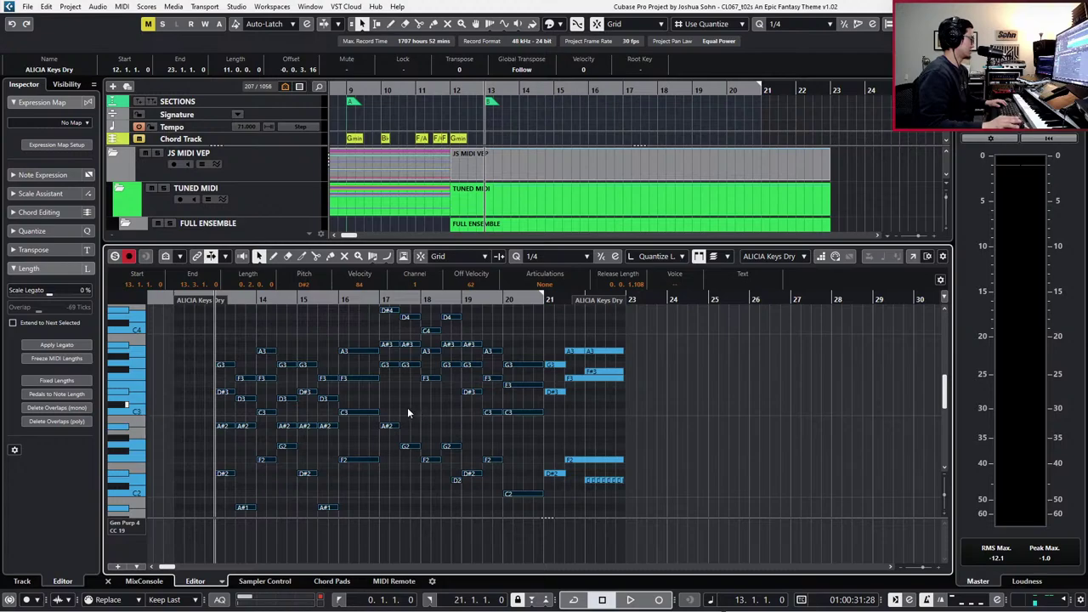
click(396, 428)
key(h)
key(h)
scroll(396, 429, left, 2)
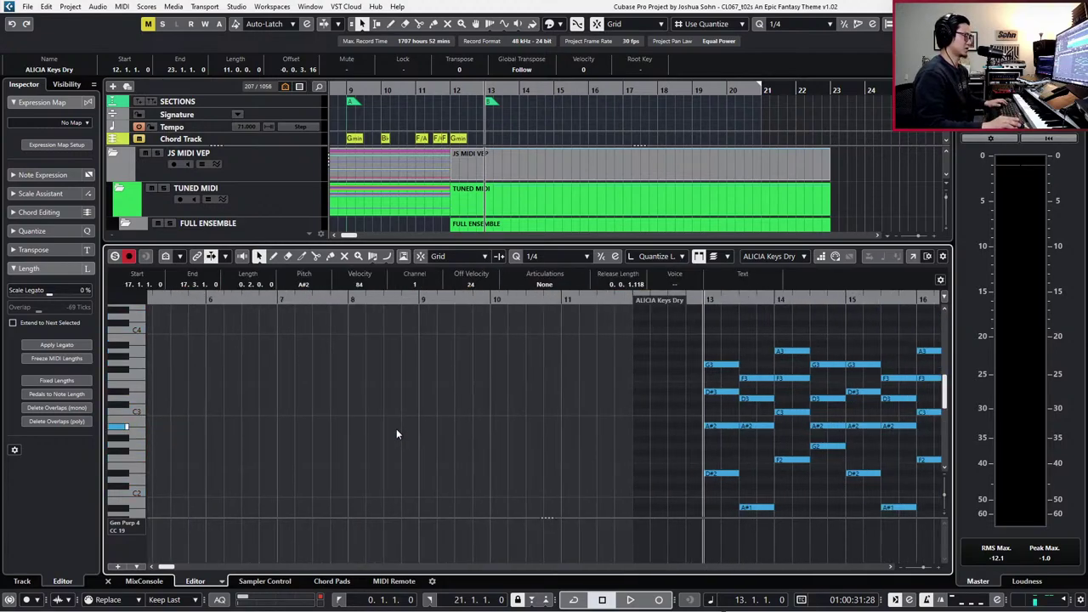
scroll(396, 434, right, 5)
click(396, 433)
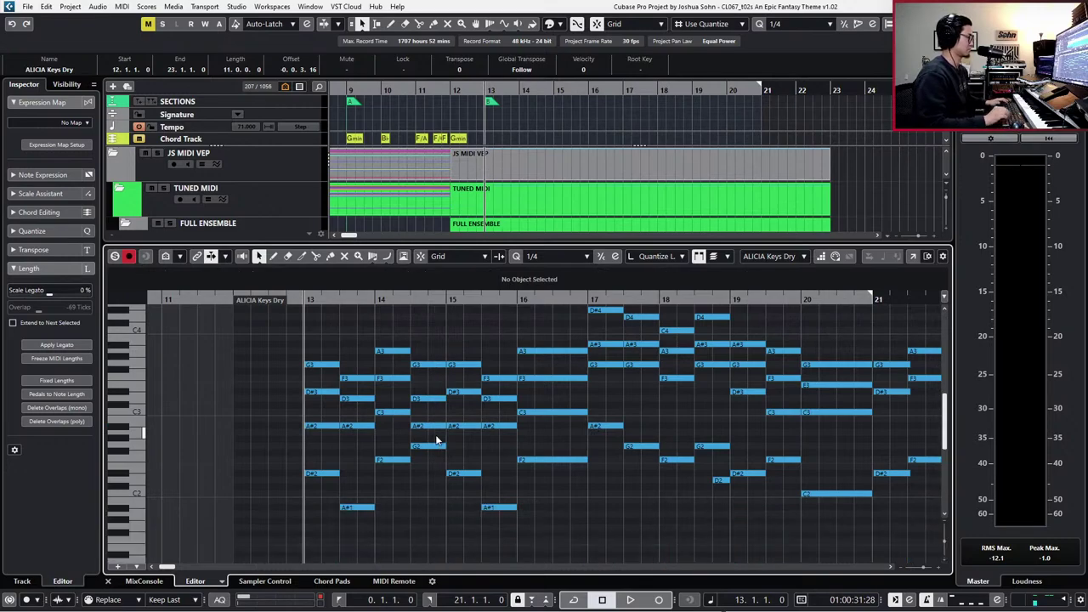
scroll(426, 451, right, 3)
- Lower the A#2 note at the start of bar 17 to D#2
click(366, 425)
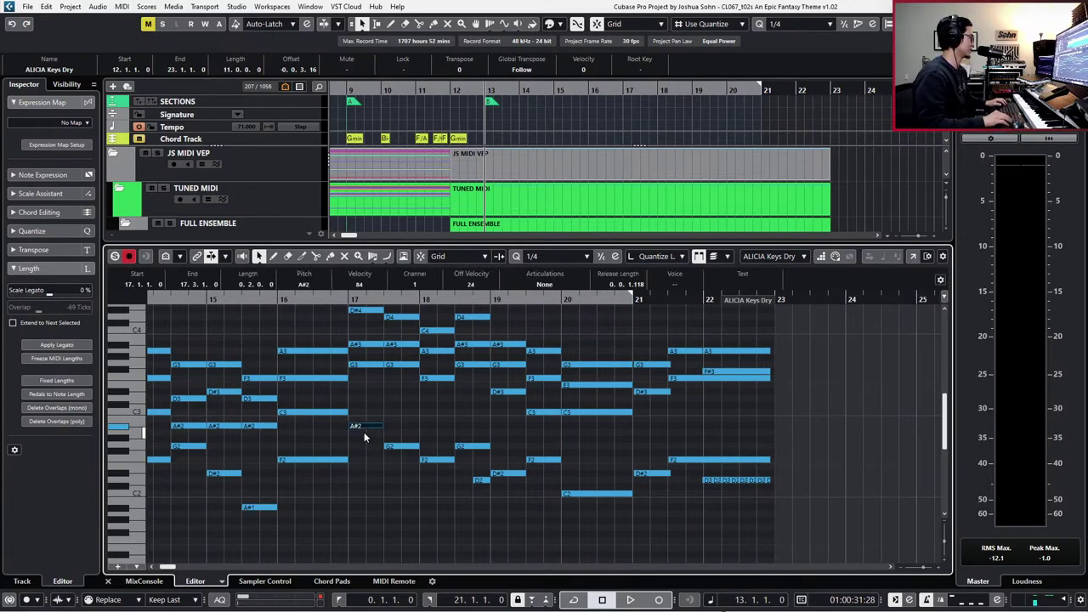
key(space)
key(space)
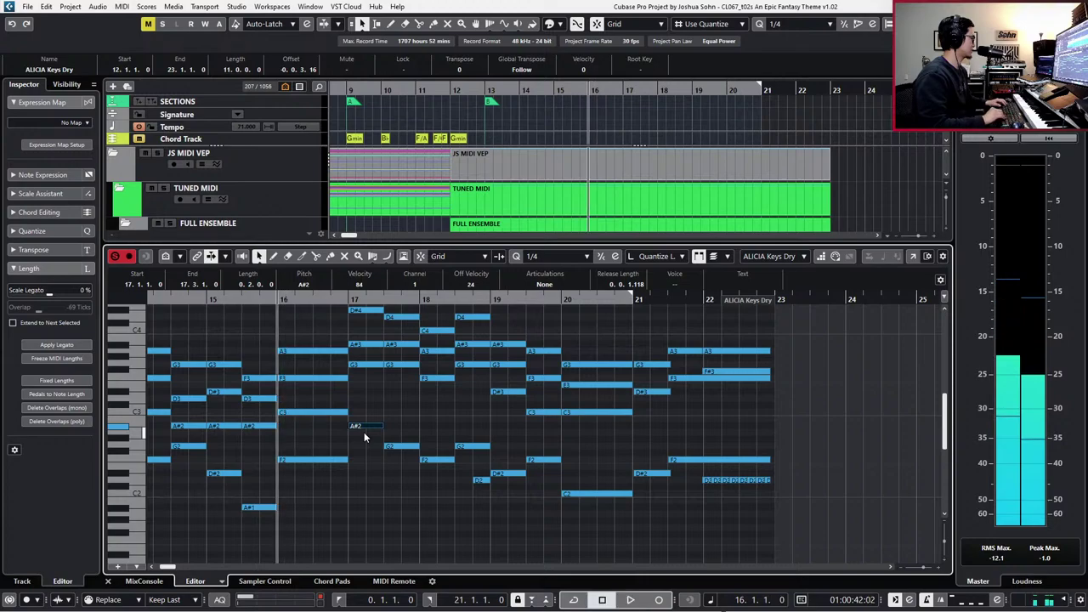
key(Down)
key(Down)
key(Down)
key(Down)
key(Down)
key(Down)
key(Down)
- Play the chords from bar 17 into bar 18 and stop playback
key(space)
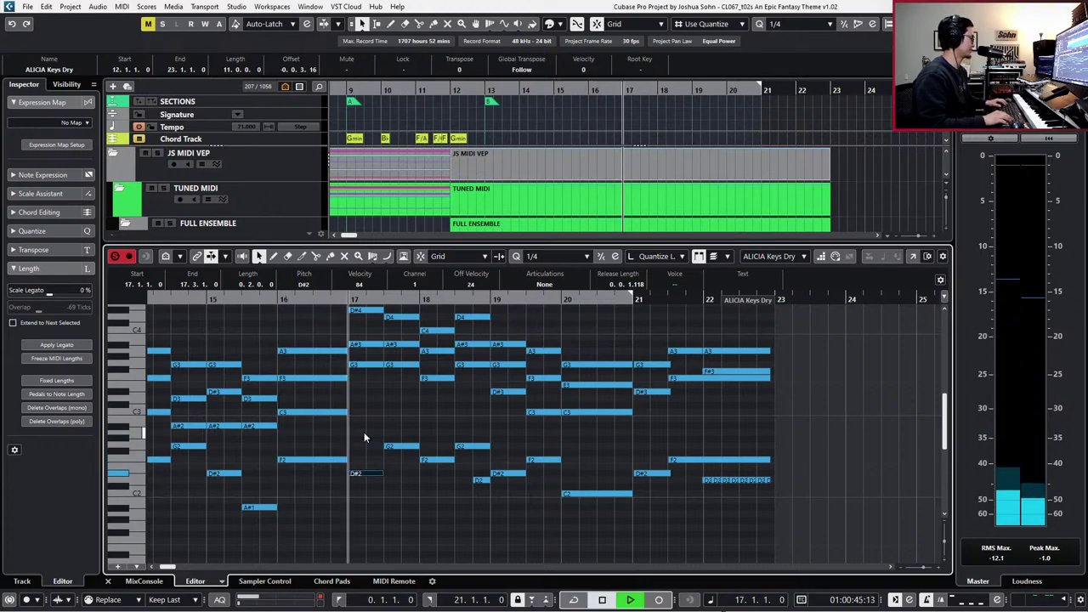
key(g)
key(g)
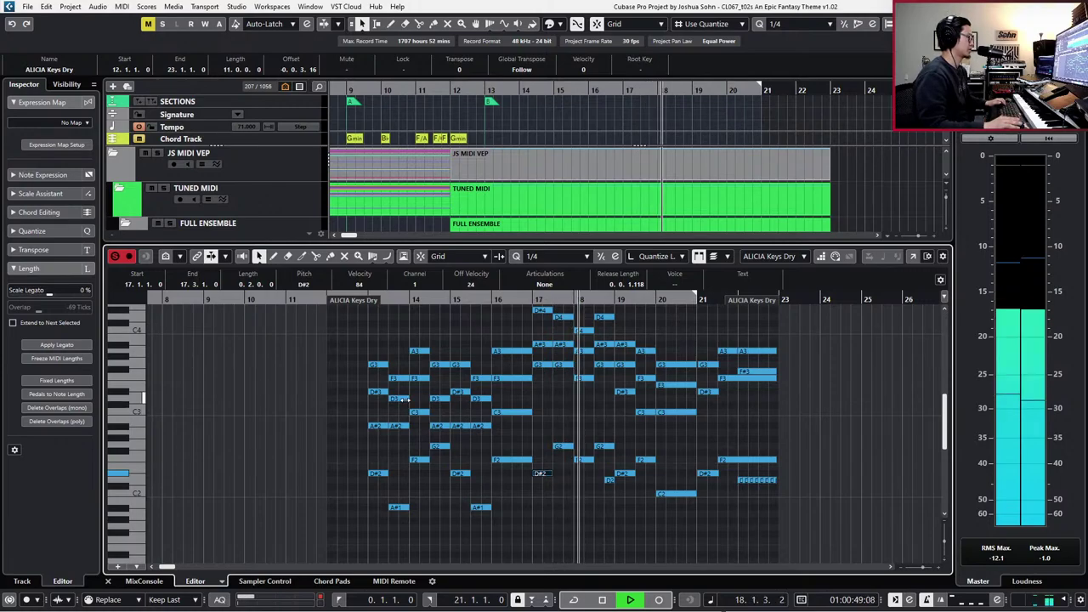
scroll(405, 408, up, 2)
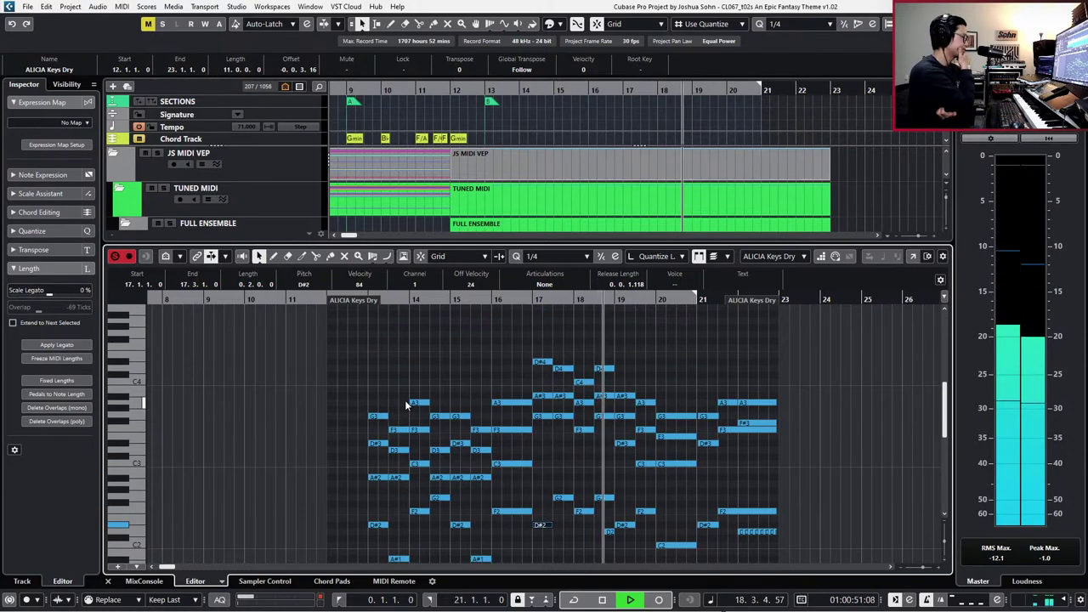
key(space)
- Split the D4, A#3 and G3 notes at 18.3 into two one-beat halves and lower the second D4 to D3
key(h)
key(h)
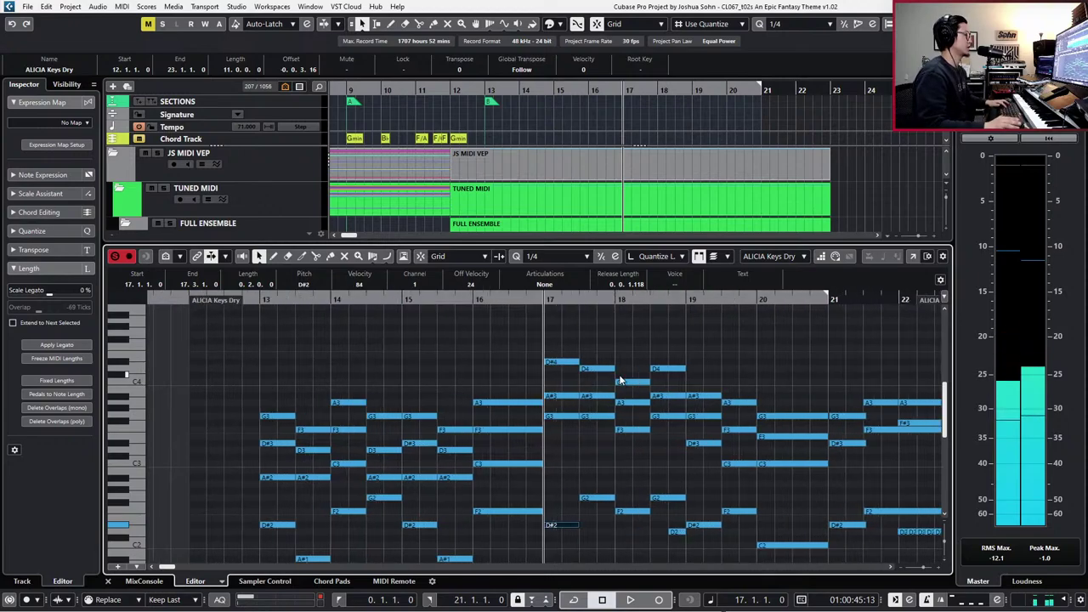
drag(663, 362, 672, 419)
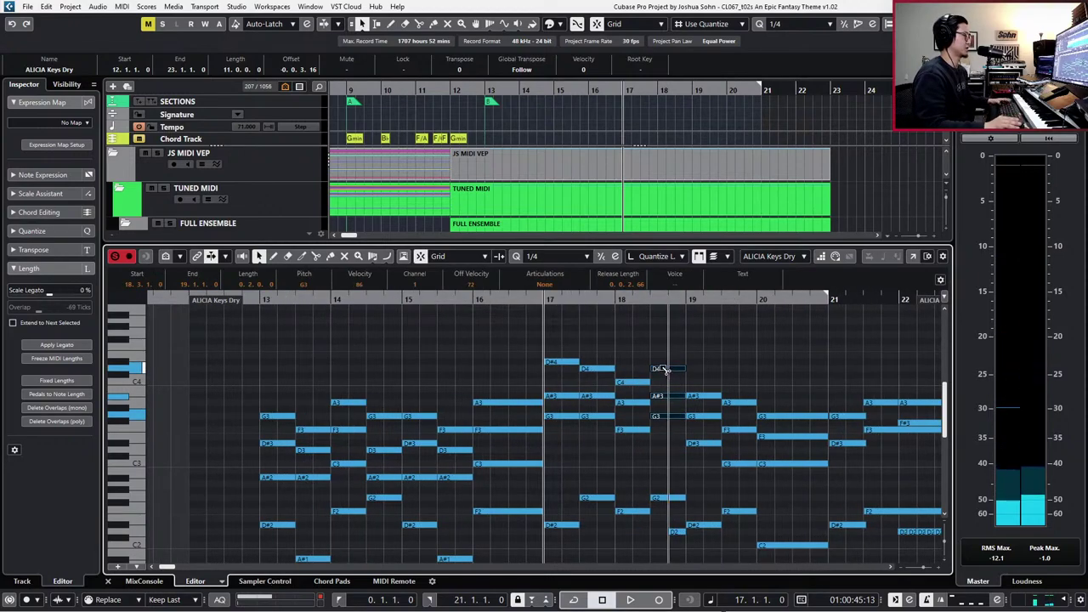
alt+click(671, 368)
drag(683, 360, 676, 388)
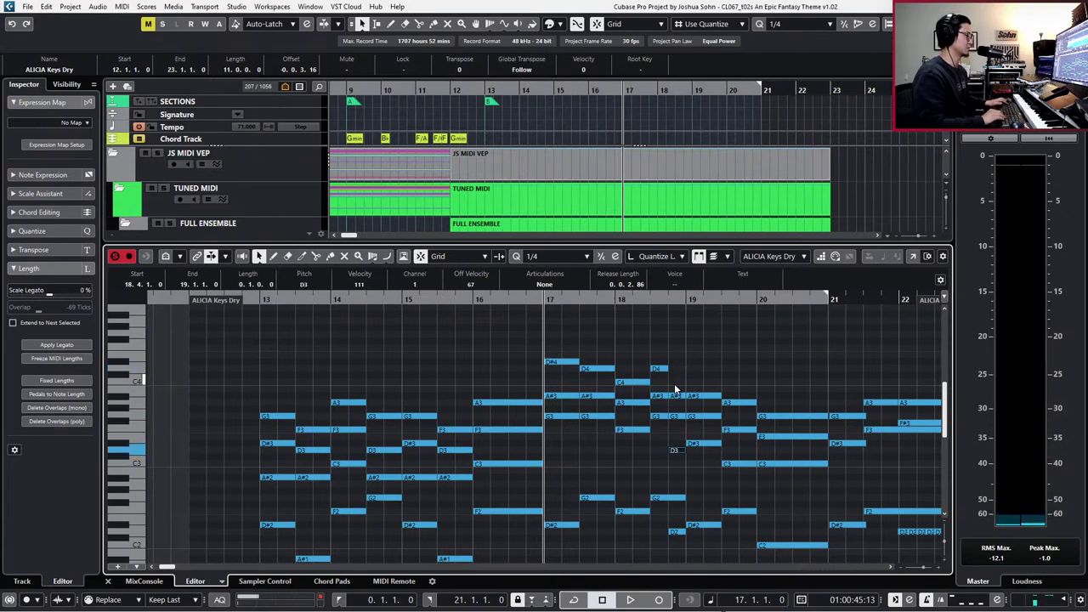
- Play the edited chord and shorten the G2 note at 18.3 to one beat, ending at 18.4
key(space)
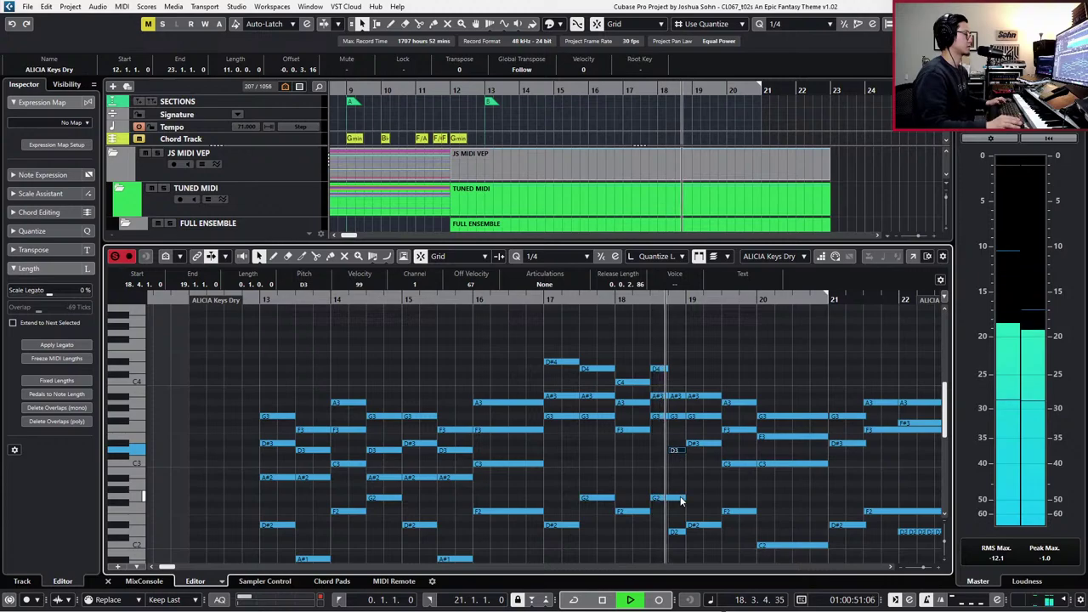
drag(680, 499, 668, 500)
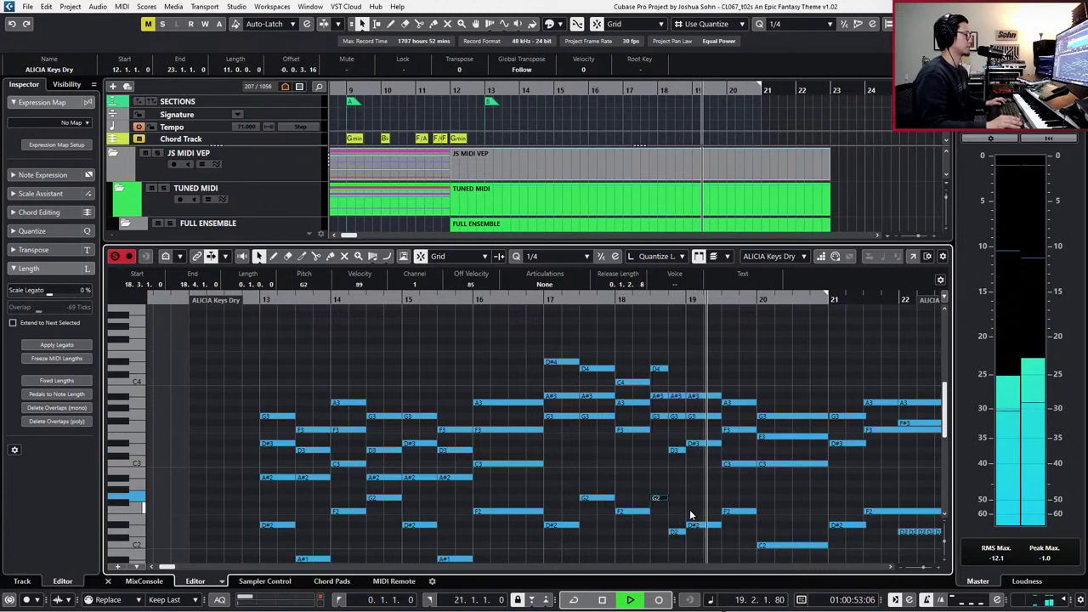
key(space)
- Raise the D2 note at 18.4 to F2, trying F#2 as an alternative, and check the passage by playing it
click(674, 532)
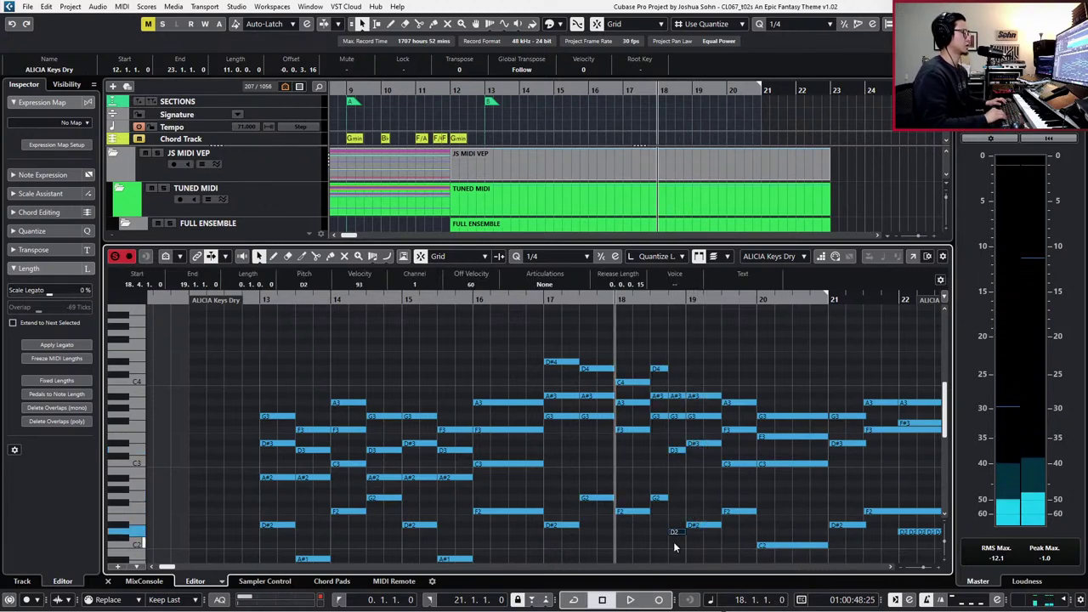
key(Up)
key(Up)
key(Up)
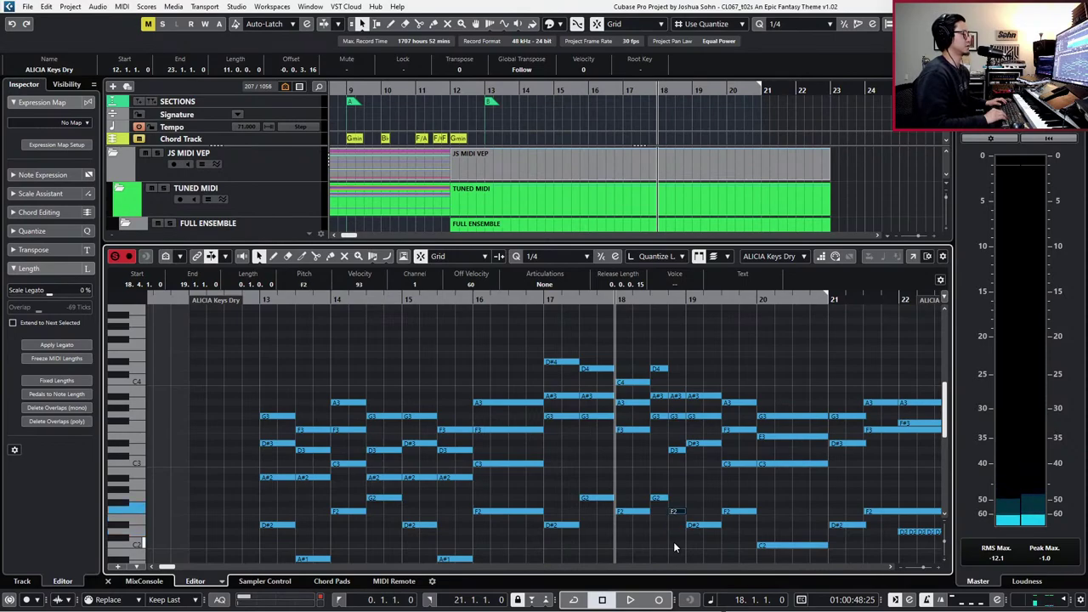
key(space)
key(space)
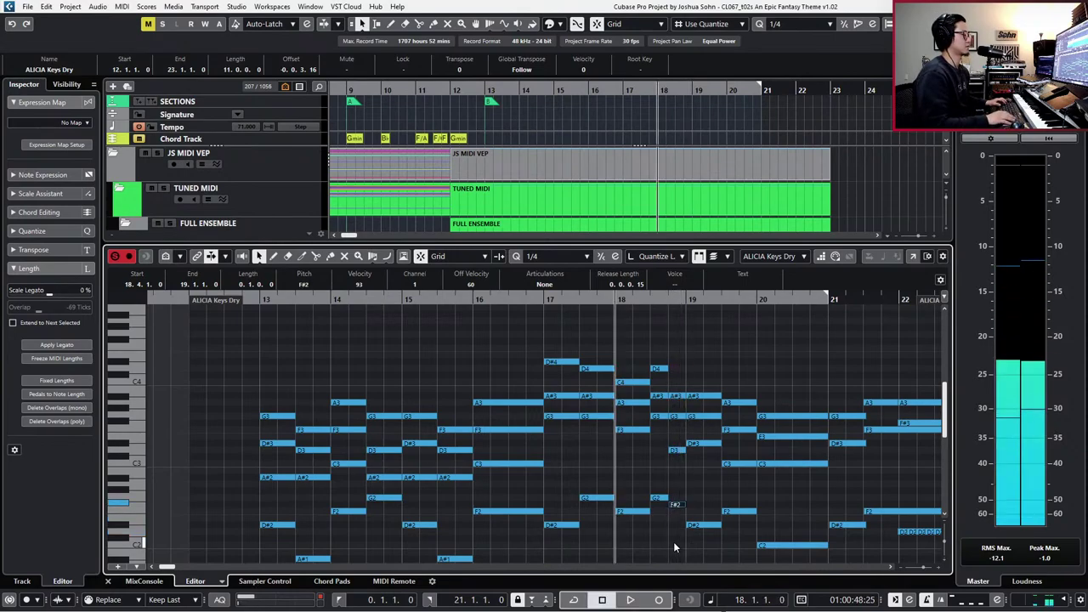
key(Down)
key(space)
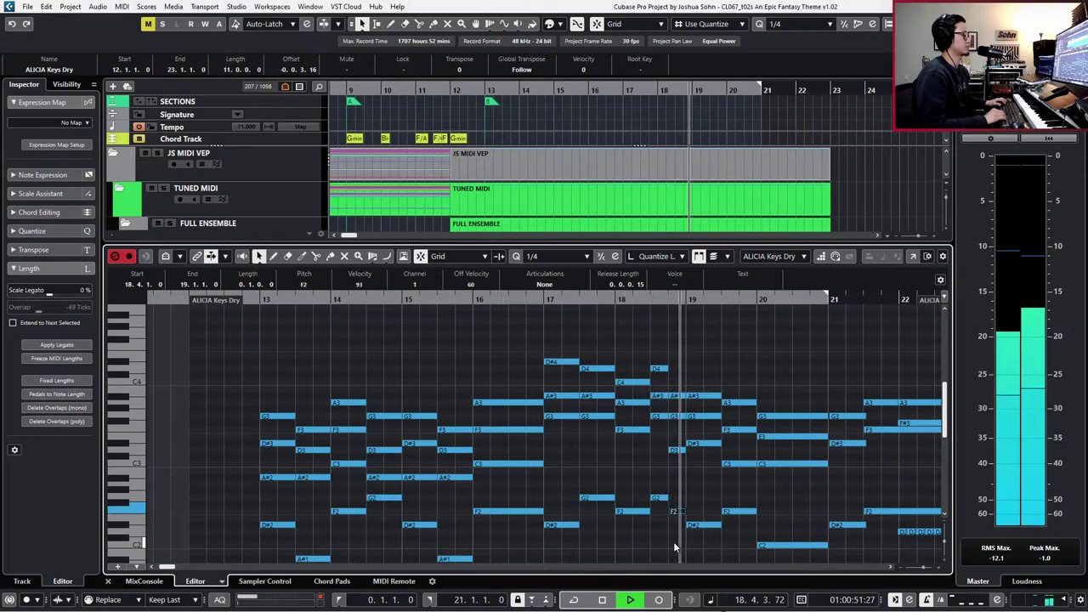
key(space)
key(minus)
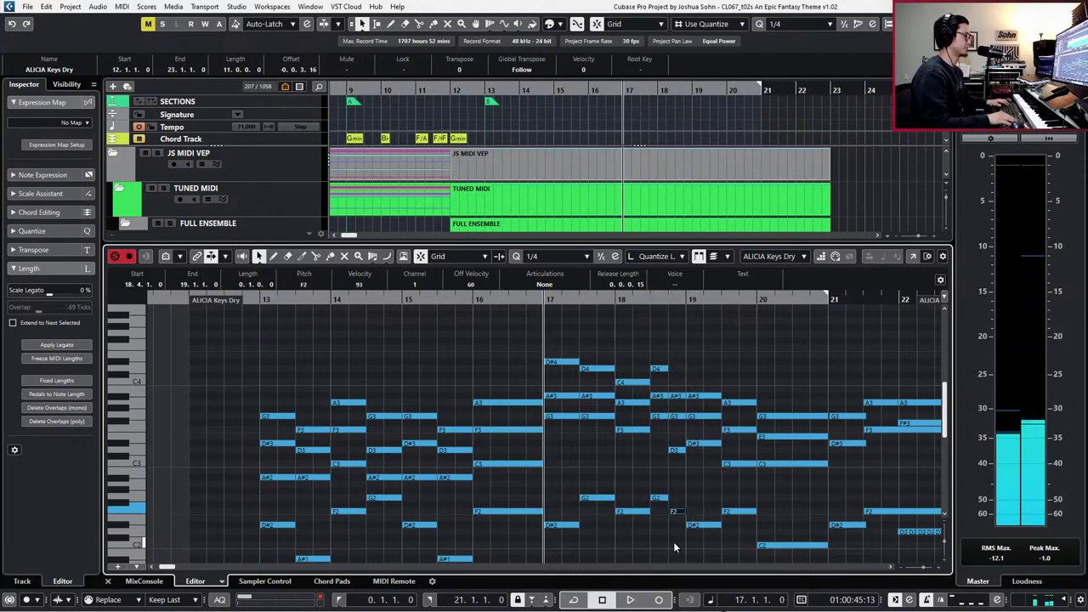
- Shorten the F3 note at 21.3 so that it ends at bar 22
key(g)
key(g)
key(g)
scroll(688, 512, down, 3)
scroll(690, 513, up, 2)
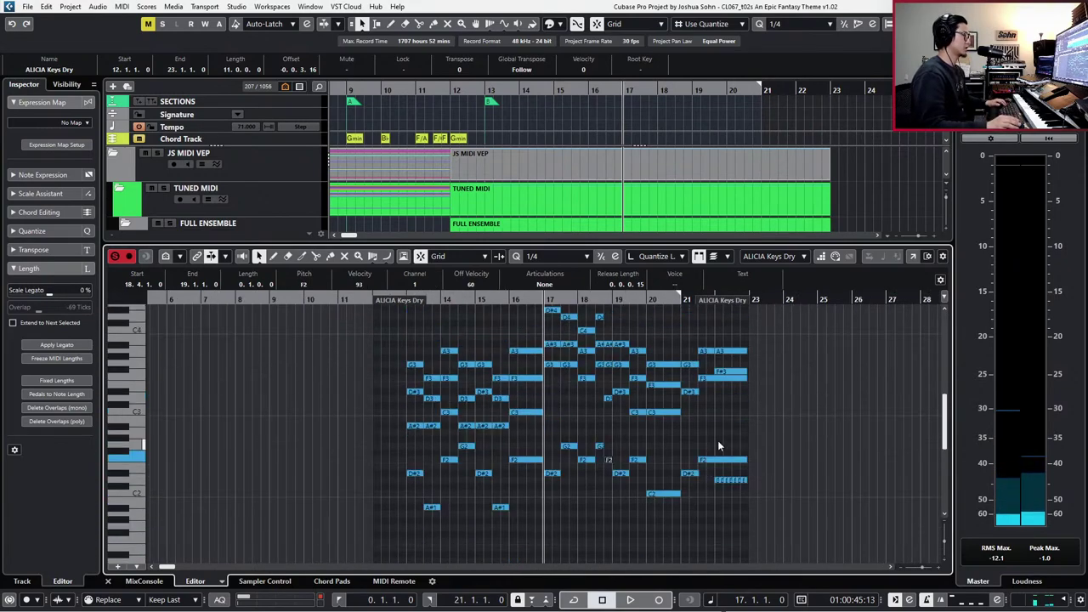
drag(741, 379, 714, 377)
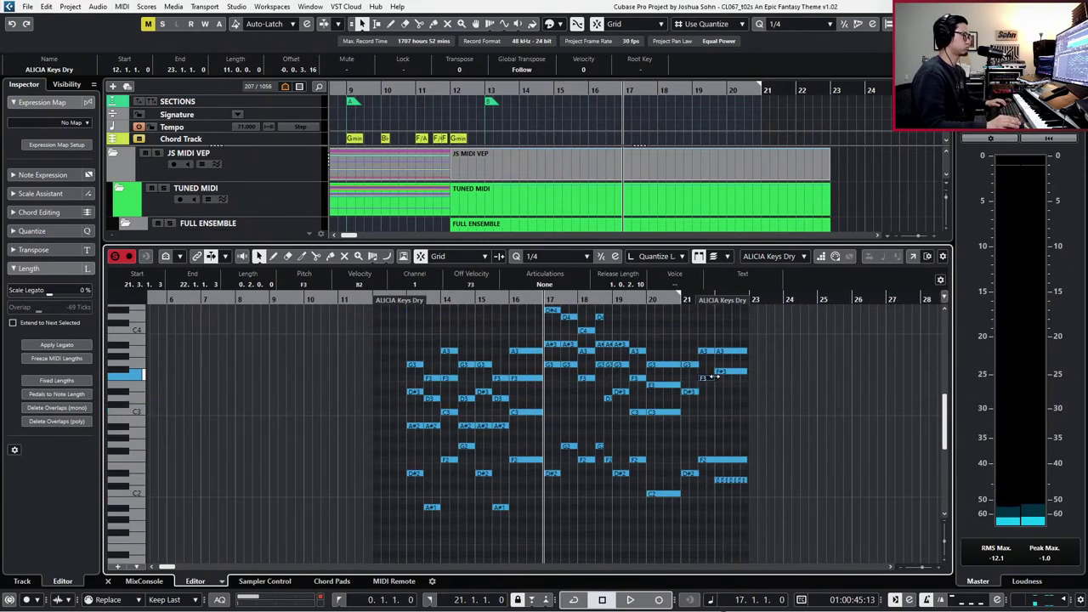
- Play the chord progression from bar 17 into bar 20 and stop playback
key(space)
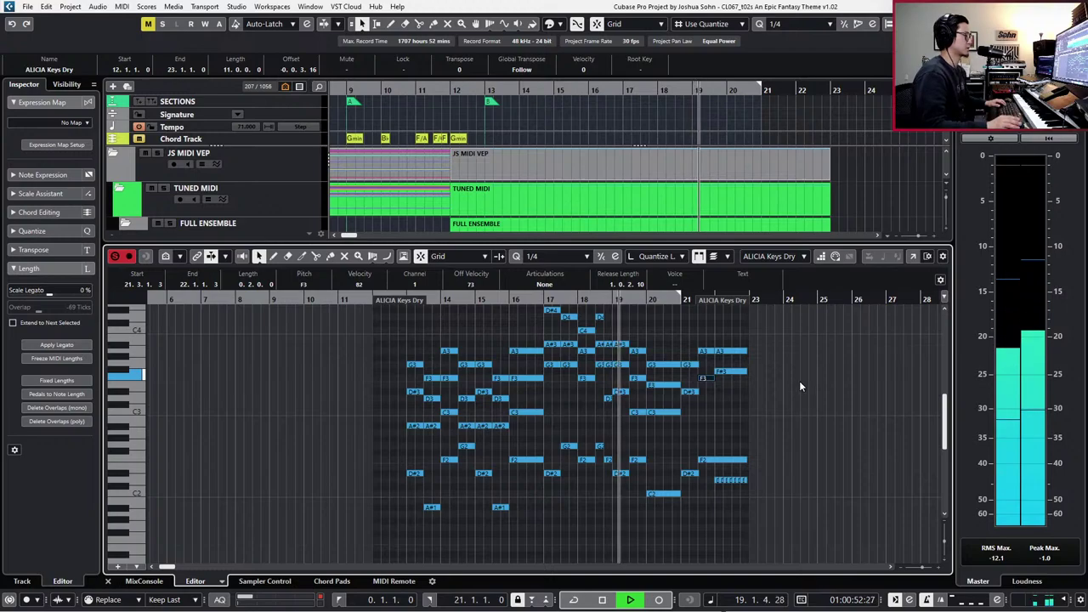
key(h)
key(h)
key(h)
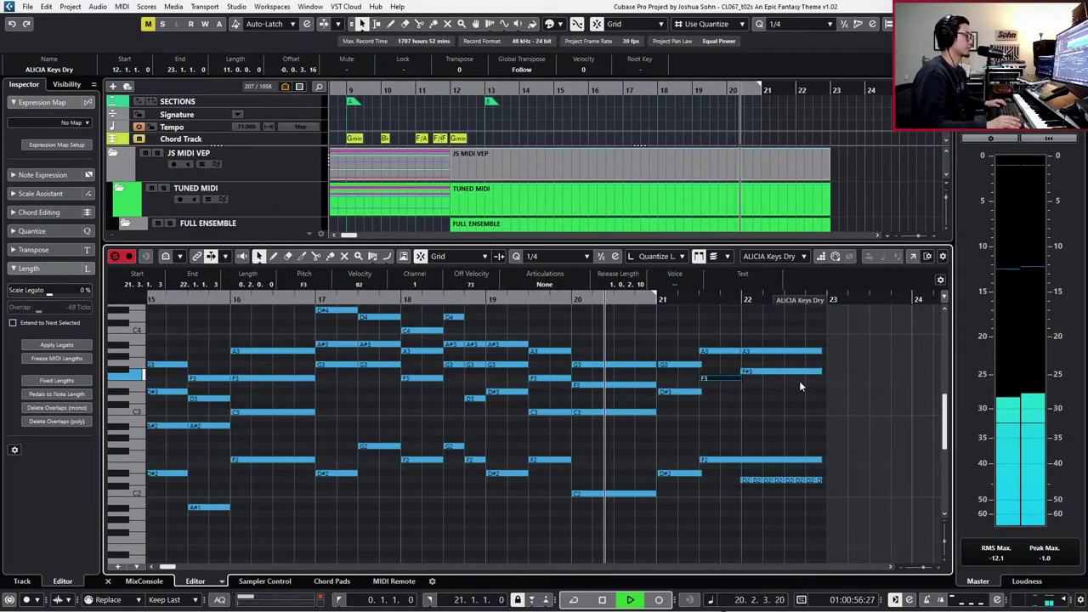
key(space)
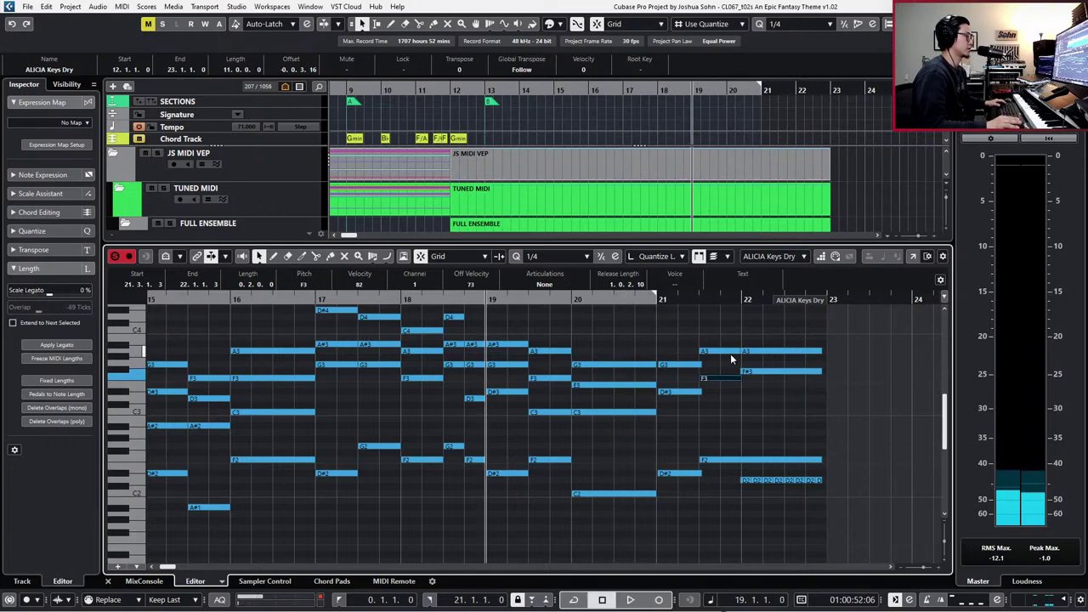
- Delete all notes from bar 21 onward, then start playback from bar 21
drag(669, 336, 834, 516)
key(Delete)
key(KP_2)
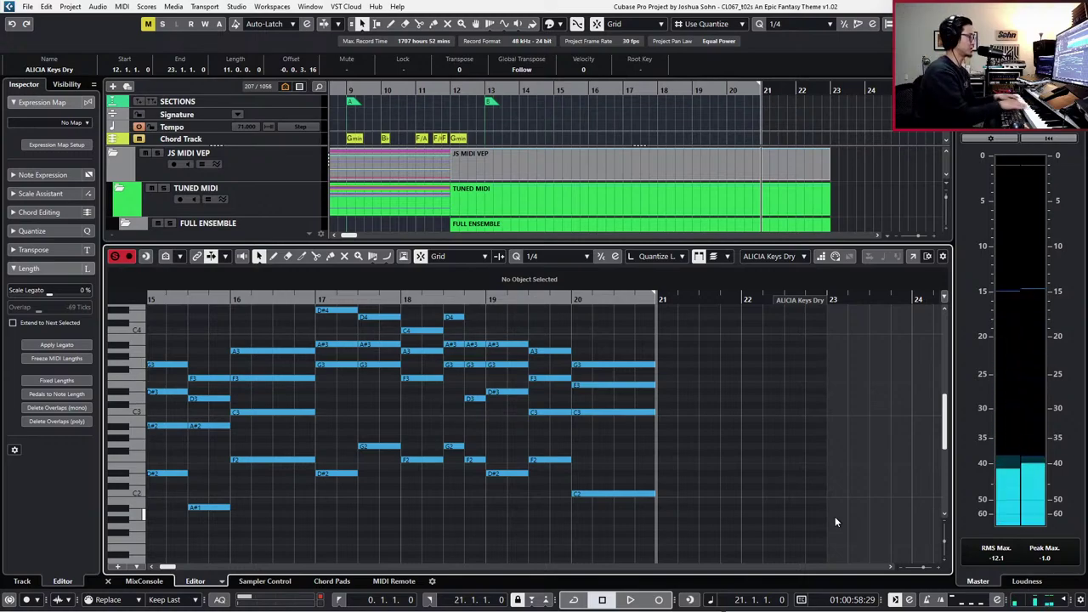
key(space)
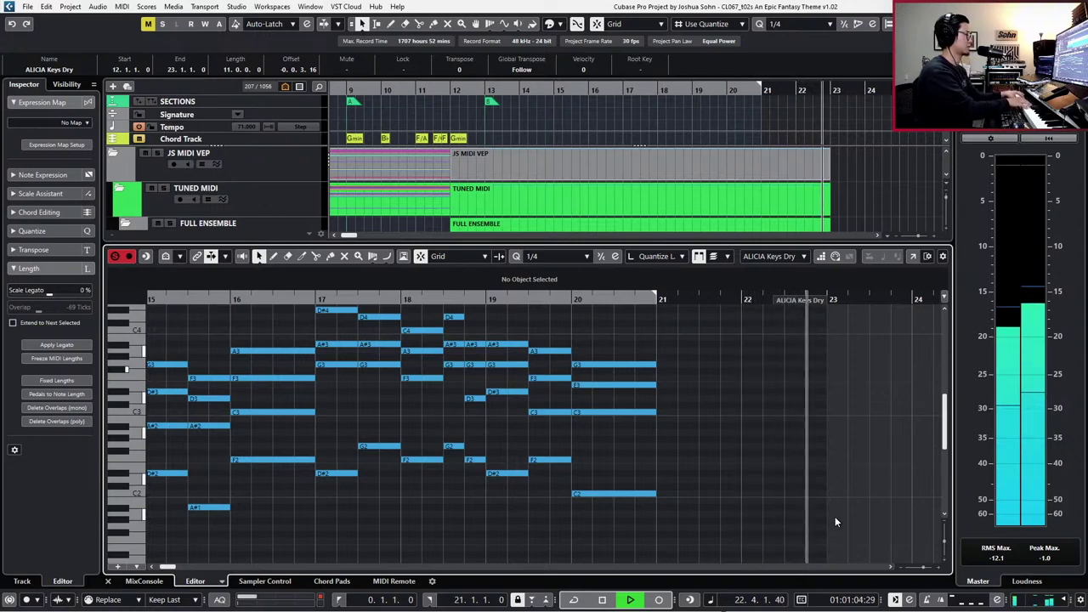
- Play back from bar 19 while performing new piano chords over bar 21, and stop to keep the captured notes
key(space)
key(KP_Add)
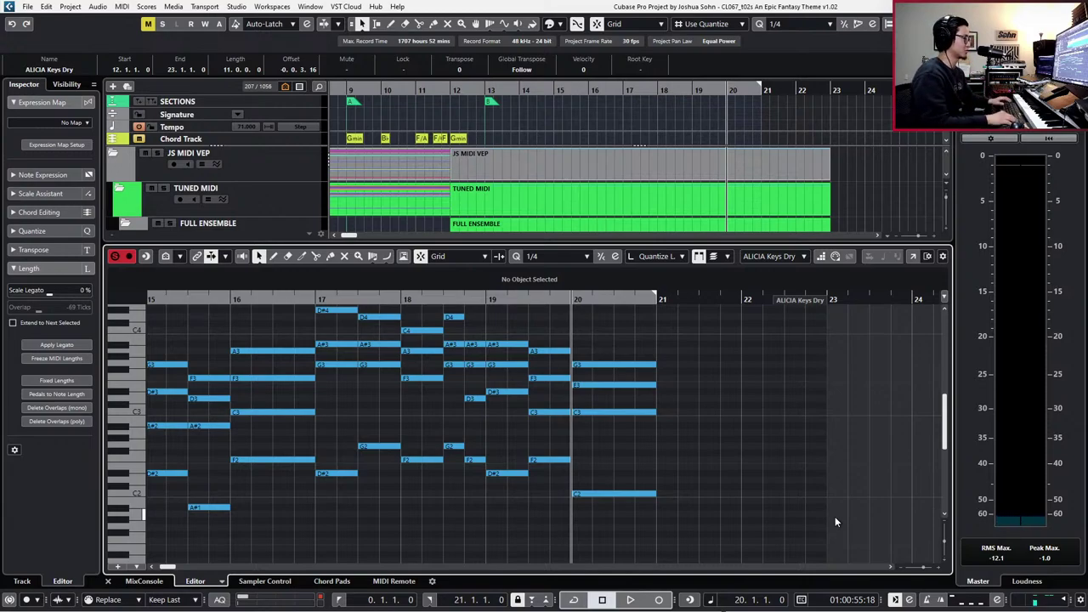
key(space)
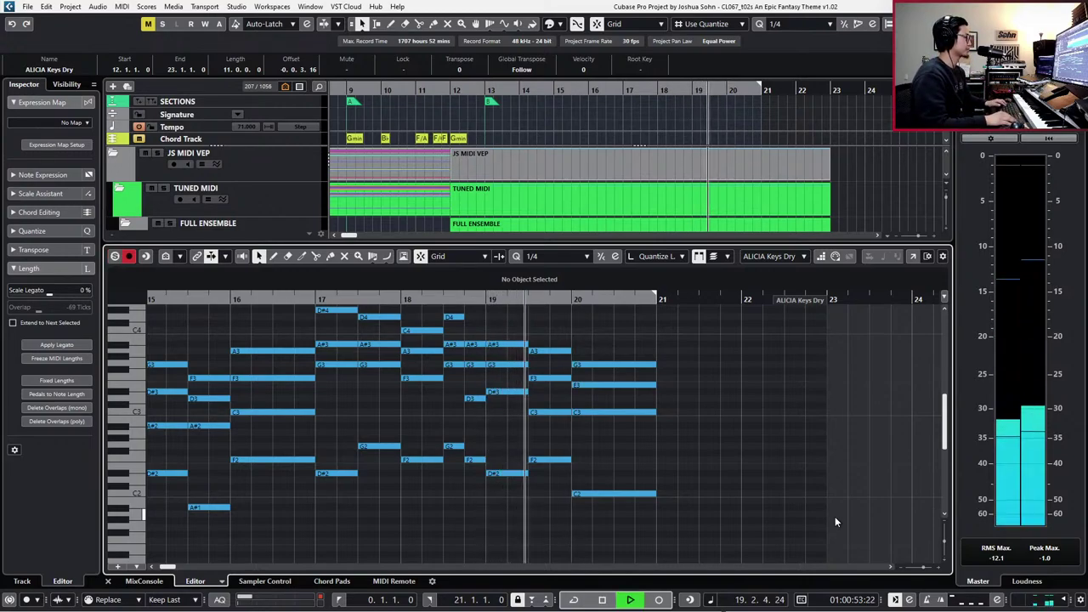
key(g)
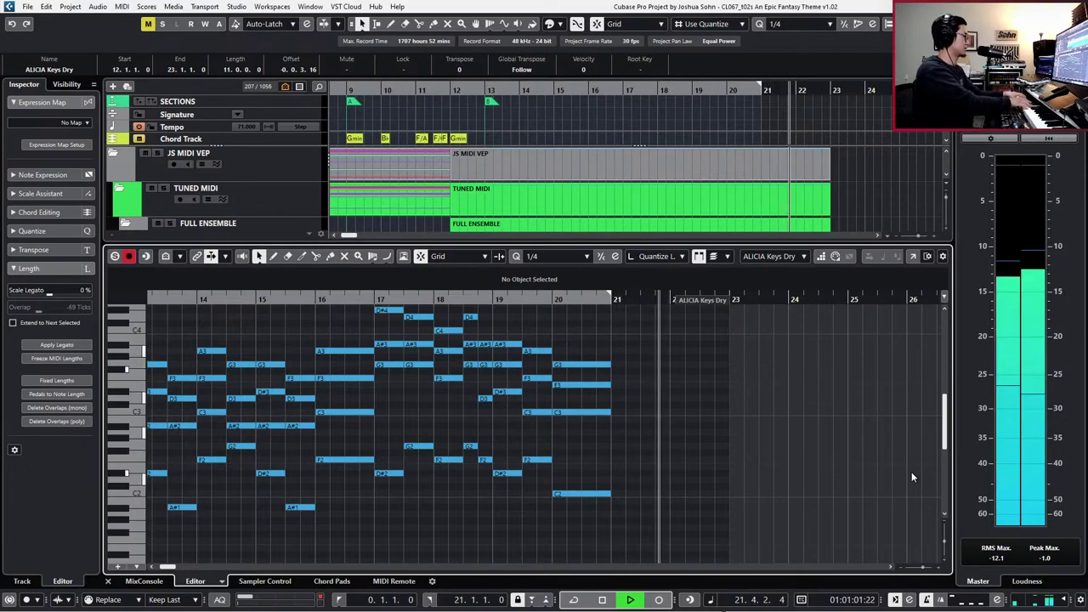
key(space)
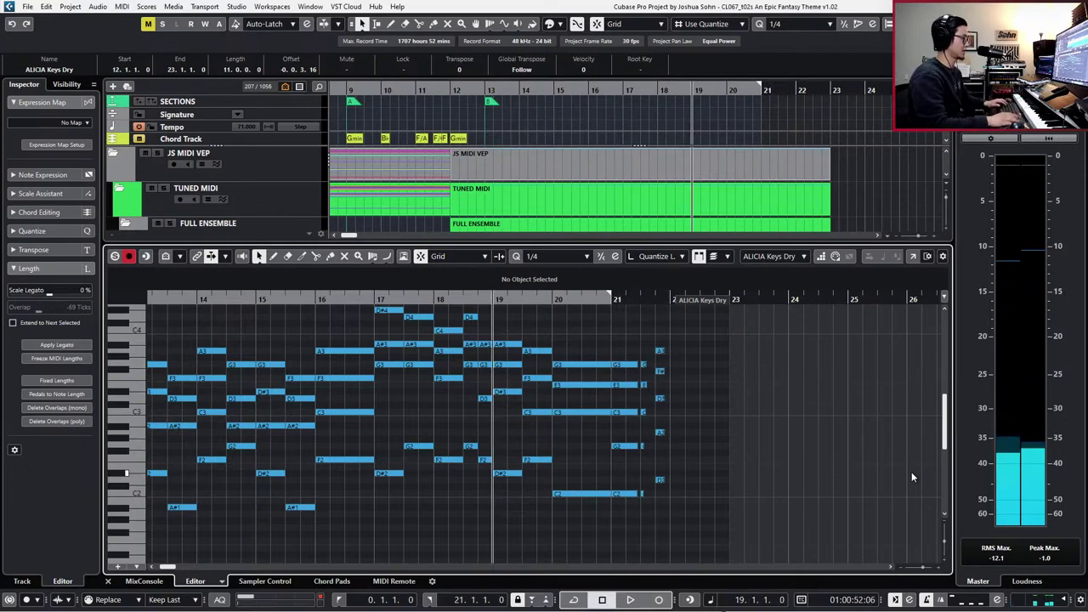
- Extend the new chord notes in bar 21 with Pedals to Note Length and select the chords from bar 20 onward
drag(757, 330, 608, 522)
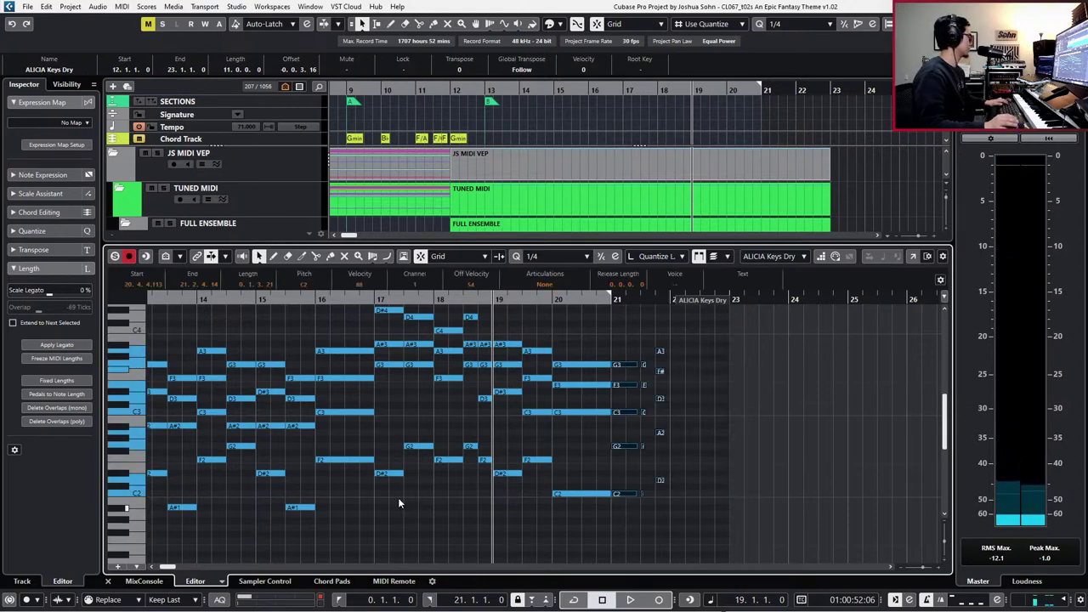
click(85, 393)
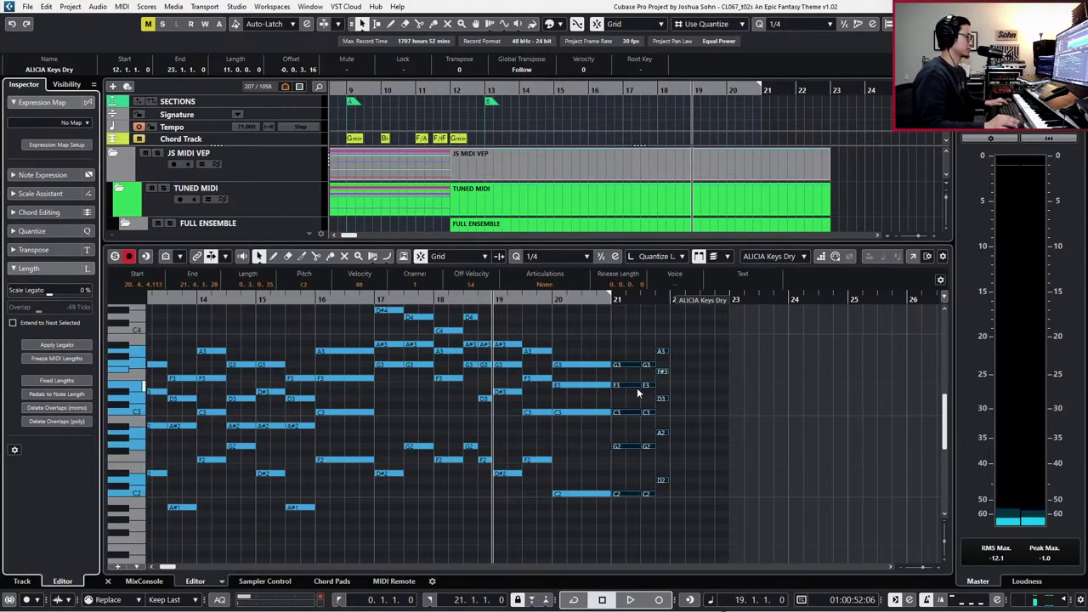
drag(688, 334, 609, 519)
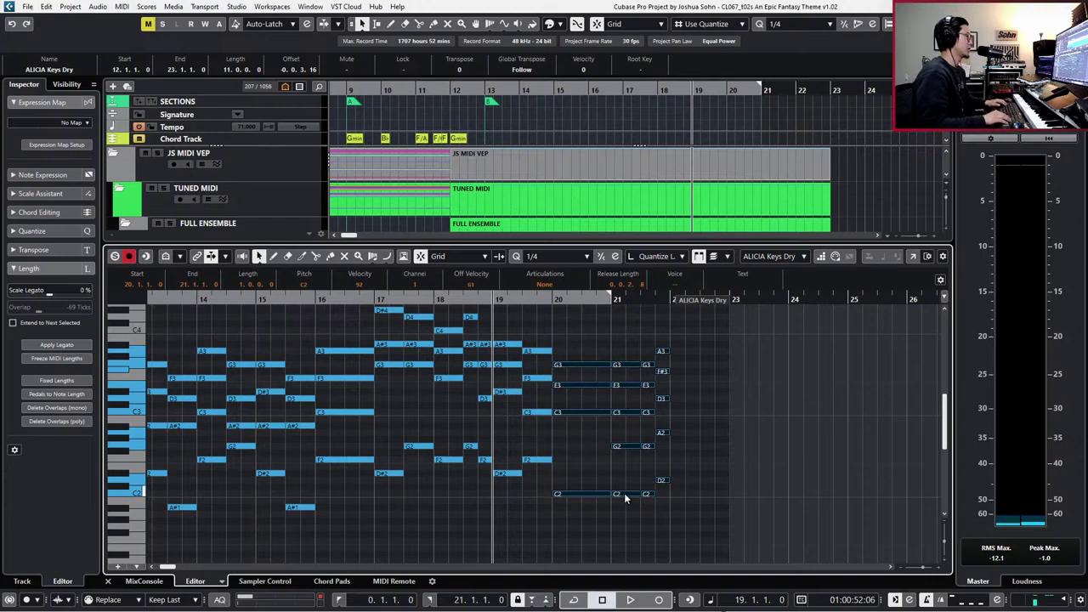
- Move the playhead back to bar 13 and return from the note editor to the project arrangement
key(g)
key(g)
key(KP_Add)
key(KP_Subtract)
key(KP_Subtract)
key(KP_Subtract)
key(KP_Subtract)
key(KP_Subtract)
key(KP_Subtract)
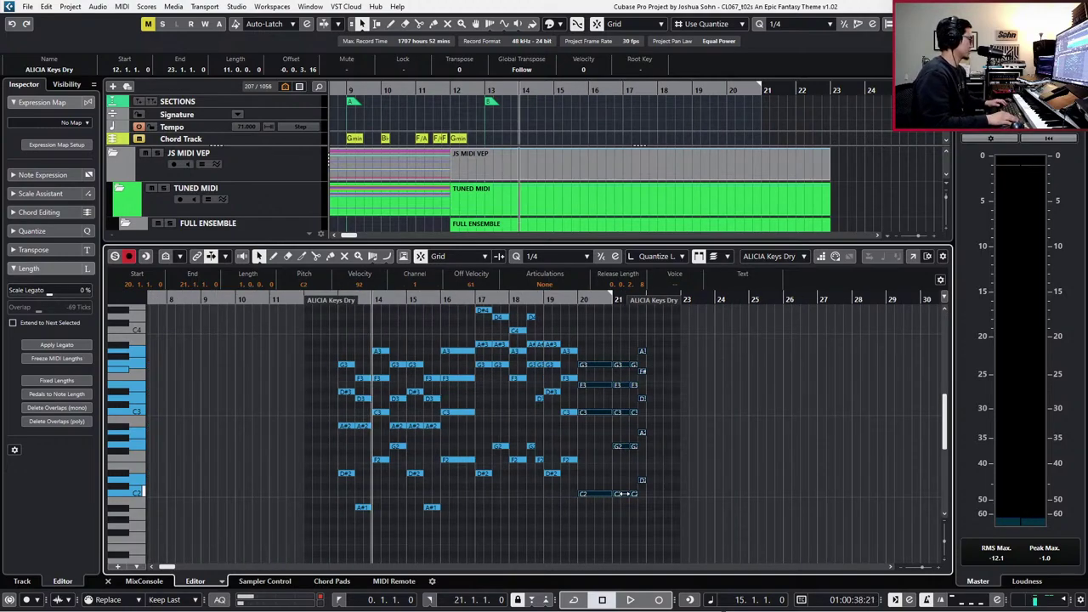
key(KP_Subtract)
key(Return)
key(h)
key(h)
key(h)
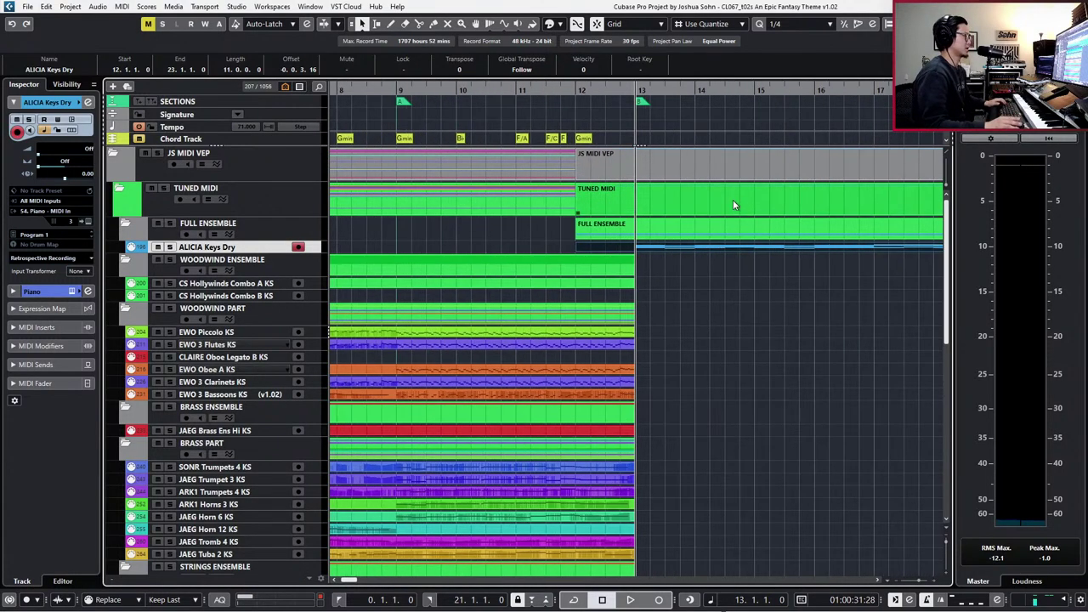
- Add an Eb major chord event at bar 13 and a Bb major chord event at 13.3 on the Chord Track
click(642, 137)
double_click(641, 137)
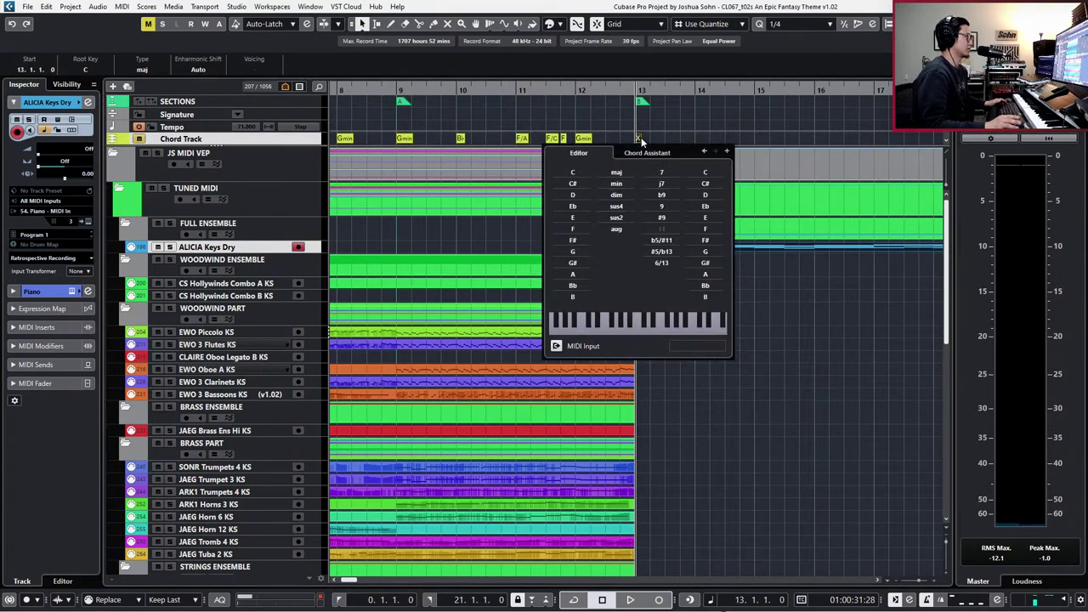
click(574, 207)
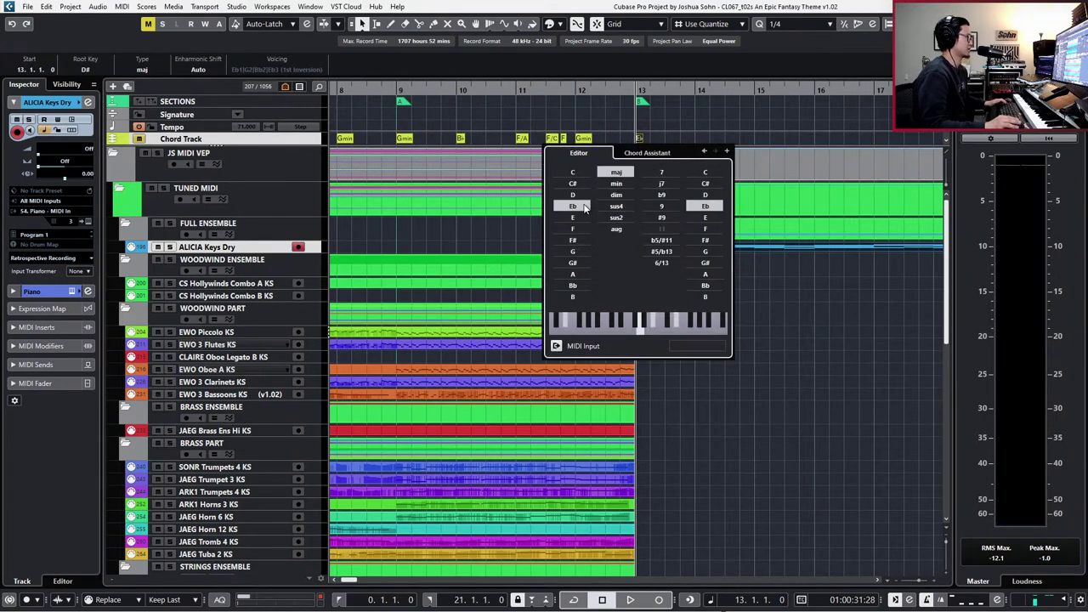
click(668, 138)
click(668, 138)
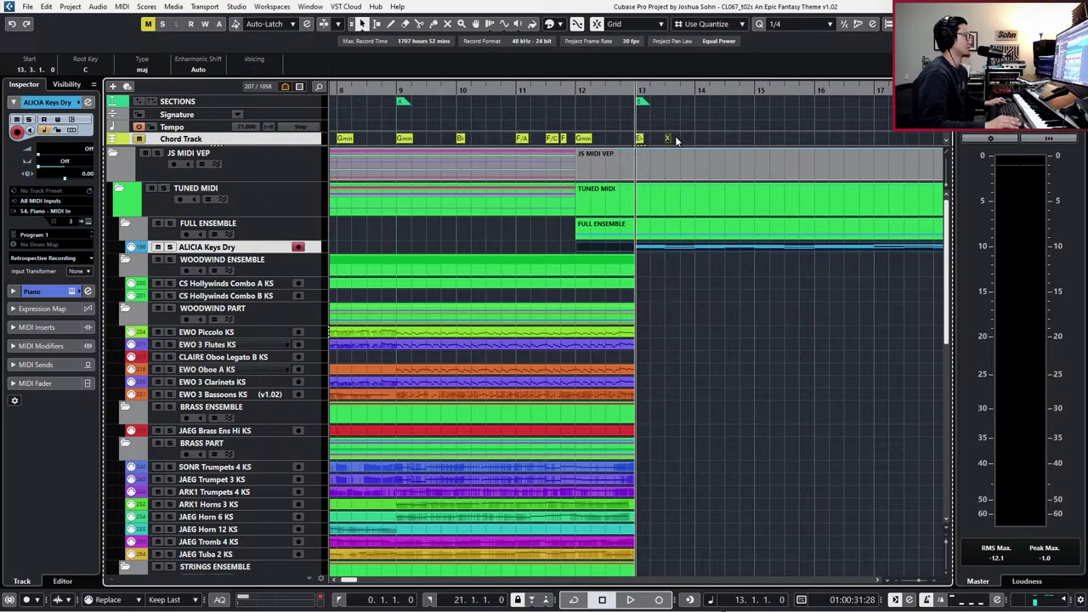
double_click(668, 138)
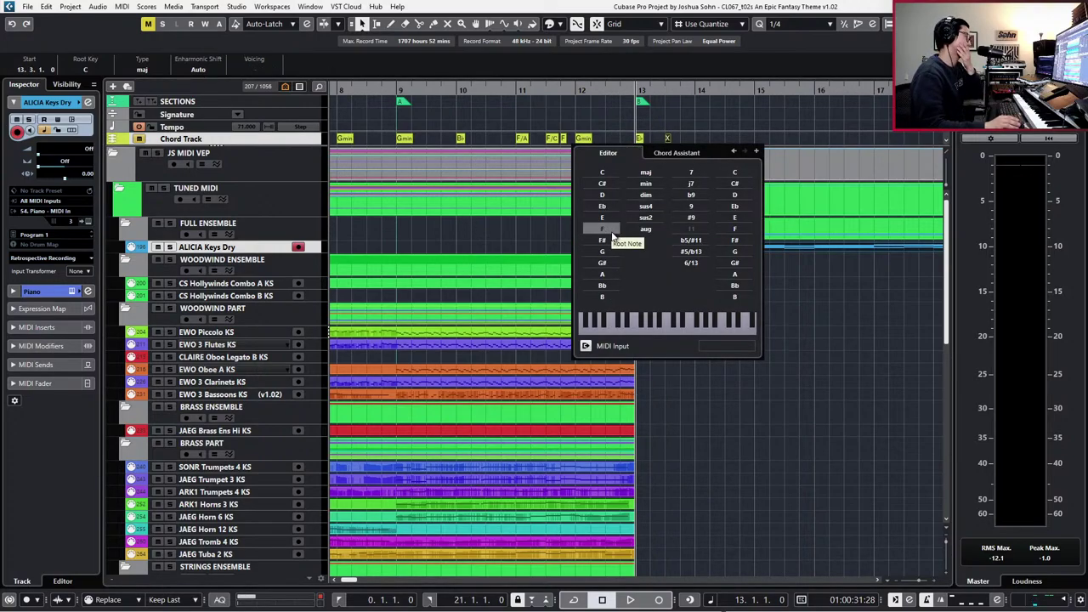
click(609, 286)
- Add an F major chord event at bar 14 and a G minor chord event at 14.3 on the Chord Track
click(699, 141)
click(698, 140)
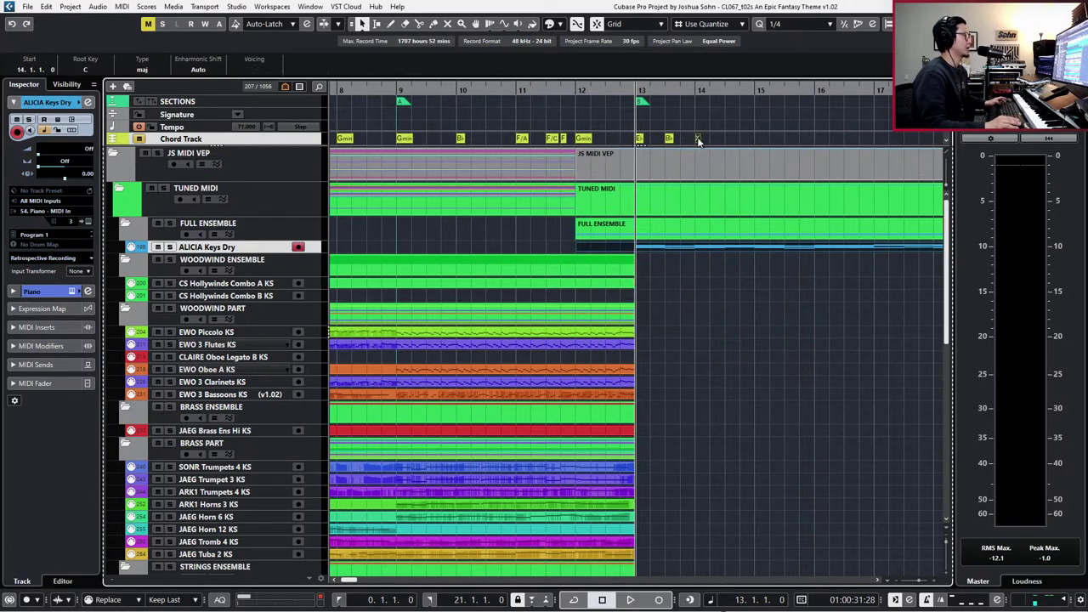
double_click(697, 140)
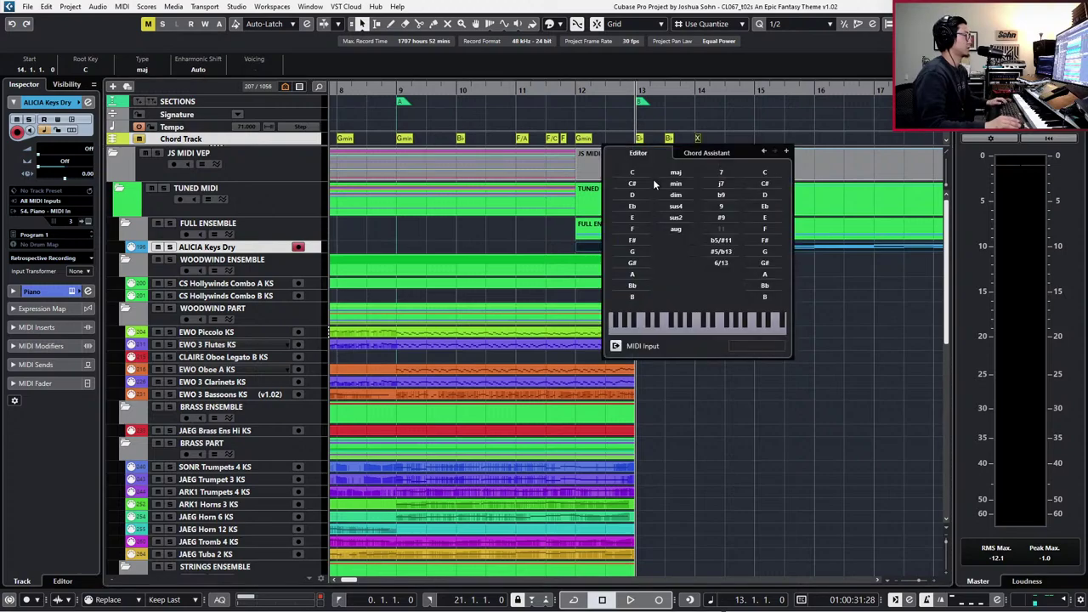
click(633, 228)
click(736, 136)
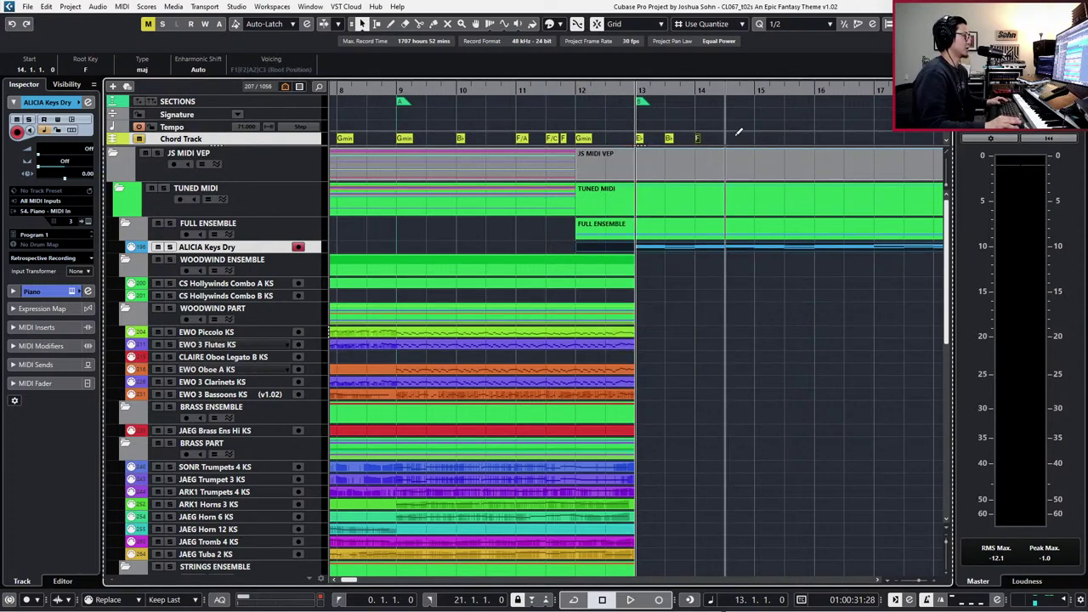
click(729, 139)
double_click(728, 140)
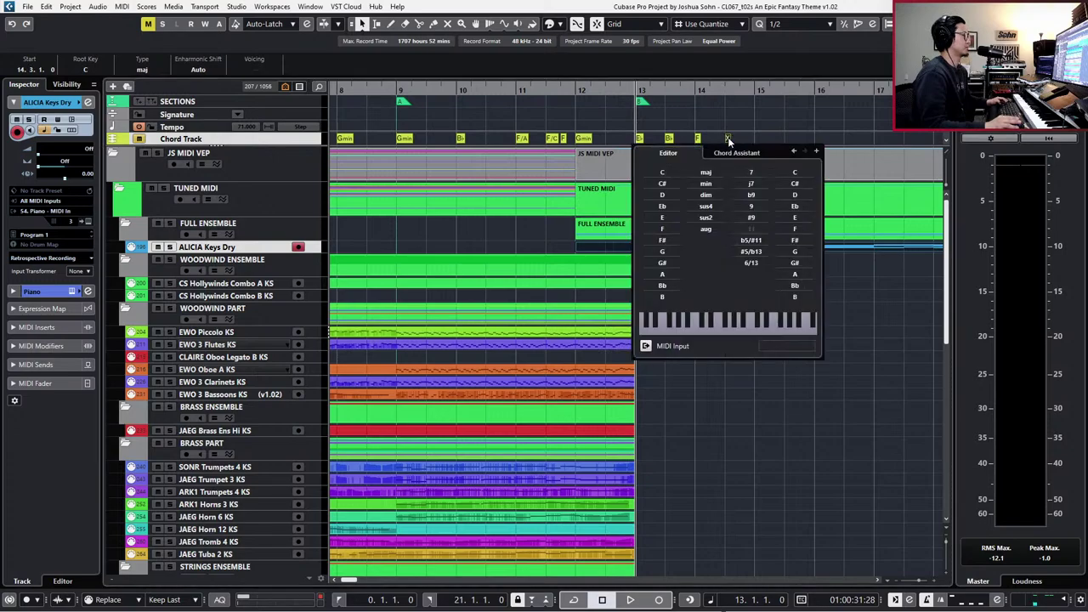
click(666, 252)
click(654, 139)
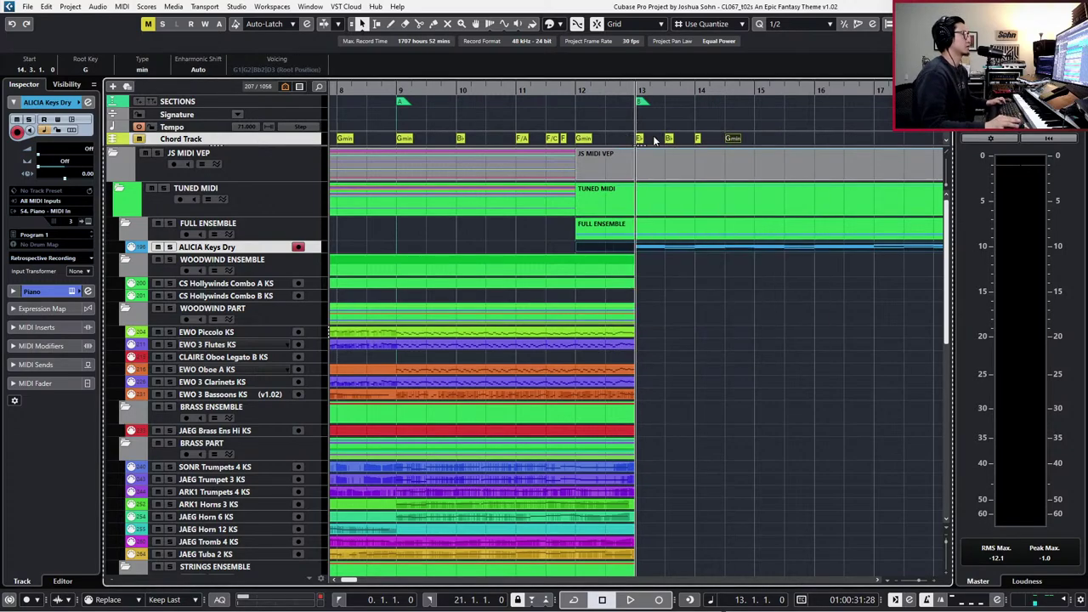
- Copy the four chord events of bars 13 and 14 to bars 15 and 16, and delete the Gmin copy at 16.3
drag(635, 138, 732, 139)
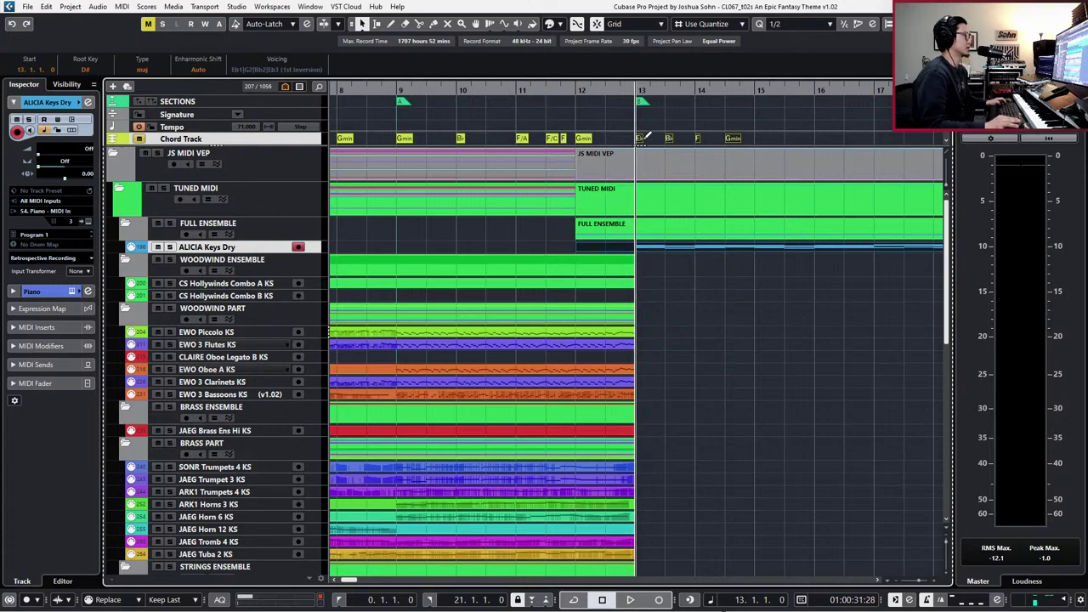
drag(639, 138, 753, 128)
scroll(753, 124, right, 2)
click(753, 124)
click(725, 123)
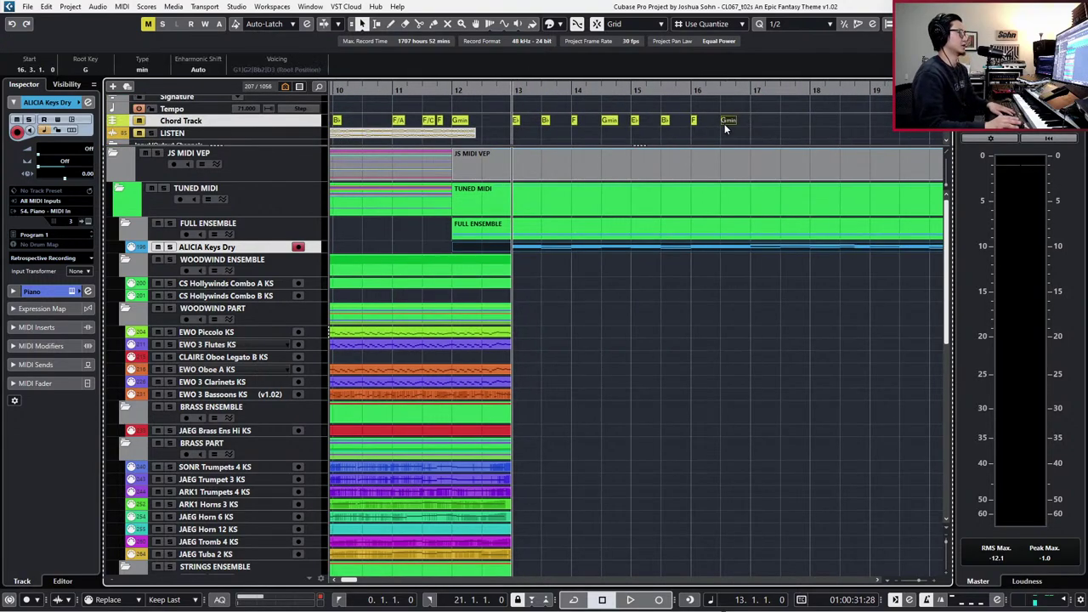
key(Delete)
- Copy the chord events of bars 13 to 16 to bar 17, and replace the Bb at 17.3 with Gmin
drag(707, 122, 762, 122)
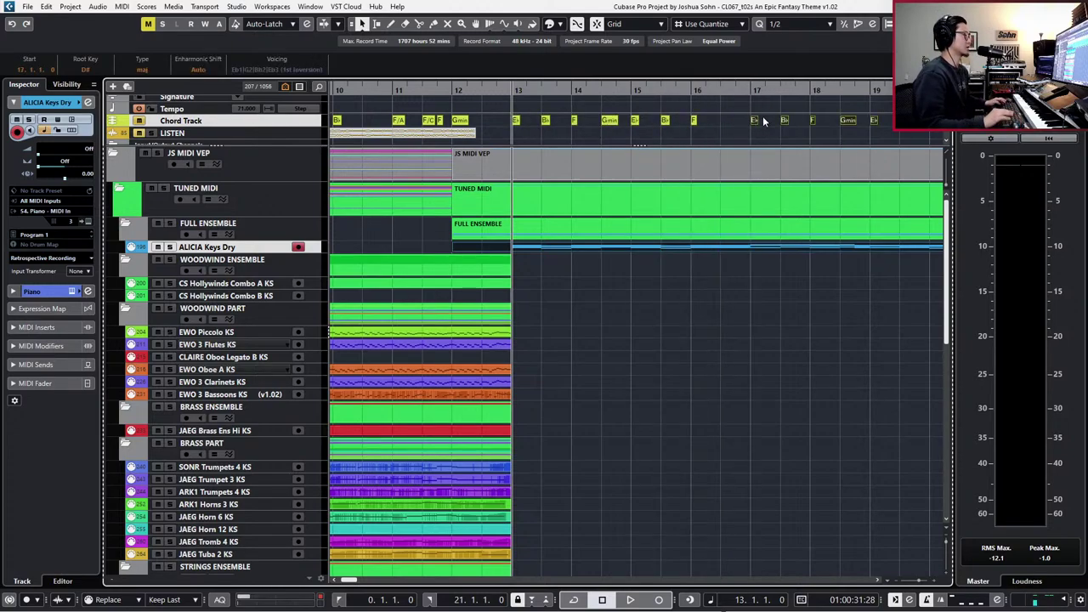
key(l)
scroll(762, 121, right, 1)
click(724, 120)
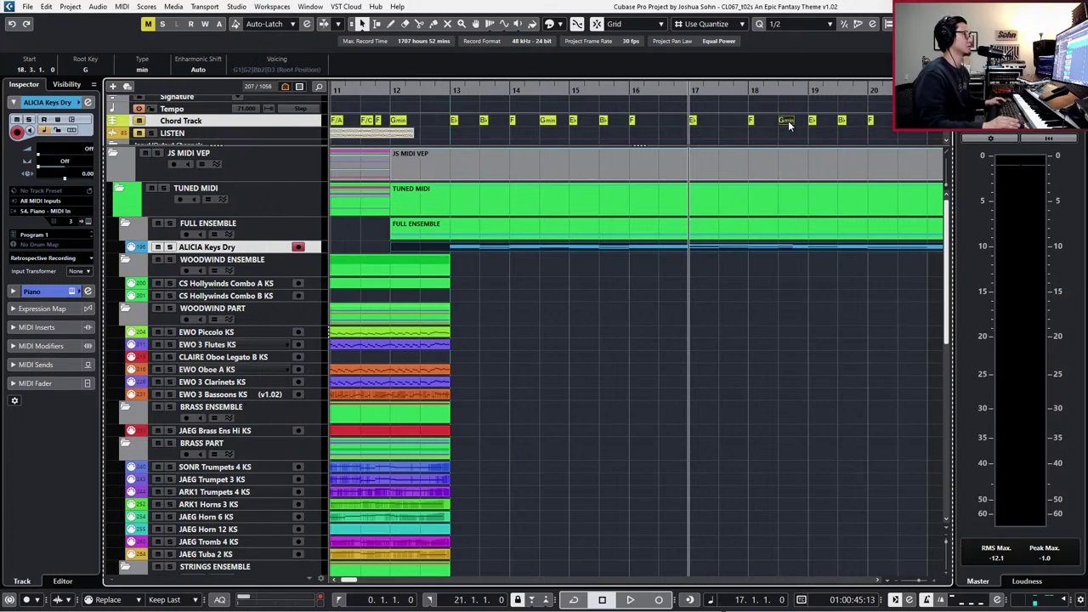
click(693, 120)
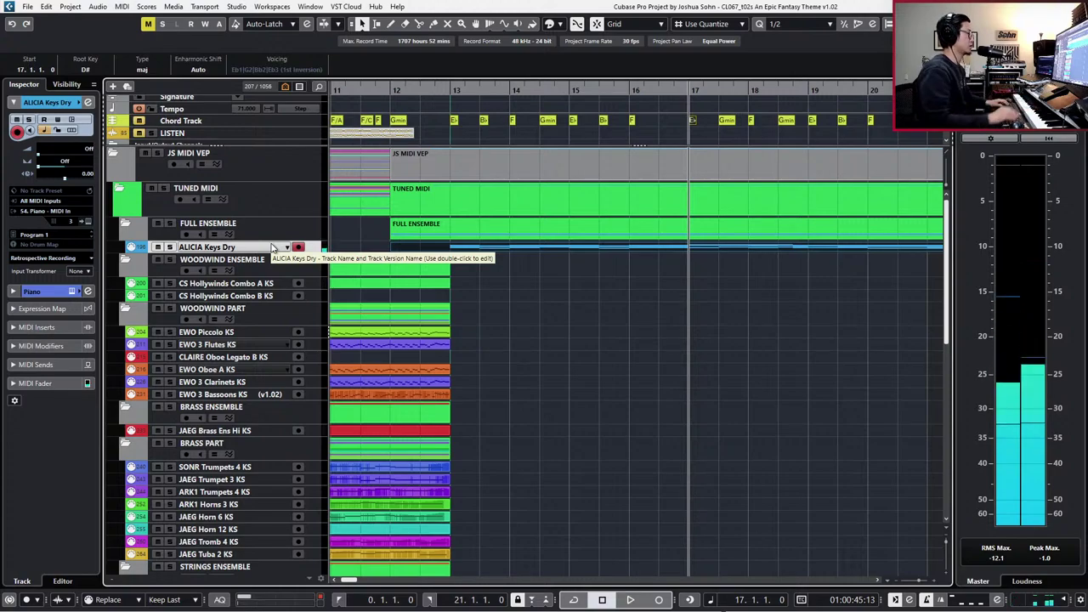
- Move the playhead back to bar 13 and set the left locator there
key(ctrl+KP_1)
key(KP_Subtract)
key(KP_Subtract)
key(KP_Subtract)
key(KP_Subtract)
key(ctrl+KP_1)
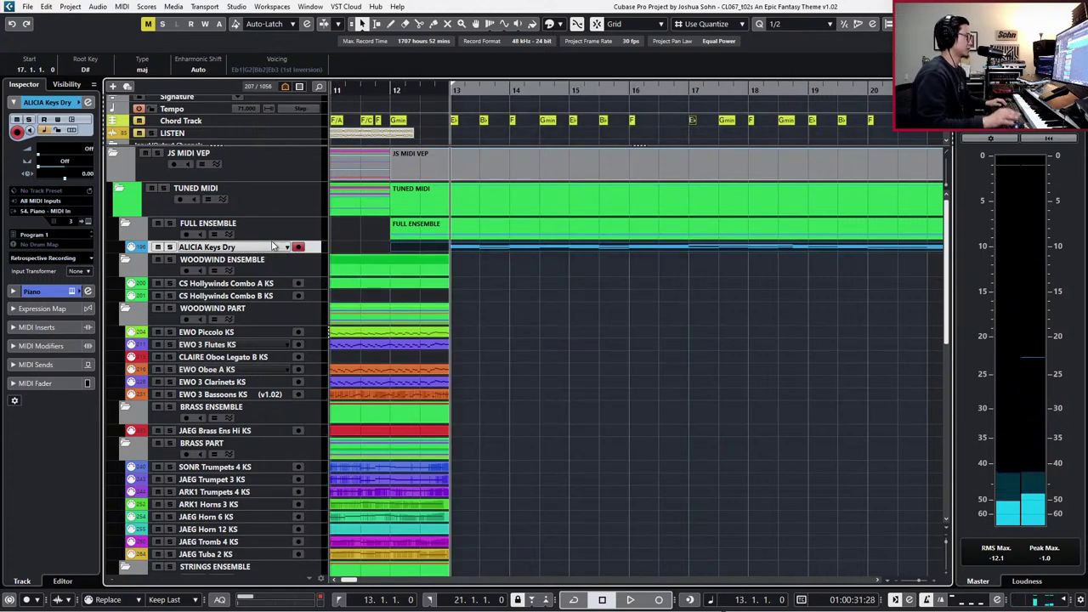
- Play the passage from bar 19 to compare it with the chord events there, and stop playback
scroll(759, 120, left, 1)
scroll(759, 120, right, 3)
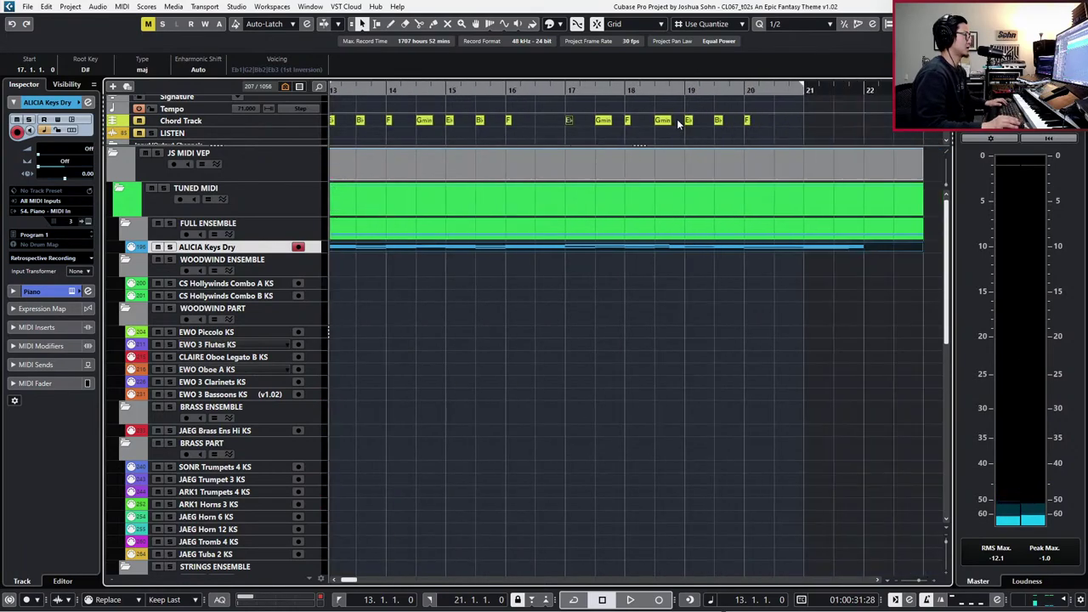
click(688, 123)
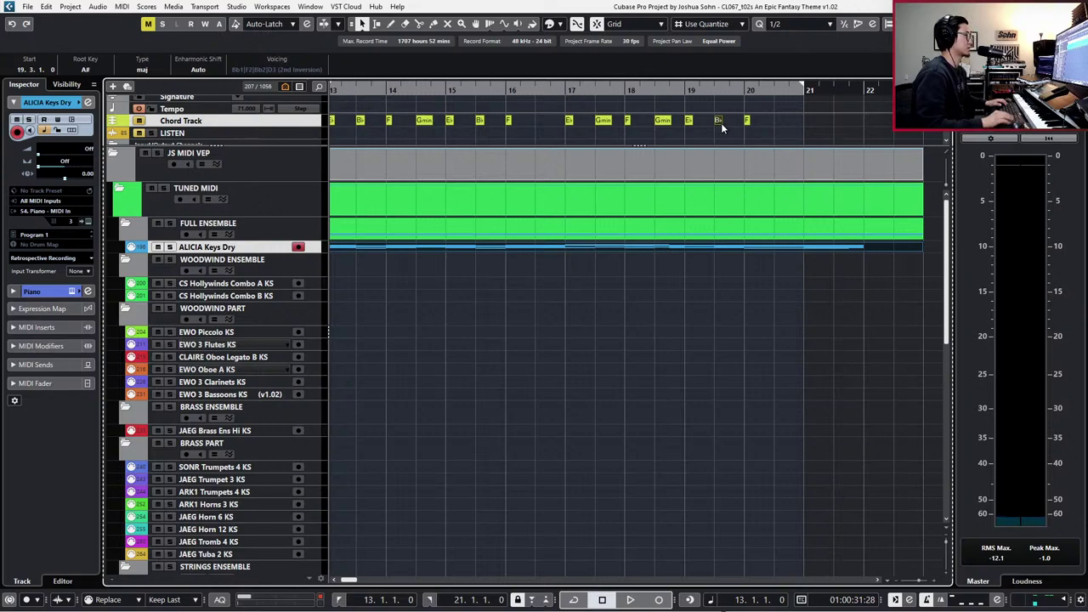
key(space)
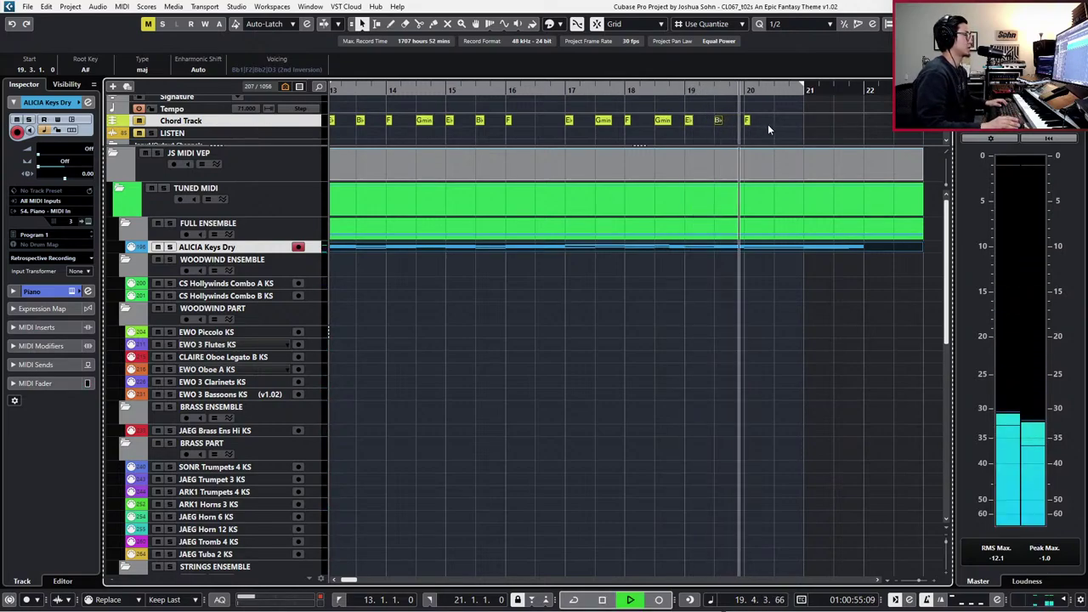
key(space)
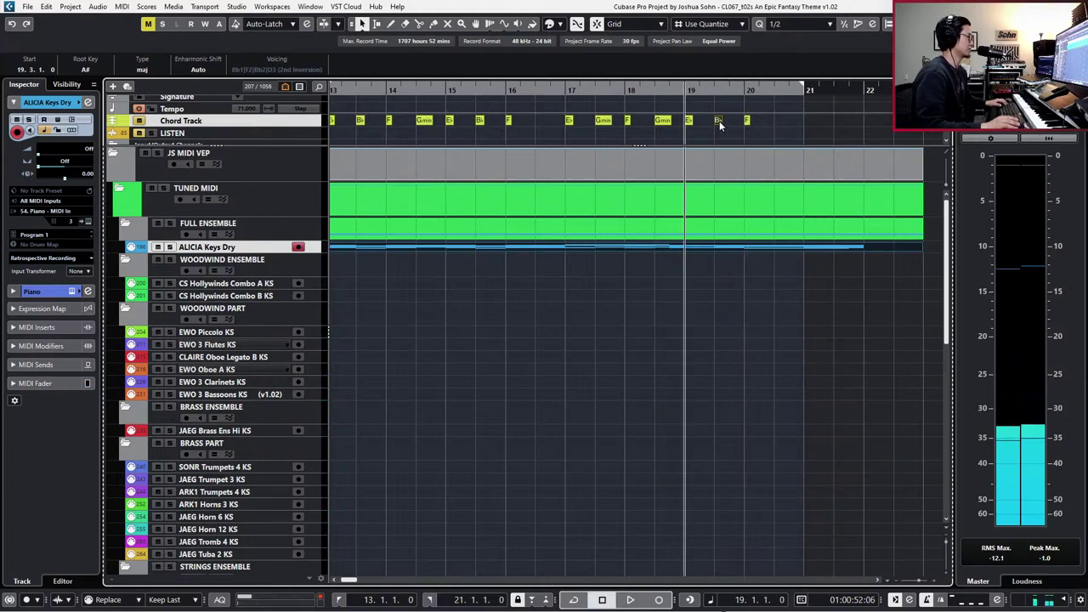
- Change the chord event at 19.3 to F major and the one at bar 20 to C major
double_click(718, 121)
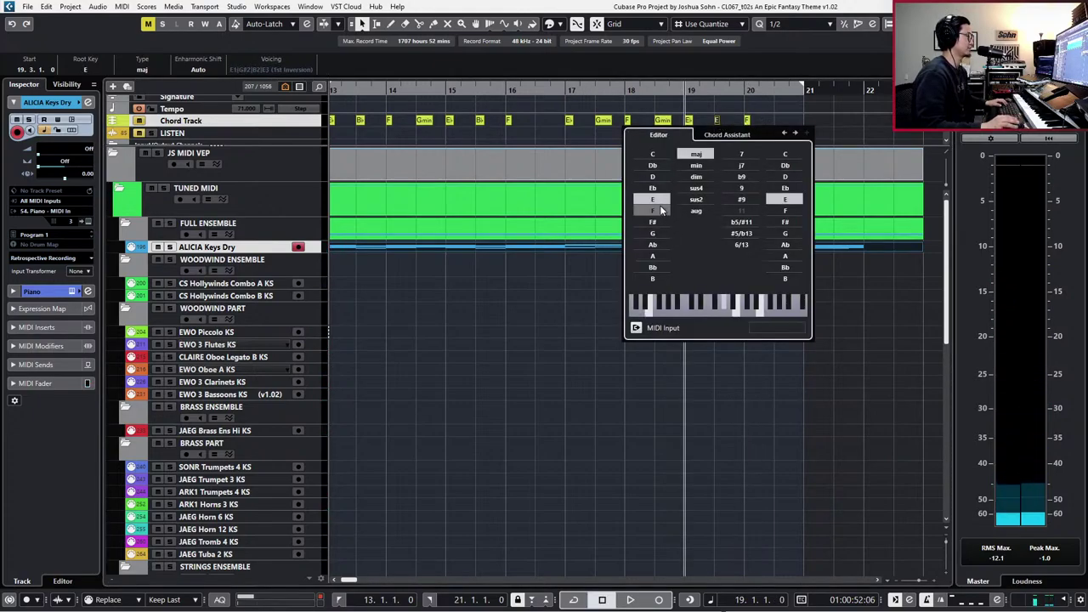
click(653, 199)
click(759, 124)
double_click(746, 122)
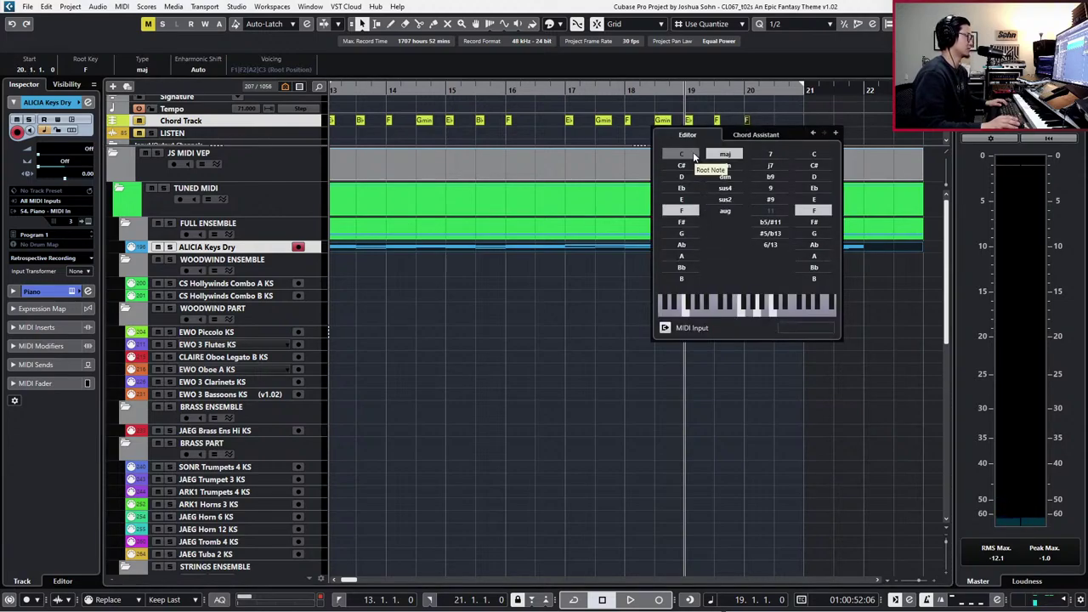
click(690, 155)
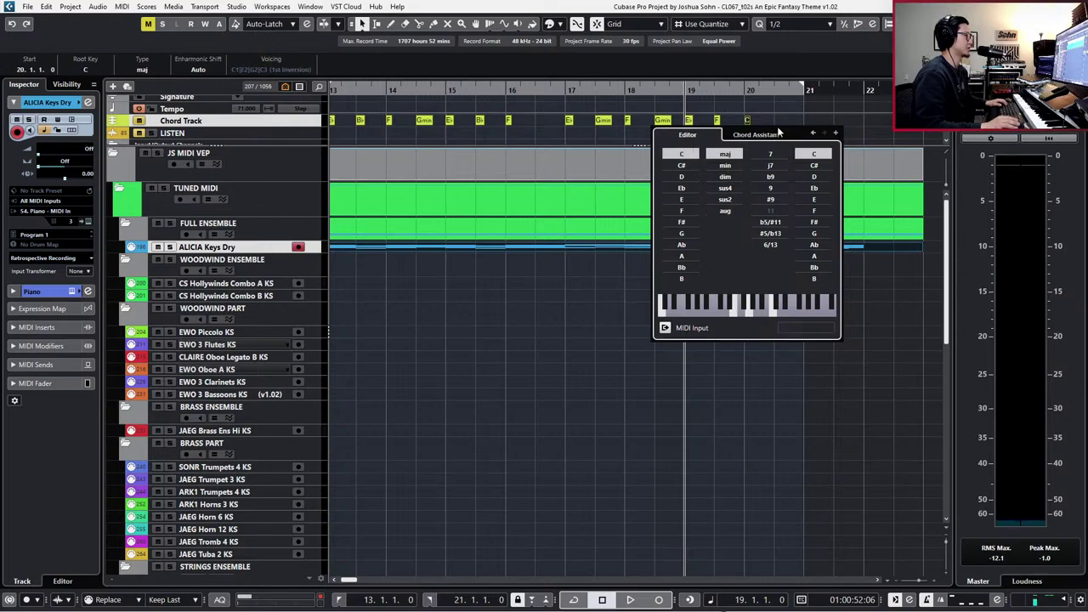
- Copy the C chord event to bar 21 and 21.3, and change the copy at 21.3 to D major
click(807, 120)
scroll(799, 122, right, 3)
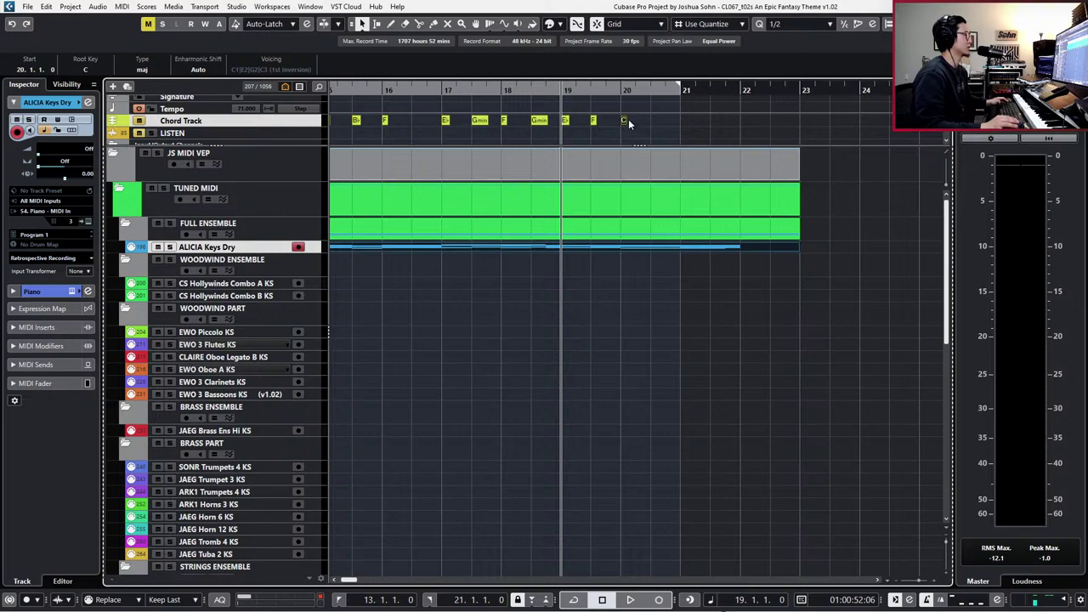
click(683, 120)
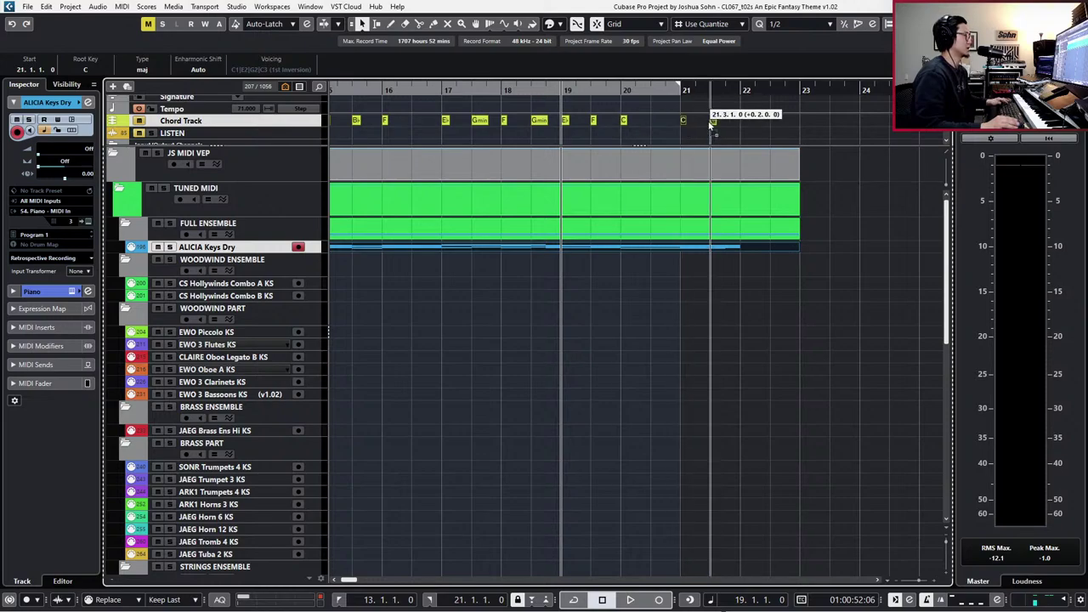
click(712, 120)
double_click(714, 120)
click(650, 178)
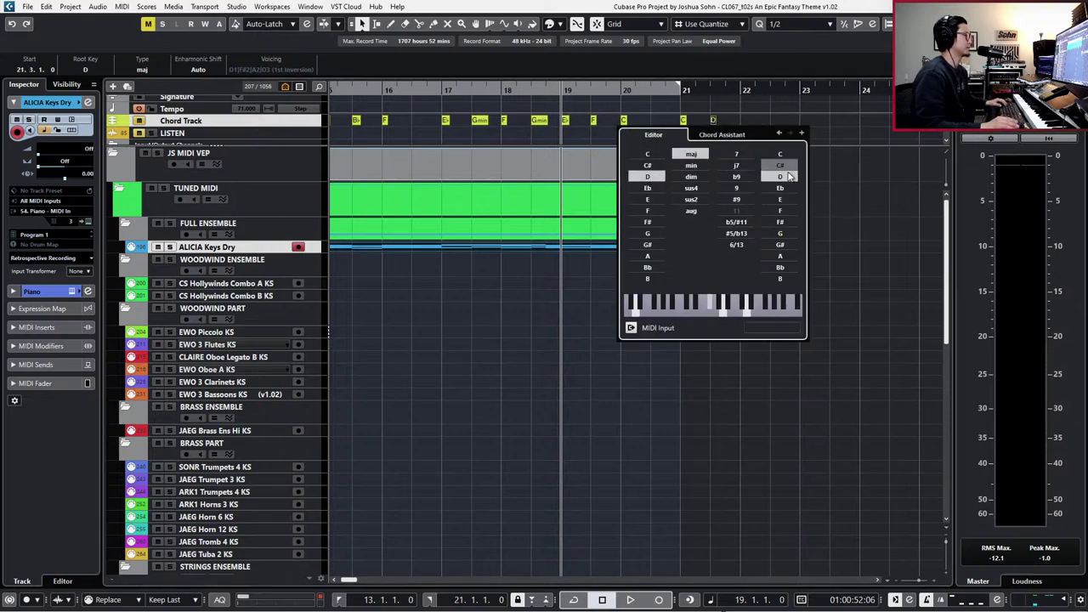
click(829, 175)
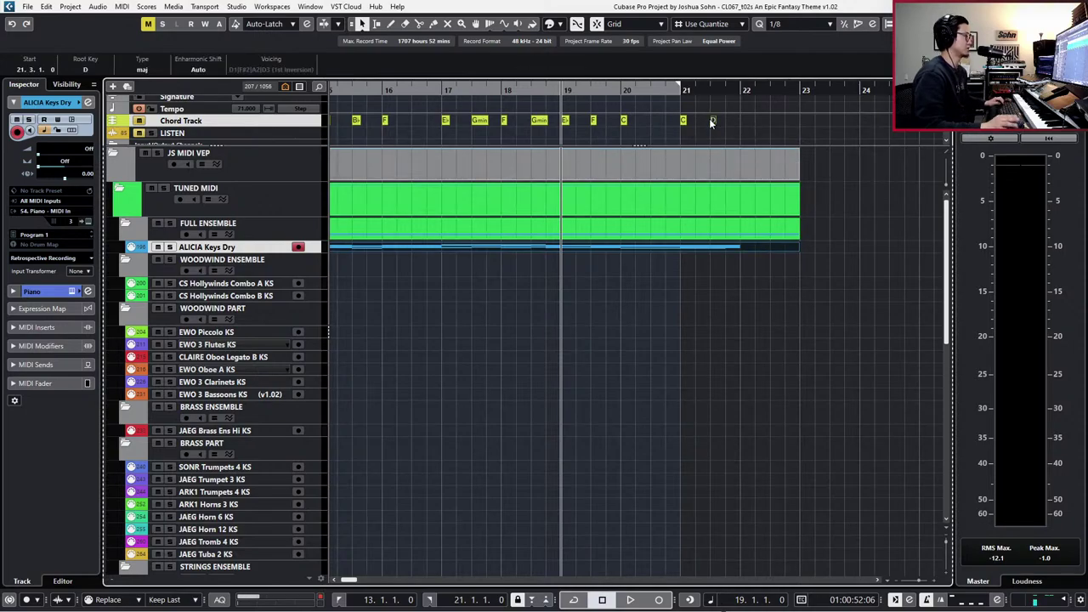
- Move the D chord event in bar 21 to 21.4, set the left locator to bar 21 and play from there
key(ctrl+Right)
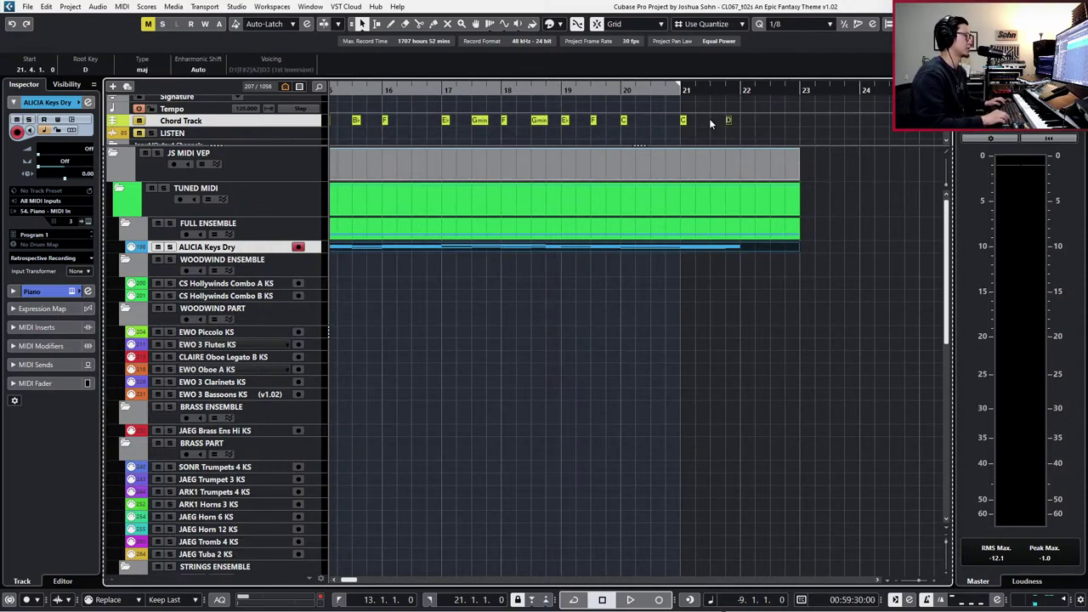
key(l)
key(KP_2)
key(ctrl+KP_1)
key(space)
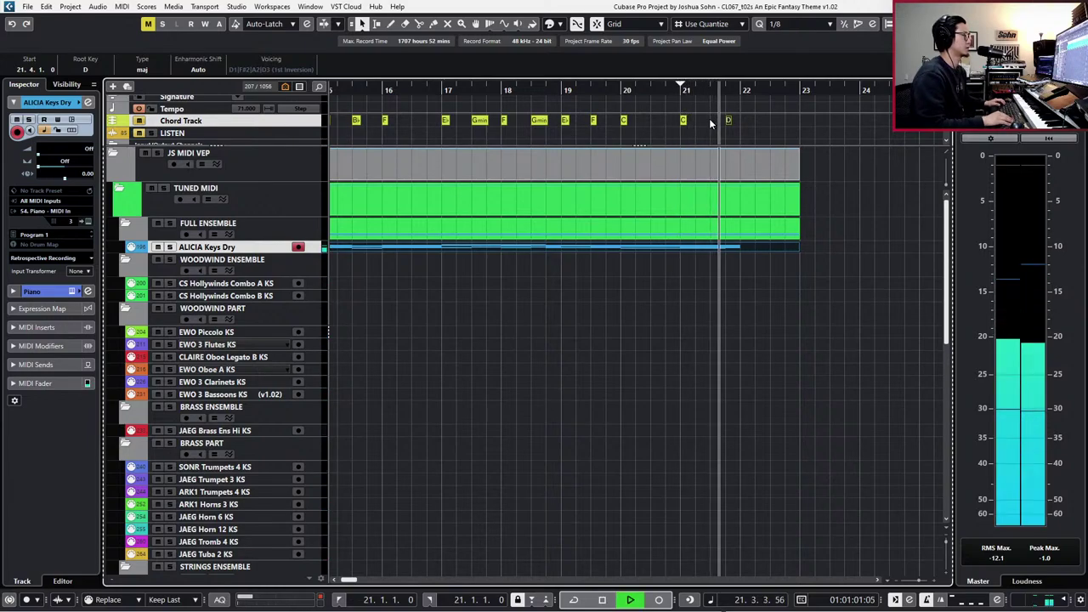
key(space)
- Split the JS MIDI VEP folder part at bar 22 and delete the piece between bars 22 and 23
key(g)
key(g)
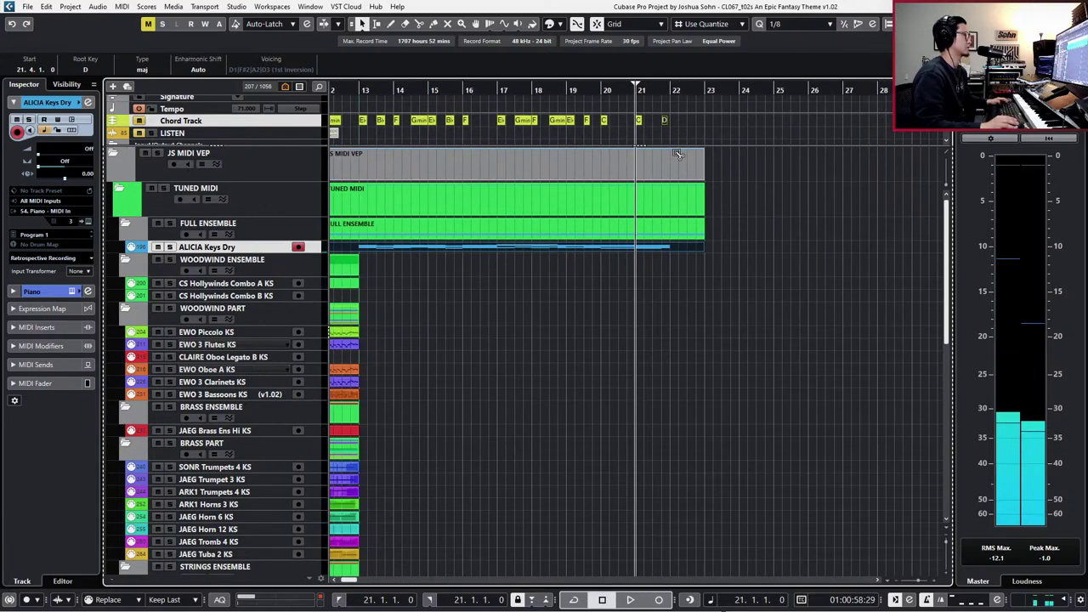
click(680, 174)
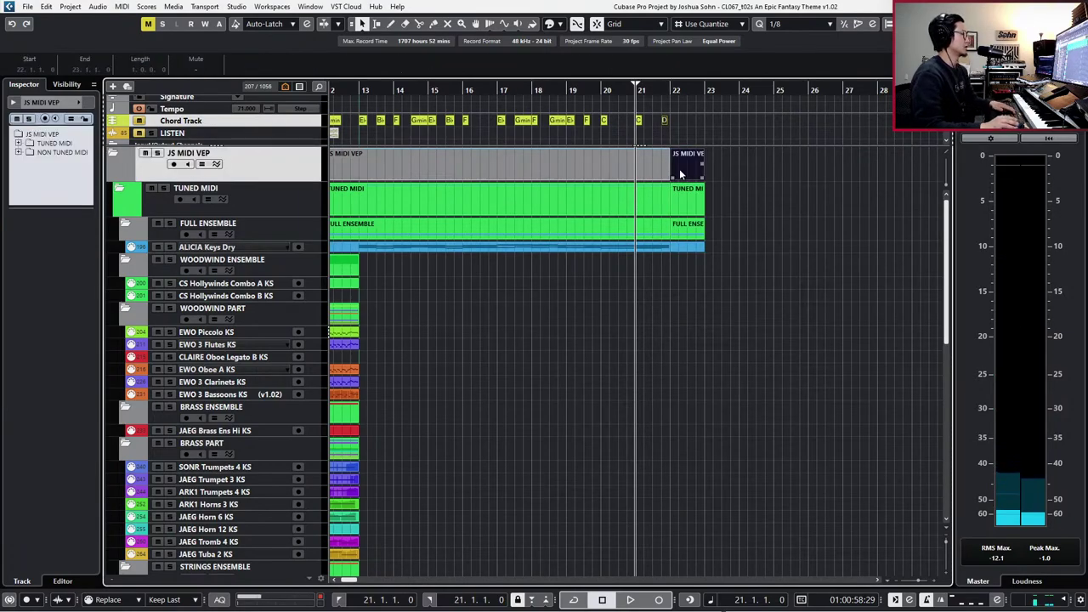
key(Delete)
key(g)
- Move the playhead to bar 12 and review the woodwind, brass, strings and percussion tracks of the existing arrangement up to bar 13
key(KP_Subtract)
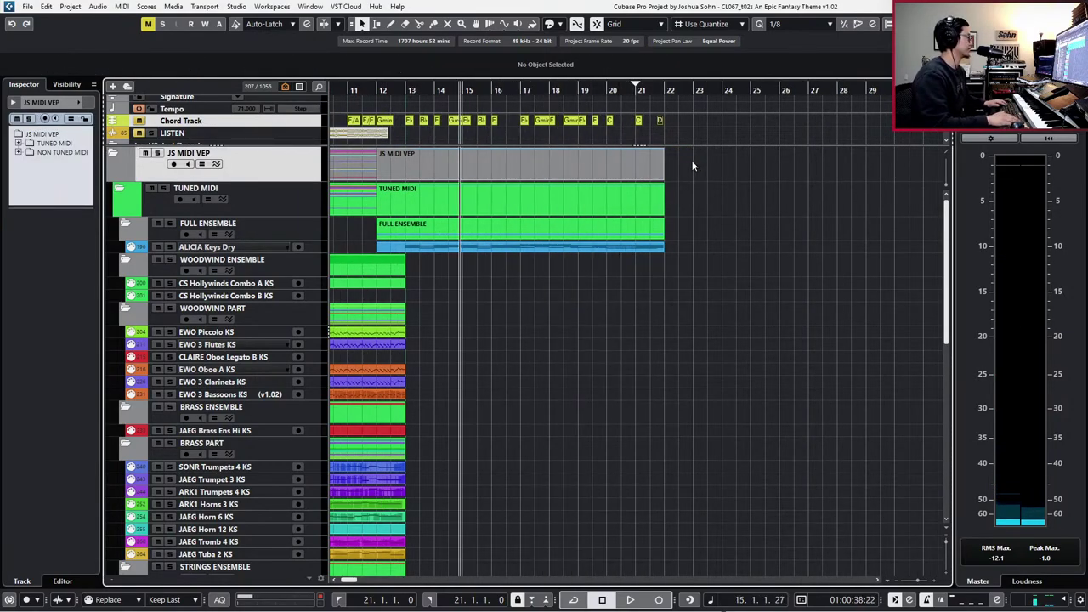
key(KP_Subtract)
key(g)
key(g)
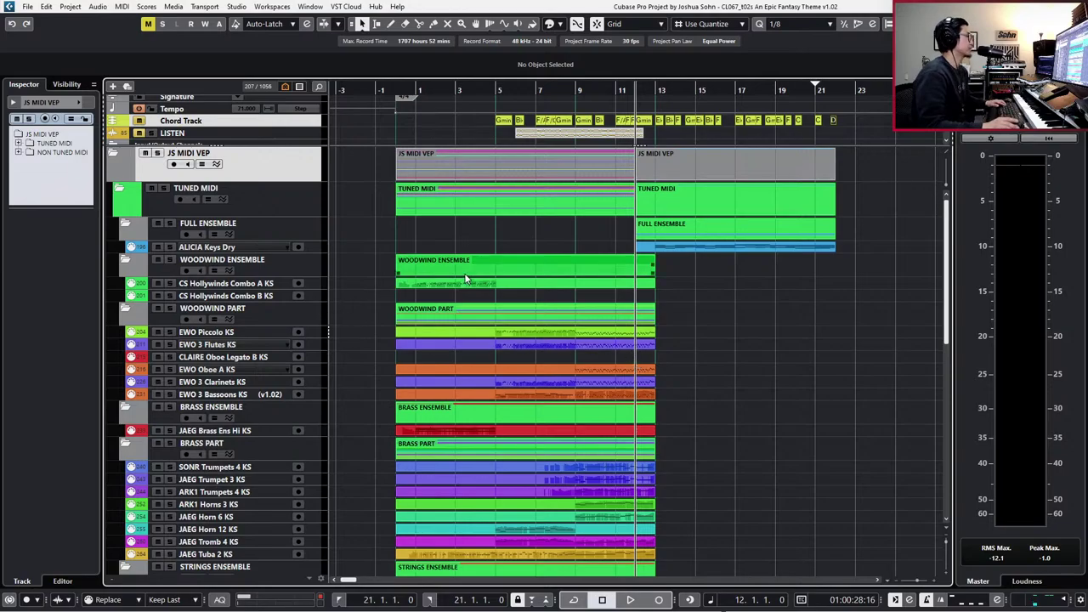
scroll(721, 336, down, 4)
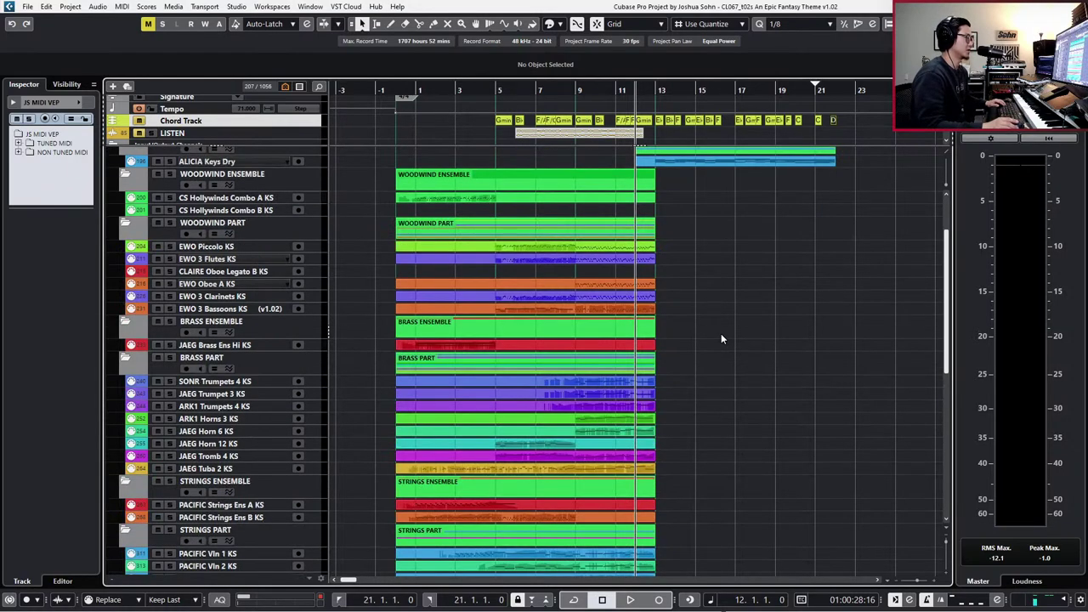
scroll(721, 339, down, 6)
scroll(720, 338, up, 4)
key(h)
key(h)
key(h)
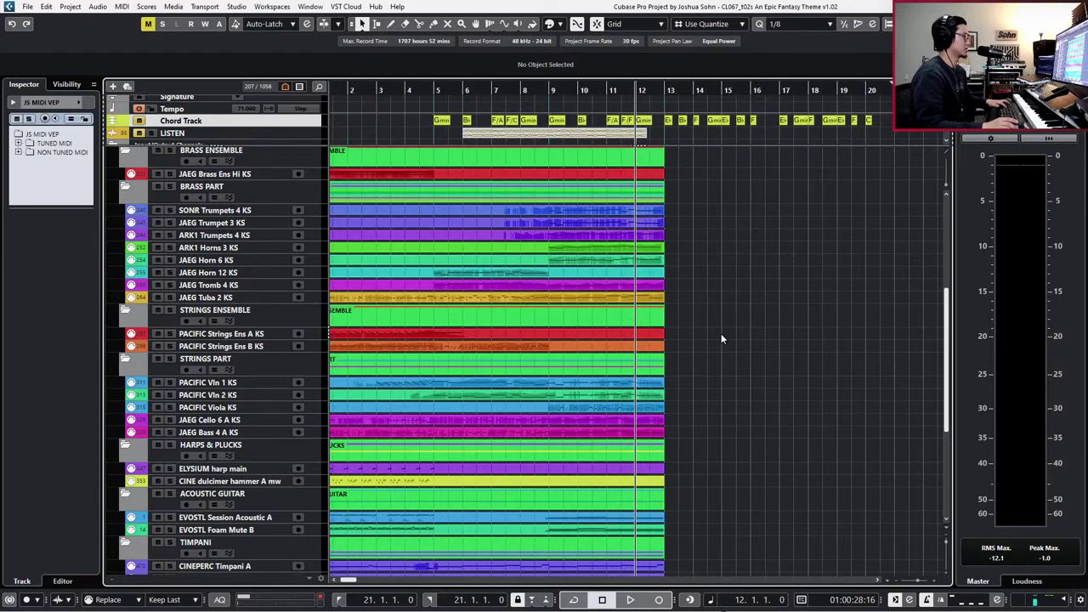
scroll(721, 338, right, 3)
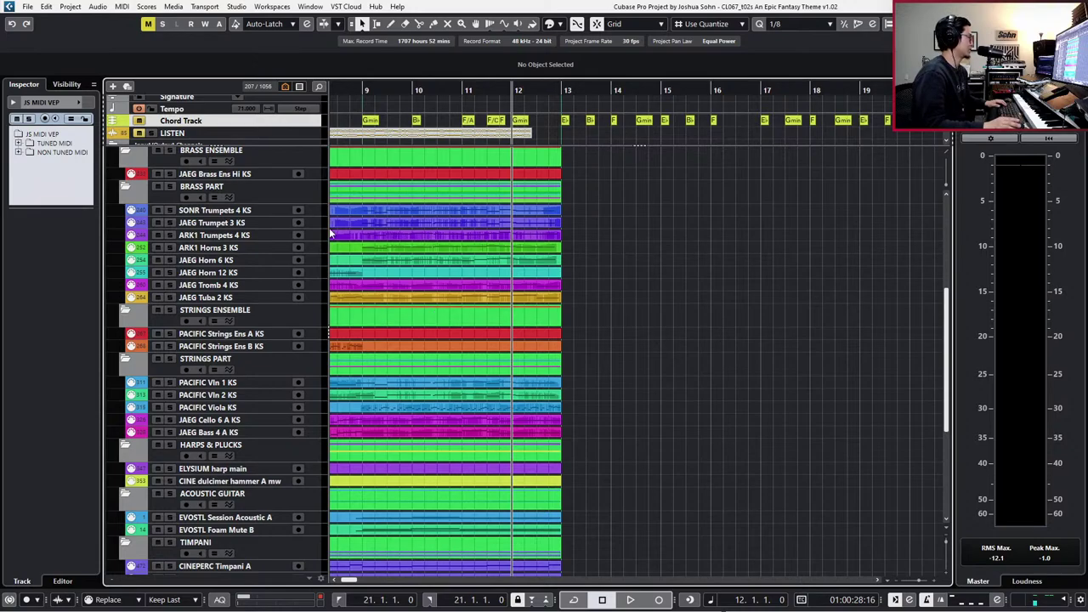
scroll(227, 384, down, 5)
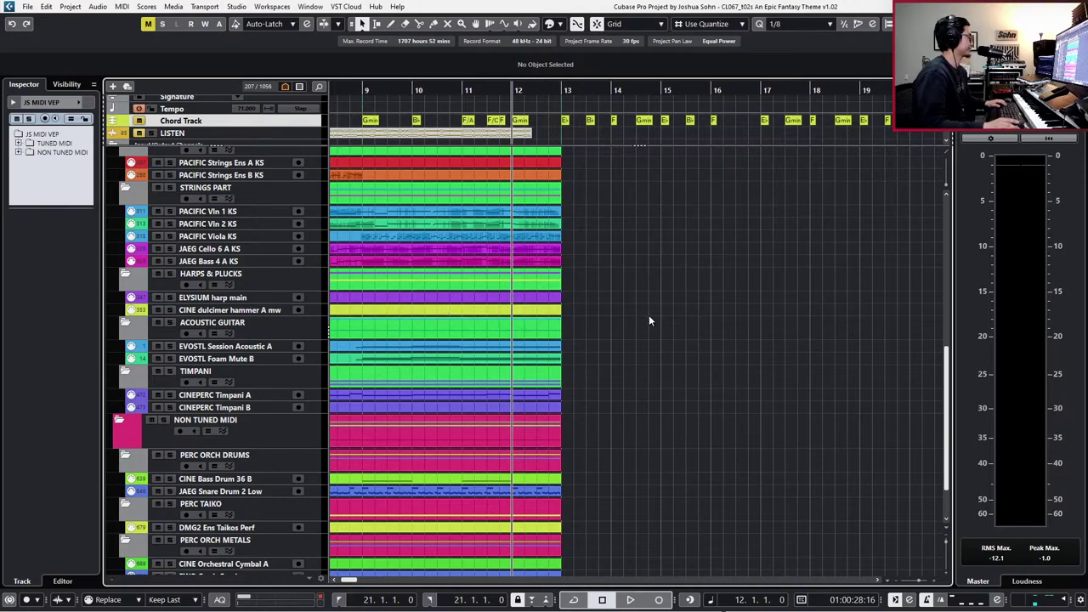
scroll(649, 319, down, 2)
scroll(649, 320, up, 7)
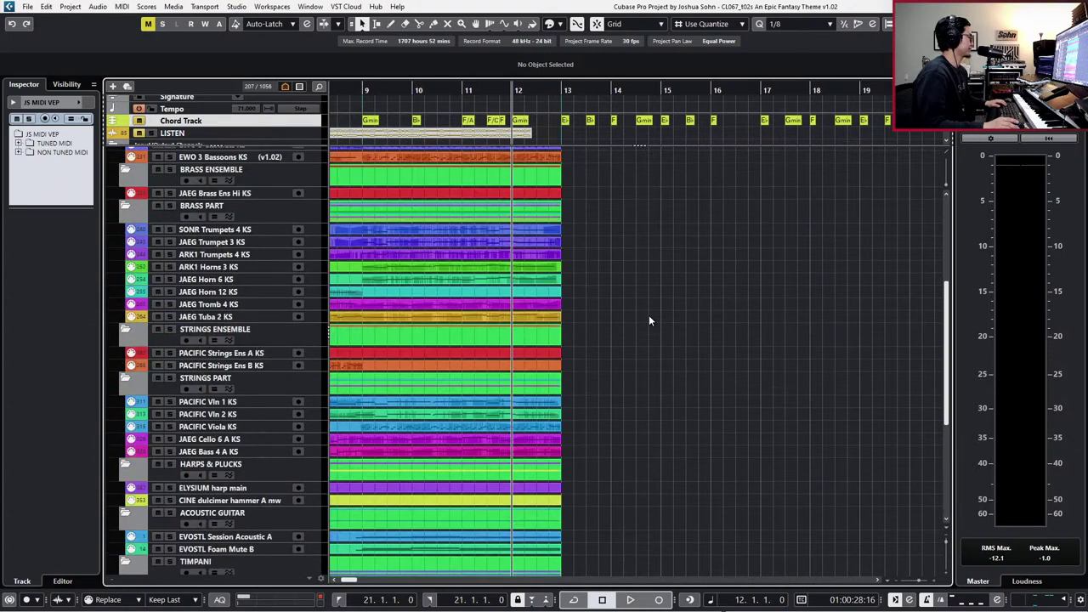
key(g)
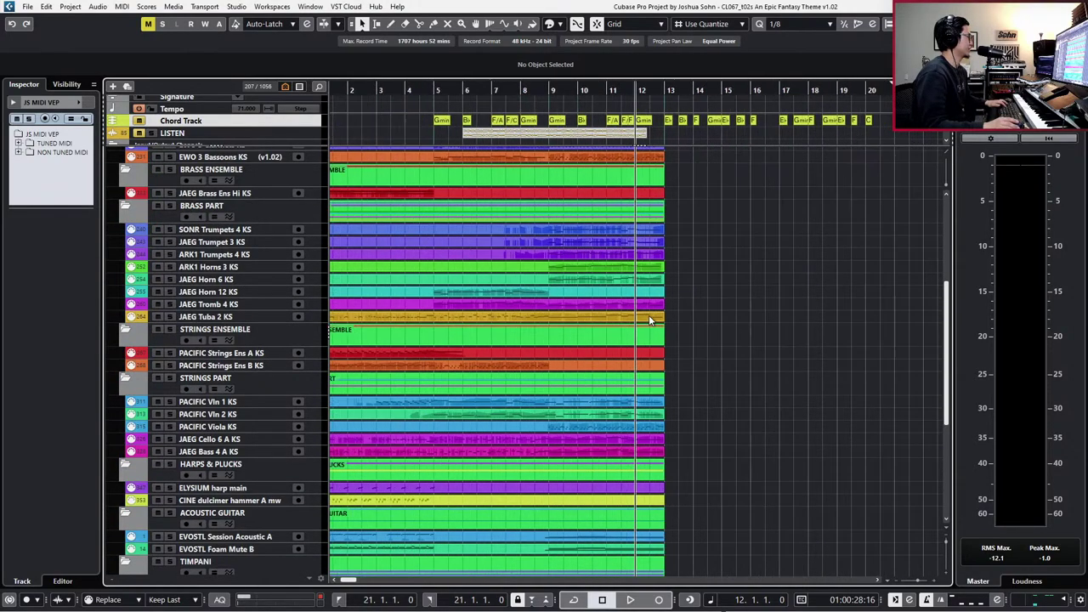
scroll(653, 292, up, 3)
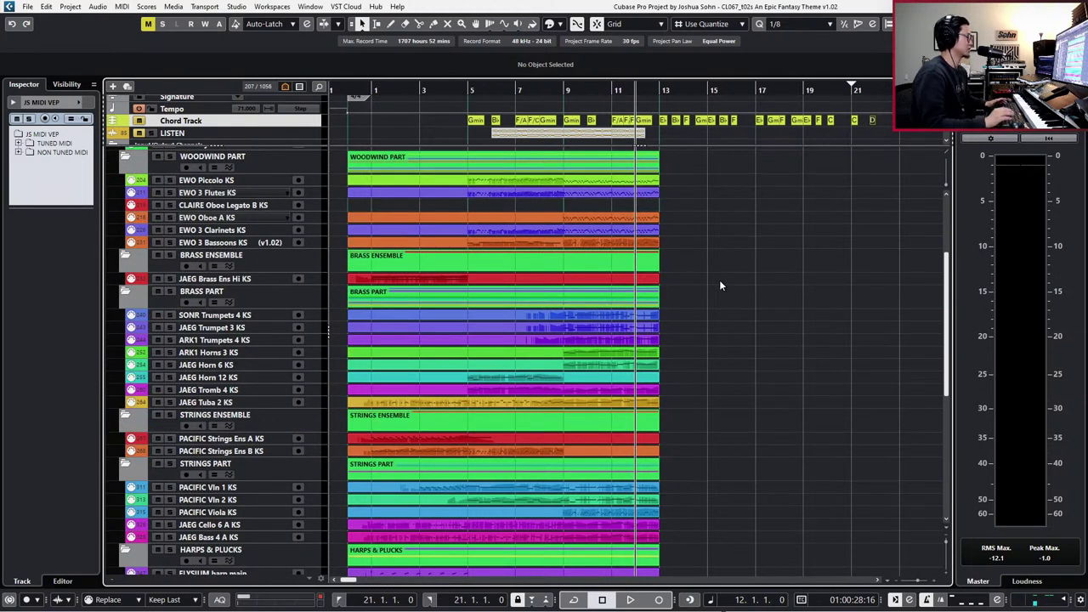
- Move the playhead back to bar 5 and start playing the full arrangement
key(KP_Subtract)
key(KP_Subtract)
key(KP_Subtract)
key(KP_Subtract)
key(KP_Add)
key(KP_Add)
key(KP_Add)
key(KP_Subtract)
key(KP_Subtract)
key(KP_Subtract)
key(KP_Subtract)
key(KP_Subtract)
key(KP_Subtract)
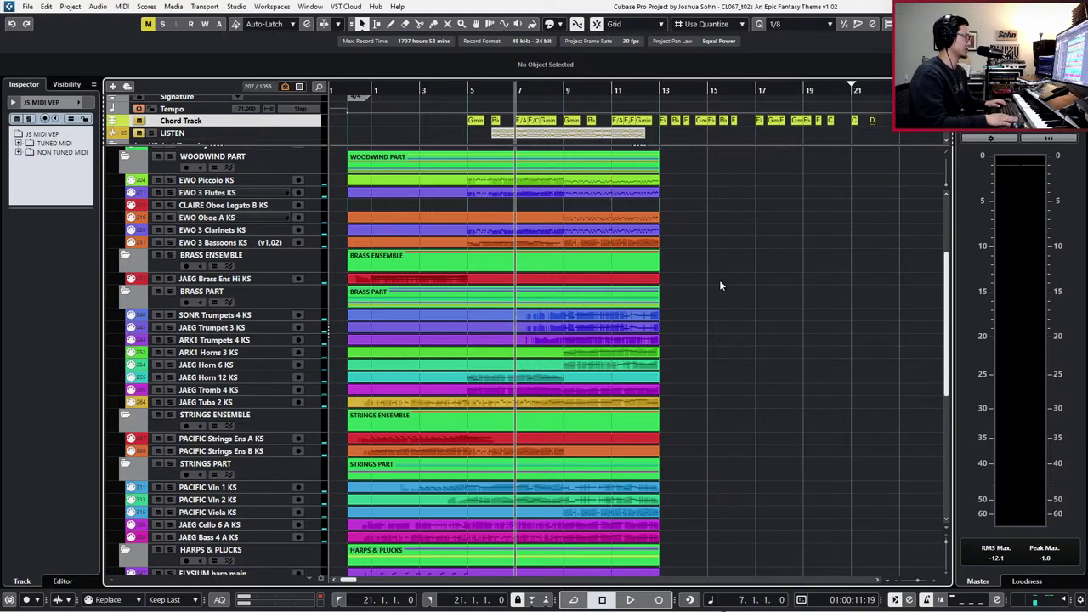
key(space)
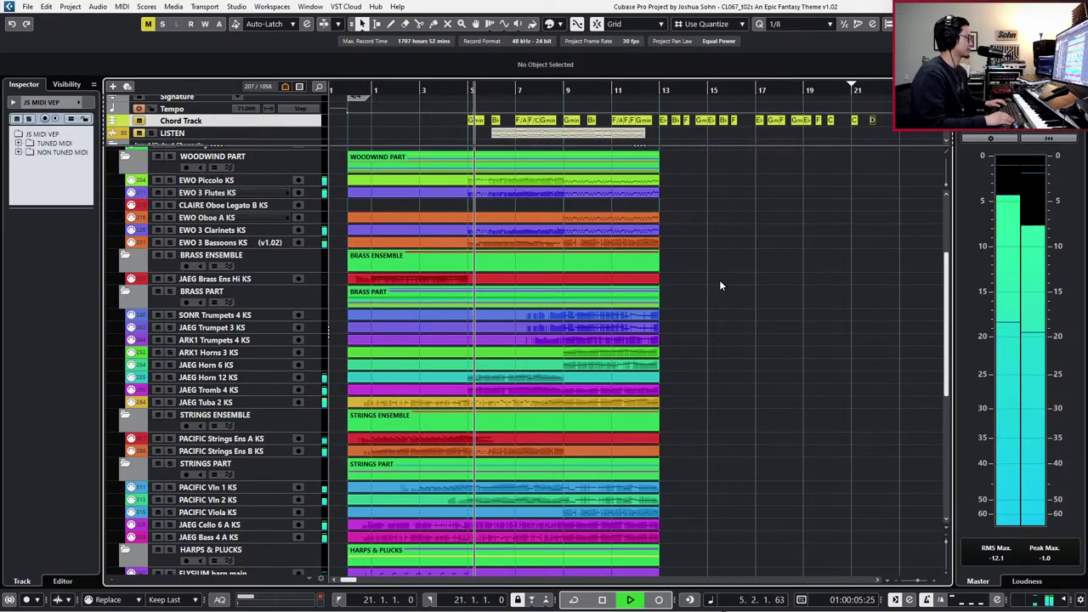
- Solo the TUNED MIDI folder, listen to it through to the end of bar 12, and stop playback
scroll(441, 261, up, 5)
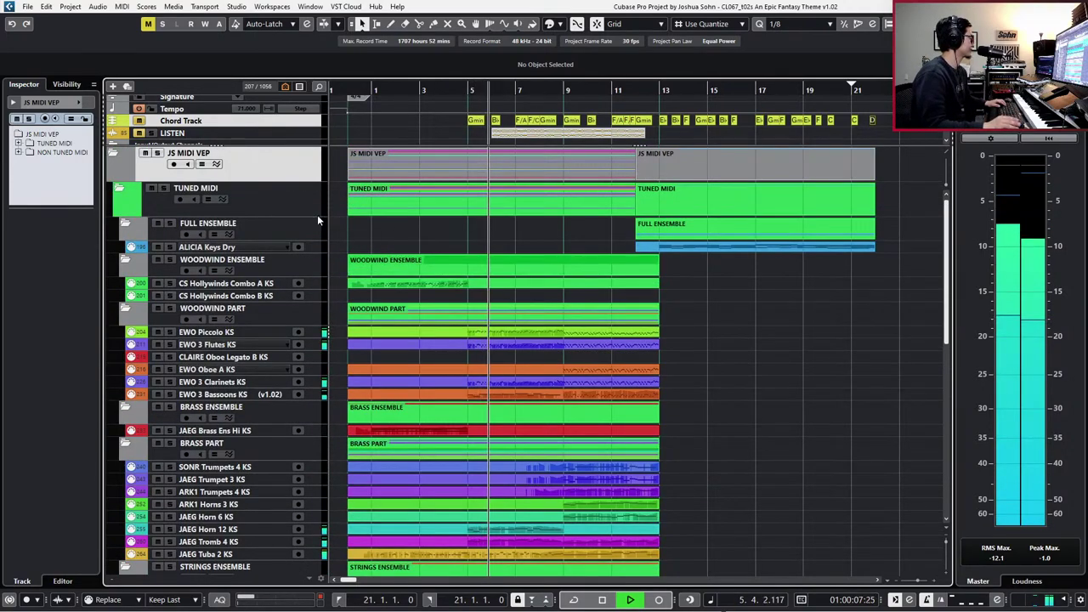
click(293, 201)
key(s)
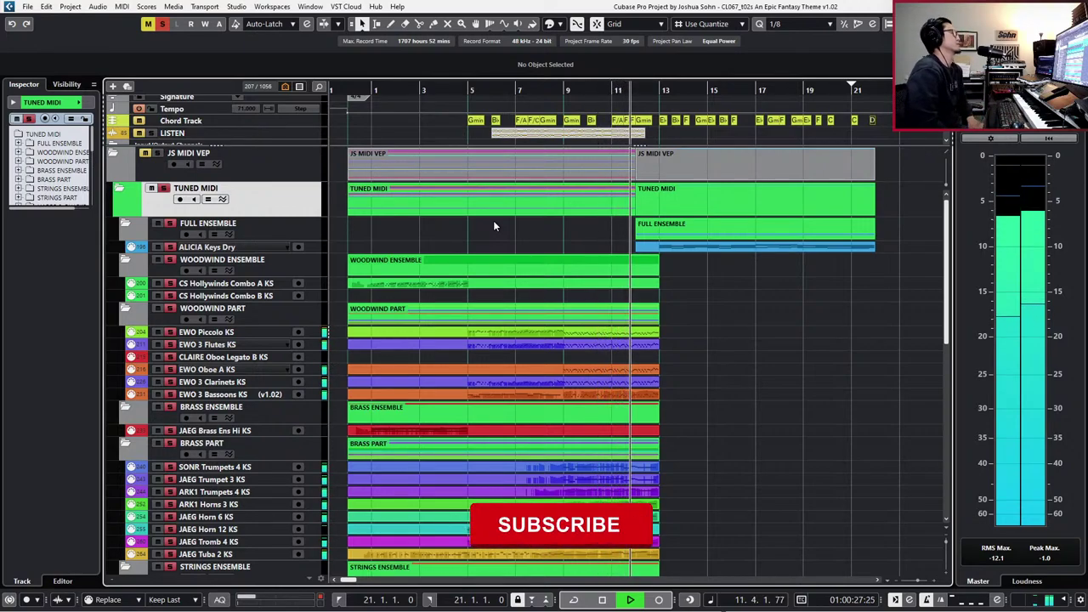
scroll(702, 301, down, 15)
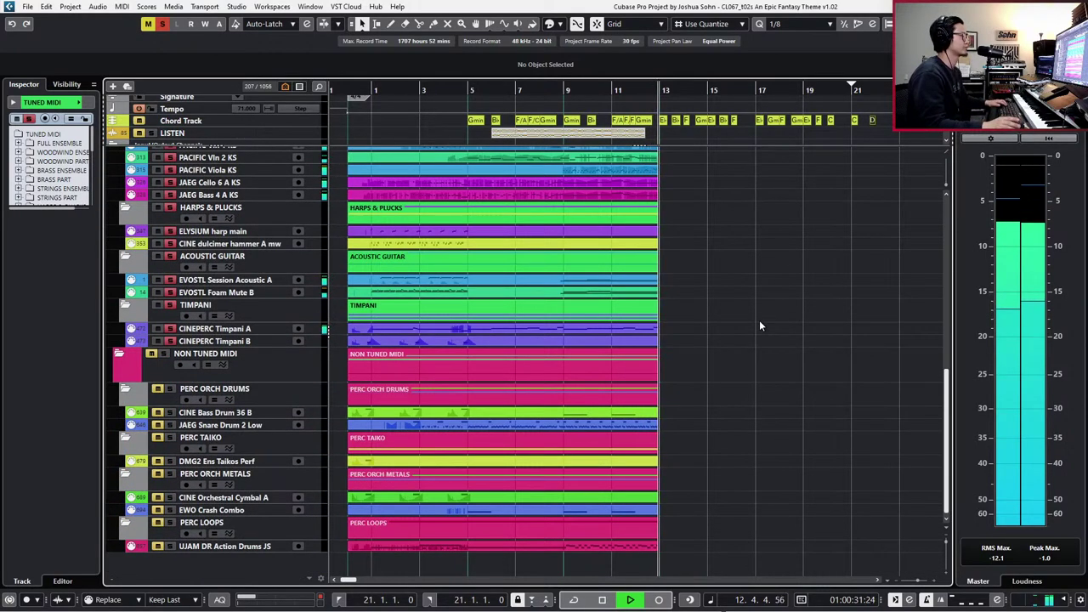
key(h)
key(space)
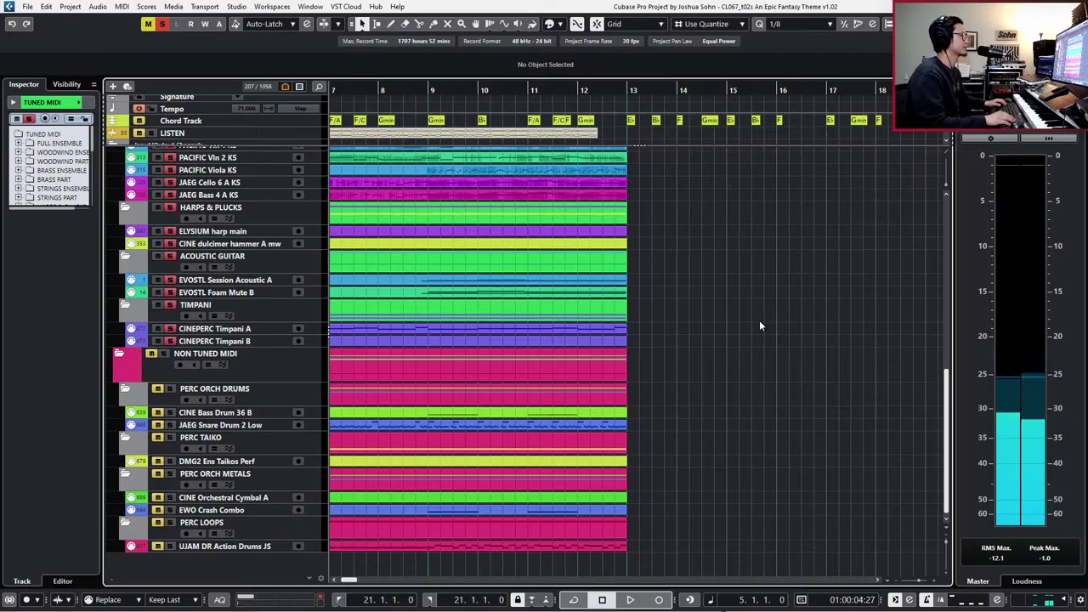
- Select the ALICIA Keys Dry part, move the playhead to its start at bar 12, and turn soloing off
scroll(756, 311, up, 15)
click(680, 247)
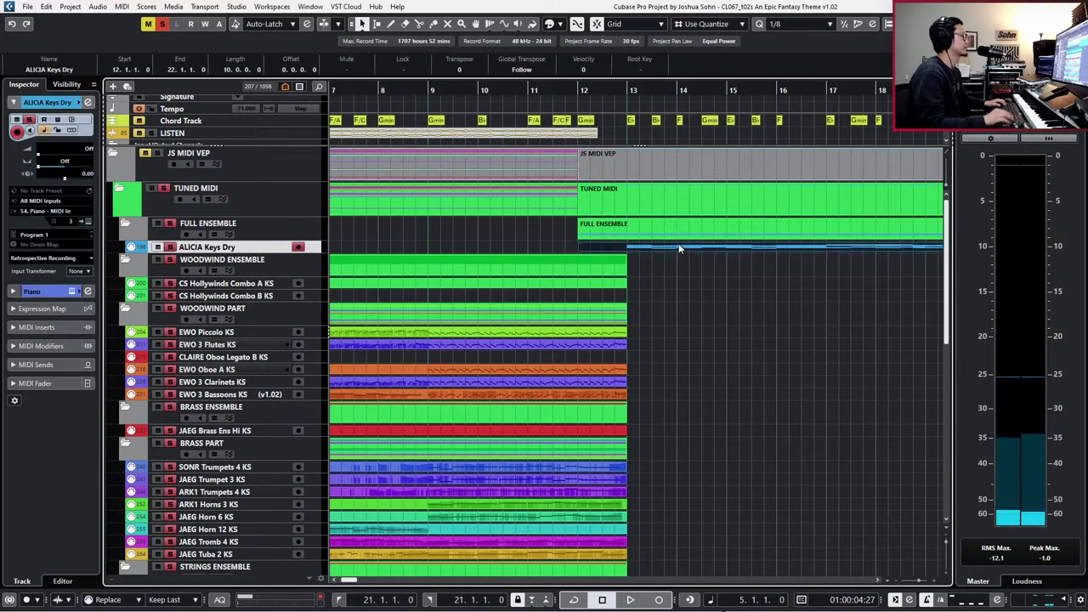
key(l)
scroll(729, 340, down, 5)
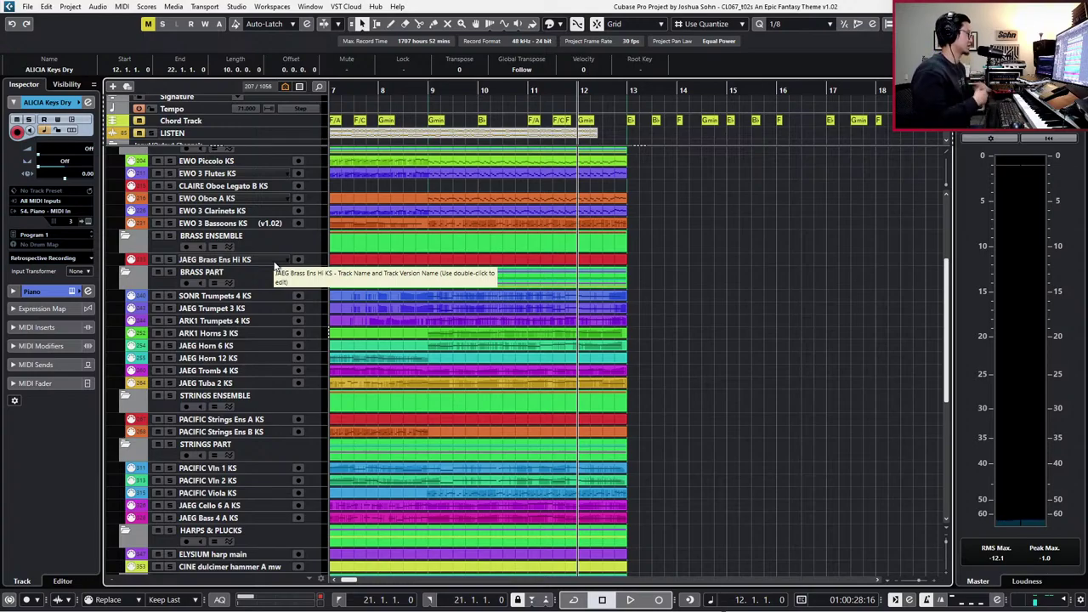
- Select the JAEG Trumpet 3 KS and JAEG Horn 12 KS tracks together to arm them both for live playing
click(253, 300)
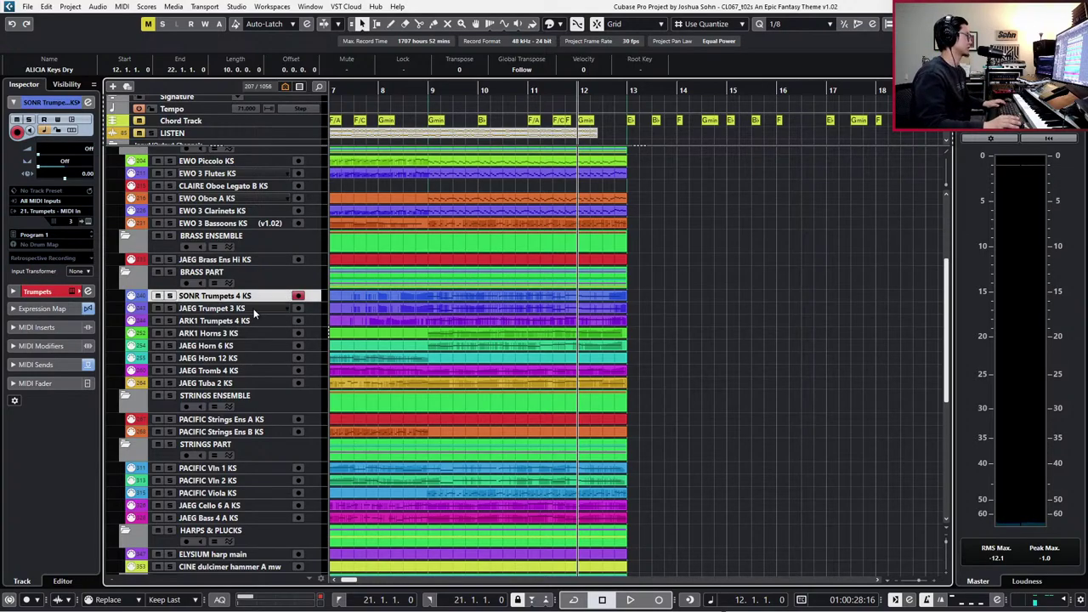
ctrl+click(239, 361)
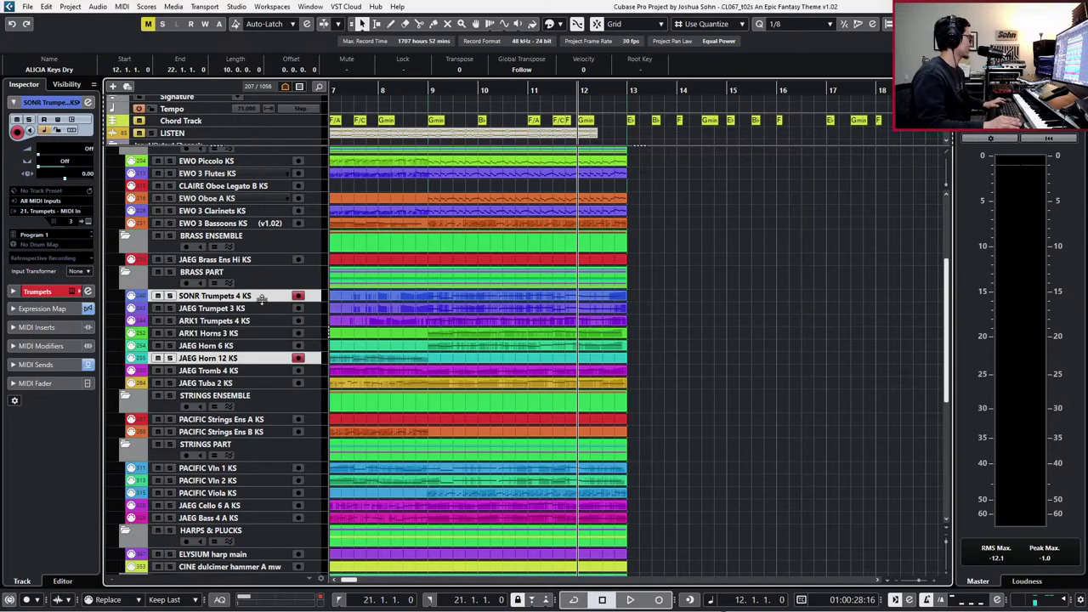
click(263, 310)
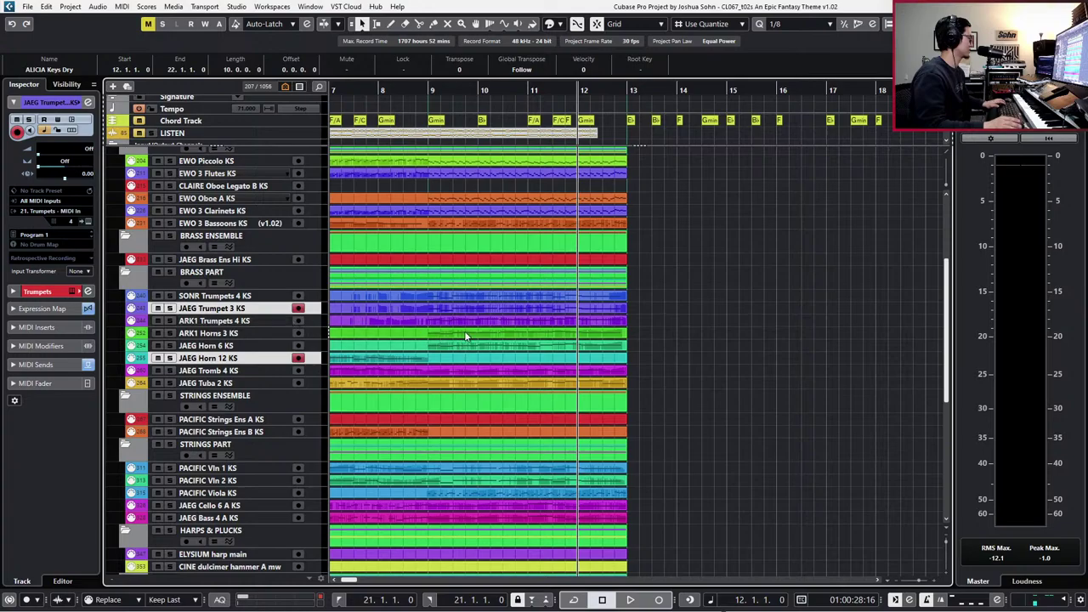
scroll(510, 334, right, 3)
scroll(546, 335, left, 1)
scroll(547, 357, right, 1)
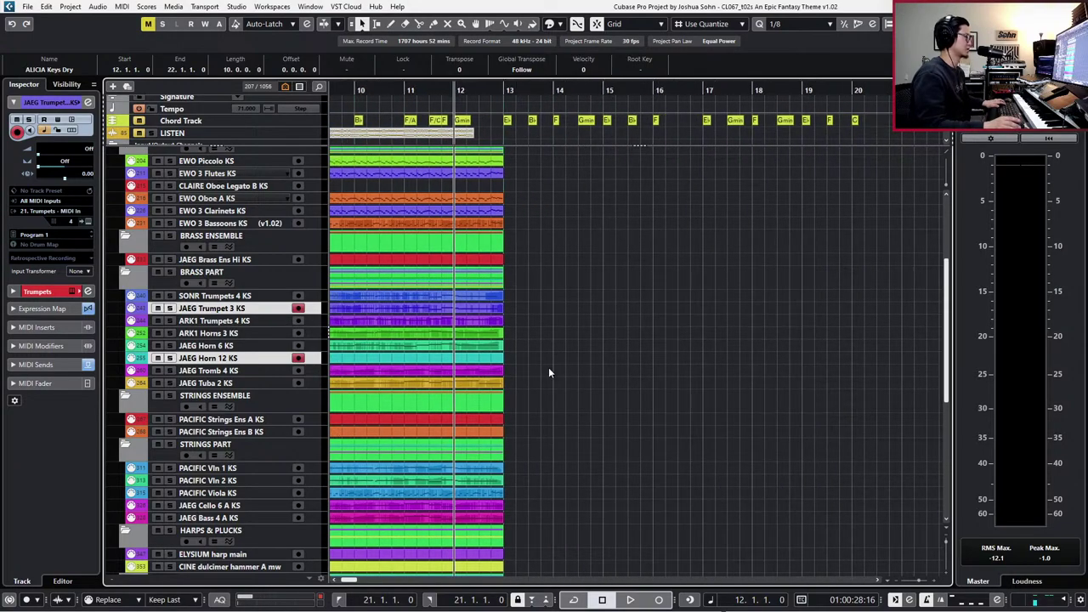
- Rehearse a melody on the armed trumpet and horn tracks over playback of the B section, starting at bars 13 and 12
key(n)
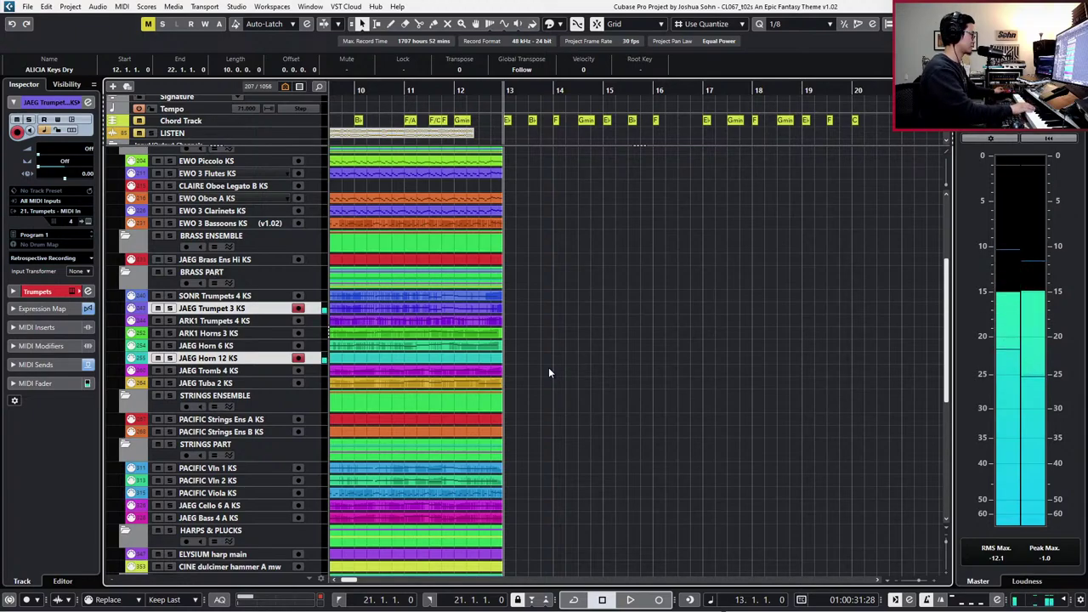
key(space)
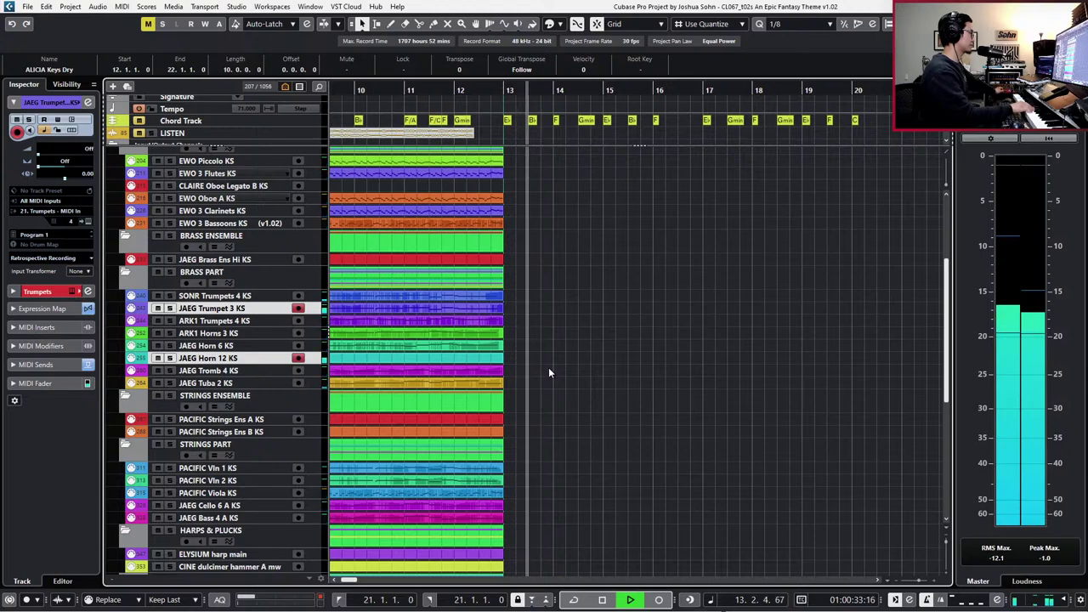
key(space)
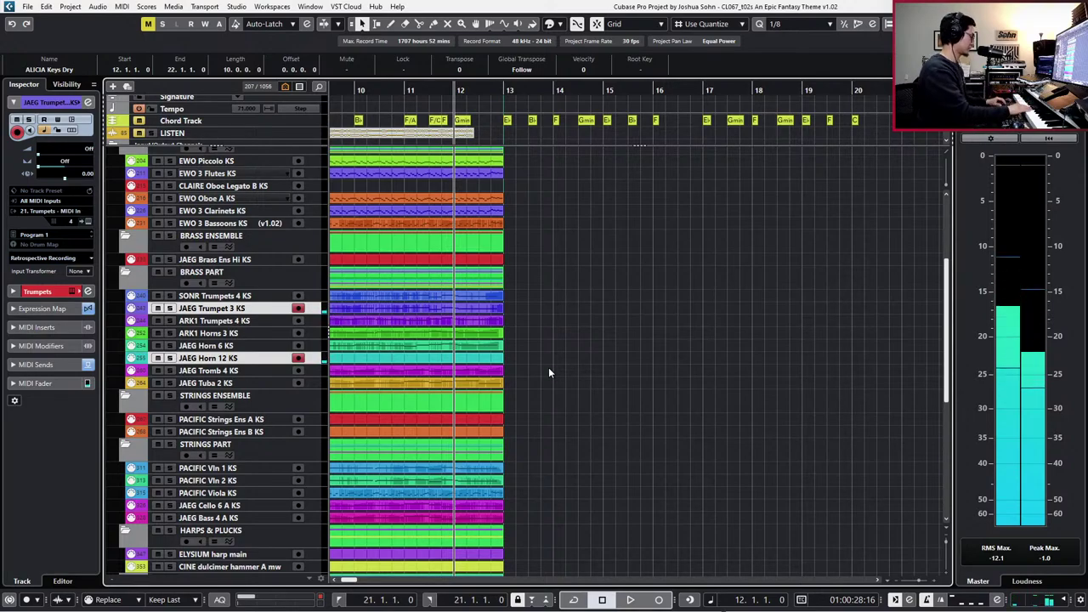
key(space)
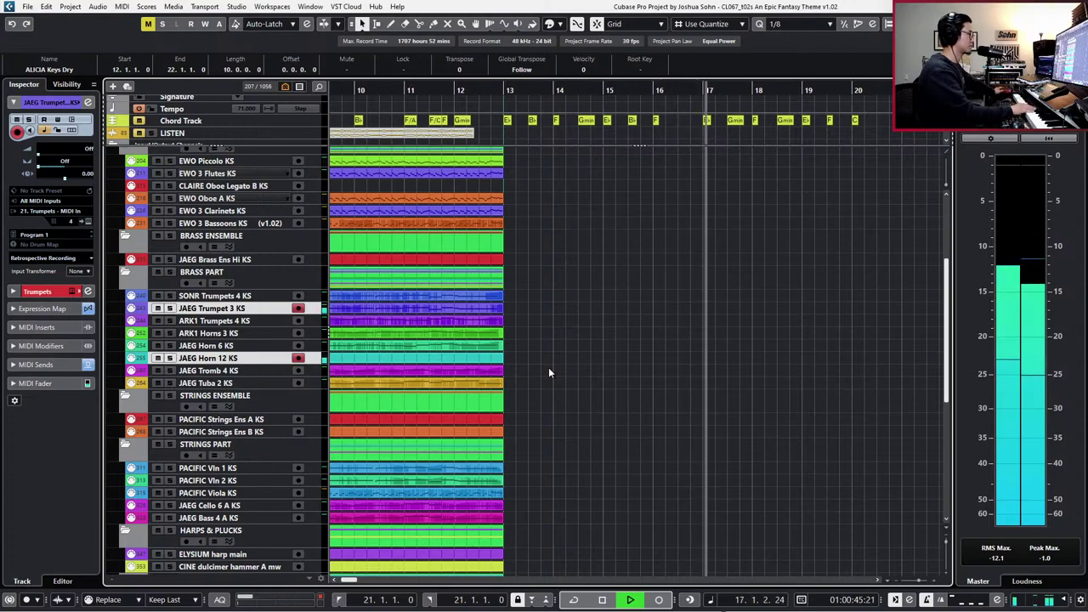
key(space)
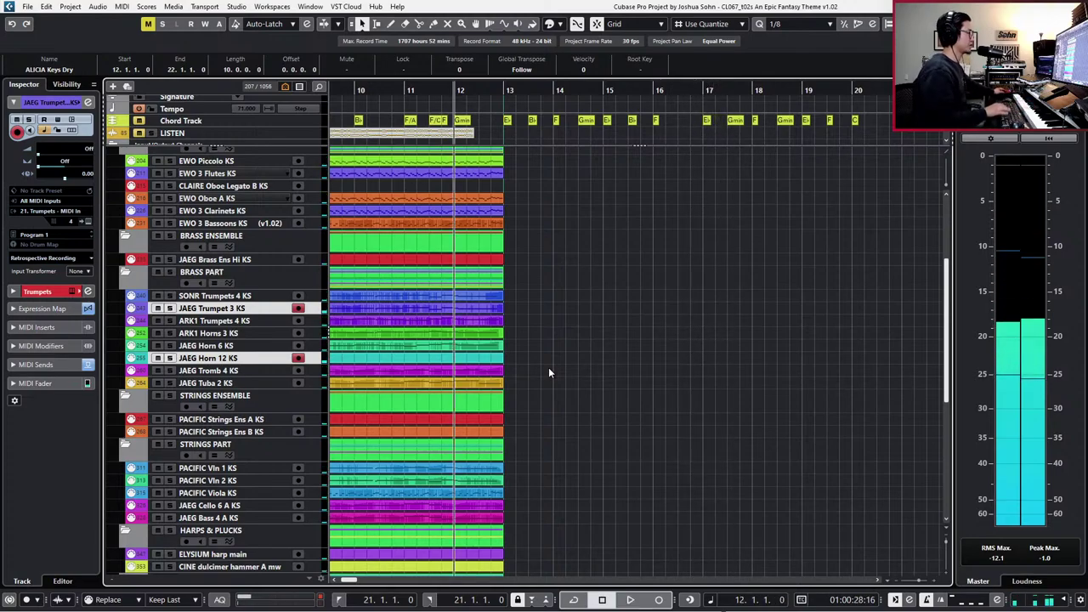
- Perform the brass melody over playback from bar 12 through bar 21 and insert it on JAEG Trumpet 3 KS with Retrospective Recording
key(KP_Add)
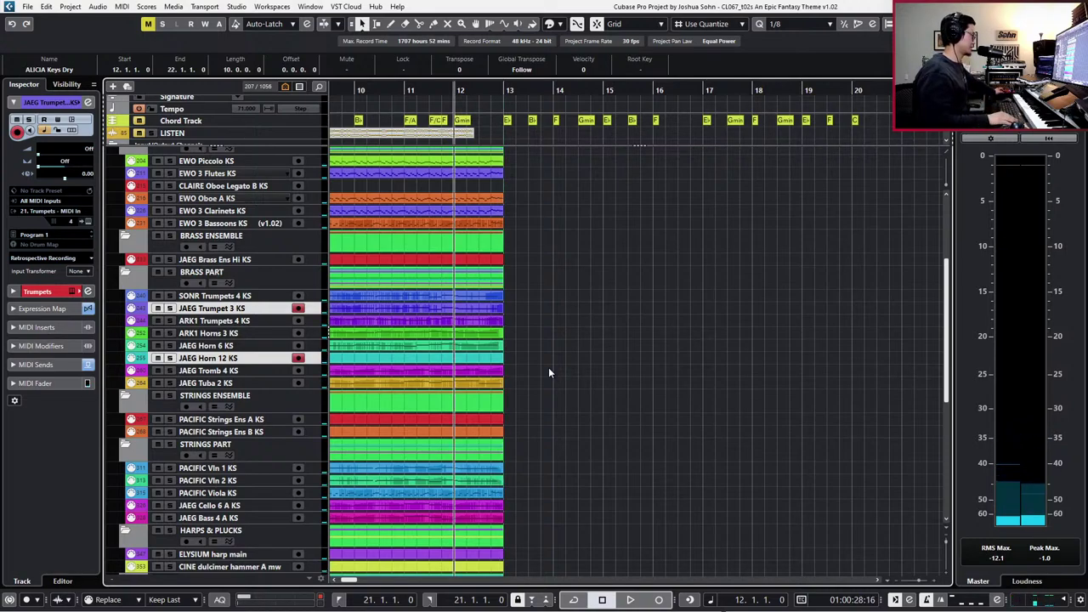
key(b)
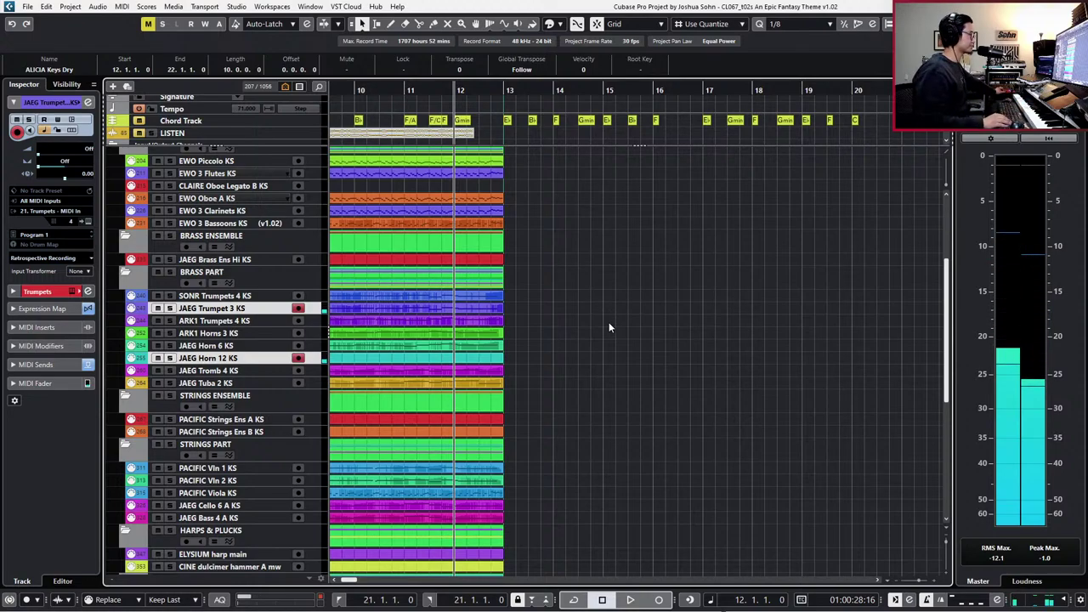
key(space)
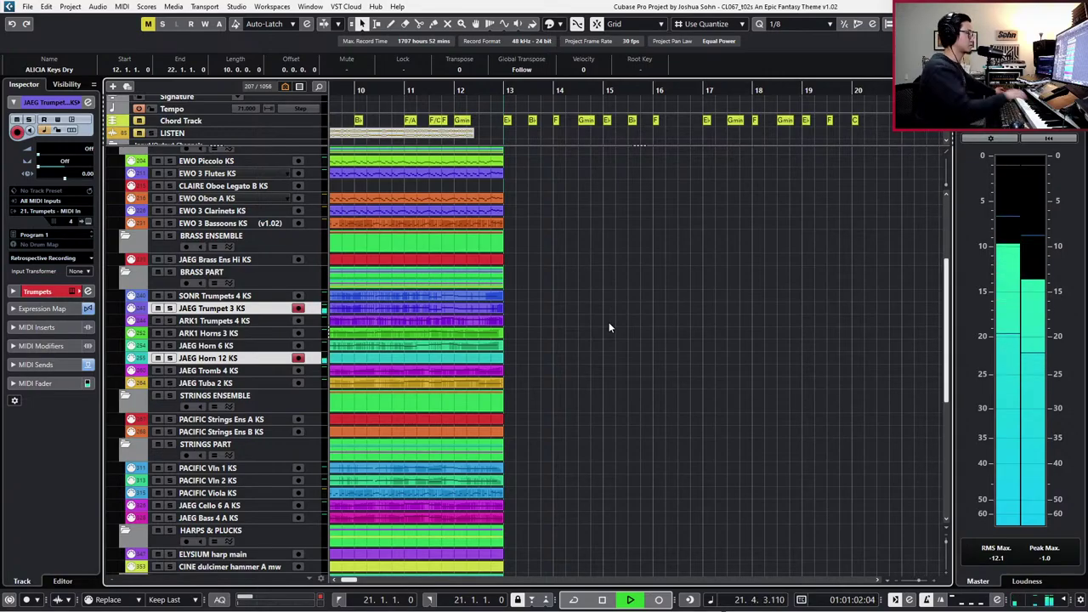
key(space)
key(shift+KP_Multiply)
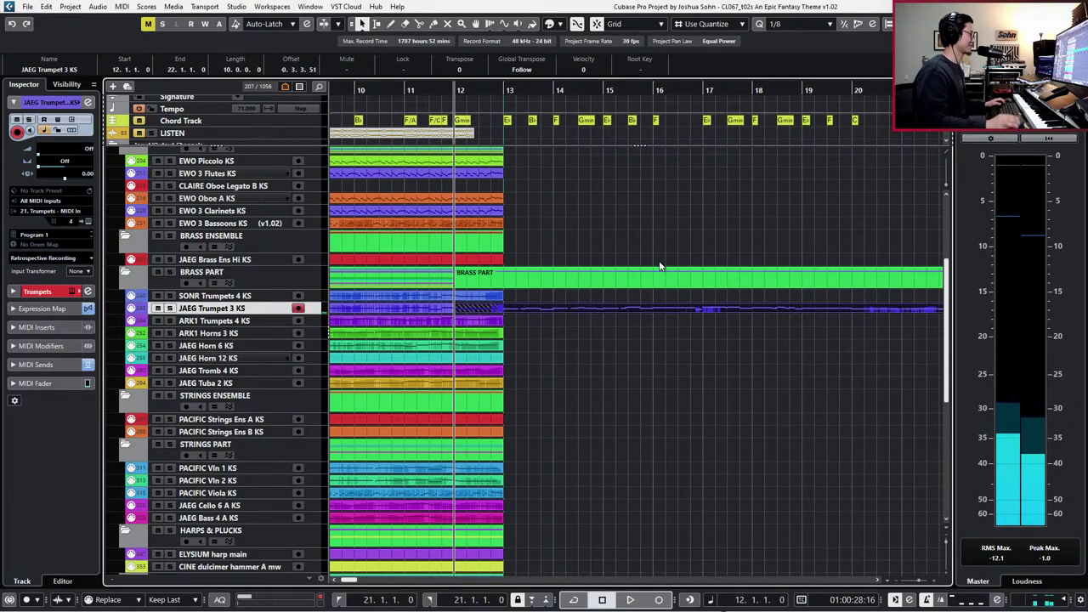
scroll(652, 264, right, 3)
key(g)
key(g)
key(g)
key(g)
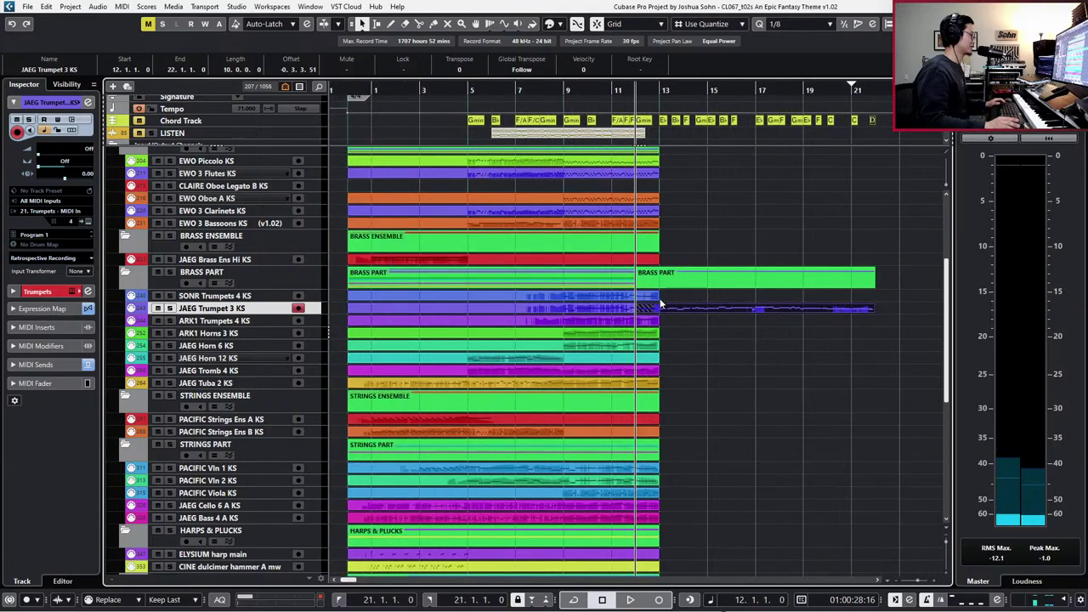
- Solo the JAEG Trumpet 3 KS track and move the playhead to bar 20, near the end of the new take
scroll(661, 303, down, 3)
scroll(661, 303, up, 3)
scroll(663, 306, left, 2)
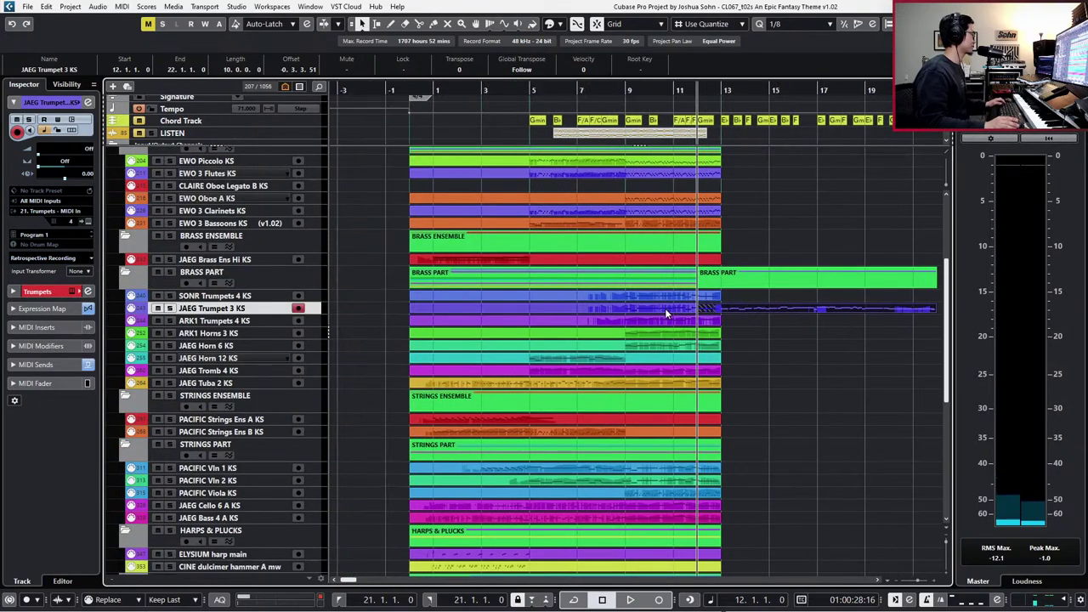
scroll(666, 311, right, 5)
key(KP_Add)
key(KP_Add)
key(KP_Add)
key(KP_Add)
key(KP_Add)
key(KP_Add)
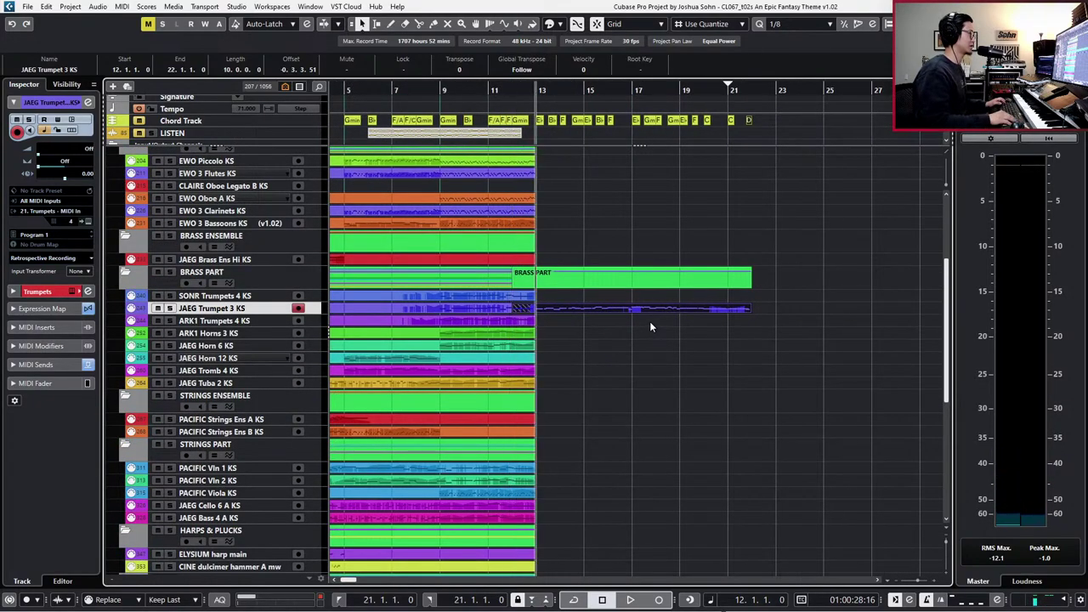
key(KP_Subtract)
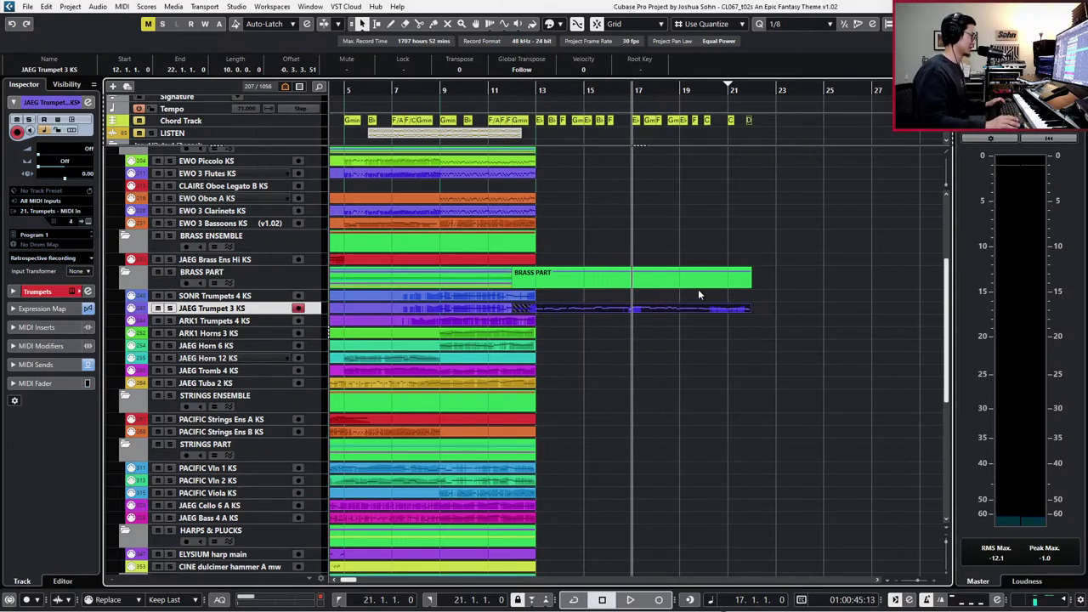
key(s)
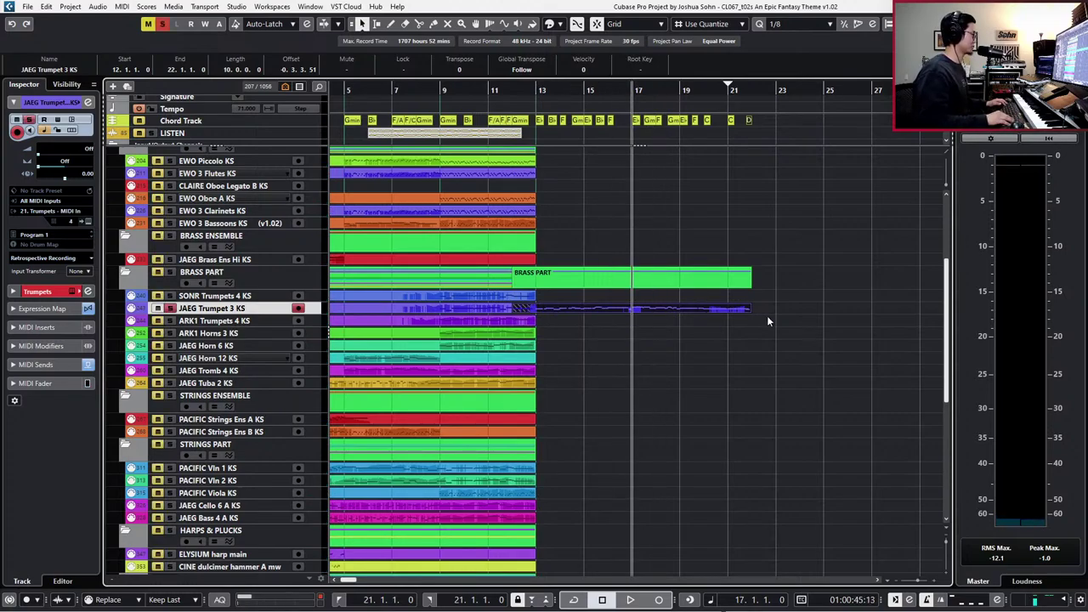
key(KP_Add)
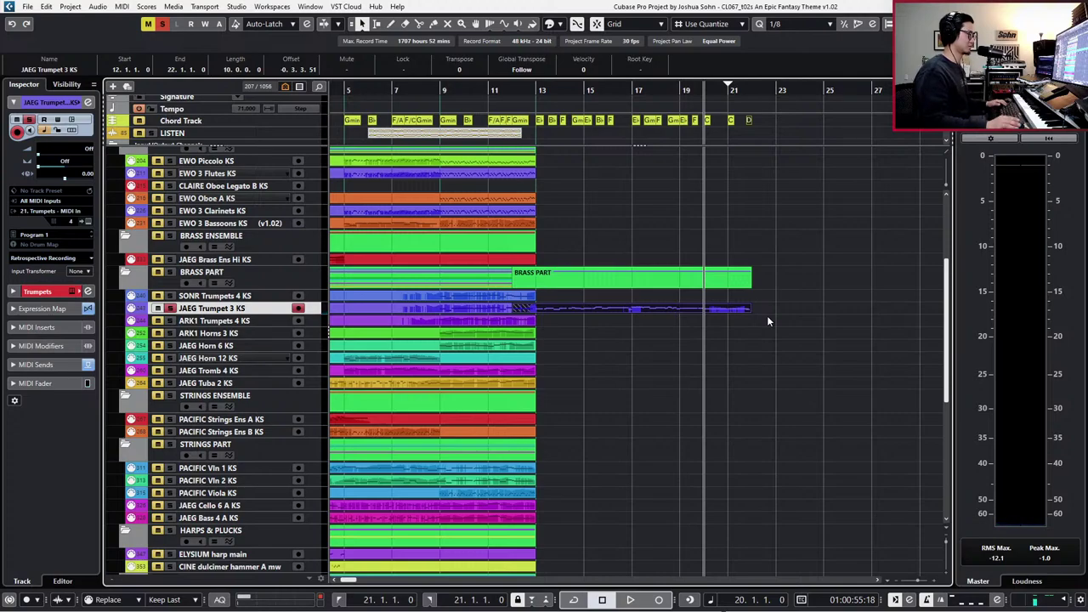
- In the recorded trumpet part, raise the last note of bar 21 to A3 and shorten the G3 before it to about 0.3.0.78
double_click(703, 311)
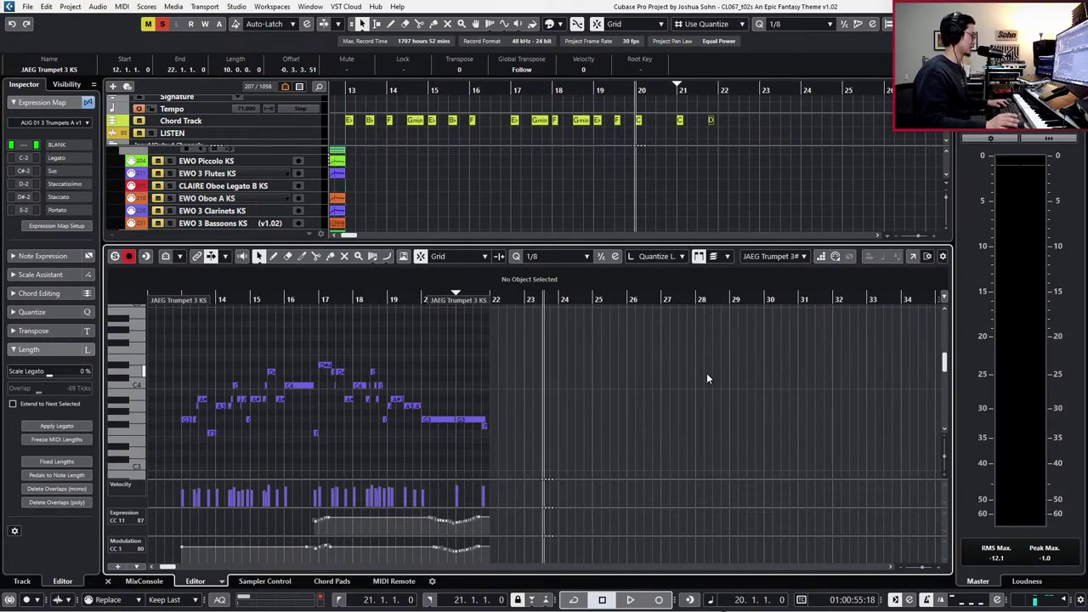
key(h)
key(h)
key(h)
key(space)
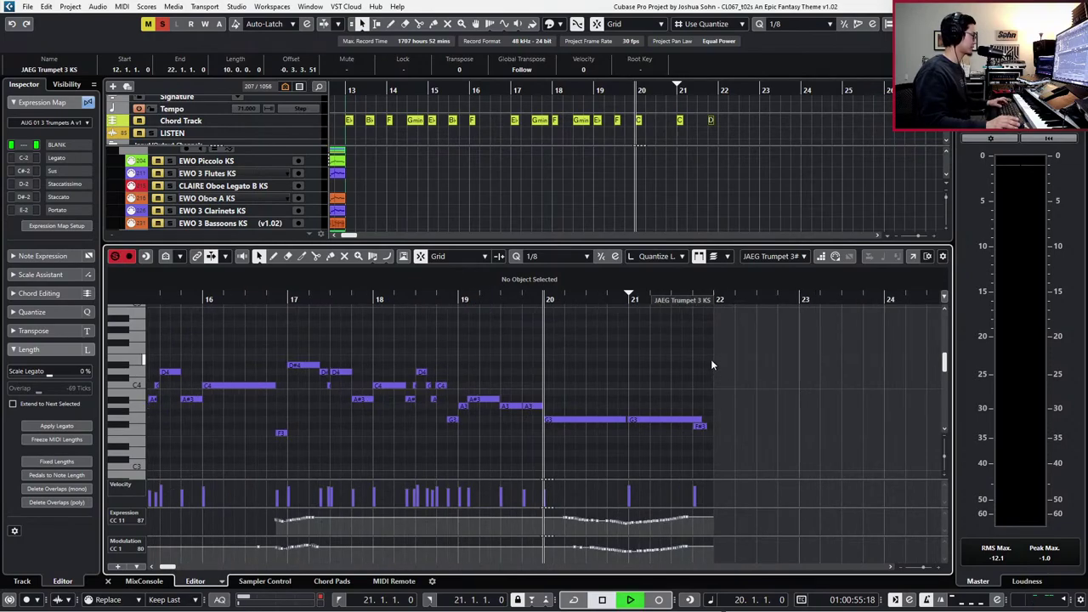
click(704, 428)
key(Up)
key(Up)
key(Up)
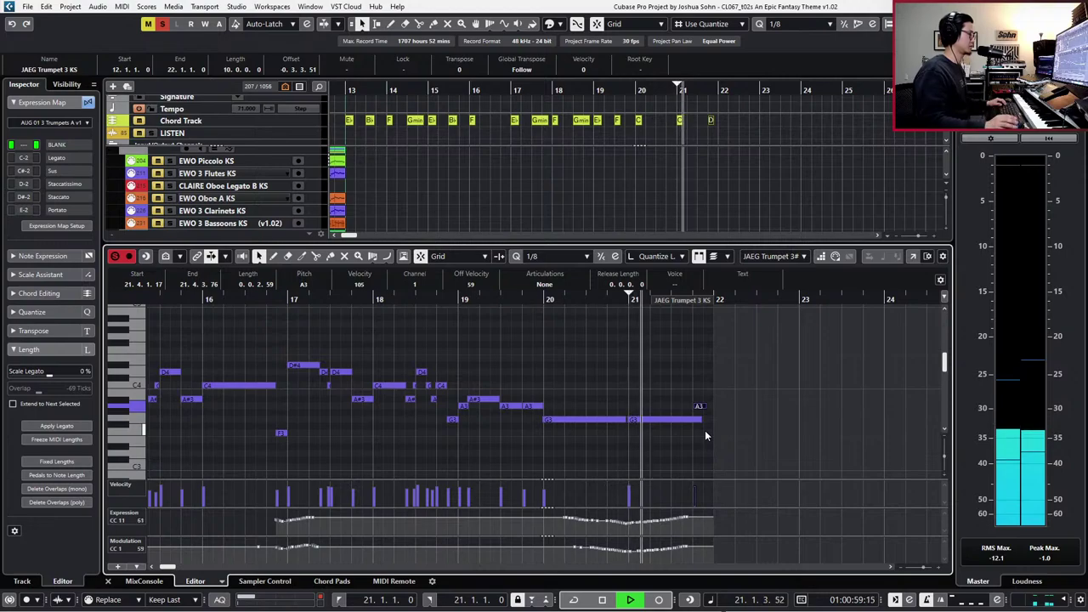
drag(702, 420, 695, 422)
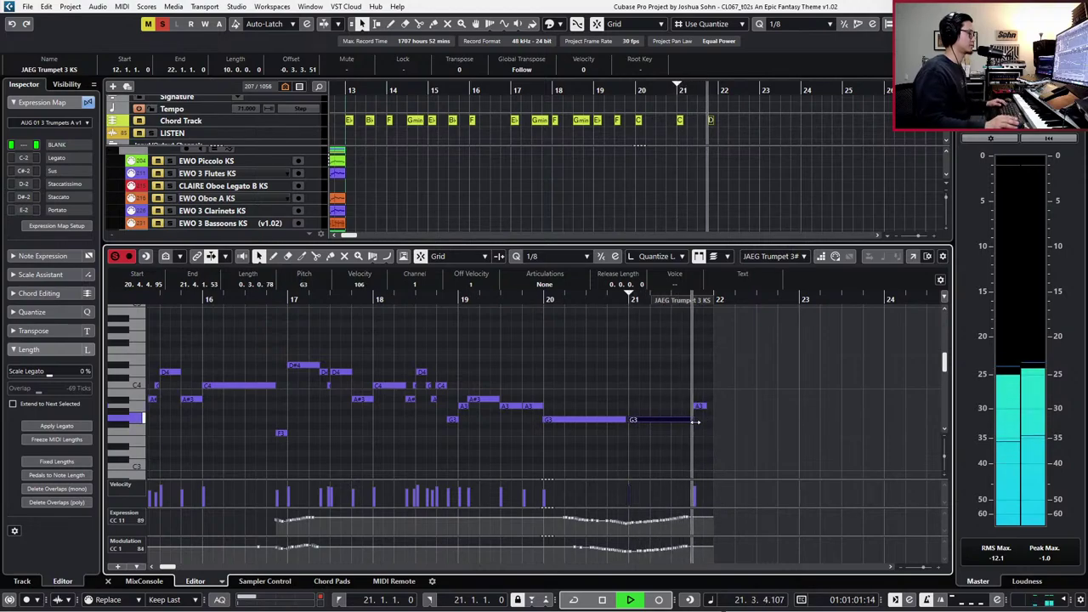
key(space)
- Add an Expression (CC 11) point of about 75 at bar 13, where the trumpet melody starts
key(g)
key(g)
key(KP_Subtract)
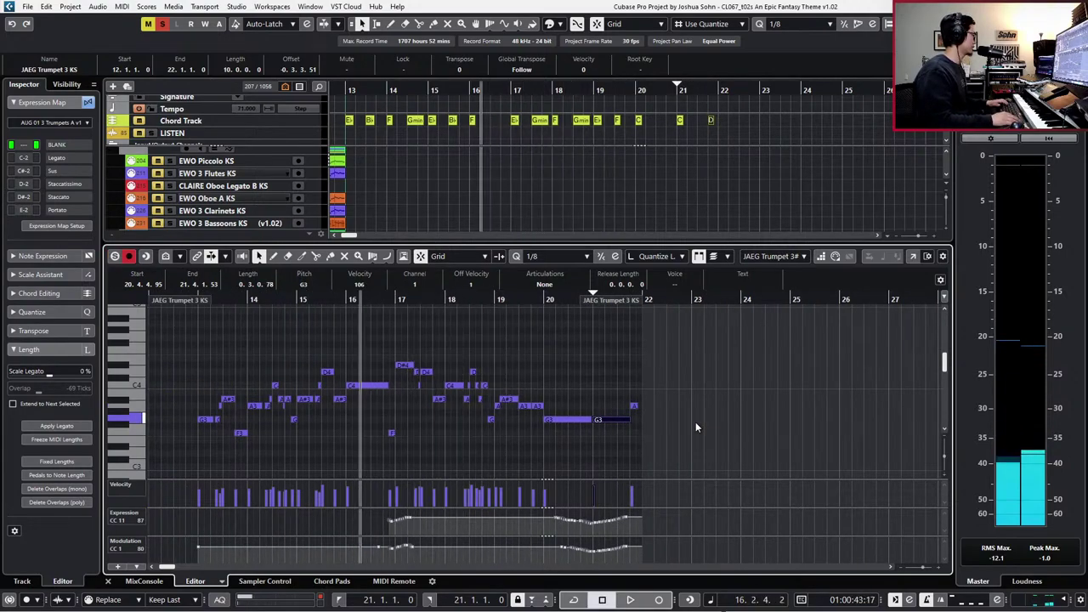
click(190, 514)
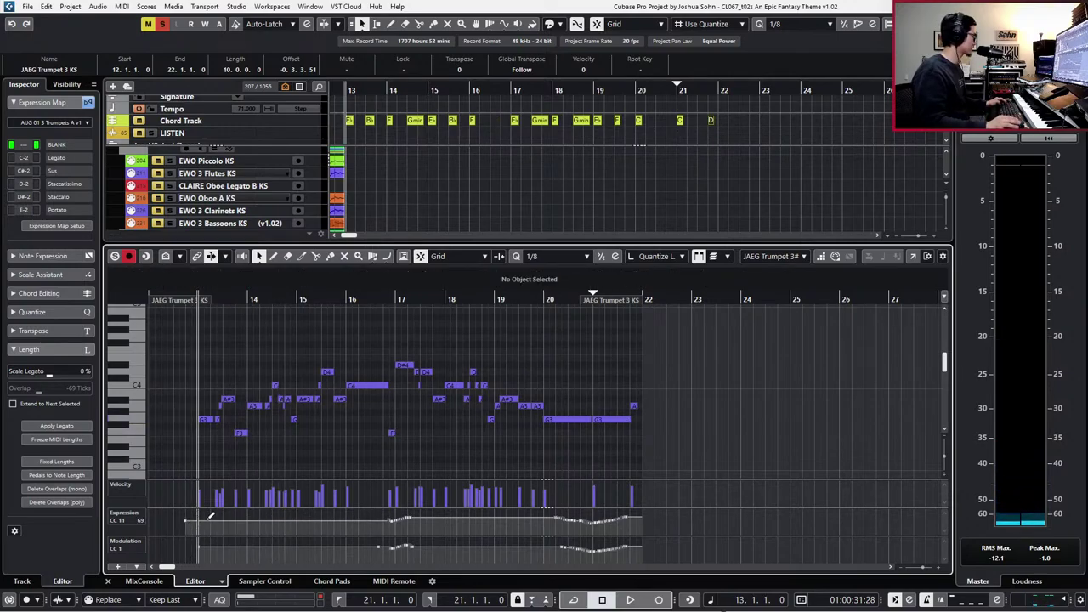
key(ctrl+z)
key(space)
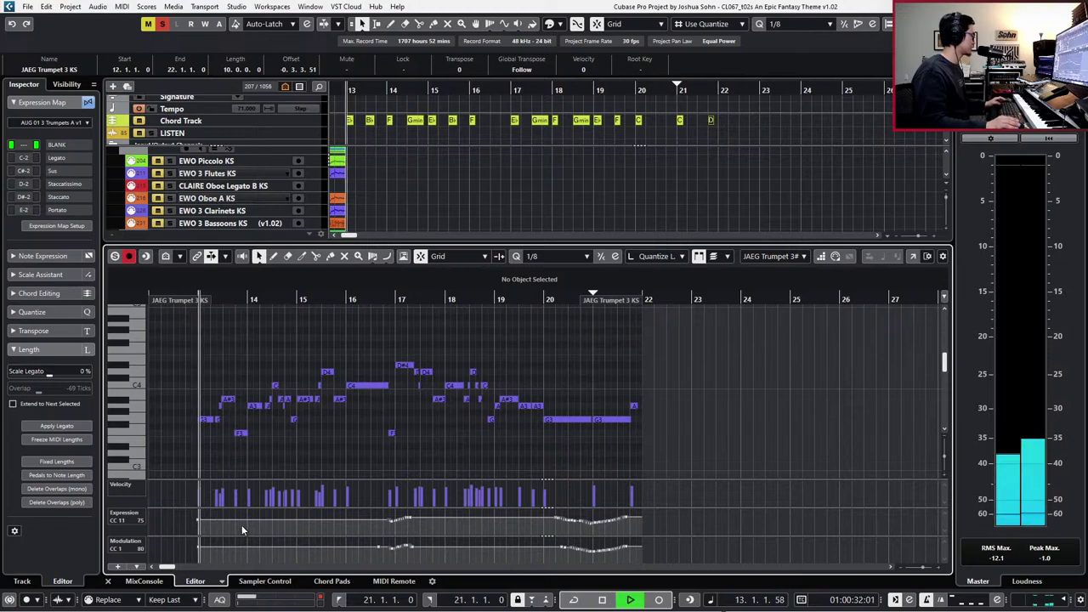
- Close the note editor and trim the start of the recorded JAEG Trumpet 3 KS part to just before bar 13
key(Return)
key(KP_Subtract)
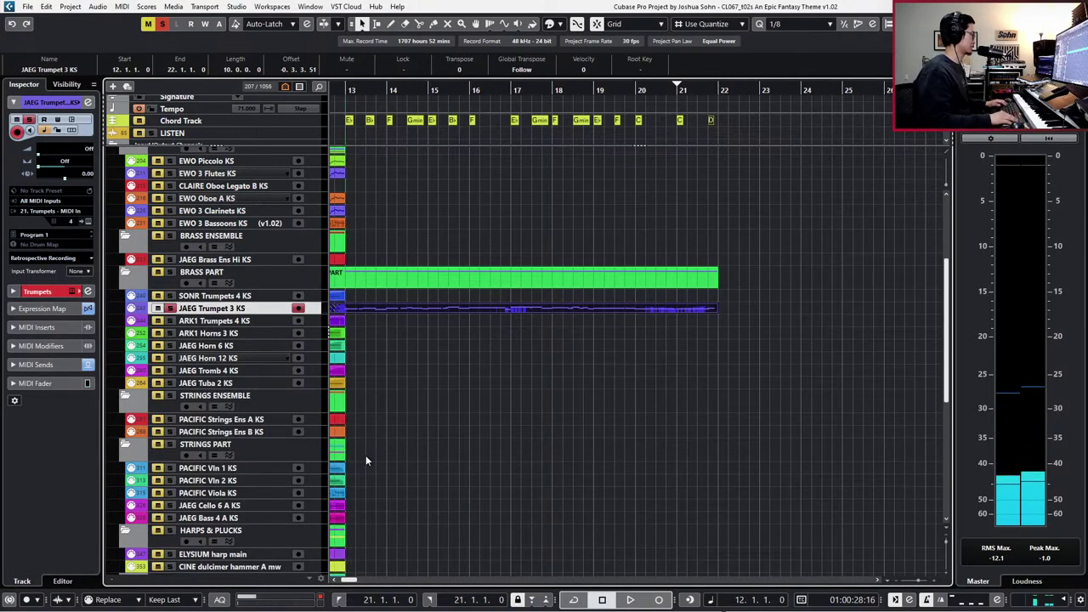
scroll(510, 392, right, 2)
scroll(554, 389, left, 3)
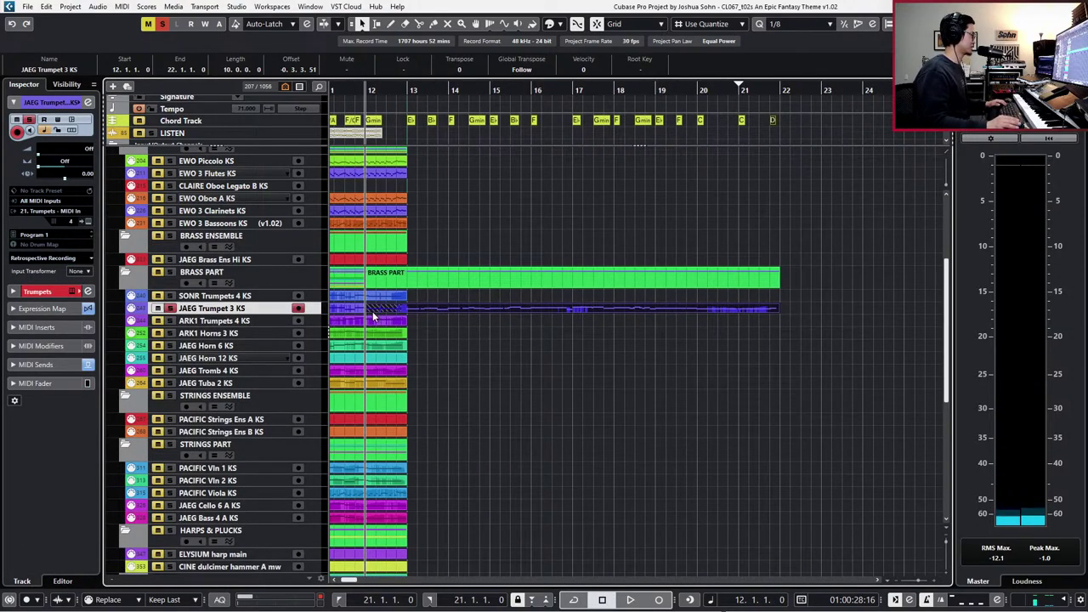
drag(368, 311, 408, 311)
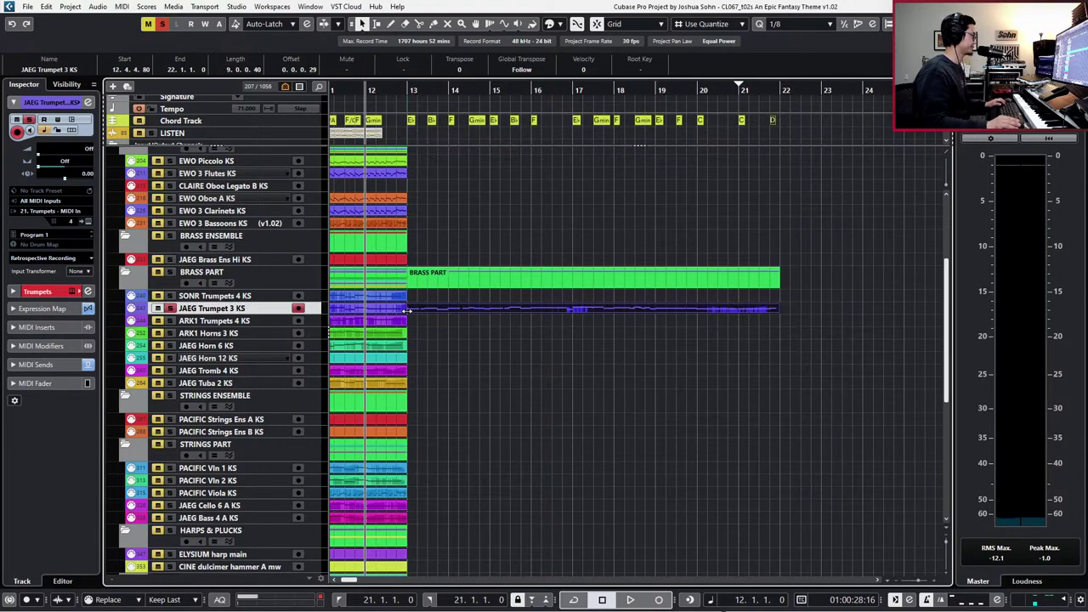
- Play the soloed section from bar 12 and follow the trumpet melody's notes in the editor
key(space)
double_click(434, 310)
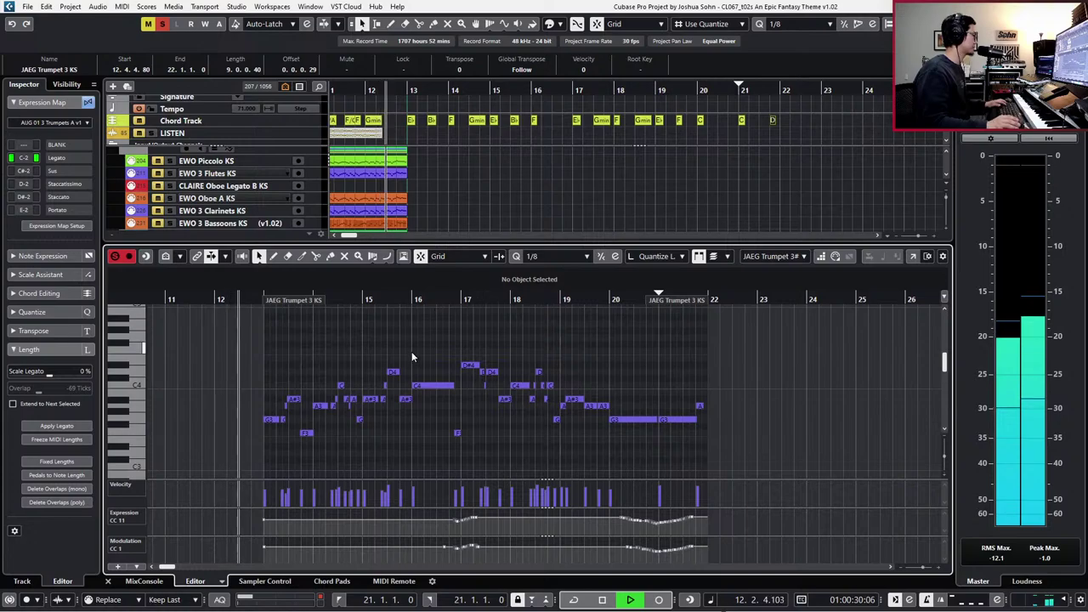
key(h)
key(h)
key(h)
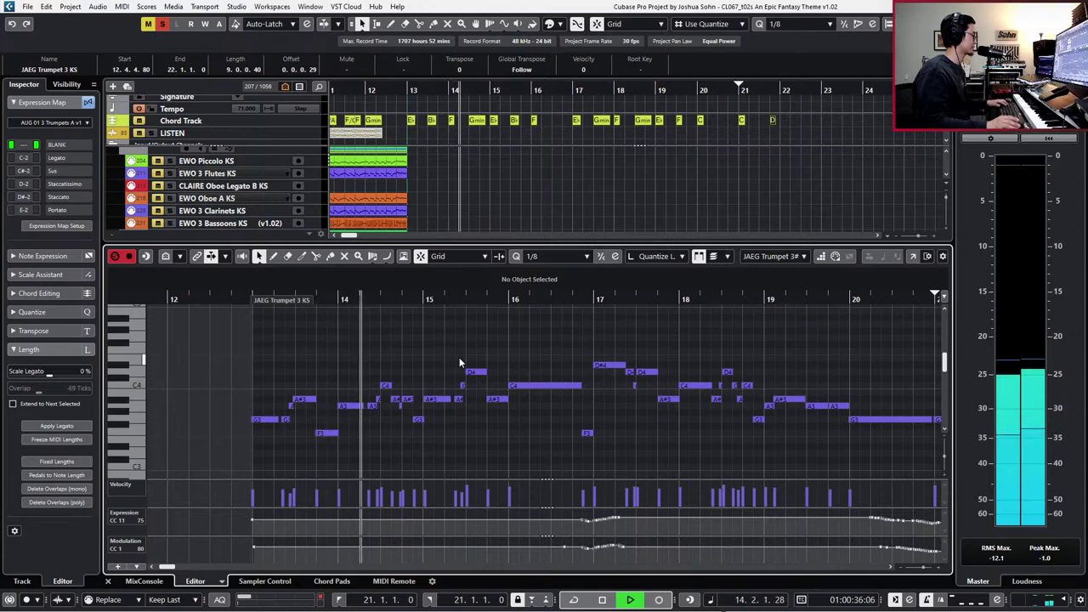
key(h)
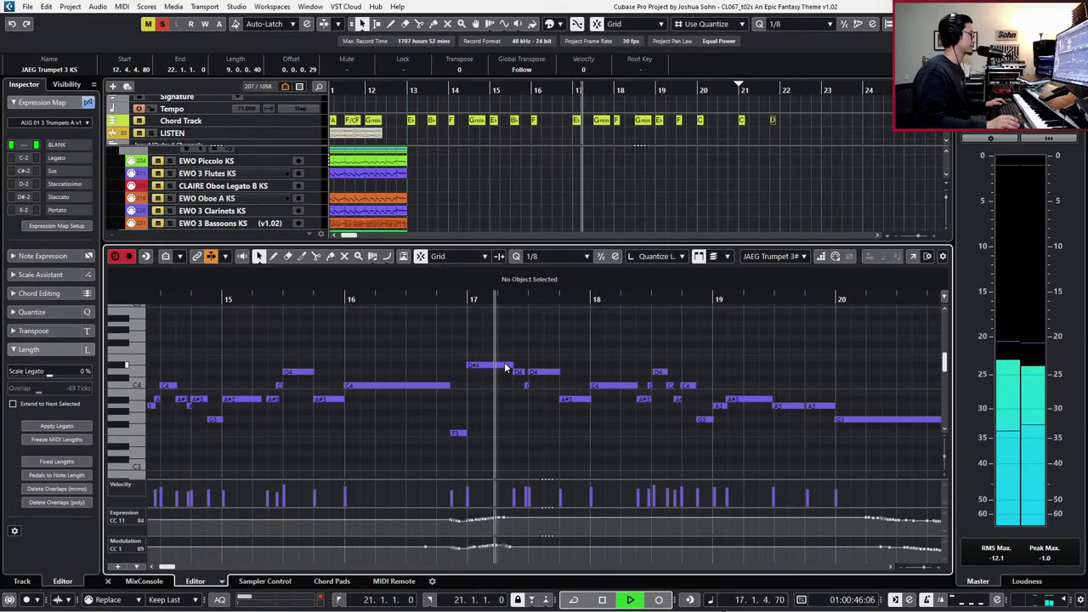
- Assign the Legato articulation to all notes of the trumpet melody
key(ctrl+a)
click(545, 286)
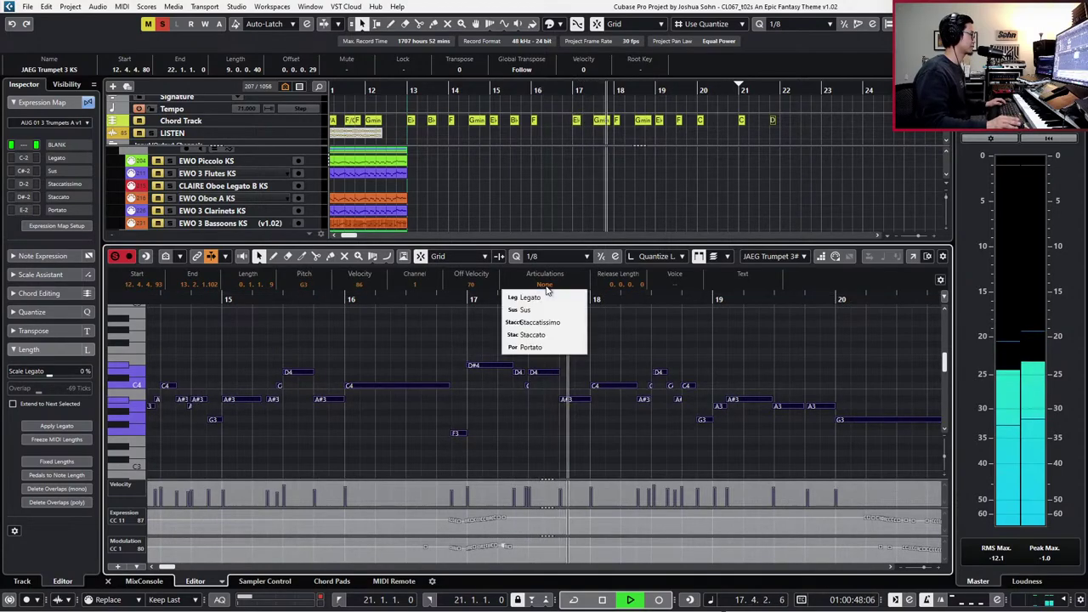
click(542, 296)
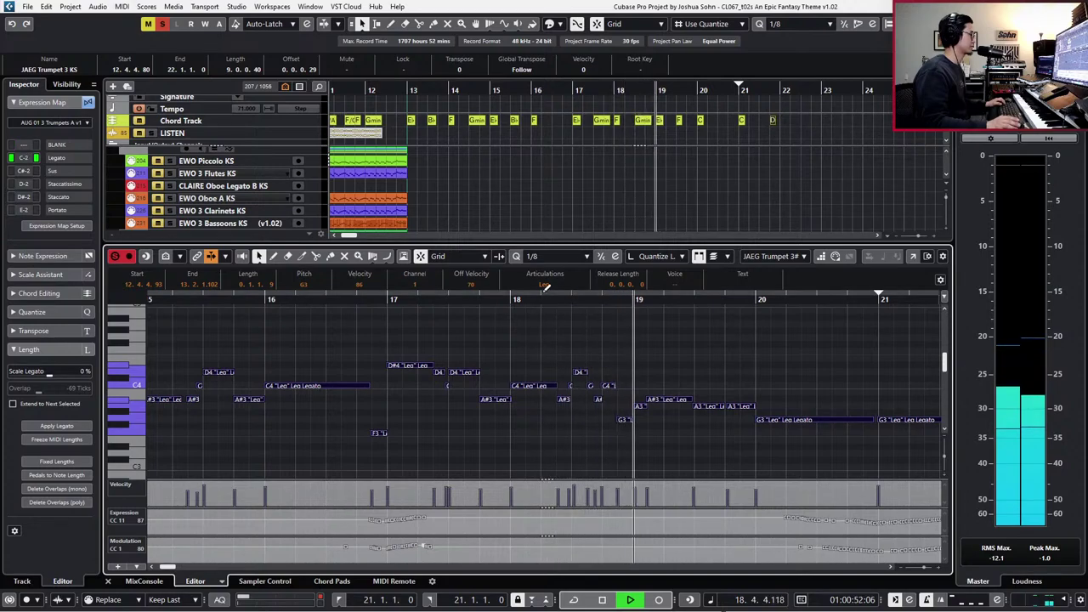
key(space)
- Show the ALICIA Keys Dry part's chord notes together with the trumpet melody in the note editor
scroll(577, 213, up, 3)
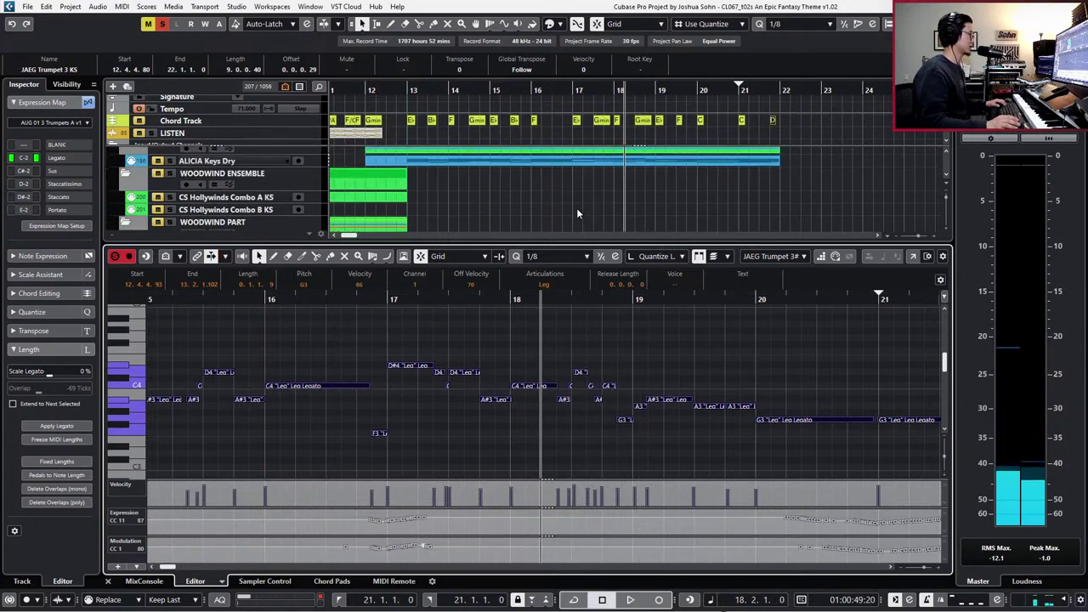
scroll(576, 207, up, 3)
click(578, 228)
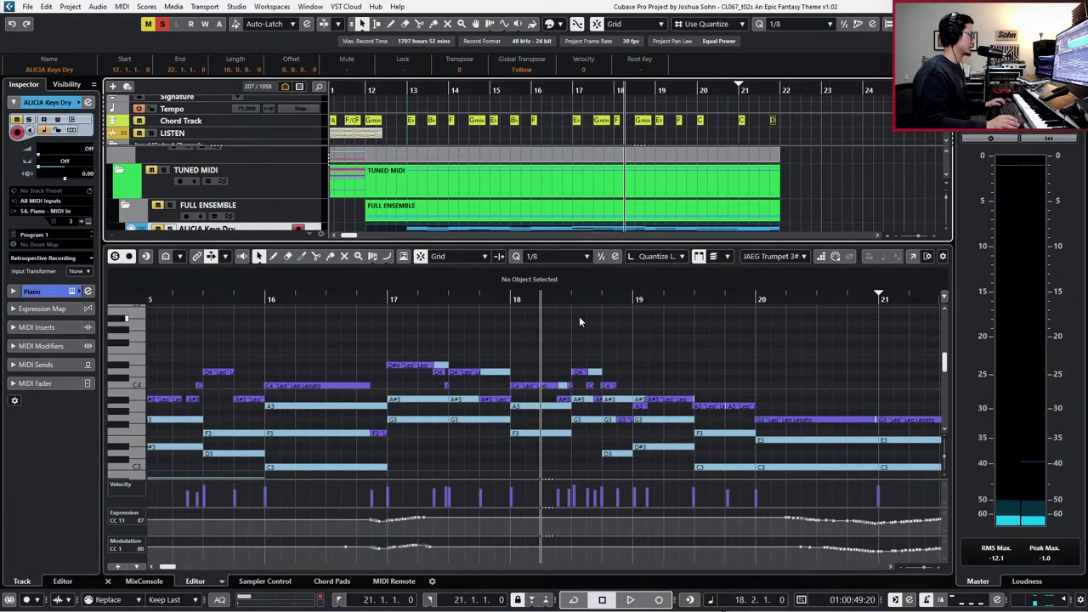
scroll(583, 319, down, 2)
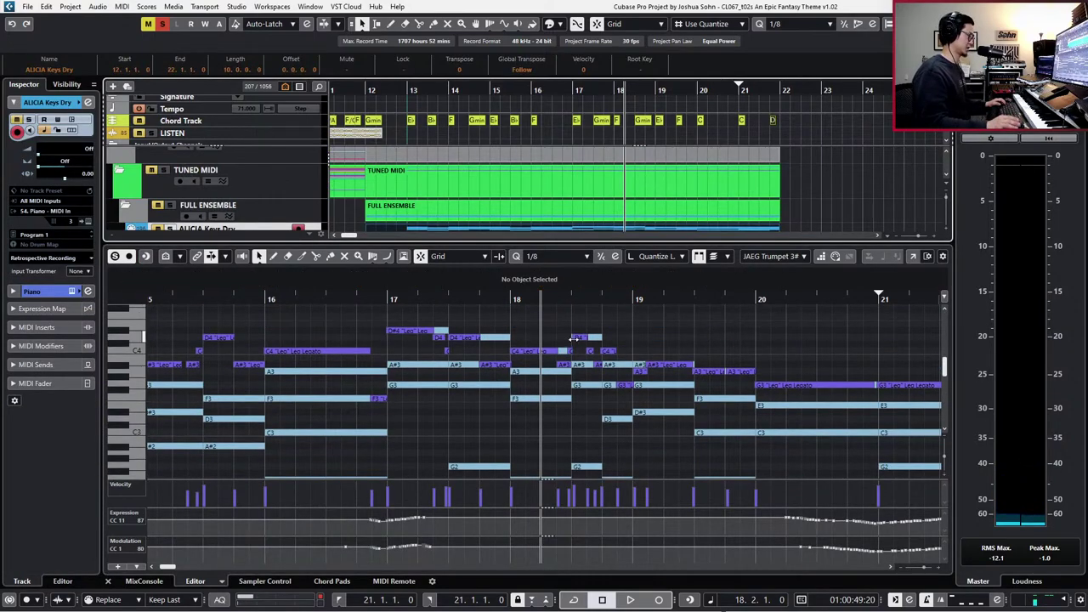
key(space)
key(space)
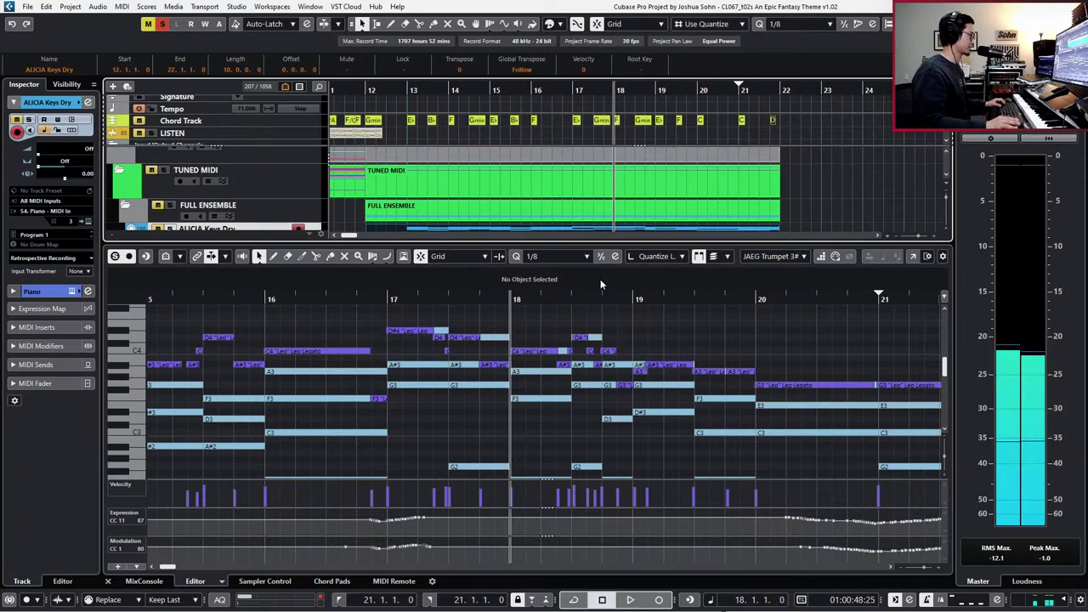
click(698, 258)
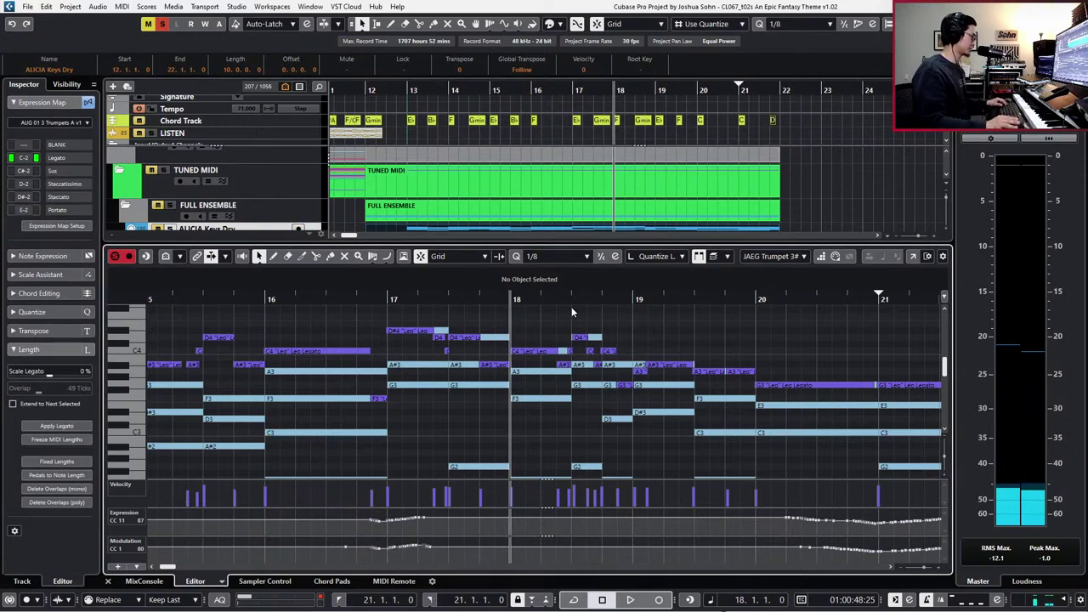
- In bar 18, lower the trumpet's beat-4 C4 to A#3 and the short note before it to A3, and audition the phrase
scroll(573, 313, up, 3)
key(space)
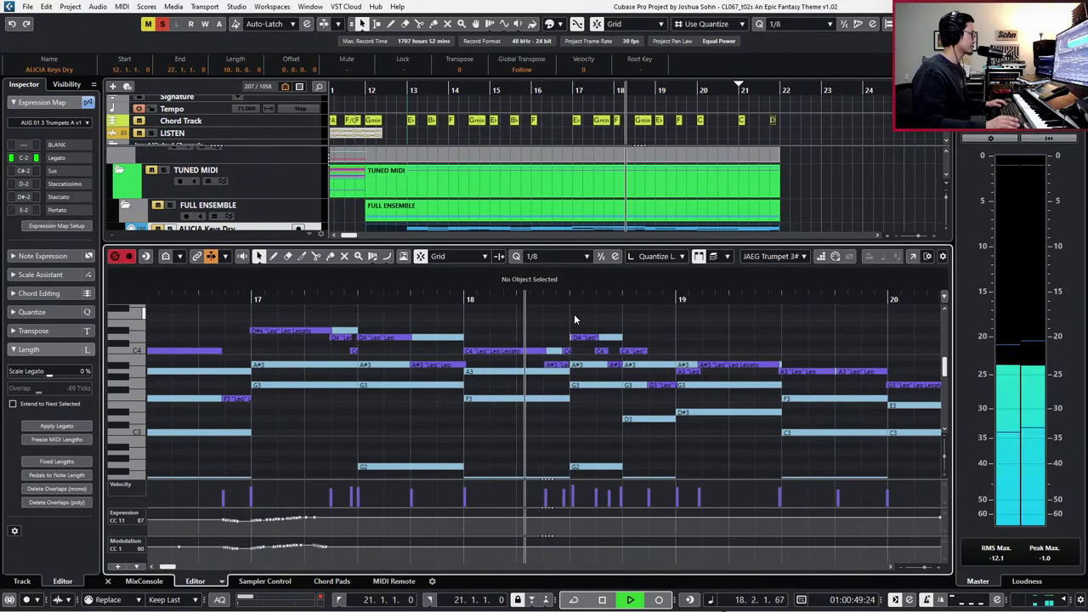
key(space)
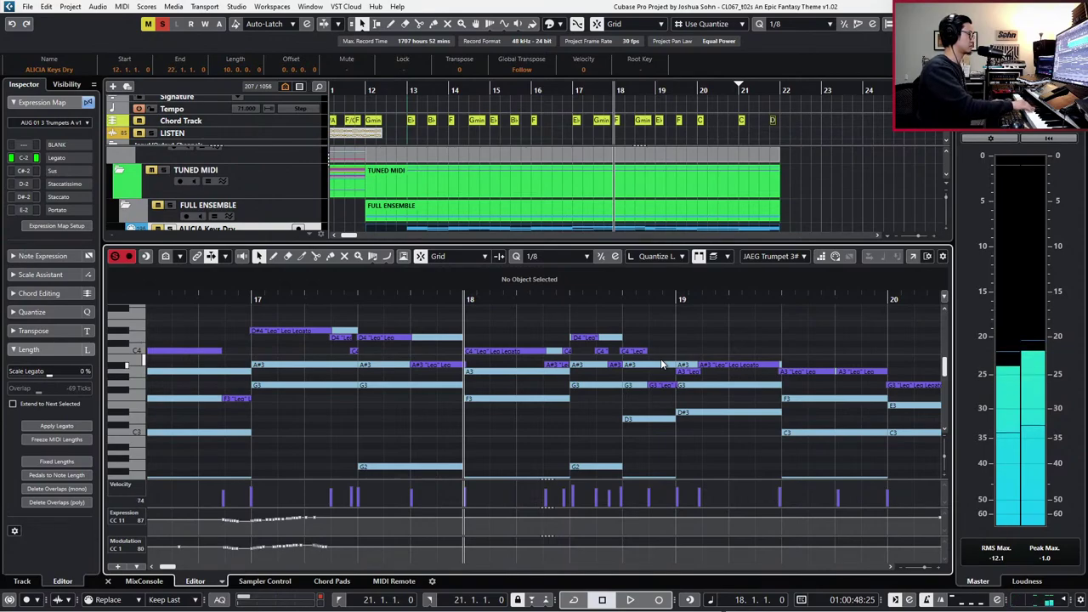
click(632, 352)
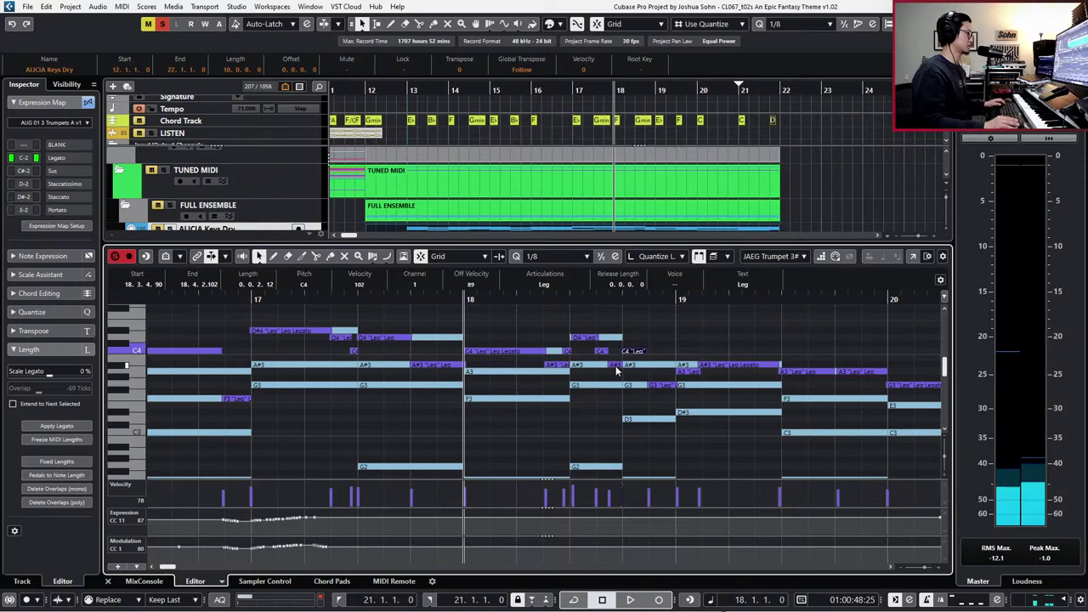
shift+click(615, 365)
key(Down)
key(Down)
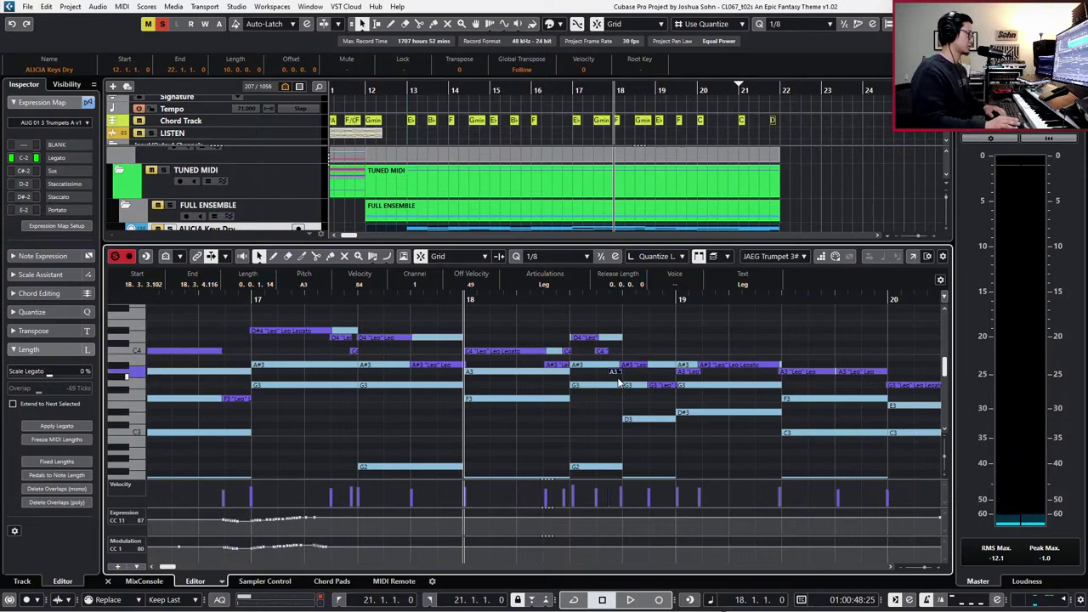
key(space)
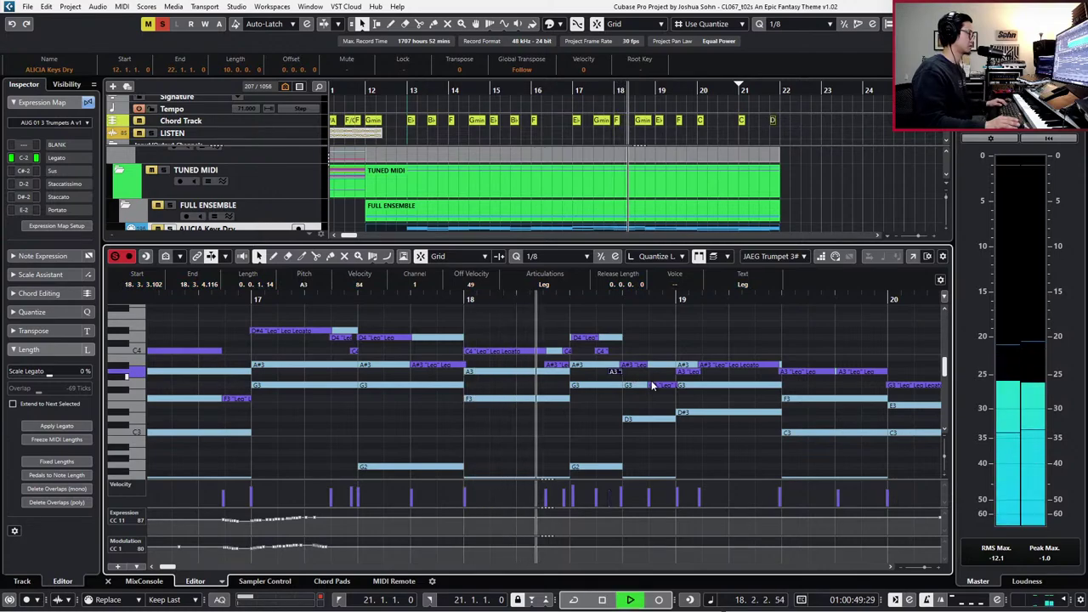
key(space)
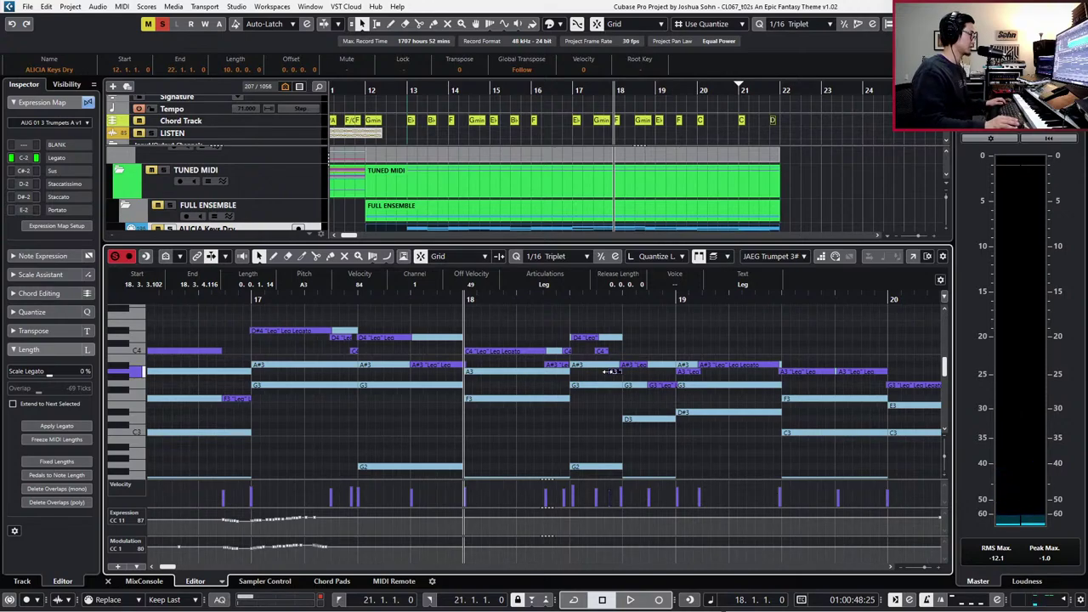
- Lengthen the short trumpet C4 after beat 3 of bar 18 to 0.0.1.40 and lower it to A#3
drag(604, 354, 612, 351)
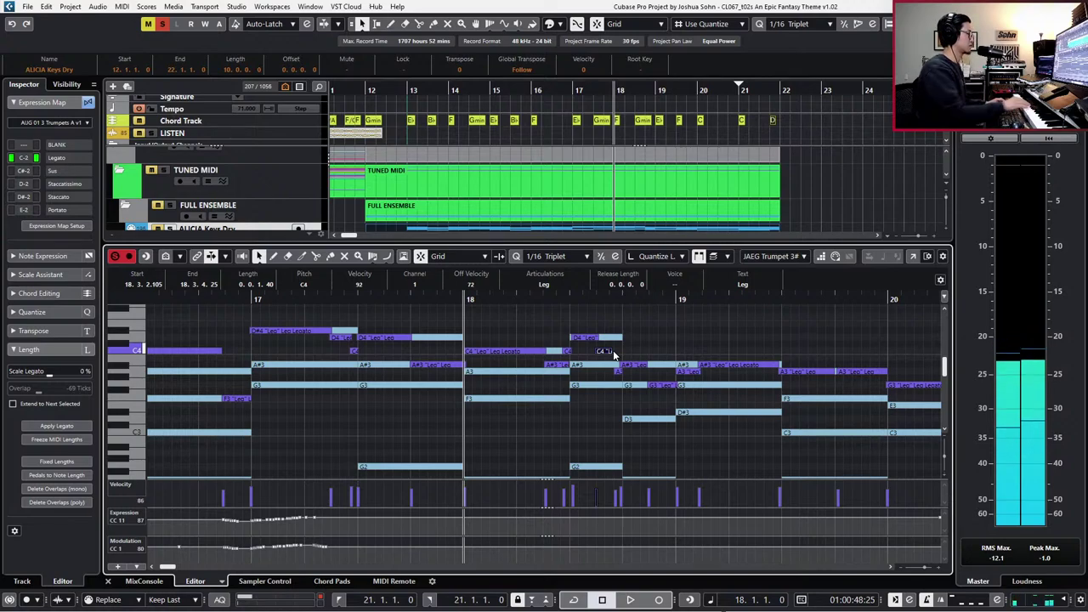
scroll(614, 355, down, 2)
scroll(612, 340, up, 2)
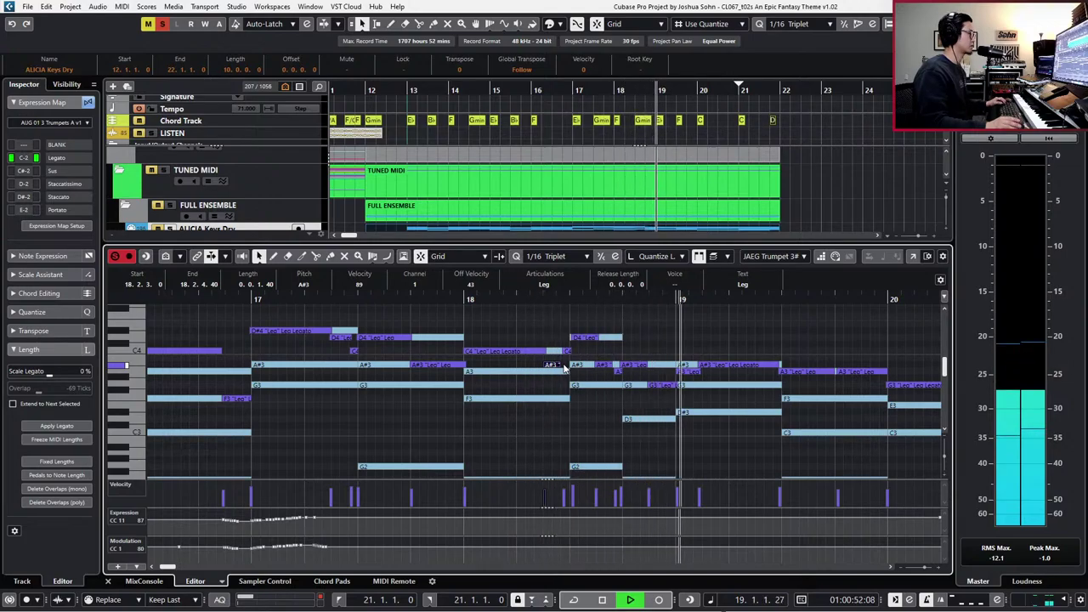
- Raise the short trumpet note at the start of bar 19 to A#3
key(space)
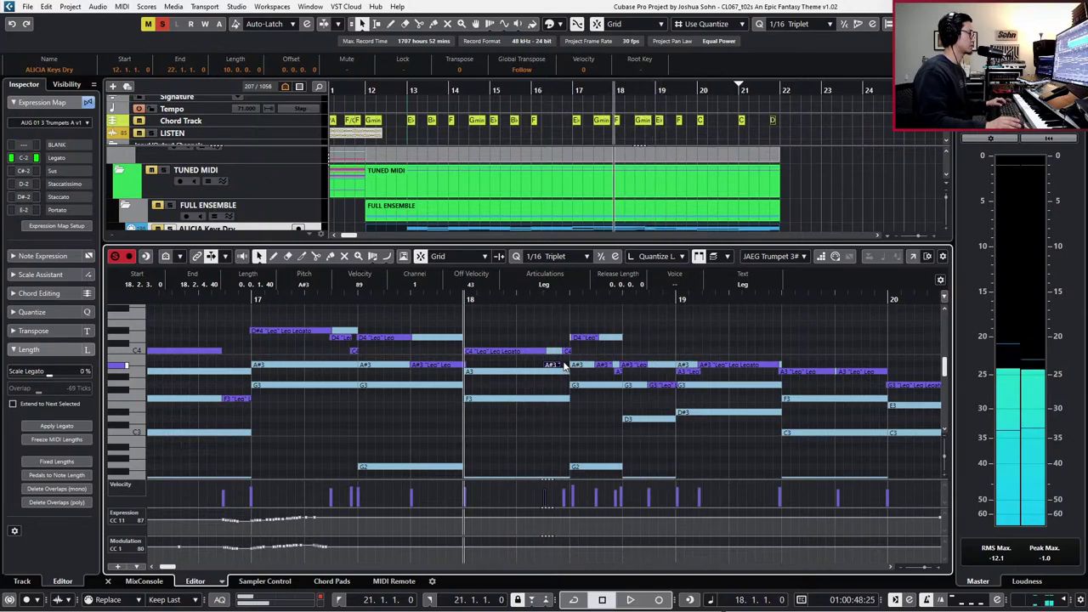
drag(693, 364, 680, 365)
click(722, 344)
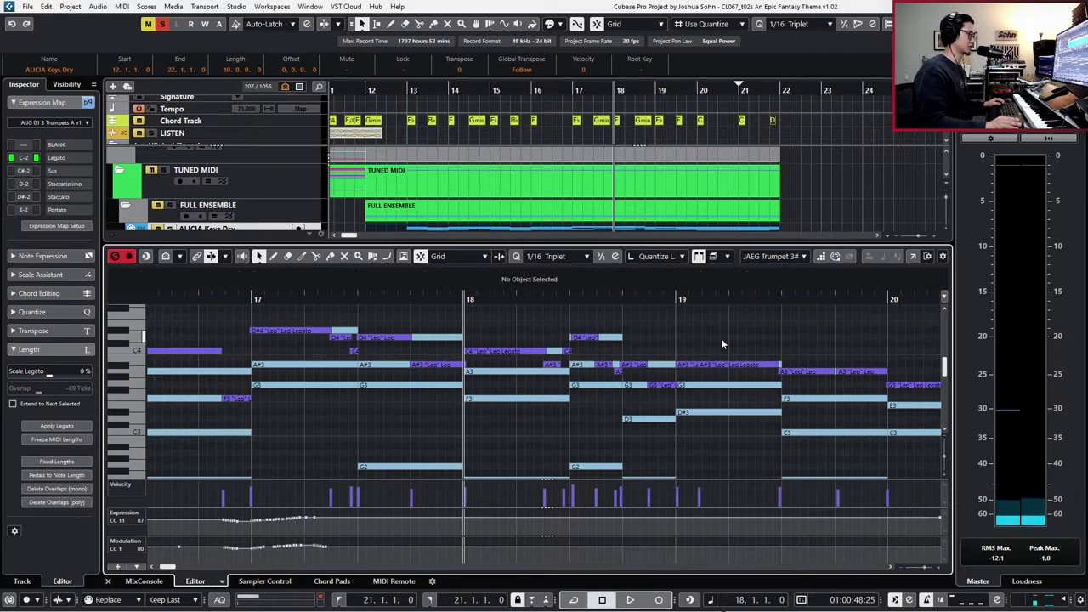
- Merge the two A#3 trumpet notes at the start of bar 19 into one sustained note and audition the phrase from bar 18
click(694, 366)
click(671, 374)
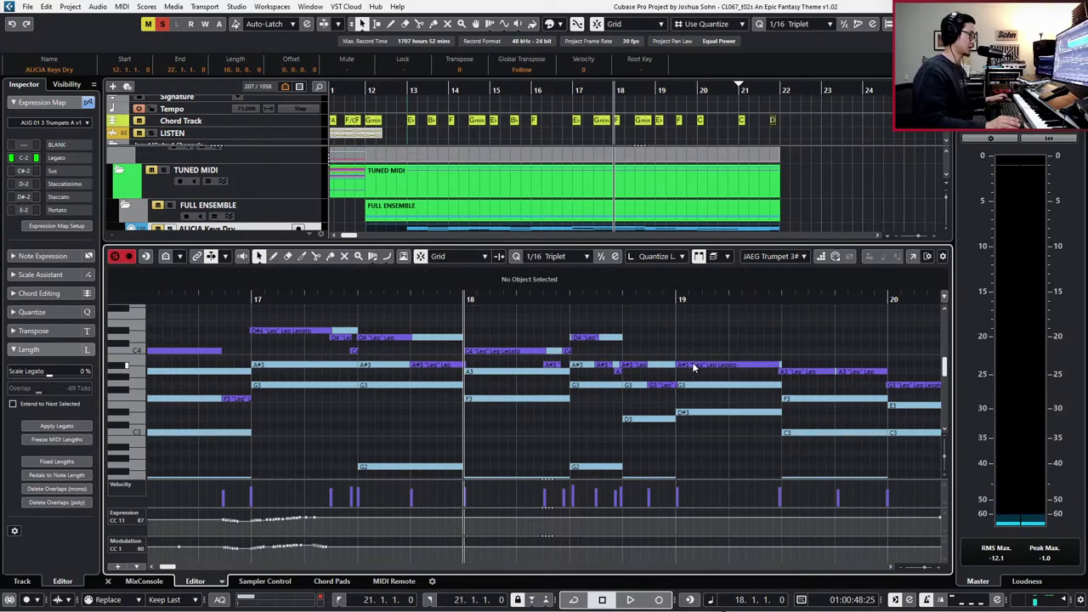
key(space)
click(665, 372)
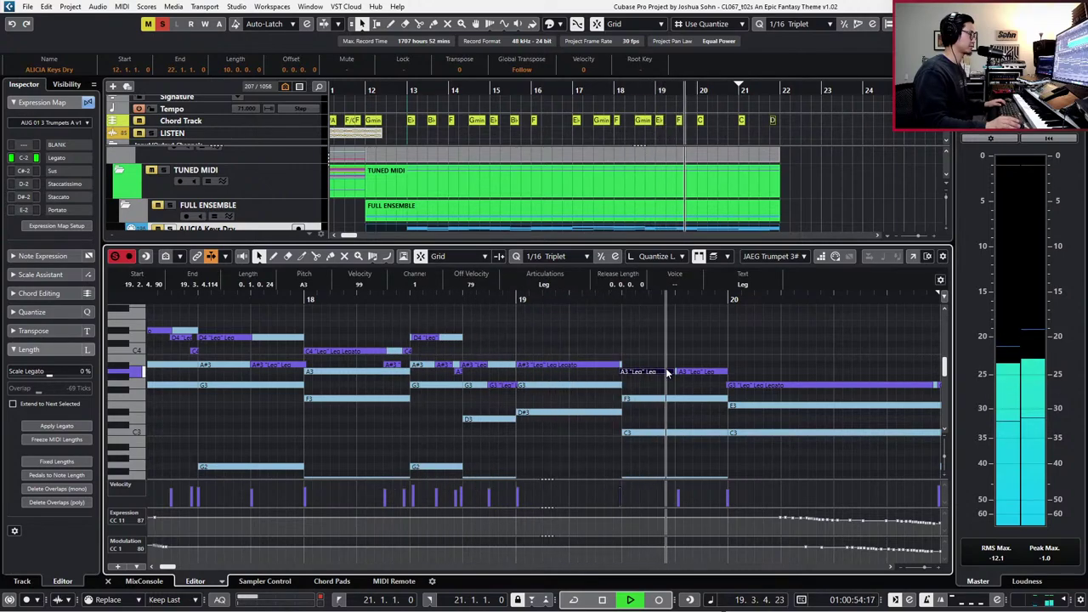
key(space)
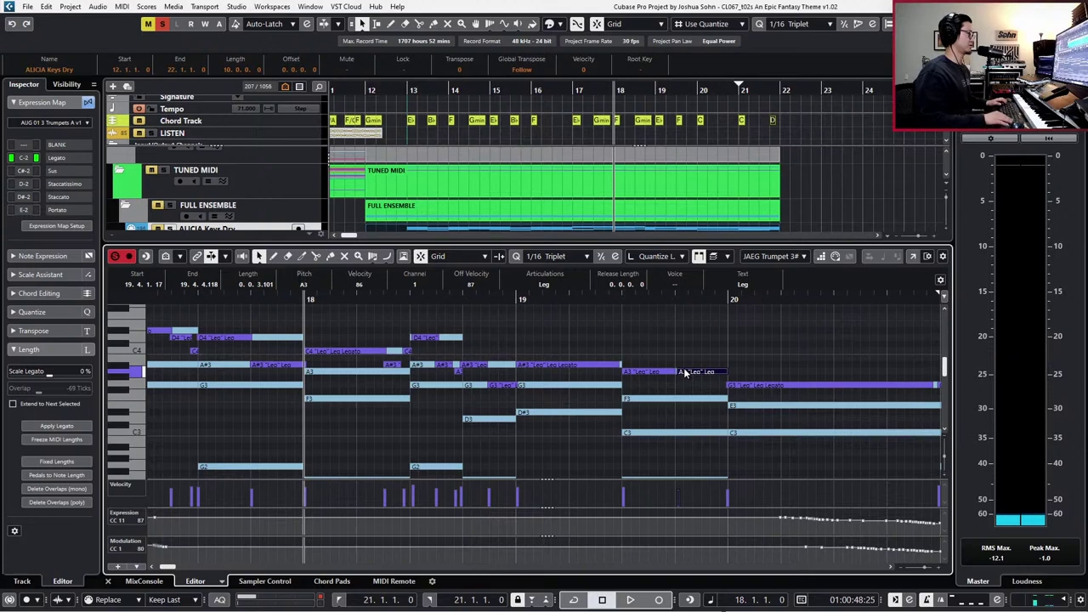
- Raise the trumpet's second A3 in bar 19, at beat 4, to A#3 and audition the line into bar 20
key(space)
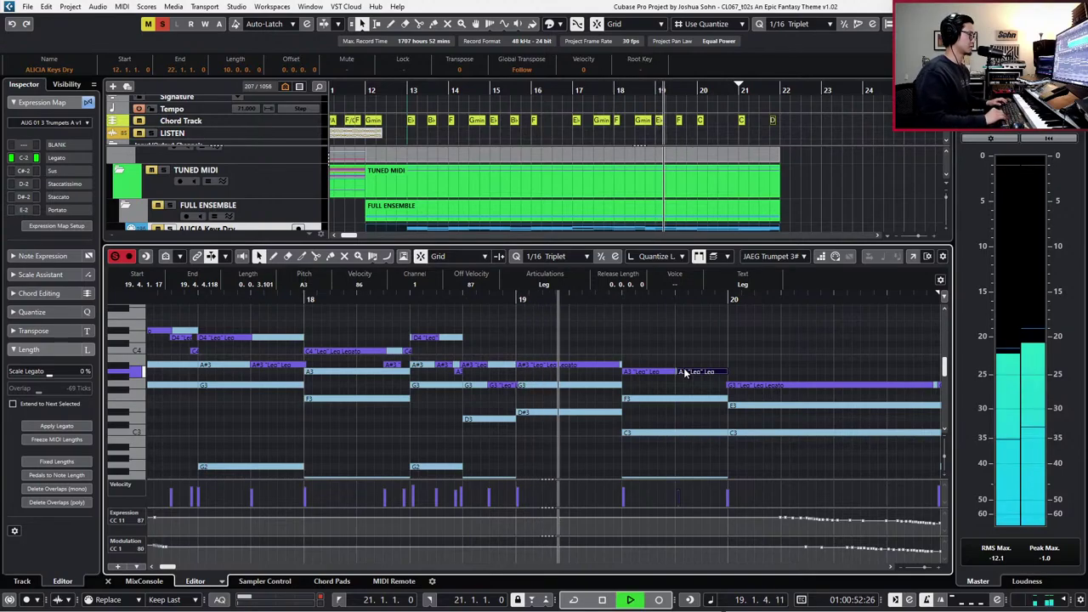
key(space)
key(Up)
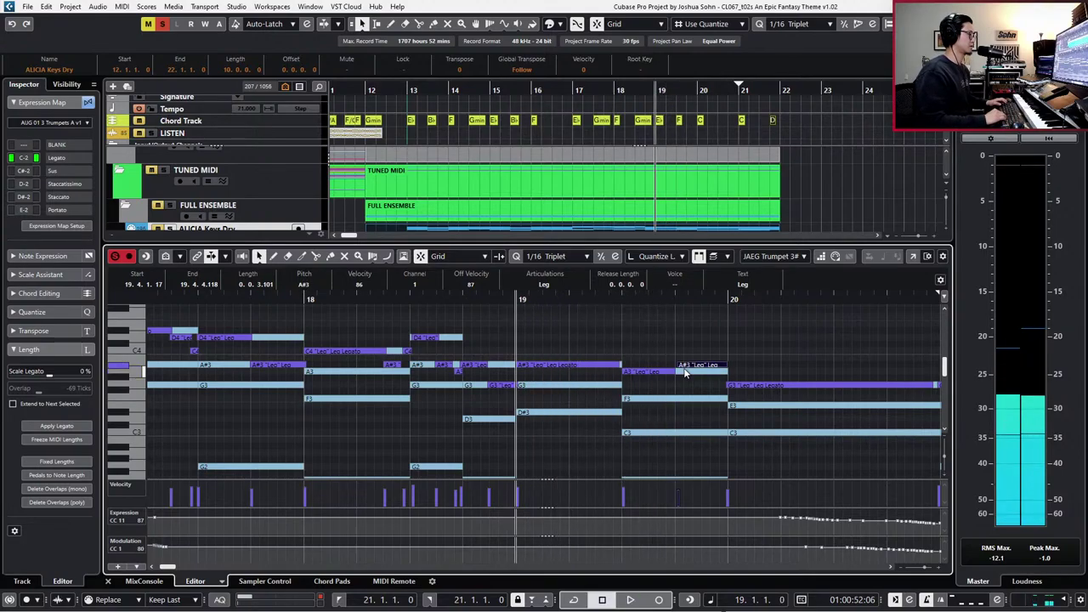
key(space)
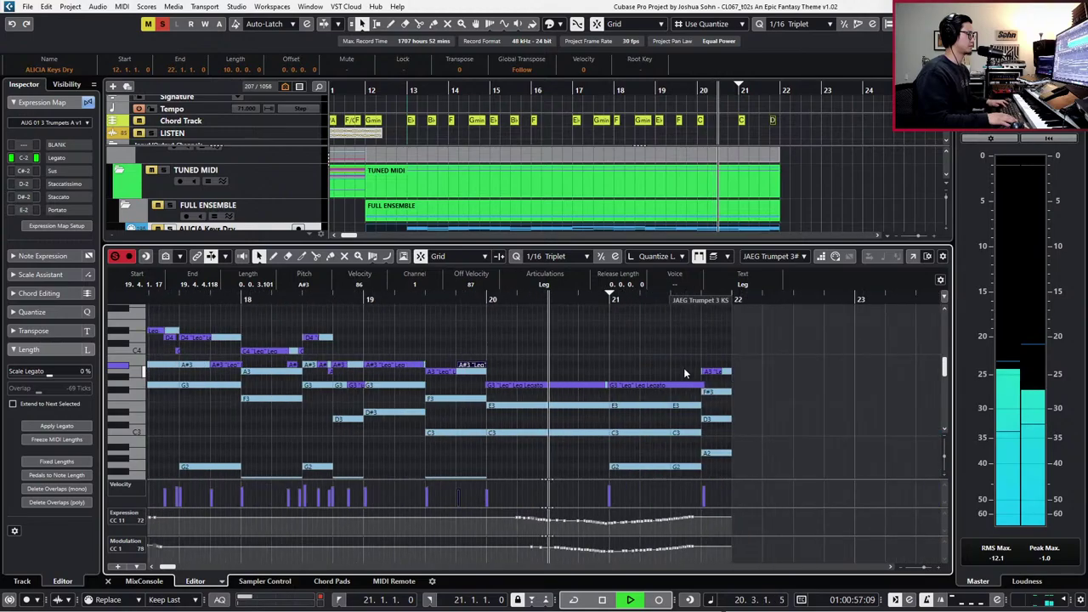
key(space)
- Turn off soloing in the note editor and audition the passage from bar 18 with the other tracks
key(space)
key(space)
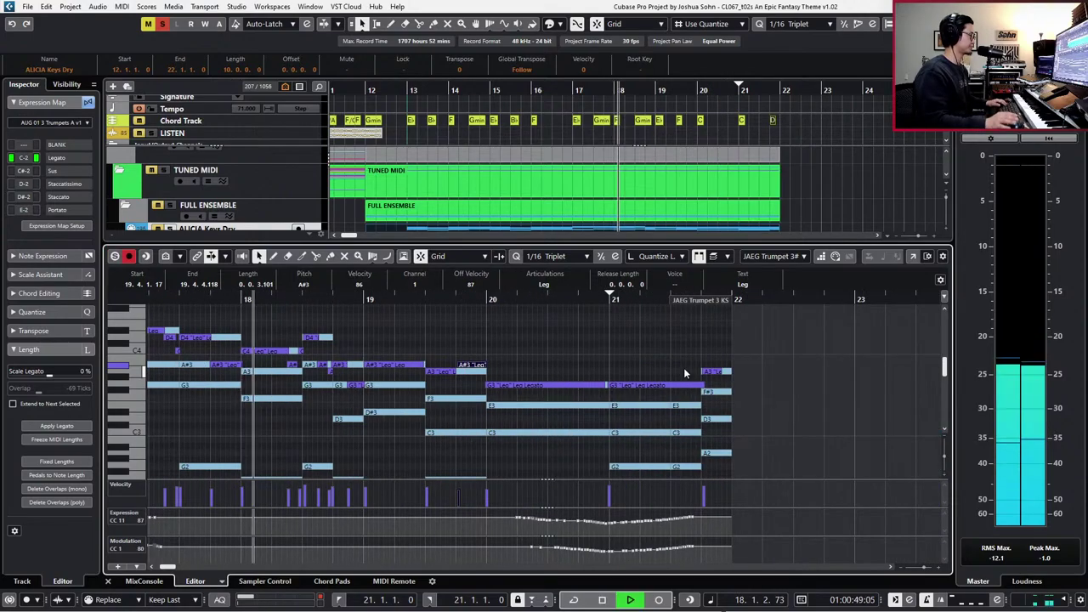
click(623, 217)
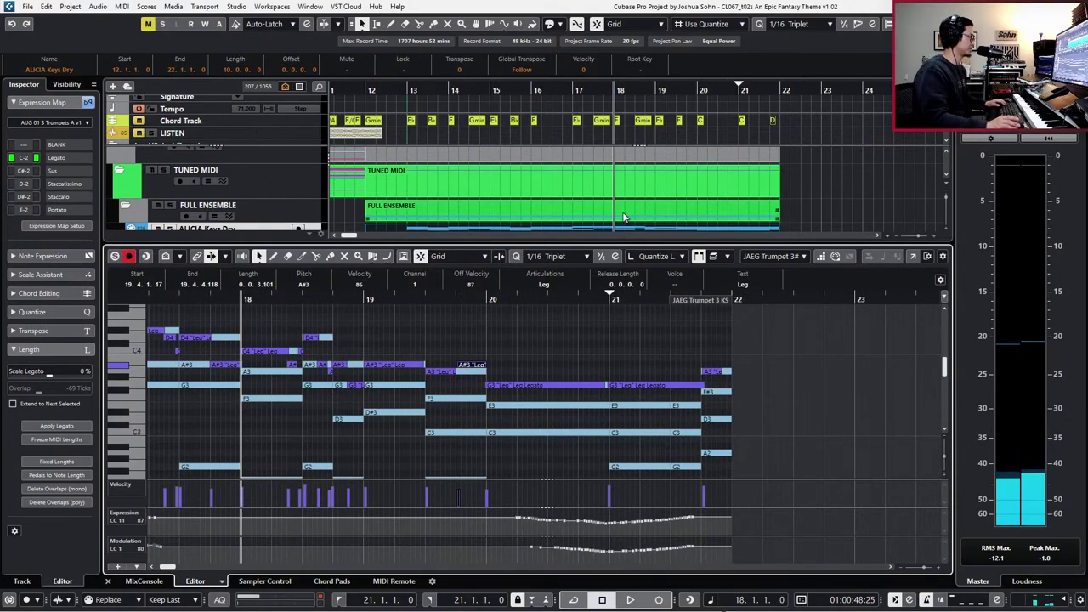
key(space)
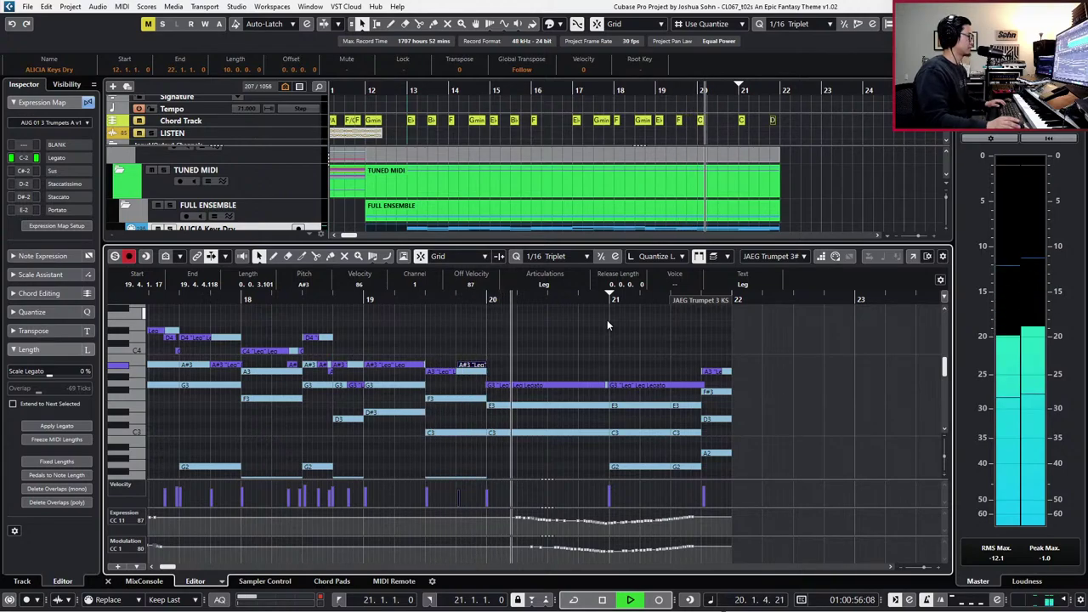
key(space)
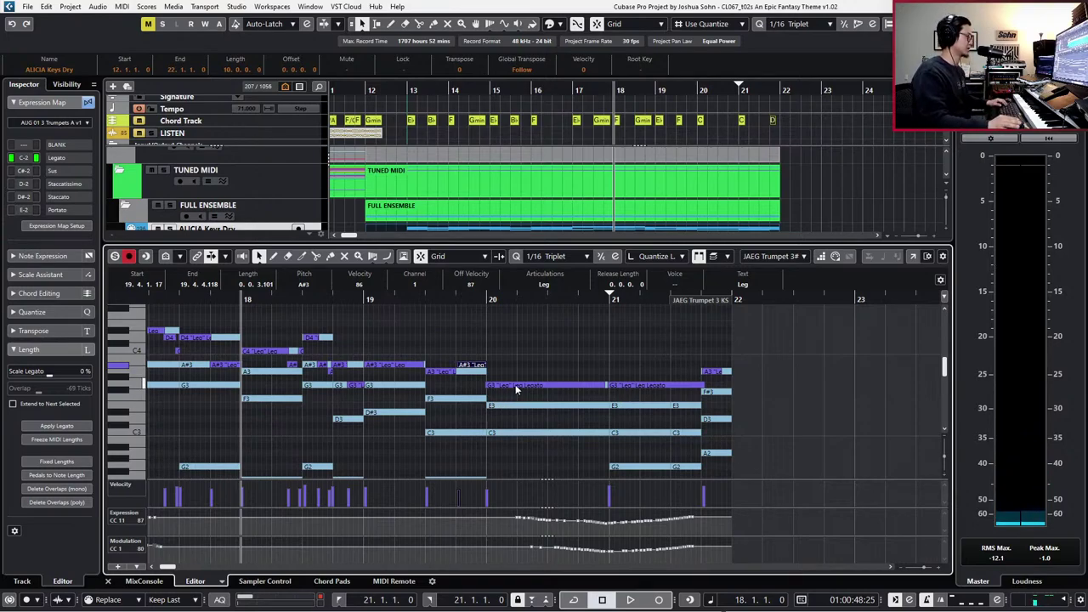
- Align the two long trumpet G3 notes with the starts of bars 20 and 21, and audition through to the end
key(space)
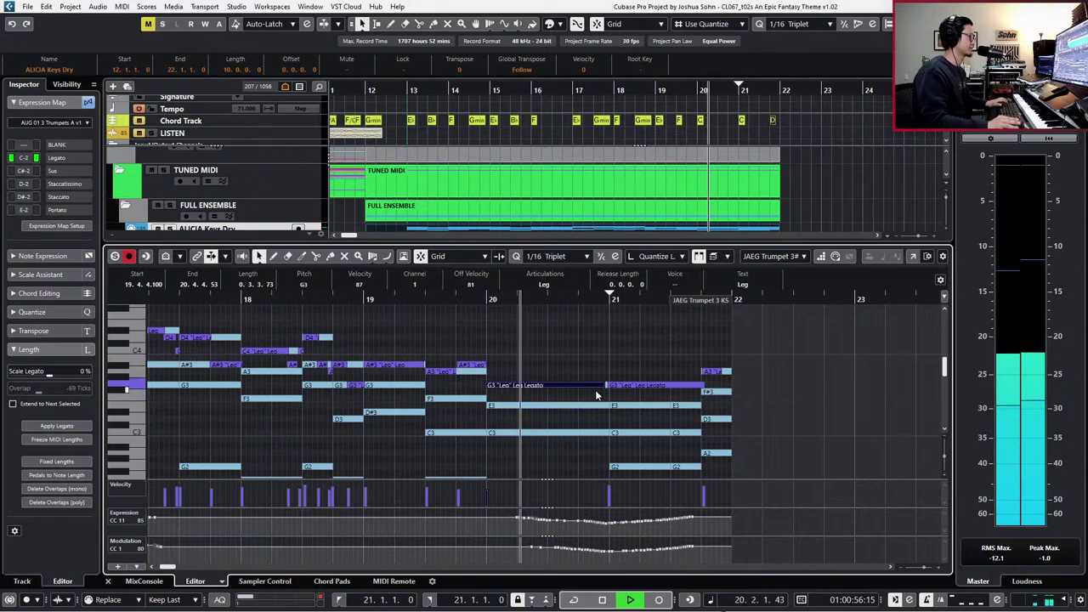
click(595, 374)
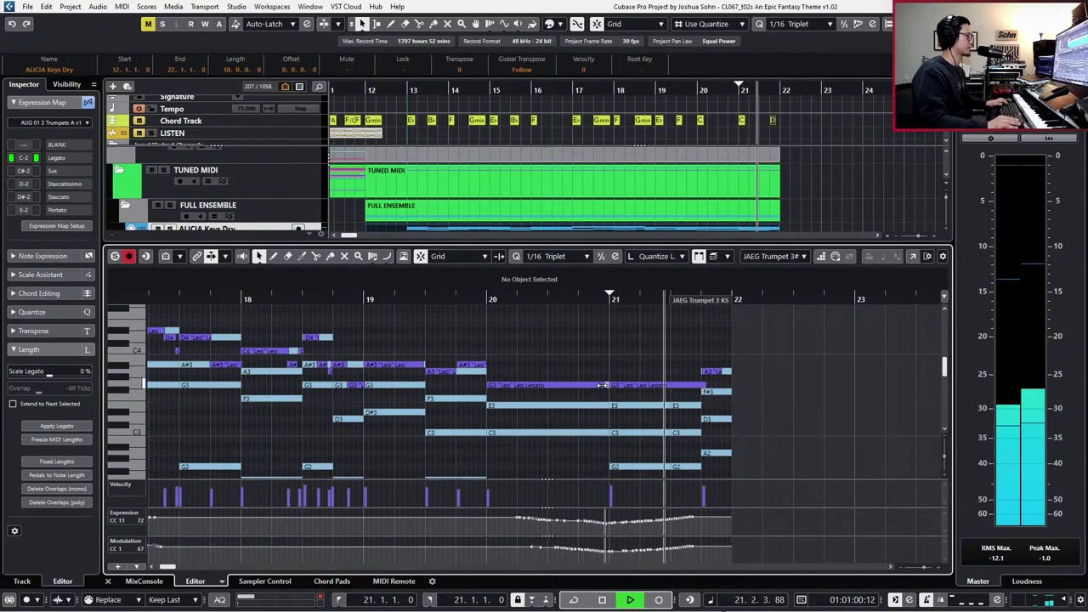
click(598, 385)
scroll(623, 390, down, 6)
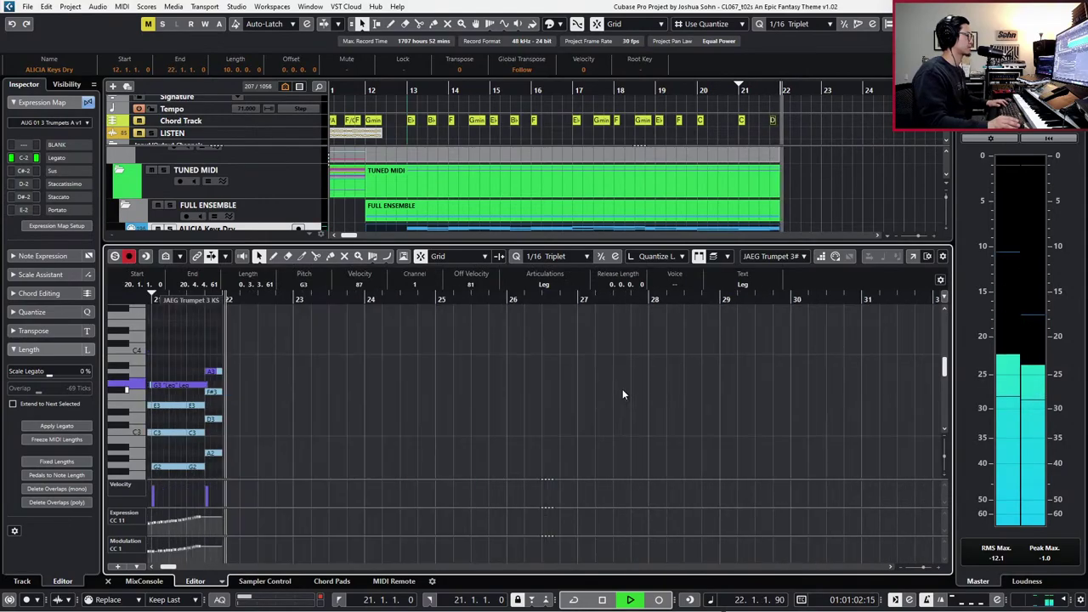
key(space)
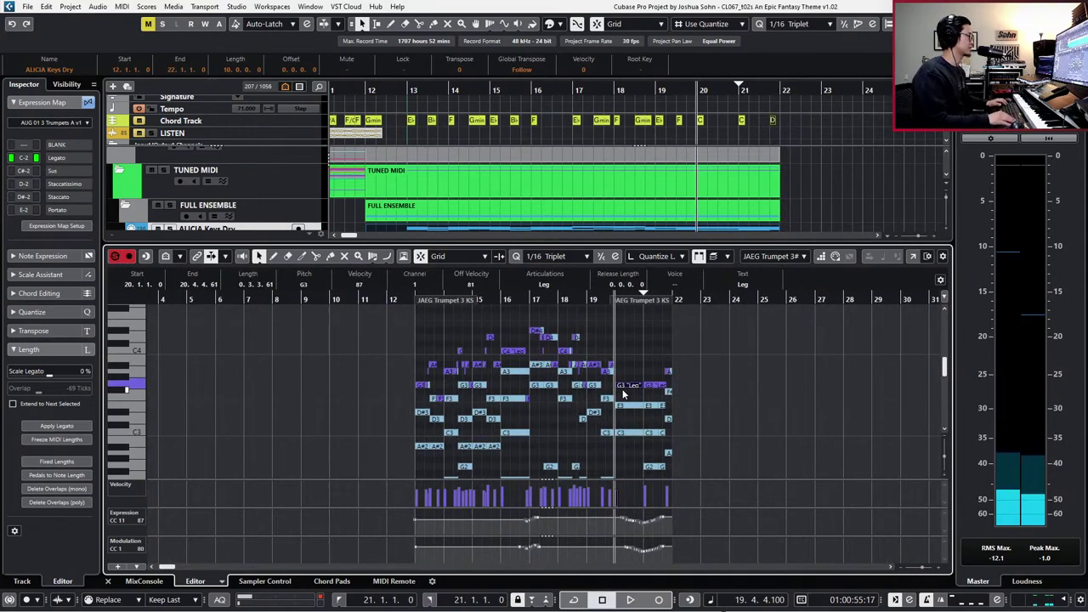
- Close the note editor, solo the TUNED MIDI folder and play the arrangement from bar 11 into the B section
key(ctrl+e)
key(b)
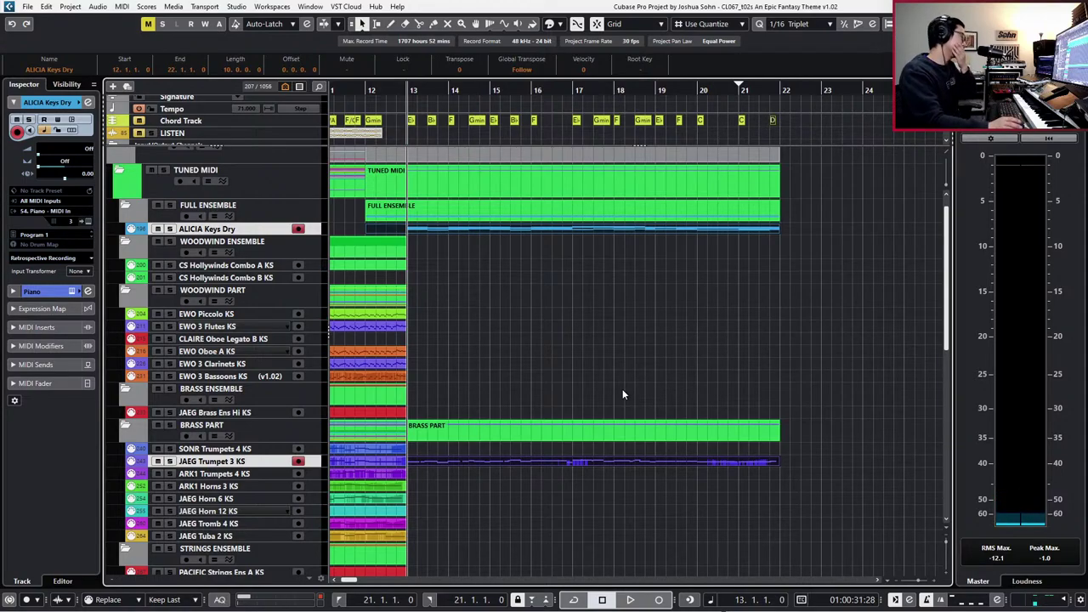
key(g)
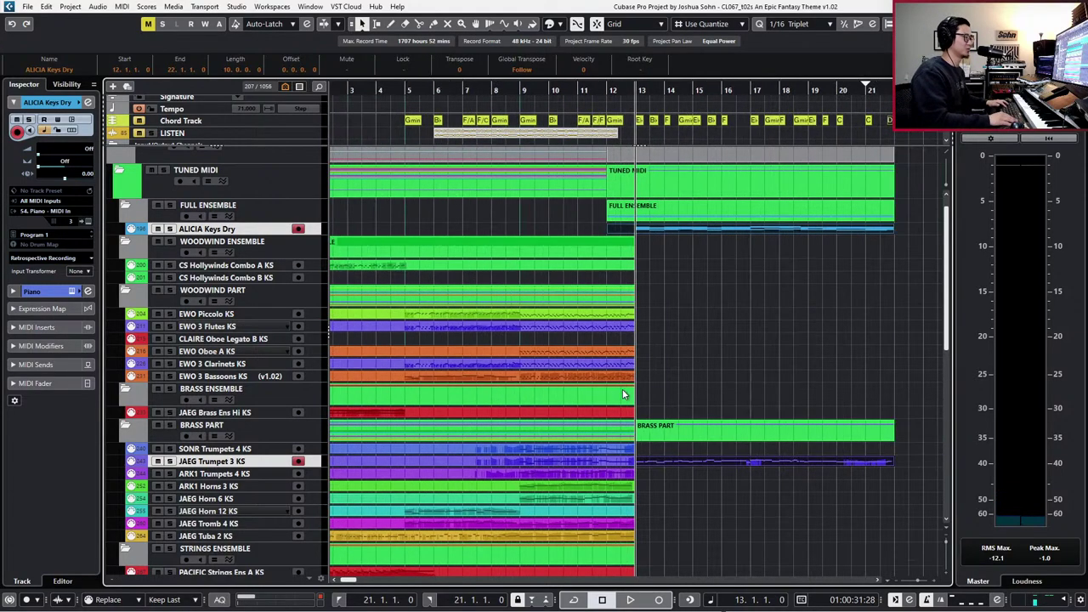
key(b)
key(b)
key(b)
key(b)
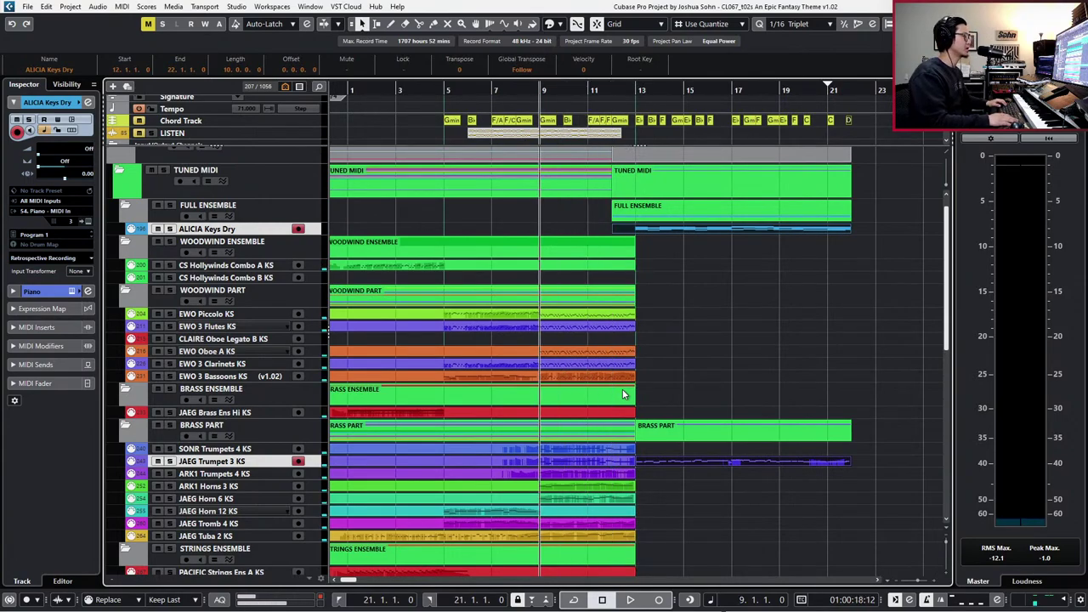
key(n)
key(n)
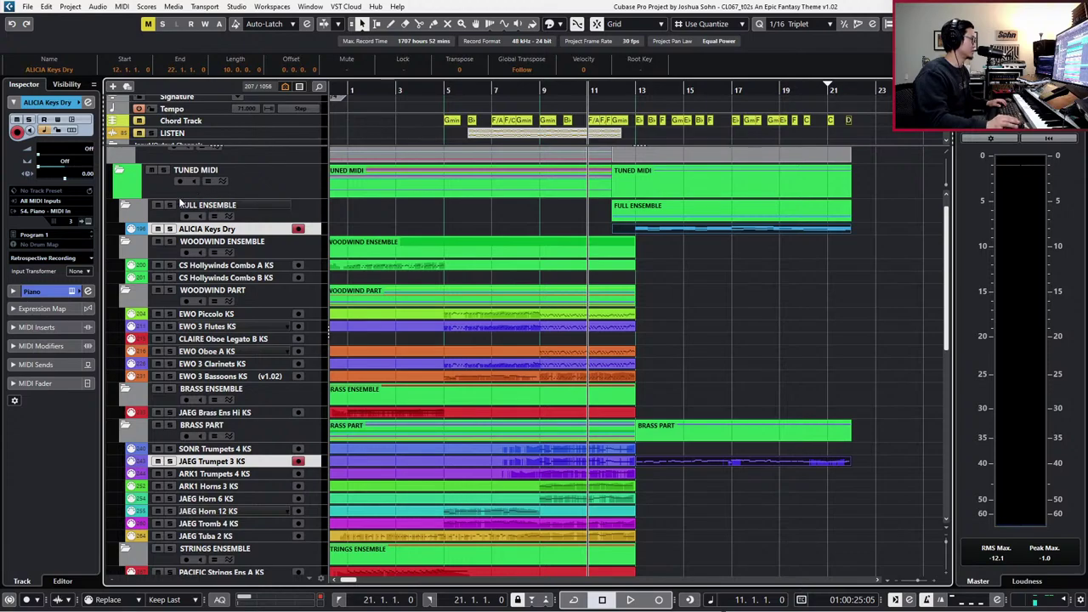
click(161, 169)
key(space)
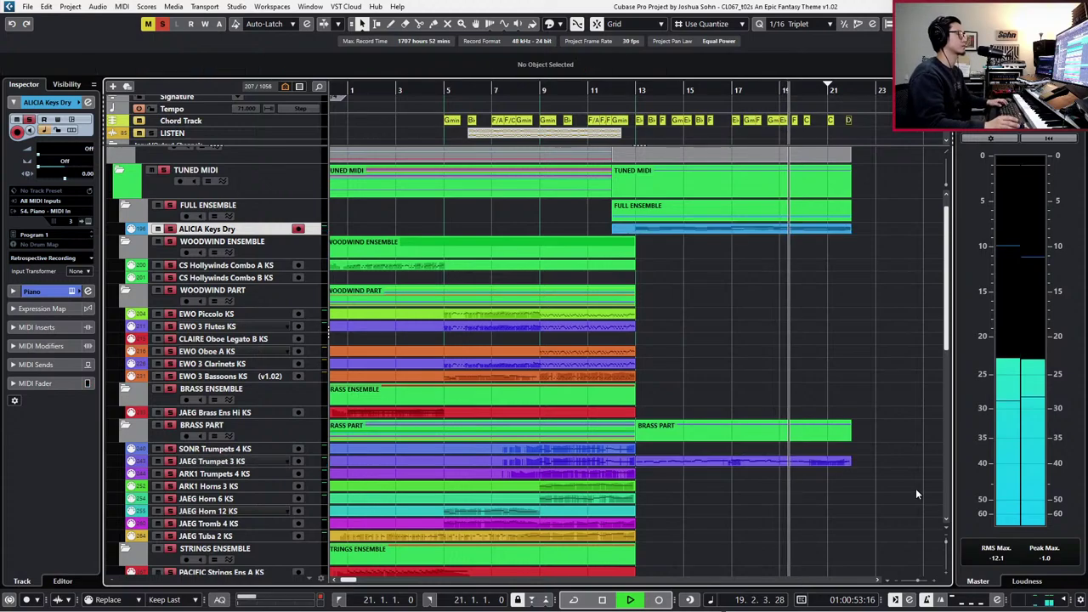
- Open the JAEG Trumpet 3 KS part that starts at bar 13 in the note editor and stop playback
double_click(714, 461)
key(h)
key(h)
key(h)
key(h)
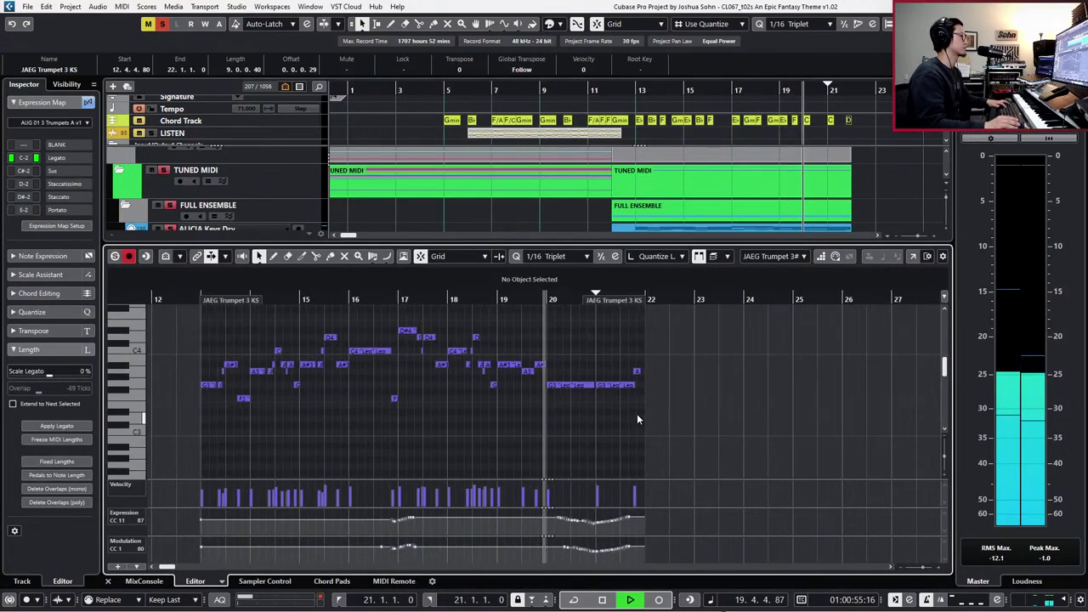
key(space)
- Audition the trumpet melody from 15.4.3.80 through bar 17 to check the phrase leading into bar 18
scroll(508, 319, right, 6)
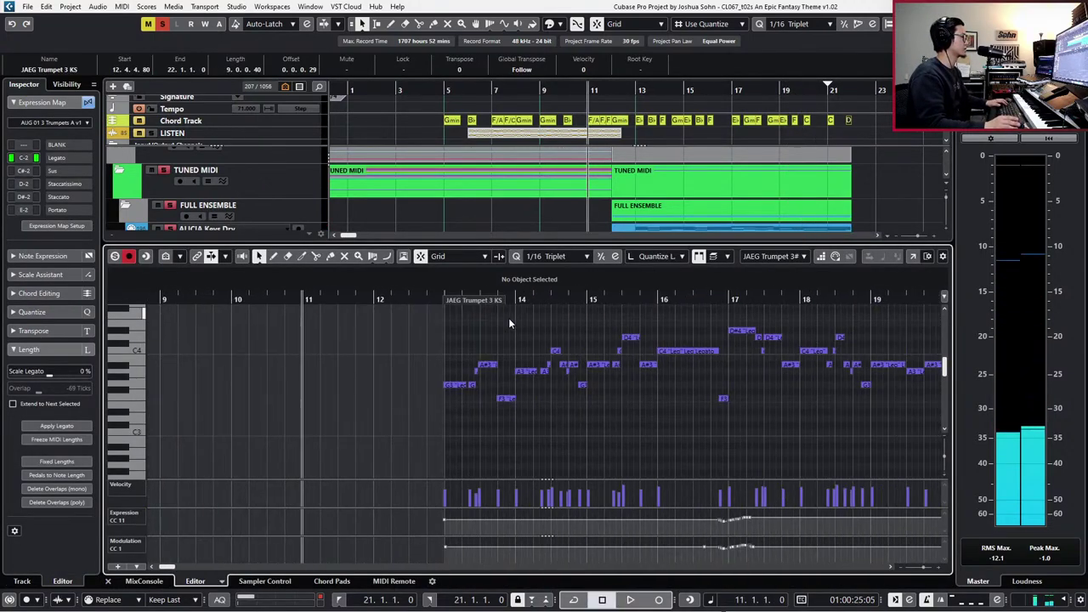
click(571, 297)
key(h)
key(h)
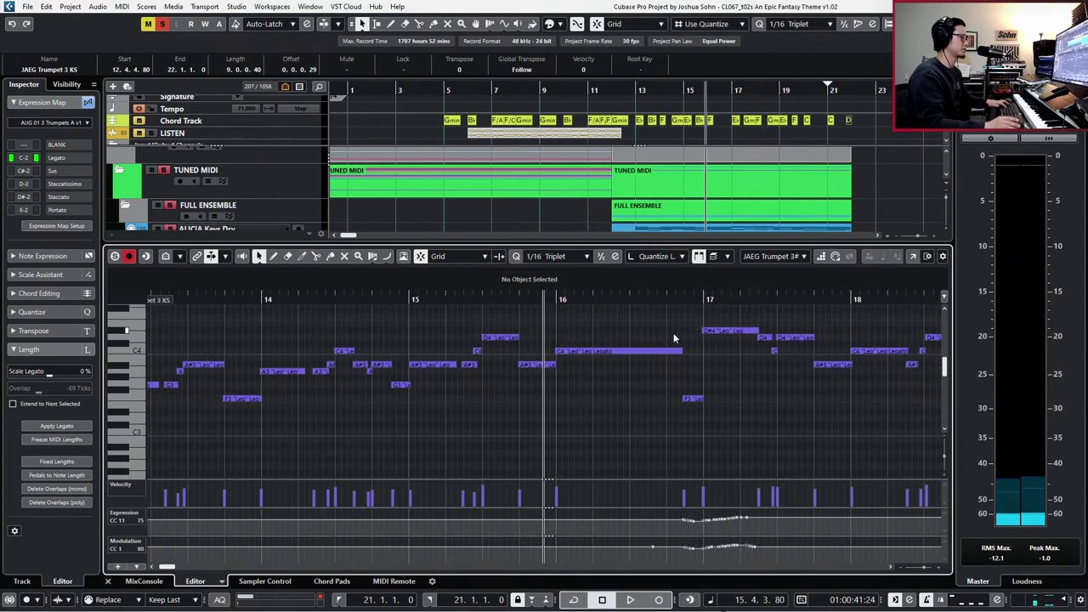
scroll(674, 334, right, 4)
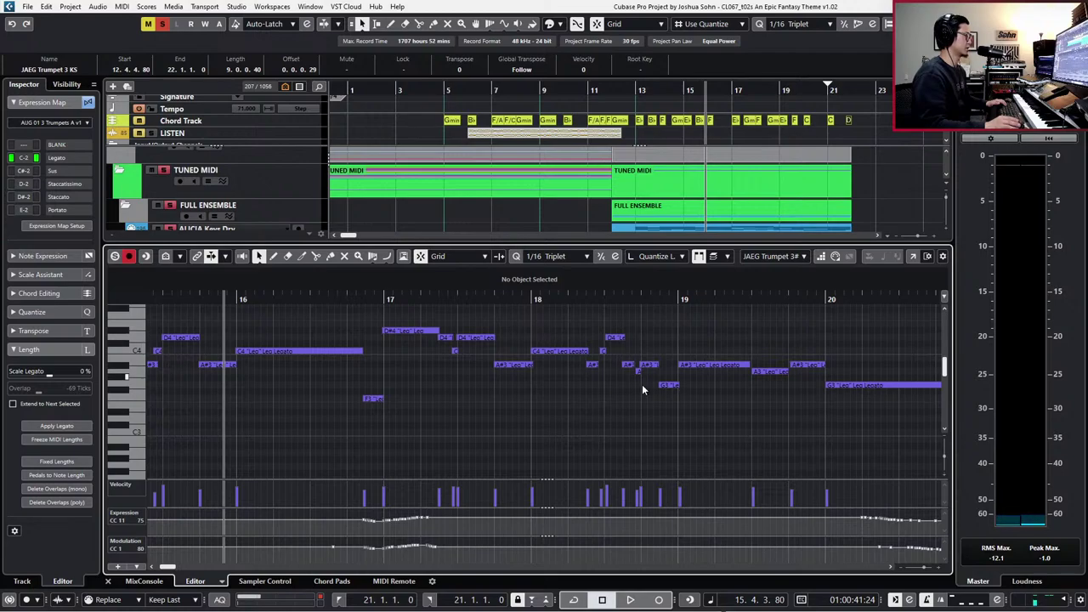
key(space)
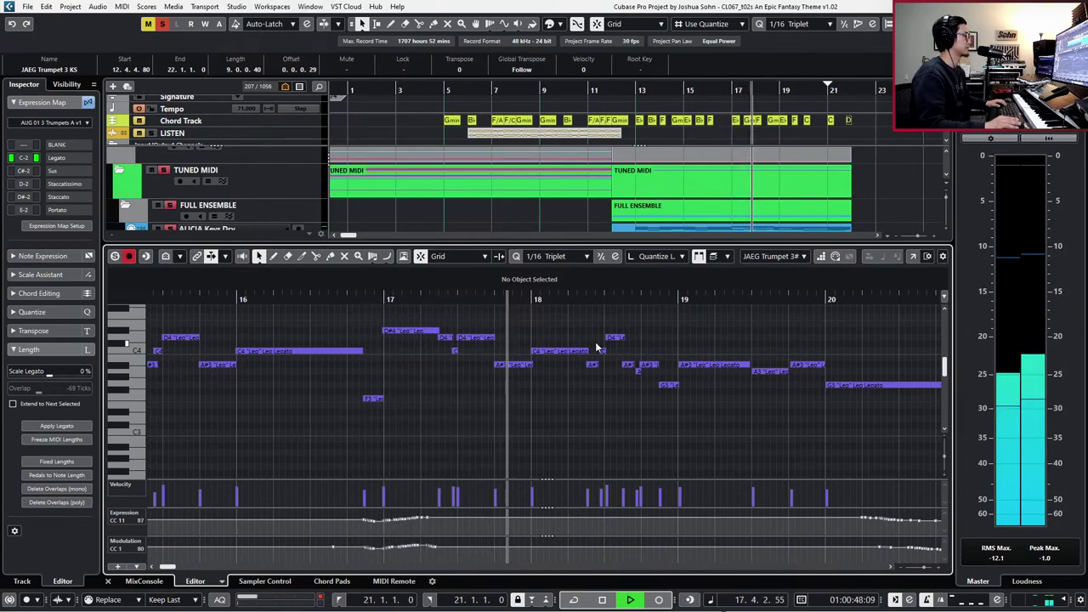
key(space)
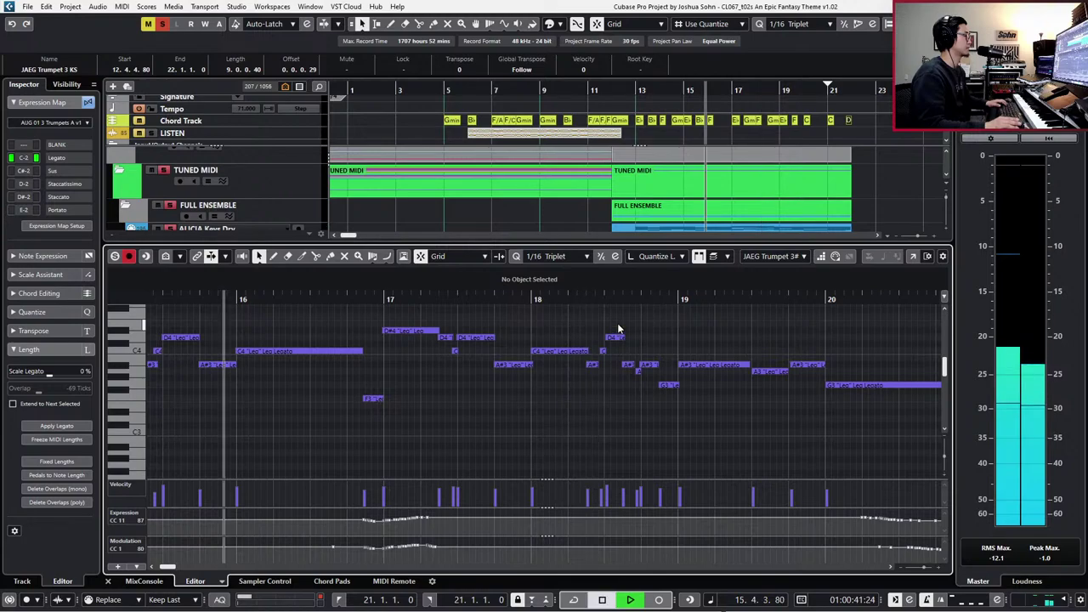
- Snap the trumpet's short C4 before beat 3 of bar 18 and the following D4 to the 1/16 triplet grid
click(601, 352)
key(space)
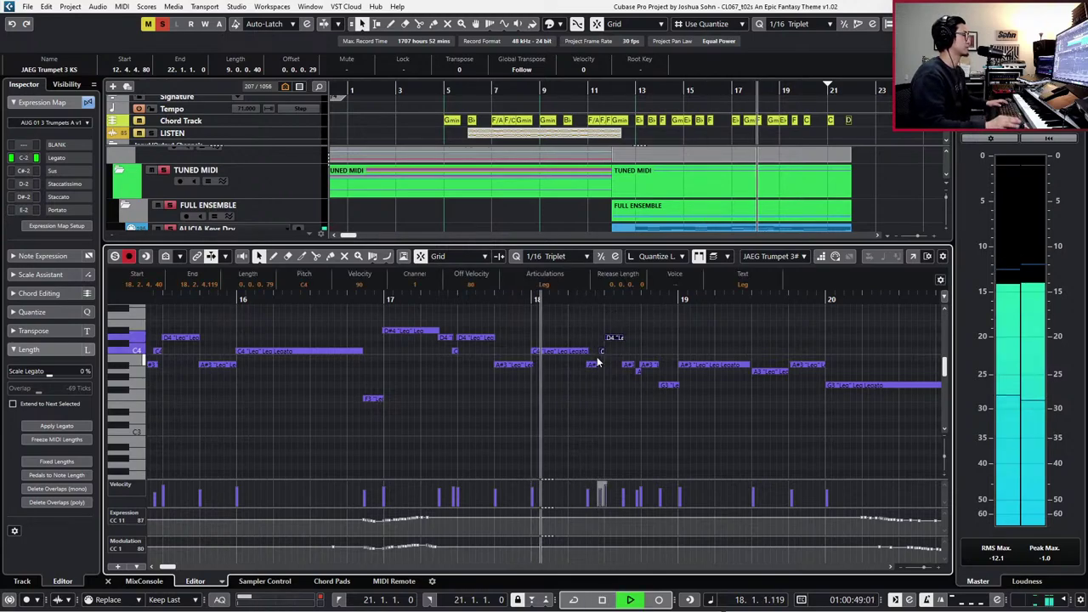
key(space)
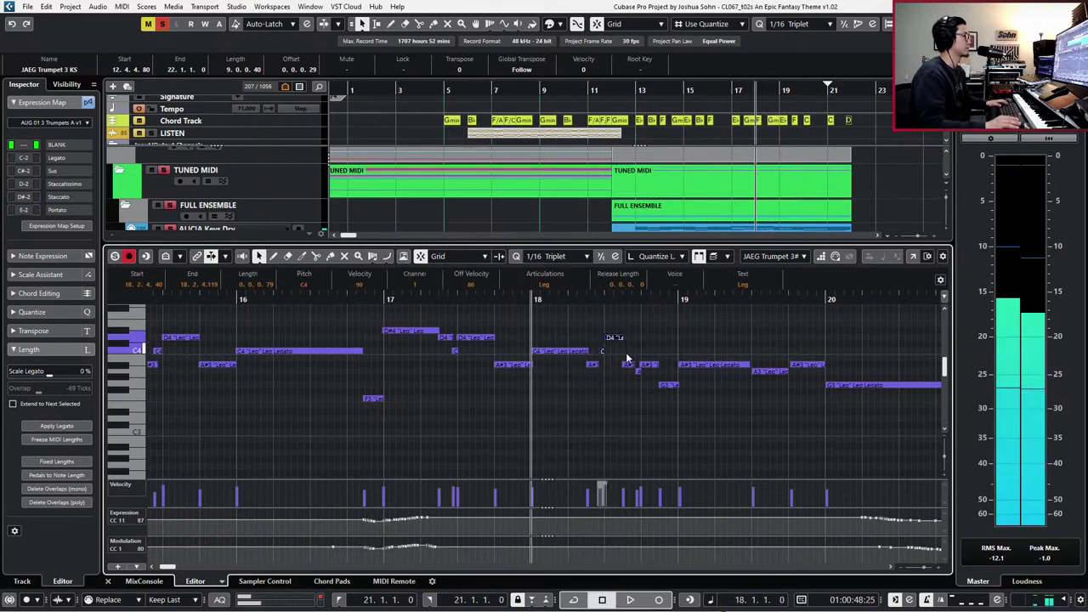
click(609, 357)
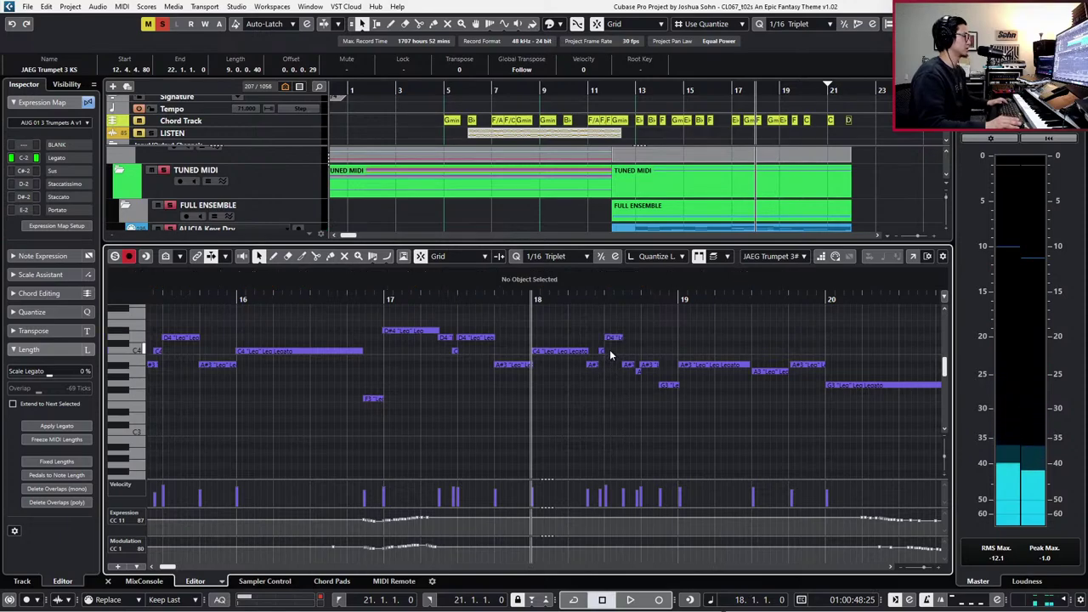
click(601, 351)
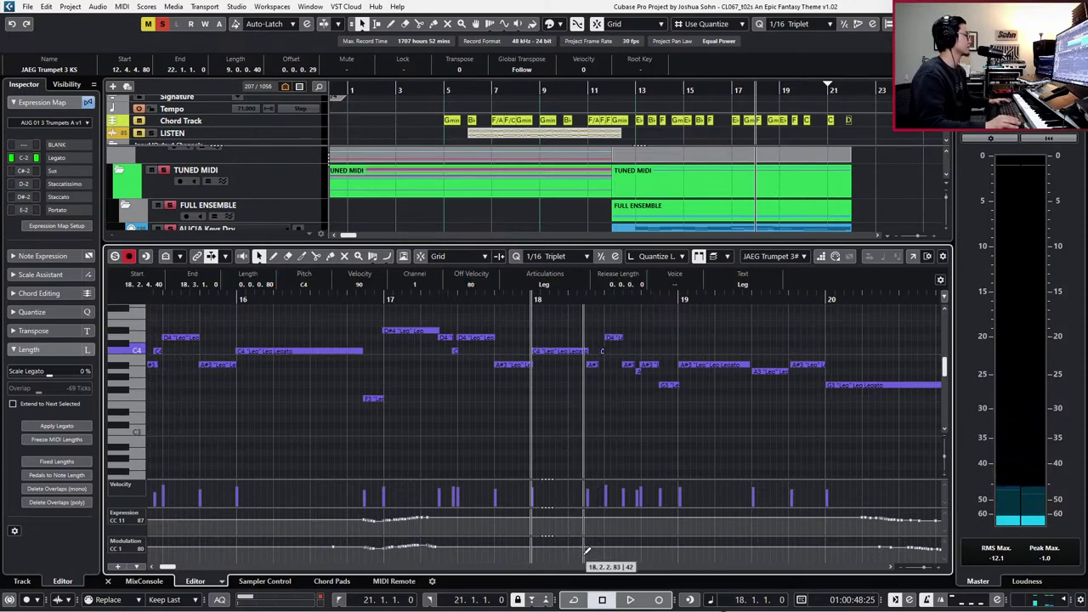
- Draw a CC 1 modulation swell under the C4 and D4 around beat 3 of bar 18 and audition it
mouse_move(580, 547)
mouse_down()
mouse_move(624, 549)
mouse_move(601, 544)
mouse_move(618, 542)
mouse_move(599, 544)
mouse_move(626, 551)
mouse_move(620, 540)
mouse_move(611, 553)
mouse_up()
key(Delete)
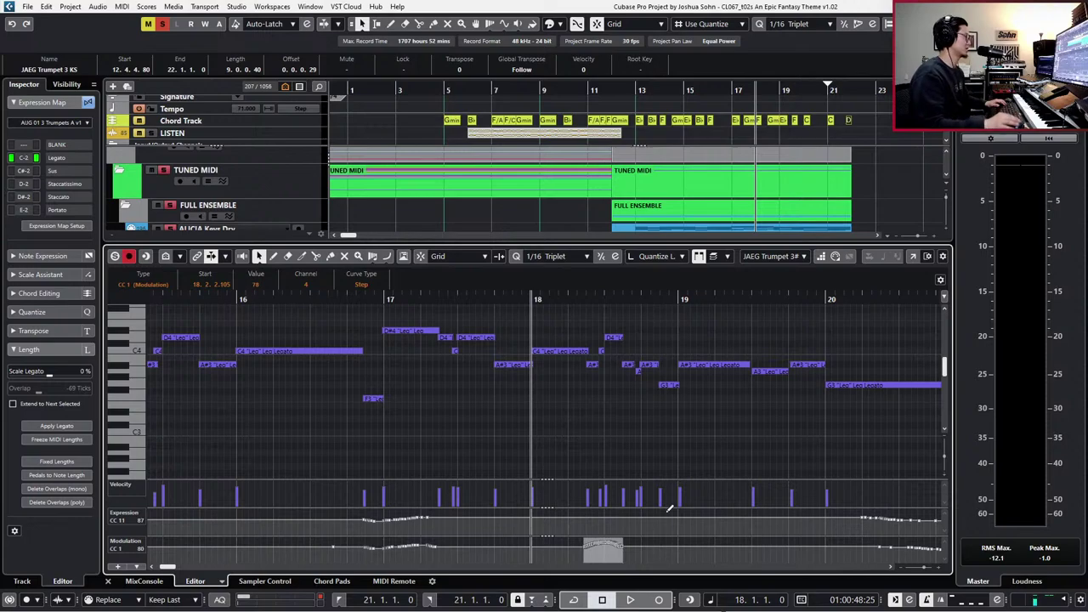
scroll(697, 450, right, 2)
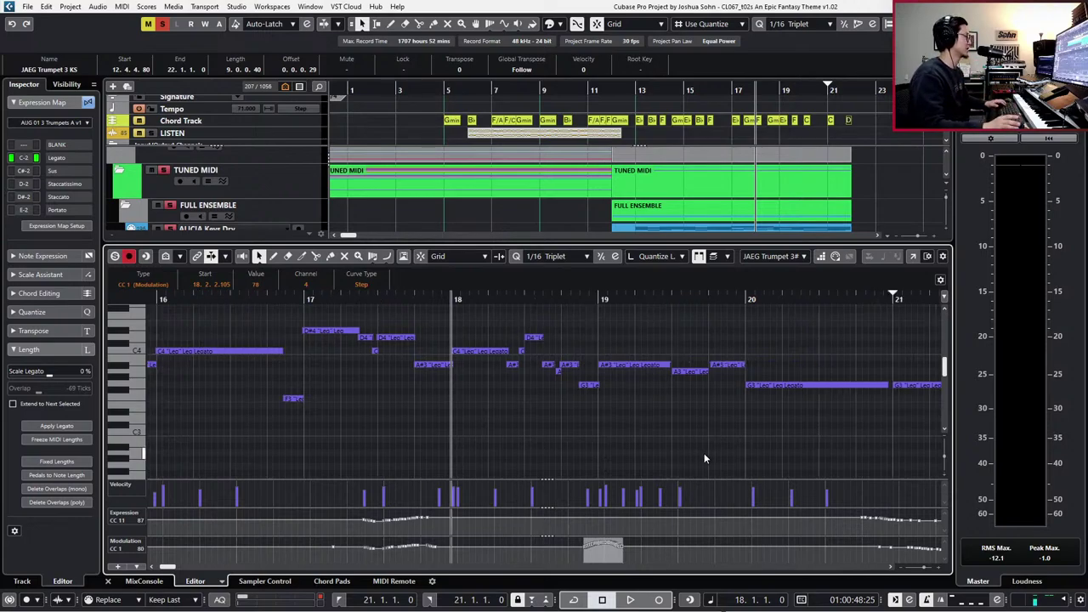
click(703, 458)
key(space)
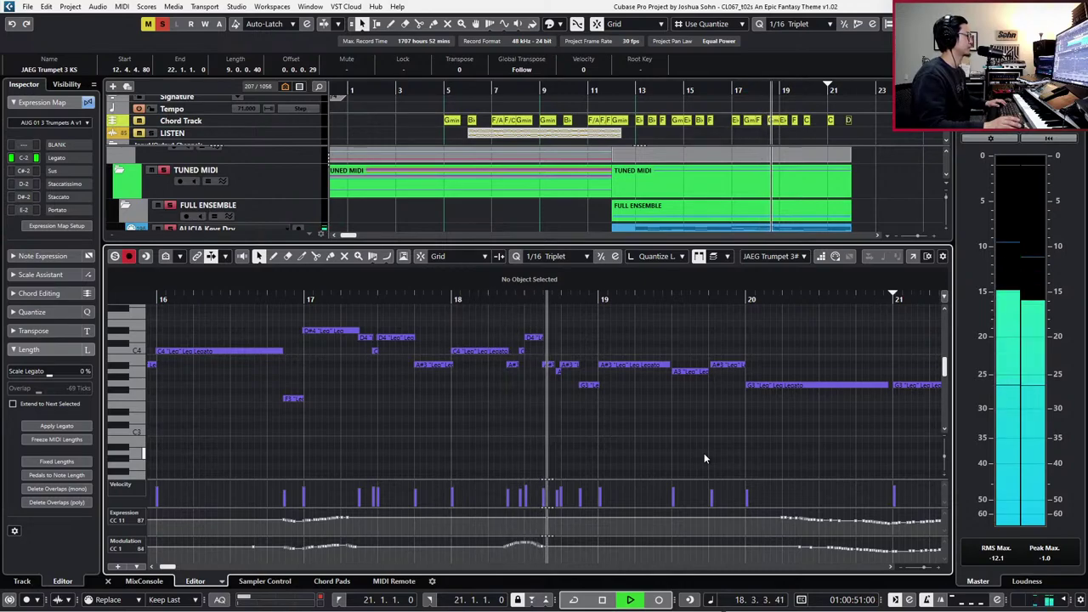
key(space)
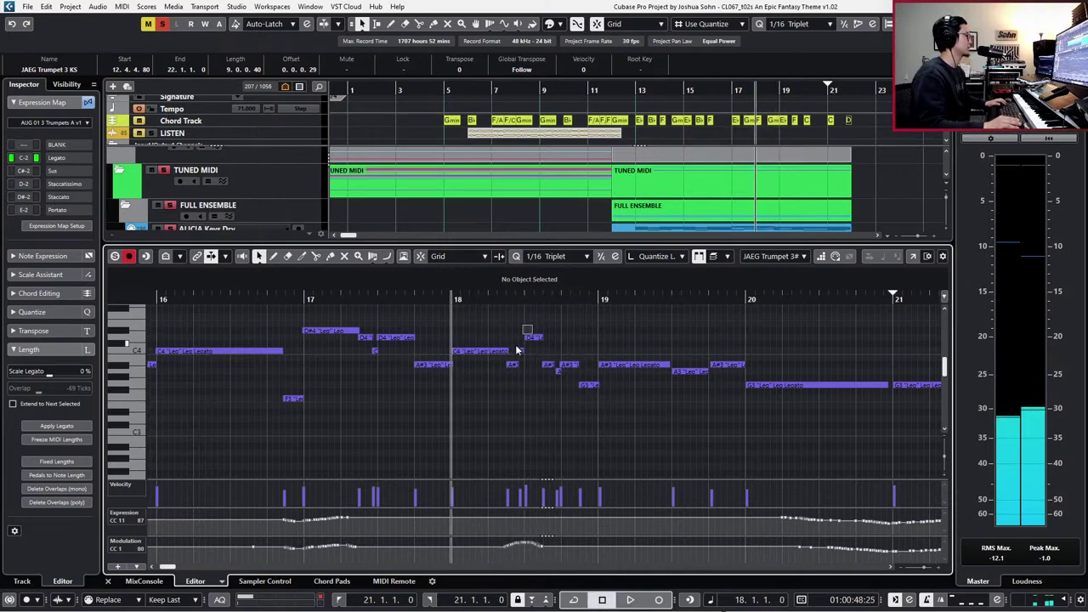
- Shift the C4 and D4 around beat 3 of bar 18 slightly earlier, shorten the preceding A#3 to 0.0.0.110, and audition the result
click(518, 351)
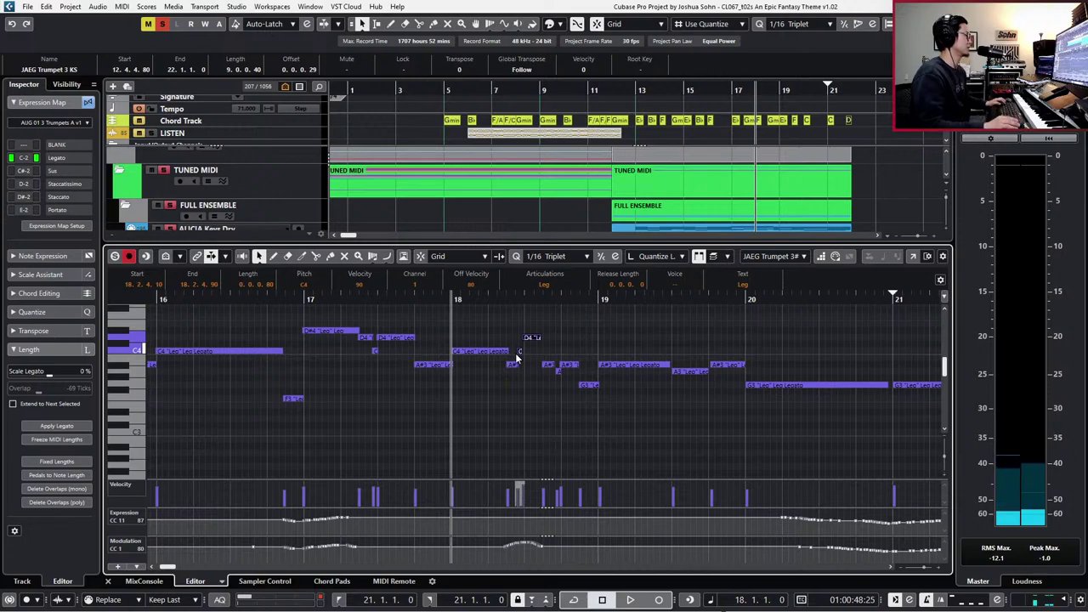
click(513, 364)
key(space)
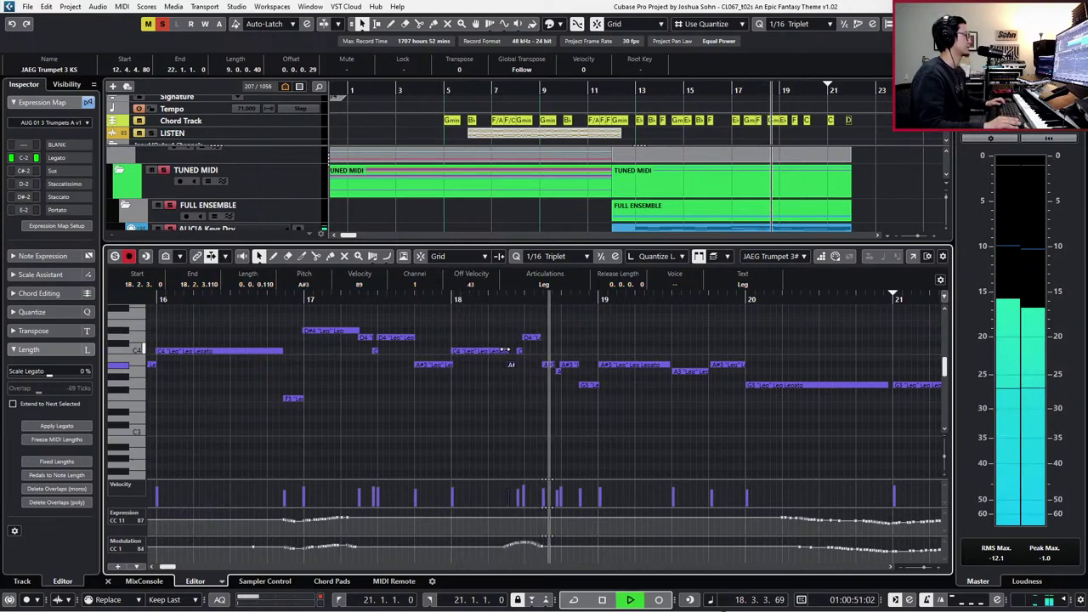
- Trim the C4 at bar 18 to end at 18.2.3.7, nudge the C4 and D4 before beat 3, and lengthen the short A#3 to 0.0.1.5
click(504, 351)
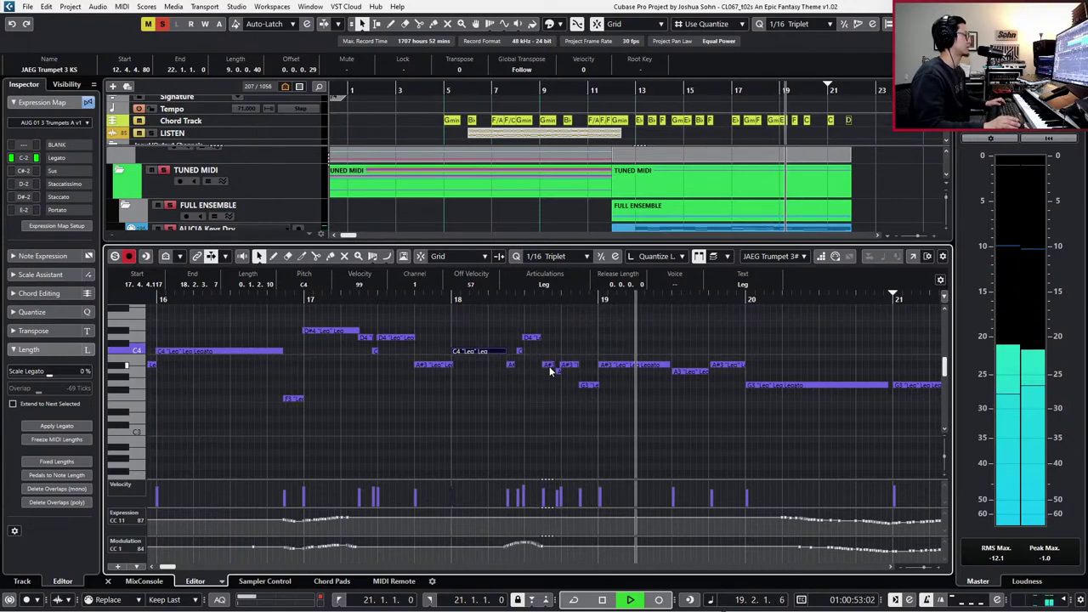
drag(509, 328, 524, 344)
click(533, 351)
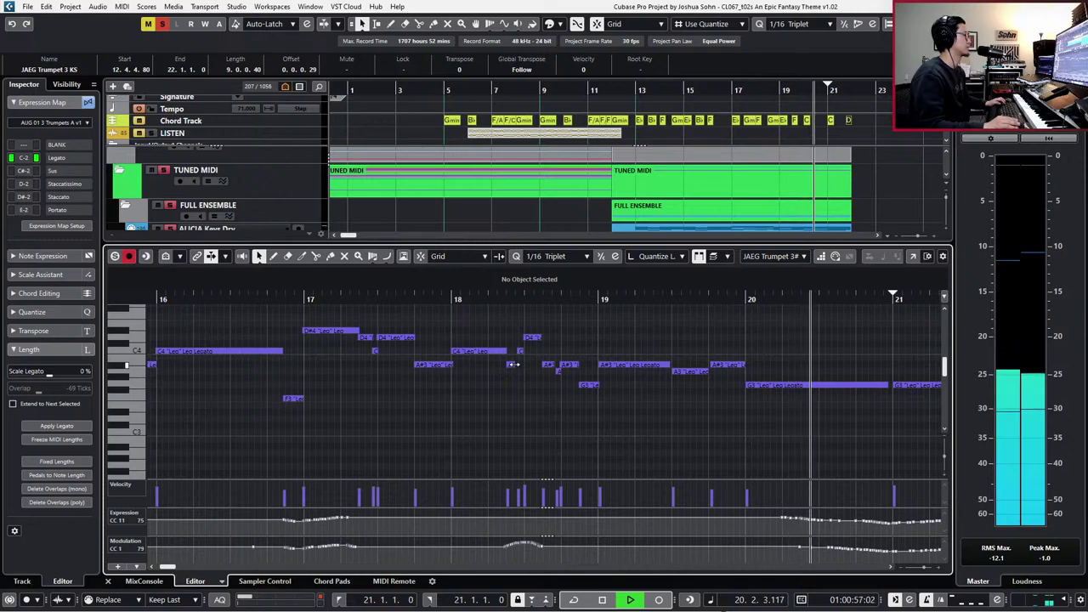
click(514, 365)
- Audition the trumpet phrase from bar 18 into the long A#3 at bar 19
scroll(518, 364, right, 1)
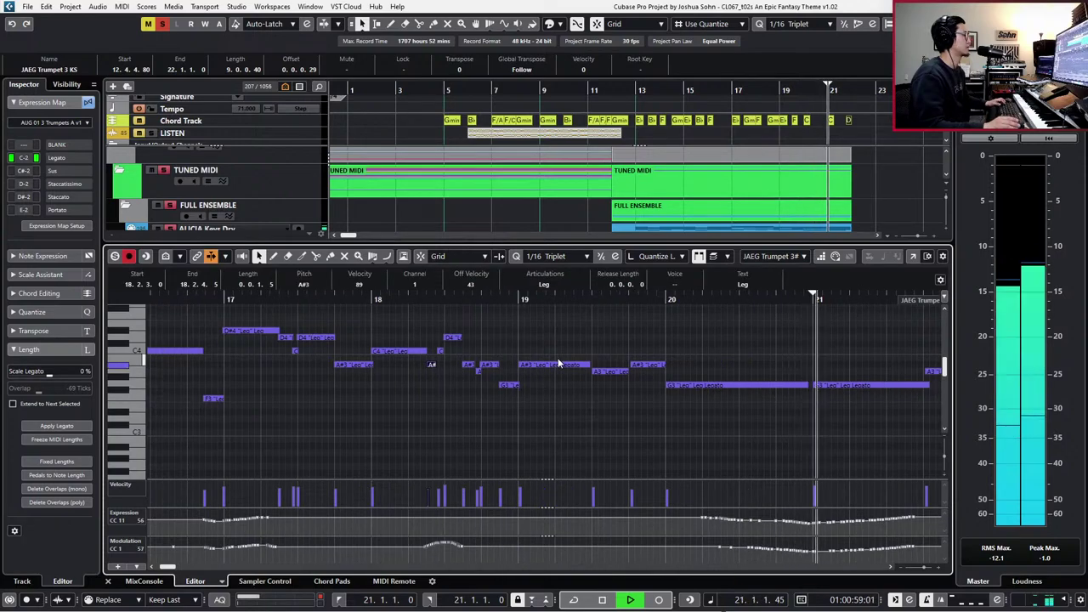
key(space)
drag(559, 359, 549, 381)
key(l)
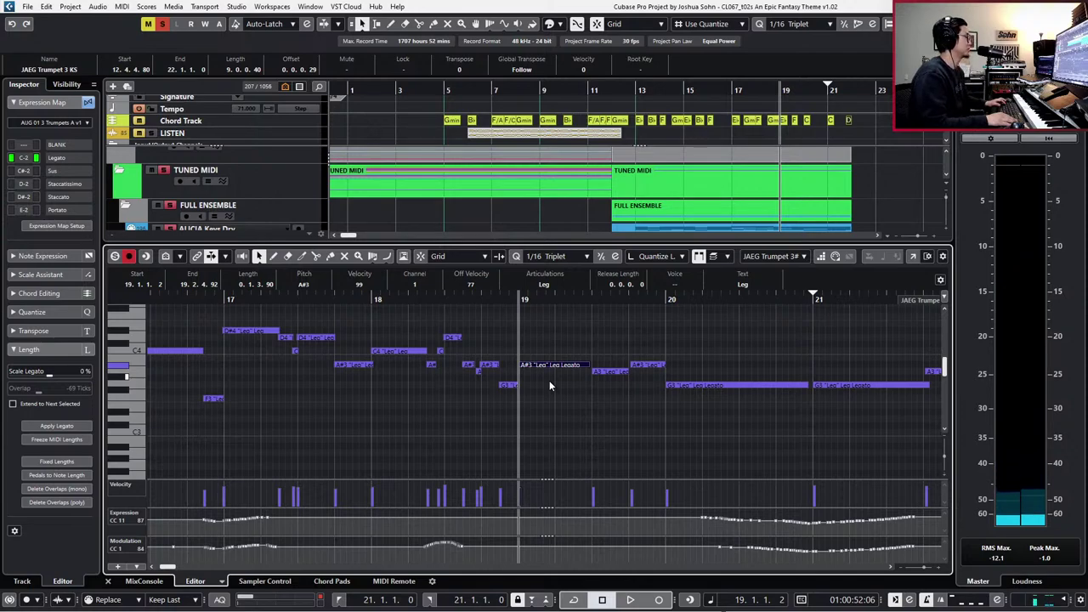
key(space)
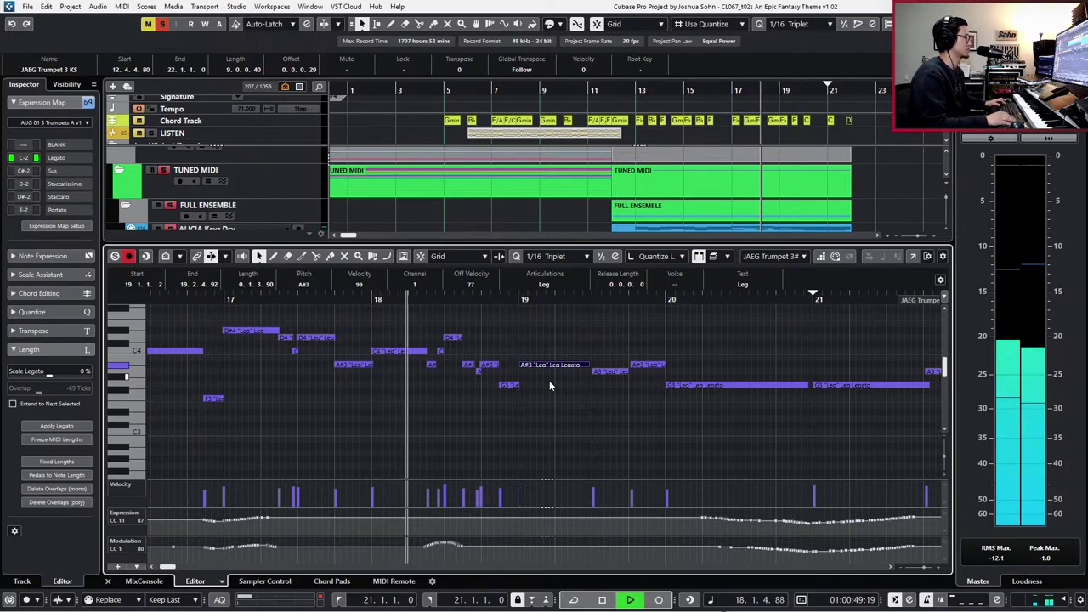
key(f)
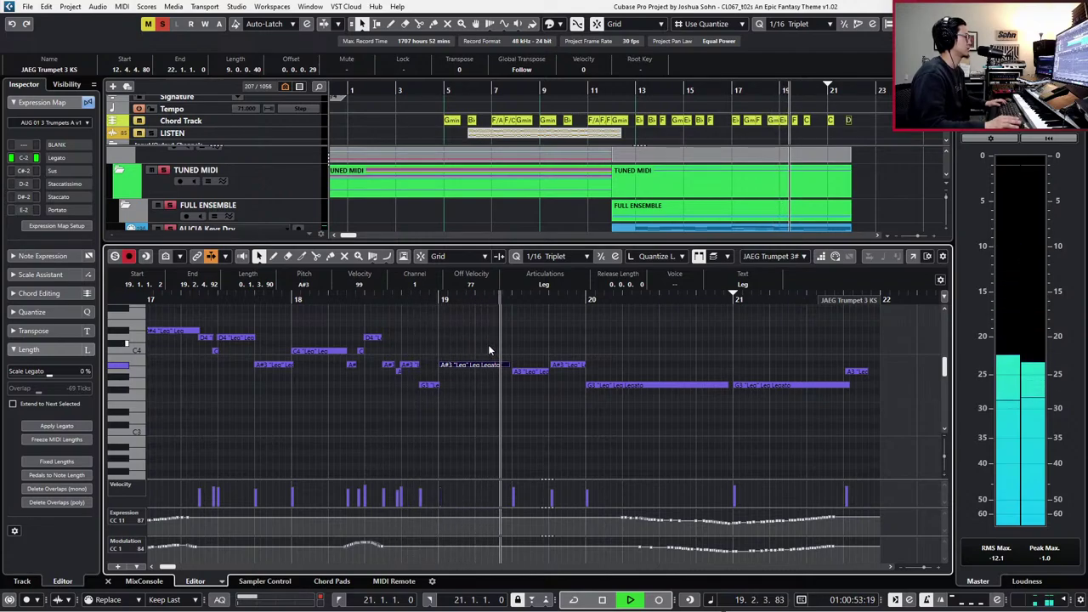
key(space)
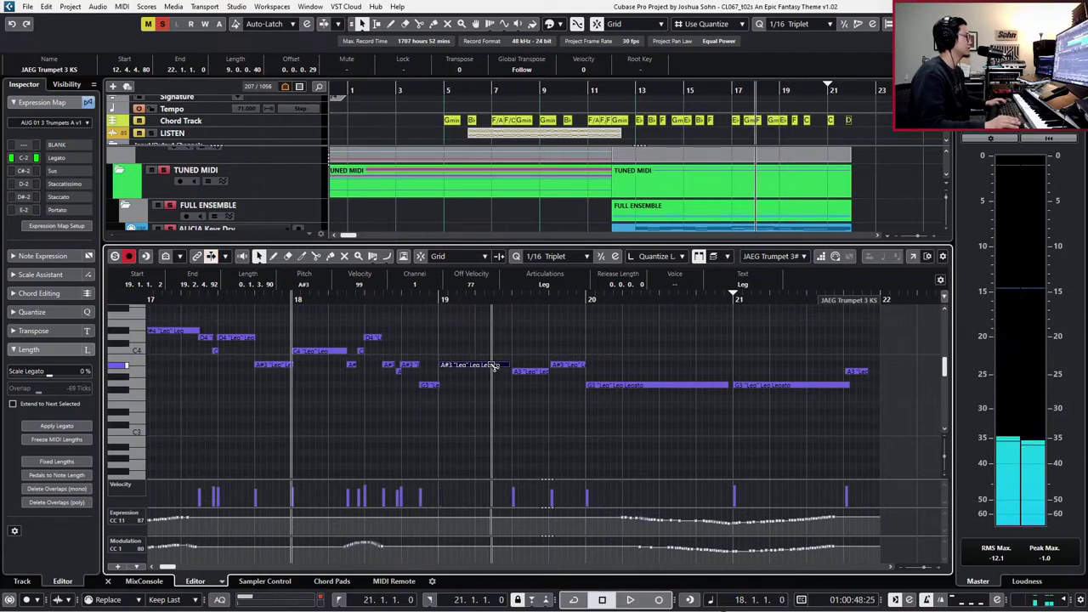
- Split the long A#3 in bar 19 at 19.2.2.90 and 19.2.4.35, raise the middle piece to C4, and audition it
alt+click(490, 365)
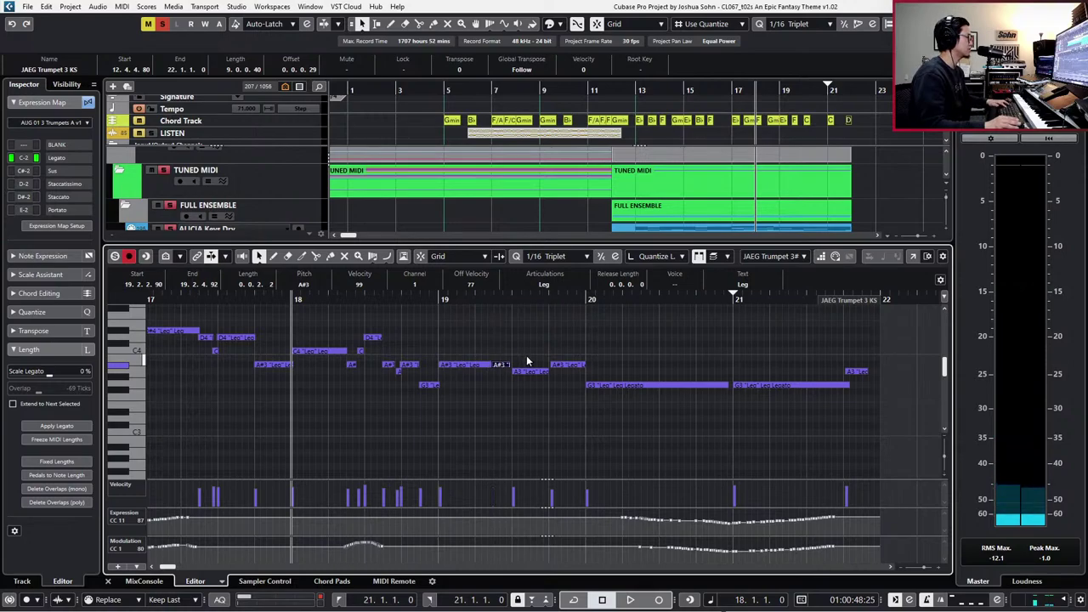
key(h)
scroll(869, 394, right, 3)
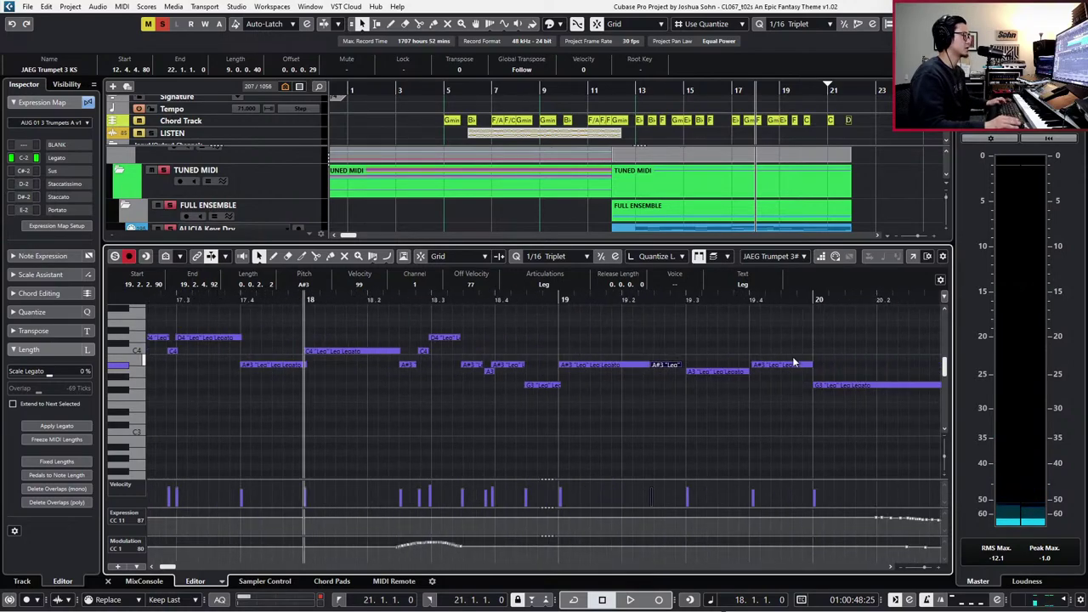
alt+click(675, 365)
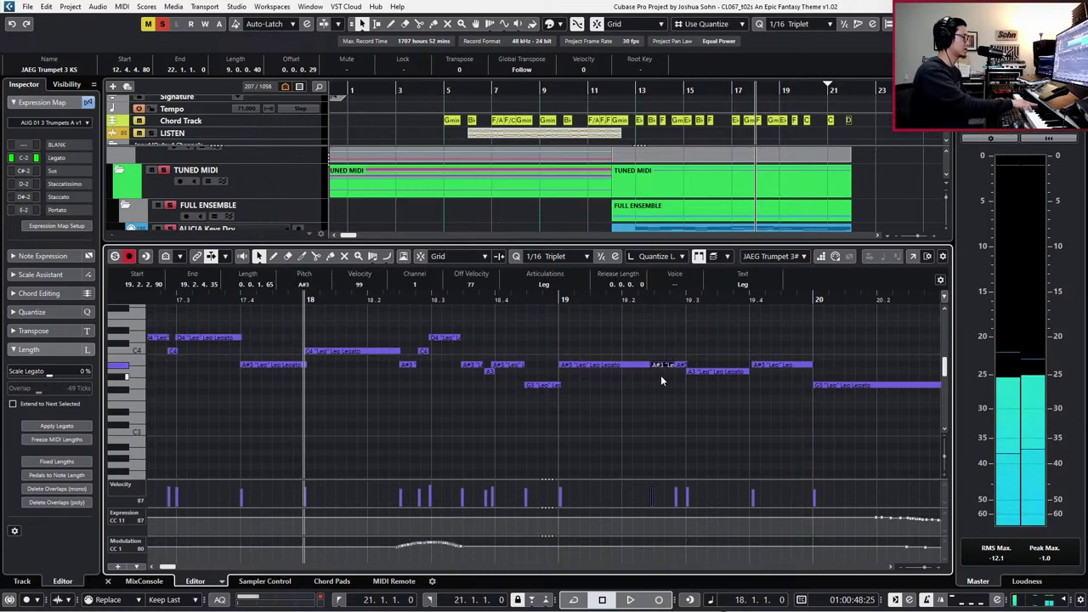
key(Up)
key(Up)
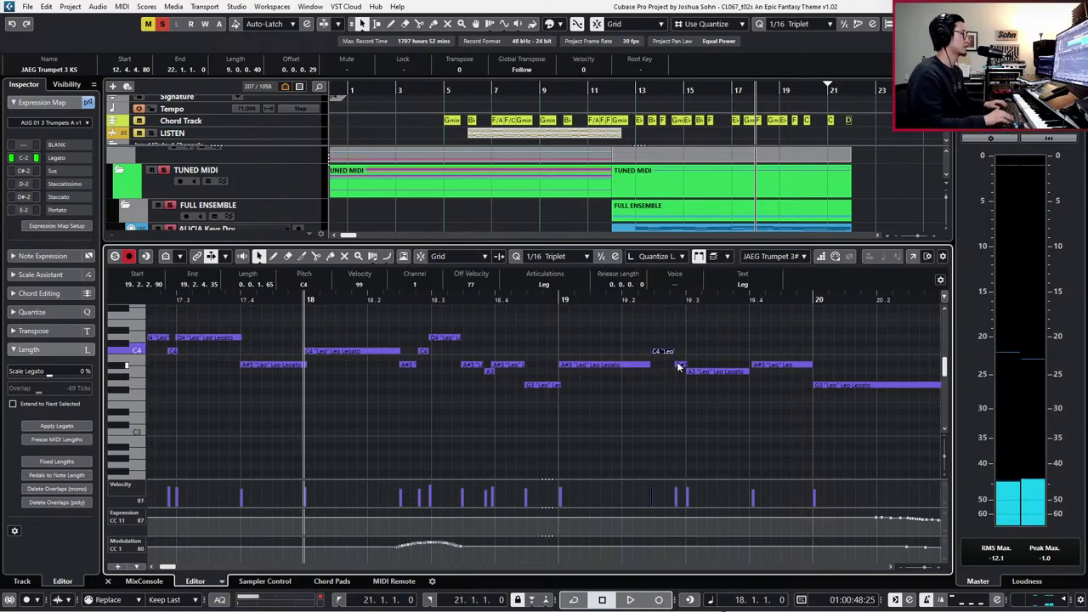
key(space)
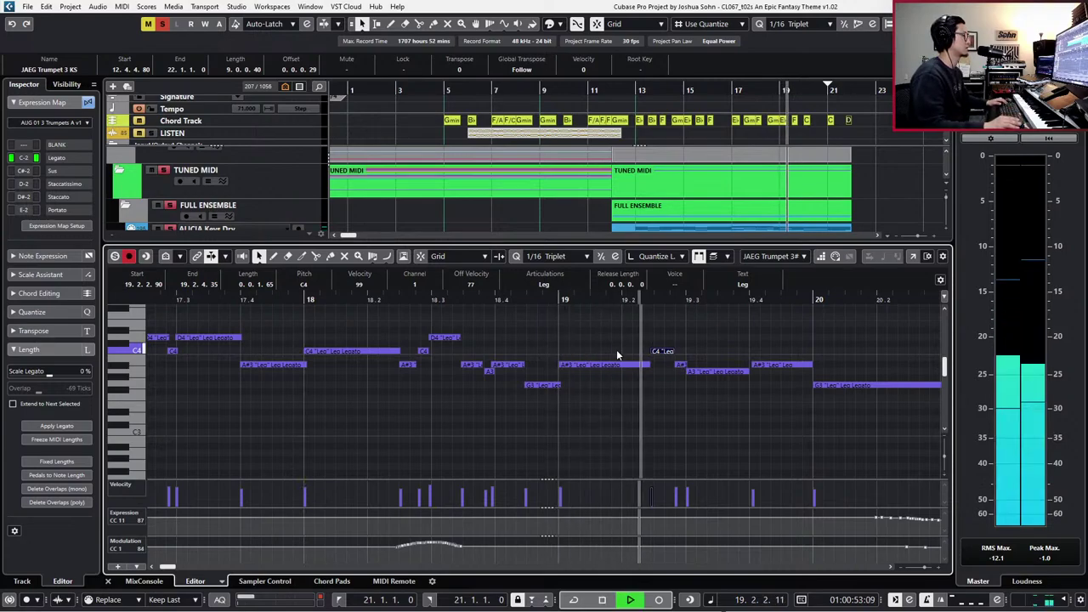
- Quantize the G3 before bar 19 and the A#3 at bar 19 to 1/16 triplets, and start the following C4 at 19.2.2.94
drag(560, 385, 556, 385)
key(q)
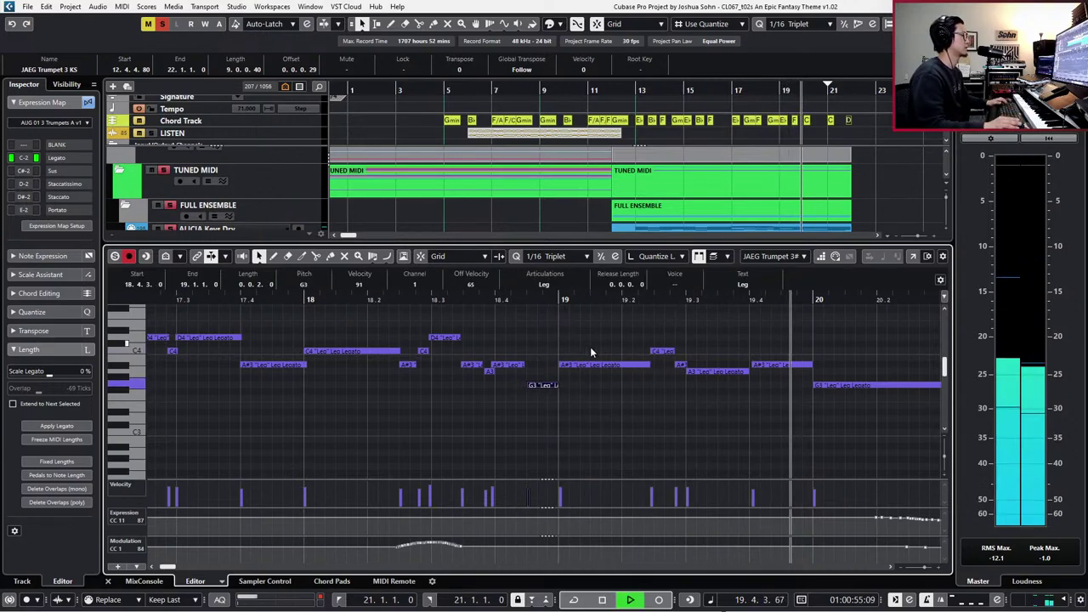
click(589, 365)
key(q)
key(g)
key(g)
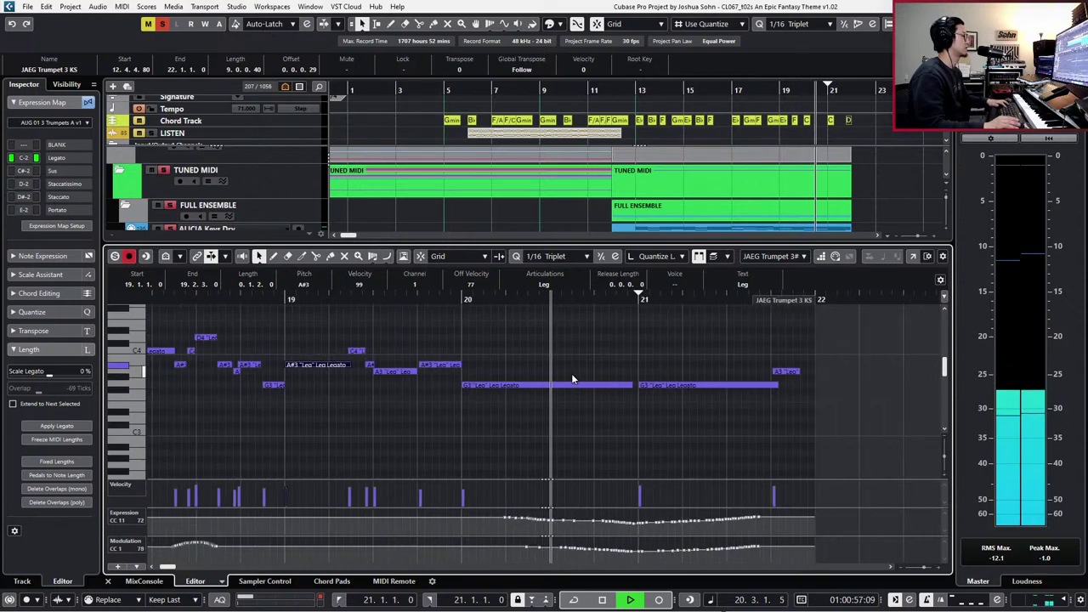
click(354, 350)
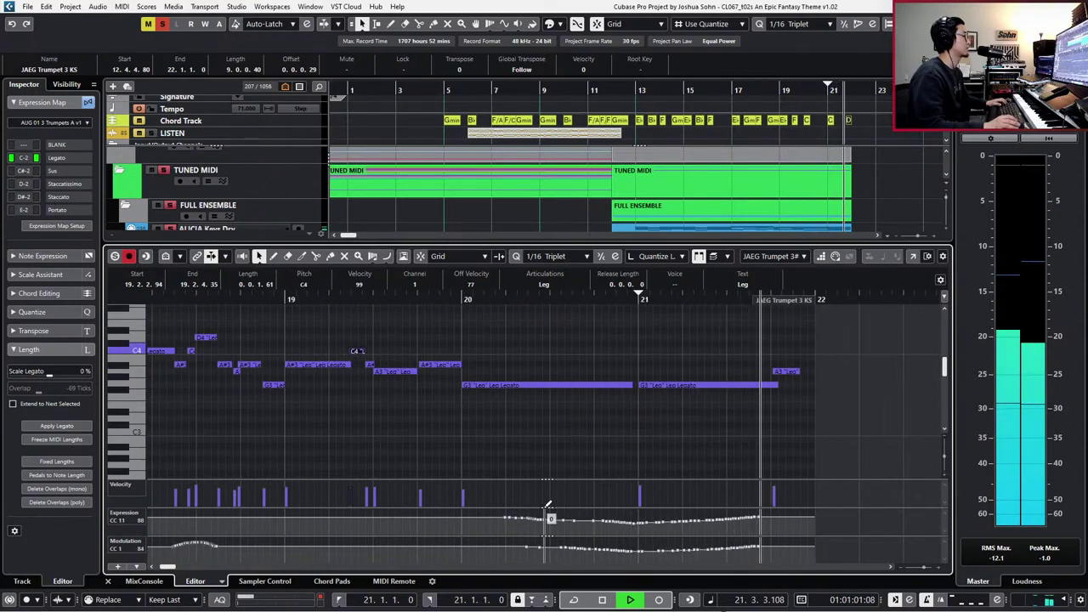
key(space)
- Close the trumpet part's editor, turn off all solos, and show the whole arrangement in the project window
key(Return)
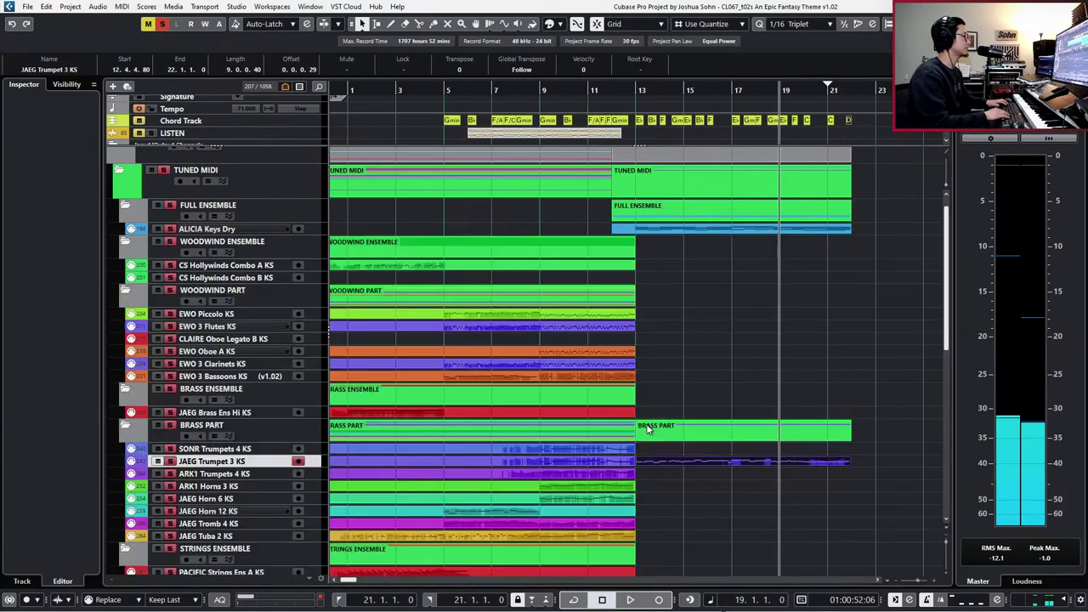
key(s)
key(g)
key(g)
key(g)
key(g)
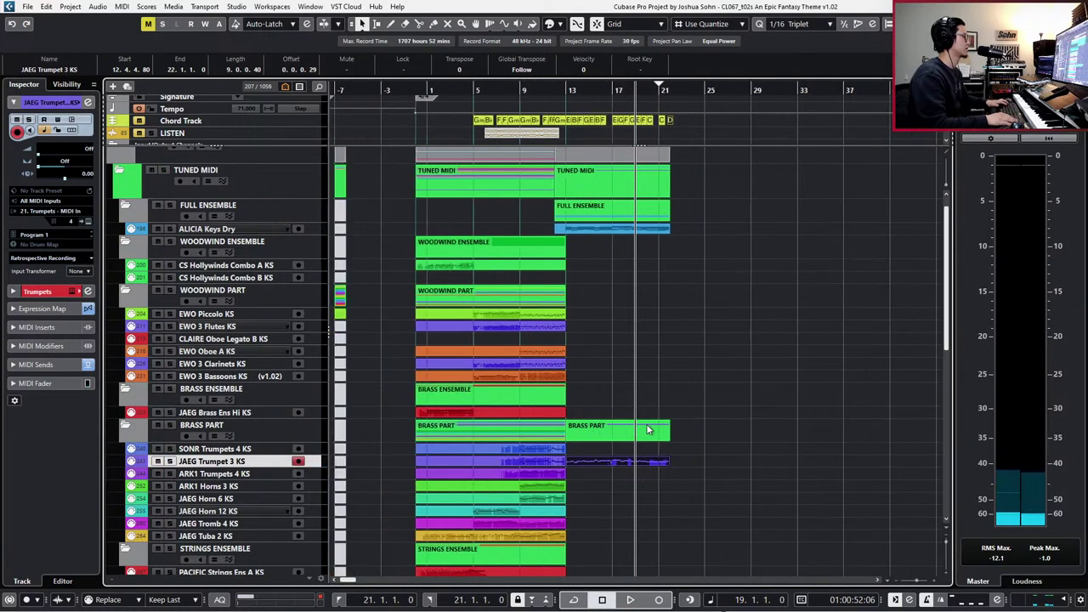
click(648, 429)
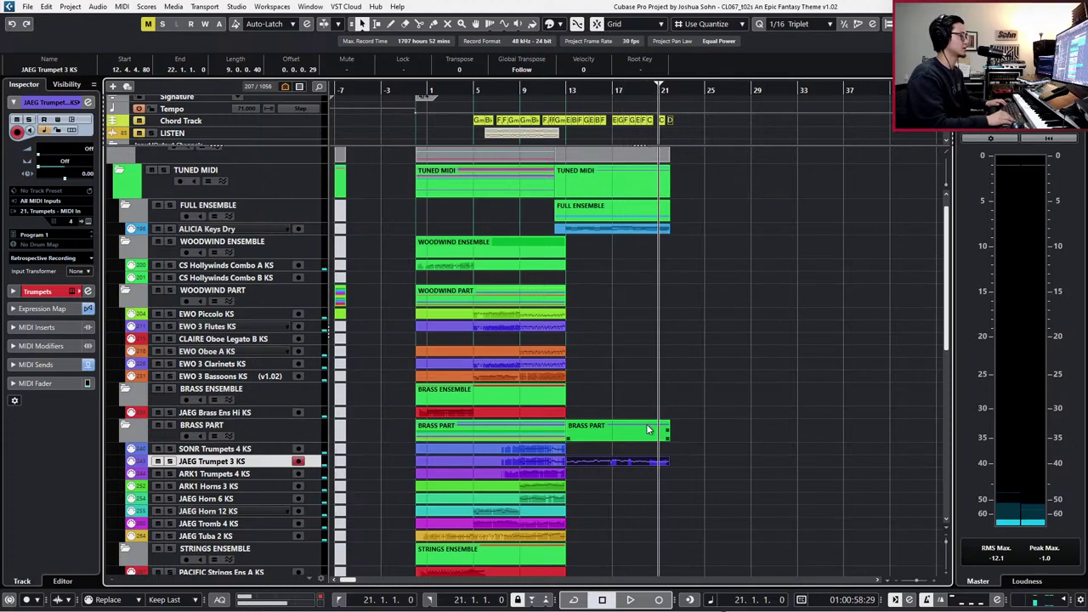
- Set the locators from 0.1.1.0 to 22.1.1.0 around the woodwind and ALICIA Keys Dry parts and return the playhead to the start
key(KP_Add)
key(KP_Add)
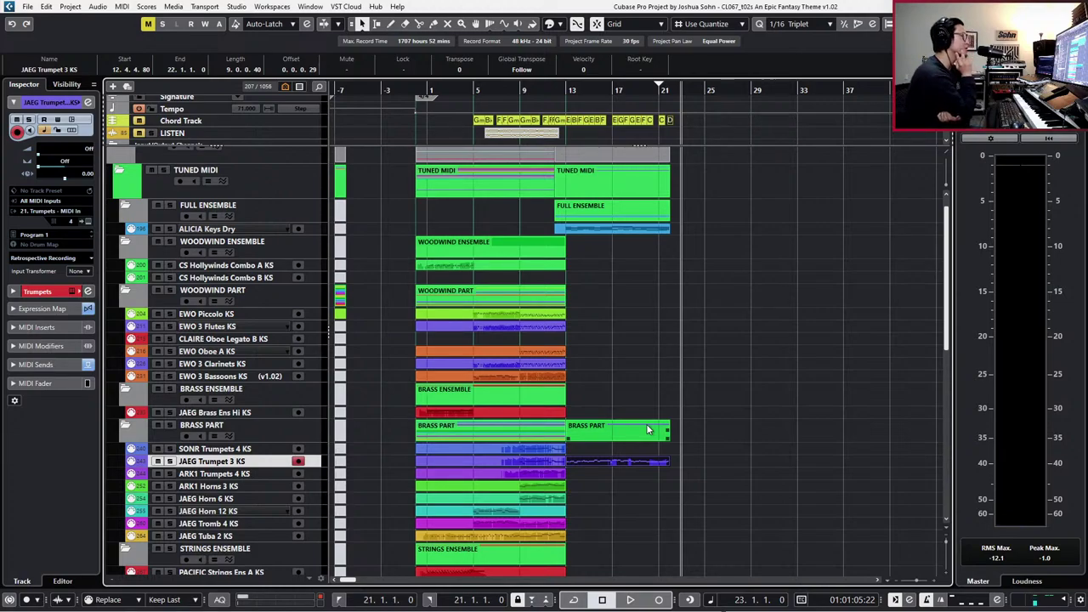
key(l)
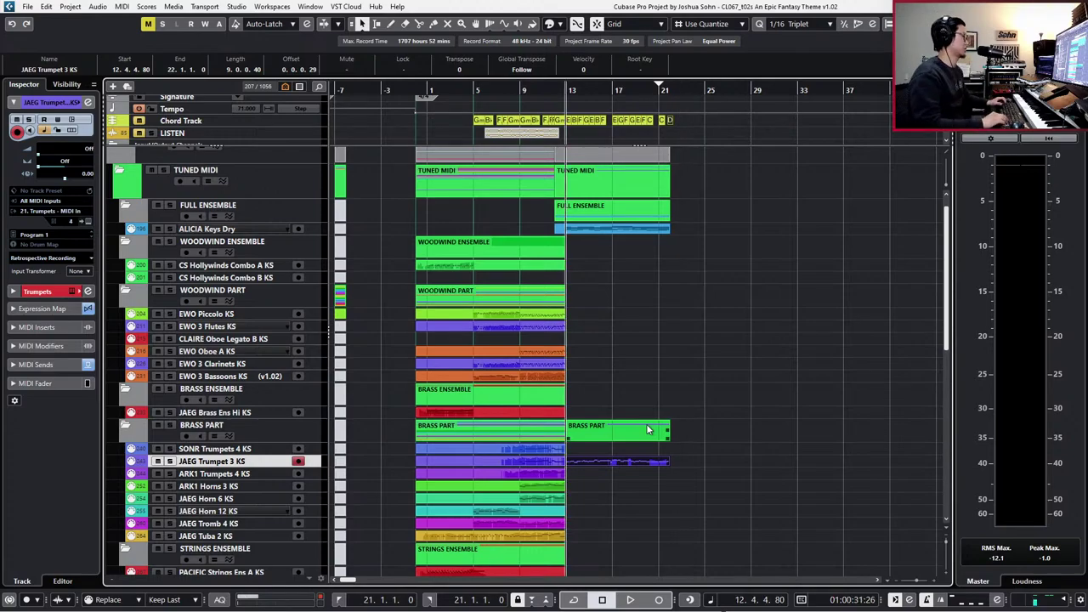
key(g)
key(1)
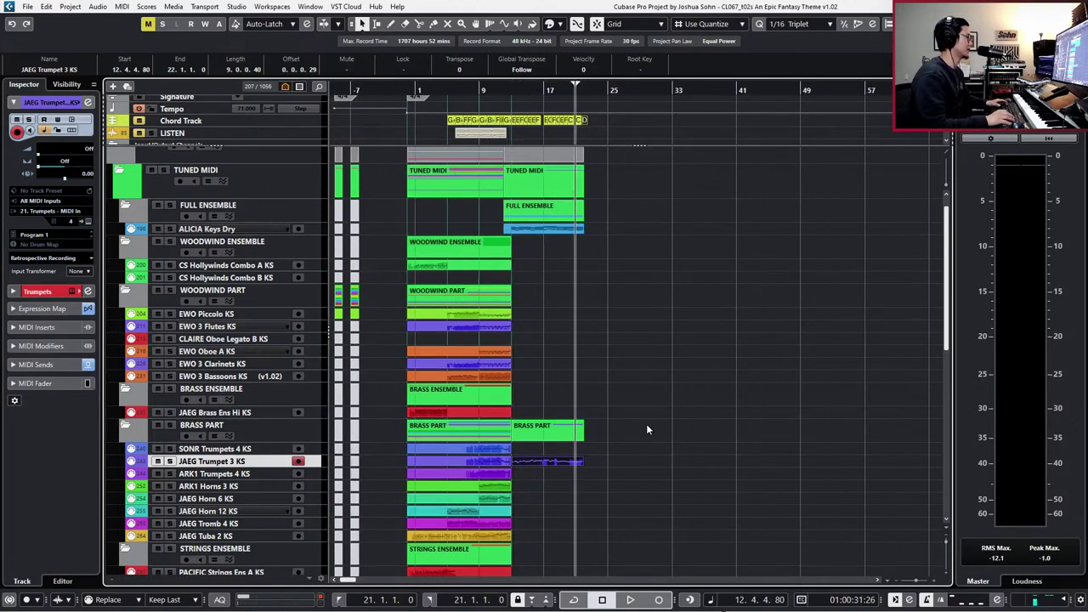
drag(658, 311, 486, 367)
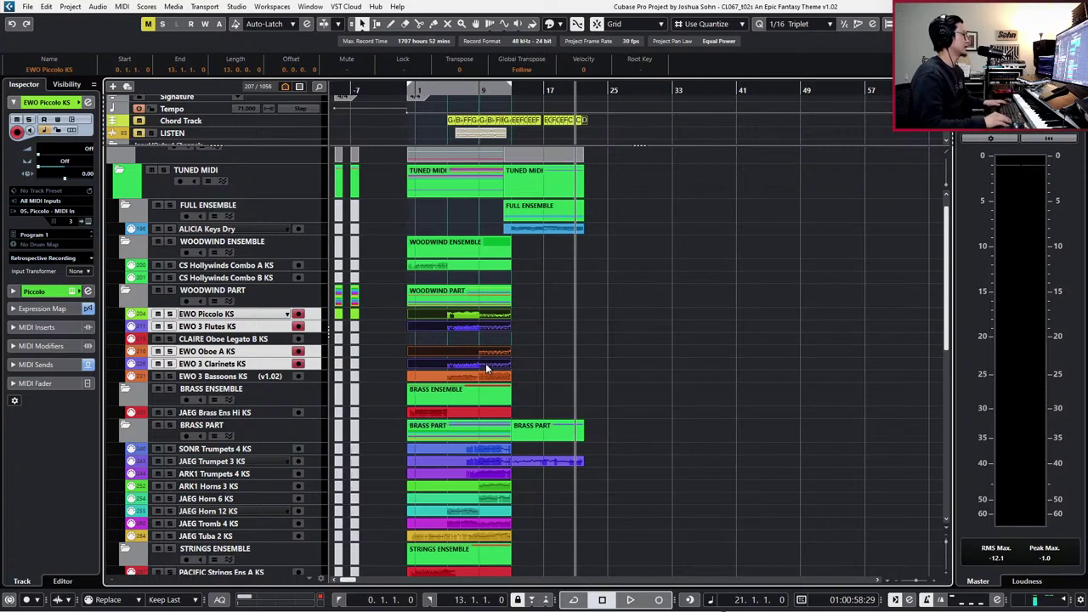
click(578, 228)
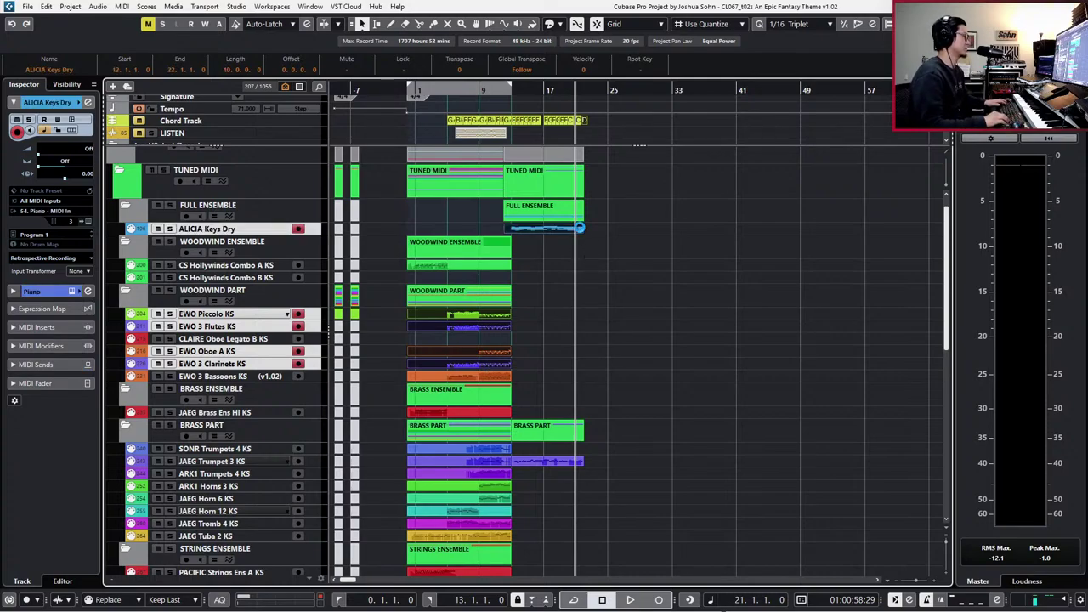
key(p)
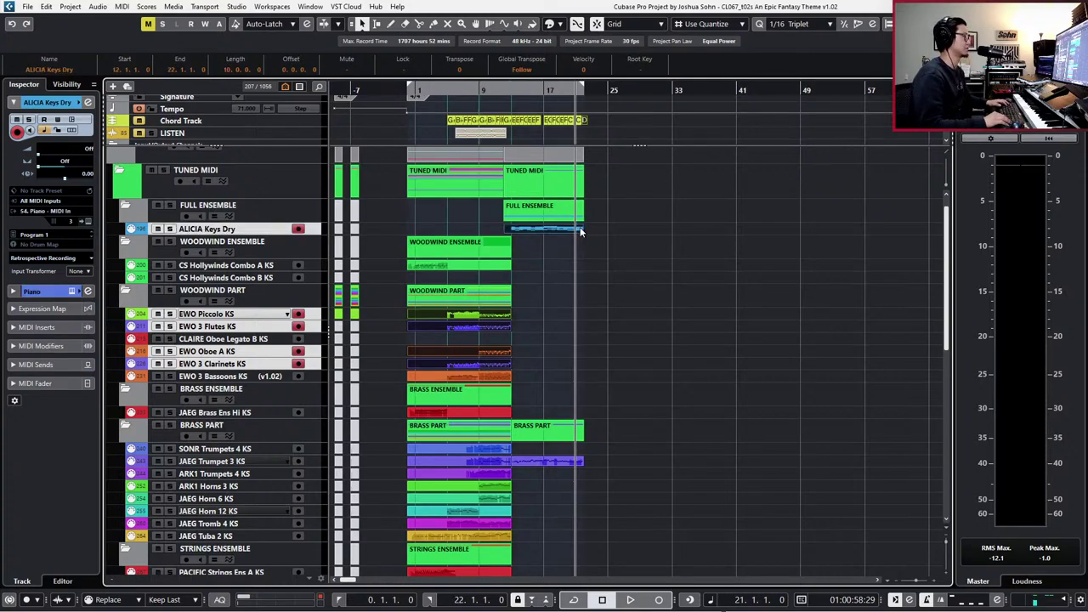
key(period)
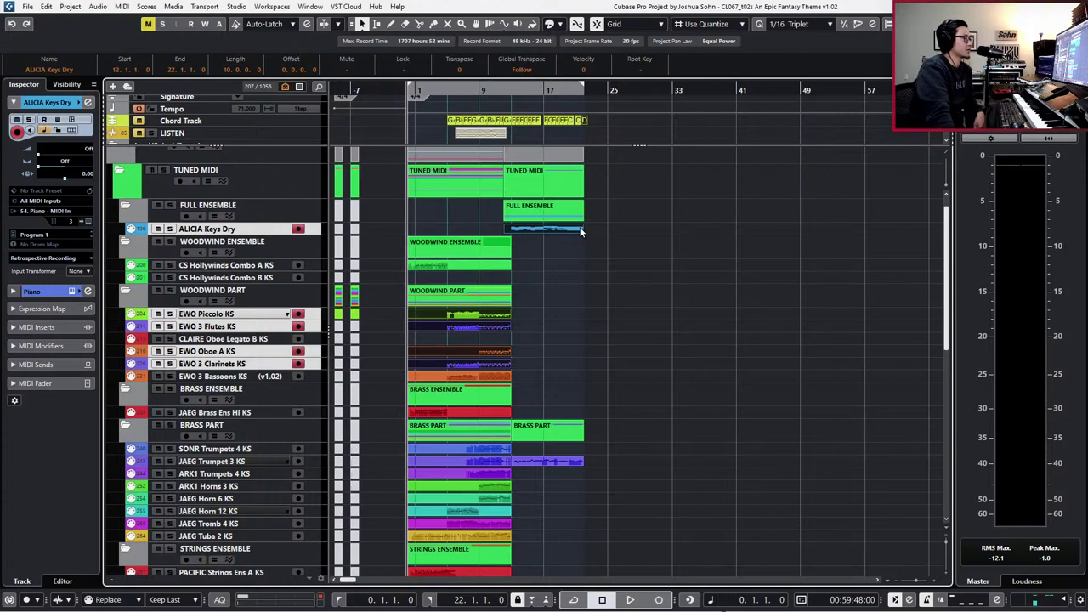
- Play the full arrangement from the start to check how the first section leads into the trumpet melody at bar 13
click(336, 315)
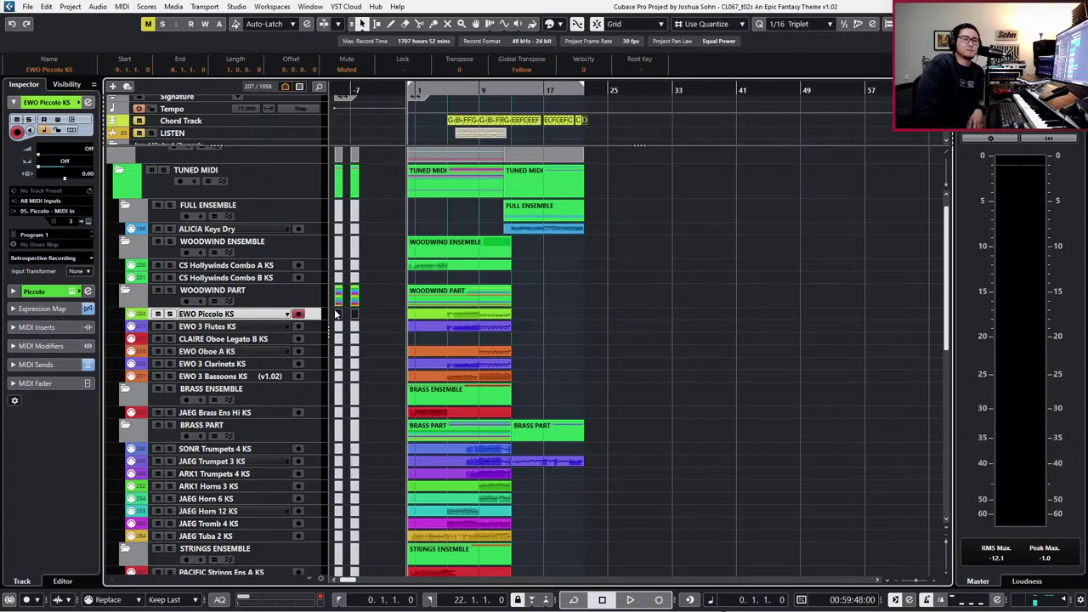
scroll(430, 340, down, 10)
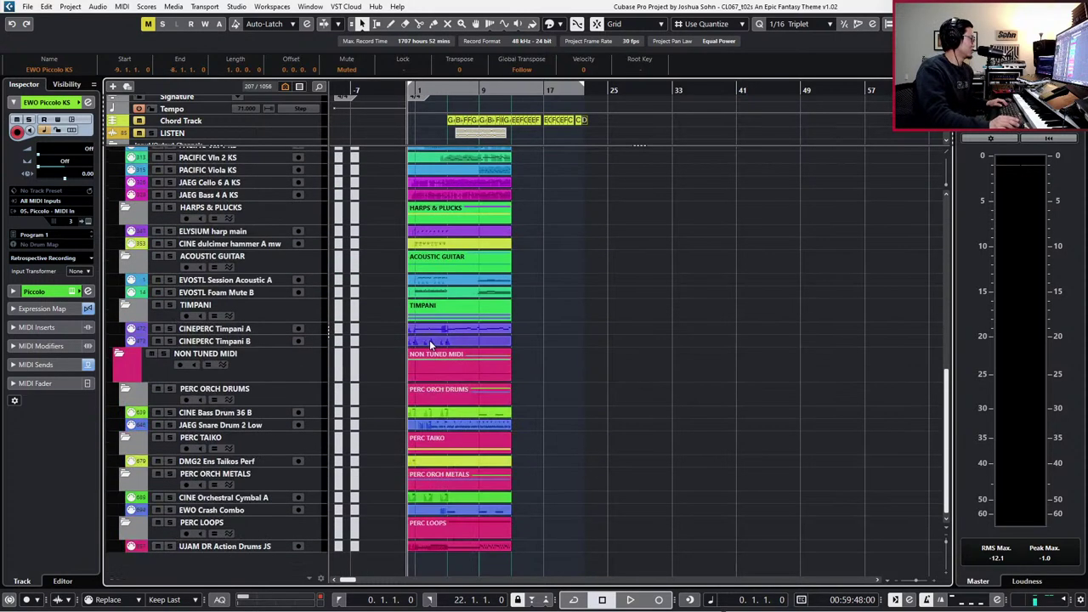
scroll(429, 340, up, 11)
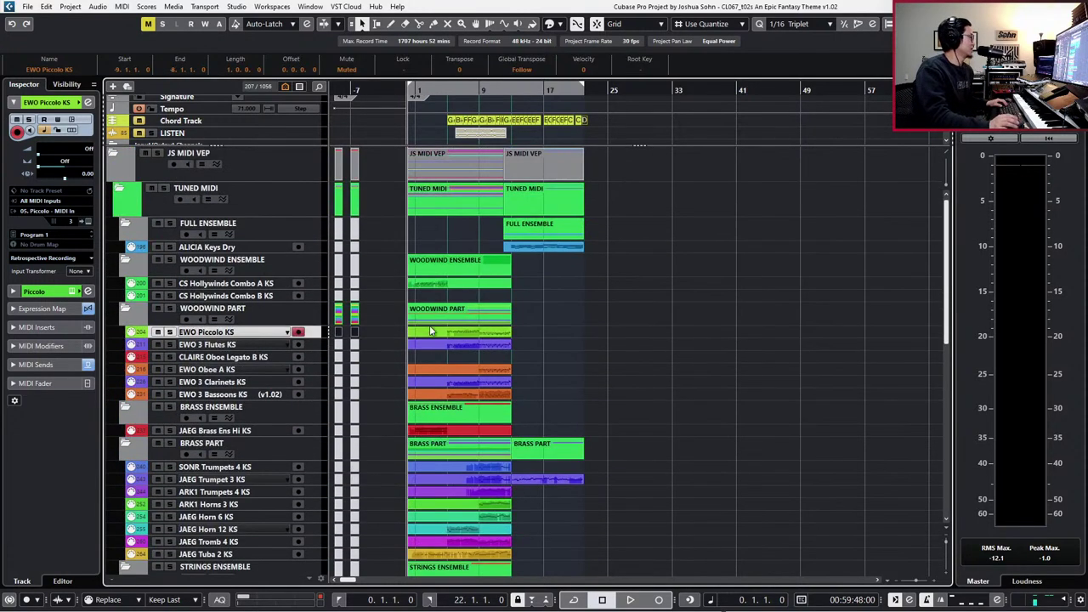
click(336, 199)
click(404, 205)
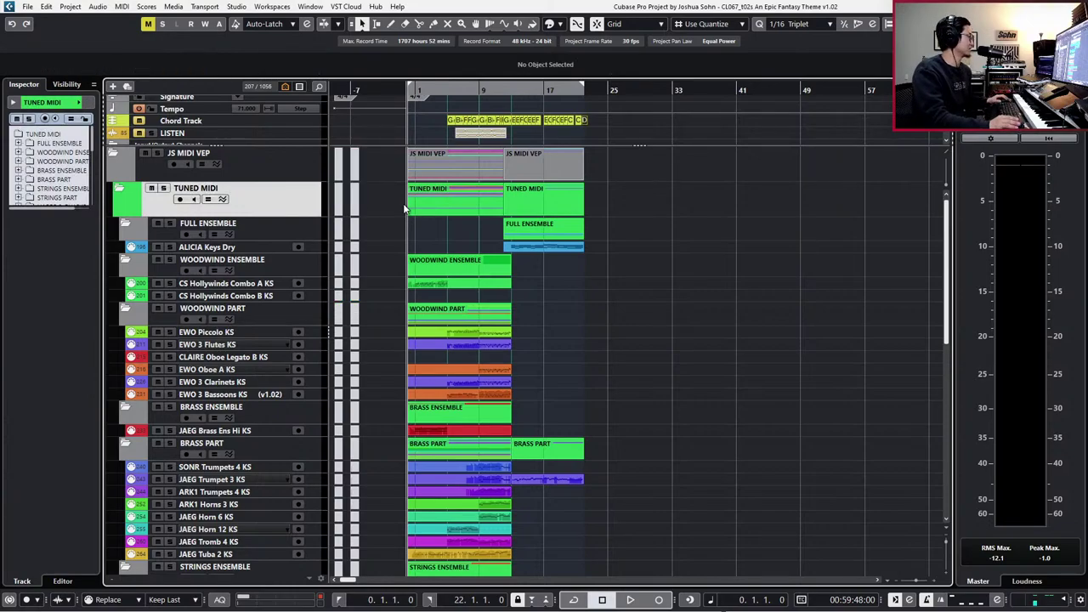
key(space)
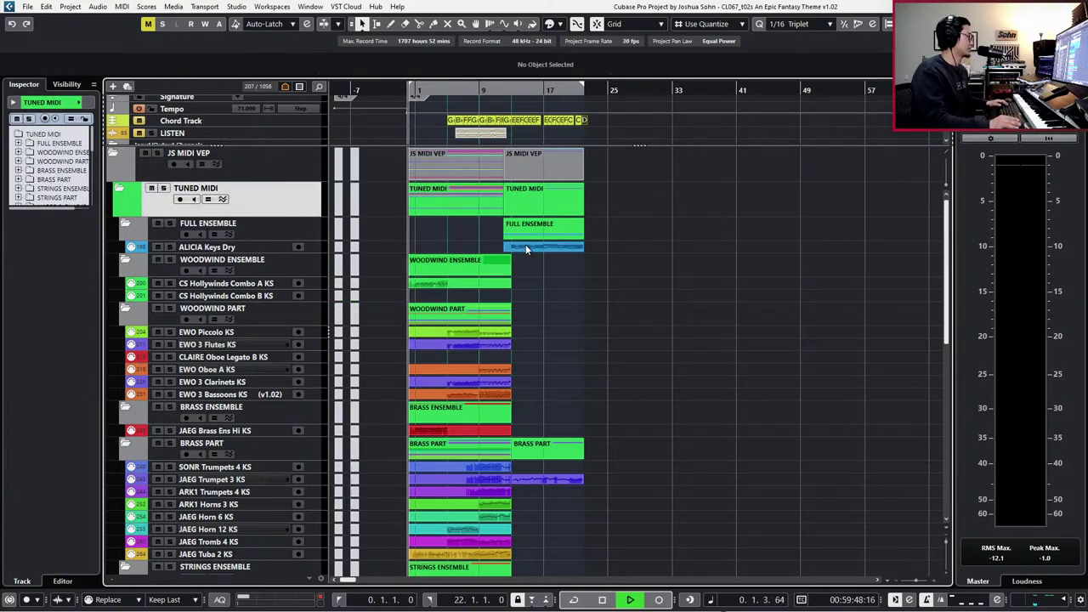
key(h)
key(h)
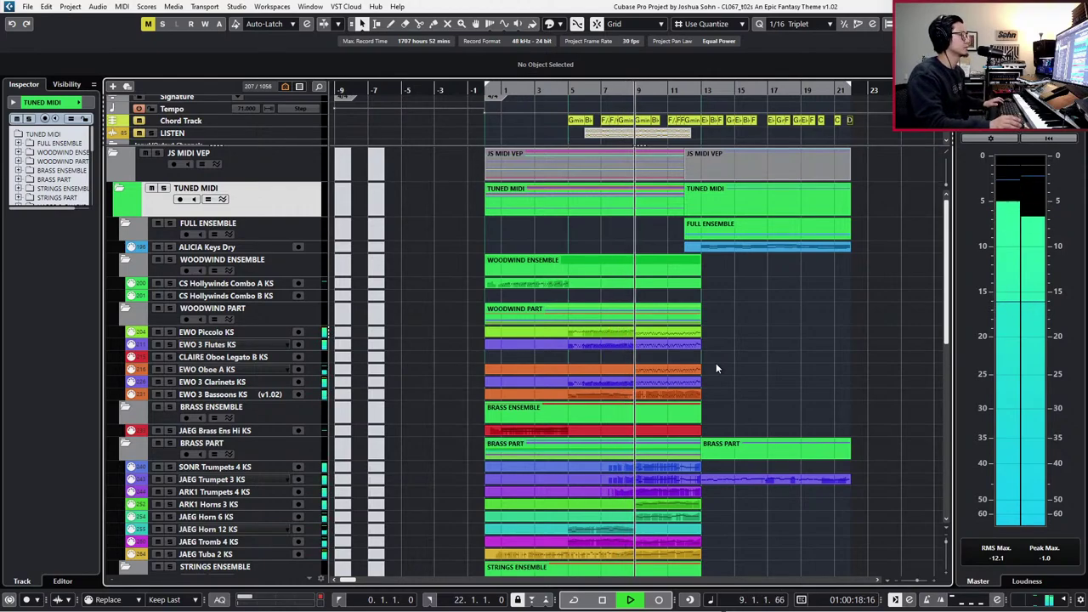
key(h)
scroll(716, 363, right, 3)
scroll(715, 363, down, 3)
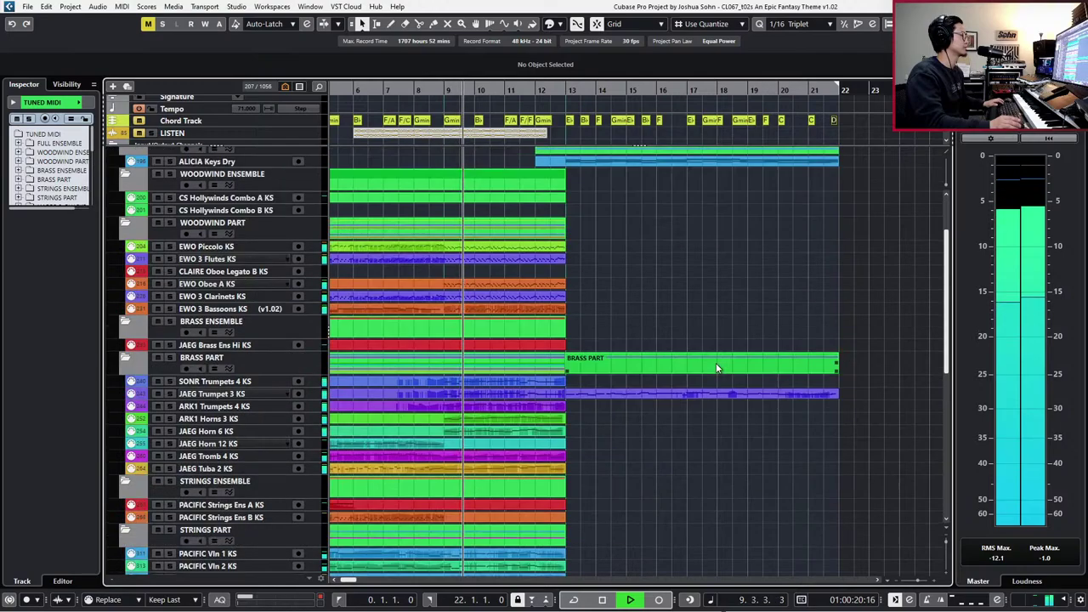
scroll(717, 368, down, 4)
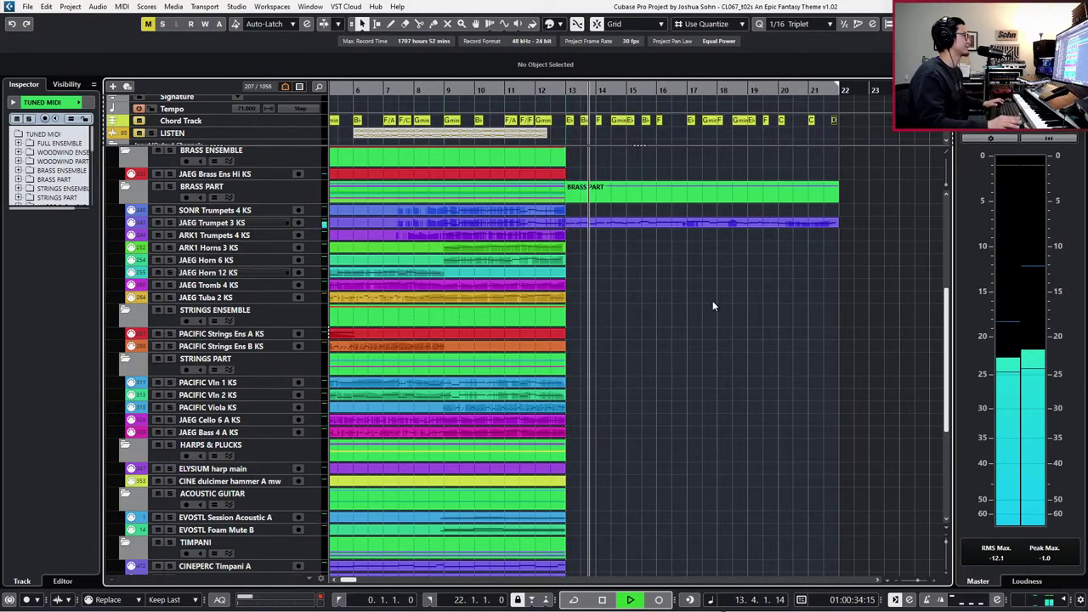
- Open the JAEG Trumpet 3 KS part starting at bar 13 for editing, with its entire melody and controller curves in view
double_click(685, 224)
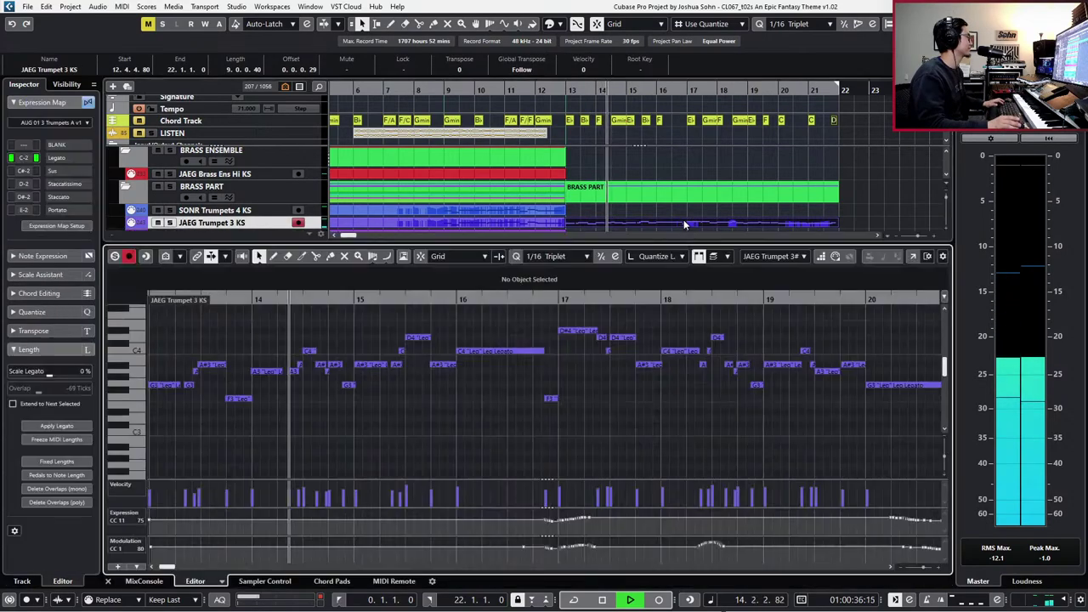
key(g)
key(g)
key(g)
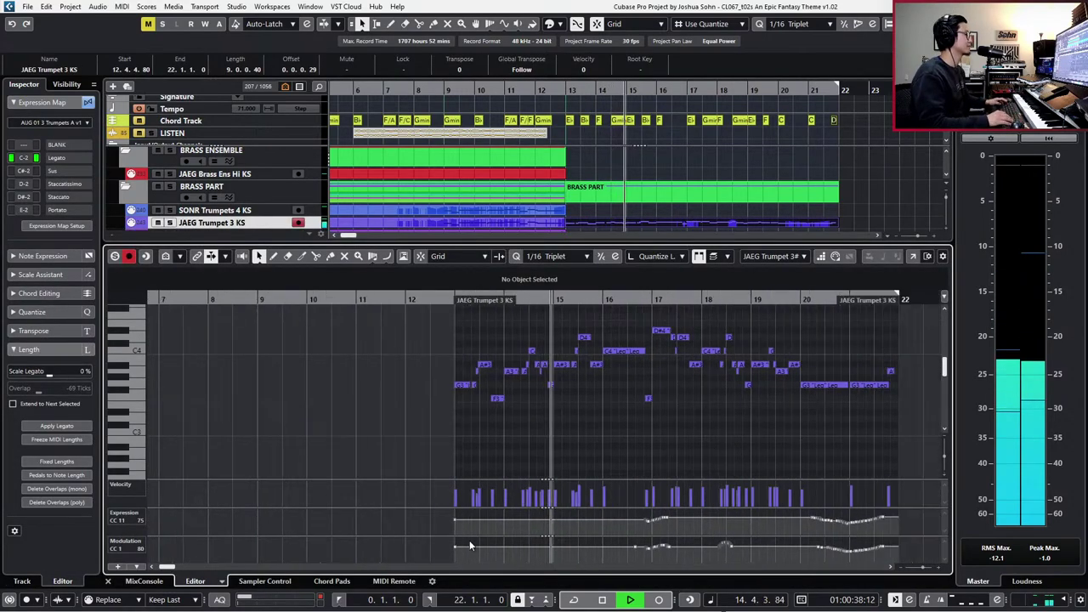
- Set Main Volume (CC 7) to 103 from bar 13 in the JAEG Trumpet 3 KS part and close its editor
key(7)
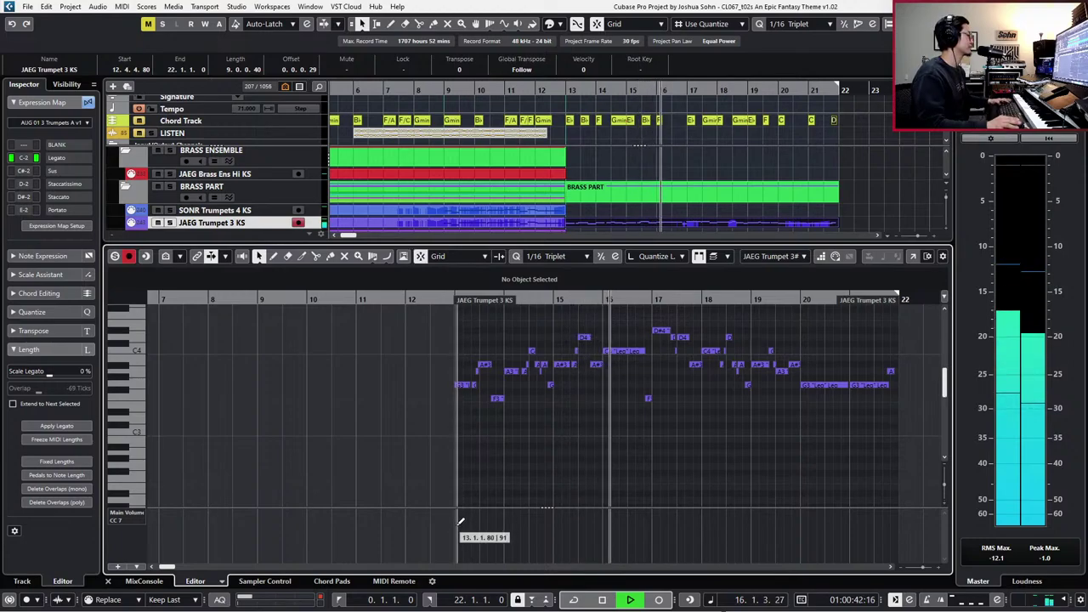
click(463, 524)
drag(456, 526, 457, 516)
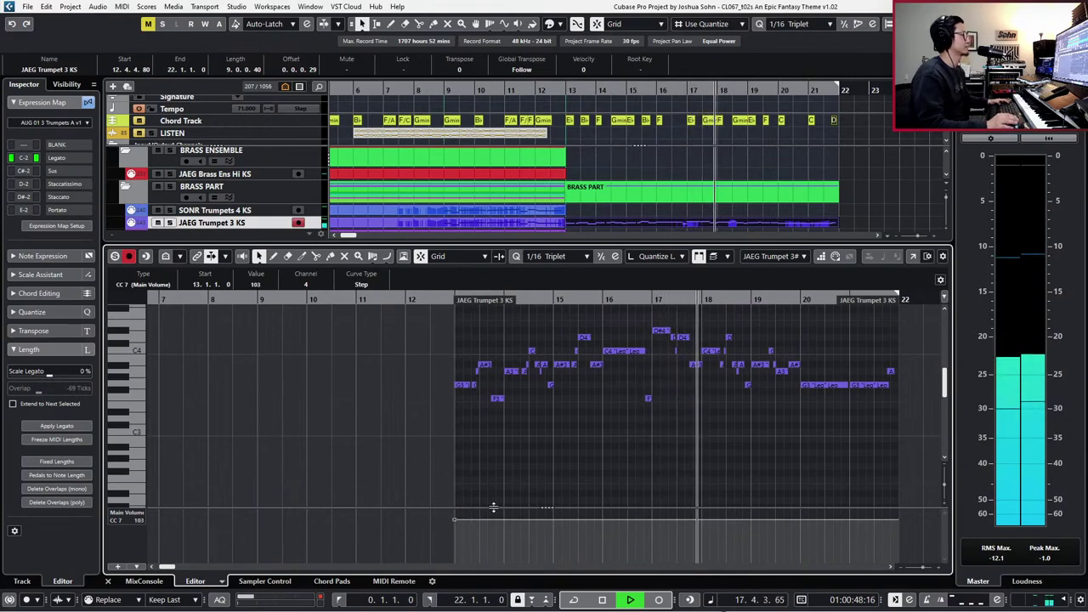
key(ctrl+e)
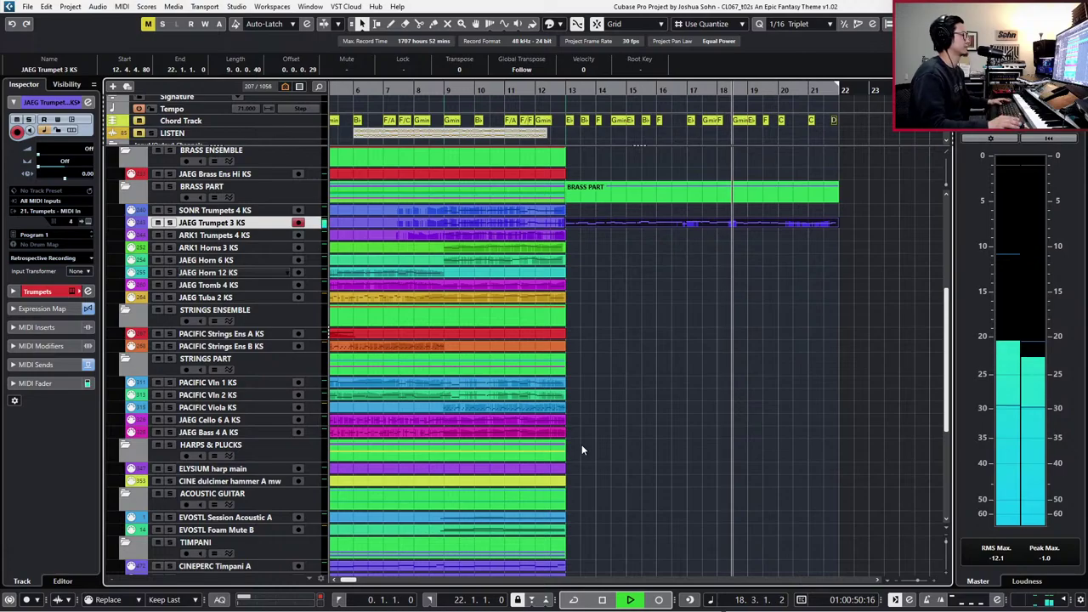
- Listen to the trumpet melody through to bar 22, stop playback, and select the ALICIA Keys Dry part with the playhead at bar 13
scroll(582, 445, up, 3)
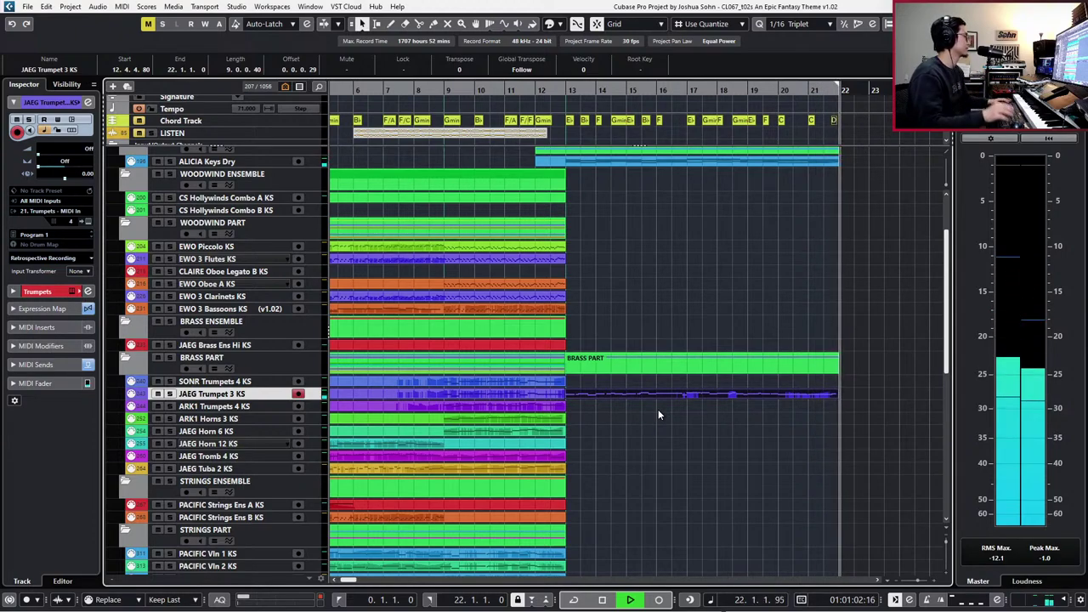
key(space)
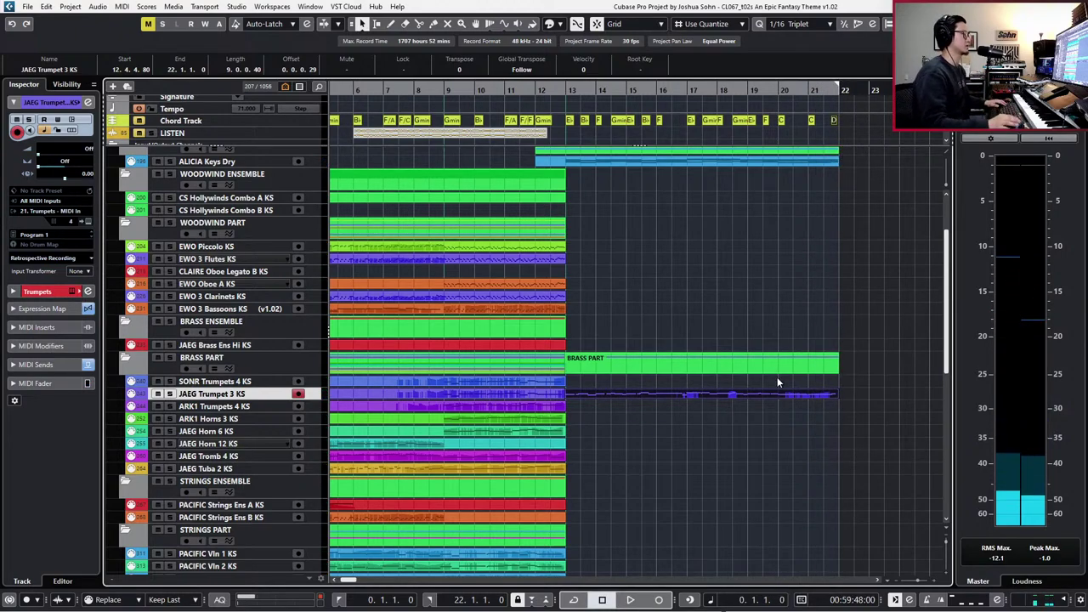
drag(737, 231, 744, 162)
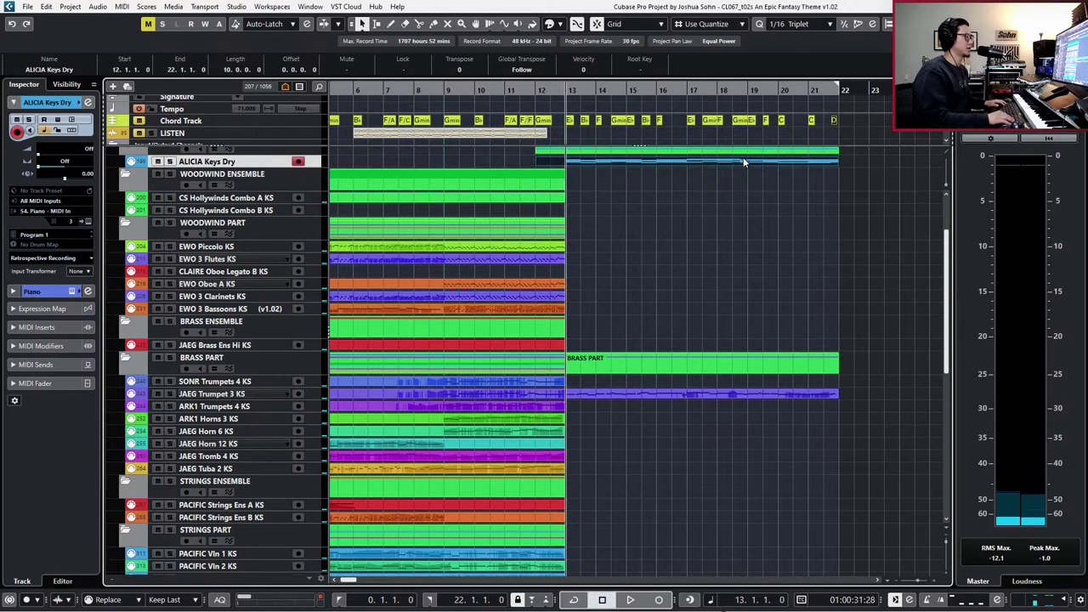